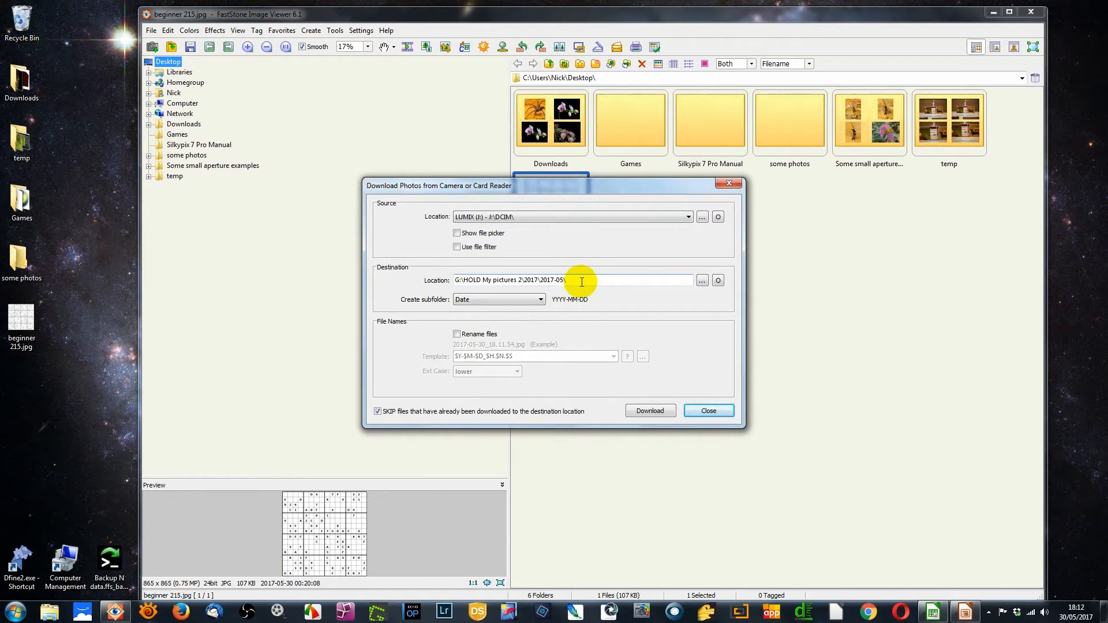
Download the photos from the LUMIX card into a date-named subfolder of the 2017-05 folder, then close the image viewer
click(651, 411)
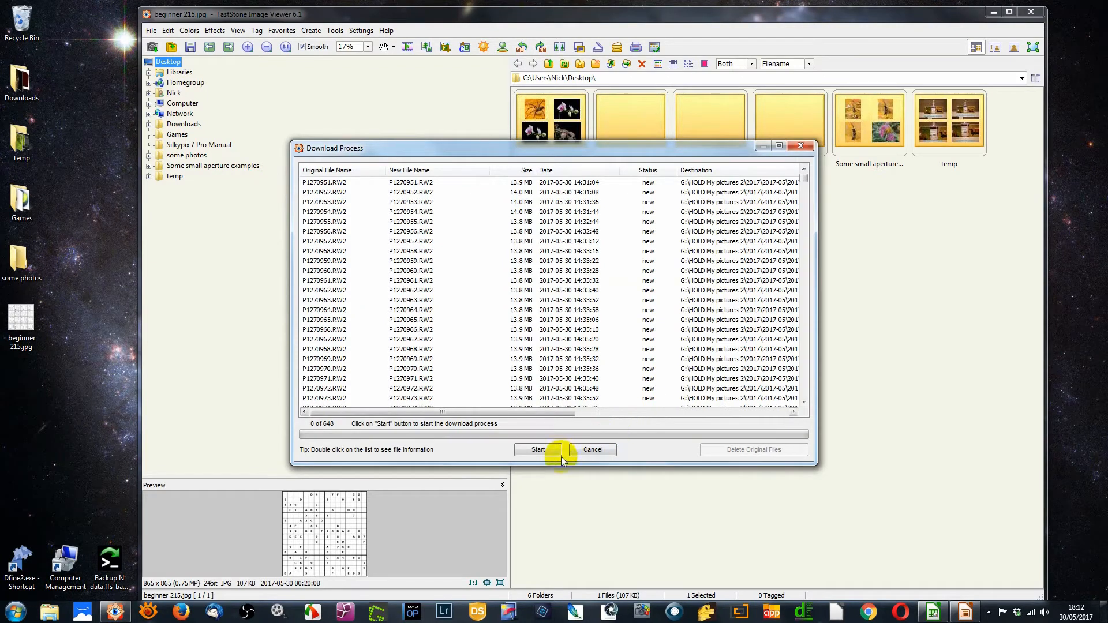
click(539, 450)
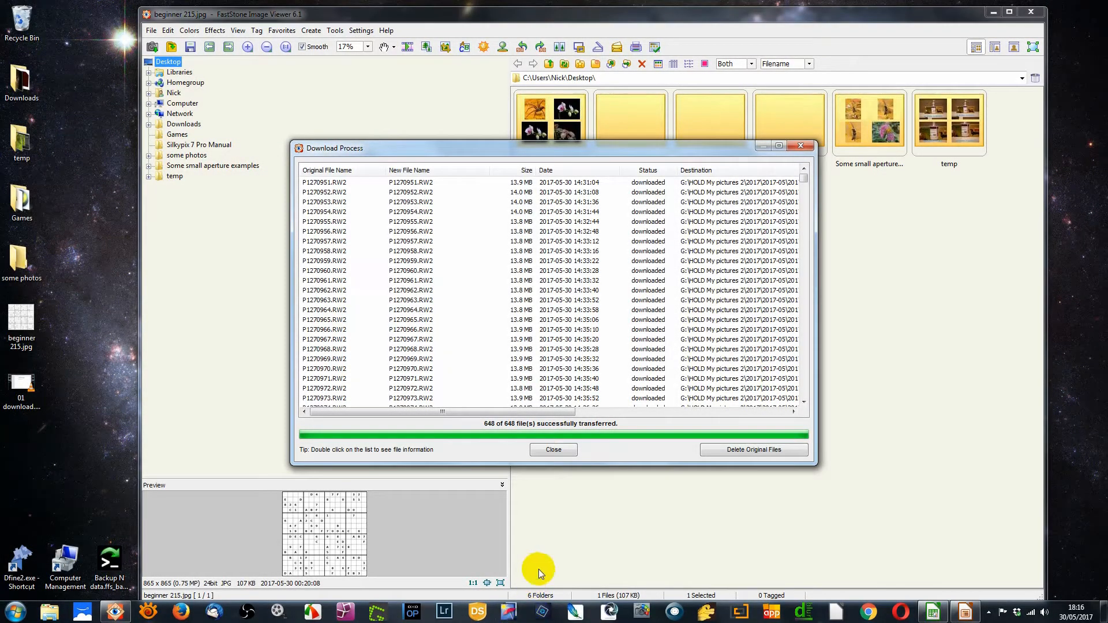
click(553, 450)
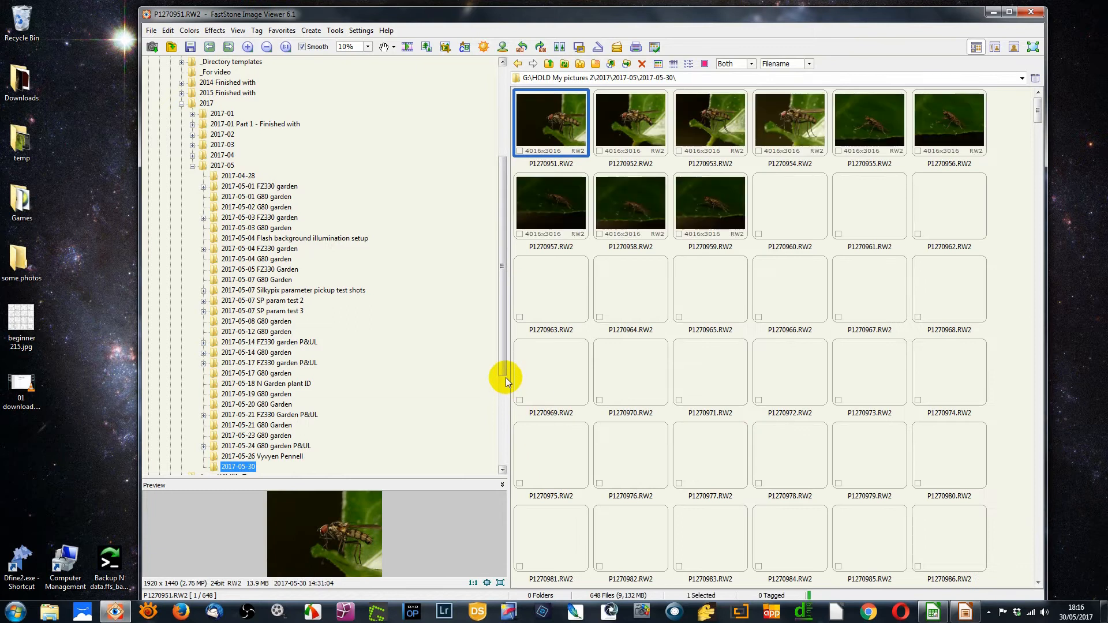
click(1030, 13)
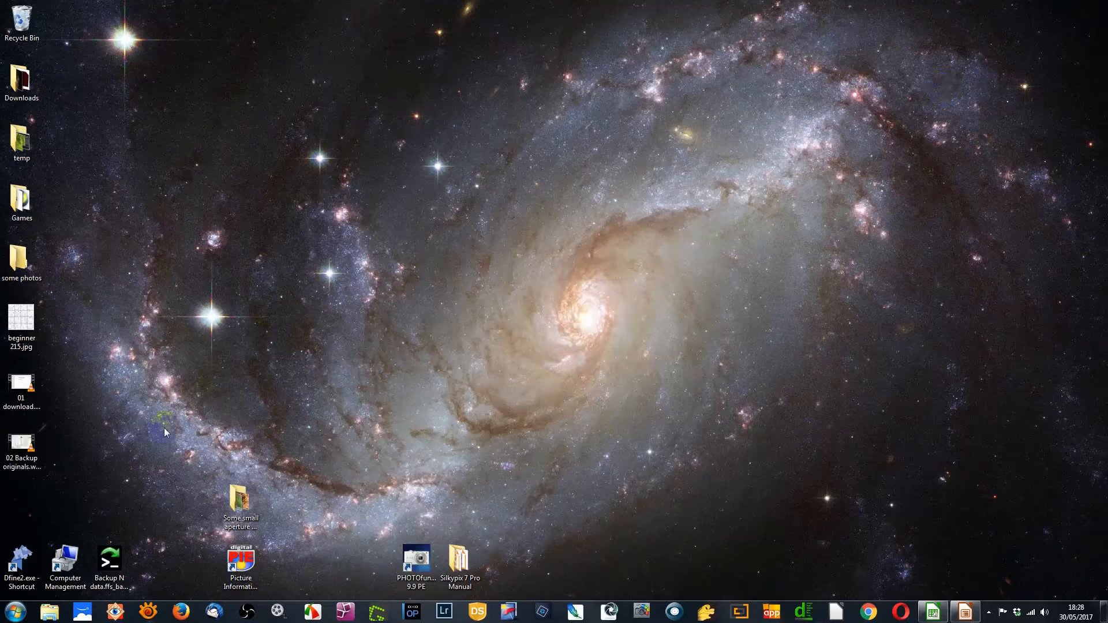
In Windows Explorer, open the 2017-05-30 folder under HOLD My pictures 2\2017\2017-05 on drive G
click(52, 613)
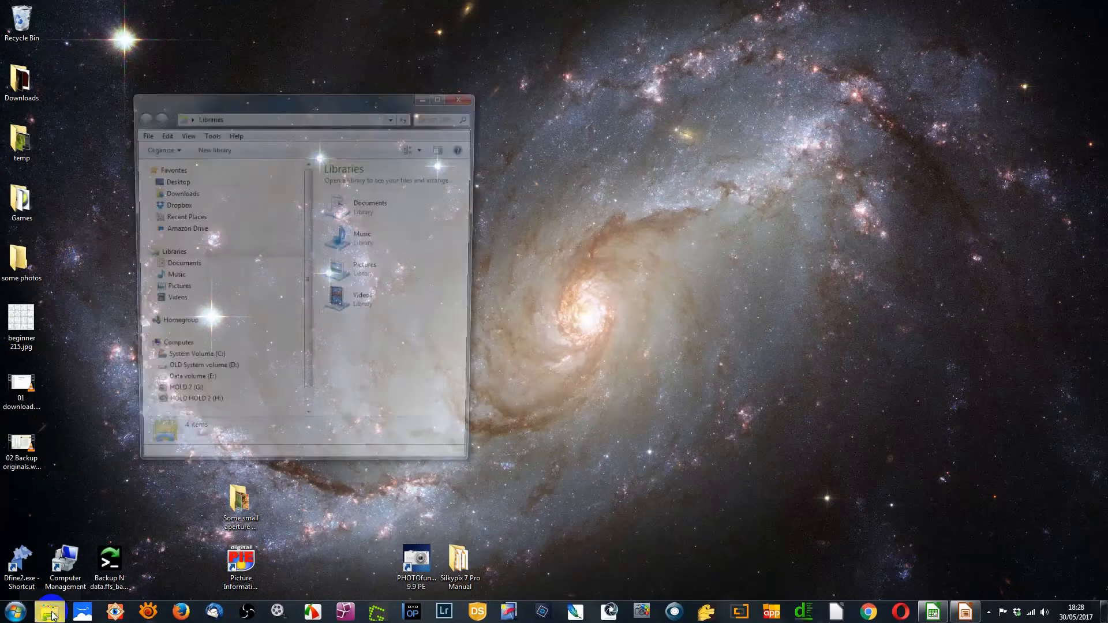
click(145, 400)
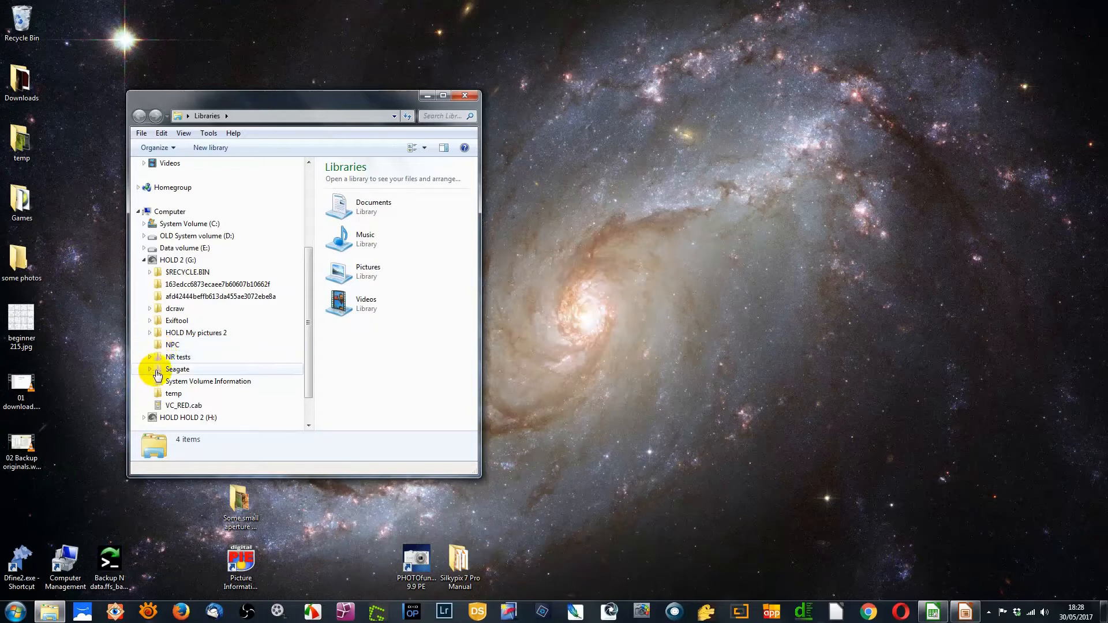
click(147, 332)
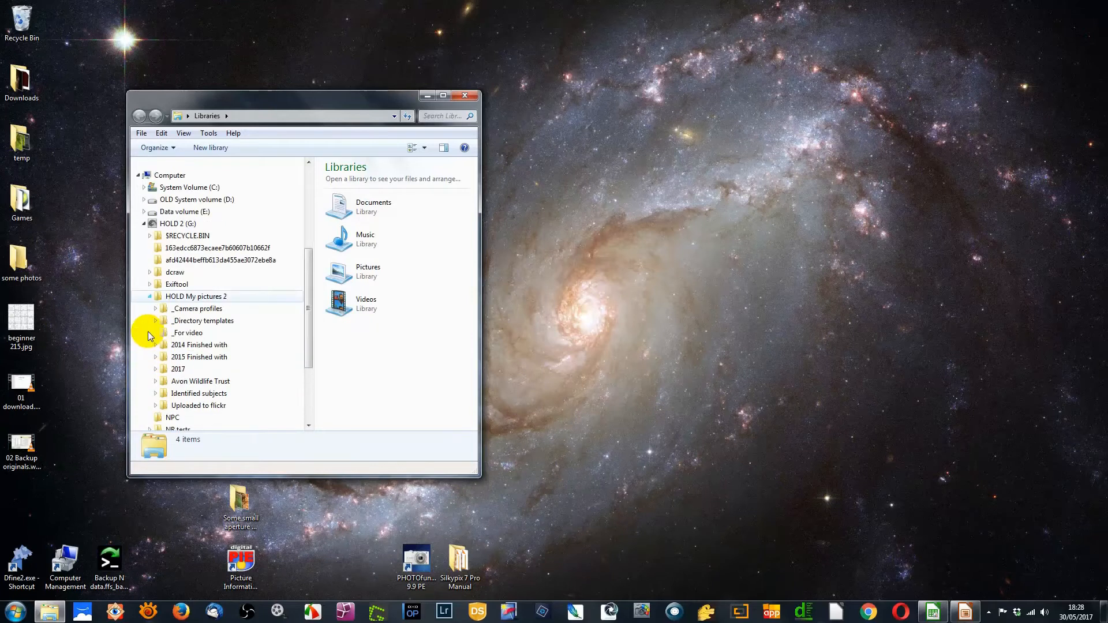
click(154, 368)
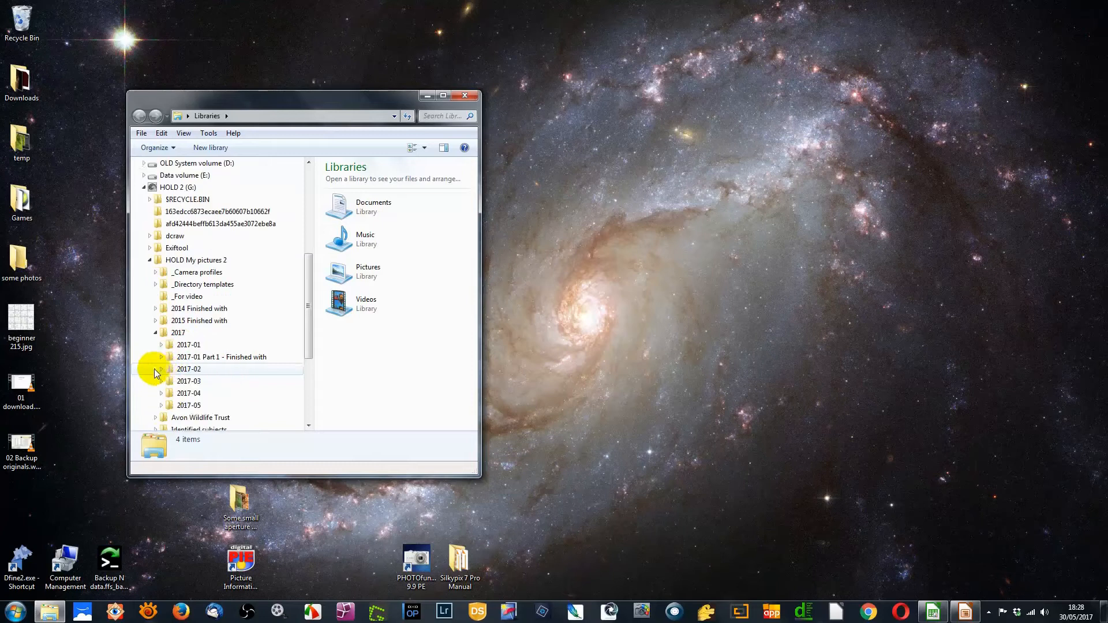
click(160, 405)
scroll(196, 410, down, 4)
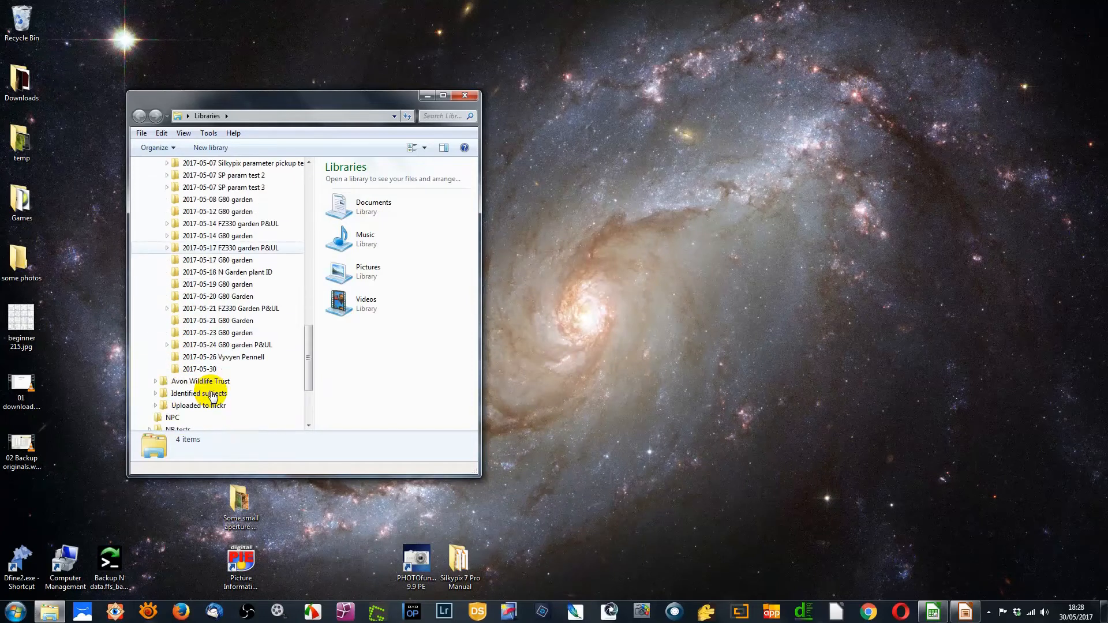
click(213, 370)
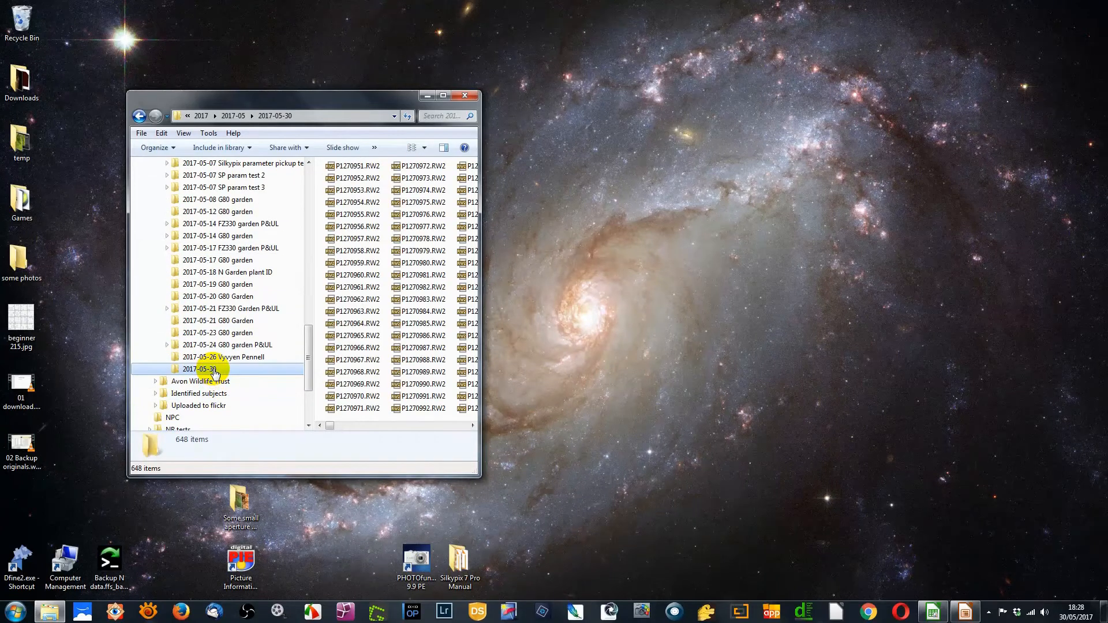
Rename the 2017-05-30 folder as "2017-05-30 Weston Big Wood"
click(215, 371)
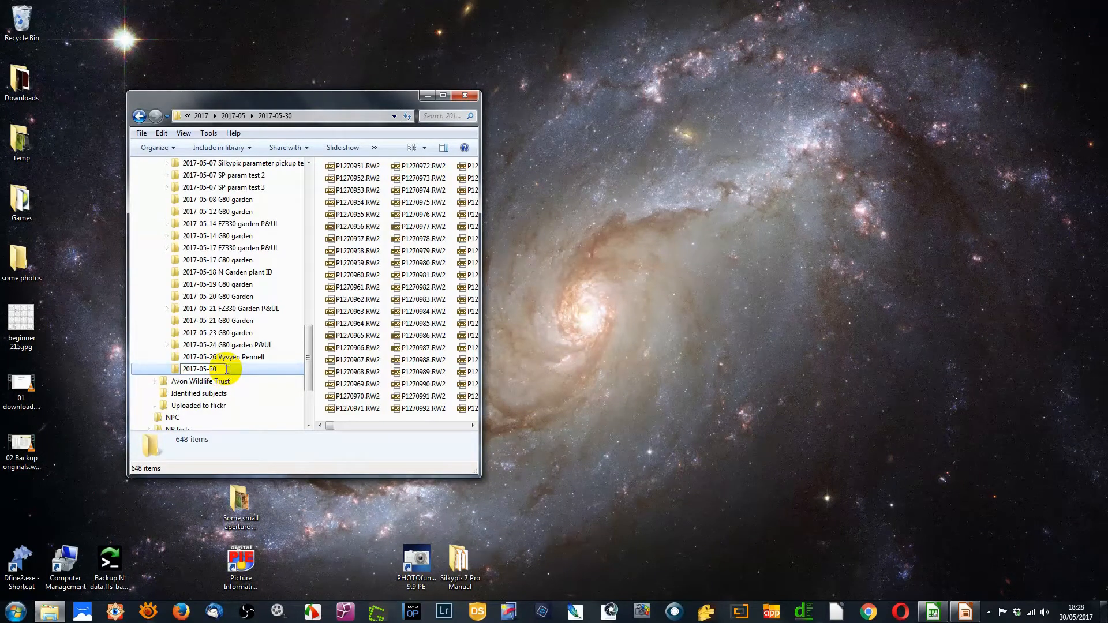
text(Weston Big Wood)
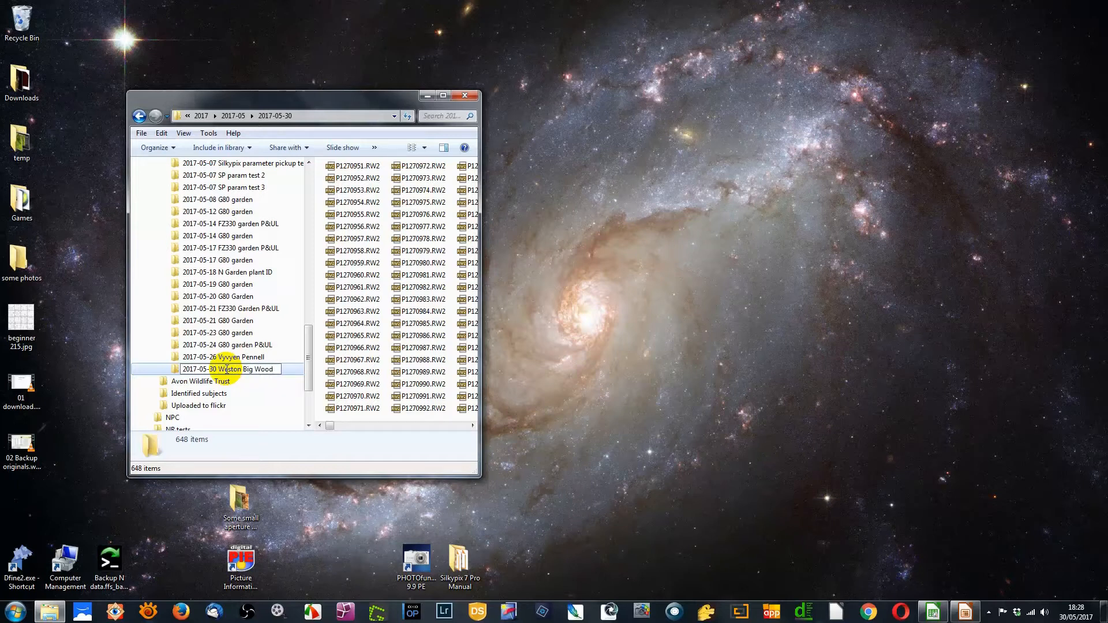
key(Return)
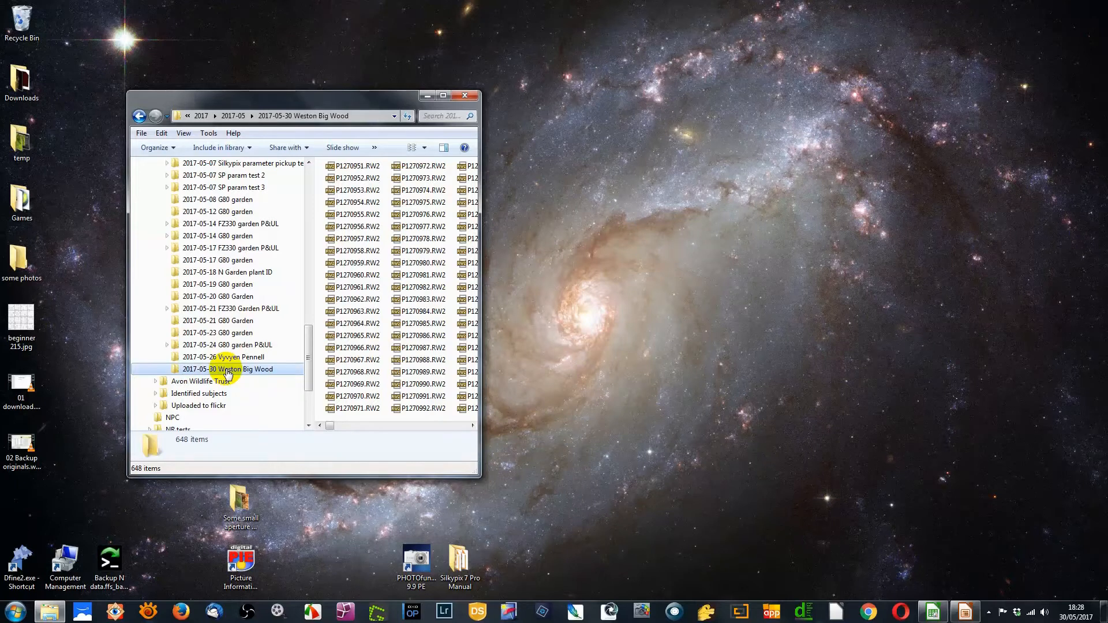
Move the 2017-05-30 Weston Big Wood folder into Avon Wildlife Trust\Weston Big Wood on drive G and check its new location
click(155, 382)
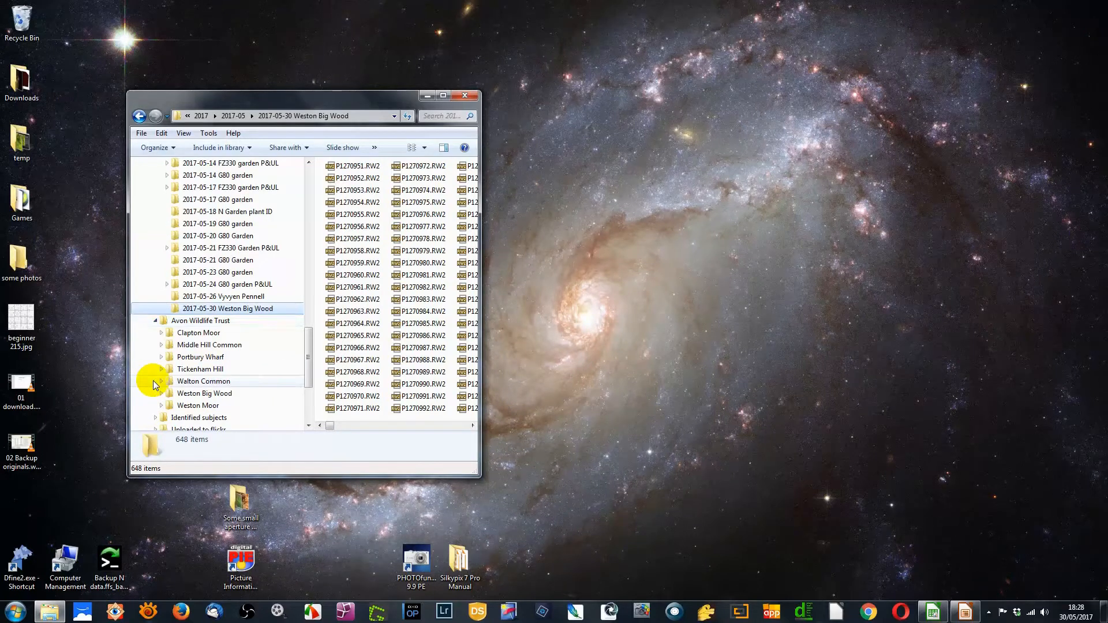
click(162, 393)
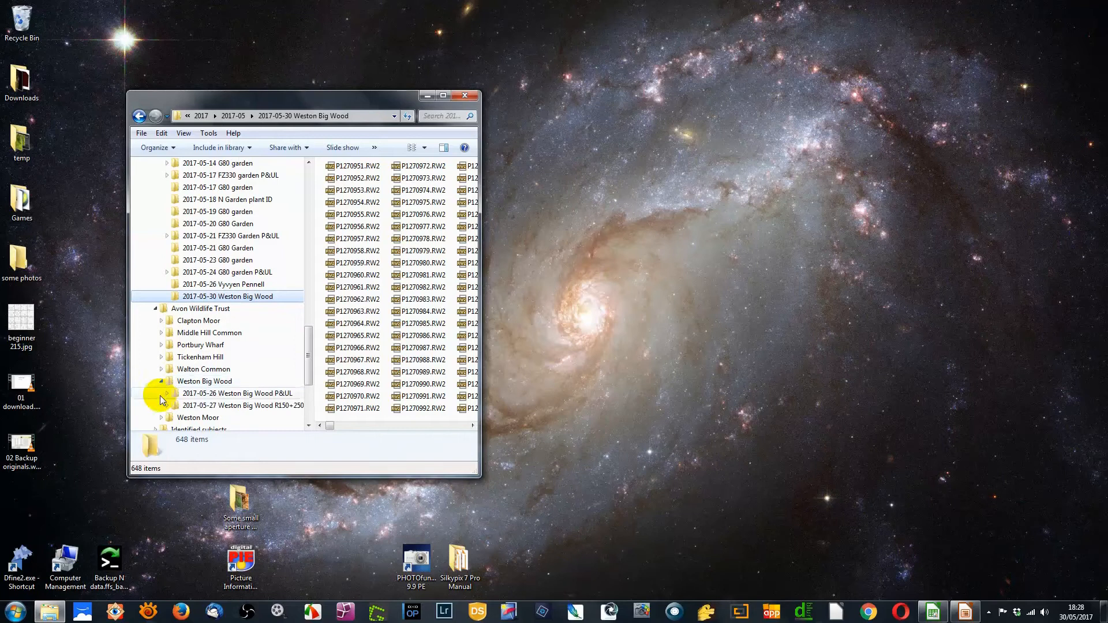
drag(240, 297, 214, 382)
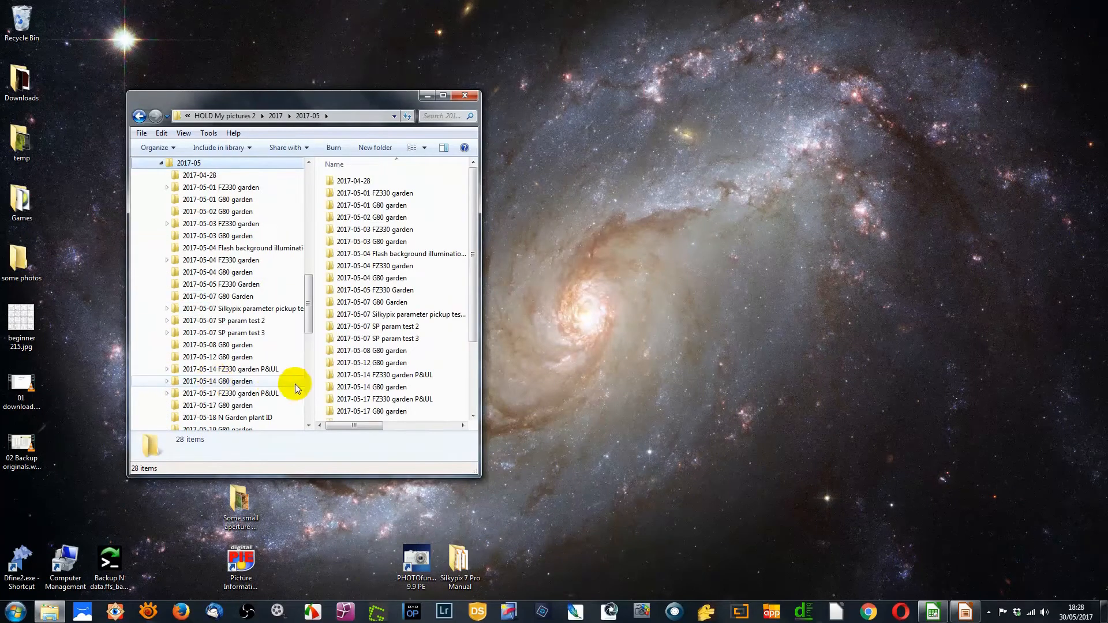
scroll(306, 346, up, 2)
drag(306, 362, 307, 400)
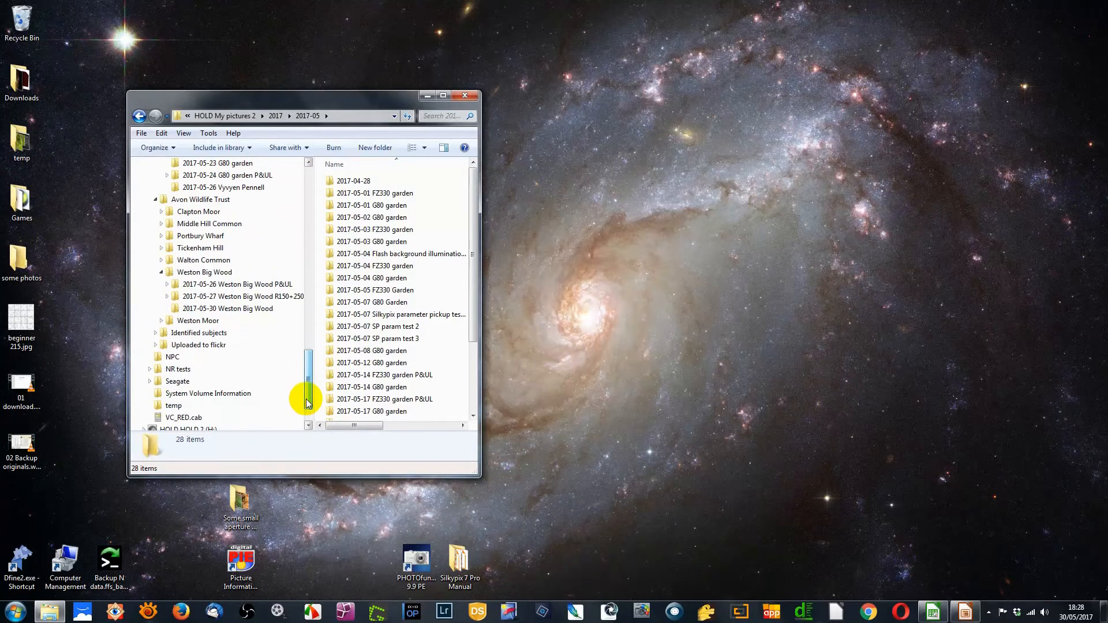
Open a second Explorer window and place it beside the first one
right_click(51, 611)
click(83, 555)
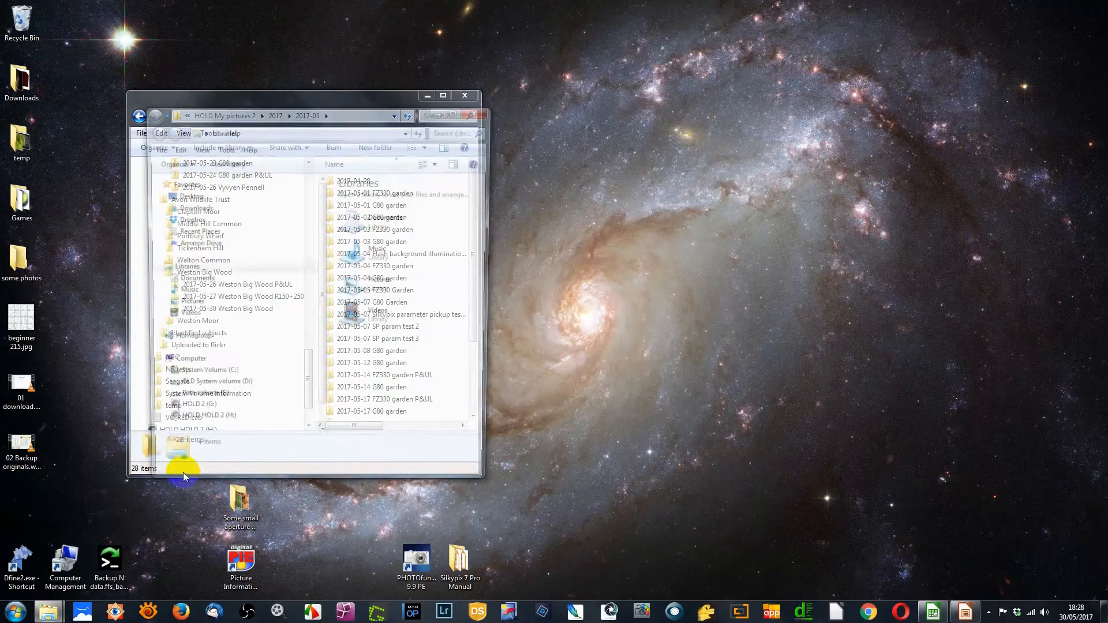
drag(361, 127, 730, 99)
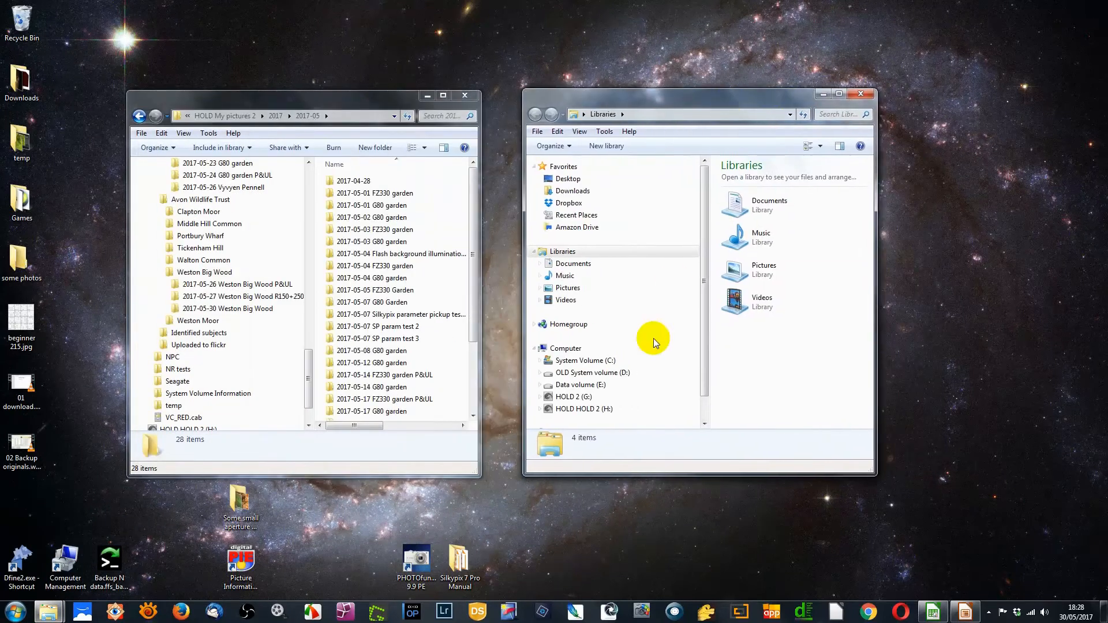
In the second window, expand HOLD My pictures 2 on drive H down to Avon Wildlife Trust\Weston Big Wood
click(540, 410)
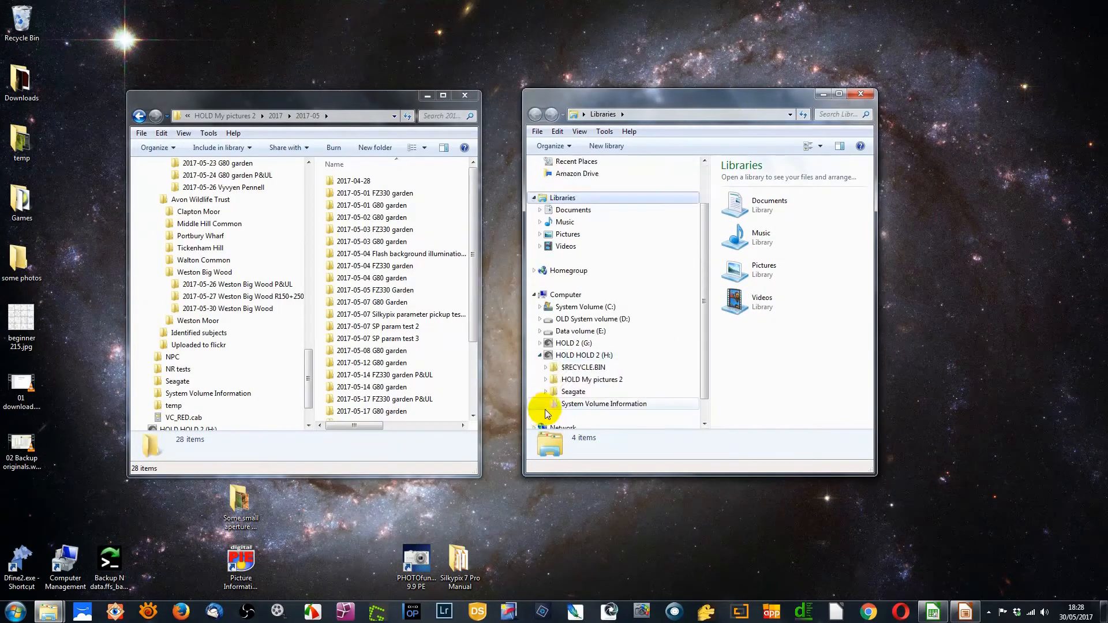
click(546, 379)
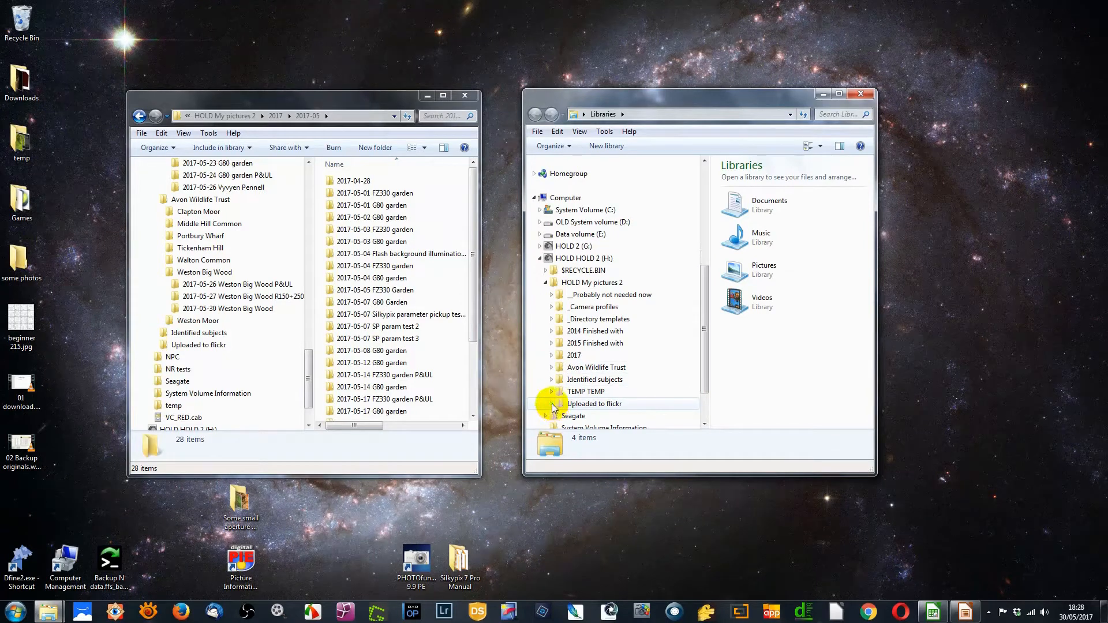
click(553, 405)
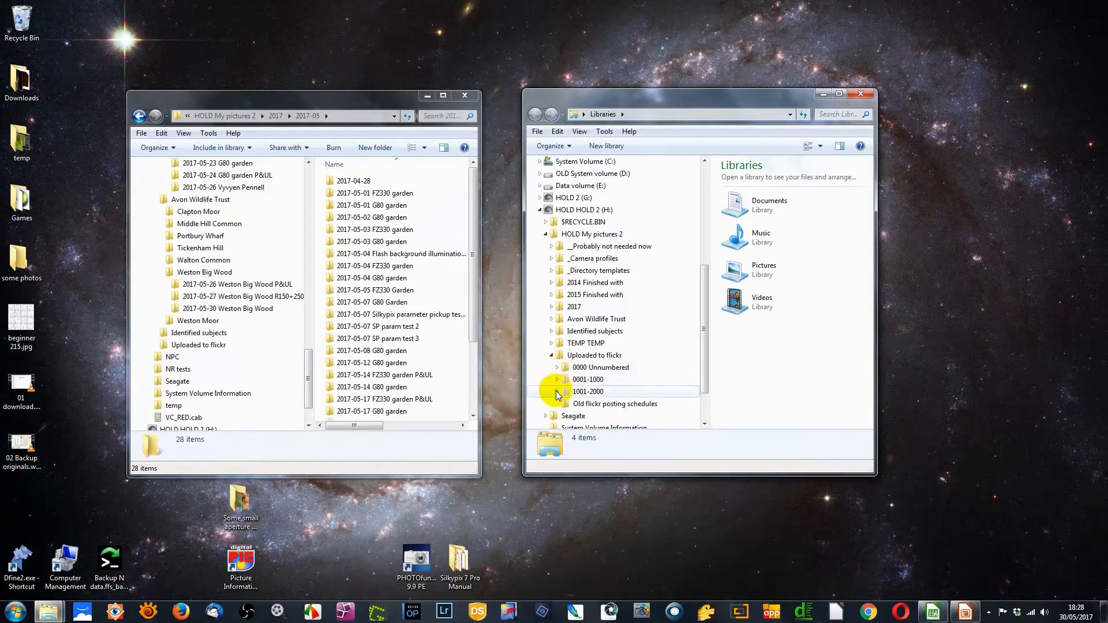
click(552, 307)
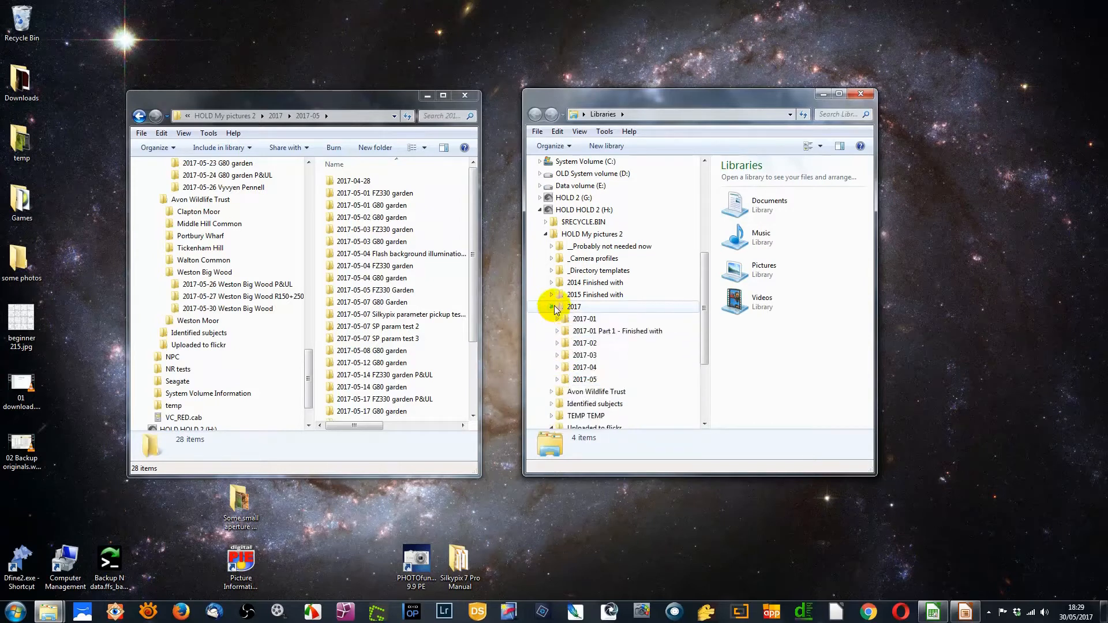
click(557, 380)
drag(703, 337, 704, 379)
click(551, 307)
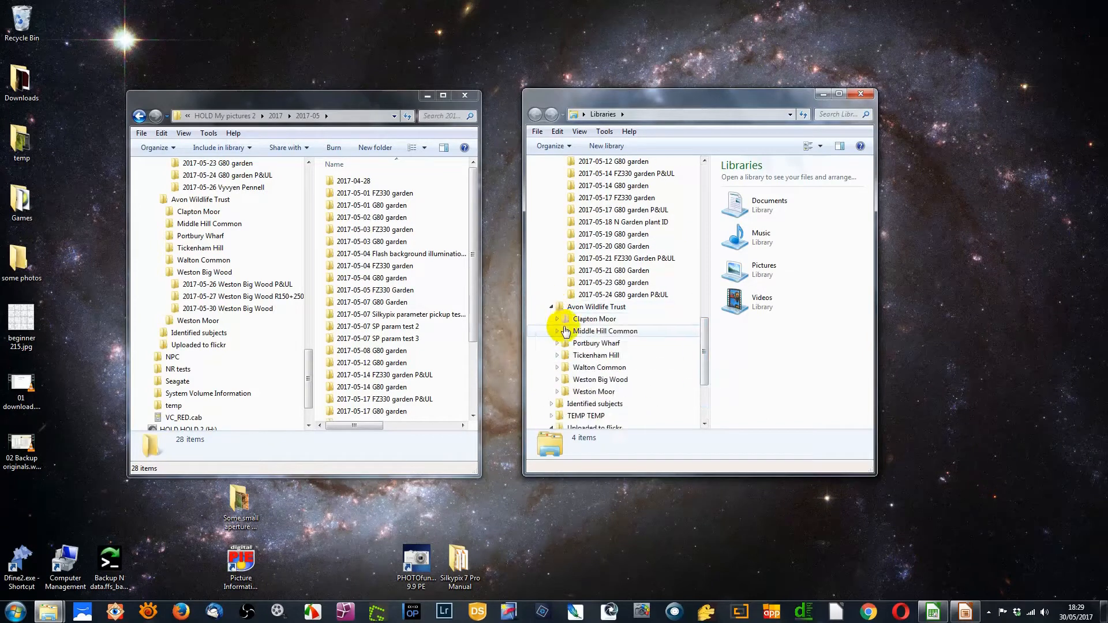
click(557, 380)
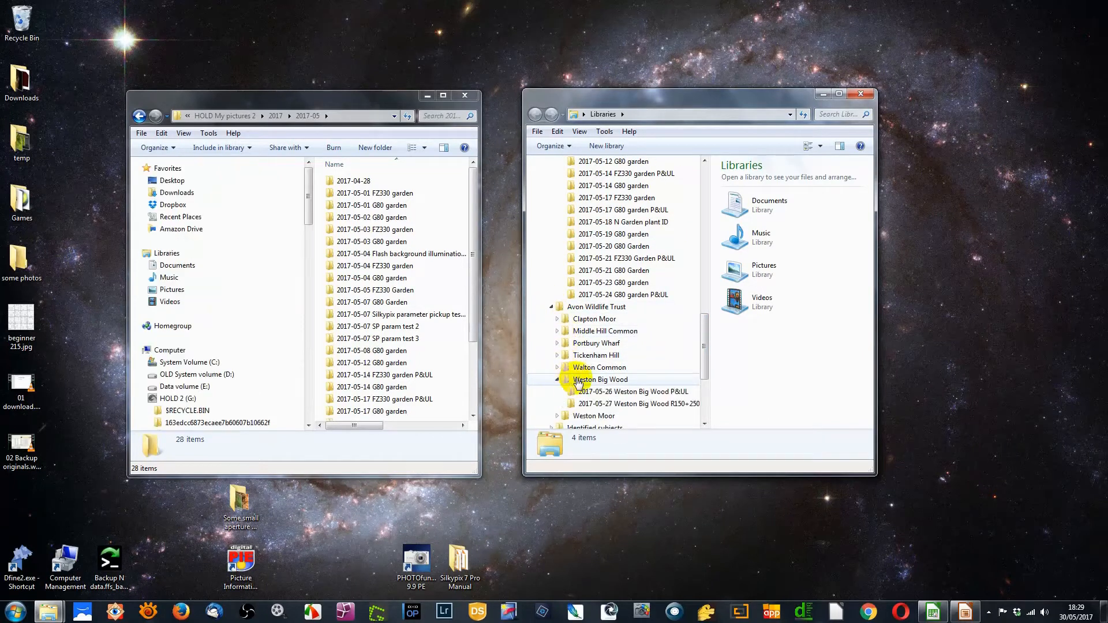
Copy the 2017-05-30 Weston Big Wood folder from drive G into the Weston Big Wood folder on drive H
click(581, 379)
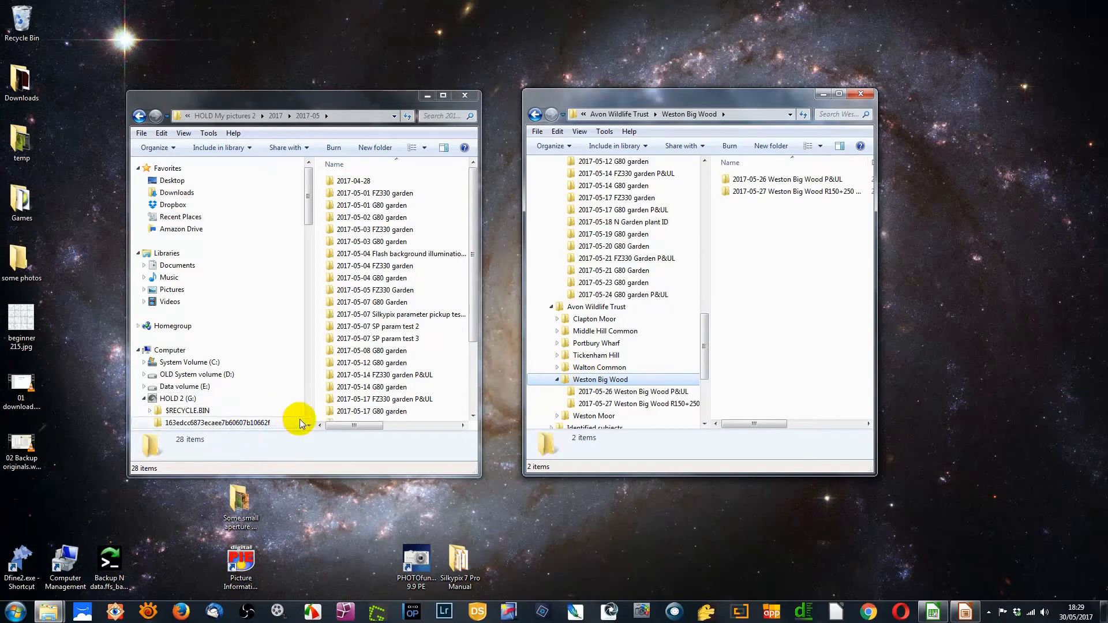
drag(308, 214, 302, 375)
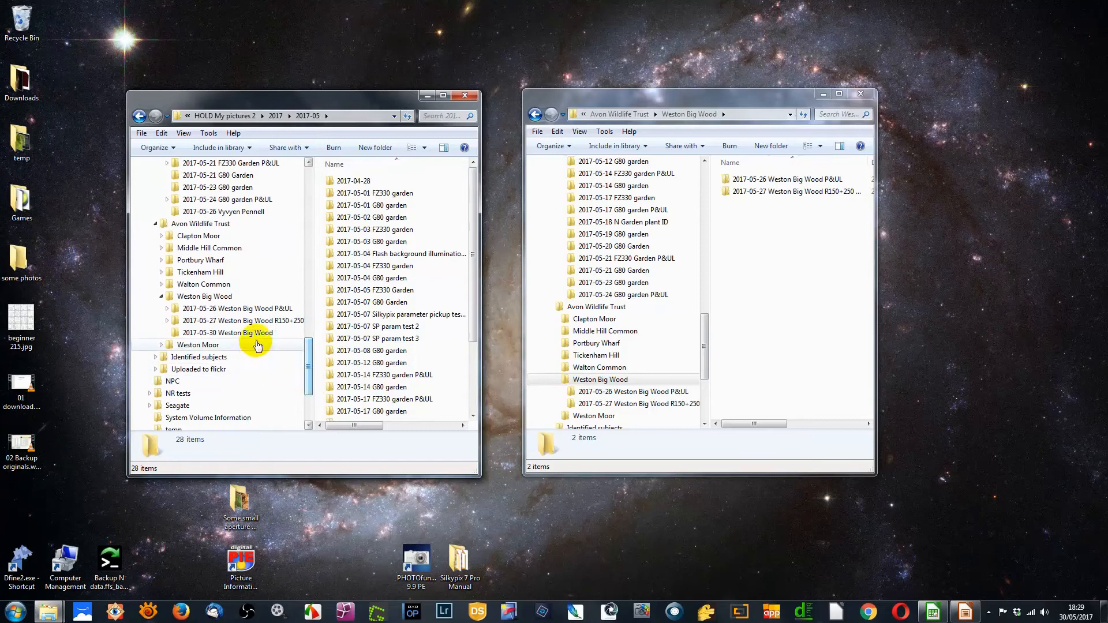
drag(256, 339, 783, 320)
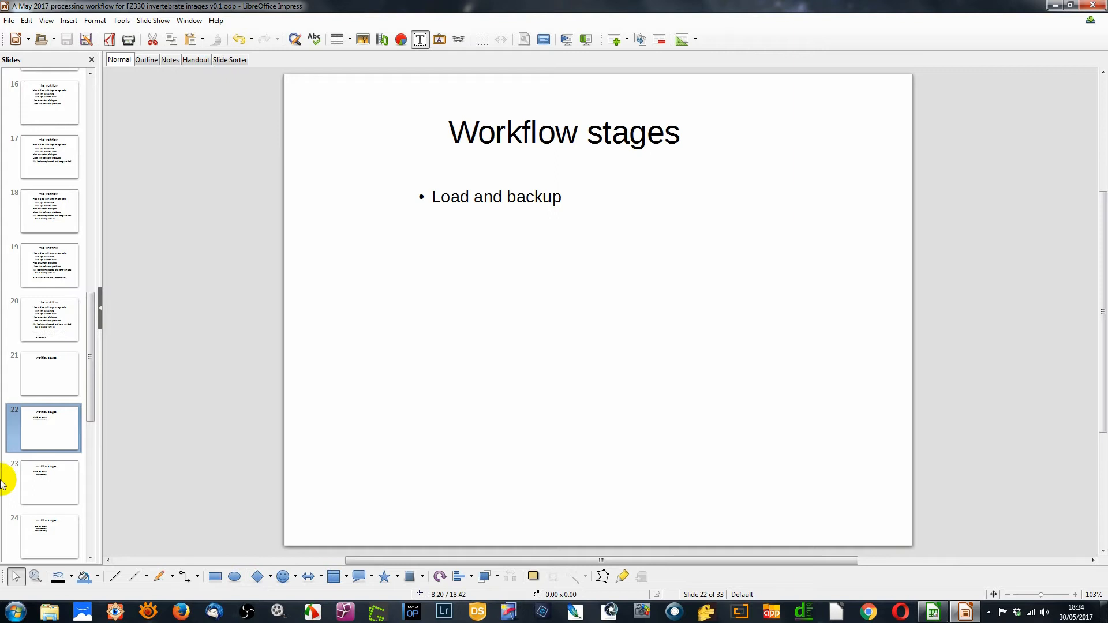
Show slide 23 of the workflow presentation in LibreOffice Impress, then minimize the presentation
click(53, 491)
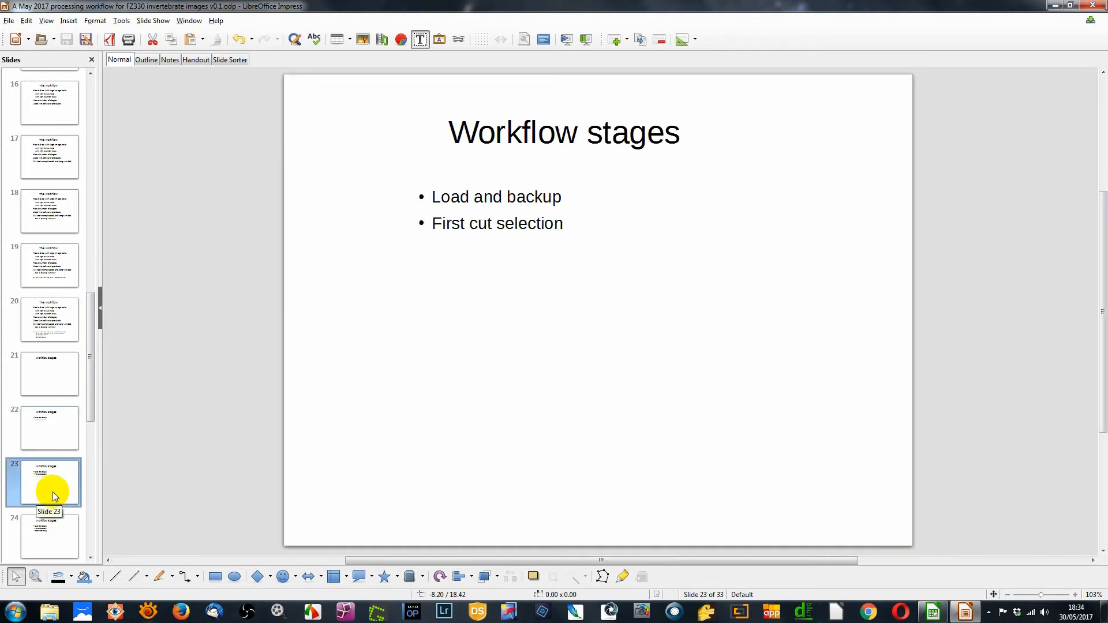
click(1055, 7)
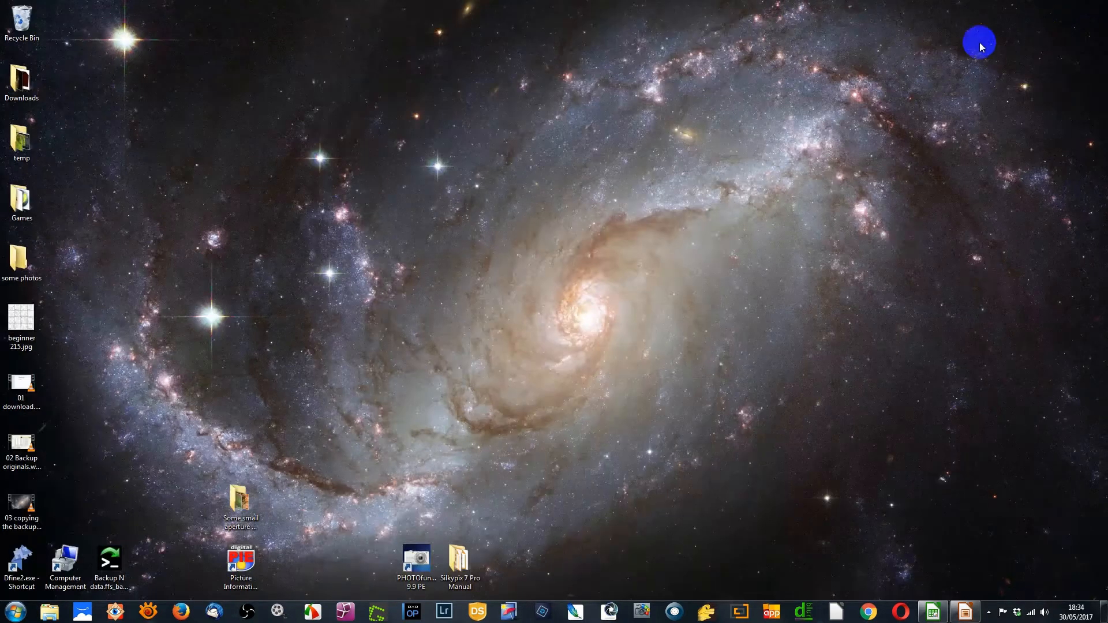
Switch to FastStone Image Viewer and open the 2017-05-30 Weston Big Wood folder under HOLD My pictures 2\Avon Wildlife Trust on drive G
click(115, 611)
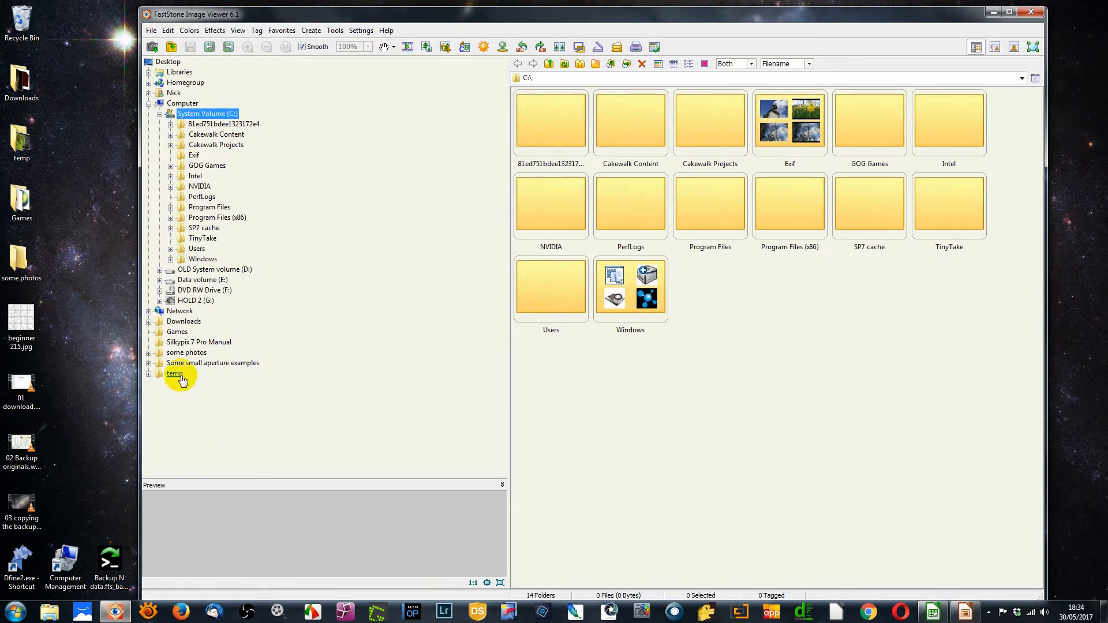
click(160, 301)
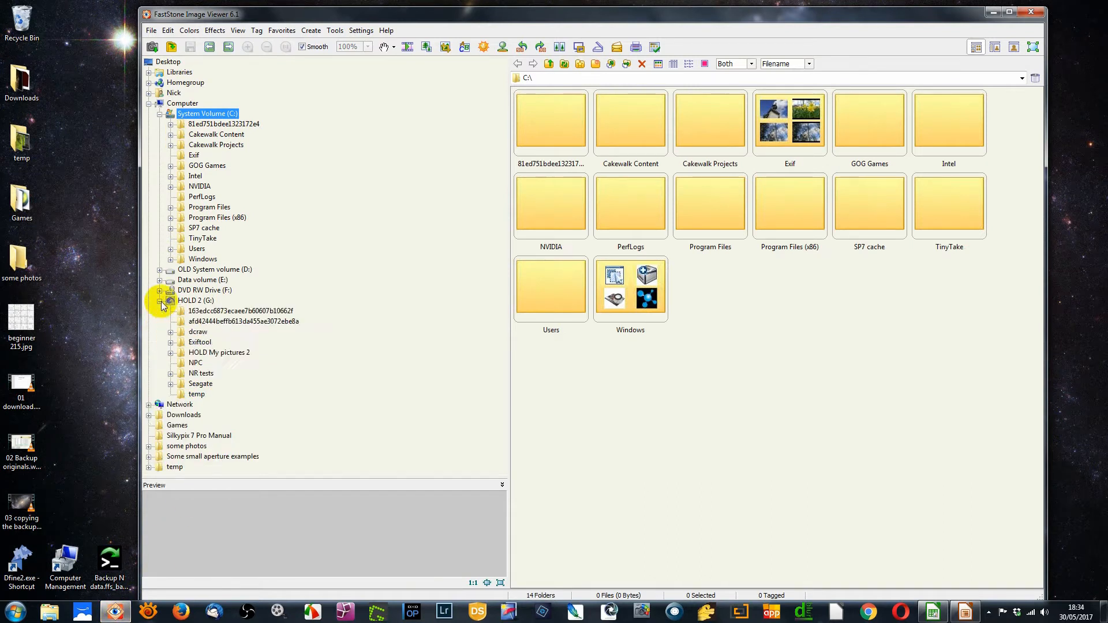
click(170, 353)
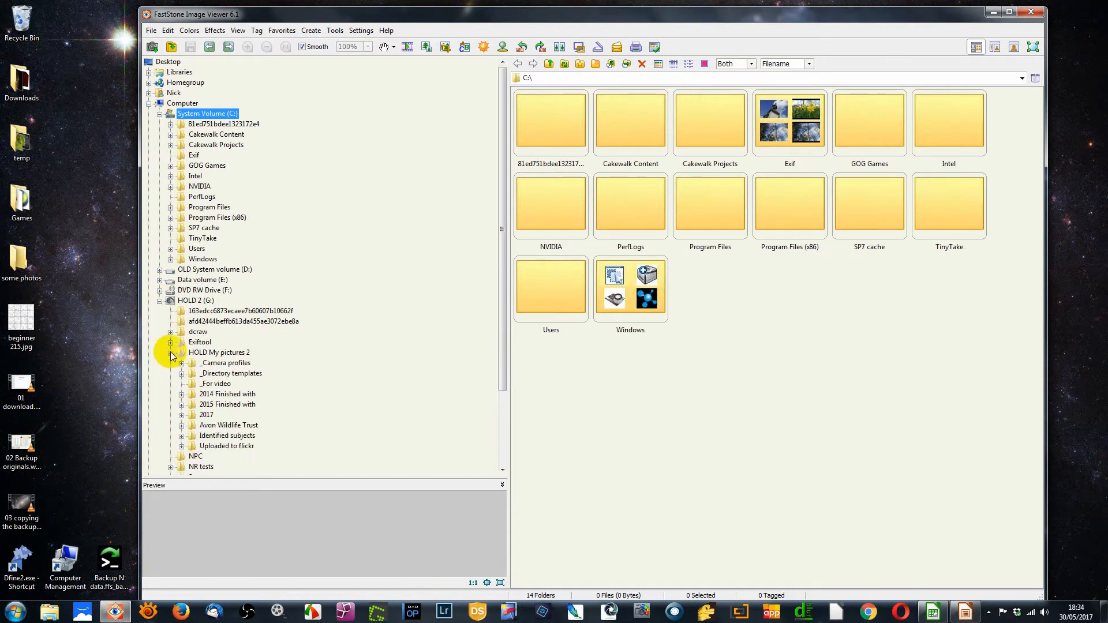
click(181, 425)
click(192, 467)
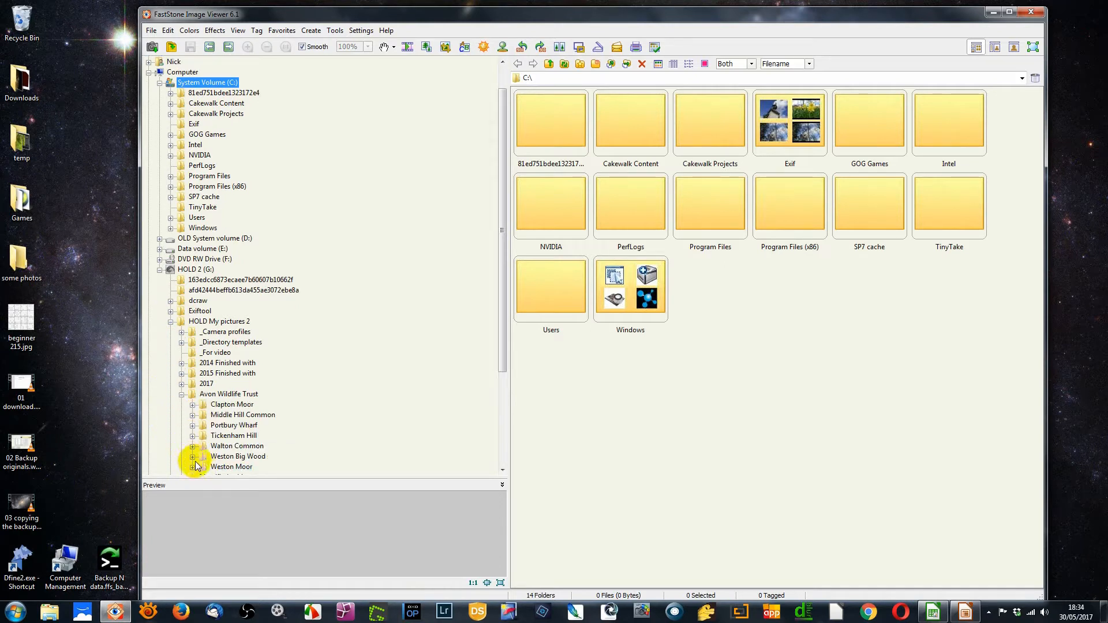
click(212, 466)
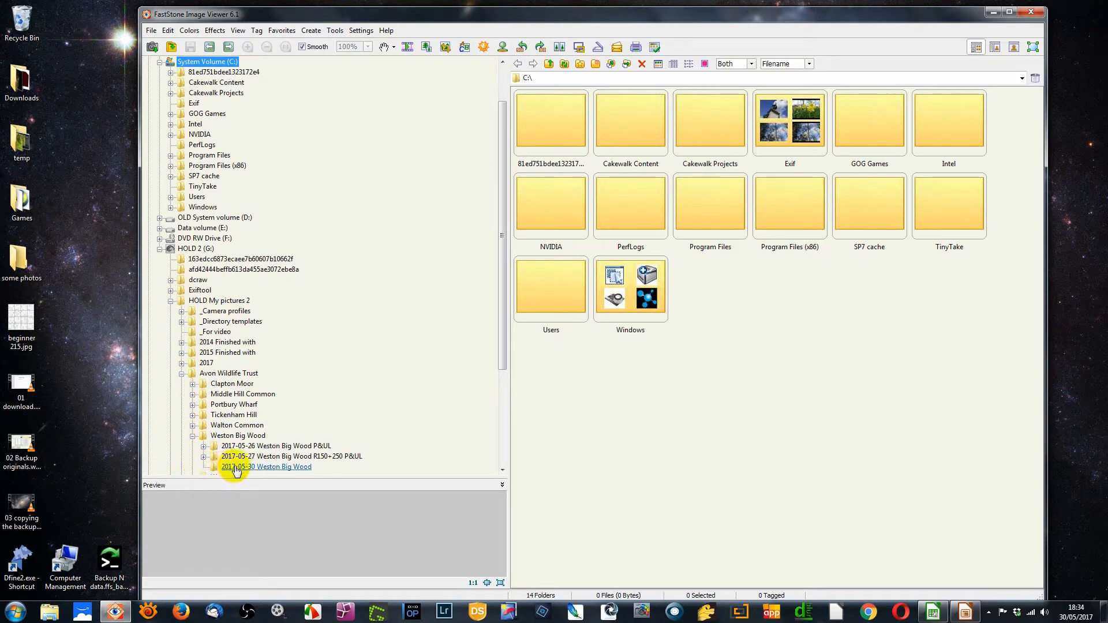
Create a subfolder named First cut raw inside the 2017-05-30 Weston Big Wood folder
right_click(285, 469)
click(316, 407)
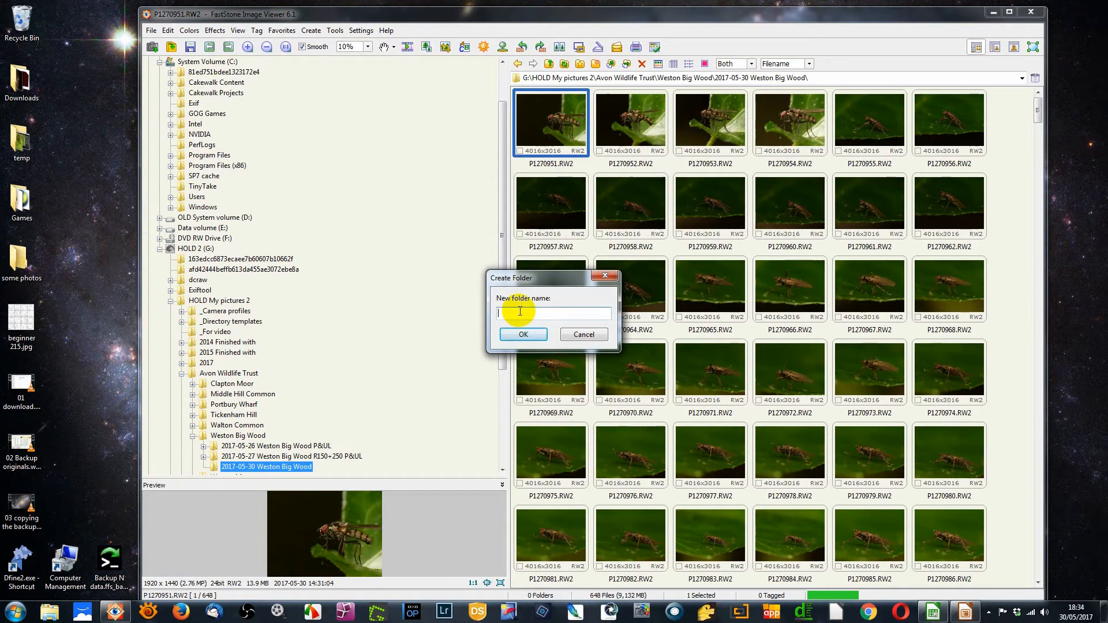
text(First cut ro)
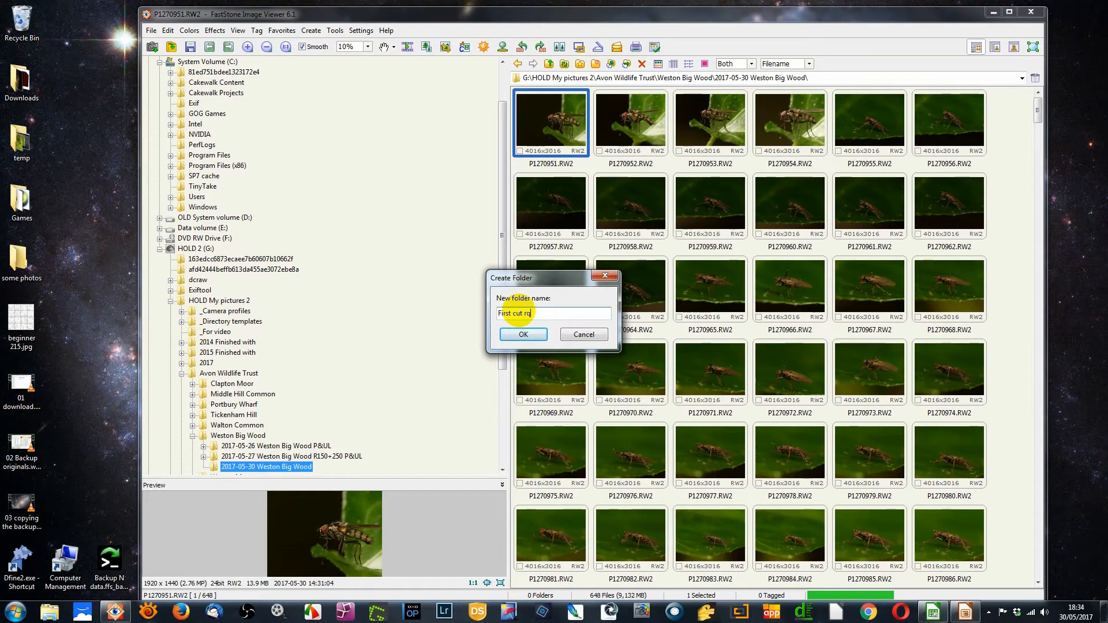
key(BackSpace)
text(aw)
key(Return)
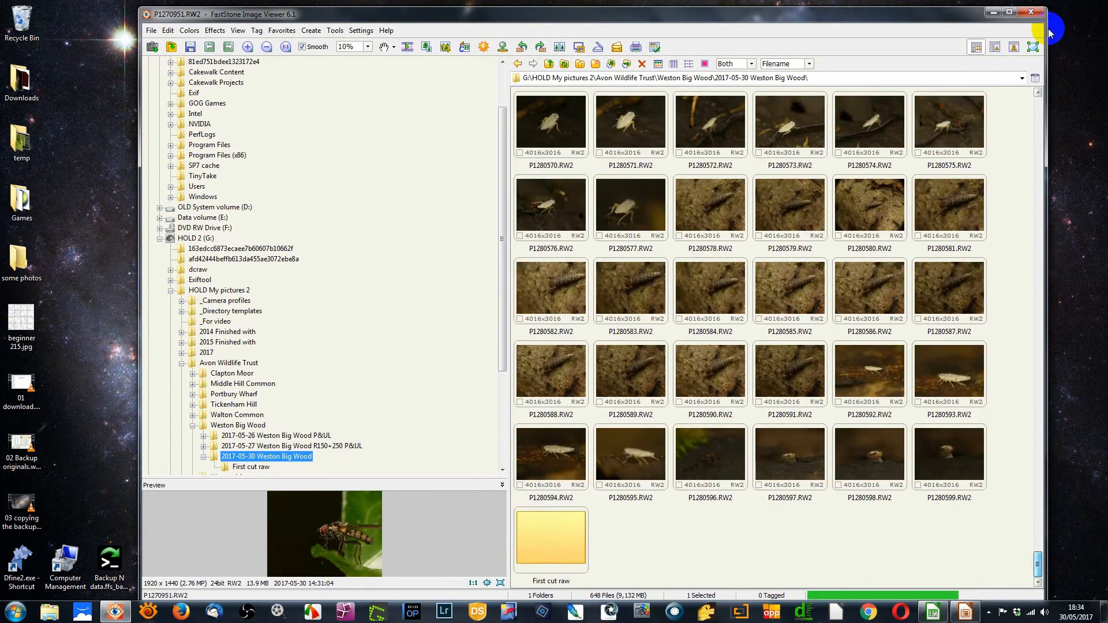
Maximize the viewer window and open P1270951.RW2 full screen
click(1008, 11)
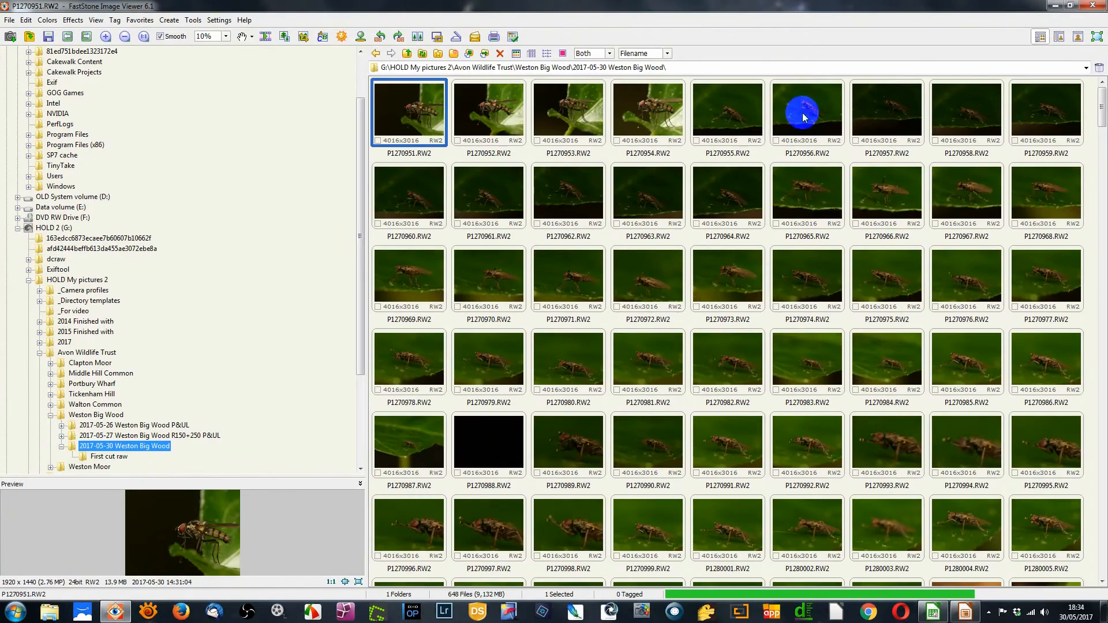
click(395, 129)
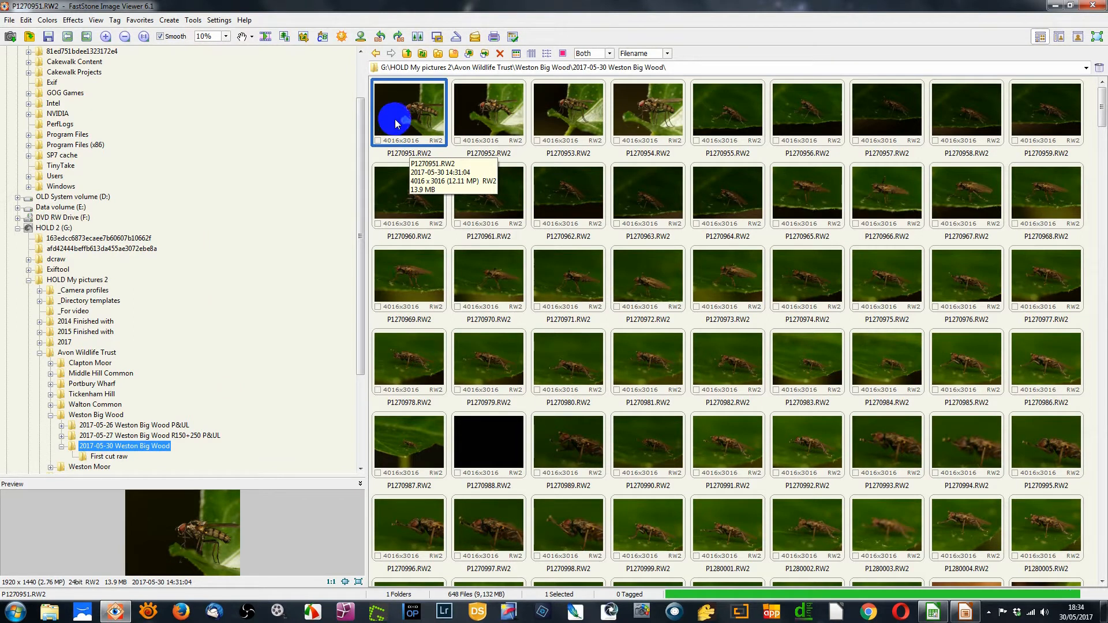
double_click(406, 119)
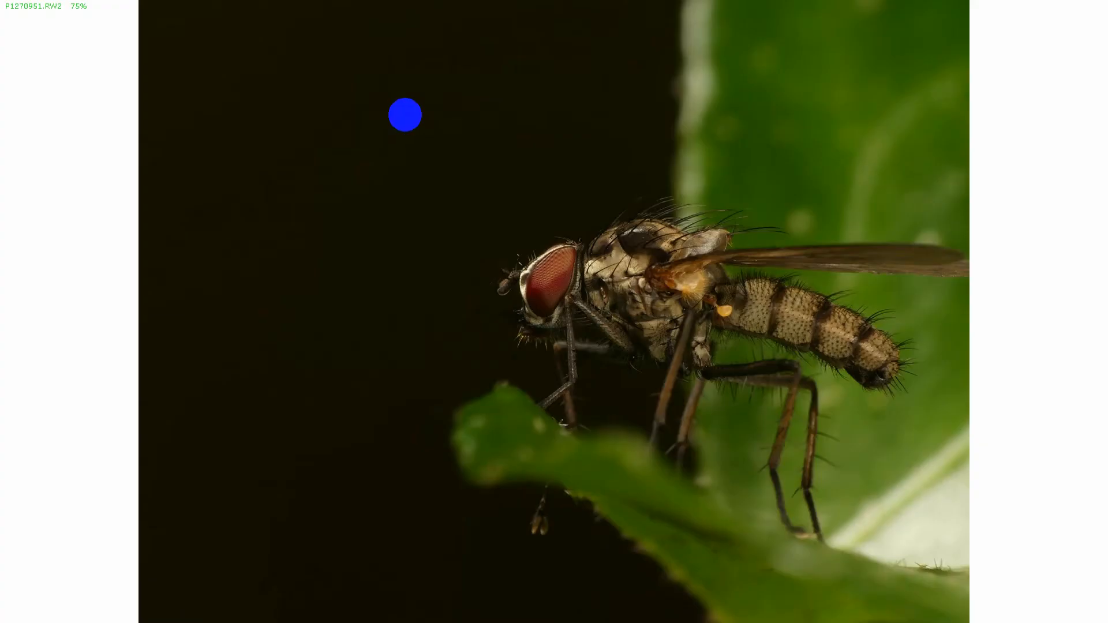
Page quickly forward through the first photos of the folder and back again to P1270951.RW2
scroll(405, 114, down, 1)
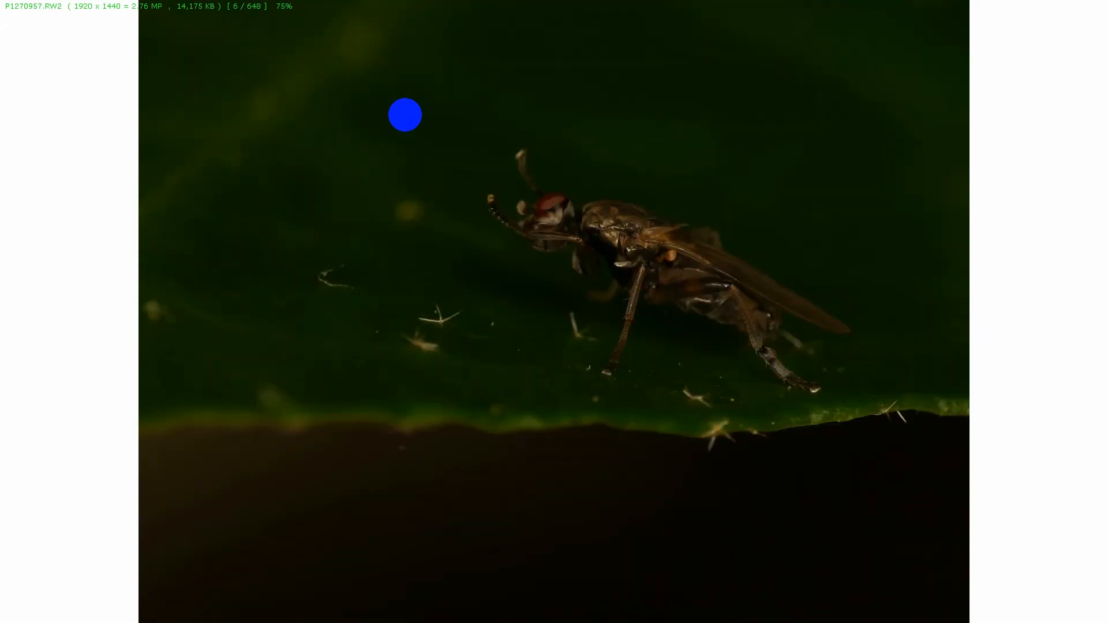
click(405, 114)
scroll(405, 115, up, 1)
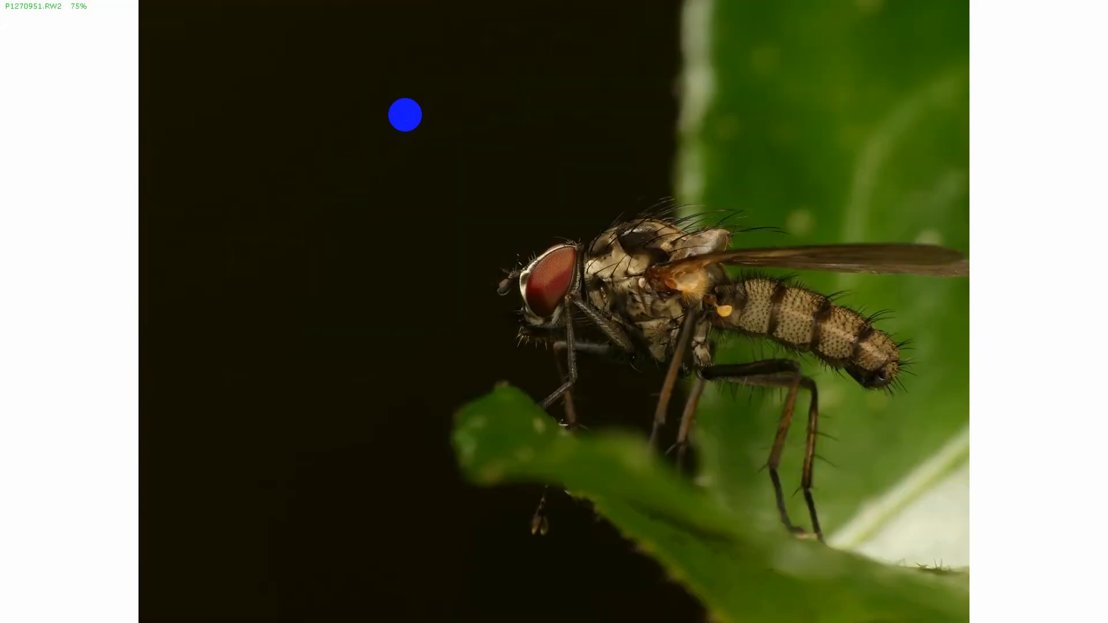
scroll(405, 115, down, 10)
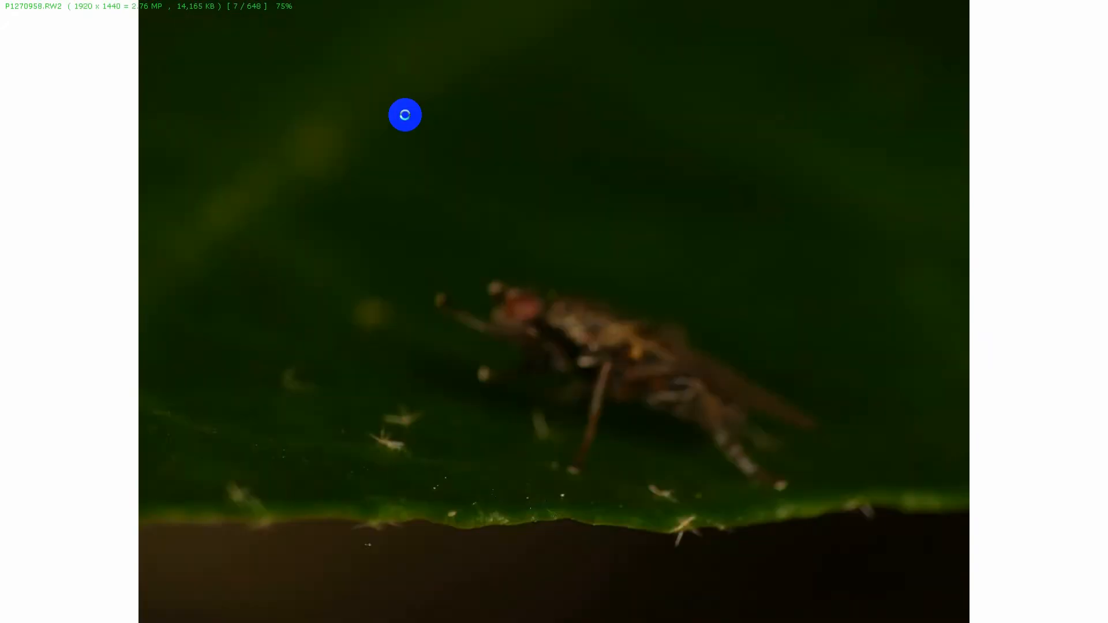
scroll(405, 114, down, 10)
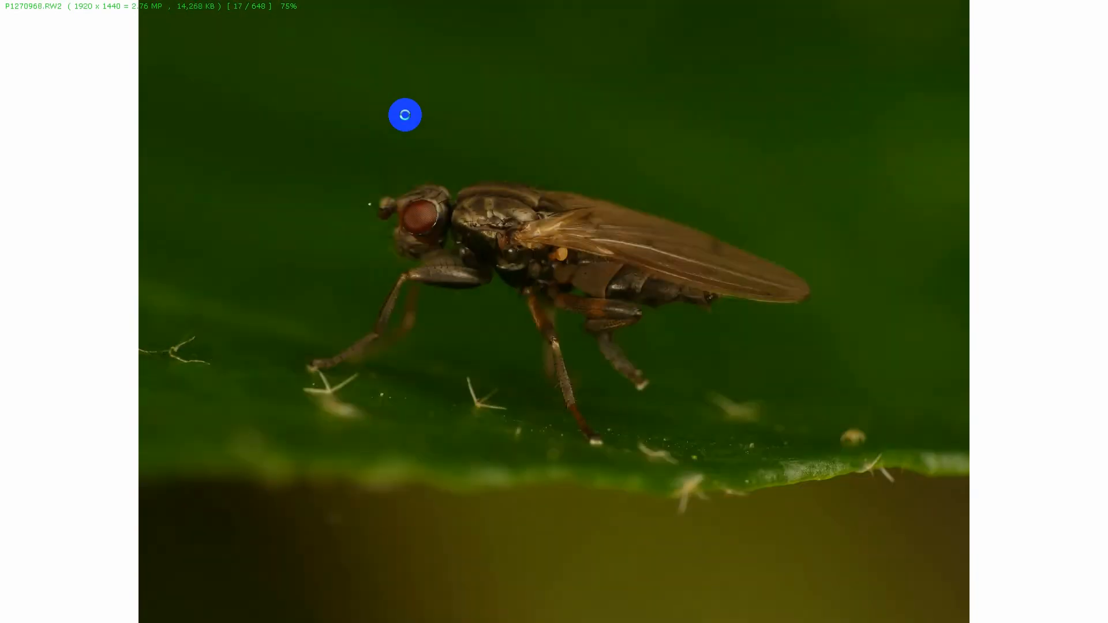
scroll(405, 115, up, 11)
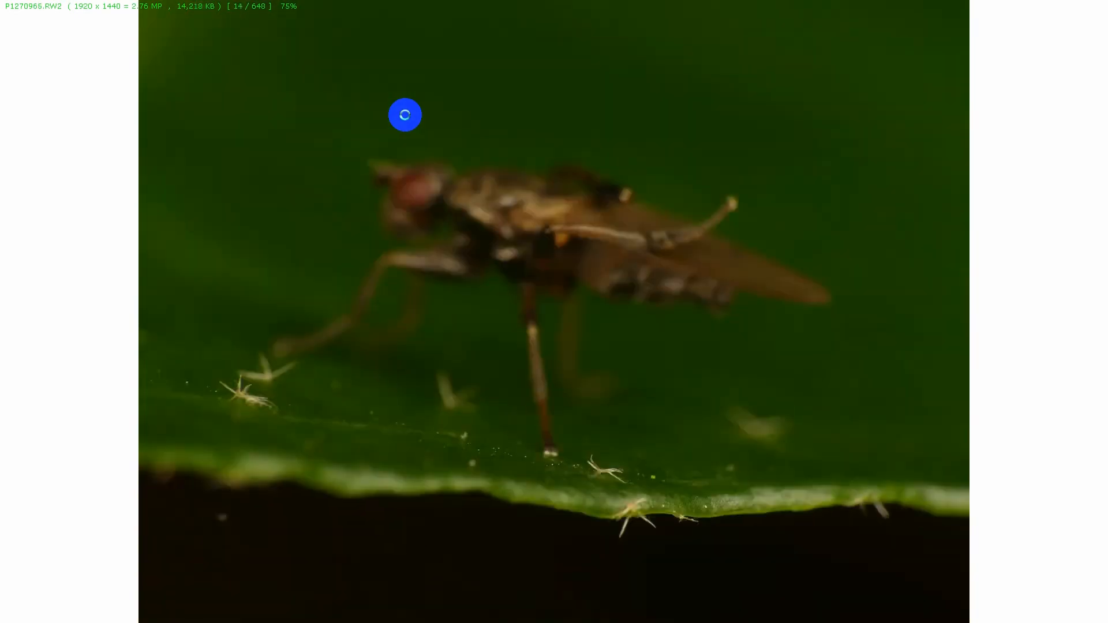
scroll(405, 115, up, 9)
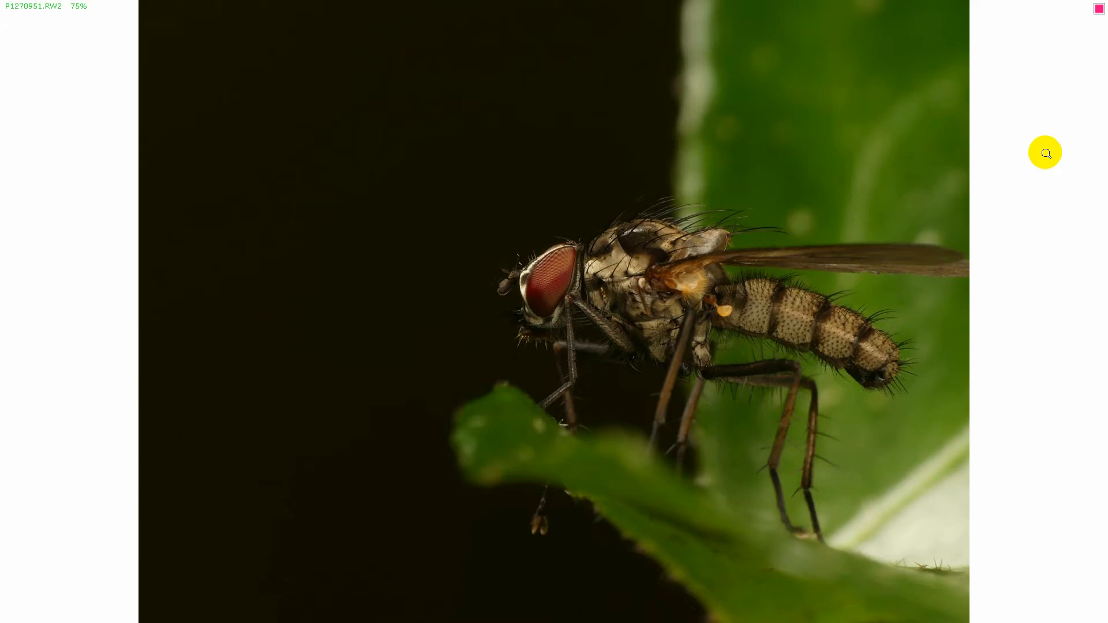
Review the photos one by one from P1270951.RW2 to P1270957.RW2, tagging P1270952.RW2 for the first cut
key(Left)
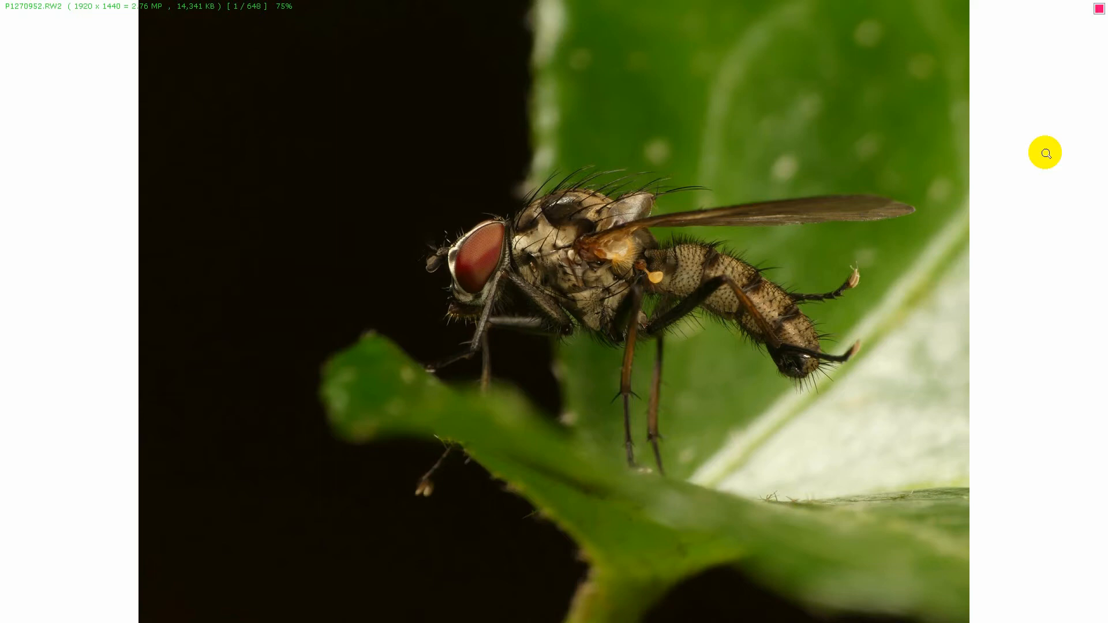
key(Right)
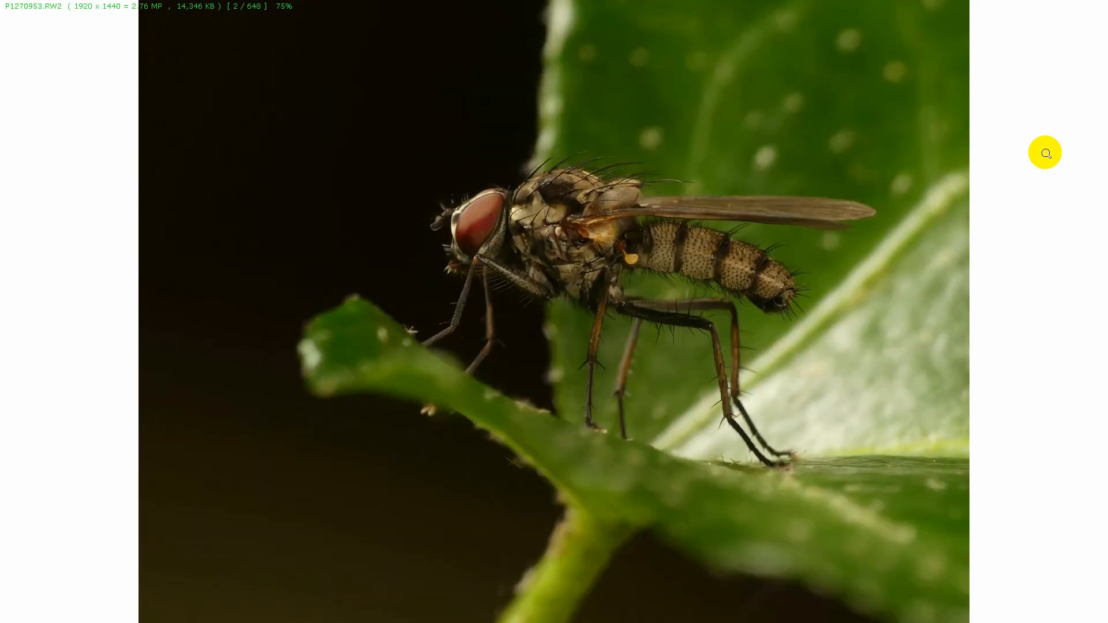
key(Right)
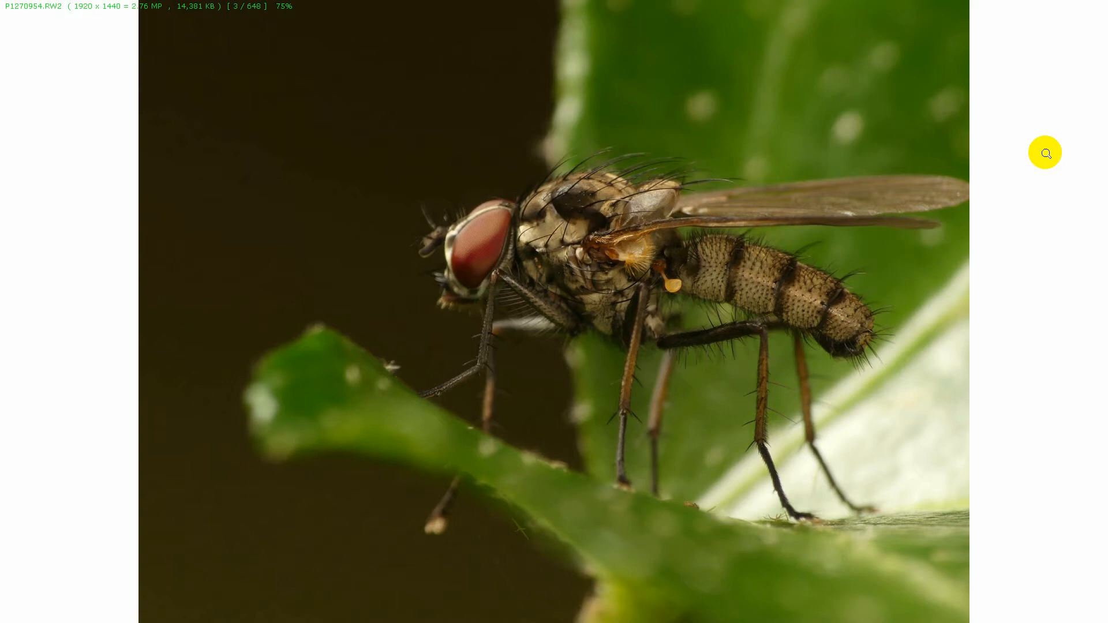
key(Right)
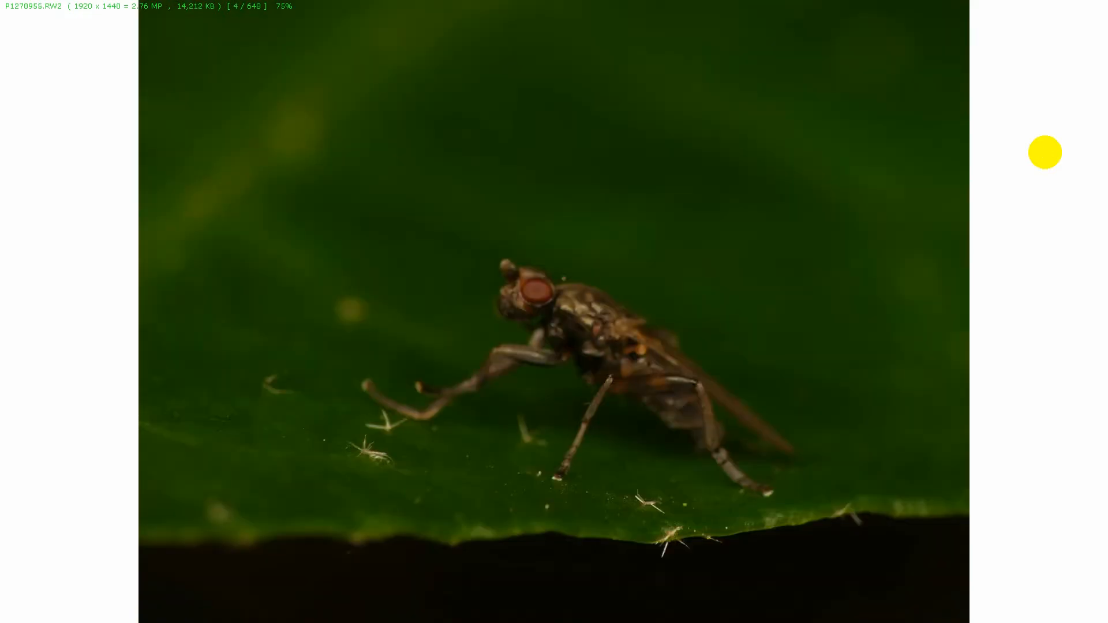
key(Right)
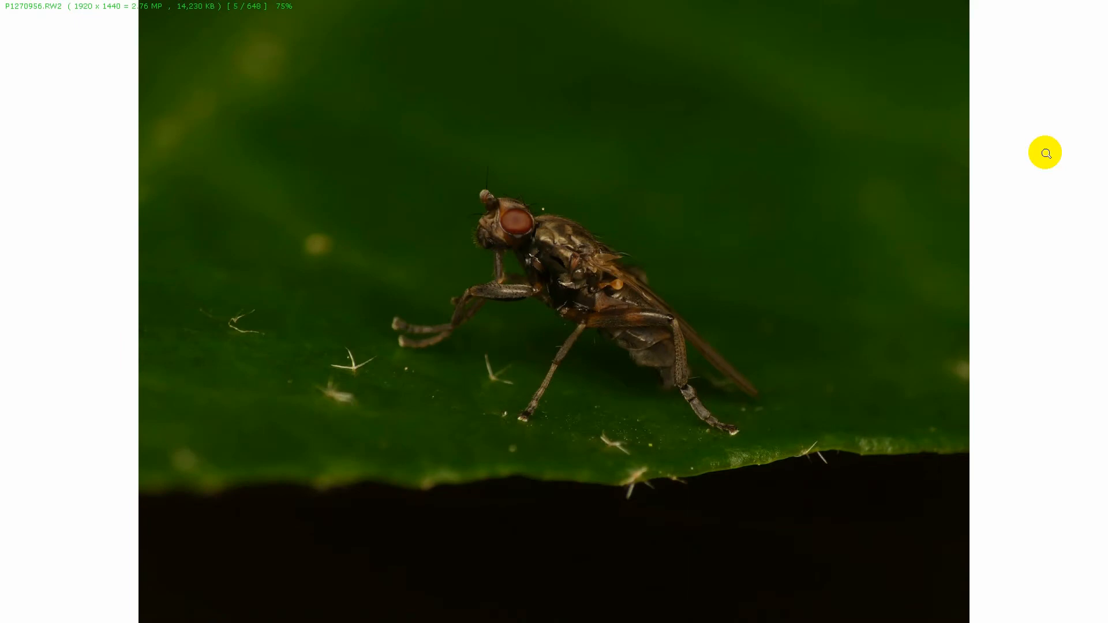
key(Right)
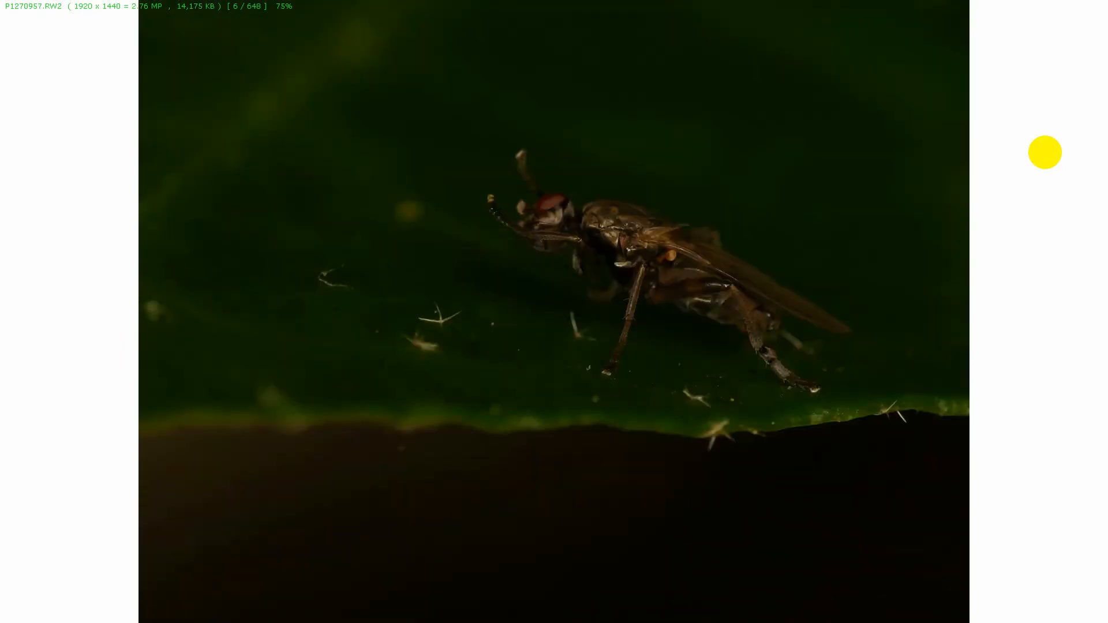
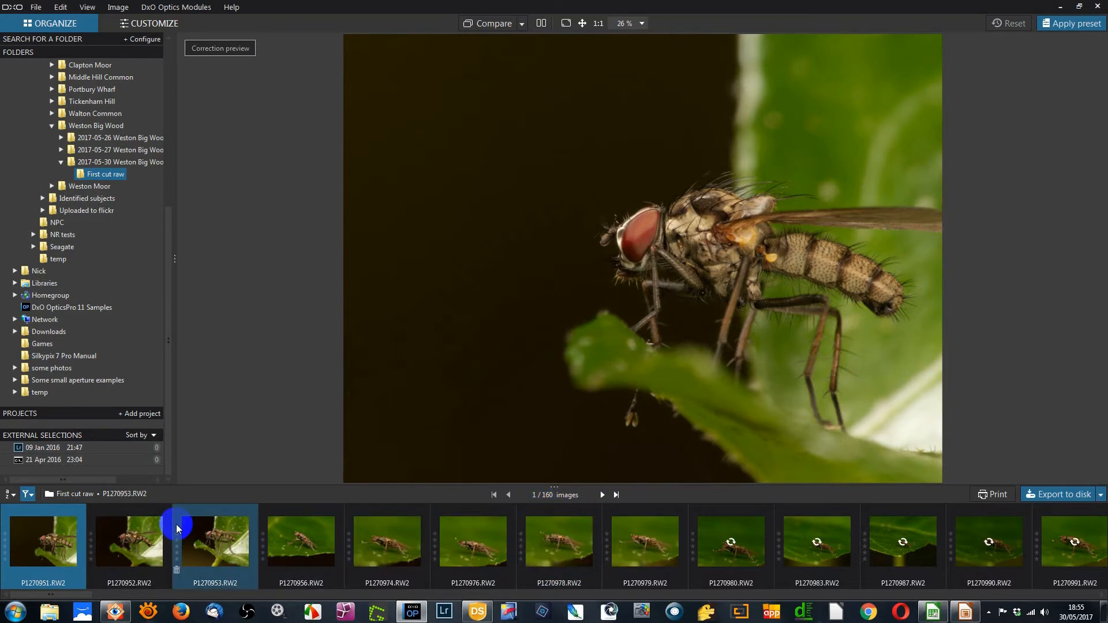
In DxO OpticsPro, select all images in the First cut raw folder and apply the FZ ISO 0100 RAW 01cP preset
key(ctrl+a)
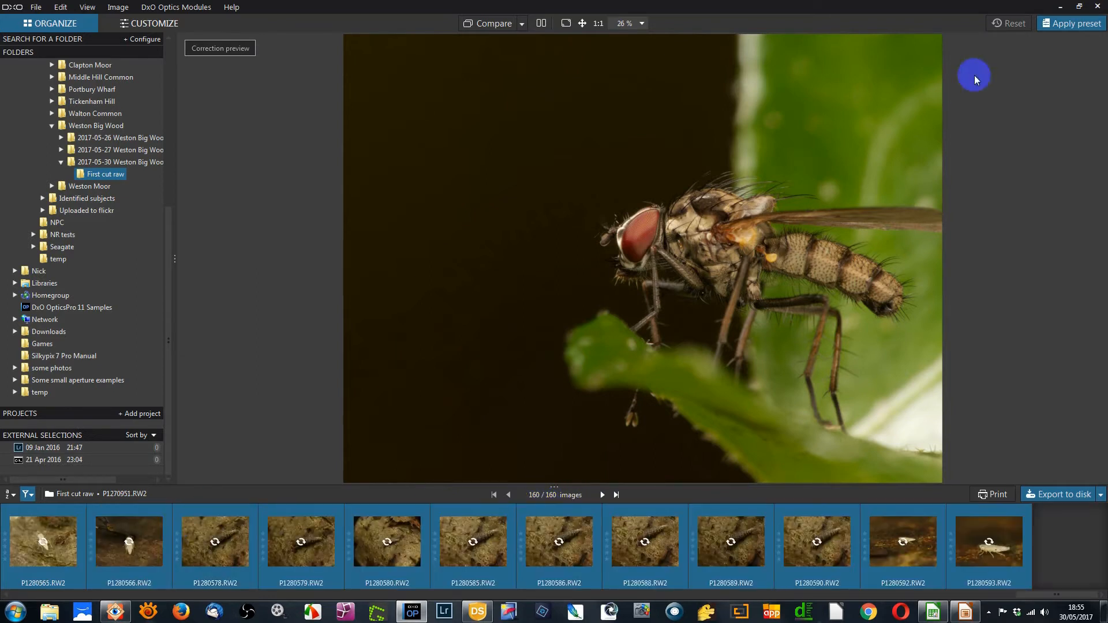
click(1077, 23)
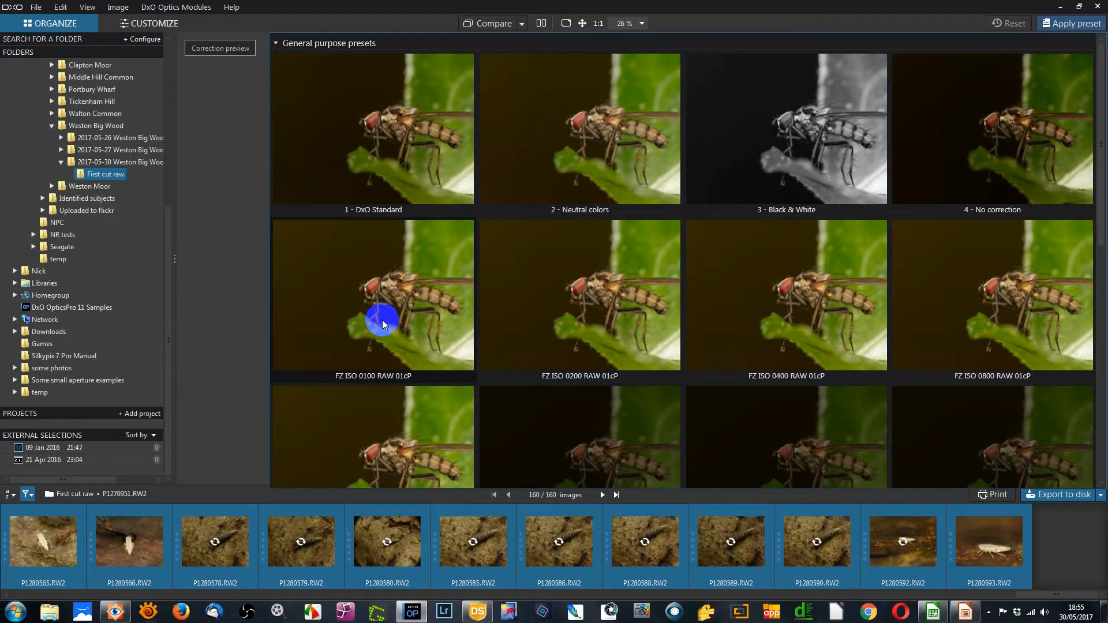
click(559, 348)
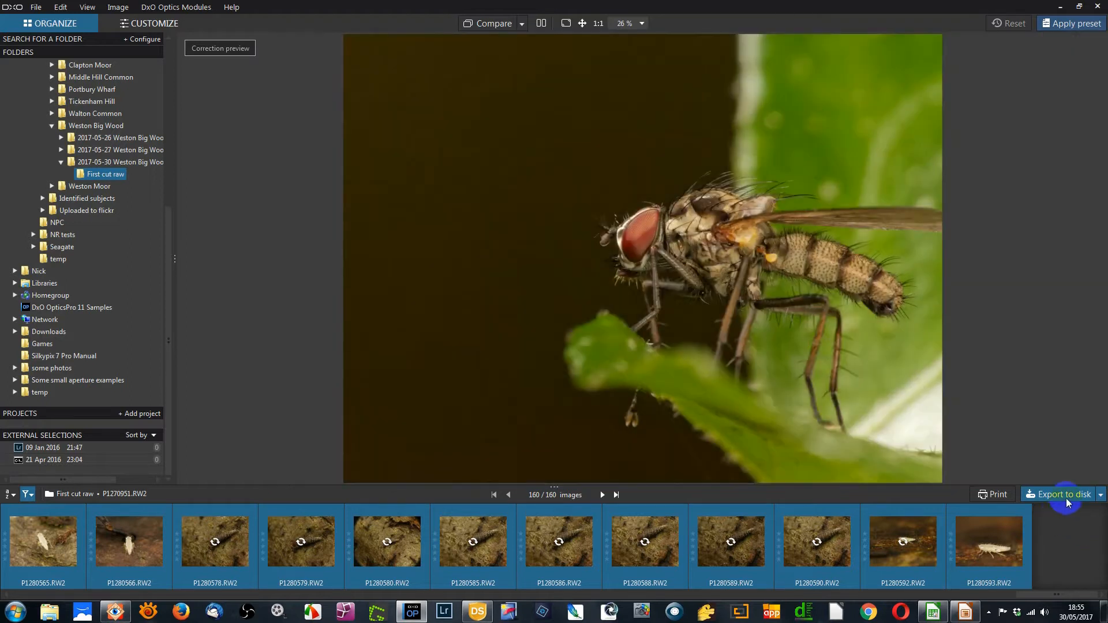
Examine the disk export options for the selected images with DNG output chosen, and close them without exporting
click(1066, 495)
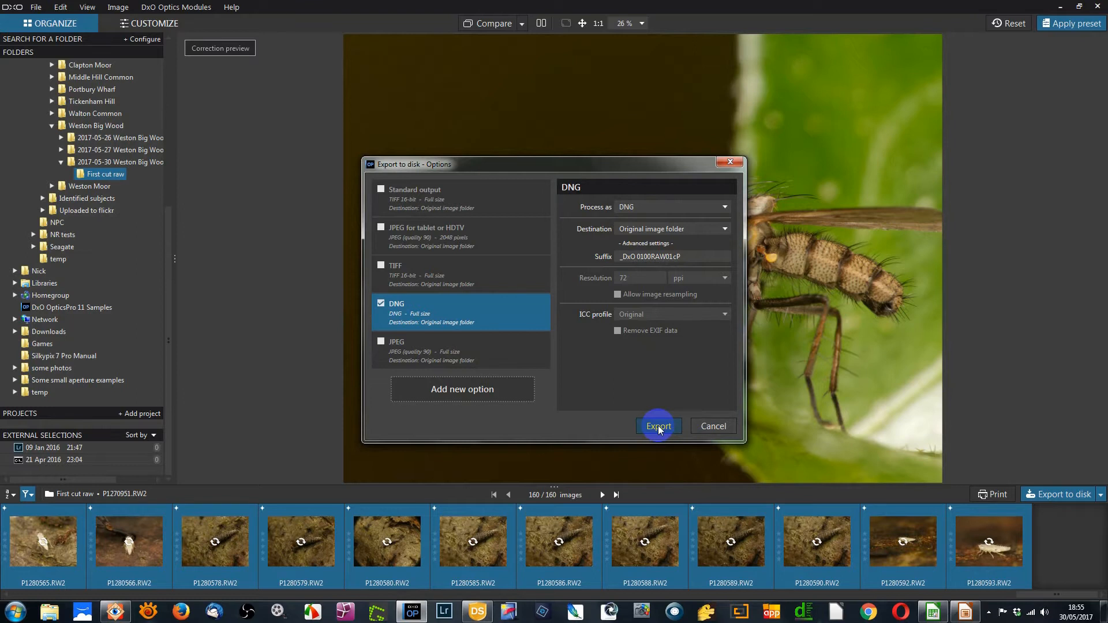
click(714, 427)
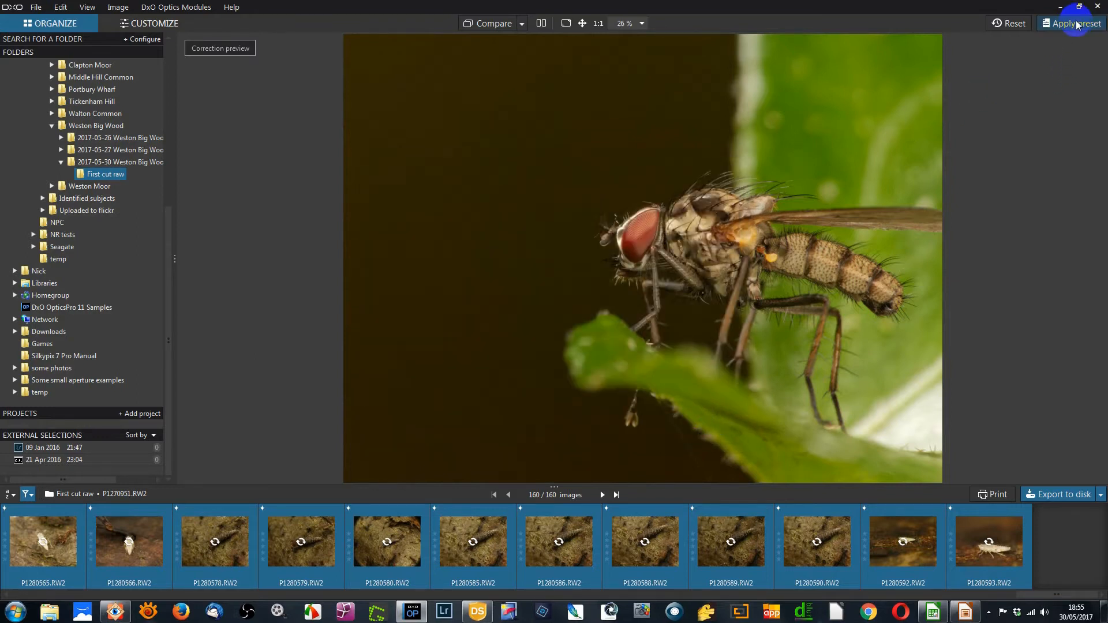
Open P1280565.RW2 for customizing and examine its light, color and detail corrections down to chromatic aberration
click(51, 542)
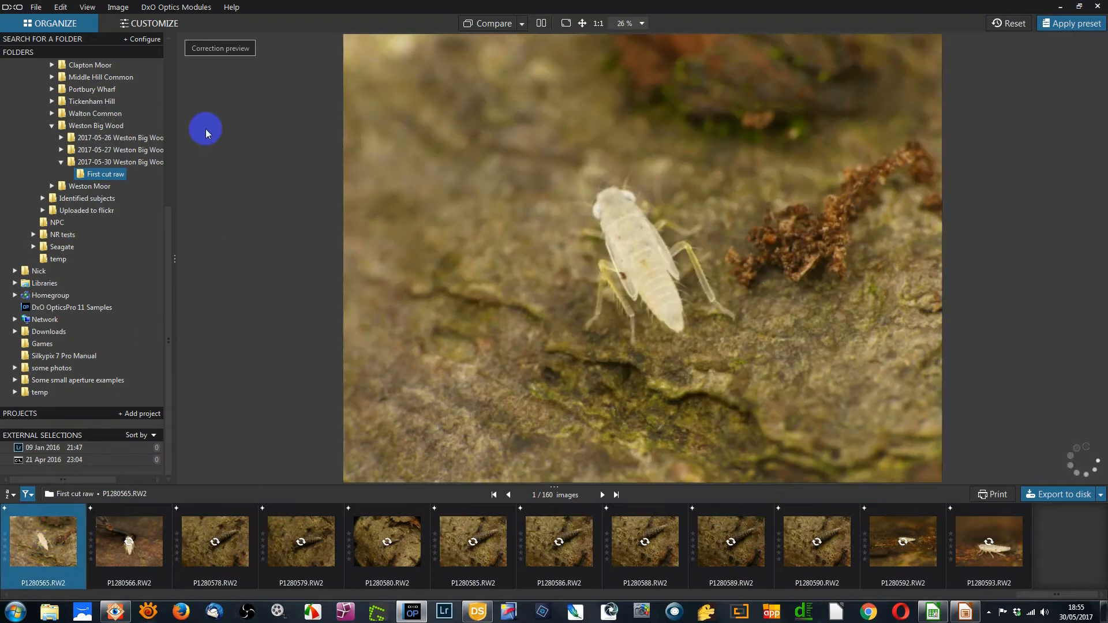
click(156, 26)
click(577, 258)
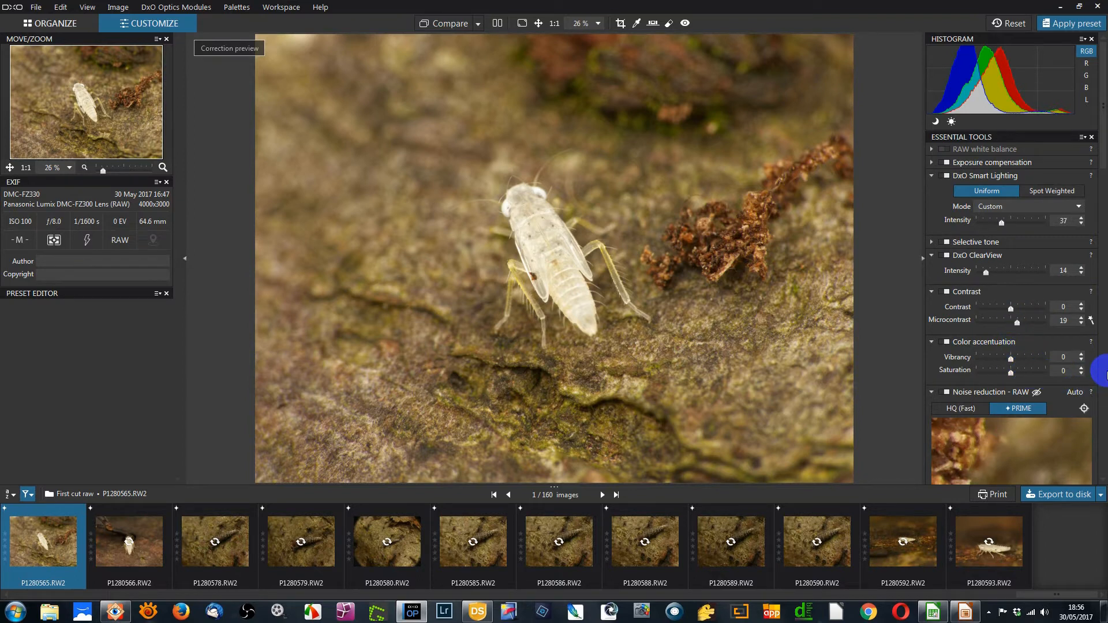
drag(1099, 160, 1102, 231)
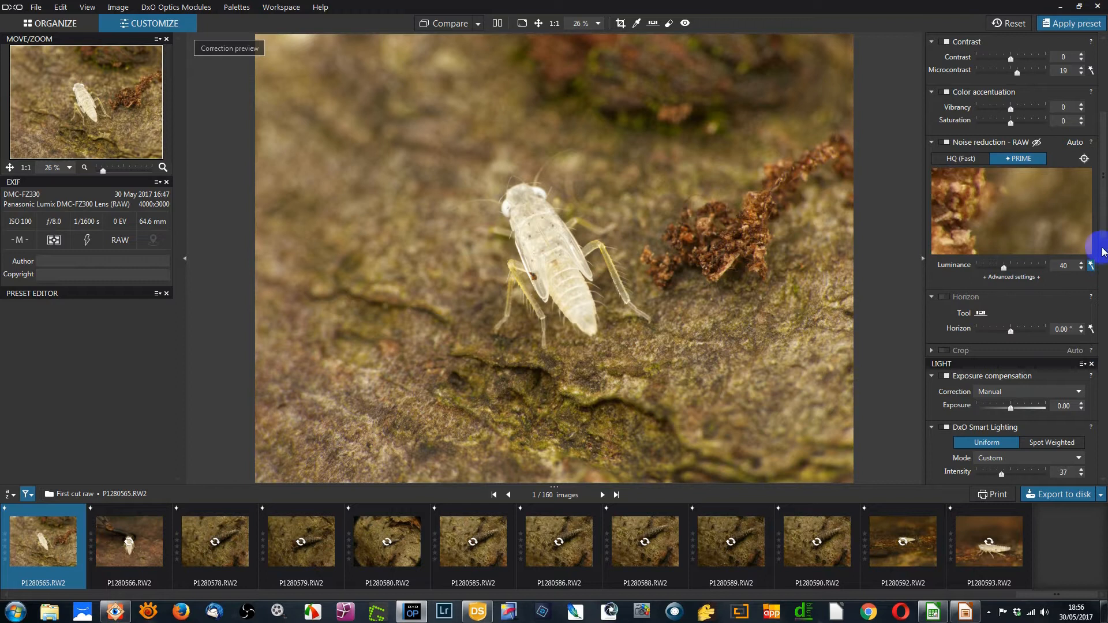
scroll(1102, 249, down, 2)
drag(1103, 250, 1103, 287)
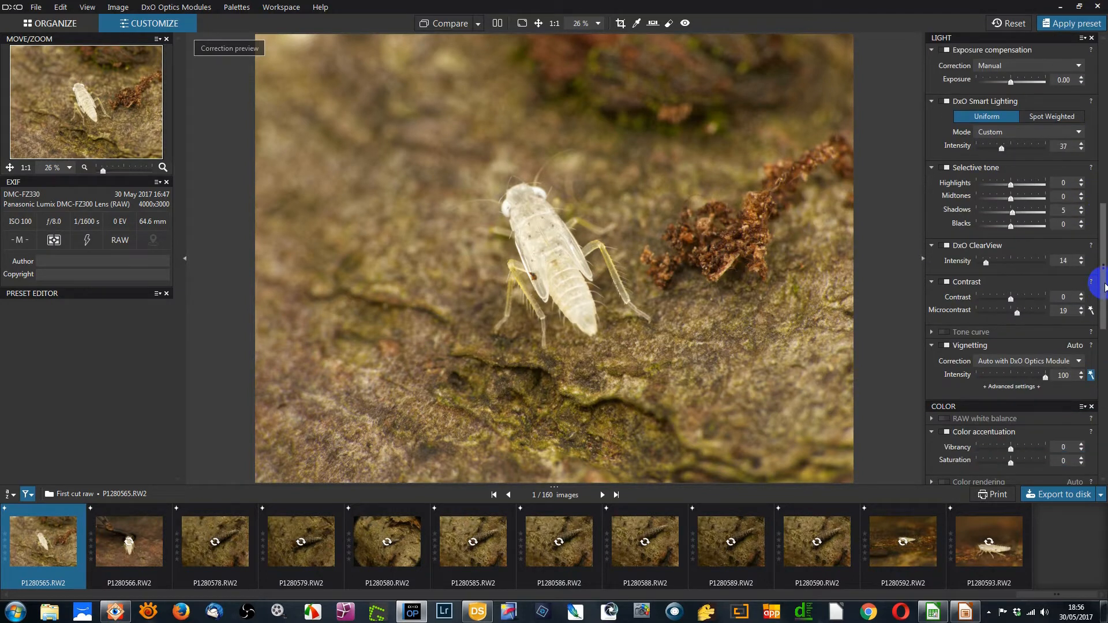
drag(1103, 289, 1103, 398)
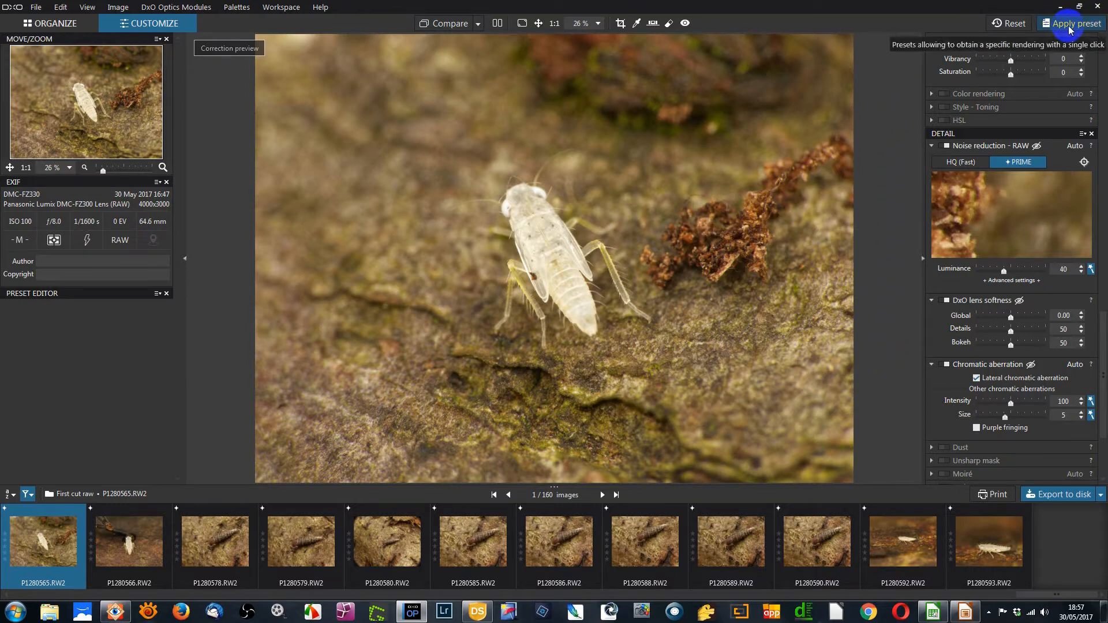
Export P1280565.RW2 to disk
click(1055, 496)
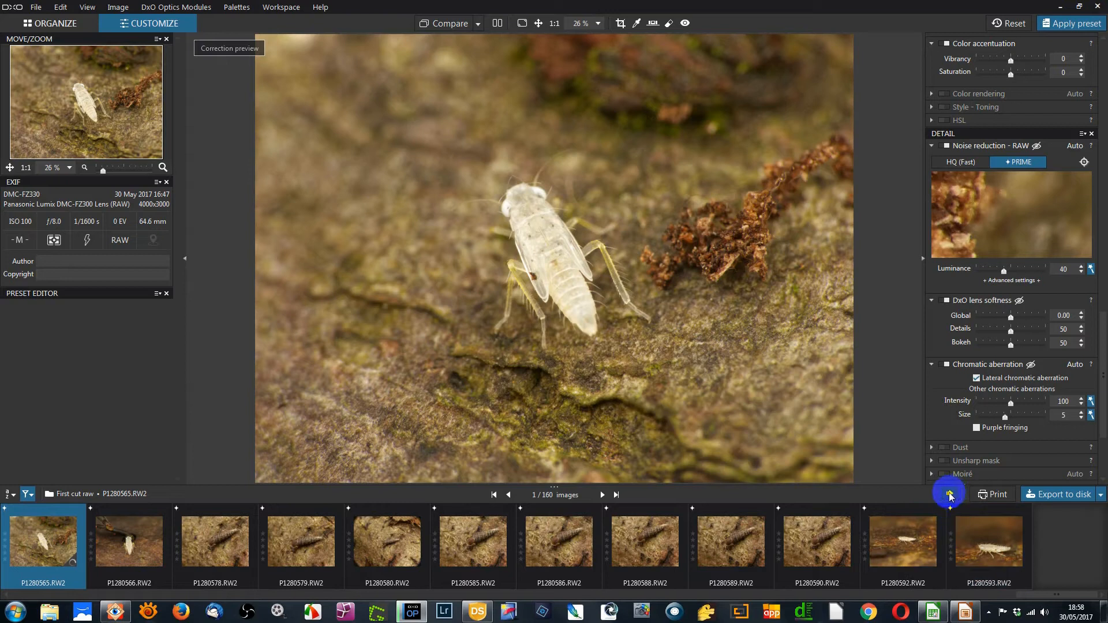
Cancel the running disk export of P1280565.RW2 from the export status
click(949, 494)
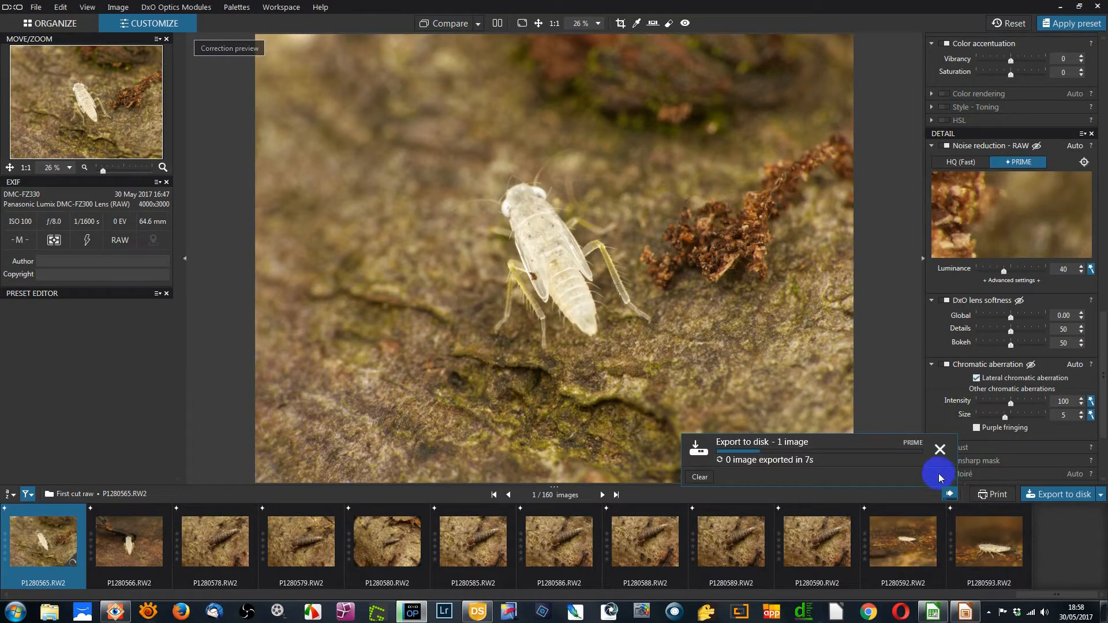
click(939, 449)
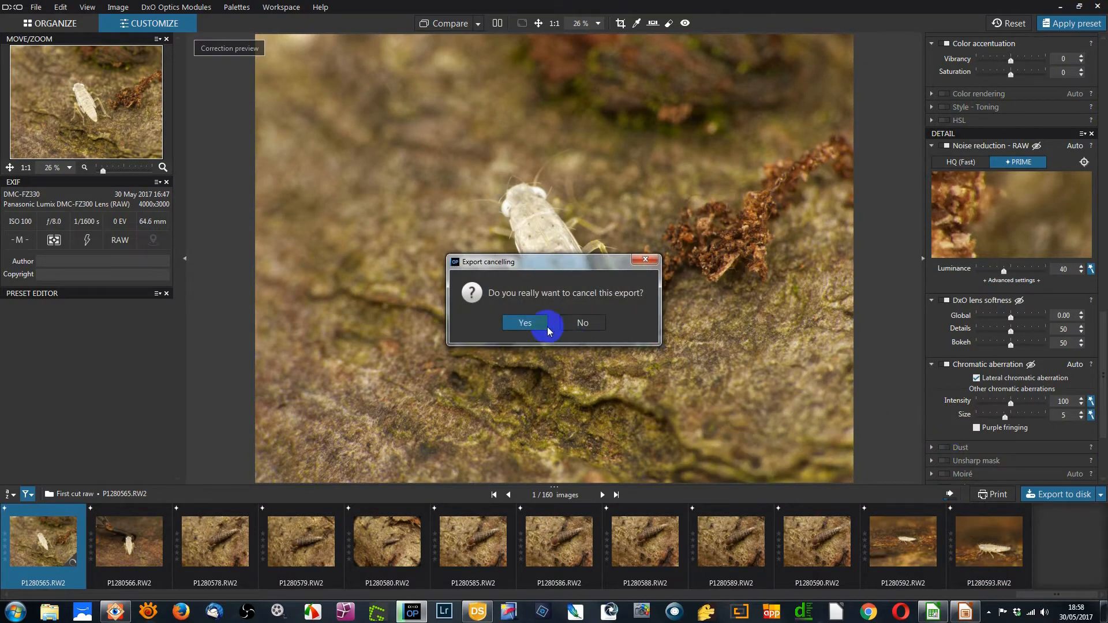
click(526, 323)
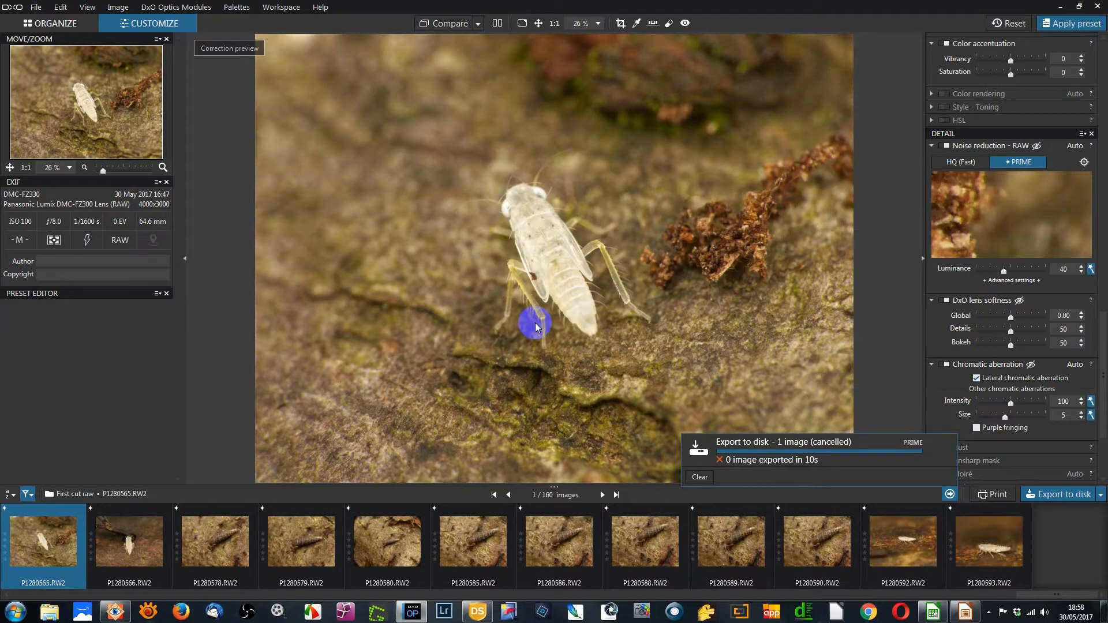
Export all images in the folder as DNG to the original image folder with suffix _DxO 0100RAW01cP, and check the export status
key(ctrl+a)
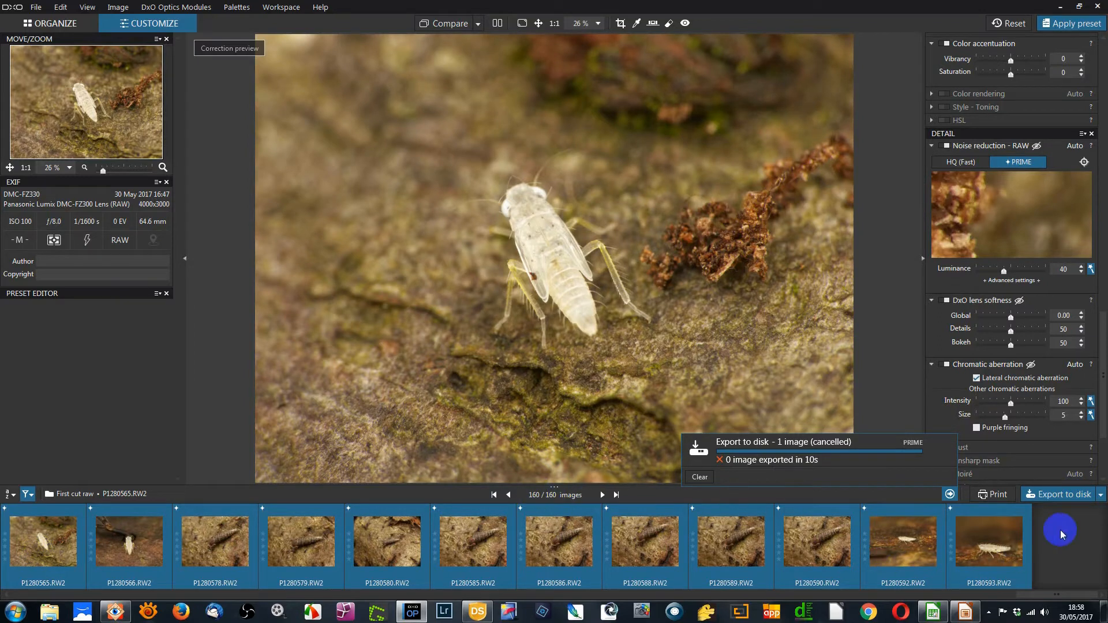
click(1067, 498)
click(1066, 498)
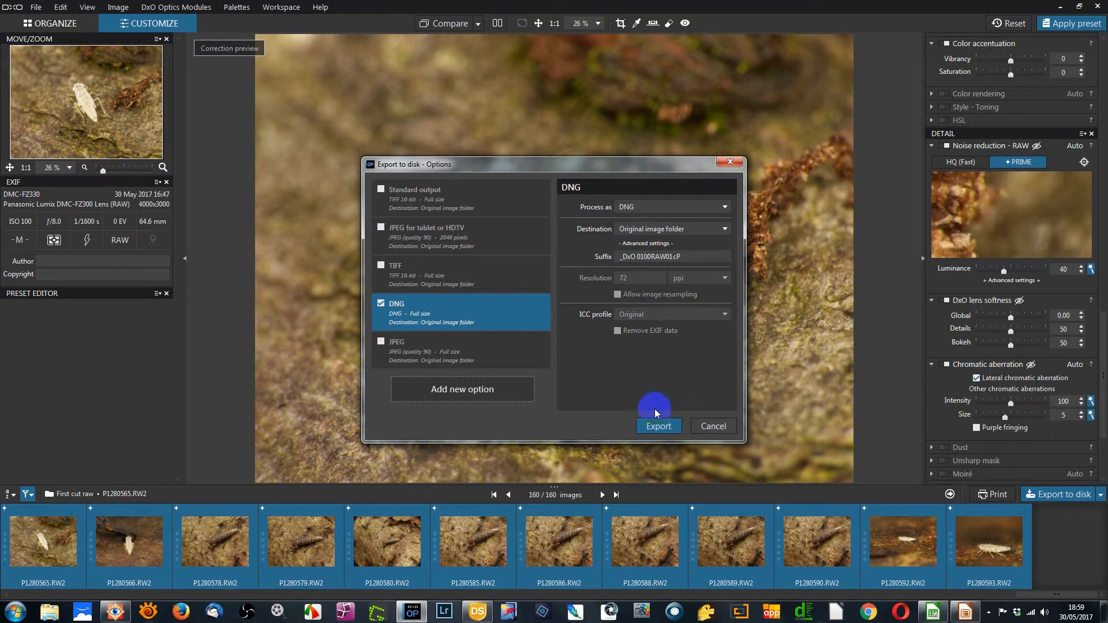
click(658, 427)
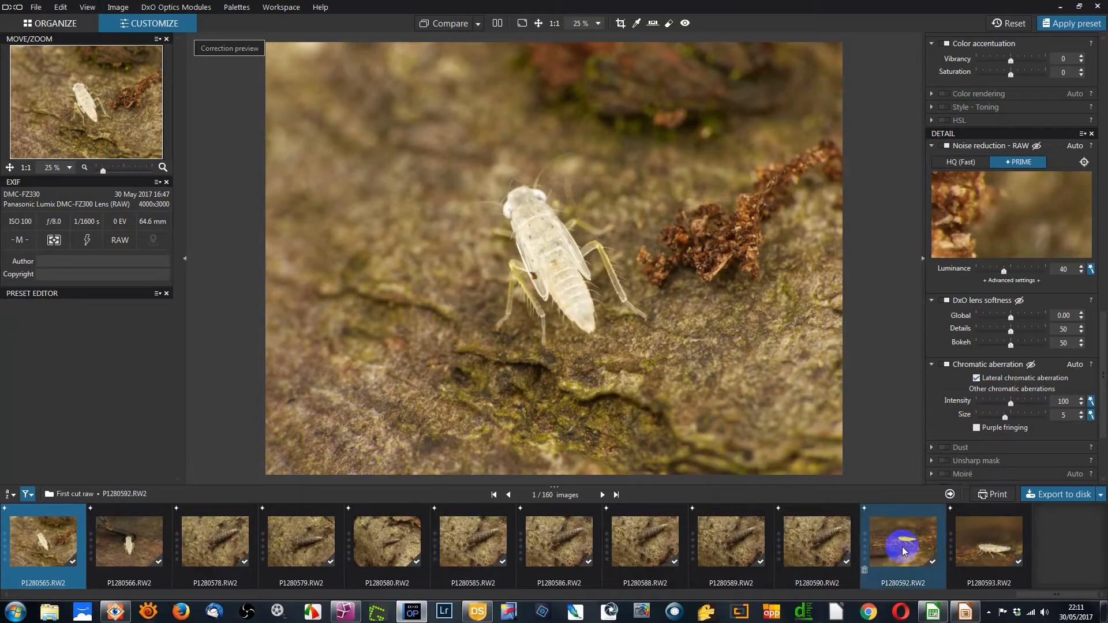
click(949, 495)
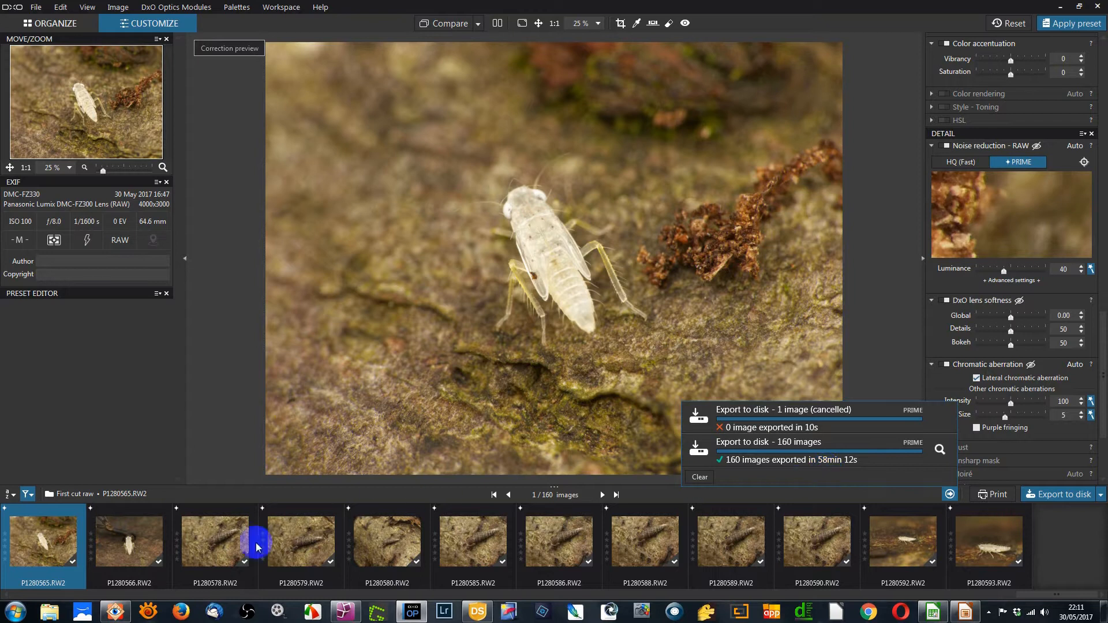
Open P1280505.RW2, the fly on a leaf, and compare its corrected preview with the uncorrected version several times
click(193, 594)
click(192, 594)
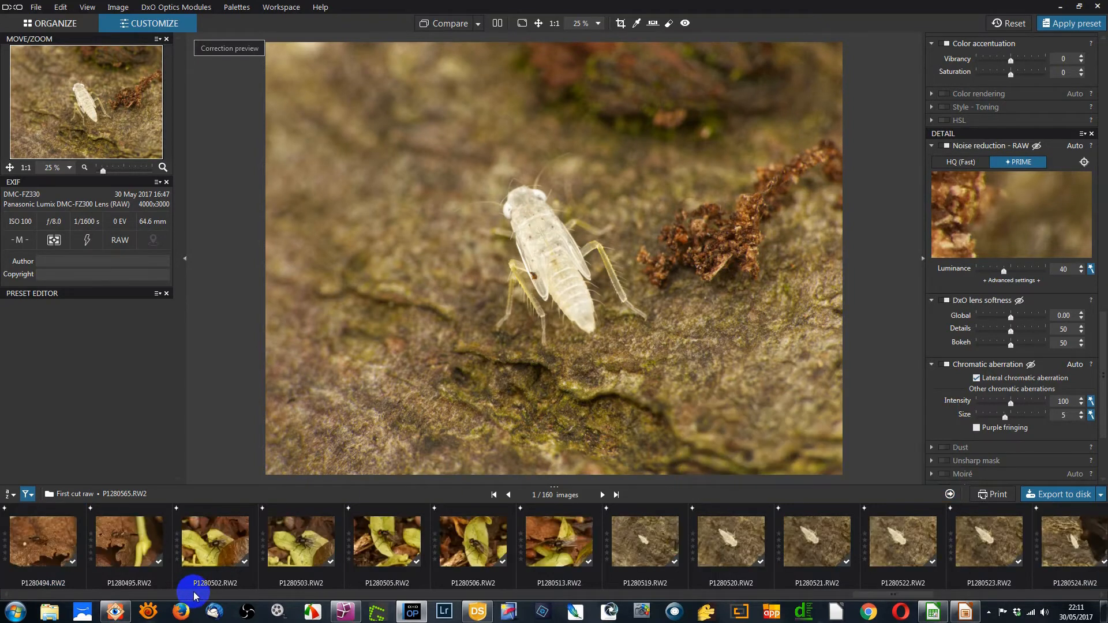
click(381, 542)
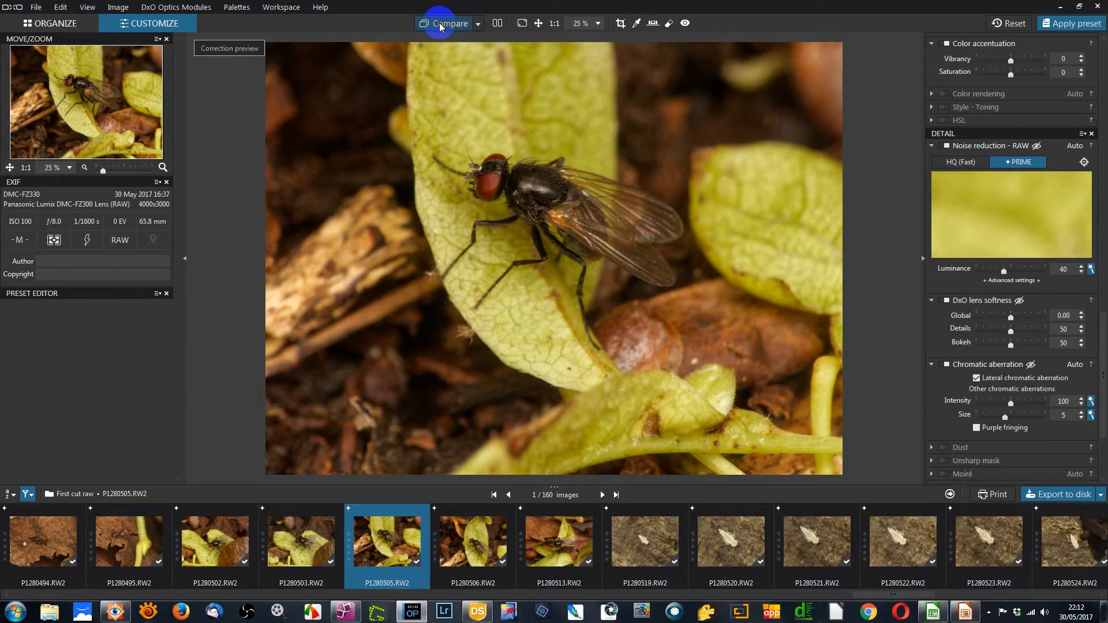
click(439, 26)
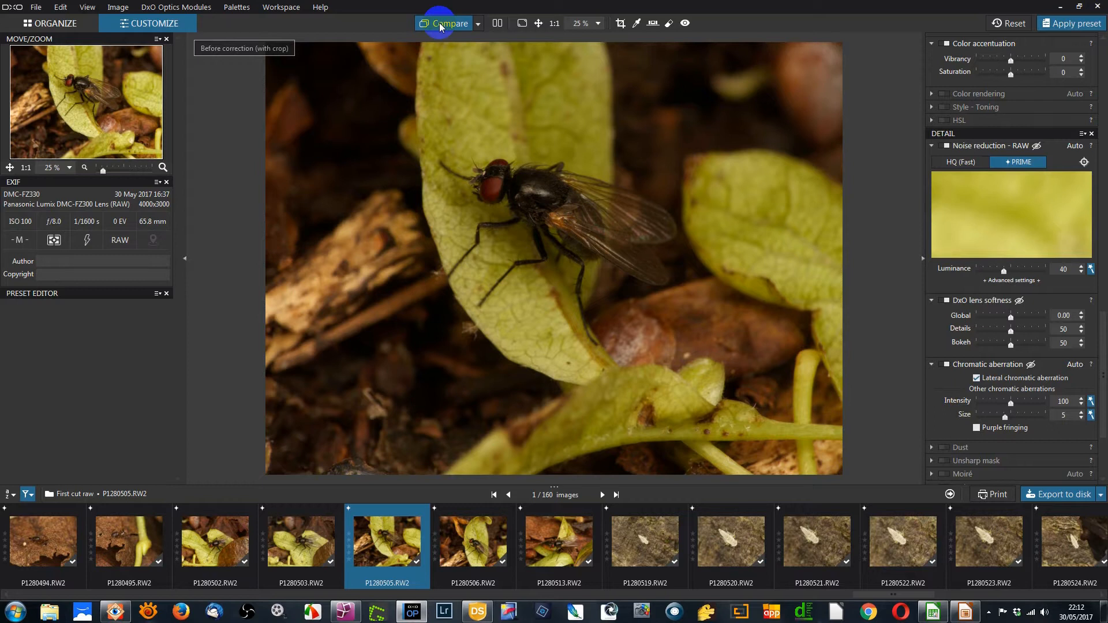
click(439, 25)
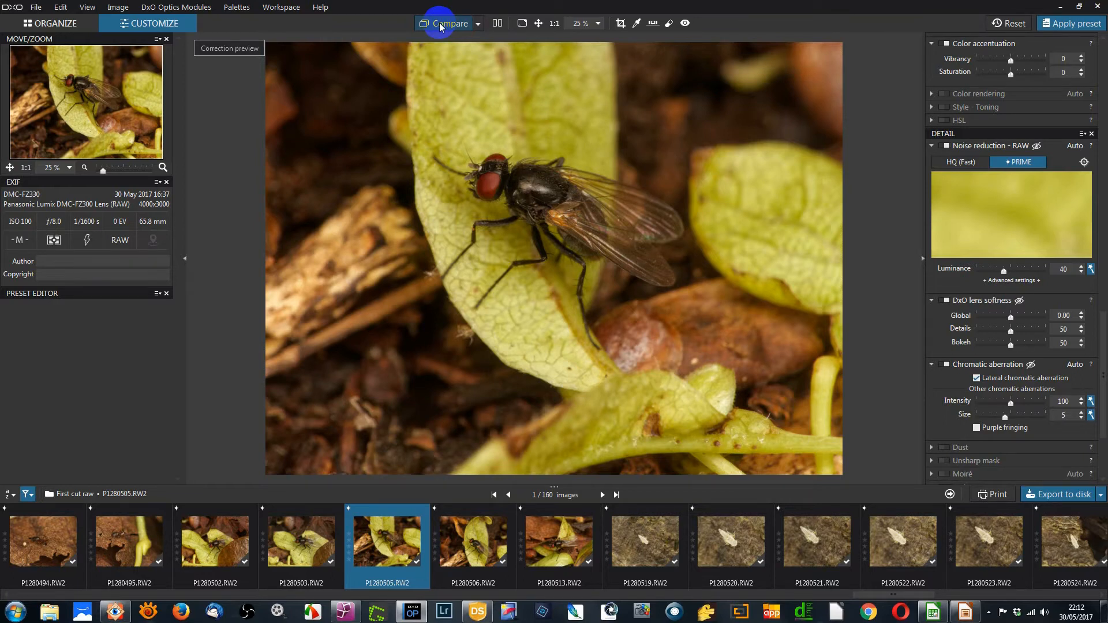
click(439, 26)
click(440, 26)
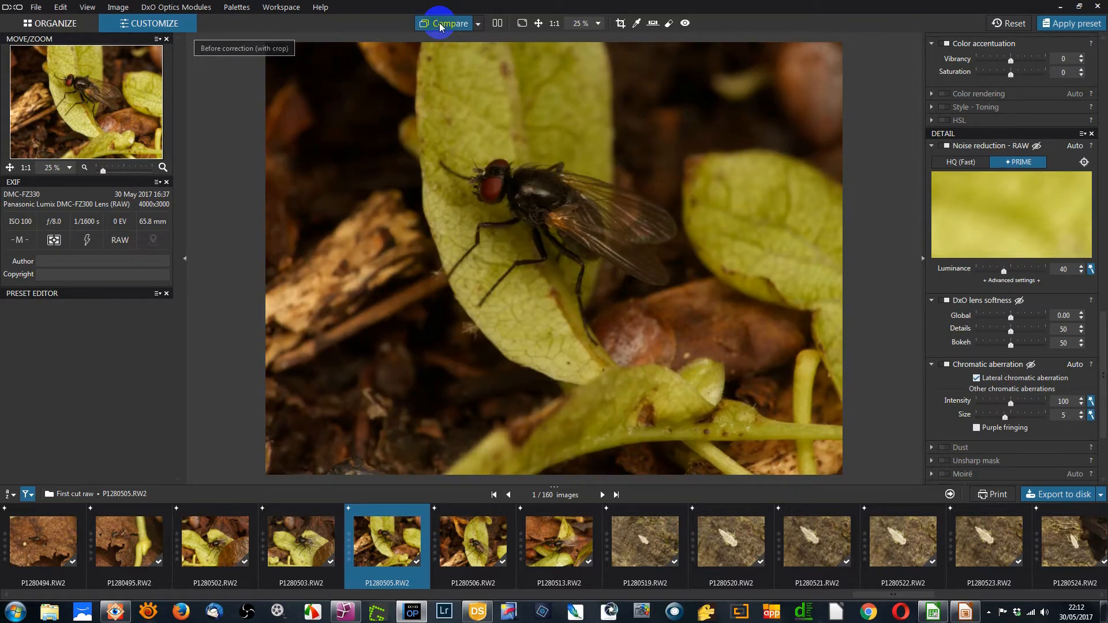
click(440, 26)
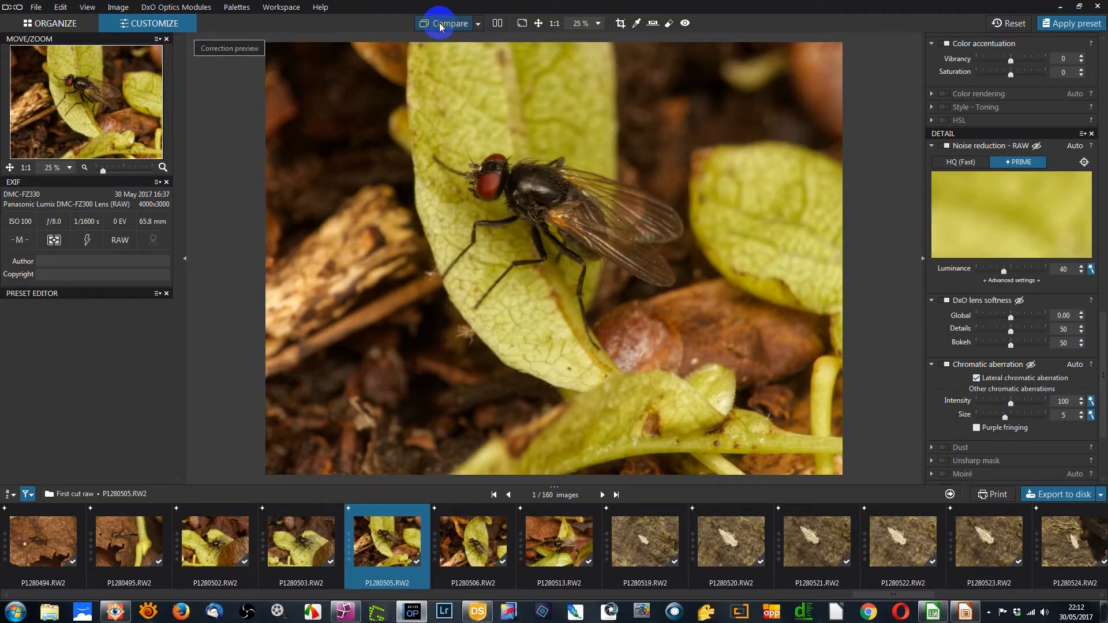
click(439, 26)
click(440, 26)
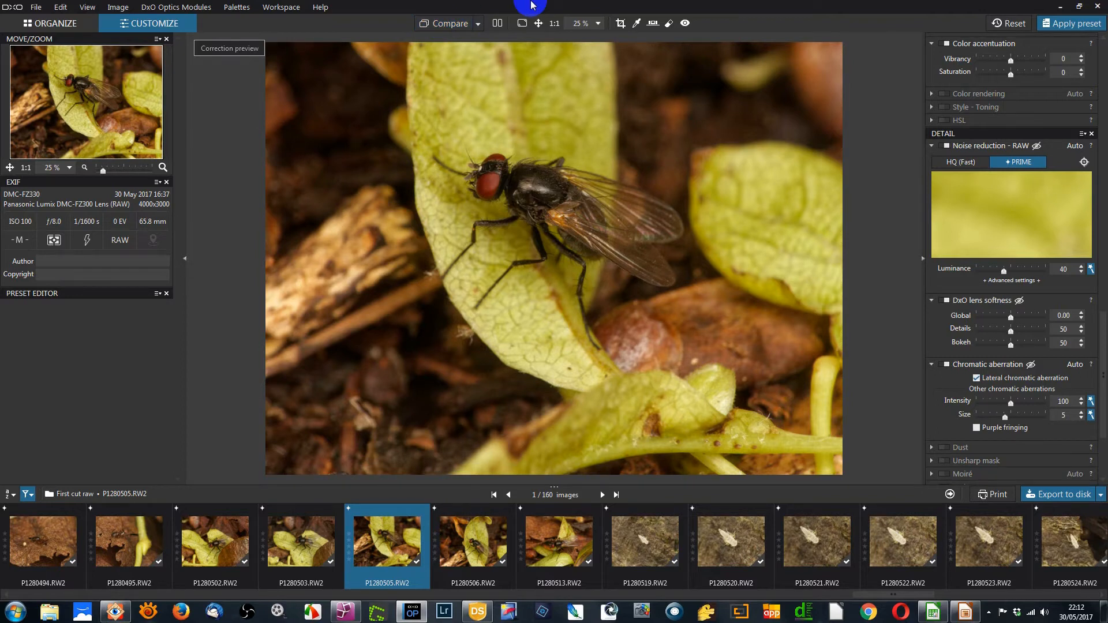
Switch to SILKYPIX Developer Studio Pro 7 and open the First cut raw folder under Avon Wildlife Trust, Weston Big Wood, 2017-05-30 on HOLD 2 (G:)
click(1061, 7)
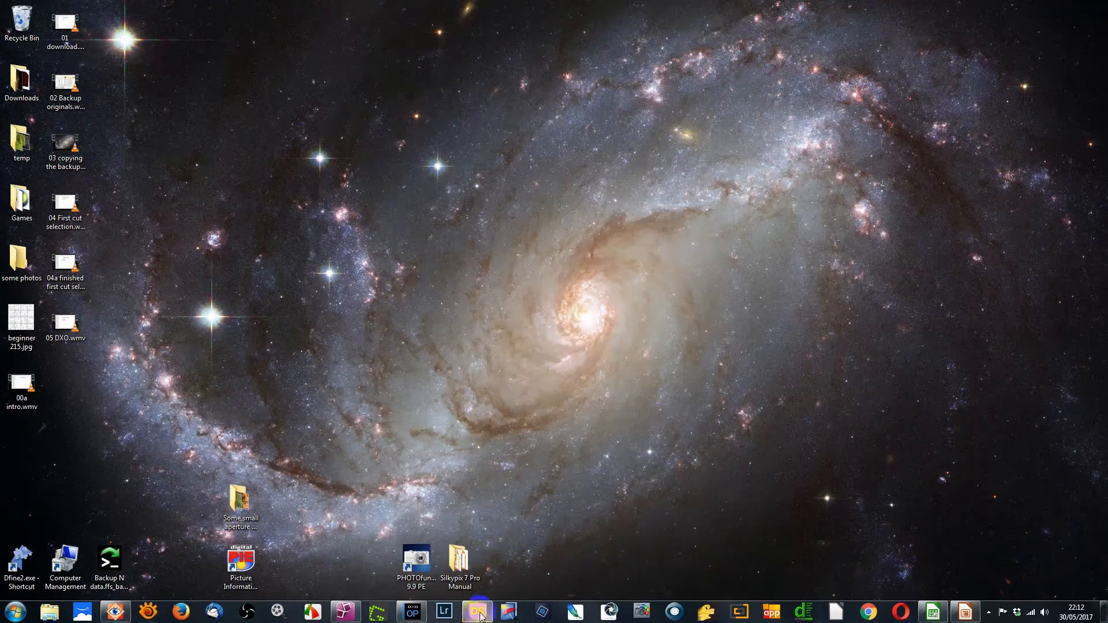
mouse_move(478, 616)
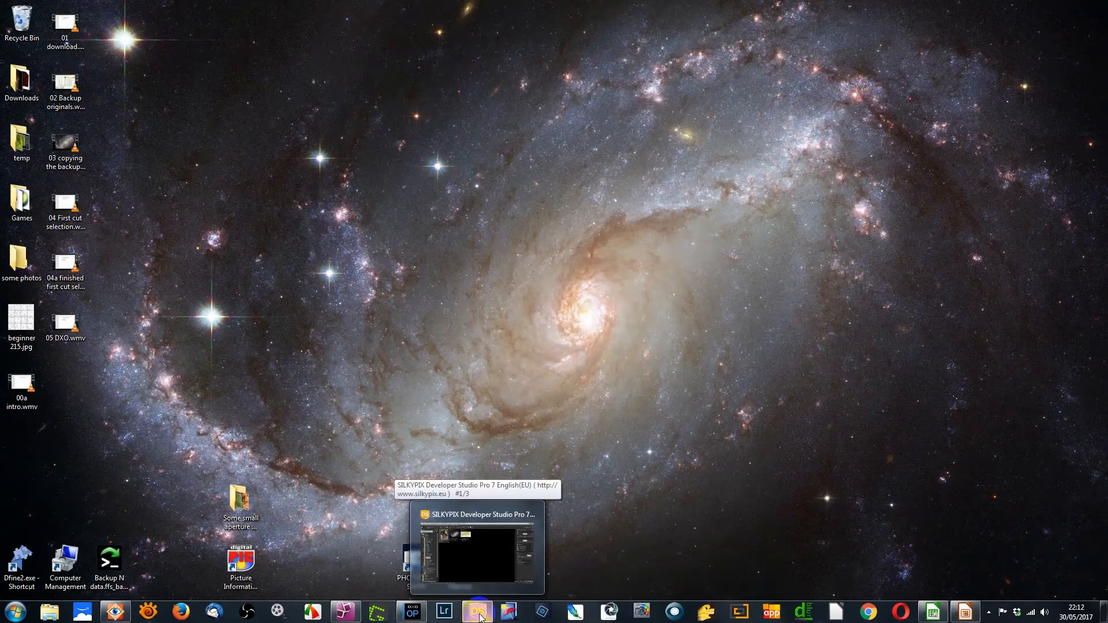
click(480, 617)
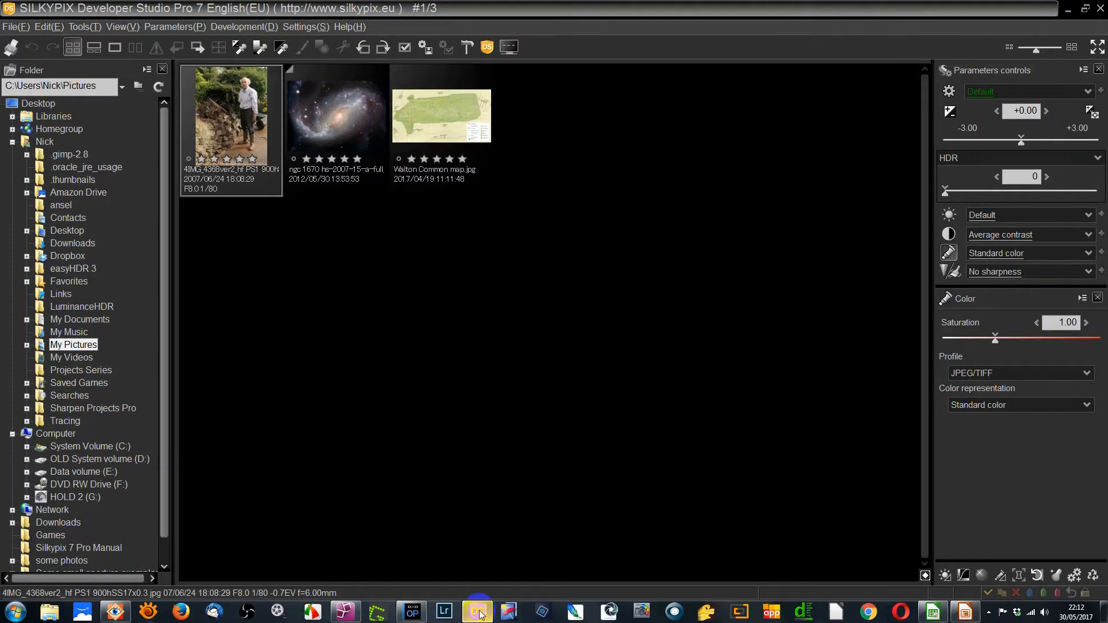
click(27, 498)
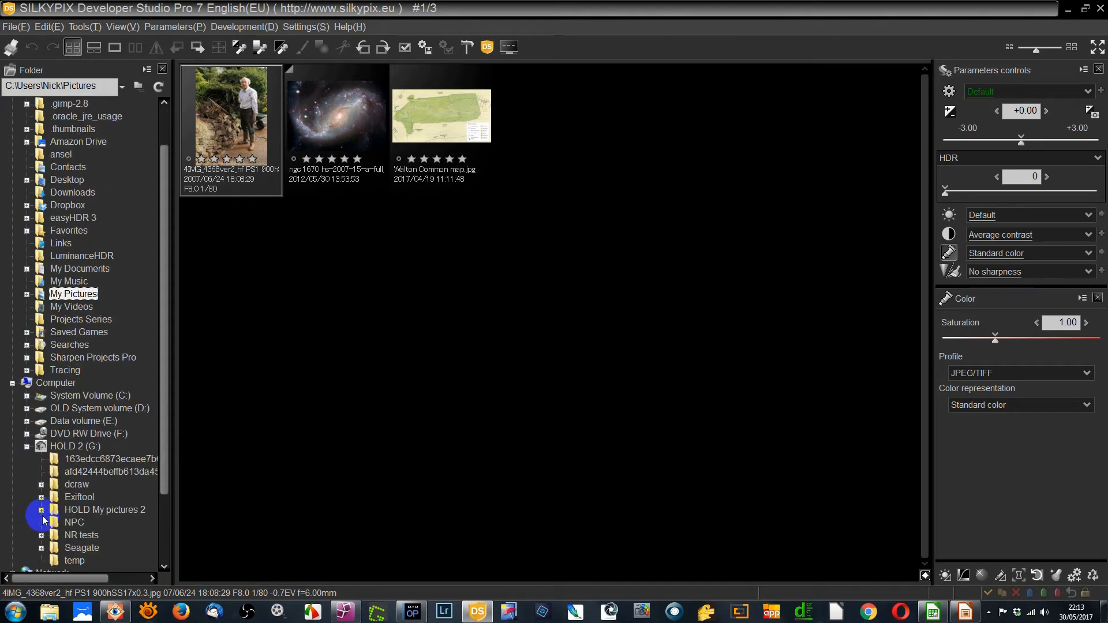
click(41, 510)
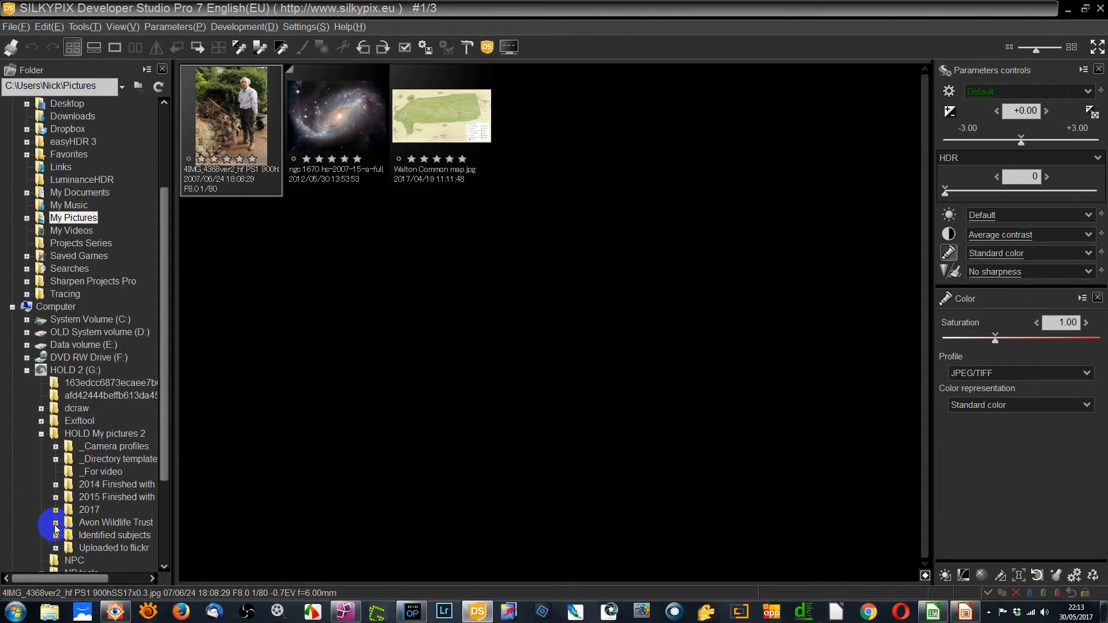
click(57, 523)
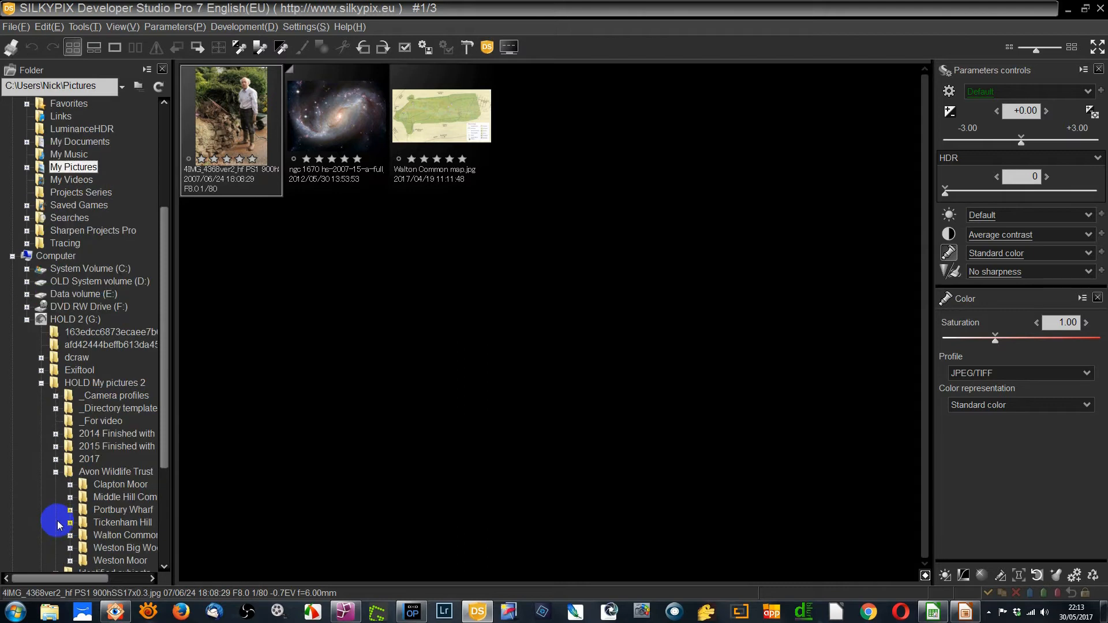
click(69, 548)
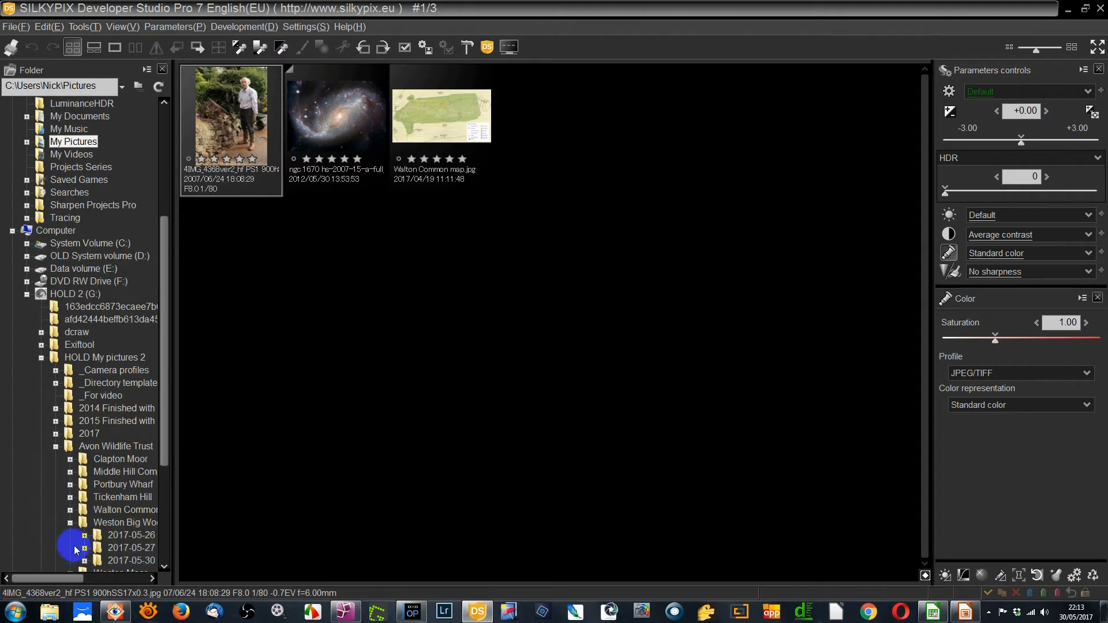
click(84, 560)
click(145, 561)
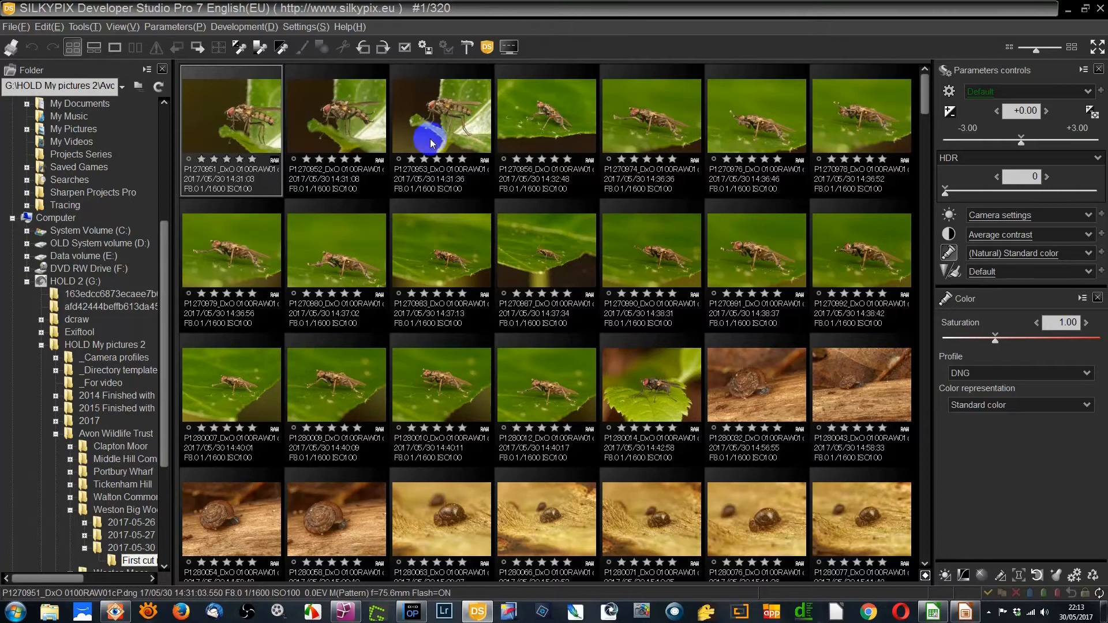
Select all the DxO DNG files, P1270951 to P1280593, and load the development parameters Invertebrates DXO DNG NR0 Sh50,50,Hcntrl--,CBurn++.spd
drag(922, 99, 923, 374)
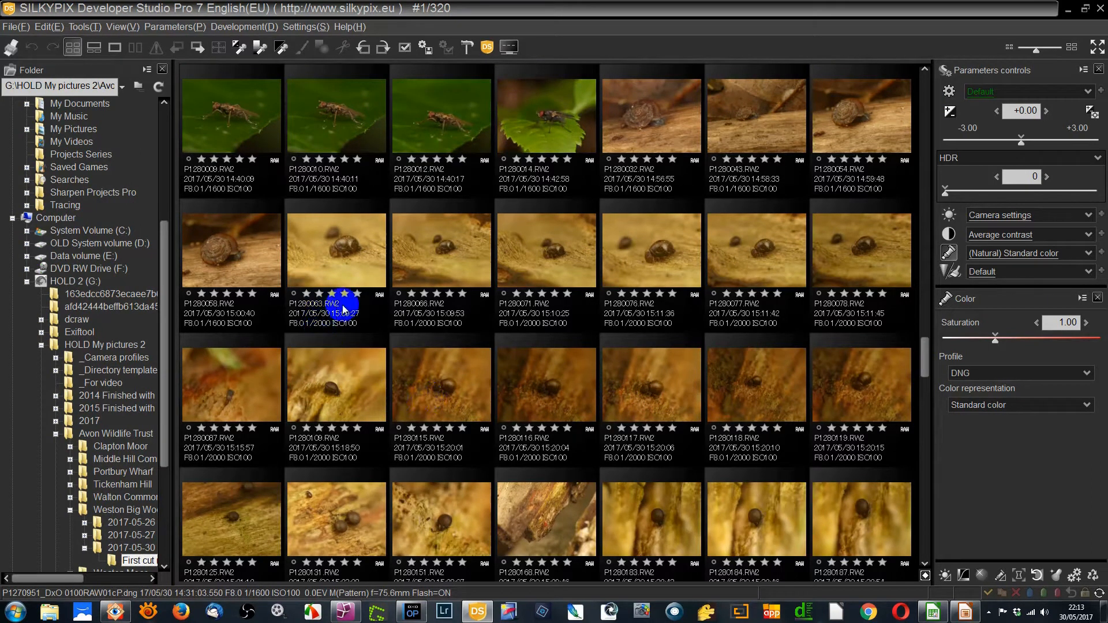
drag(925, 360, 926, 314)
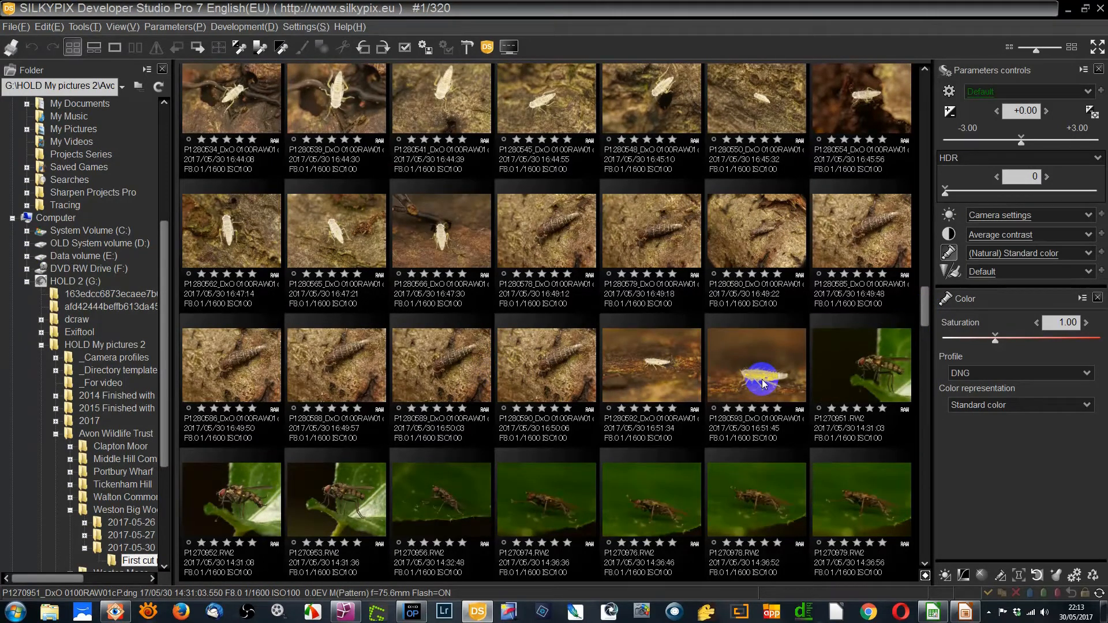
key(ctrl+a)
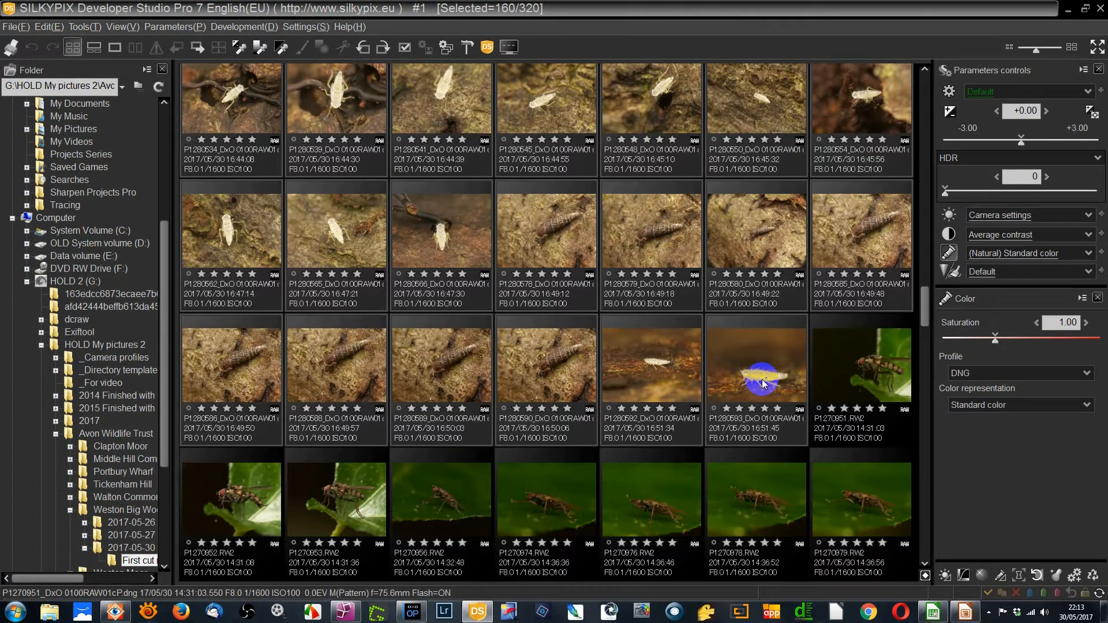
click(172, 28)
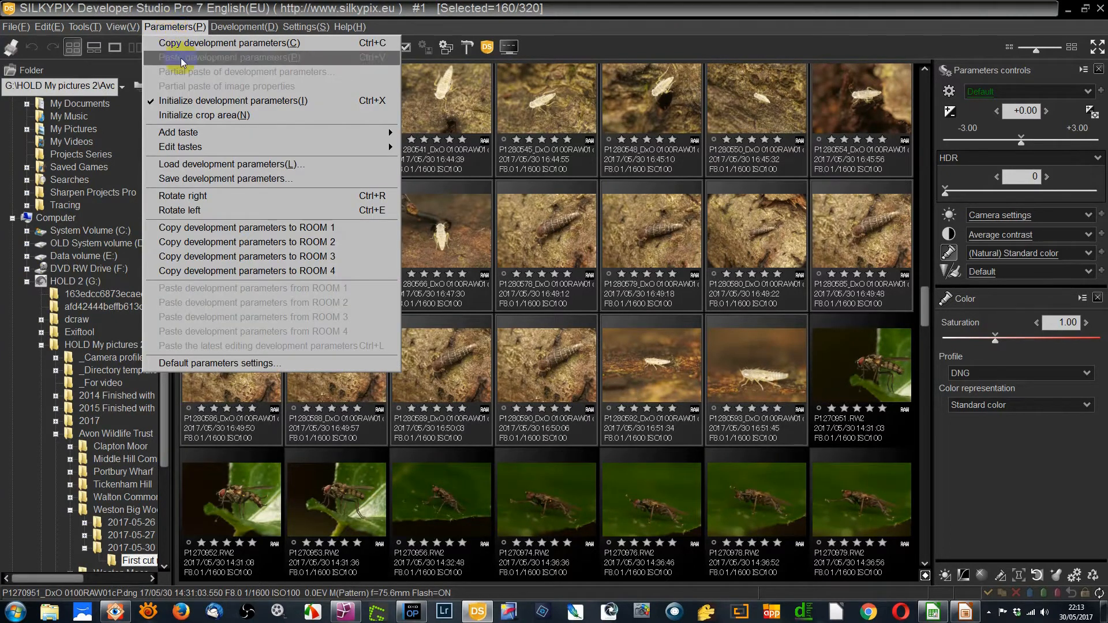
click(206, 165)
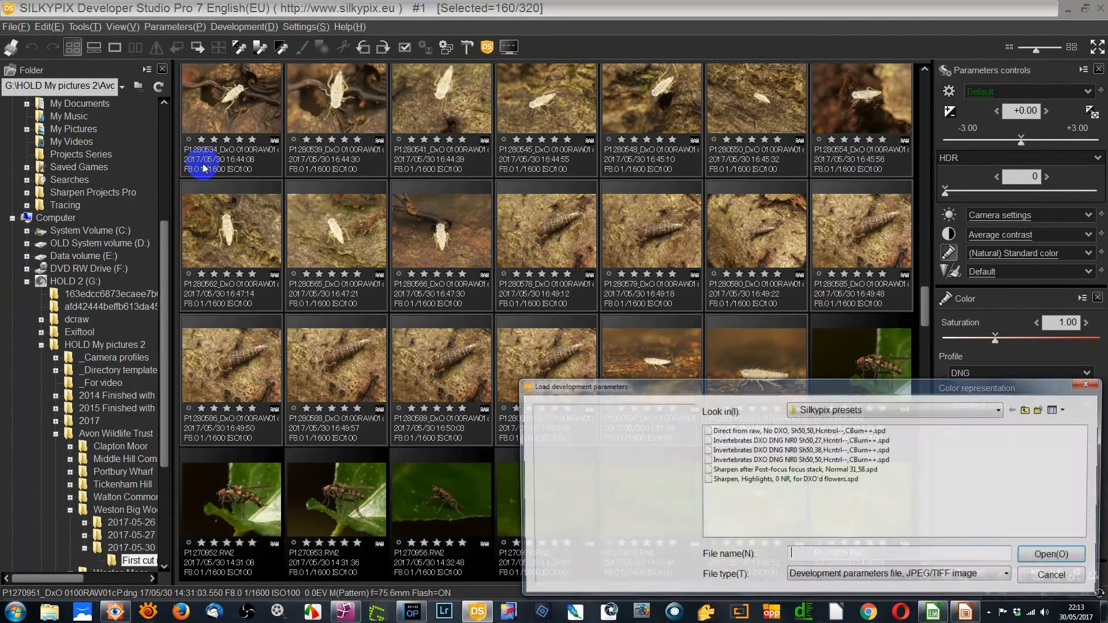
click(785, 460)
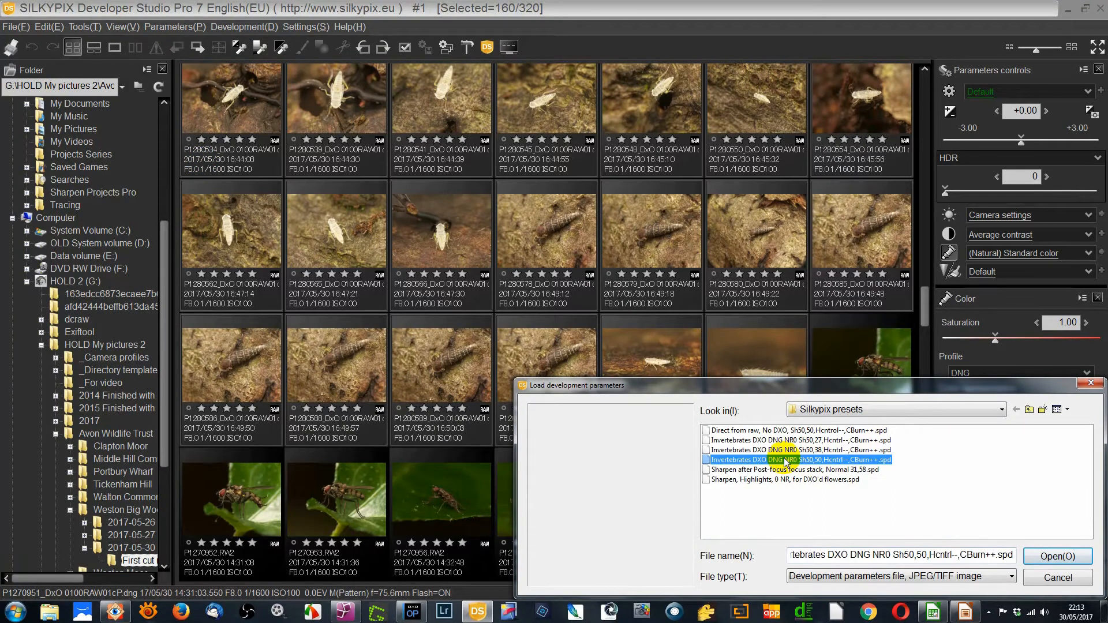
click(1047, 557)
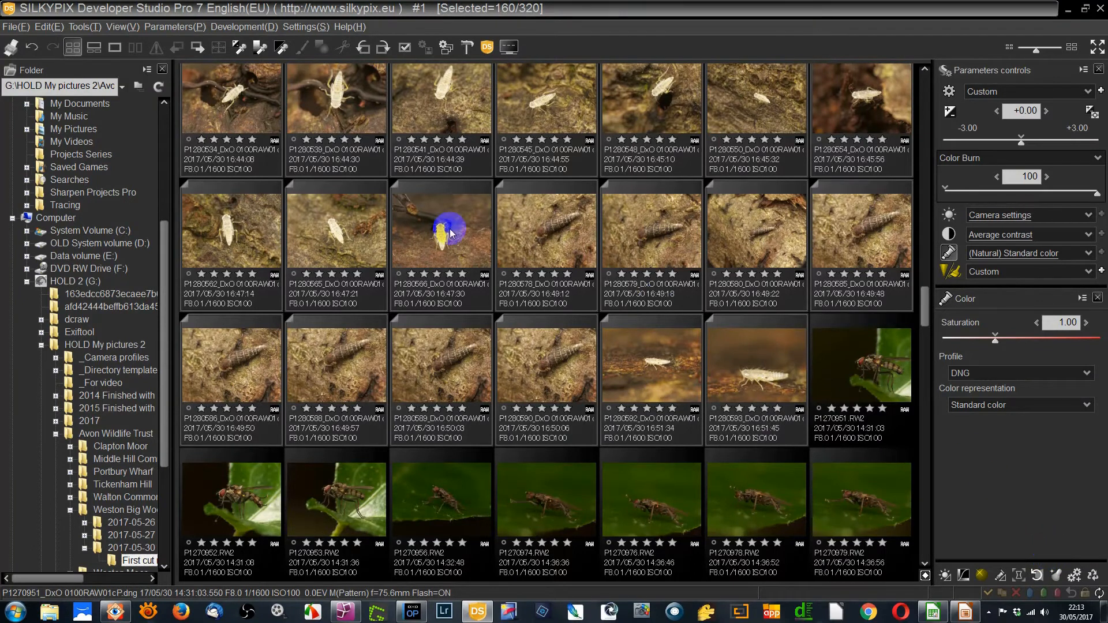
Batch develop the selected DNG images as uncompressed RGB 16bit TIFF at same size (100%) into the subfolder SP Developed
right_click(339, 237)
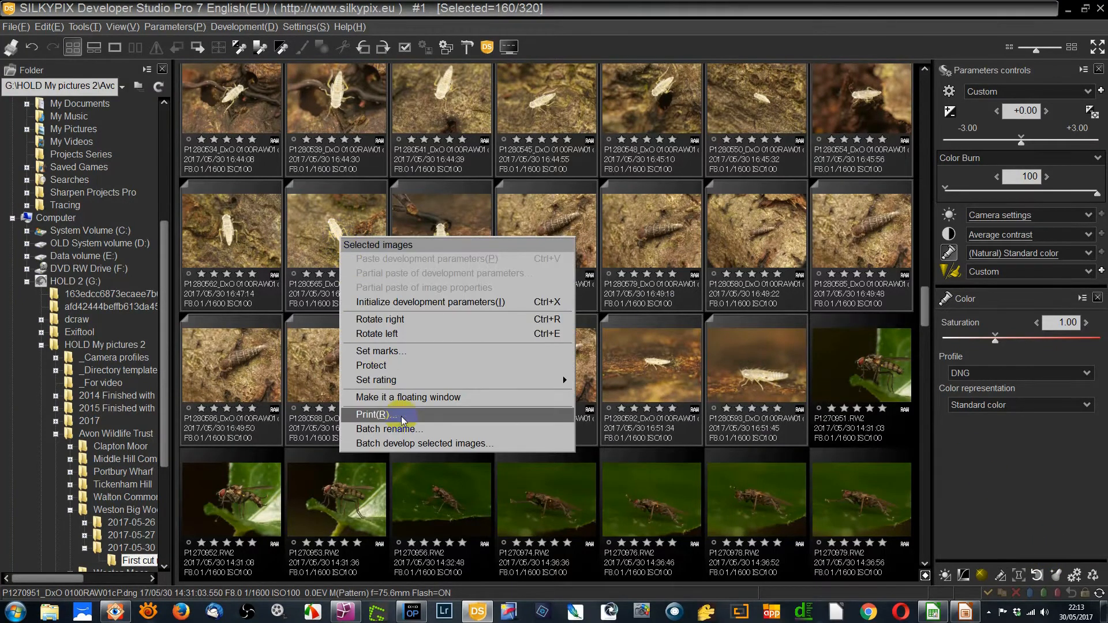
click(416, 443)
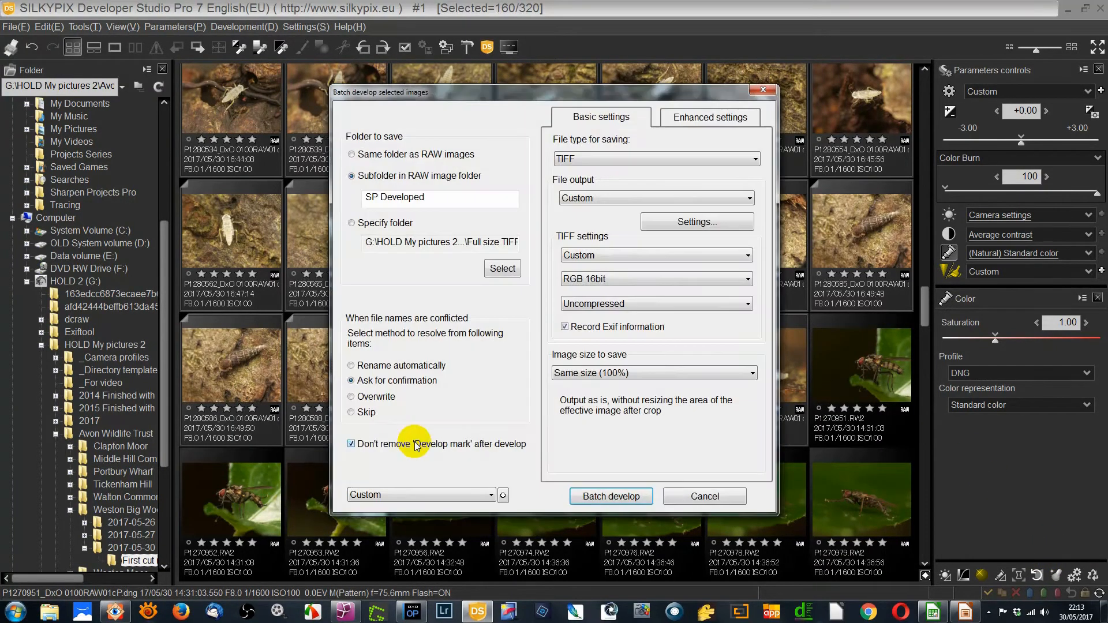
click(623, 497)
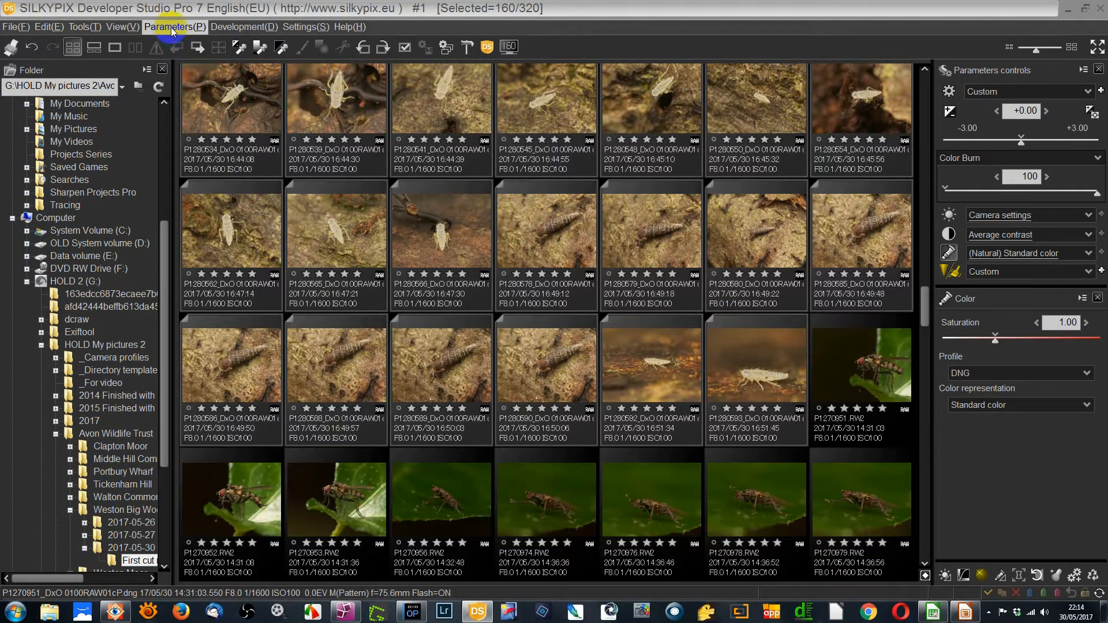
Examine the batch development status of the queued files and close it
click(243, 27)
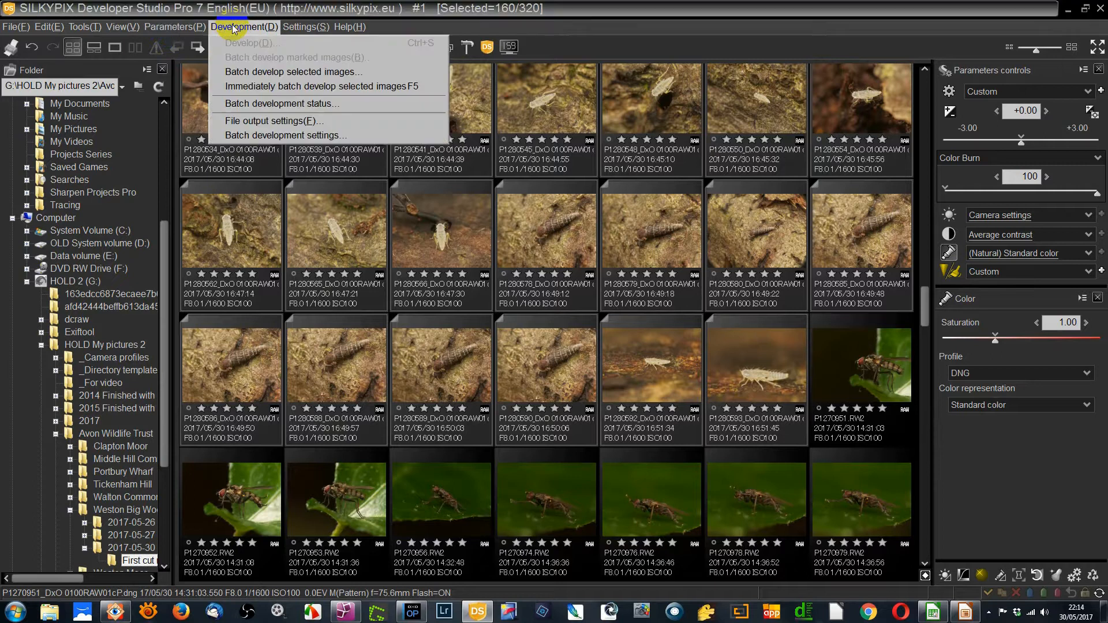
click(267, 105)
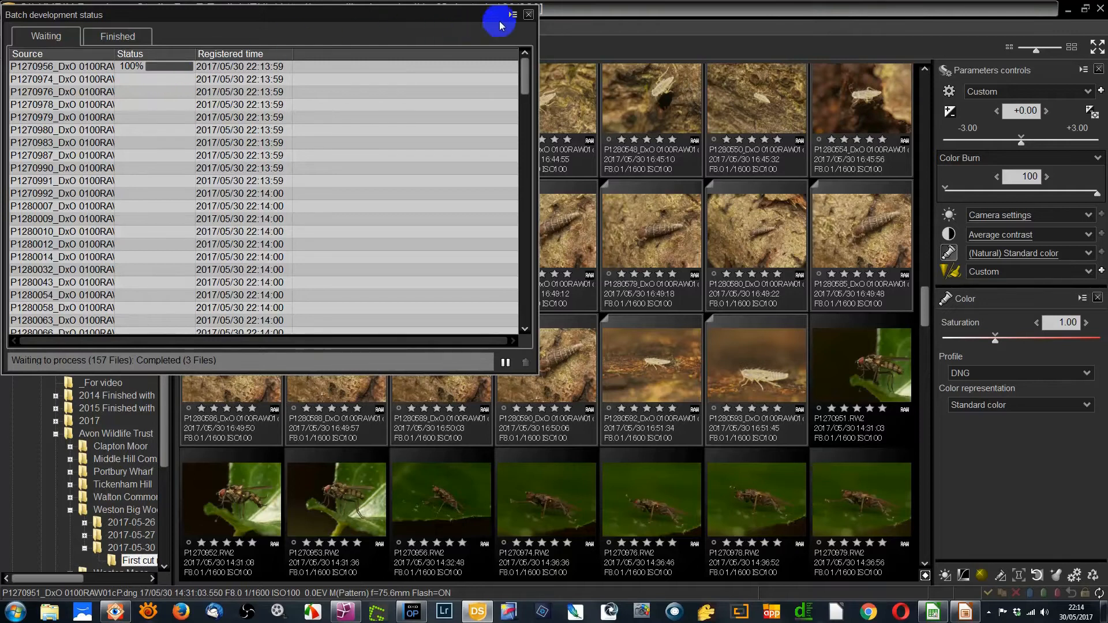
click(529, 15)
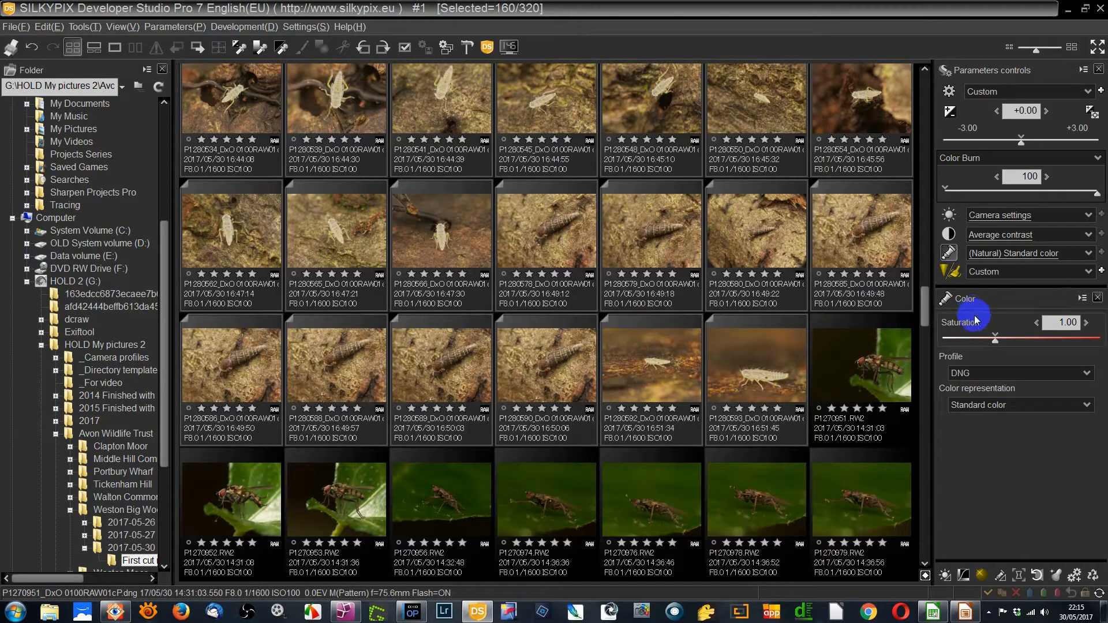
Show the sharpening parameters of the selected images, and check the batch development status before closing it
click(1089, 272)
click(1037, 472)
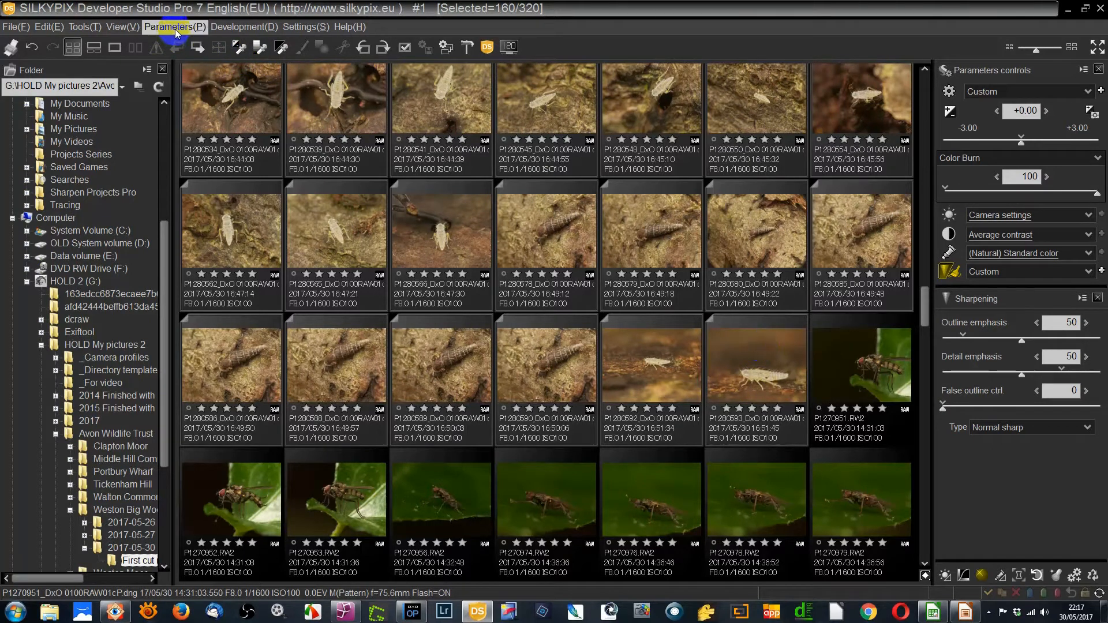
click(239, 28)
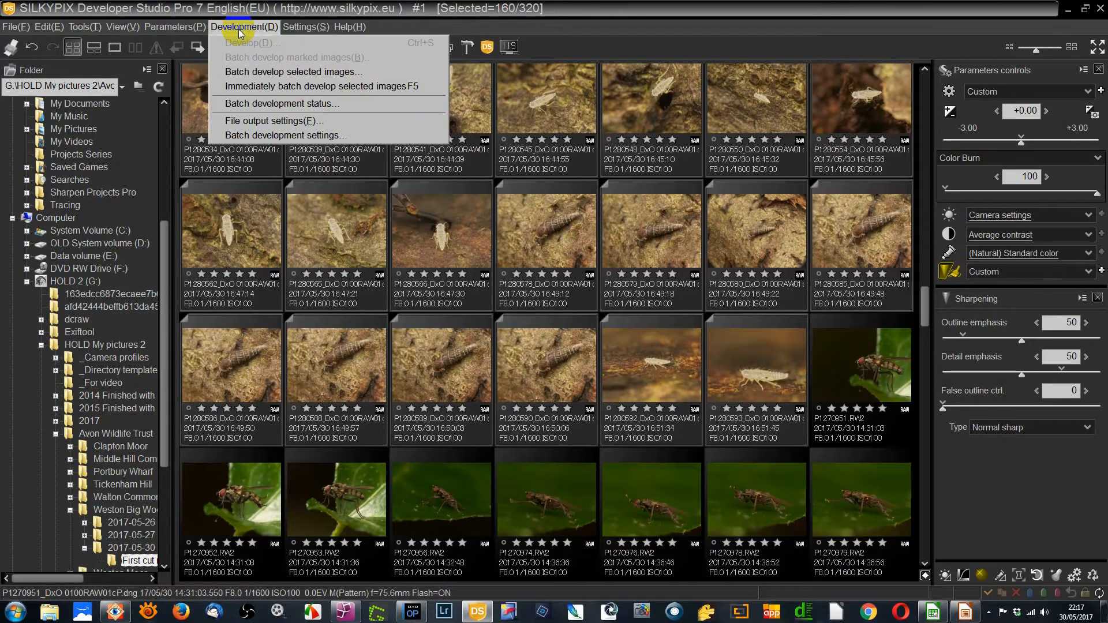
click(301, 106)
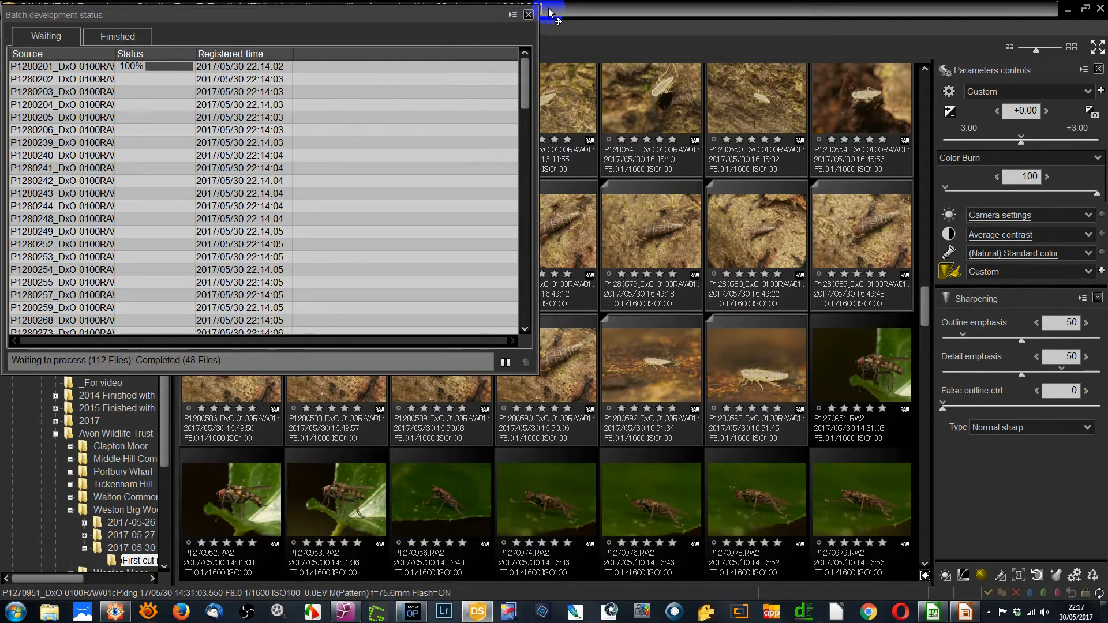
click(526, 15)
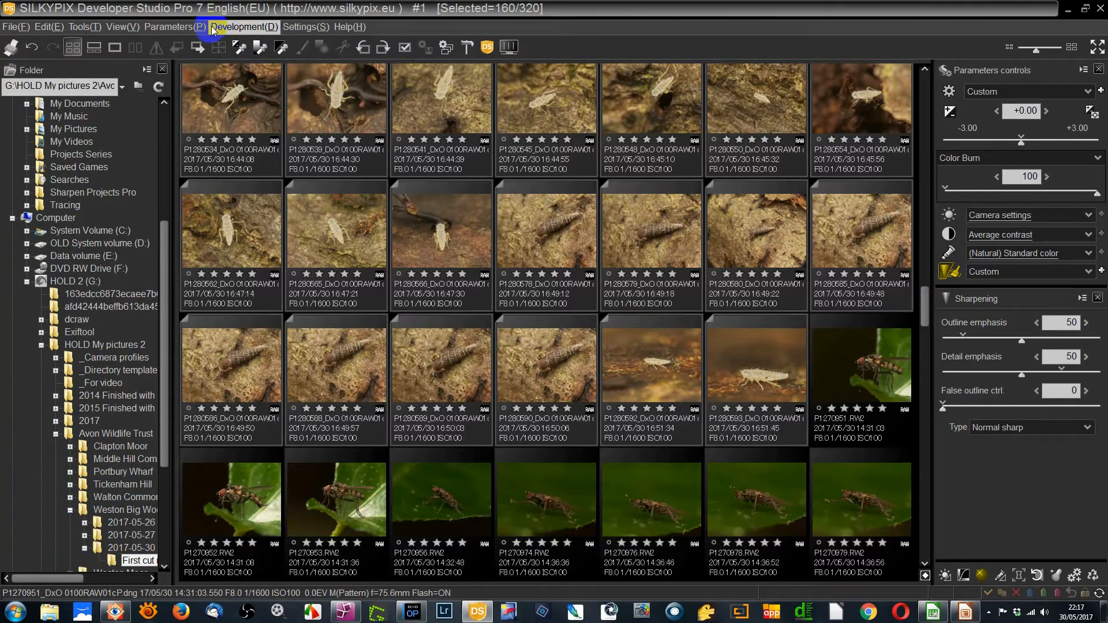
Review the output settings for batch developing the selected images and cancel without starting a new batch
right_click(323, 119)
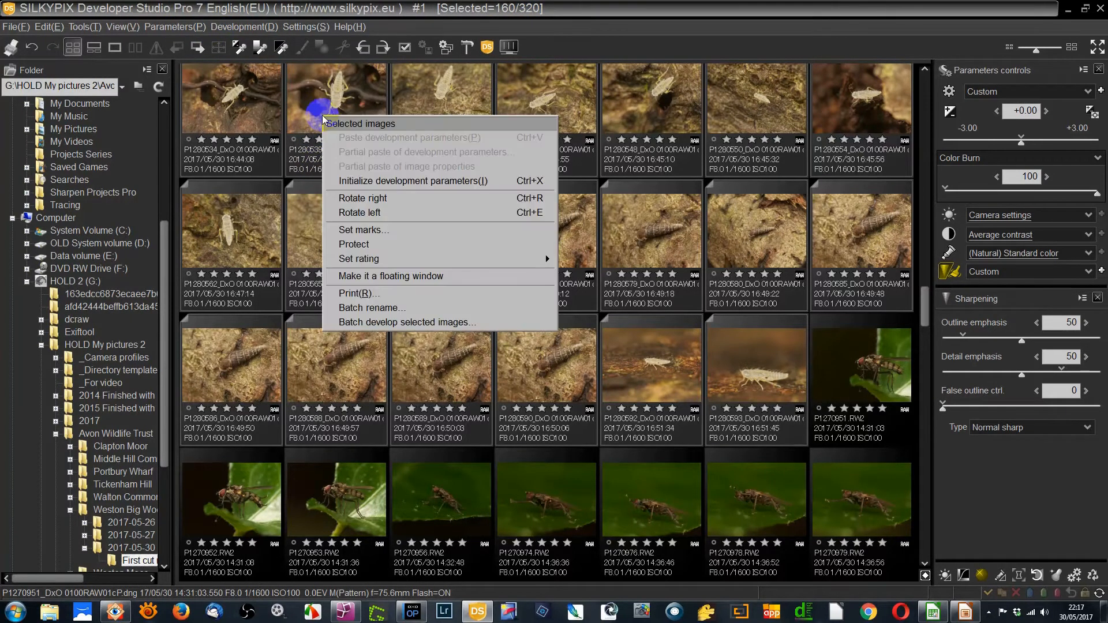
click(383, 322)
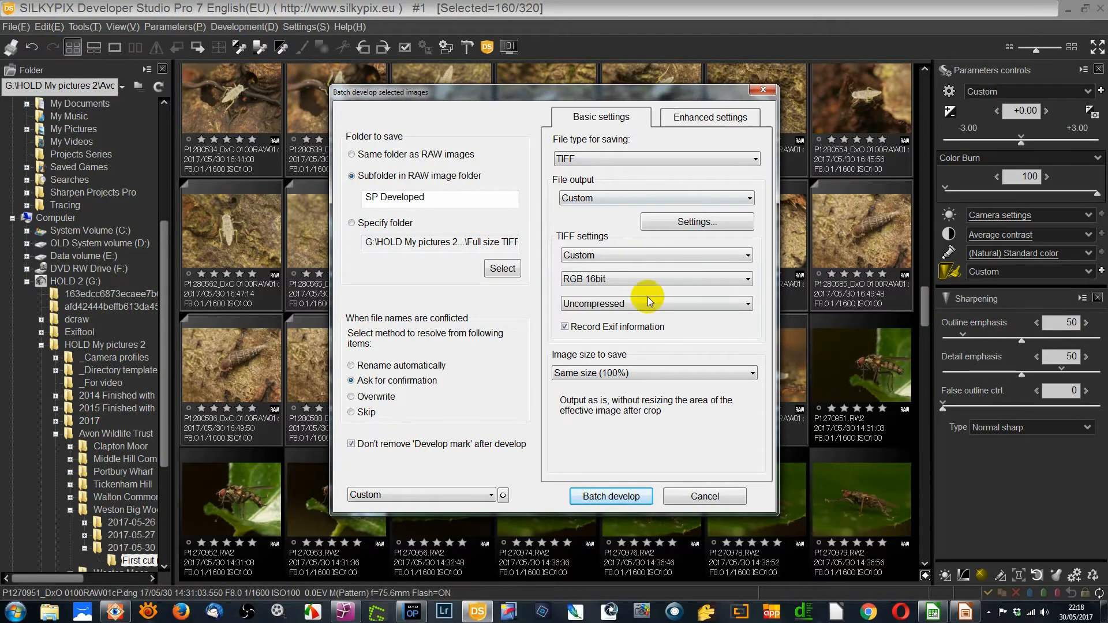
click(693, 496)
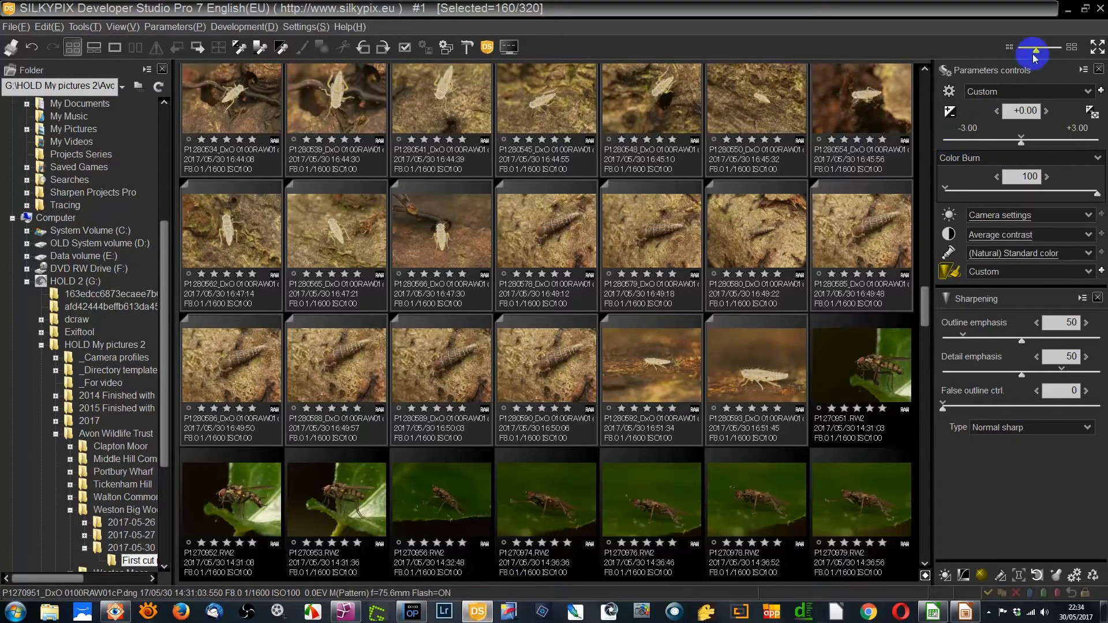
Switch to the LibreOffice Impress workflow presentation, view Workflow stages slides 25 and 26, and minimise it
click(1069, 10)
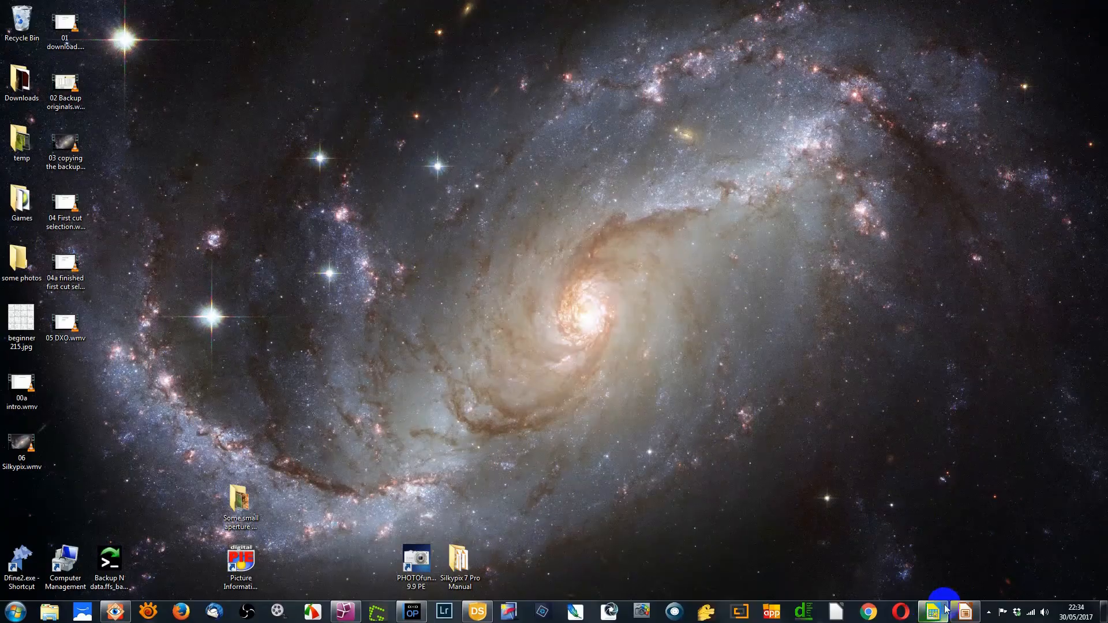
click(964, 614)
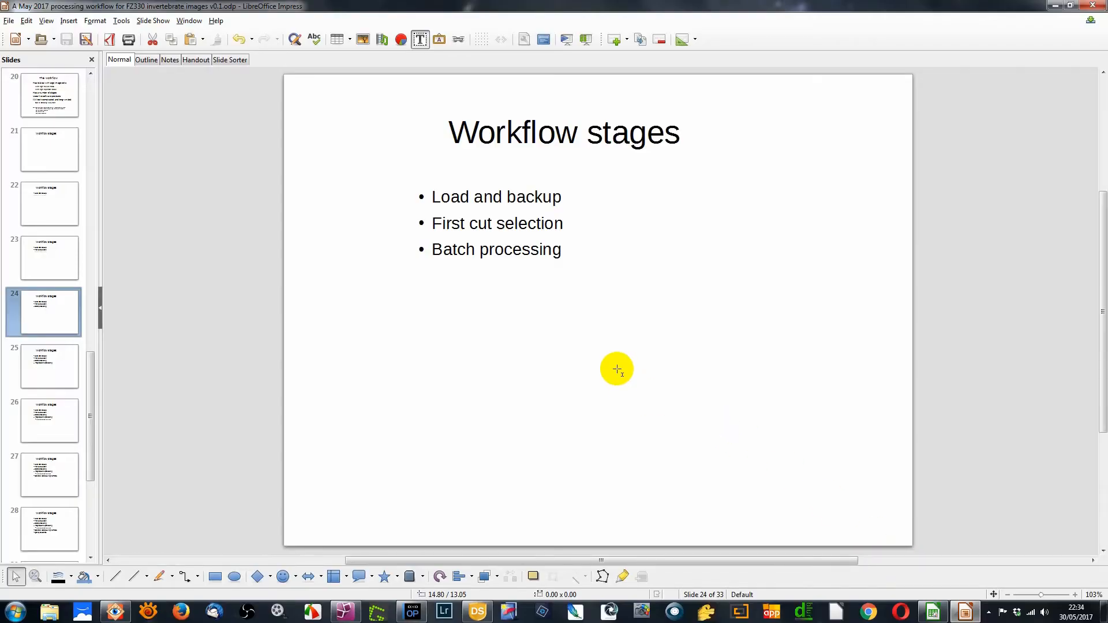
click(55, 365)
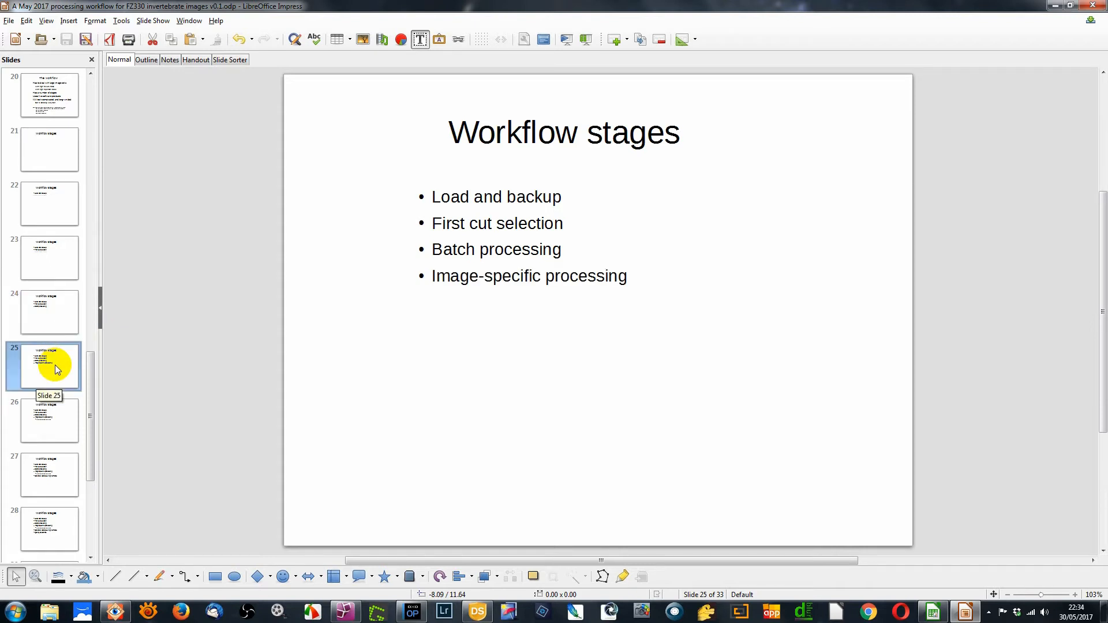
click(54, 418)
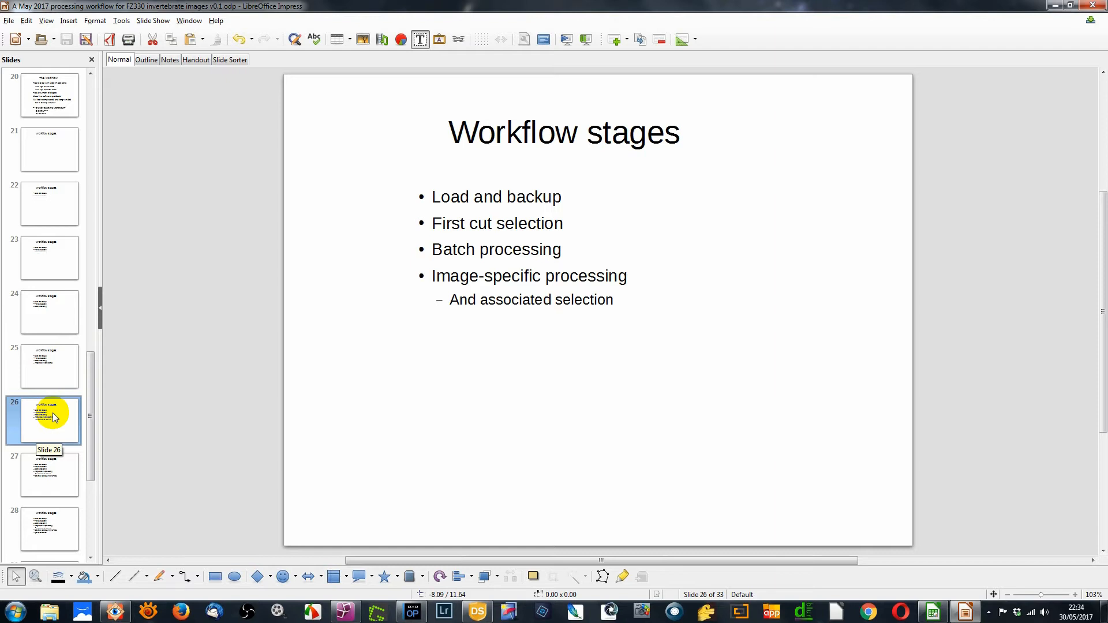
click(1054, 8)
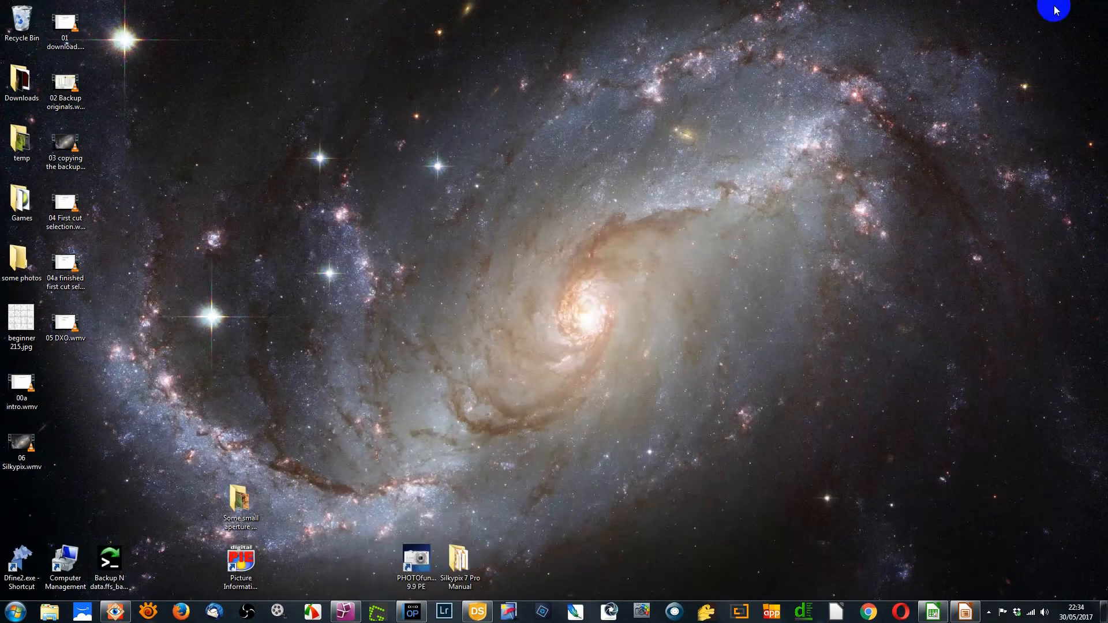
Switch to Adobe Photoshop Lightroom 6 and show the Library module
click(444, 613)
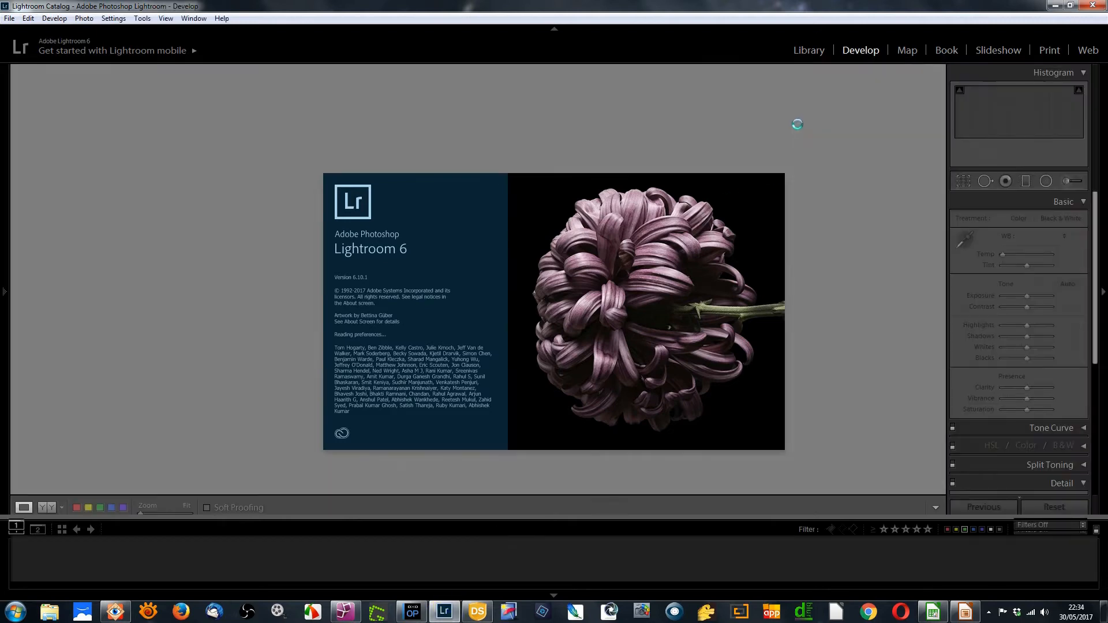
click(819, 51)
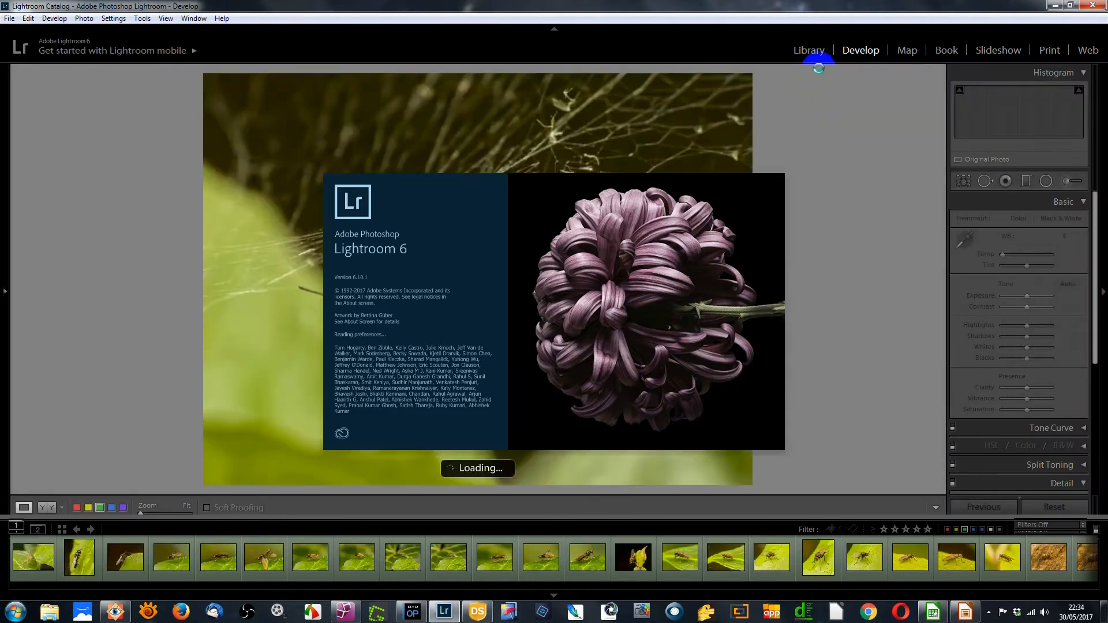
click(806, 52)
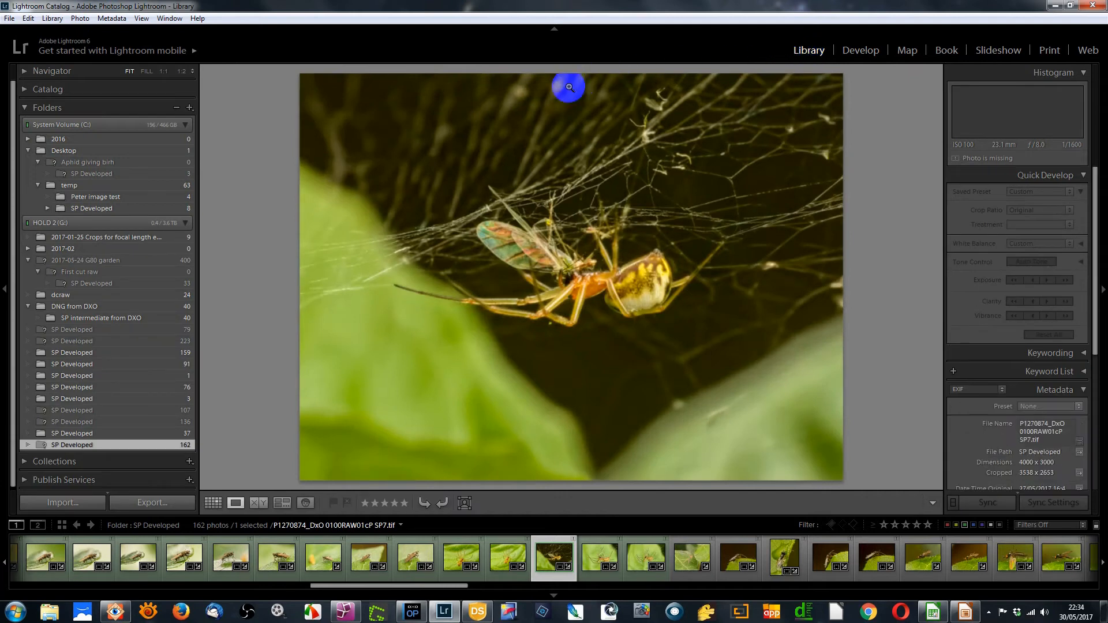
Import all photos from SP Developed in First cut raw, under Weston Big Wood 2017-05-30 on HOLD 2 (G:), by adding them to the catalog
click(72, 503)
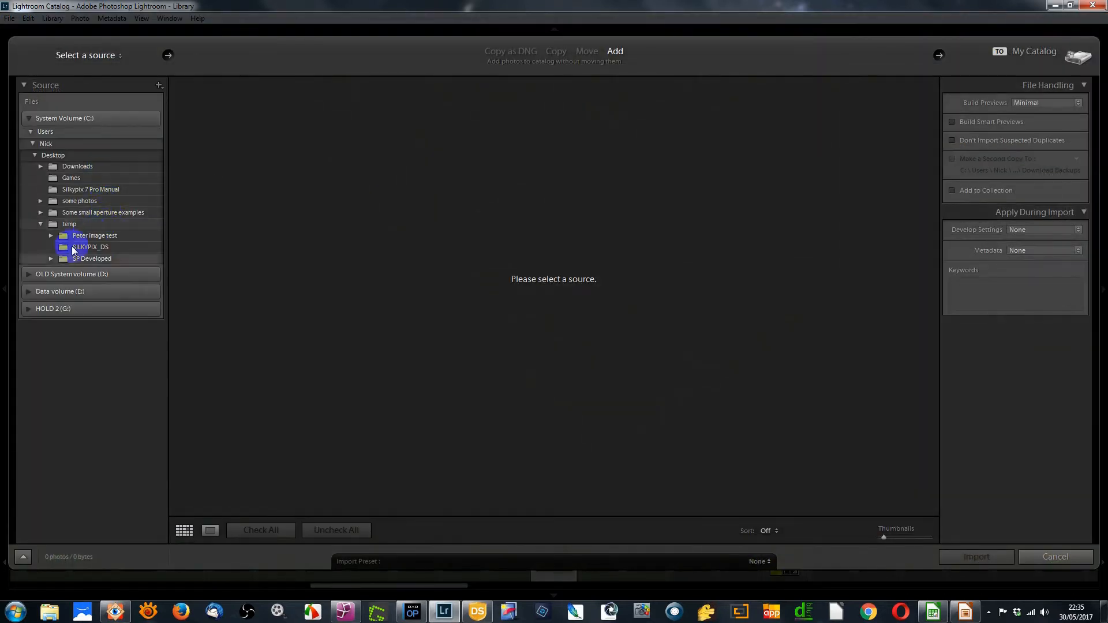
click(29, 309)
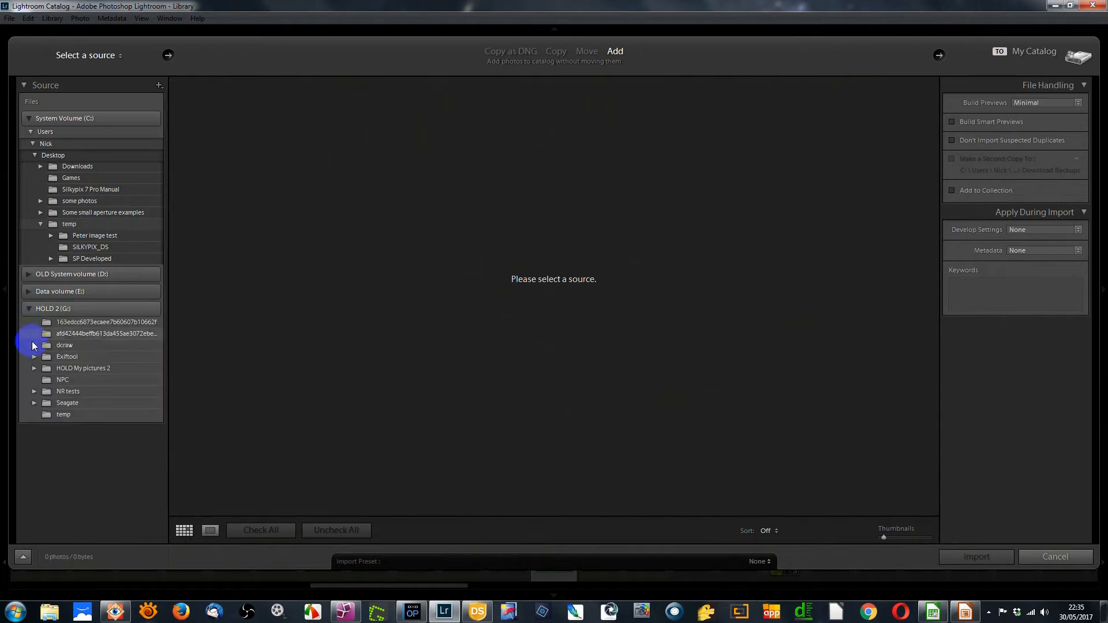
click(34, 367)
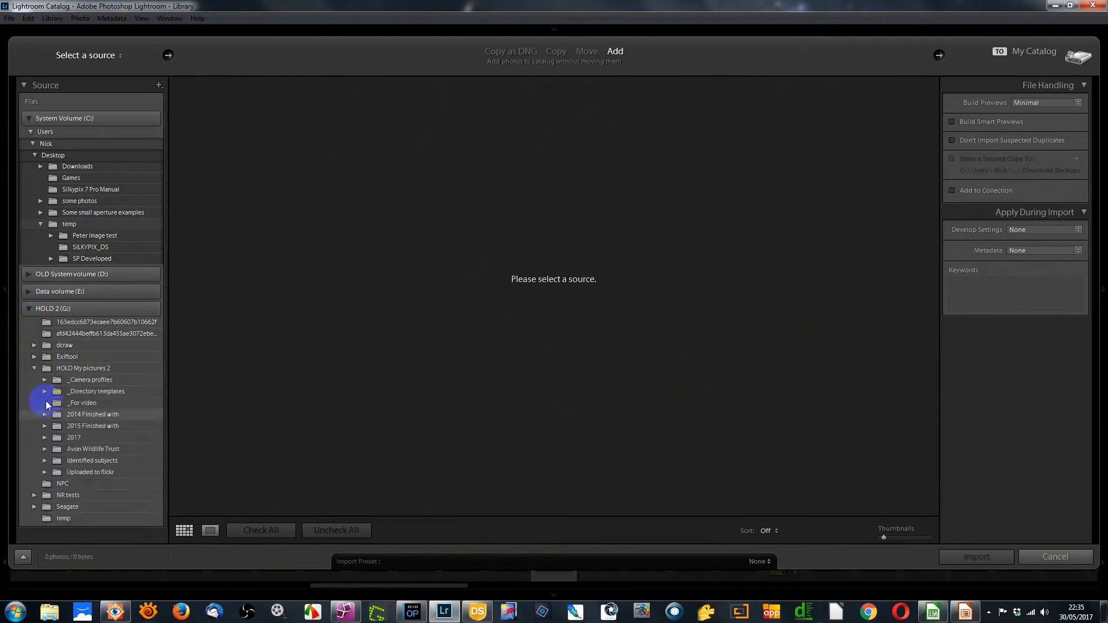
click(45, 449)
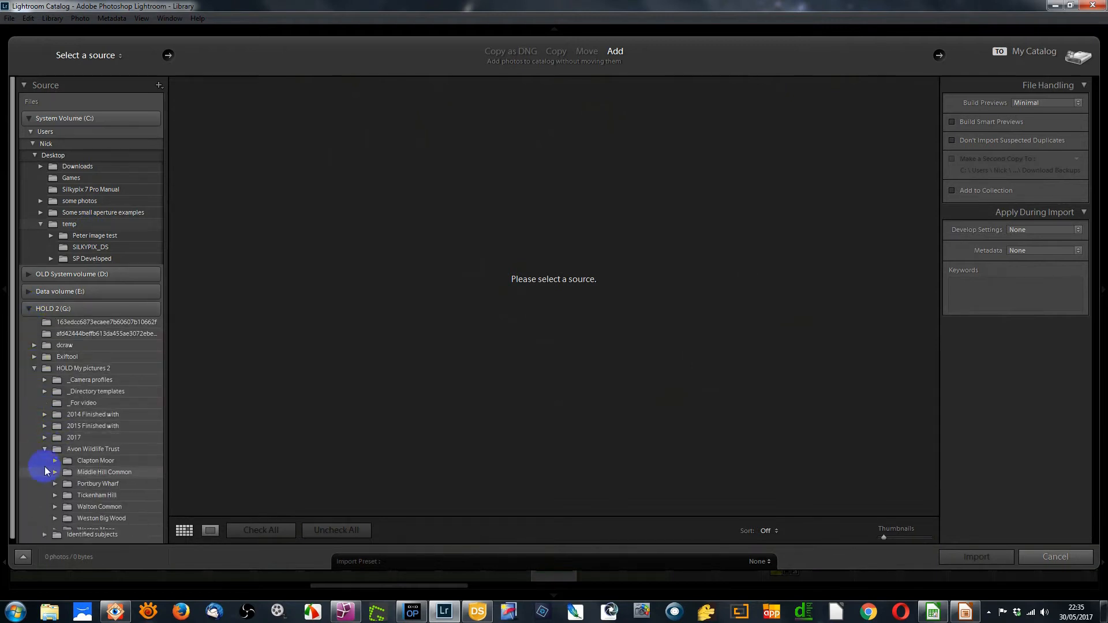
click(55, 518)
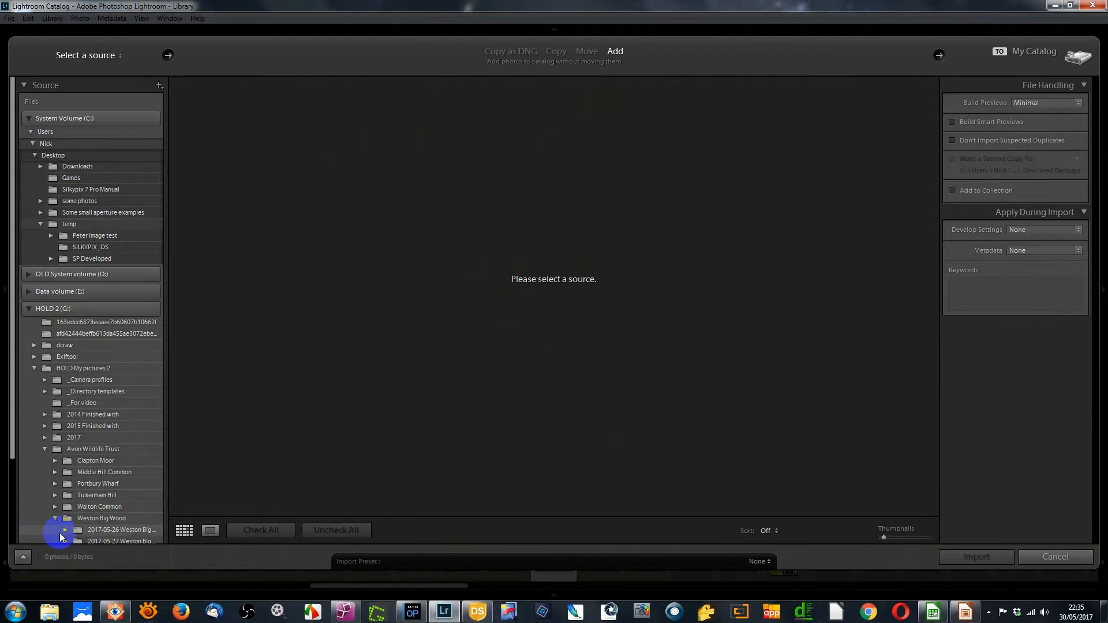
scroll(64, 525, down, 1)
click(66, 497)
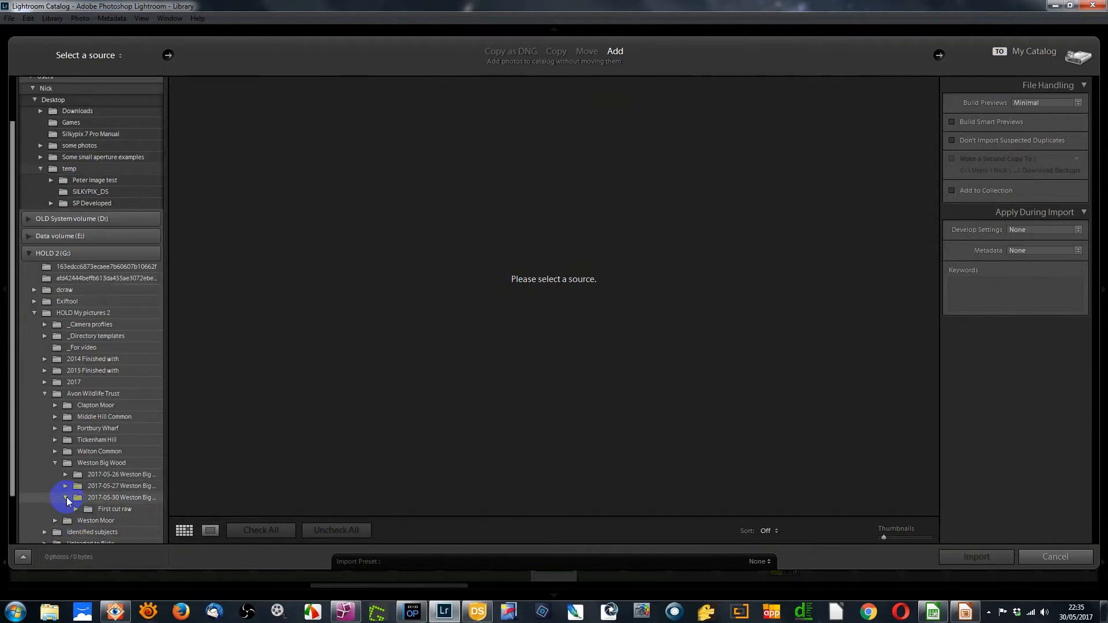
click(76, 511)
click(135, 521)
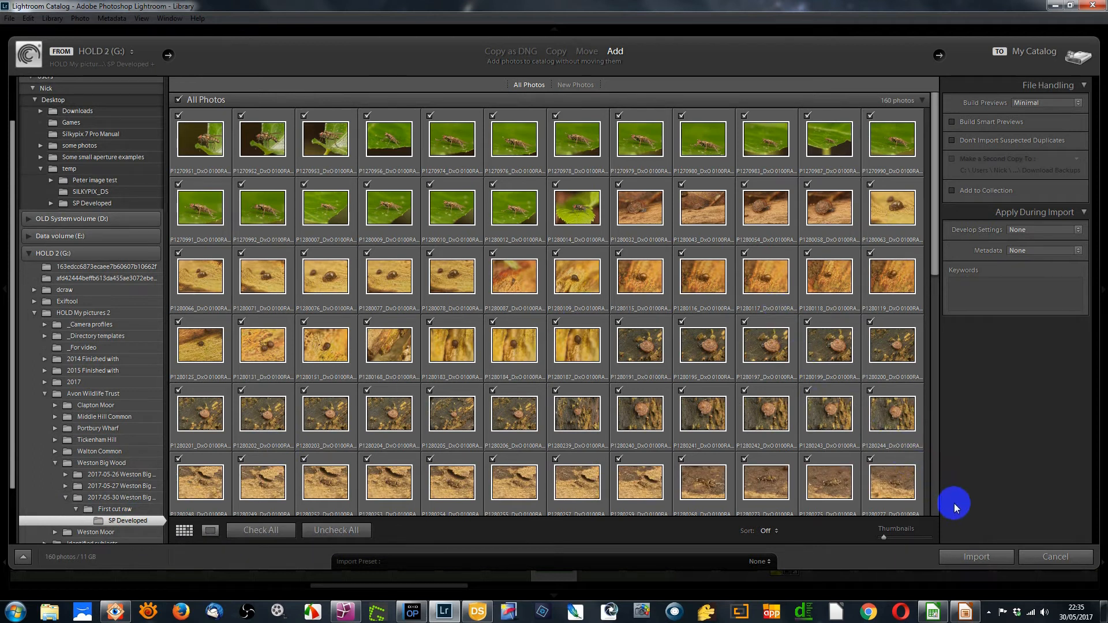
click(971, 558)
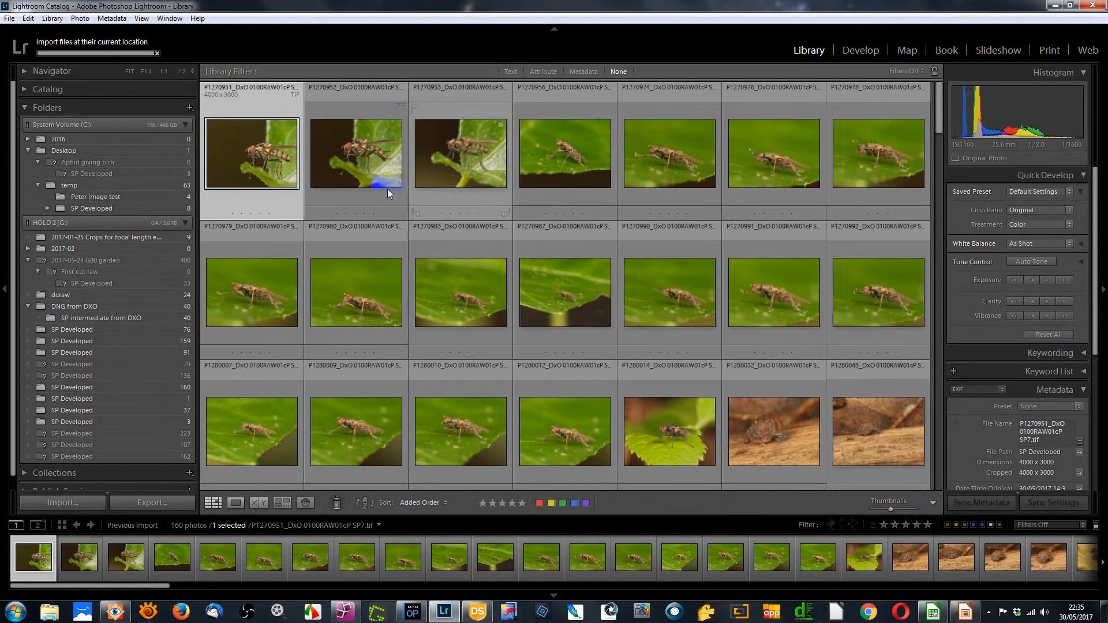
Open the first imported photo, P1270951, in single-image view, hide the folder list, and bring it into the Develop module
double_click(248, 152)
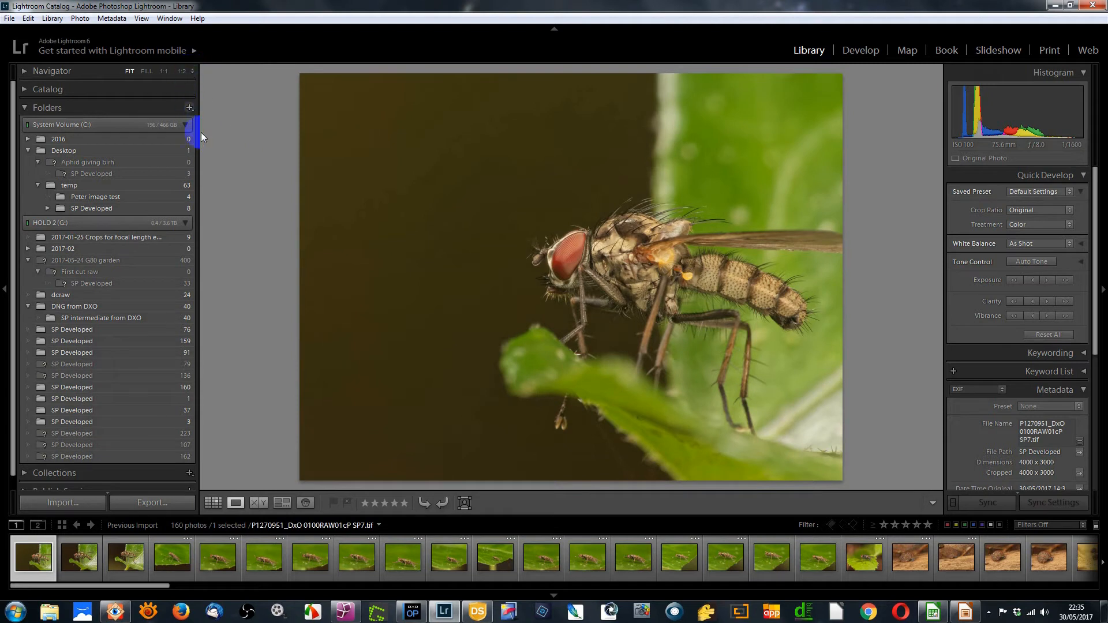
click(5, 290)
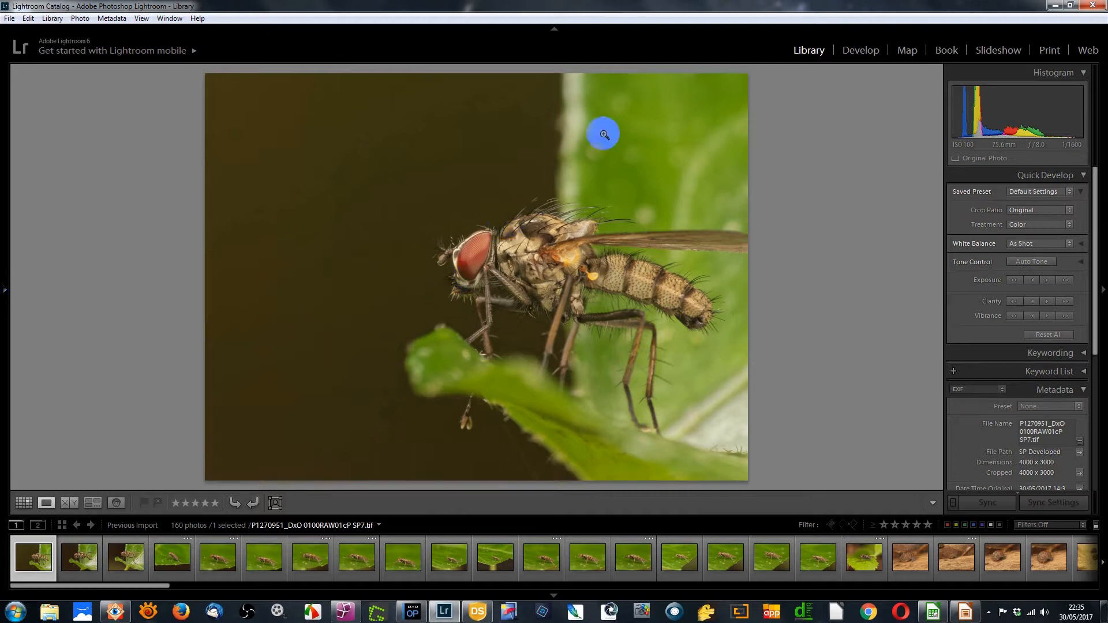
click(863, 51)
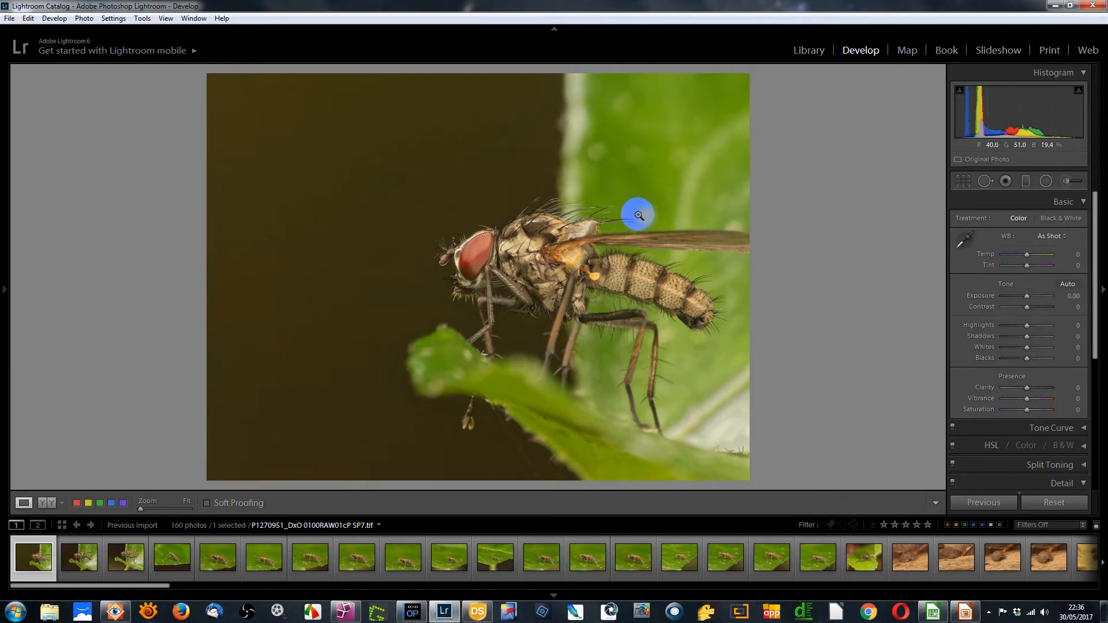
Select photo P1270952, inspect the fly's head at 1:1, and return to the fitted view
click(89, 560)
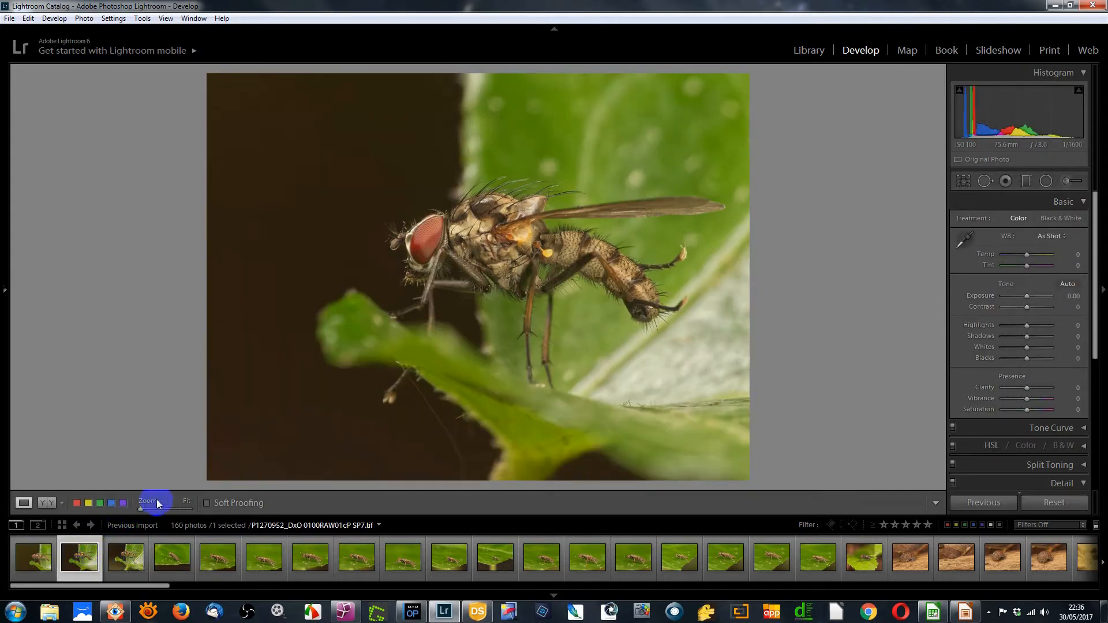
click(416, 252)
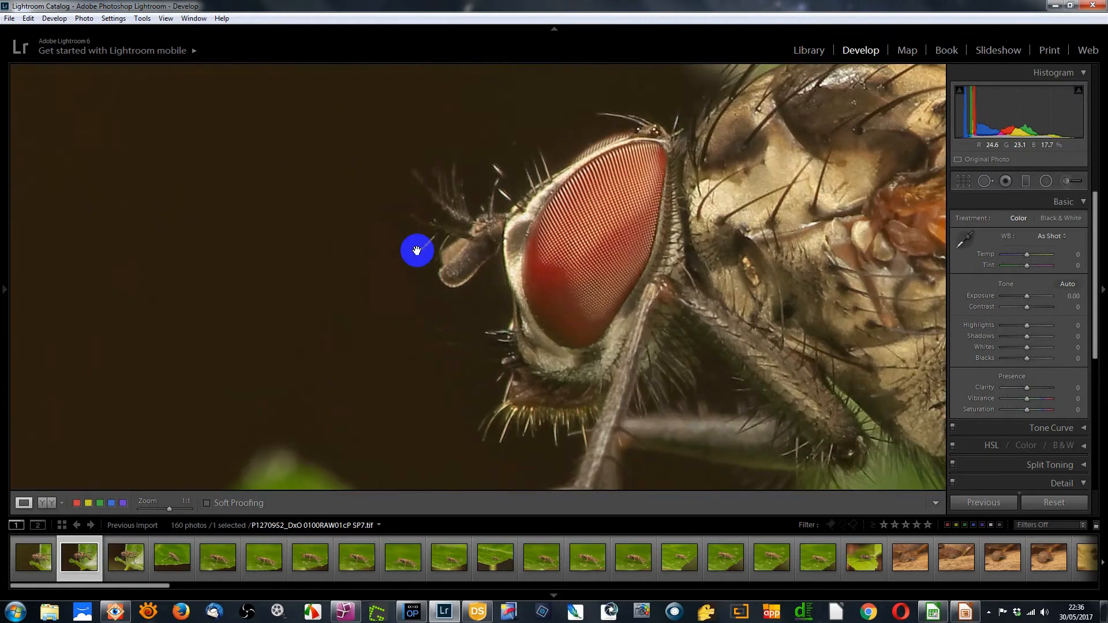
click(512, 284)
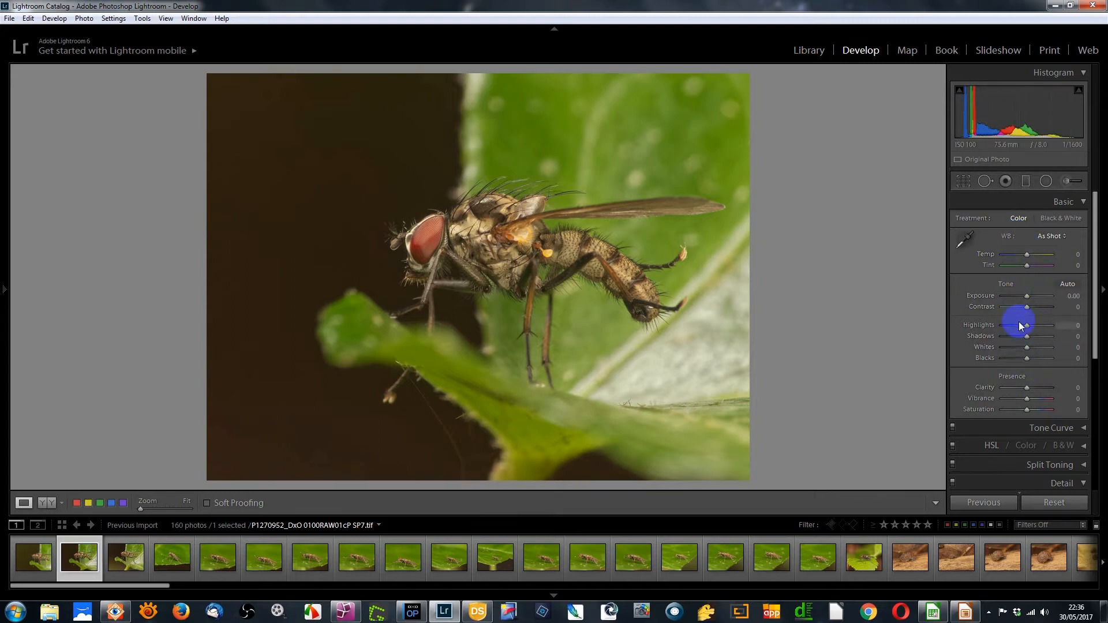
Set the fly photo's Exposure to +0.12 and Highlights to -57
drag(1027, 296, 1027, 297)
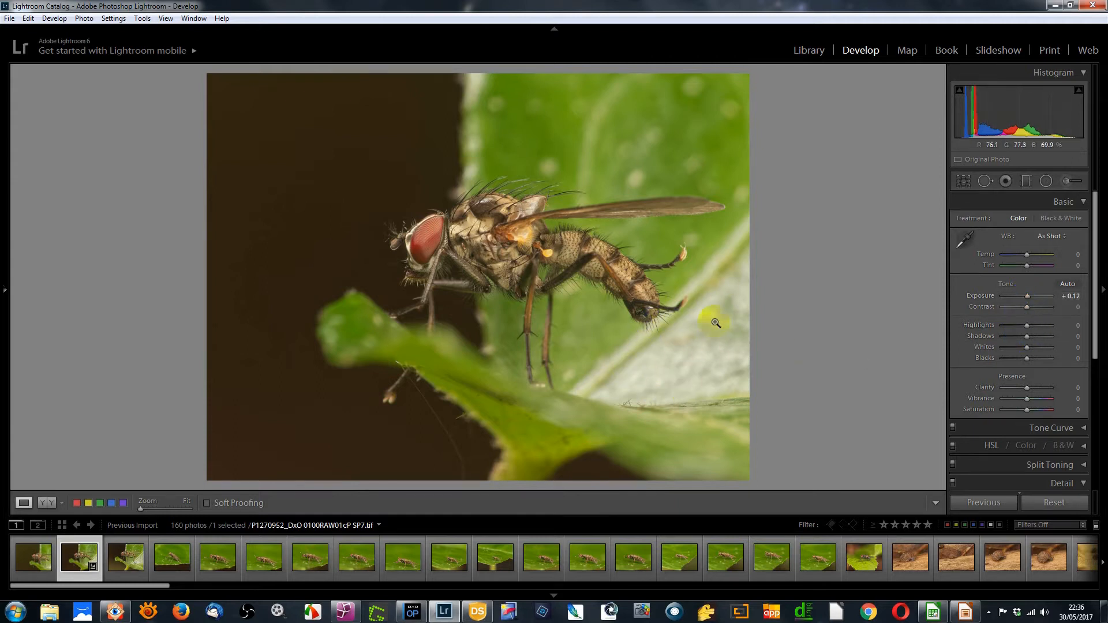
click(1026, 325)
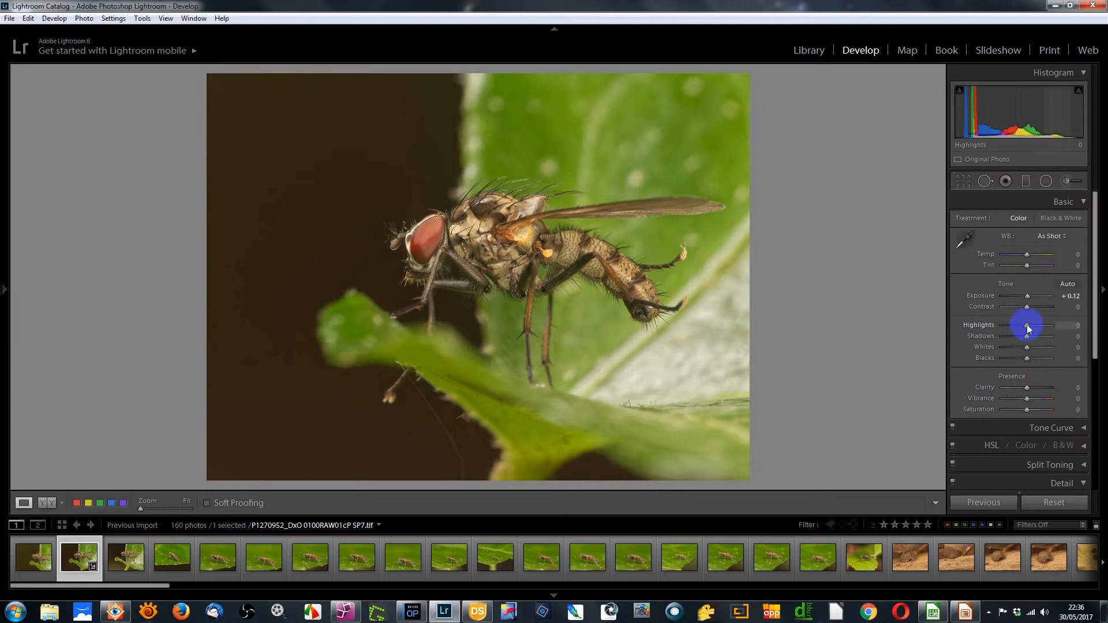
drag(1026, 325, 1012, 327)
click(1030, 149)
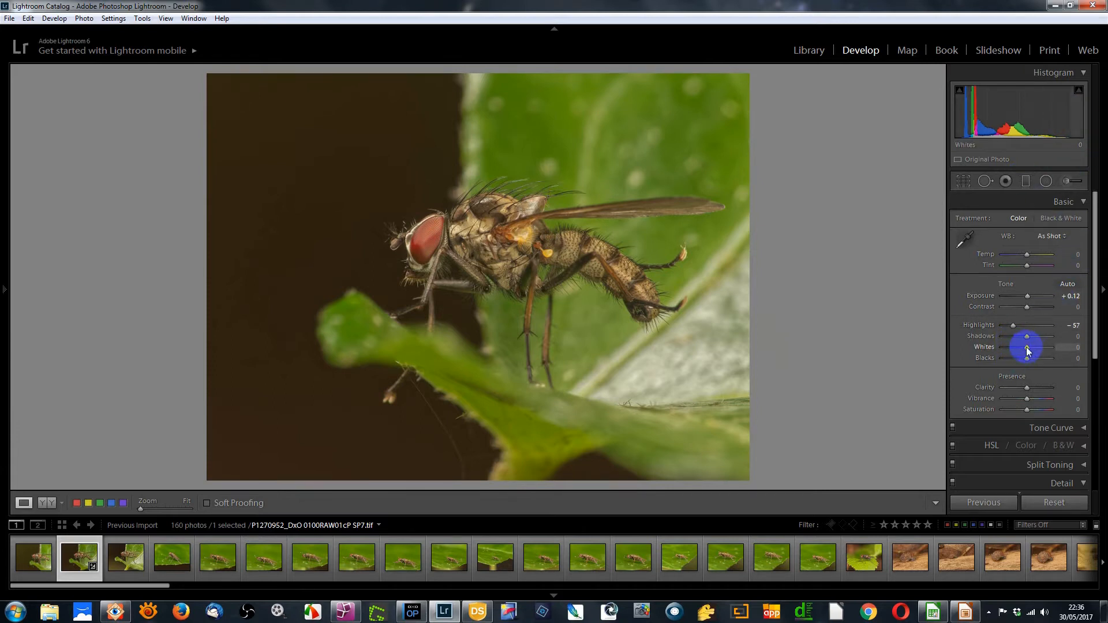
Set the fly photo's Whites to +55 and Blacks to -18
drag(1028, 350, 1040, 350)
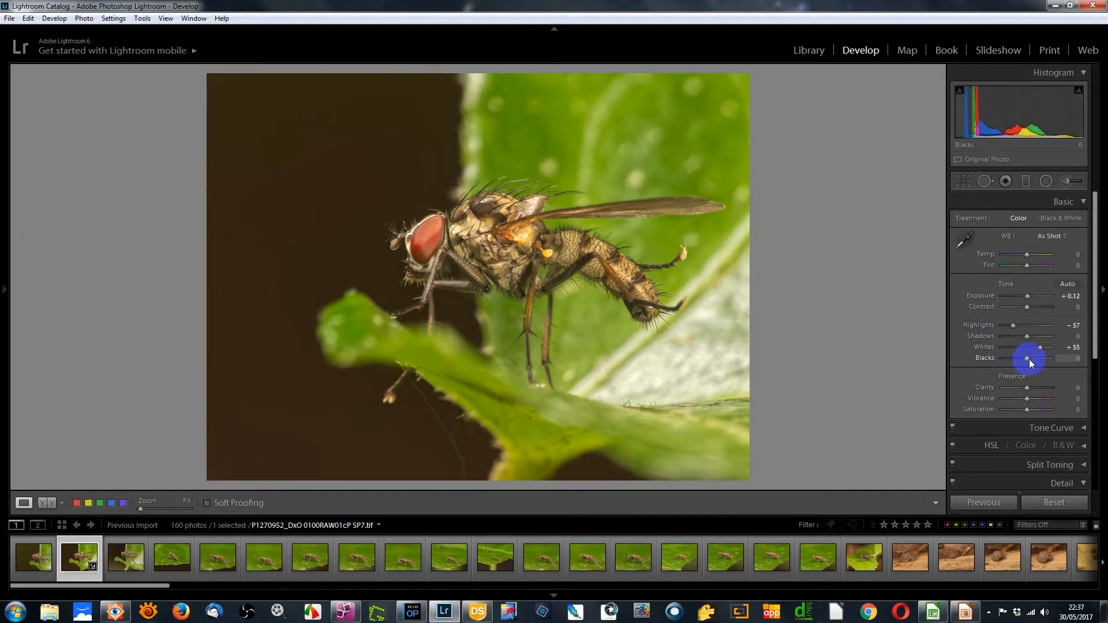
drag(1027, 358, 1015, 356)
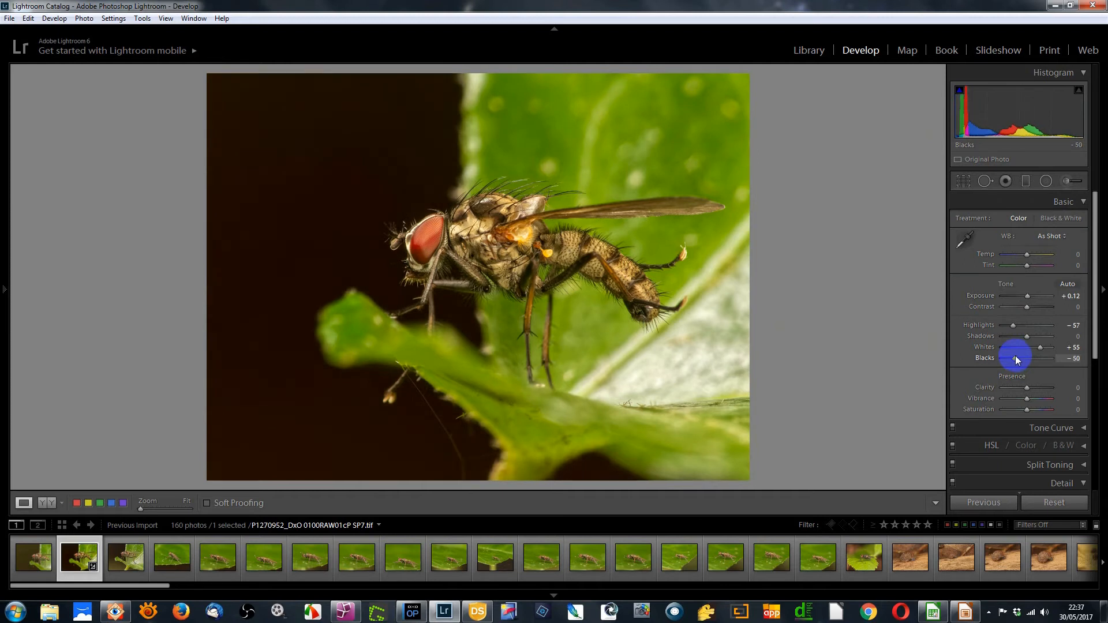
drag(1016, 356, 1016, 358)
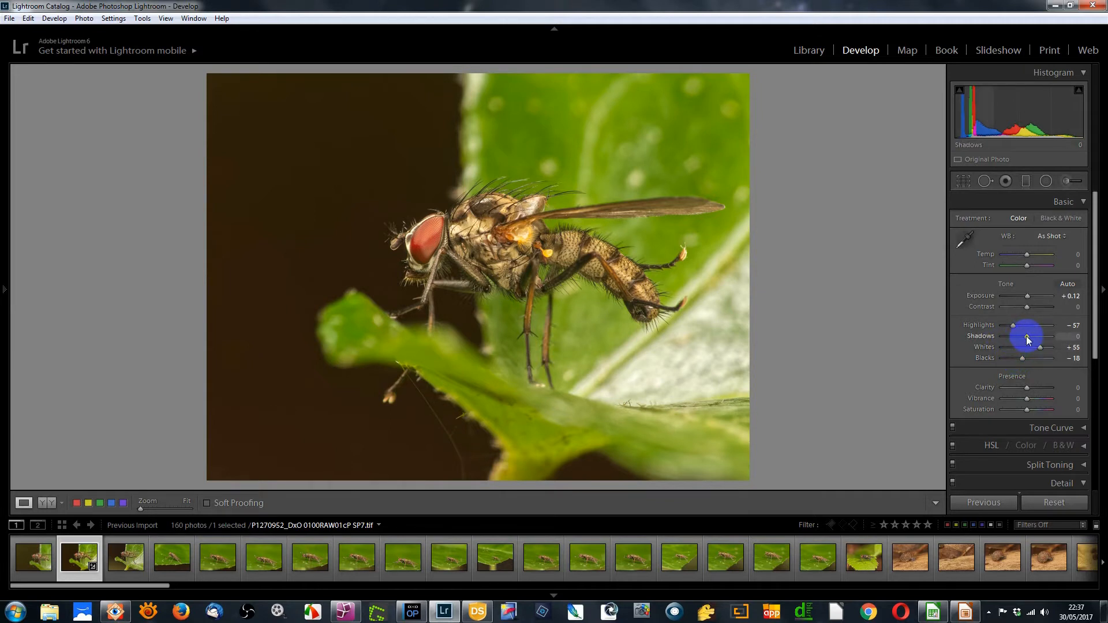
Set photo P1270952's Shadows to +81 and compare it with the unadjusted photo P1270953
drag(1027, 339, 1045, 333)
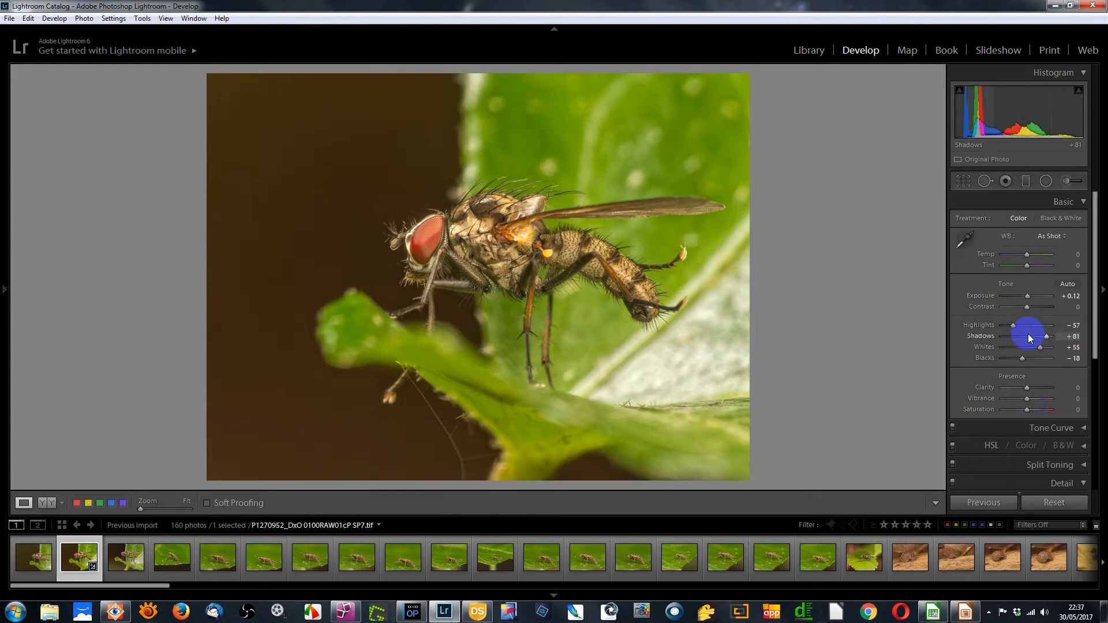
click(126, 557)
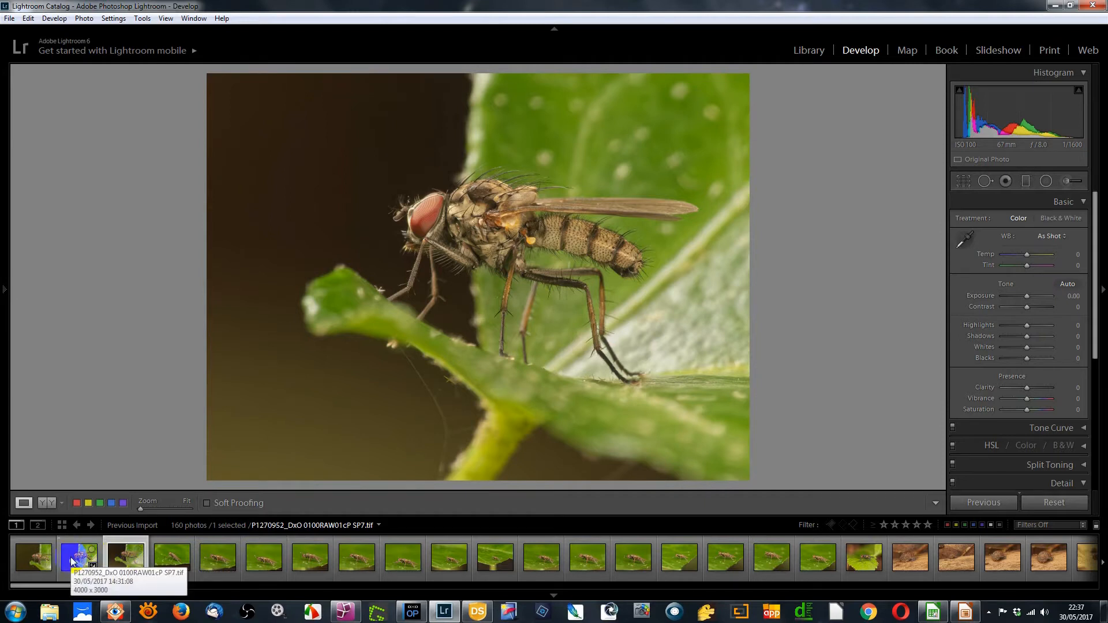
click(71, 561)
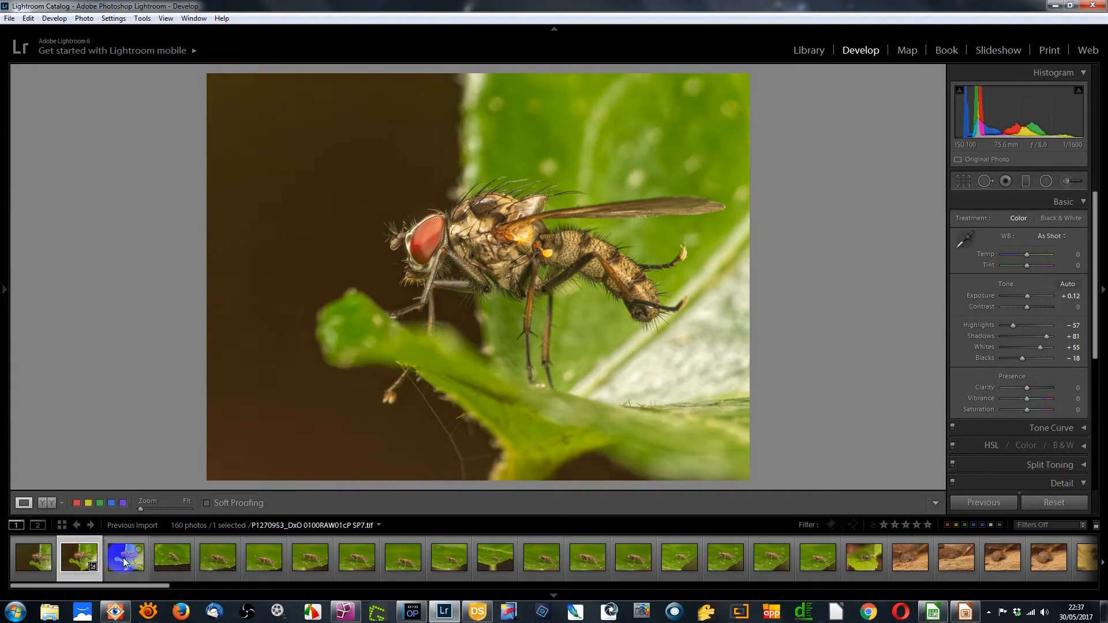
Synchronize all develop settings except Crop from photo P1270952 to photo P1270953
ctrl+click(123, 563)
click(1001, 506)
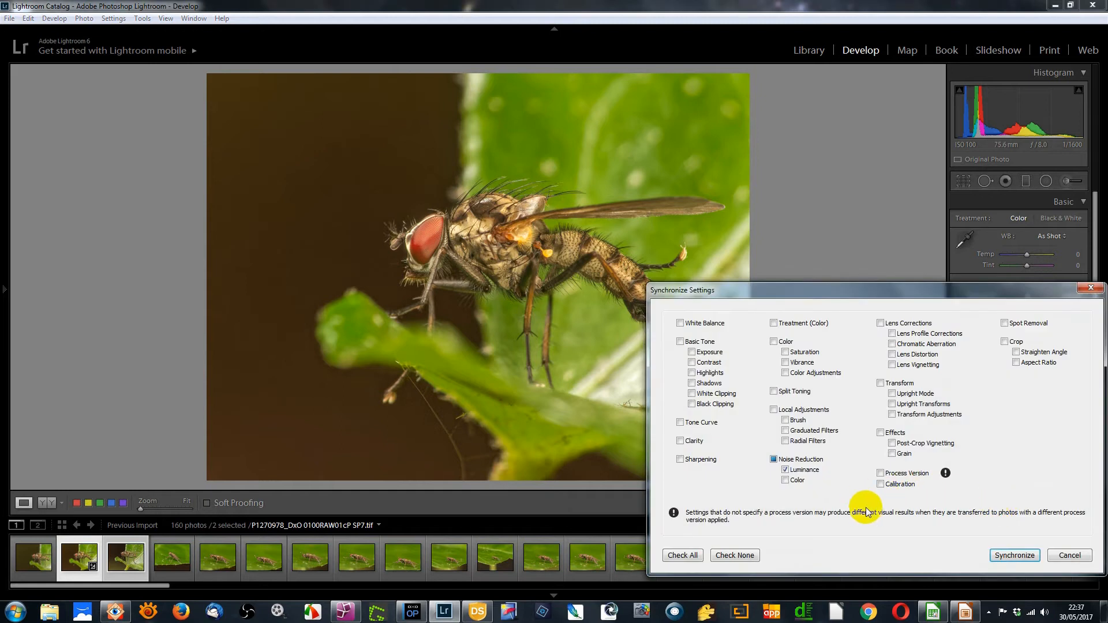
click(678, 556)
click(1004, 343)
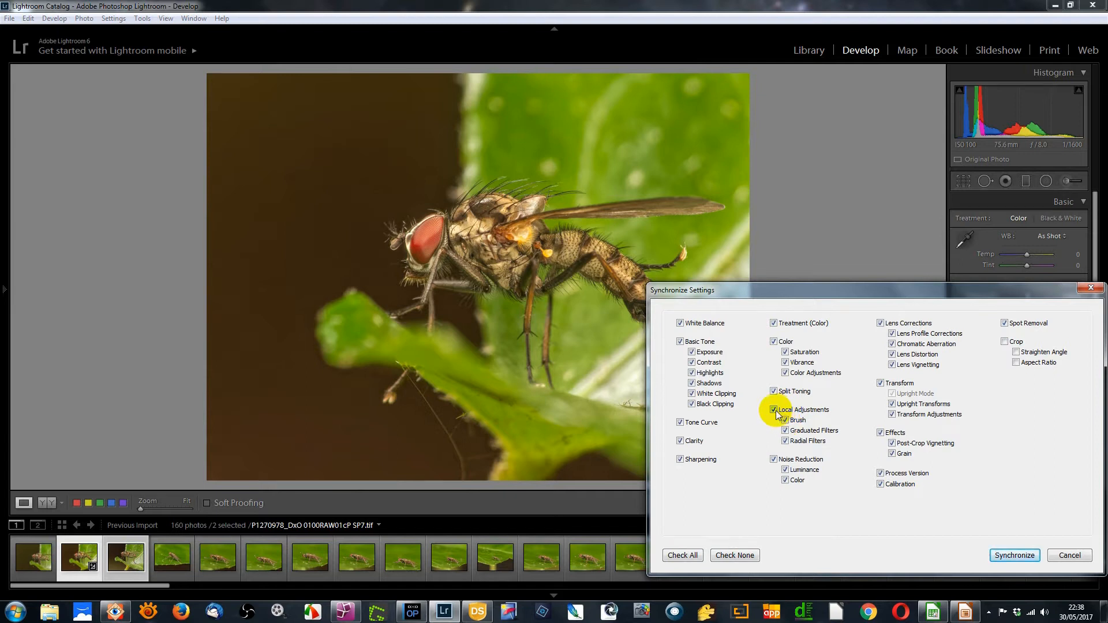
click(1011, 555)
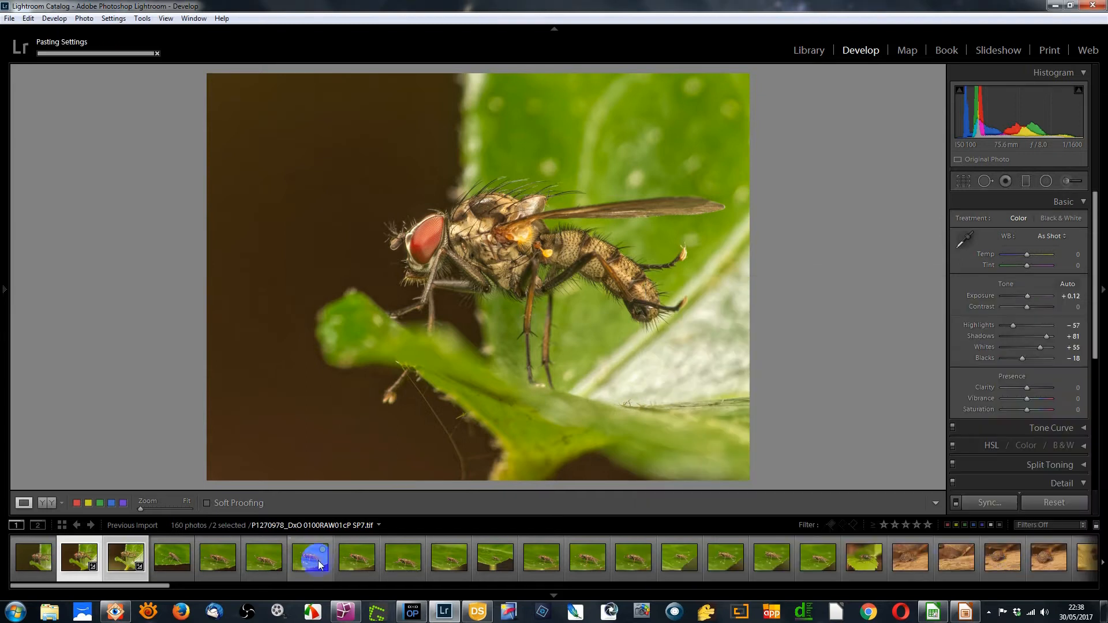
Compare photo P1270953 before and after side by side, set its Highlights to -88, and return to the single view
click(126, 563)
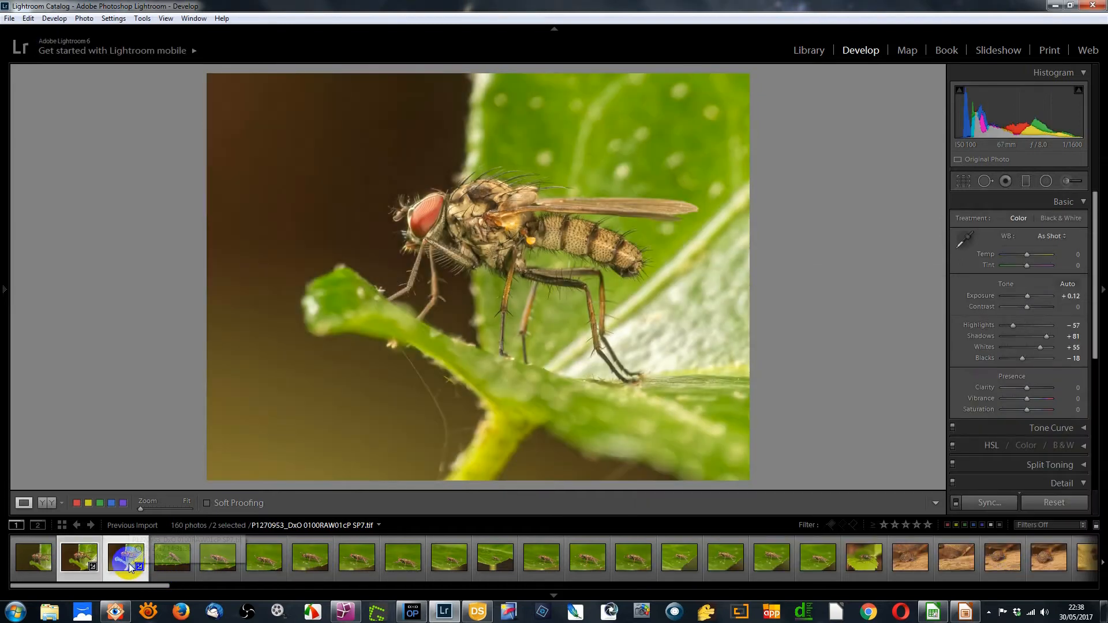
click(26, 502)
click(46, 503)
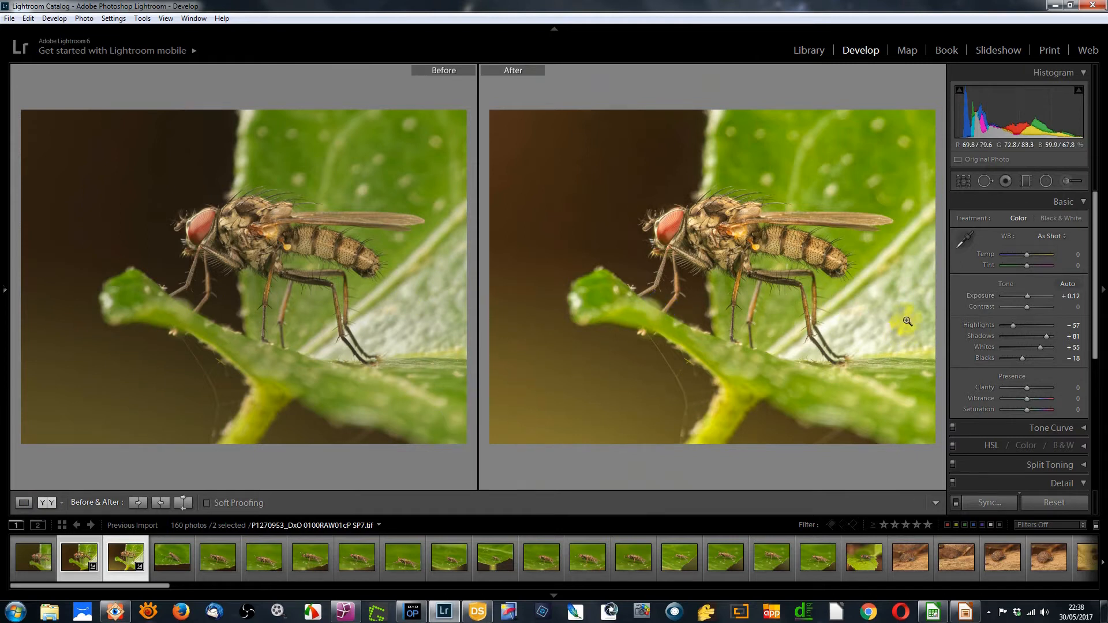
drag(1013, 325, 1007, 330)
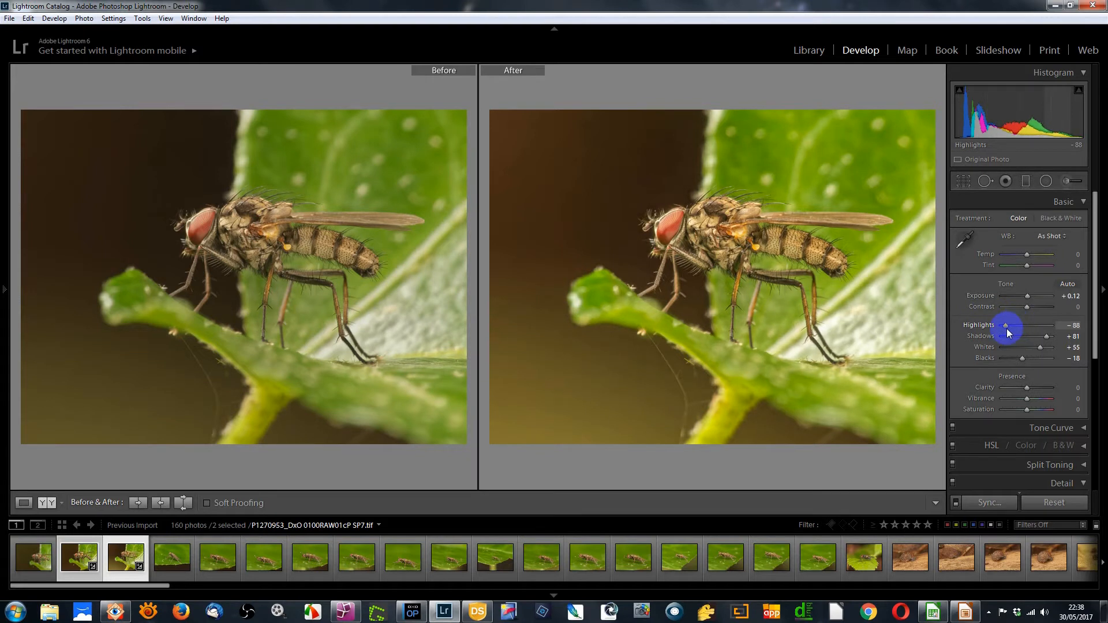
click(23, 503)
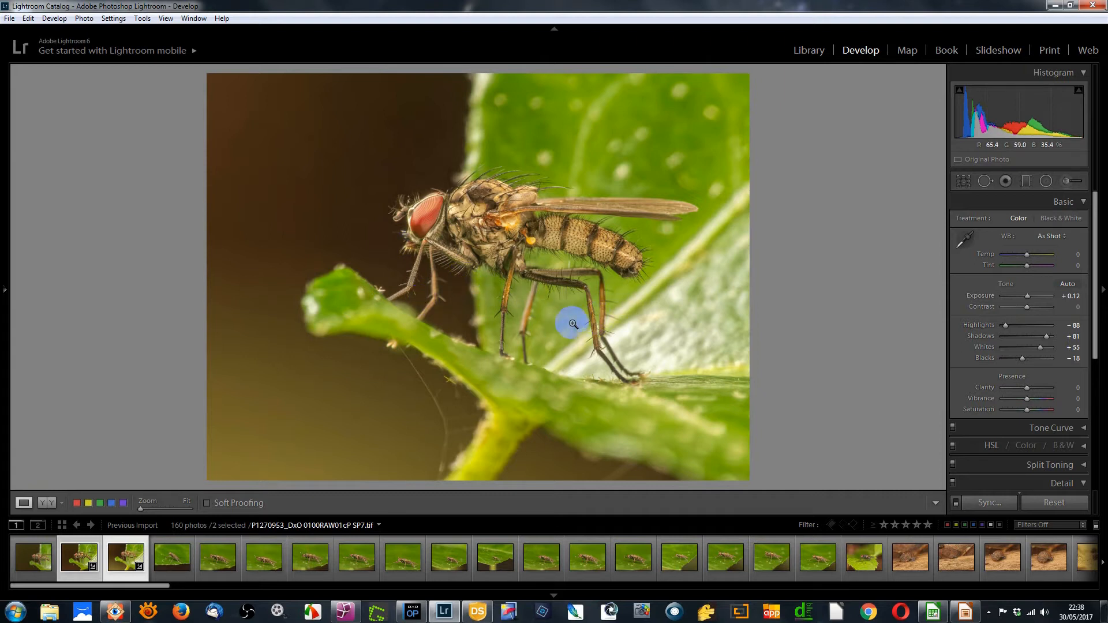
Compare photos P1270952 and P1270953 alternately and give them the green colour label
click(79, 558)
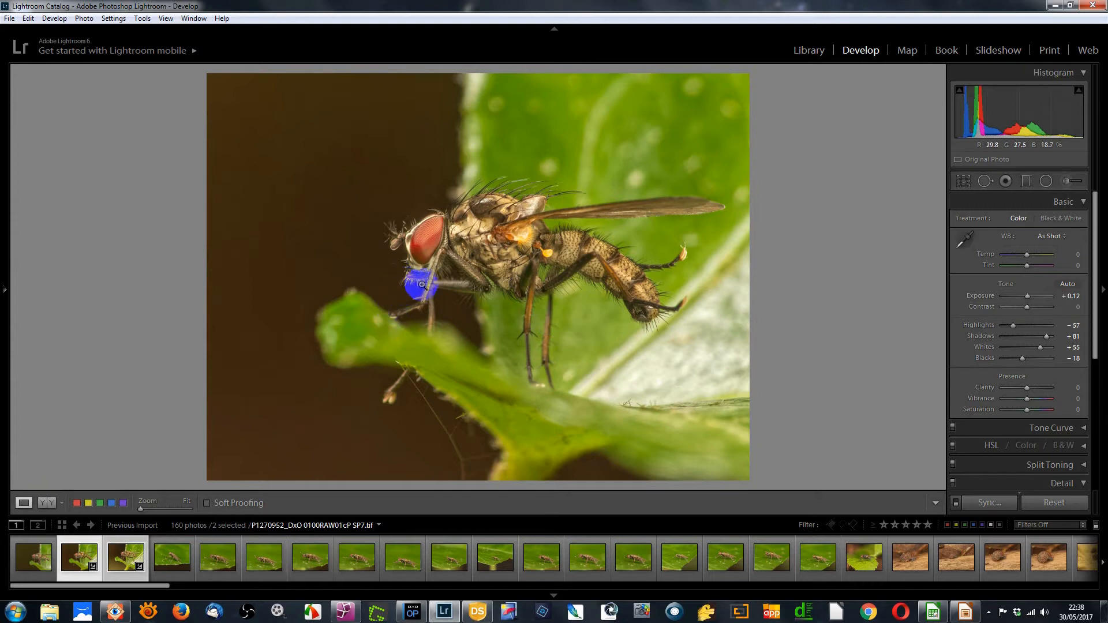
click(139, 558)
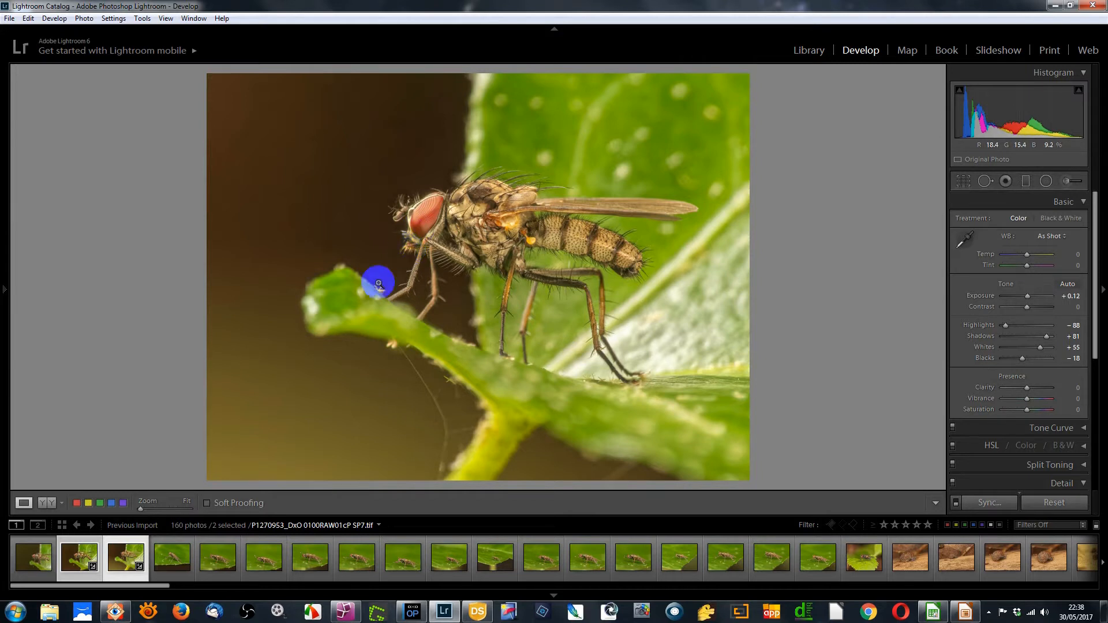
click(81, 562)
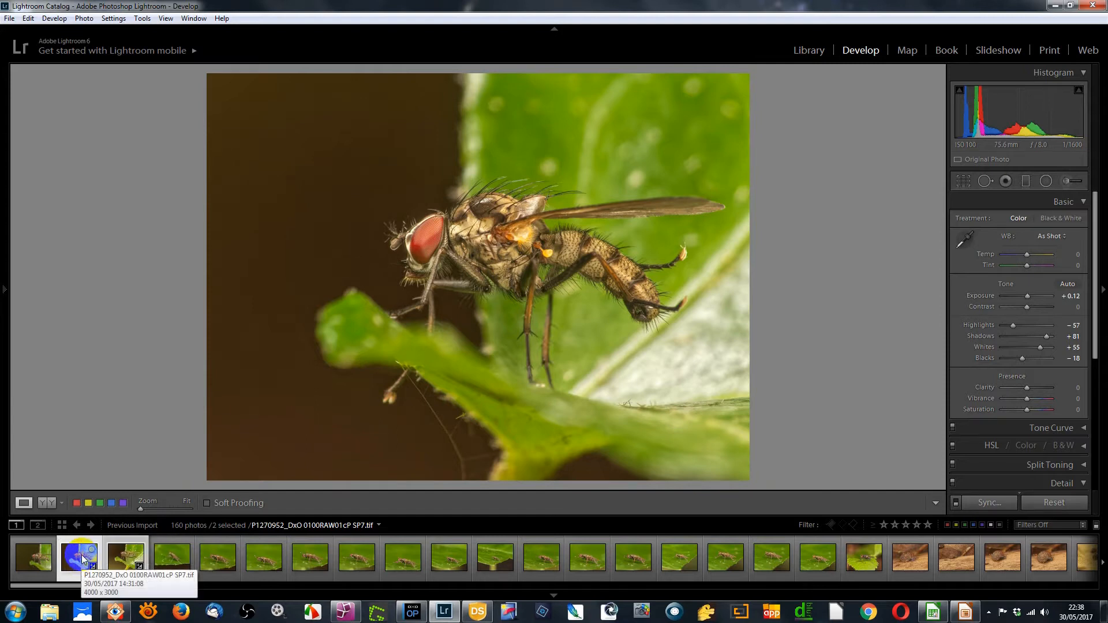
key(8)
click(130, 559)
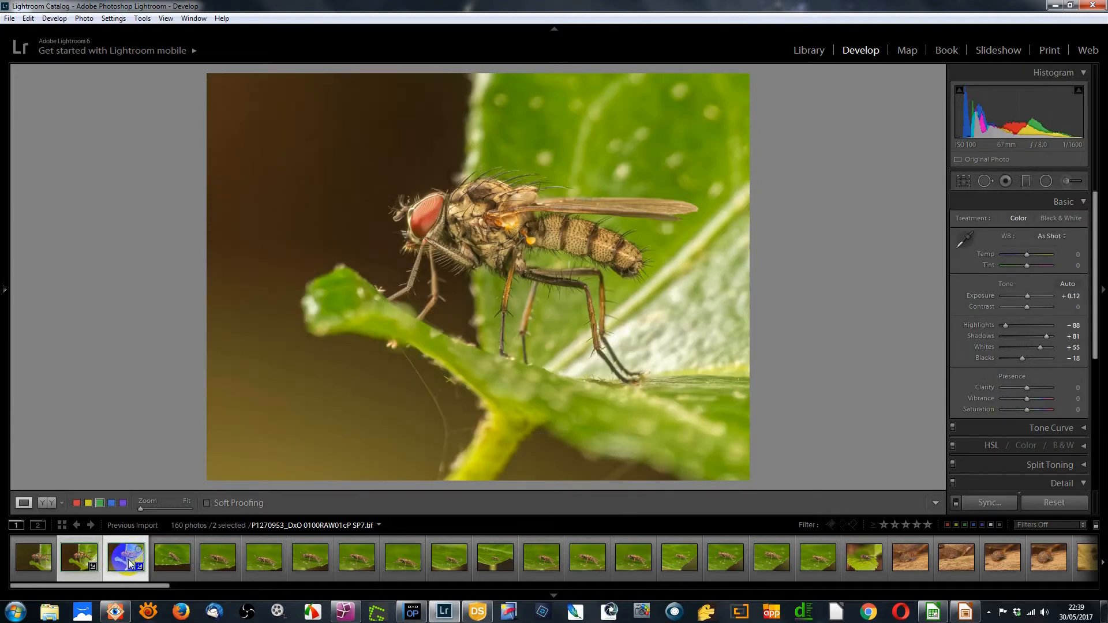
Review the following fly photos from P1270956 to P1270979, examining the head in P1270956 at 1:1
click(172, 561)
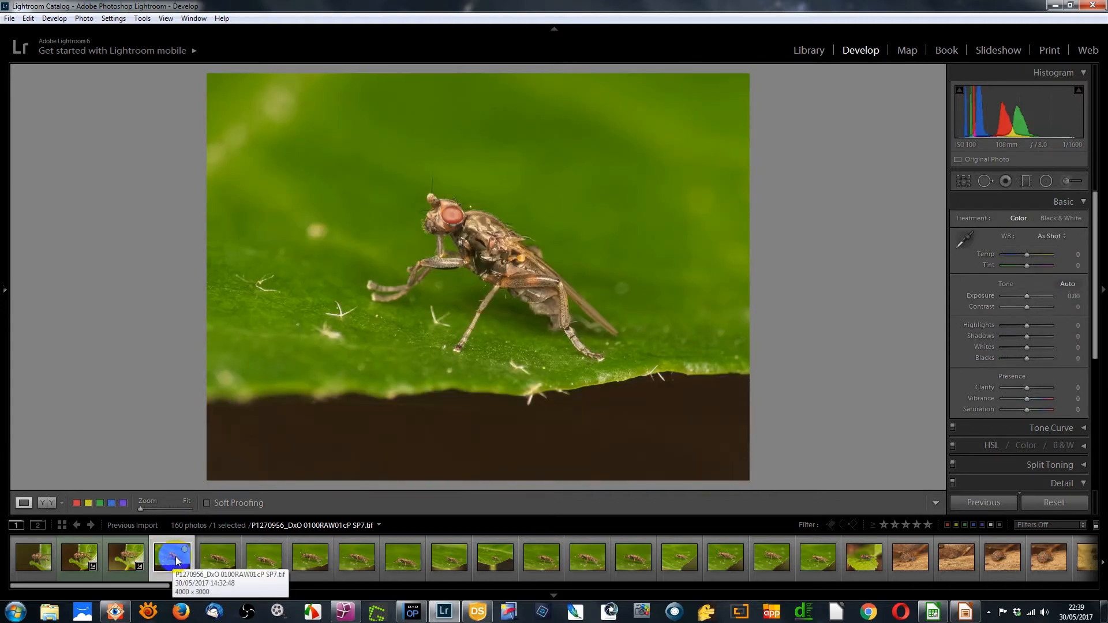
click(454, 218)
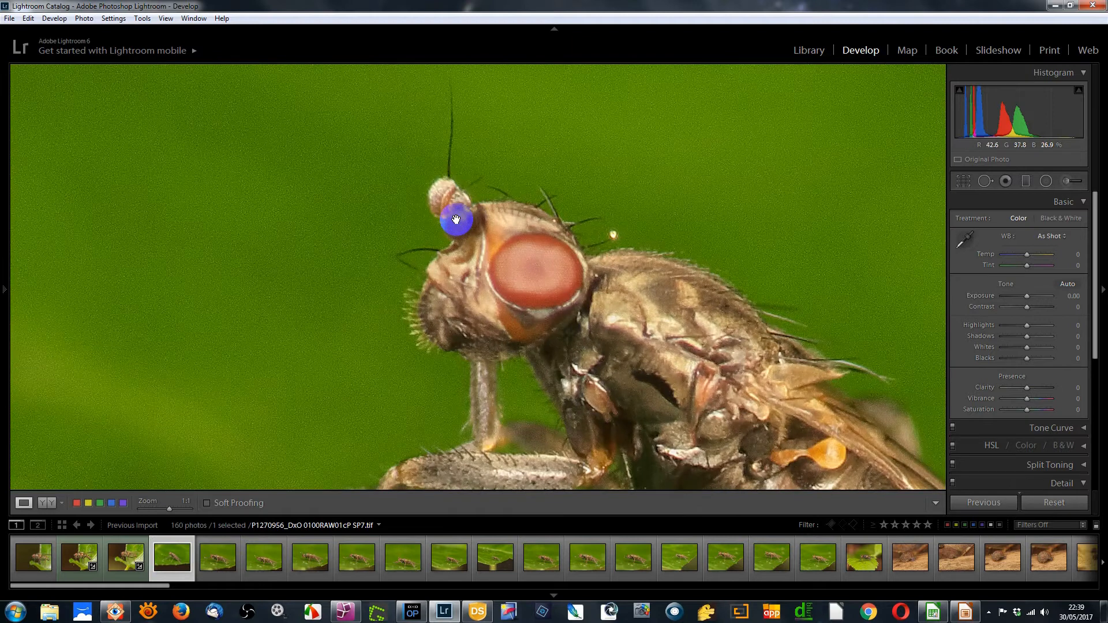
click(485, 267)
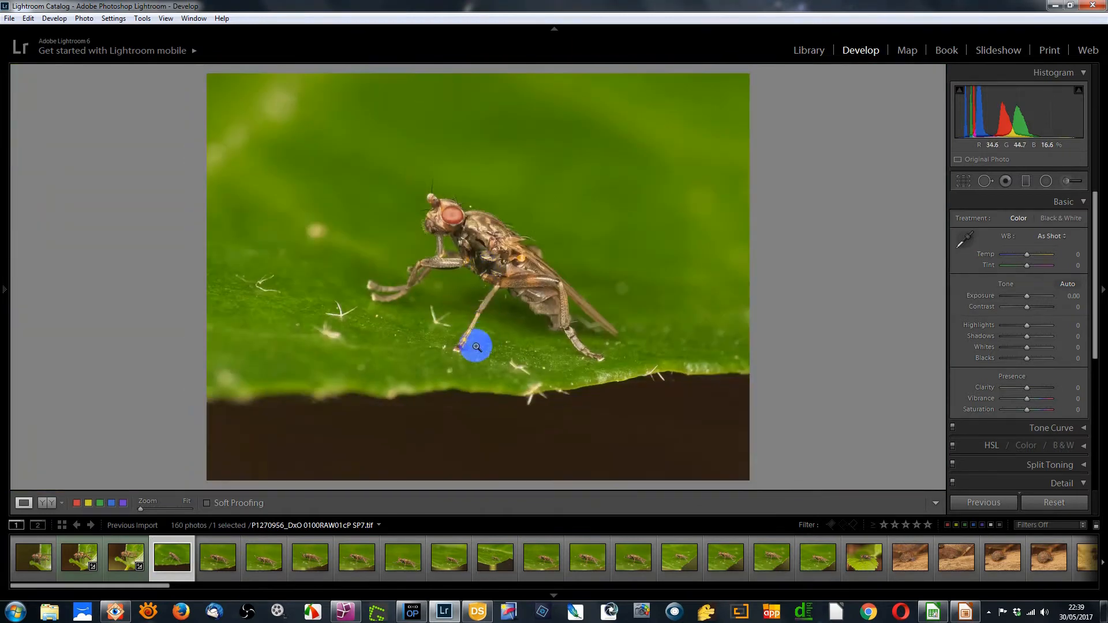
click(223, 557)
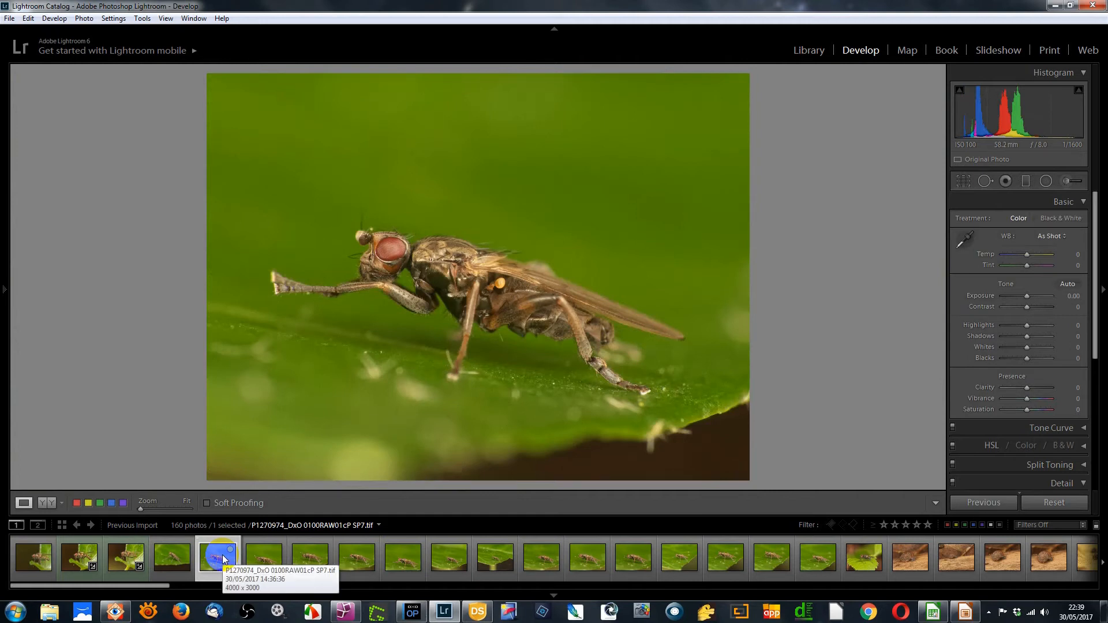
click(264, 555)
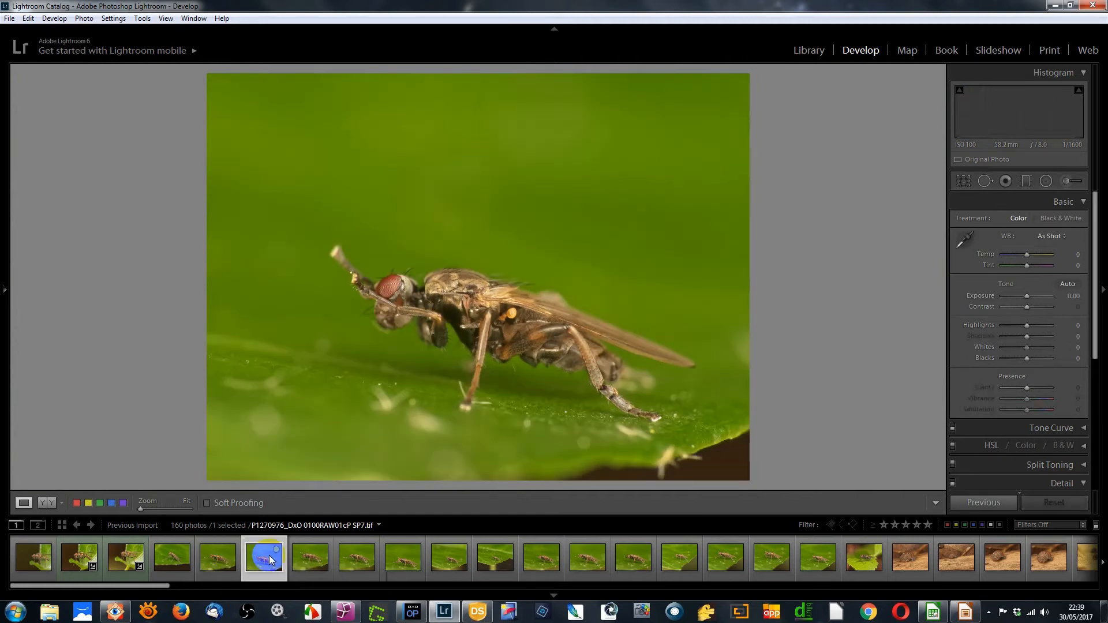
click(314, 559)
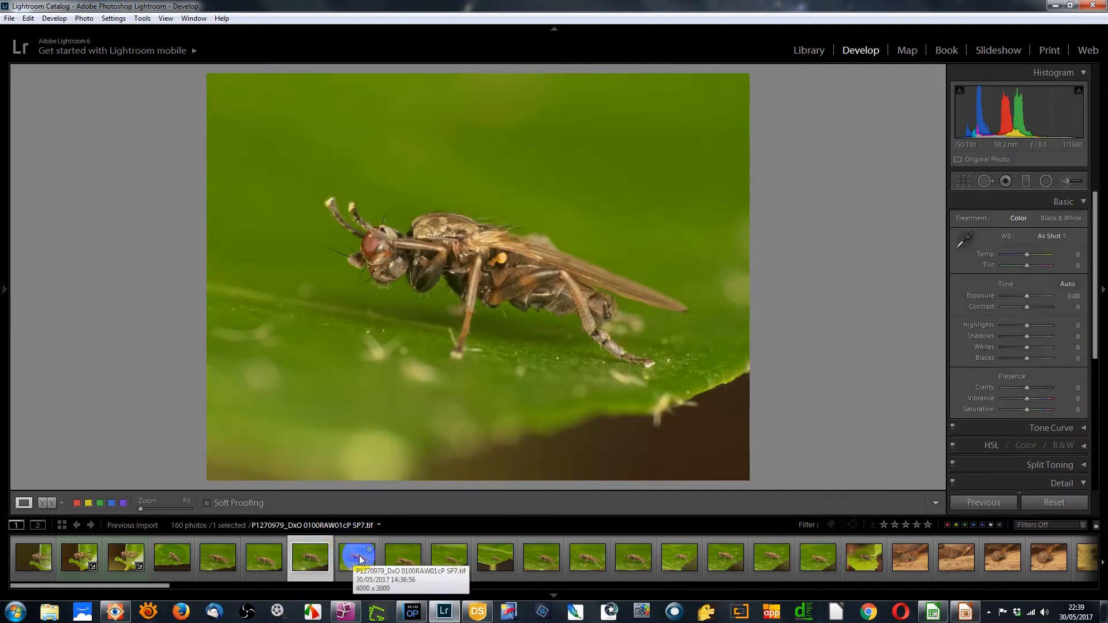
click(359, 557)
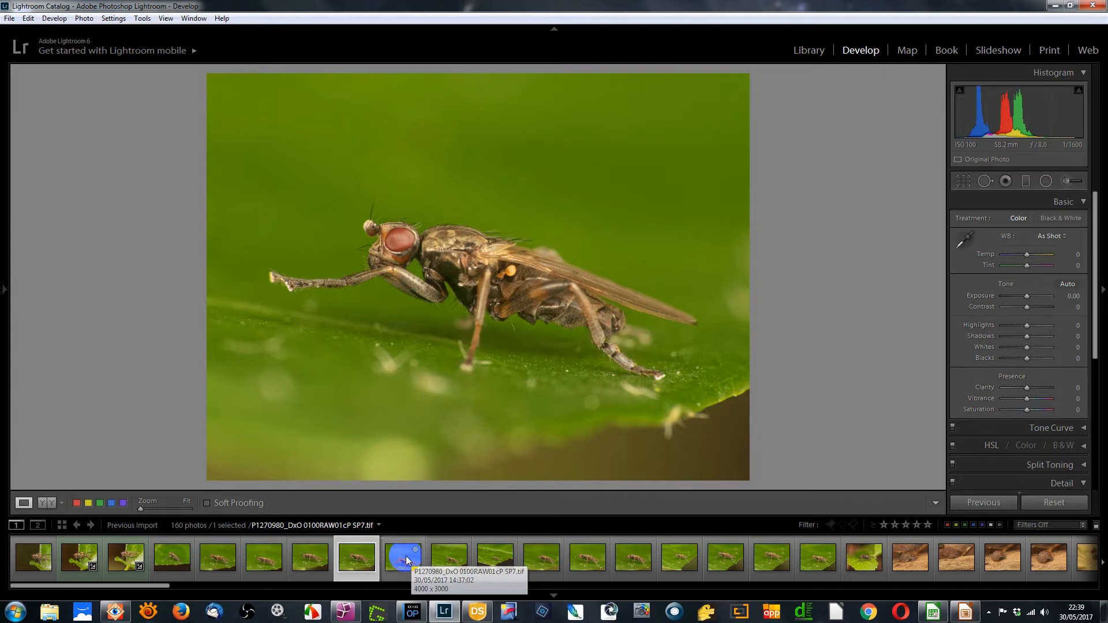
Crop photo P1270980 to a wider frame that trims the empty green area above the fly, and label it green
click(406, 556)
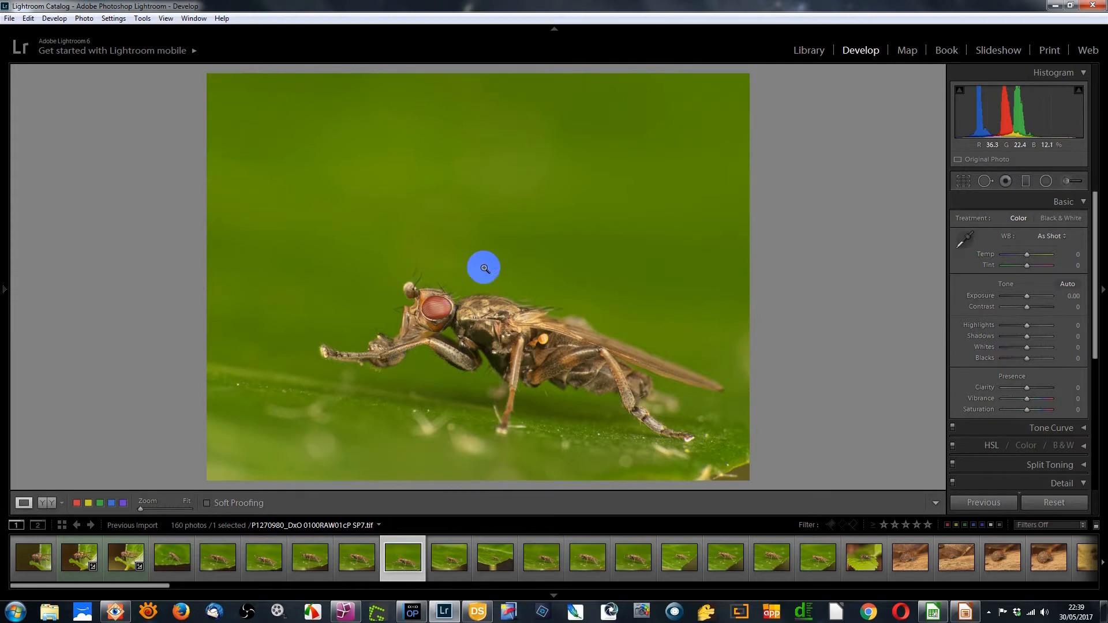
click(963, 180)
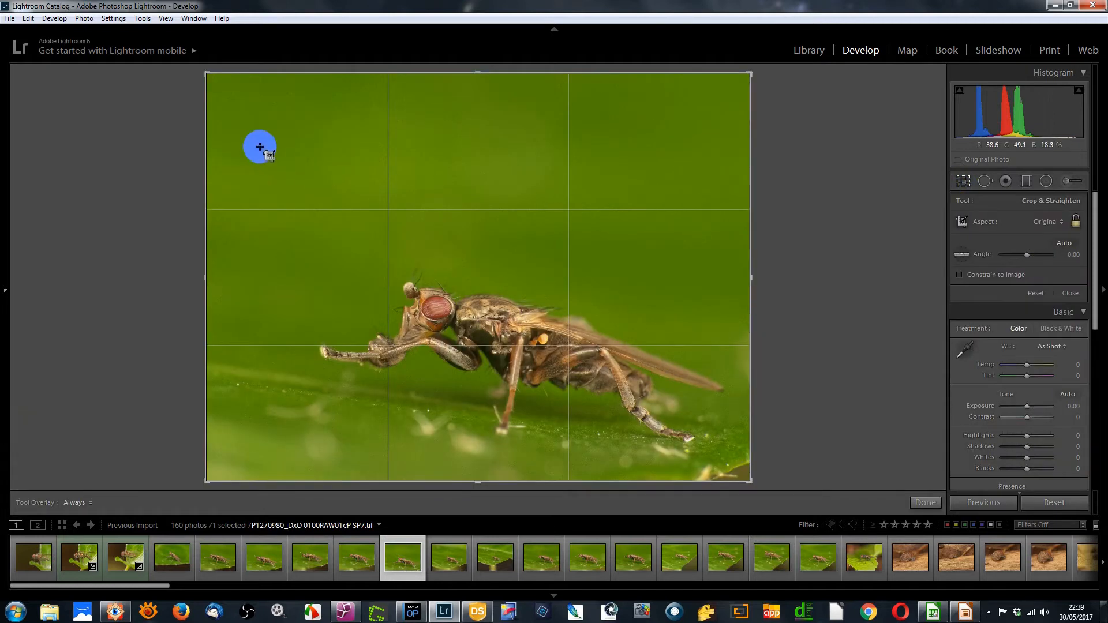
drag(206, 73, 222, 123)
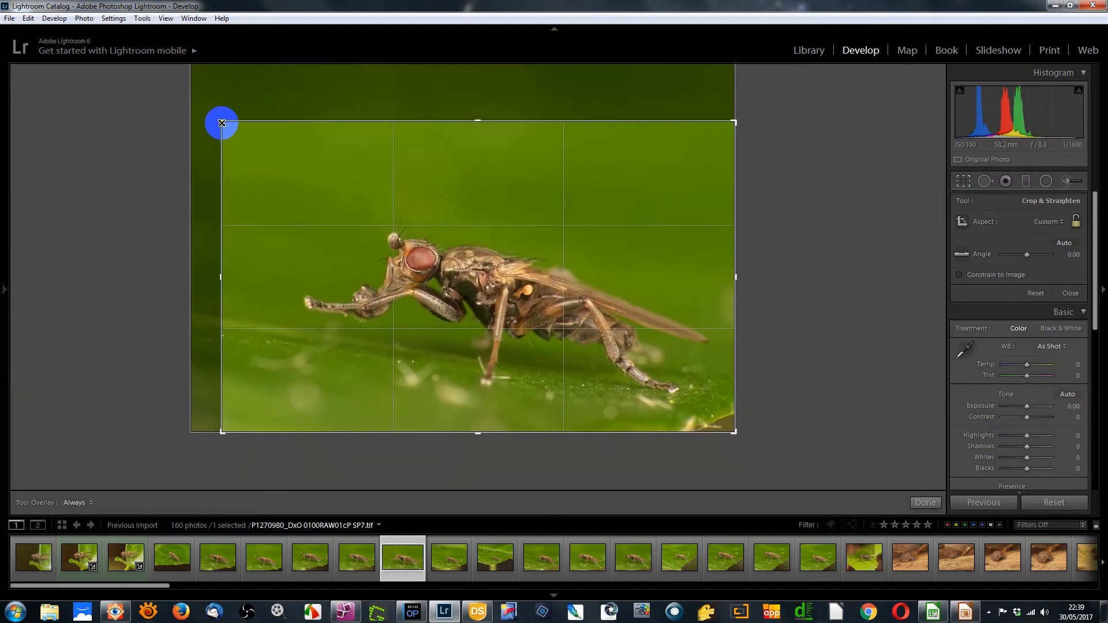
click(962, 180)
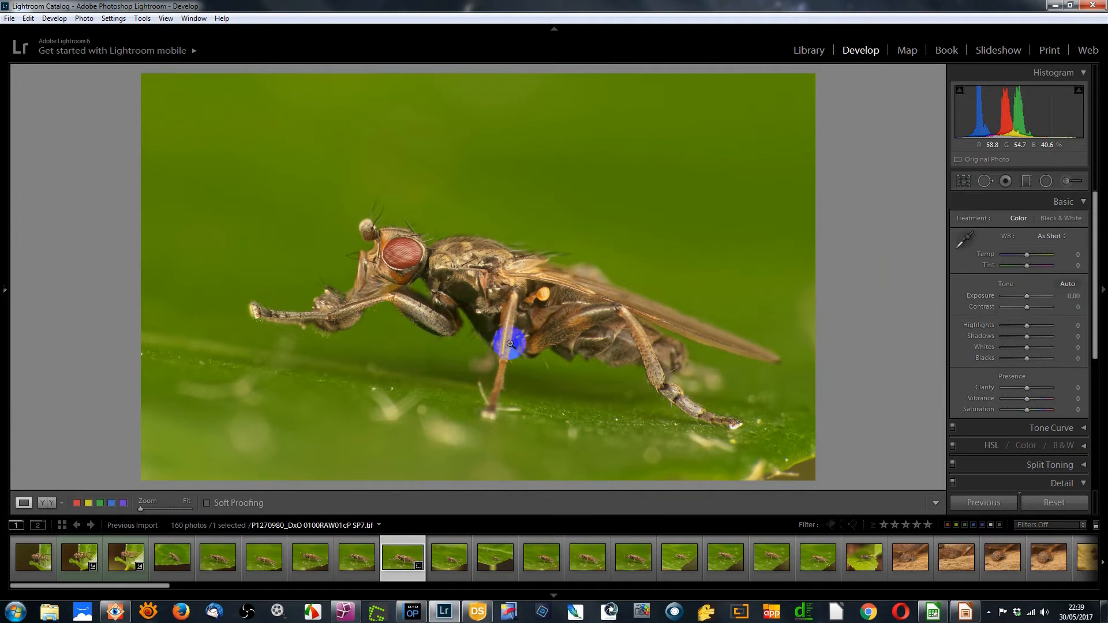
key(8)
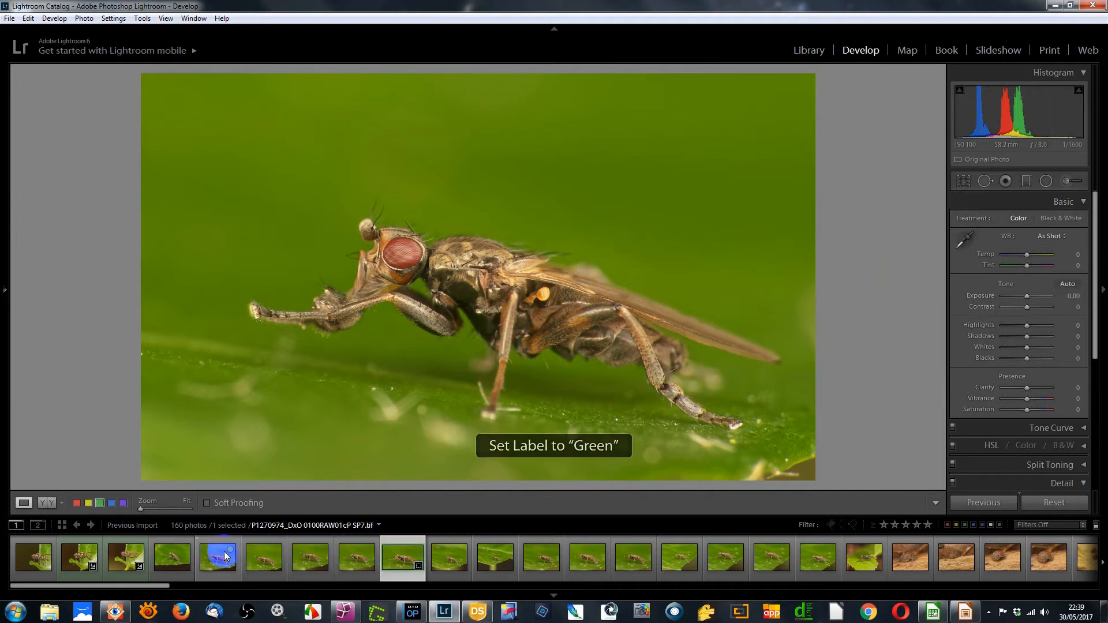
Add a graduated filter over the pale leaf behind the fly's abdomen in P1270953, with Highlights at -86, and shift it towards the fly
click(85, 560)
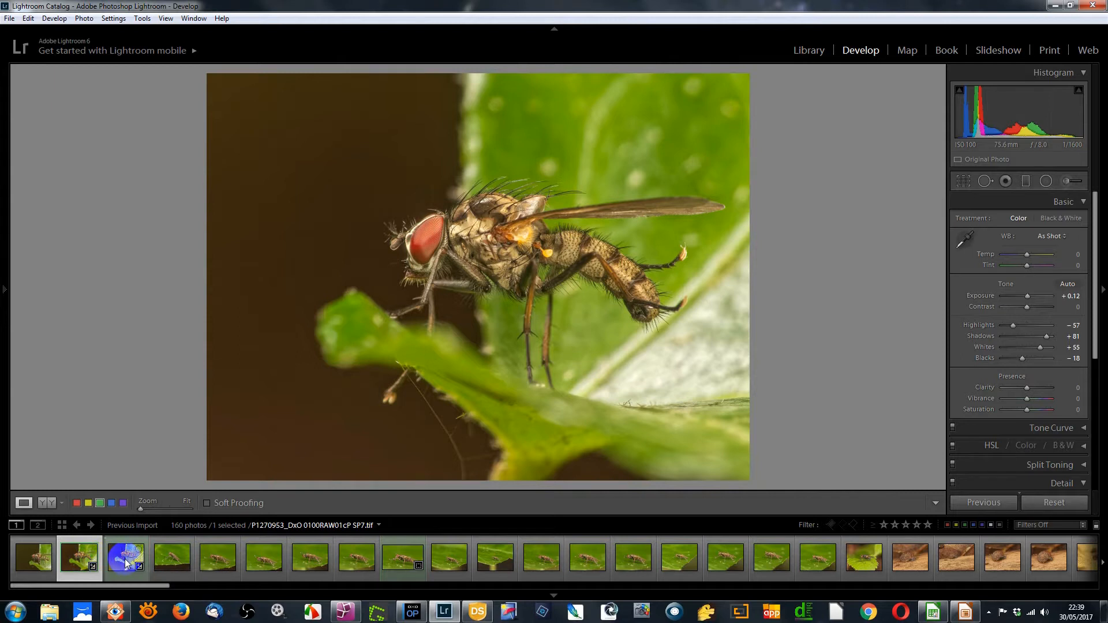
click(125, 560)
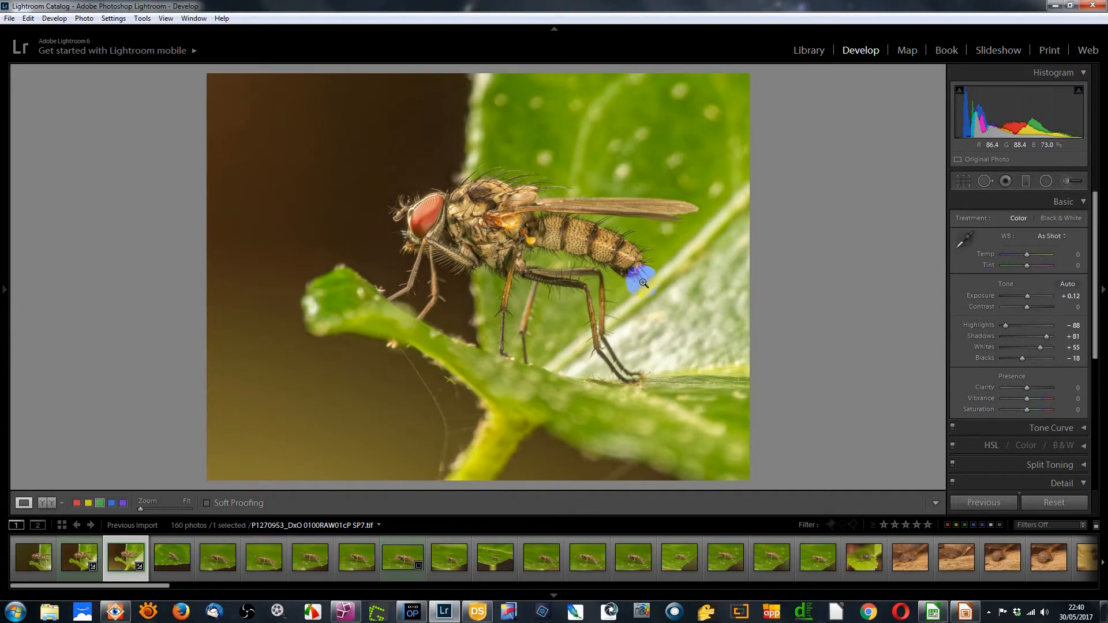
click(1025, 180)
drag(753, 331, 579, 315)
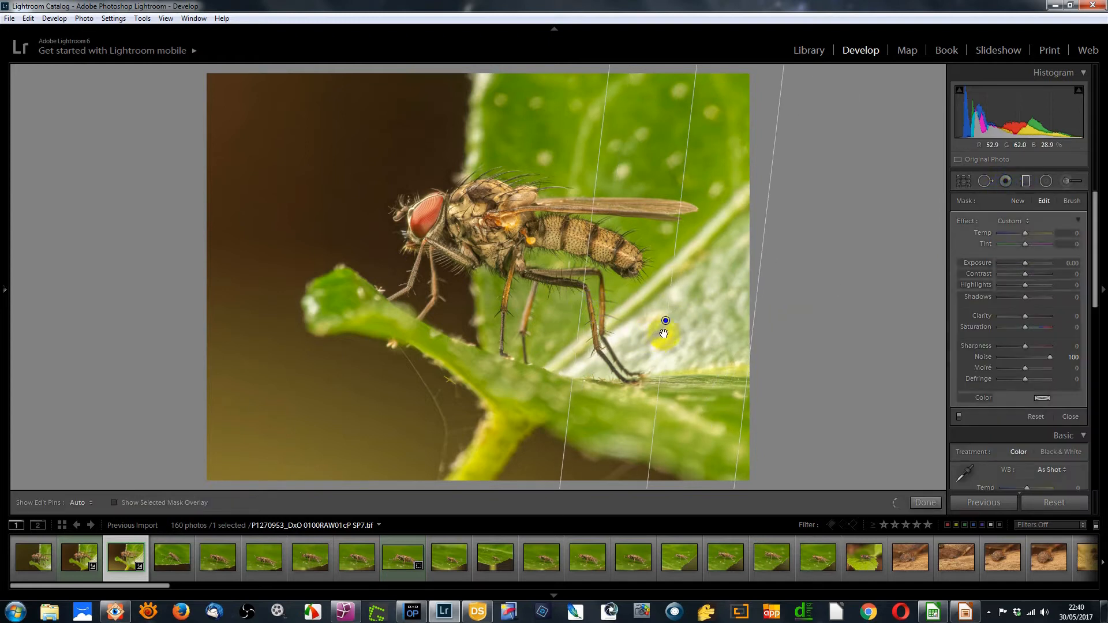
drag(663, 321, 622, 322)
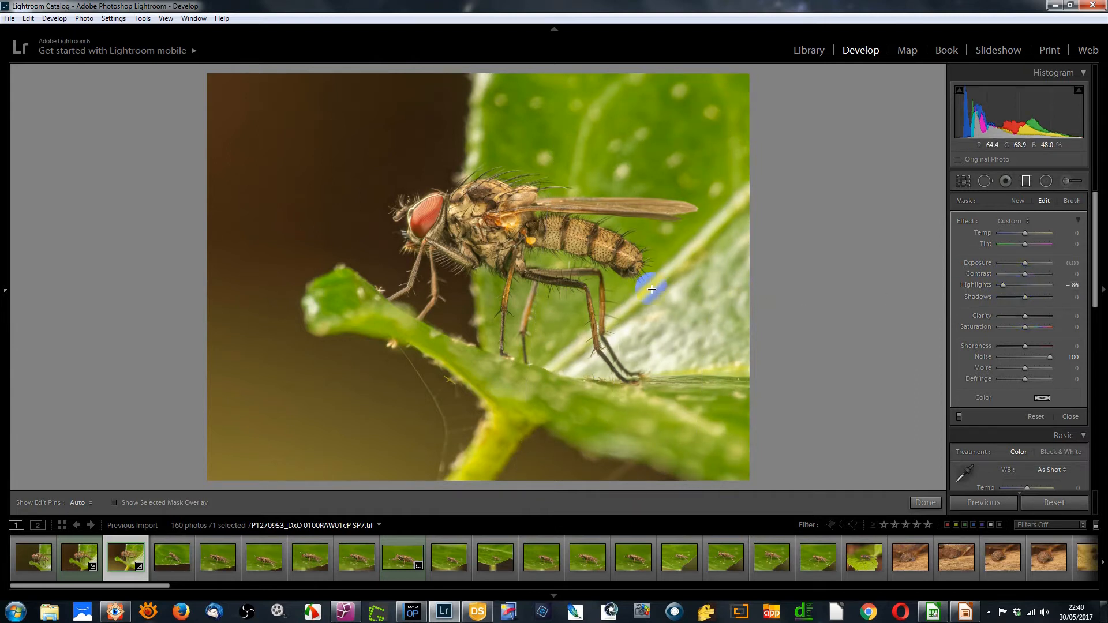
drag(617, 325, 581, 324)
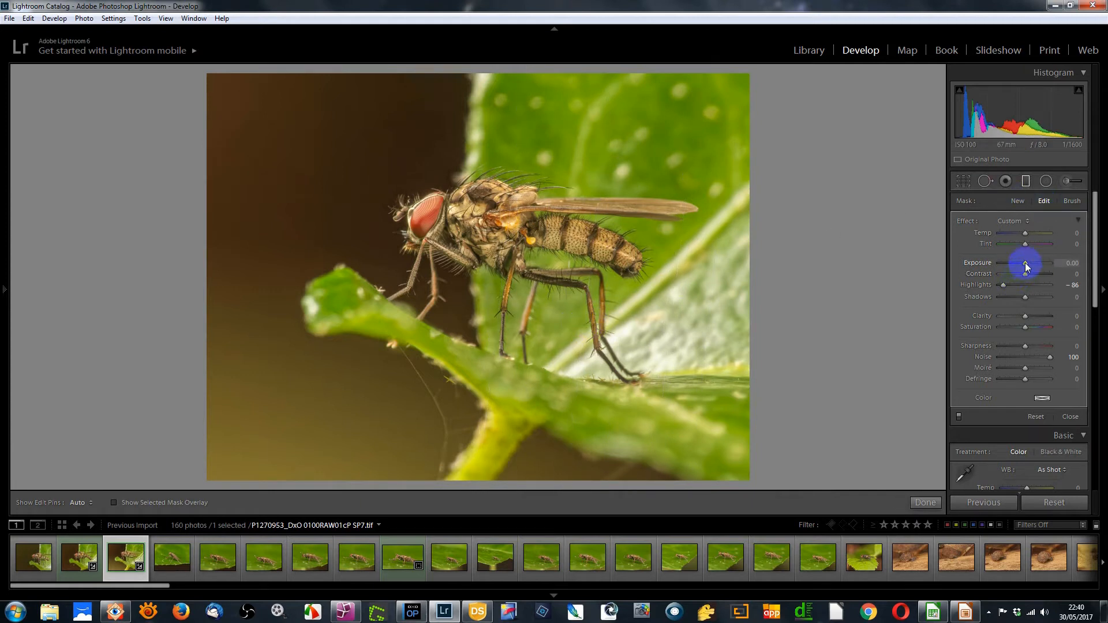
Set the graduated filter's Exposure to -0.14, move it further across the fly, and compare the photo with the filter off and on
drag(1025, 263, 1023, 264)
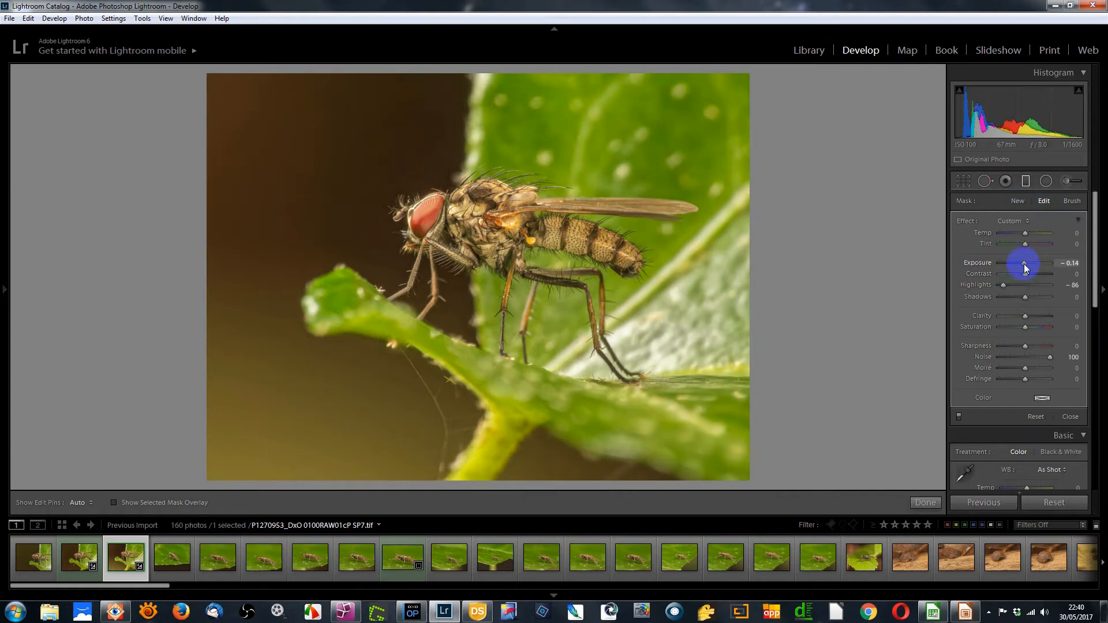
drag(584, 325, 547, 333)
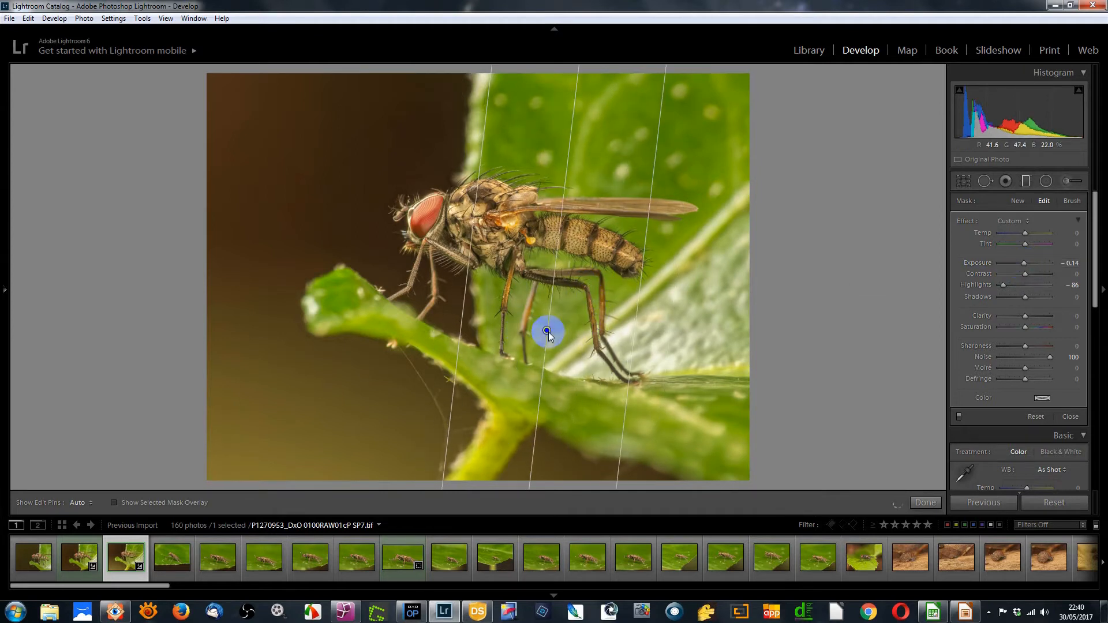
click(958, 417)
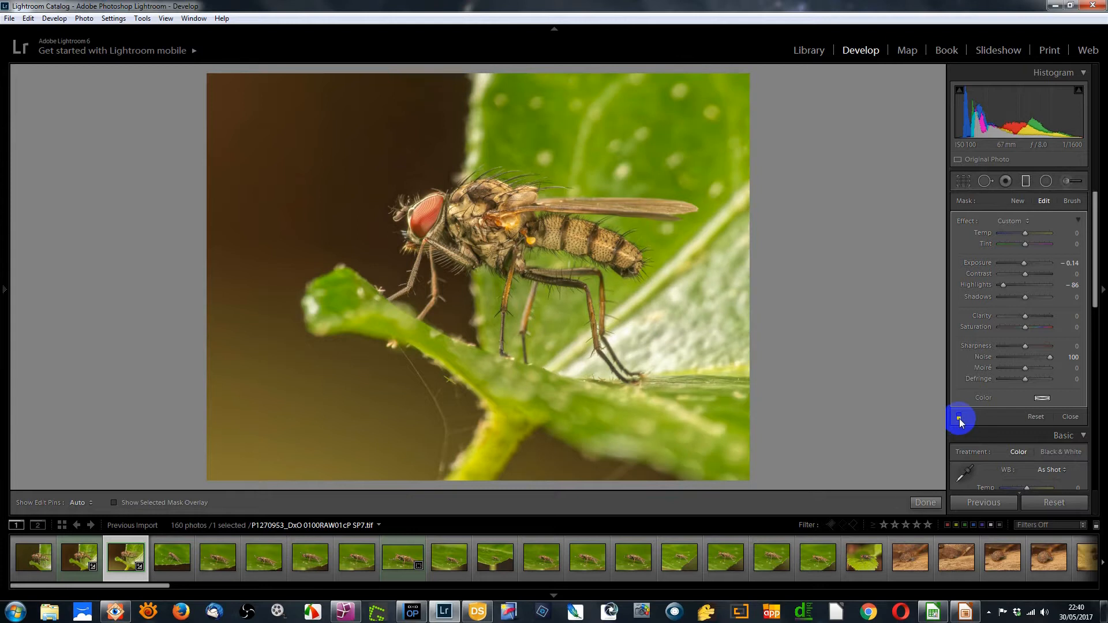
click(957, 417)
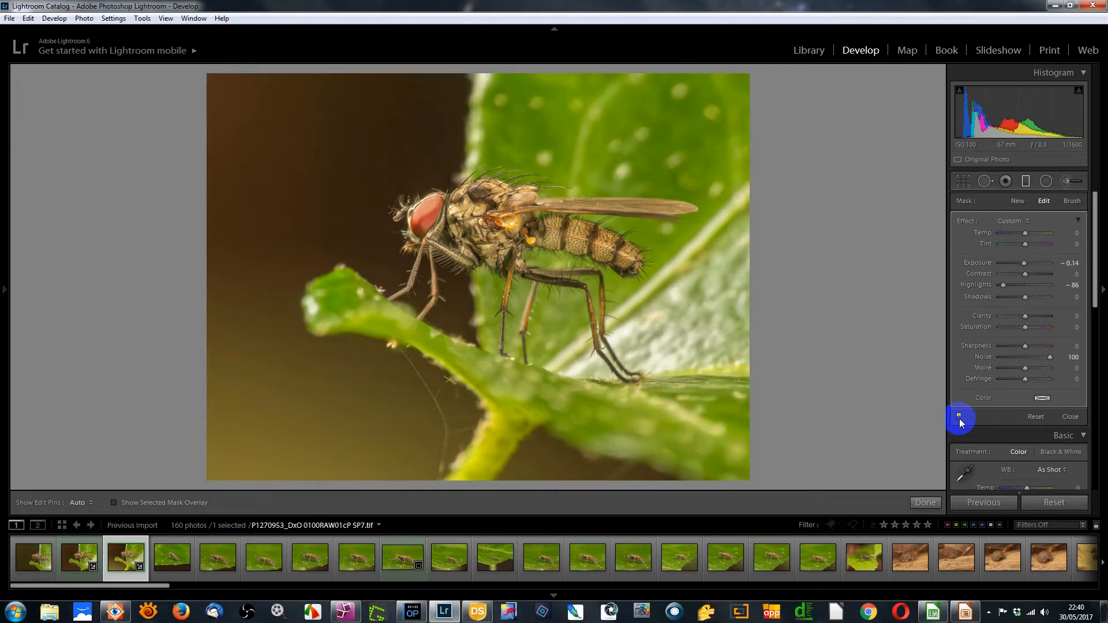
Compare P1270953 with its graduated filter off and on, and check its look against P1270952
click(958, 417)
click(957, 417)
click(959, 418)
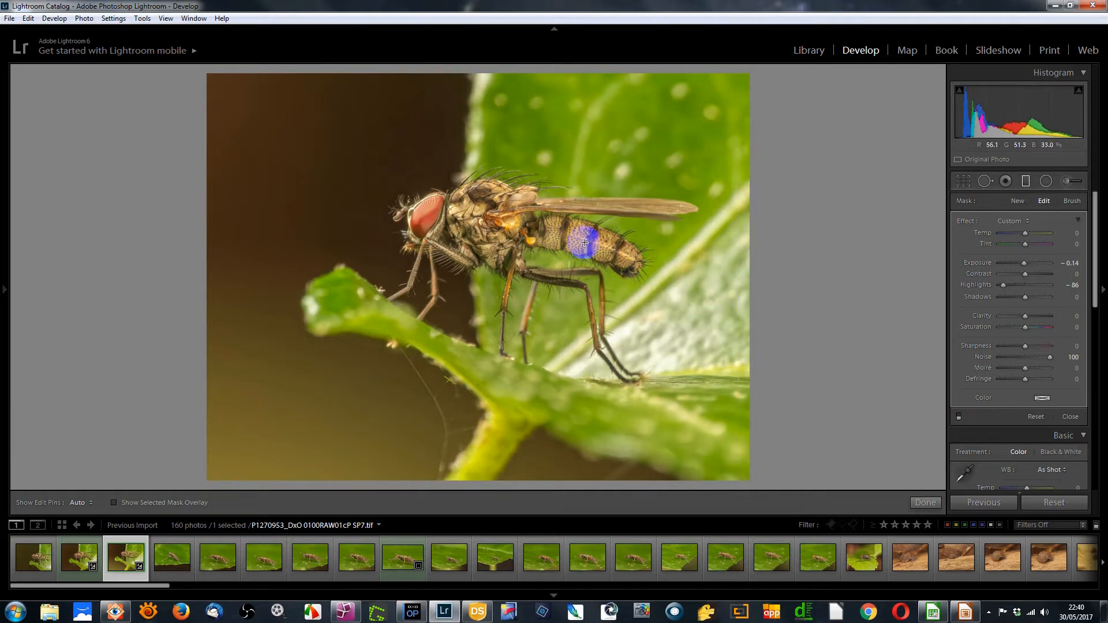
click(958, 418)
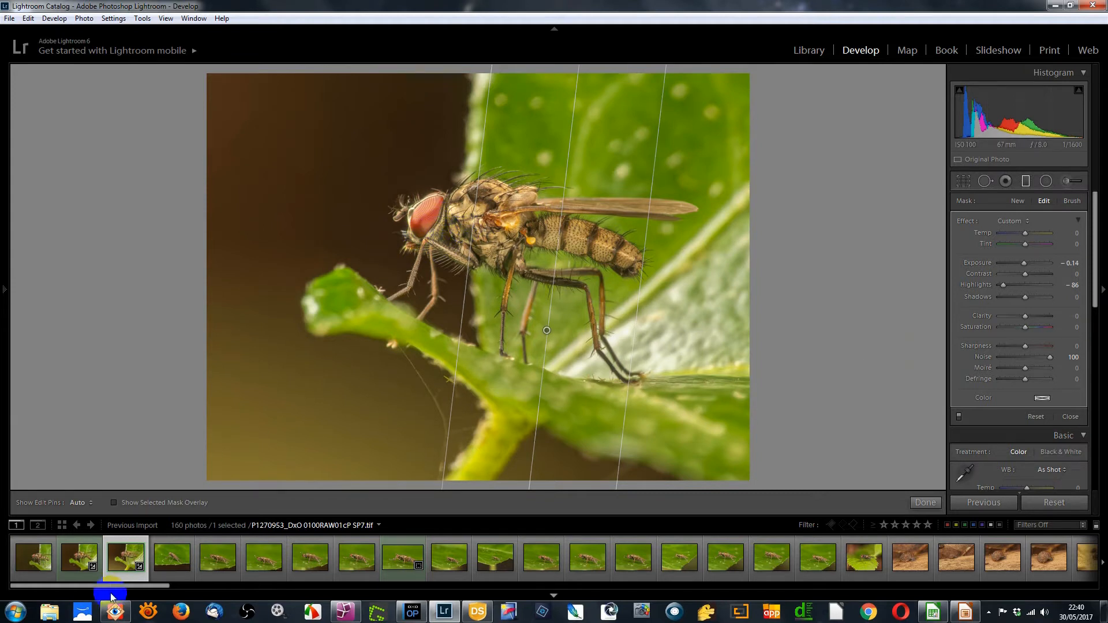
click(81, 553)
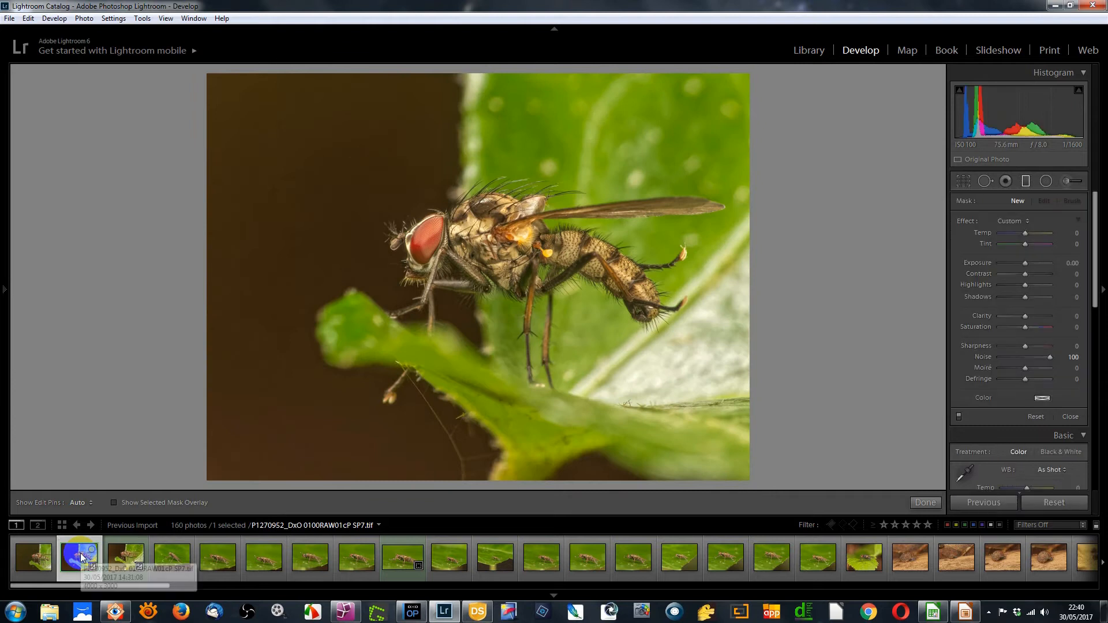
click(126, 555)
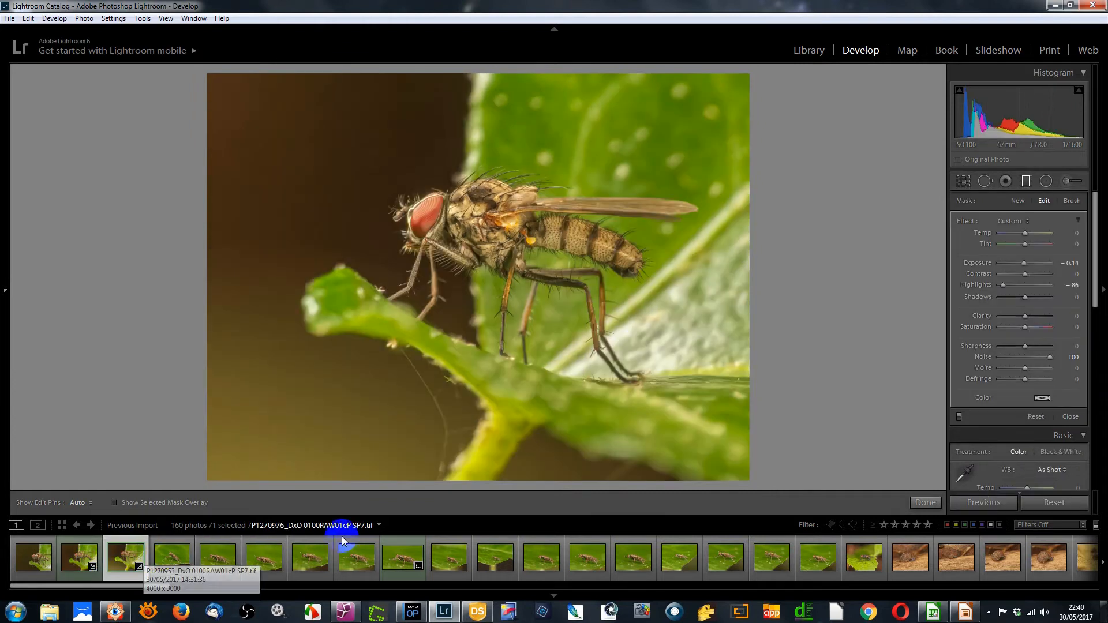
Synchronize only the graduated filter from P1270953 to P1270952, leaving all other settings out
click(1070, 417)
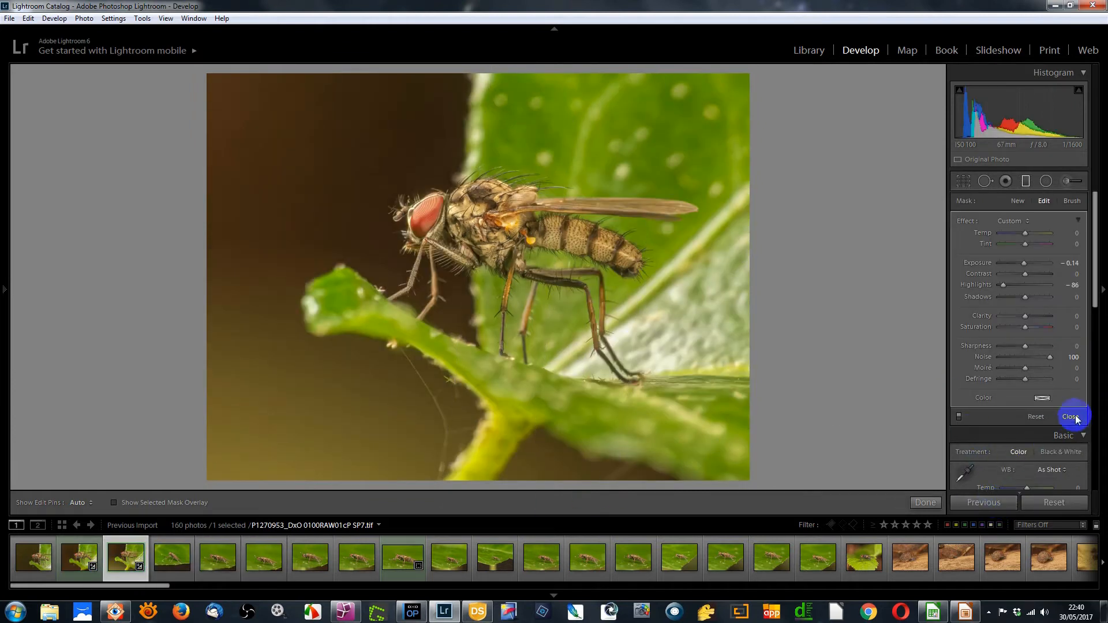
click(1005, 506)
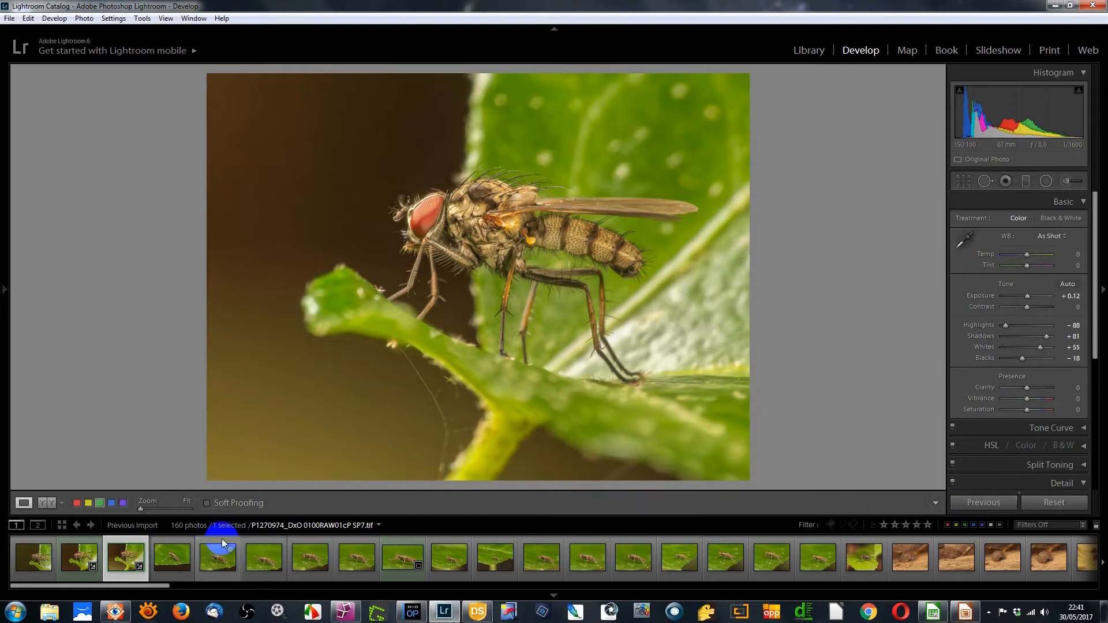
ctrl+click(88, 563)
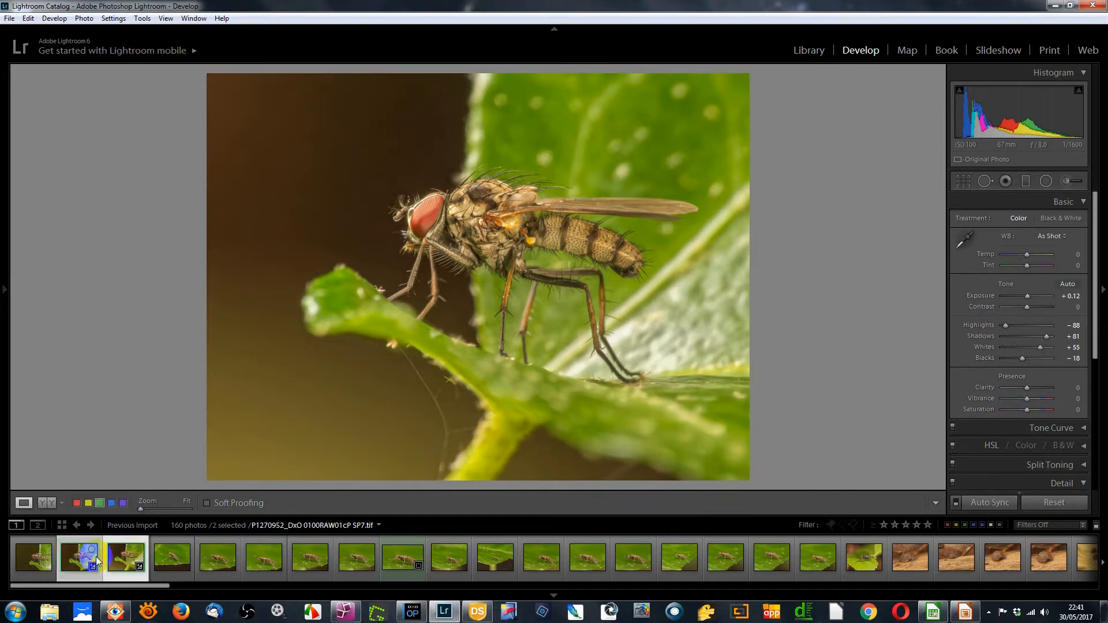
click(990, 503)
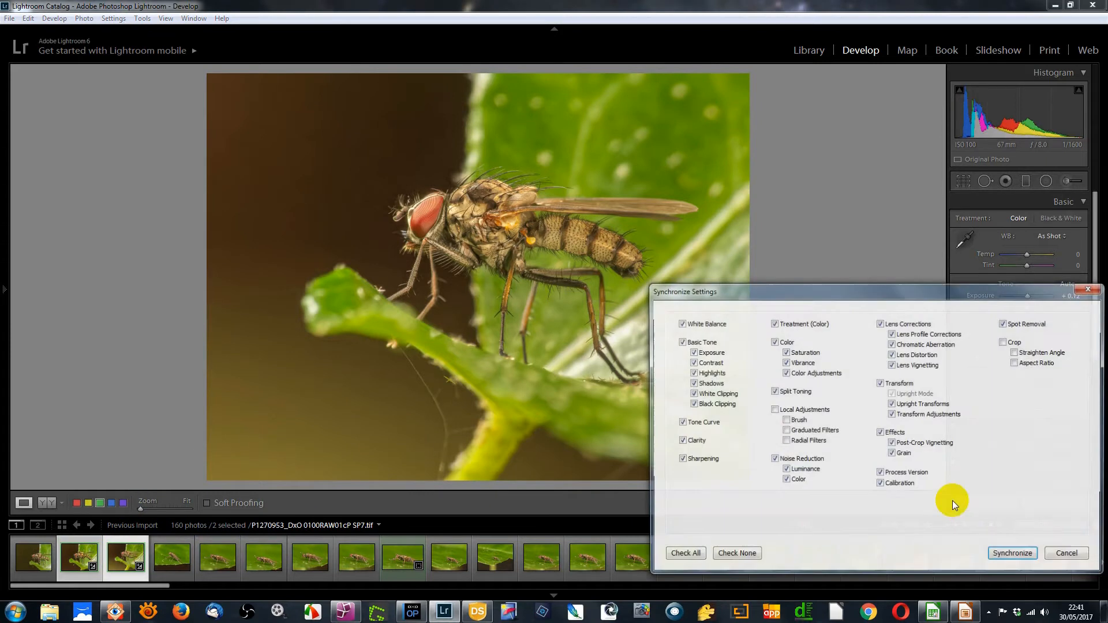
click(732, 554)
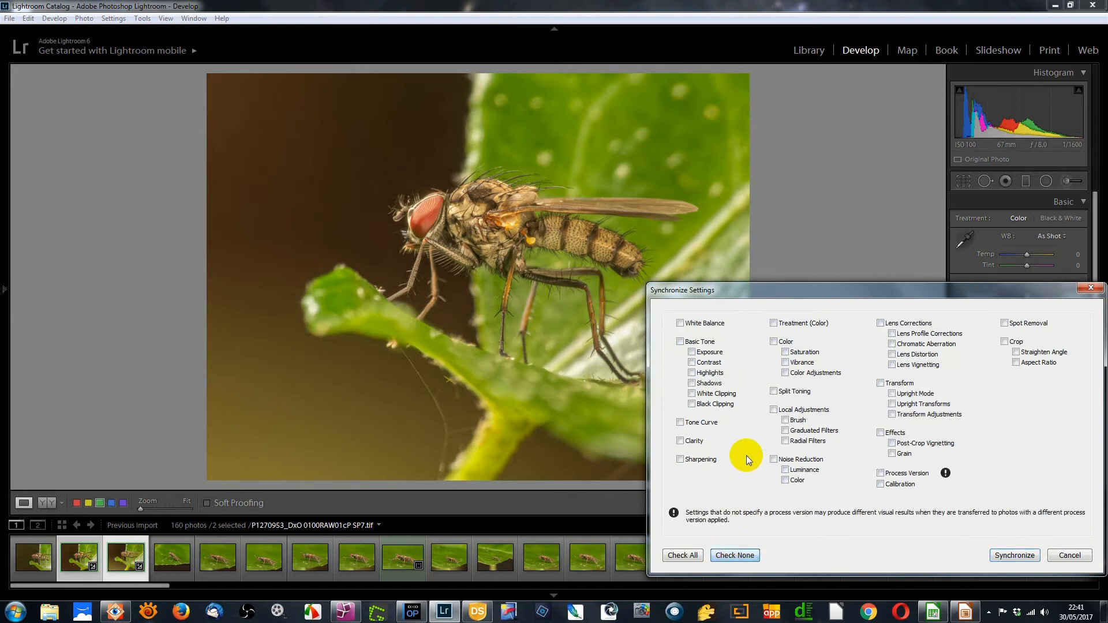
click(785, 431)
click(1005, 559)
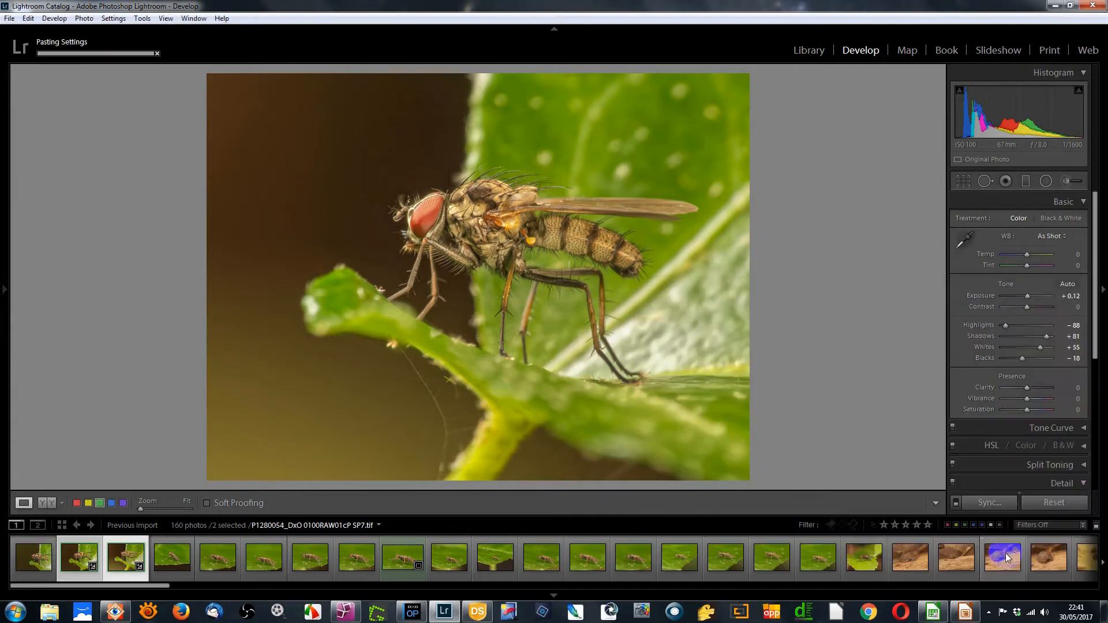
Weaken the graduated filter on P1270952 to Exposure -0.04 and Highlights -45
click(92, 564)
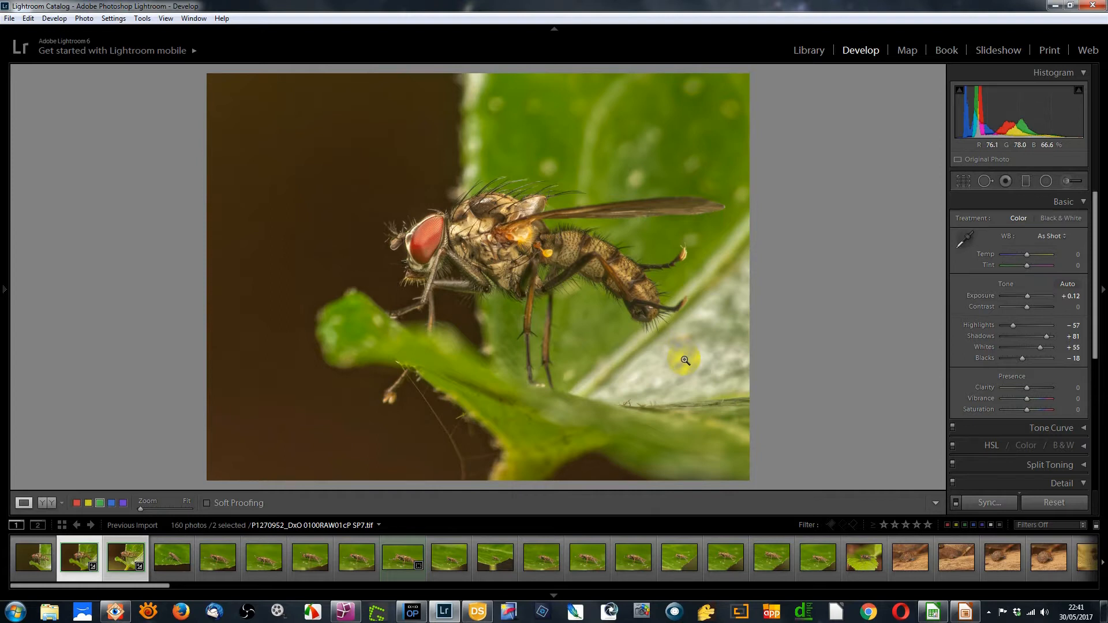
click(1025, 182)
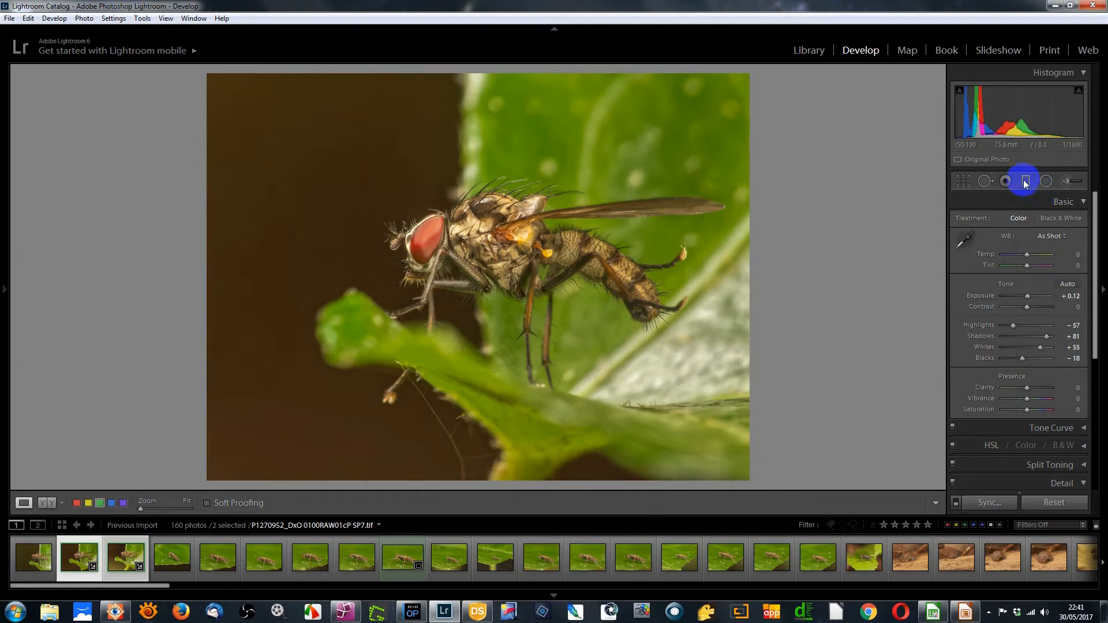
click(1025, 183)
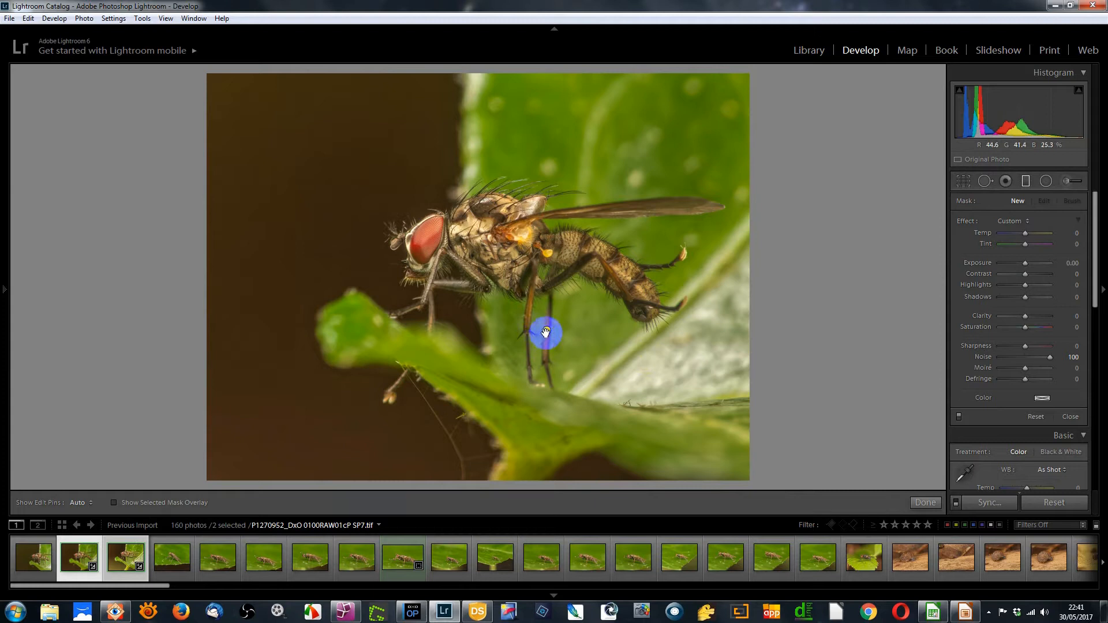
click(545, 332)
click(988, 263)
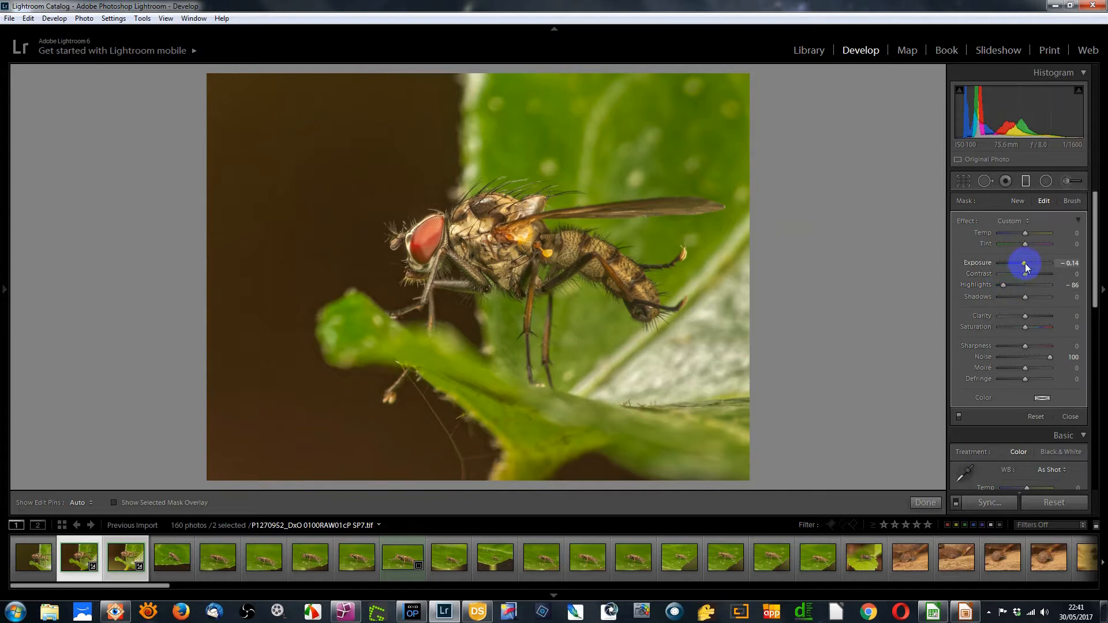
drag(1025, 263, 1026, 265)
drag(1001, 285, 1019, 290)
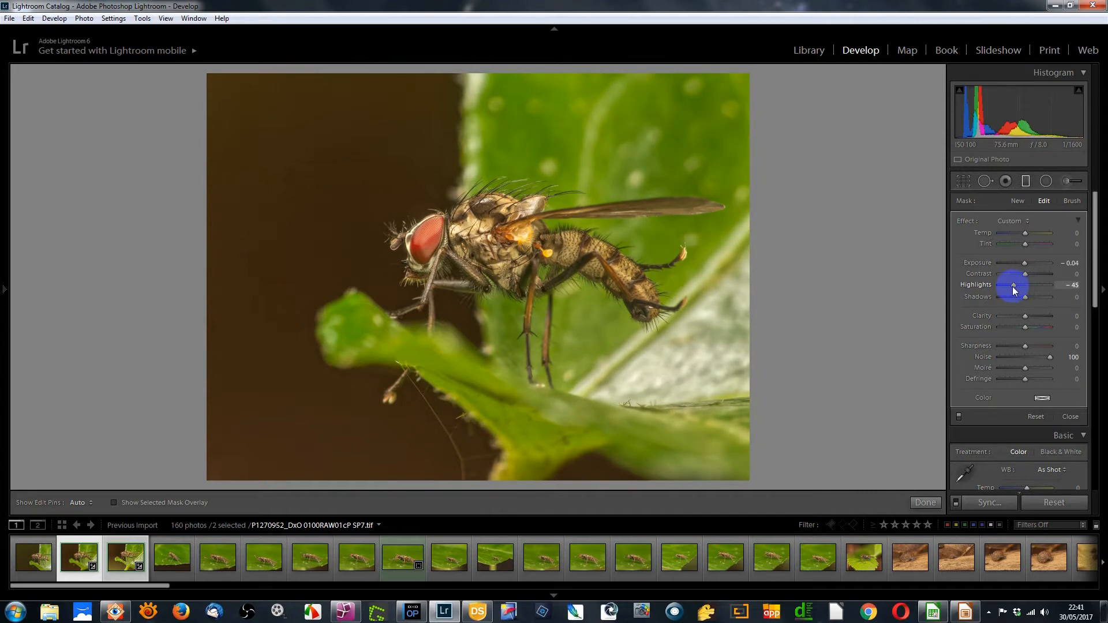
Switch between P1270953 and P1270952 to compare the brightness of their pale leaf areas
click(121, 563)
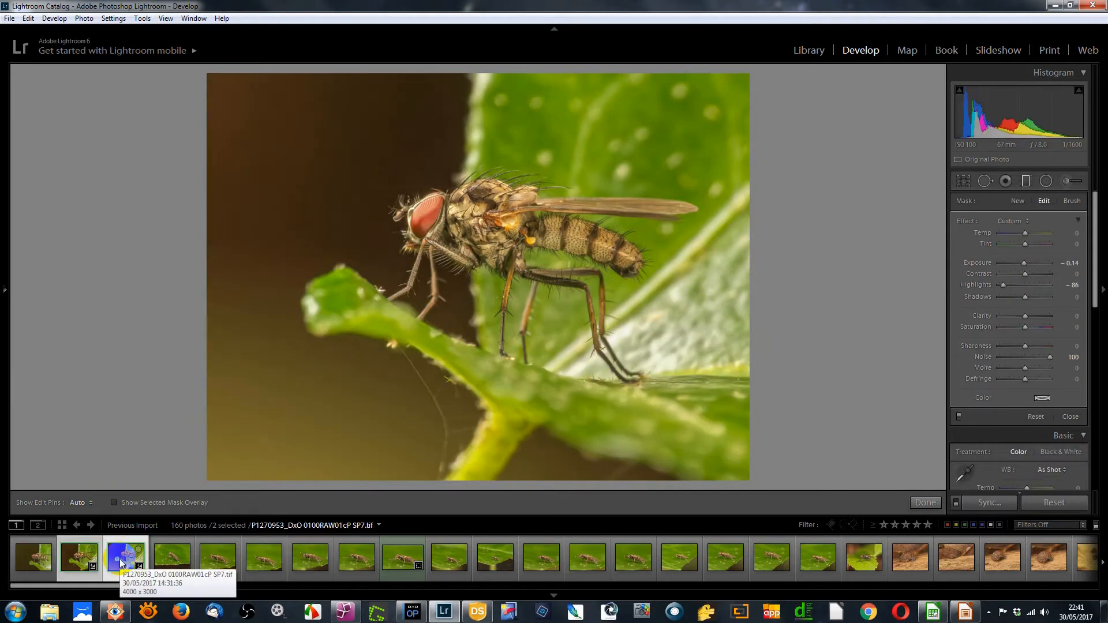
click(82, 555)
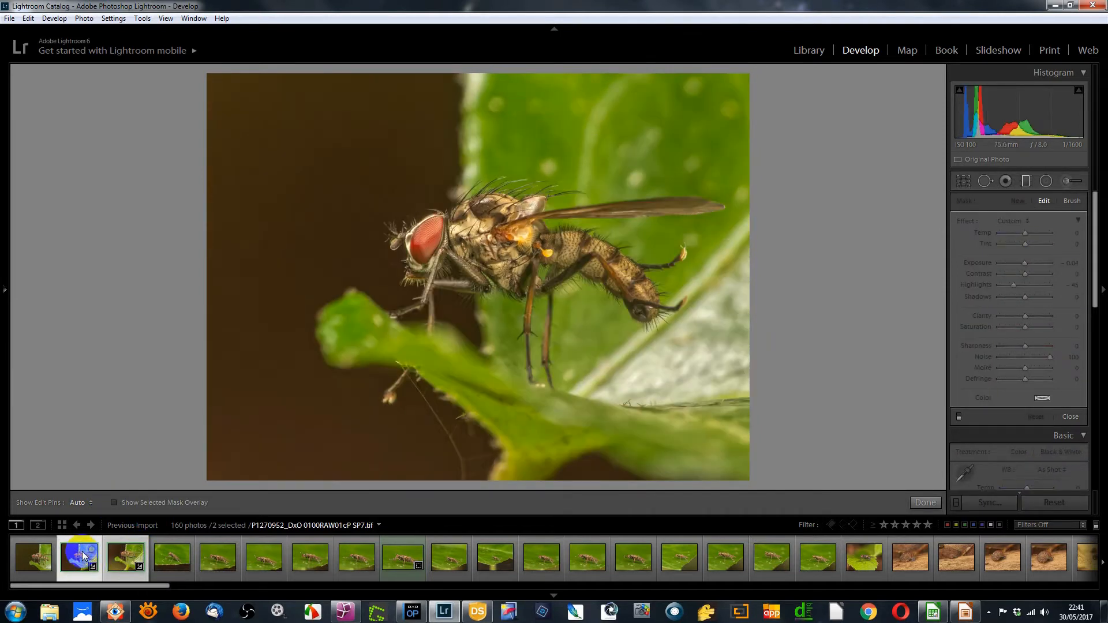
click(128, 557)
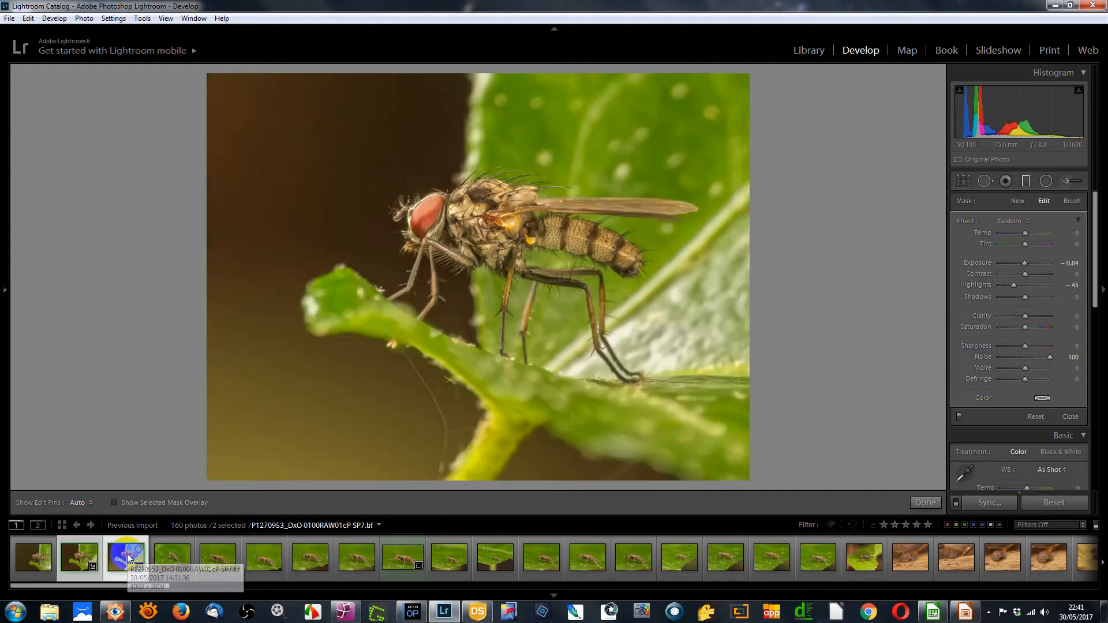
Crop P1270983 at its original aspect to a tighter frame around the fly, and label it green
click(404, 558)
click(397, 560)
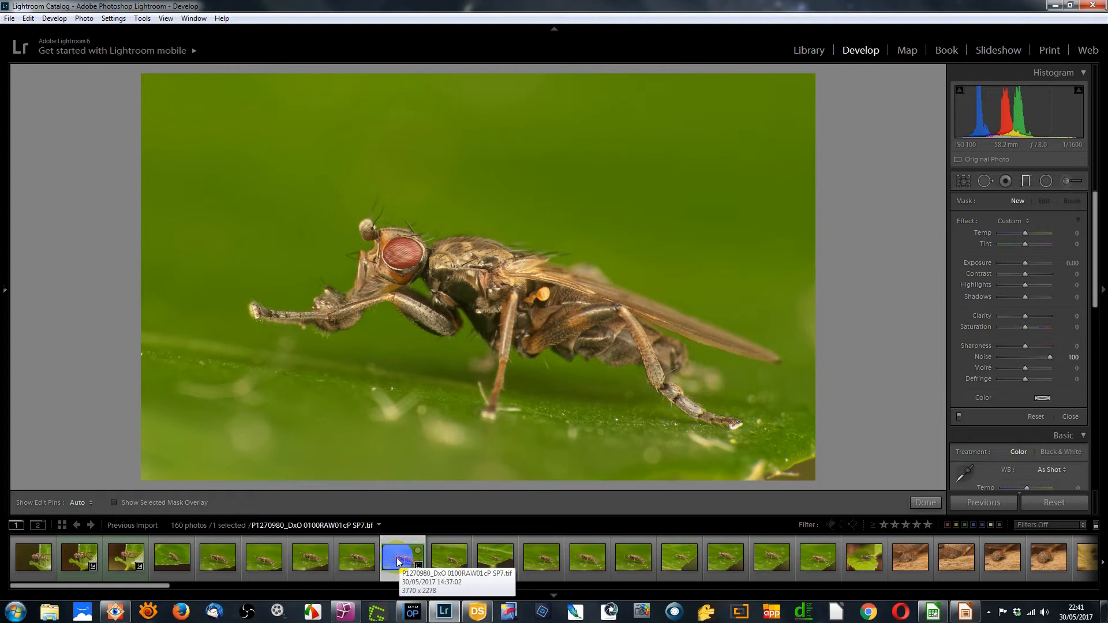
key(Right)
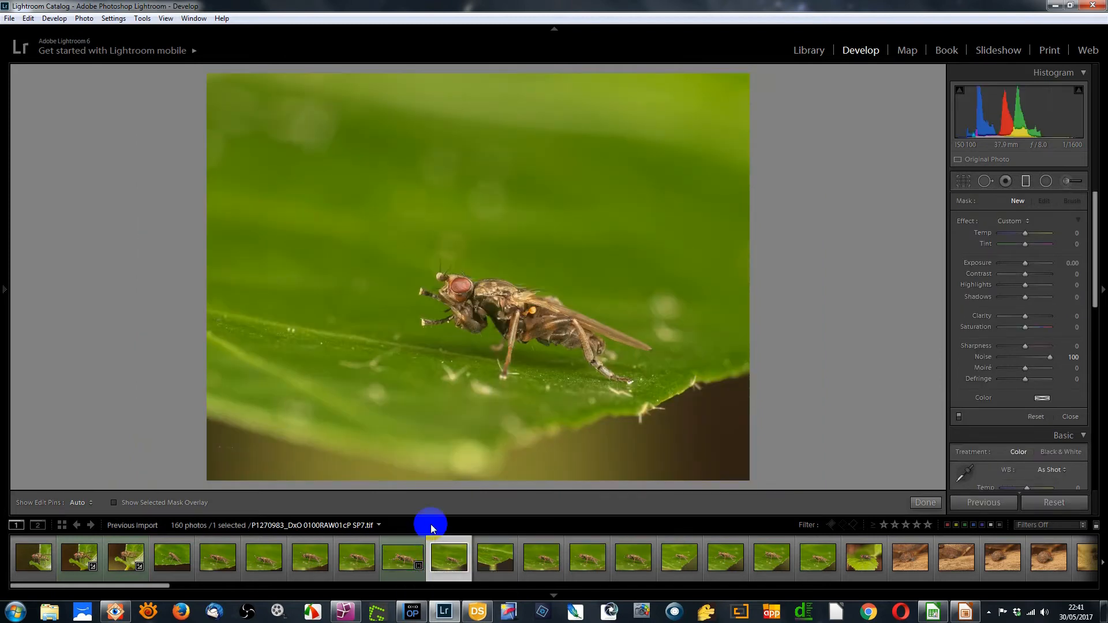
click(963, 180)
drag(205, 73, 202, 116)
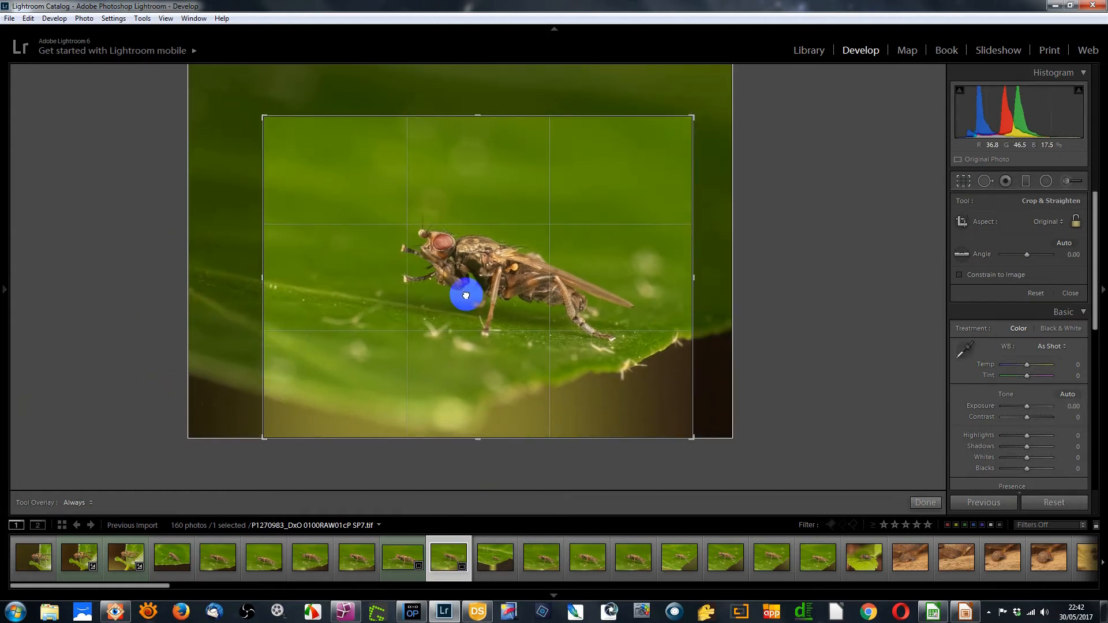
drag(690, 117, 674, 131)
drag(627, 210, 627, 212)
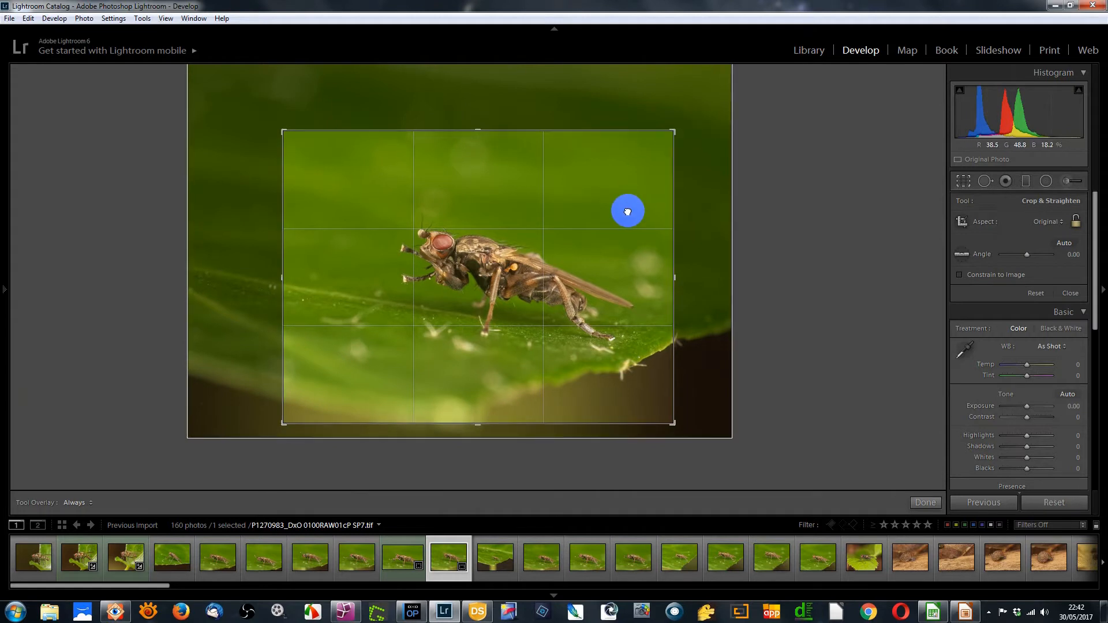
click(963, 180)
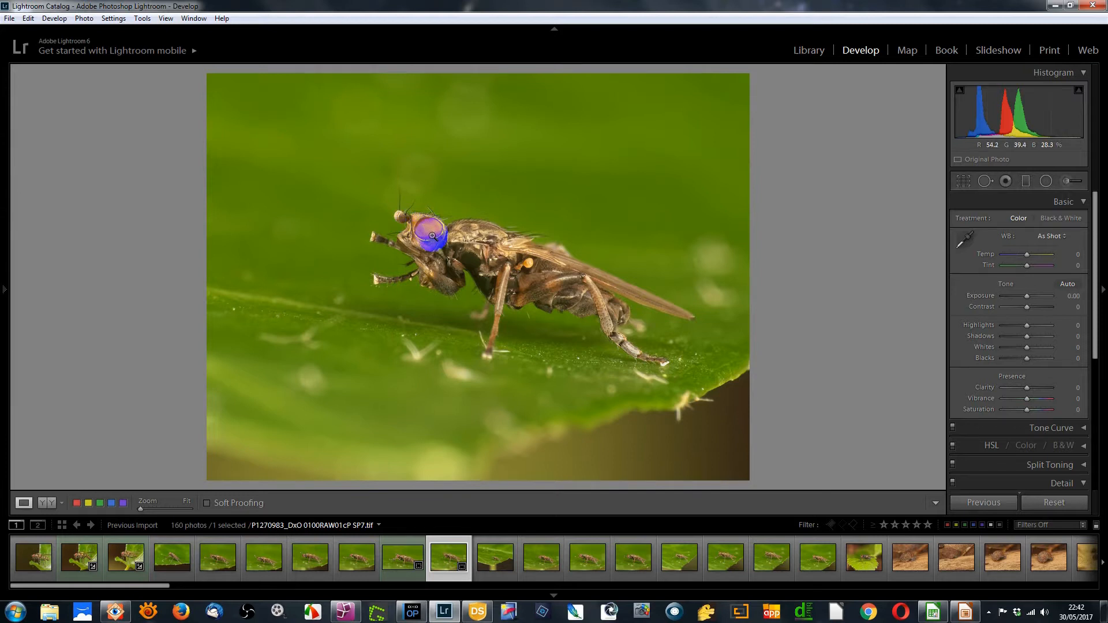
key(8)
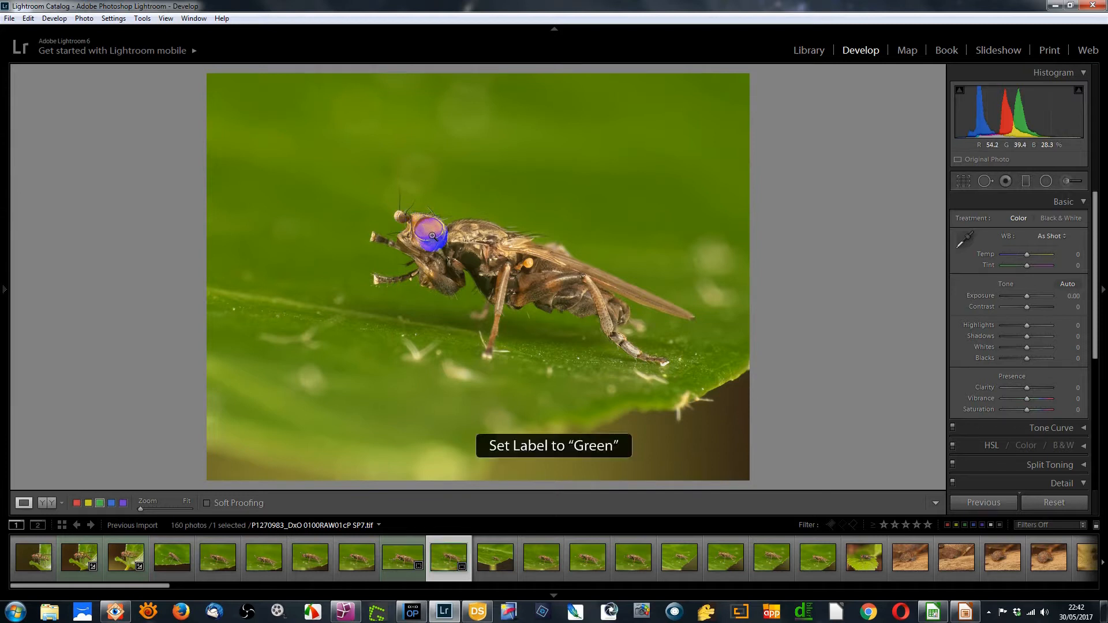
Crop P1270987 at its original aspect to a tighter frame around the fly on the leaf edge
click(500, 564)
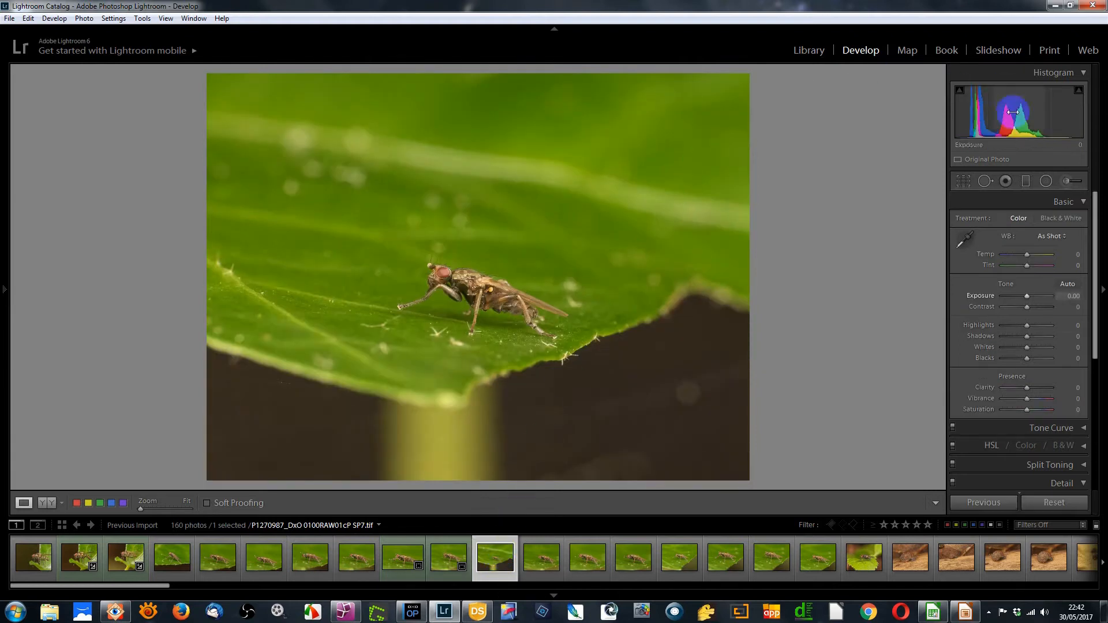
click(963, 180)
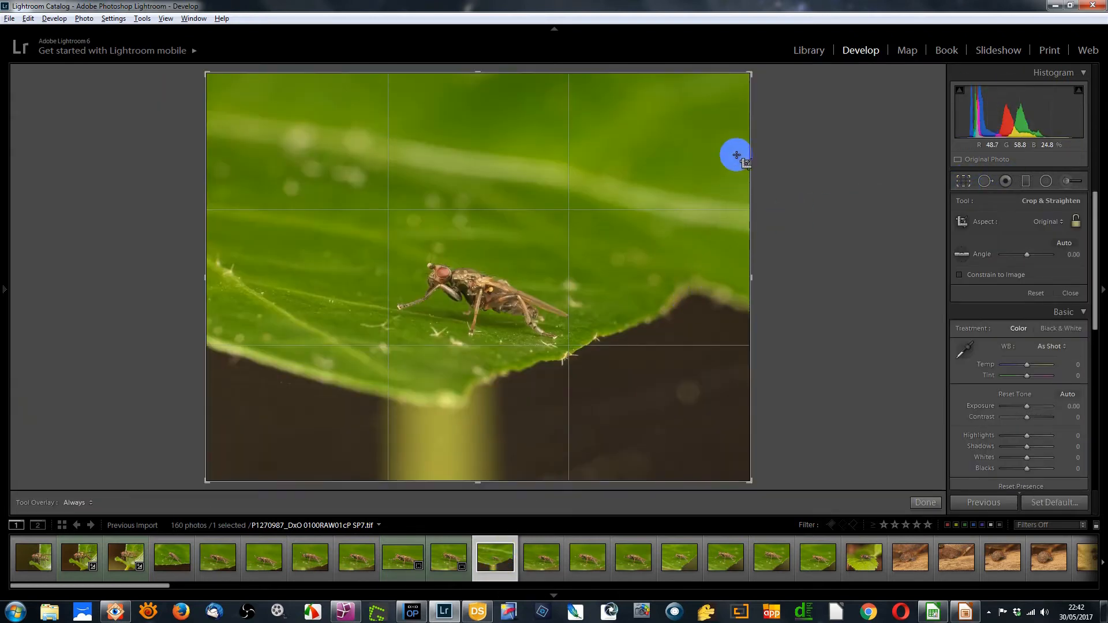
drag(748, 75, 663, 138)
drag(593, 268, 554, 314)
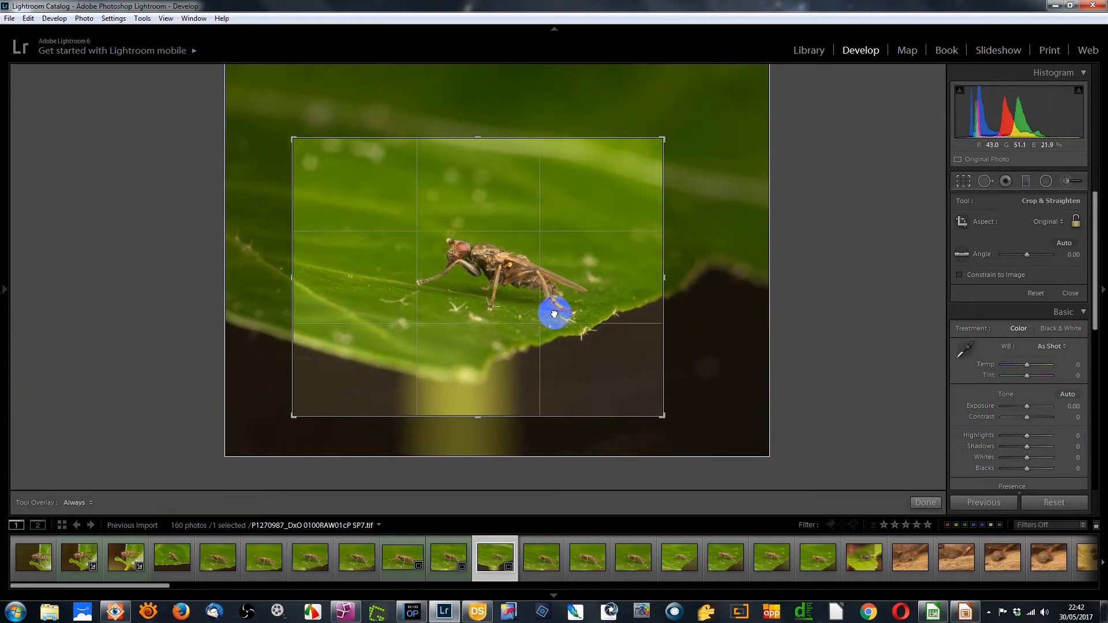
click(962, 180)
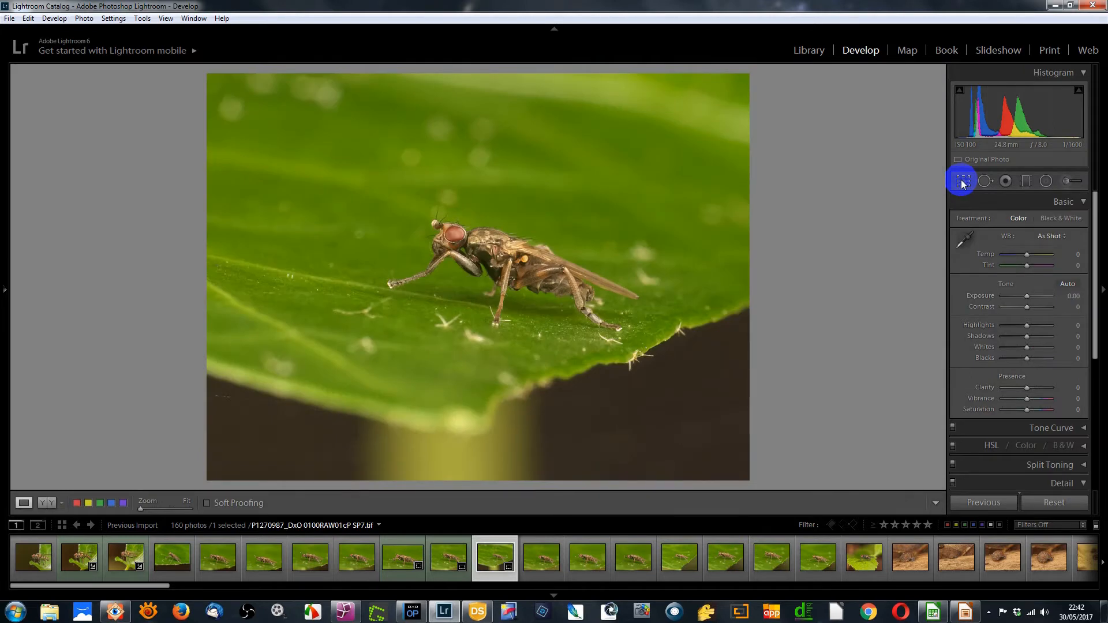
Loosen the crop of P1270987 to include more leaf, reposition the fly slightly in the frame, and label the photo green
click(963, 182)
drag(662, 141, 700, 116)
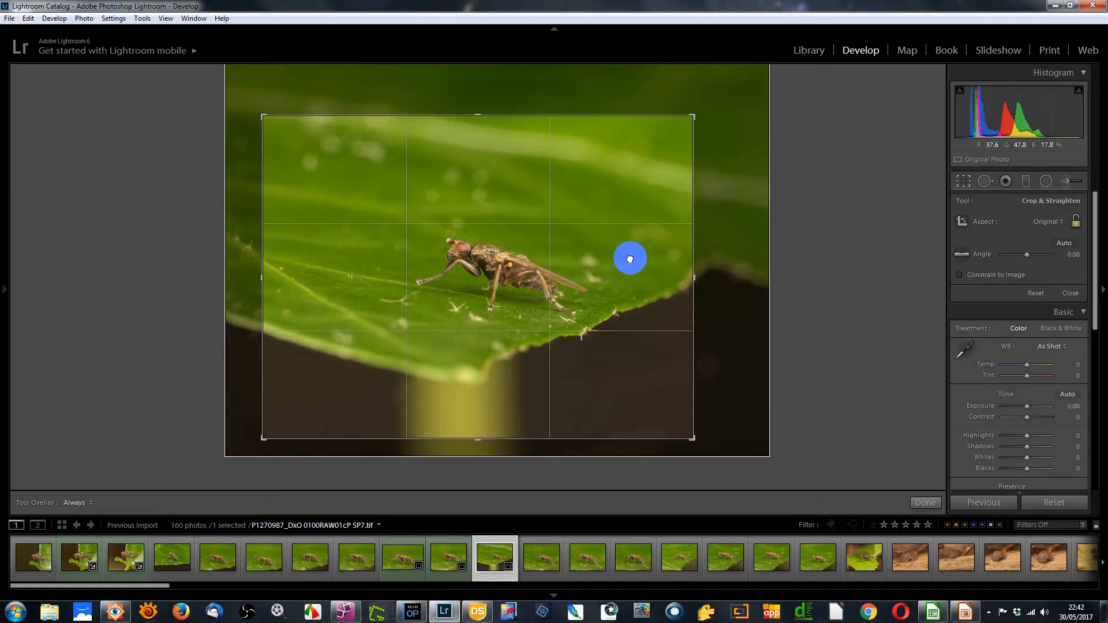
drag(629, 259, 635, 255)
click(962, 182)
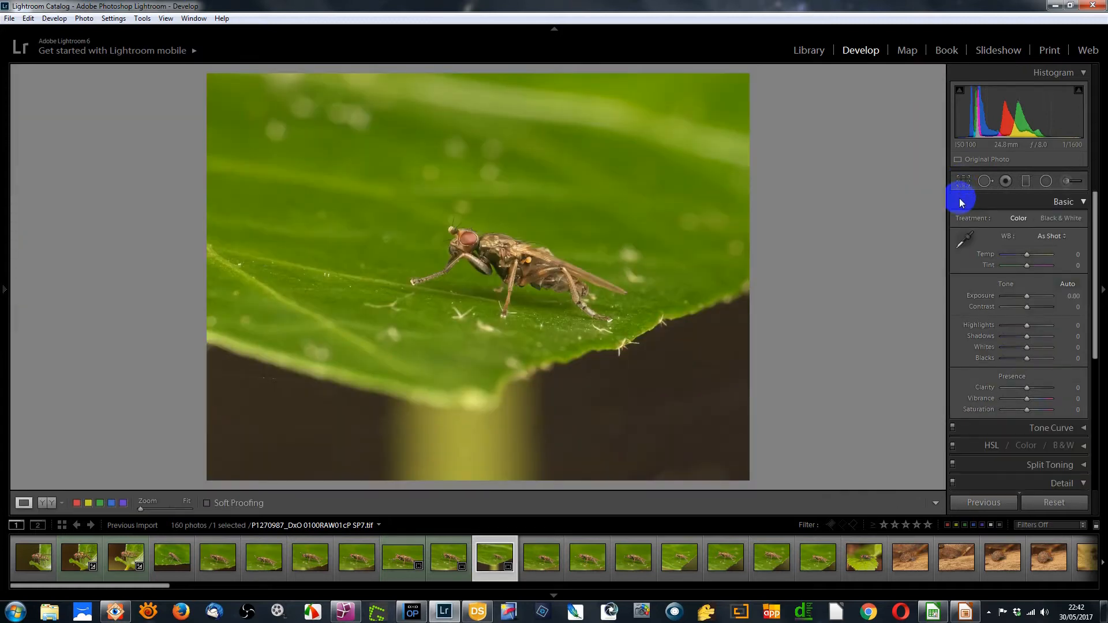
click(962, 181)
drag(660, 264, 659, 274)
click(960, 181)
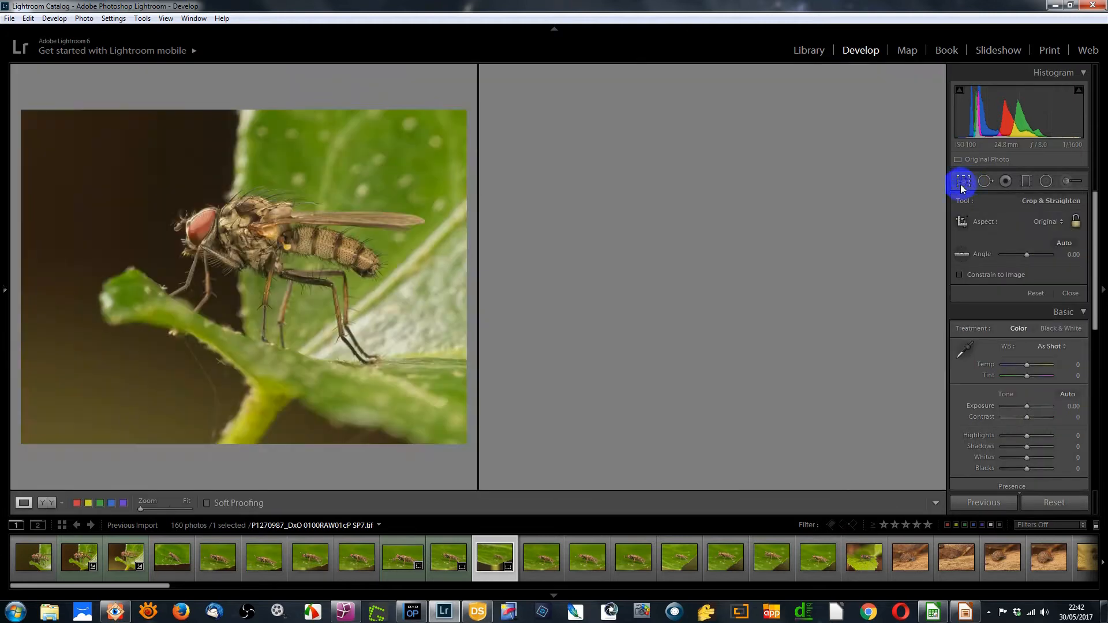
key(8)
Review the next fly photos, P1270990, P1270991, P1270992 and P1280007, as candidates for selection
click(546, 557)
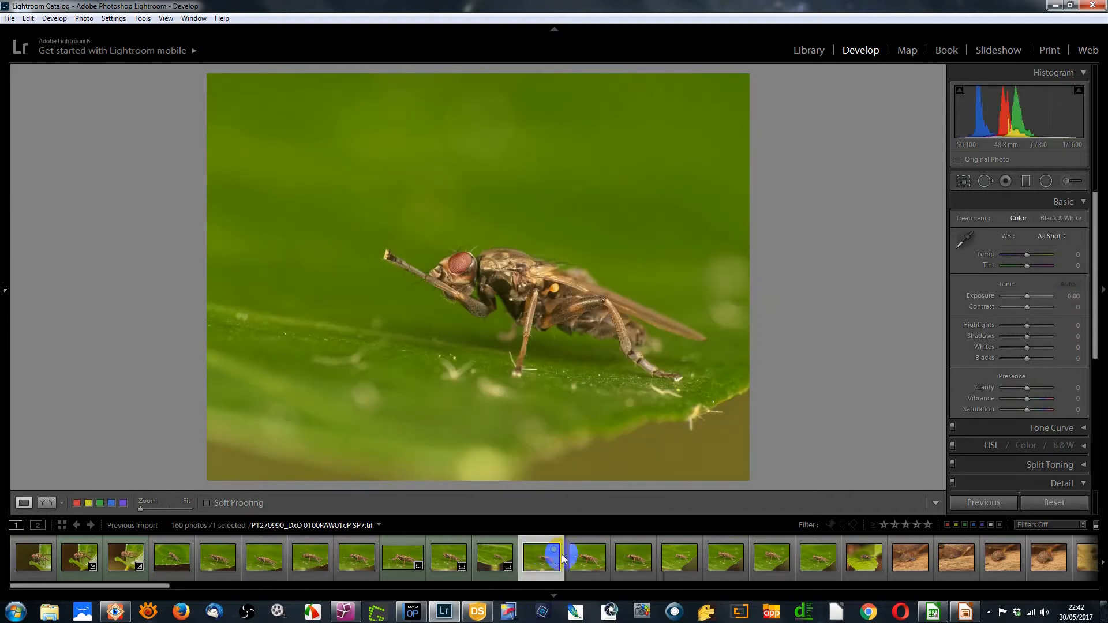
click(592, 562)
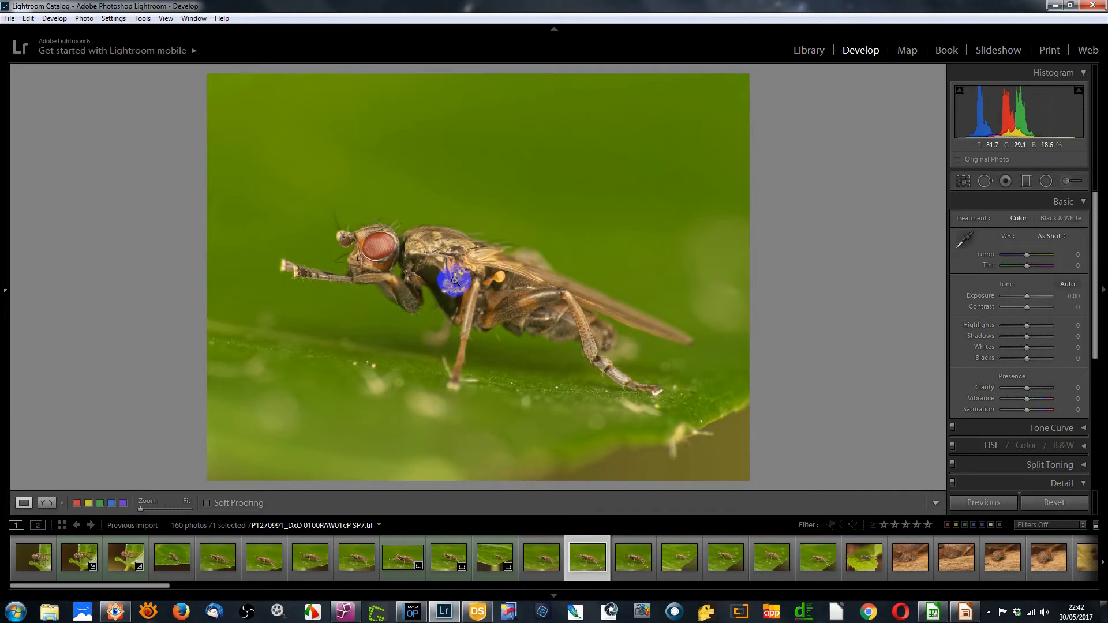
click(631, 561)
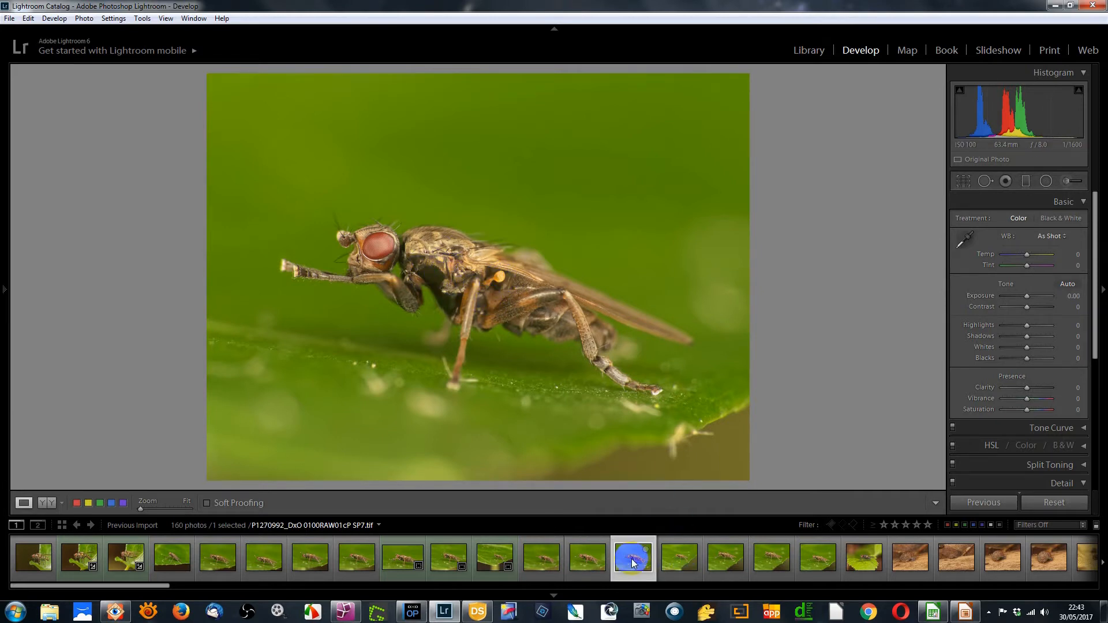
click(676, 558)
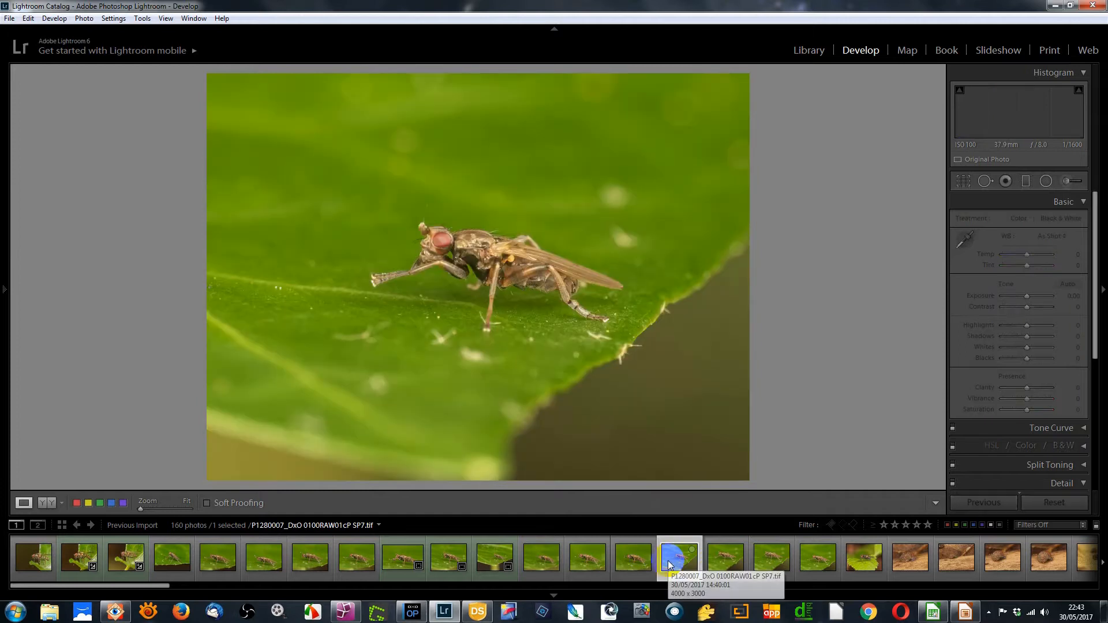
Set Highlights to -43 on P1280007 and crop it at its original aspect to a tighter frame around the fly
click(731, 562)
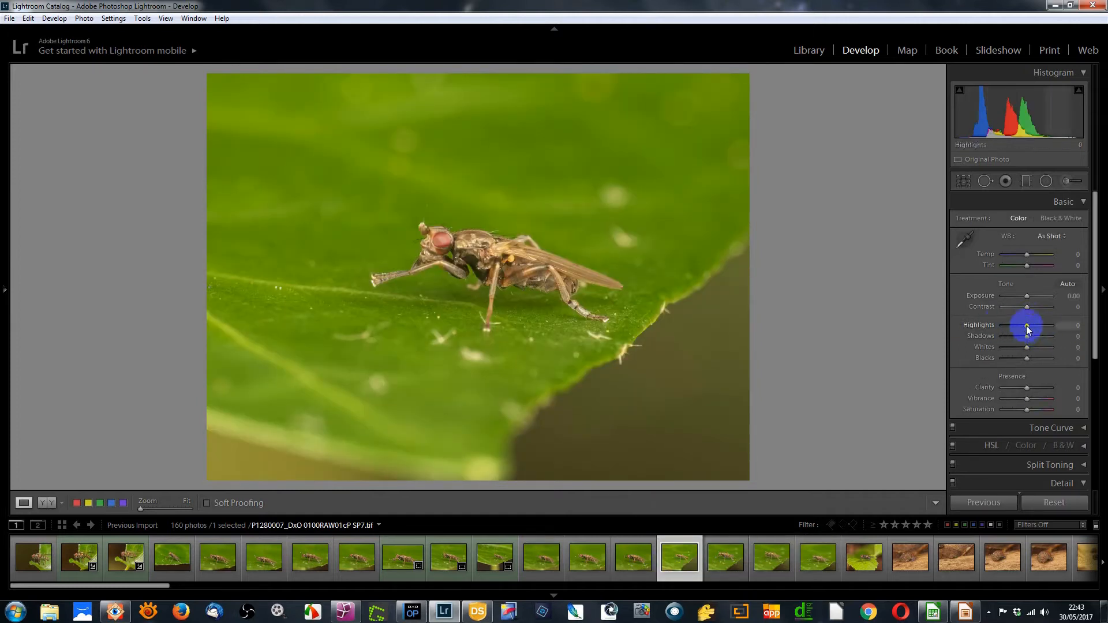
mouse_move(1027, 328)
mouse_down()
mouse_move(1007, 338)
mouse_move(1018, 335)
mouse_up()
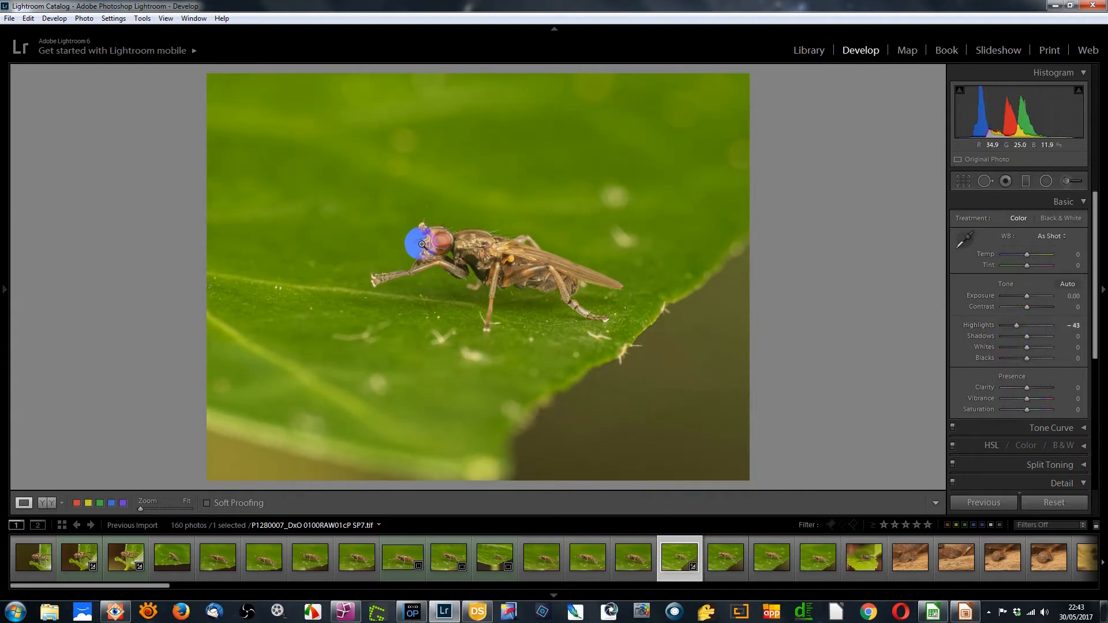
click(962, 182)
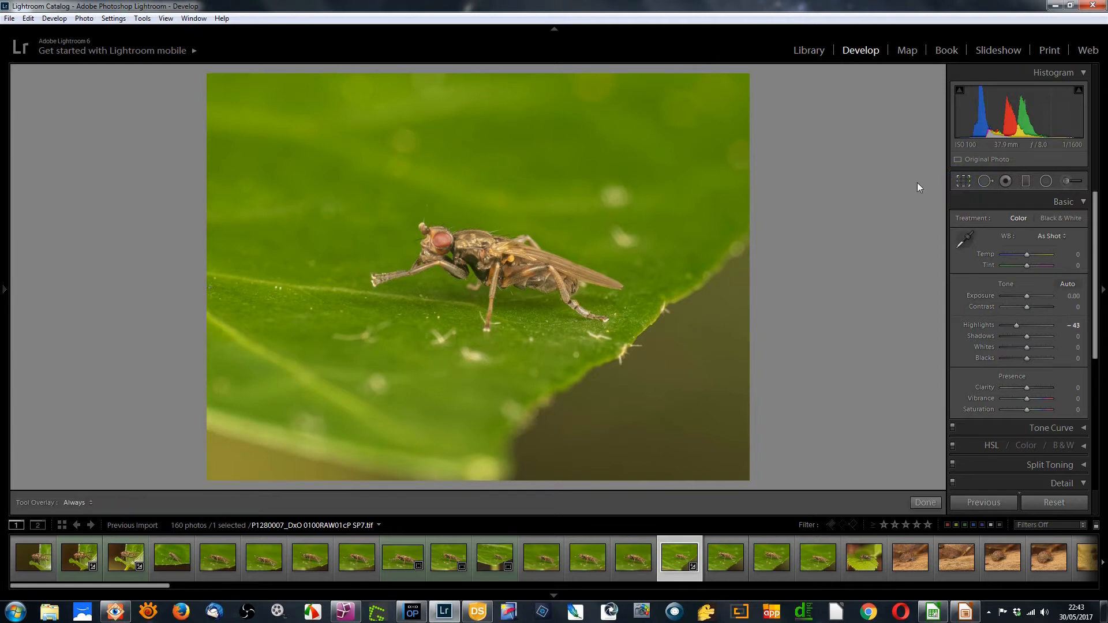
drag(747, 74, 671, 132)
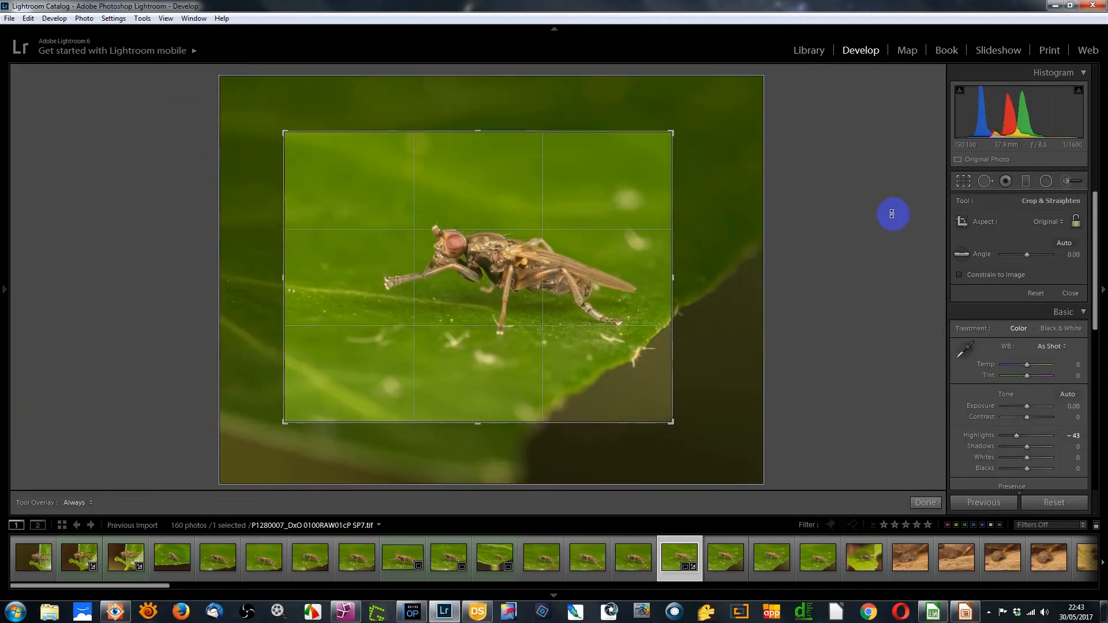
click(962, 181)
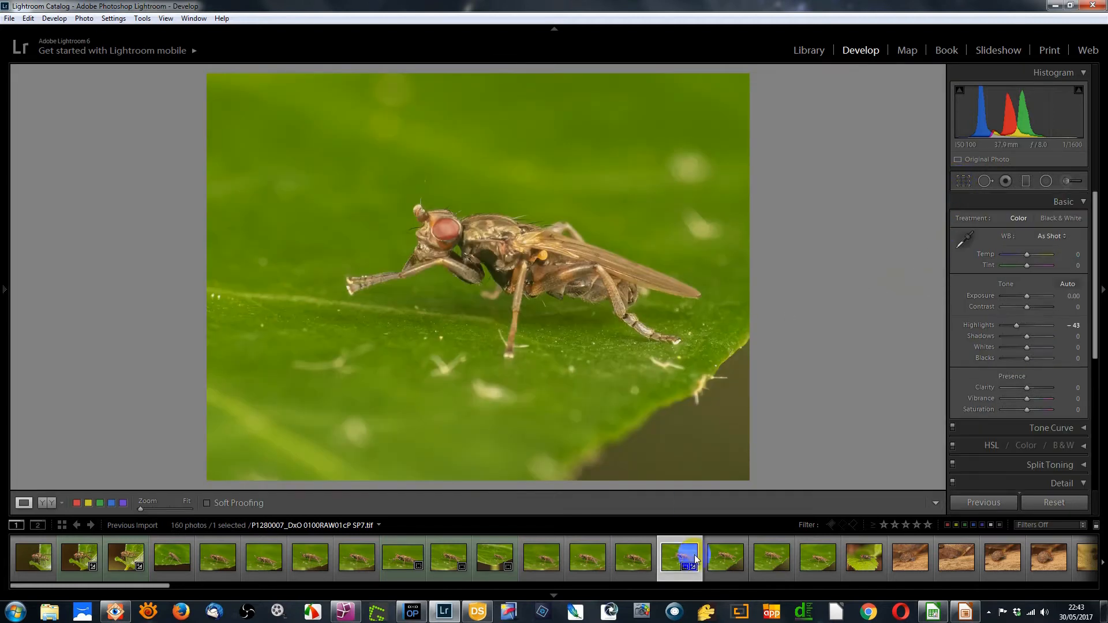
Review the next fly photos, P1280009, P1280010 and P1280012, as candidates for selection
click(721, 560)
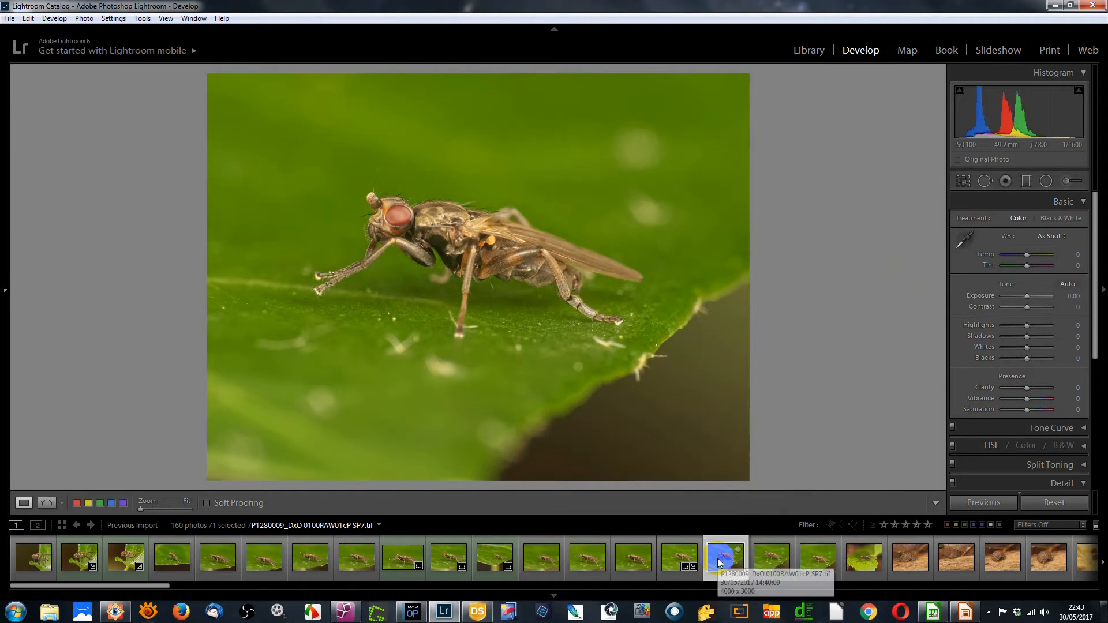
click(771, 557)
click(819, 556)
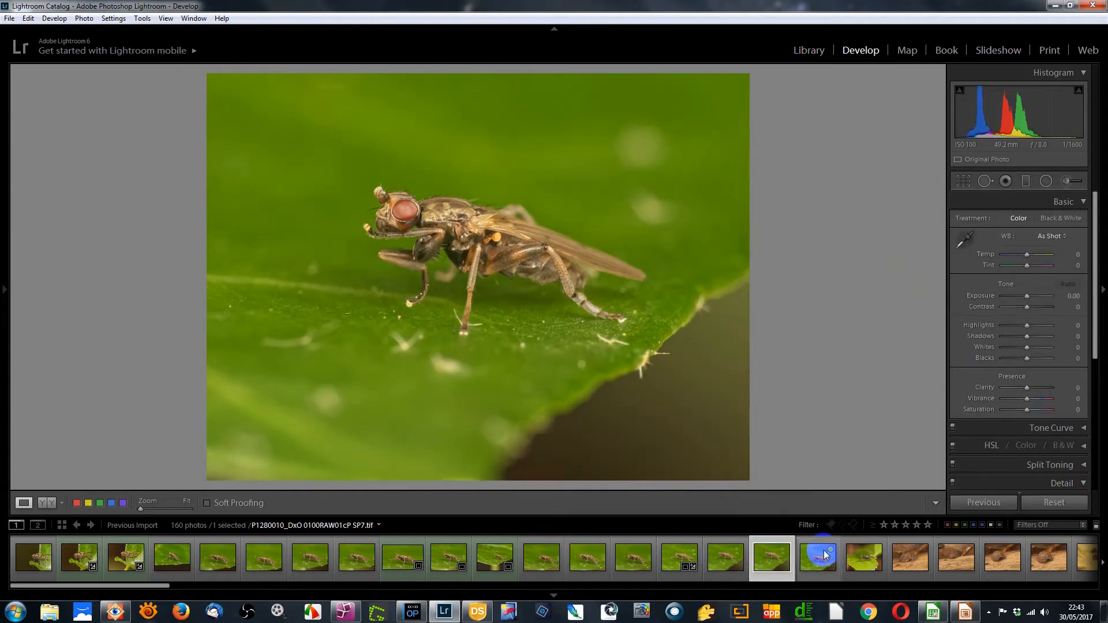
click(823, 551)
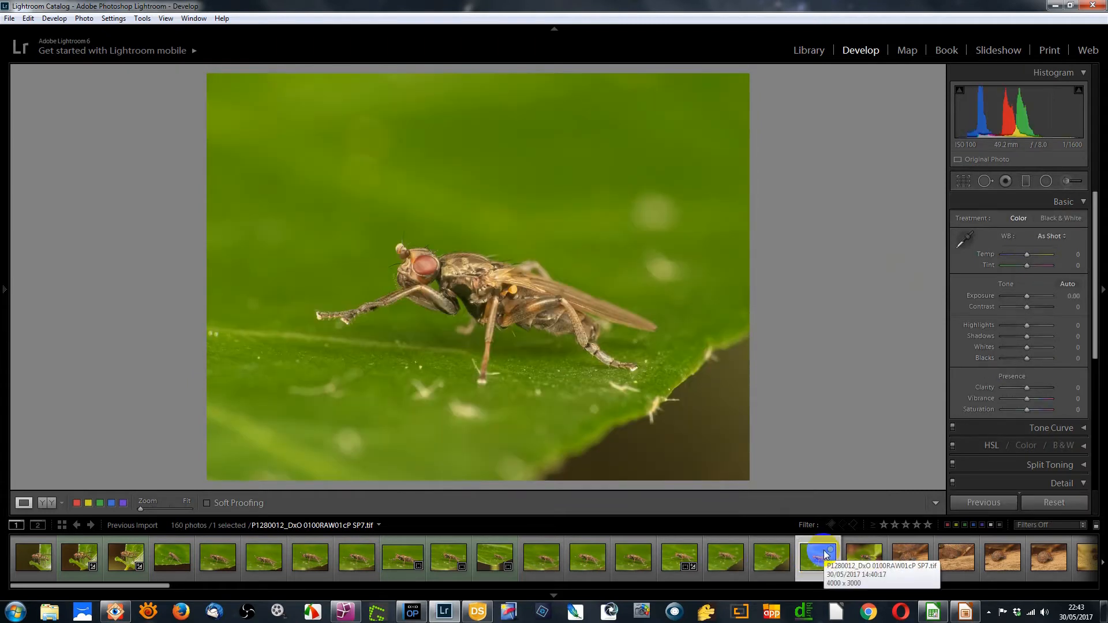
Crop the red-eyed fly photo P1280014 at its original aspect, trimming slightly around the leaf
click(868, 556)
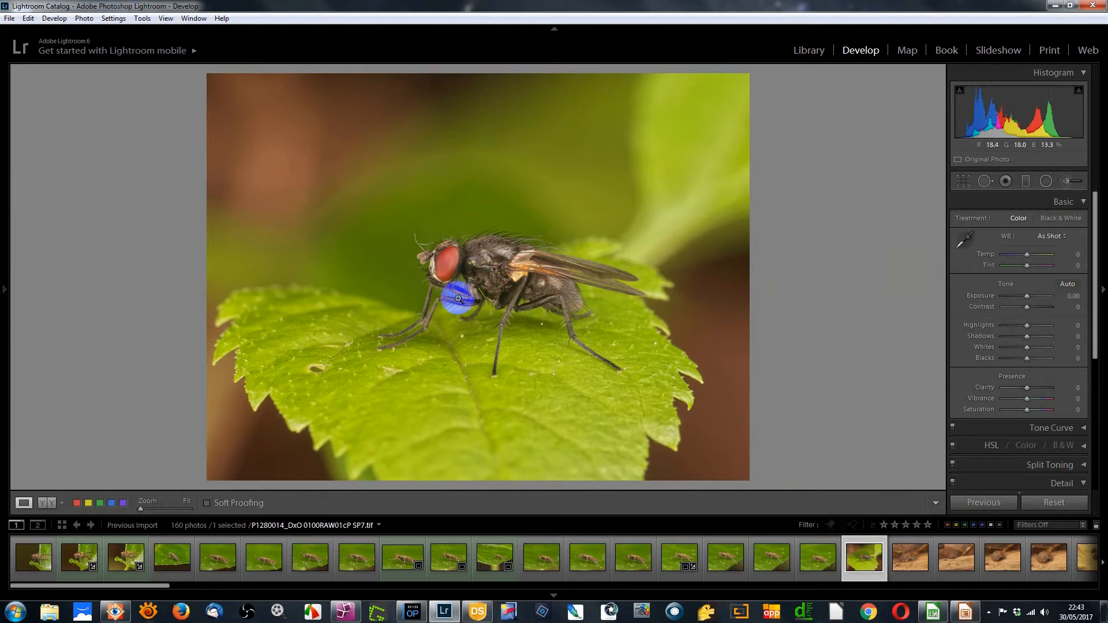
click(461, 279)
click(497, 284)
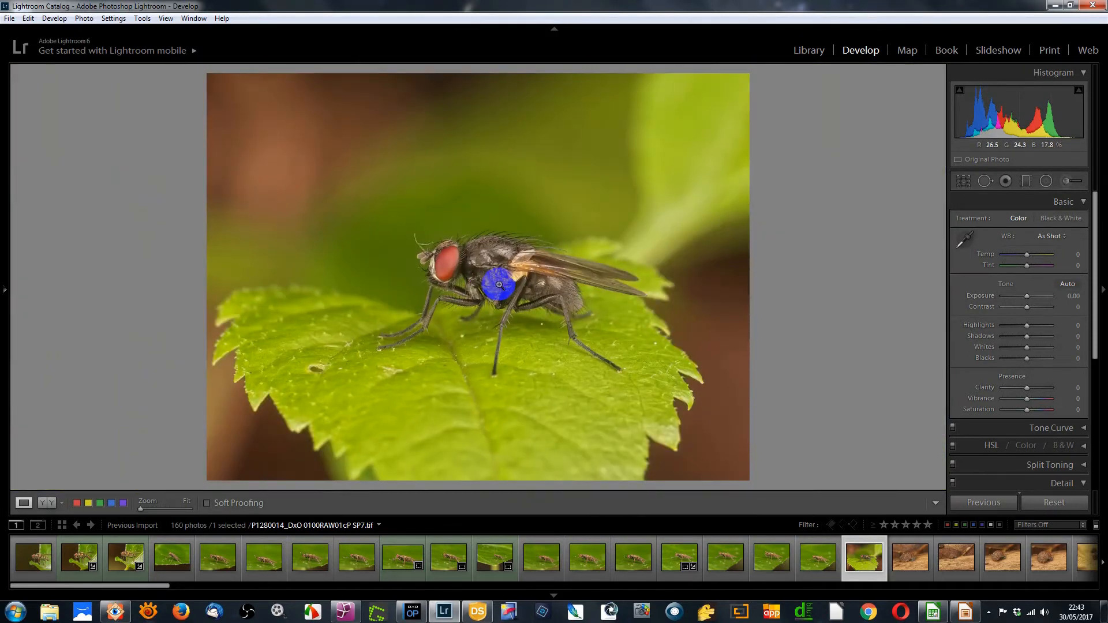
click(963, 180)
drag(749, 278, 732, 284)
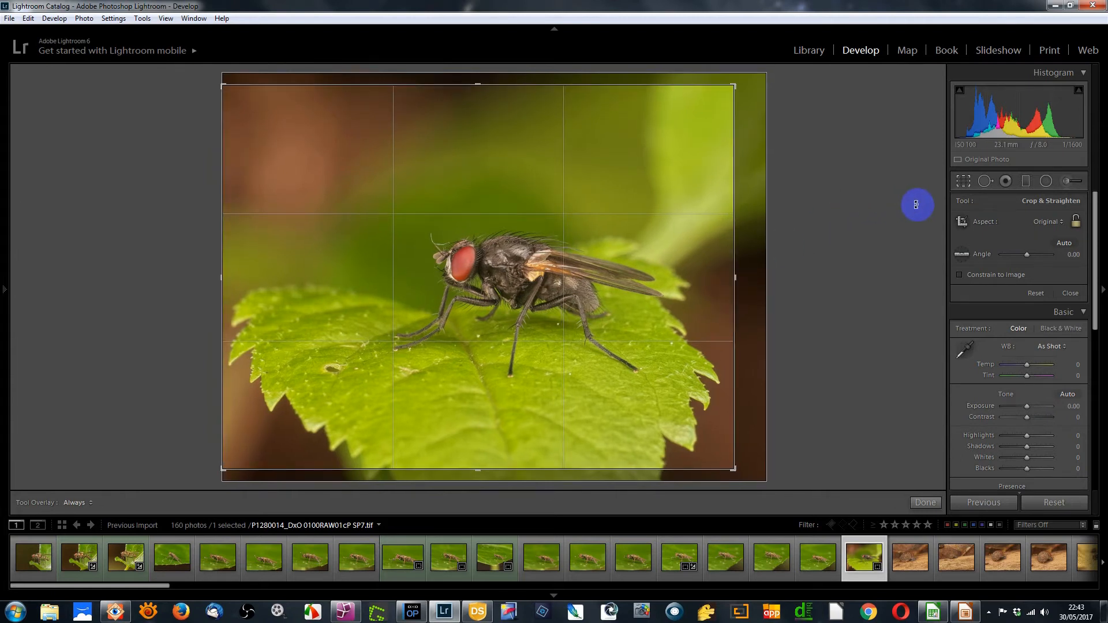
click(963, 182)
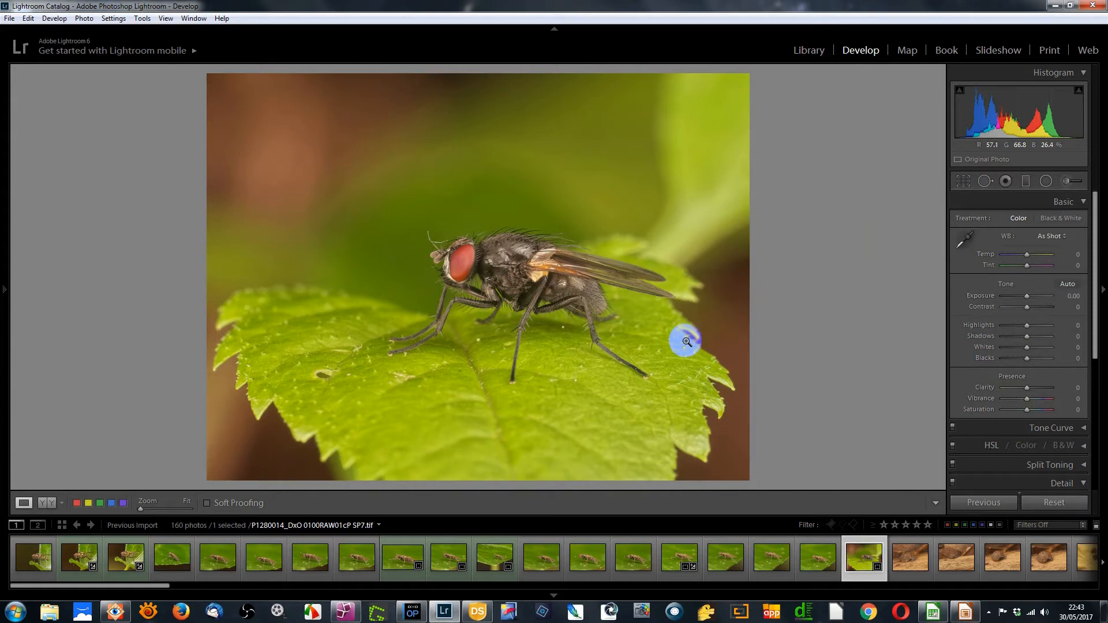
Set Exposure to -0.10 and automatically set Whites to +36 on P1280014
shift+double_click(1026, 348)
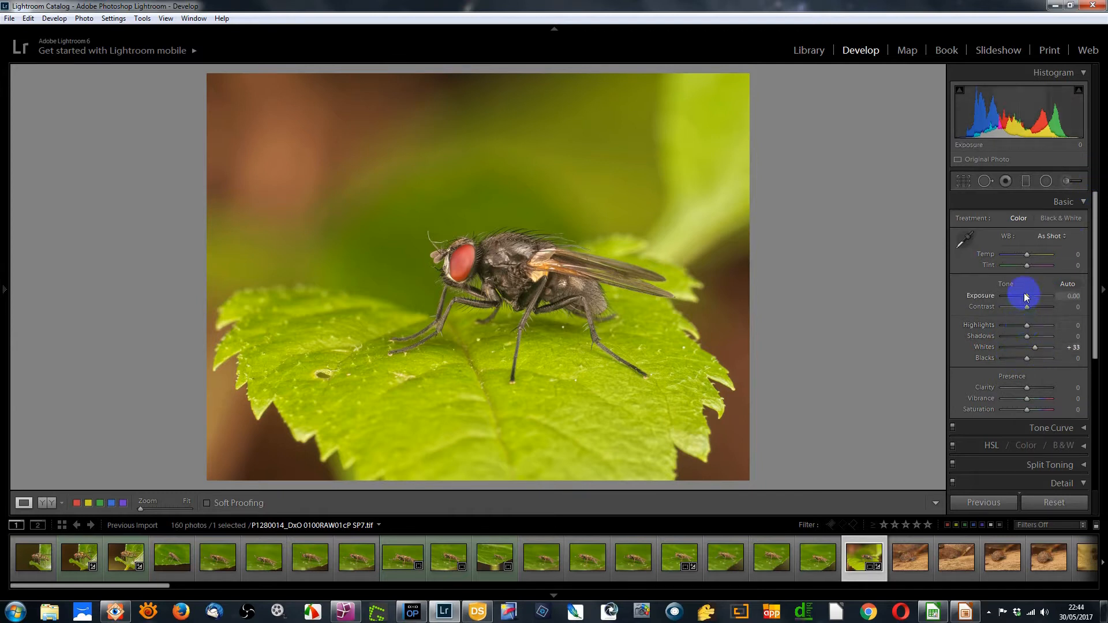
double_click(1035, 348)
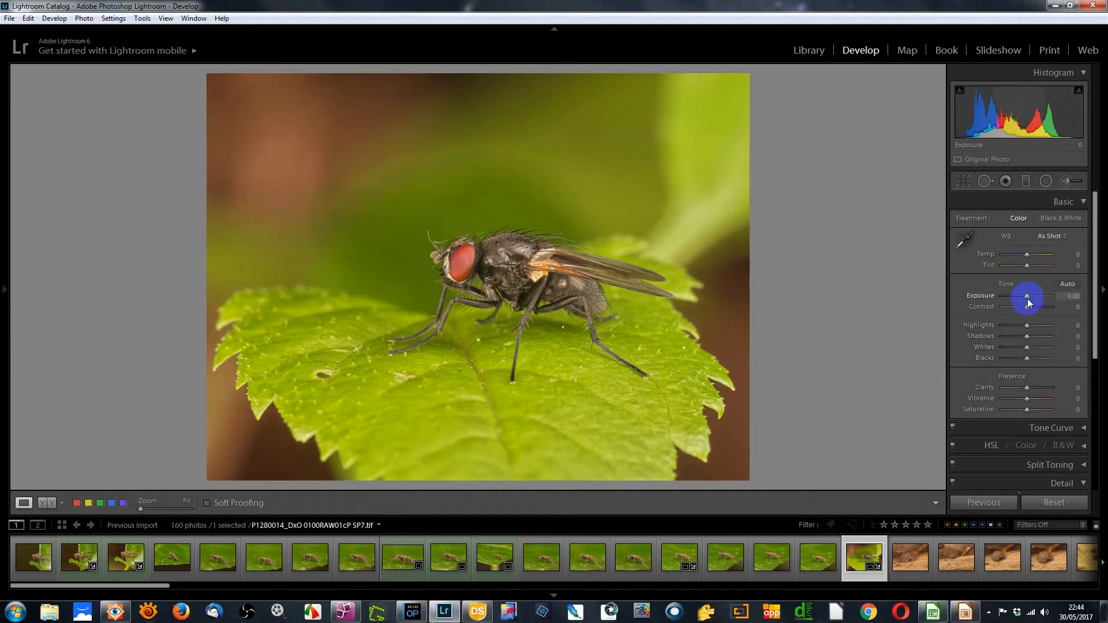
key(Down)
key(Down)
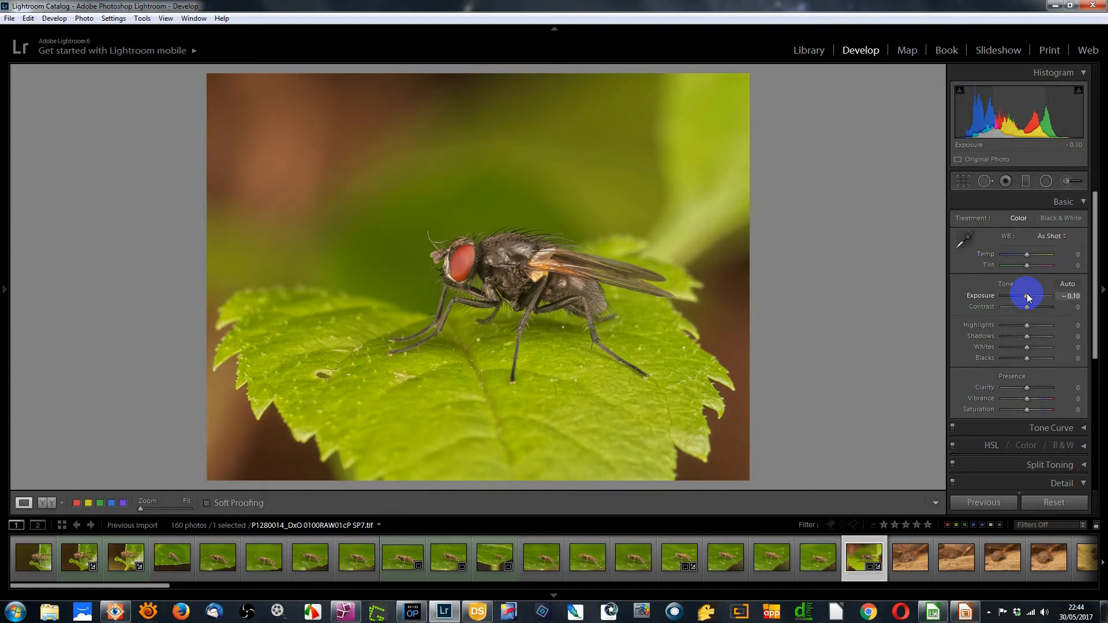
key(Up)
shift+double_click(1026, 349)
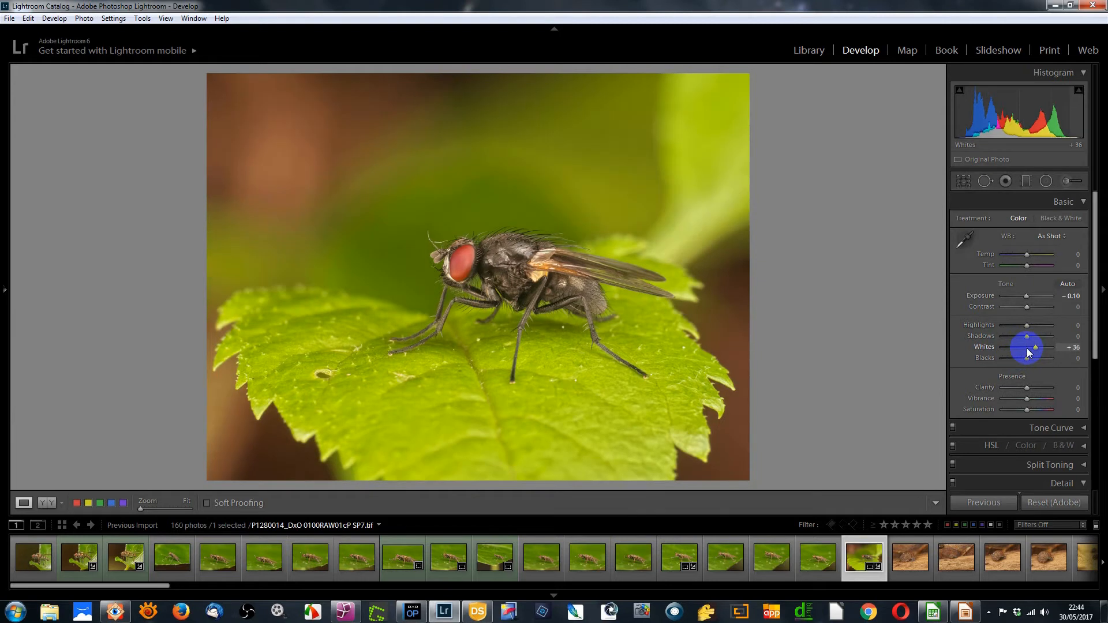
Set Shadows to +64 and Blacks to -36 on P1280014, and label the photo green
drag(1026, 335, 1045, 338)
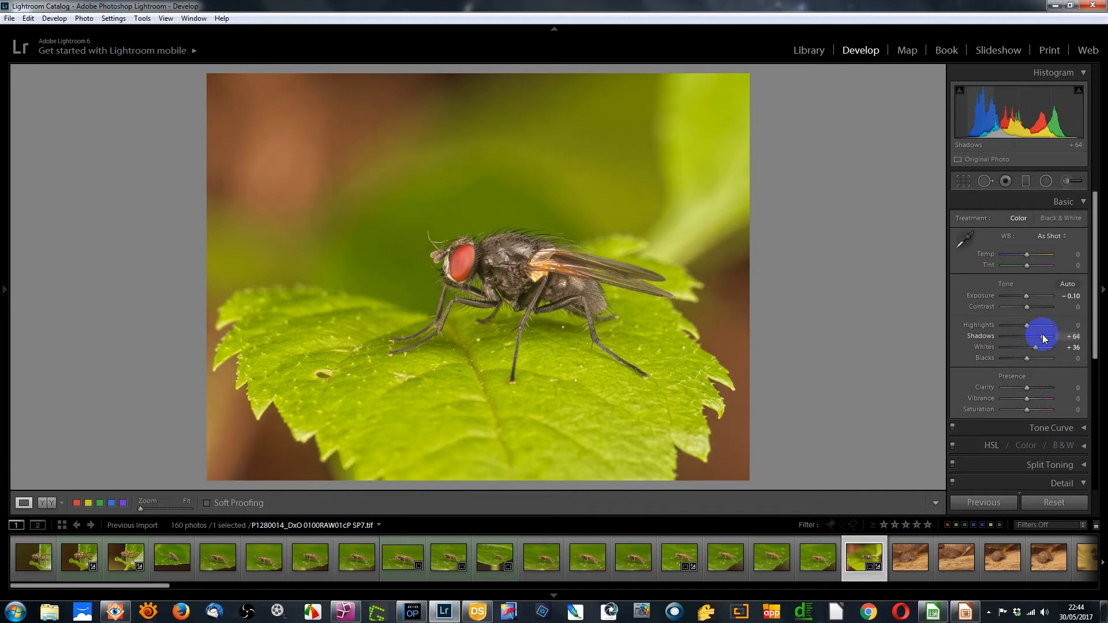
click(1025, 359)
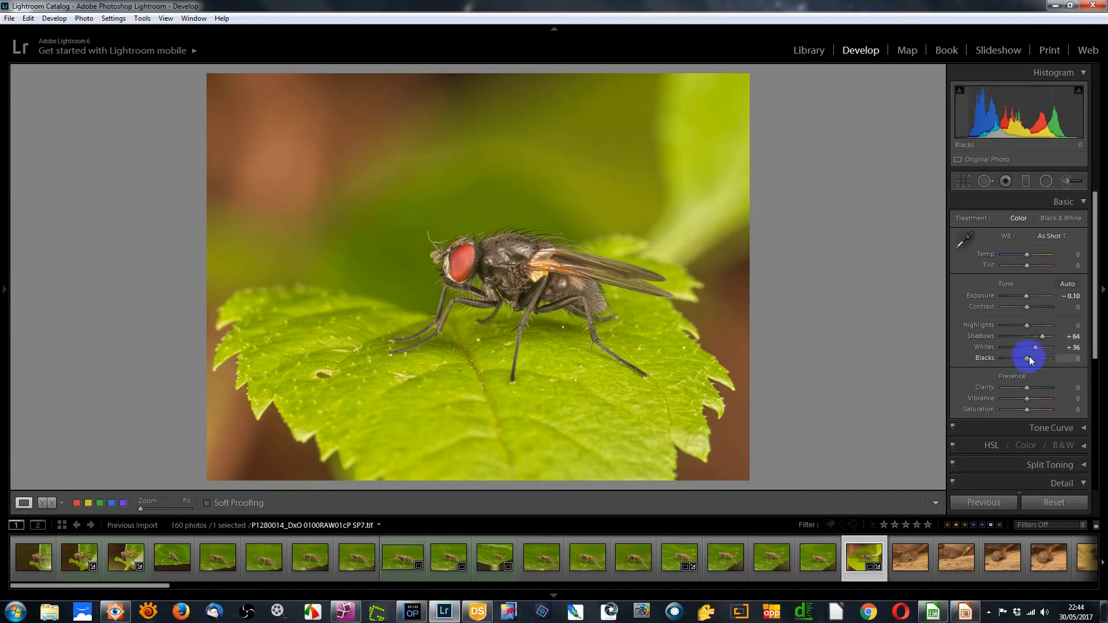
drag(1029, 359, 1020, 358)
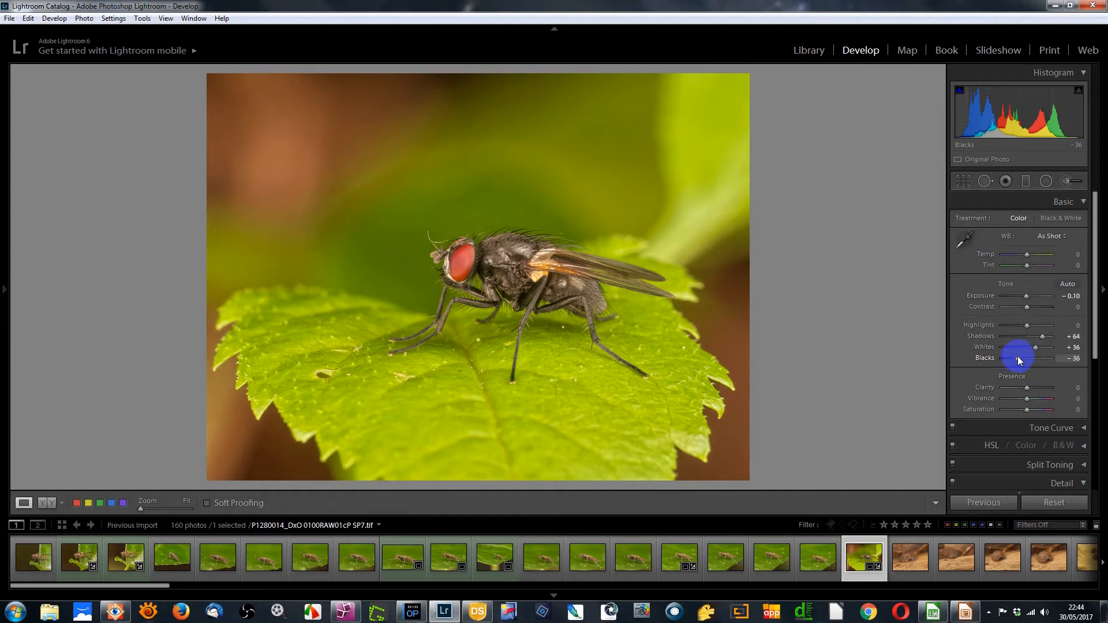
key(8)
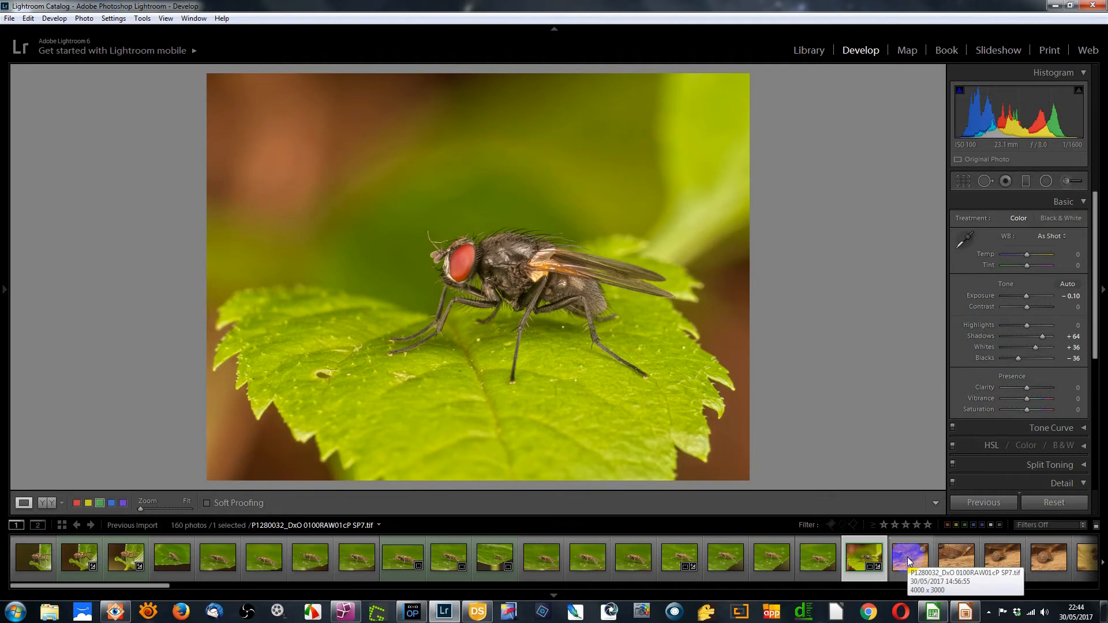
Choose snail photo P1280054, set its Whites to +30 and Blacks to -10, and label it green
click(908, 561)
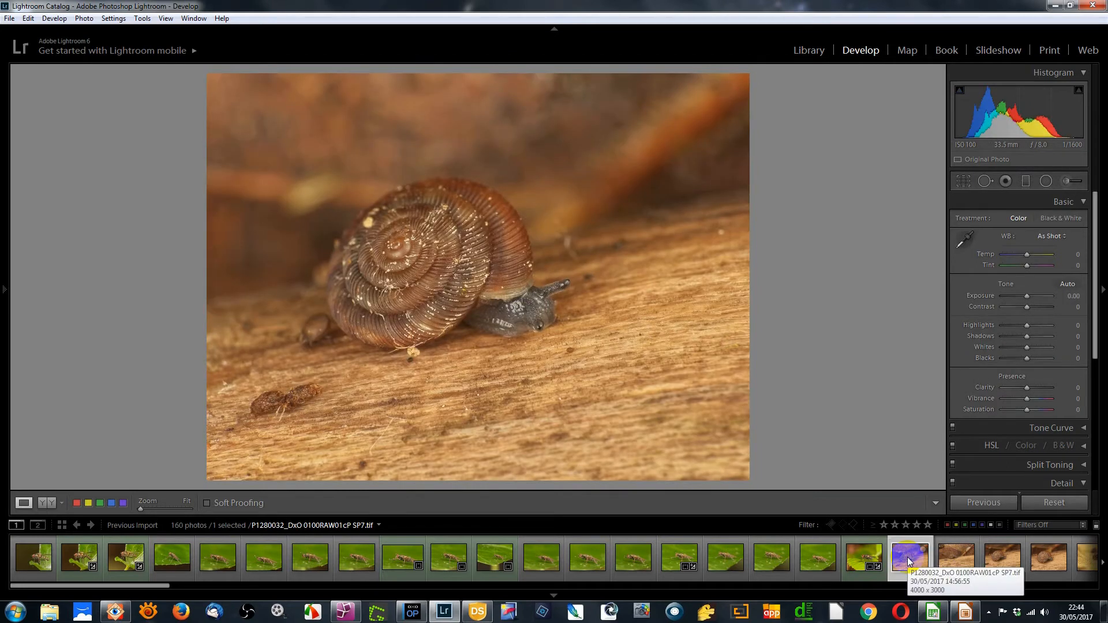
click(957, 553)
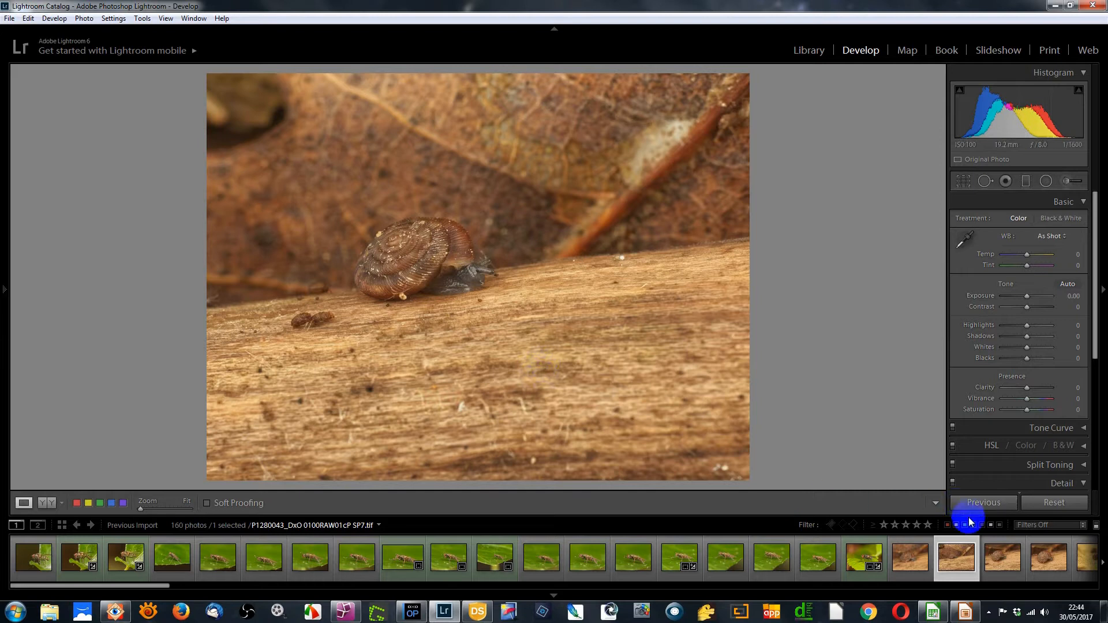
click(998, 553)
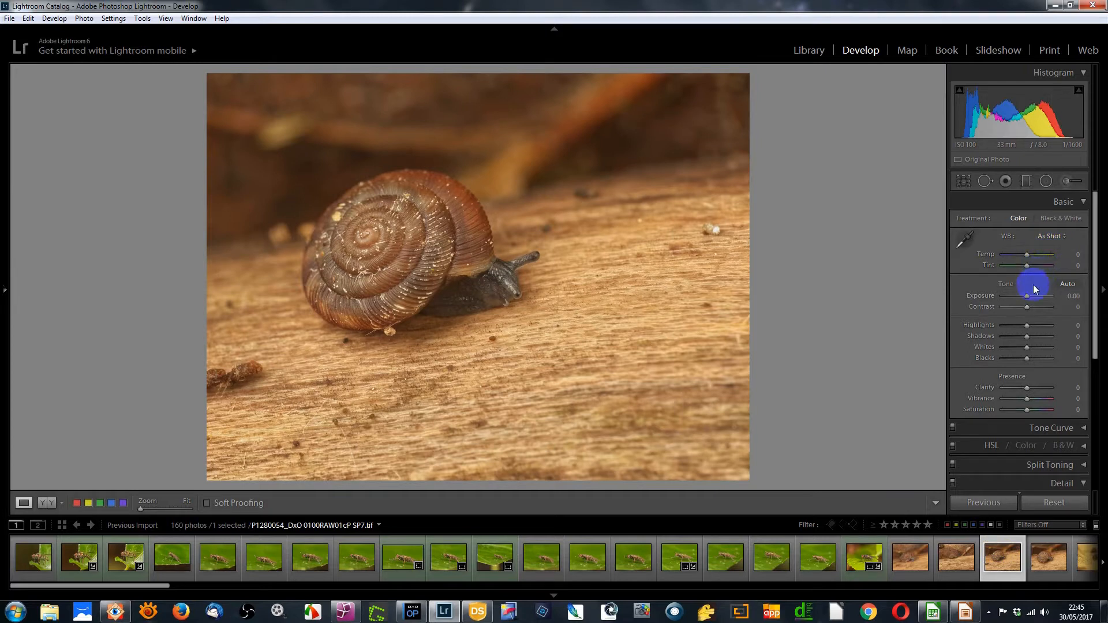
key(shift)
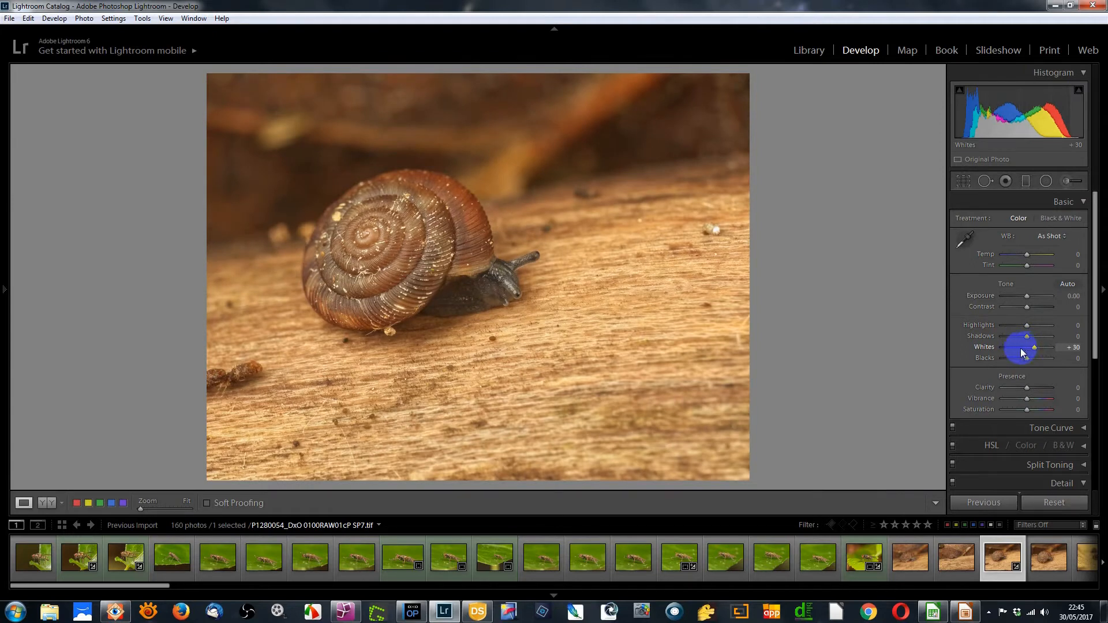
drag(1026, 358, 1021, 357)
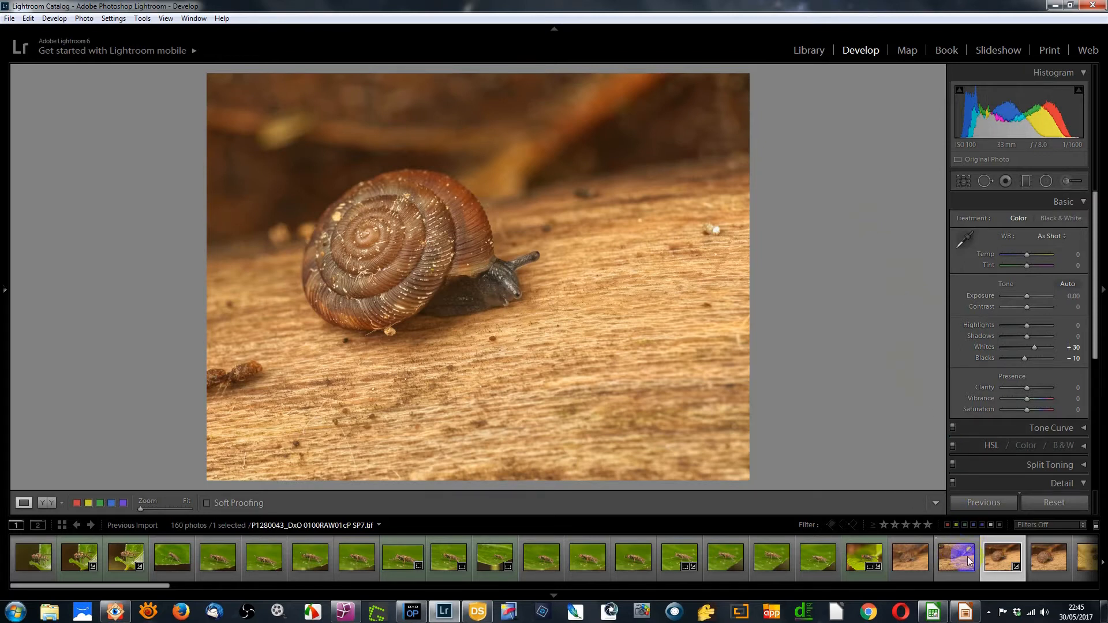
key(8)
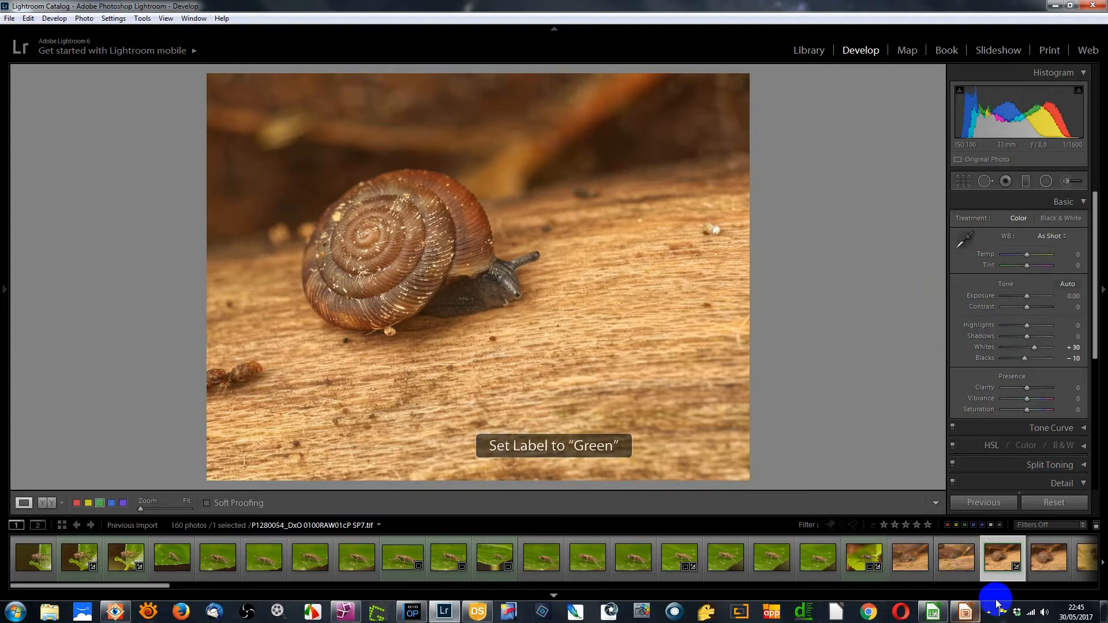
Compare the snail photos P1280058, P1280054, P1280032 and P1280043 as candidates for selection
drag(121, 593, 82, 586)
click(122, 559)
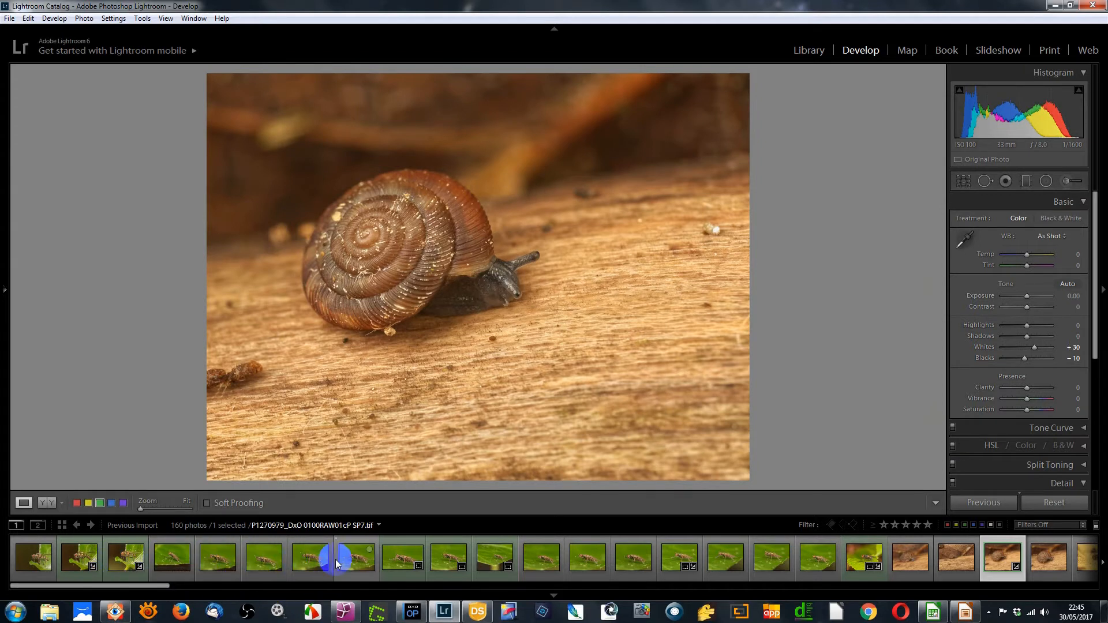
drag(152, 588, 239, 592)
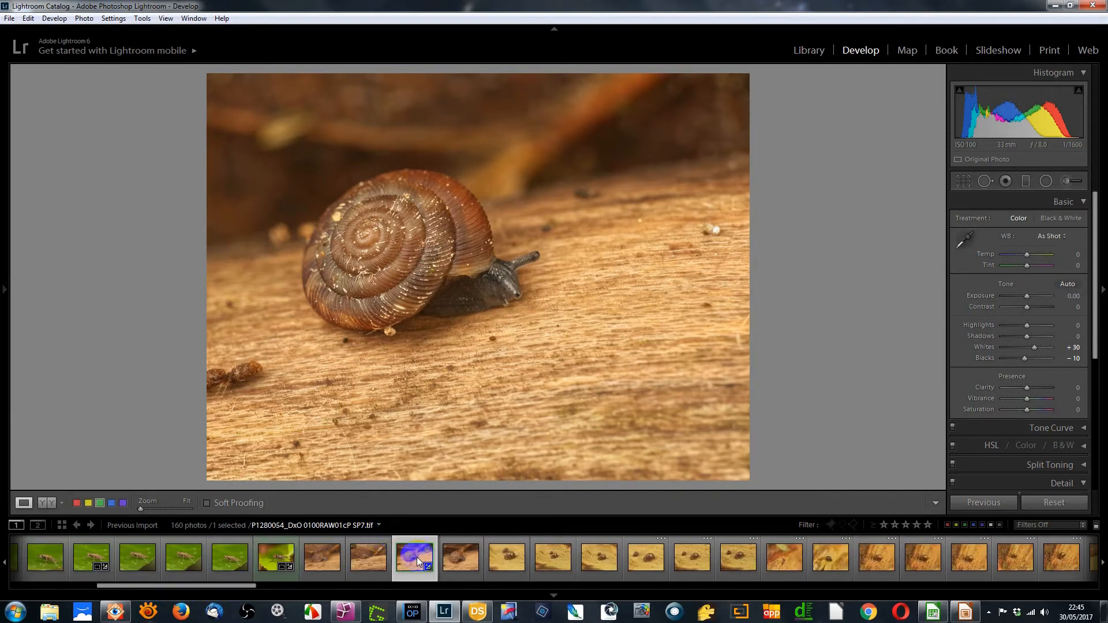
click(460, 560)
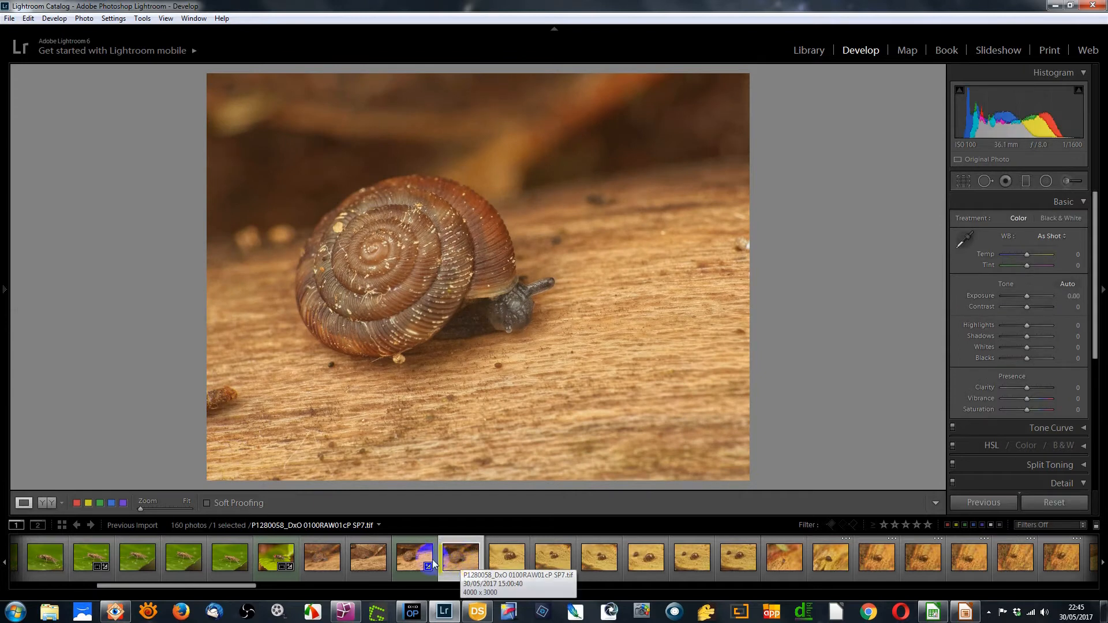
click(416, 559)
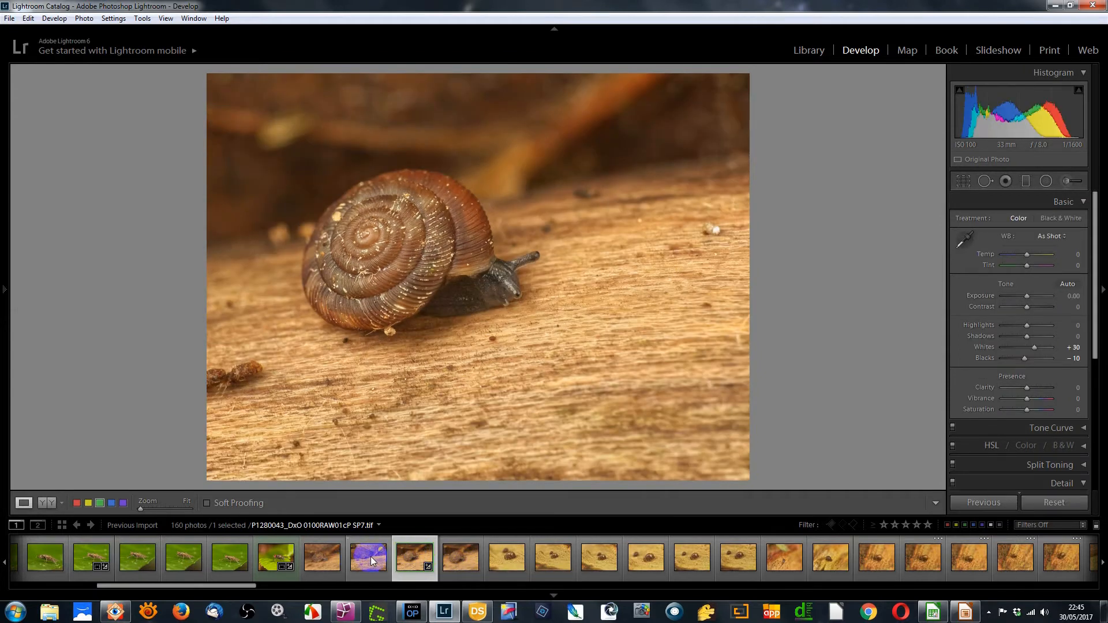
click(321, 559)
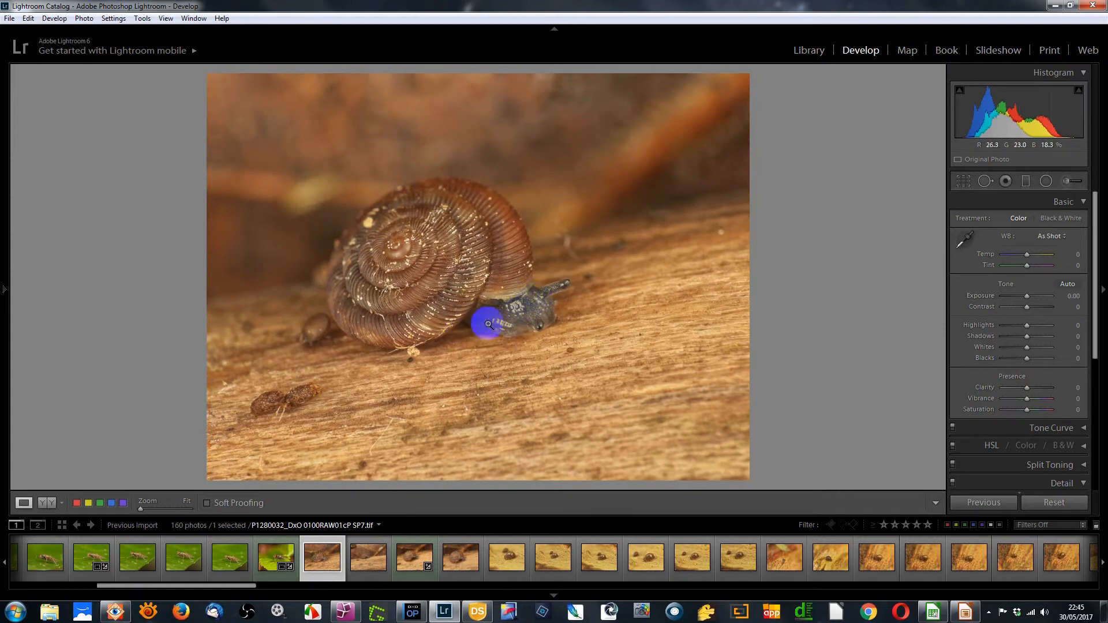
click(368, 552)
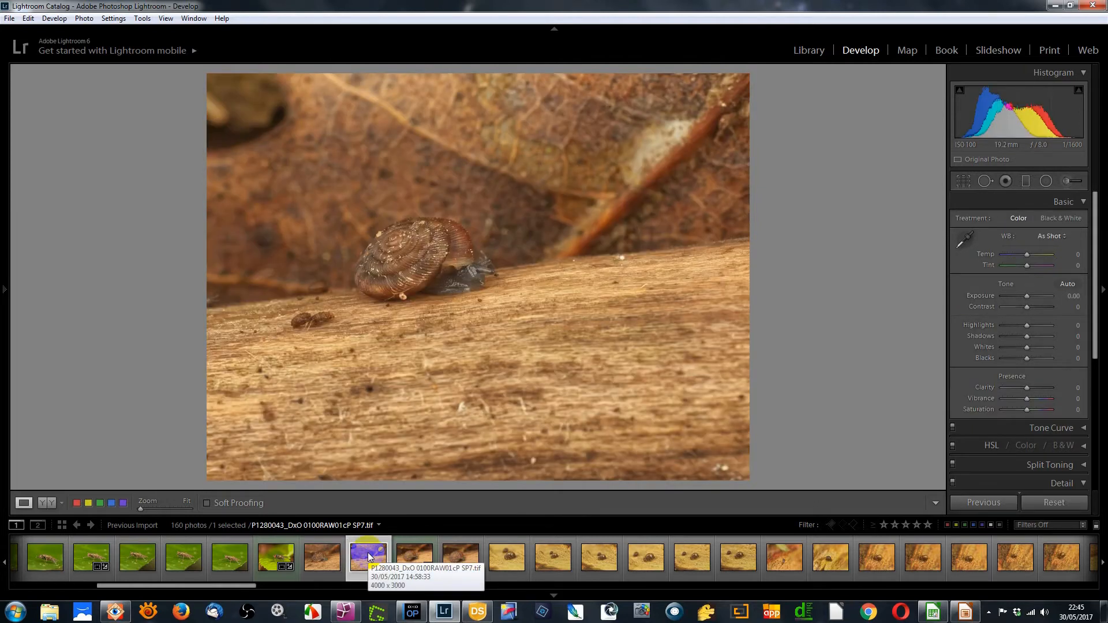
Crop the snail photo P1280054 slightly in from its edges, keeping the original aspect ratio
click(413, 559)
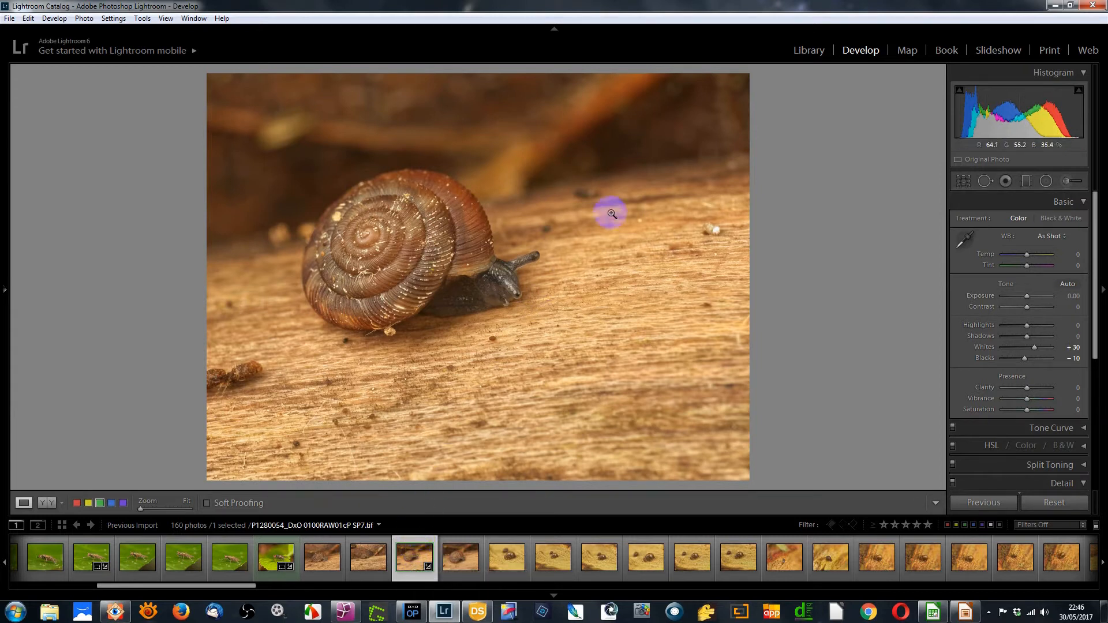
click(963, 180)
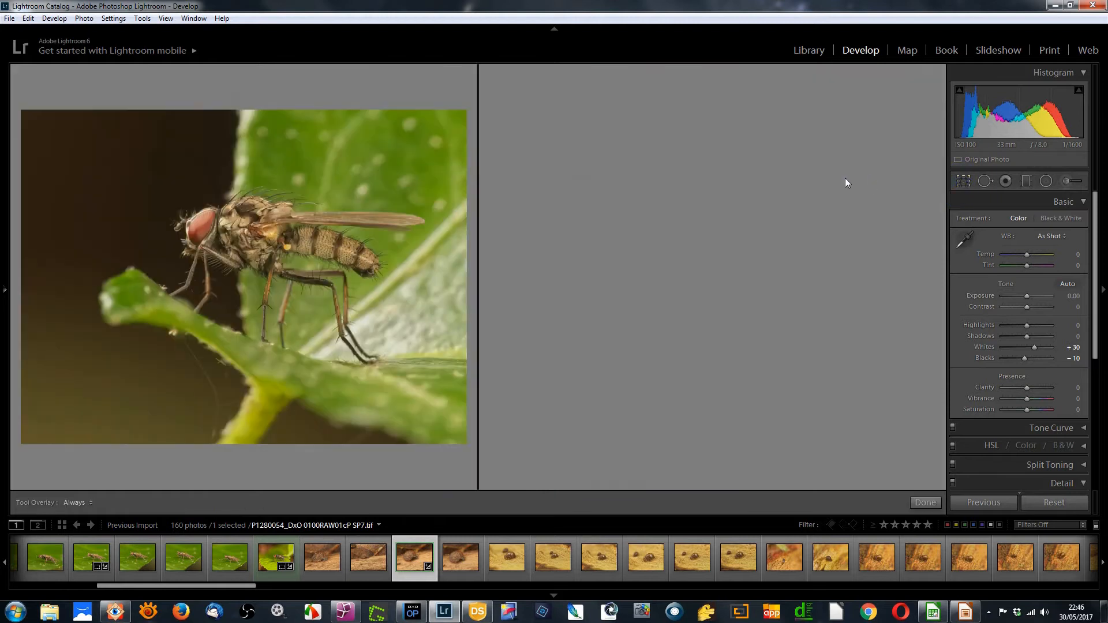
drag(206, 73, 228, 91)
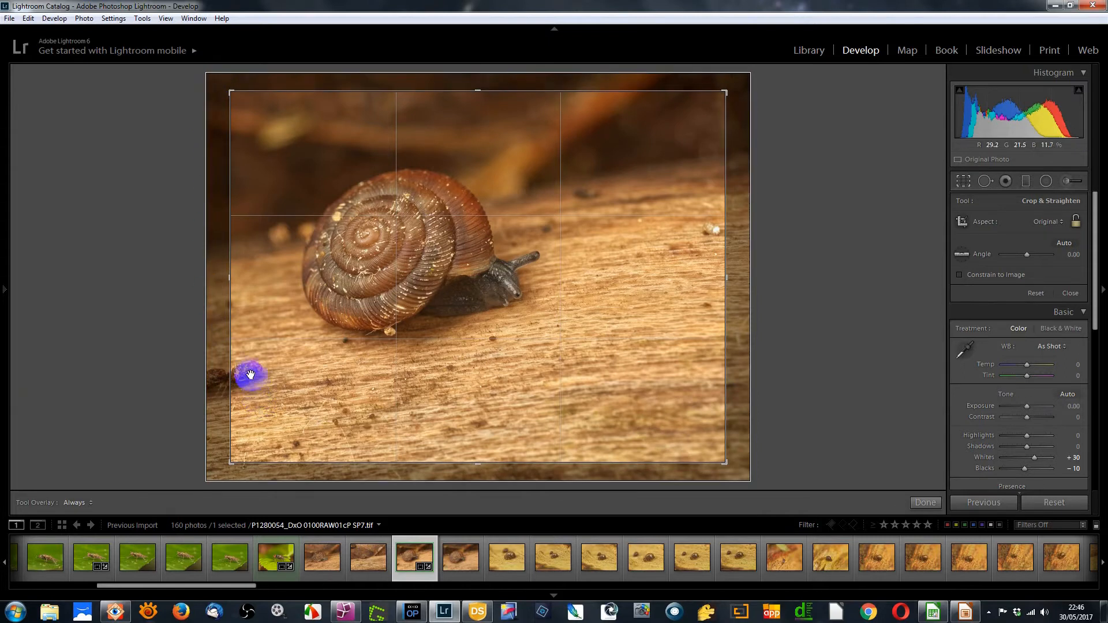
click(965, 178)
Heal away the dark debris at the left edge and the pale speck near the right edge of P1280054, using sizes 89 and 86
click(984, 180)
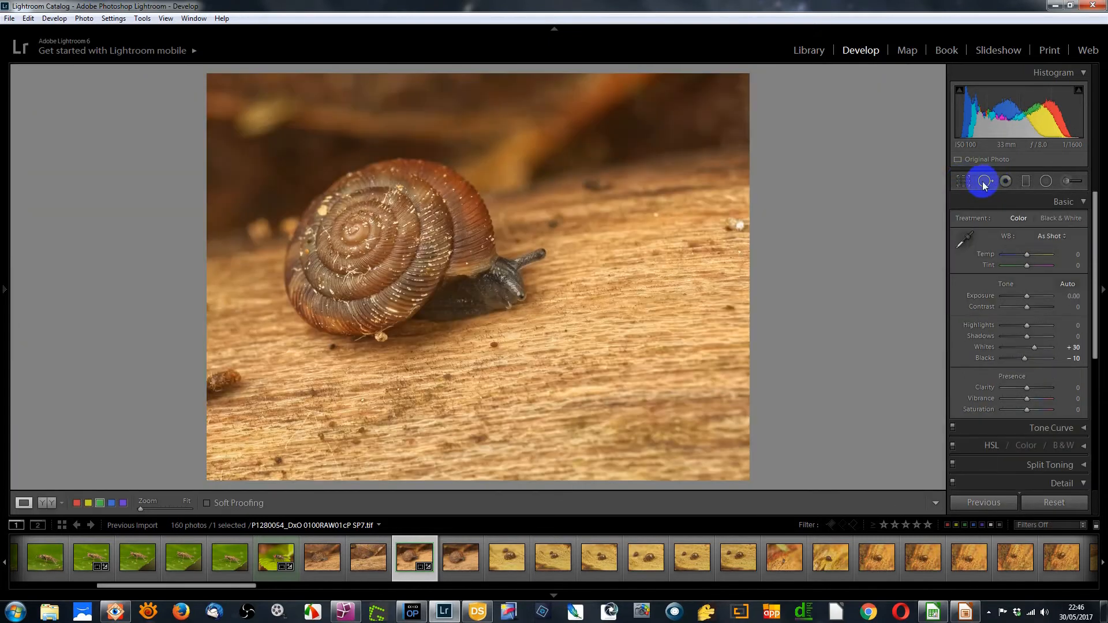
scroll(232, 385, up, 1)
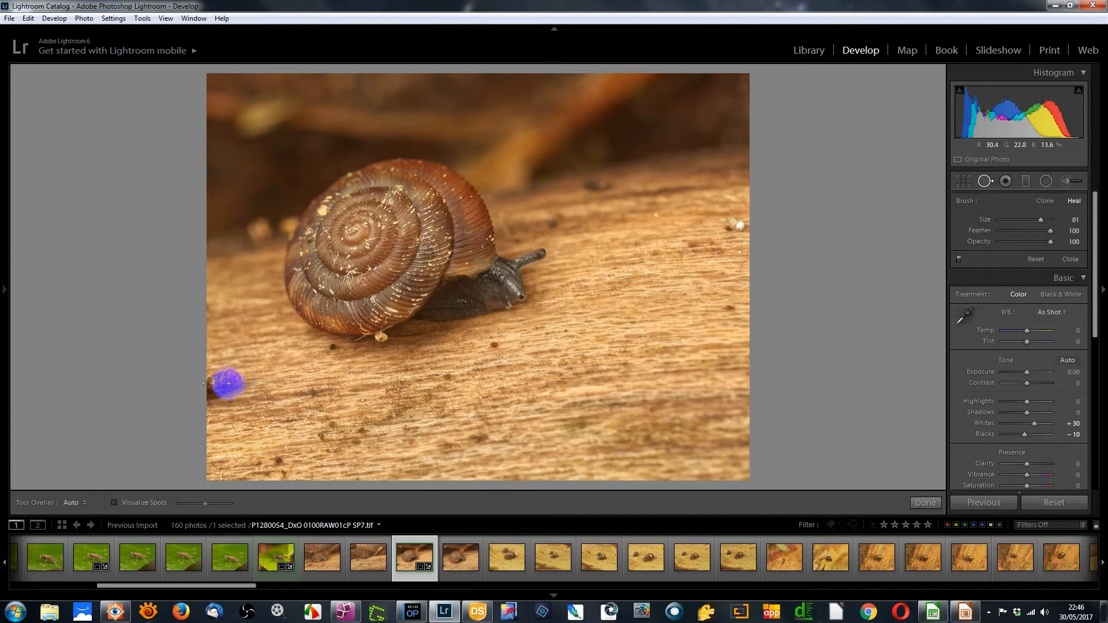
drag(223, 380, 222, 382)
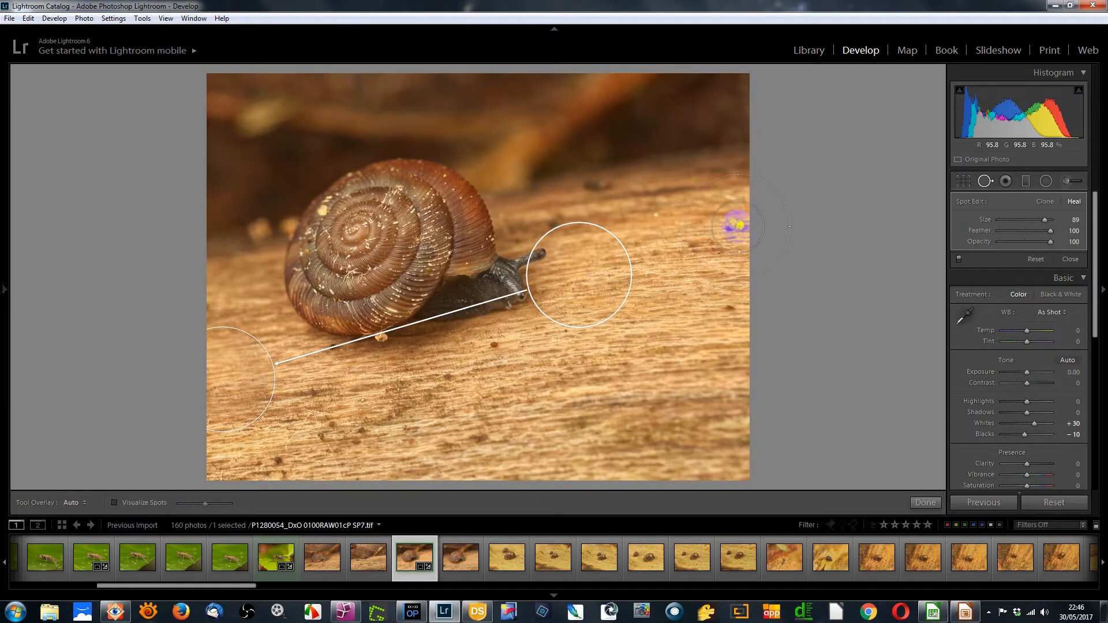
scroll(737, 224, down, 2)
drag(737, 224, 738, 223)
drag(652, 242, 604, 247)
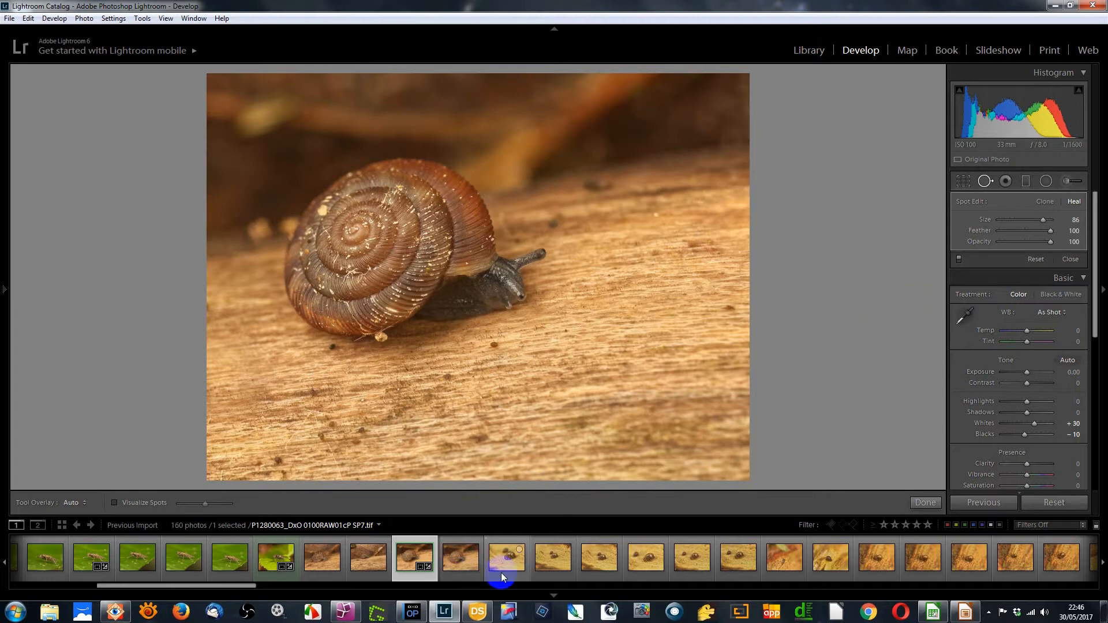
Choose P1280066 from the neighbouring photos and crop it tightly around the globular springtail, keeping the original aspect ratio
click(464, 559)
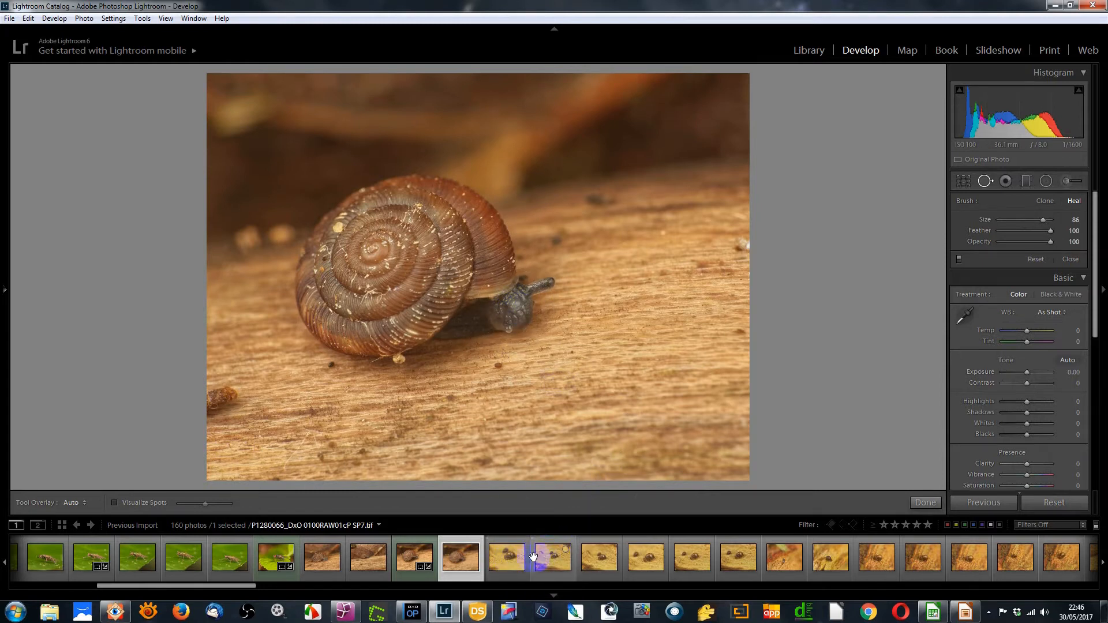
click(507, 560)
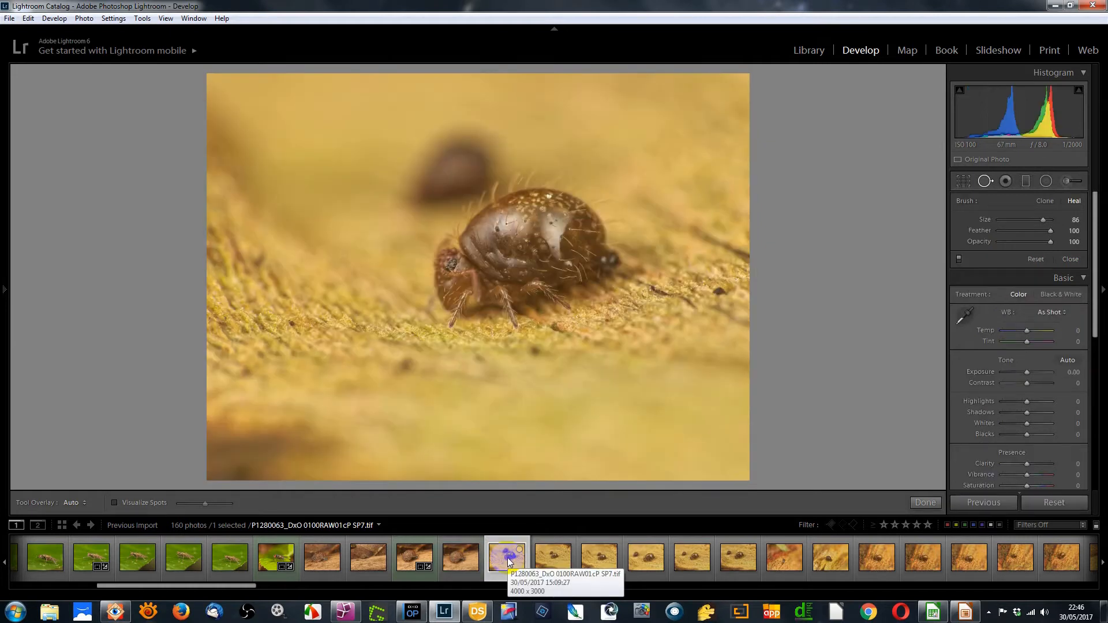
click(562, 560)
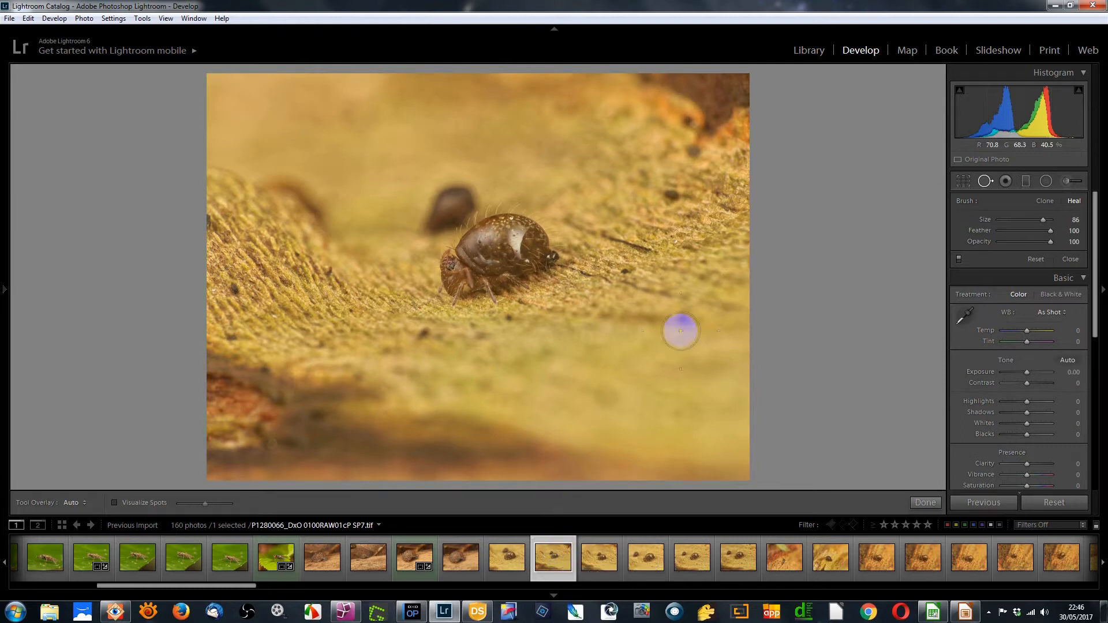
click(963, 181)
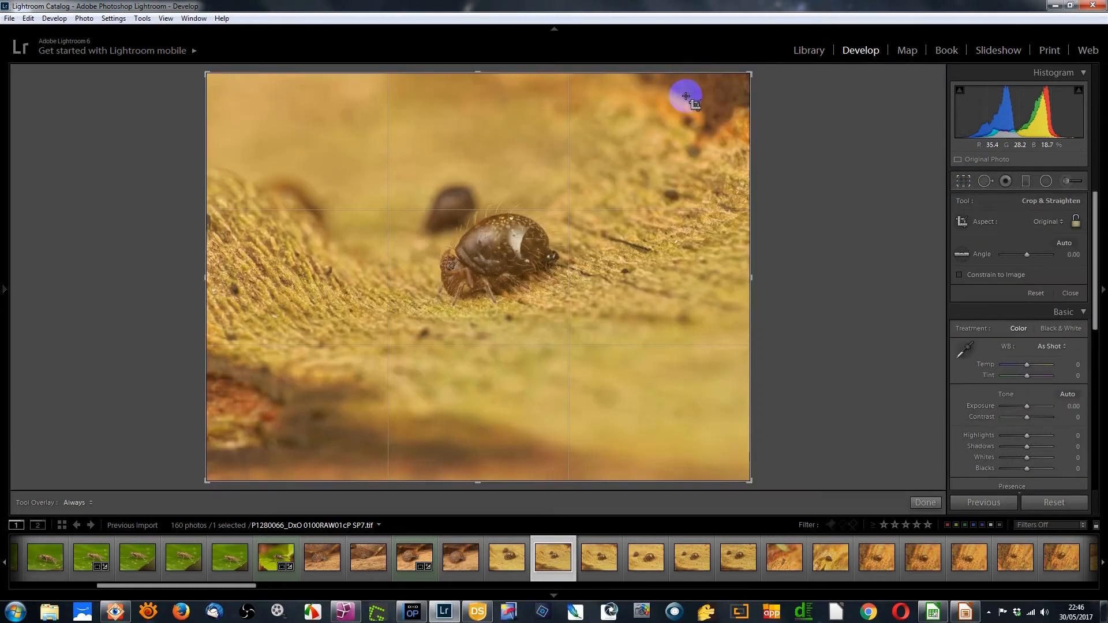
drag(749, 76, 660, 156)
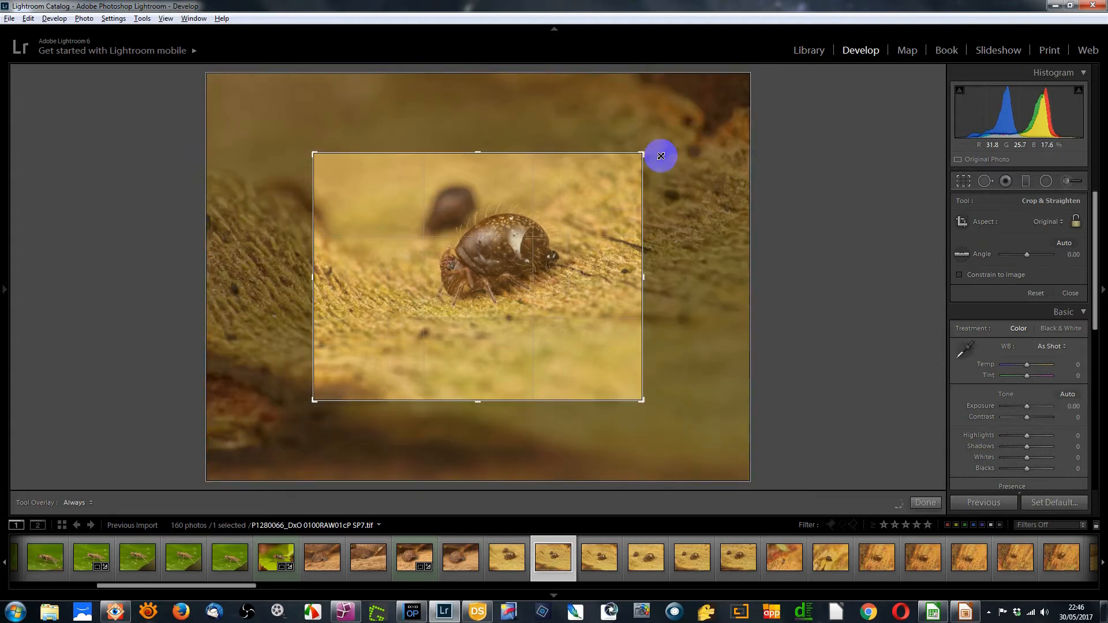
drag(580, 278, 591, 289)
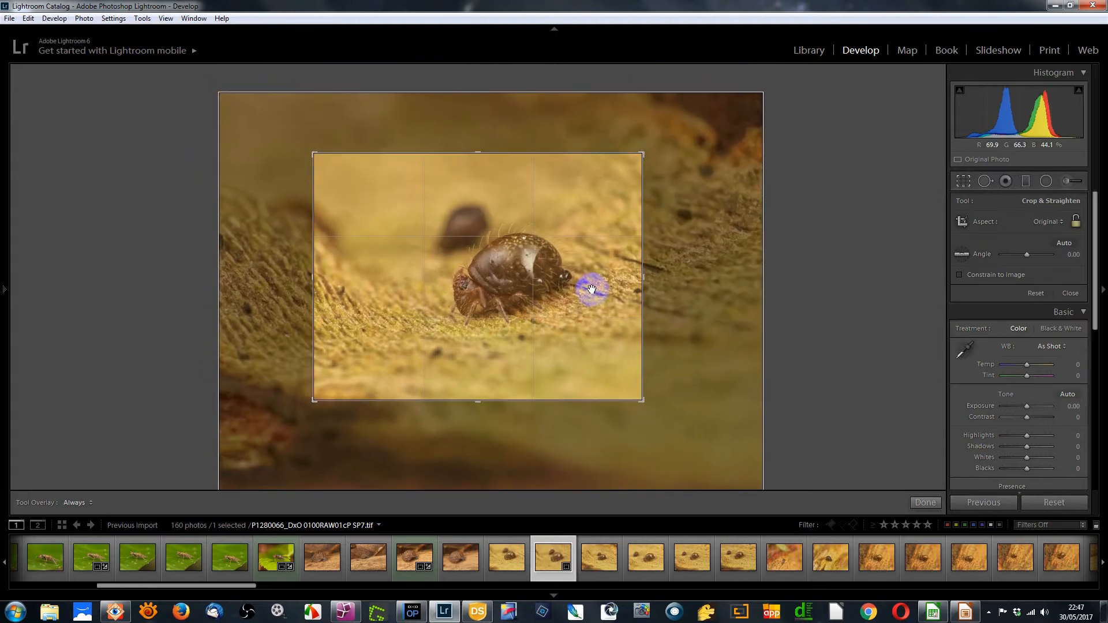
click(963, 181)
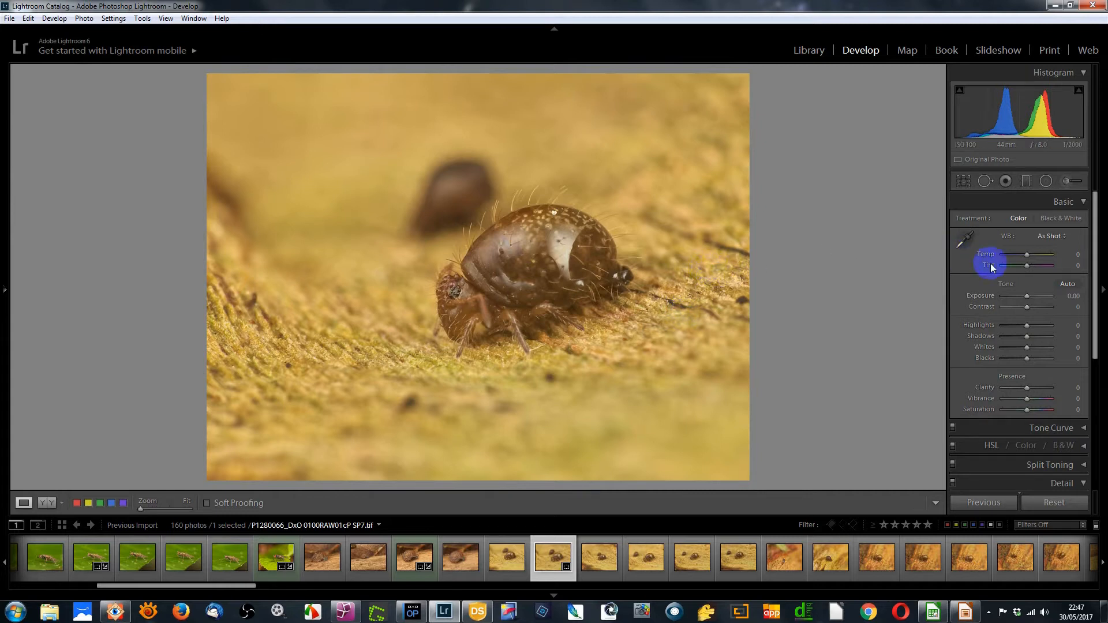
Set P1280066's Whites automatically to +33, its Highlights to -100 and its Blacks to -45
shift+double_click(1027, 348)
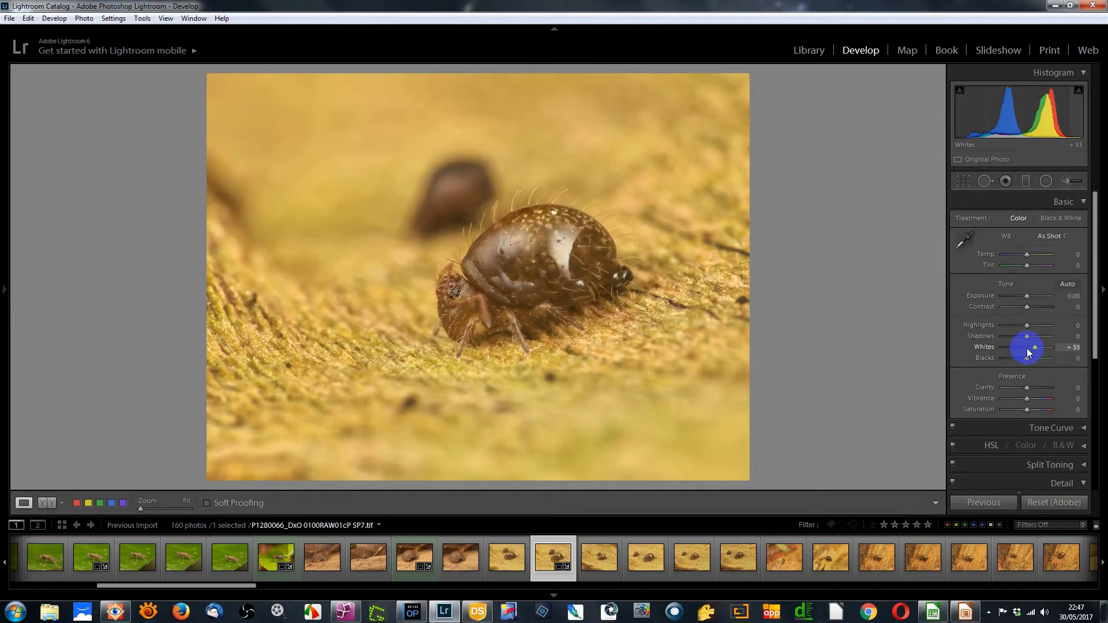
drag(1026, 324, 1005, 327)
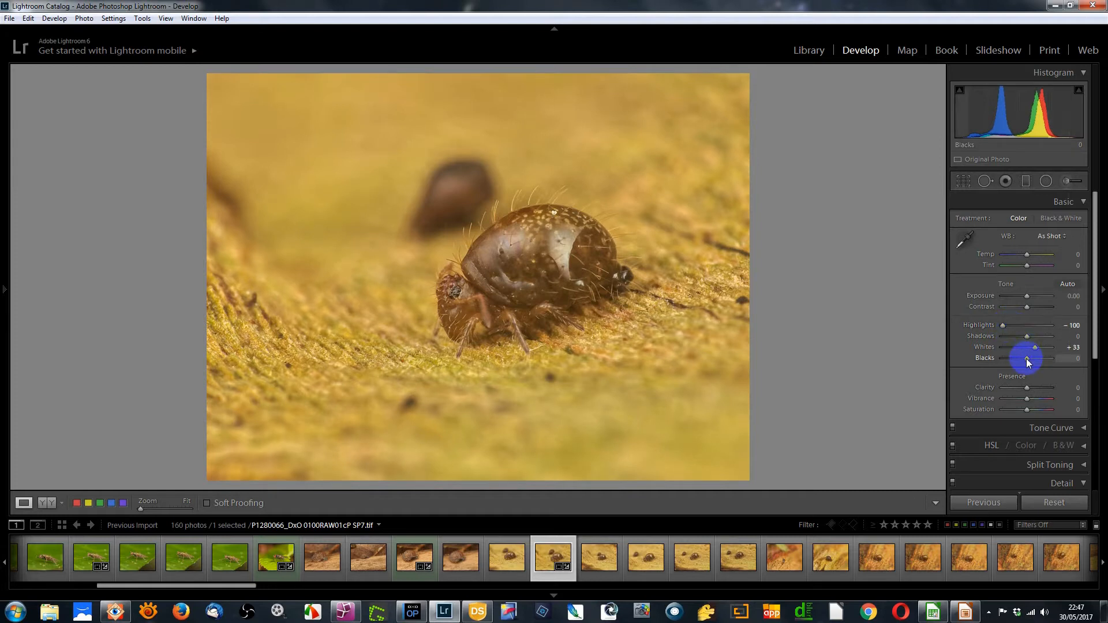
drag(1026, 358, 1028, 358)
scroll(1024, 355, down, 1)
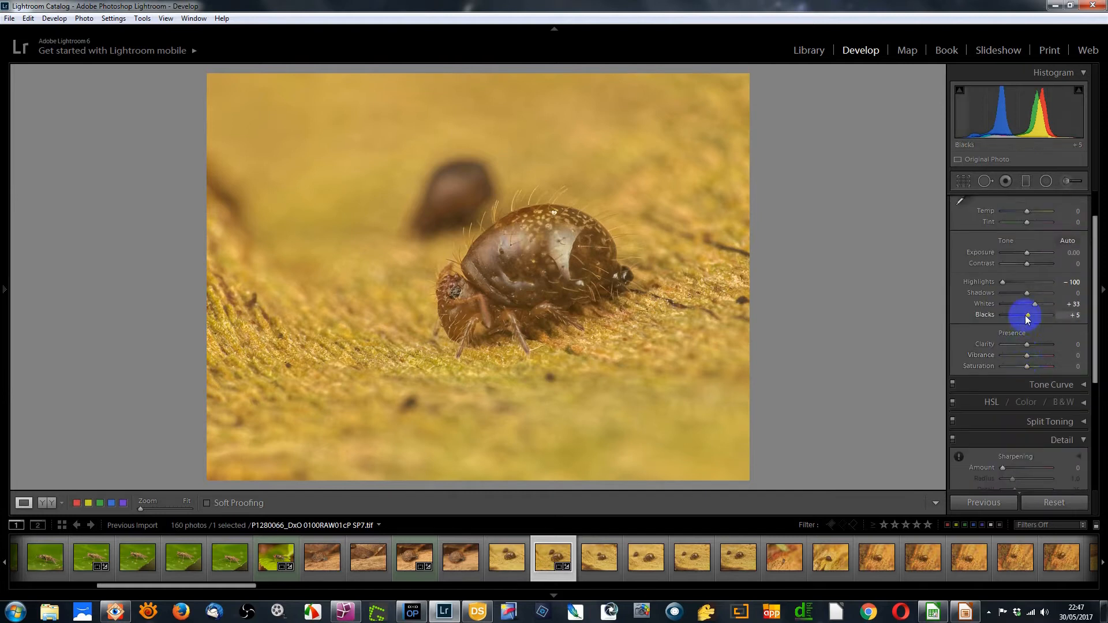
key(Down)
key(Down)
key(Down)
key(Down)
key(Down)
key(Down)
key(Down)
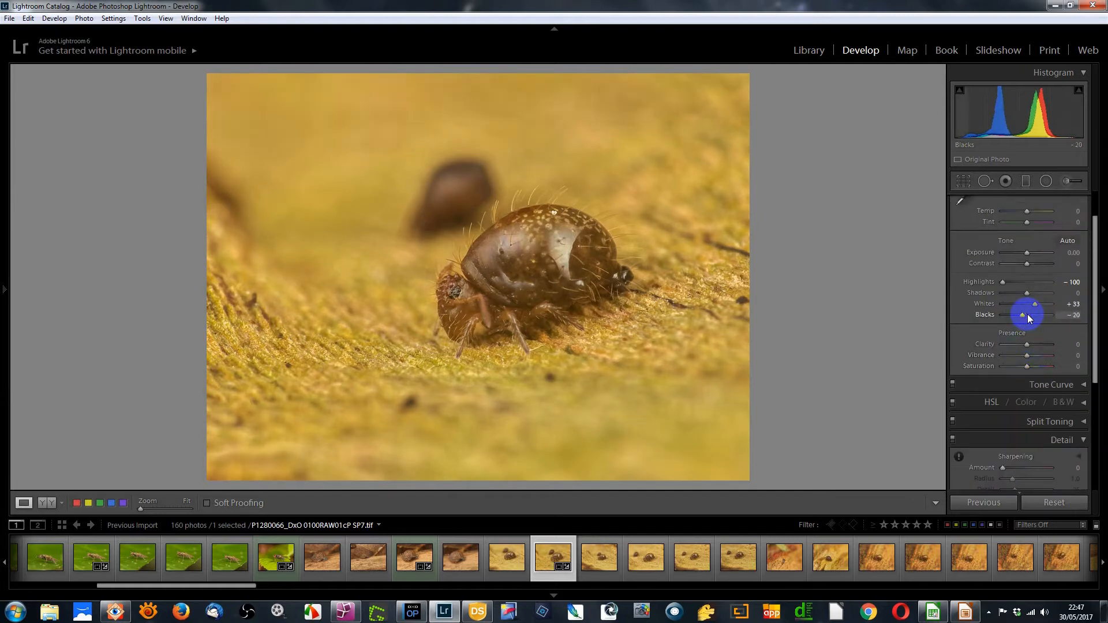
key(Down)
key(Down)
key(Down)
key(Down)
key(Down)
key(Up)
key(Up)
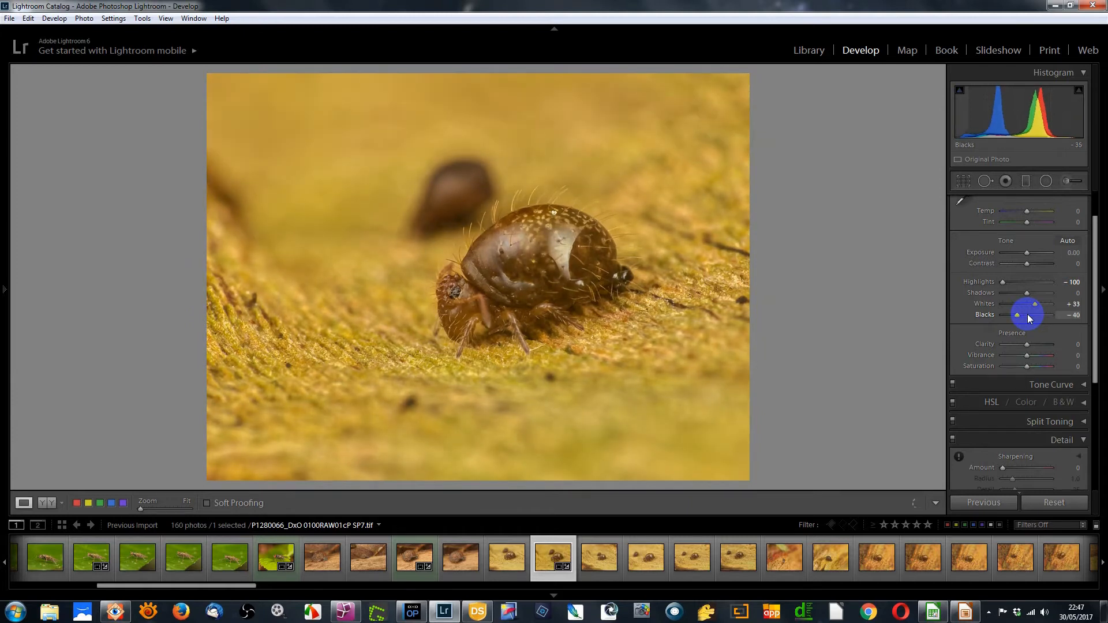
key(Down)
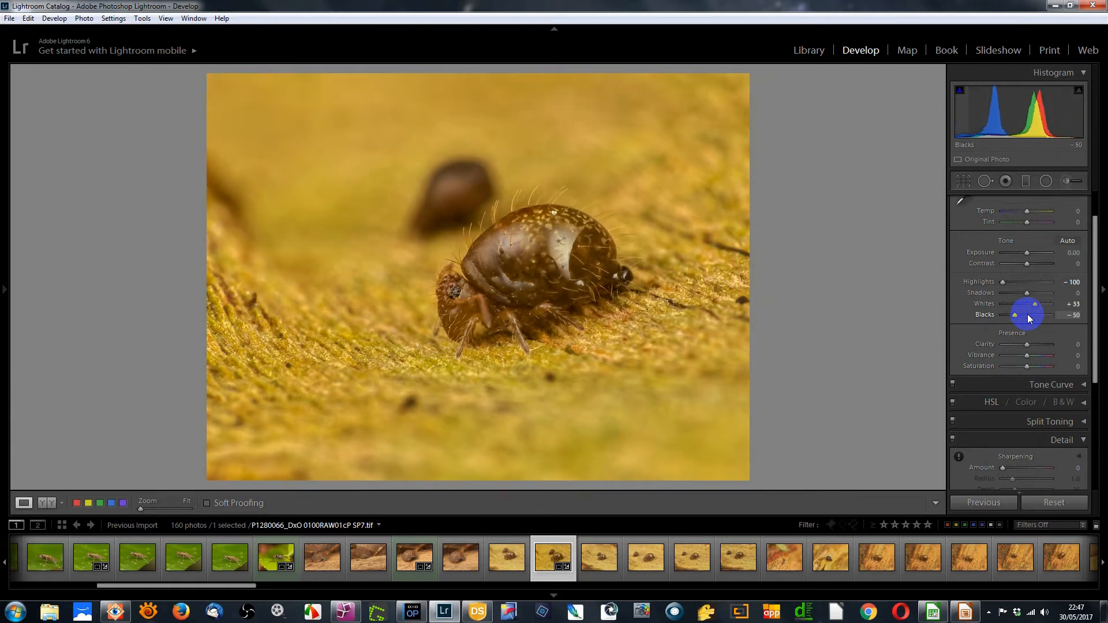
key(Down)
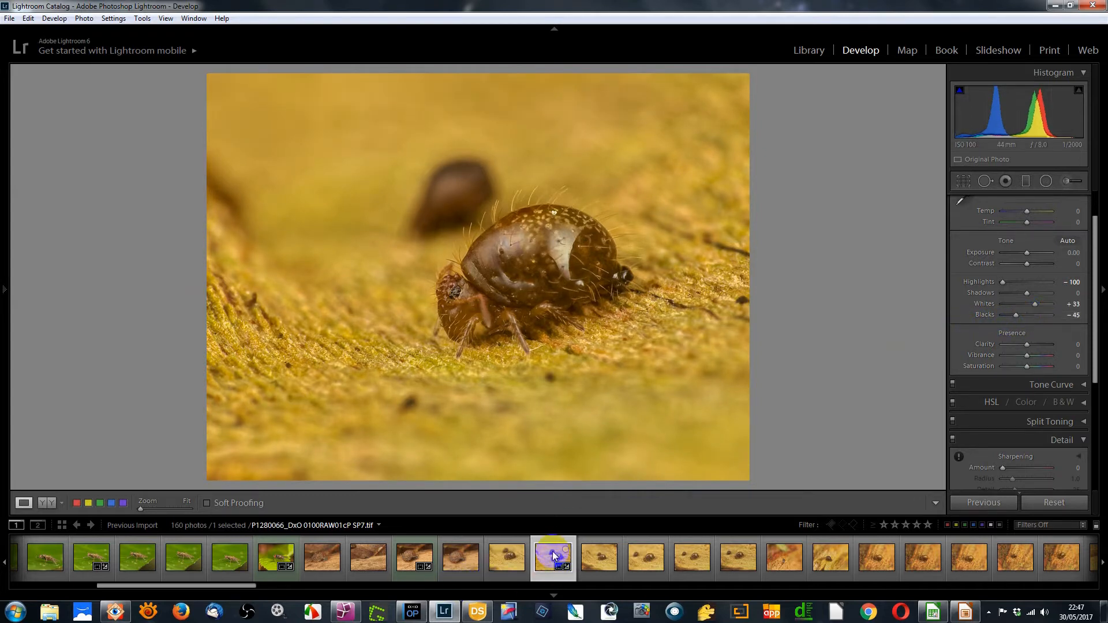
Set Clarity to +10 on P1280066 and synchronize only the Clarity setting across all 160 photos
click(1027, 345)
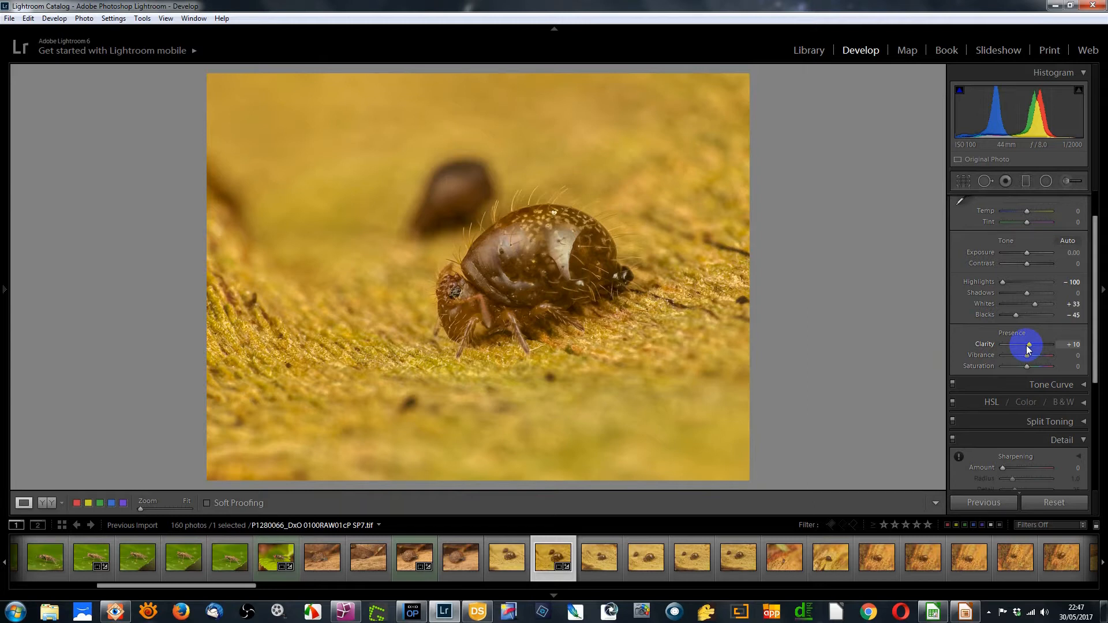
key(ctrl+a)
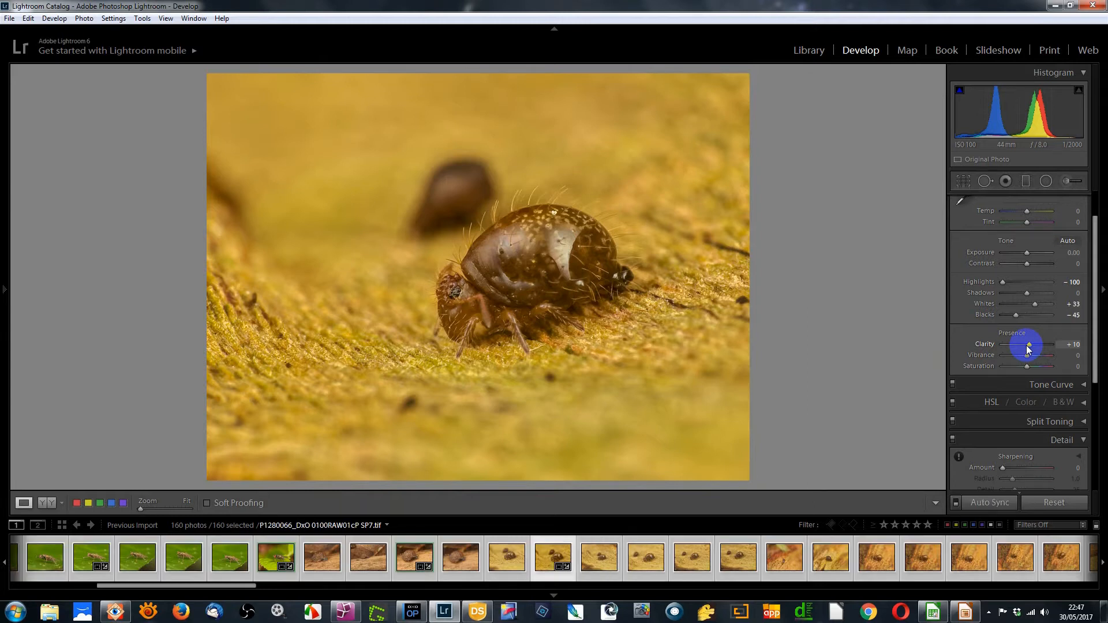
click(987, 504)
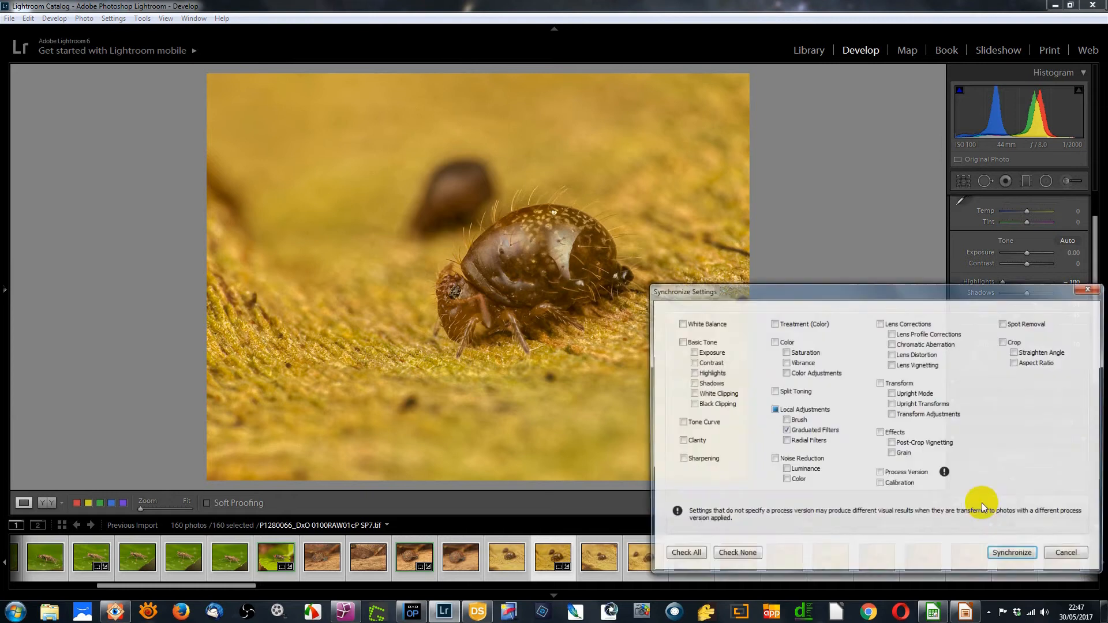
click(682, 441)
click(1026, 556)
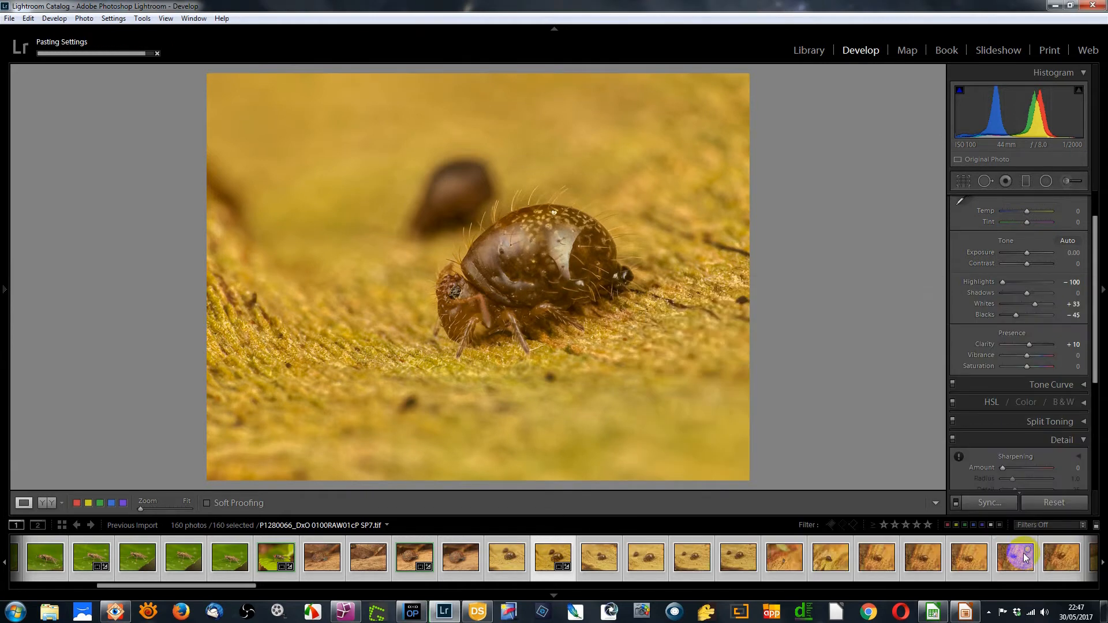
Select only P1280066, set its Blacks to -35 and label the photo green
ctrl+click(552, 561)
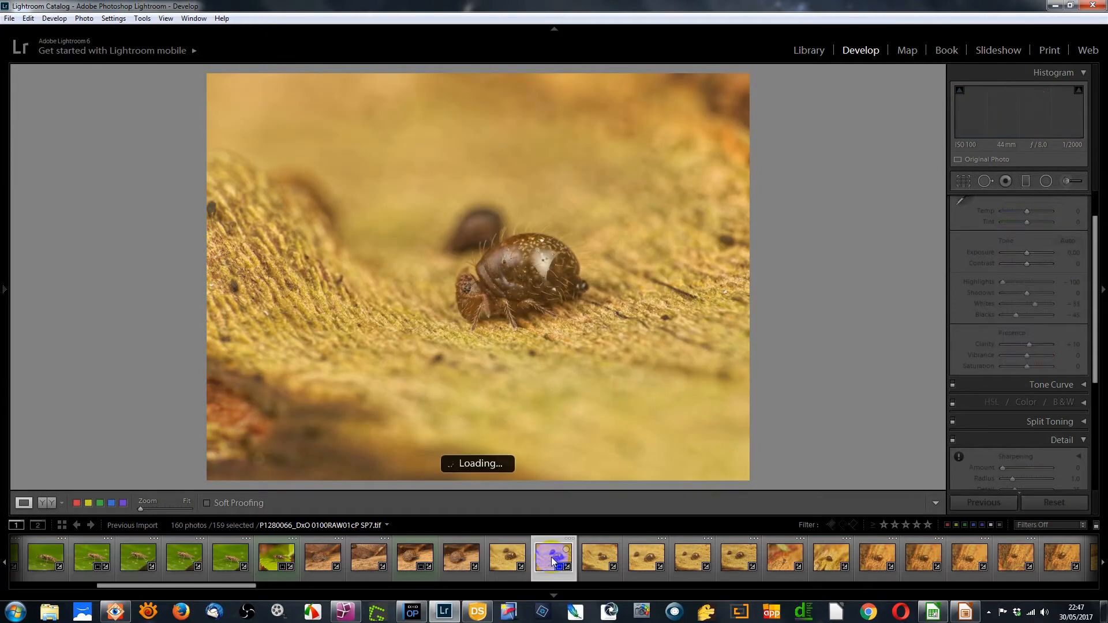
click(552, 560)
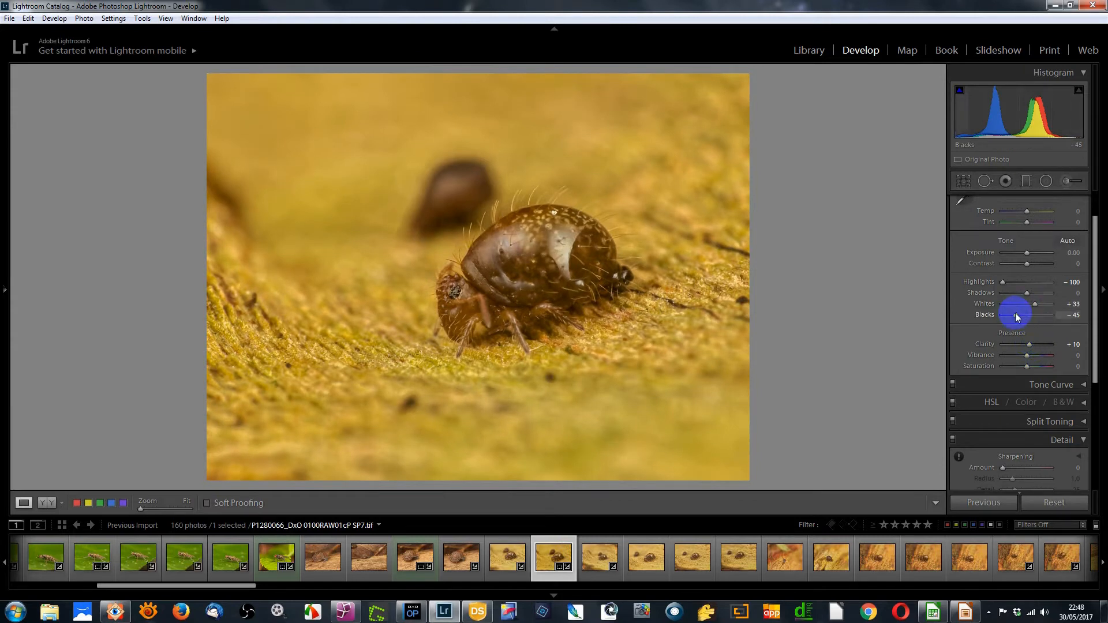
drag(1014, 312, 1016, 312)
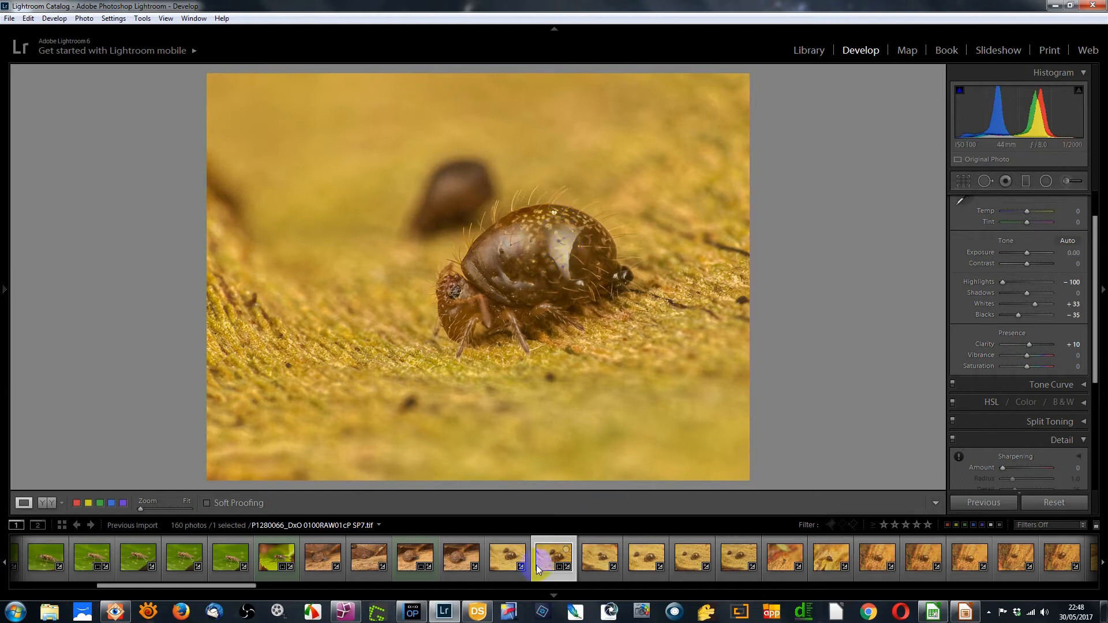
key(8)
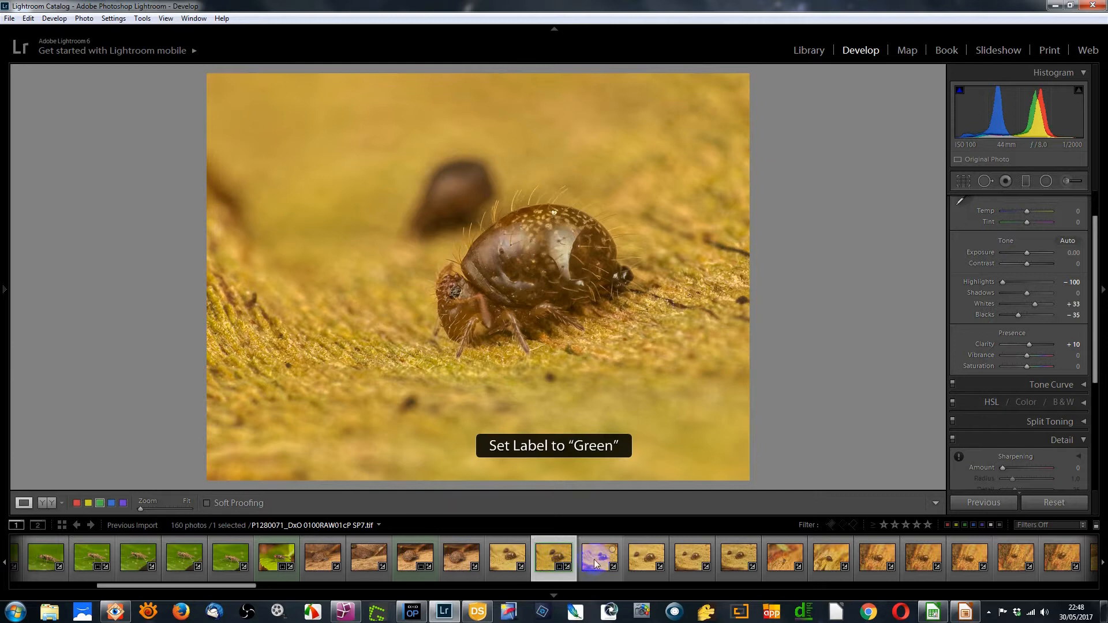
Synchronize all develop settings from P1280066 to the springtail photo P1280071
click(601, 563)
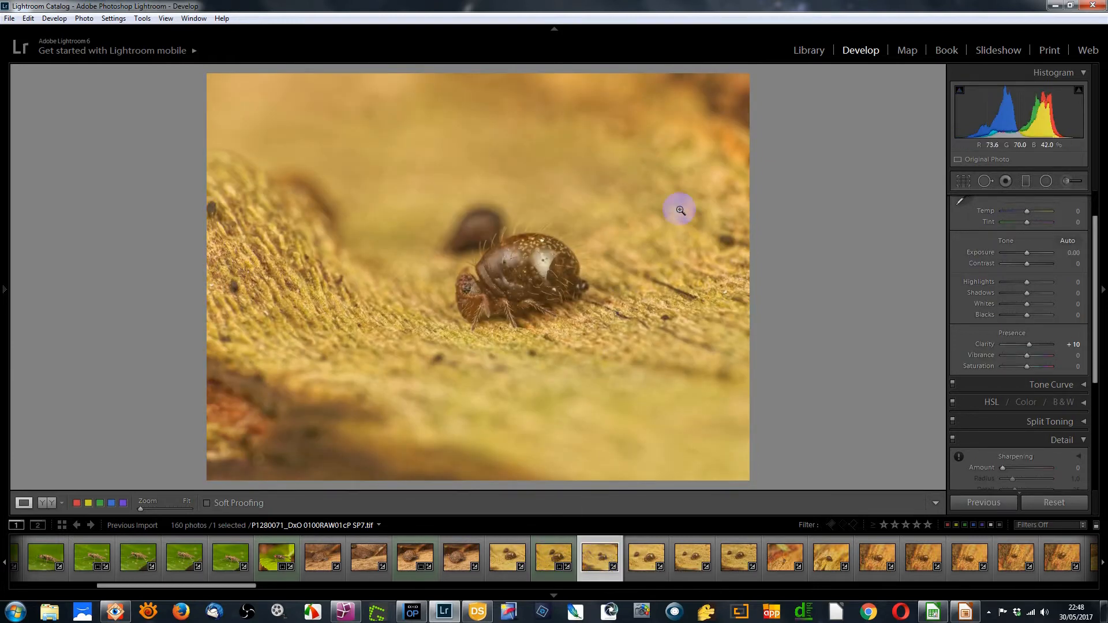
ctrl+click(553, 558)
click(988, 502)
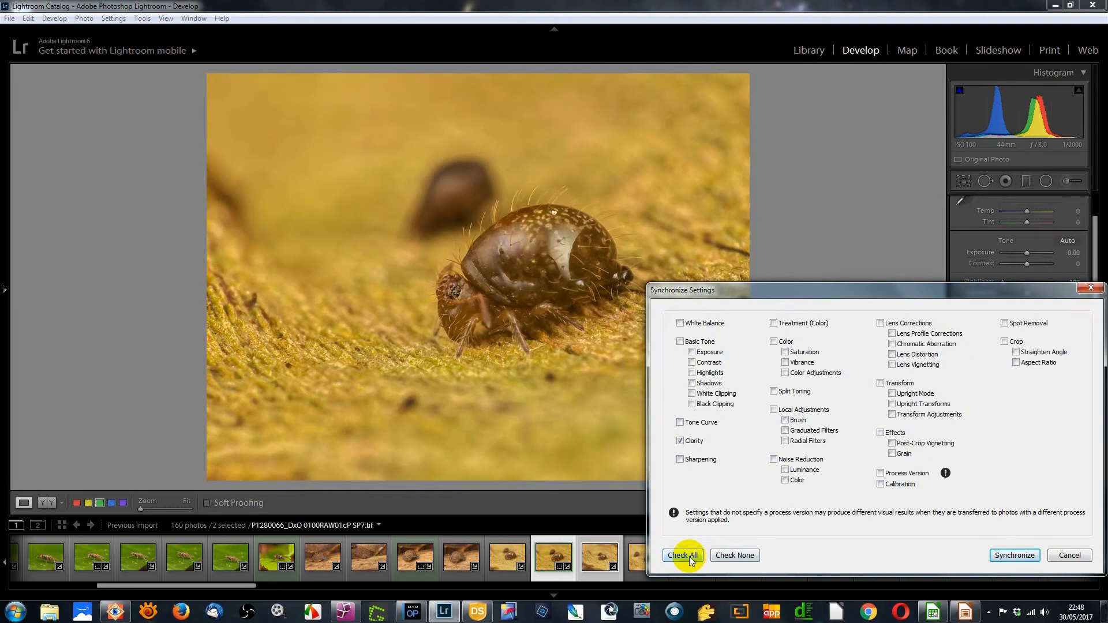
click(686, 555)
click(1004, 555)
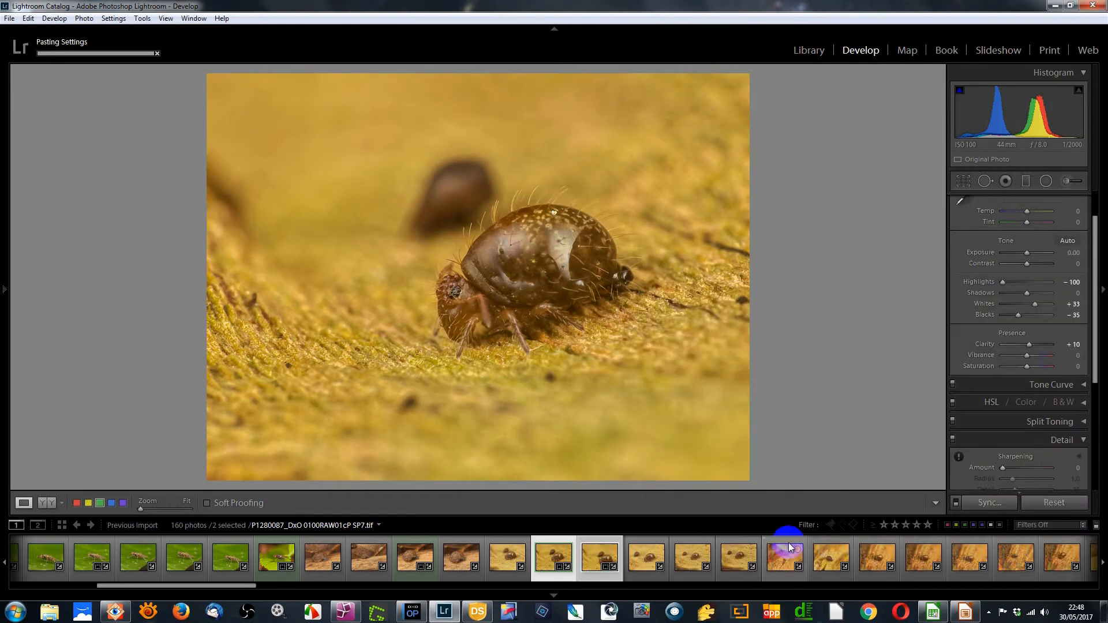
Reposition the synchronized crop on P1280071 so the springtail sits nearer the centre of the frame
click(598, 555)
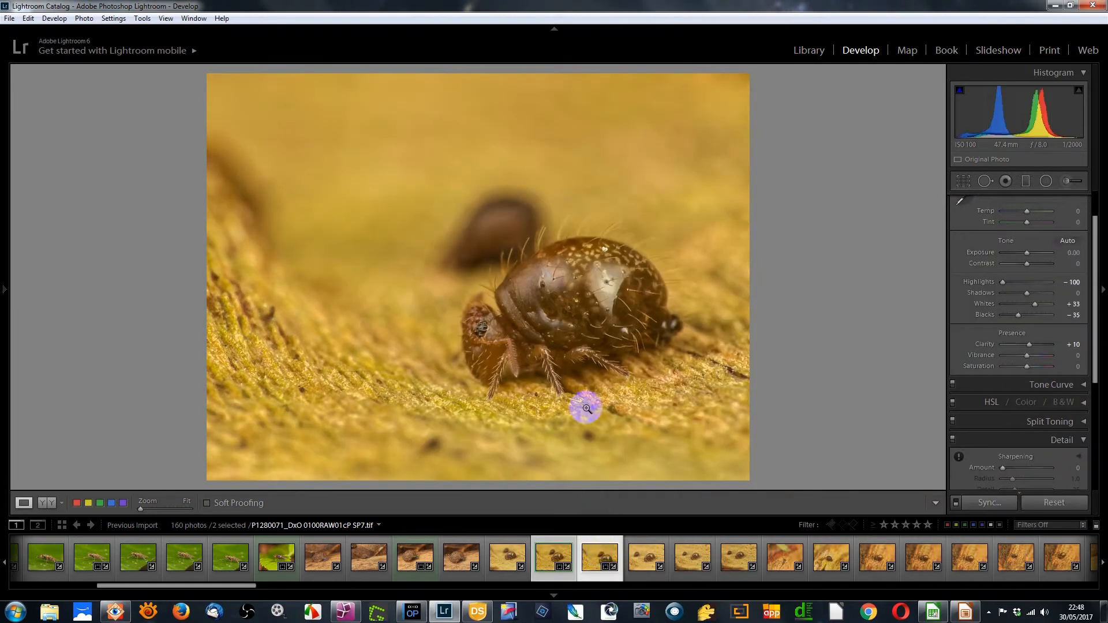
click(962, 181)
drag(602, 347, 578, 322)
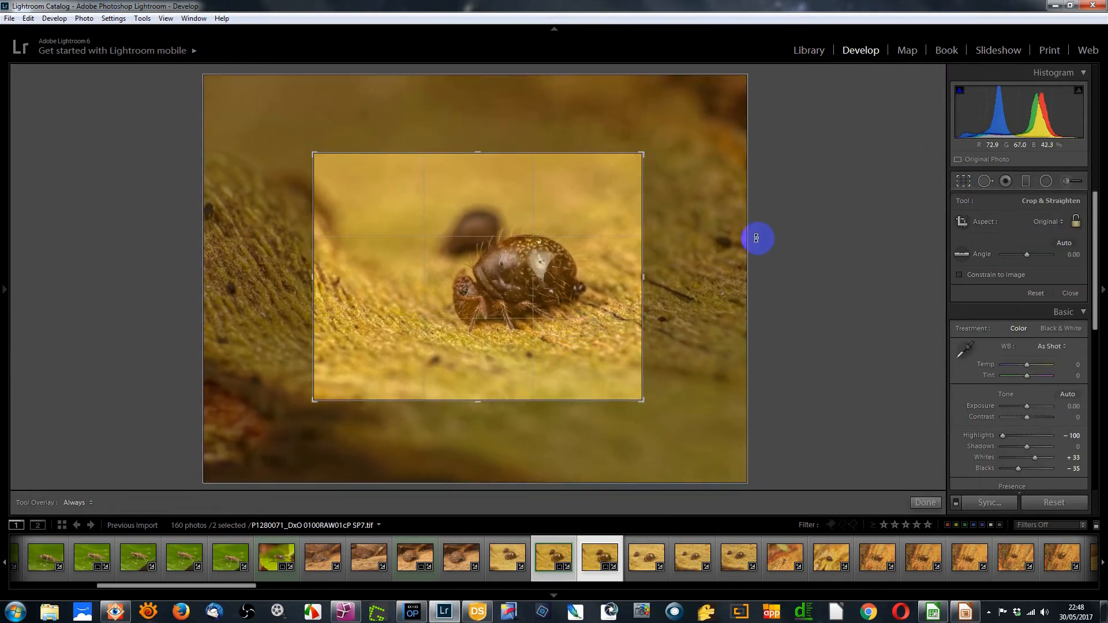
click(961, 180)
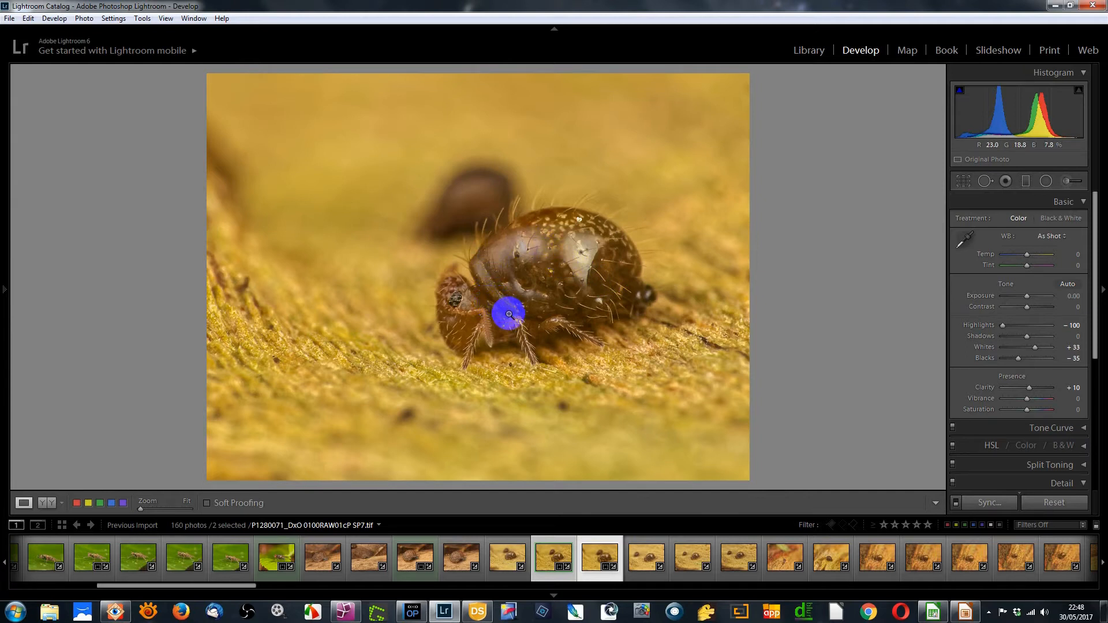
Label P1280071 green and view the next springtail photo, P1280076
key(8)
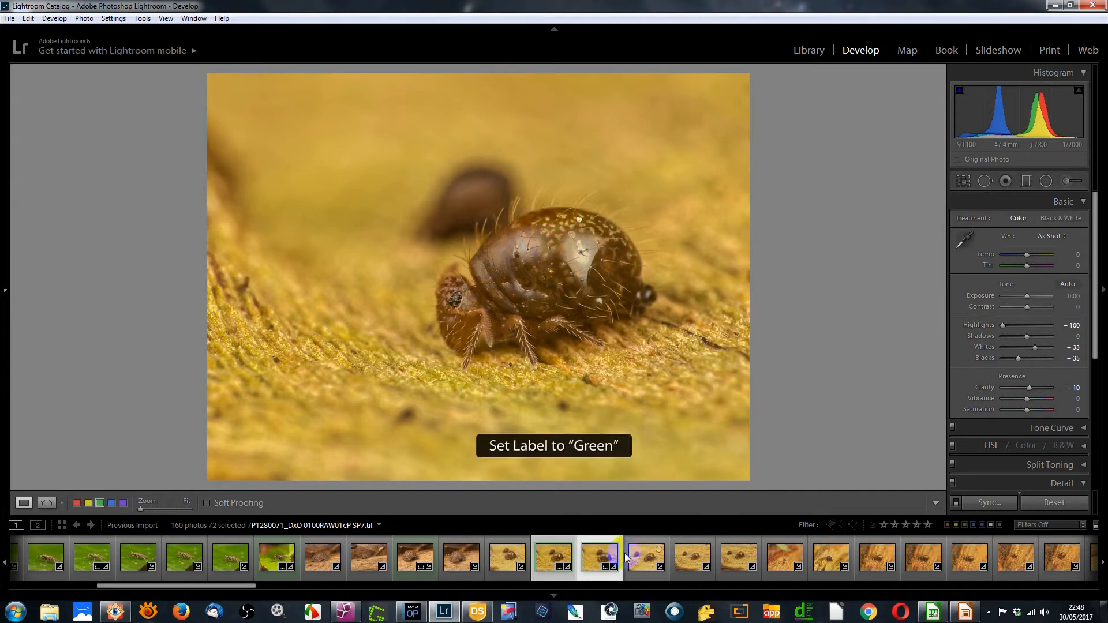
click(642, 560)
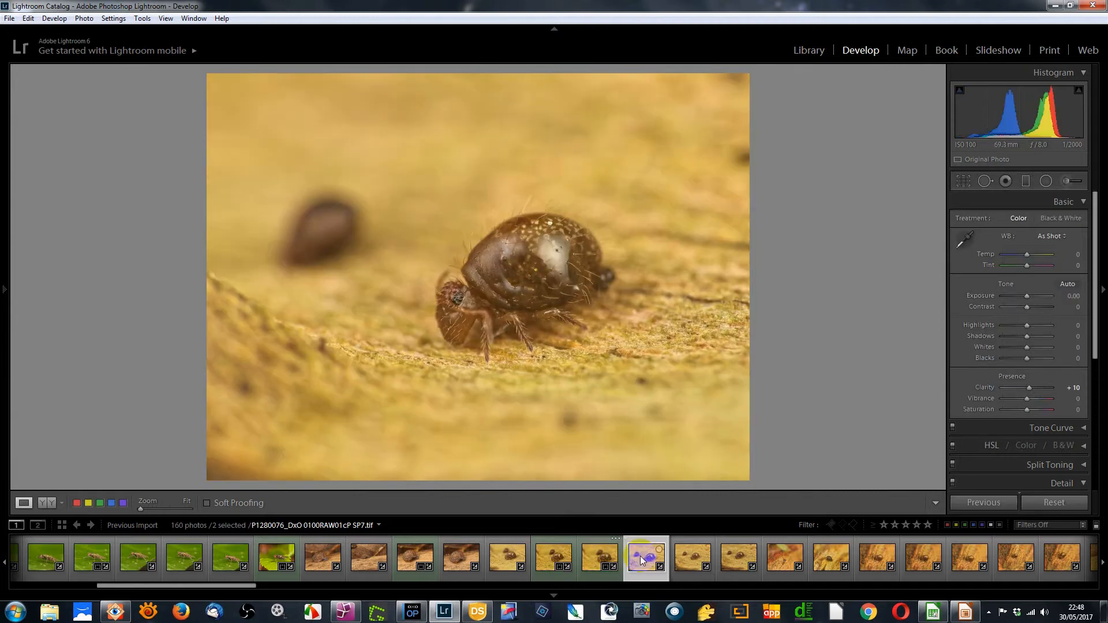
Synchronize all develop settings from P1280071 to the springtail photo P1280077
click(691, 561)
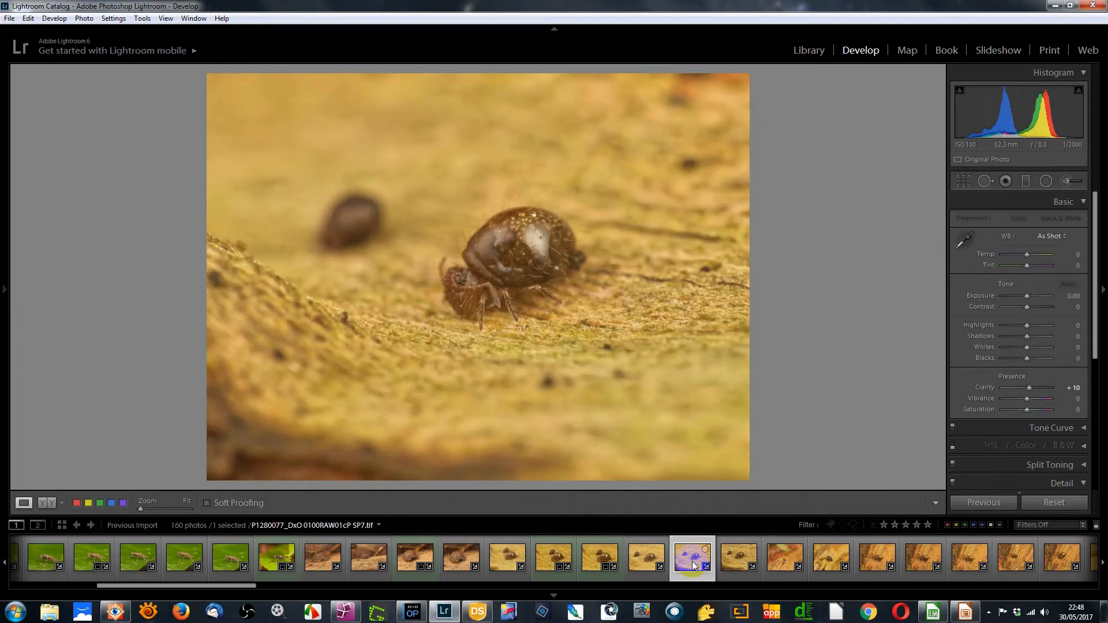
click(603, 564)
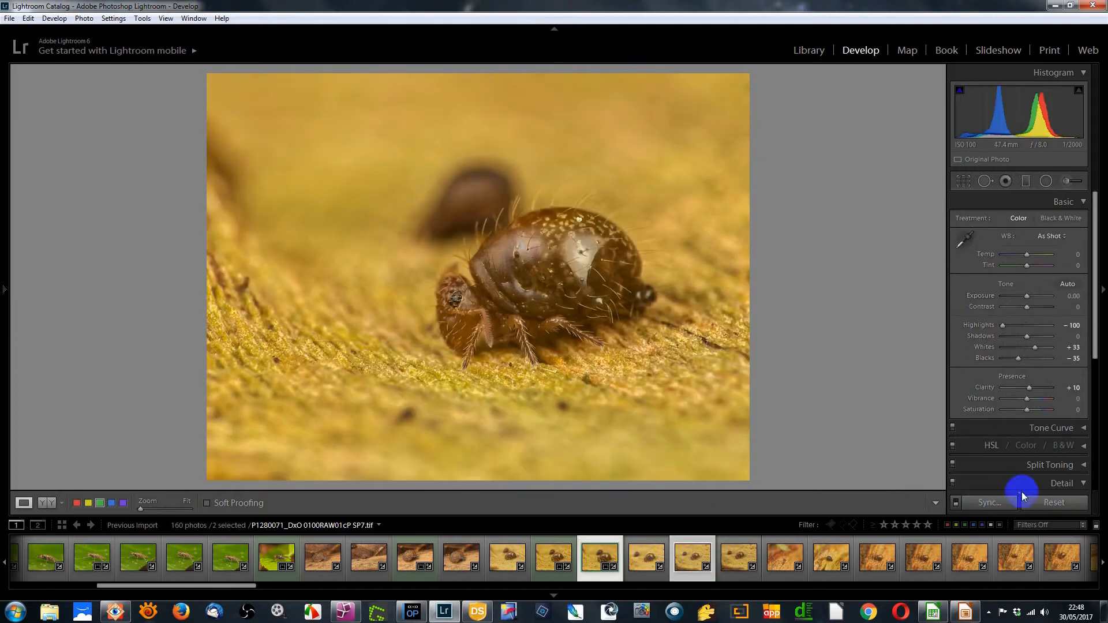
click(997, 502)
click(1004, 554)
click(645, 566)
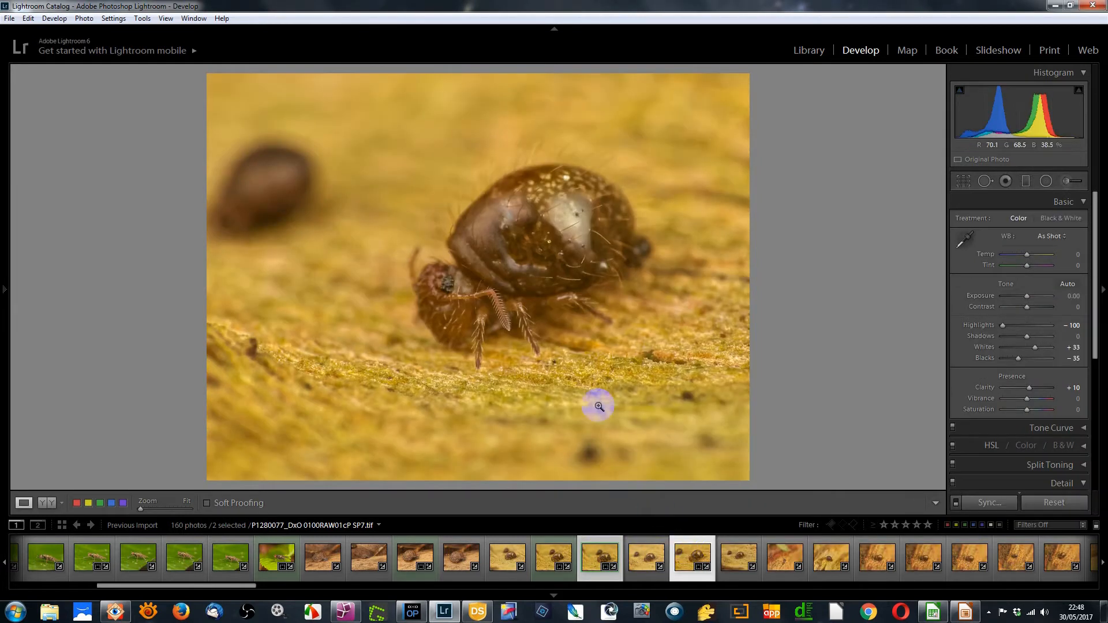
Reposition the synchronized crop on P1280077 to leave more space in front of the springtail's head
click(963, 179)
drag(535, 352, 505, 327)
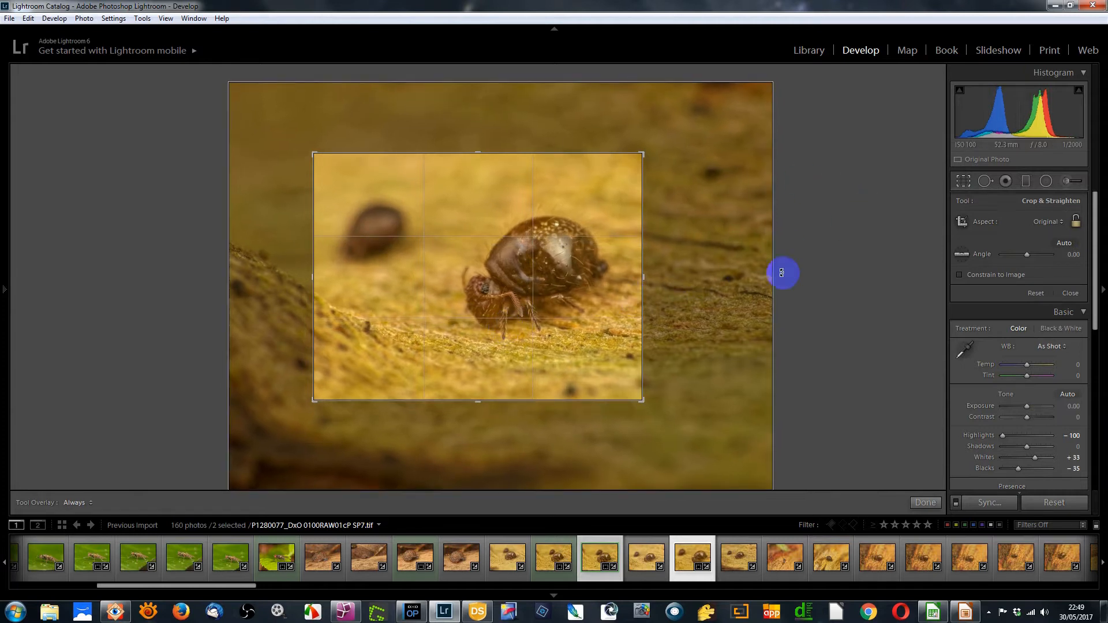
click(963, 180)
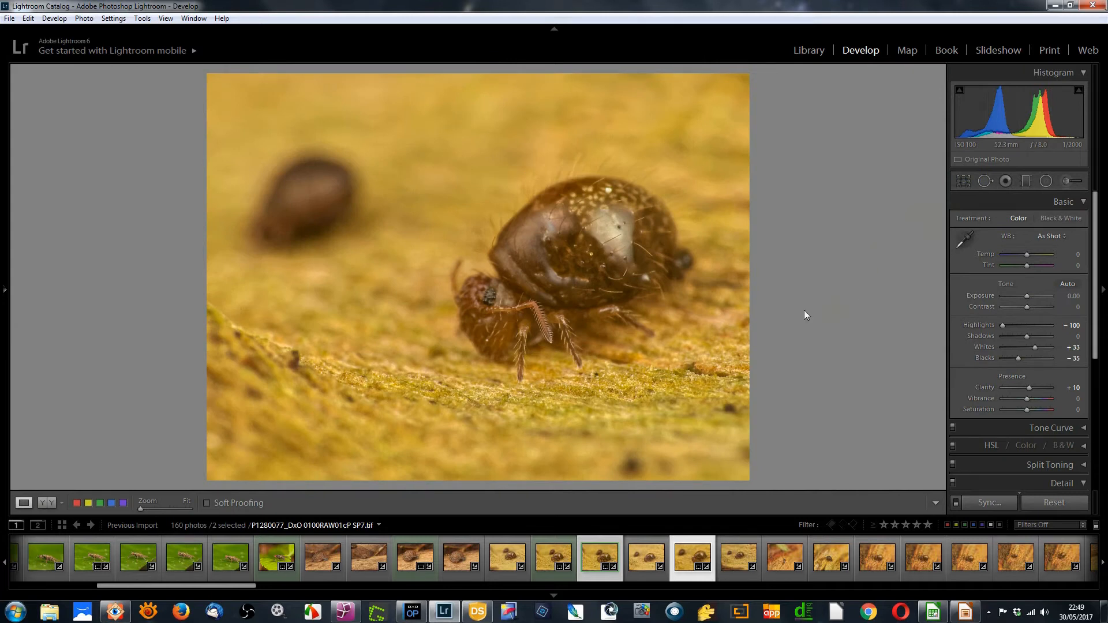
click(490, 305)
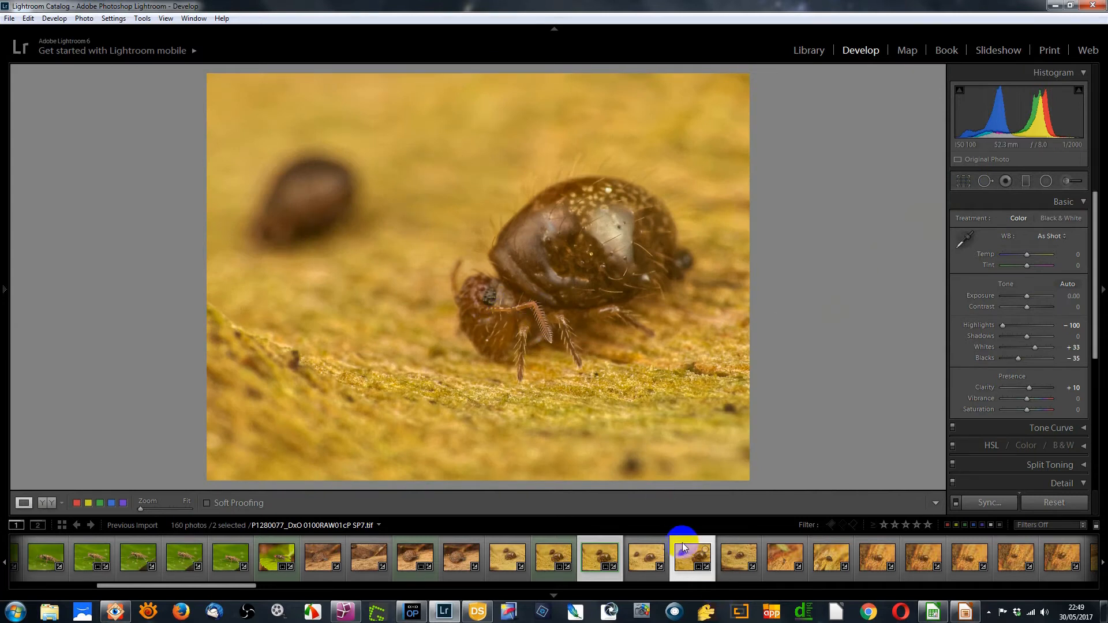
Synchronize all develop settings from P1280071 to the springtail photo P1280078
click(739, 560)
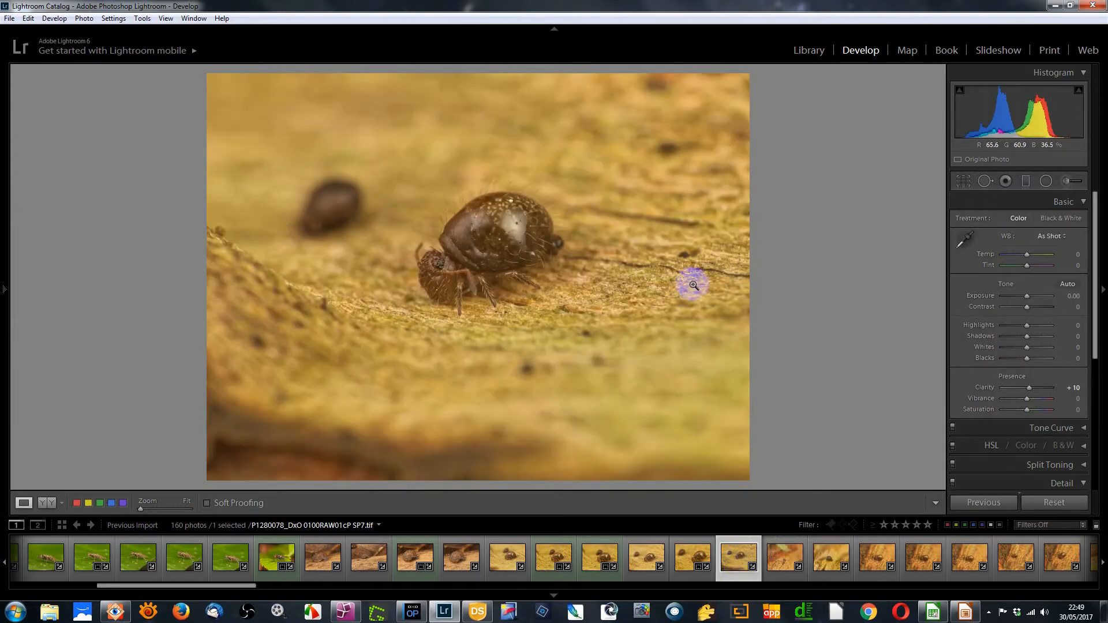
ctrl+click(619, 560)
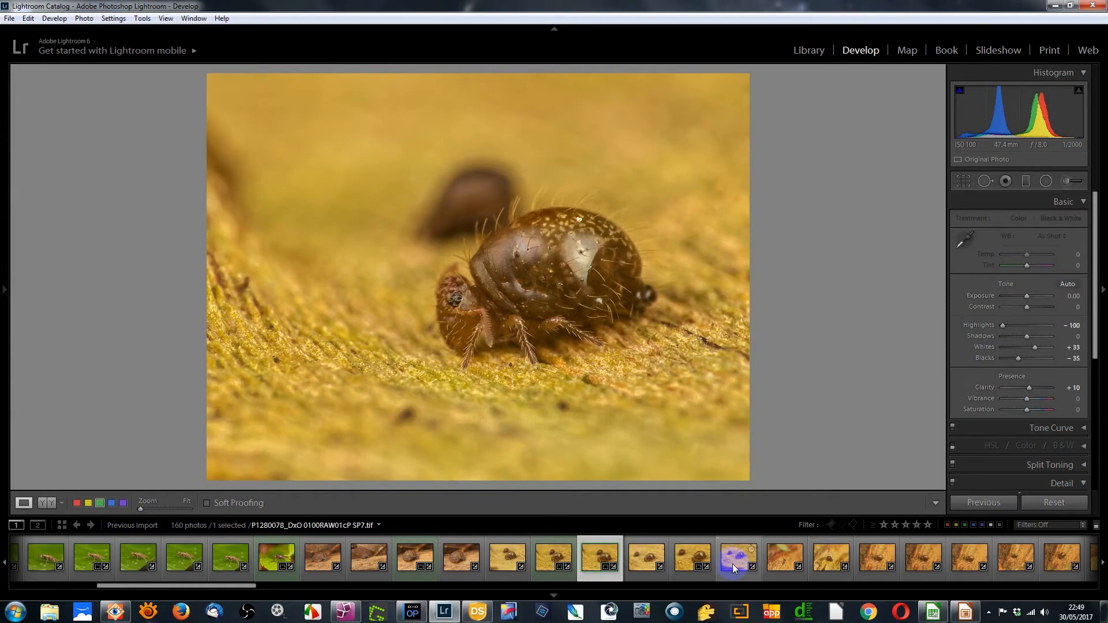
click(989, 502)
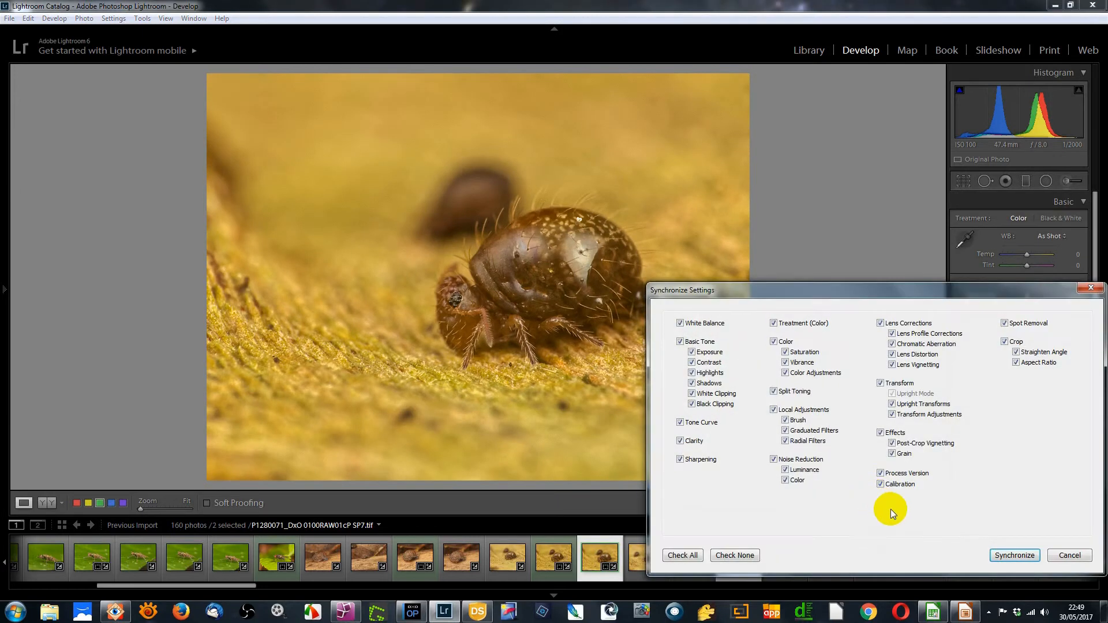
click(1011, 554)
click(751, 557)
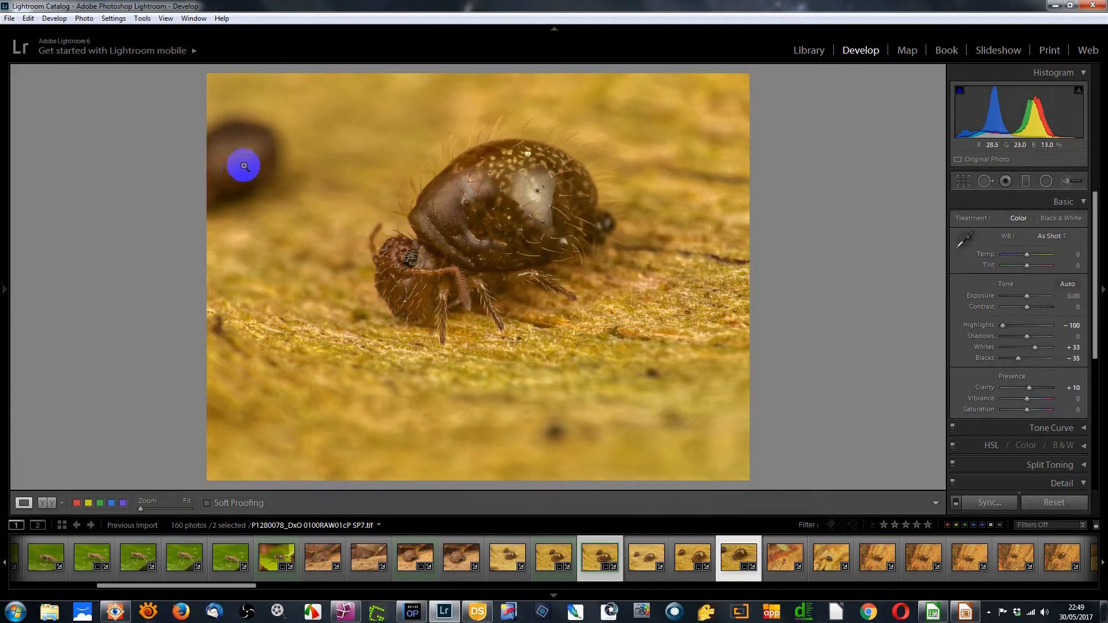
Reposition the crop on P1280078 so the blurred background springtail fits fully in the frame, and label the photo green
click(963, 180)
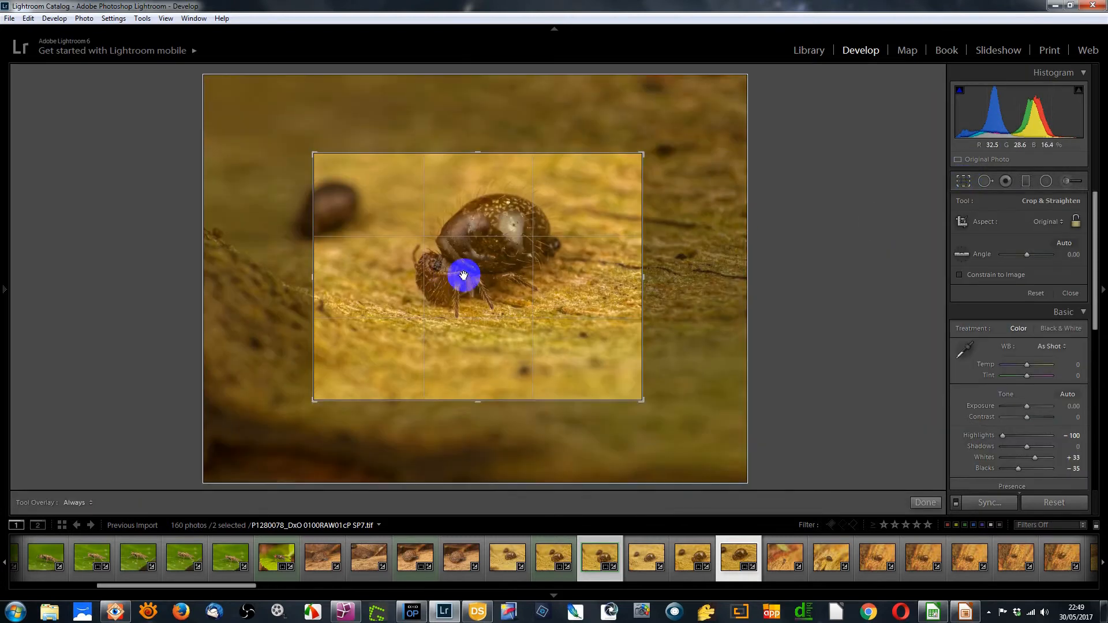
drag(465, 292, 534, 303)
click(965, 179)
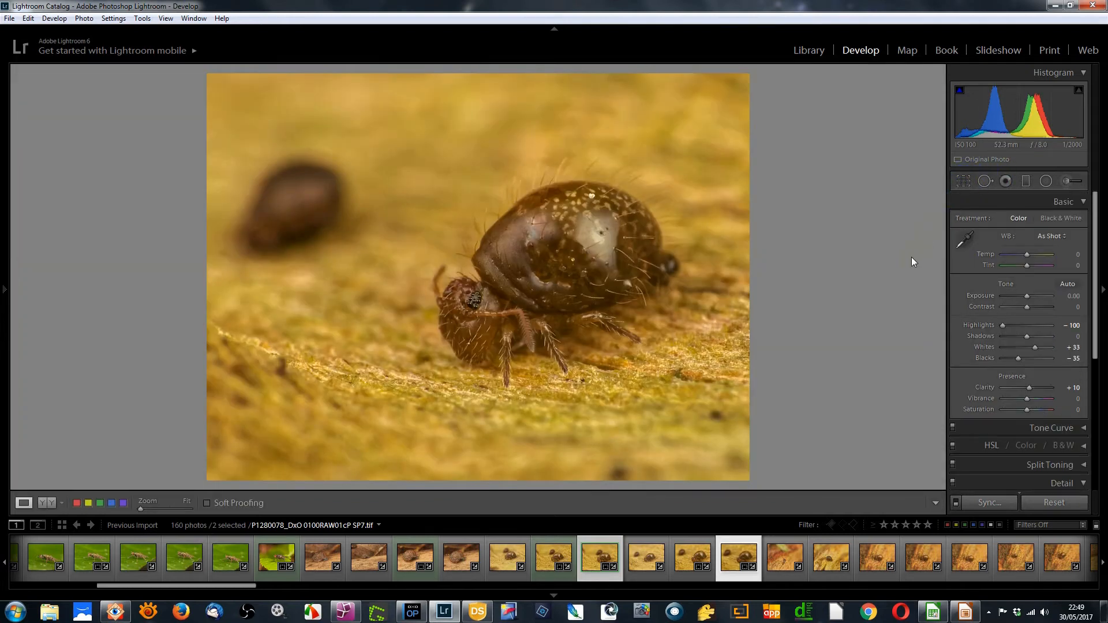
key(8)
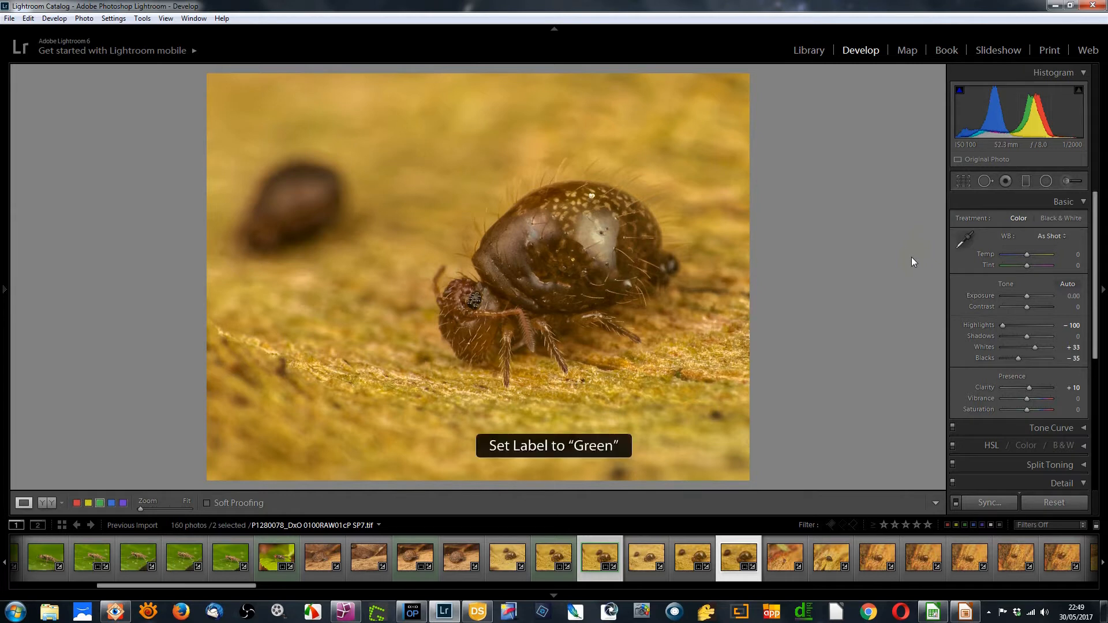
Examine the dark mite in P1280087 at 1:1 and compare the photo with P1280109
click(787, 558)
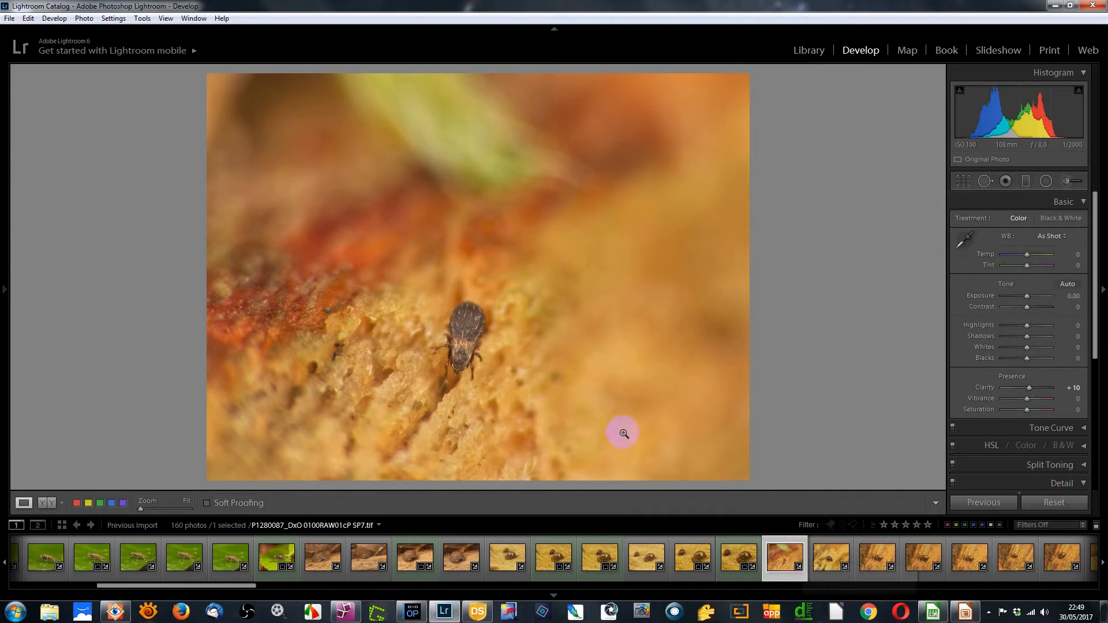
click(461, 355)
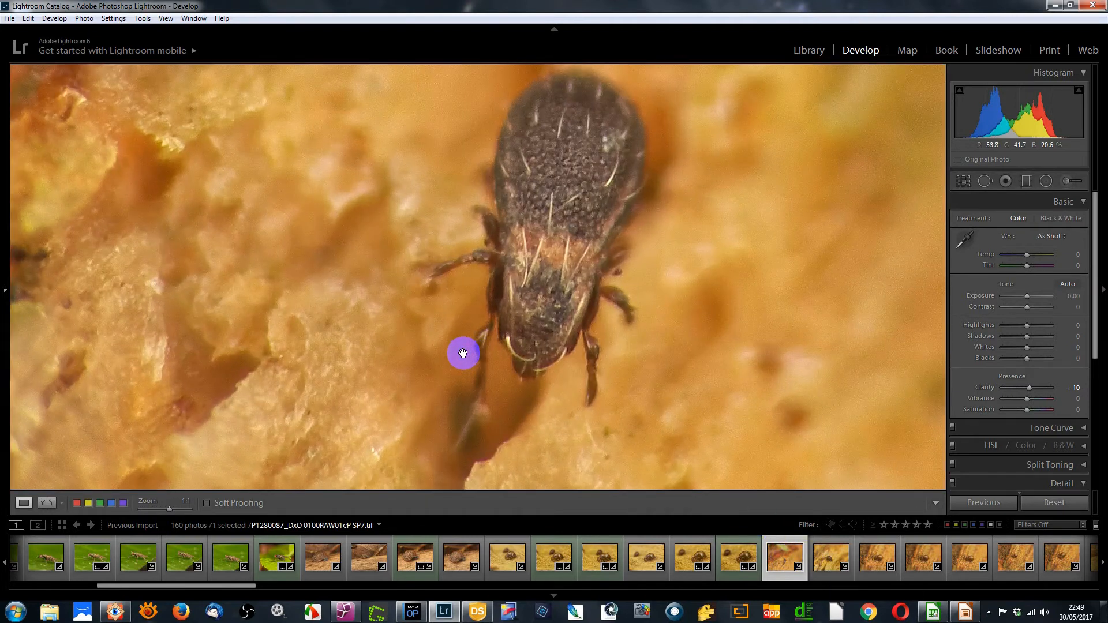
click(486, 348)
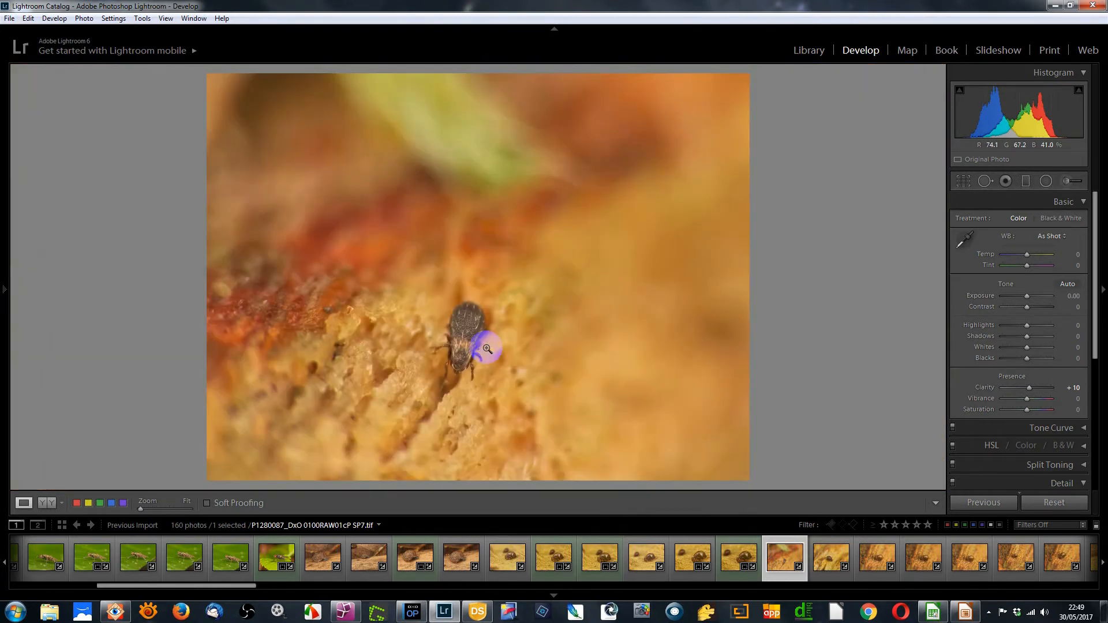
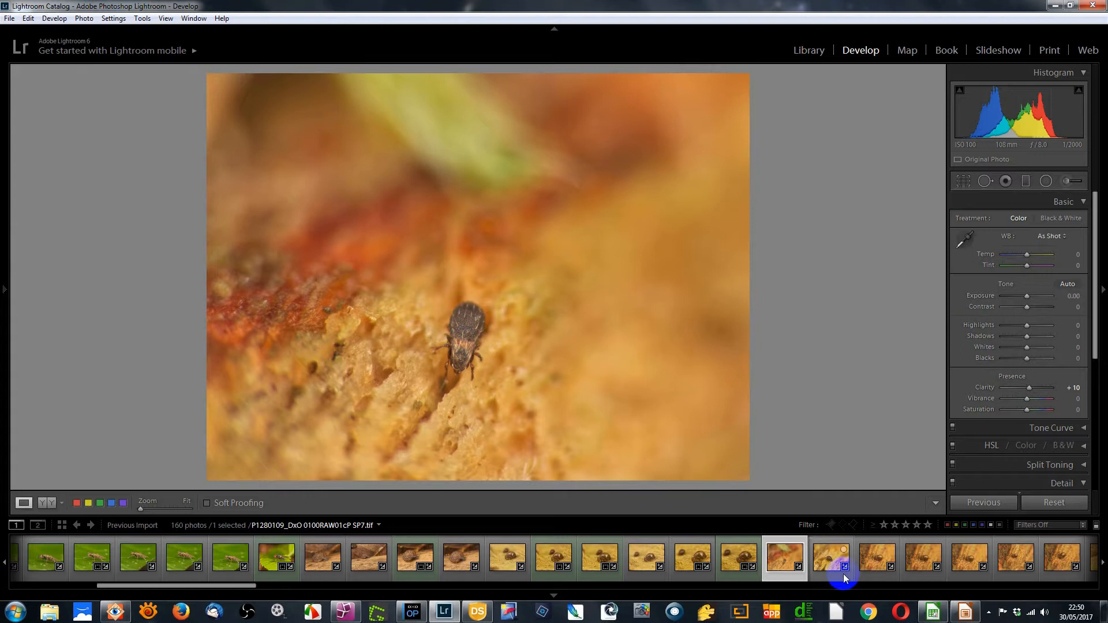
click(829, 558)
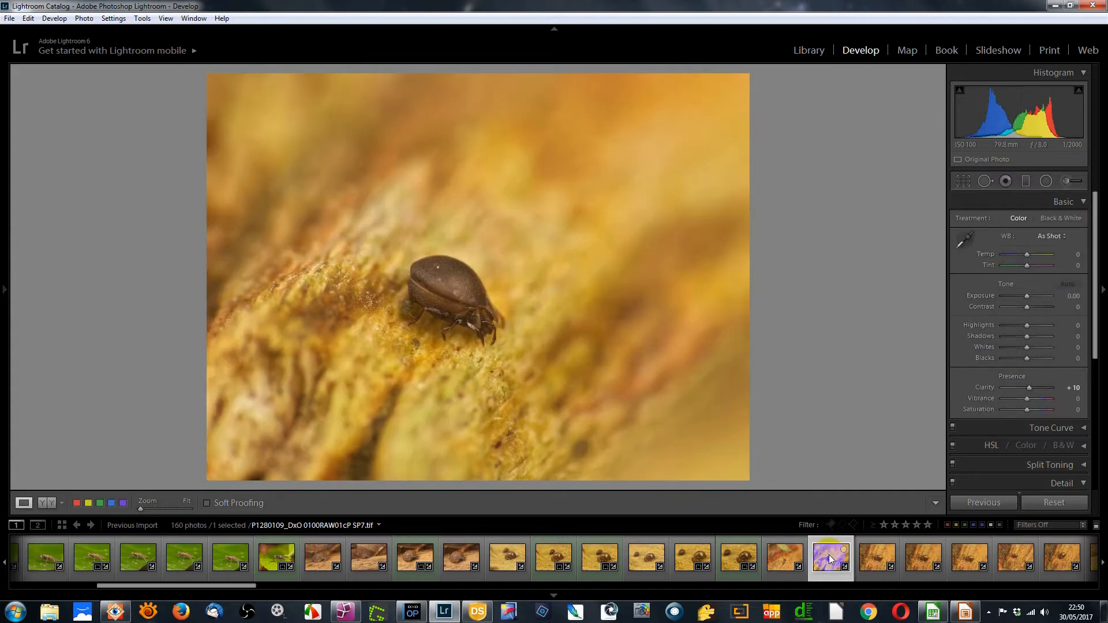
click(786, 559)
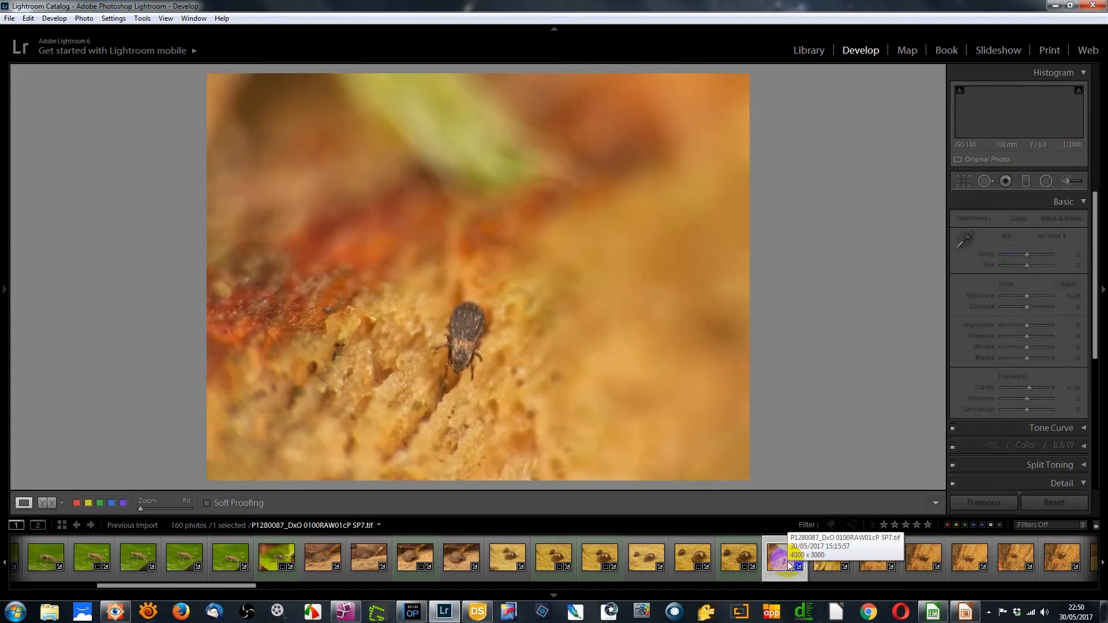
click(473, 356)
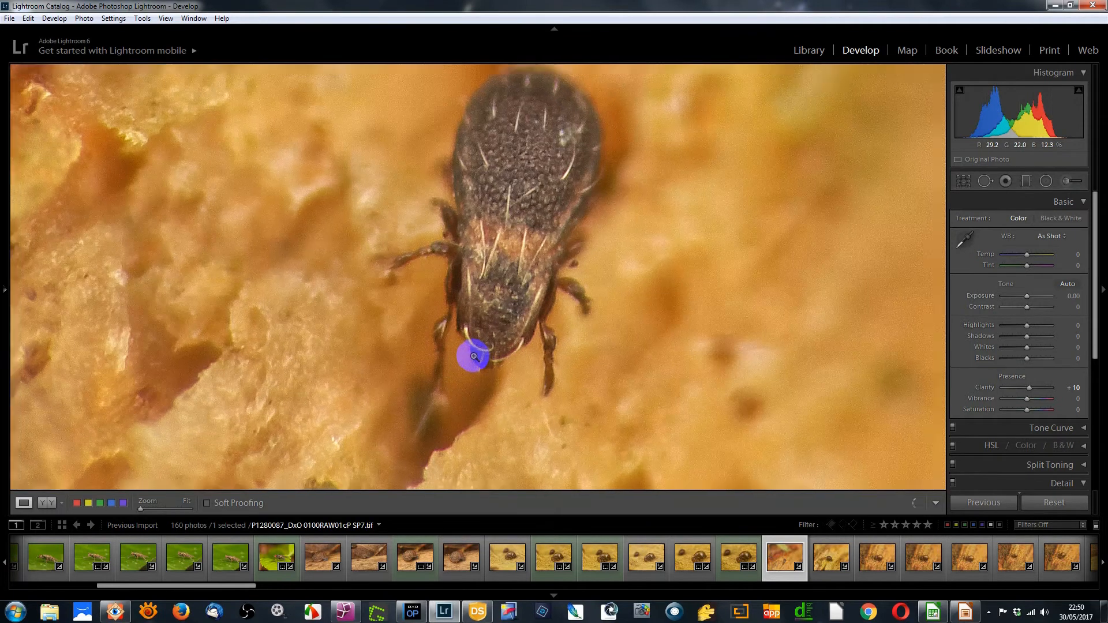
click(472, 354)
click(827, 570)
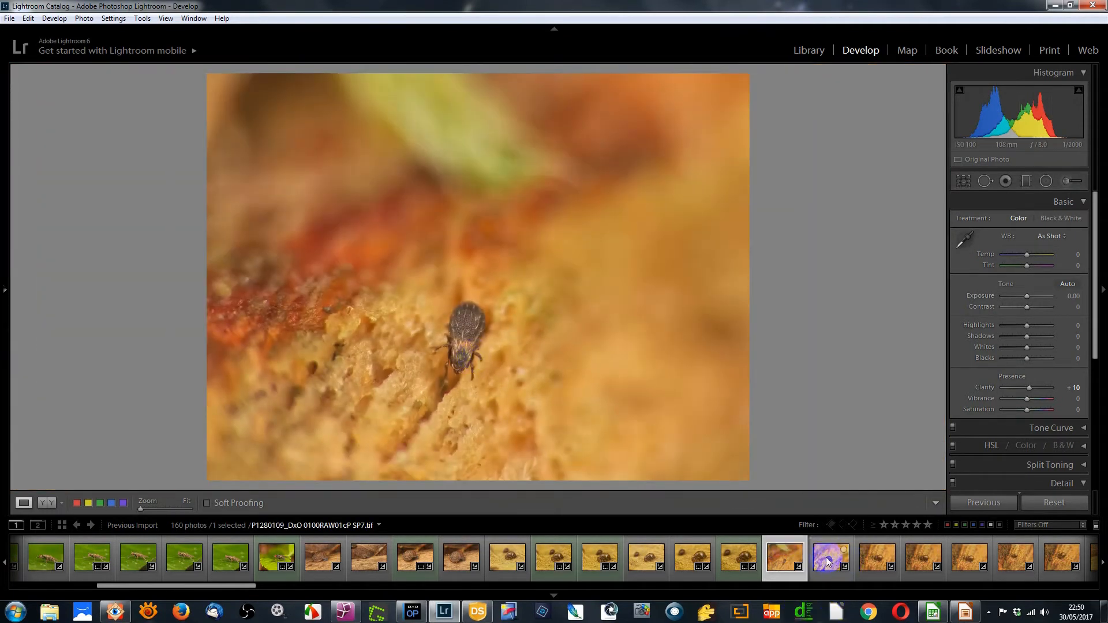
Crop P1280115 evenly from all sides around the springtail at the original aspect, shifting the springtail slightly higher in the frame
click(878, 561)
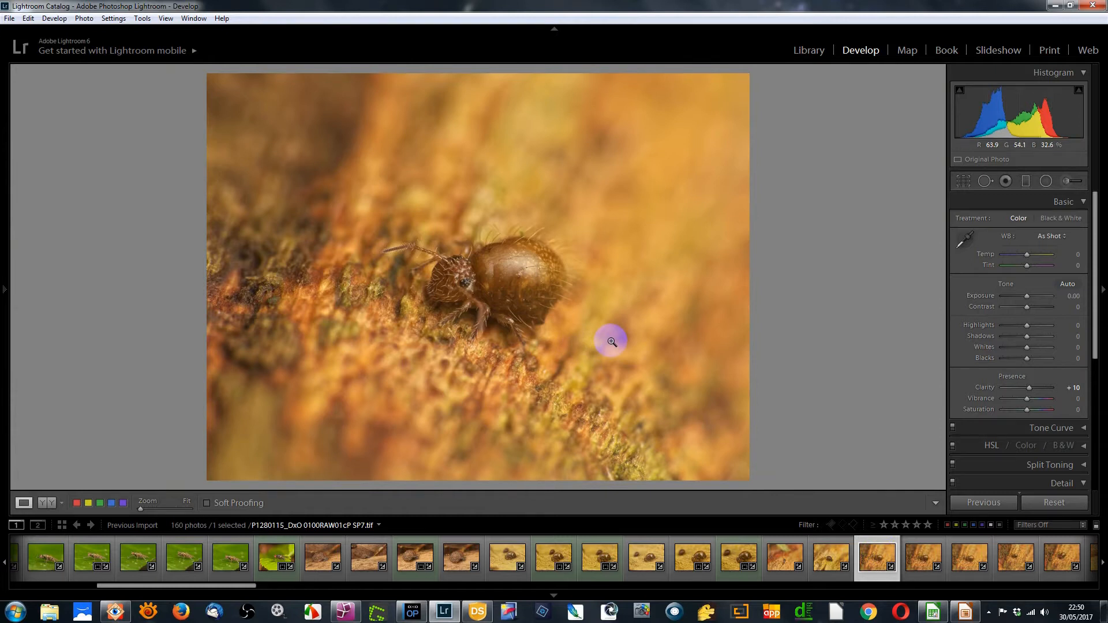
click(962, 180)
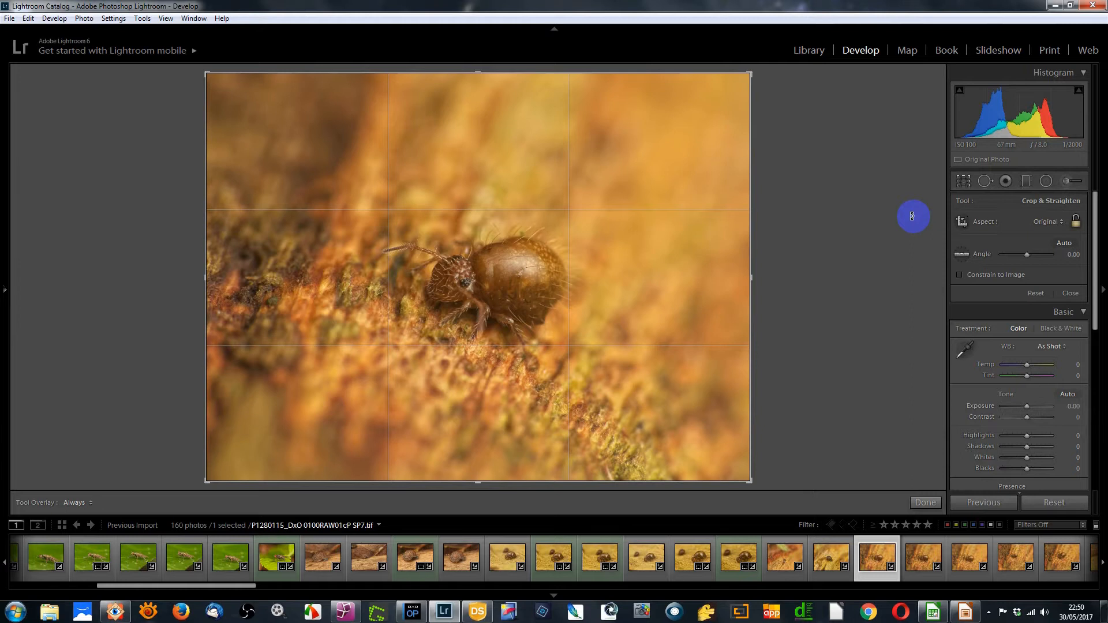
key(alt)
drag(750, 75, 697, 143)
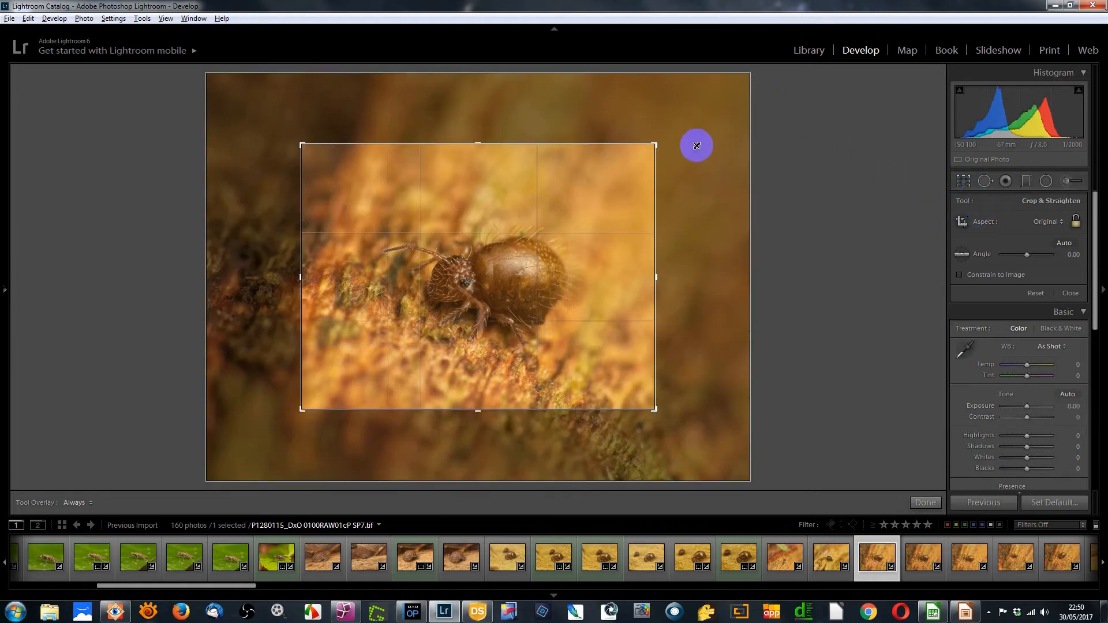
drag(636, 228, 611, 240)
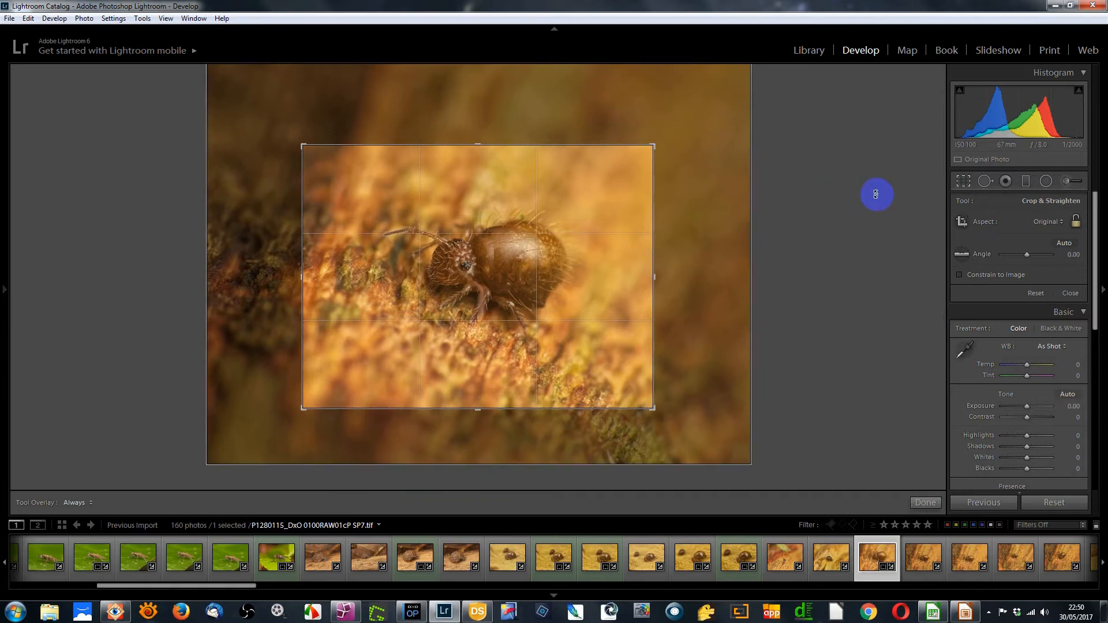
click(961, 182)
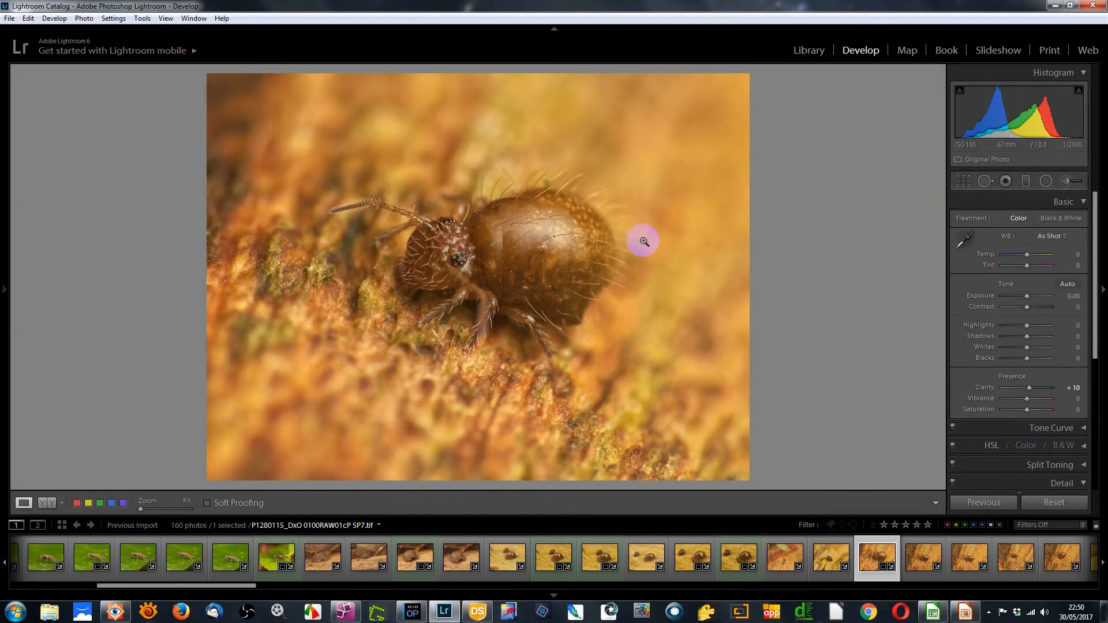
Add an inverted radial filter over the springtail's head on P1280115, raise its Clarity slightly, and label the photo green
click(1045, 180)
drag(457, 253, 483, 277)
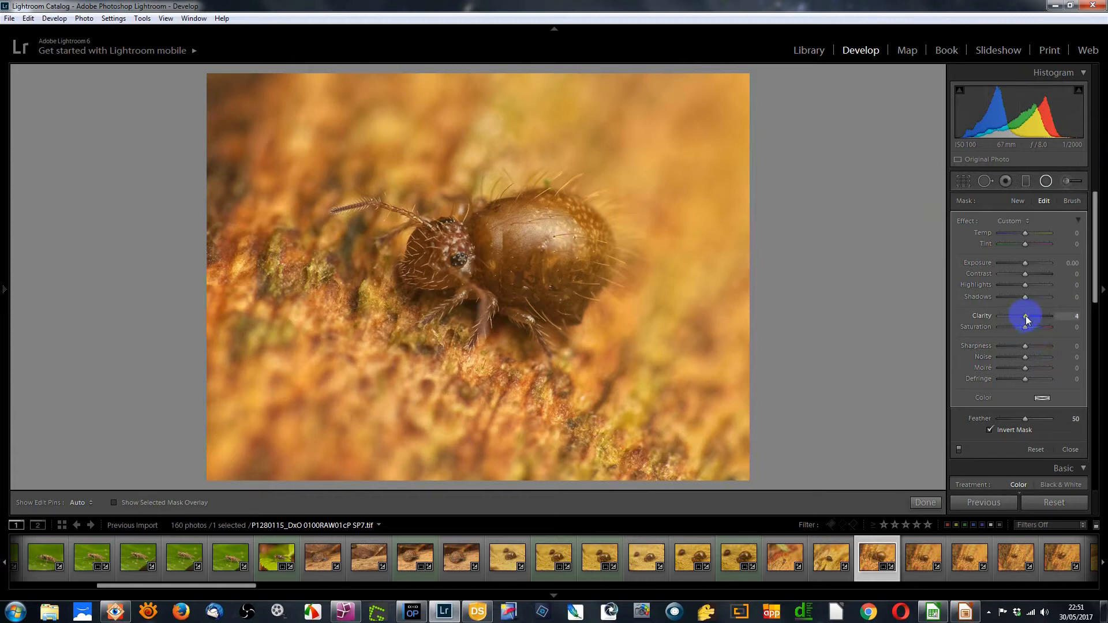
drag(1029, 317, 1030, 317)
click(1069, 450)
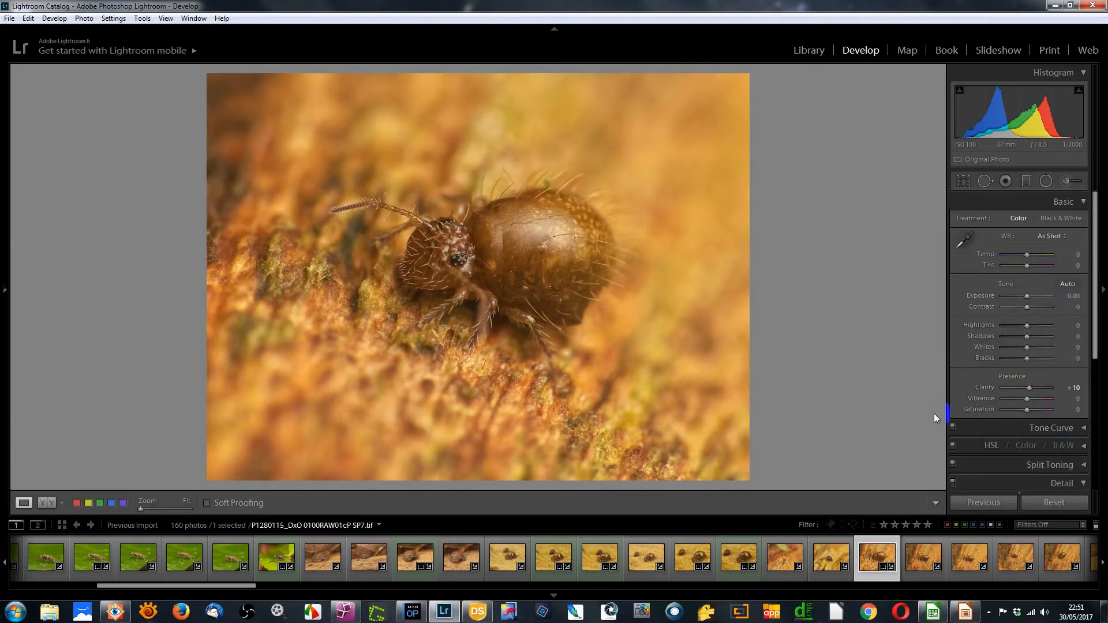
key(8)
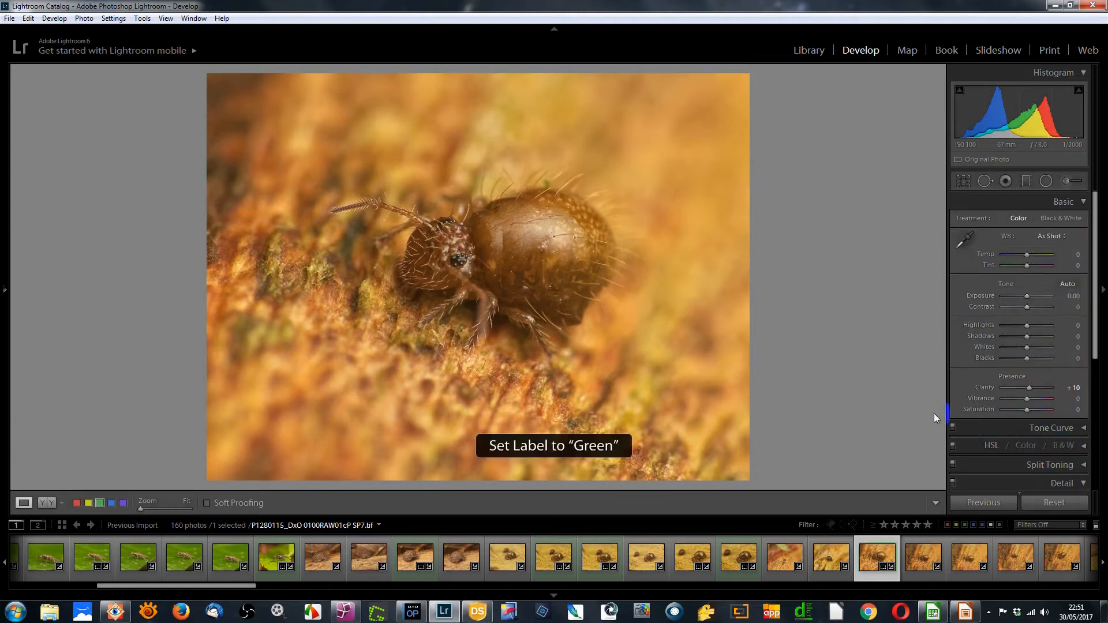
Synchronize P1280115's settings, including the crop but excluding all local adjustments, to the photos P1280116 through P1280119
click(923, 559)
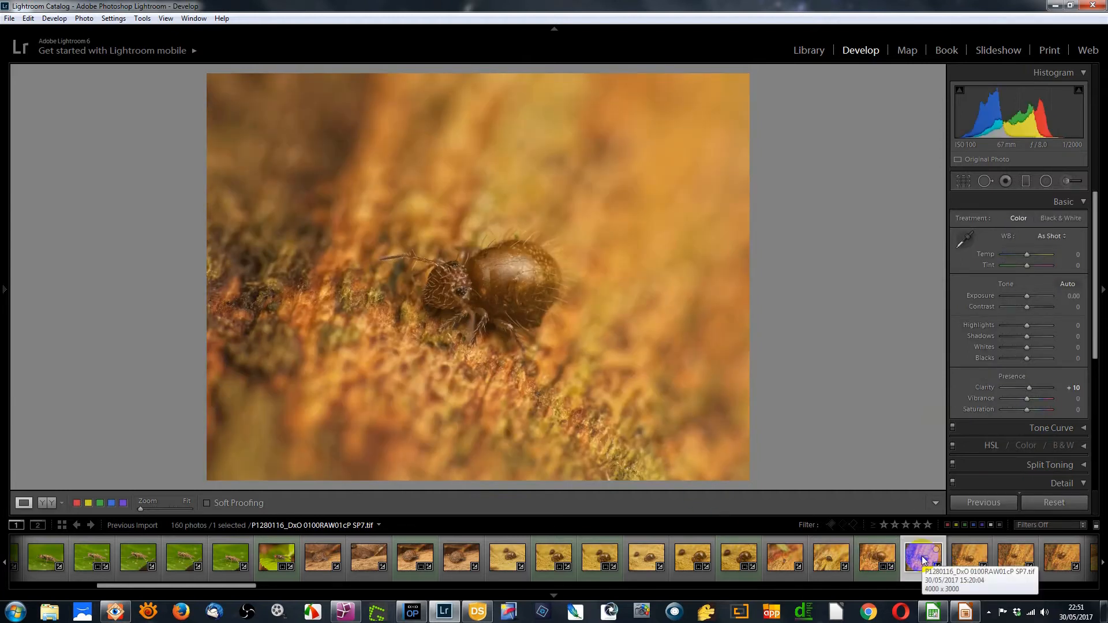
drag(239, 585, 310, 590)
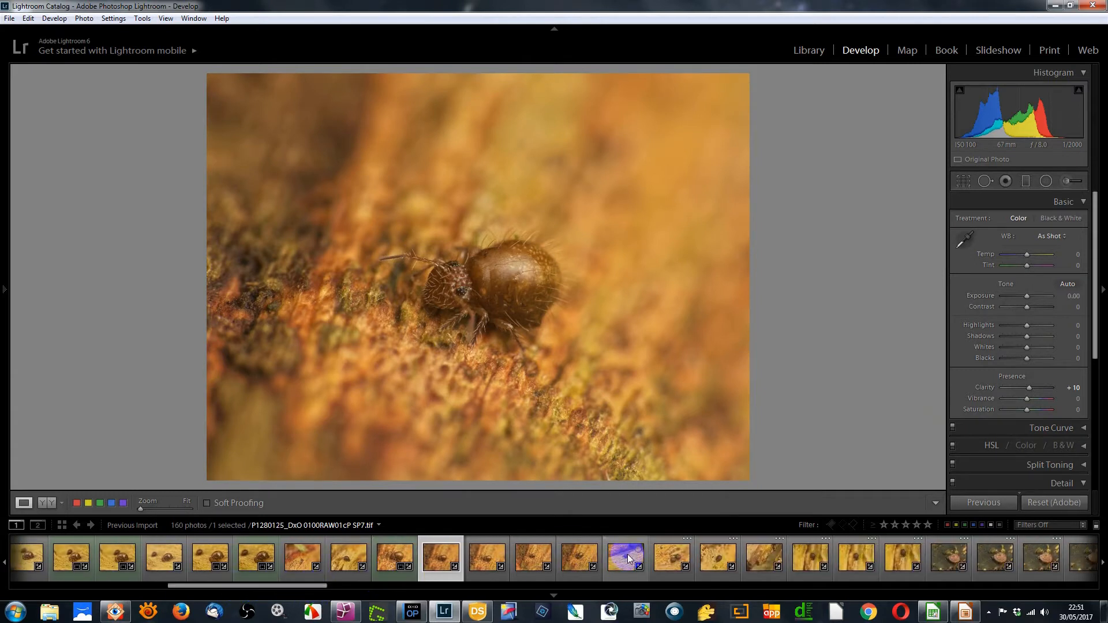
click(581, 562)
key(Left)
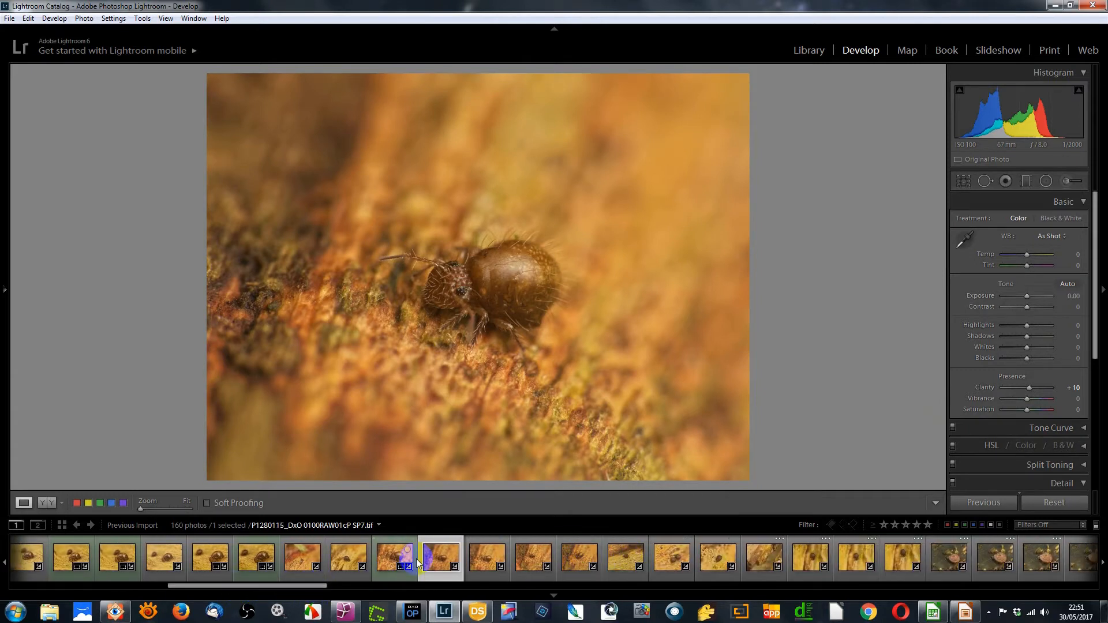
shift+click(590, 563)
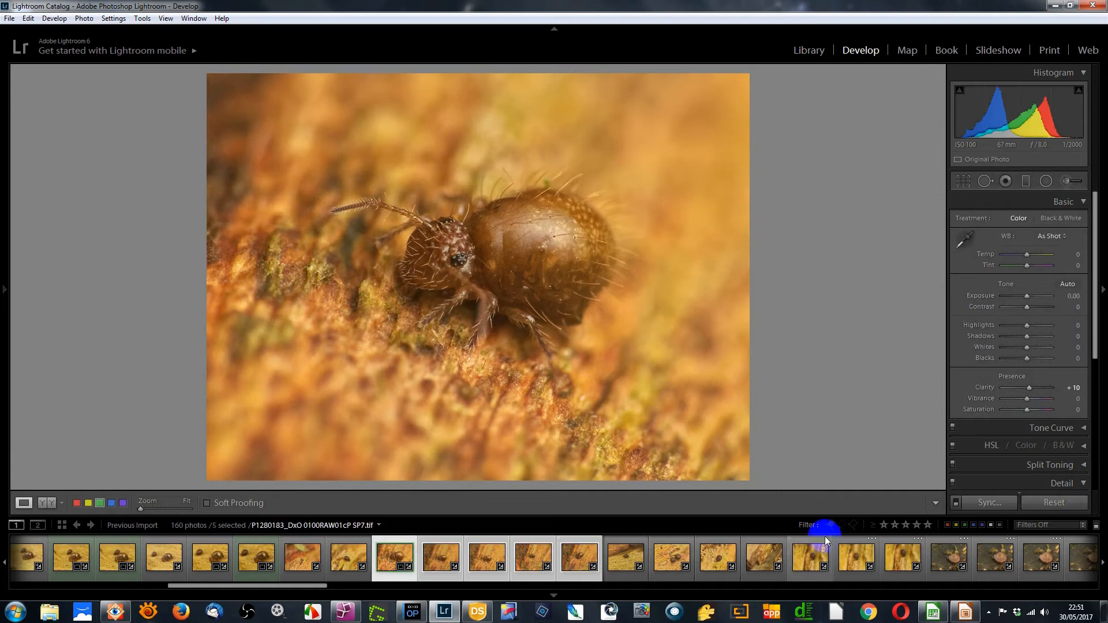
click(982, 502)
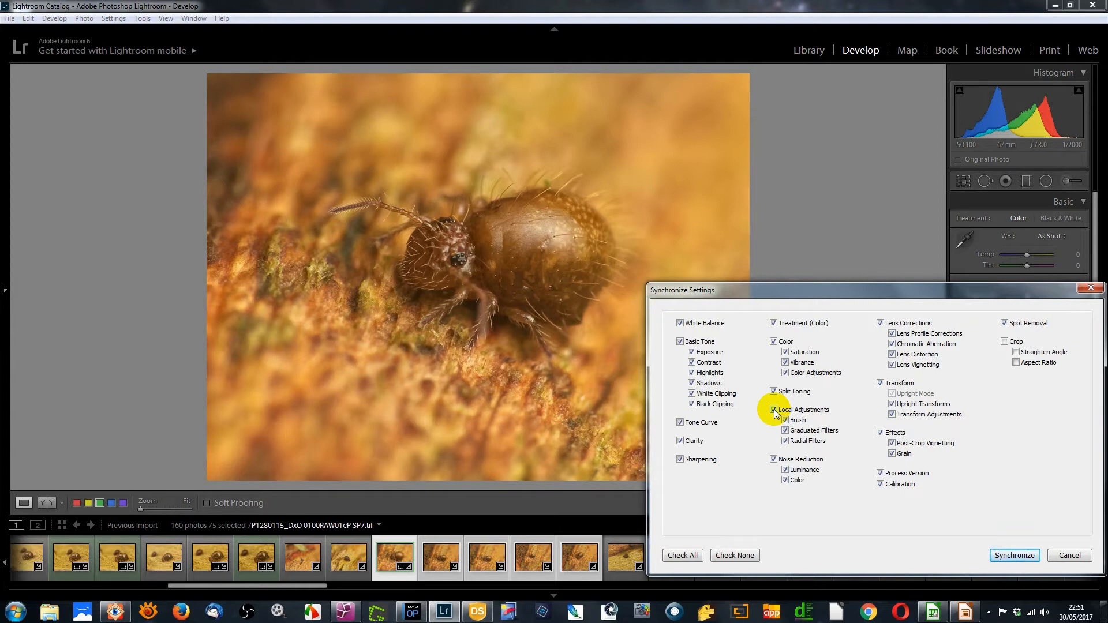
click(1069, 555)
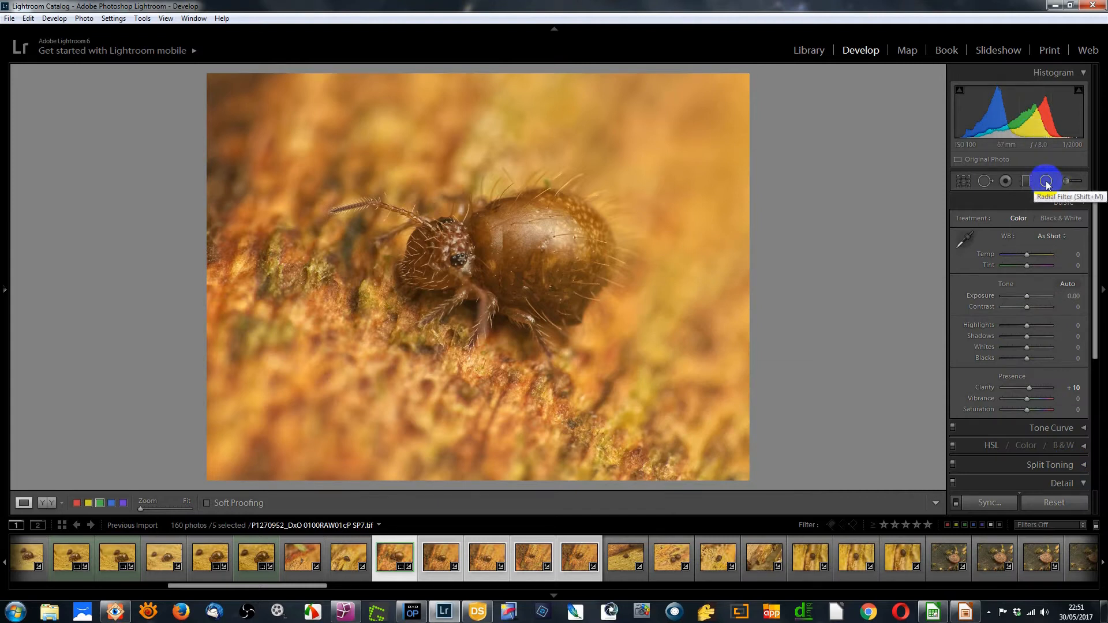
click(985, 503)
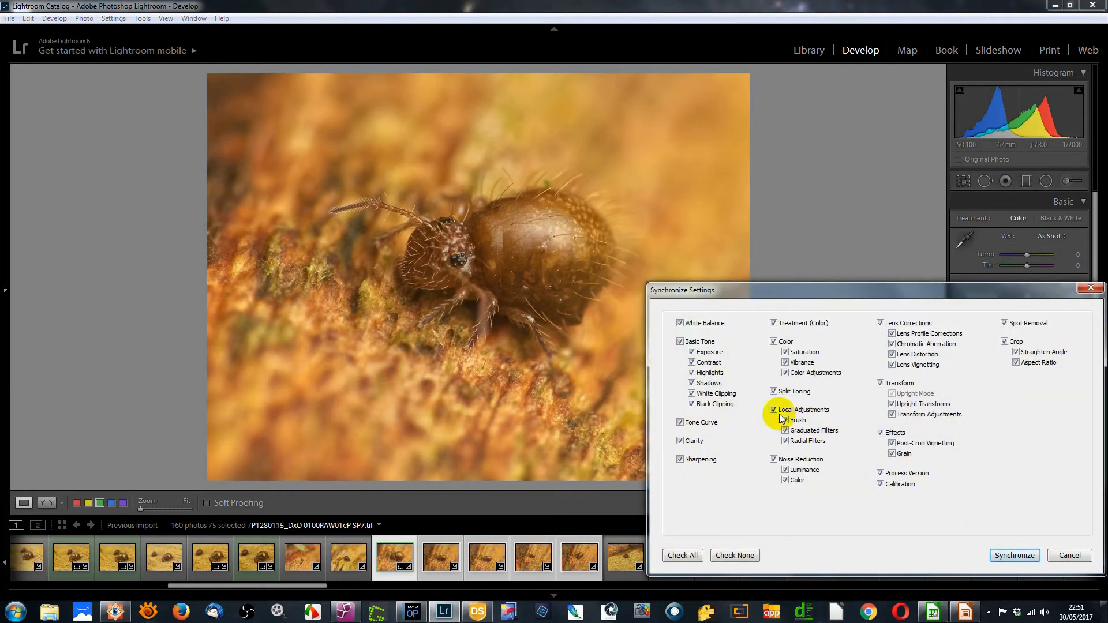
click(774, 410)
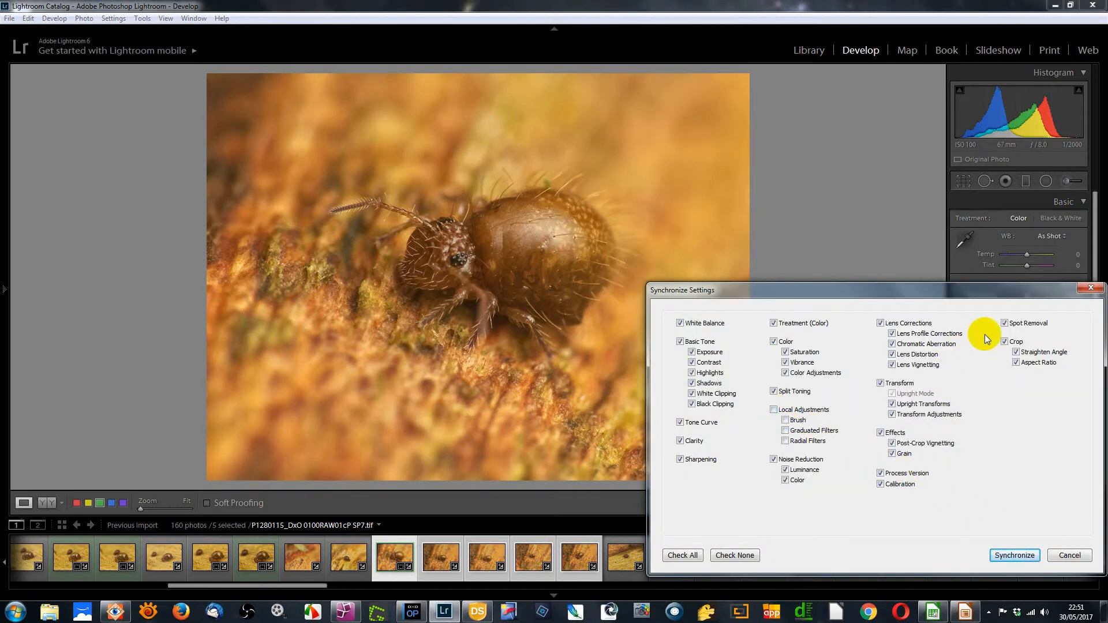
click(1016, 555)
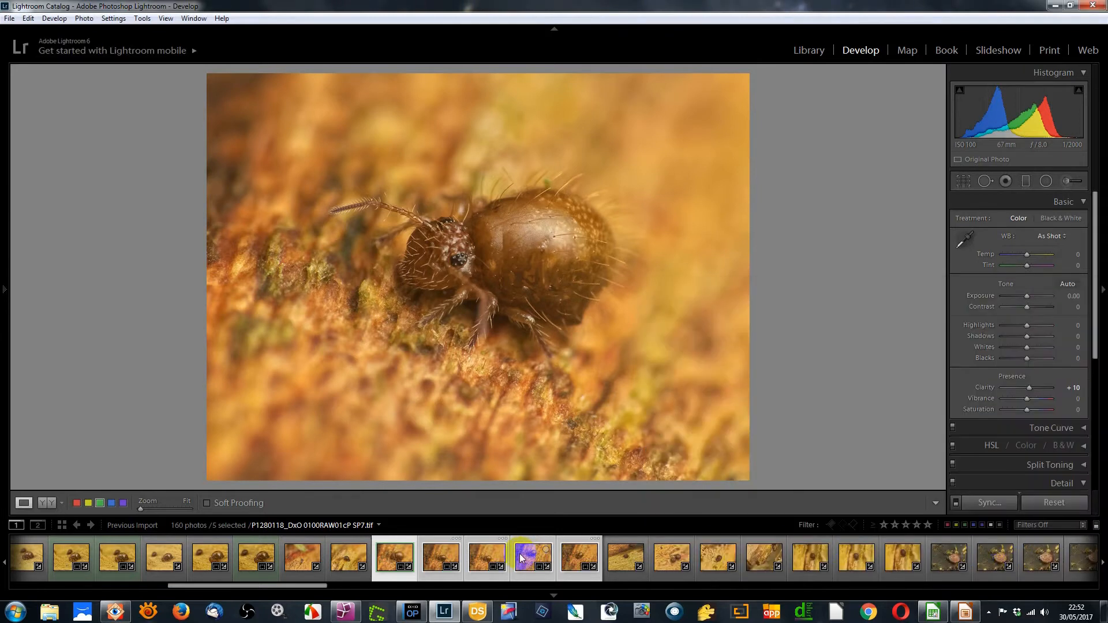
Check the synchronized crops on P1280116 to P1280118, and reposition P1280118's crop so the springtail sits nearer the centre
click(444, 558)
click(484, 558)
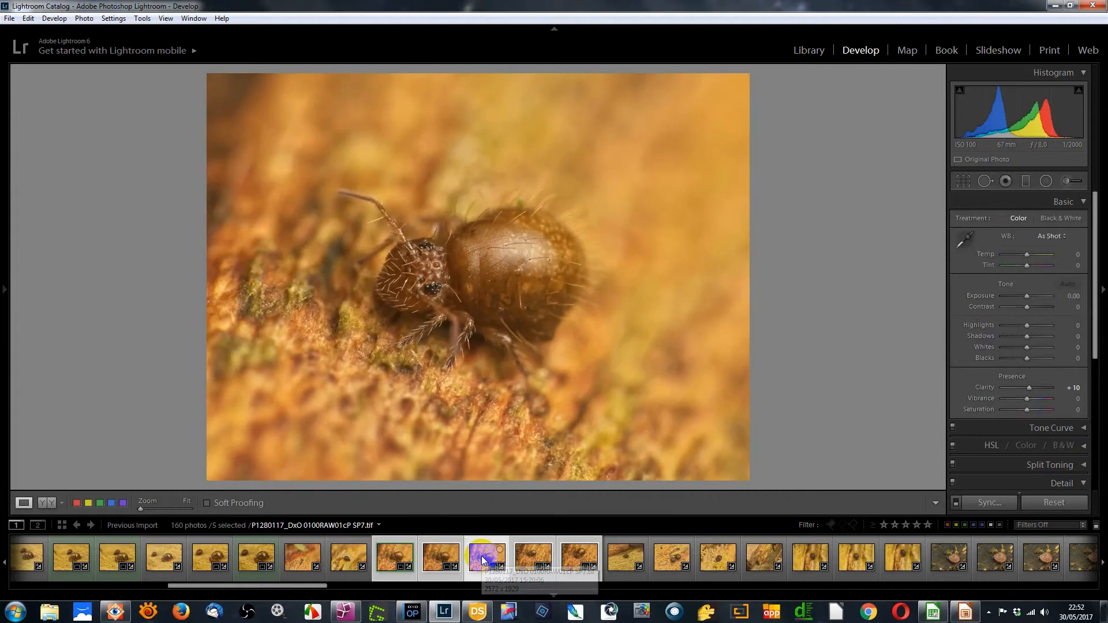
click(531, 557)
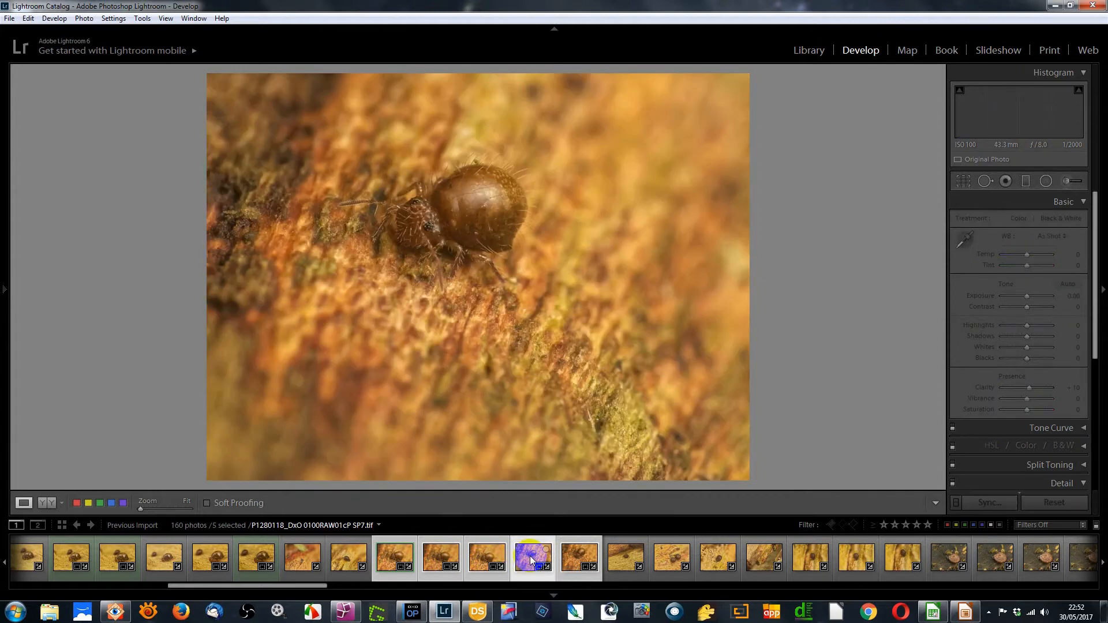
click(965, 180)
drag(493, 270, 544, 300)
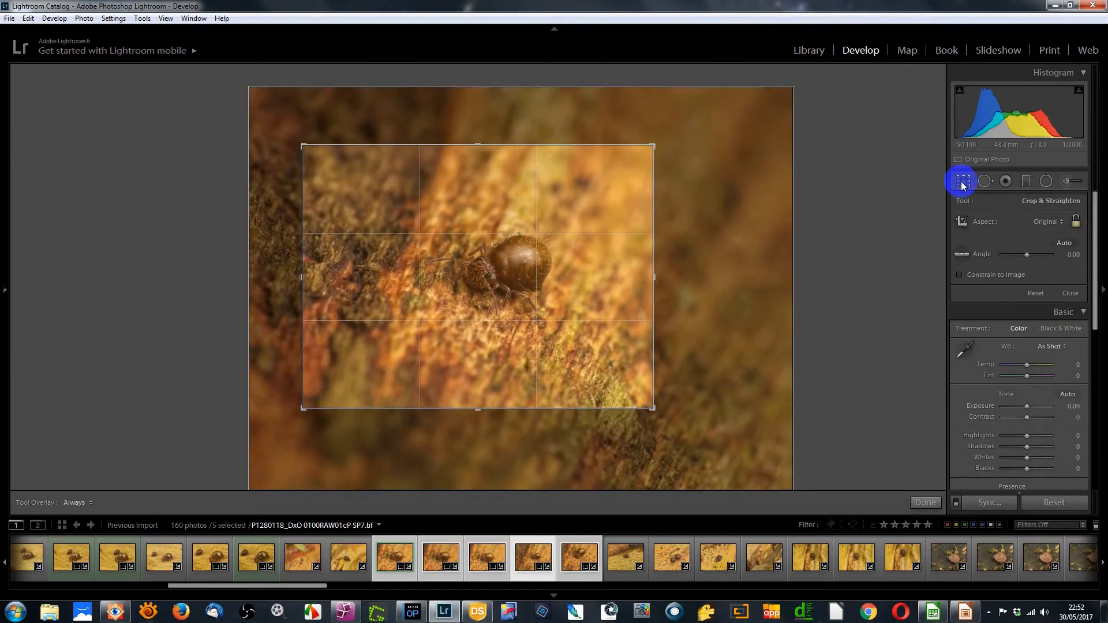
click(961, 182)
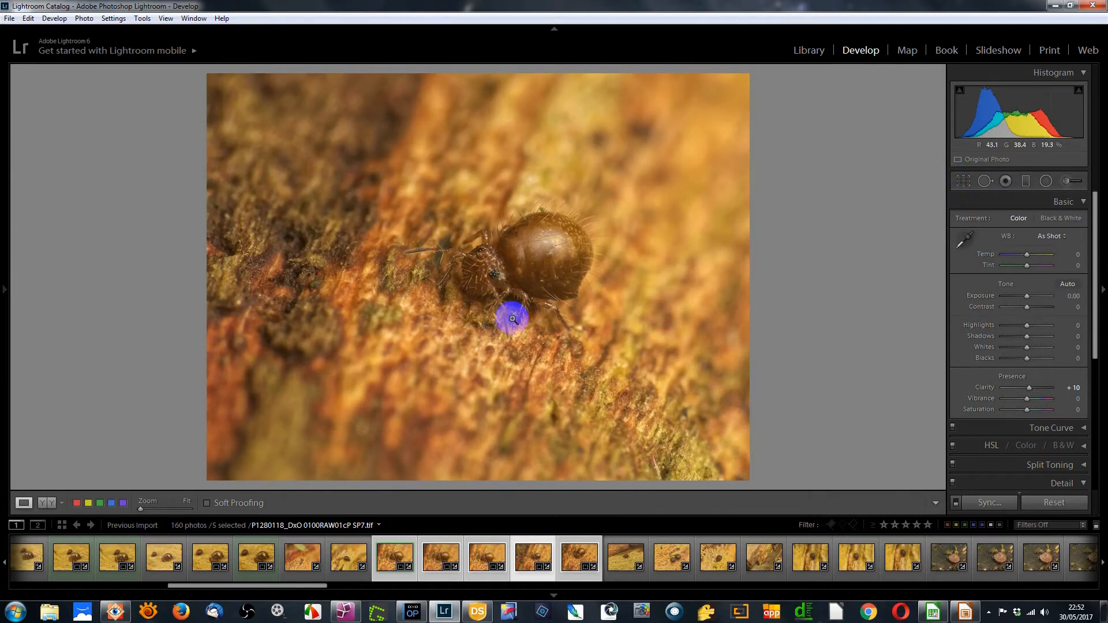
Check the crop on P1280119 and label the photos P1280116, P1280117, P1280118 and P1280119 green
click(569, 558)
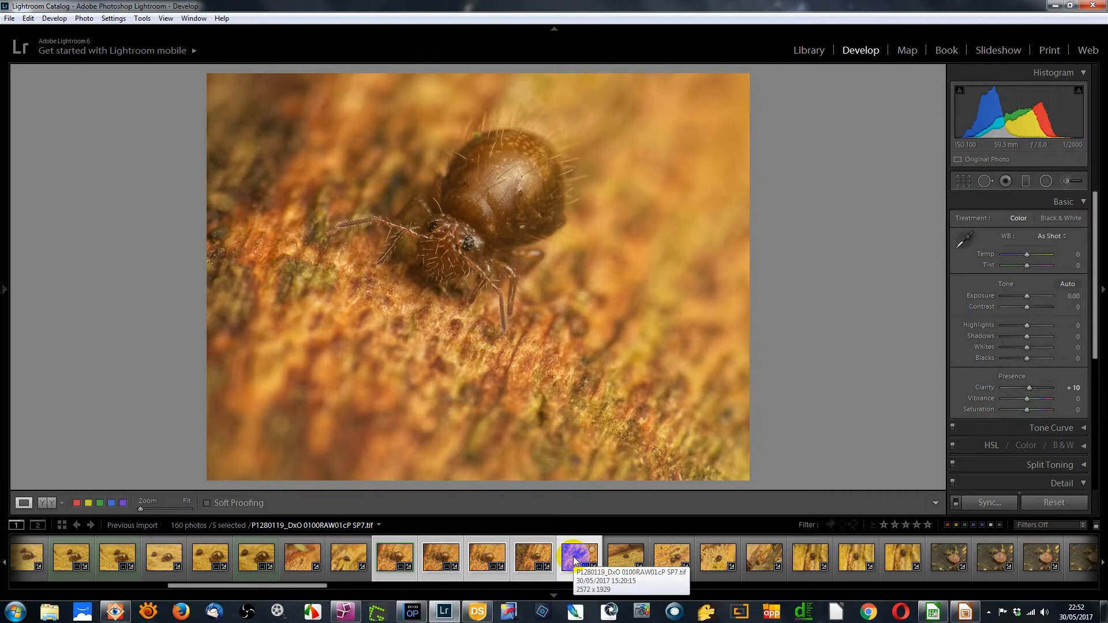
click(434, 567)
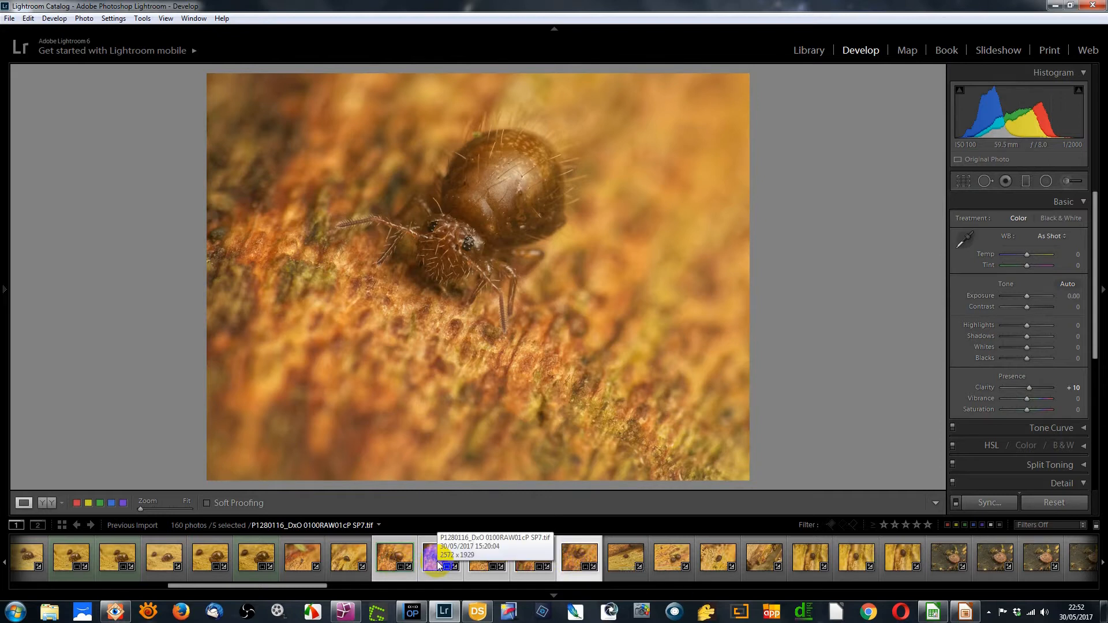
key(8)
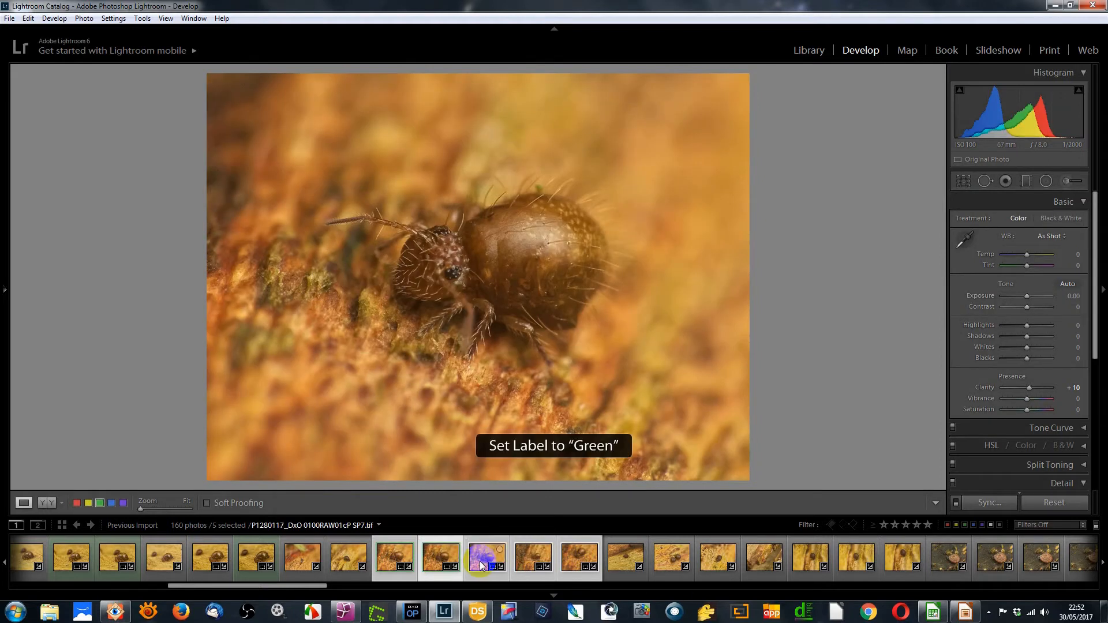
click(487, 556)
key(8)
click(529, 555)
key(8)
click(582, 556)
key(8)
Crop P1280125 evenly from all sides around the dark mite to about 2312 x 1734, and check the cropped size in the Library
click(624, 563)
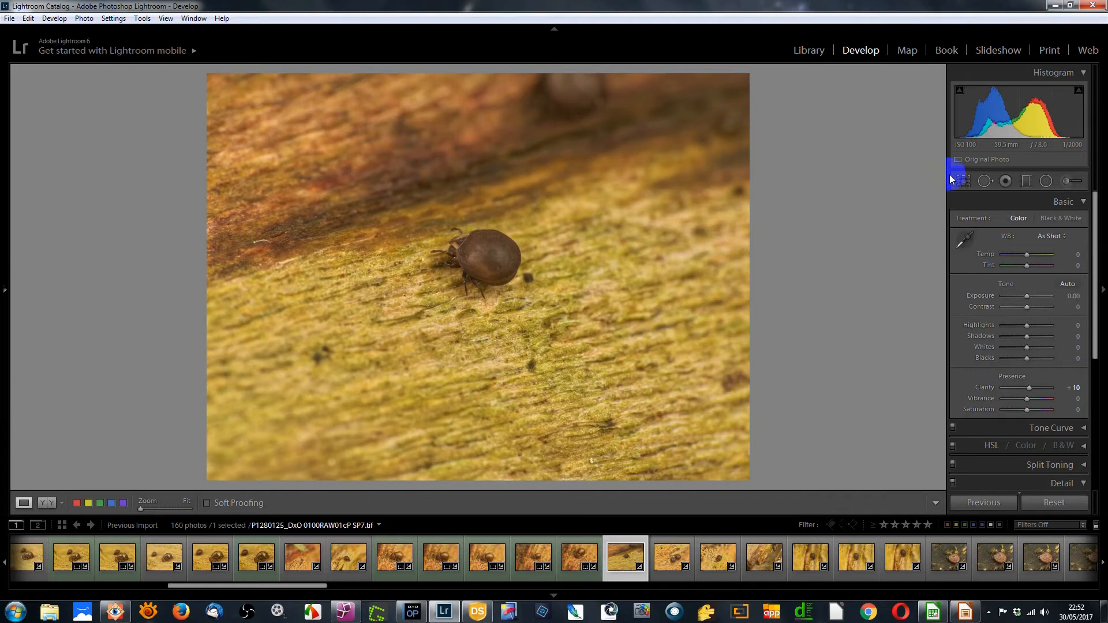
click(963, 180)
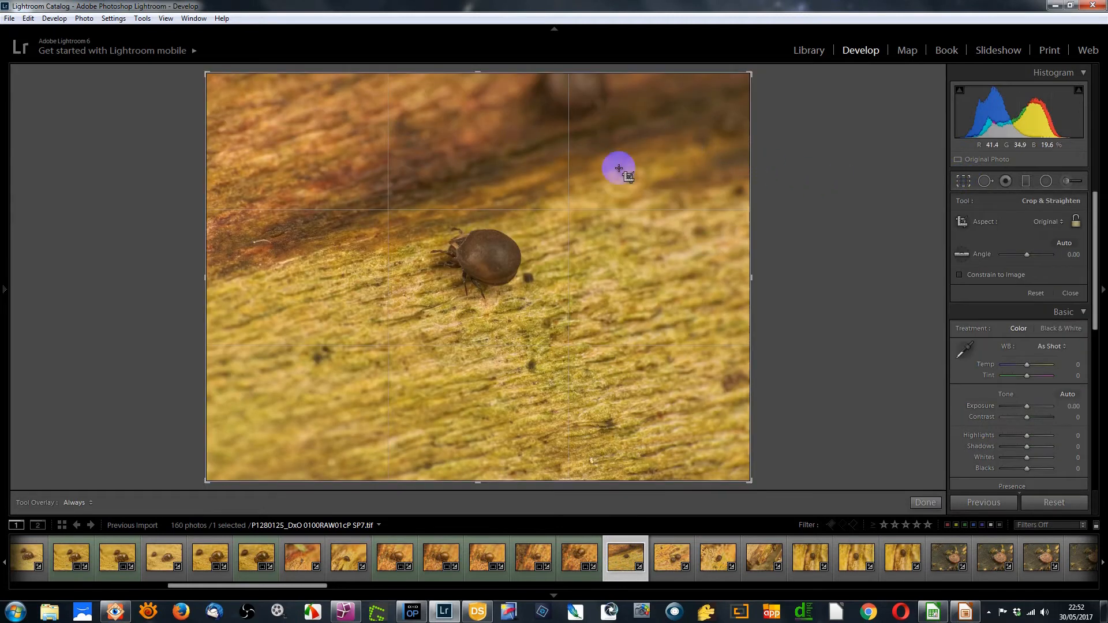
key(alt)
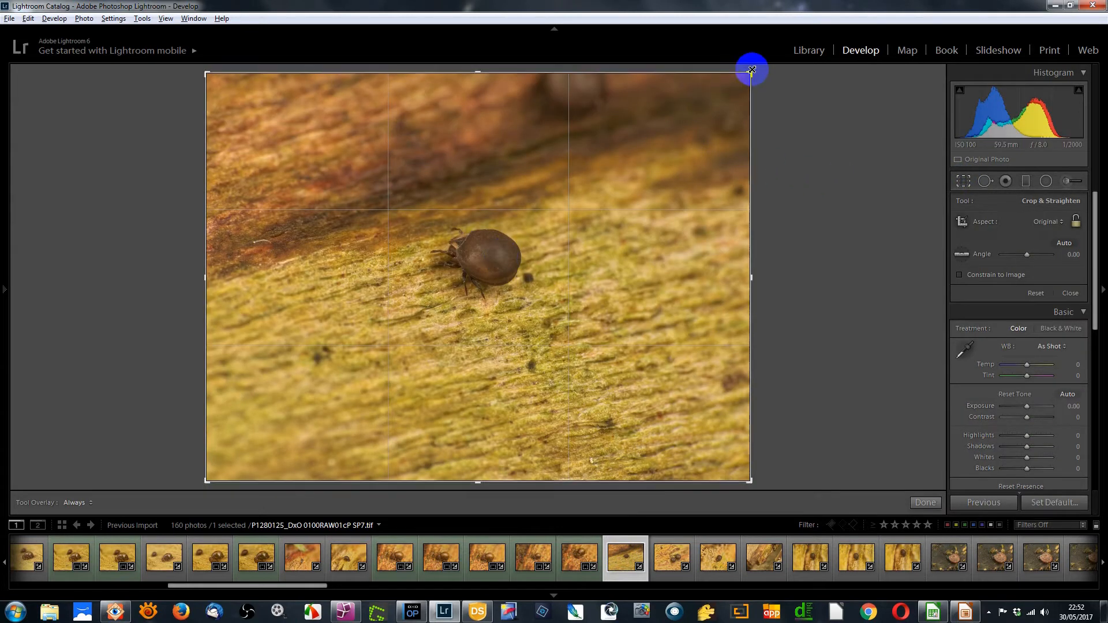
drag(750, 73, 645, 158)
click(808, 50)
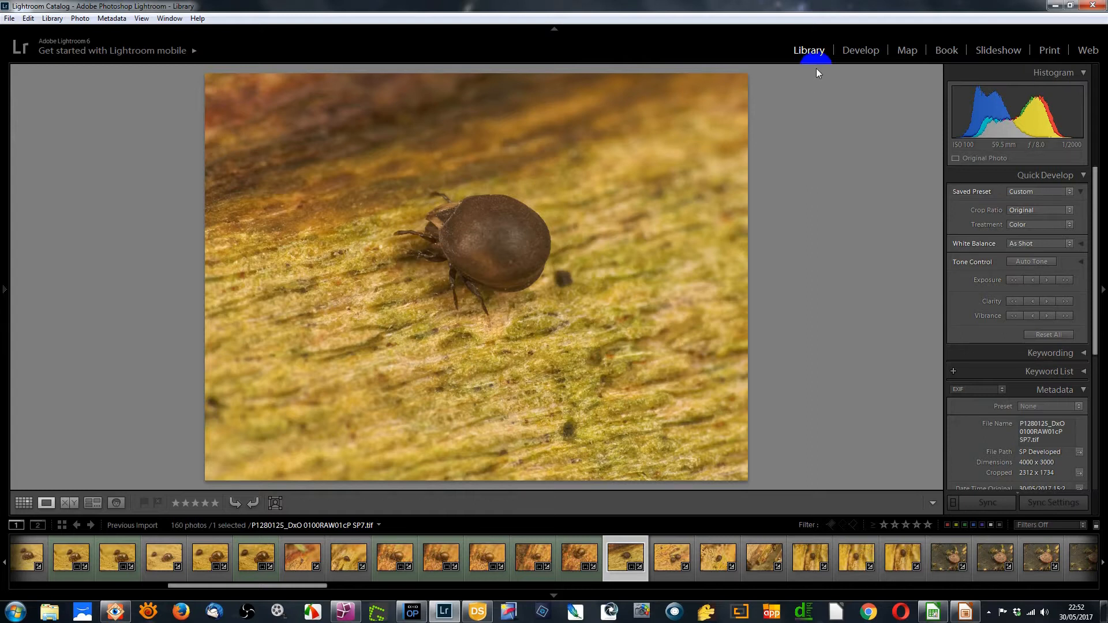
click(857, 53)
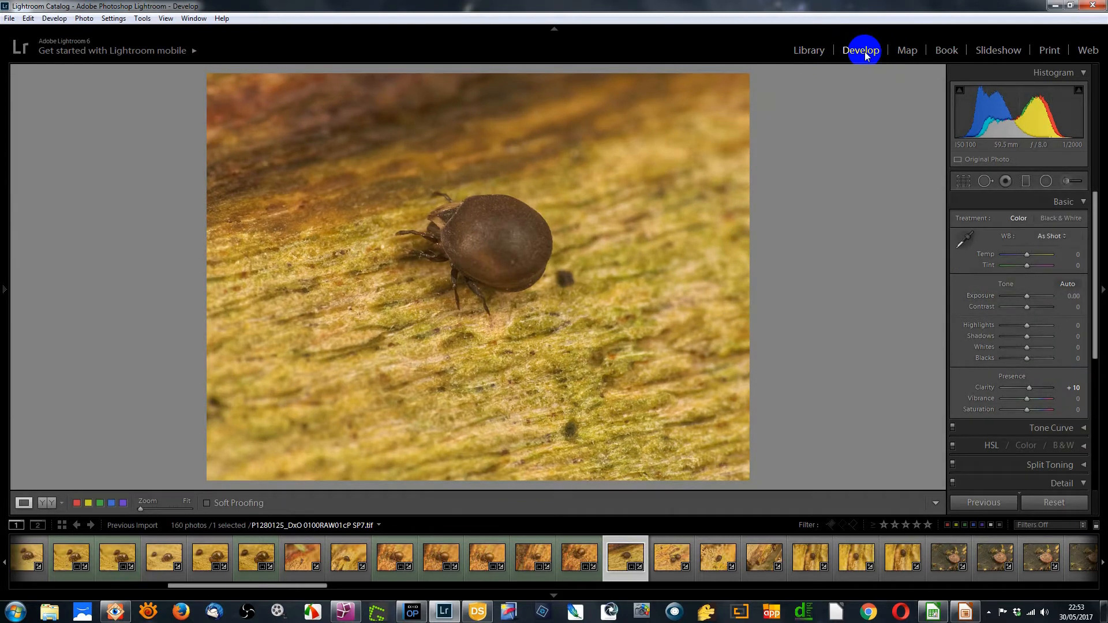
Tighten the crop on P1280125 evenly, shift the mite lower and further right in the frame, and label the photo green
click(963, 181)
click(686, 153)
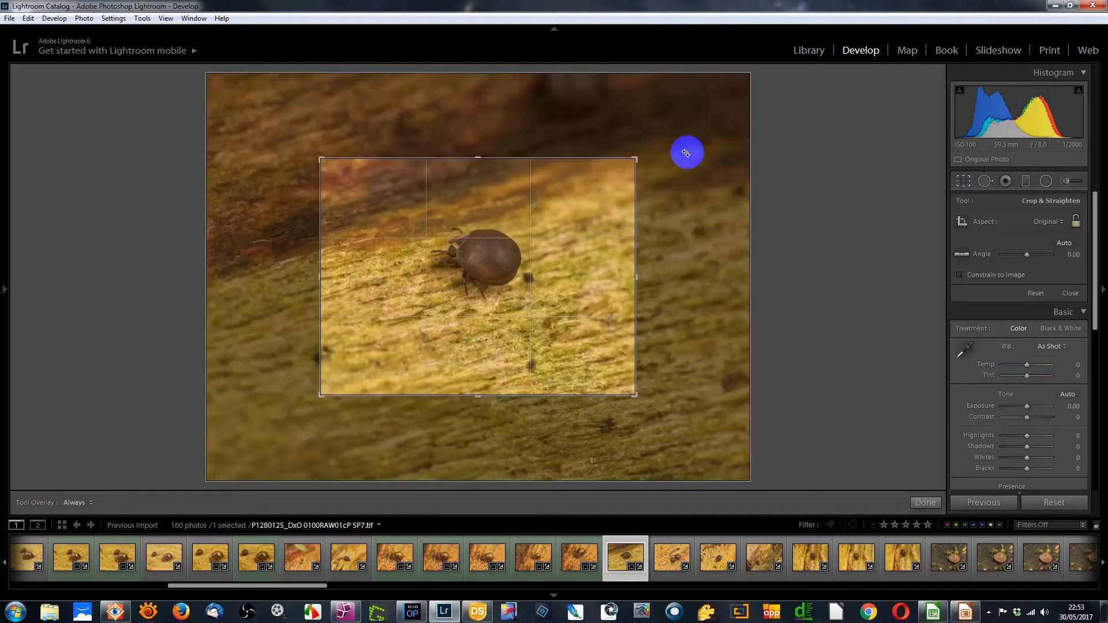
drag(634, 161, 616, 177)
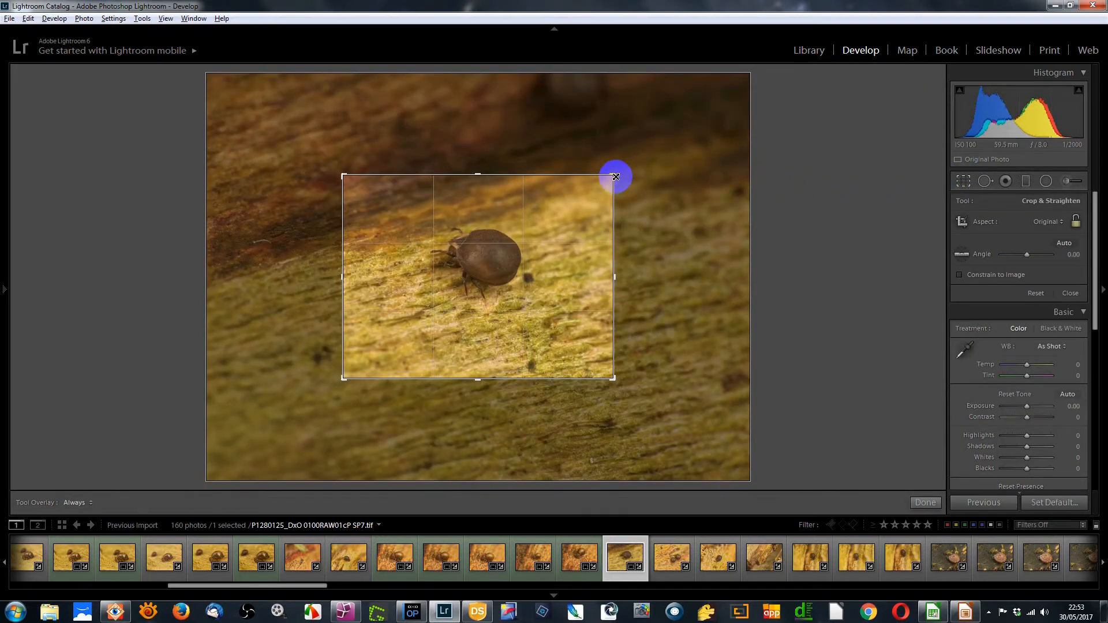
drag(574, 262, 594, 286)
click(962, 180)
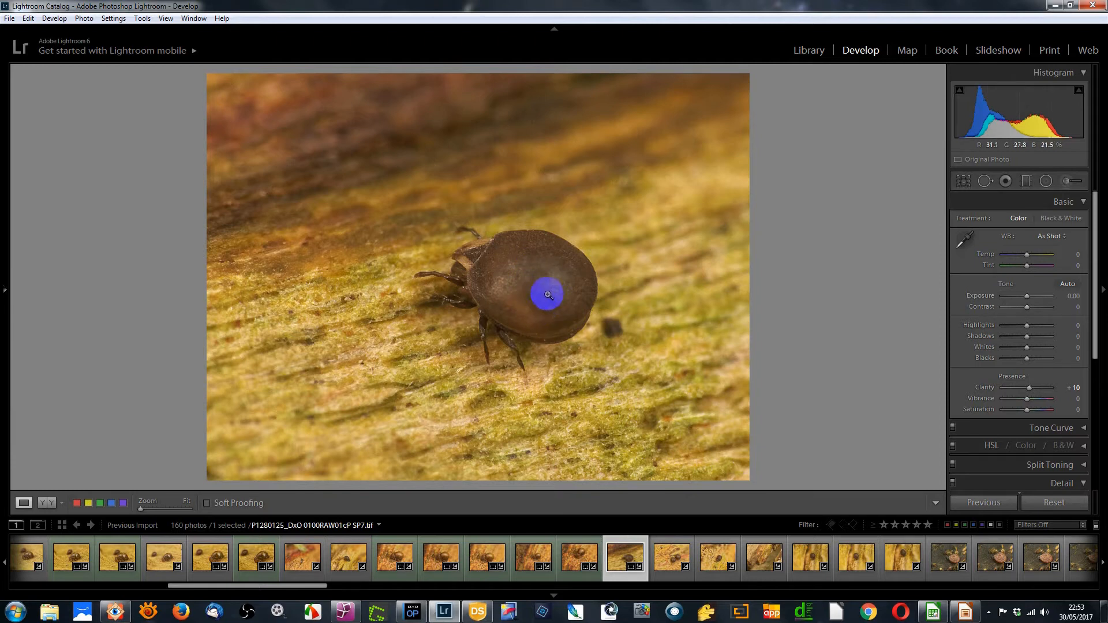
key(8)
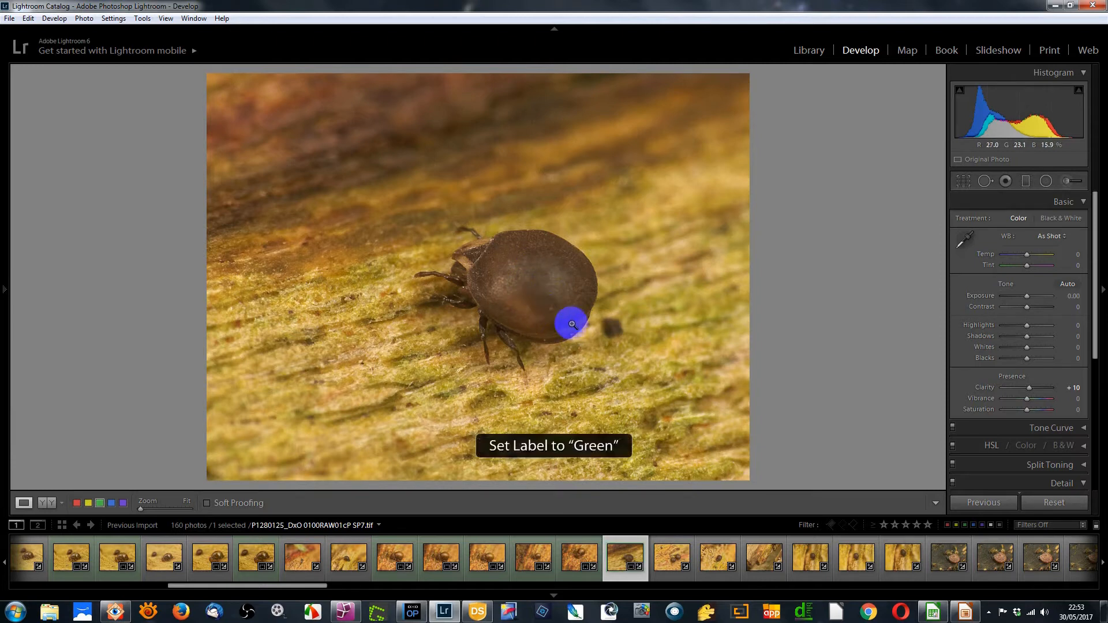
Crop P1280131 to its upper-left area around the small reddish-brown mite at the original aspect, and label the photo green
click(673, 555)
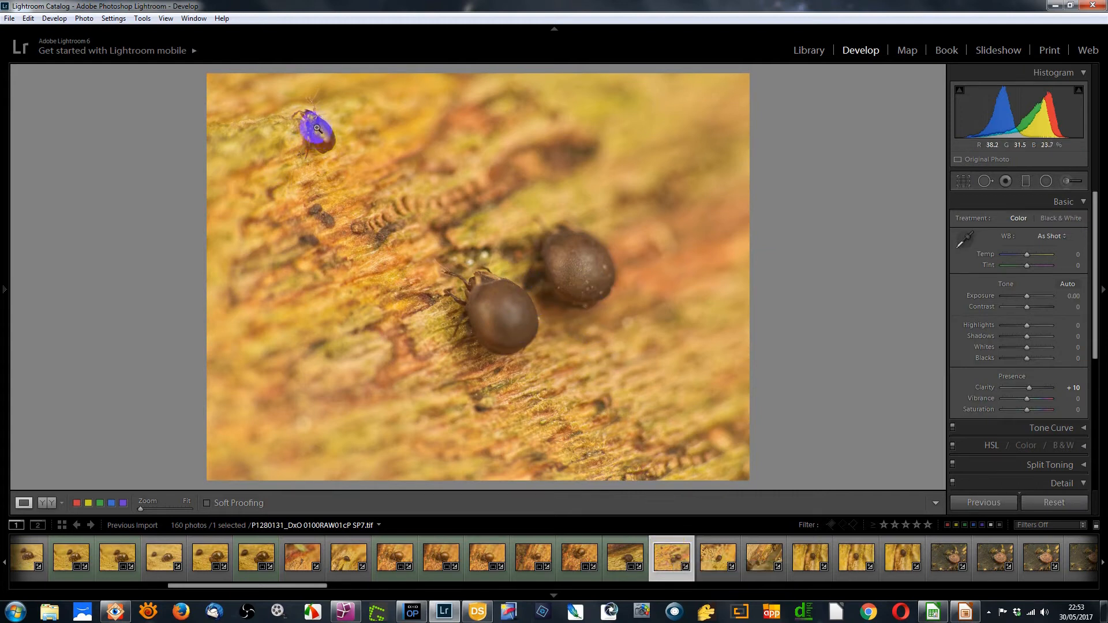
click(963, 181)
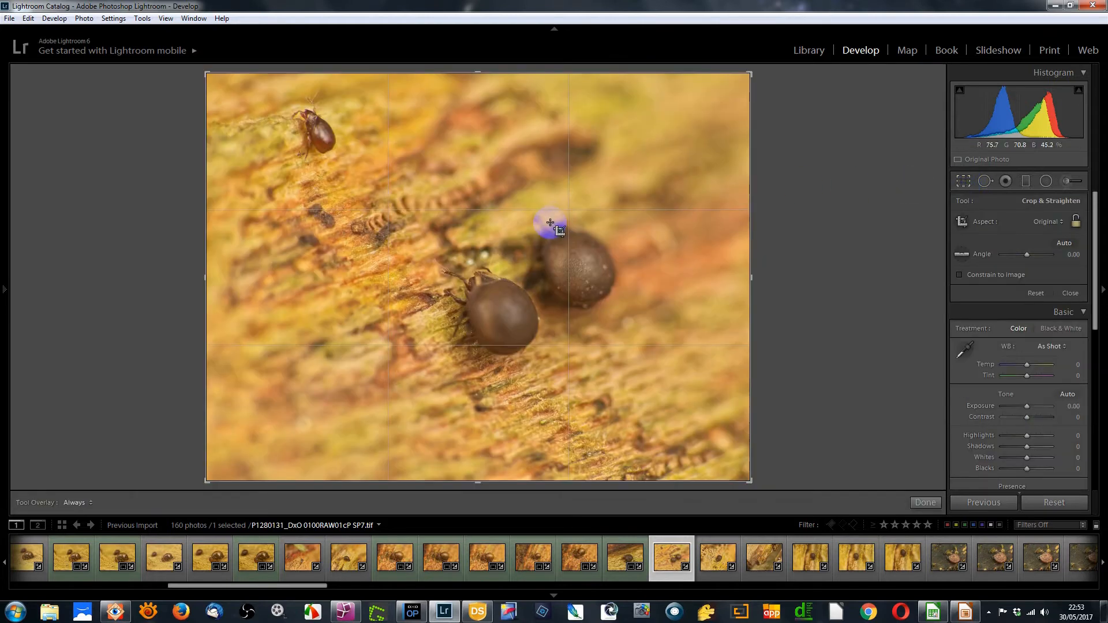
drag(749, 483, 639, 377)
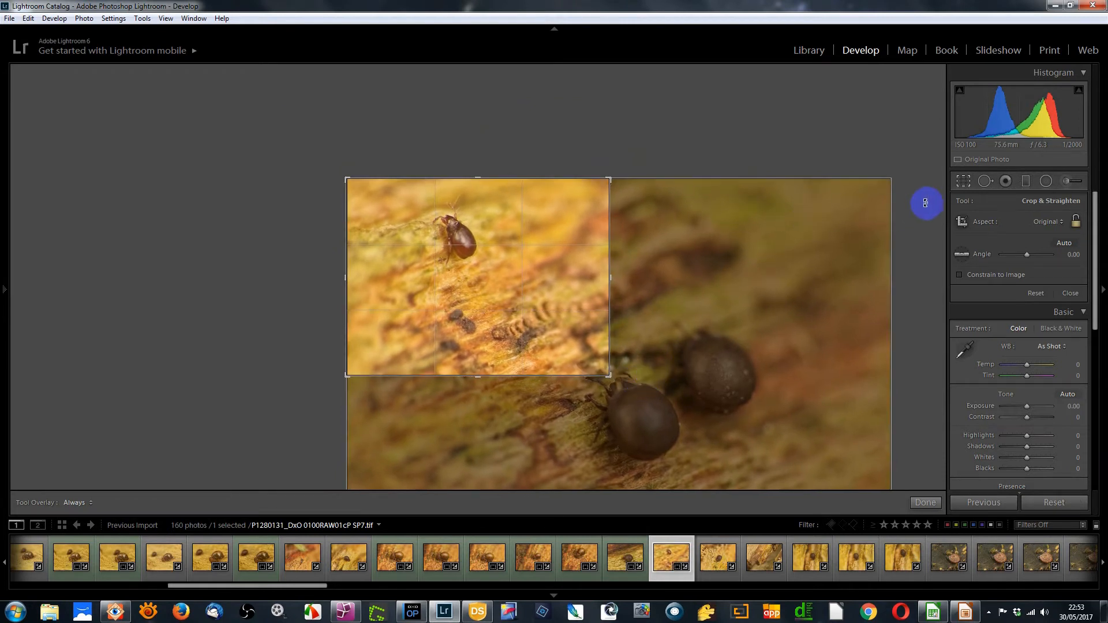
click(963, 181)
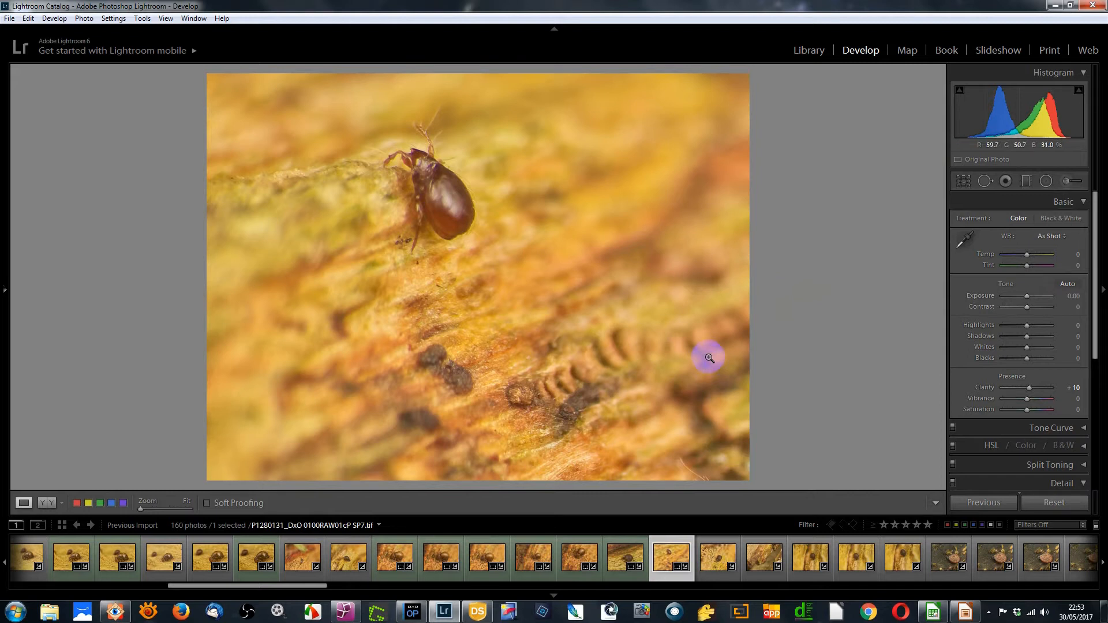
key(8)
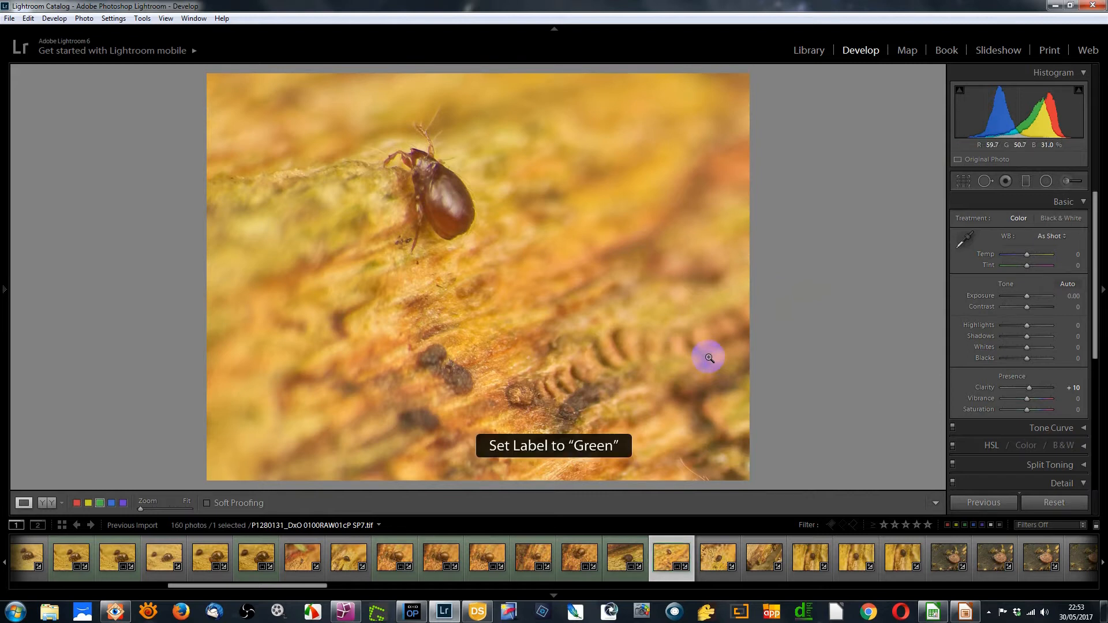
Crop P1280151 evenly around the round dark mite, placing it slightly above centre, label the photo green, and open P1280168
click(718, 553)
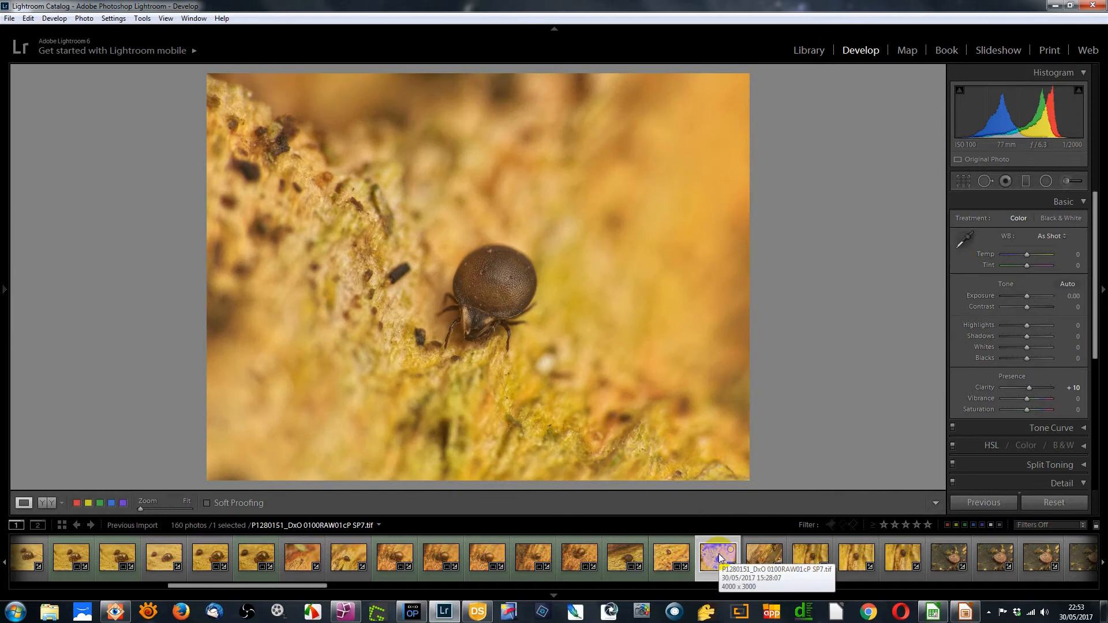
click(963, 183)
drag(750, 73, 710, 154)
drag(494, 353, 497, 334)
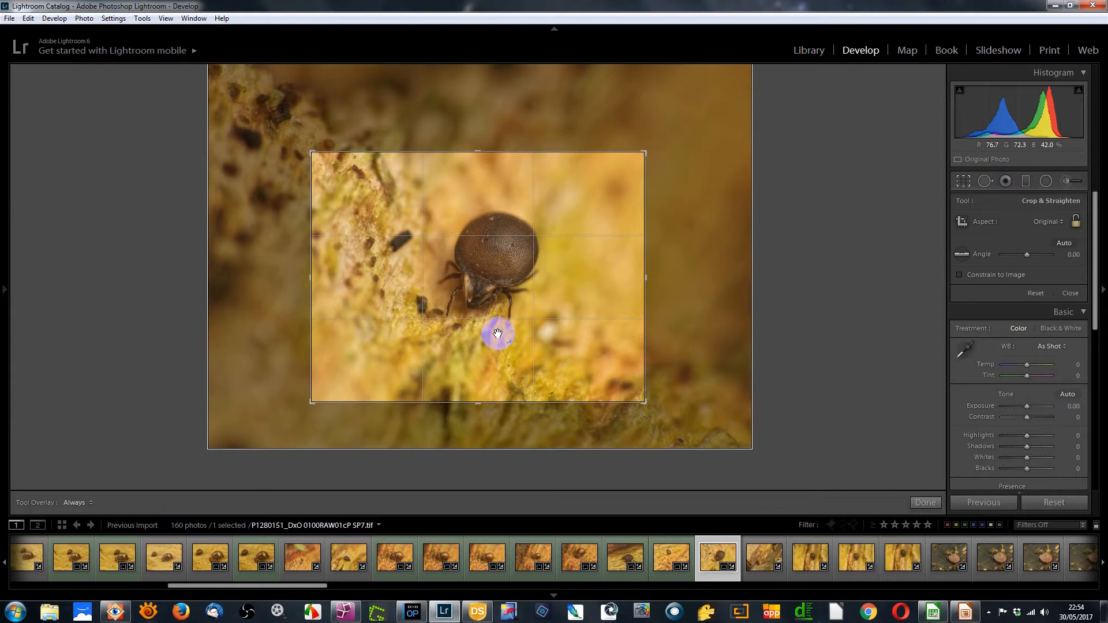
drag(498, 334, 508, 280)
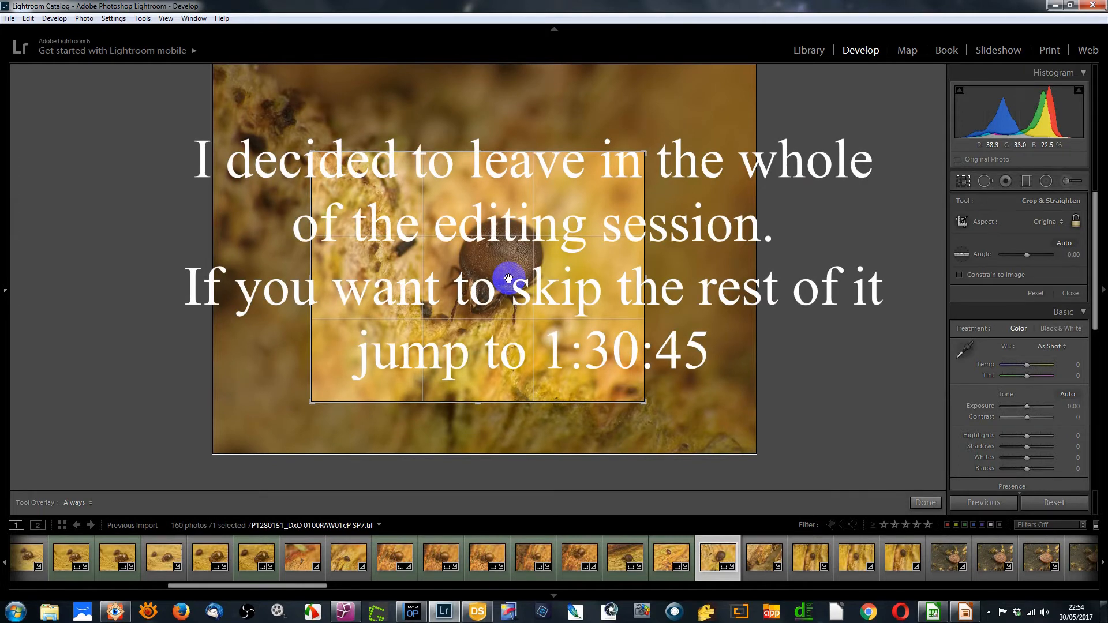
click(962, 183)
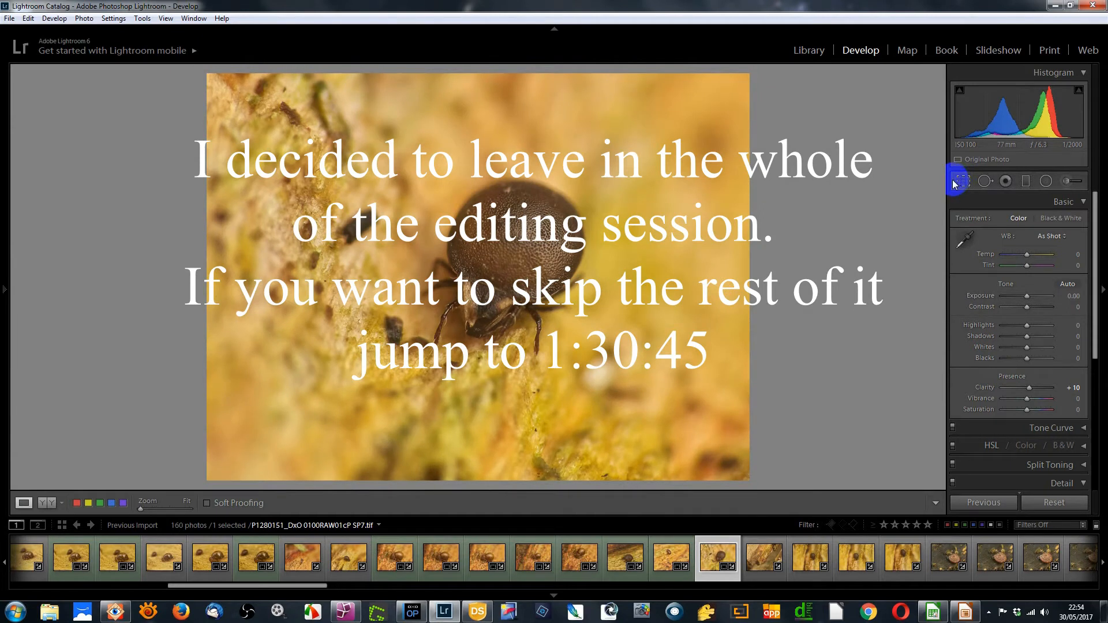
key(8)
click(767, 555)
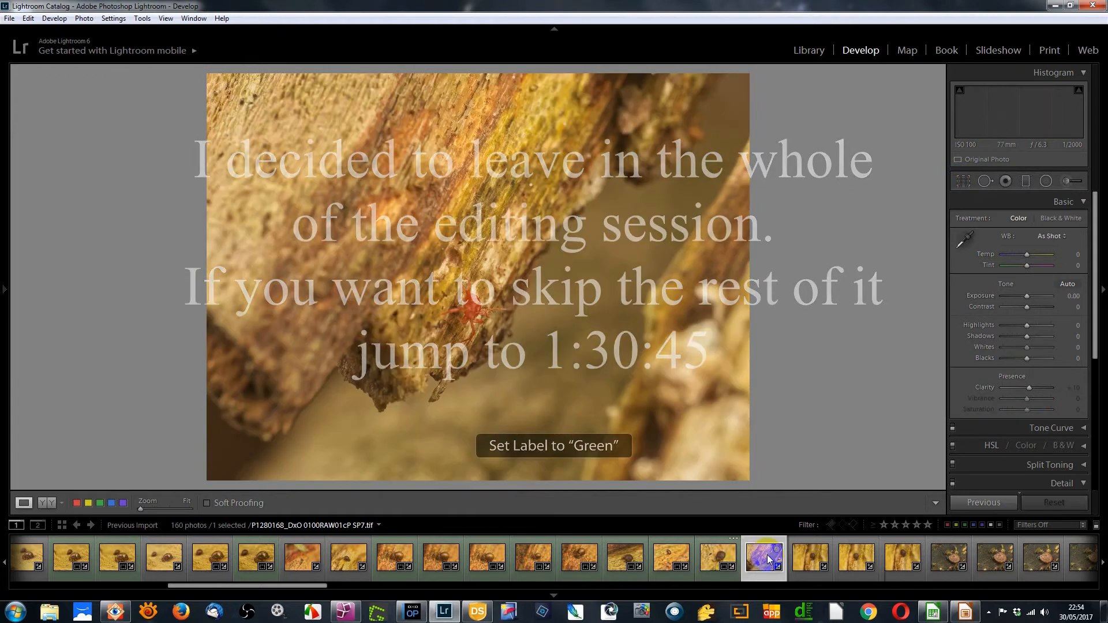
Inspect the red mite in P1280168 at 1:1, and compare that photo with P1280183
click(471, 317)
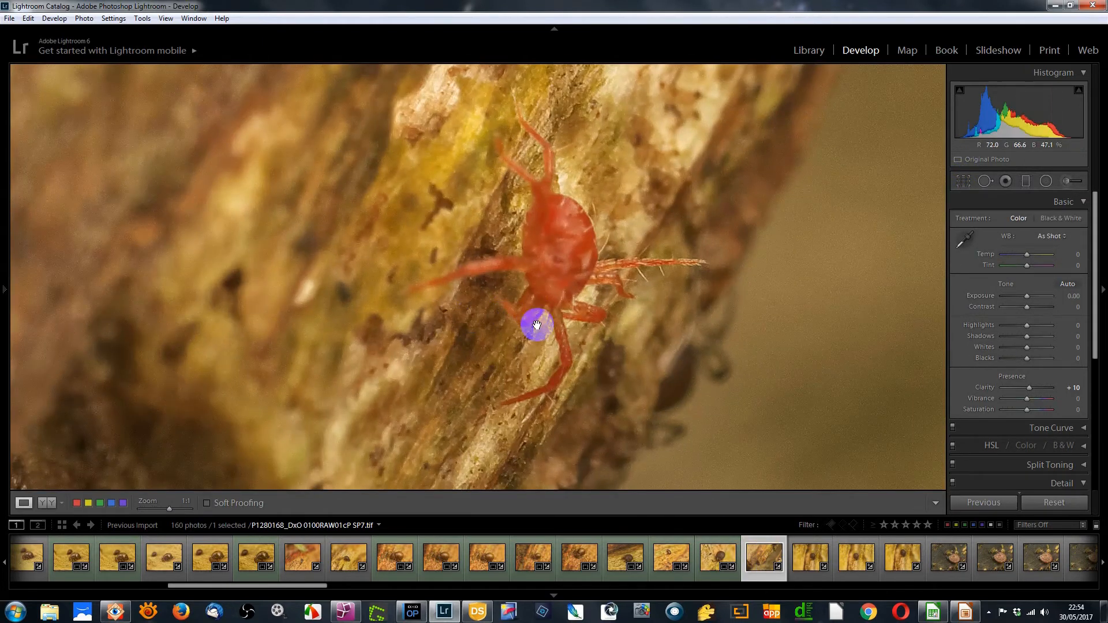
click(548, 311)
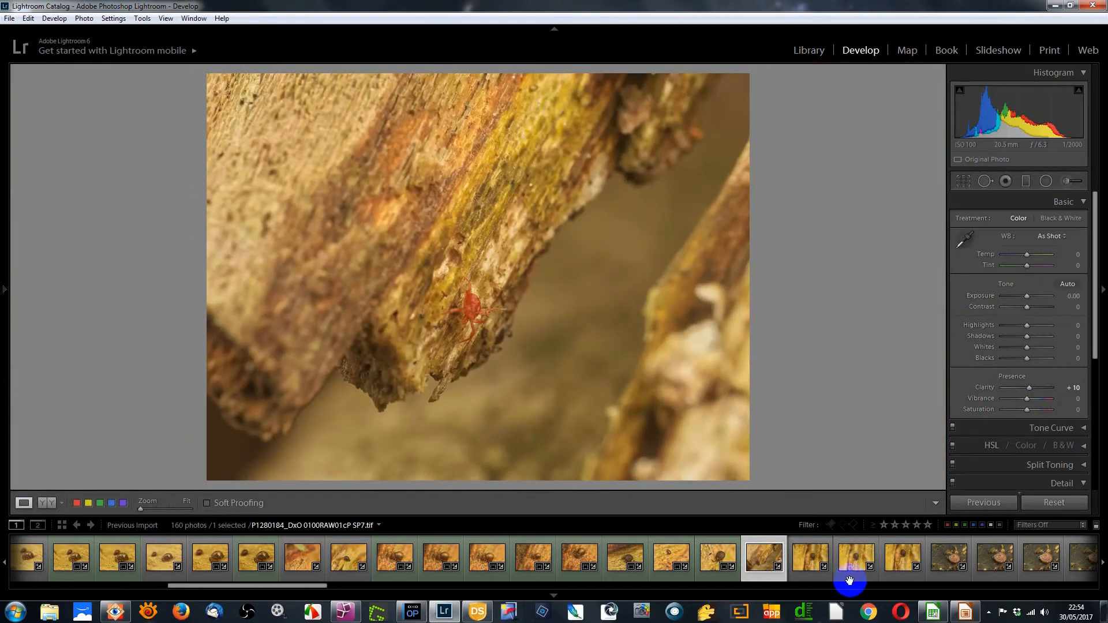
click(810, 551)
click(764, 562)
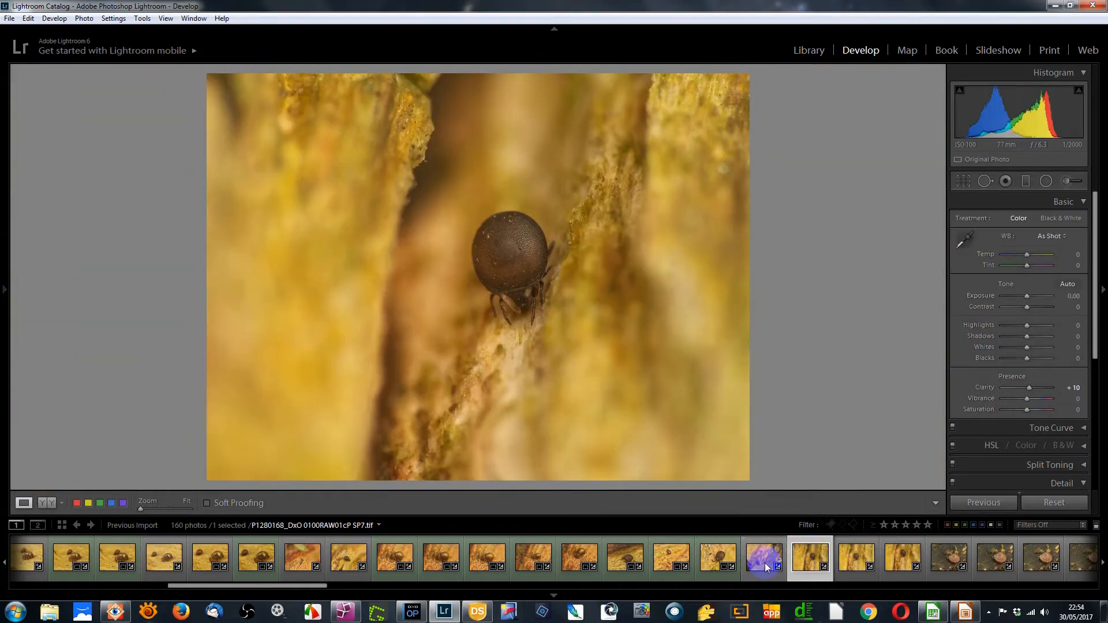
Crop P1280183 evenly around the round dark mite at the original aspect, placing it slightly above and right of centre, and label the photo green
drag(764, 562, 805, 560)
click(807, 560)
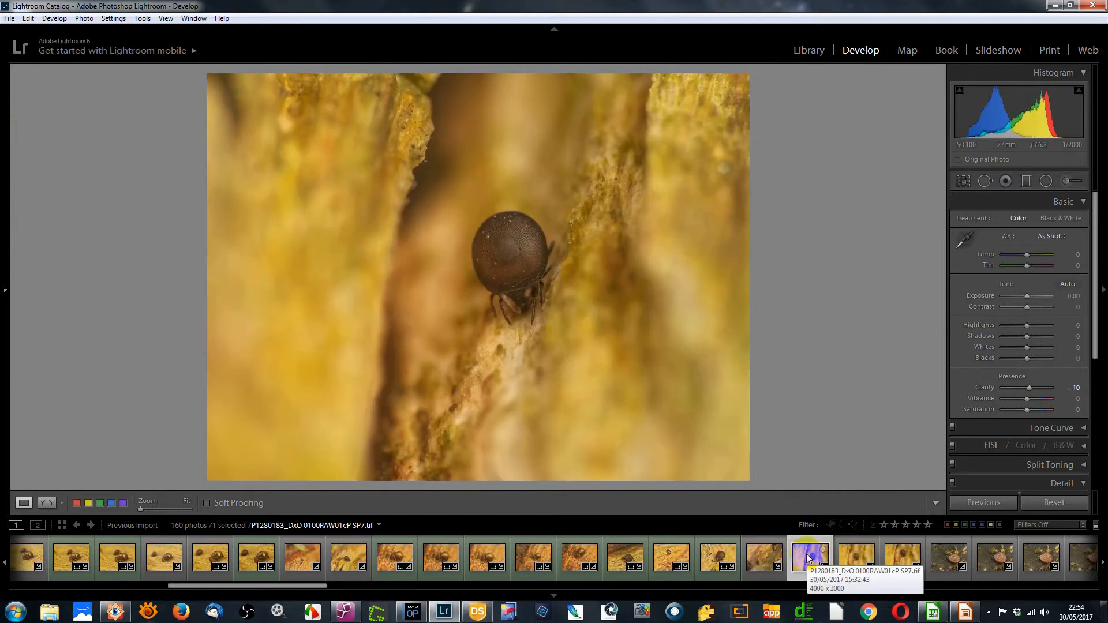
click(963, 180)
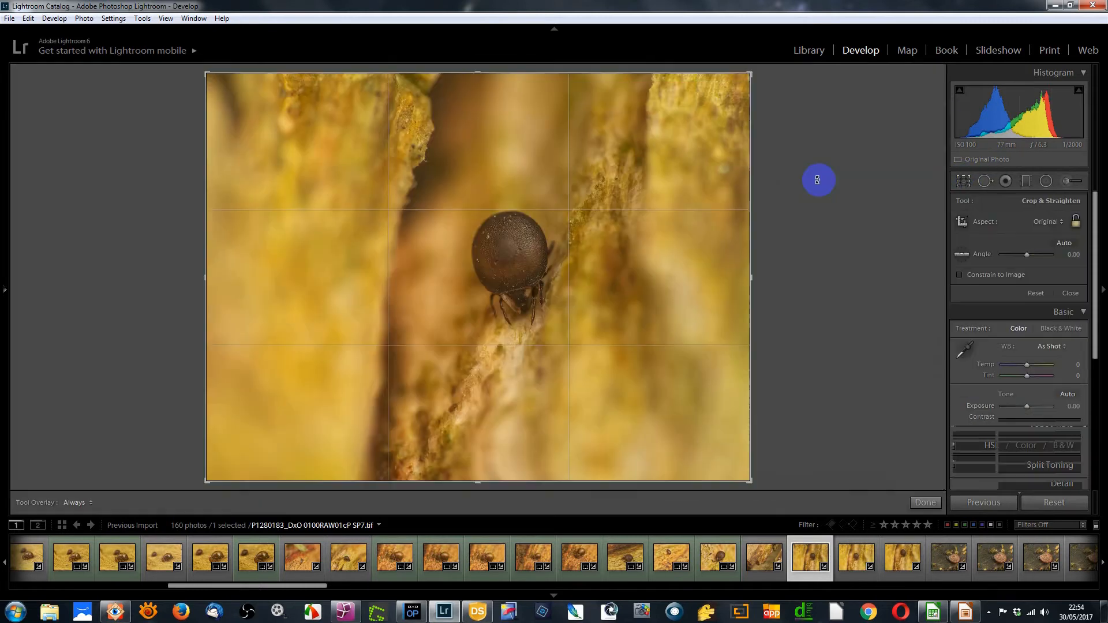
drag(748, 75, 677, 152)
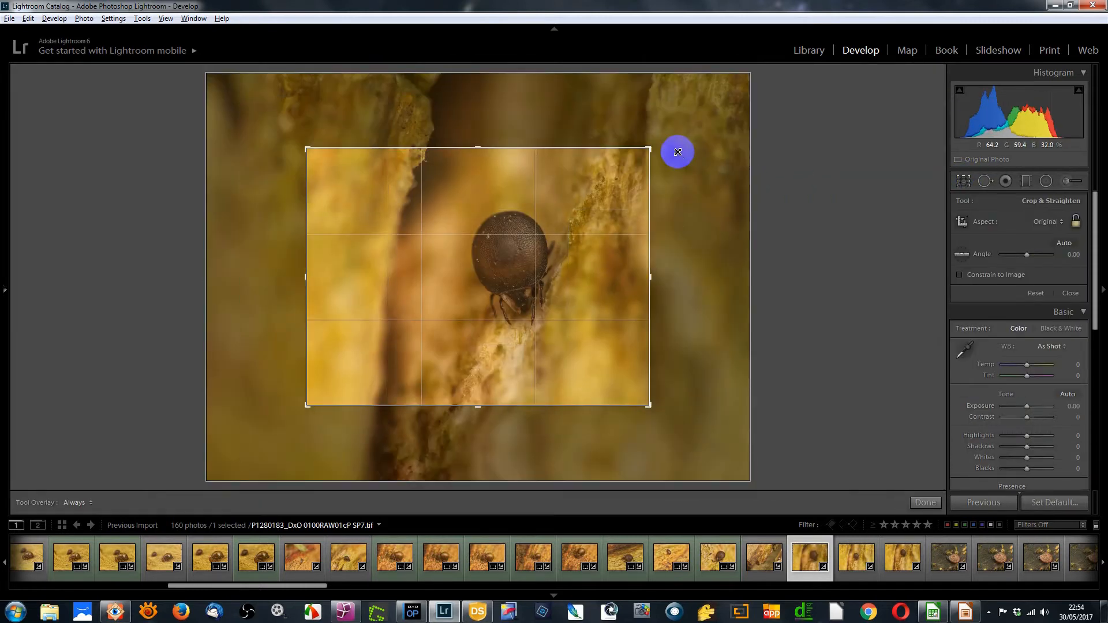
drag(584, 257, 579, 250)
click(963, 181)
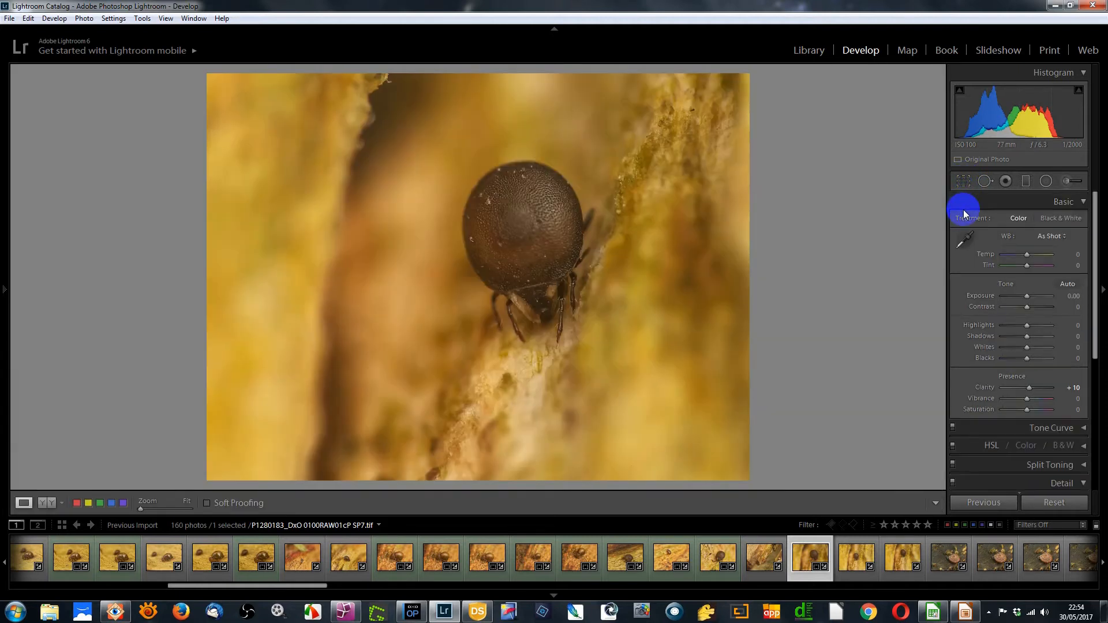
key(8)
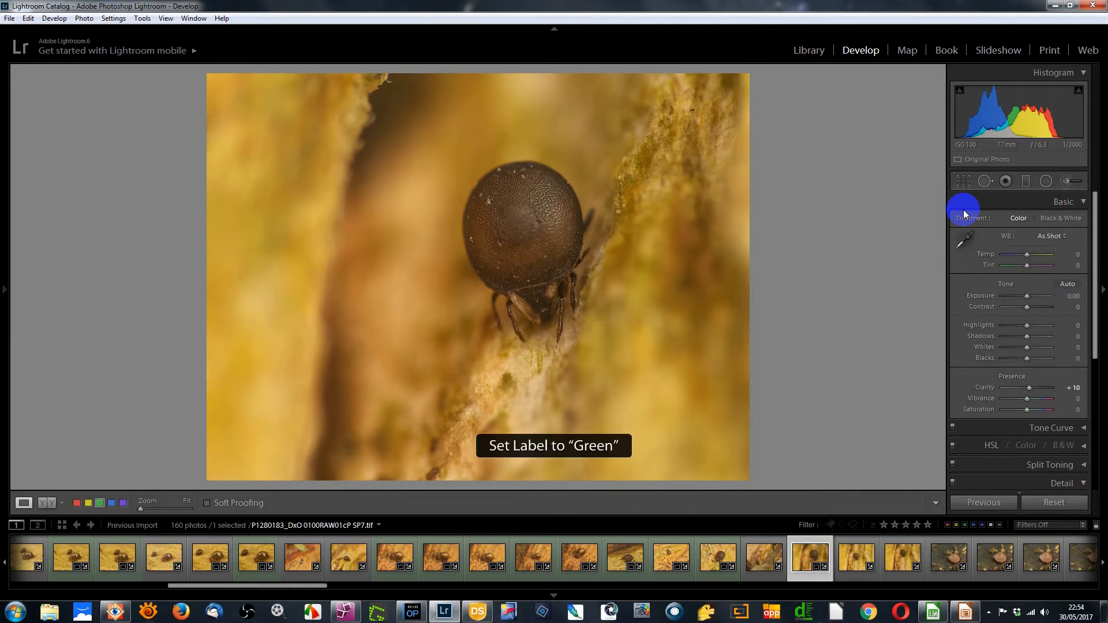
Review P1280184 and the photo after it for comparison, and return to the cropped P1280183
click(865, 557)
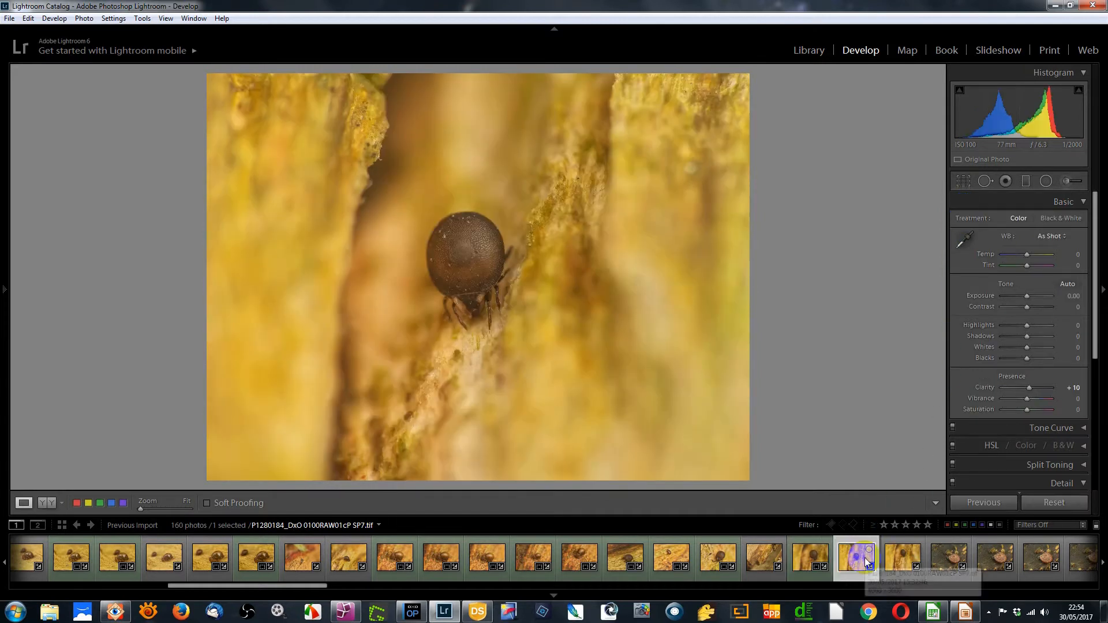
click(902, 560)
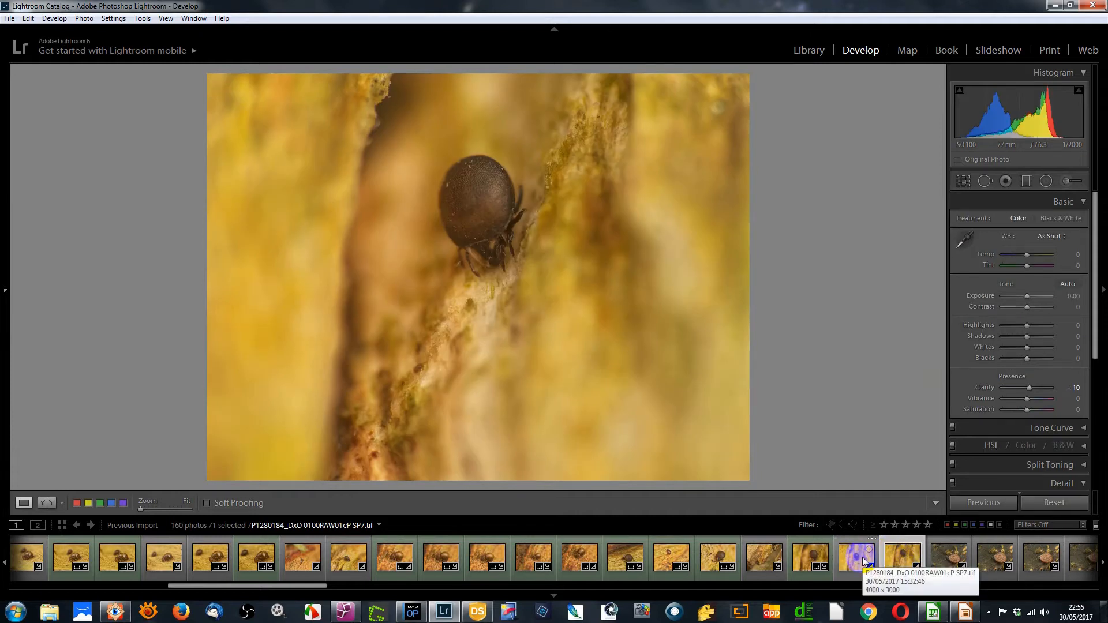
click(819, 563)
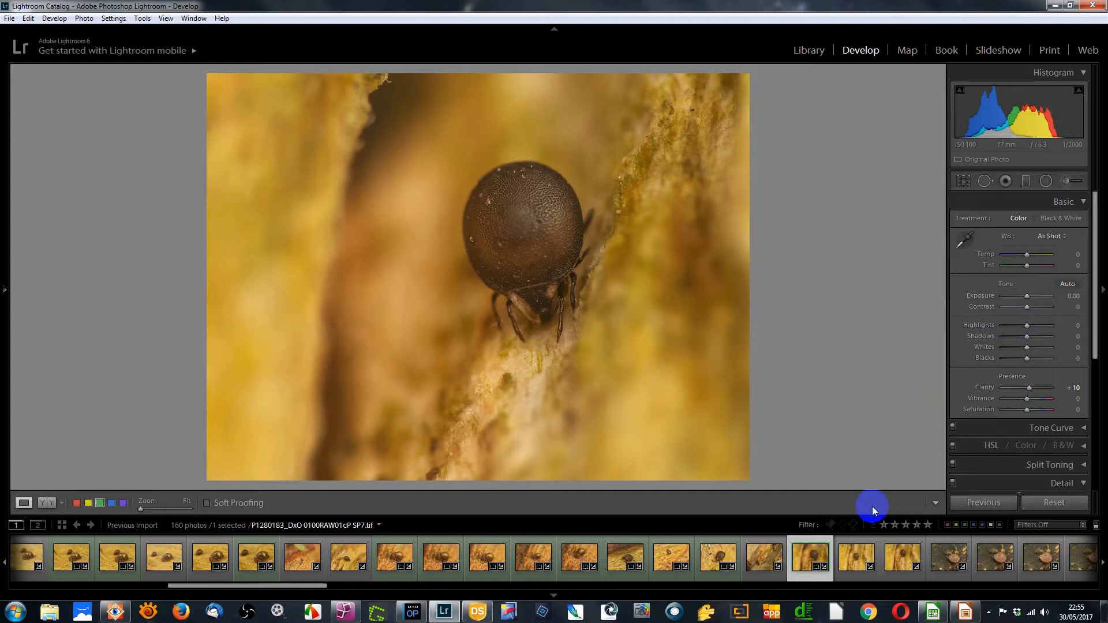
Set Highlights to −71 on the reddish-brown mite photo P1280131
click(721, 557)
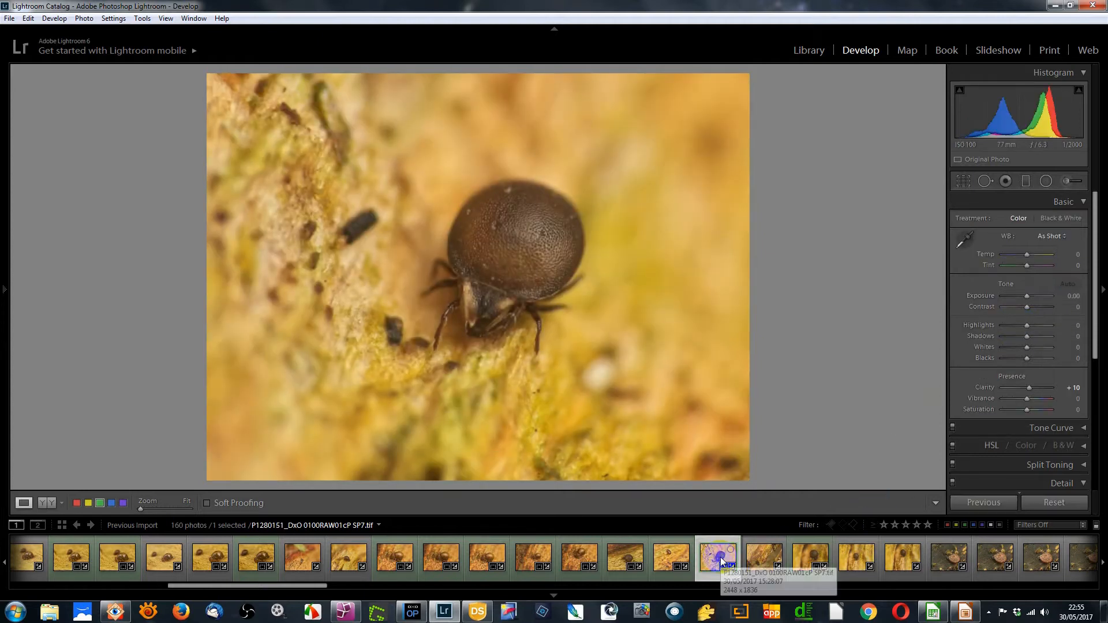
click(668, 557)
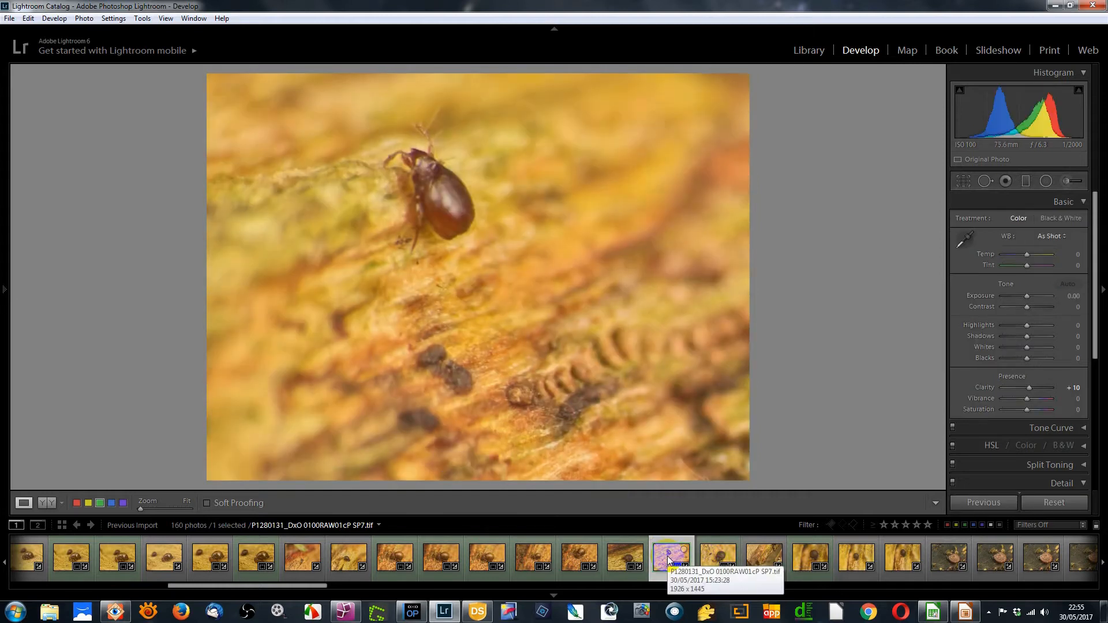
click(1020, 219)
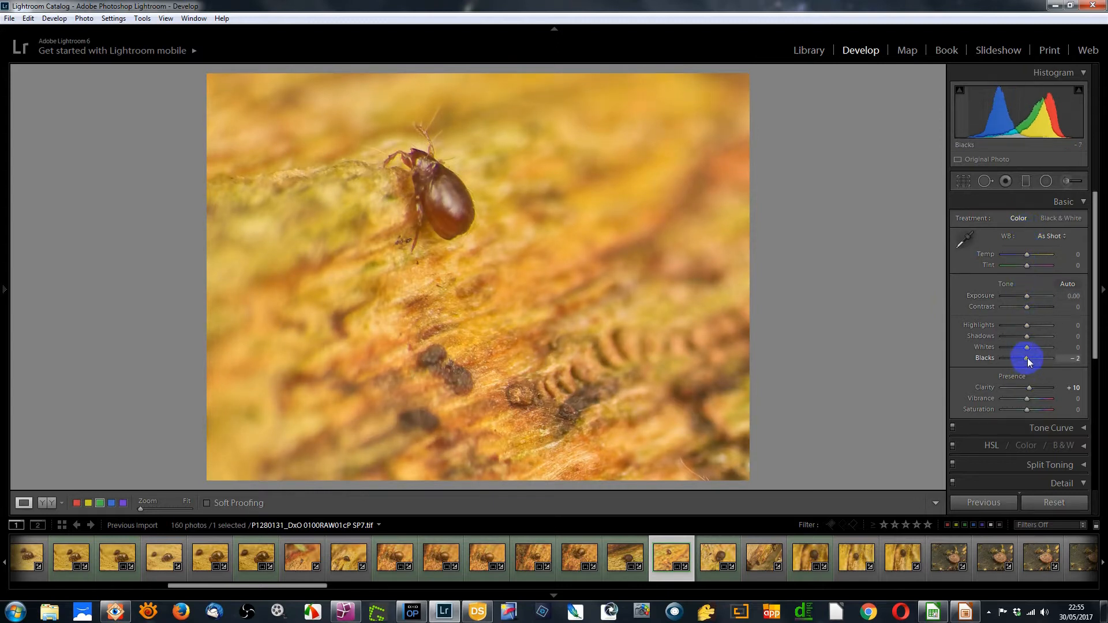
drag(1026, 327, 1012, 324)
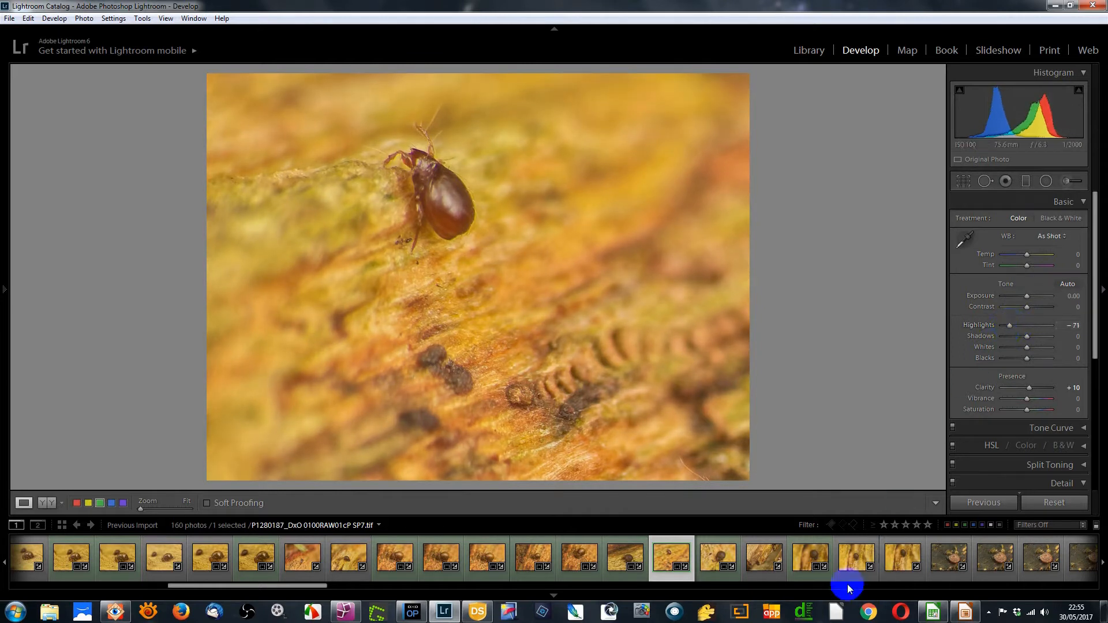
On round mite photo P1280151, set Exposure to −0.30, Whites to +48, Highlights to −48, Shadows to +33 and Blacks to −7
click(718, 557)
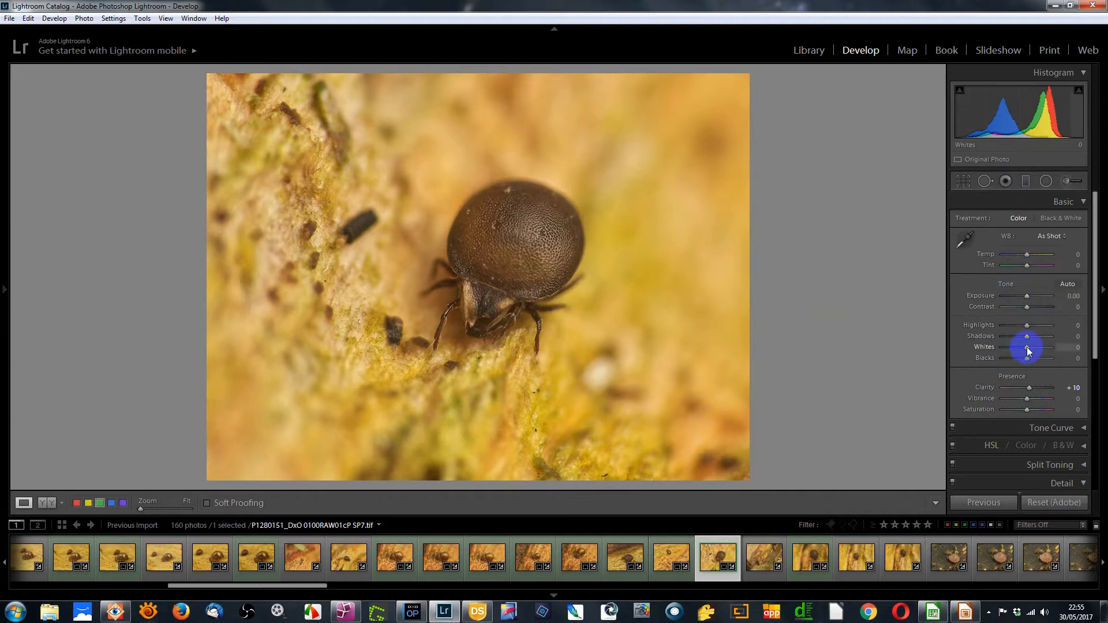
drag(1028, 296, 1026, 296)
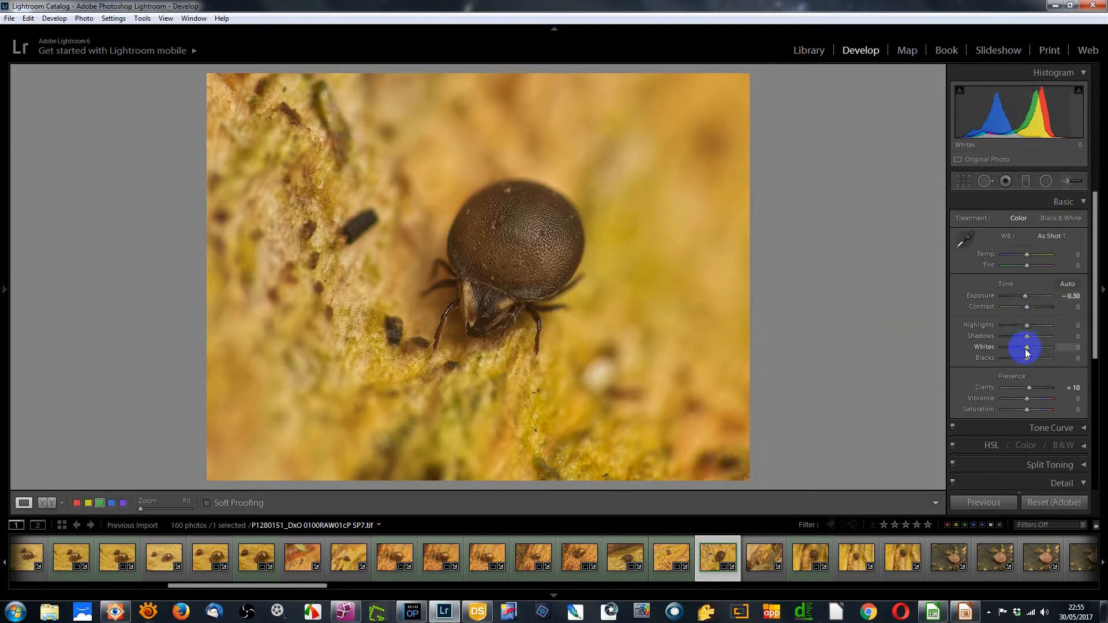
drag(1027, 348, 1017, 330)
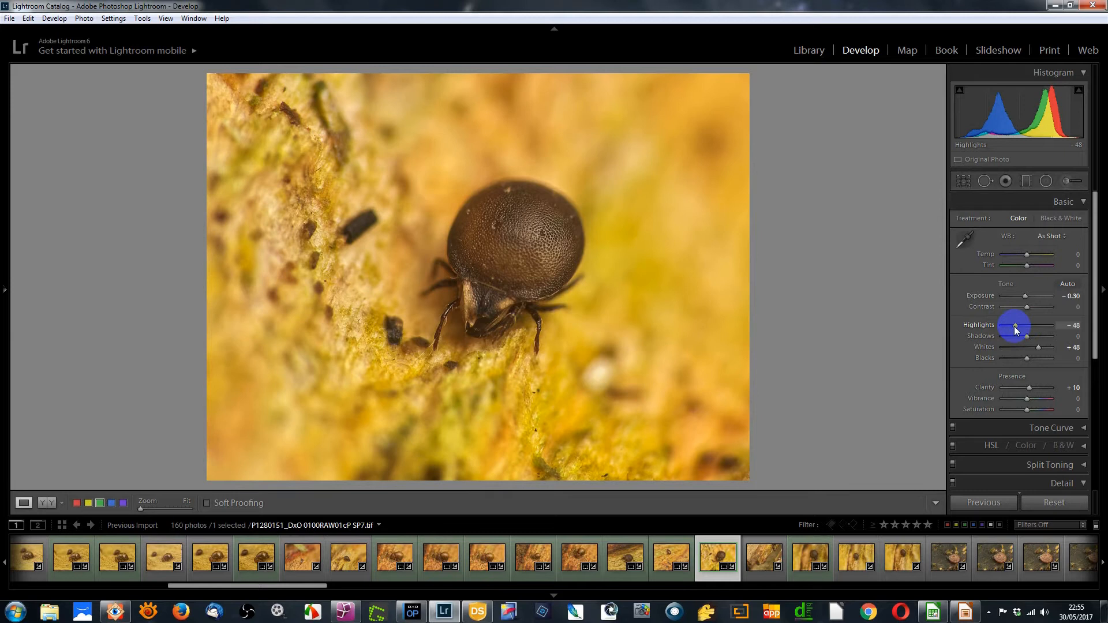
drag(1028, 338, 1035, 338)
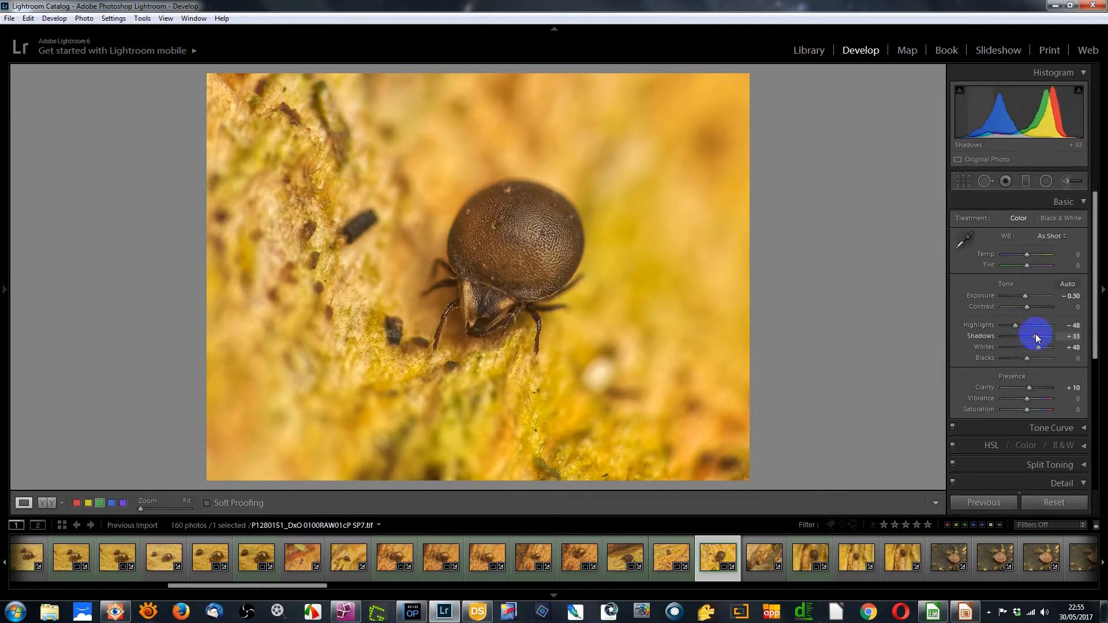
drag(1026, 357, 1025, 360)
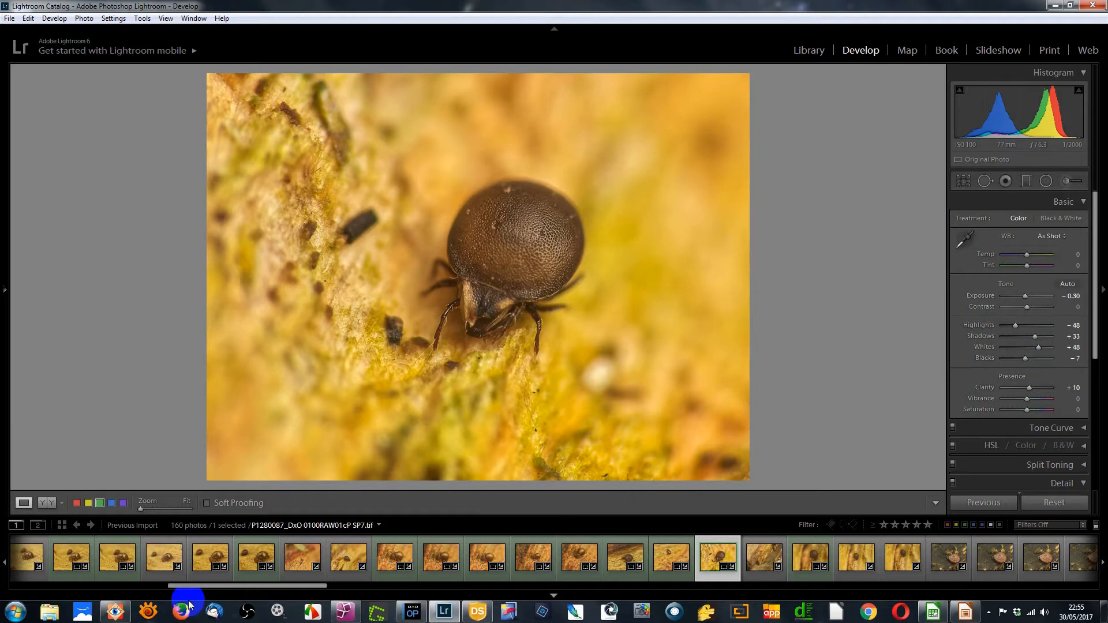
Compare the before and after versions of P1280151 side by side, and view the red mite photo P1280168
click(47, 502)
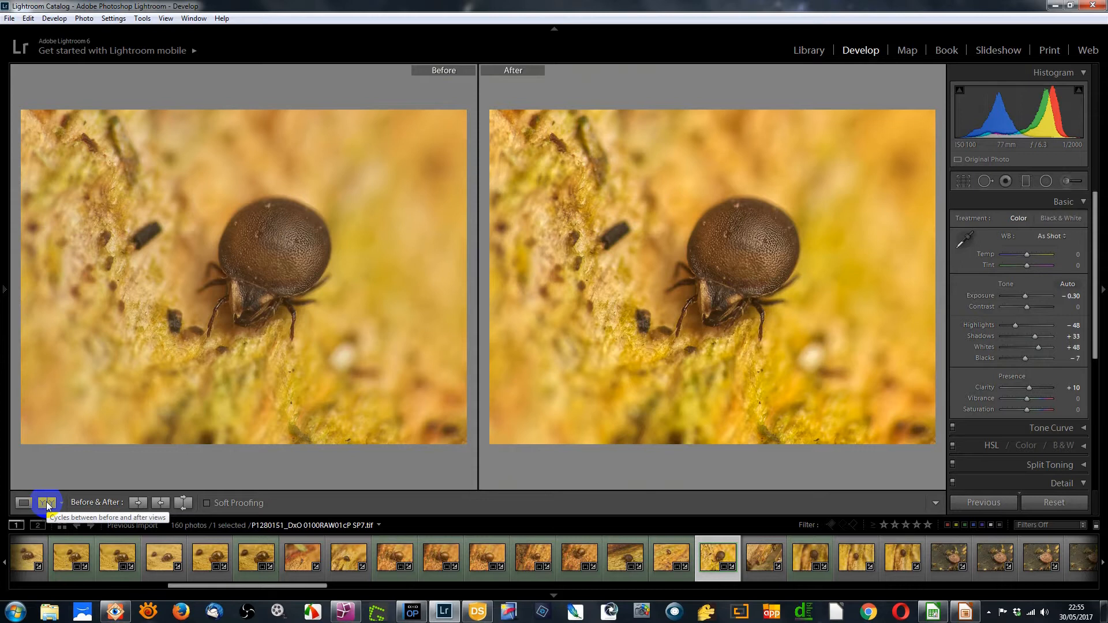
click(23, 502)
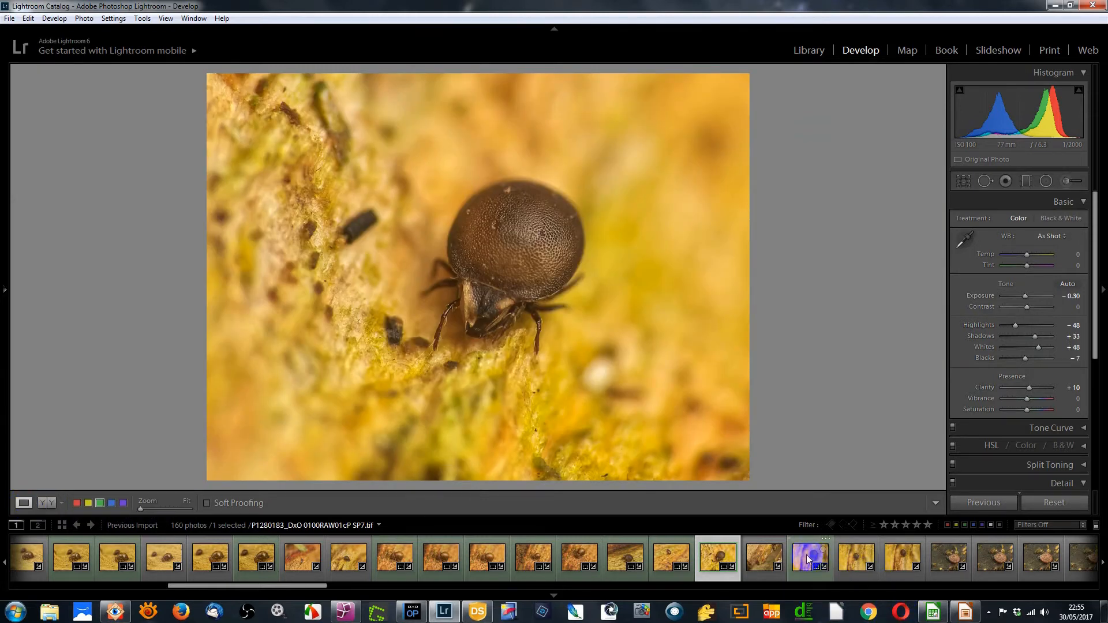
click(767, 557)
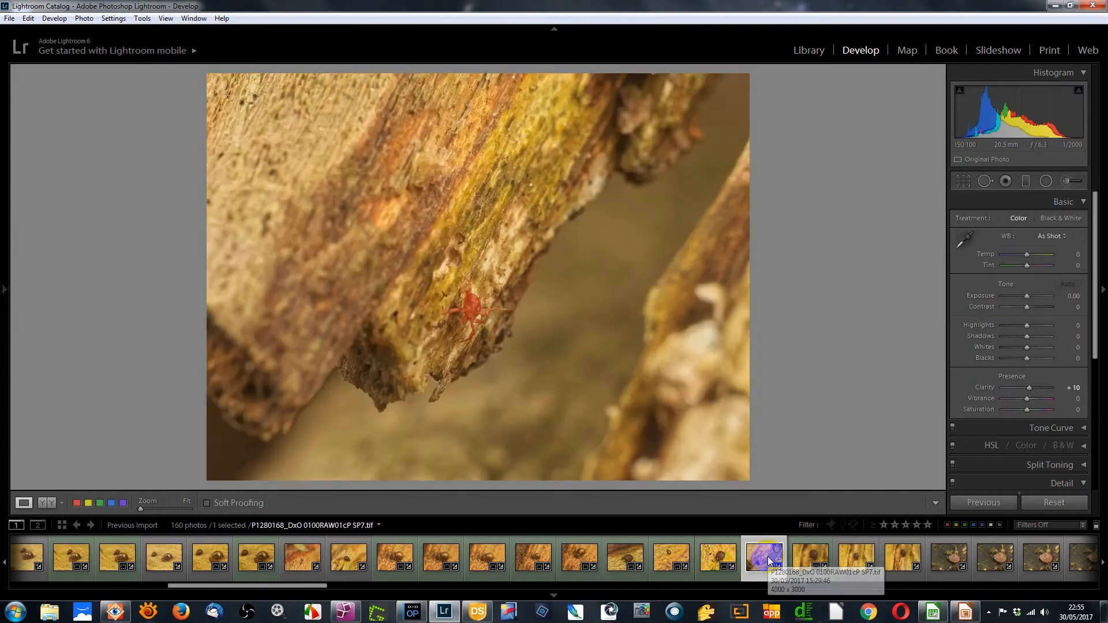
Synchronize the P1280151 settings to mite photos P1280183, P1280184 and P1280187, leaving local adjustments out
click(717, 565)
ctrl+click(811, 563)
ctrl+click(856, 563)
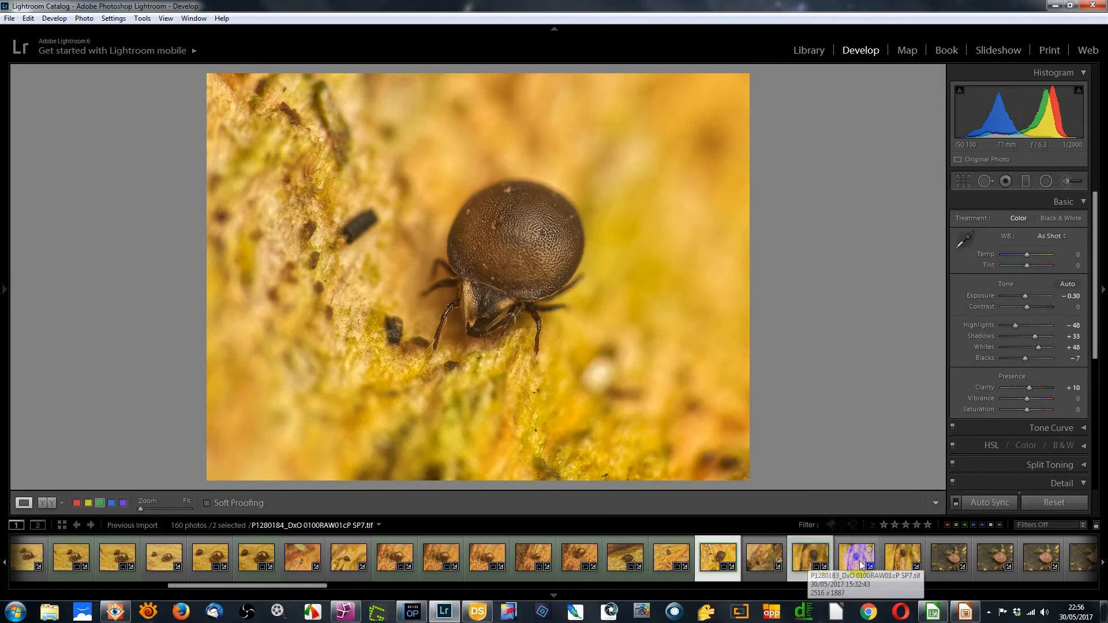
ctrl+click(912, 565)
click(986, 502)
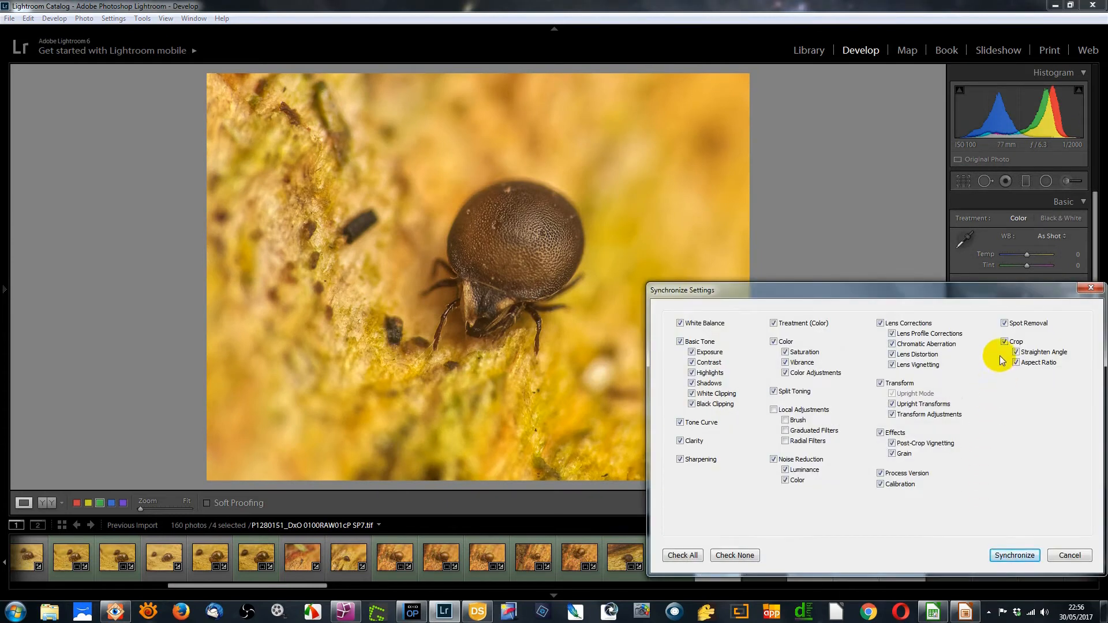
click(1008, 555)
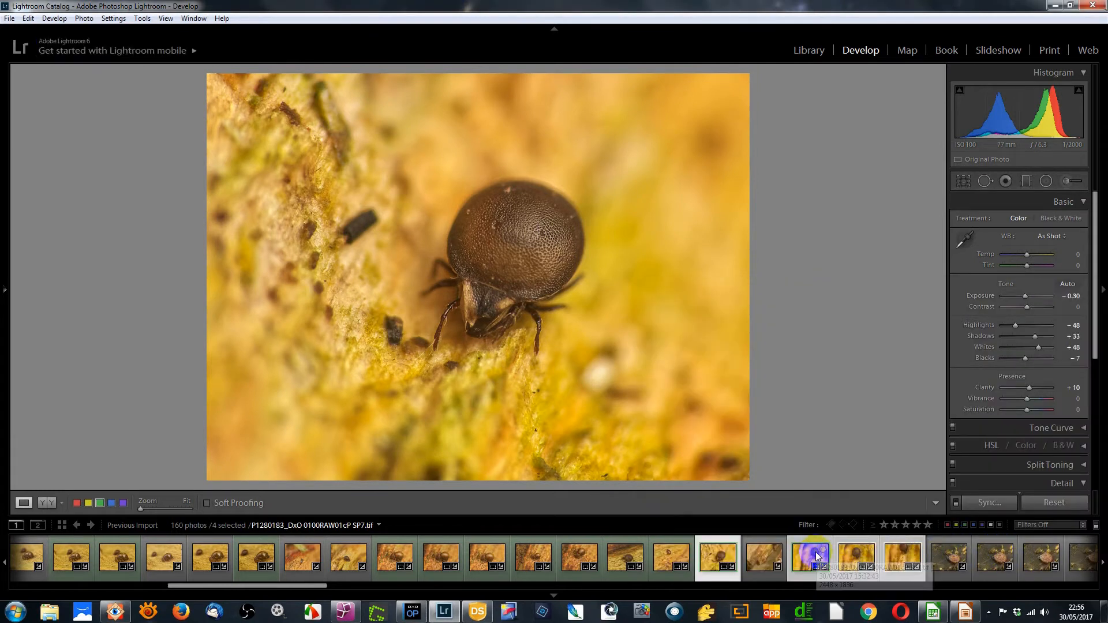
Reposition the crop on P1280183 so the mite sits lower and further left, nearer the centre of the frame
click(814, 554)
click(575, 266)
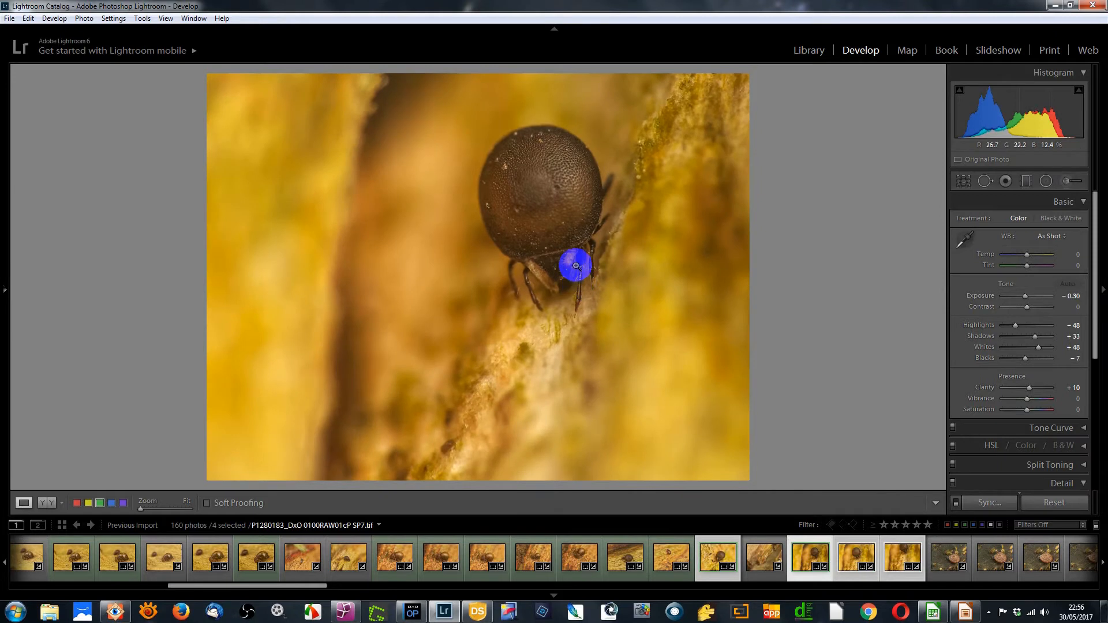
click(962, 182)
drag(576, 284, 559, 310)
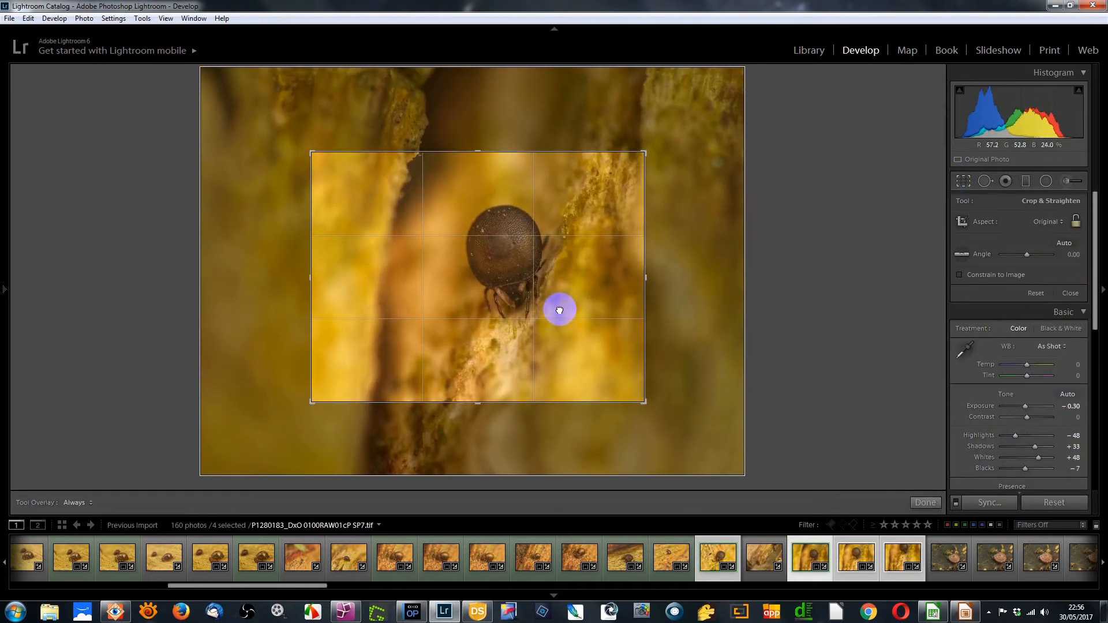
click(963, 181)
Reposition the crop on P1280184 so the mite sits lower and further right, nearer the centre of the frame
click(864, 561)
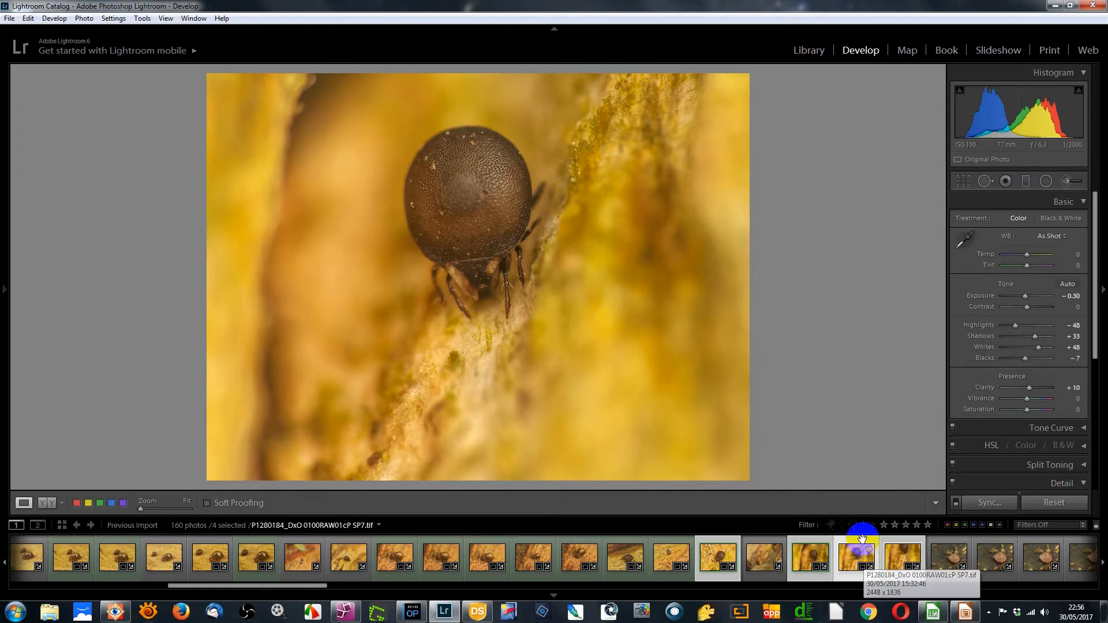
click(964, 181)
drag(539, 250, 569, 272)
click(963, 182)
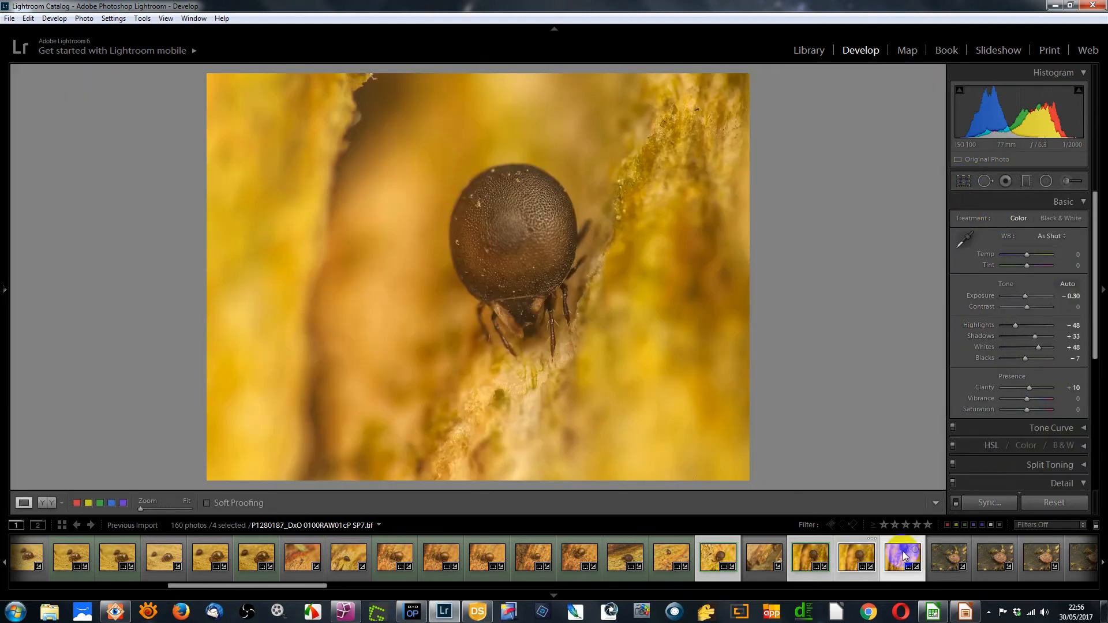
Reposition the crop on P1280187 so the whole mite, cut off at the upper edge, fits inside the frame
click(904, 556)
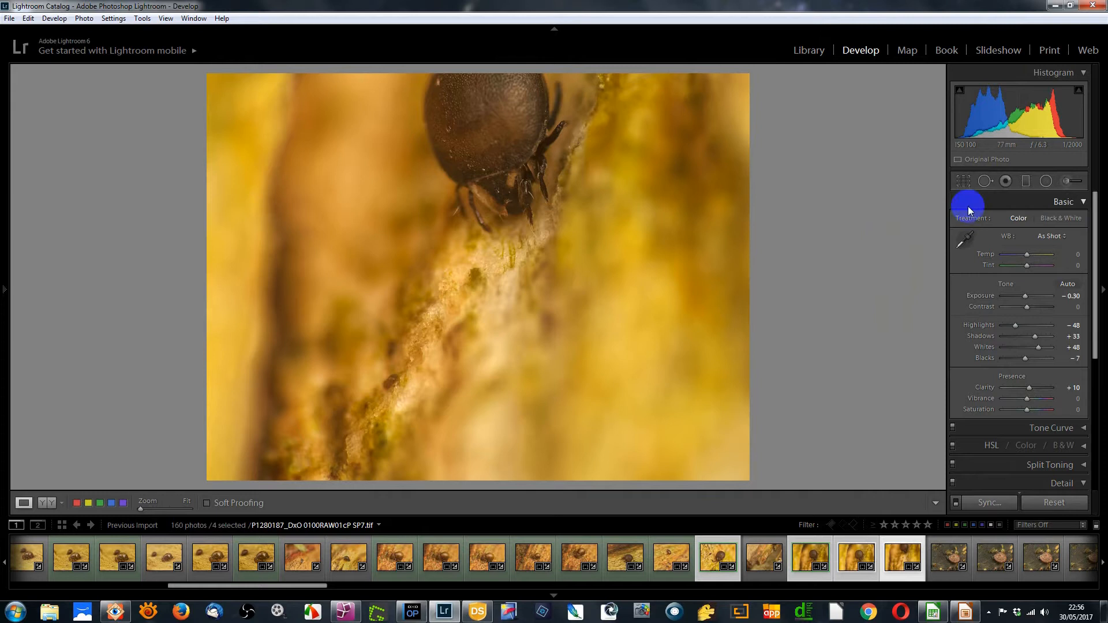
click(963, 180)
drag(586, 289, 600, 355)
click(964, 181)
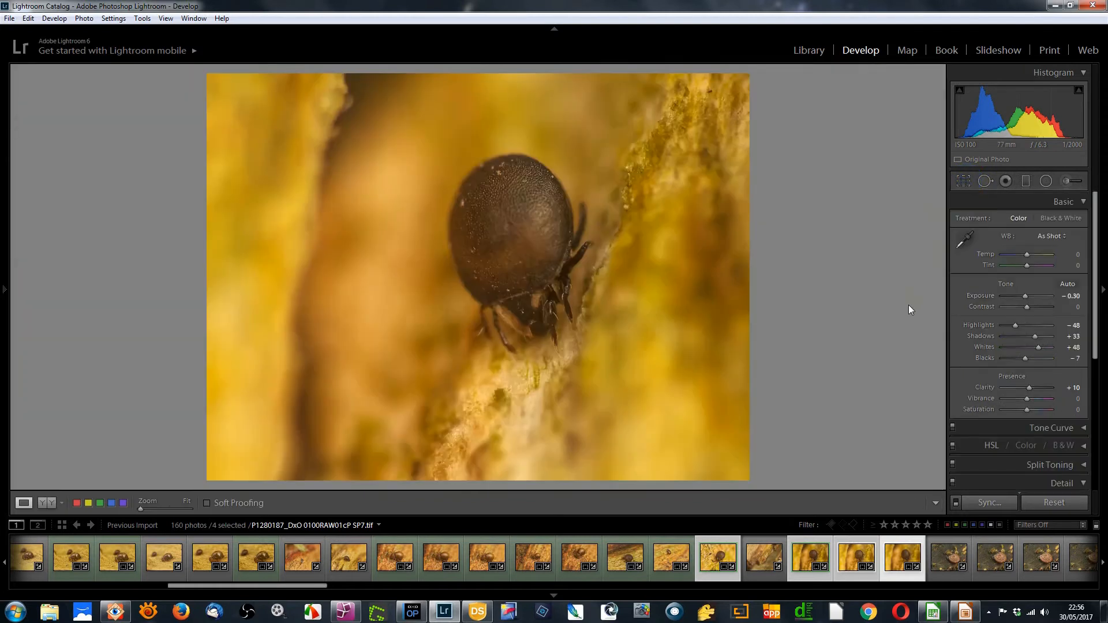
Apply the Green colour label to the selected mite photos and review them one after another
click(858, 561)
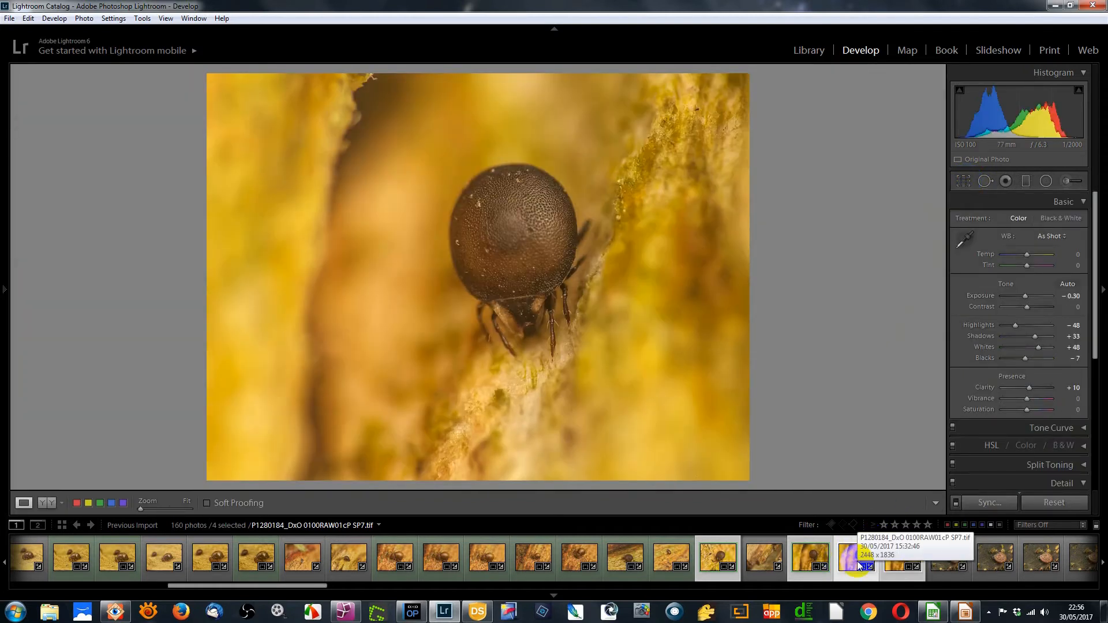
key(8)
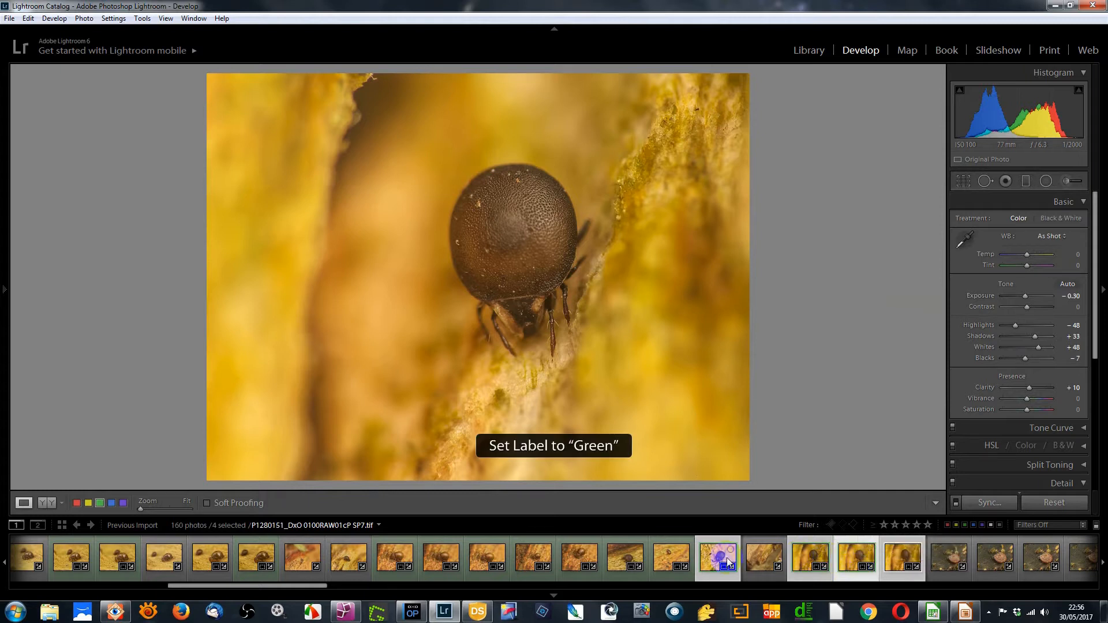
click(713, 563)
click(809, 562)
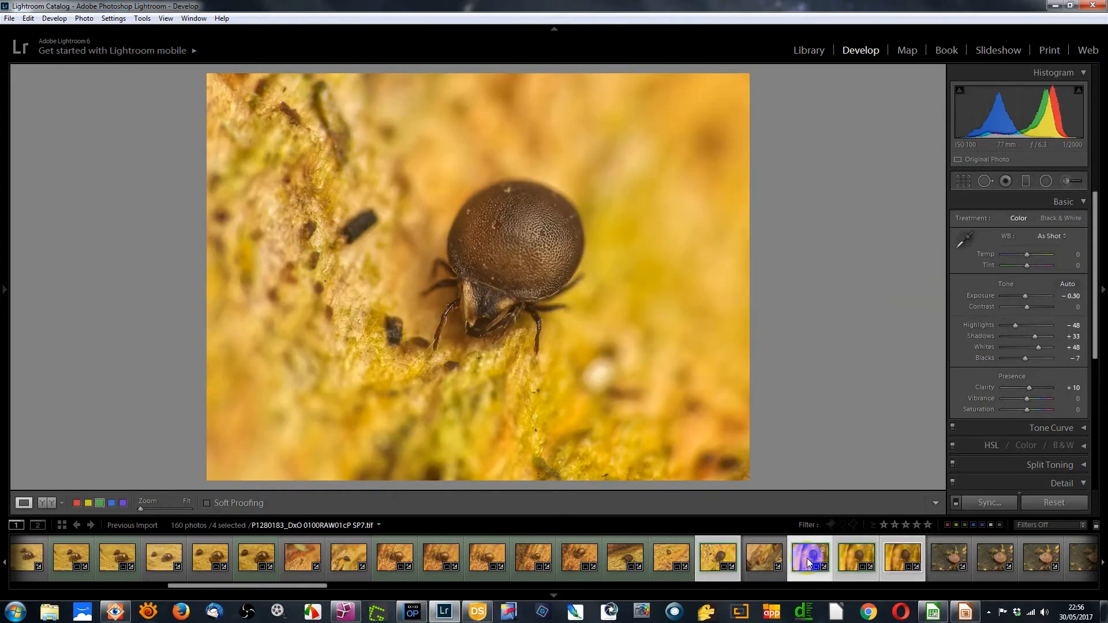
click(853, 557)
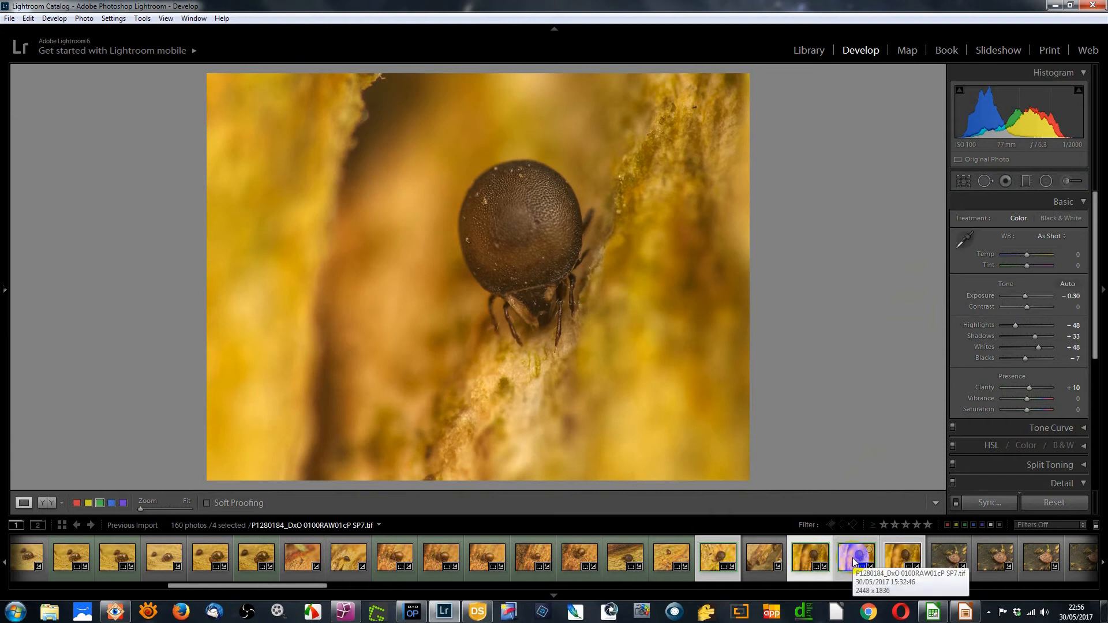
On snail photo P1280197, set Exposure to −0.10, Whites to +28 using the automatic value, and Blacks to −17
click(953, 561)
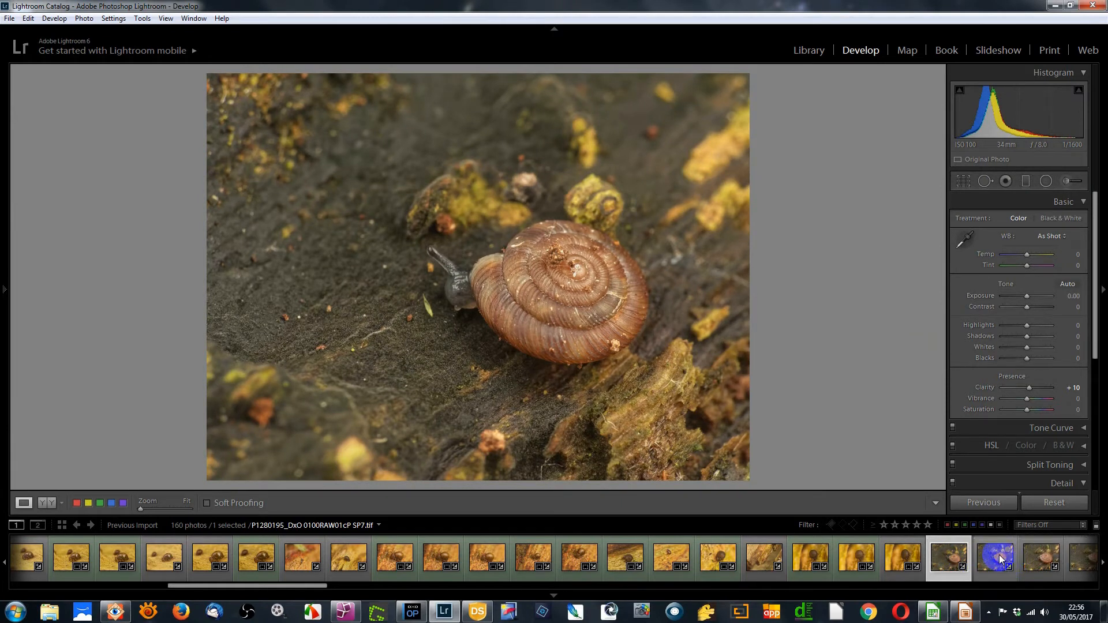
click(999, 555)
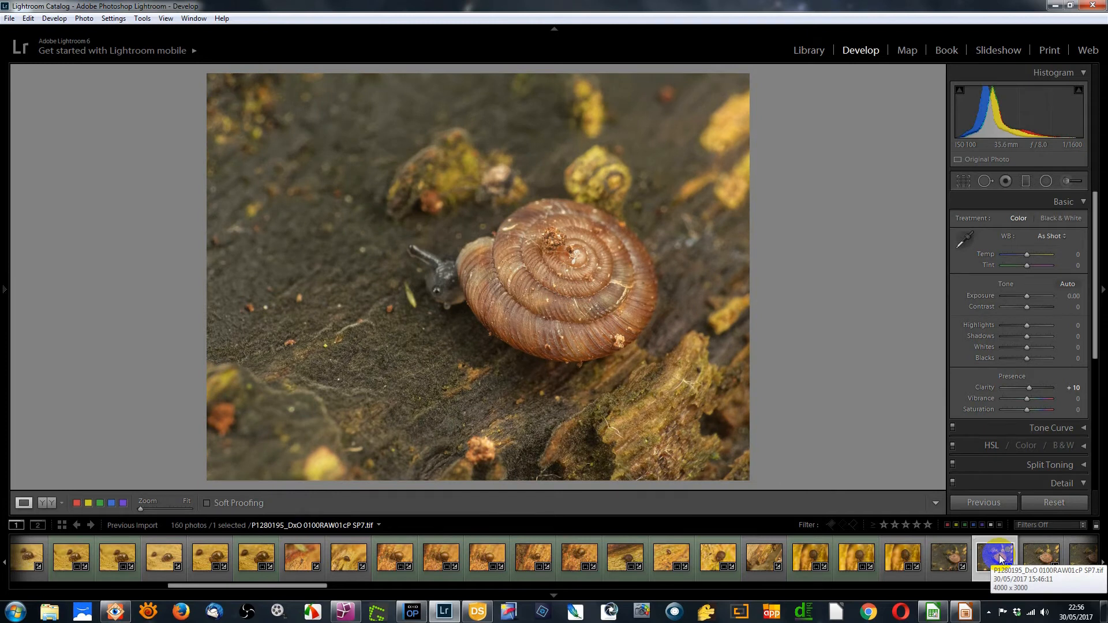
click(948, 557)
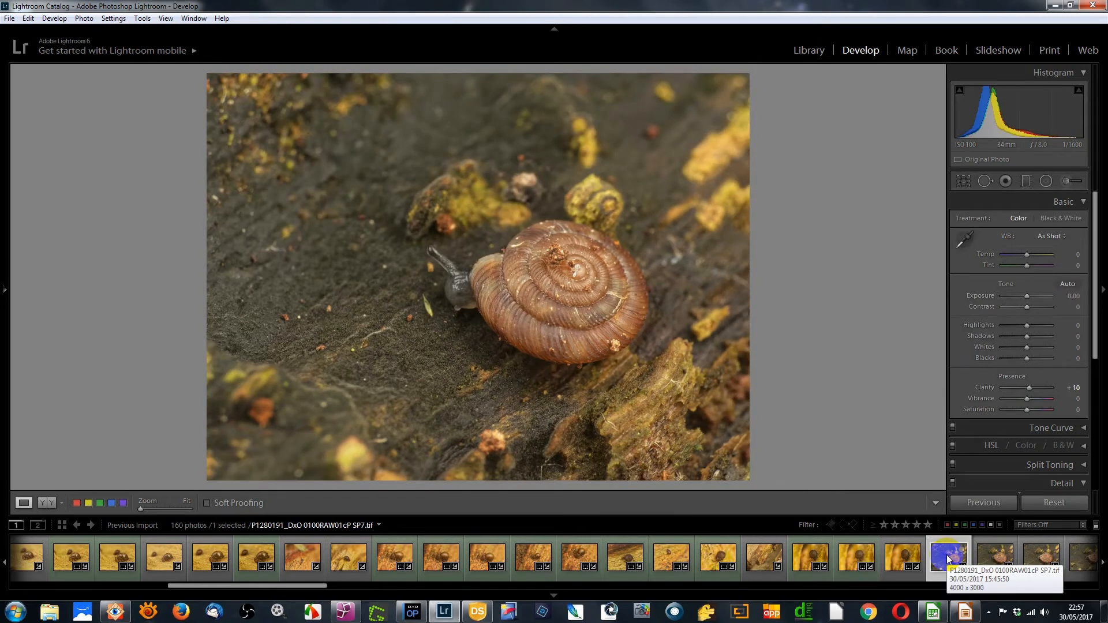
click(1048, 555)
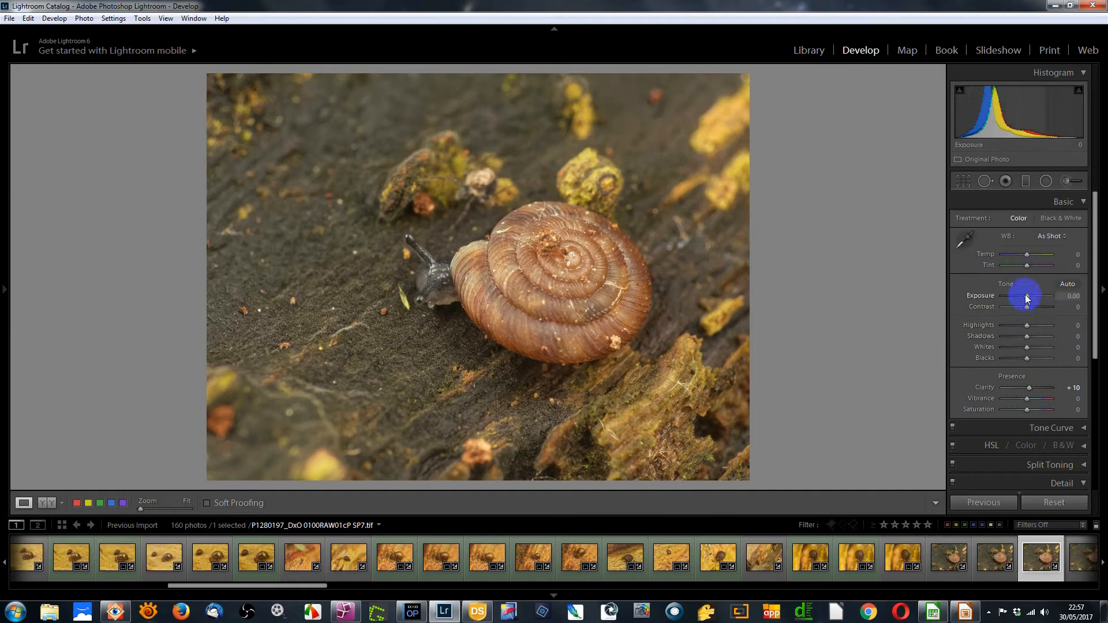
key(Down)
shift+double_click(1026, 349)
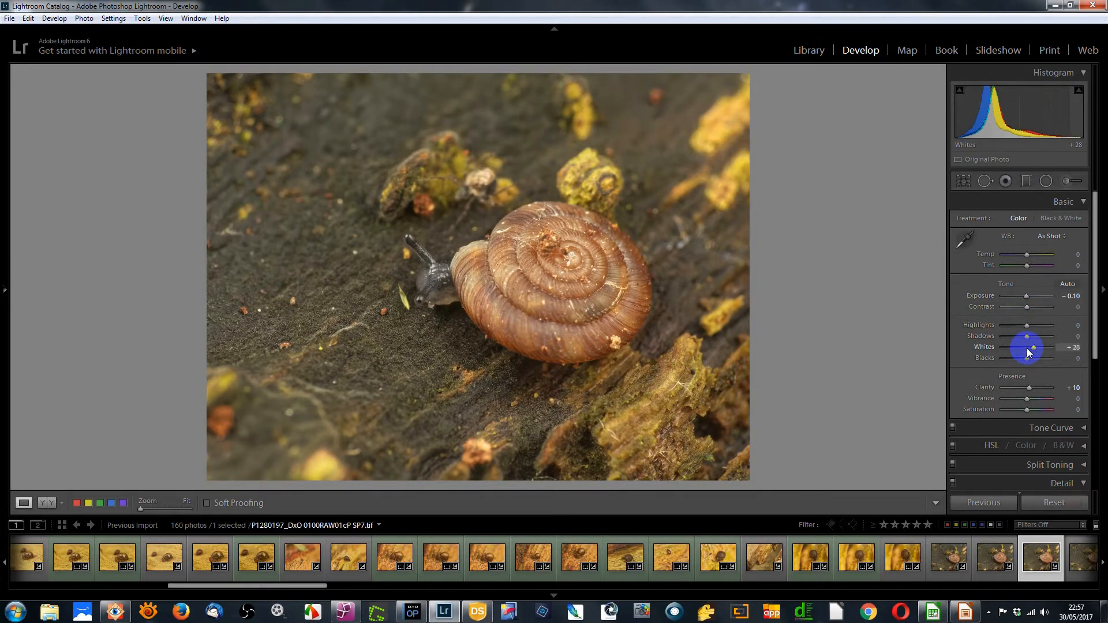
drag(1028, 358, 1024, 358)
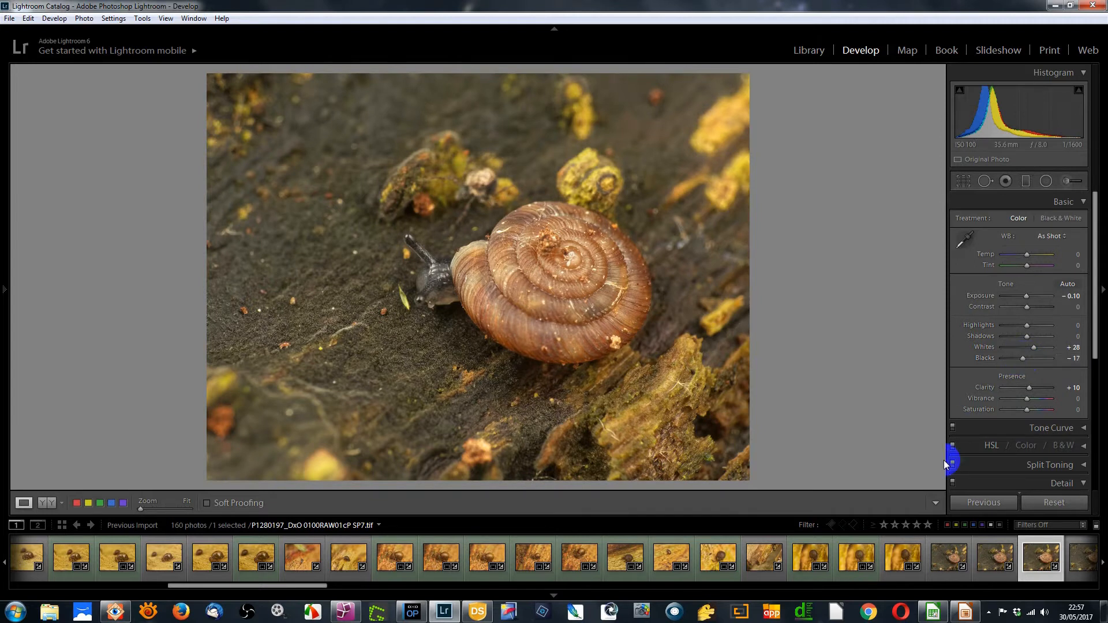
Synchronize the P1280197 settings to the following snail photos, from P1280197 through the last snail shot, leaving local adjustments out
drag(317, 584, 452, 587)
shift+click(774, 554)
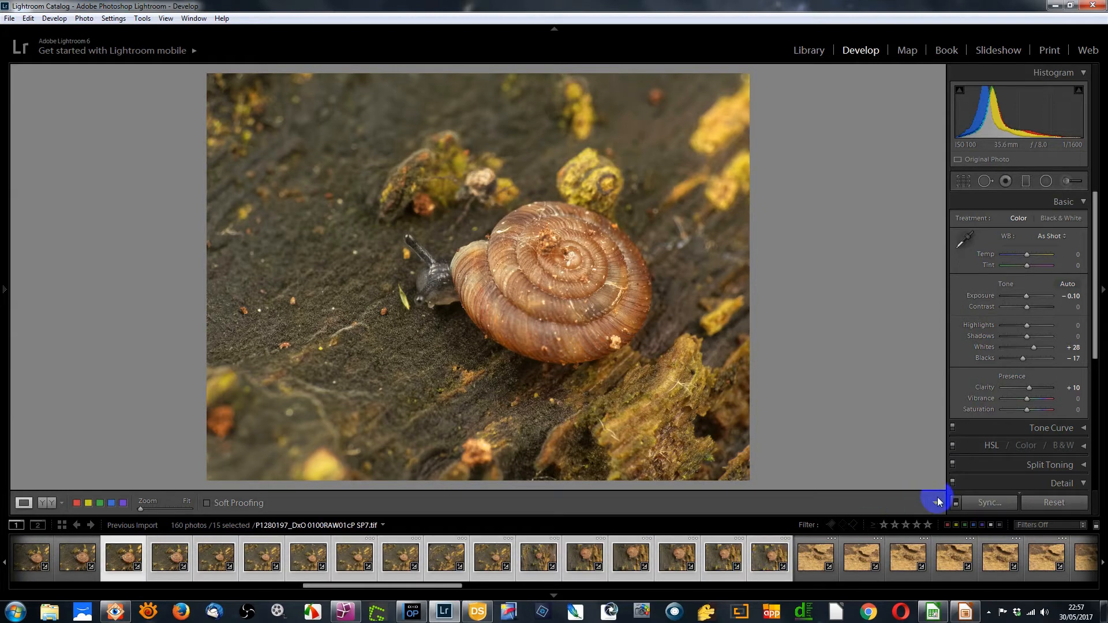
click(982, 503)
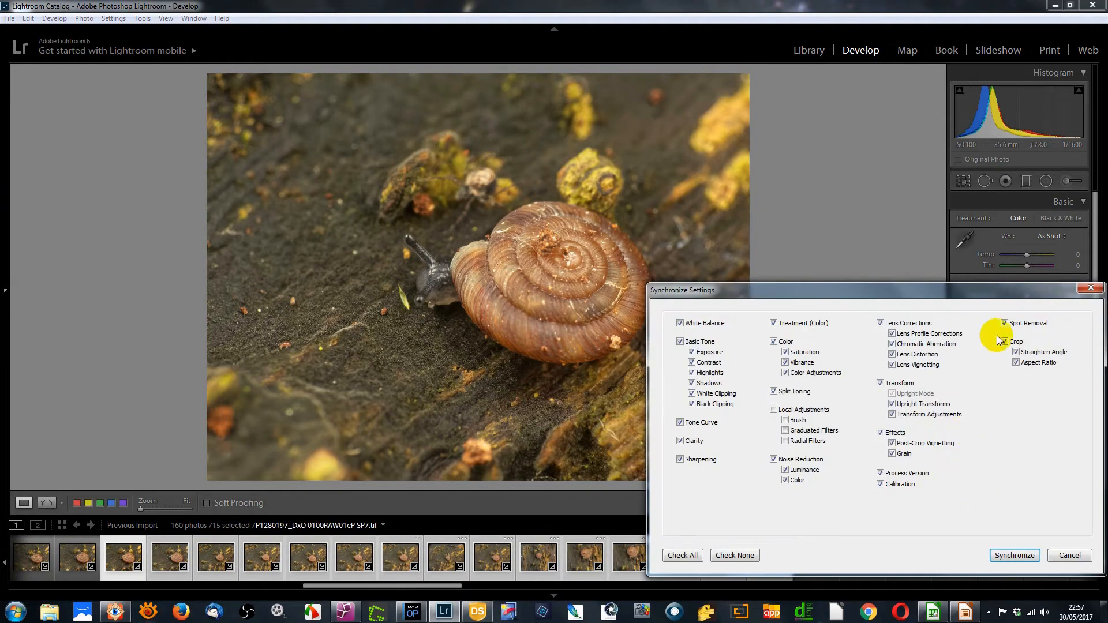
click(1008, 556)
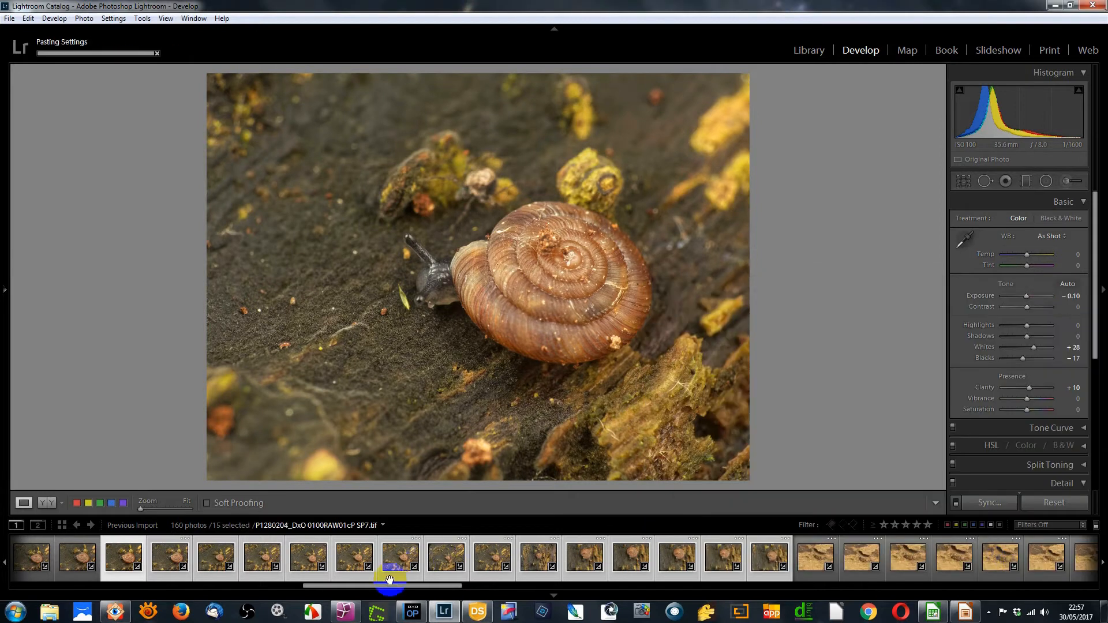
drag(388, 589, 369, 589)
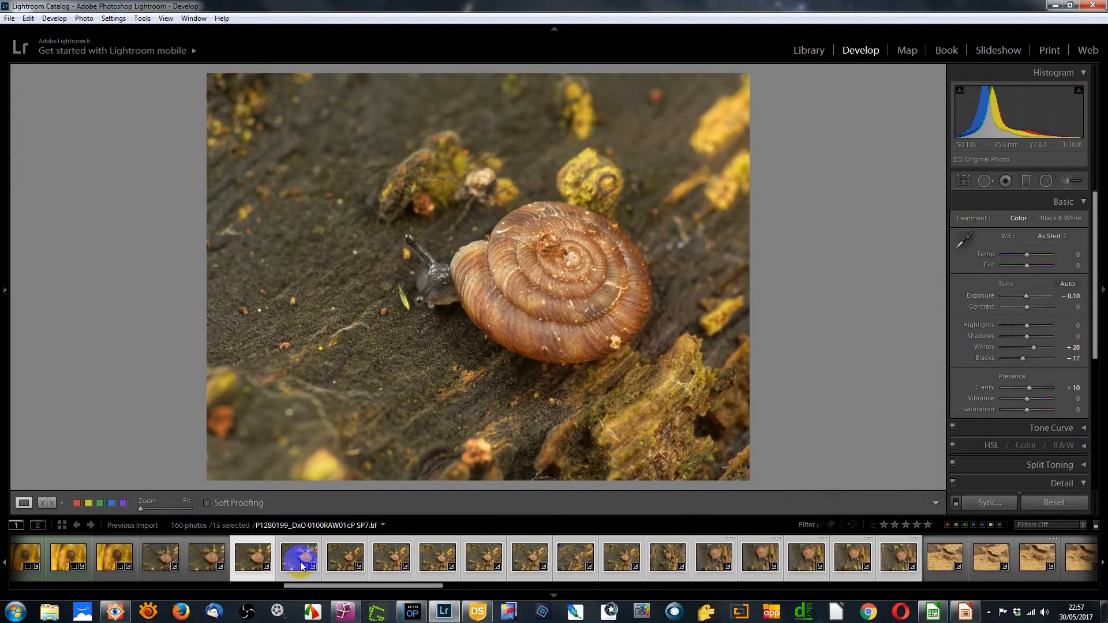
Compare the first selected snail photos and apply the Green colour label to P1280200 and P1280201
click(255, 557)
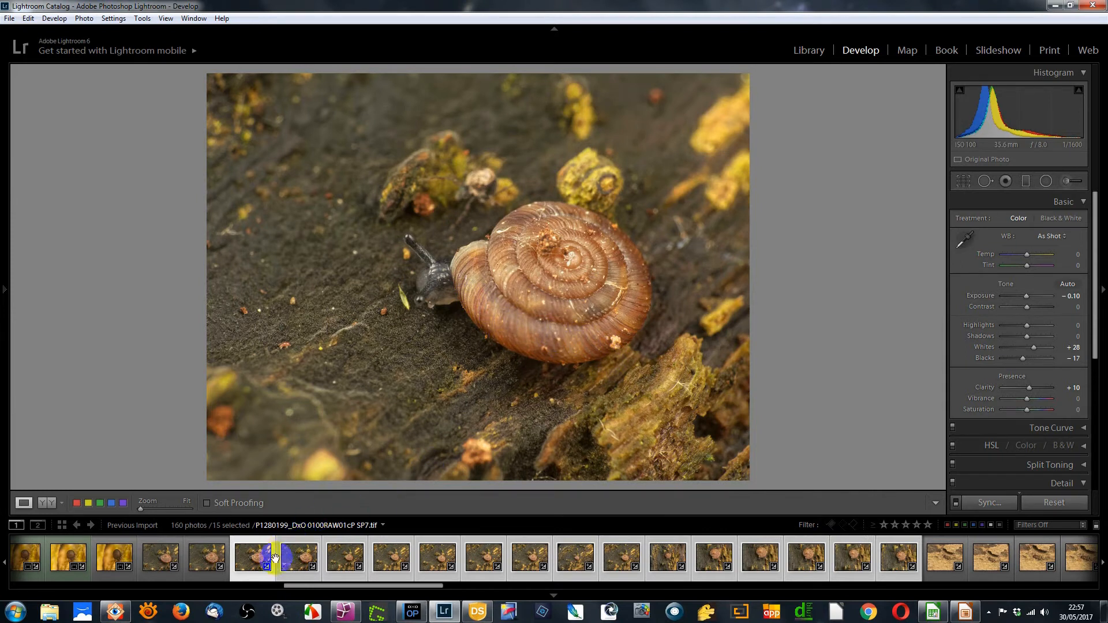
click(308, 563)
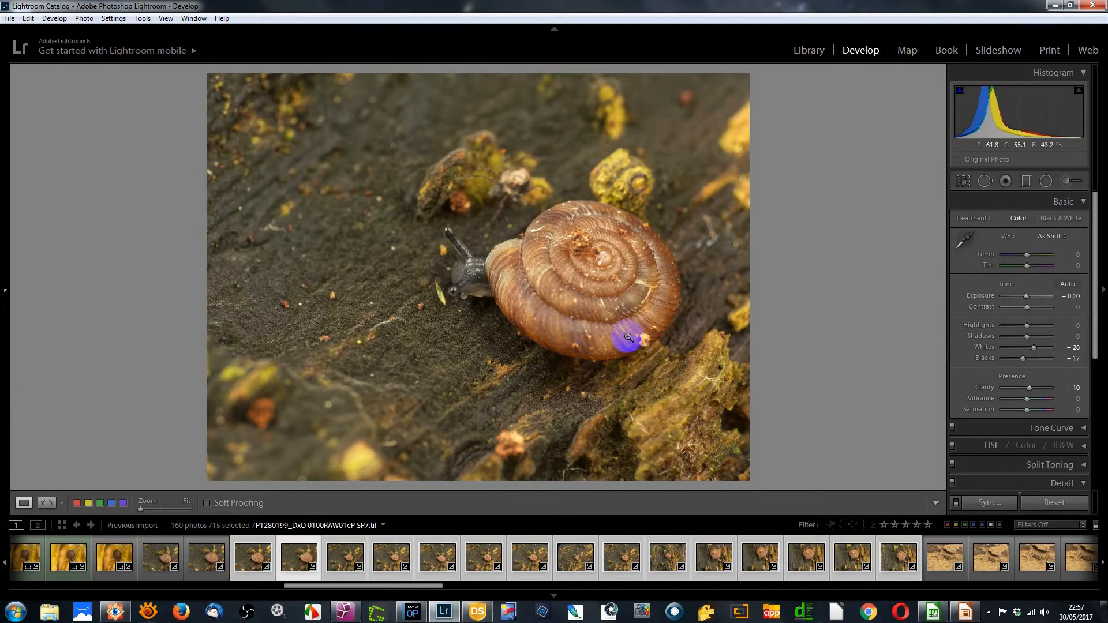
click(347, 557)
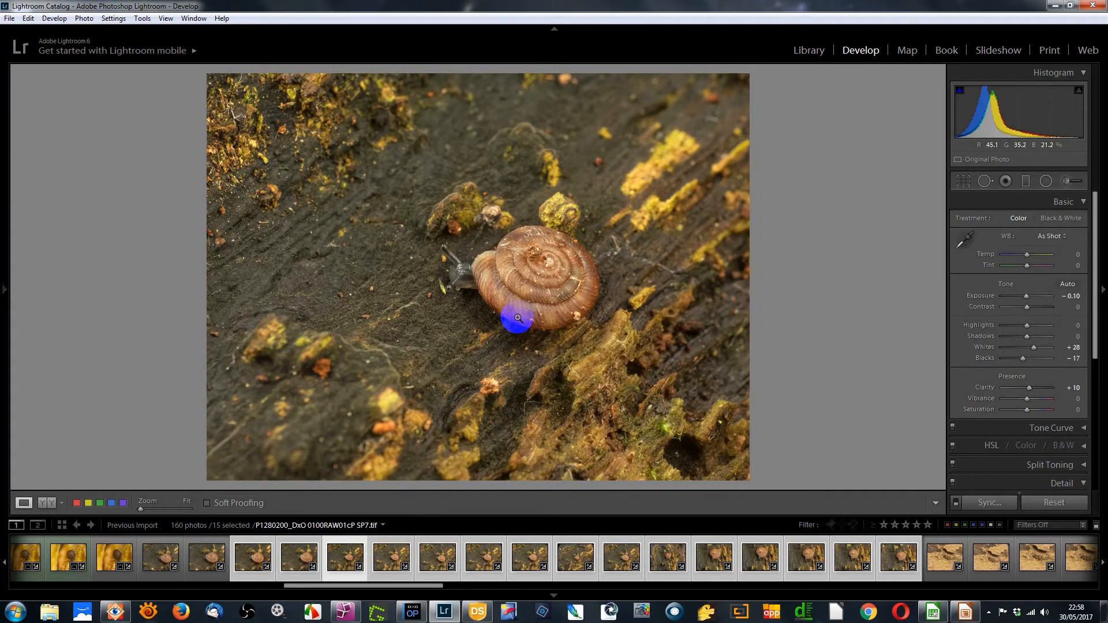
click(391, 561)
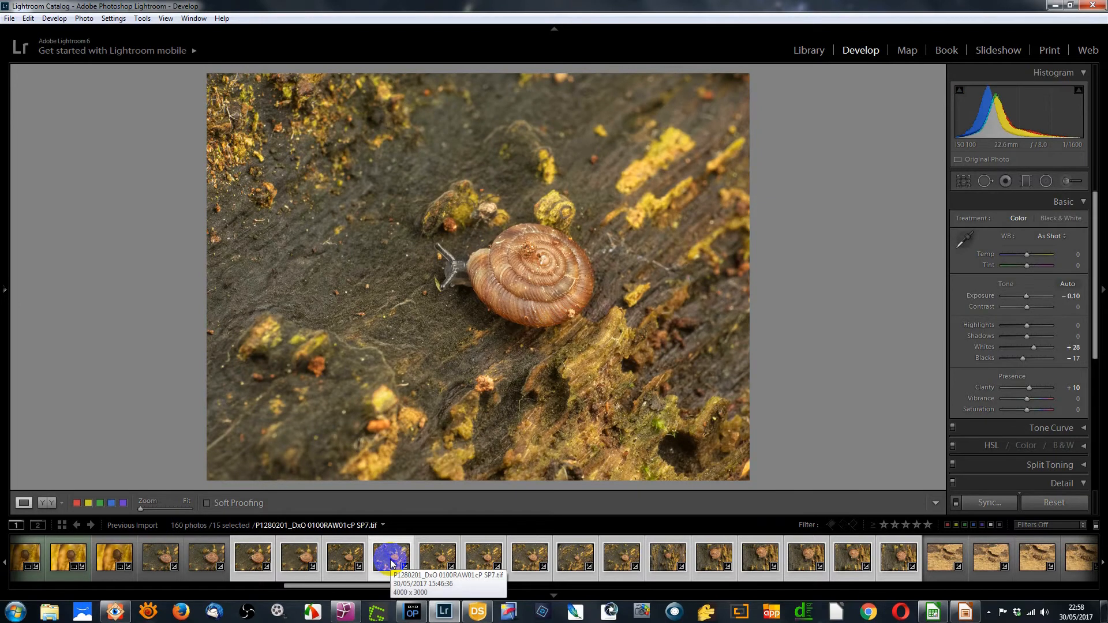
click(345, 557)
key(8)
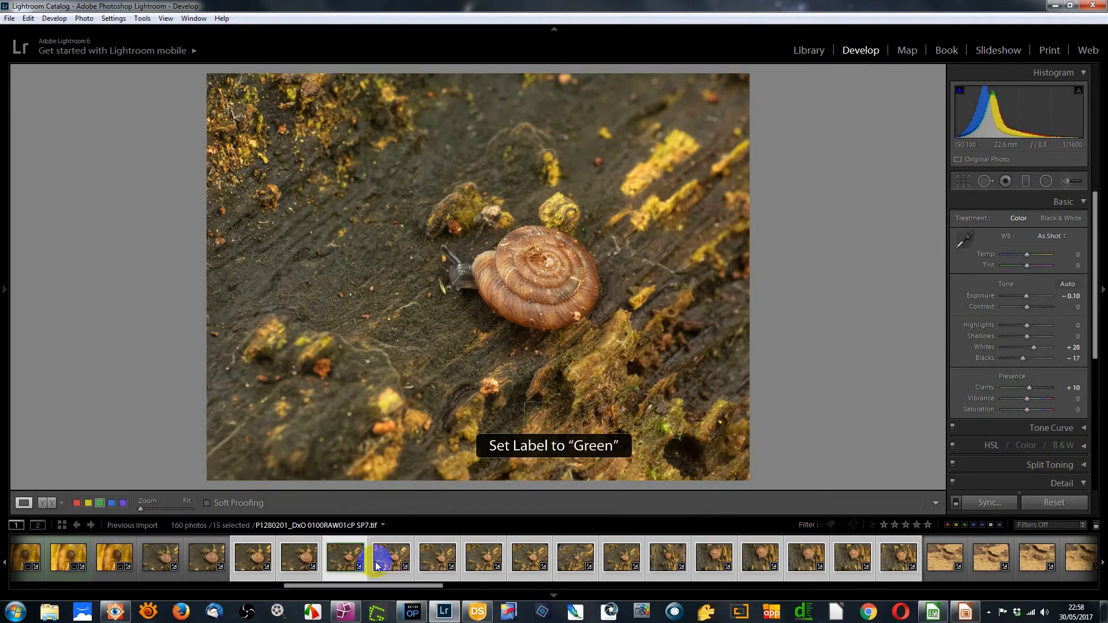
click(379, 563)
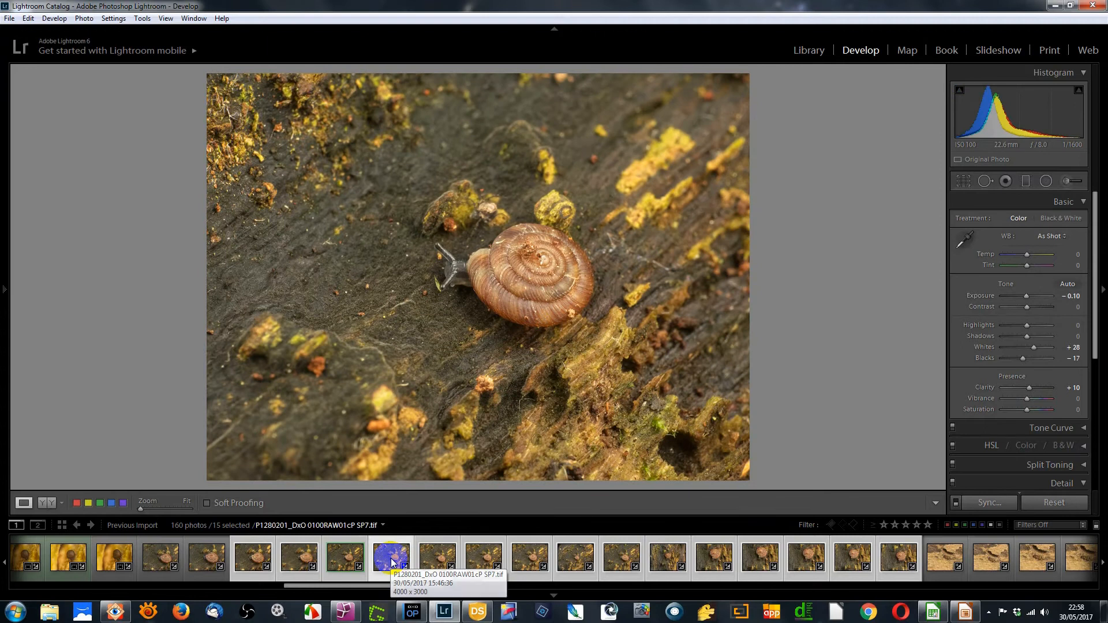
key(8)
Compare P1280202 and P1280203 with P1280201, and label P1280203 Green
click(439, 558)
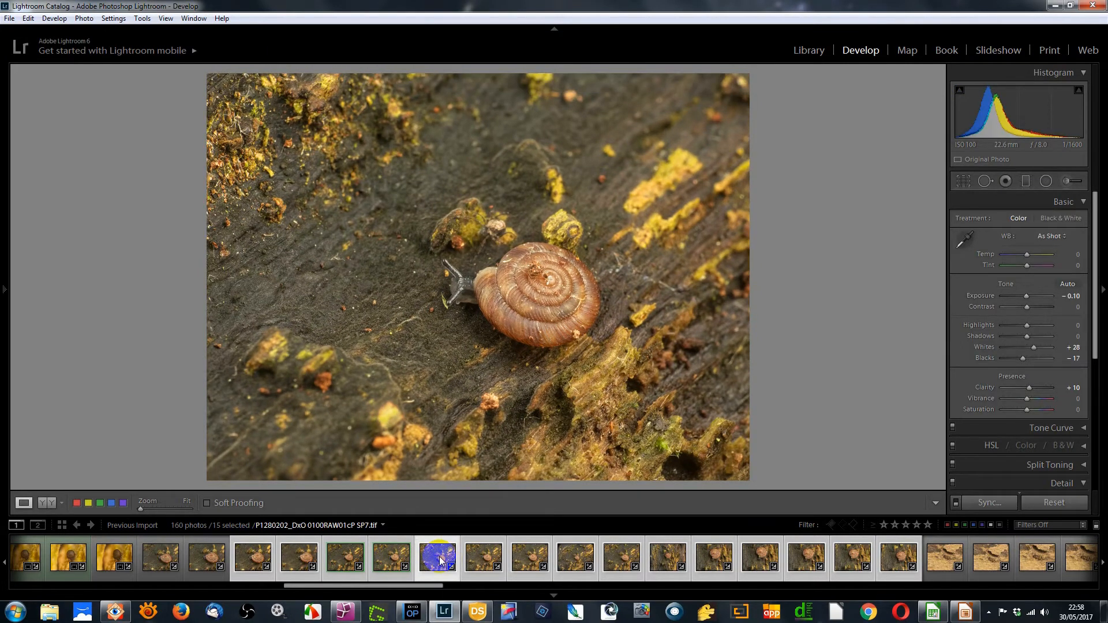
click(393, 558)
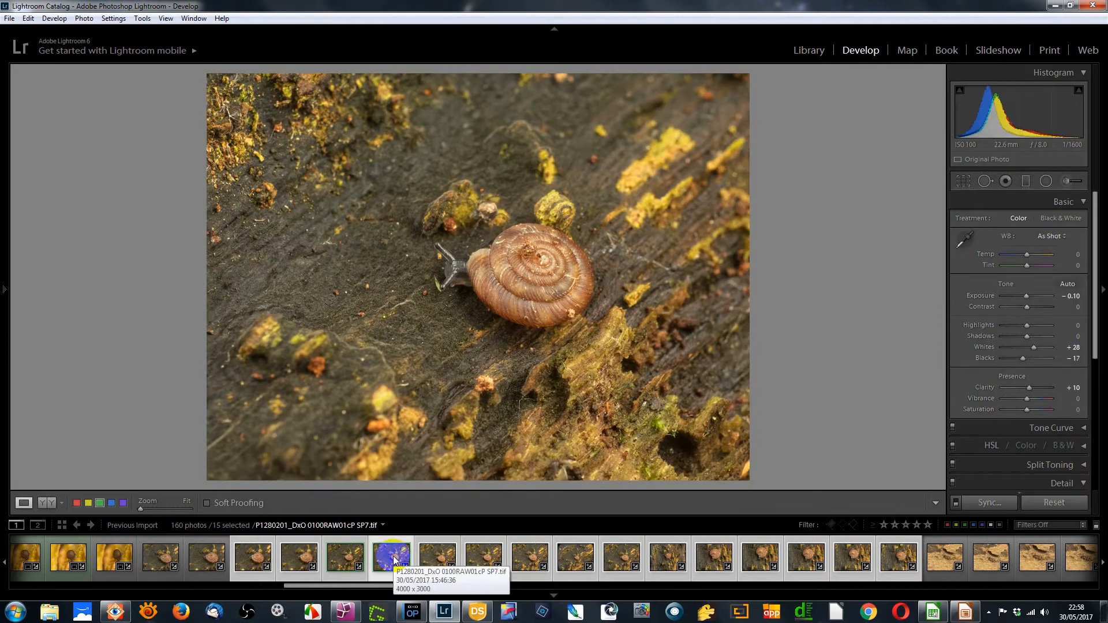
click(483, 558)
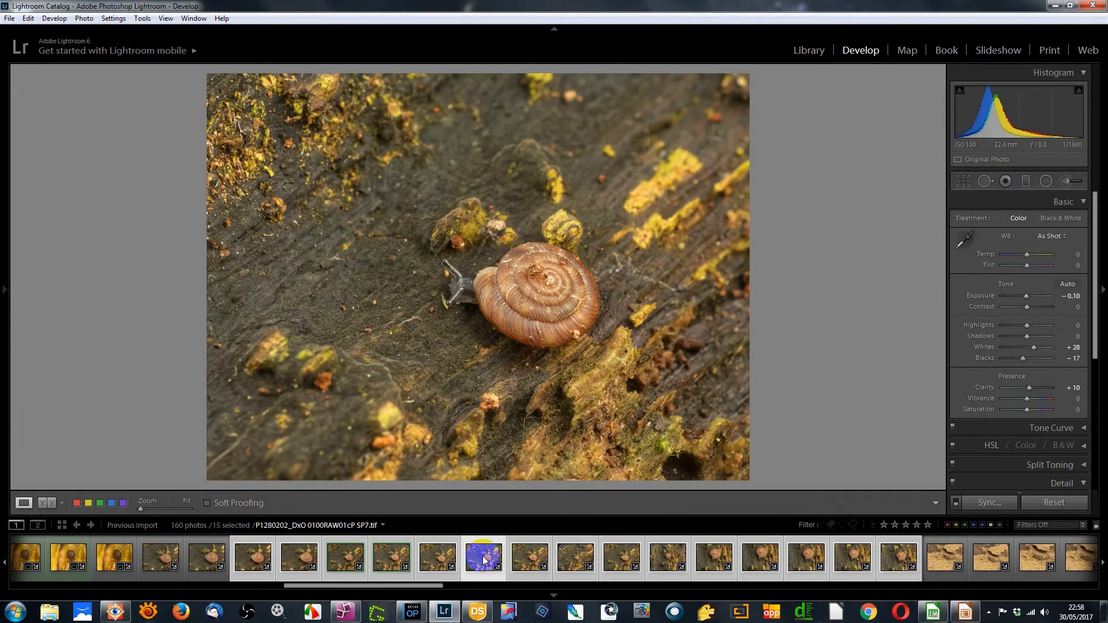
click(526, 560)
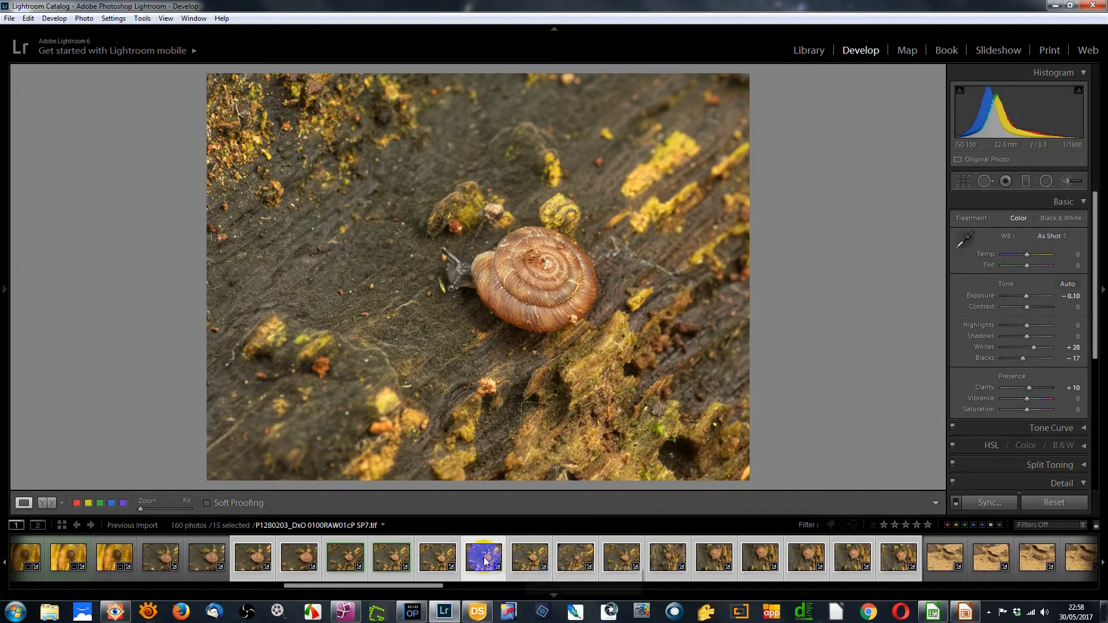
key(8)
Crop P1280205 slightly inward at its original aspect ratio to cut off the dark corners, and label it Green
click(529, 560)
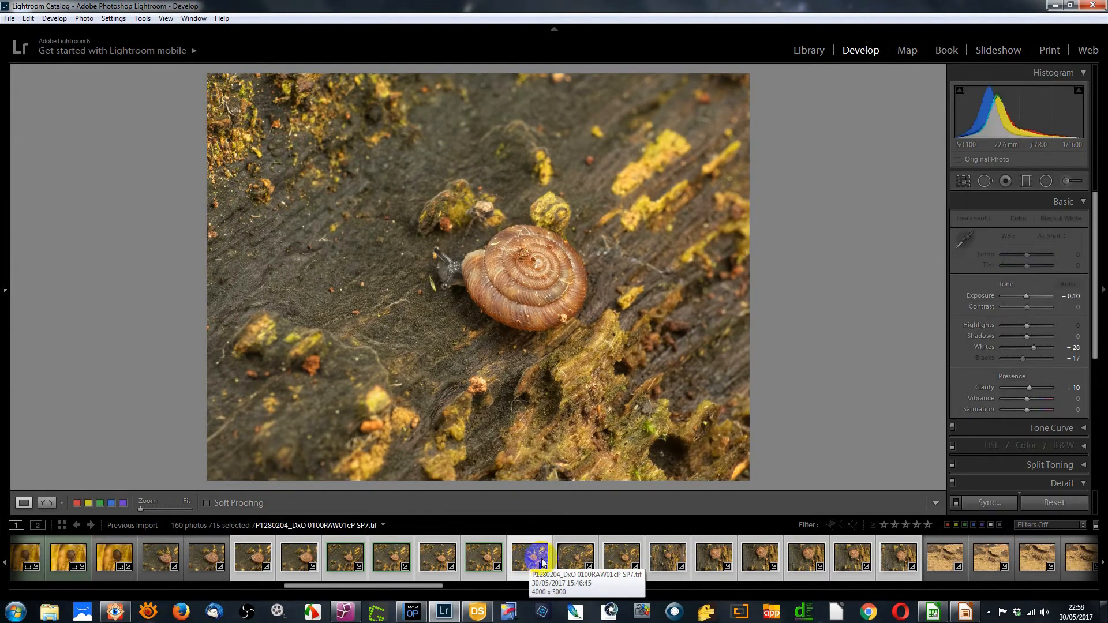
click(572, 560)
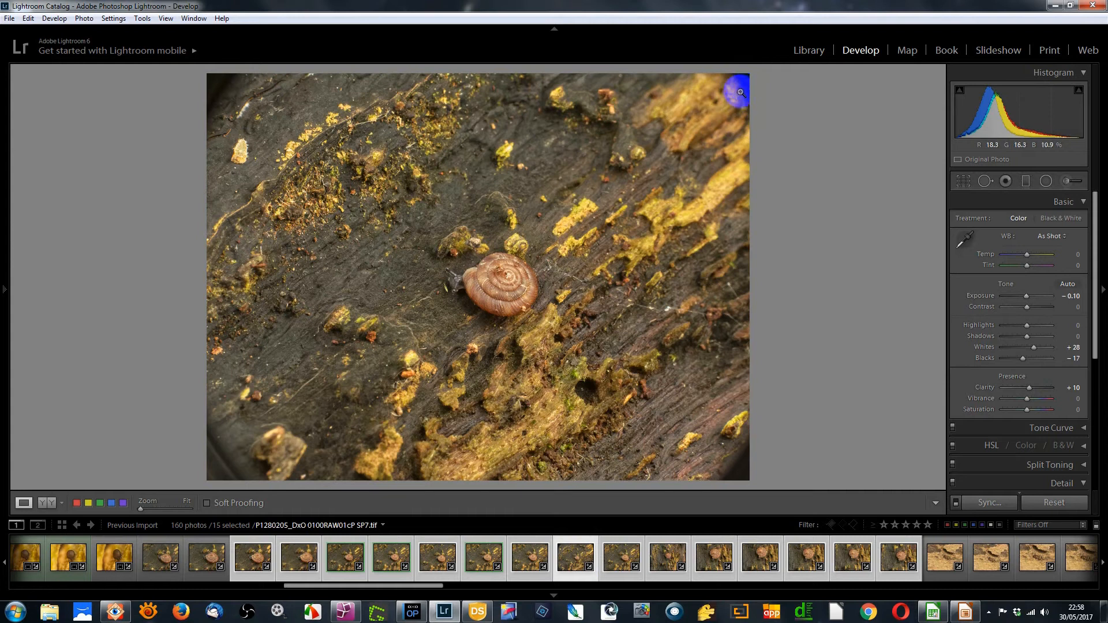
click(963, 181)
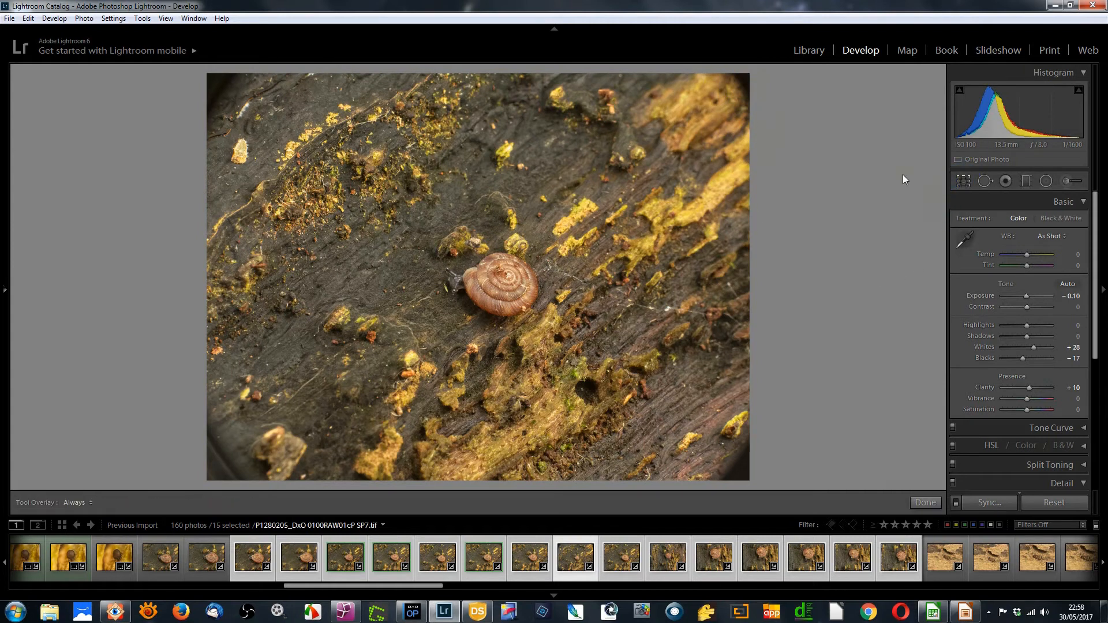
click(747, 74)
drag(747, 74, 729, 98)
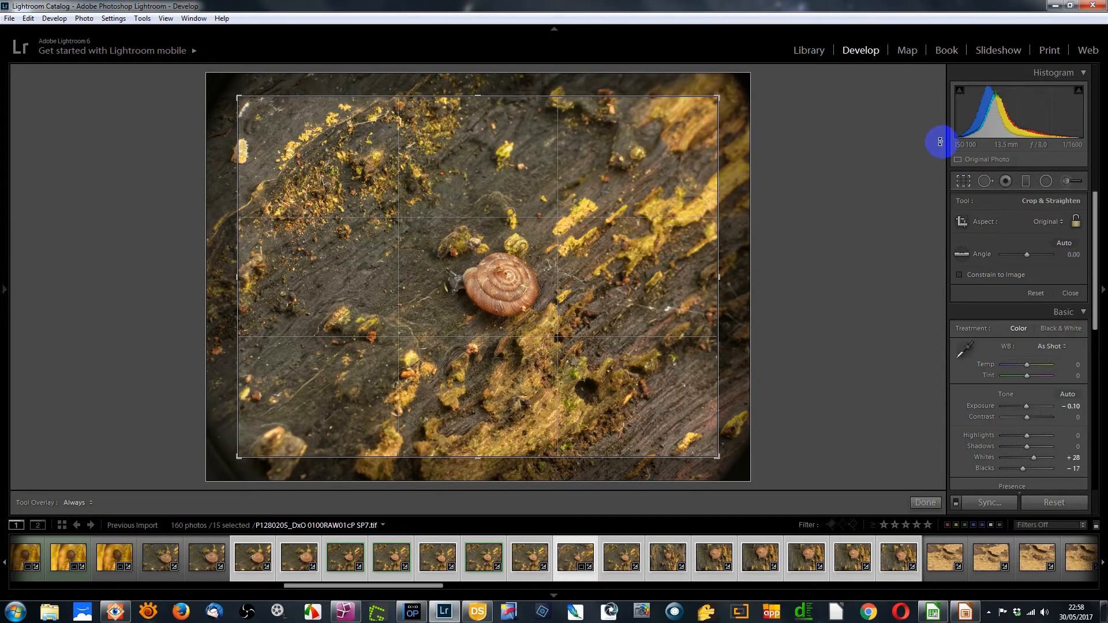
click(965, 181)
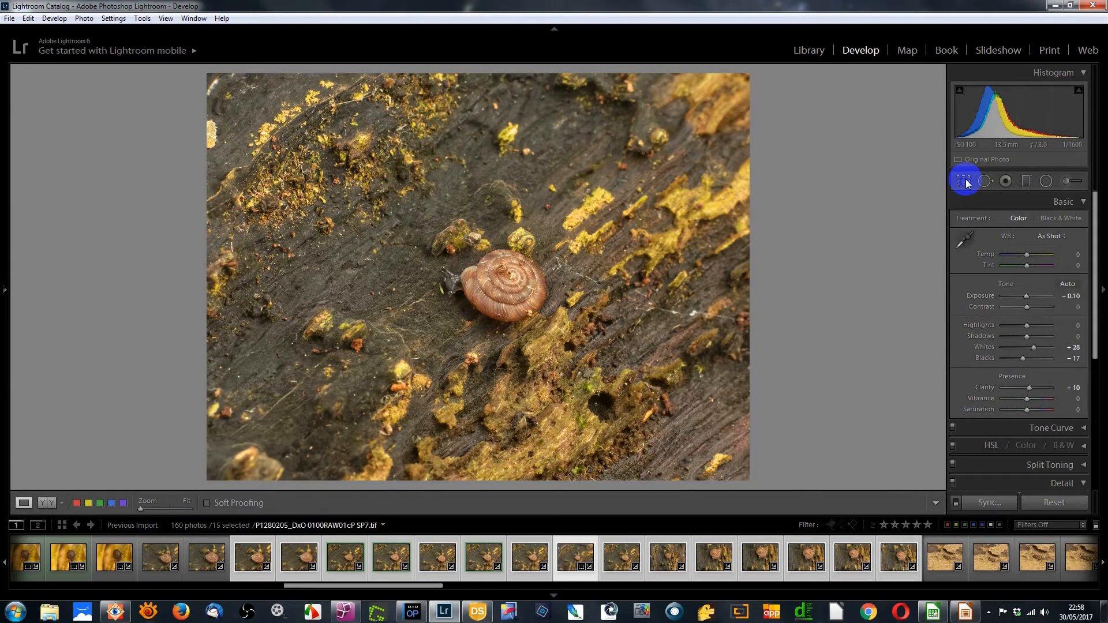
click(571, 558)
key(8)
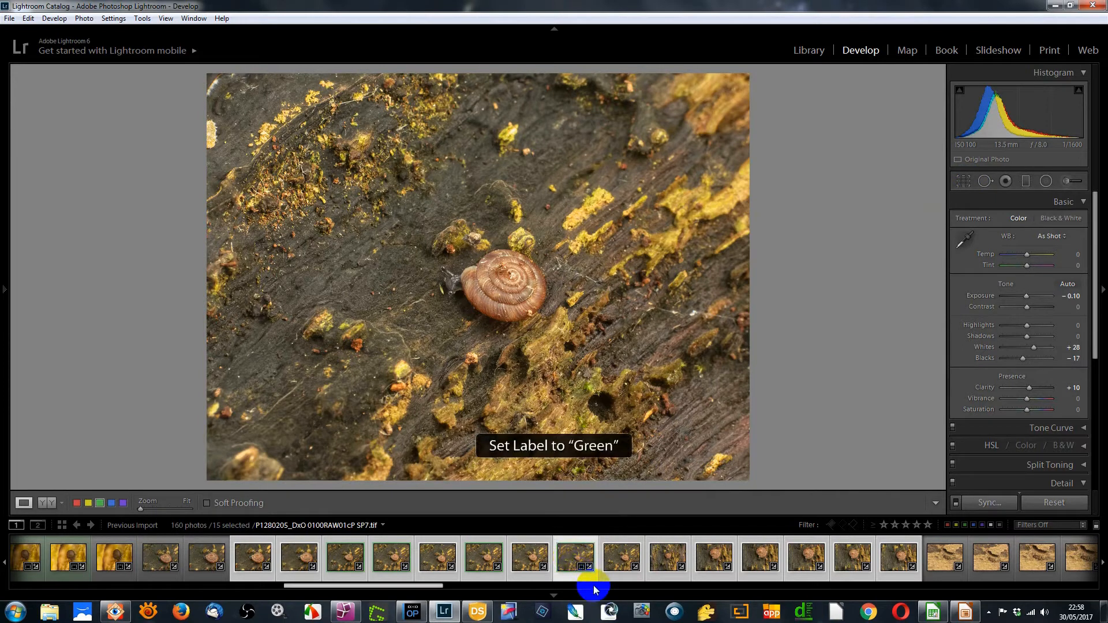
Crop P1280239 around the snail to about 60% of the frame's width, keeping the original aspect ratio
click(627, 558)
click(673, 556)
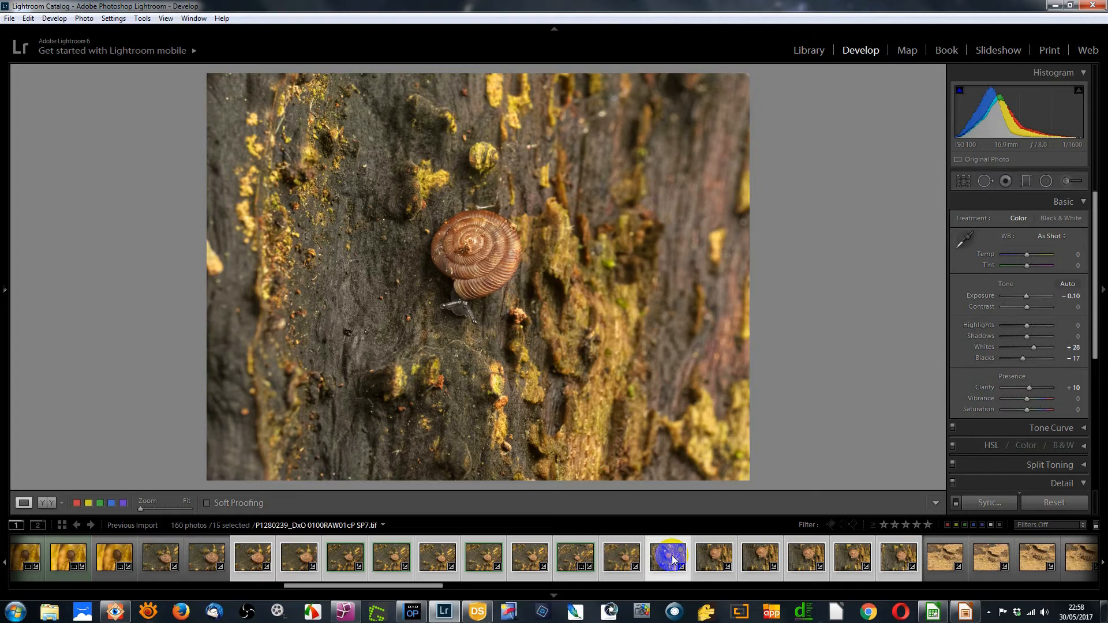
click(962, 181)
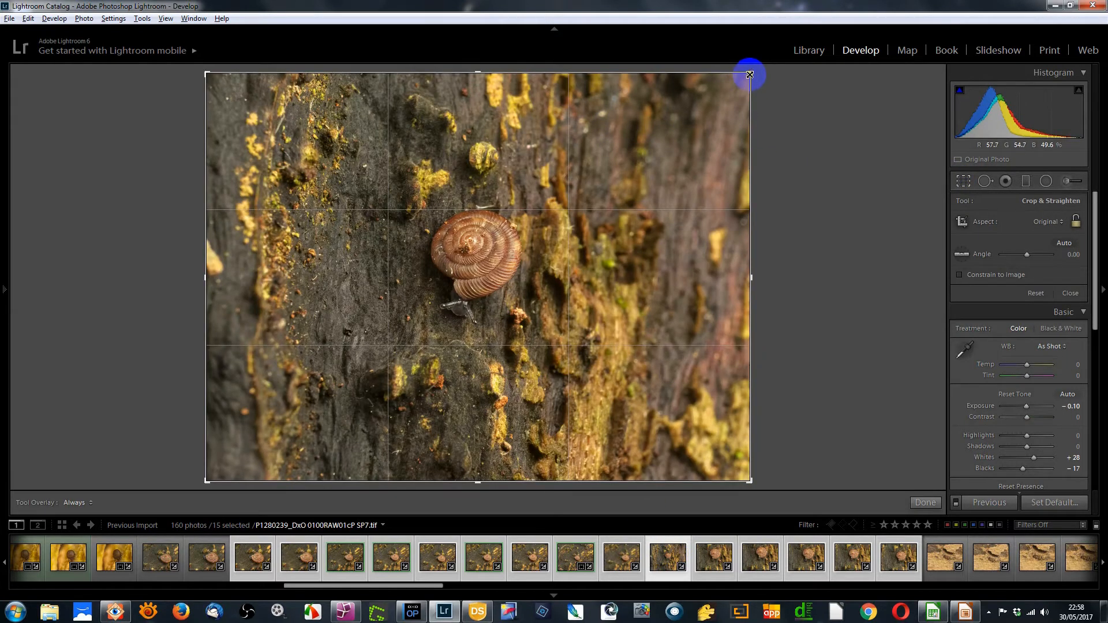
drag(750, 74, 680, 158)
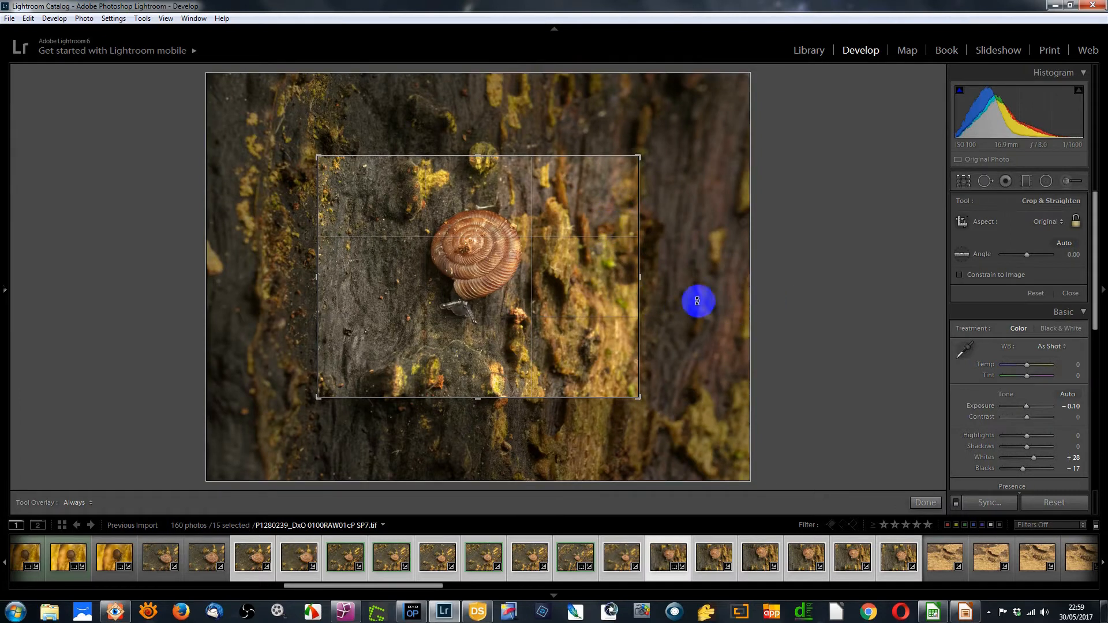
click(963, 180)
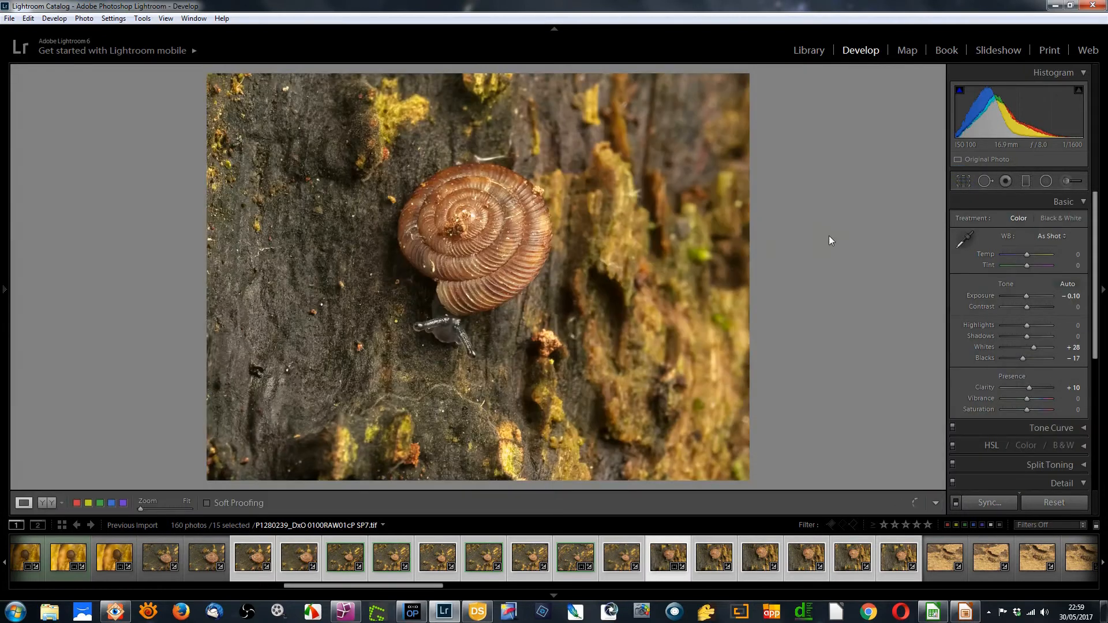
Rotate P1280239 counterclockwise by a quarter turn
right_click(773, 253)
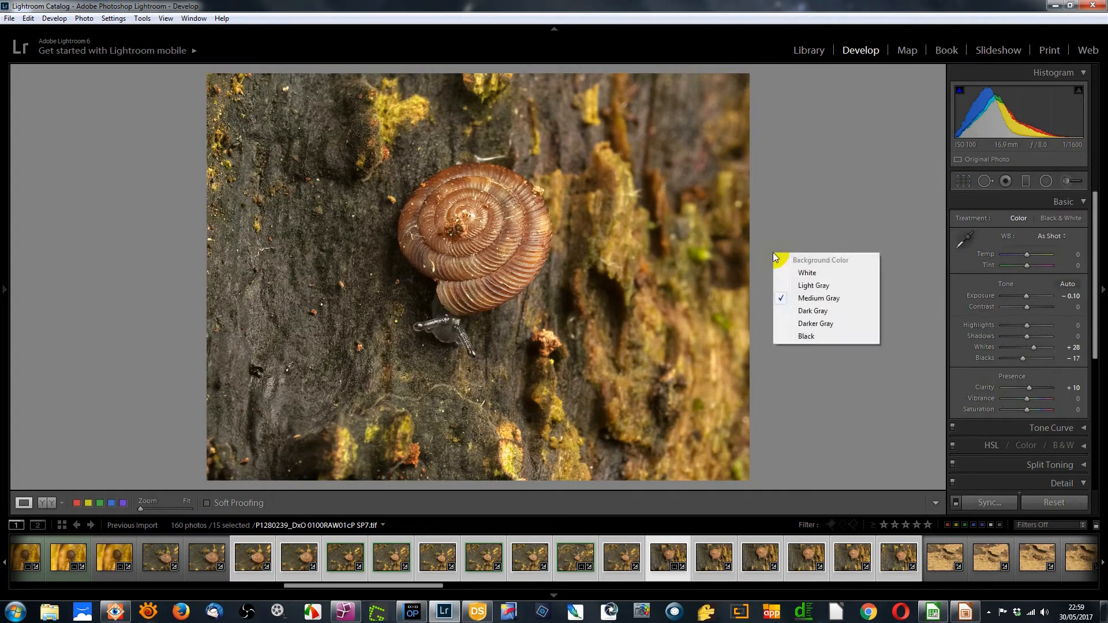
right_click(672, 309)
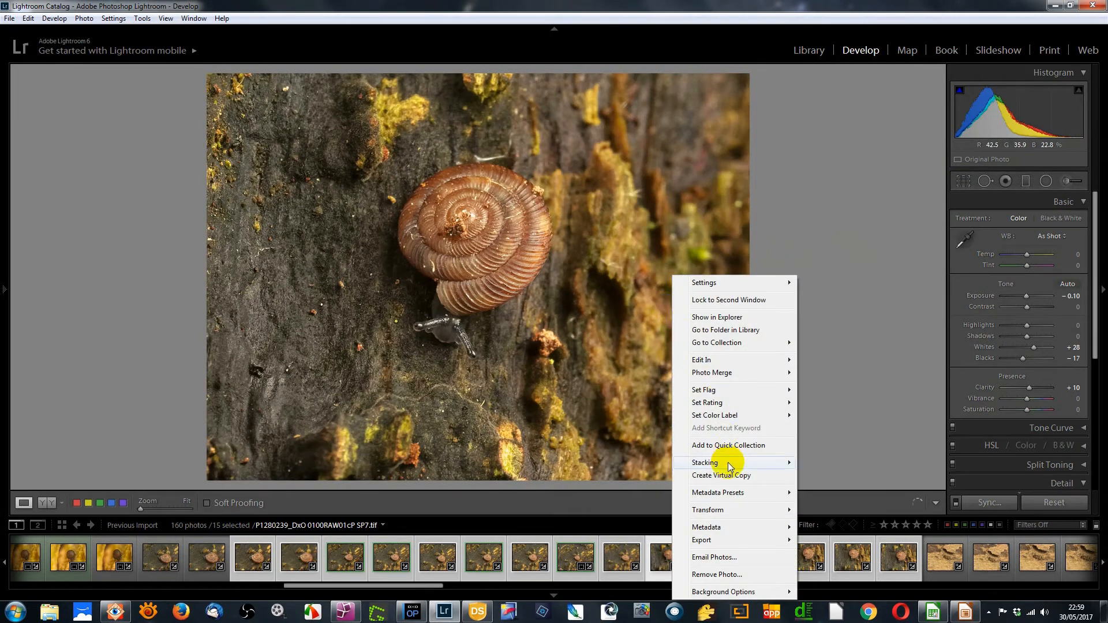
mouse_move(728, 467)
mouse_move(718, 510)
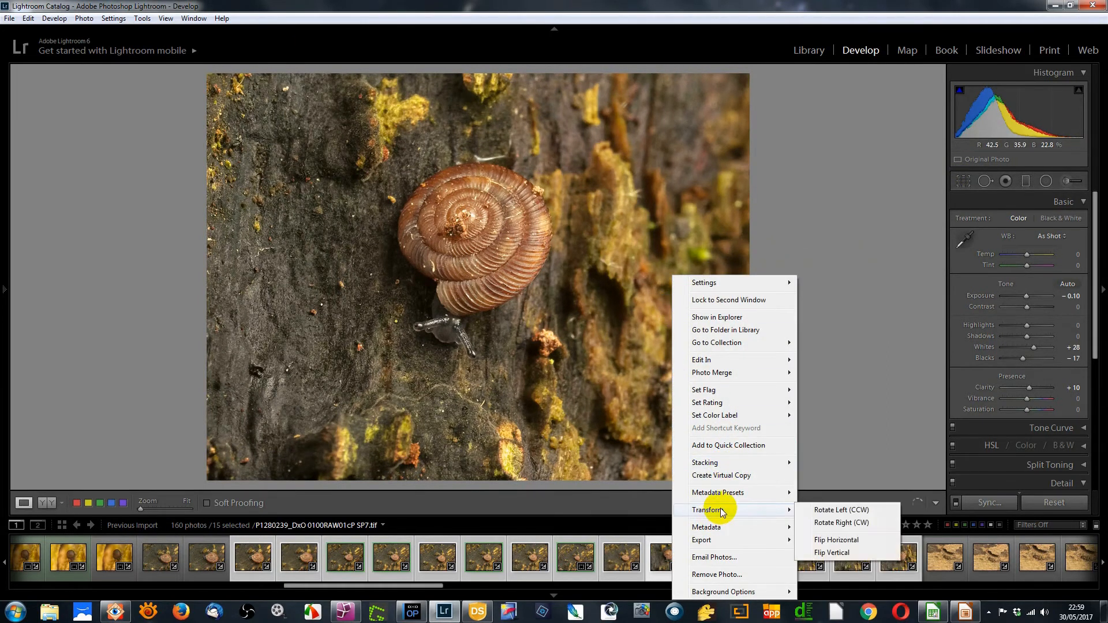
click(837, 510)
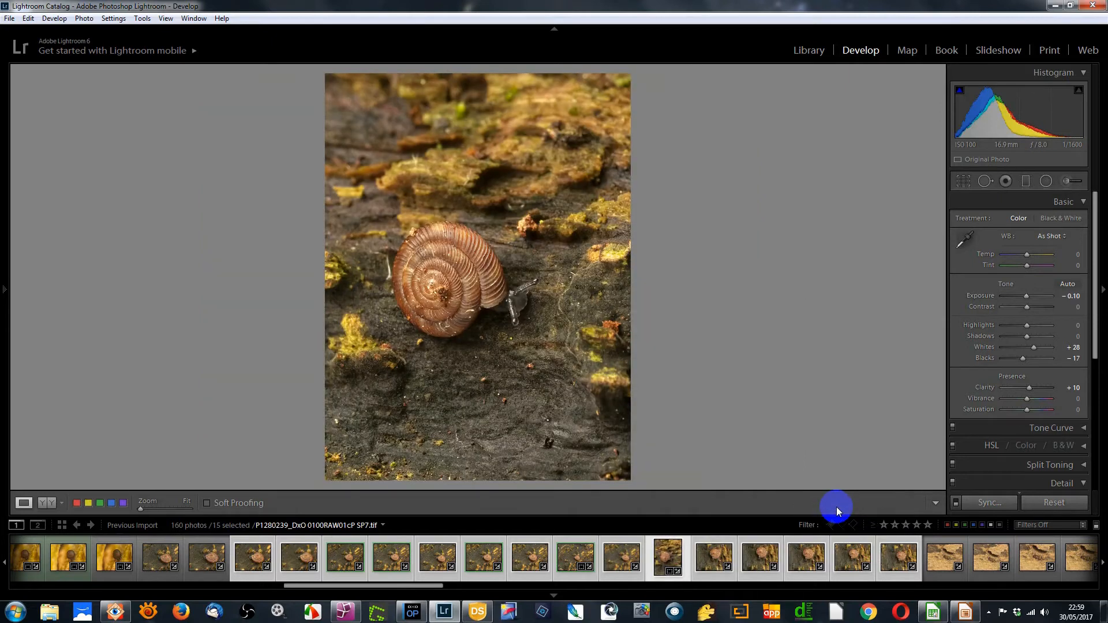
Reshape the crop on the rotated P1280239 into a landscape 8.5 x 11 frame at an angle of −0.39, with the snail left of centre
click(963, 181)
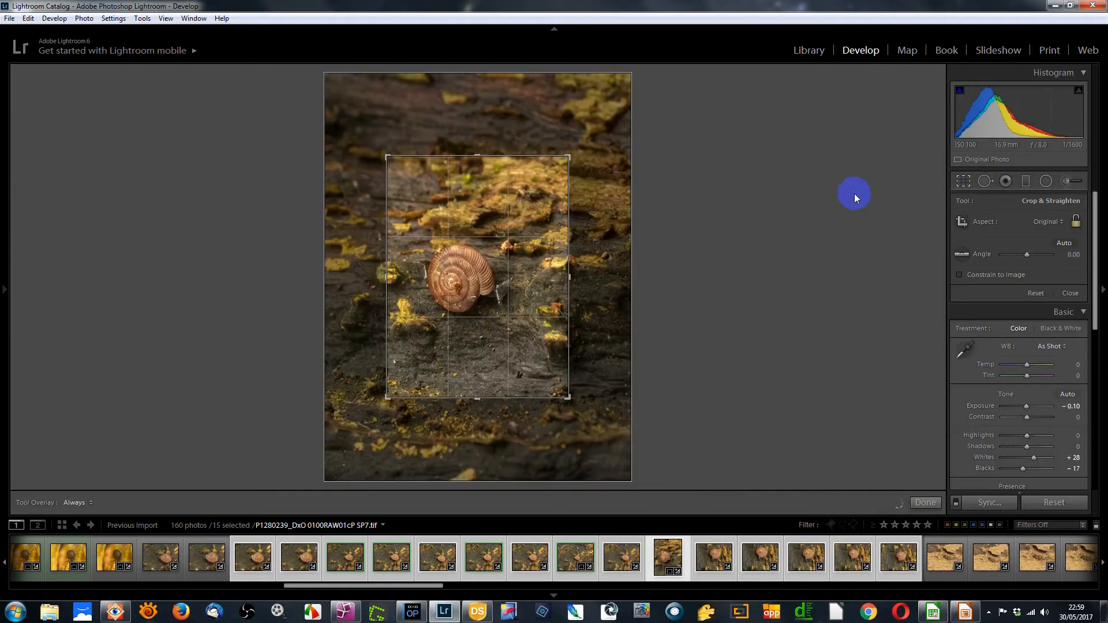
drag(571, 278, 594, 278)
mouse_move(361, 274)
mouse_down()
mouse_move(335, 279)
mouse_move(348, 272)
mouse_up()
drag(476, 157, 479, 171)
drag(503, 270, 500, 256)
click(963, 182)
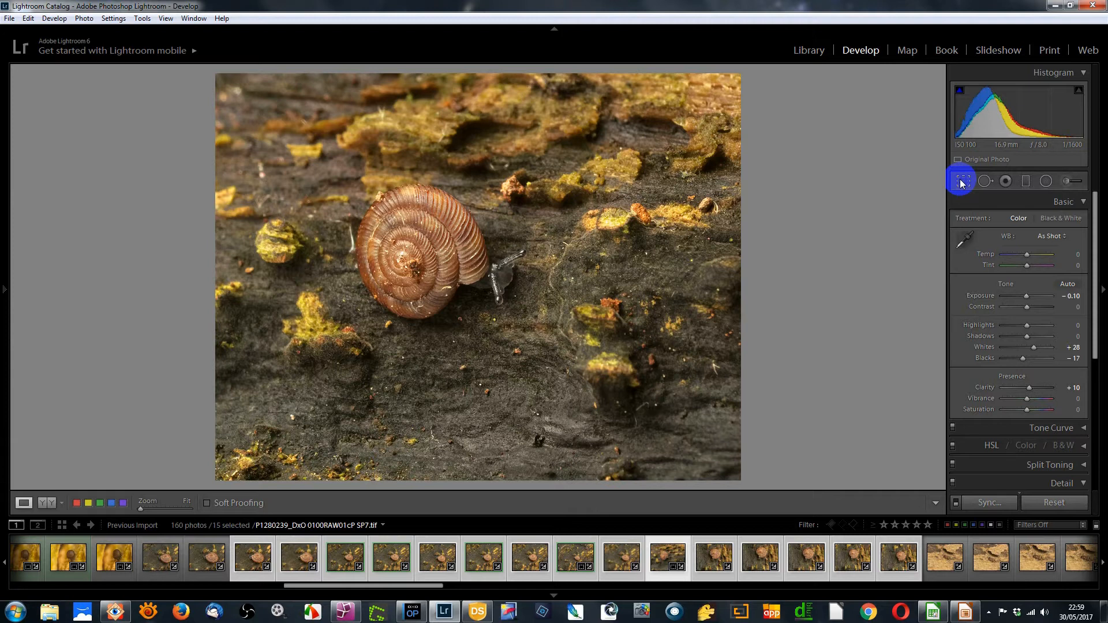
Enlarge the landscape crop on P1280239 to nearly the full image width, with a little more wood around the snail
click(962, 182)
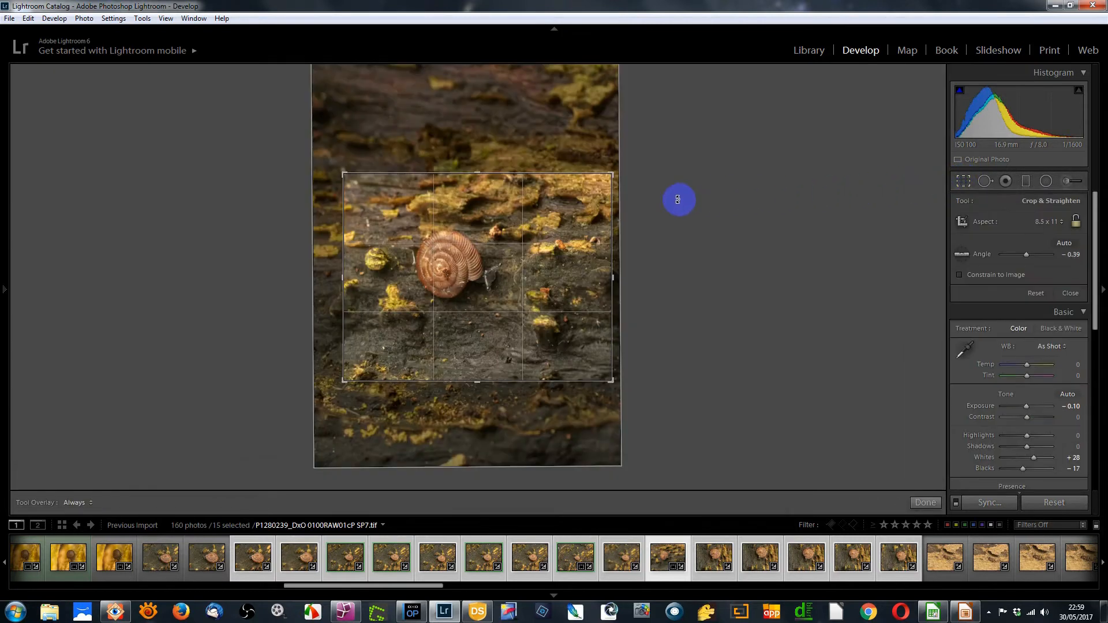
drag(607, 176, 635, 170)
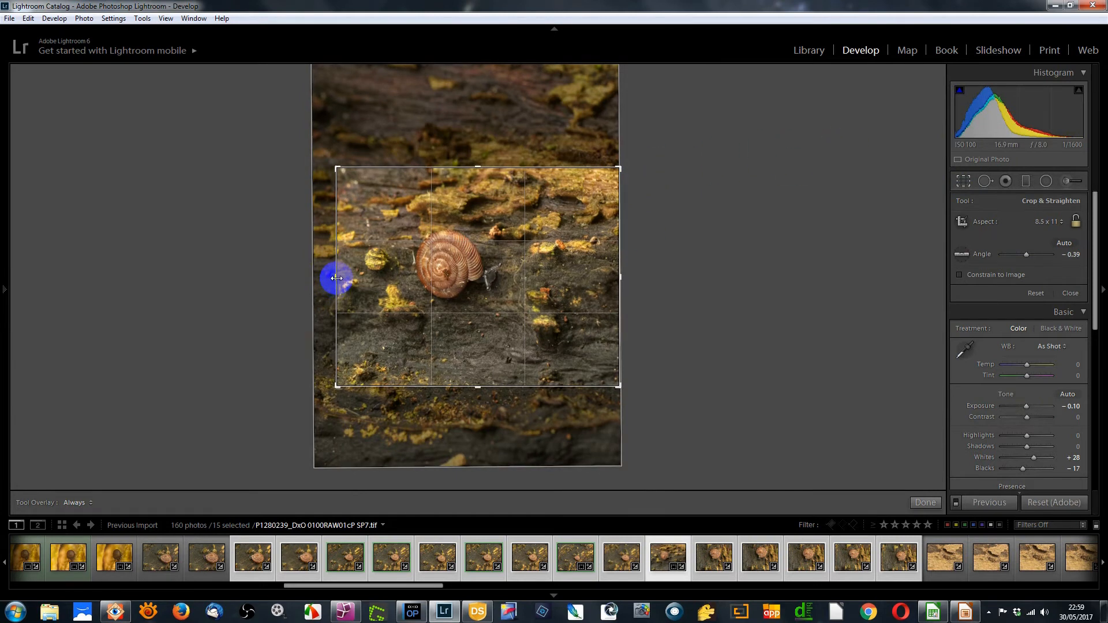
drag(336, 277, 333, 276)
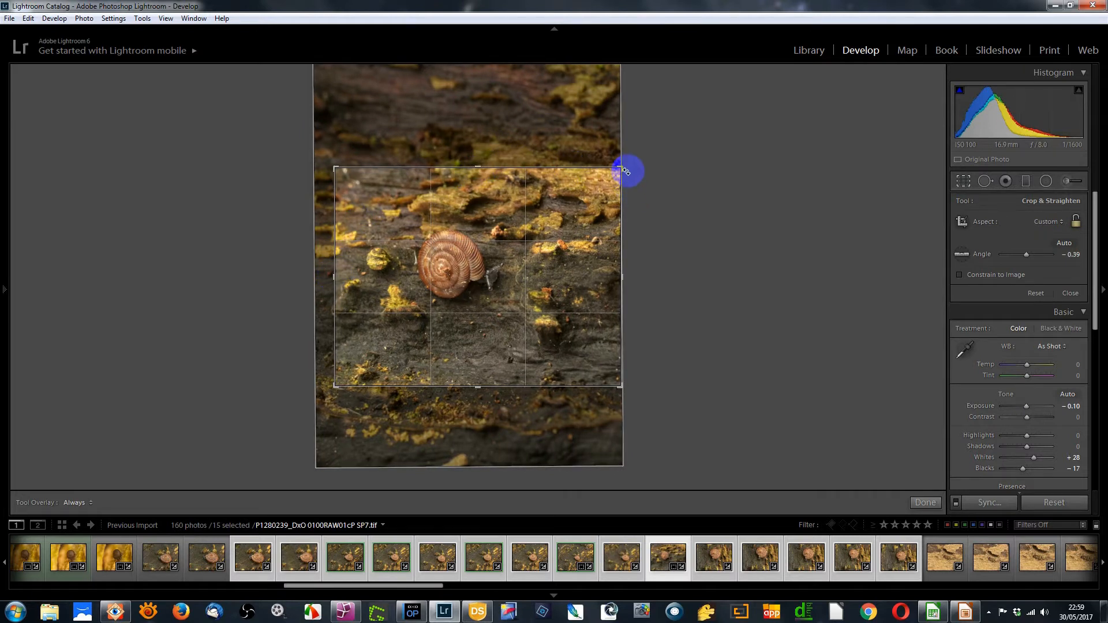
drag(620, 168, 619, 166)
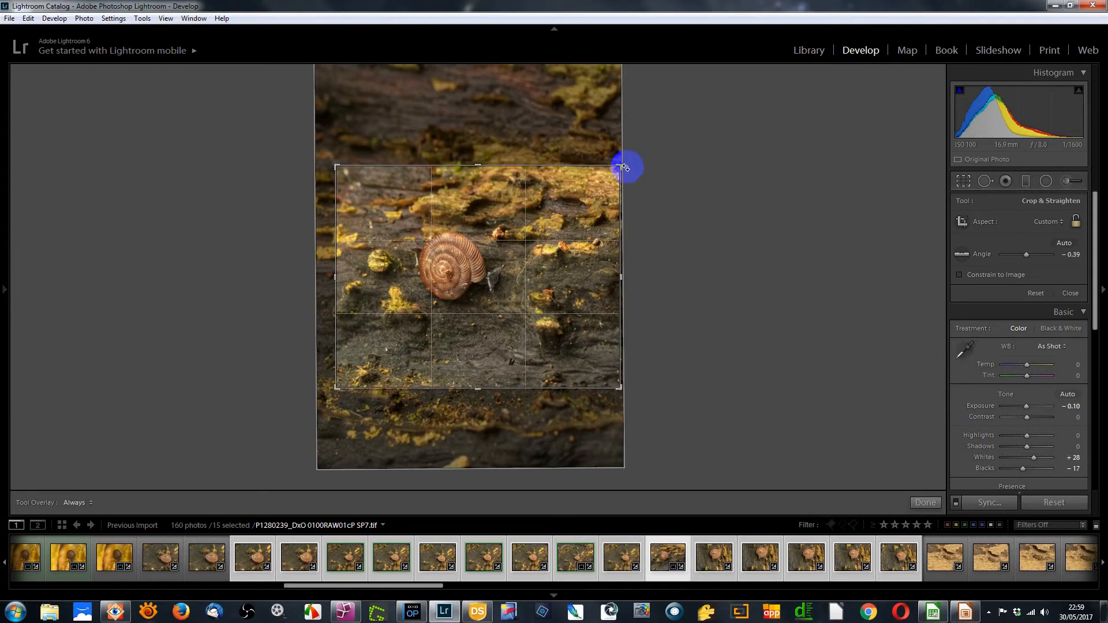
drag(623, 279, 622, 277)
click(962, 182)
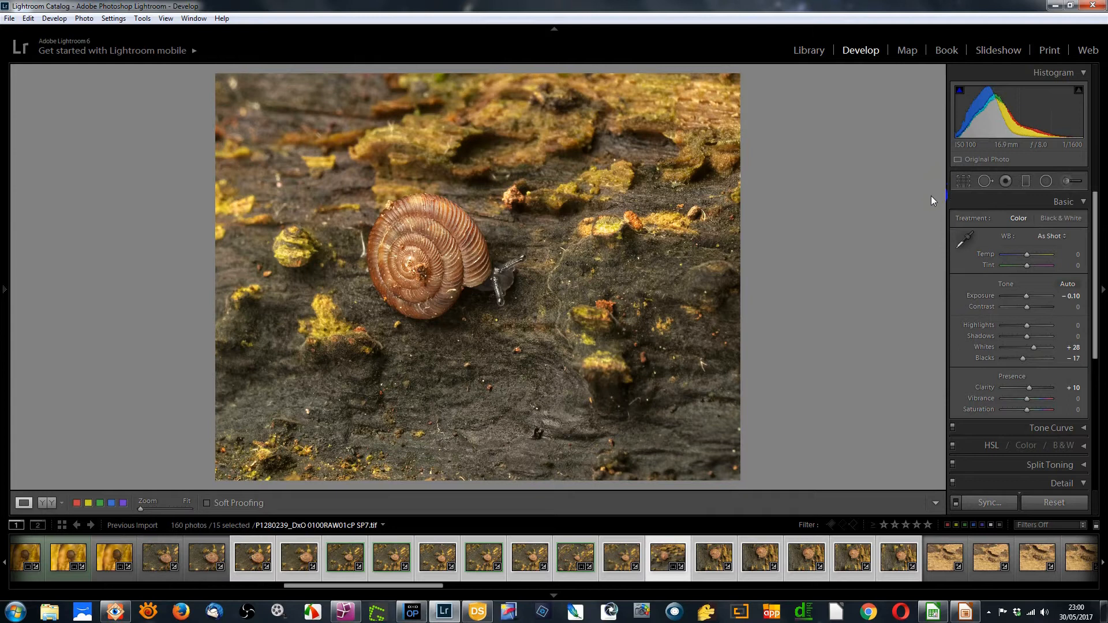
Compare P1280239 with Clarity at 0 and higher, set Clarity back to +10, and label the photo Green
double_click(1030, 391)
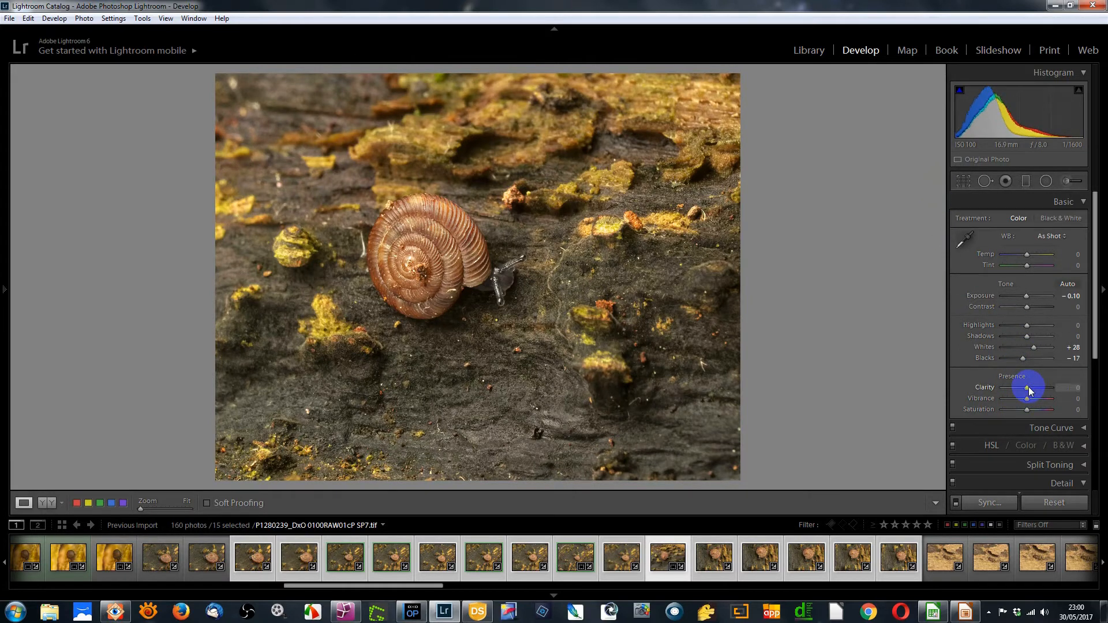
drag(1029, 394, 1034, 391)
double_click(1032, 390)
key(8)
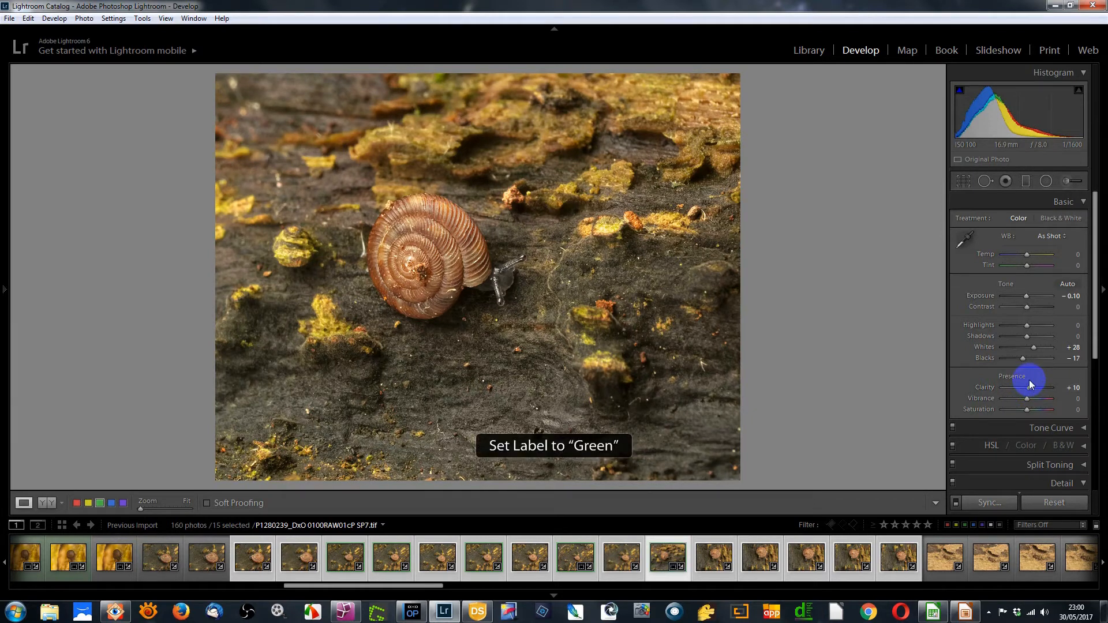
Review the remaining selected snail photos from P1280240 through P1280244
click(715, 560)
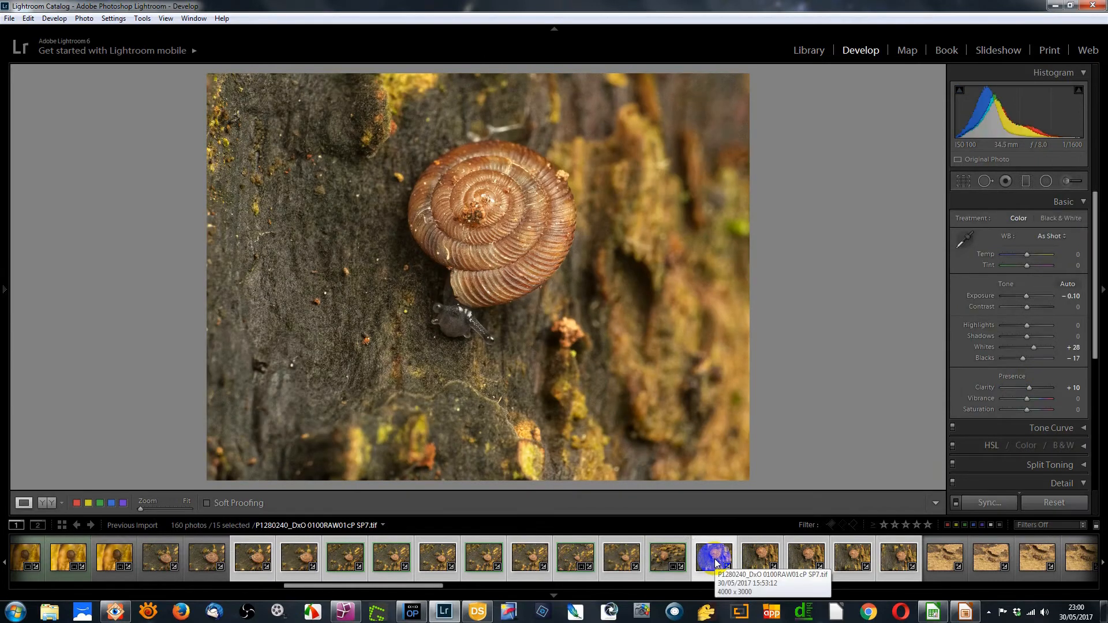
click(759, 562)
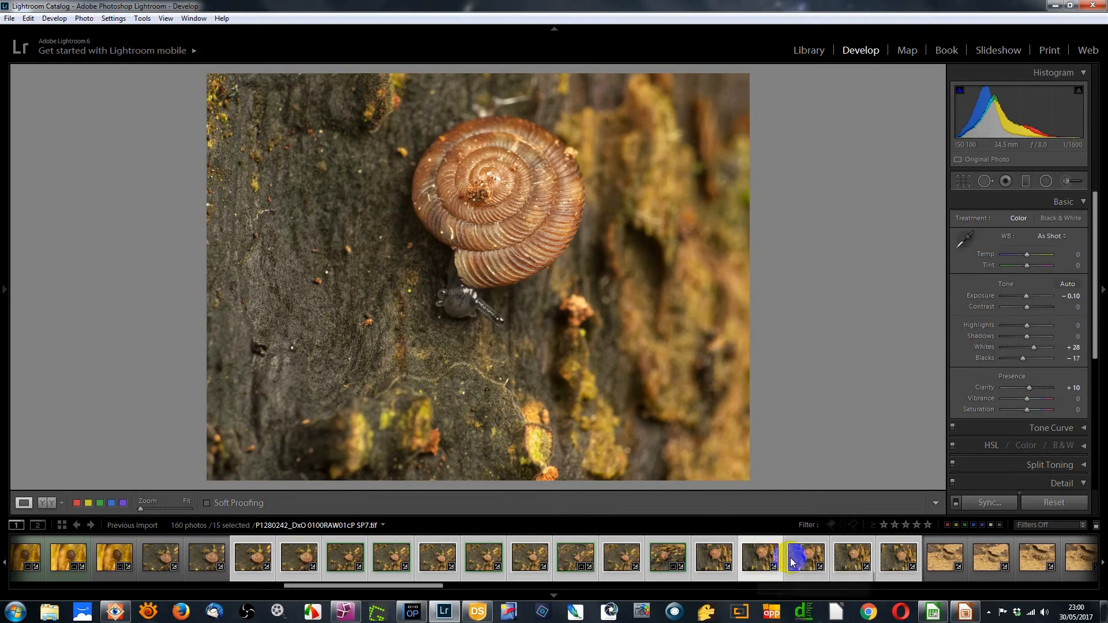
click(816, 559)
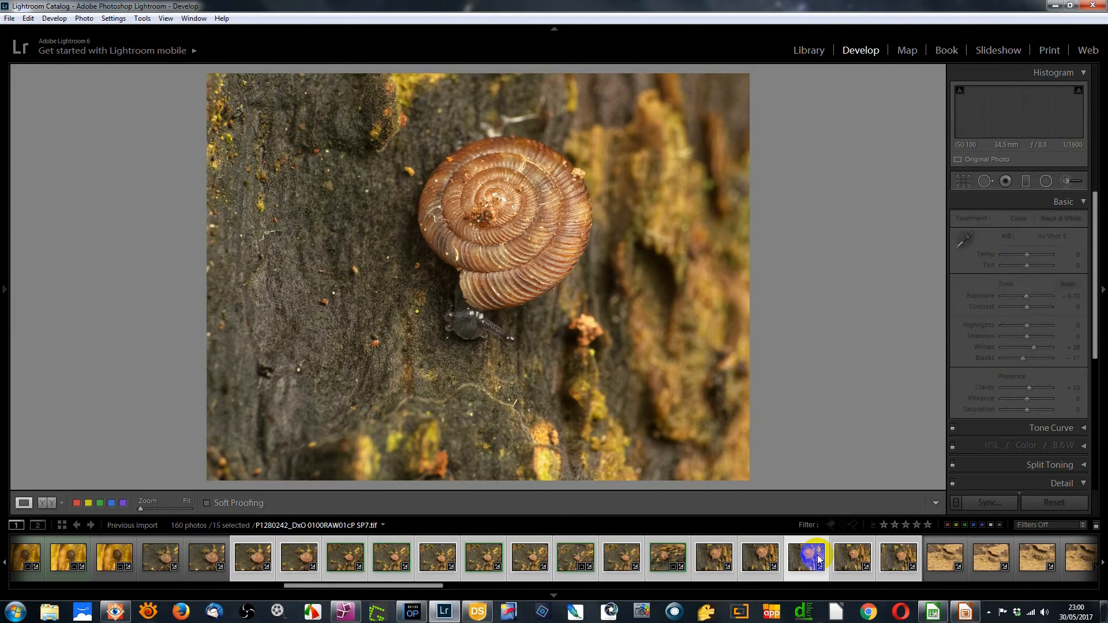
click(850, 558)
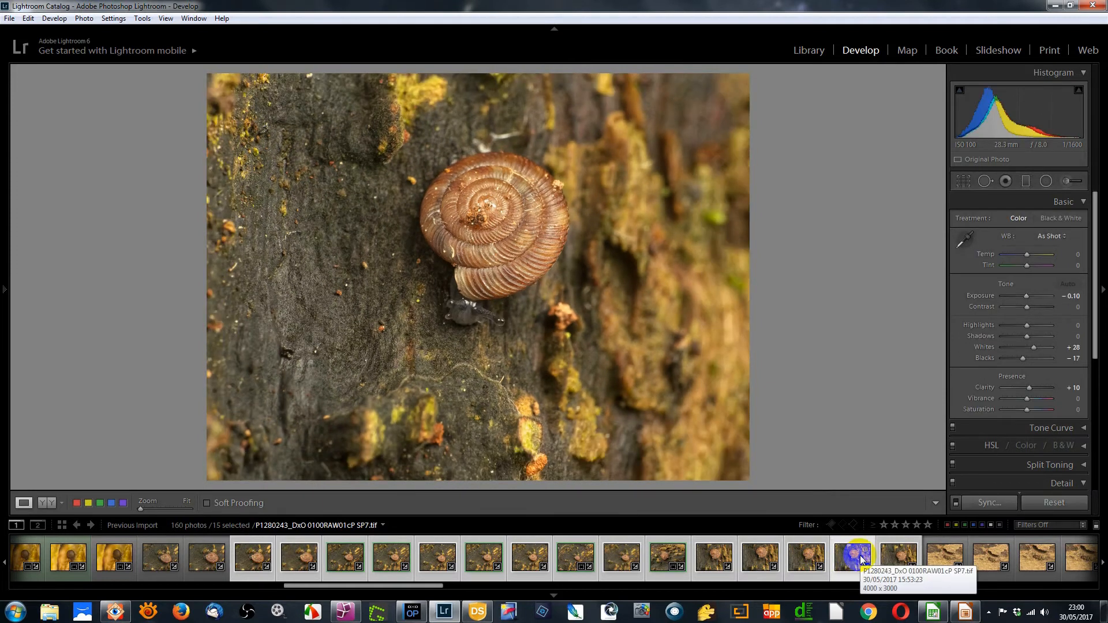
click(902, 560)
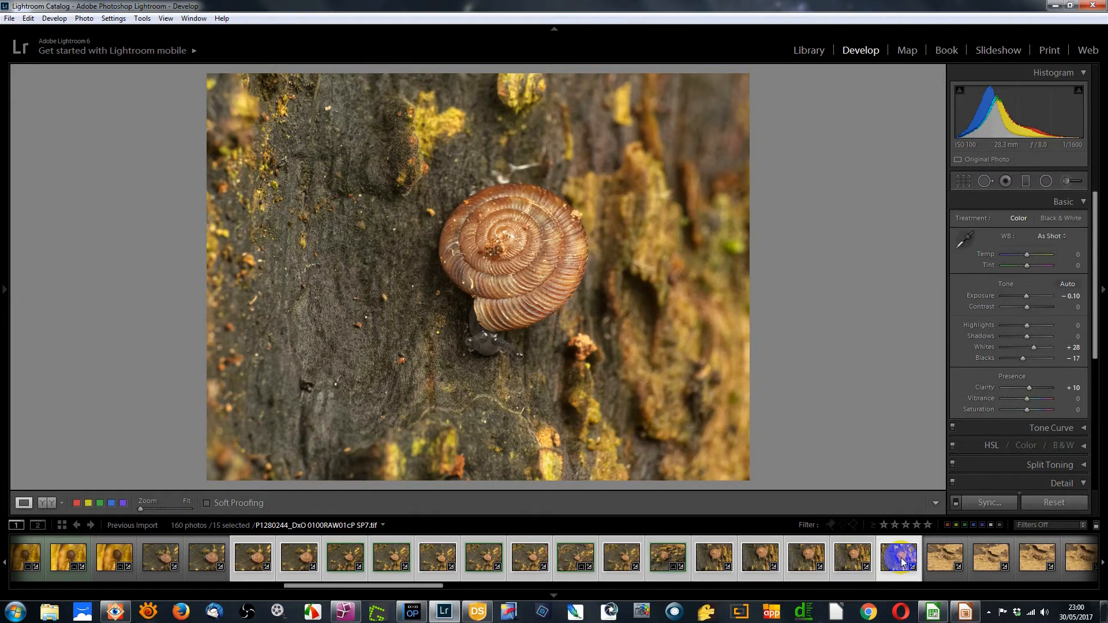
Crop P1280248 to about 76% of its width around the springtail, and select the eight-photo series from P1280248 through P1280259
click(948, 560)
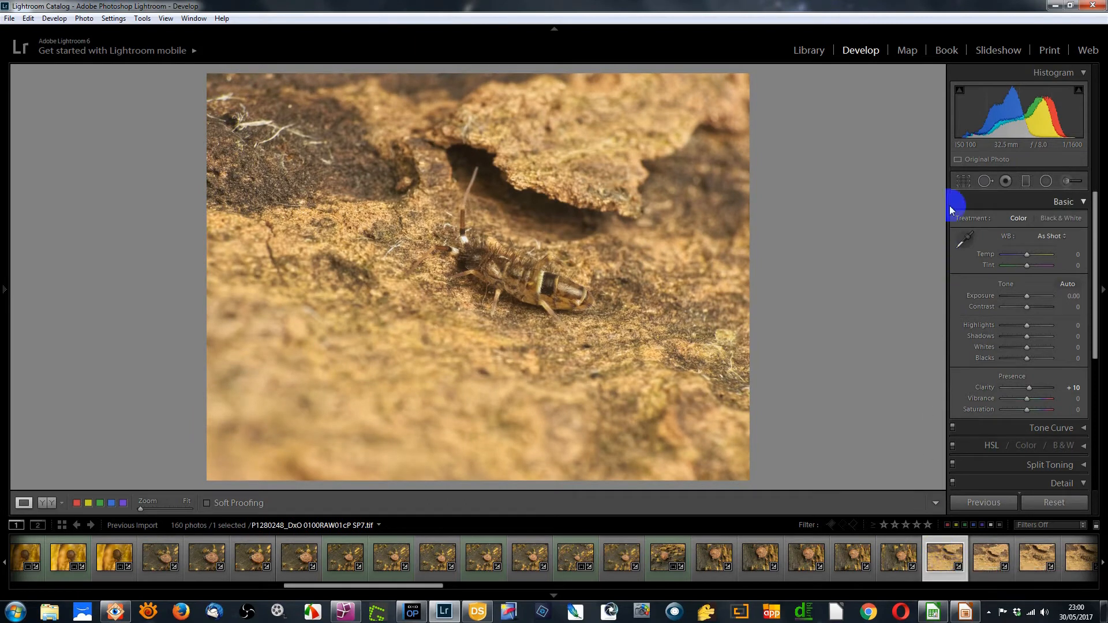
click(963, 180)
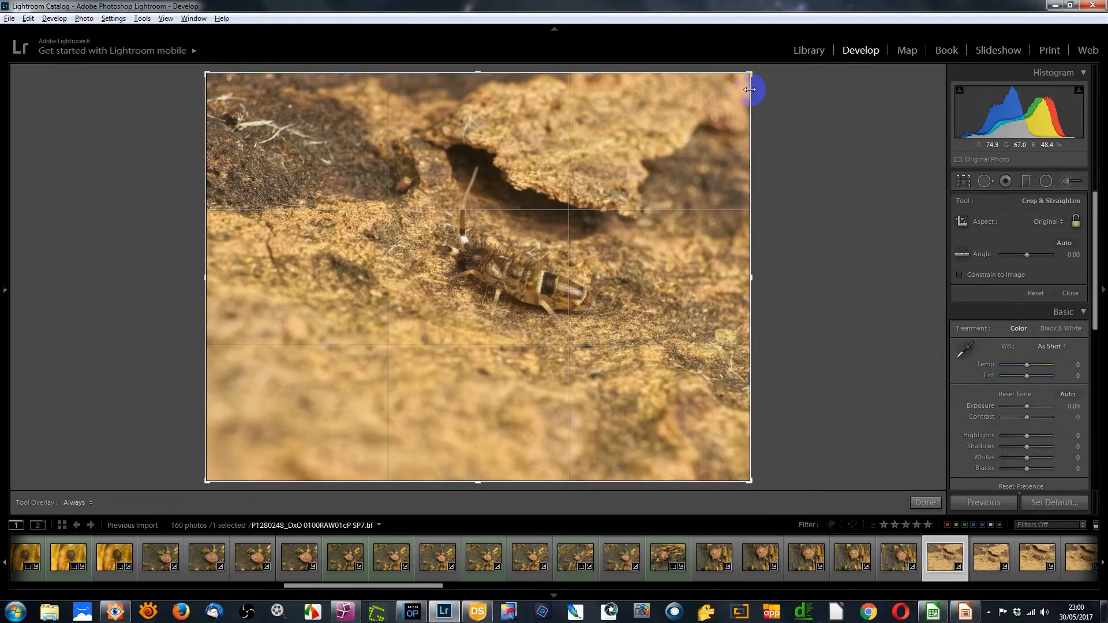
drag(750, 74, 719, 119)
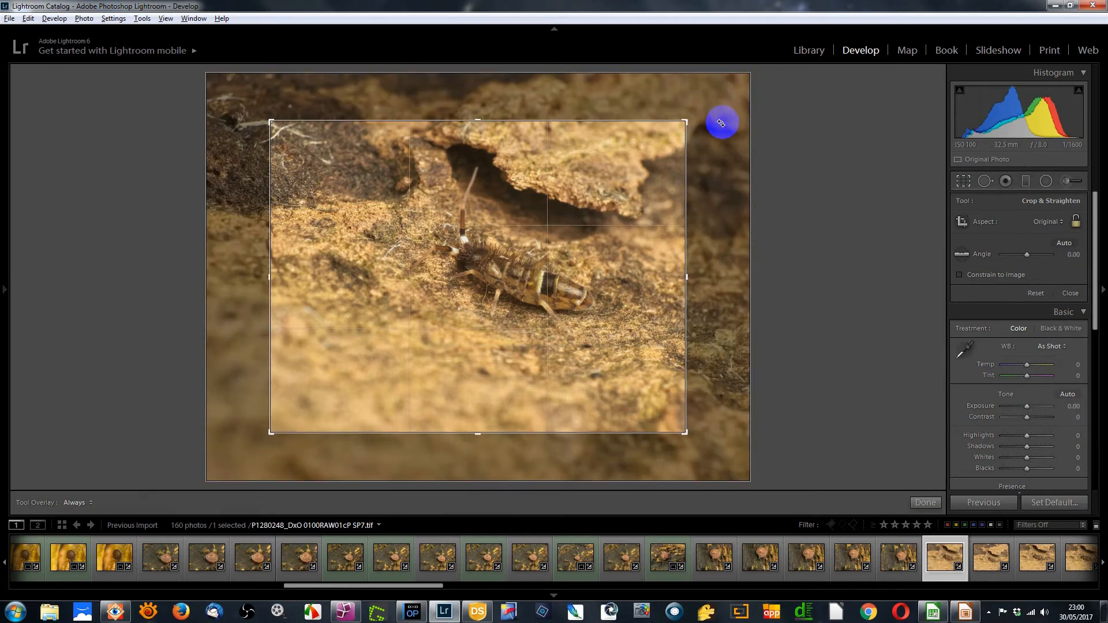
drag(626, 277, 618, 285)
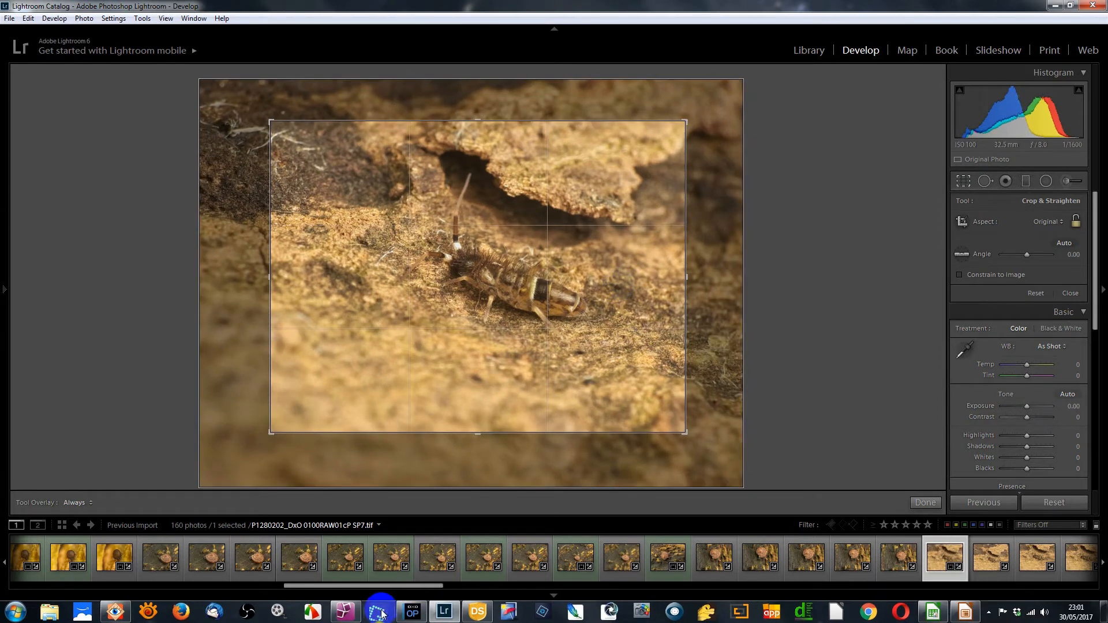
drag(408, 585, 512, 588)
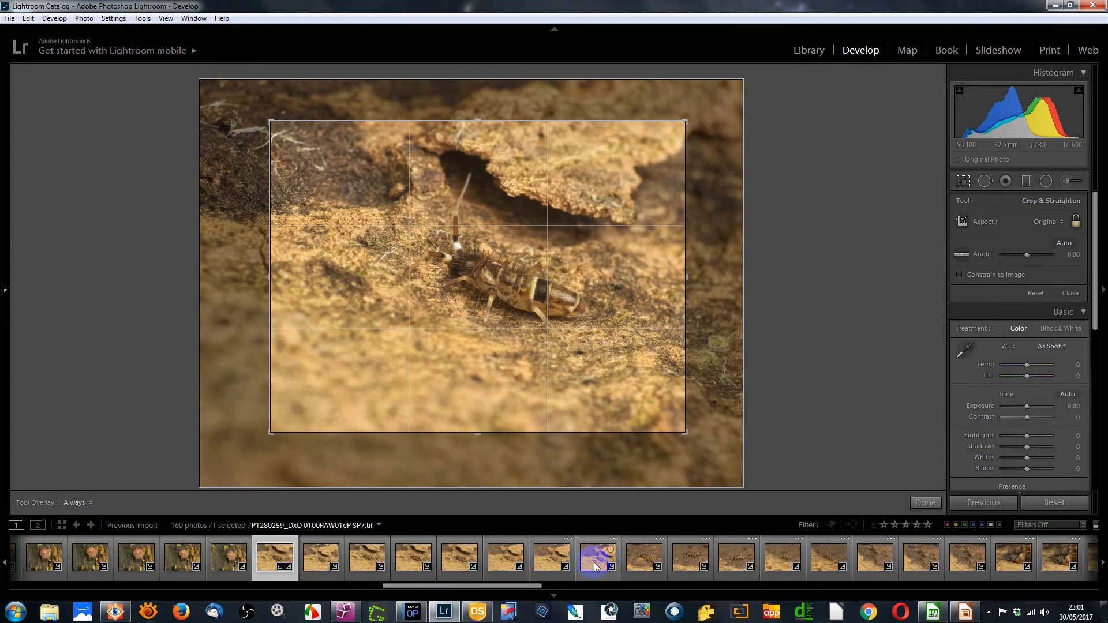
shift+click(597, 563)
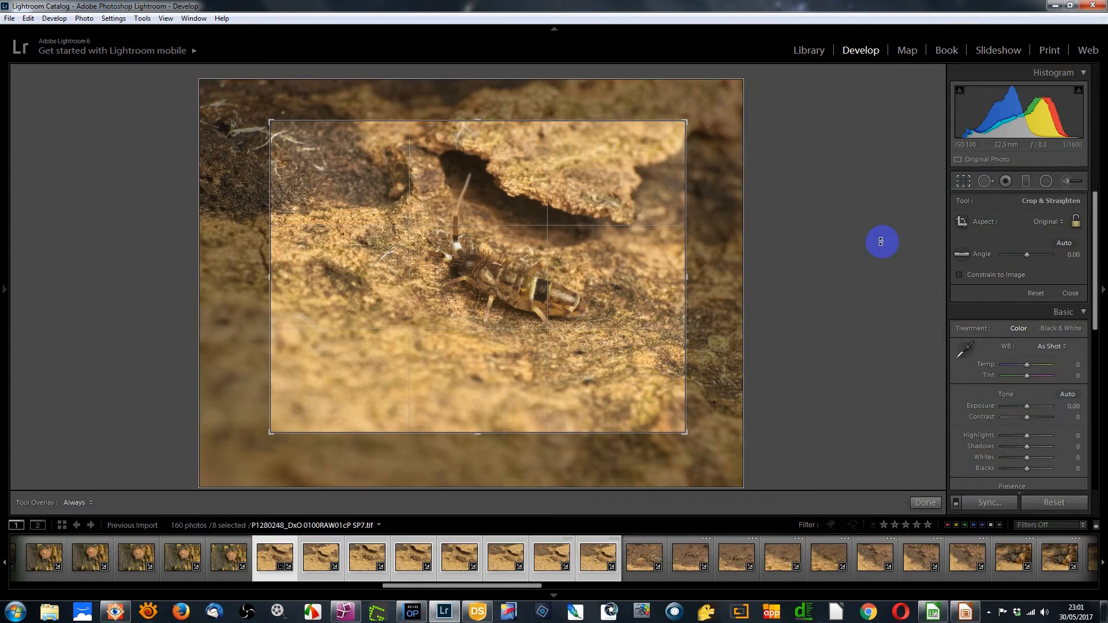
click(962, 180)
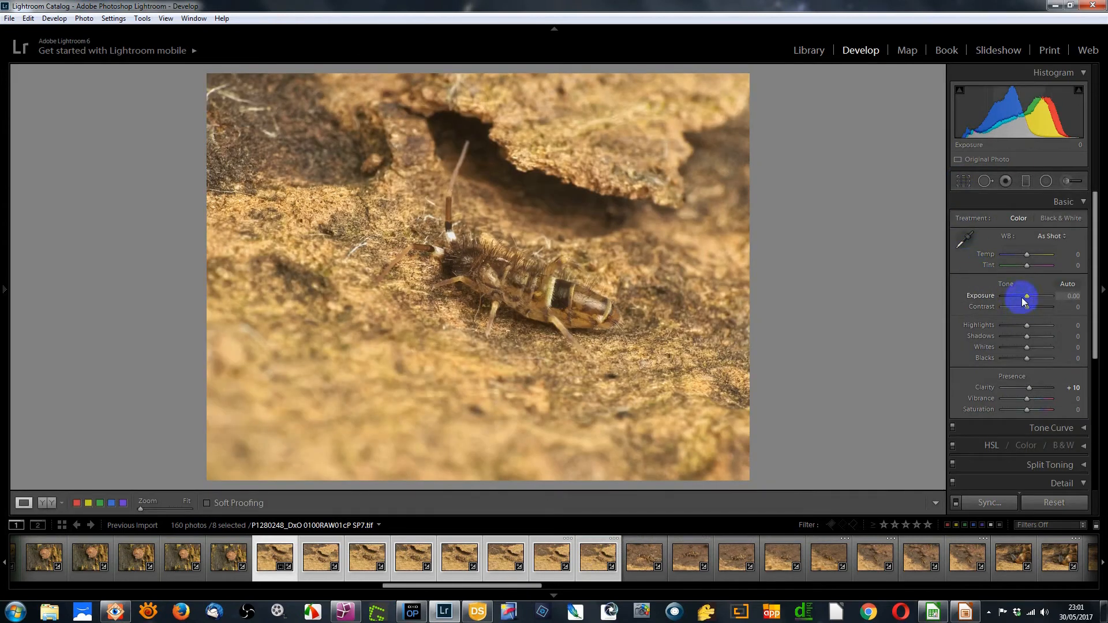
Set Exposure −0.20, Highlights −43, Whites +28 and Blacks −36 on P1280248, and synchronize the settings without the crop to the other selected photos
key(Down)
key(Down)
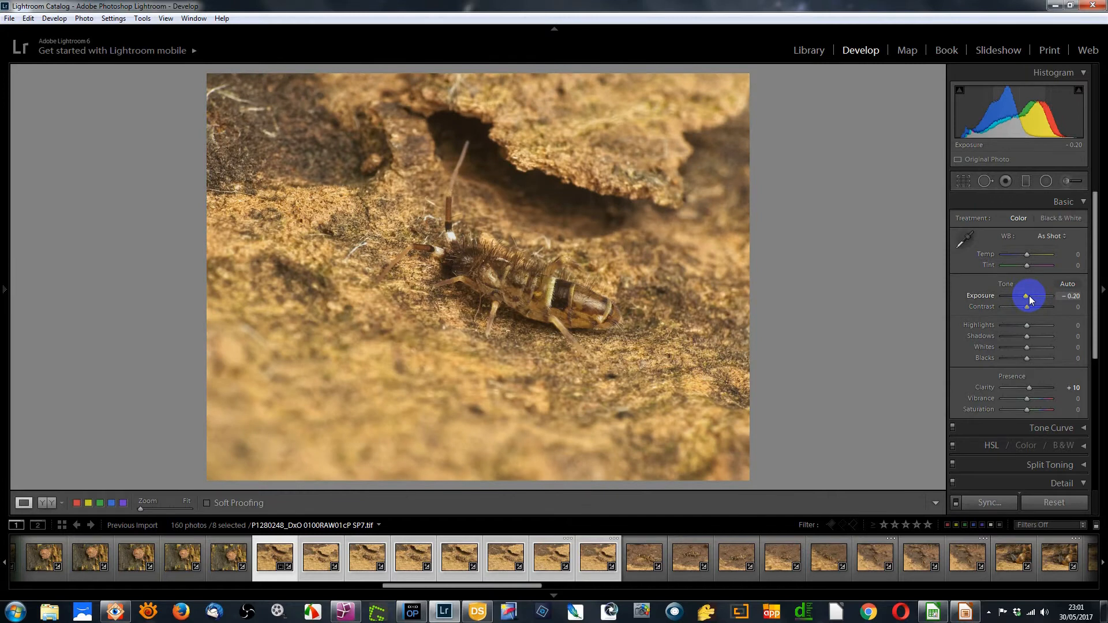
shift+double_click(1027, 349)
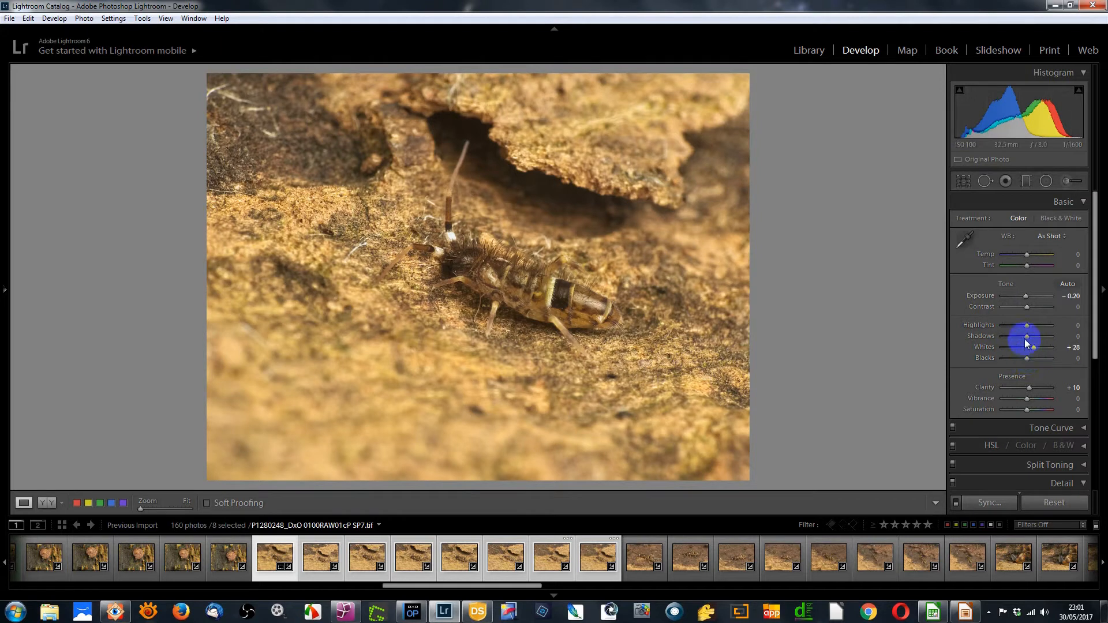
shift+double_click(1025, 325)
drag(1026, 325, 965, 326)
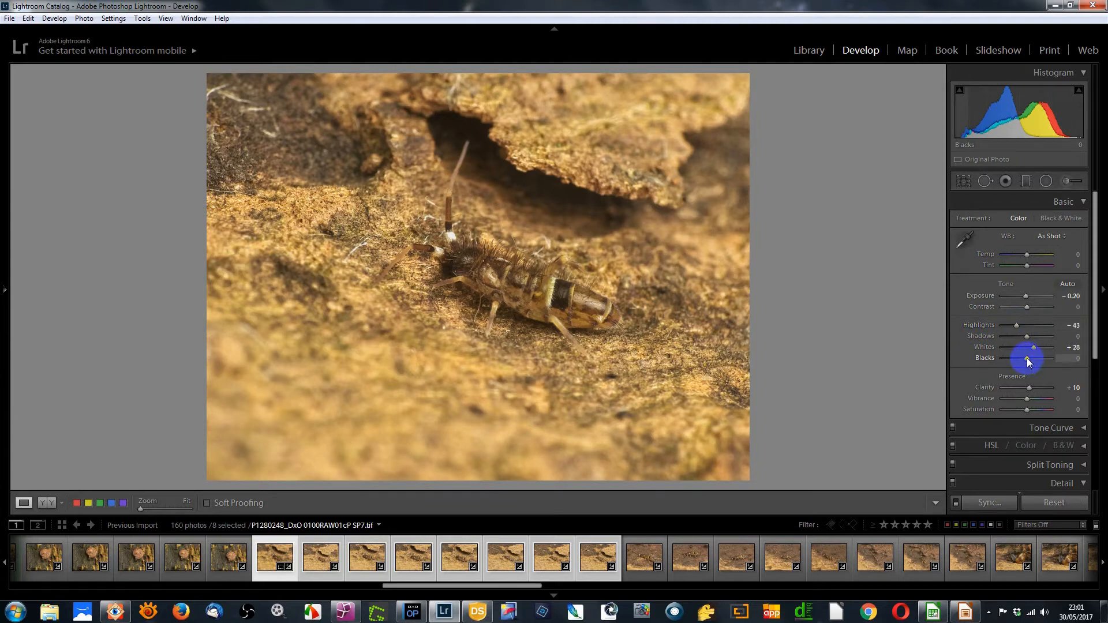
drag(1025, 357, 1018, 361)
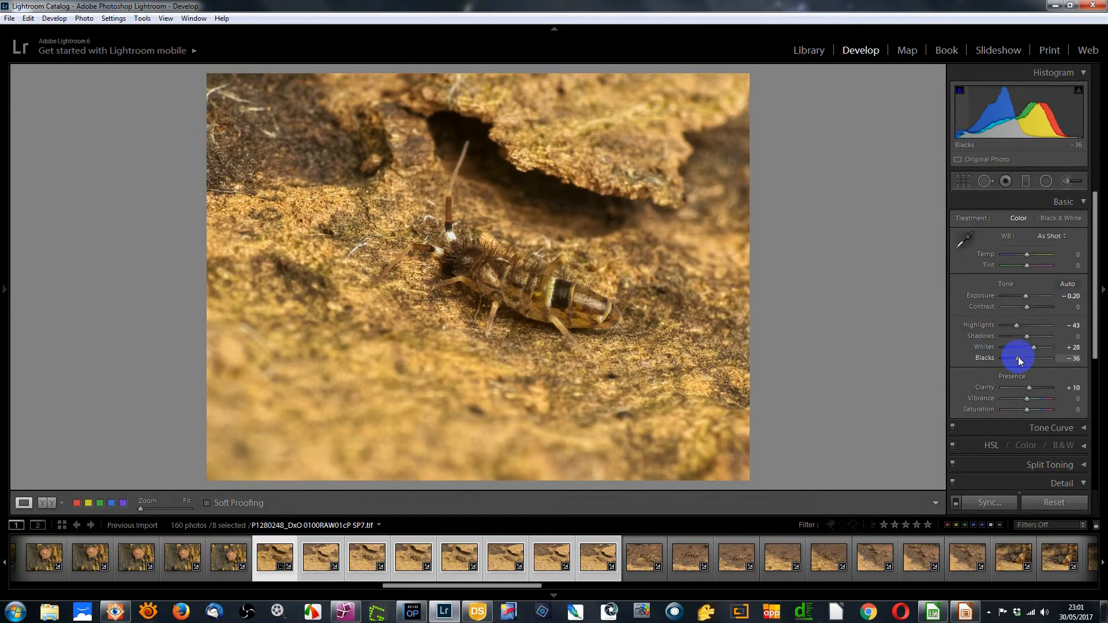
click(986, 505)
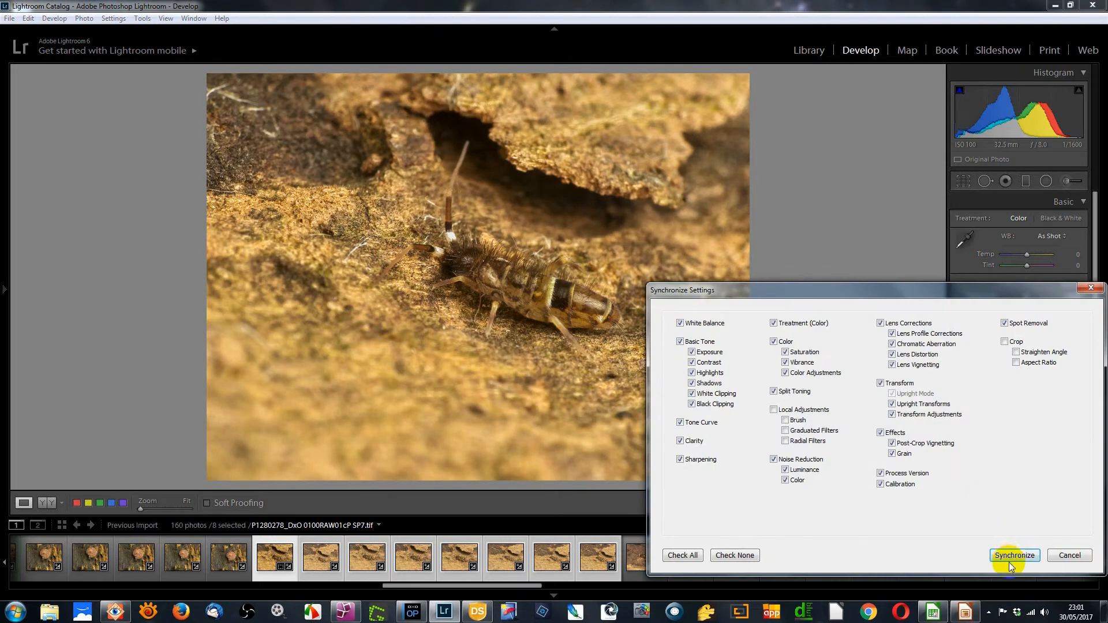
click(1014, 555)
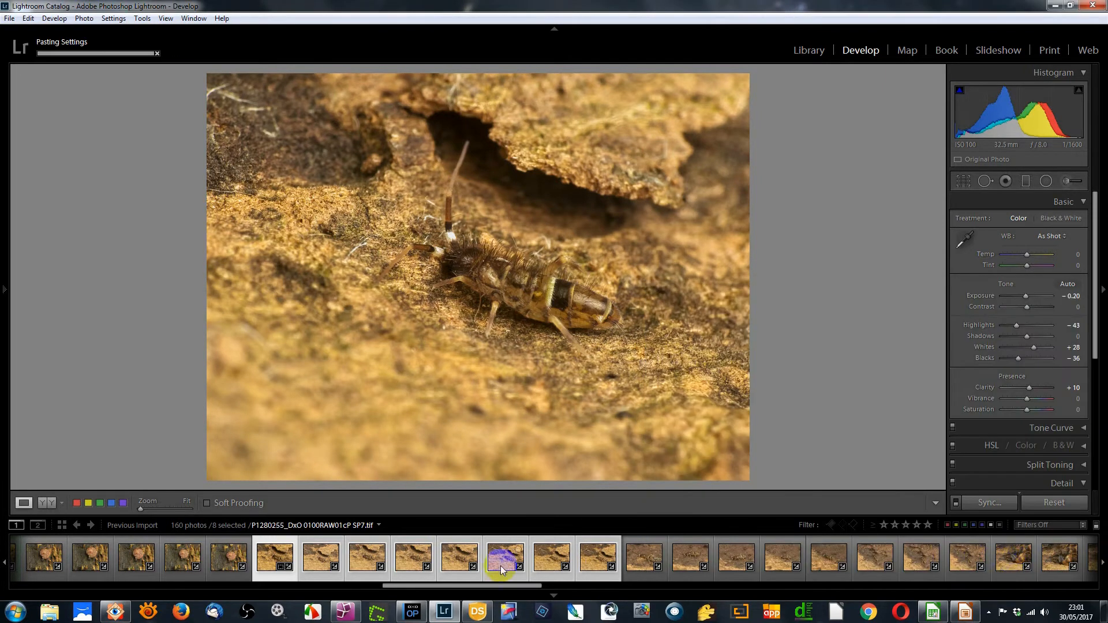
Crop P1280249 to about 86% of its width, trimming the image's upper and right edges
click(321, 557)
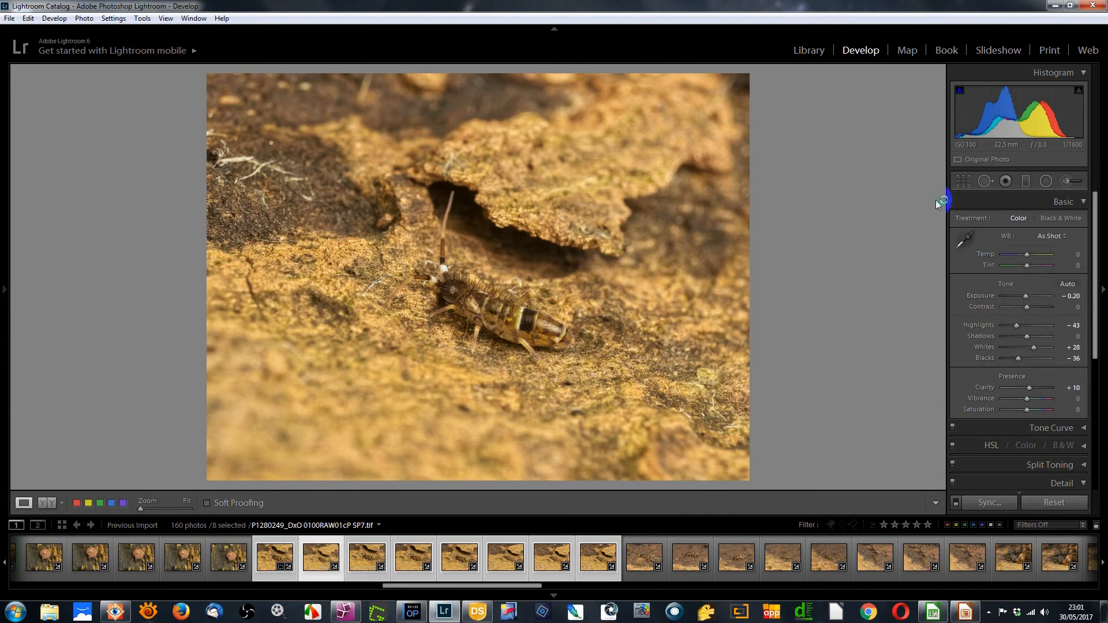
click(963, 182)
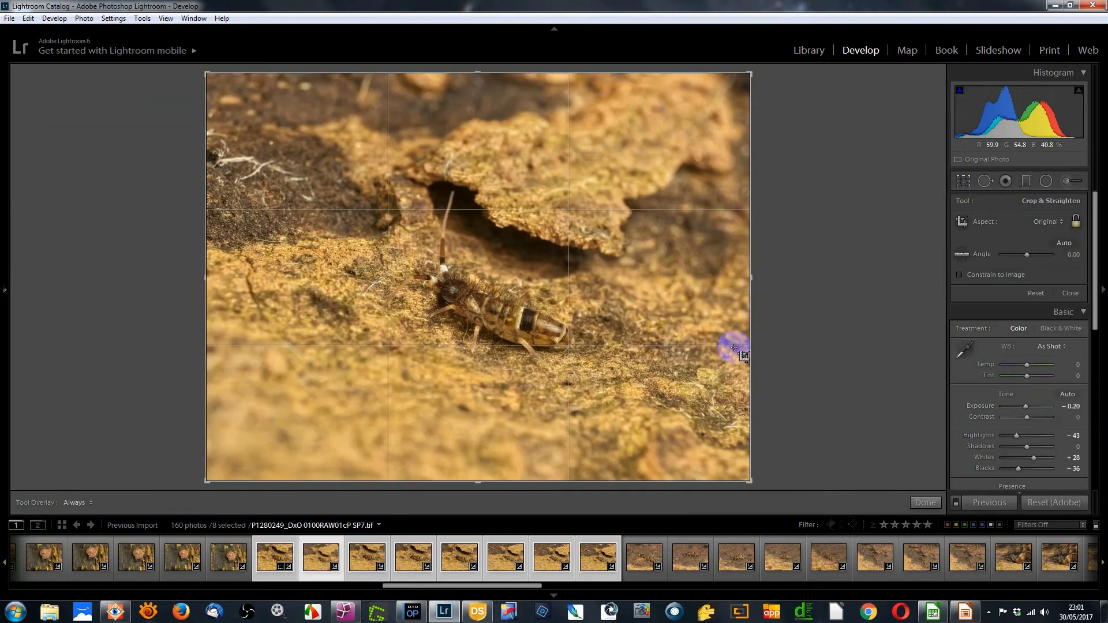
drag(749, 70, 726, 103)
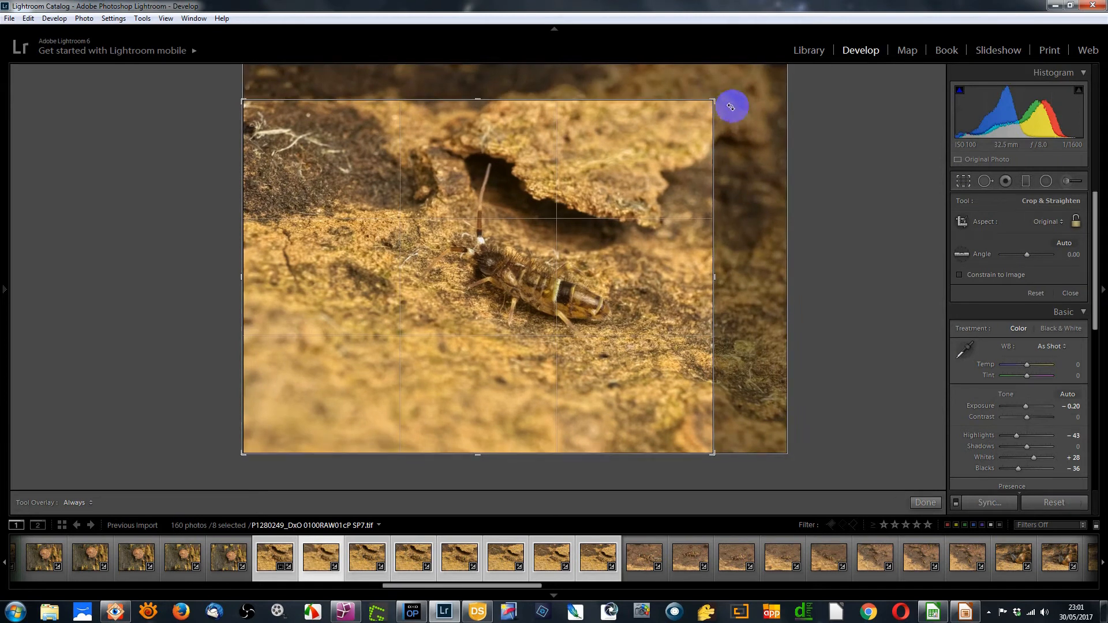
click(963, 181)
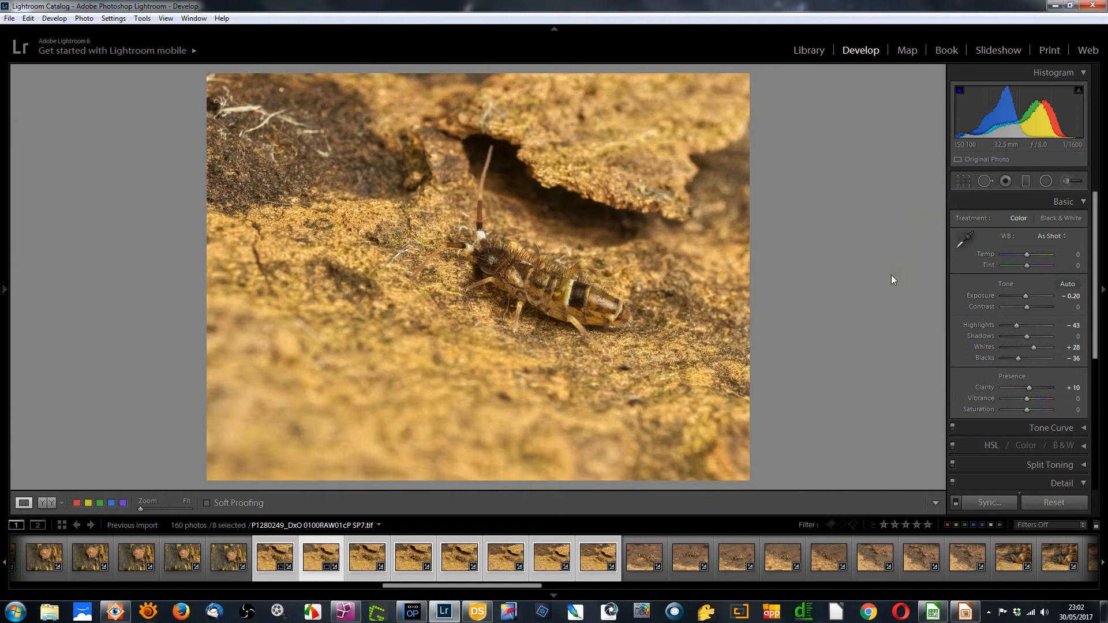
Compare P1280252, P1280253 and P1280254, and label P1280254 Green
click(628, 507)
click(365, 558)
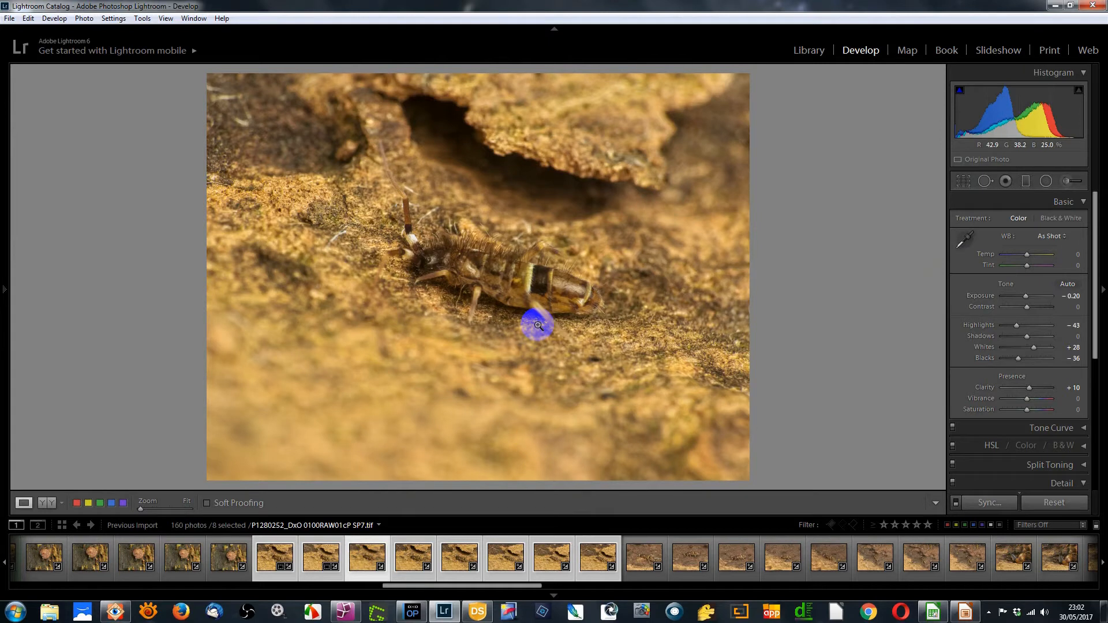
click(409, 557)
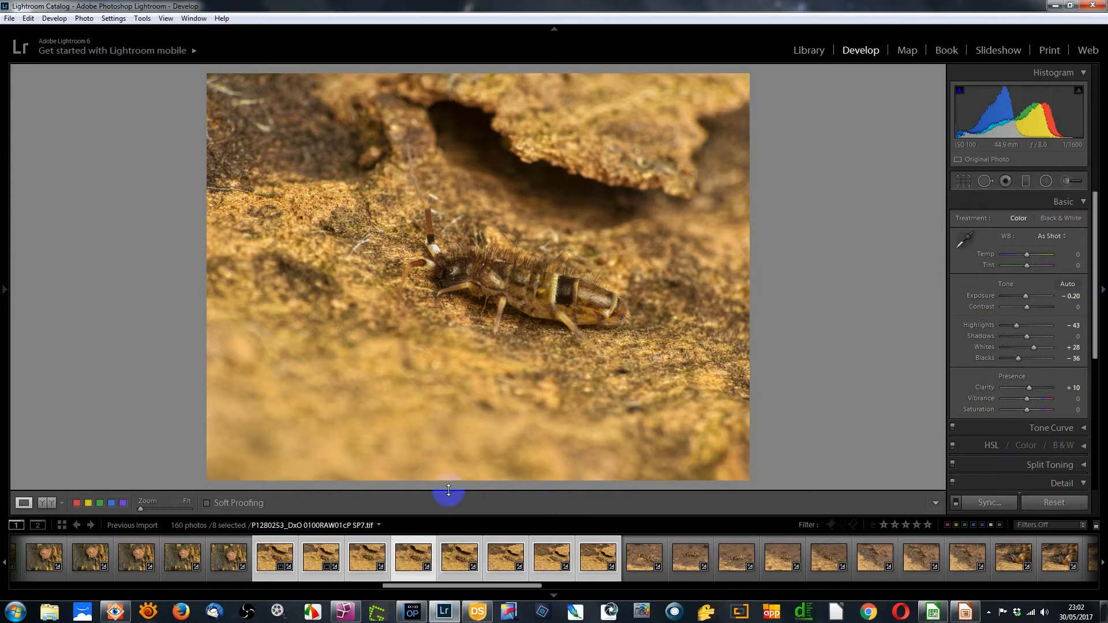
click(370, 559)
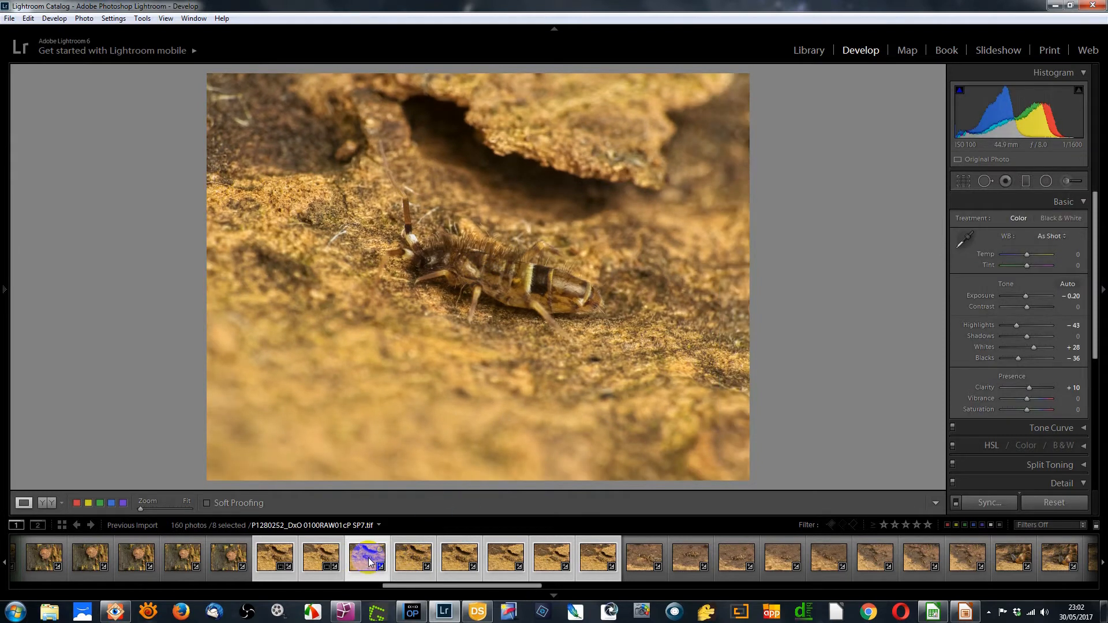
click(412, 560)
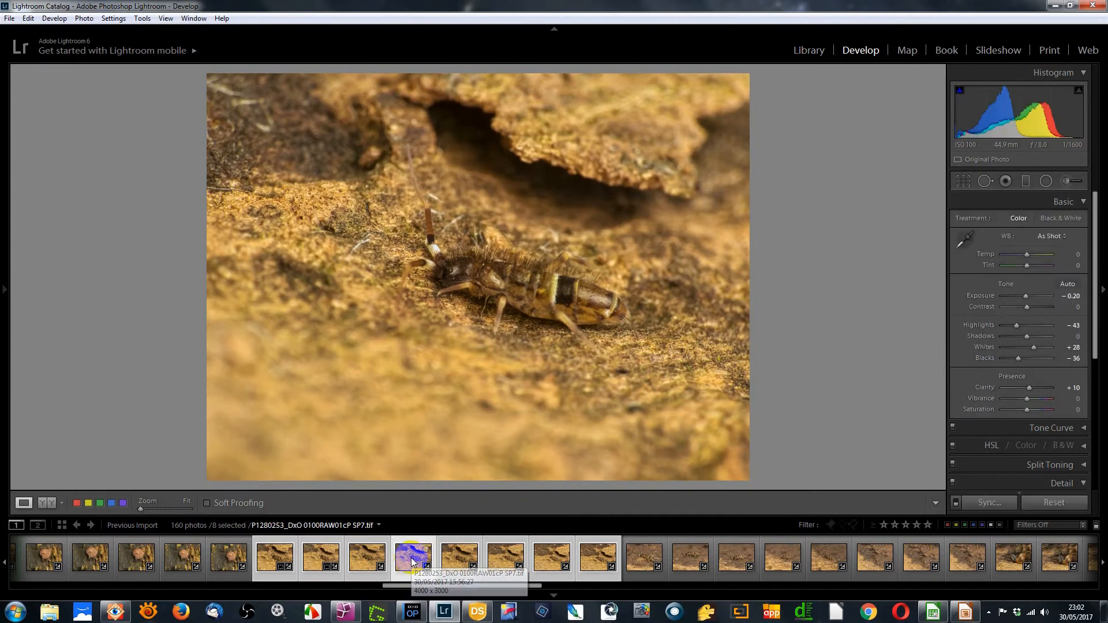
click(460, 559)
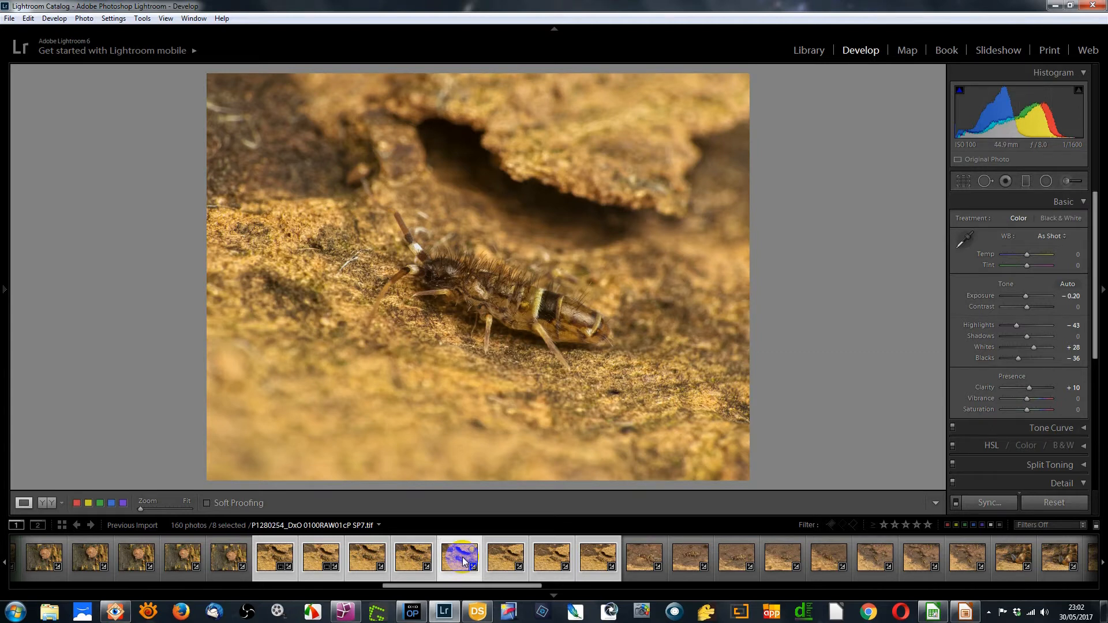
key(8)
Label the two cropped springtail photos P1280248 and P1280249 Green
click(425, 557)
click(319, 558)
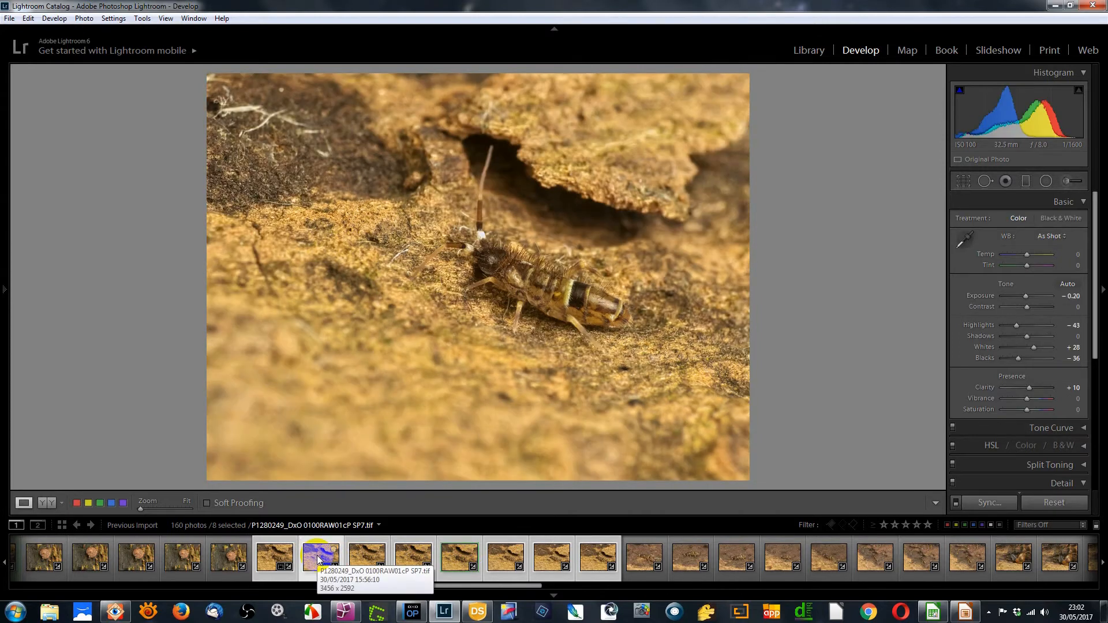
click(280, 552)
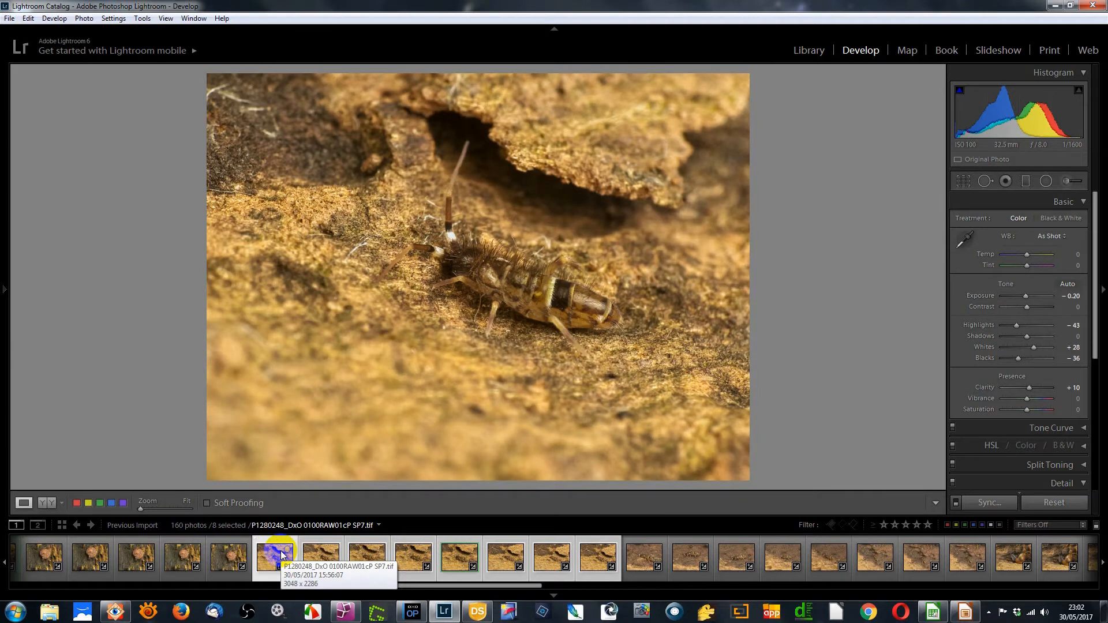
key(8)
click(322, 556)
key(8)
Crop P1280255 to about 70% of its width around the springtail and label it Green
click(490, 558)
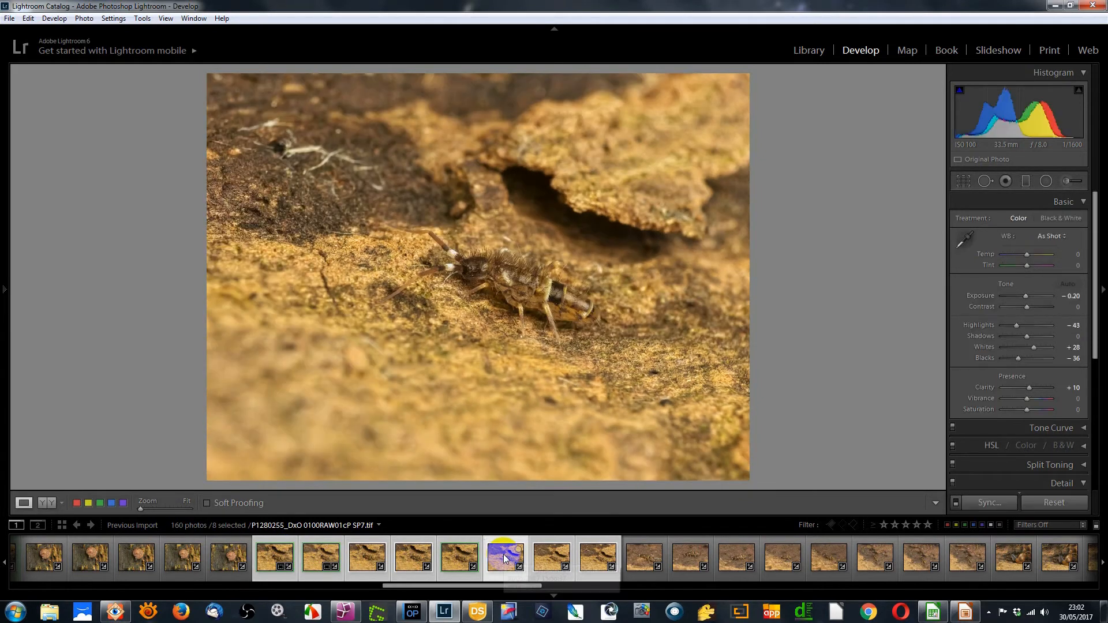
click(963, 181)
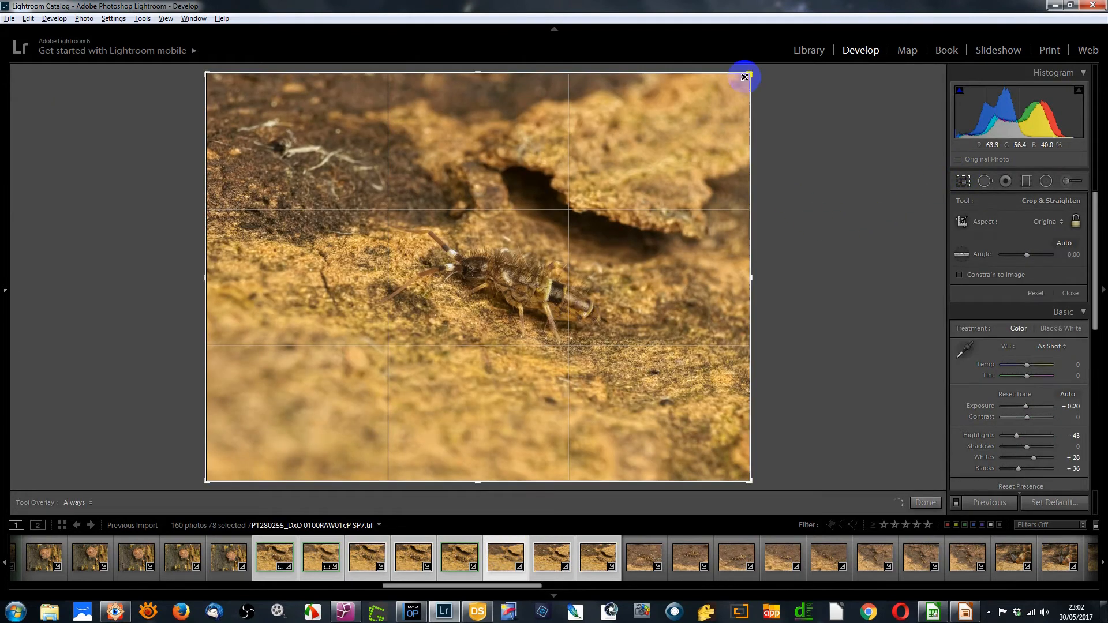
drag(750, 72, 671, 132)
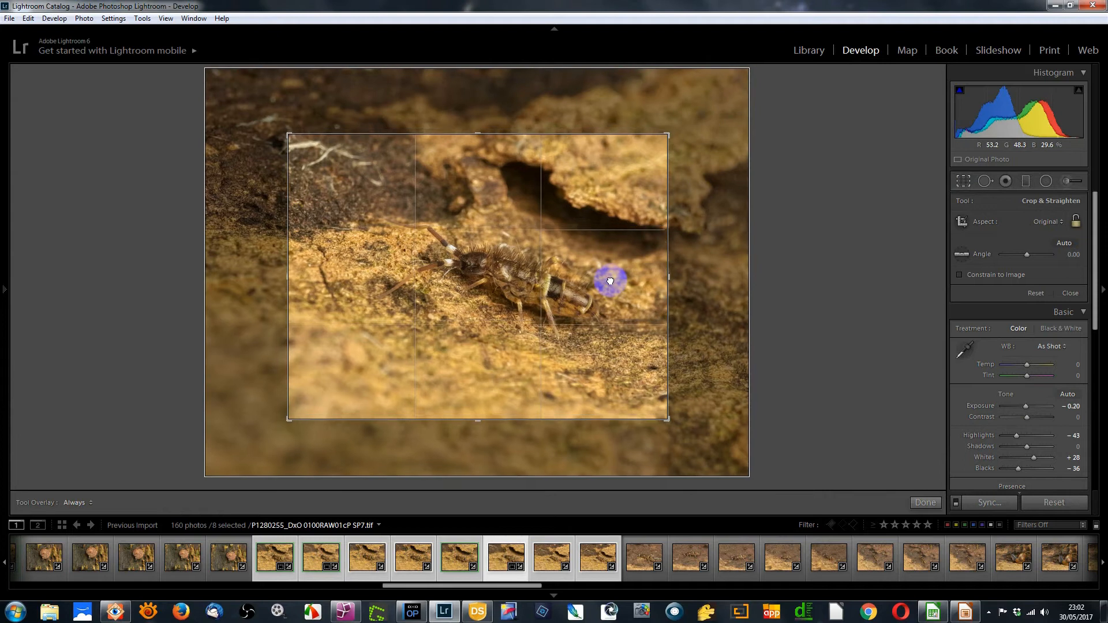
drag(608, 279, 610, 270)
click(963, 181)
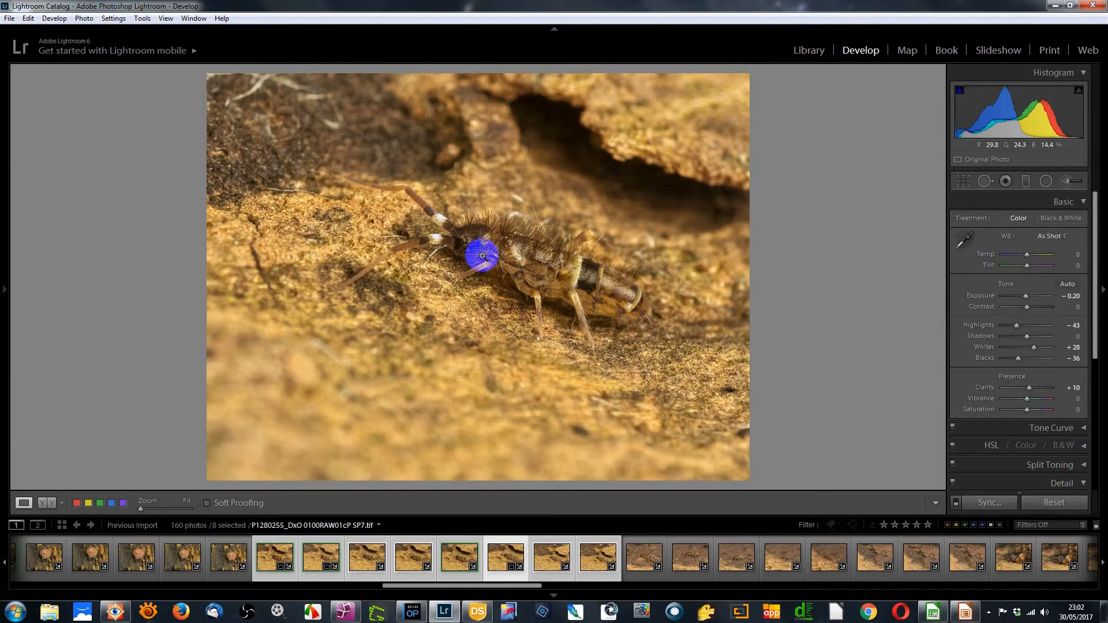
click(541, 555)
key(8)
Compare springtail photos P1280255, P1280257 and P1280259, checking the last two at 1:1 for sharpness on the body
click(556, 543)
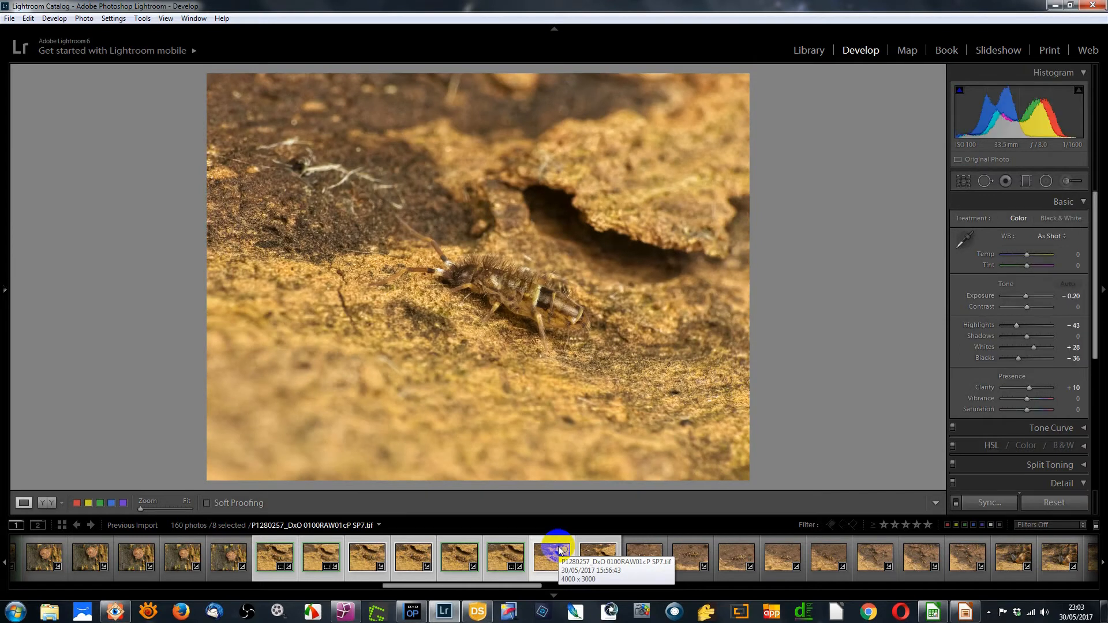
click(515, 564)
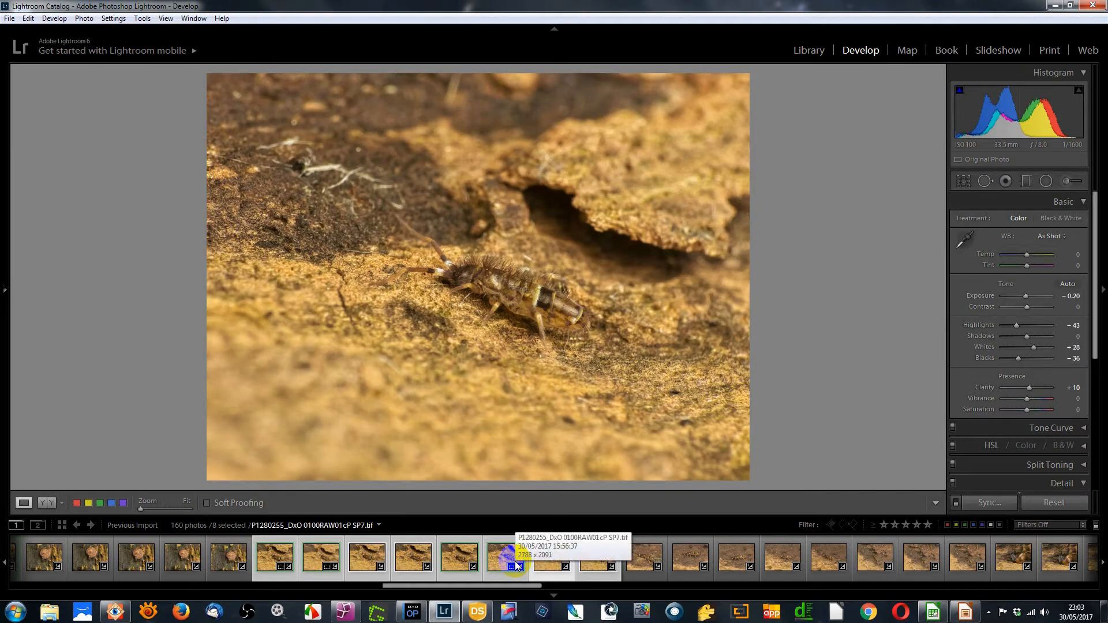
click(609, 564)
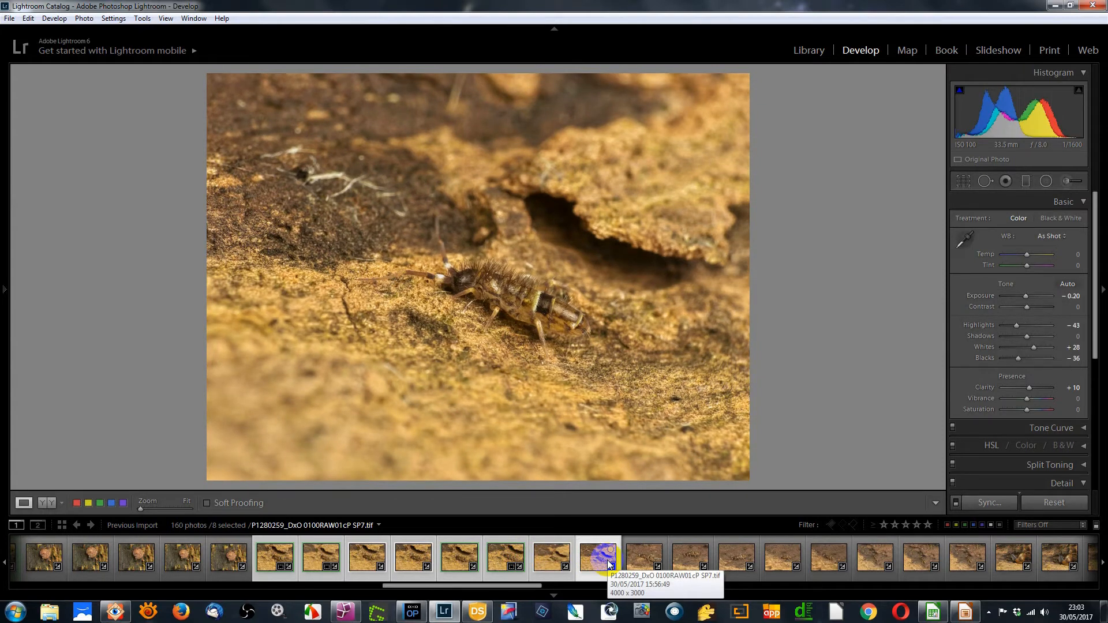
click(558, 553)
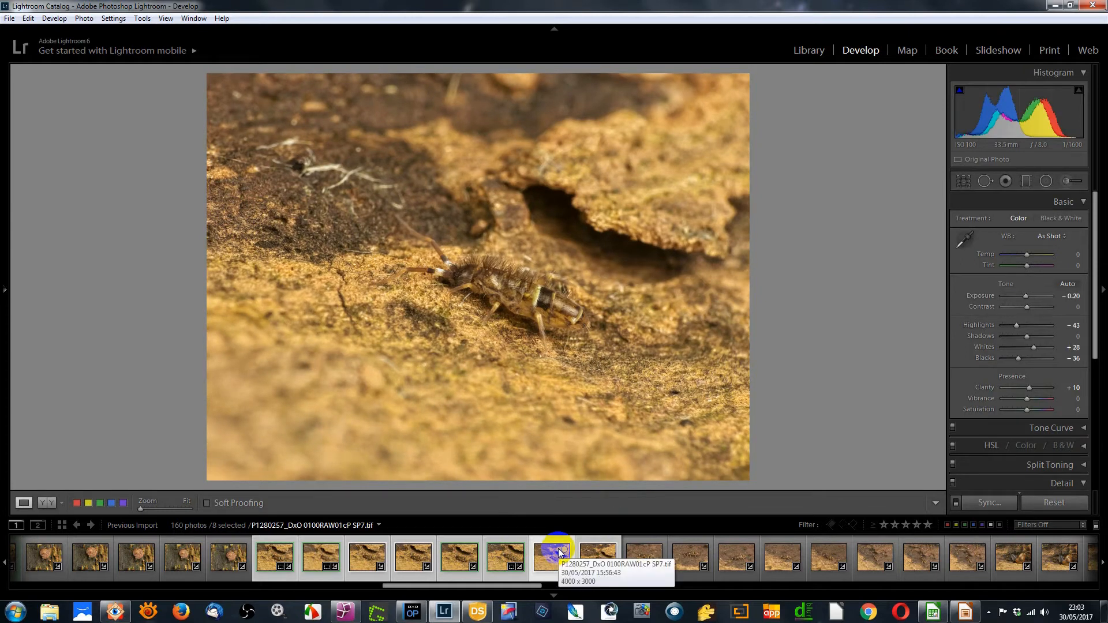
click(596, 553)
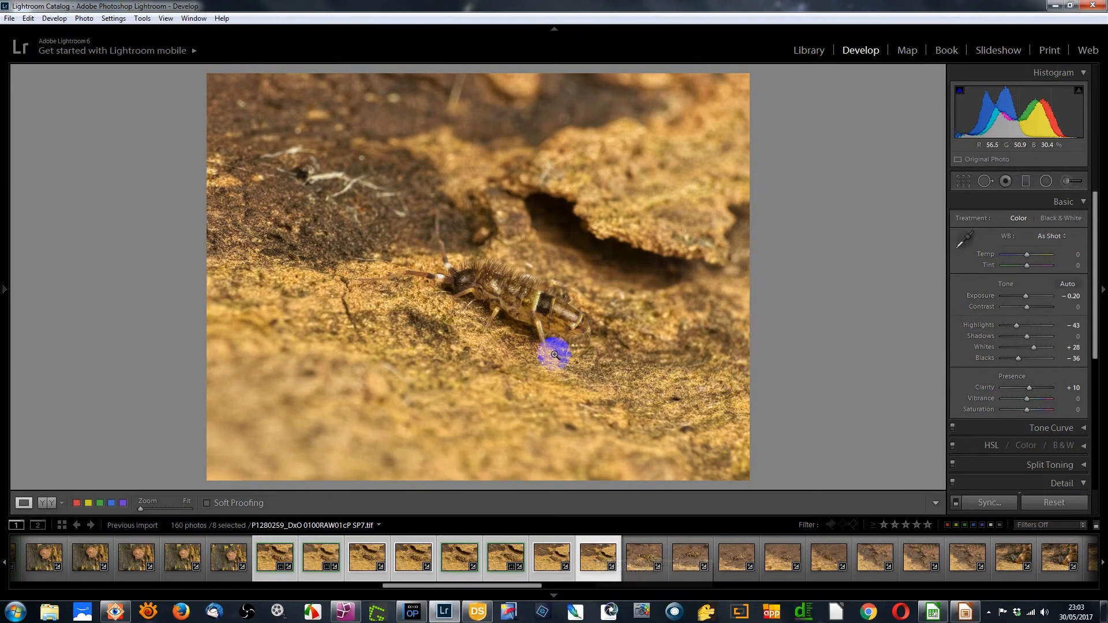
click(532, 327)
click(552, 555)
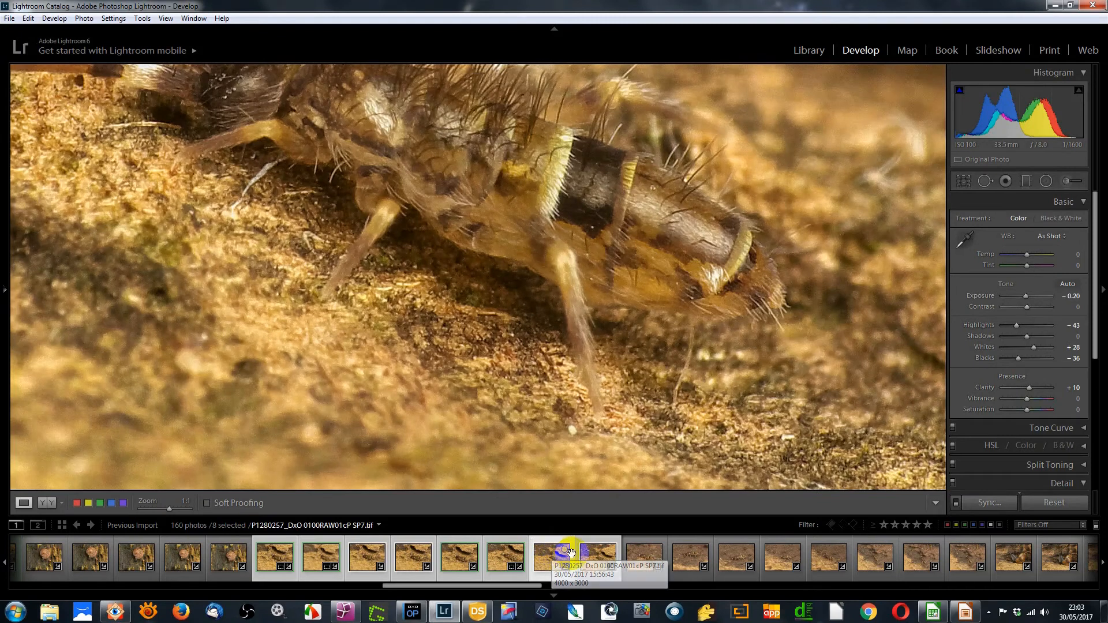
click(593, 560)
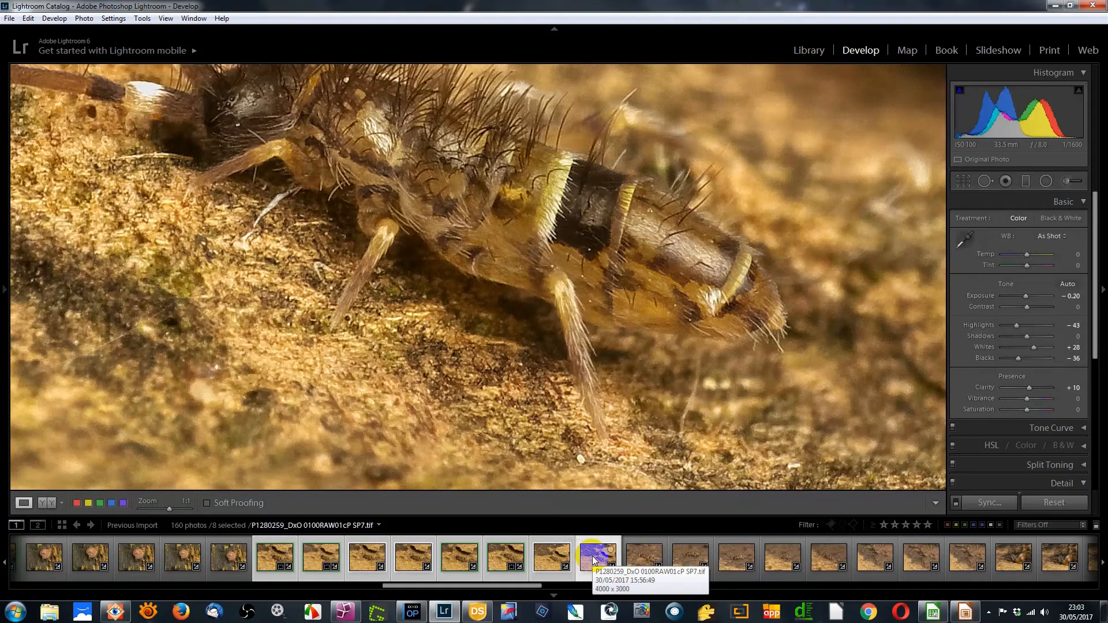
click(533, 305)
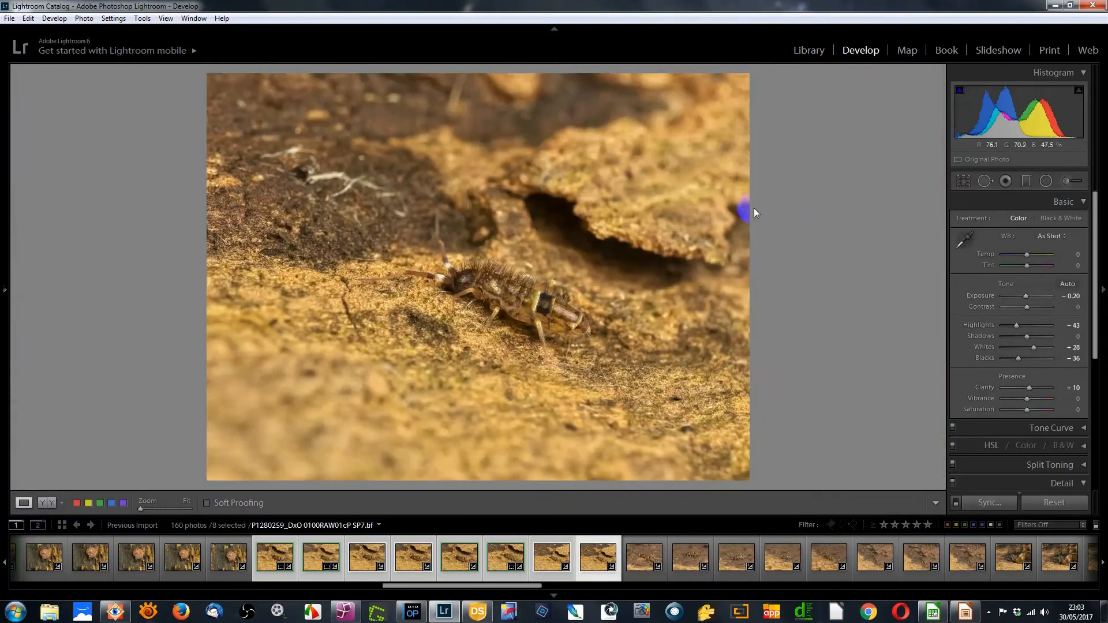
Select only P1280259 and create a virtual copy of it
click(962, 181)
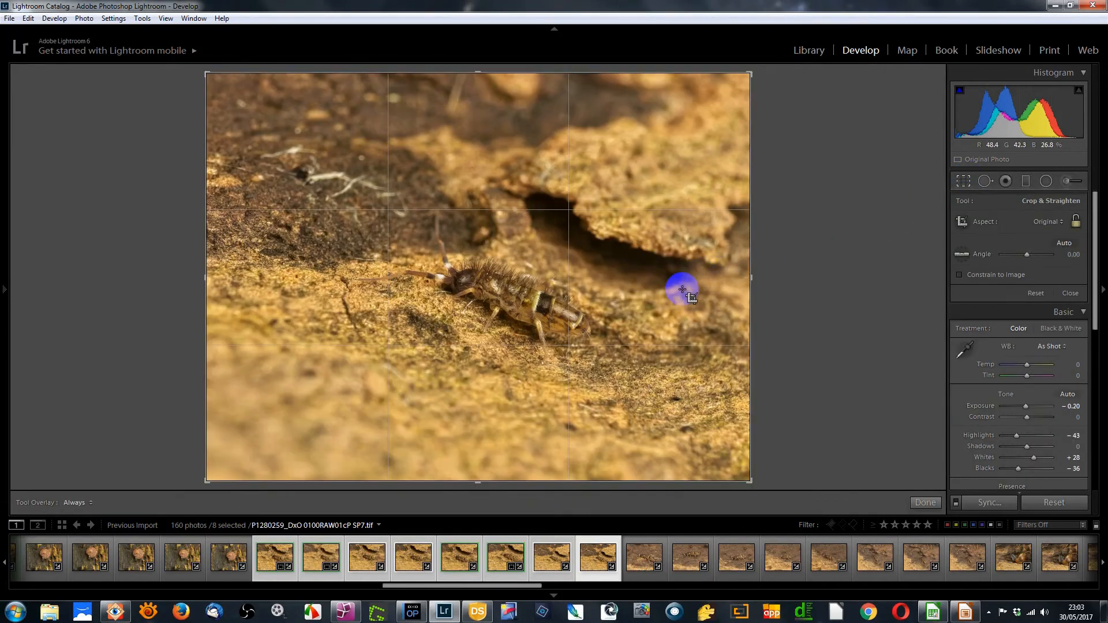
key(alt)
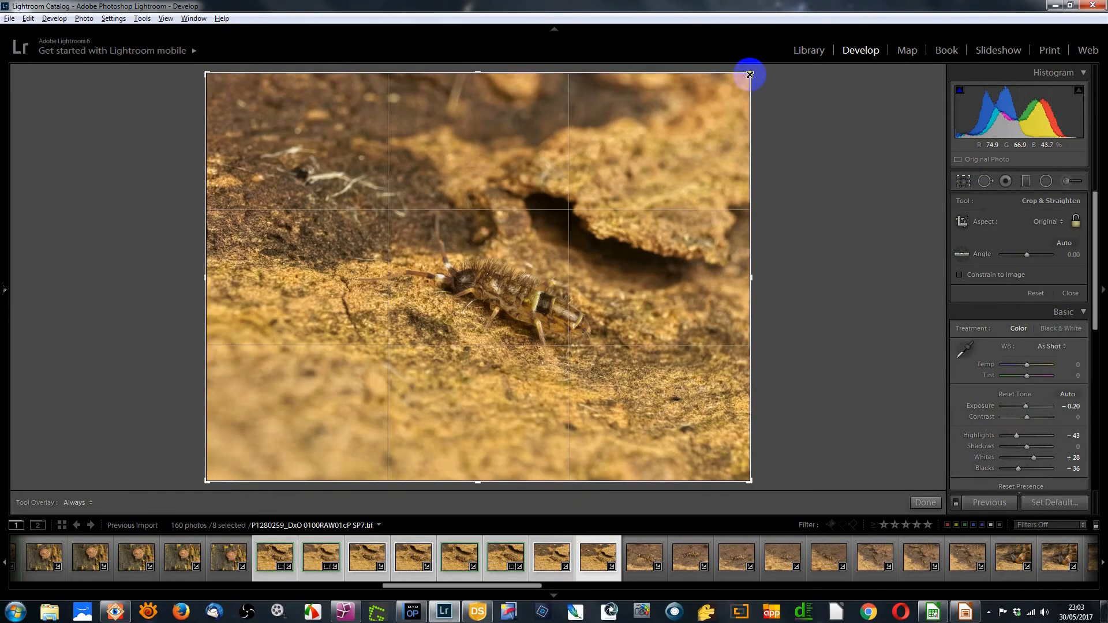
click(598, 560)
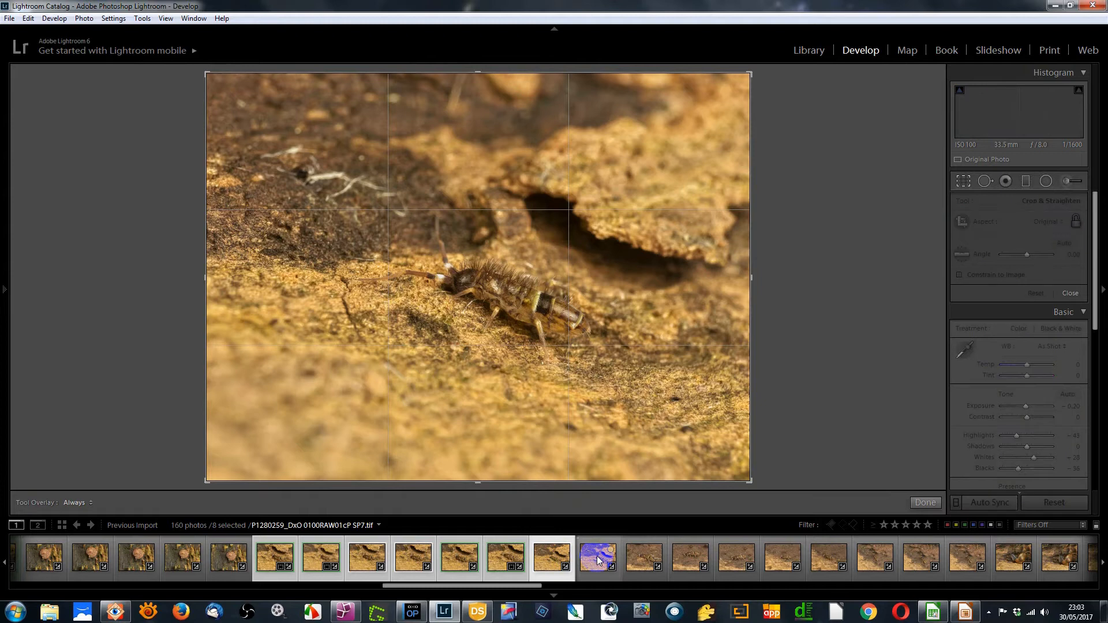
click(598, 559)
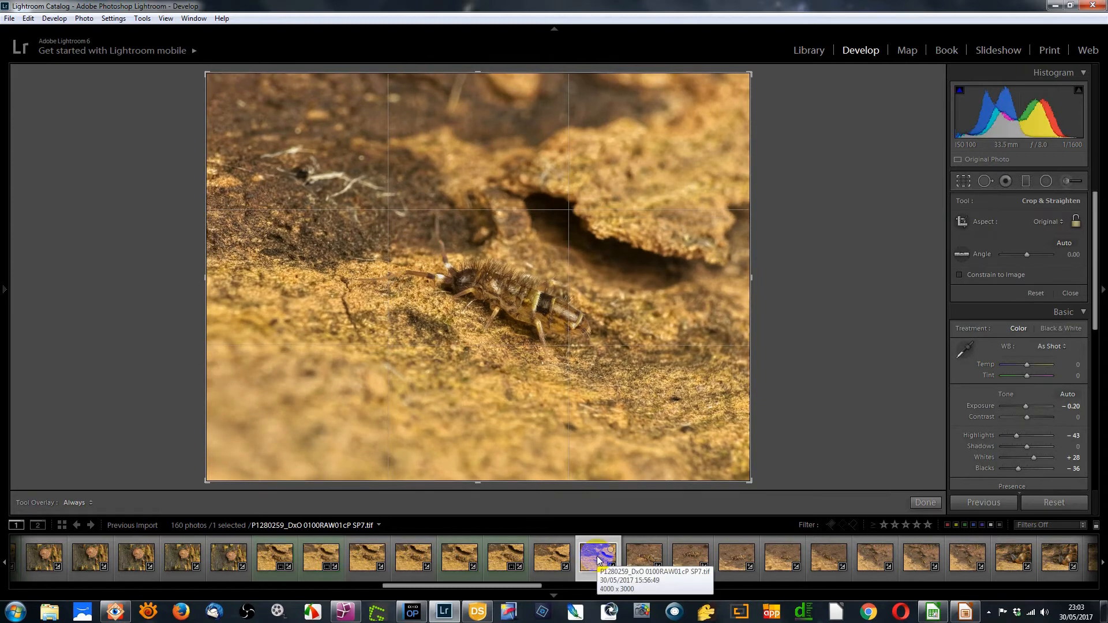
right_click(598, 559)
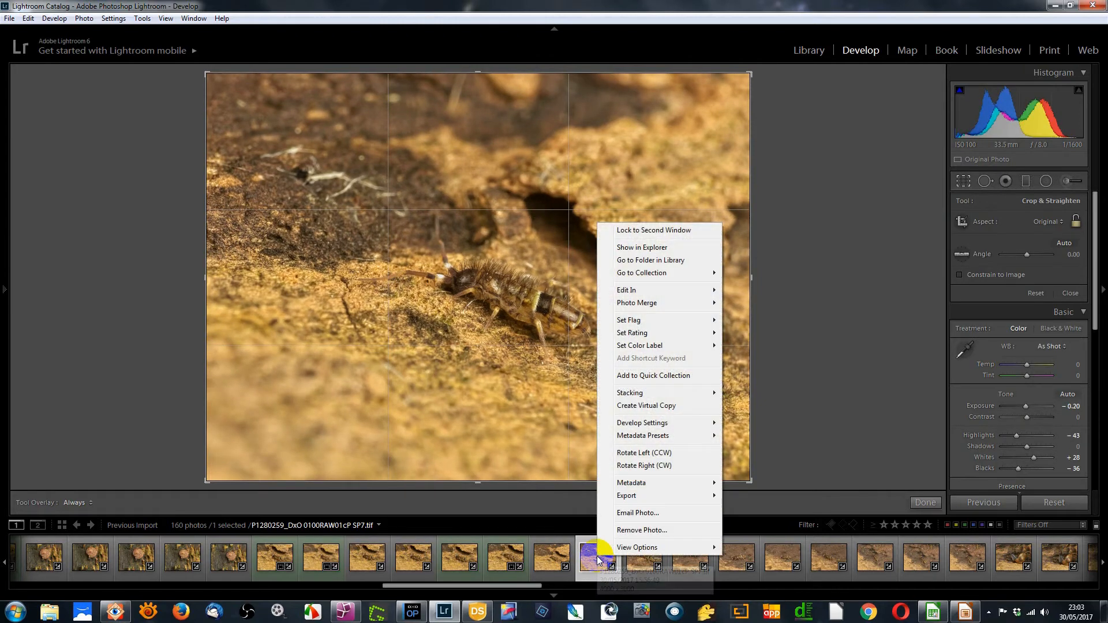
click(625, 407)
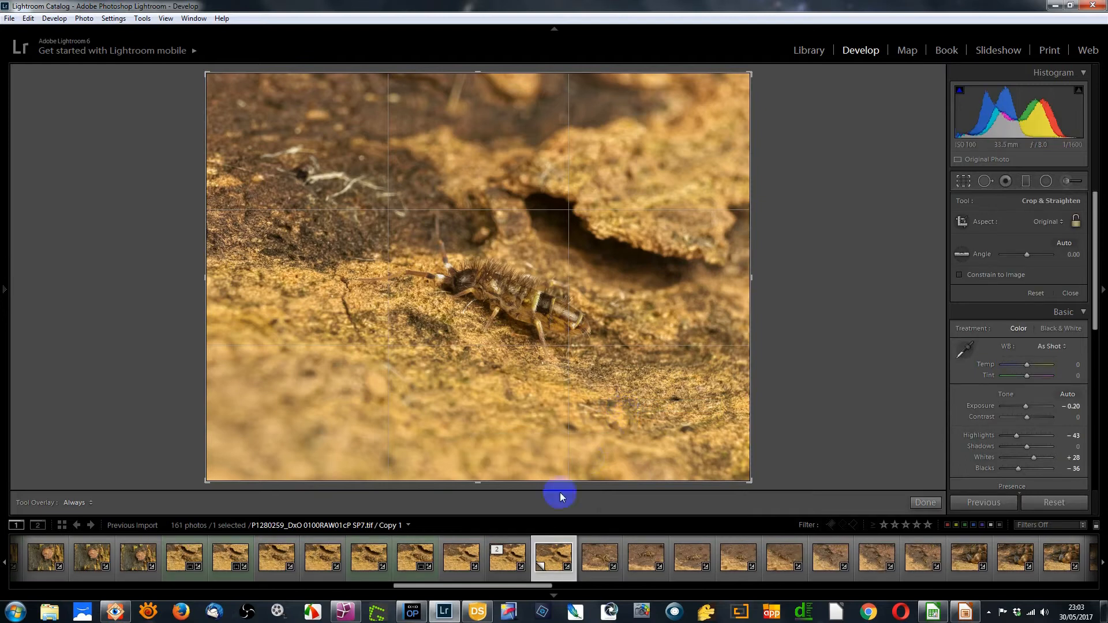
Crop the original P1280259 lightly to a custom aspect, about 96% of its width and 90% of its height
click(507, 567)
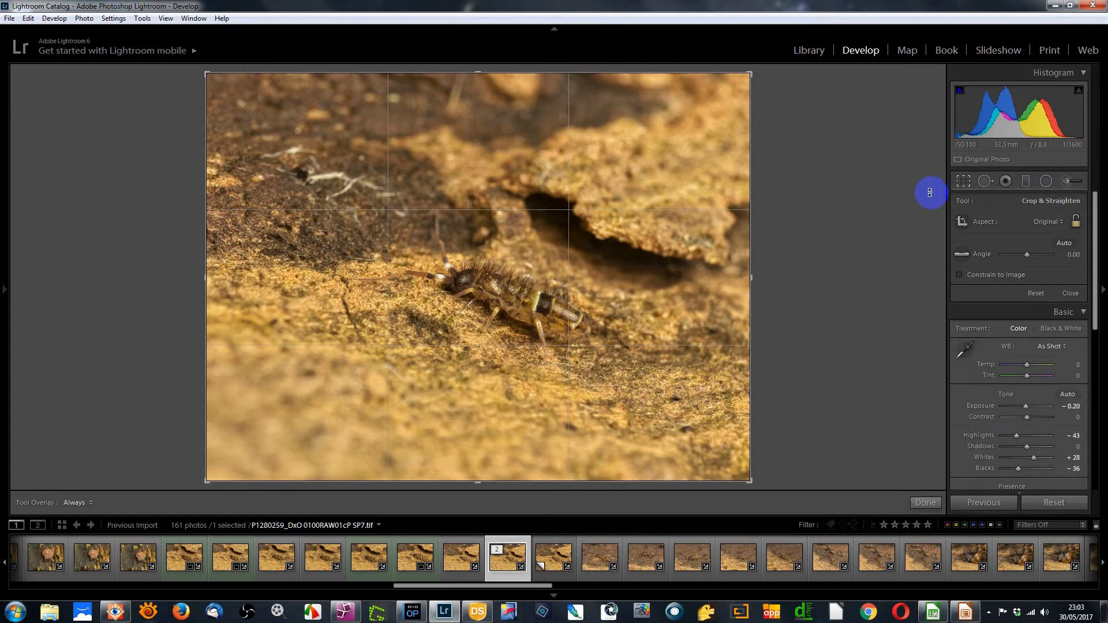
click(962, 182)
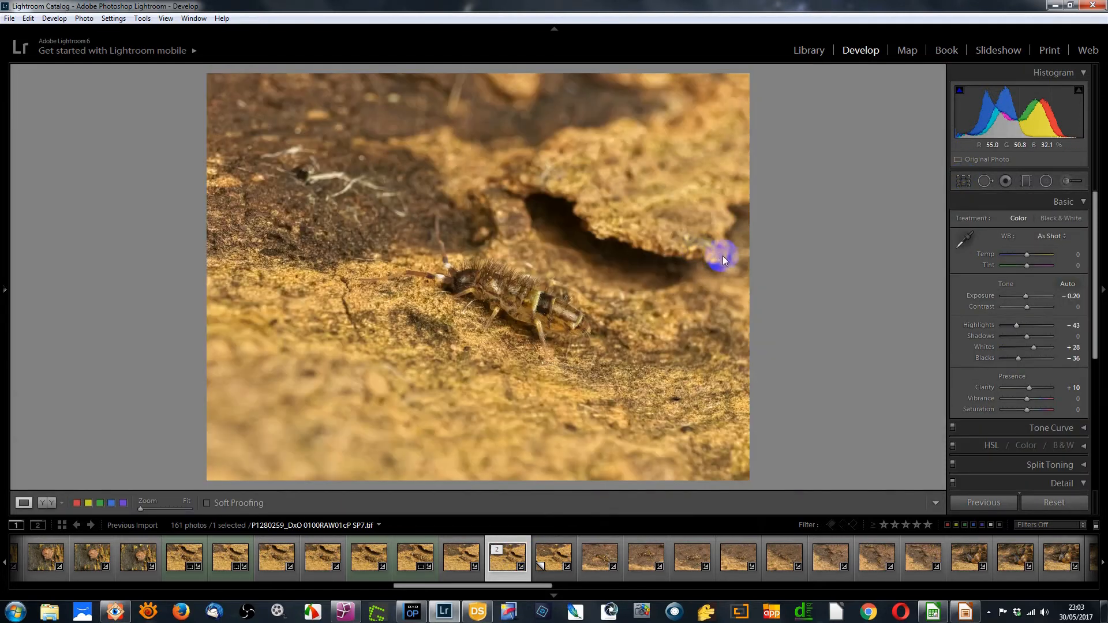
click(961, 183)
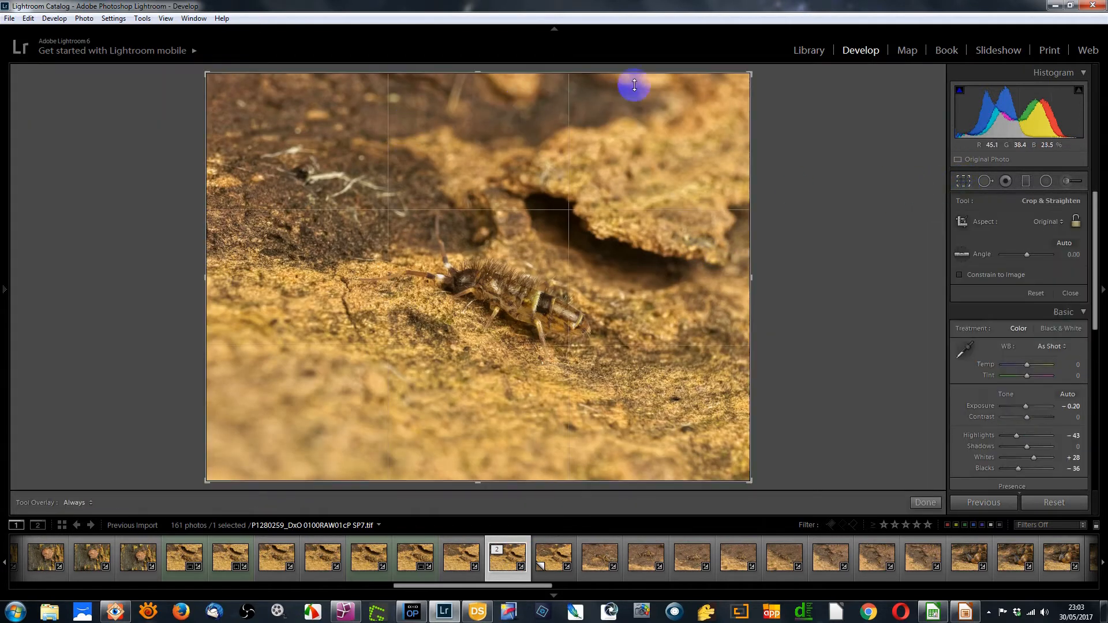
drag(750, 277, 748, 276)
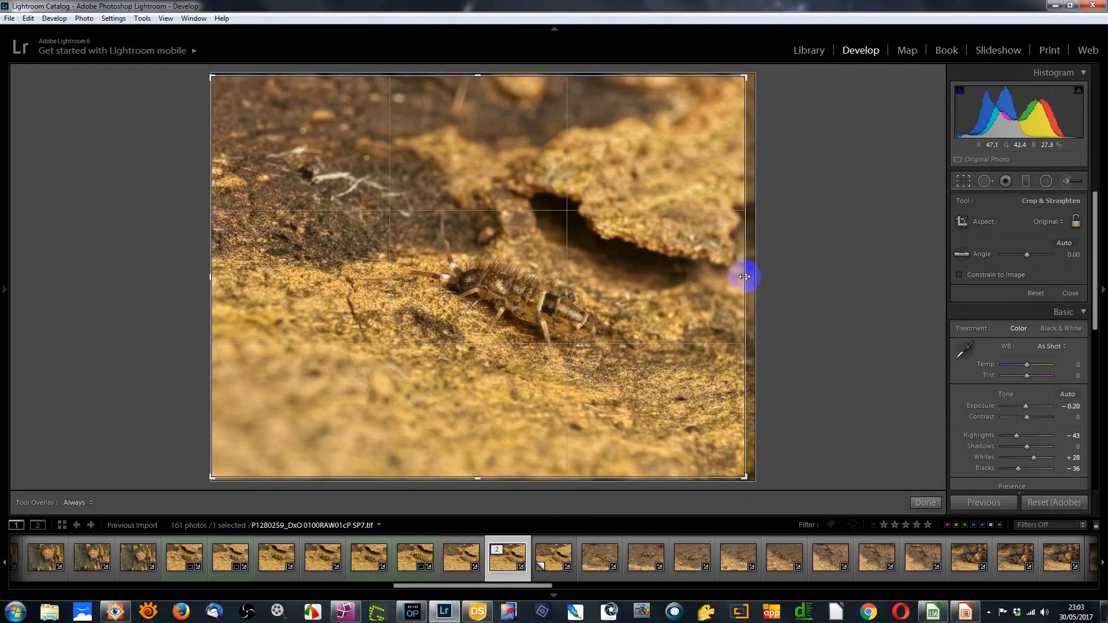
drag(485, 79, 484, 91)
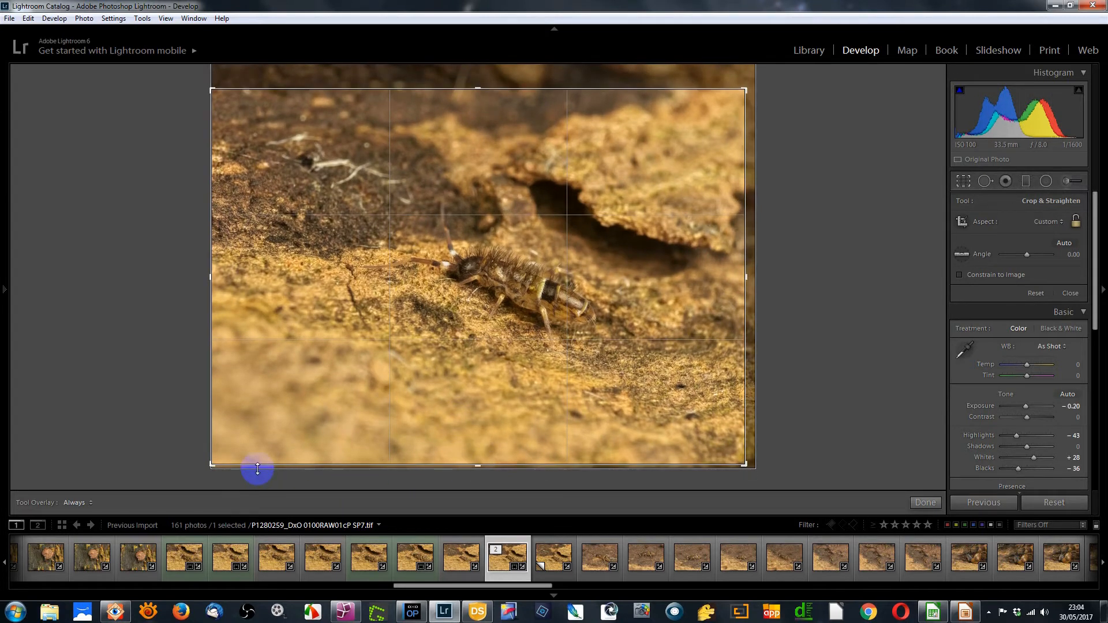
drag(210, 462, 217, 456)
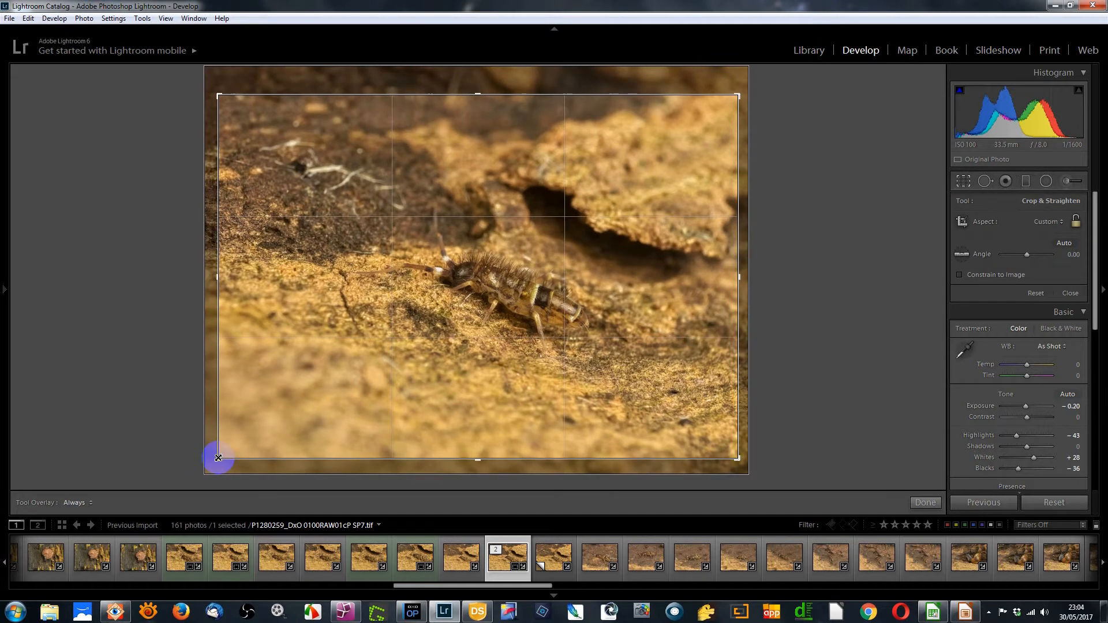
click(964, 181)
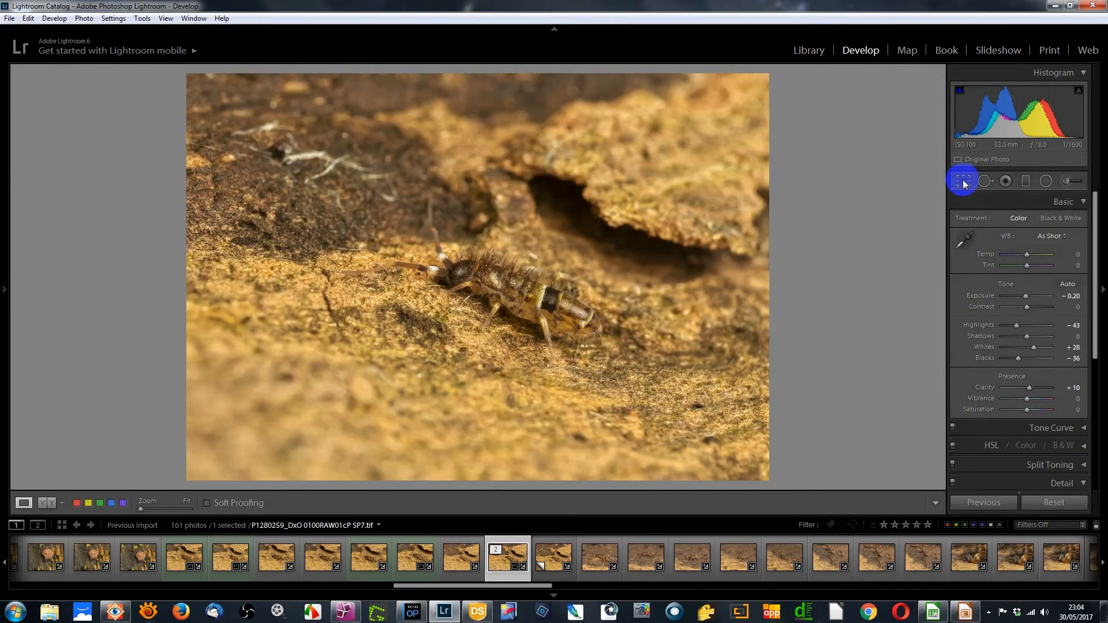
Crop the virtual copy of P1280259 to about 62% of its width around the springtail, keeping the original aspect
click(555, 561)
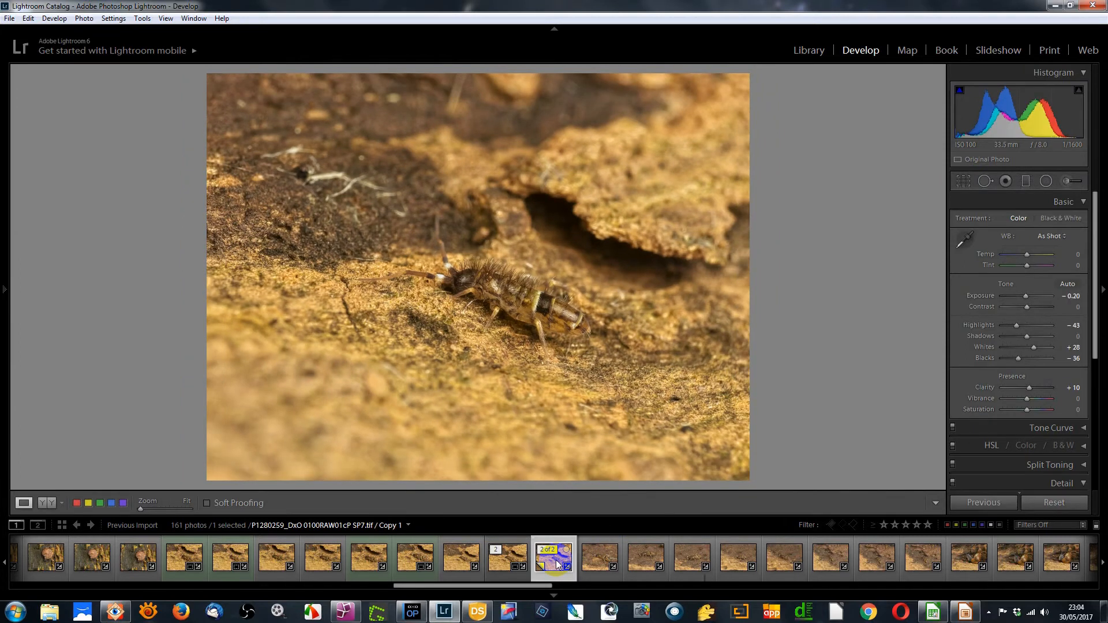
click(970, 186)
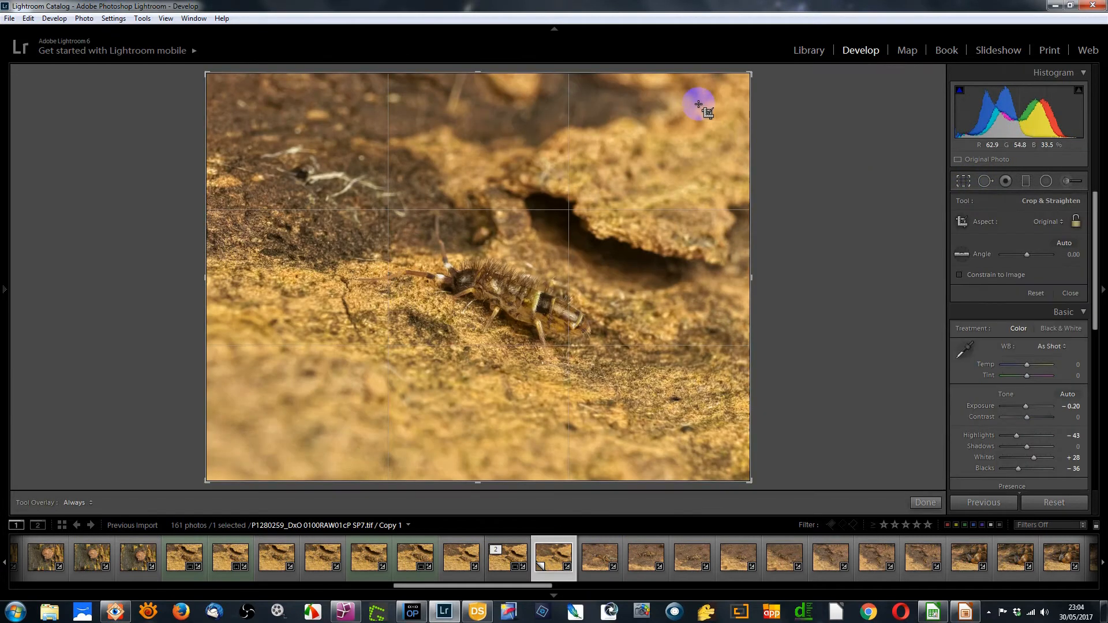
drag(750, 75, 684, 155)
drag(606, 299, 602, 286)
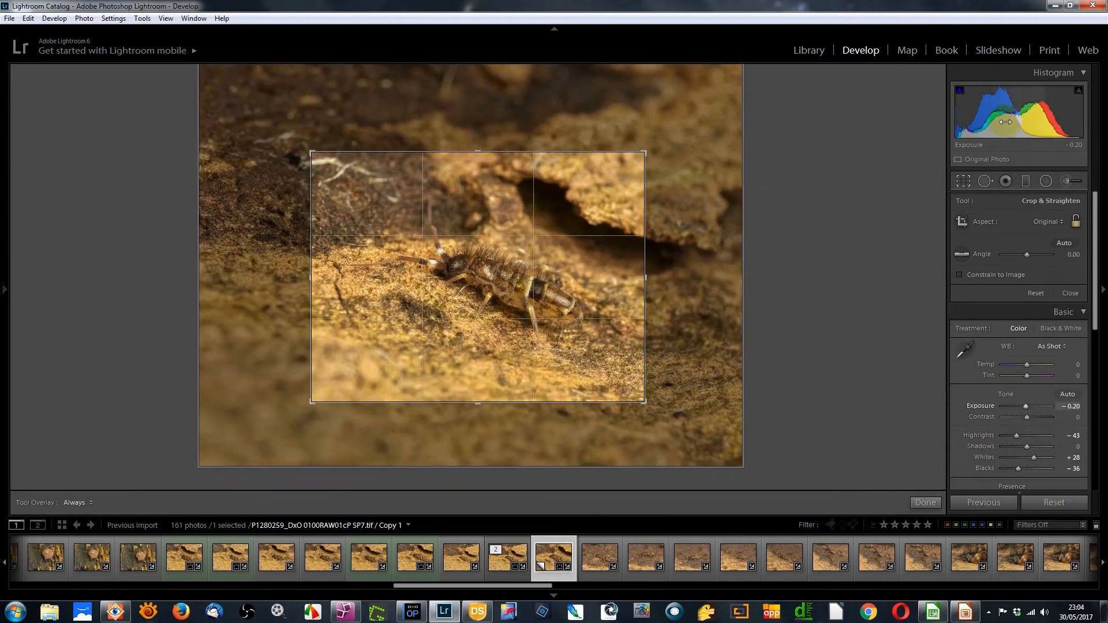
click(962, 182)
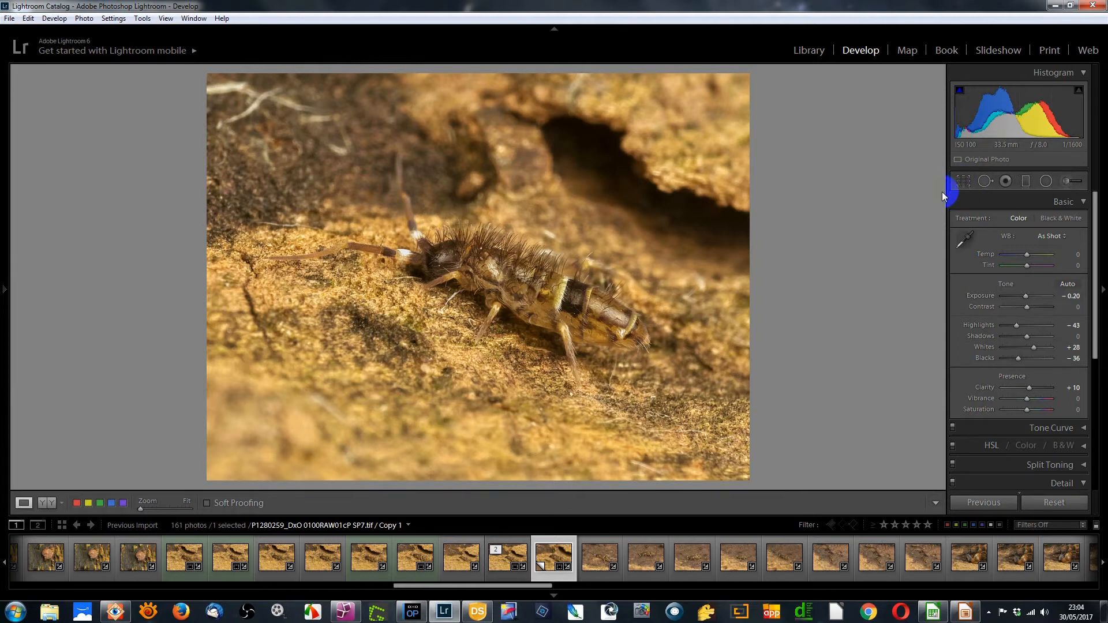
Label both the original P1280259 and its virtual copy Green
click(511, 566)
key(8)
click(551, 559)
key(8)
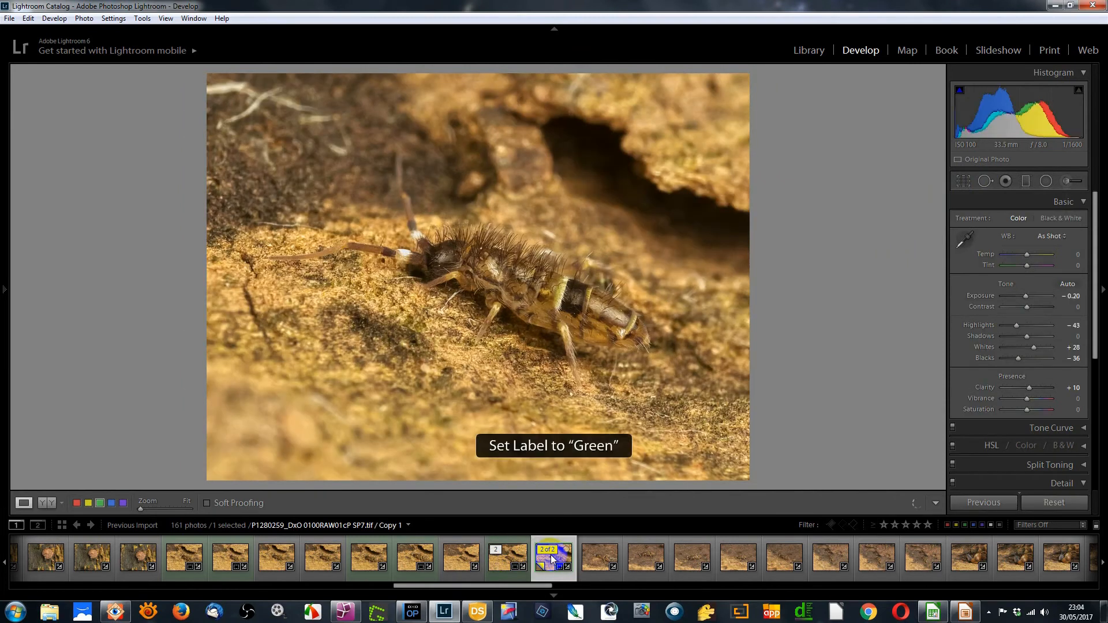
Select the eight consecutive springtail photos starting with P1280268 and look through them as far as P1280278, keeping all eight selected
click(600, 559)
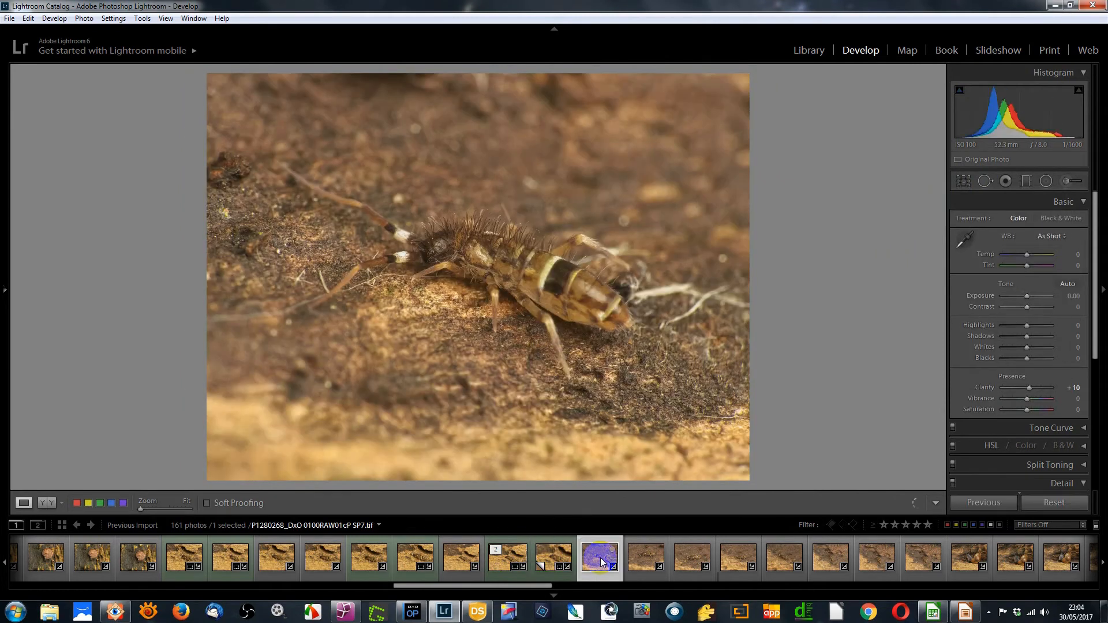
click(953, 561)
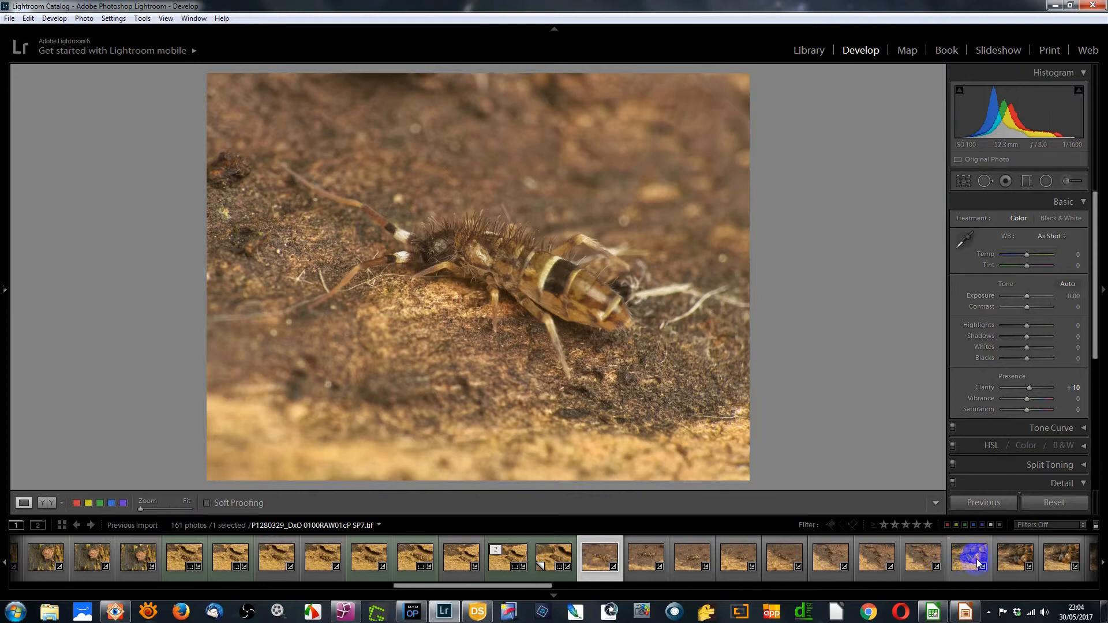
shift+click(917, 563)
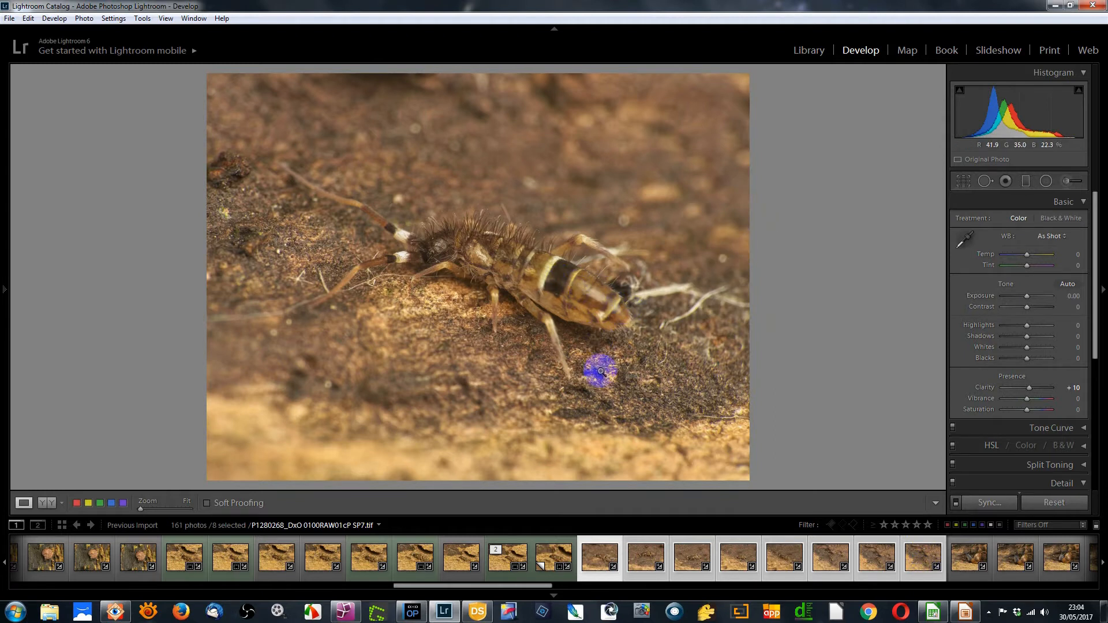
click(638, 558)
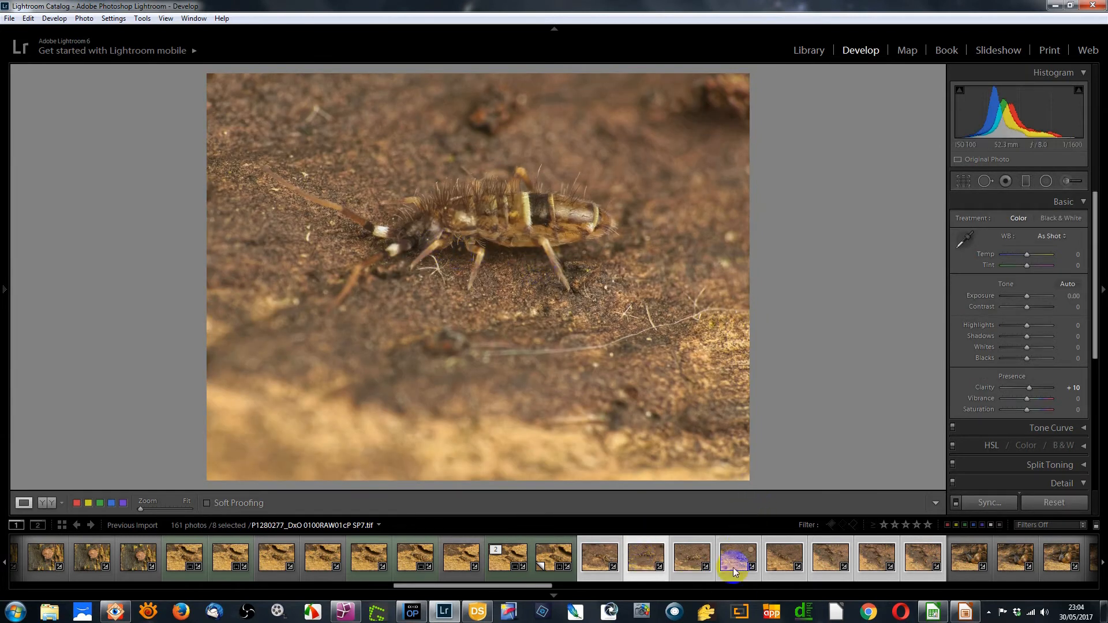
click(691, 563)
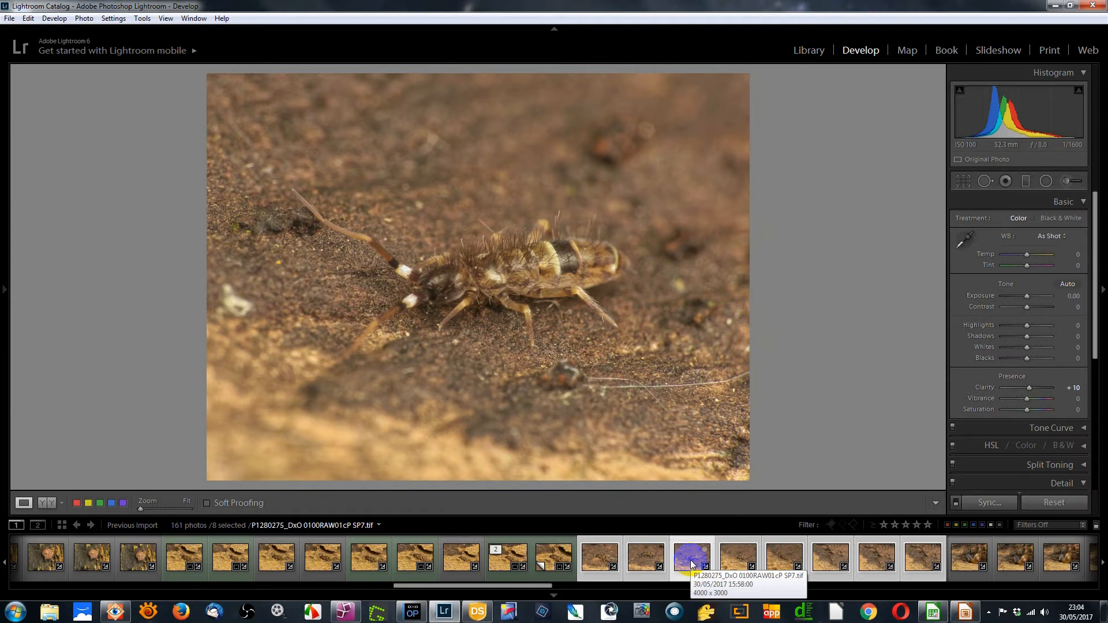
click(740, 564)
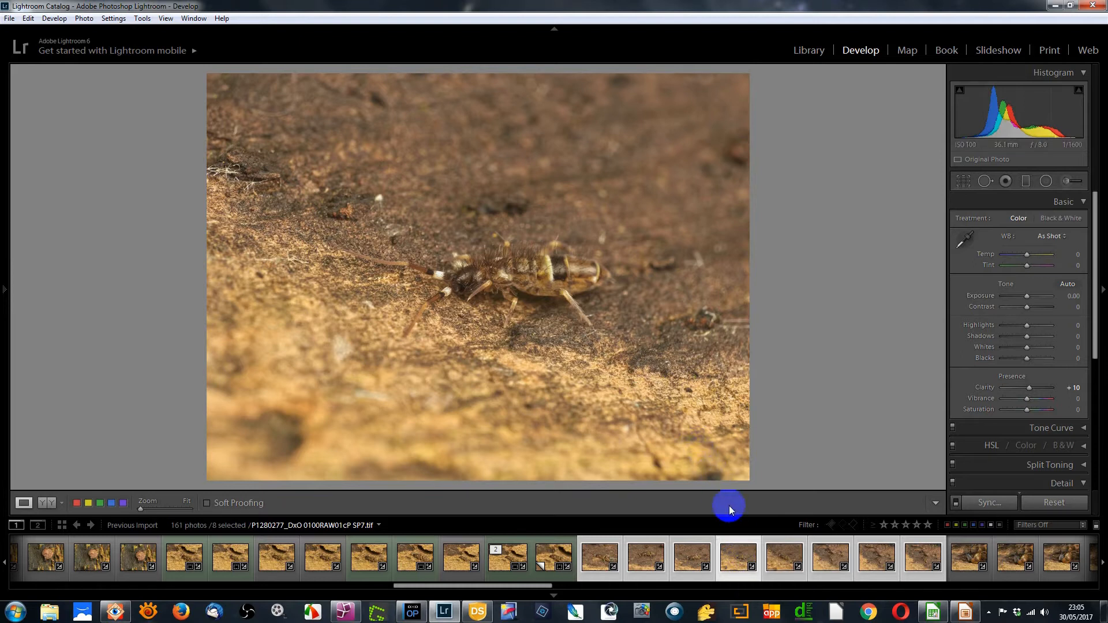
click(779, 561)
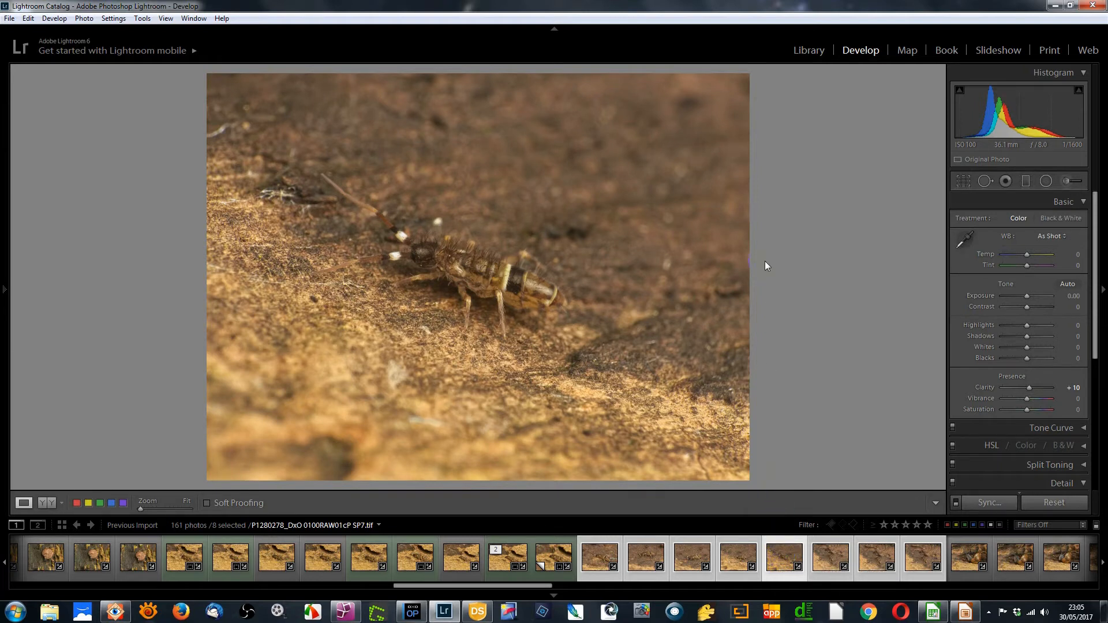
Adjust the tone of springtail photo P1280278: Whites +26, Shadows +45 and Blacks −26, with Highlights kept at 0
click(780, 556)
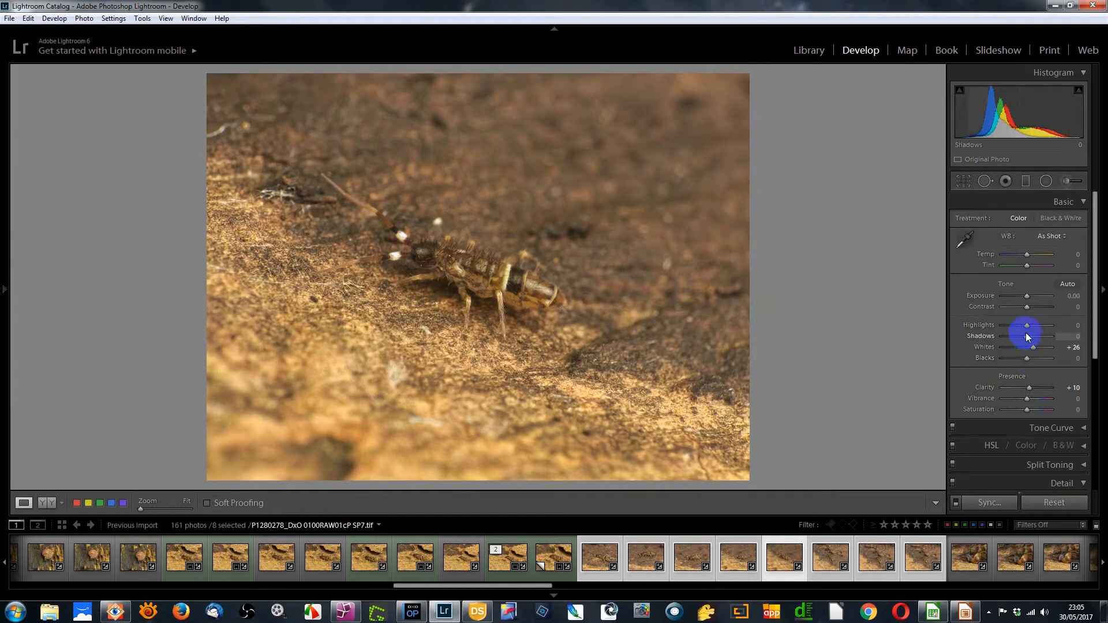
drag(1026, 336, 1037, 340)
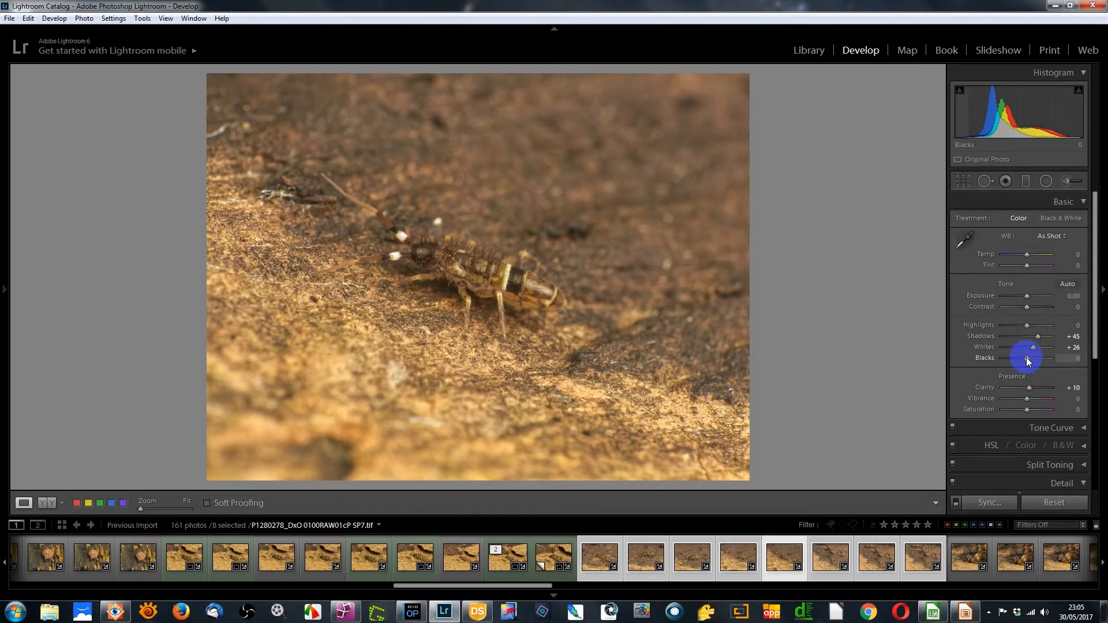
drag(1024, 358, 1019, 358)
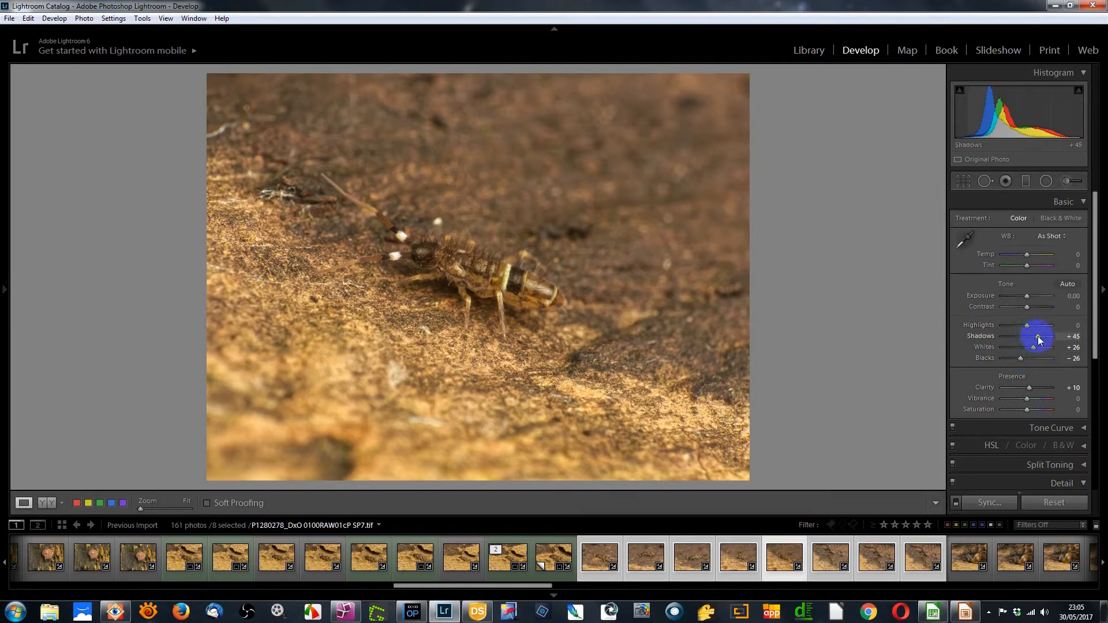
mouse_move(1027, 325)
mouse_down()
mouse_move(1005, 324)
mouse_move(1016, 322)
mouse_up()
double_click(1017, 325)
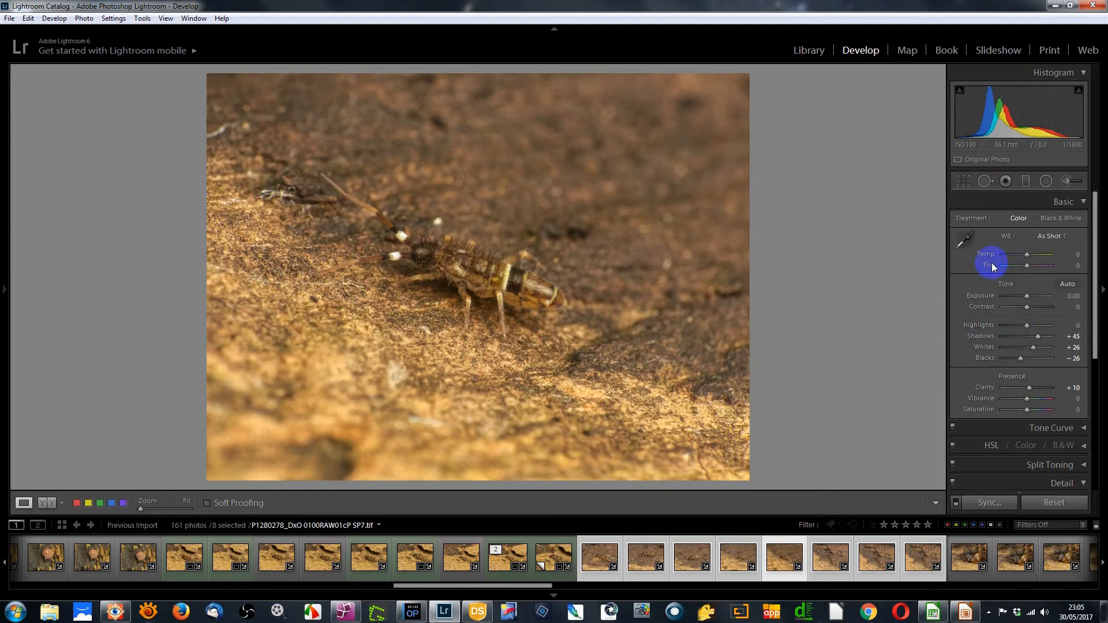
Crop P1280278 to about 85% of its width and height around the springtail, keeping the original aspect
click(963, 181)
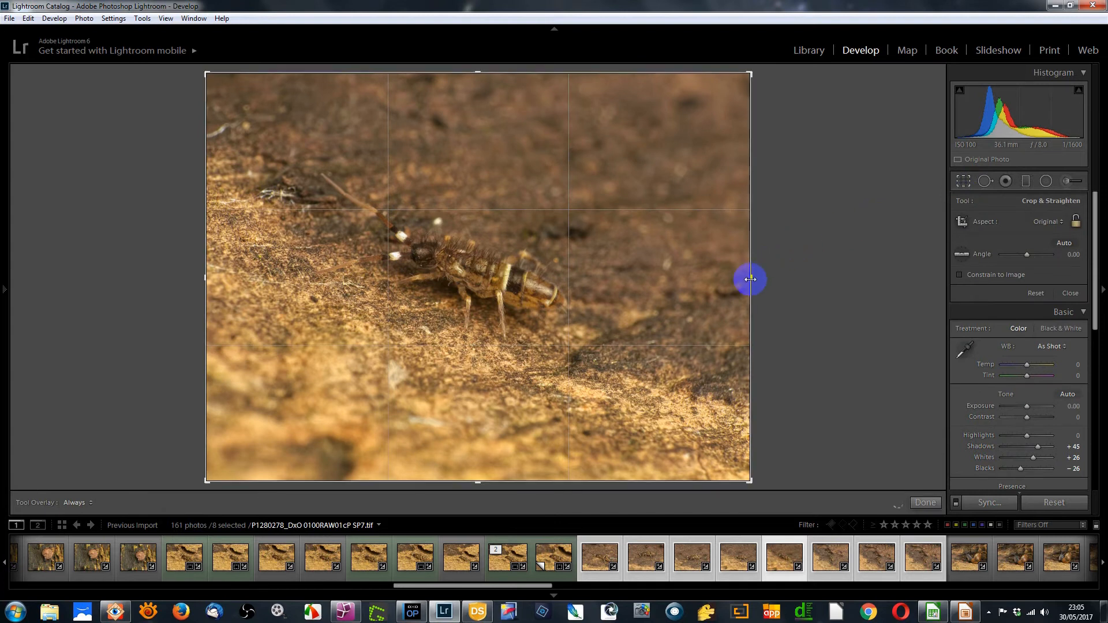
drag(747, 278, 708, 283)
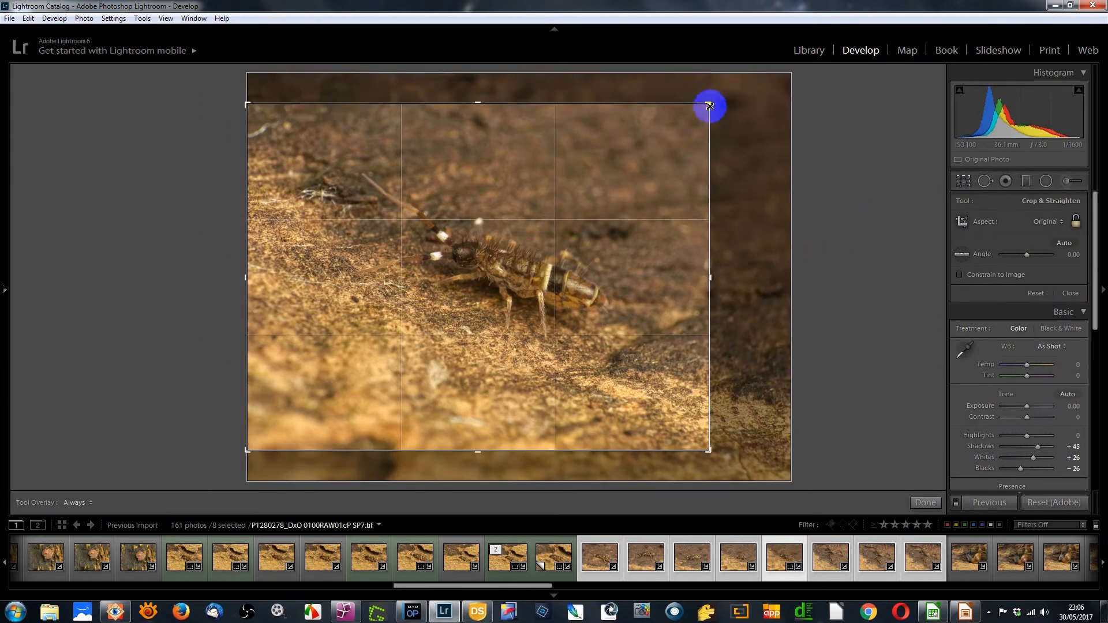
click(968, 181)
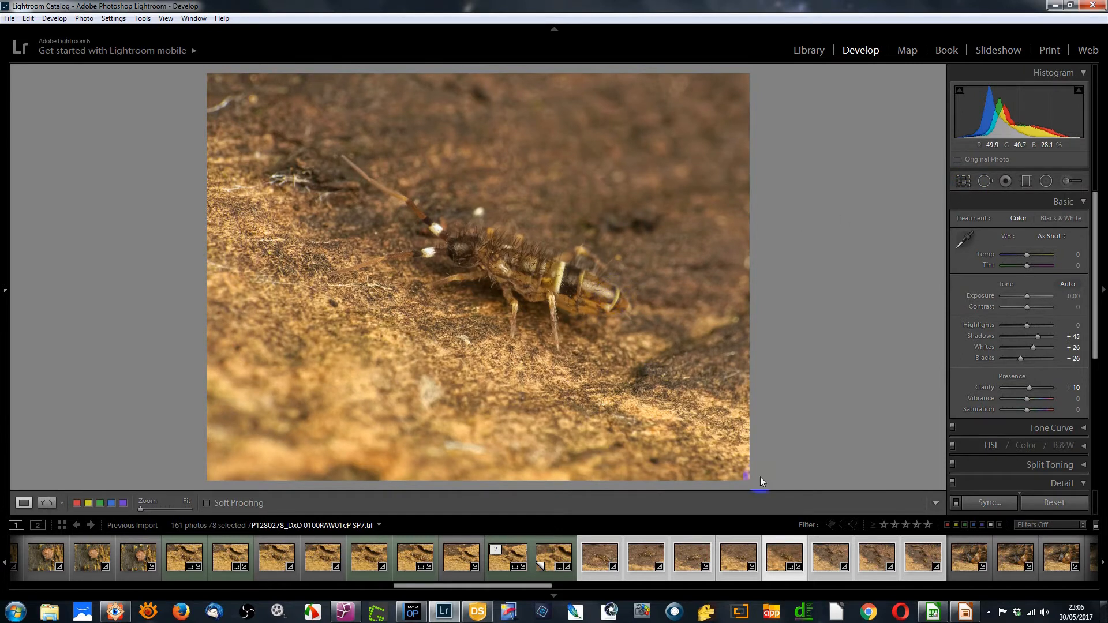
Synchronize the P1280278 settings to the eight selected springtail photos, leaving out crop and local adjustments
click(831, 561)
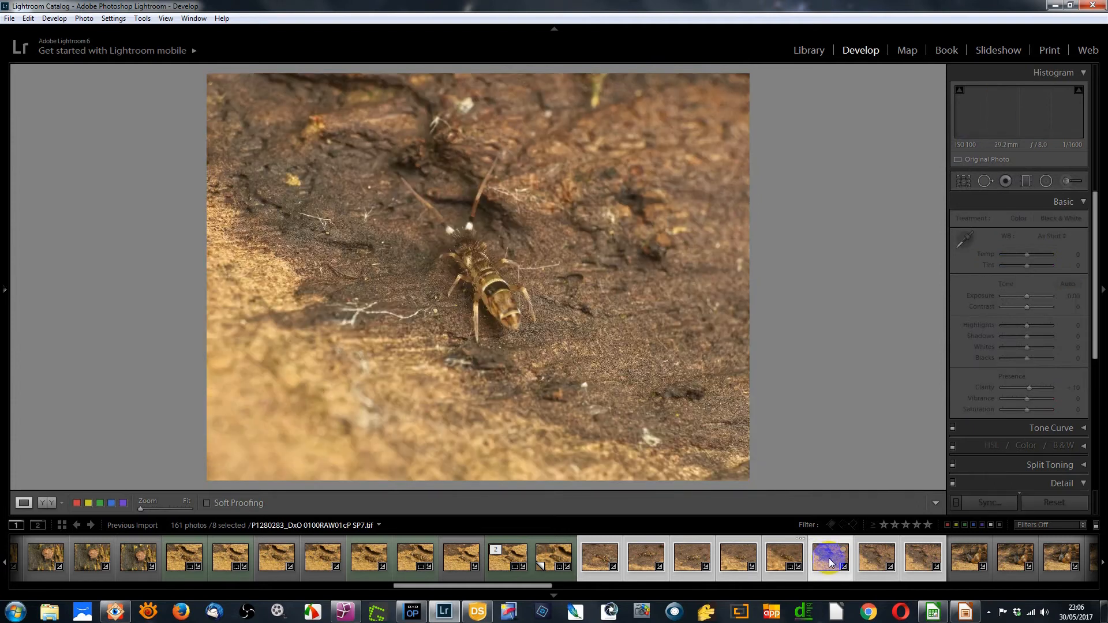
click(784, 558)
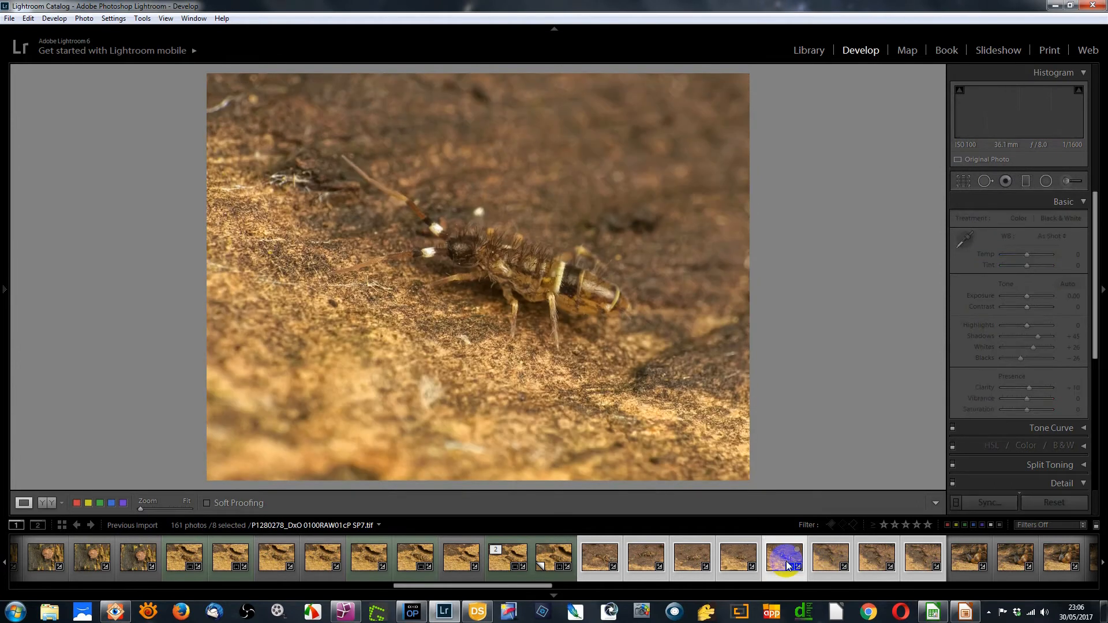
click(980, 501)
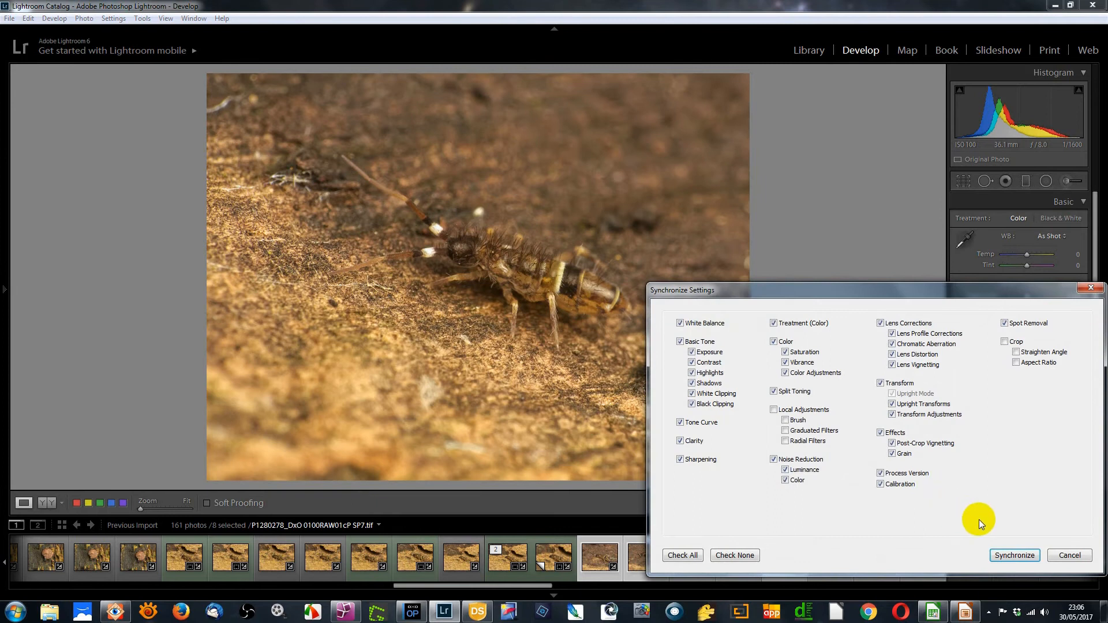
click(1014, 555)
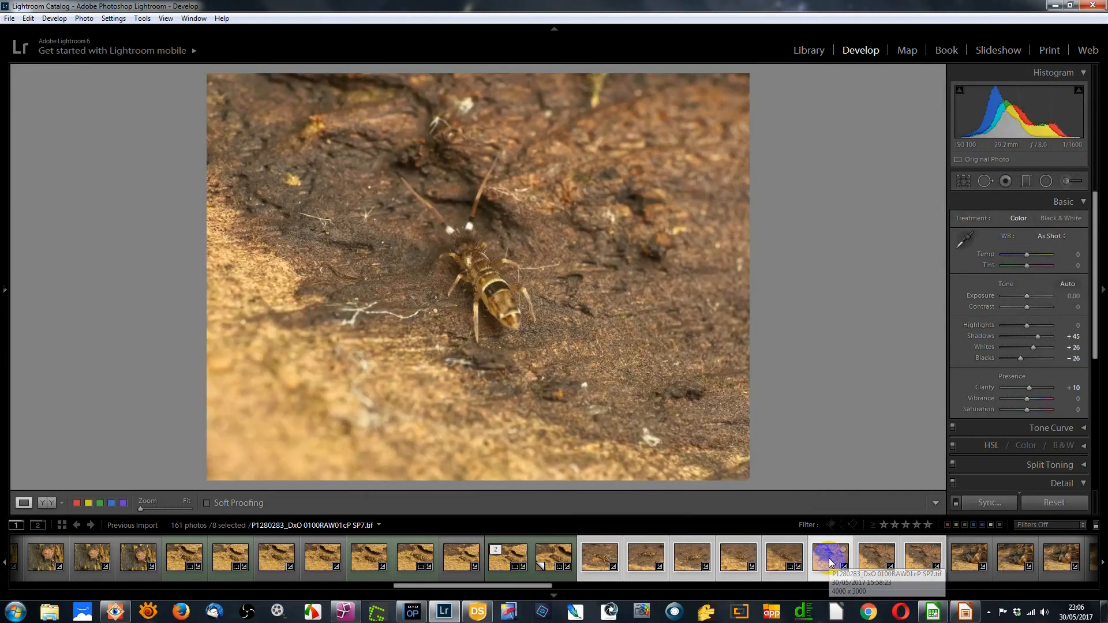
Compare the synchronized springtail photos from P1280275 to P1280285 and label P1280278 Green
click(883, 558)
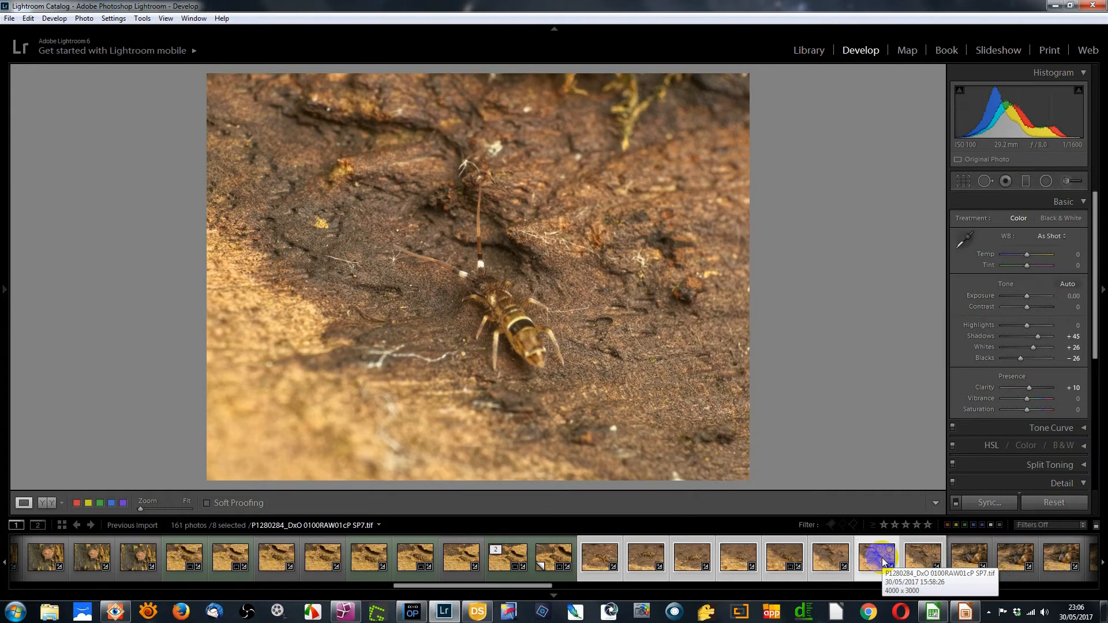
click(832, 561)
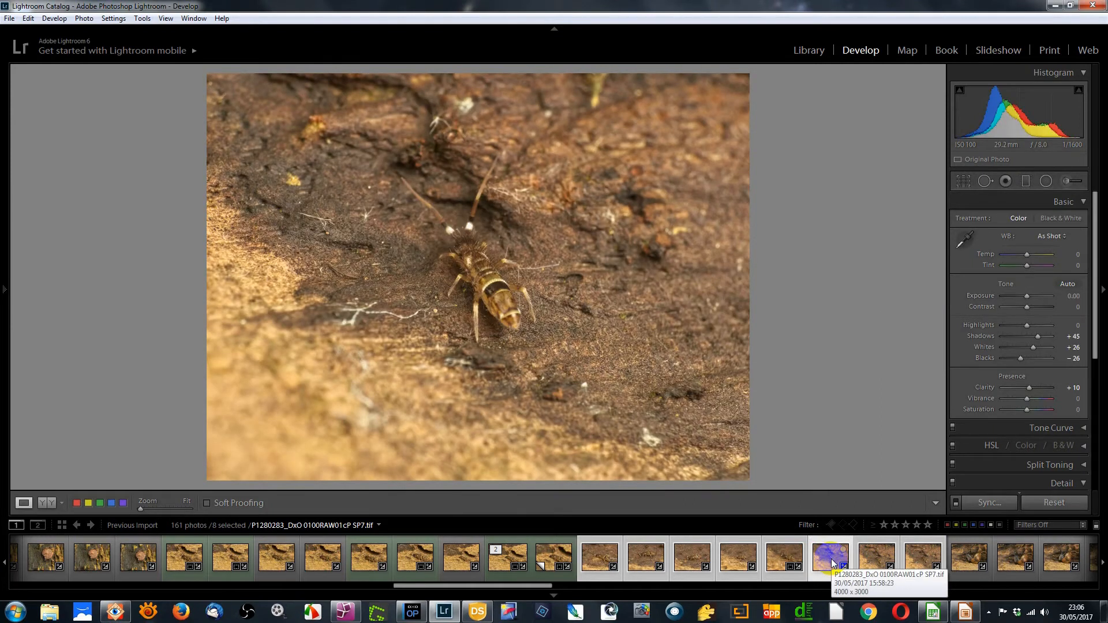
click(914, 560)
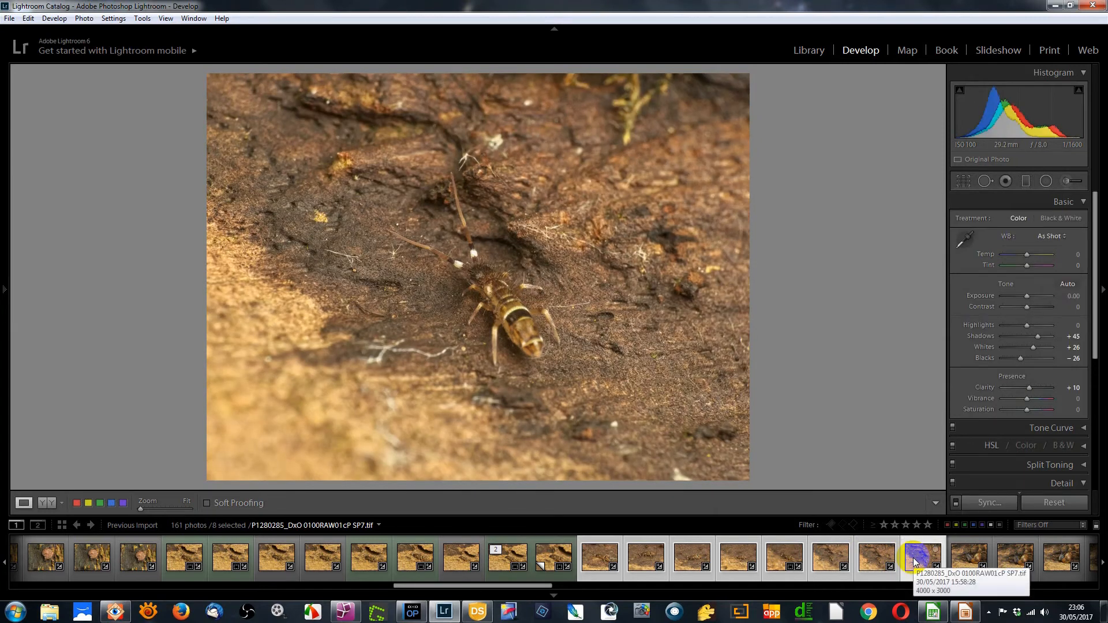
click(743, 563)
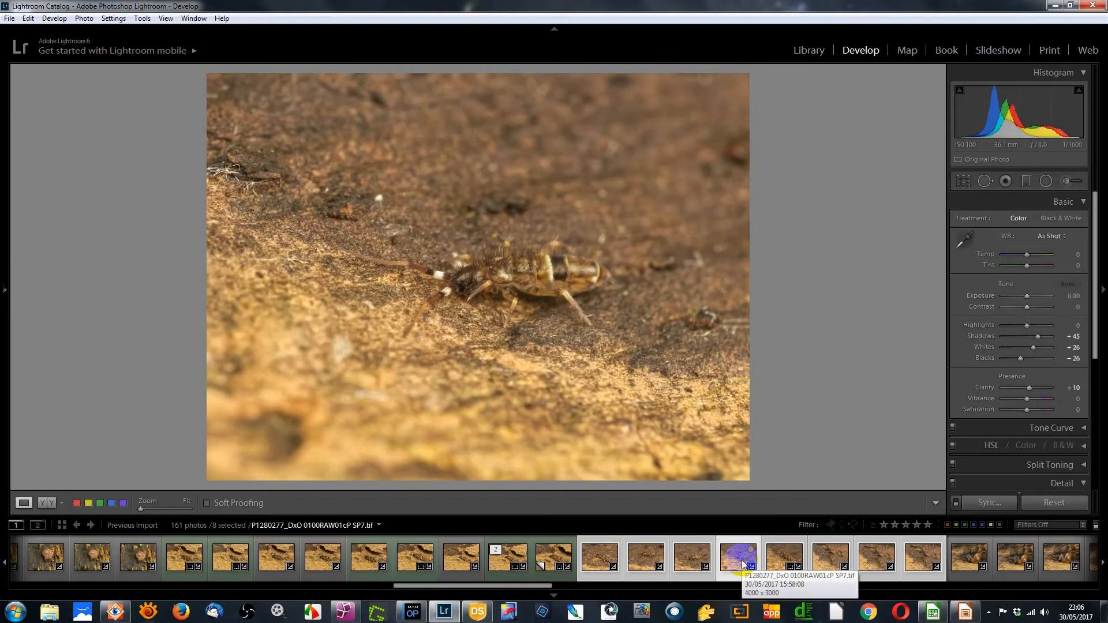
click(683, 563)
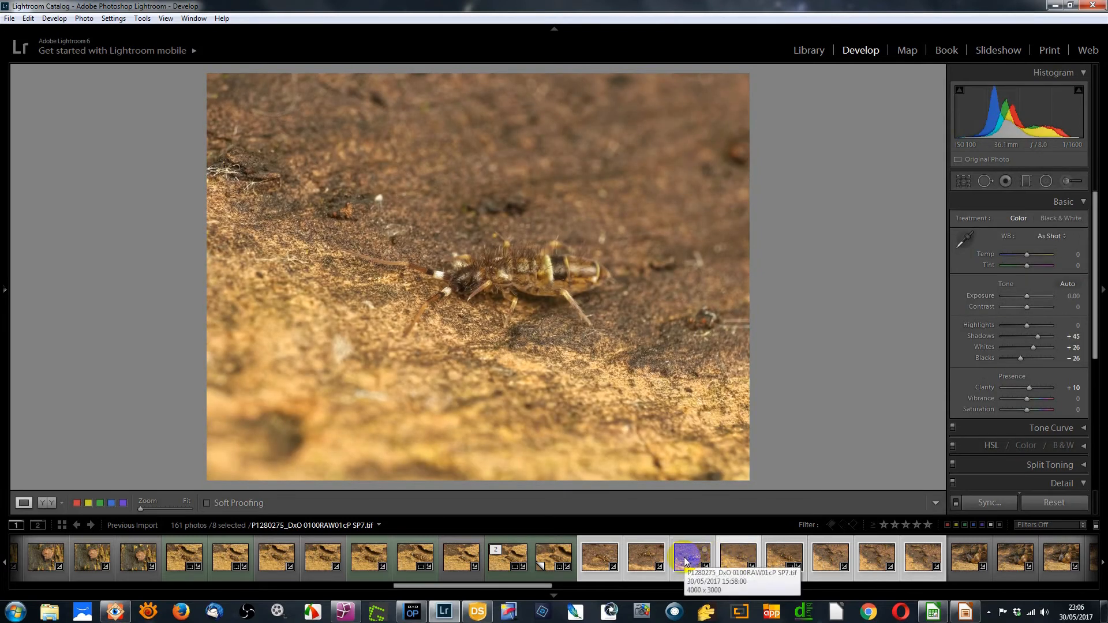
click(794, 558)
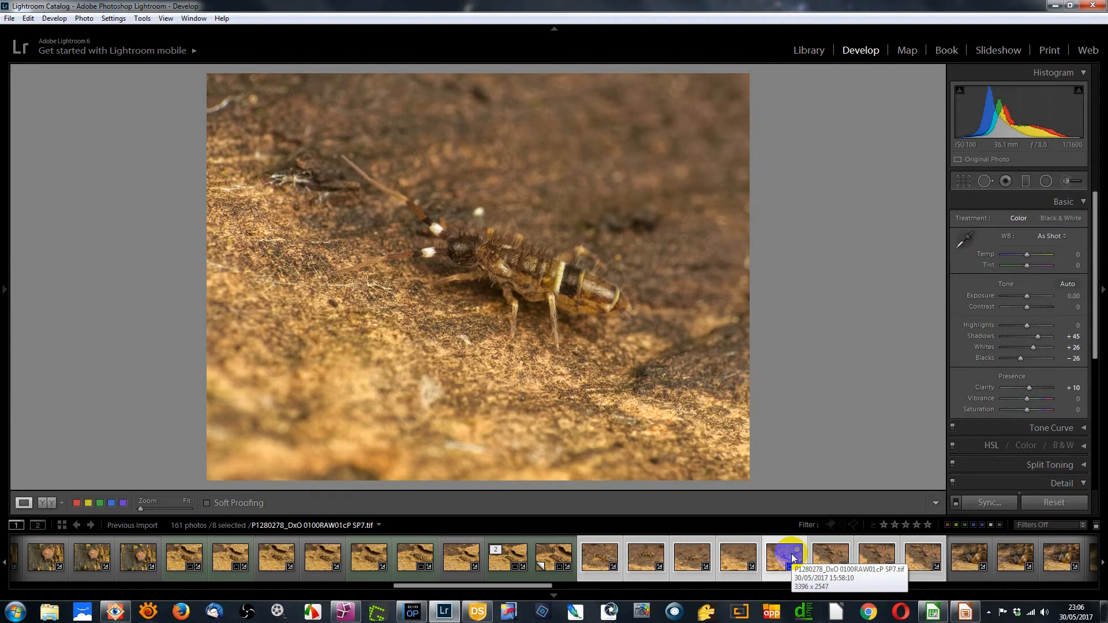
key(8)
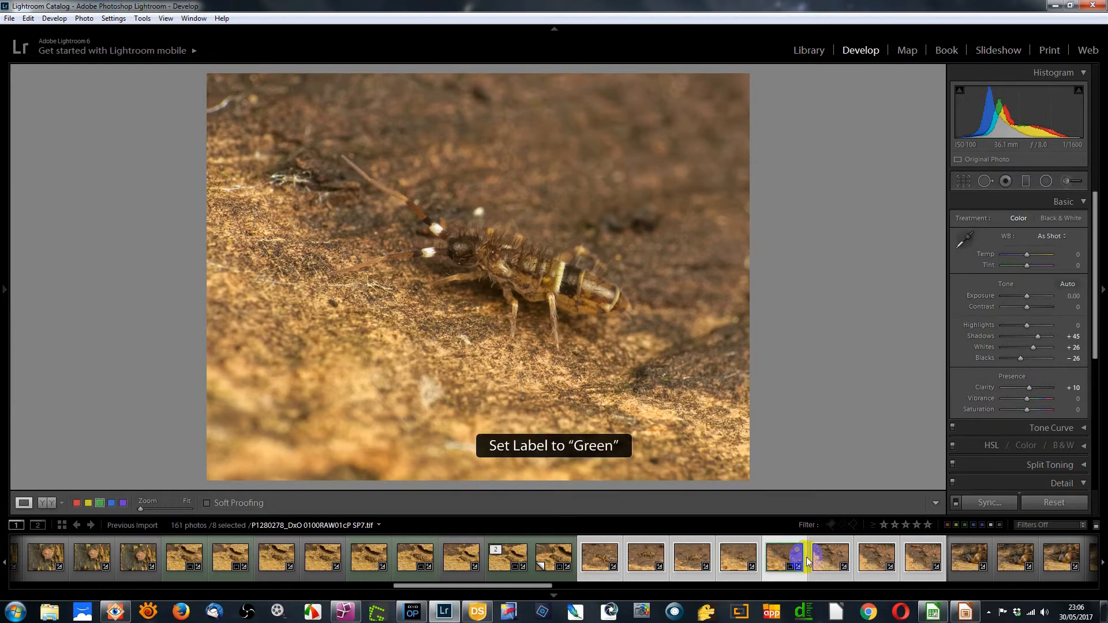
Adjust the tone of snail photo P1280329: Whites +28, Highlights −100 and Blacks −38
click(969, 557)
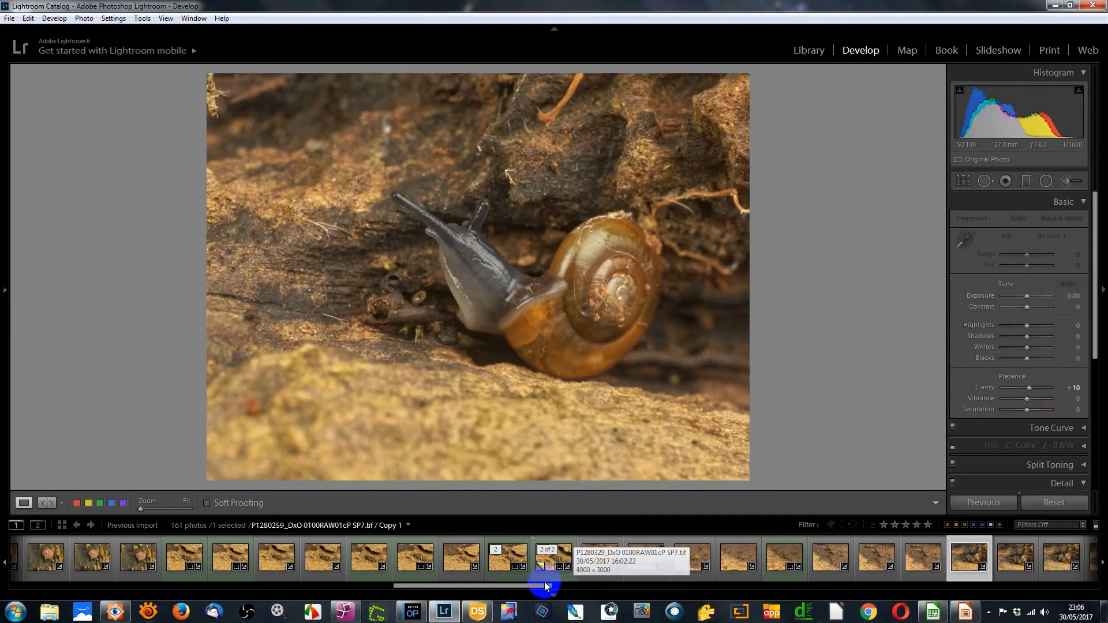
drag(537, 586, 605, 586)
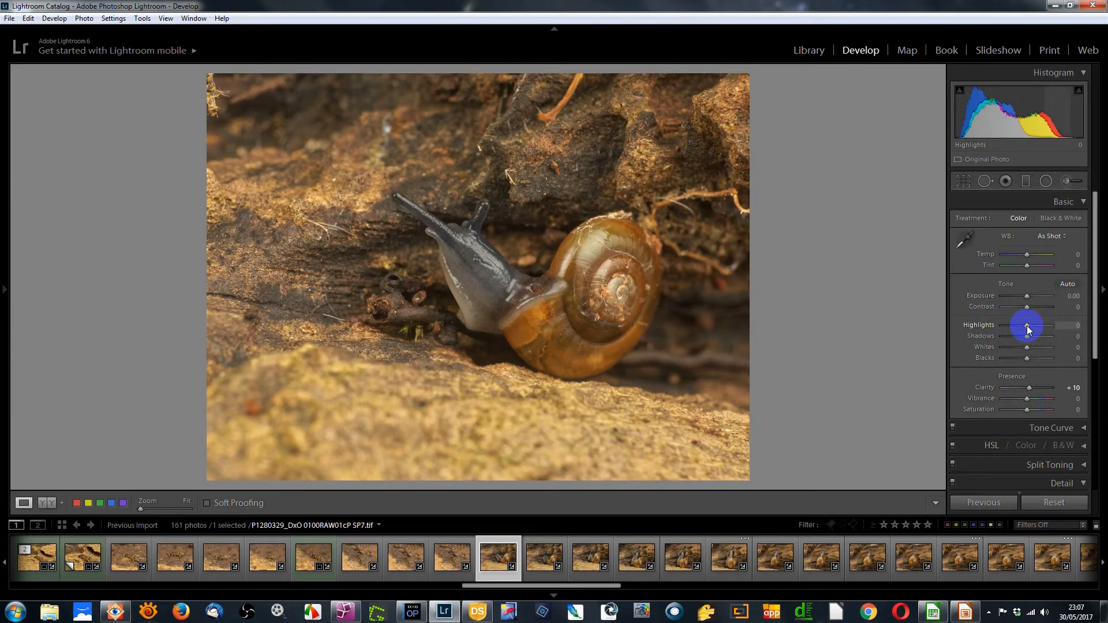
key(shift)
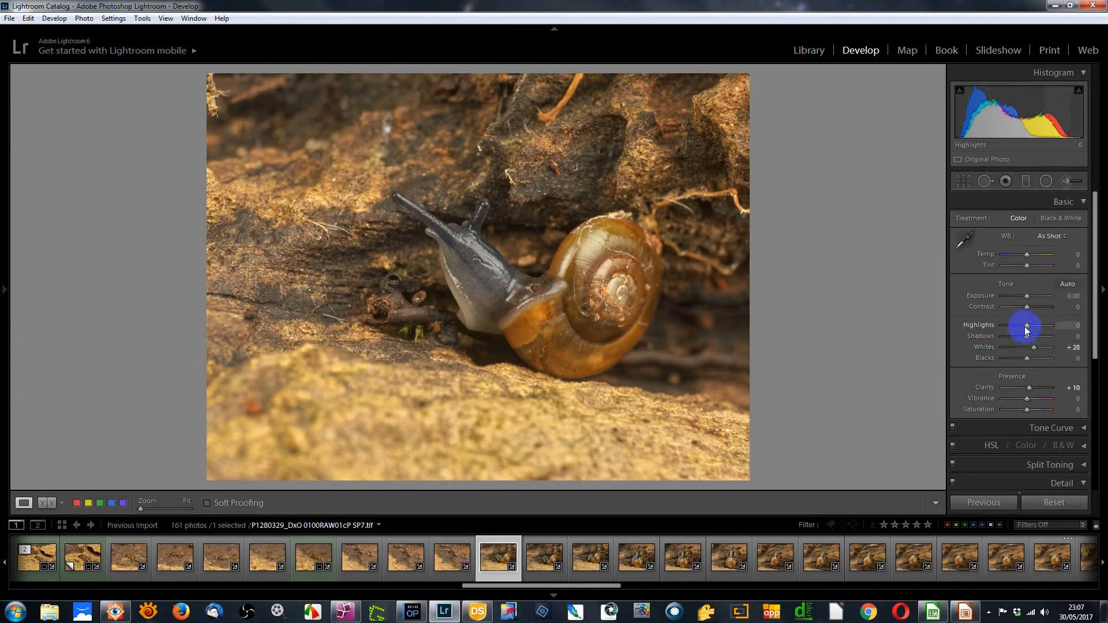
drag(1030, 328, 1004, 328)
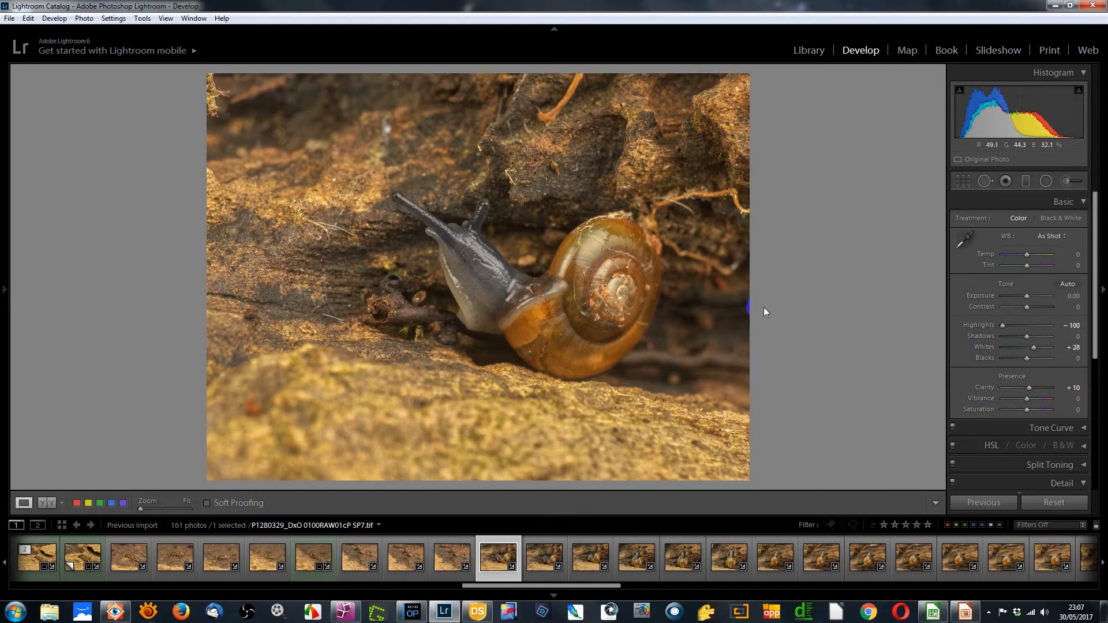
drag(1027, 360, 1017, 362)
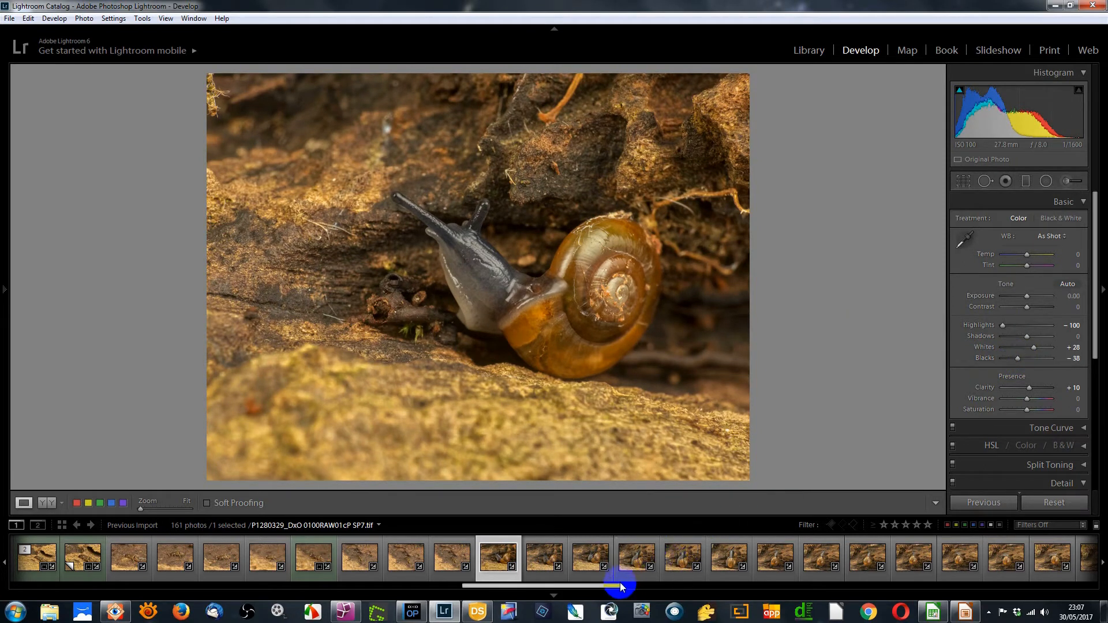
Select the fourteen consecutive snail photos starting with P1280329 and synchronize its settings to them, without crop or local adjustments
drag(616, 589, 655, 585)
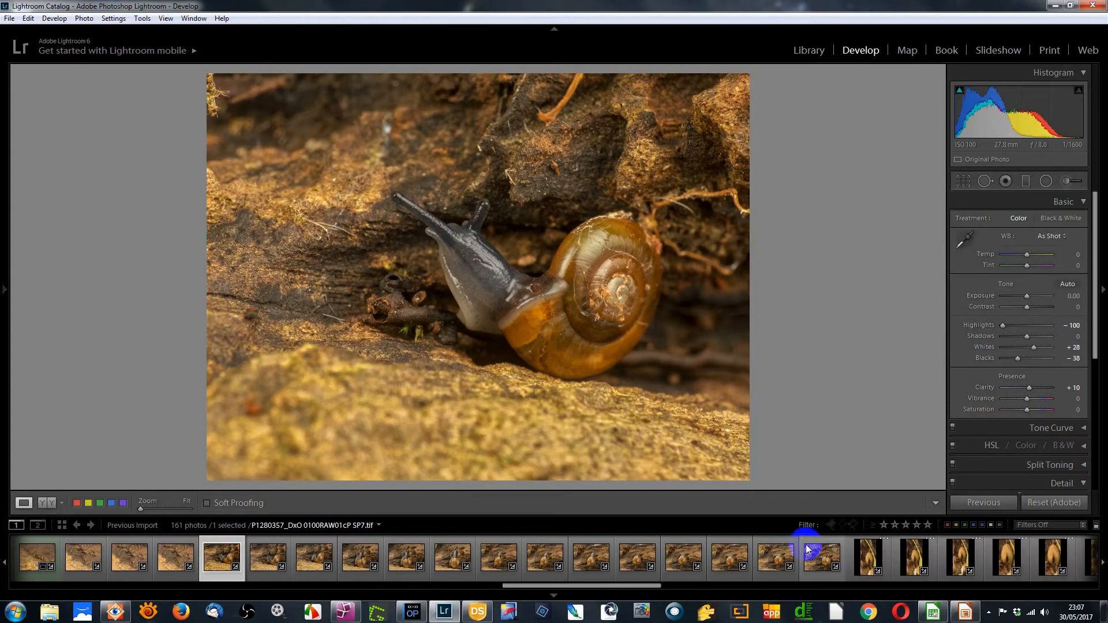
shift+click(822, 561)
click(983, 503)
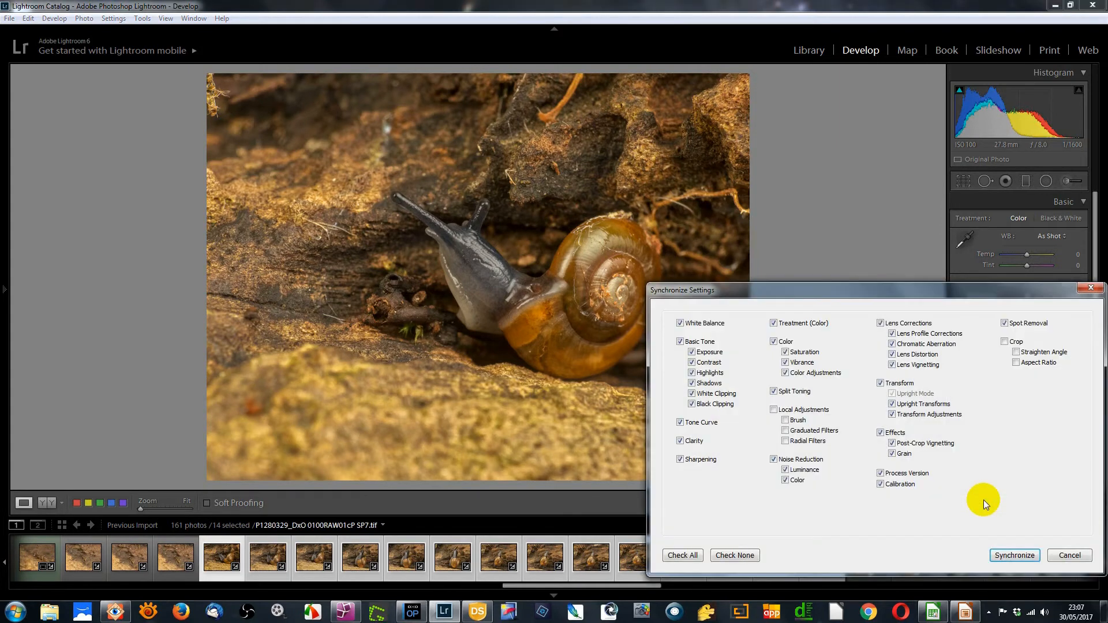
click(1011, 555)
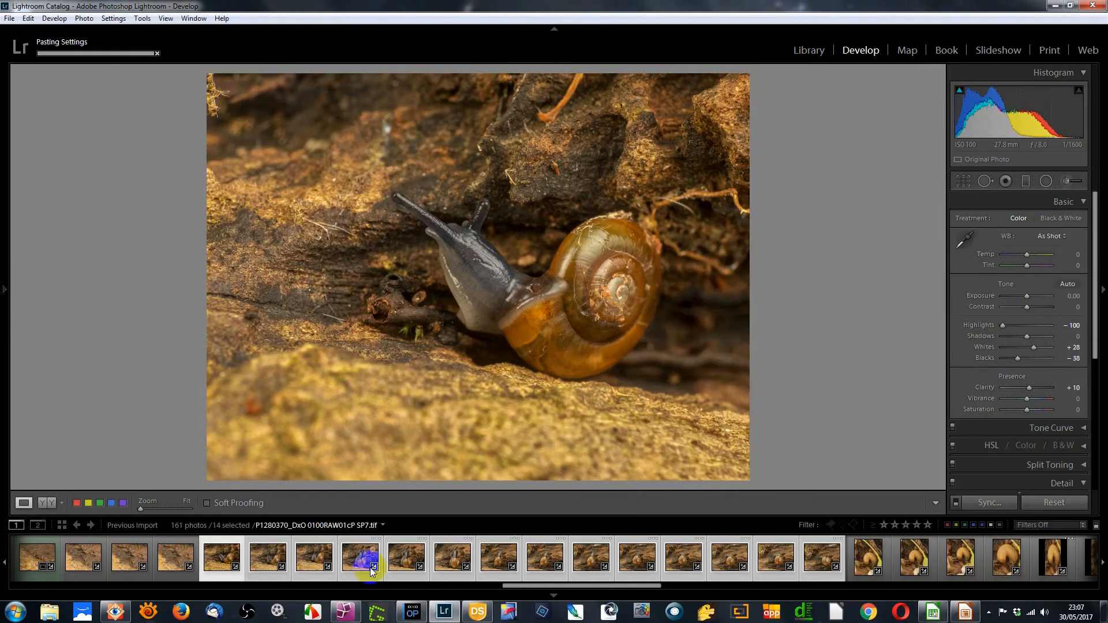
Review the synchronized snail photos P1280330 and P1280332, and label P1280338 Green
click(274, 556)
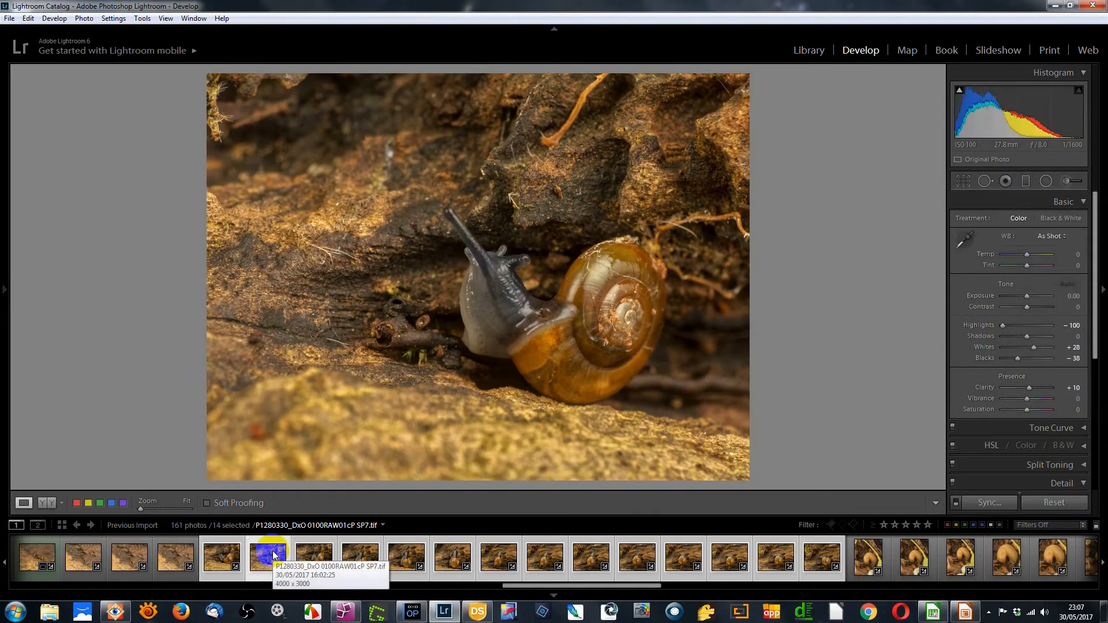
click(317, 555)
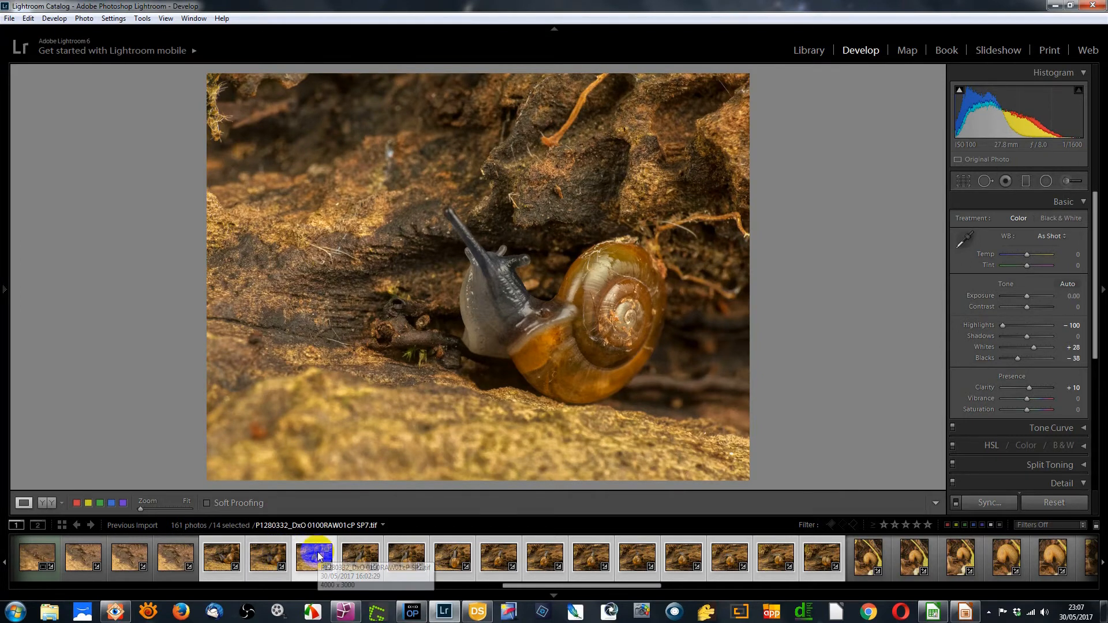
click(359, 556)
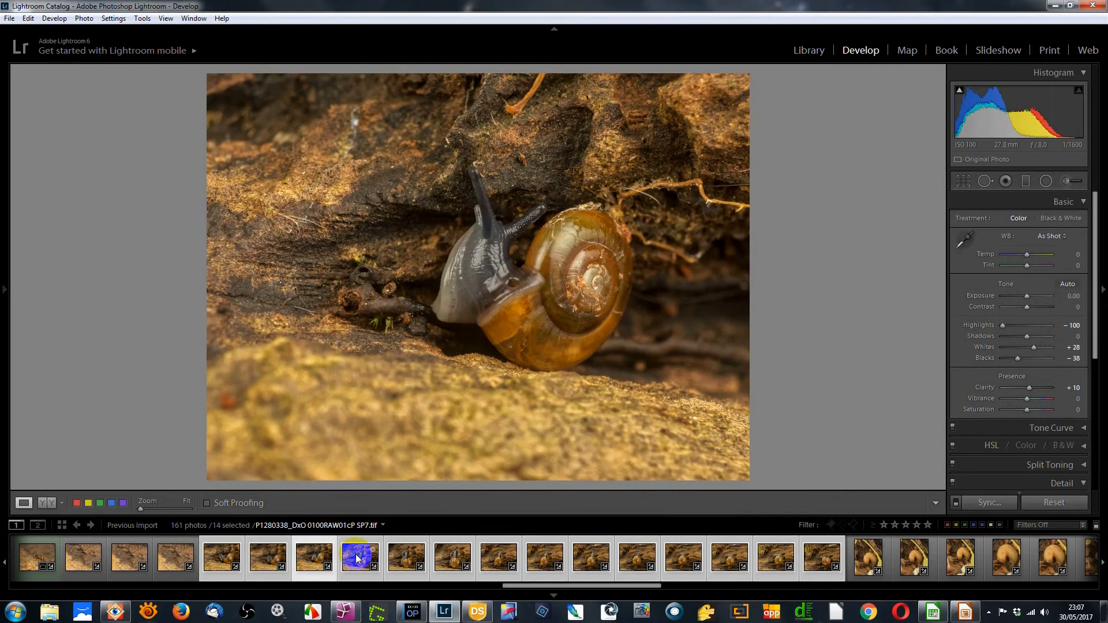
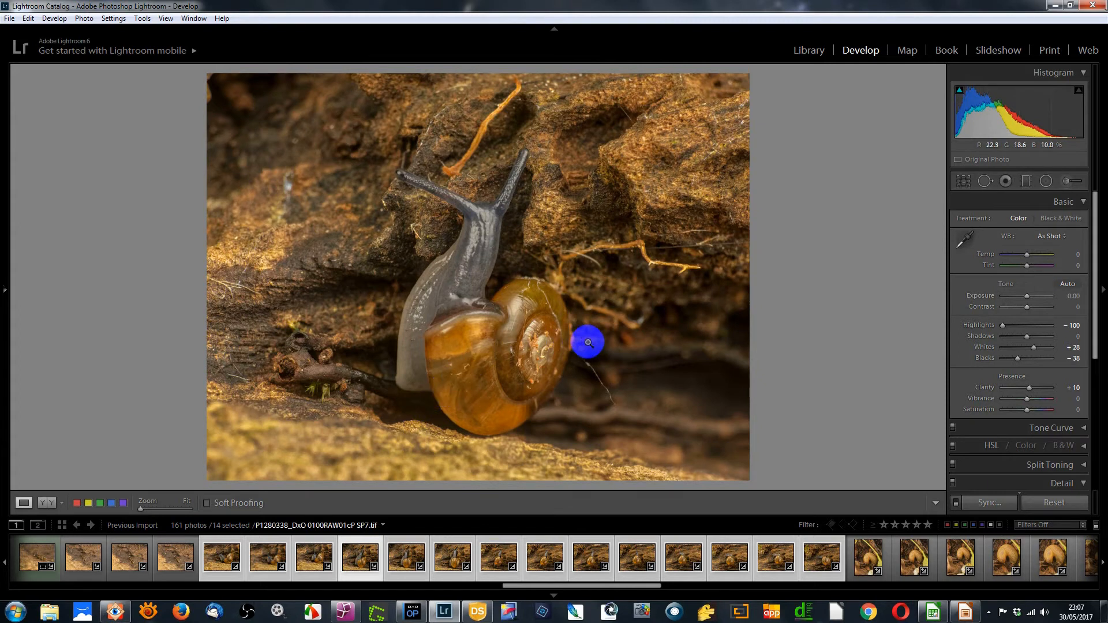
key(8)
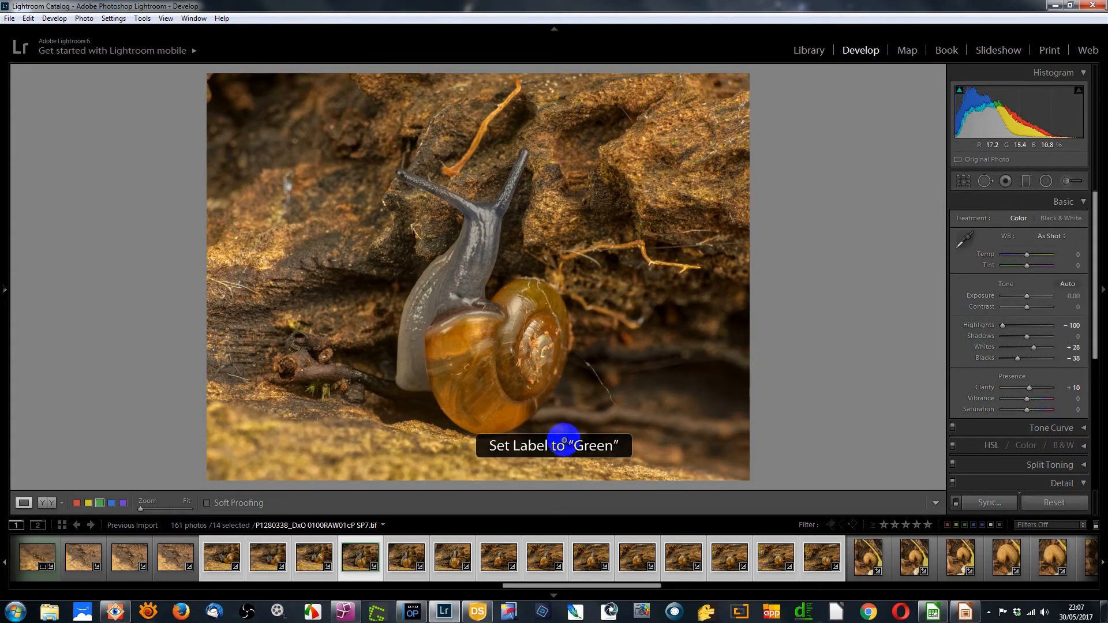
Compare snail photo P1280339 with P1280338 and label P1280341 Green
click(403, 556)
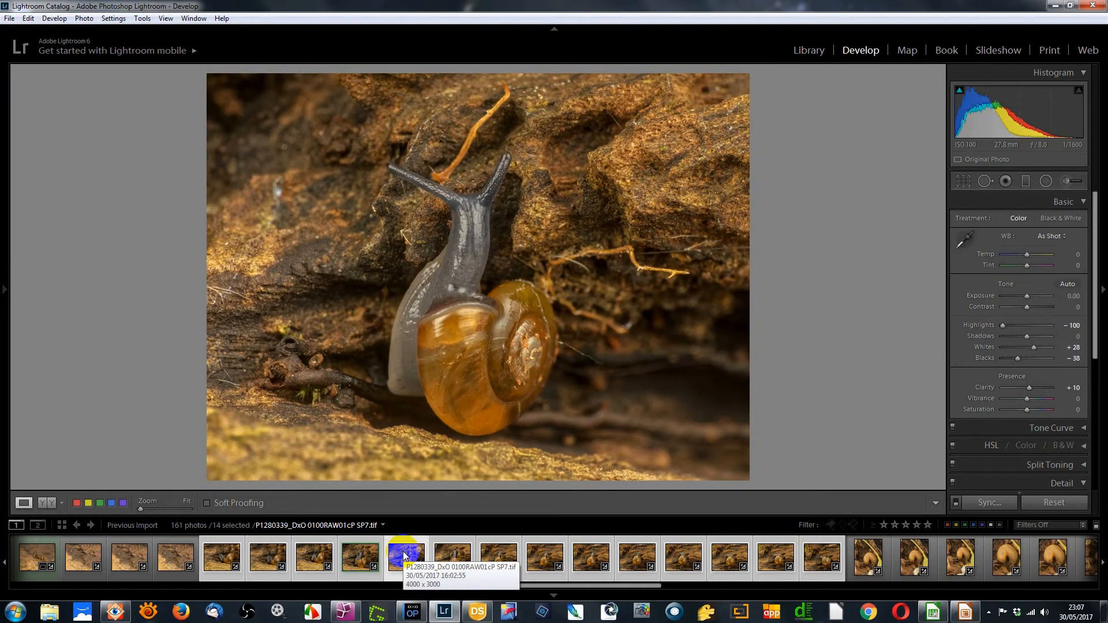
click(361, 556)
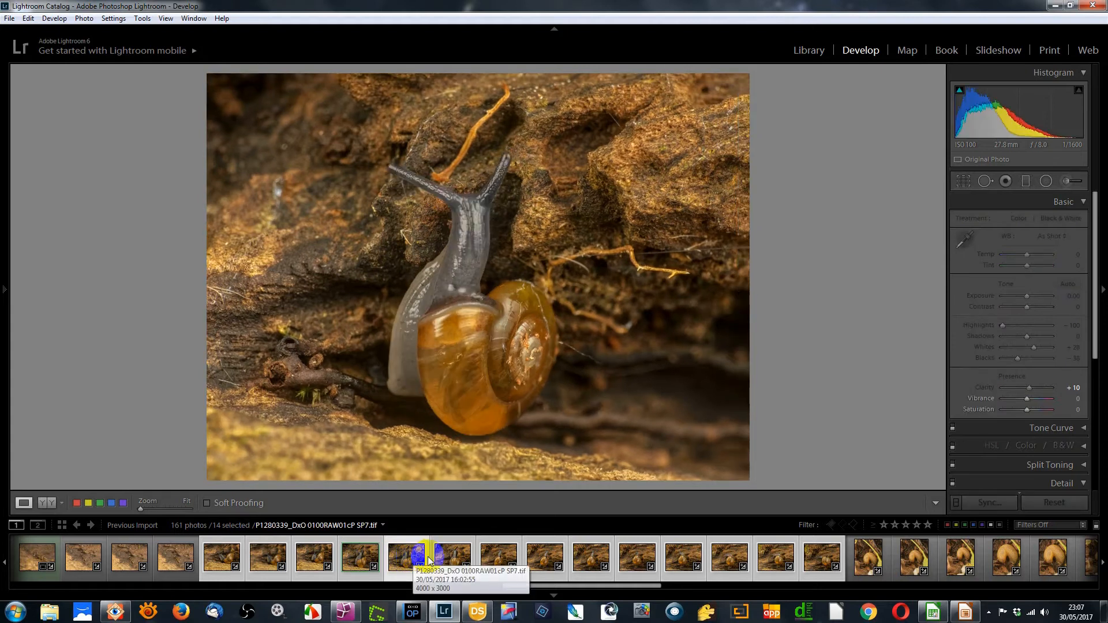
click(448, 557)
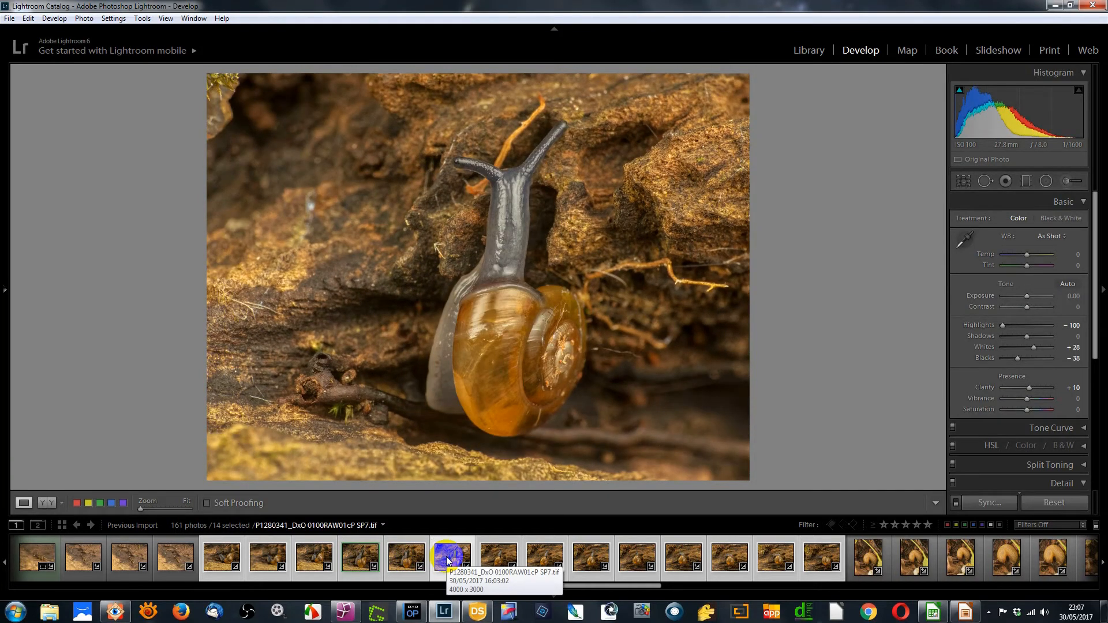
key(8)
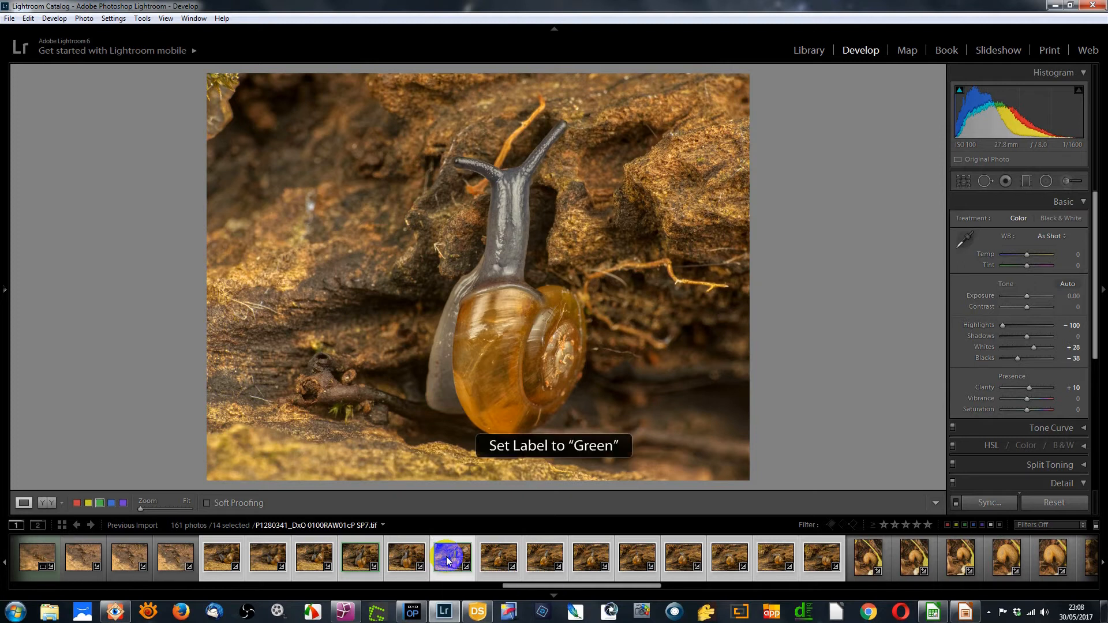
Compare snail photo P1280341 with P1280339 and P1280338, ending on P1280341
click(411, 558)
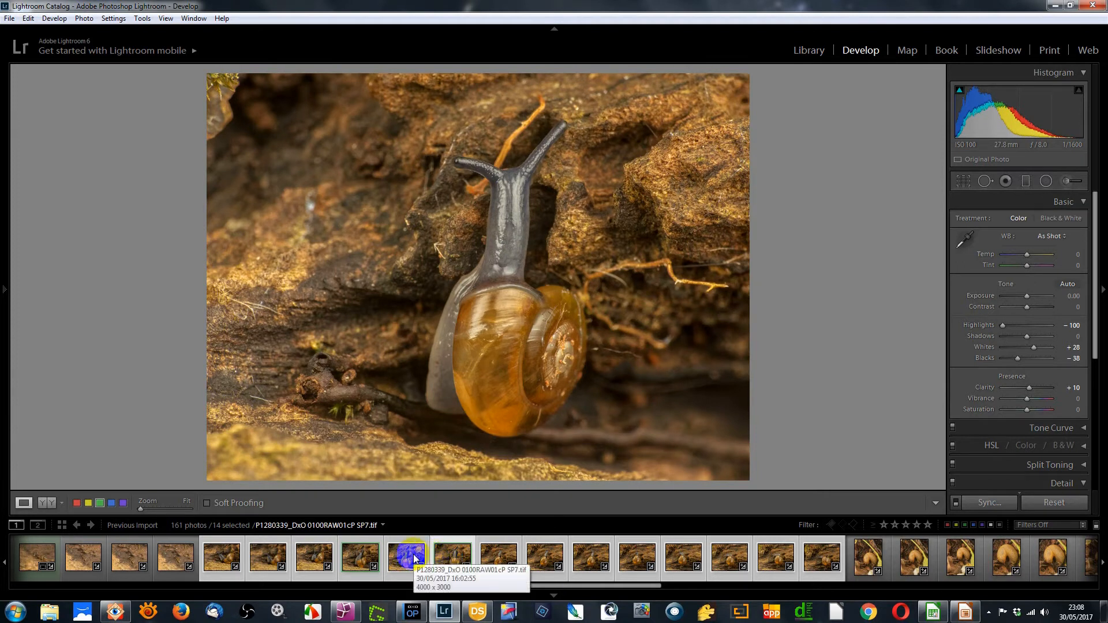
click(366, 559)
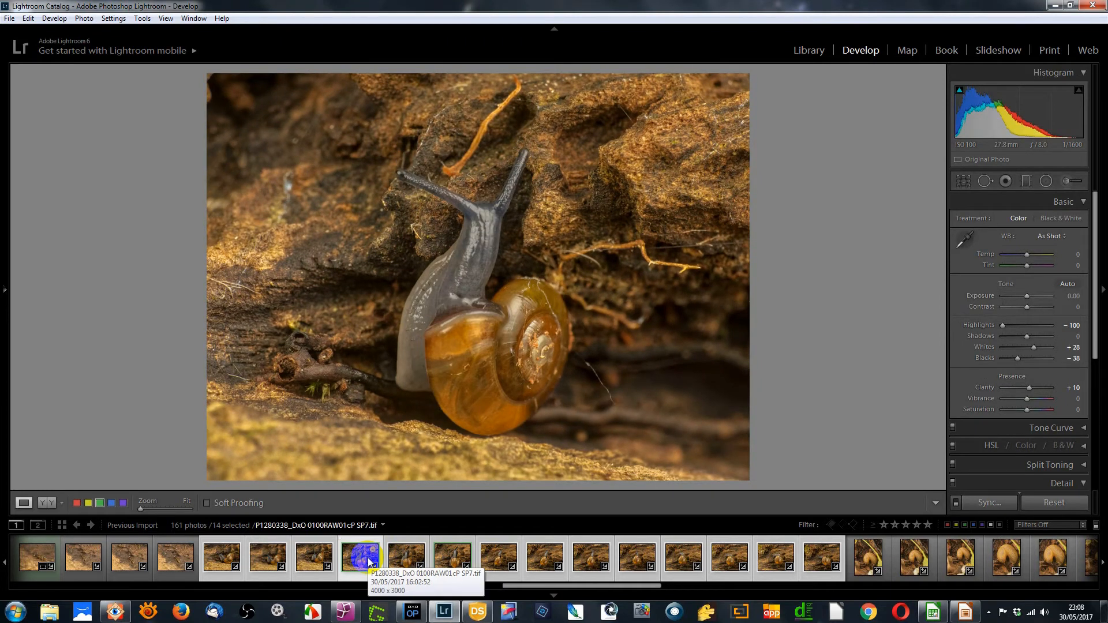
click(452, 560)
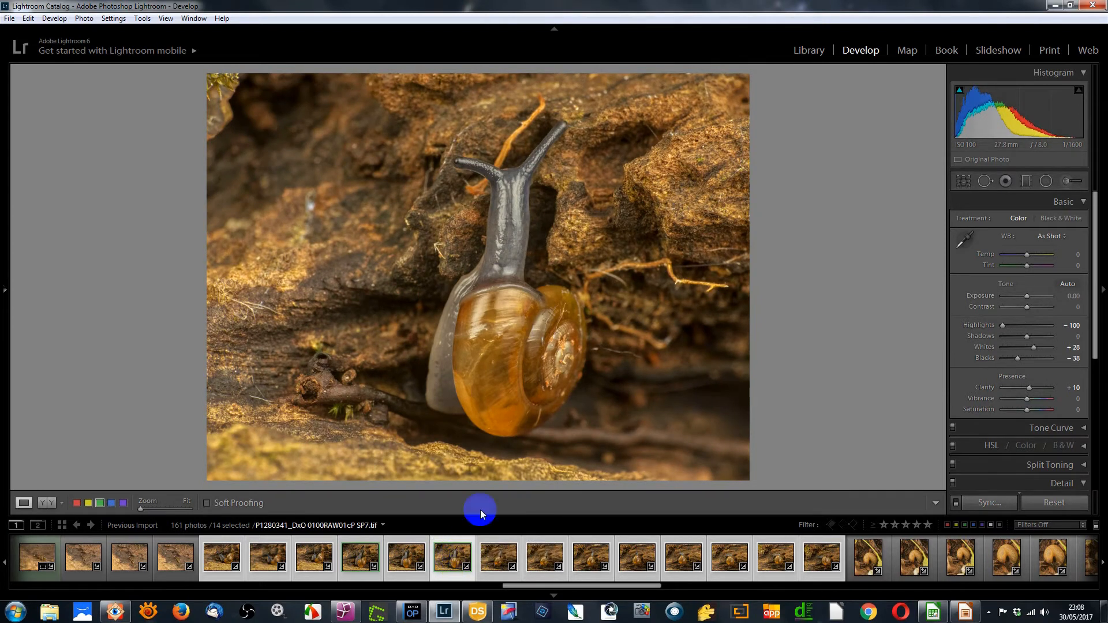
Try a portrait crop on snail photo P1280341, trimming both sides equally around the snail
click(962, 181)
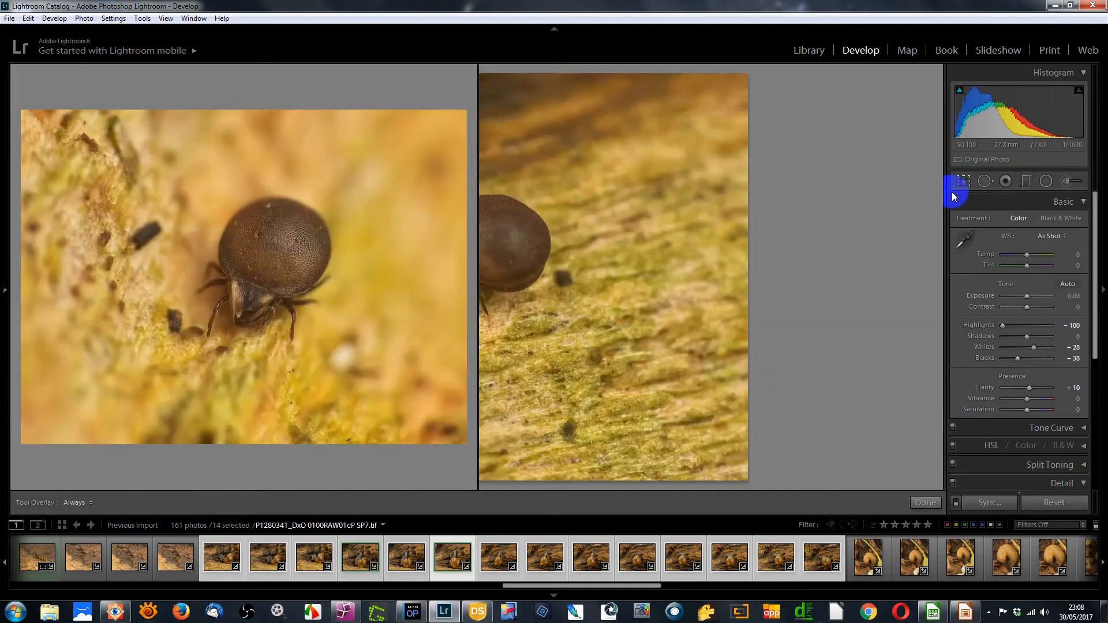
key(alt)
drag(753, 278, 644, 315)
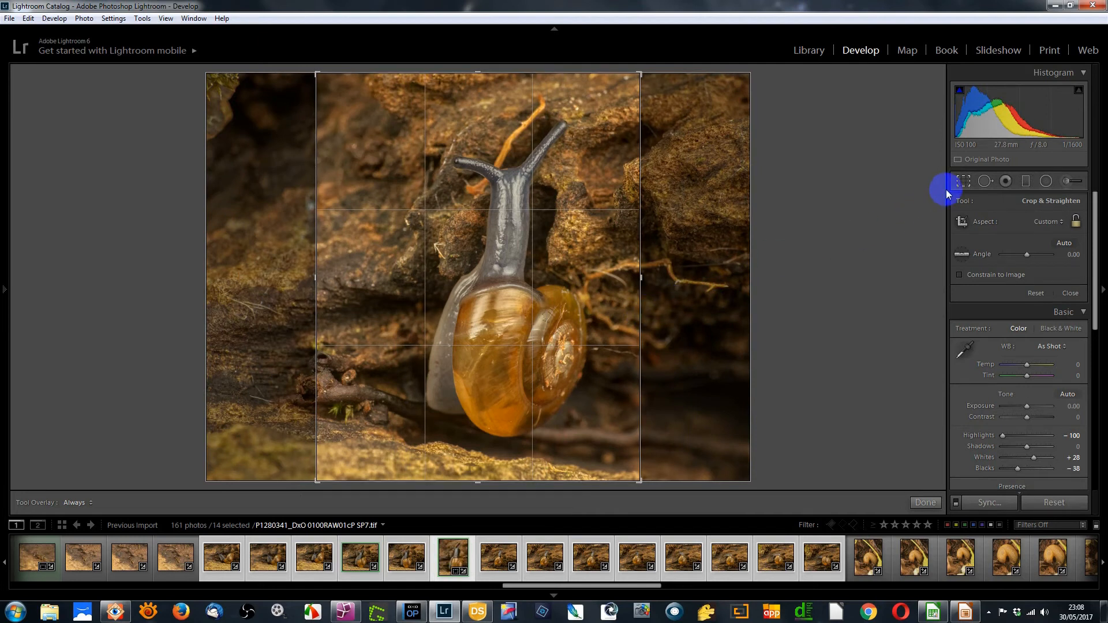
click(963, 181)
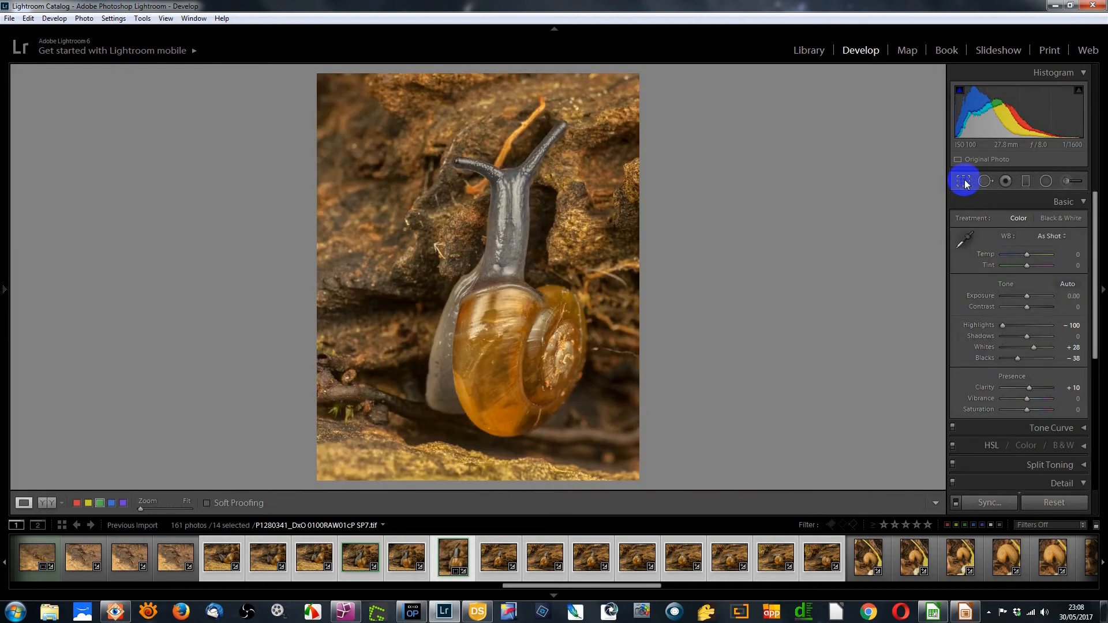
Reset the crop of snail photo P1280341 to the full frame
click(963, 182)
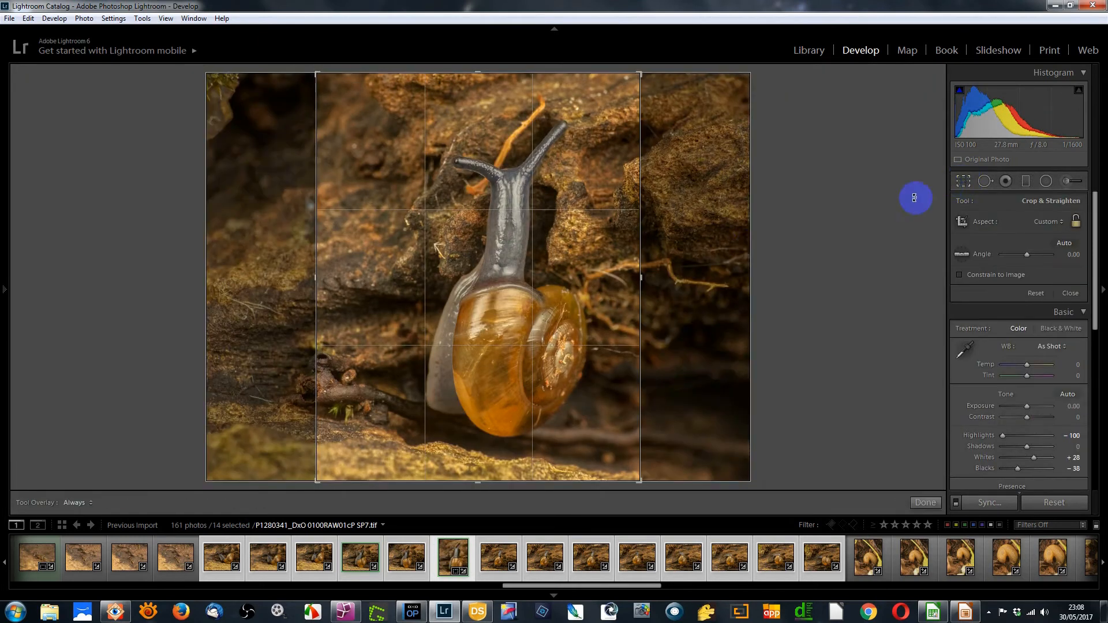
right_click(625, 282)
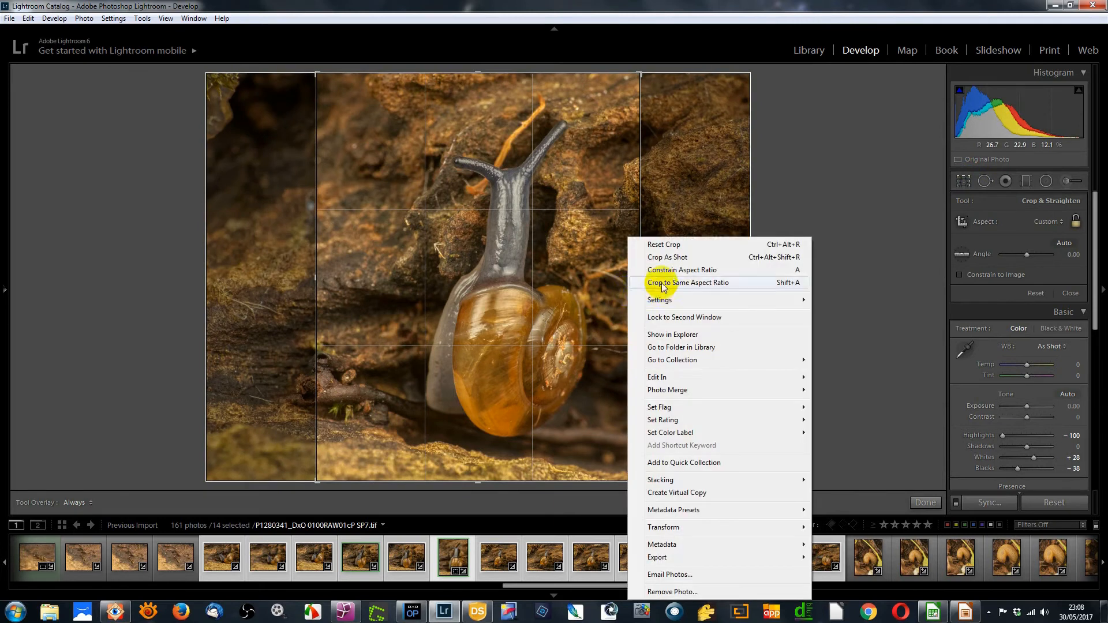
click(661, 244)
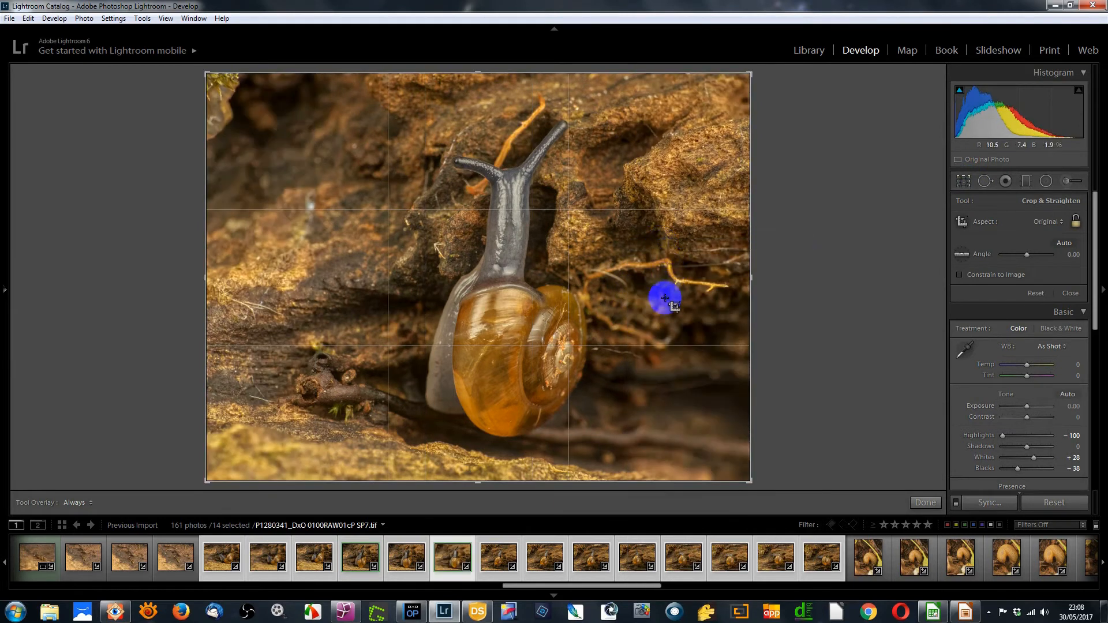
click(962, 181)
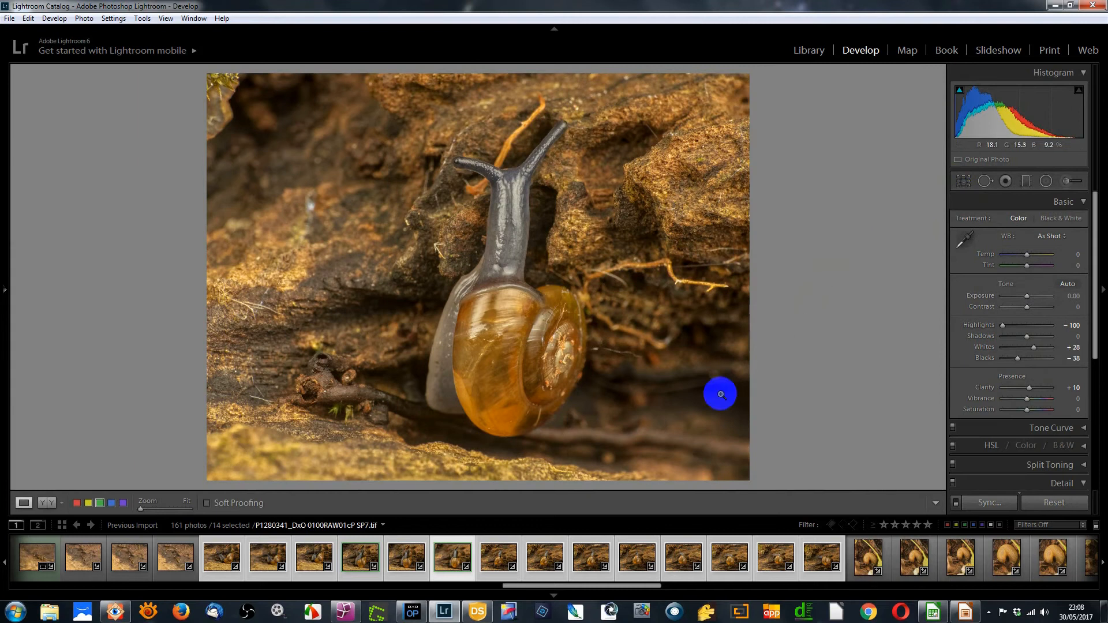
Review the snail photos P1280345, P1280346 and P1280348 in turn
click(501, 559)
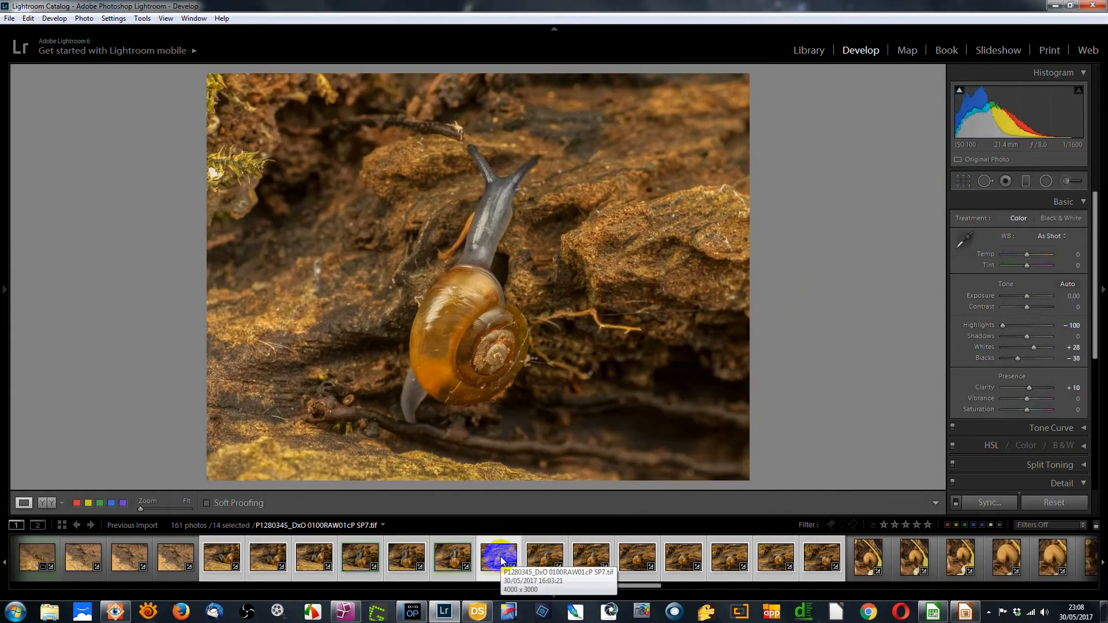
click(535, 557)
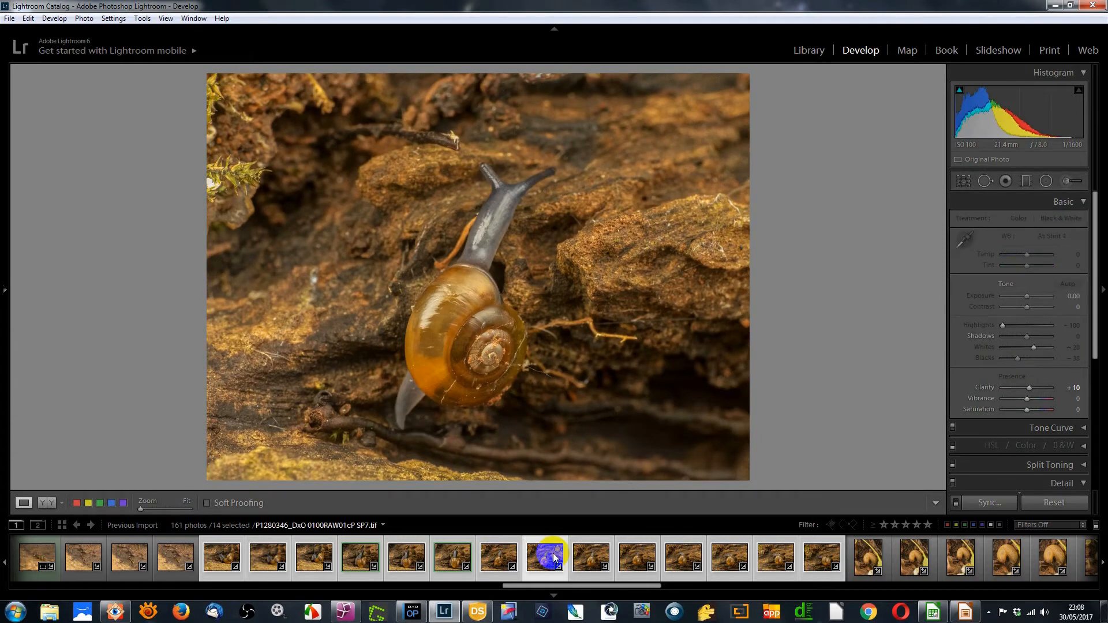
click(579, 557)
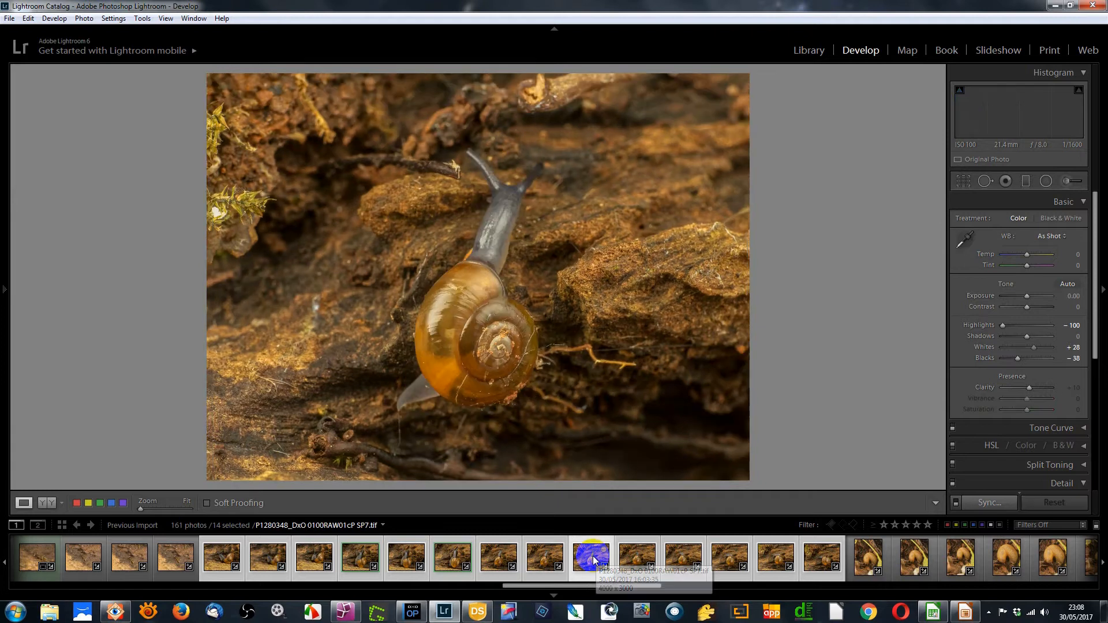
Raise Clarity to +60 on snail photo P1280351 and label it Green
click(635, 557)
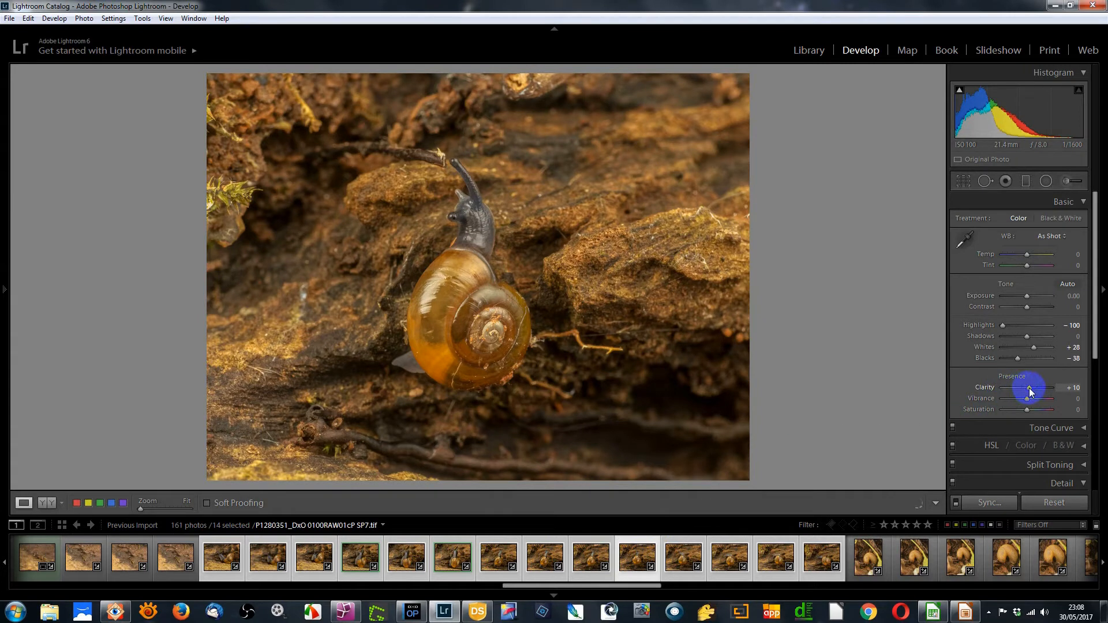
drag(1031, 392, 1031, 391)
key(Up)
key(Up)
key(Up)
key(Up)
key(Up)
key(Up)
key(Up)
key(Up)
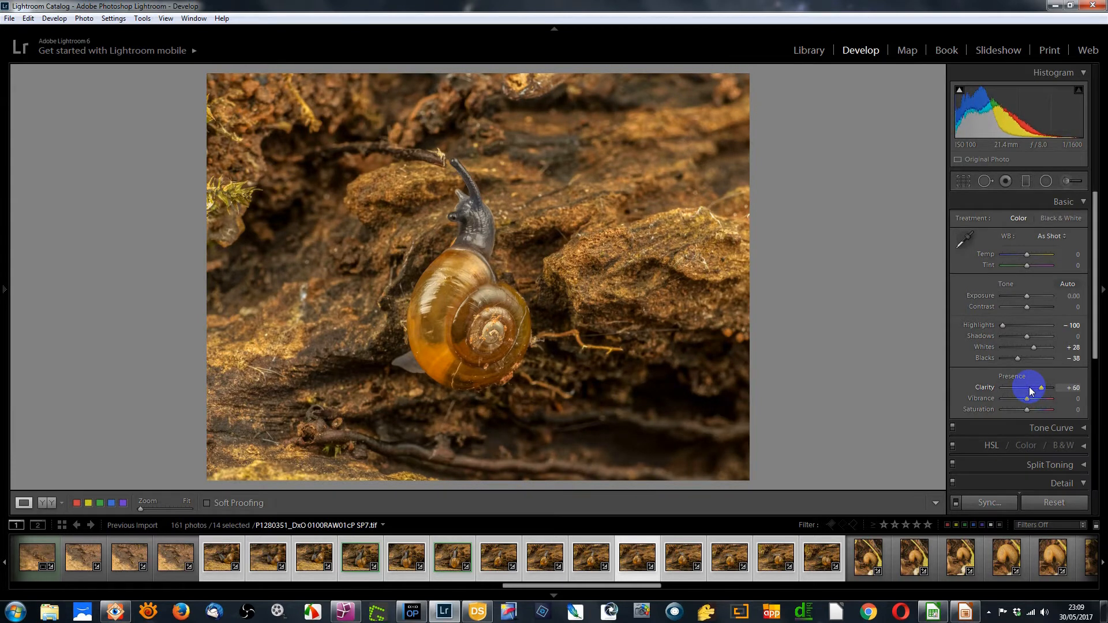
key(8)
Review the remaining snail photos from P1280352 to P1280357, setting Clarity to +25 on the second-to-last one
click(685, 555)
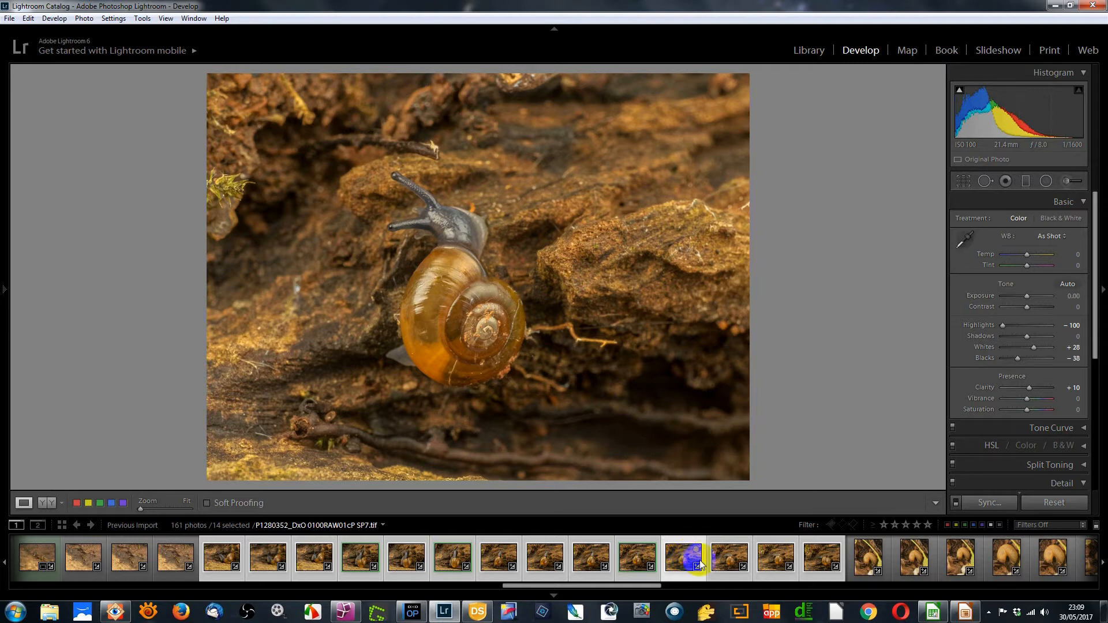
click(729, 554)
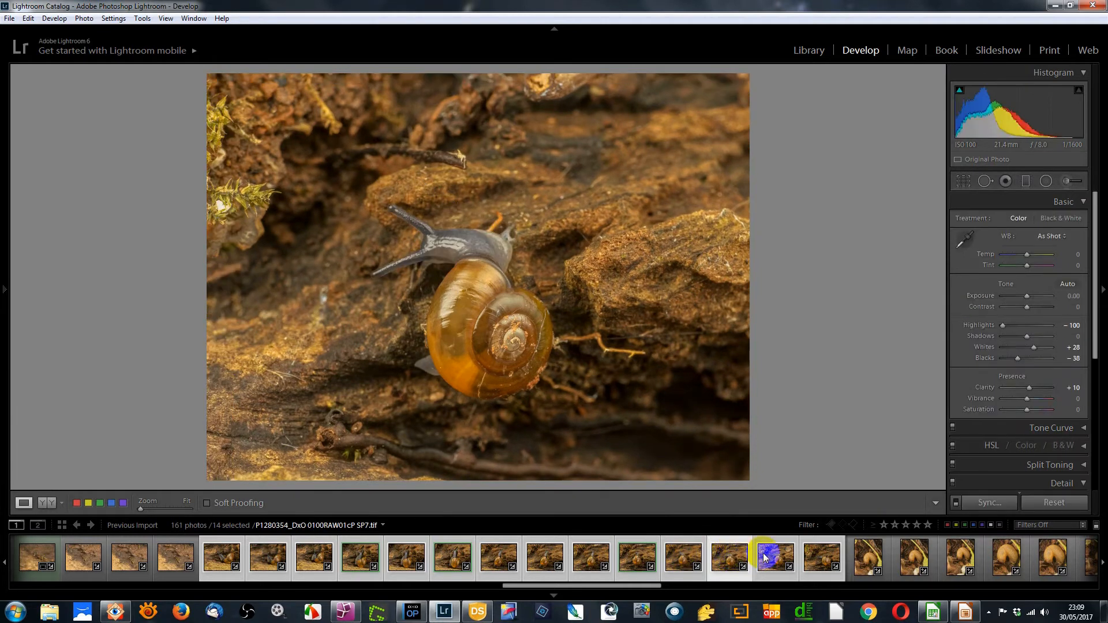
click(775, 555)
click(823, 555)
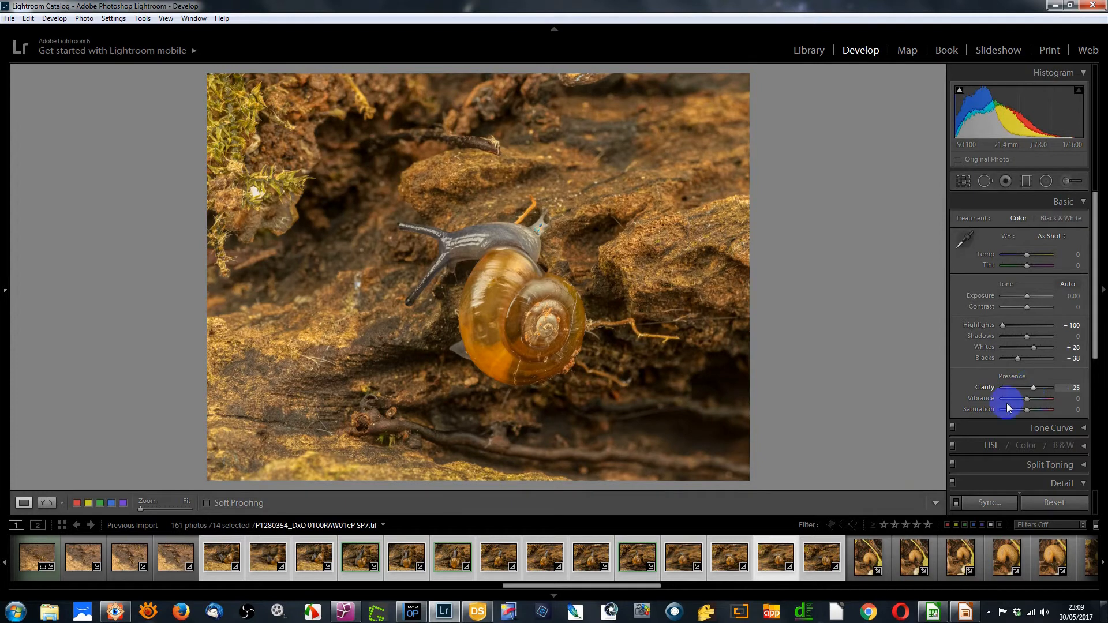
click(823, 550)
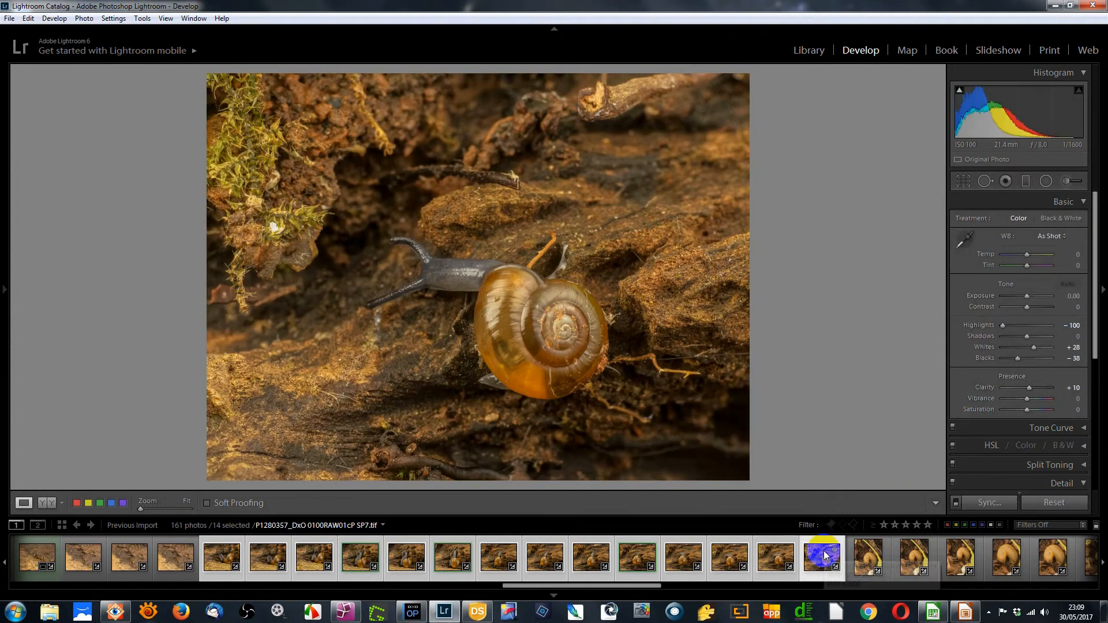
Crop slug photo P1280366 tighter from the top edge and both sides, keeping the original aspect ratio
click(873, 564)
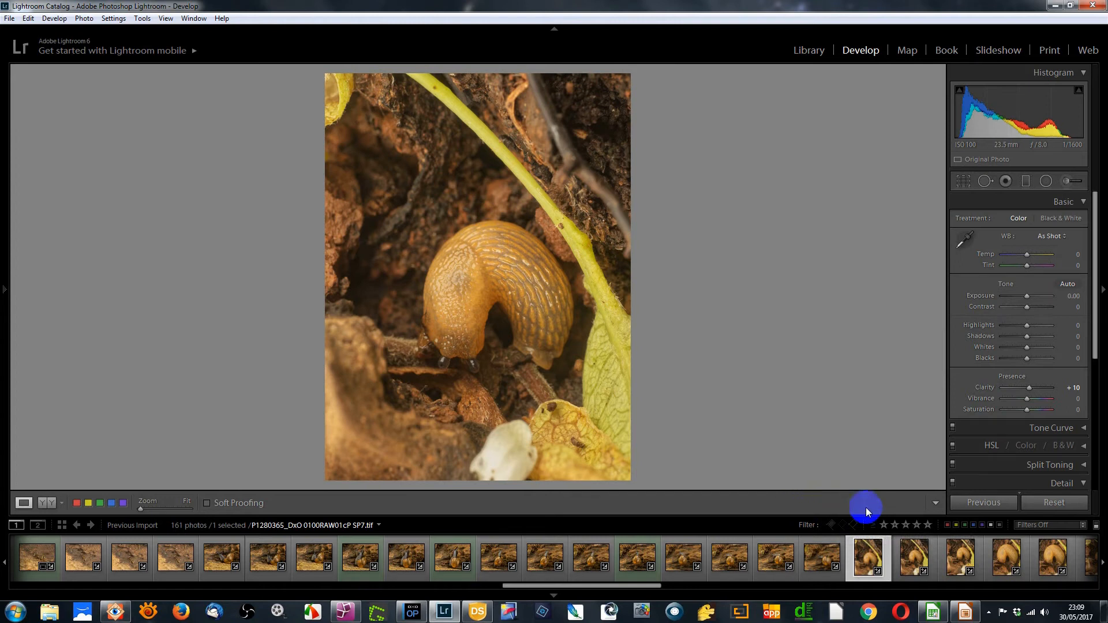
click(917, 556)
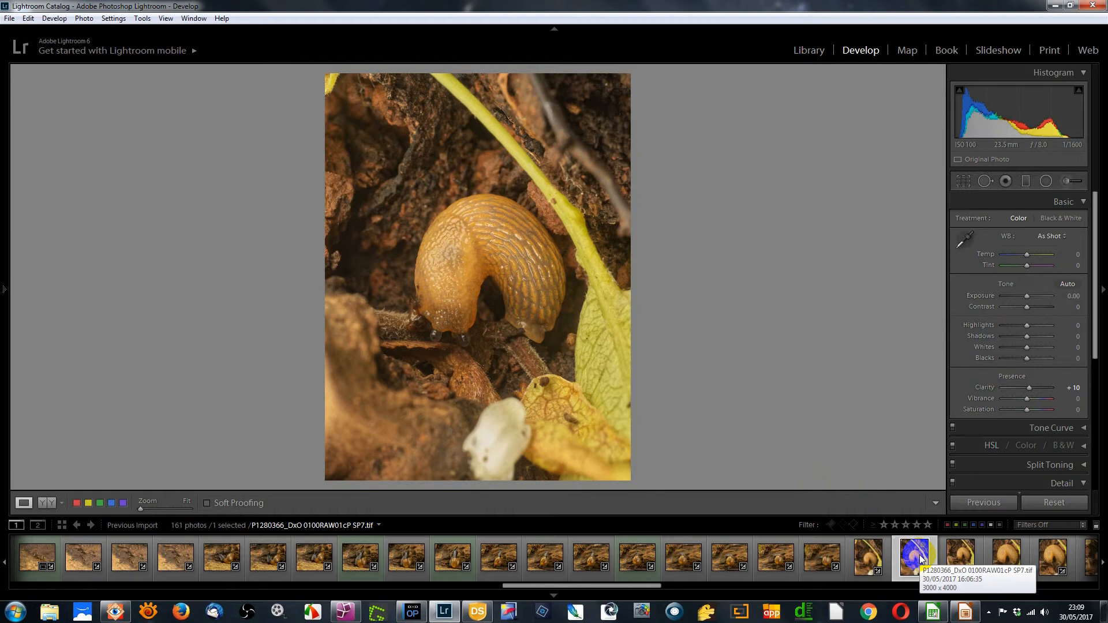
click(963, 182)
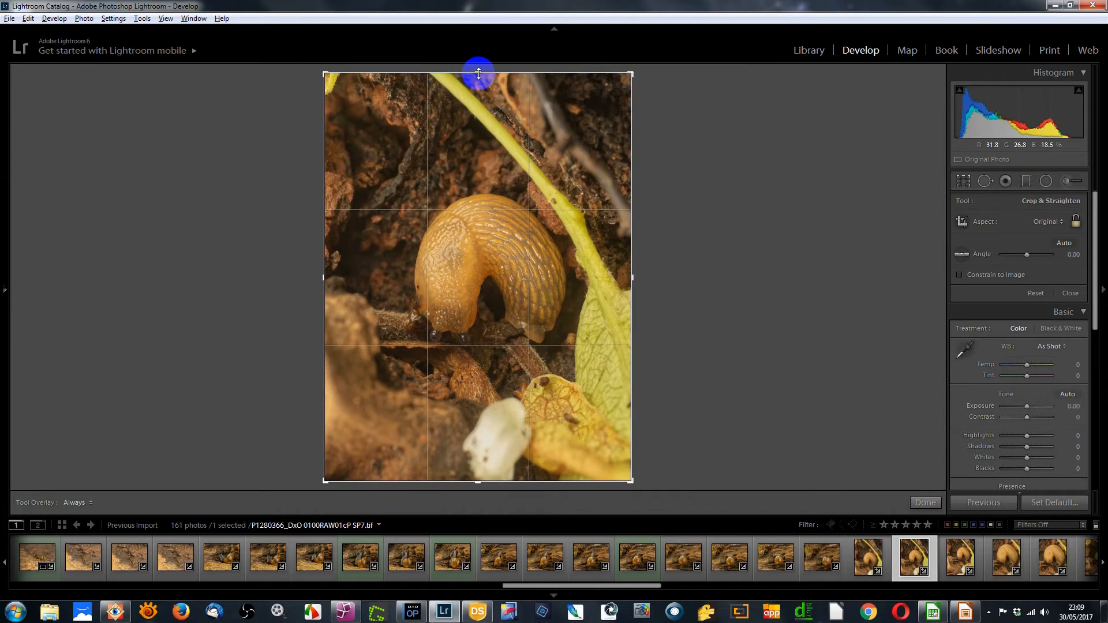
key(shift)
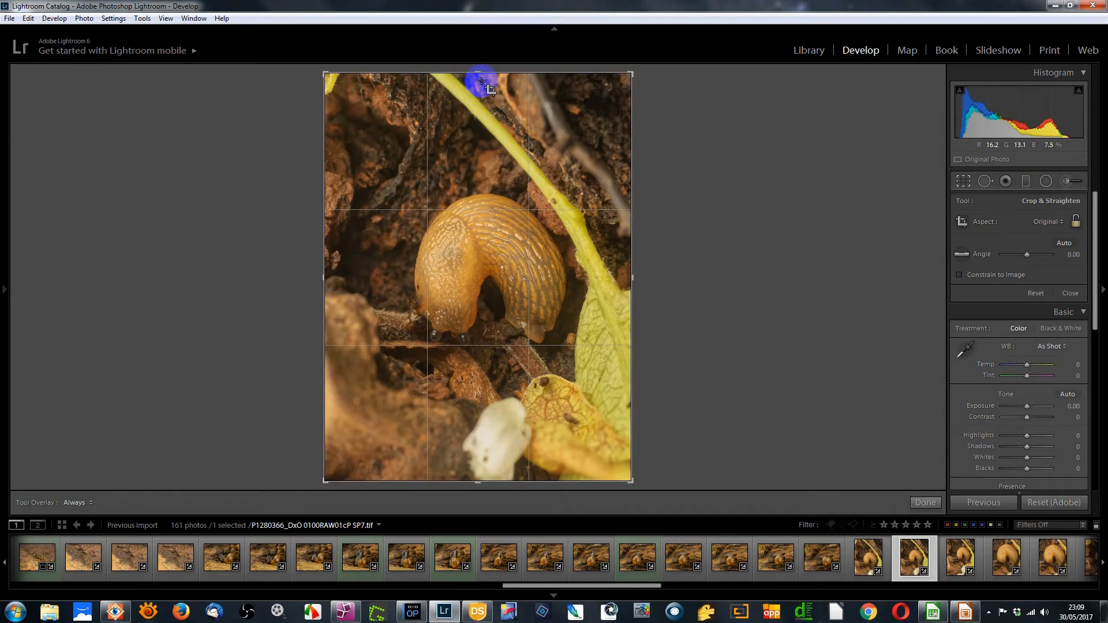
drag(481, 74, 478, 96)
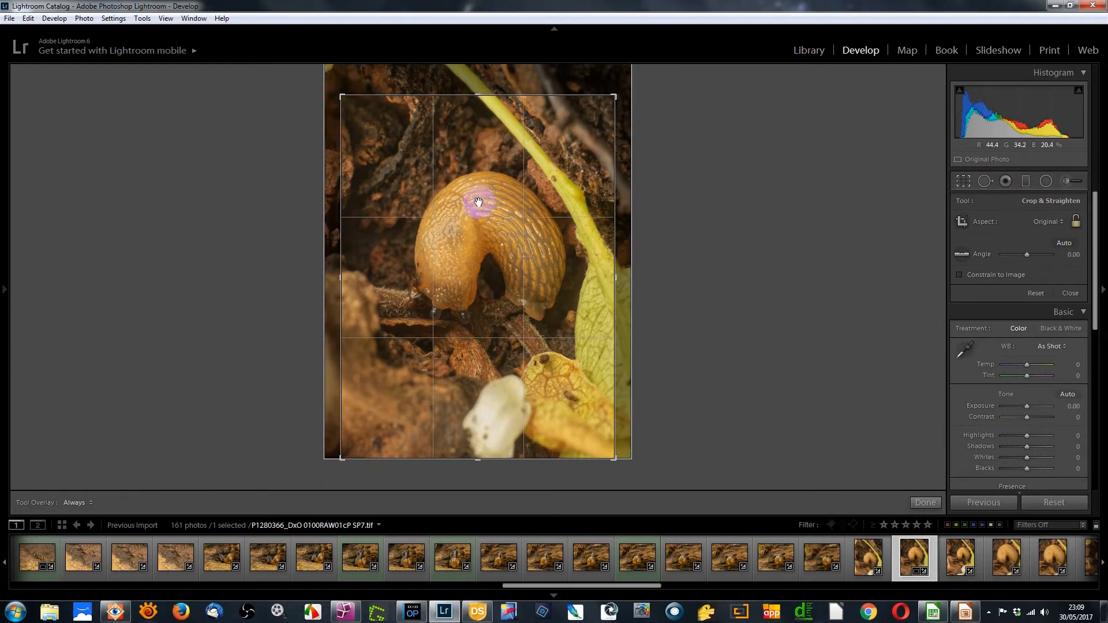
click(777, 365)
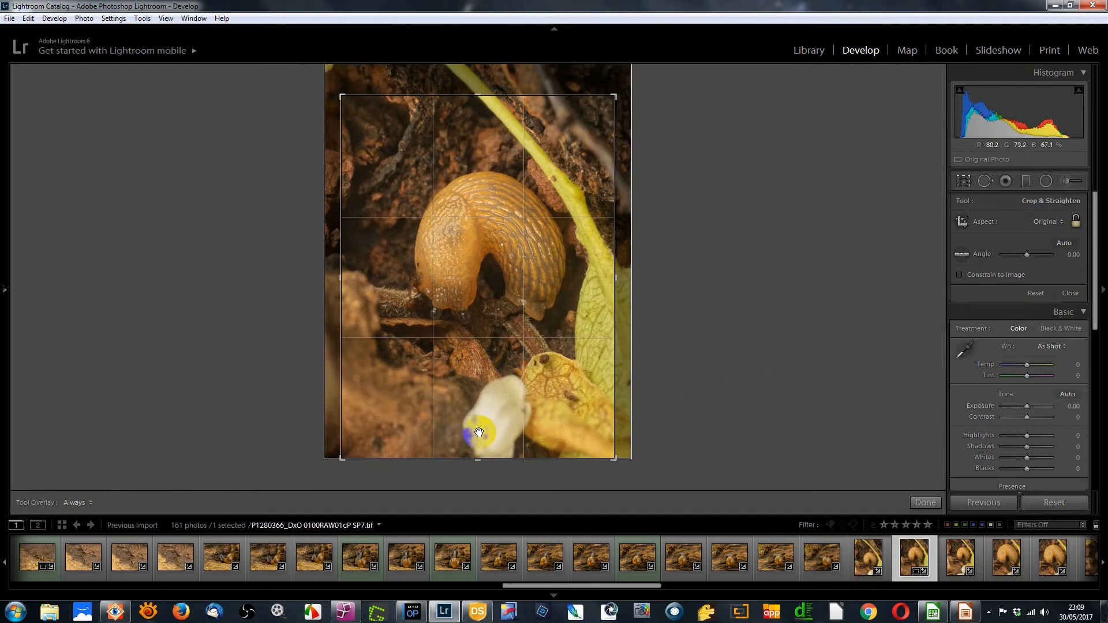
click(962, 179)
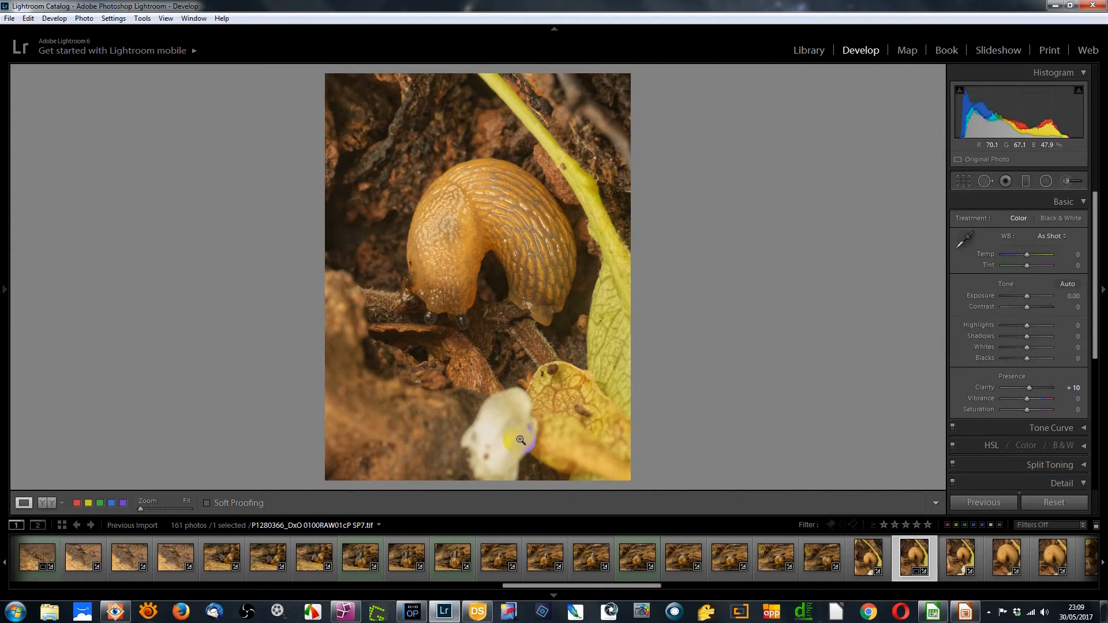
Add a radial filter over the white petal in P1280366 with Highlights −59, and label the photo Green
click(1038, 184)
drag(492, 410, 585, 503)
mouse_move(512, 434)
mouse_down()
mouse_move(497, 465)
mouse_move(488, 457)
mouse_move(515, 439)
mouse_up()
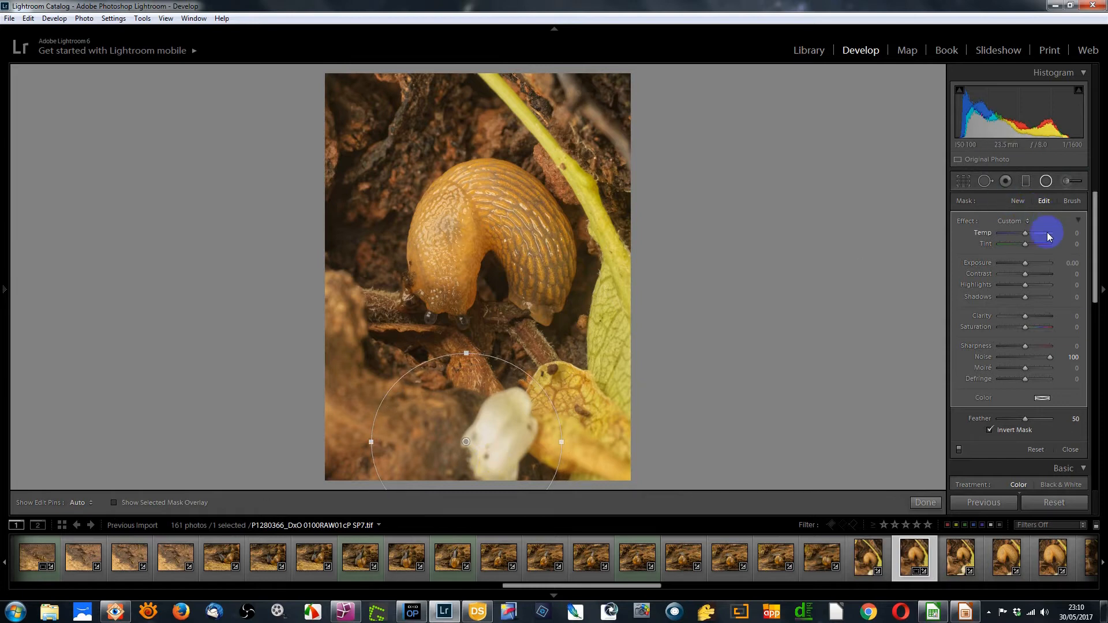
drag(1026, 286, 1012, 285)
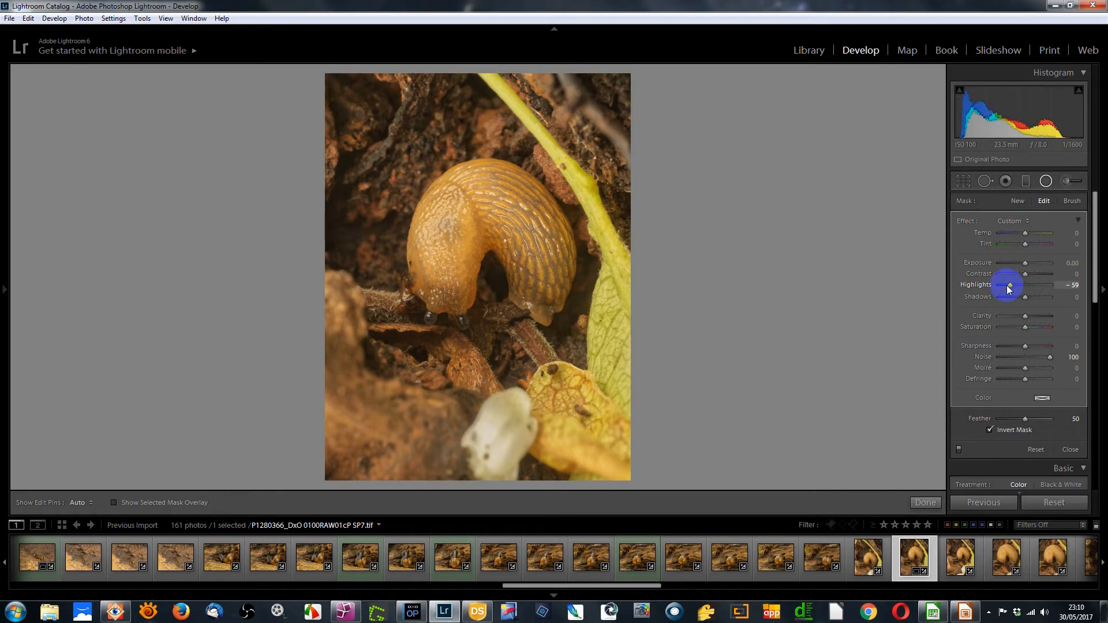
key(8)
Review the remaining slug photos from P1280367 to P1280373 and the next two mite photos up to P1280396
click(958, 556)
key(8)
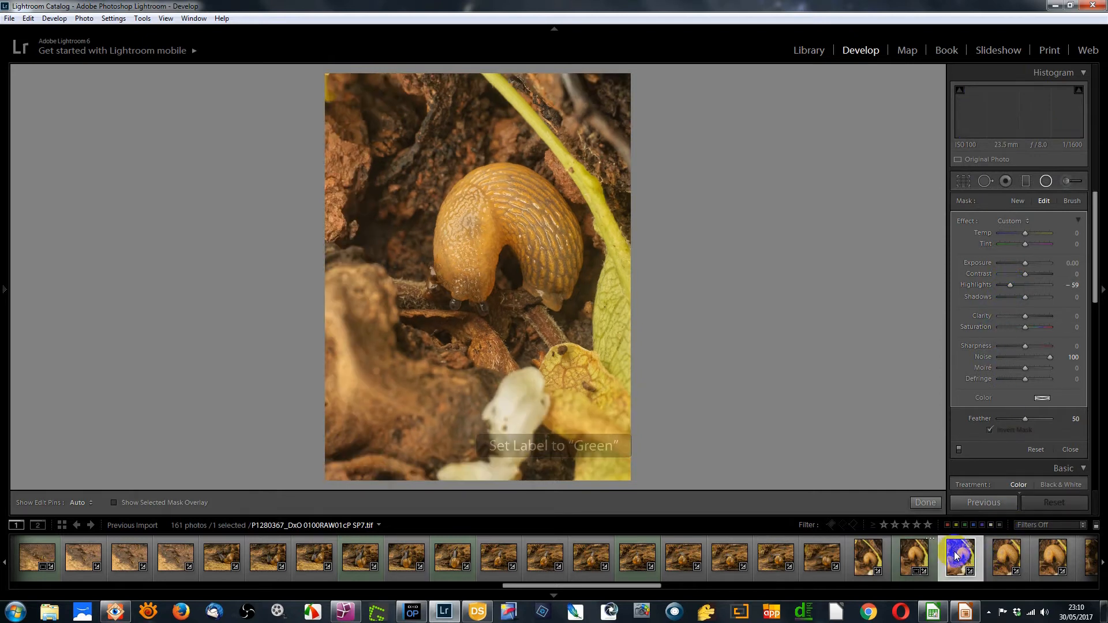
click(1022, 558)
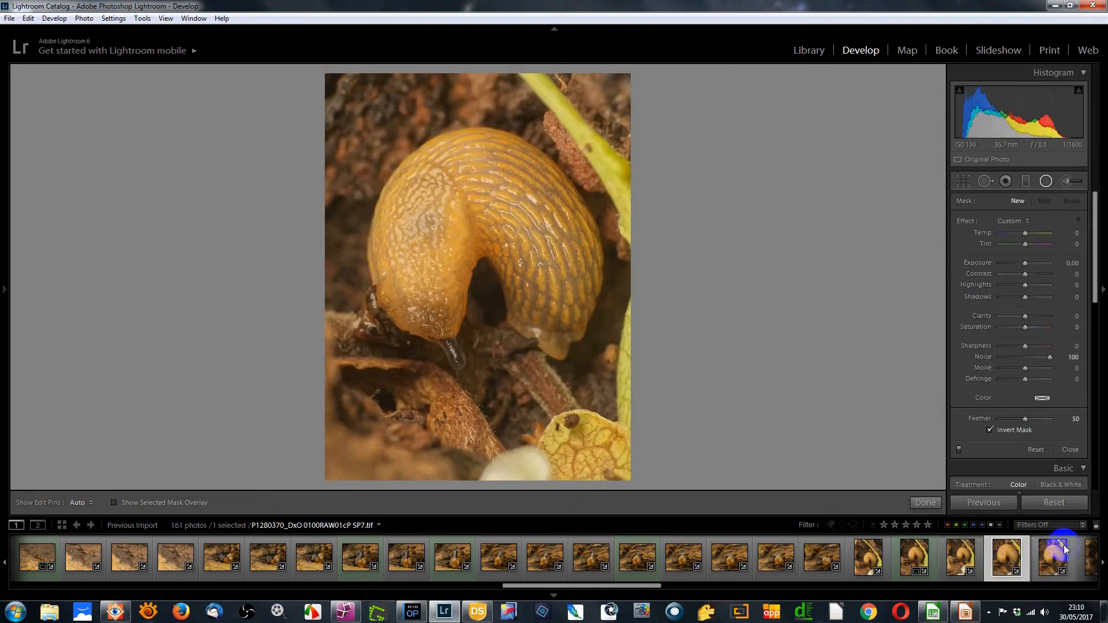
click(1064, 545)
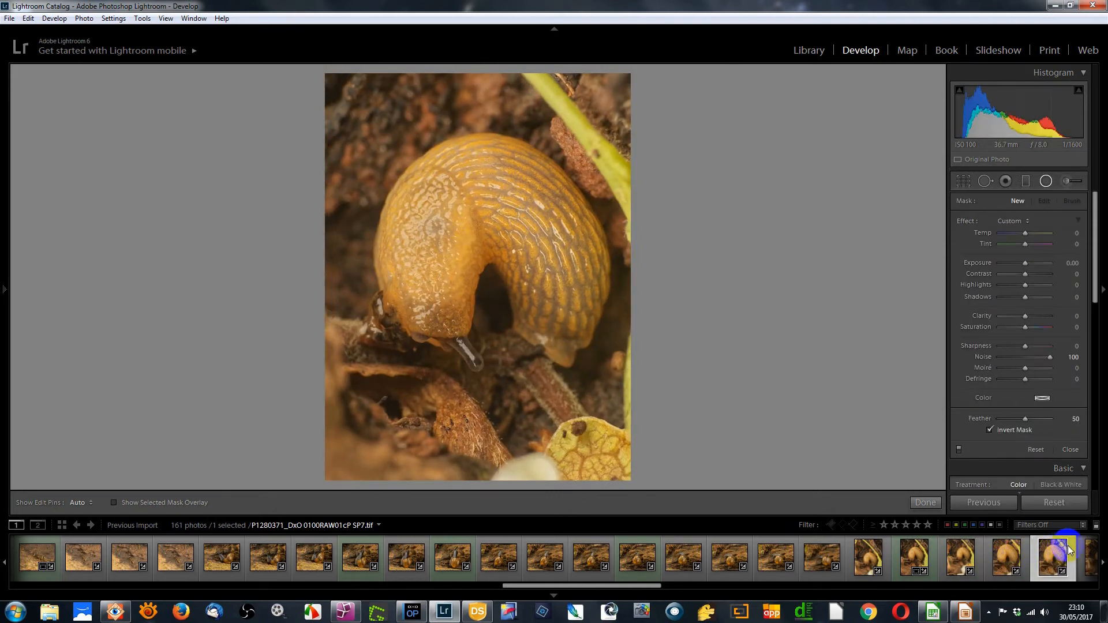
click(1090, 557)
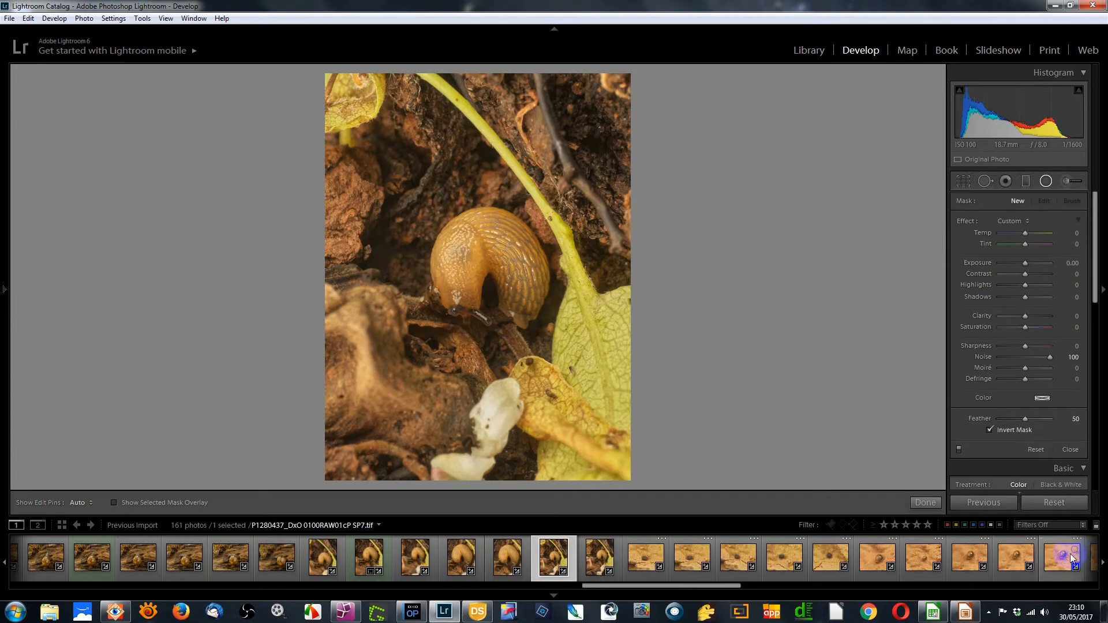
click(601, 559)
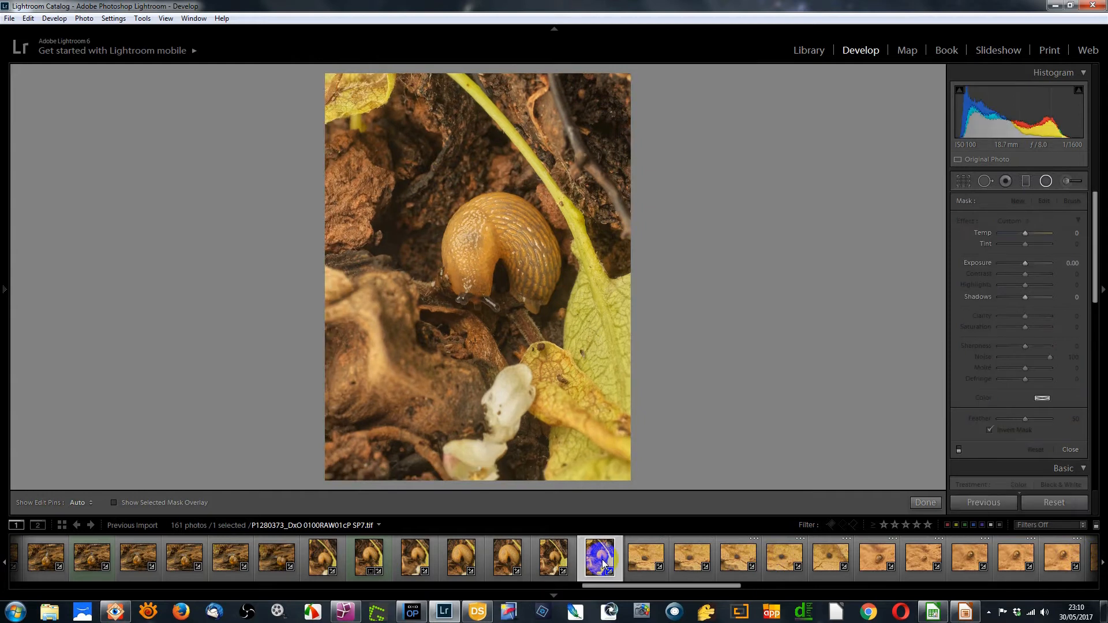
click(652, 552)
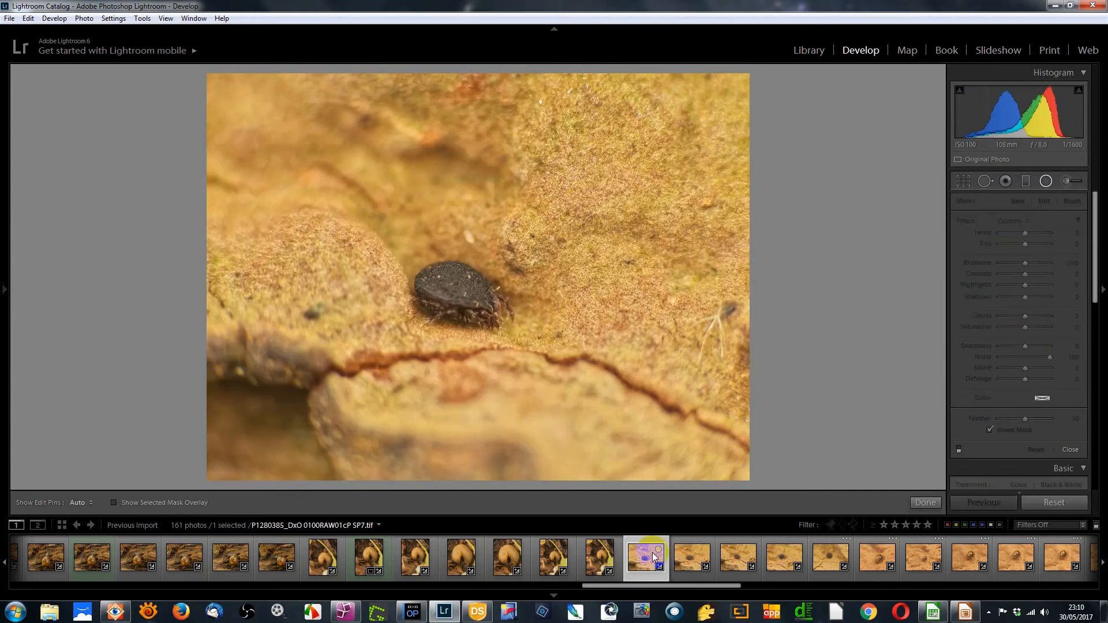
click(691, 556)
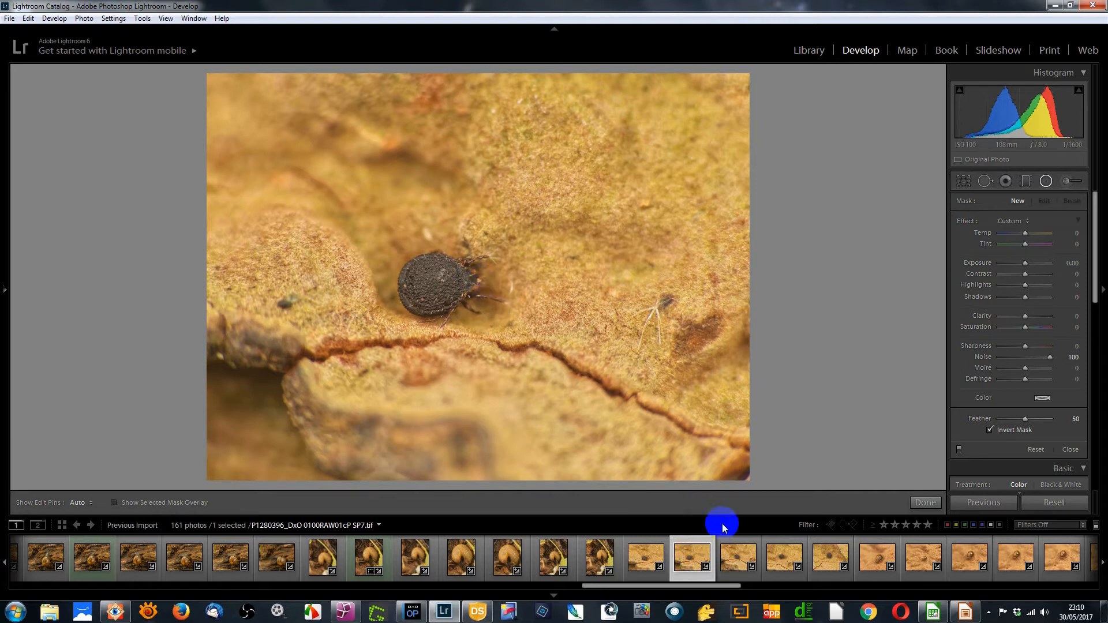
Crop mite photo P1280398 tighter around the mite, keeping the original aspect ratio and repositioning the image within the frame
click(740, 553)
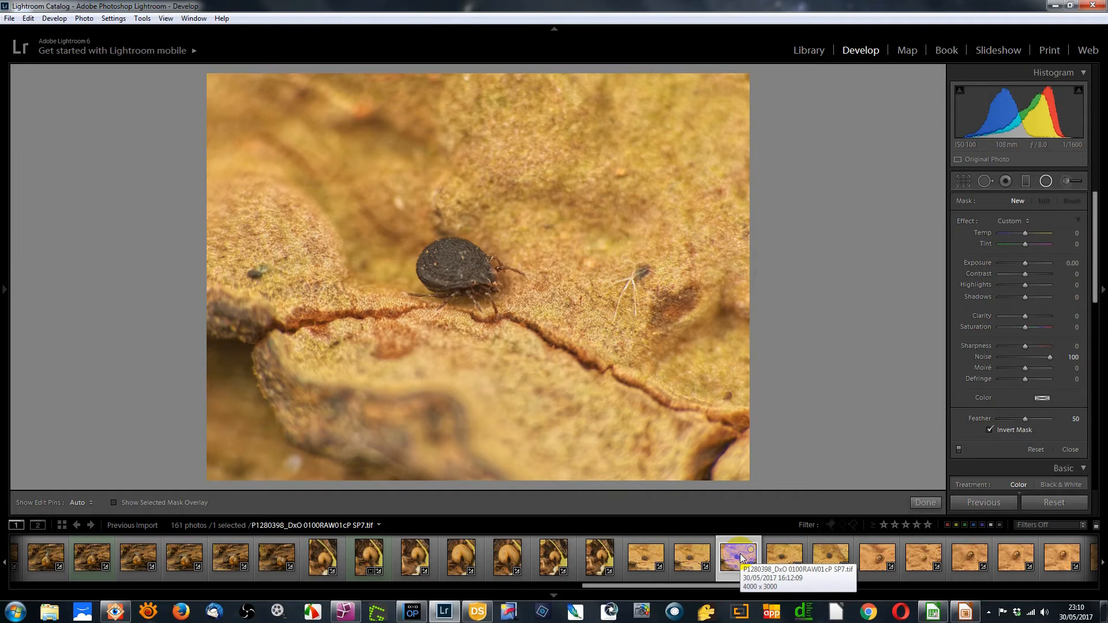
click(963, 181)
drag(741, 85, 683, 139)
drag(573, 231, 565, 215)
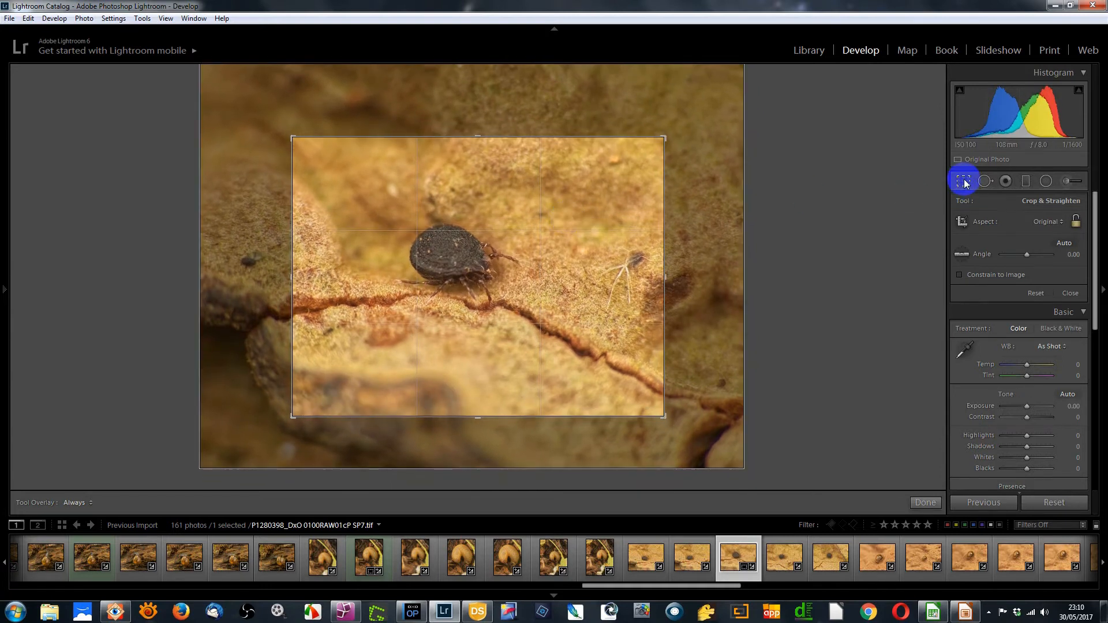
click(963, 181)
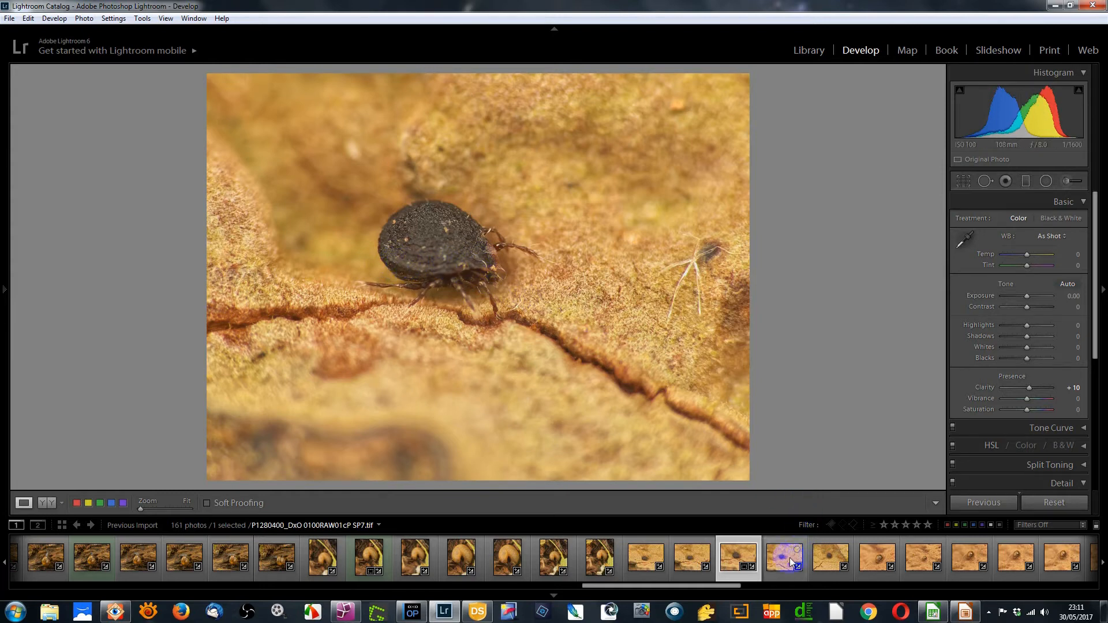
Synchronize the crop and develop settings of P1280398, excluding local adjustments, to the next two mite photos and check both
shift+click(830, 557)
click(974, 504)
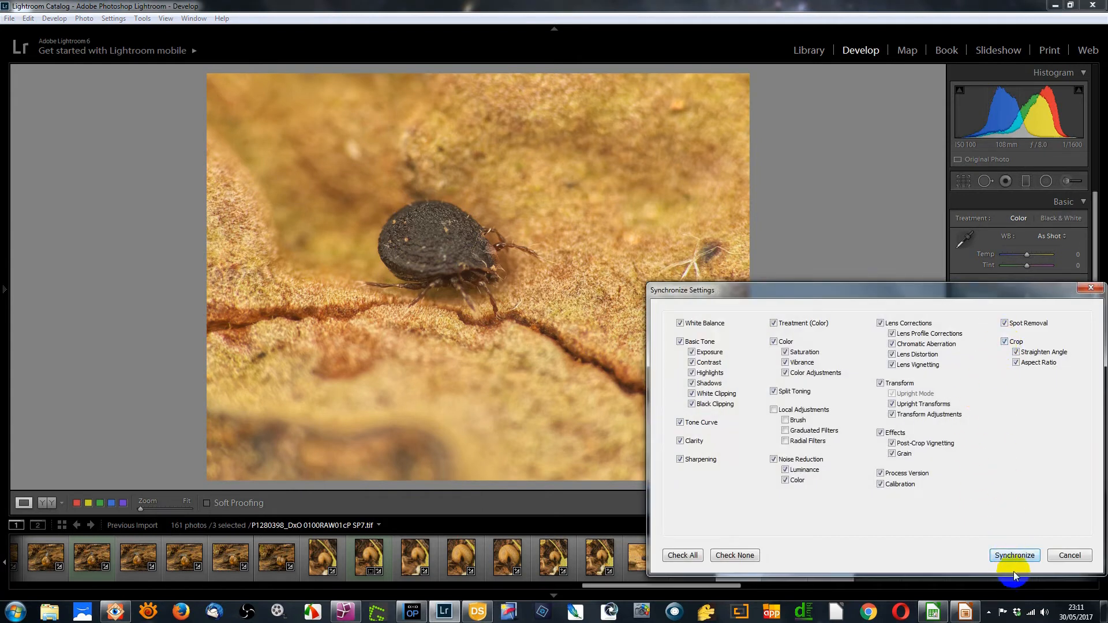
click(1014, 557)
click(784, 558)
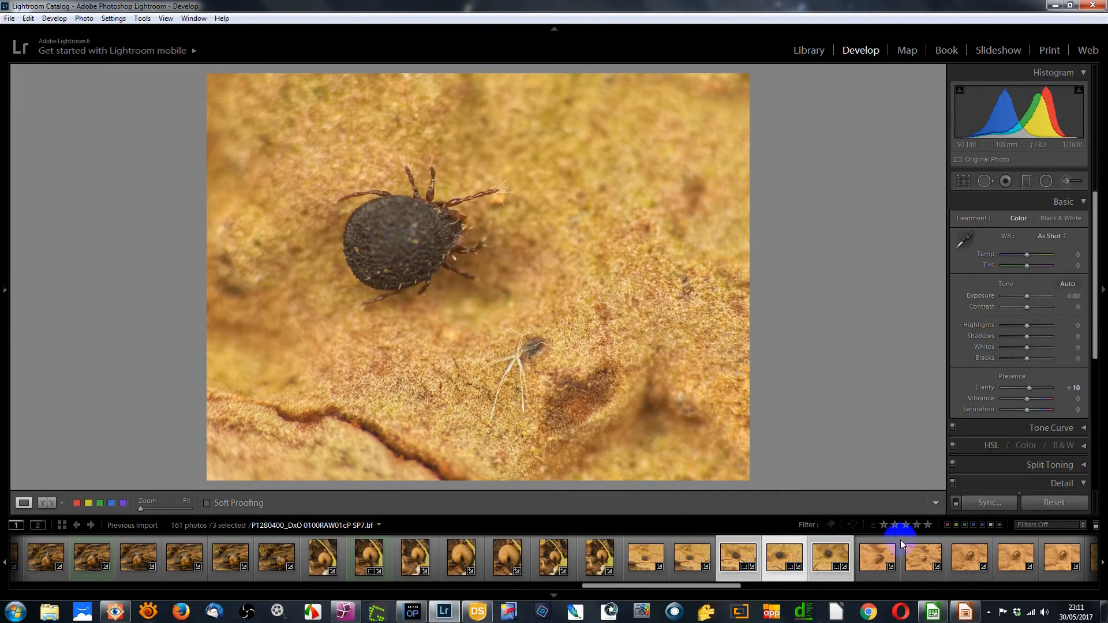
click(827, 555)
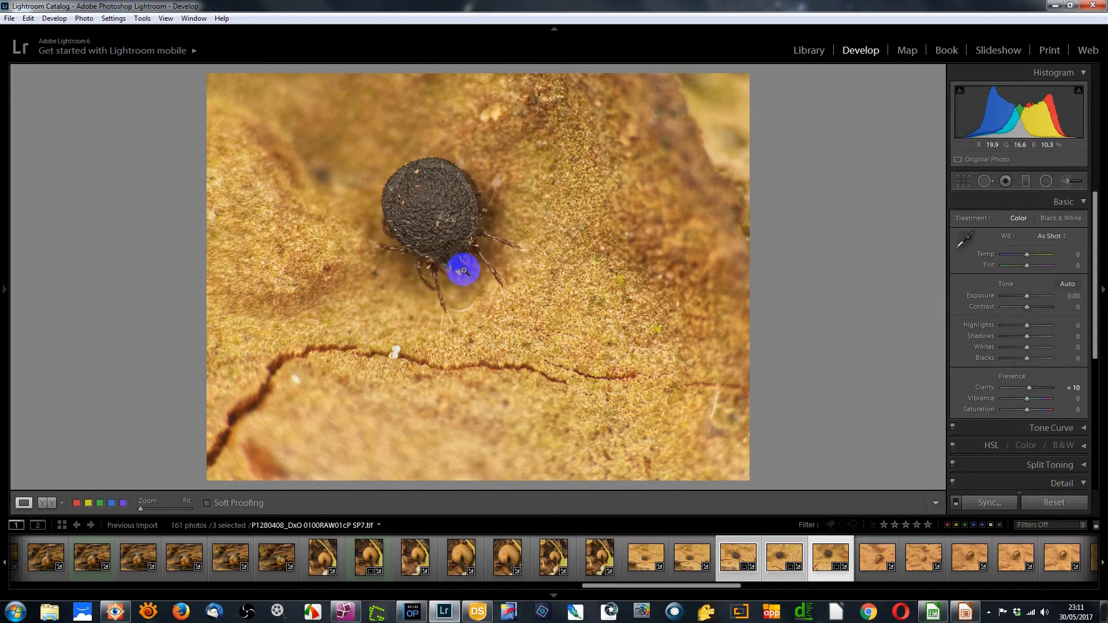
View the first springtail photo, and crop P1280434 tighter around the springtail at the original aspect ratio
click(877, 558)
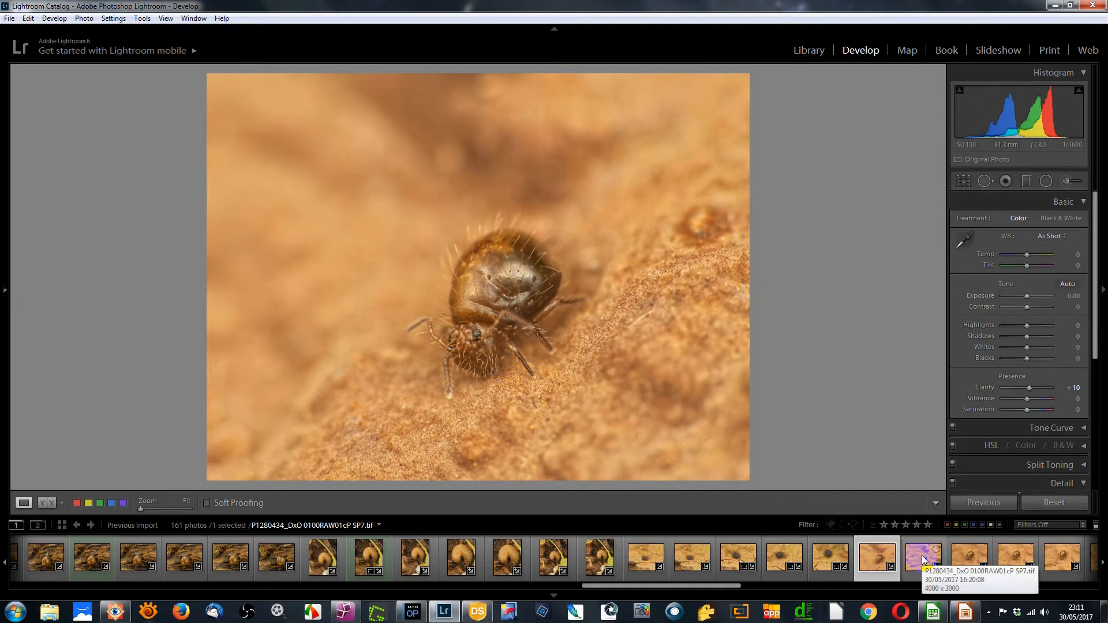
click(922, 558)
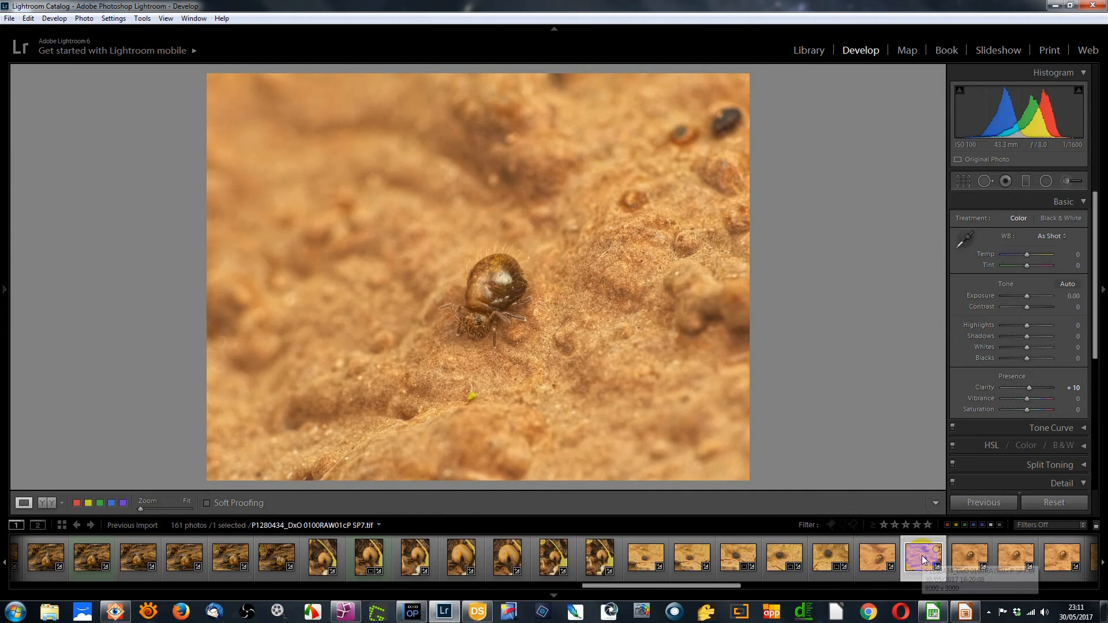
click(975, 238)
click(970, 190)
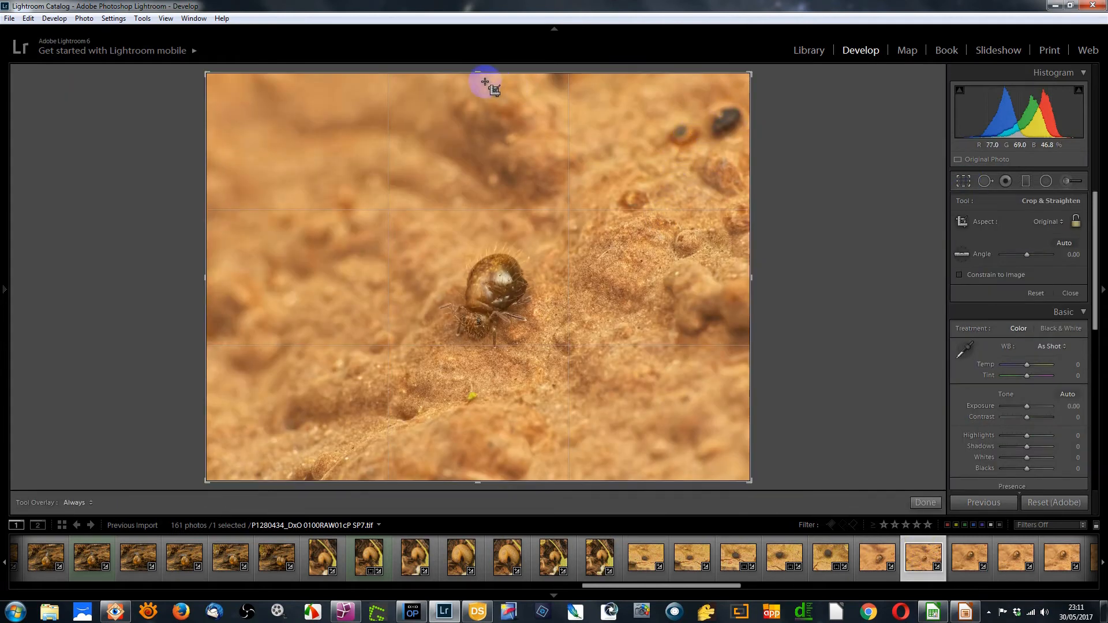
drag(482, 74, 468, 130)
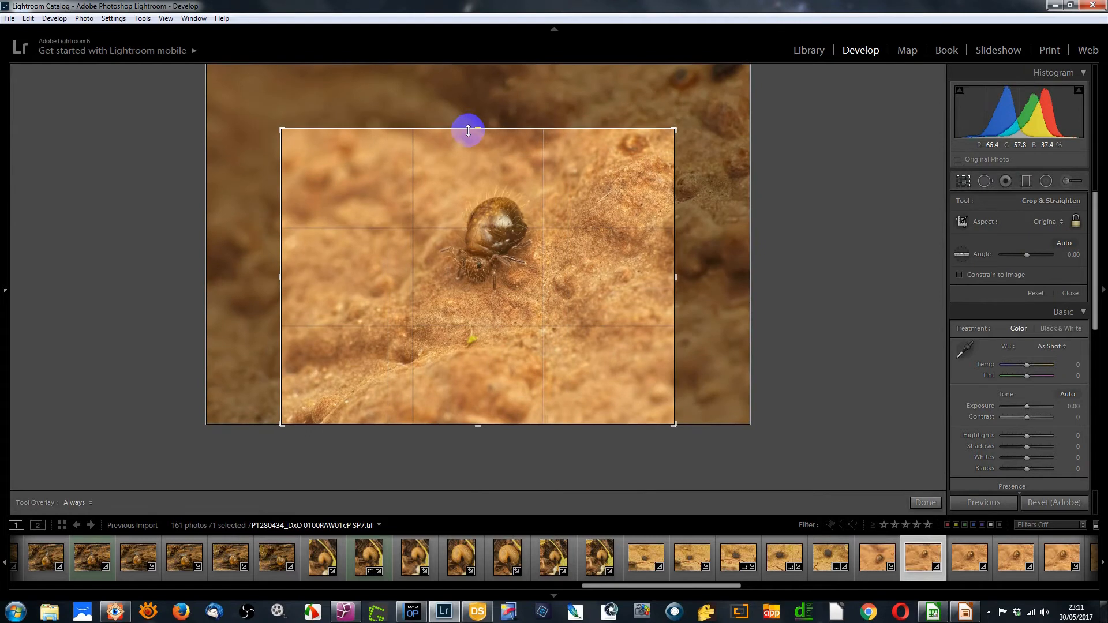
drag(539, 215, 555, 240)
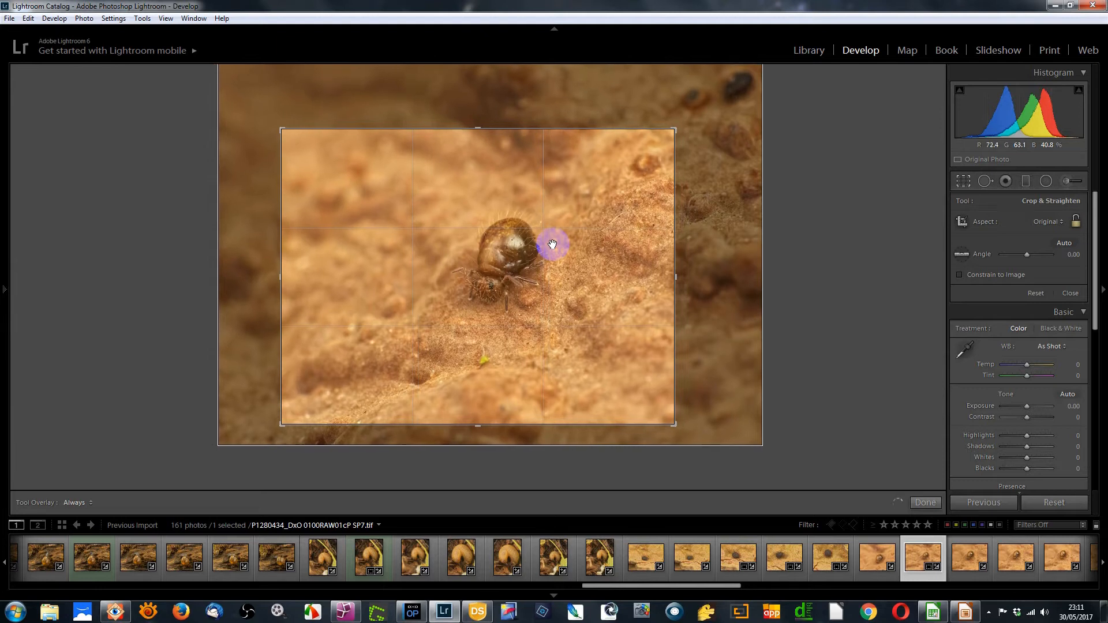
click(960, 182)
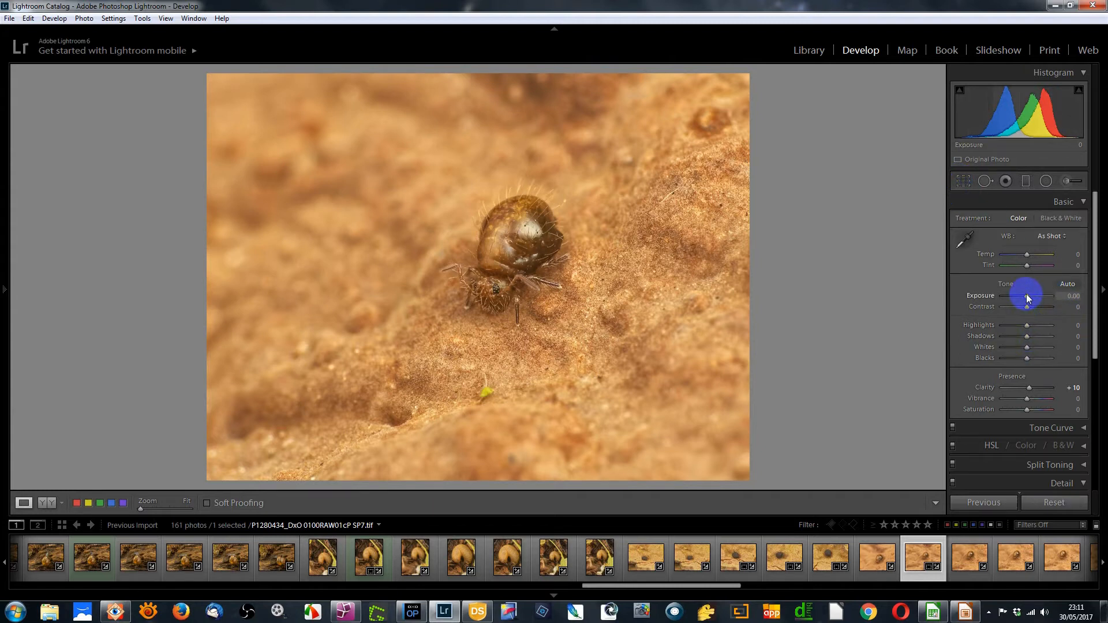
Set Exposure to −0.20, Highlights to −100 and Whites to +37 on springtail photo P1280434
key(Down)
key(Down)
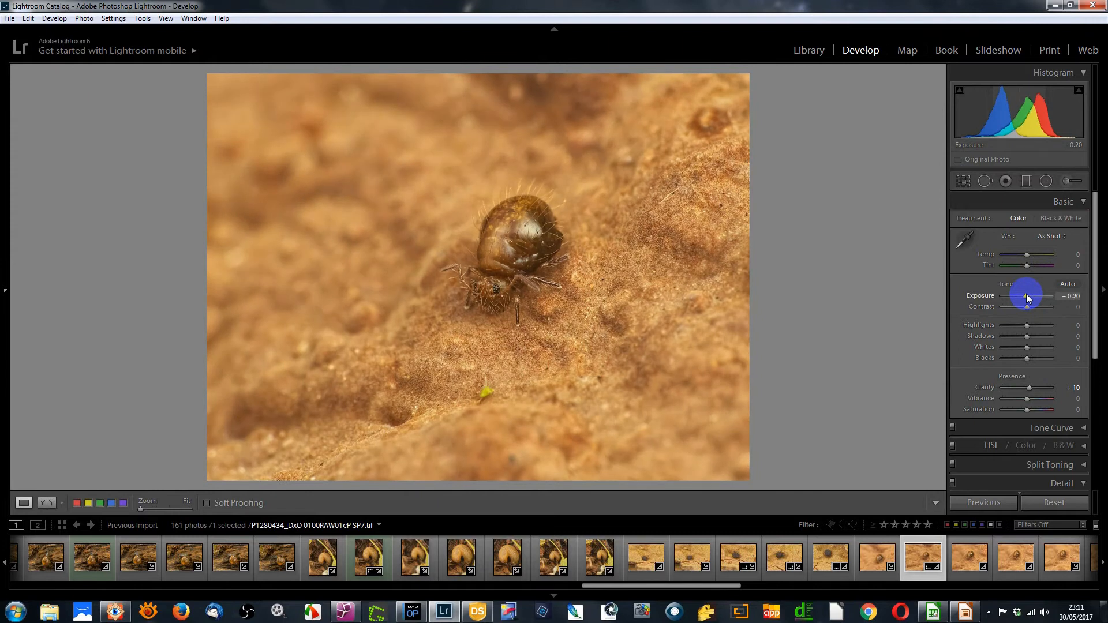
drag(1026, 324, 1002, 326)
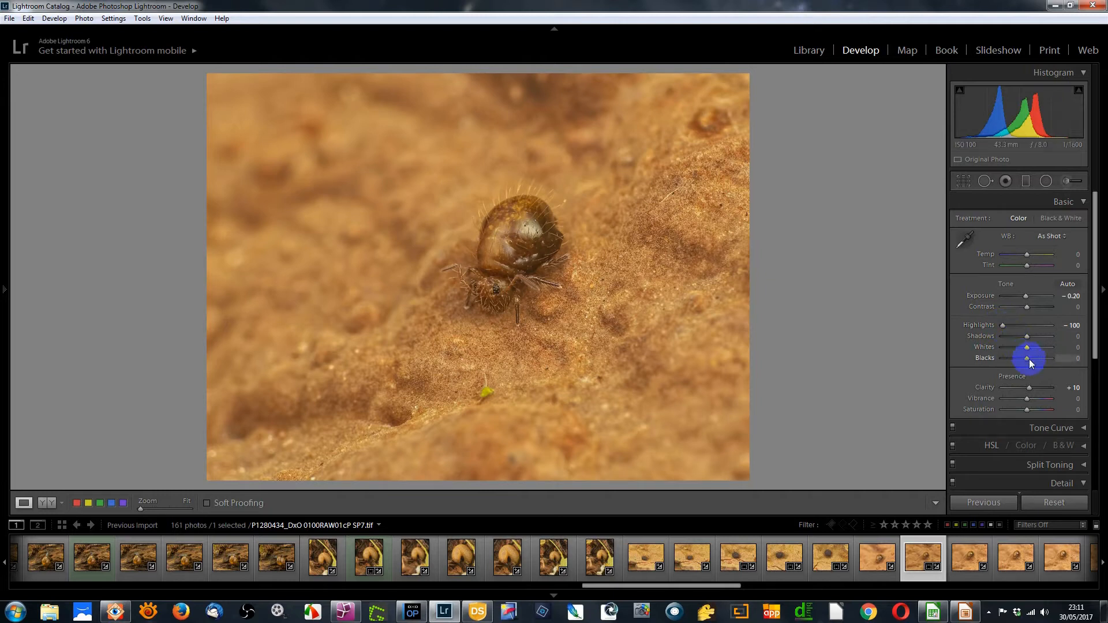
drag(1027, 347, 1036, 347)
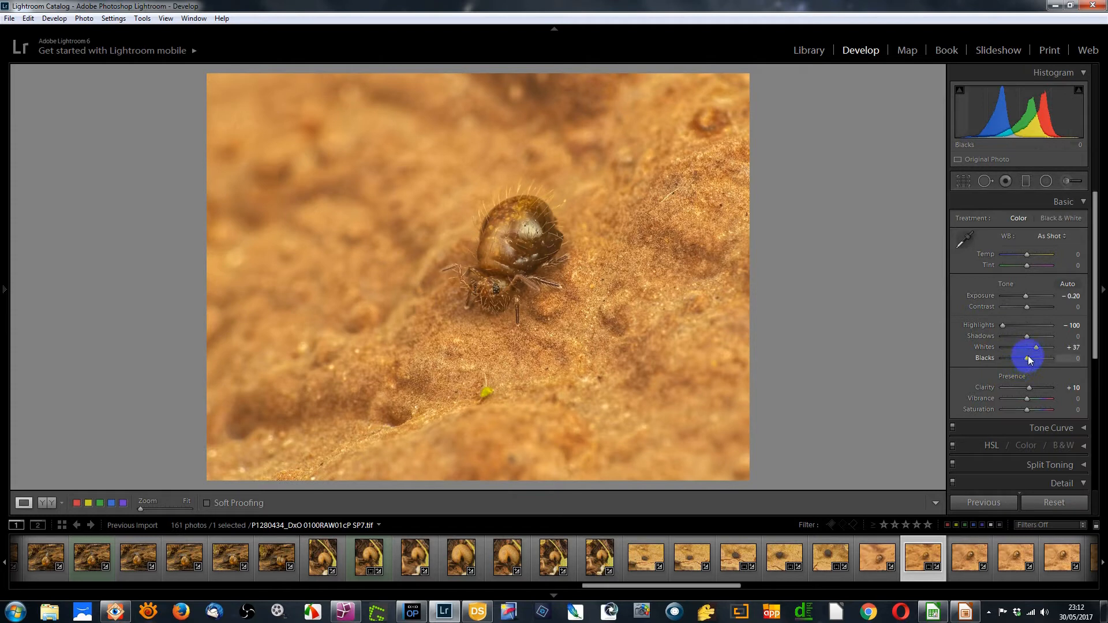
Synchronize the crop and tone settings of P1280434 to the five springtail photos that follow it
drag(732, 585, 782, 584)
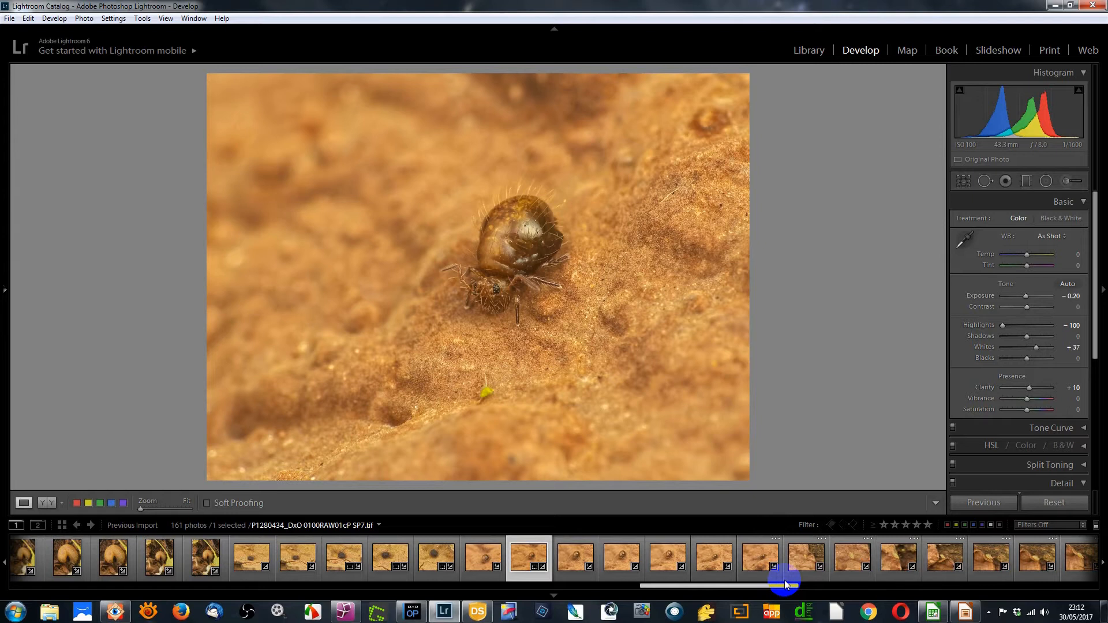
drag(784, 580, 788, 580)
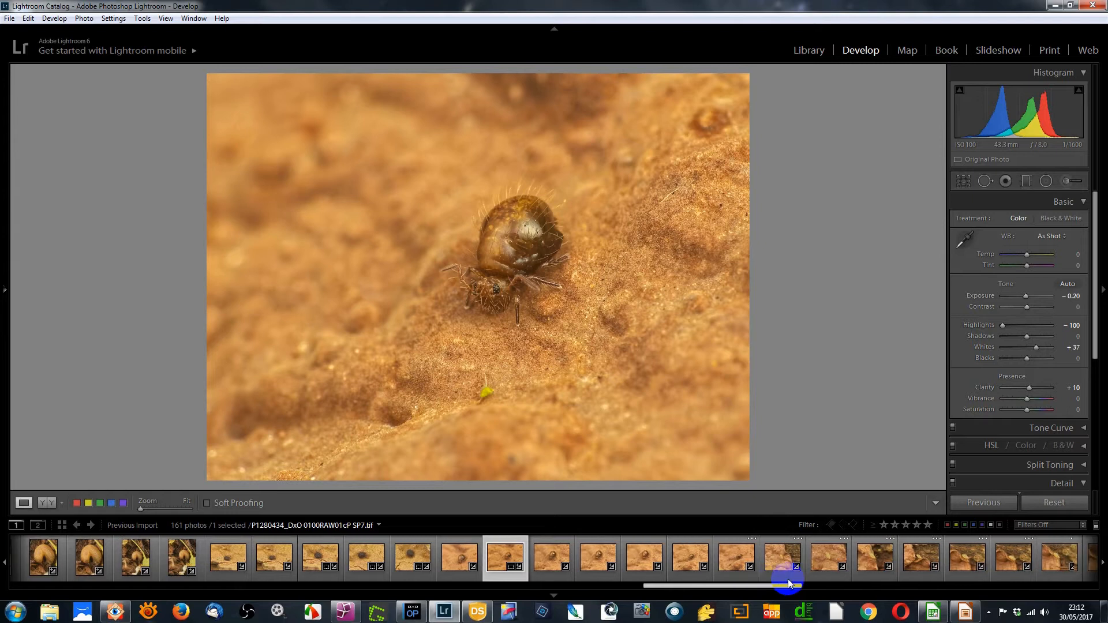
shift+click(740, 556)
click(981, 498)
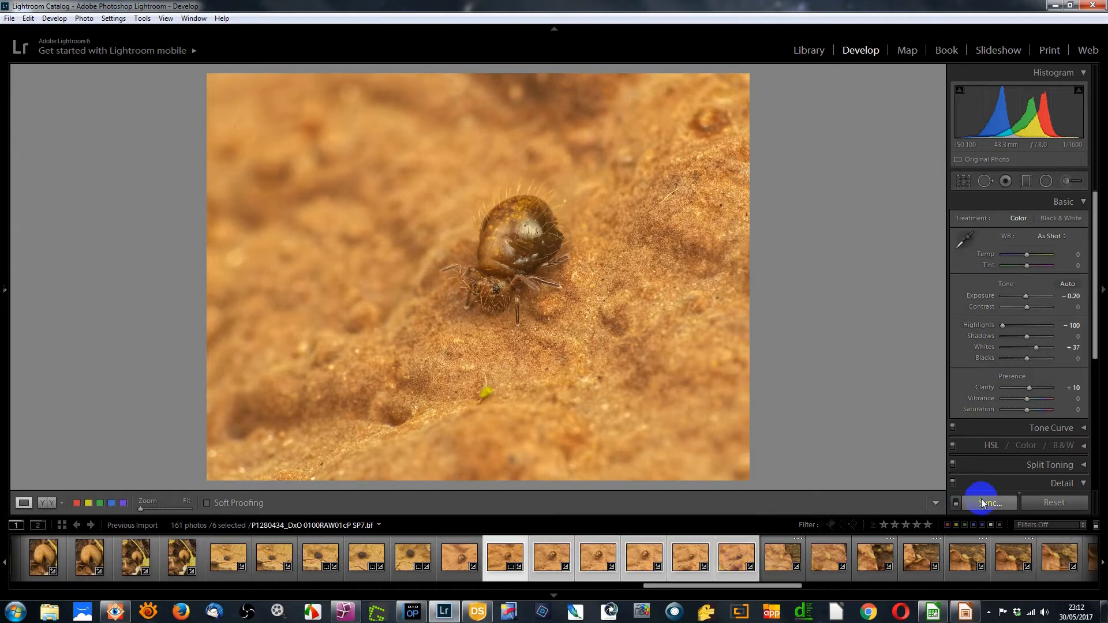
click(1016, 555)
Reposition the crop on P1280435 so the springtail sits lower and nearer the middle of the frame
click(578, 556)
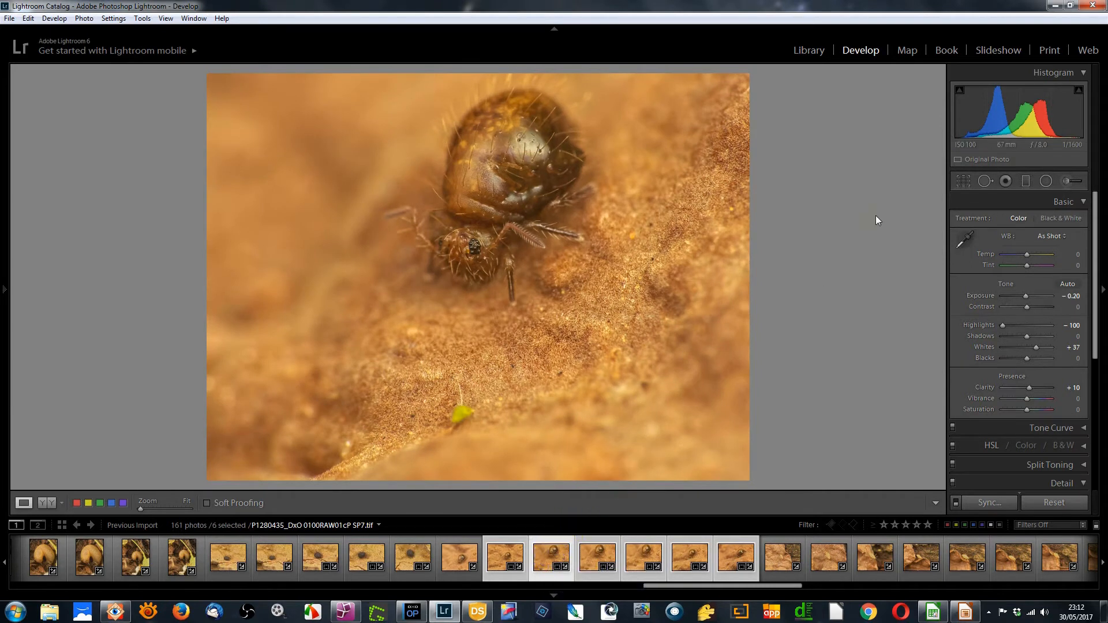
click(953, 182)
drag(601, 265, 613, 303)
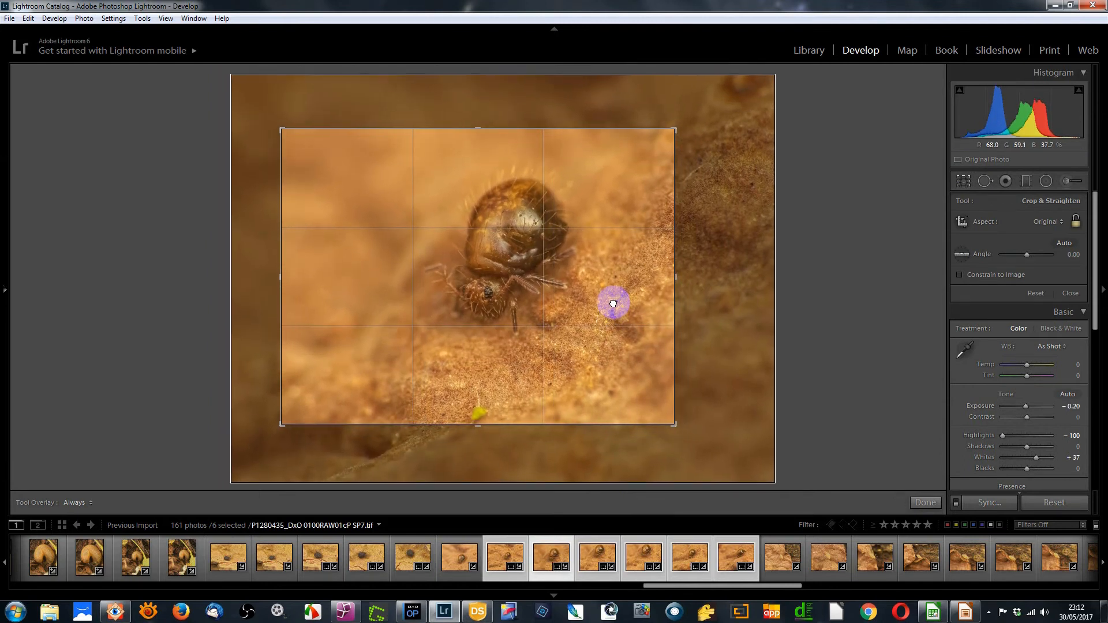
Shift the image in the crop of P1280436 so the whole springtail sits near the centre
click(584, 555)
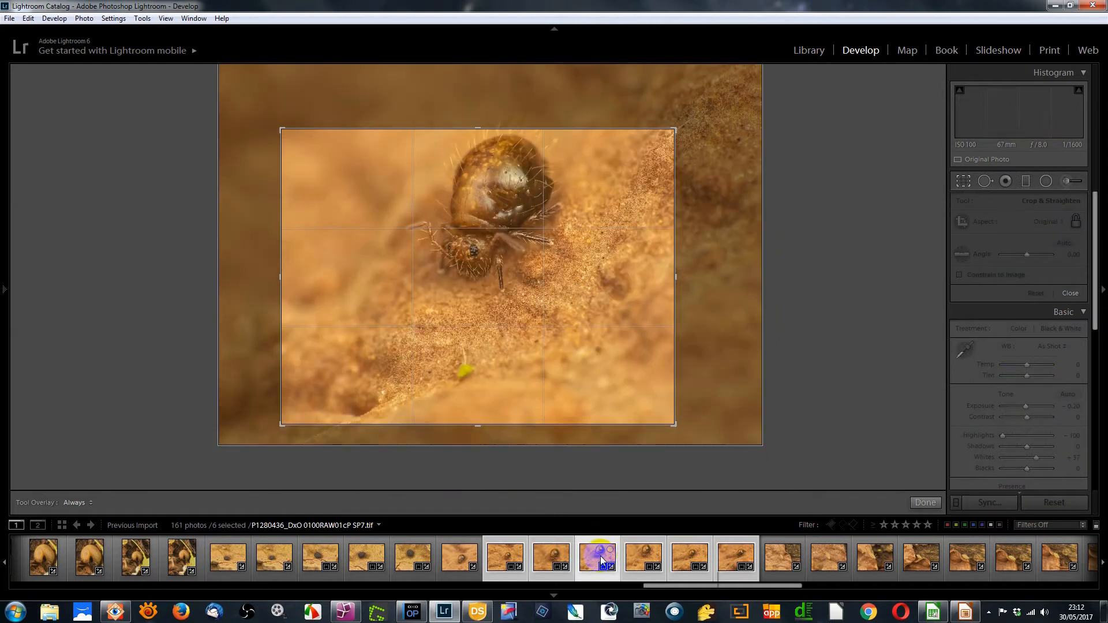
drag(564, 287, 567, 356)
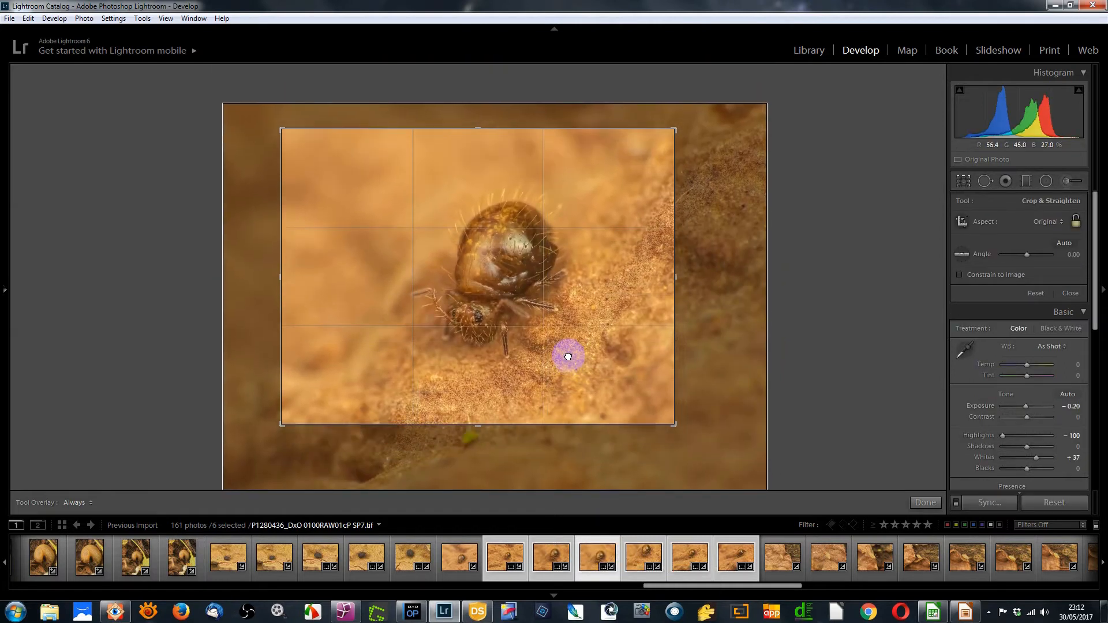
click(964, 181)
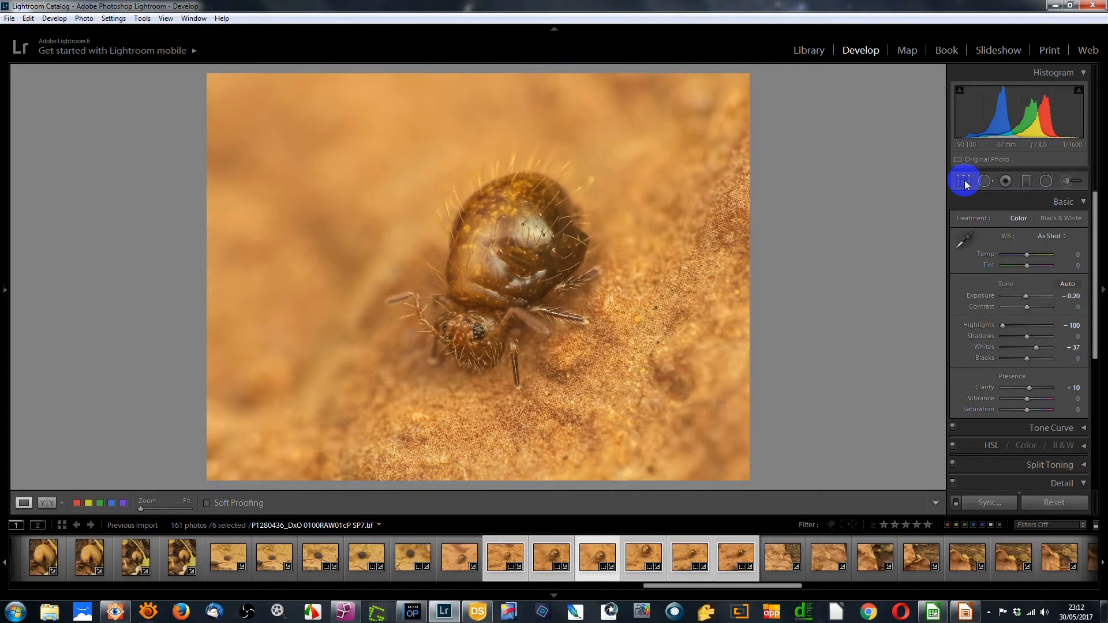
Enlarge the crop on P1280436 to leave more space around the springtail, recentre it, and label the photo Green
click(964, 184)
drag(675, 132, 711, 106)
drag(735, 147, 841, 154)
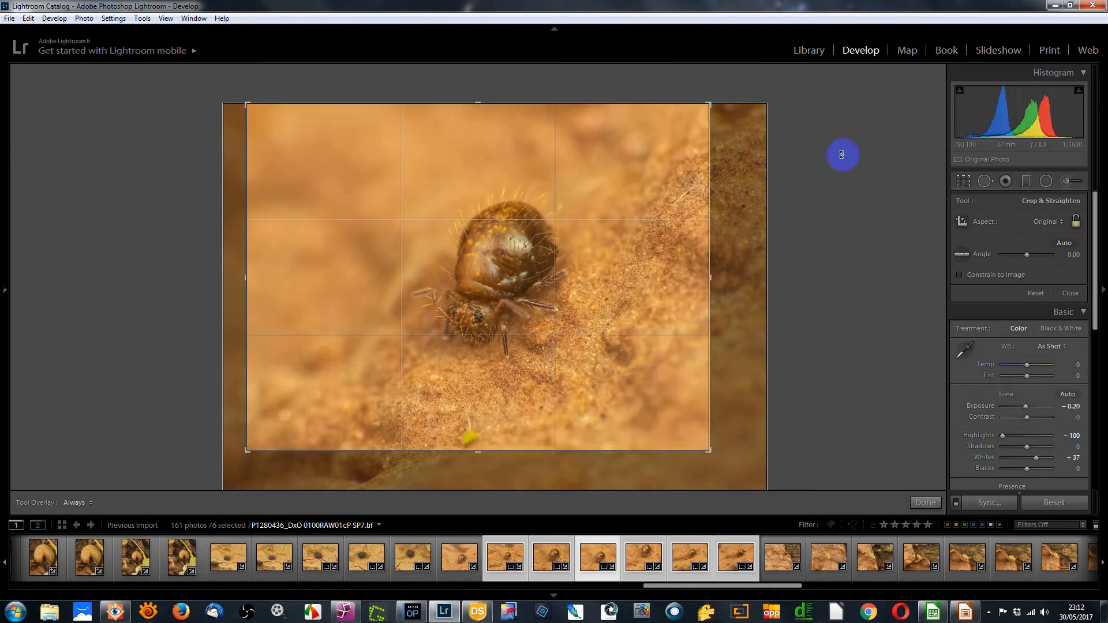
drag(582, 274, 598, 277)
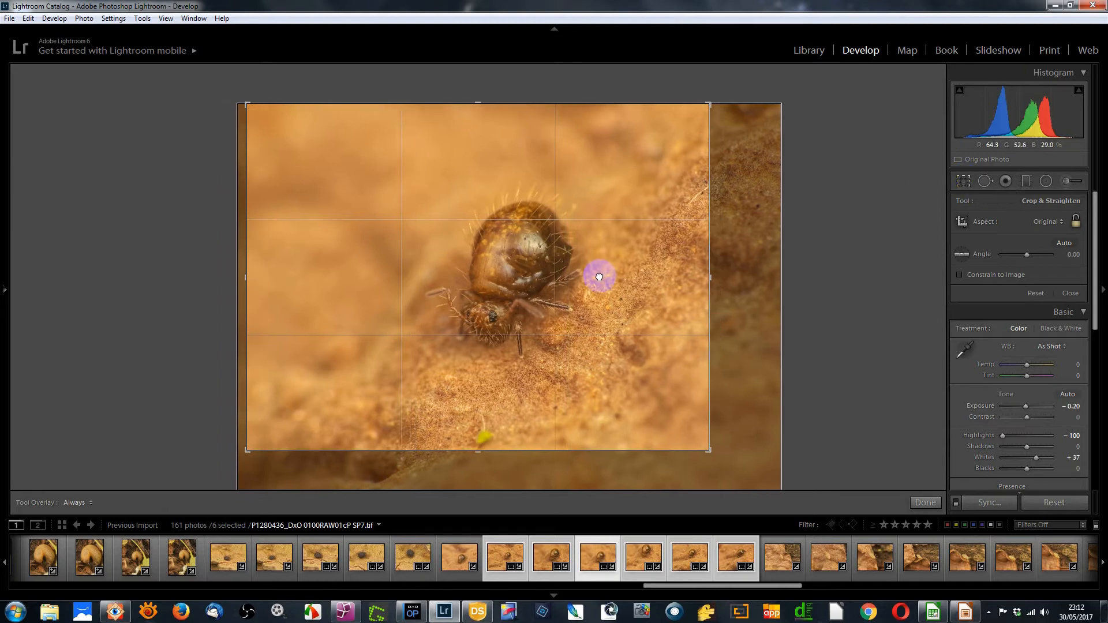
click(963, 180)
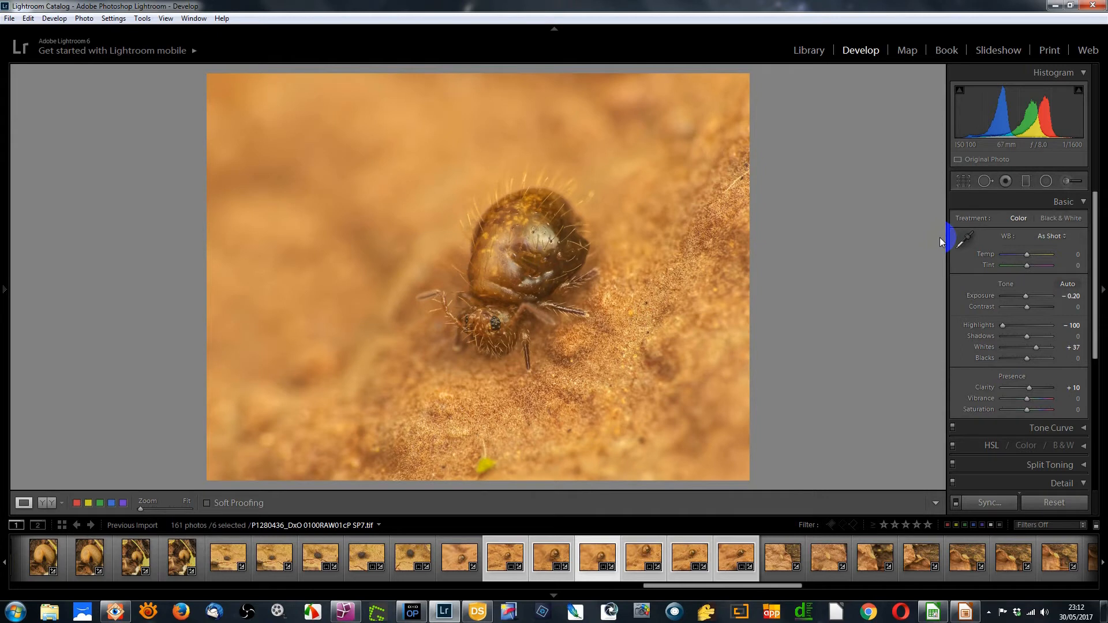
key(8)
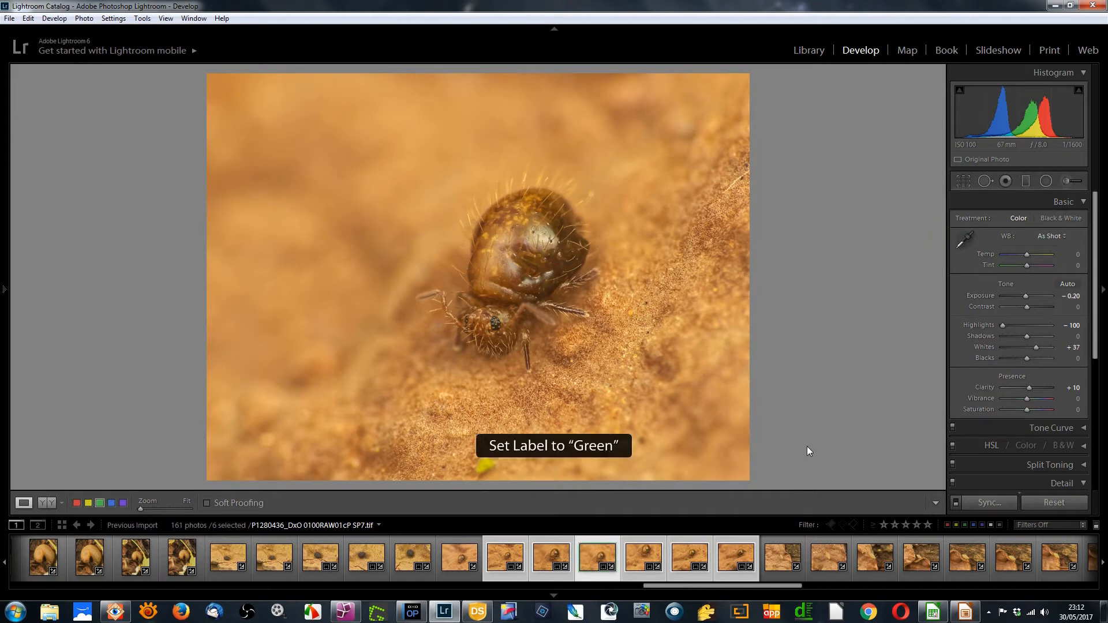
Enlarge the crop on P1280437 and reposition it so the whole springtail sits near the centre
click(645, 560)
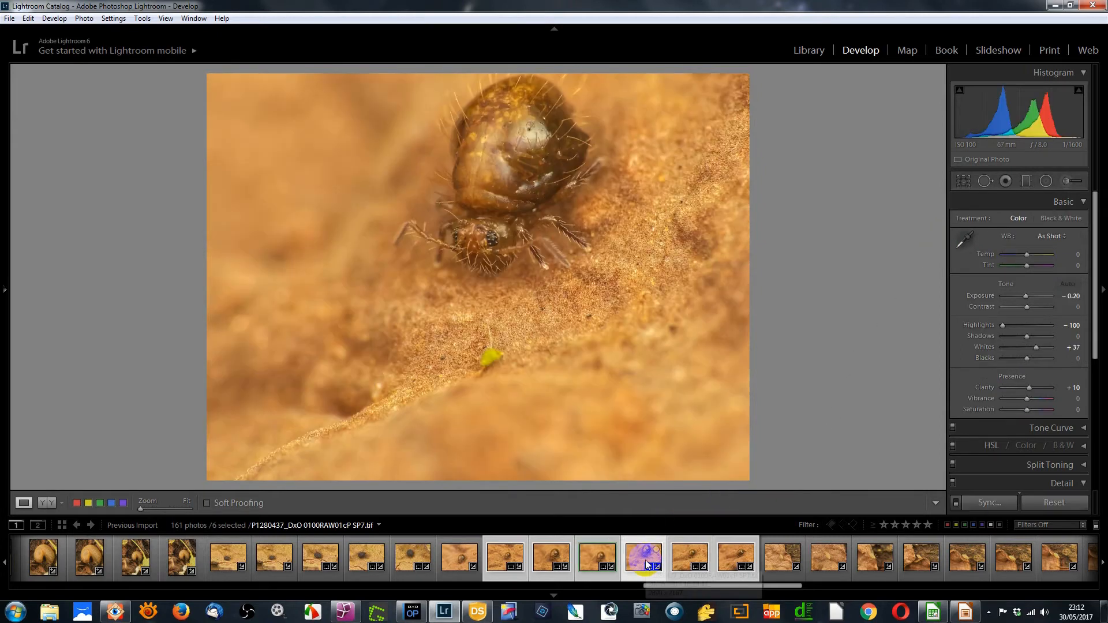
click(963, 181)
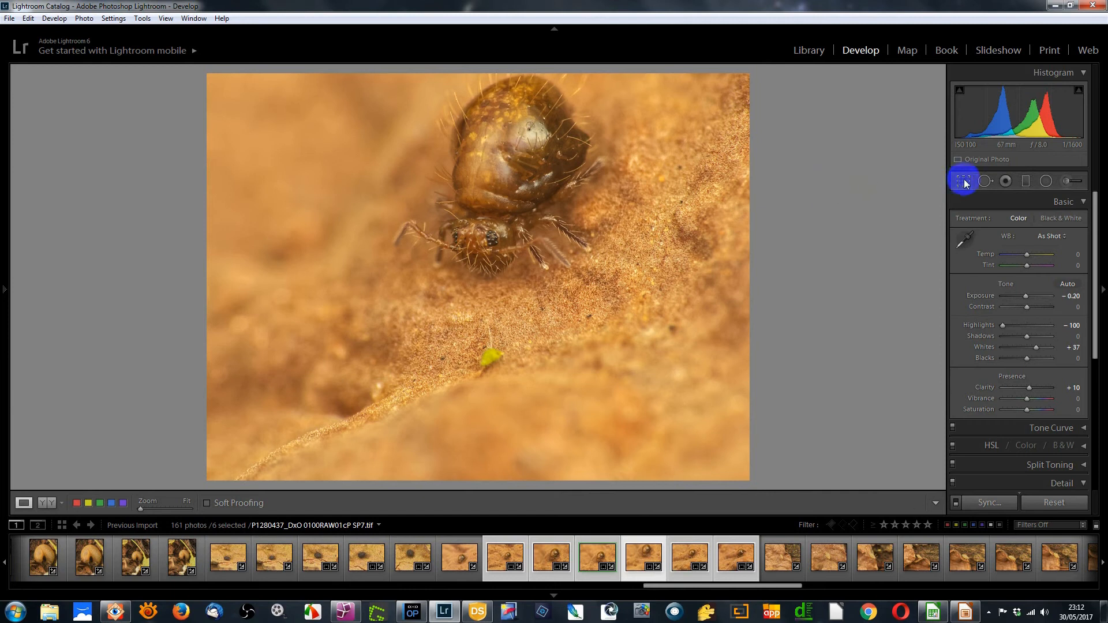
key(alt+shift)
drag(479, 131, 495, 101)
drag(513, 202, 534, 262)
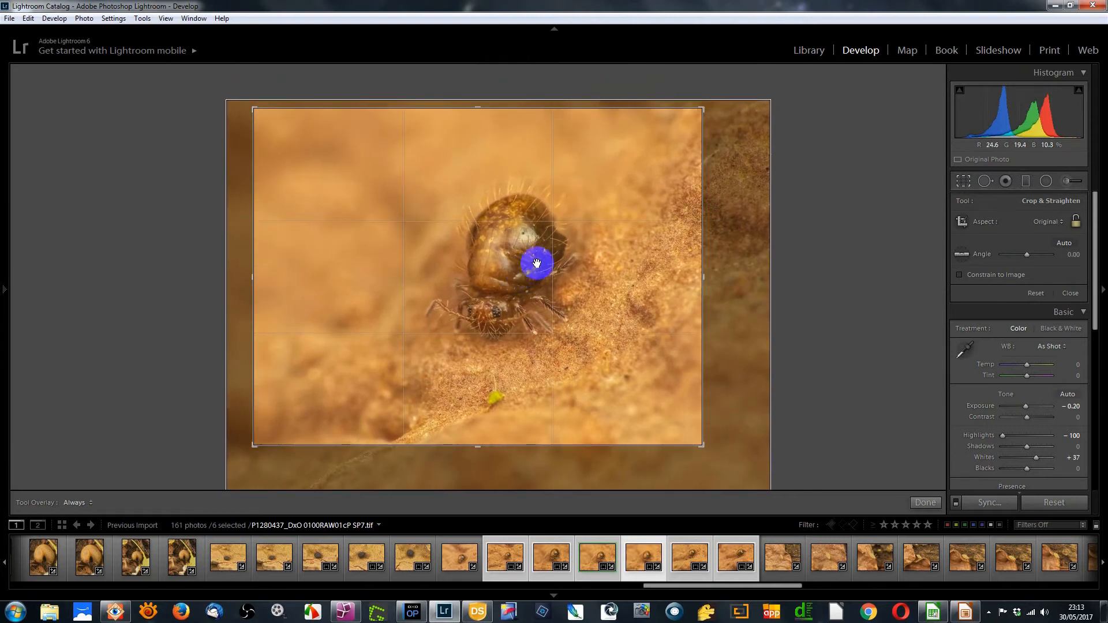
click(963, 182)
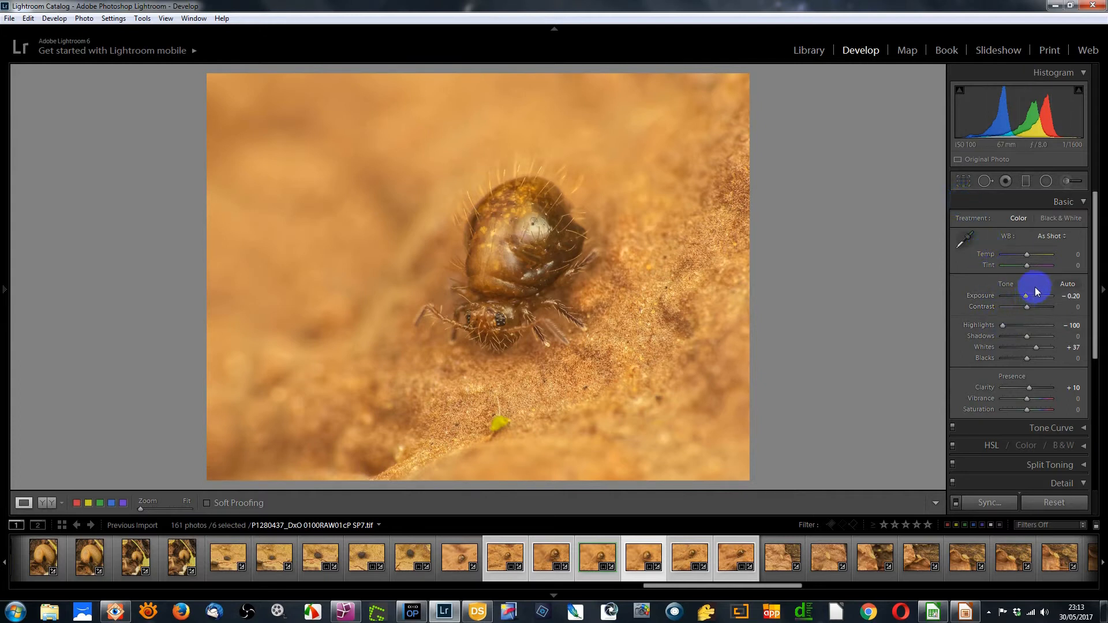
Set Exposure to −0.34 on P1280437 and label the photo Green
drag(1026, 296, 1027, 297)
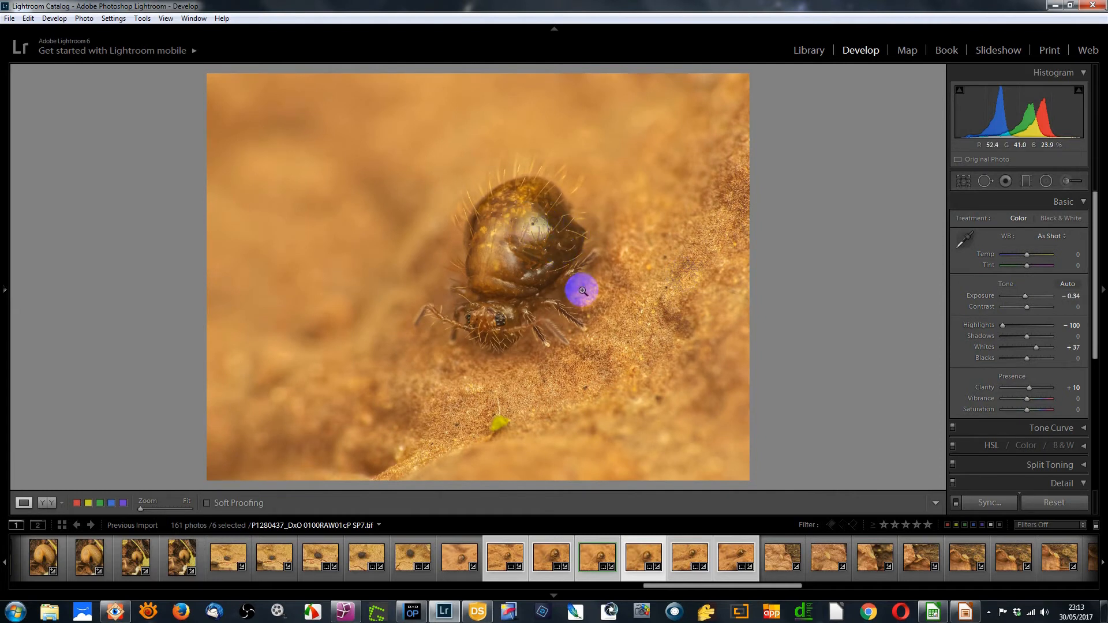
key(8)
Create a virtual copy of the springtail photo P1280438 on its own
click(689, 553)
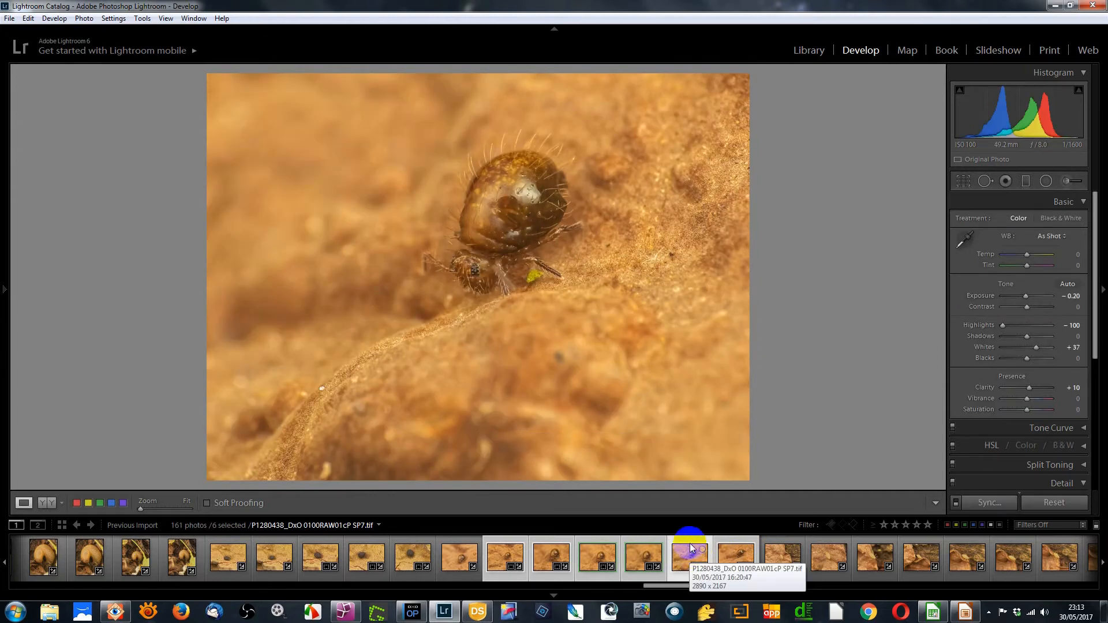
right_click(687, 552)
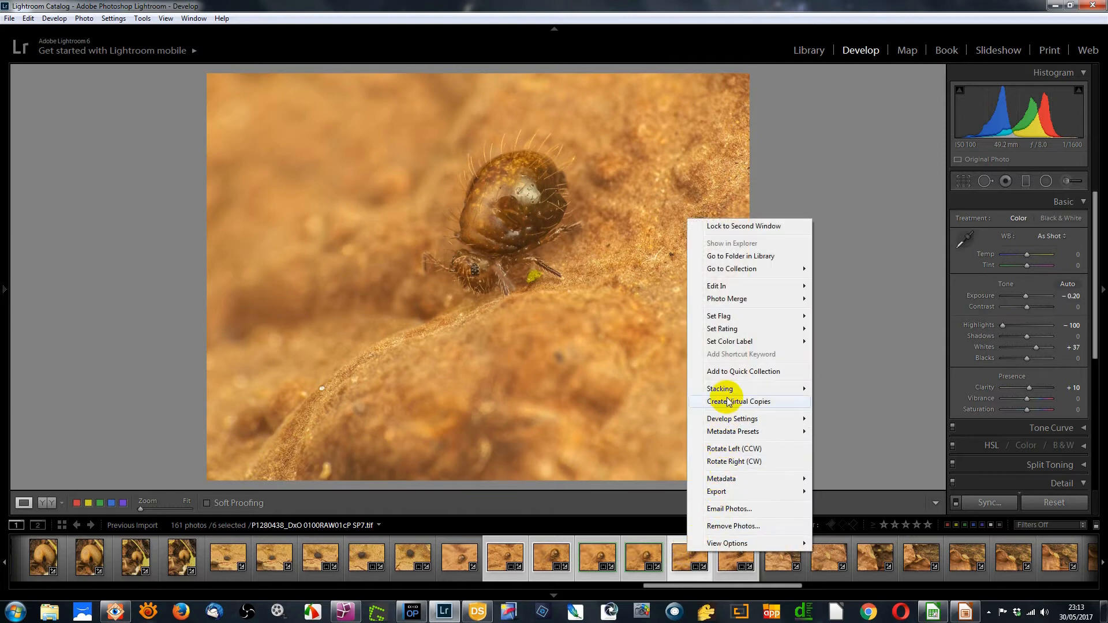
click(691, 559)
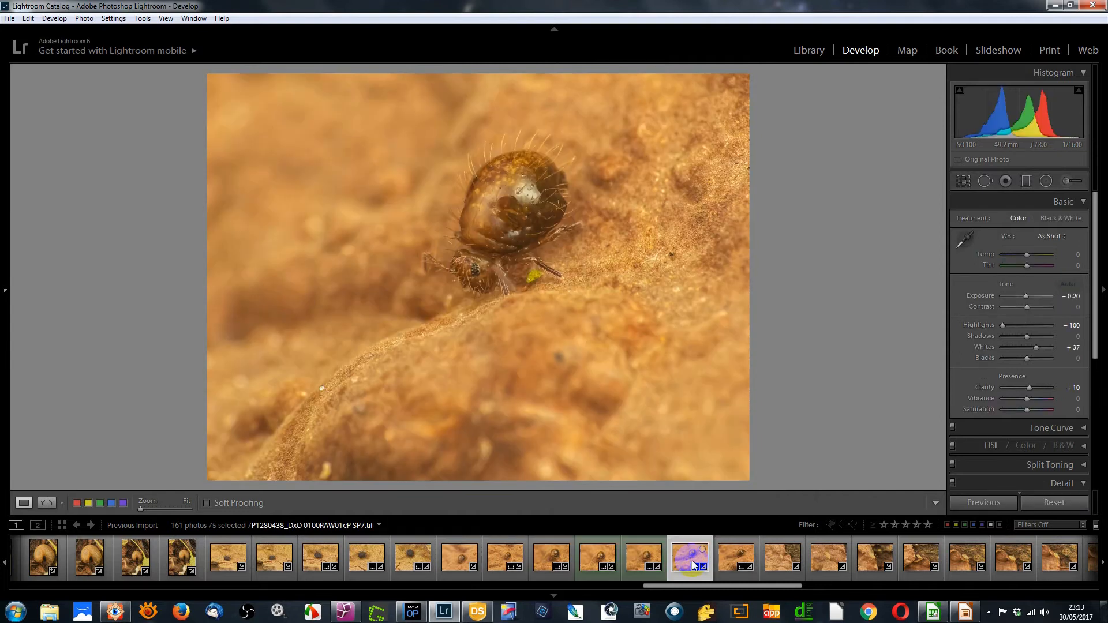
right_click(690, 559)
click(736, 408)
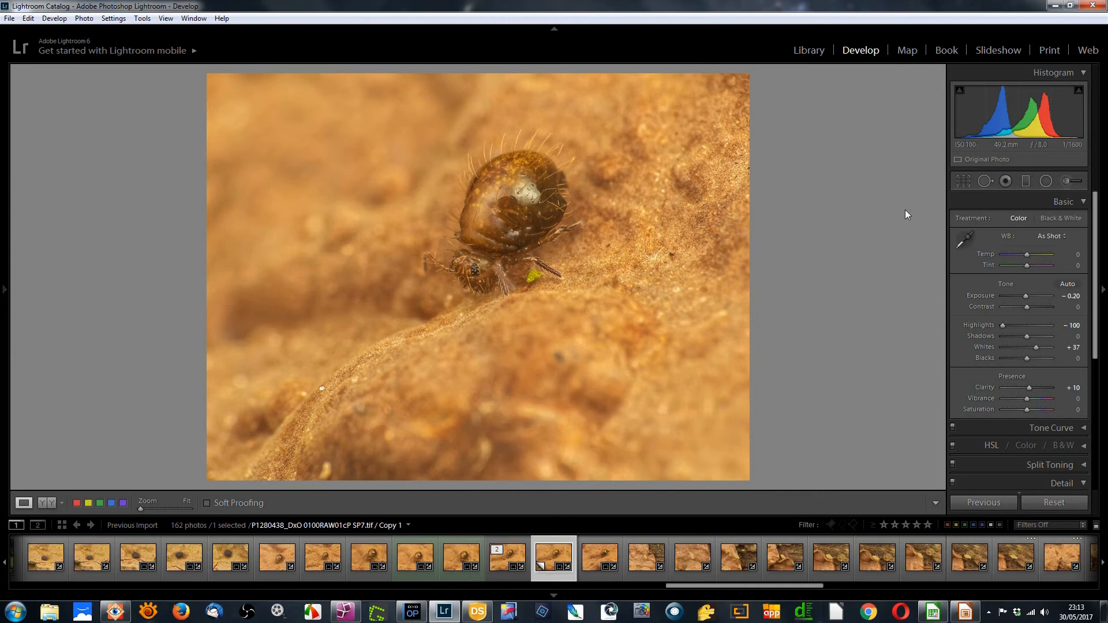
Enlarge the crop on the virtual copy of P1280438 and shift the image right within the frame
click(955, 182)
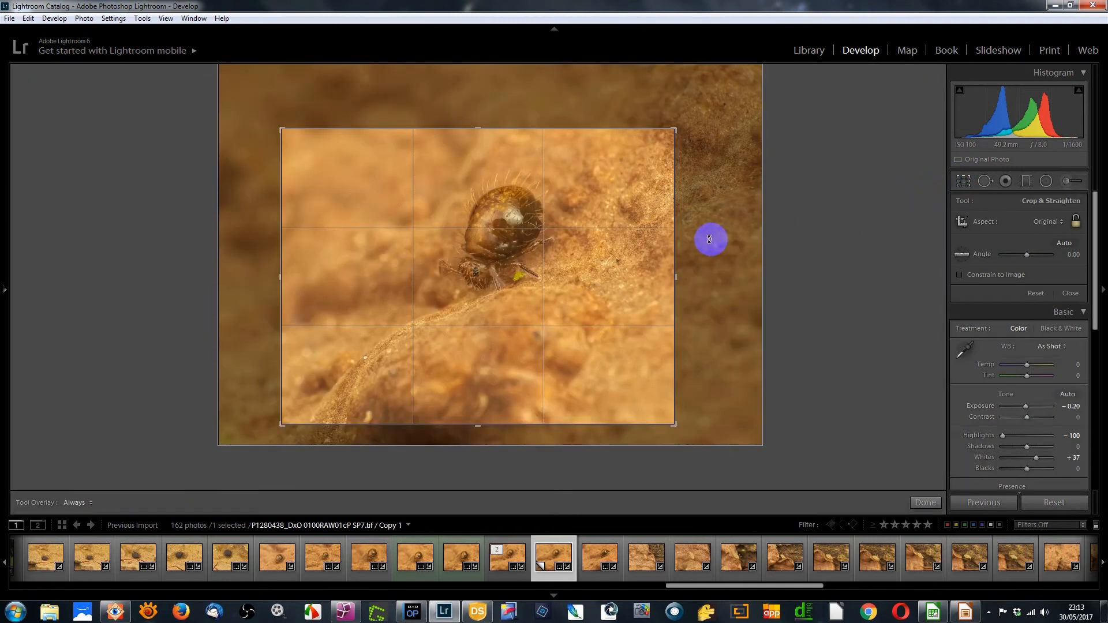
drag(673, 128, 701, 108)
click(610, 215)
drag(610, 215, 651, 217)
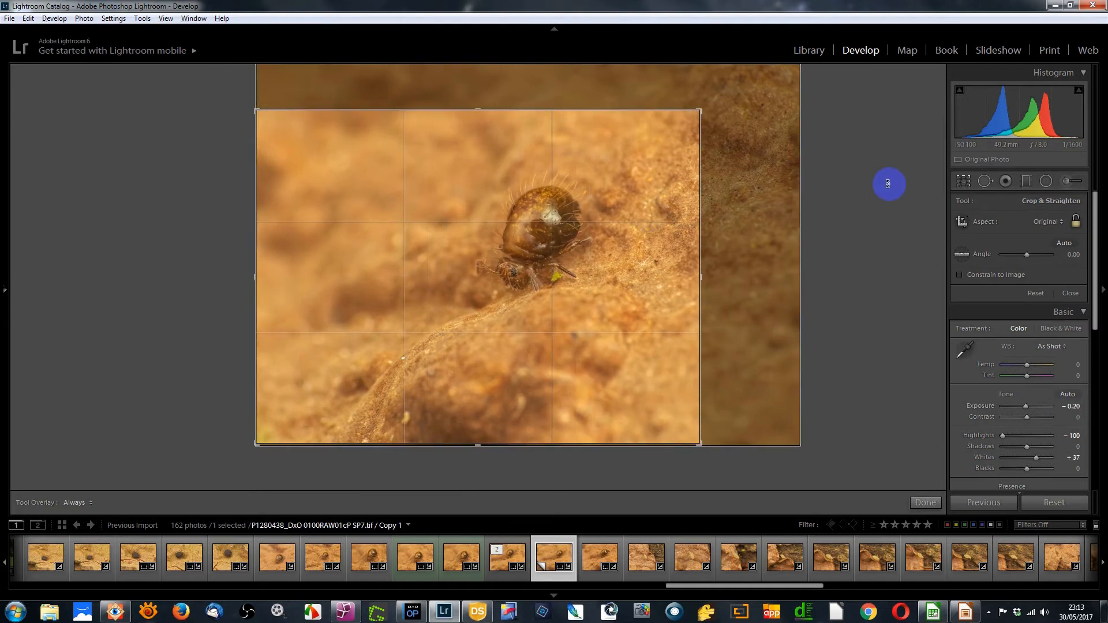
click(962, 182)
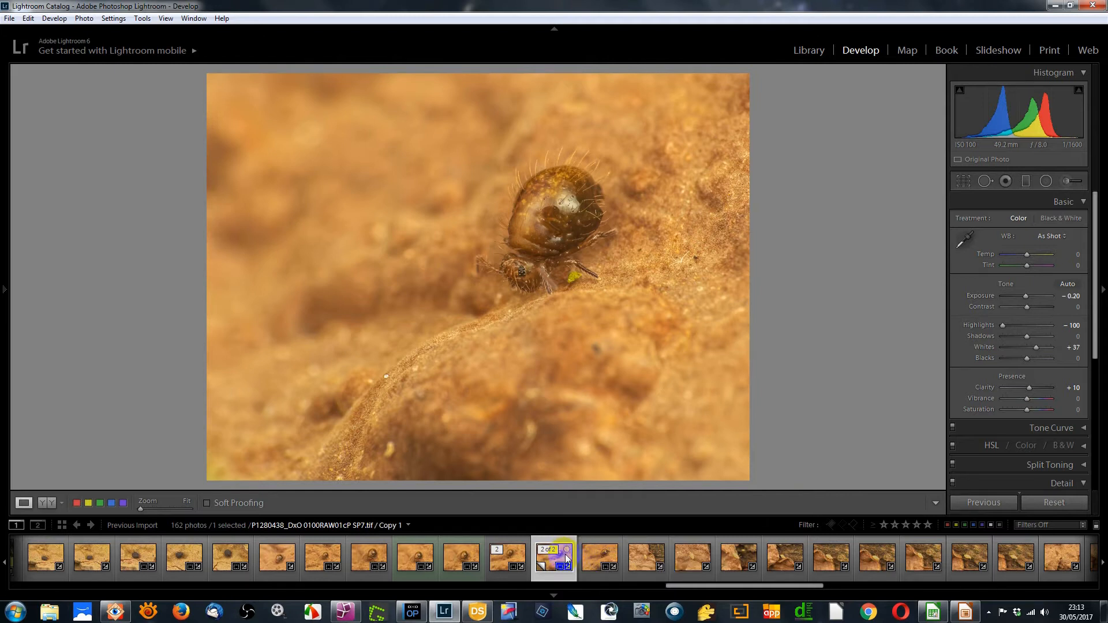
Synchronize the virtual copy's settings, including its wider crop, to the original P1280438
click(507, 558)
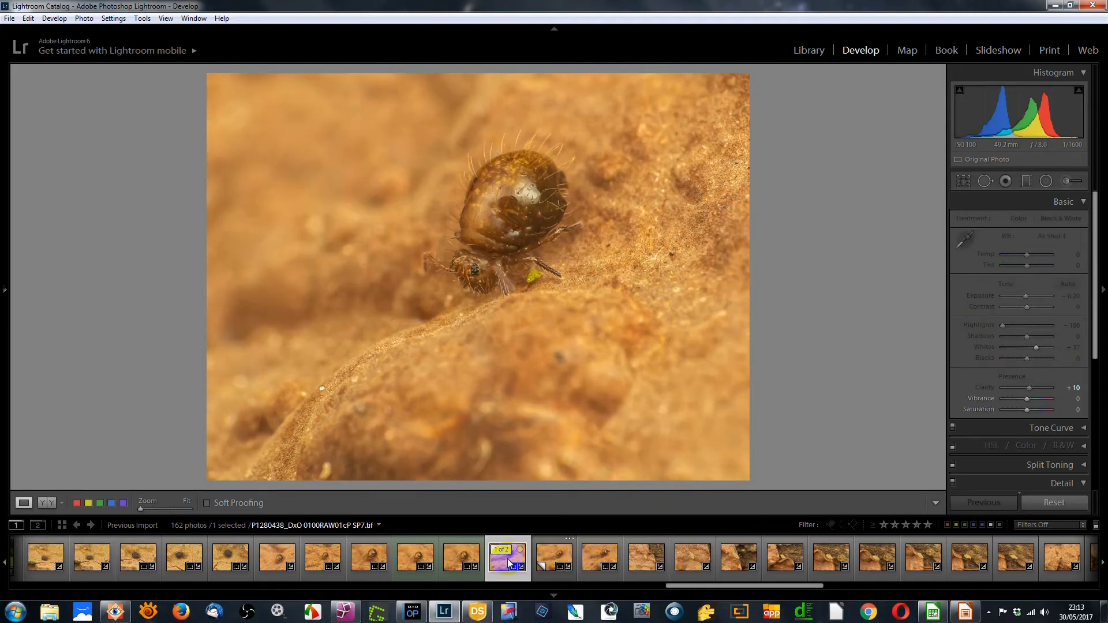
click(543, 559)
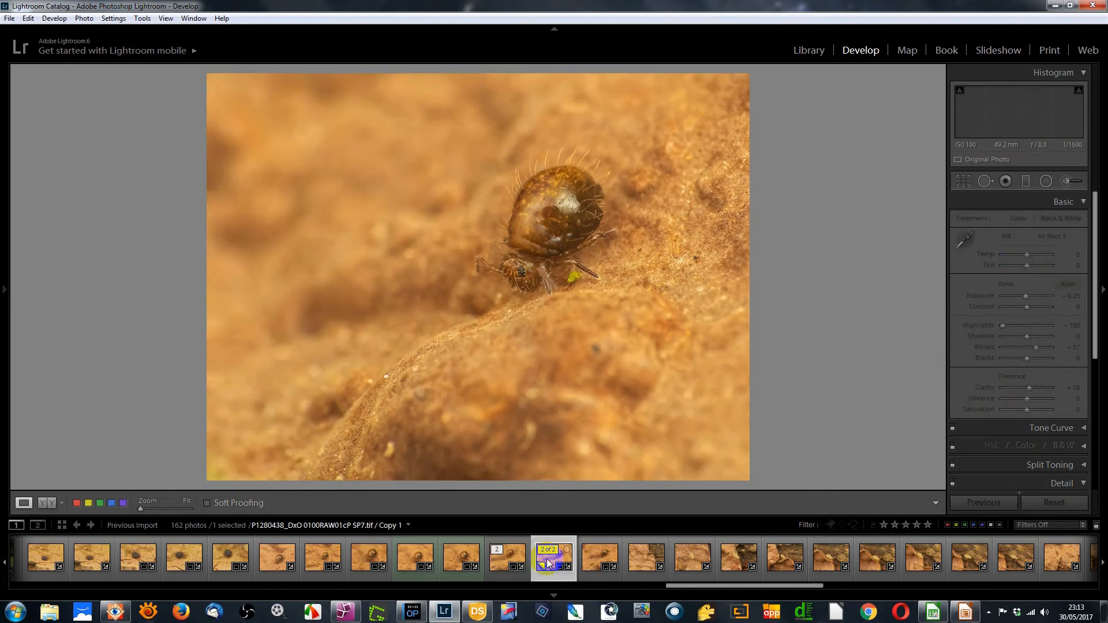
ctrl+click(516, 563)
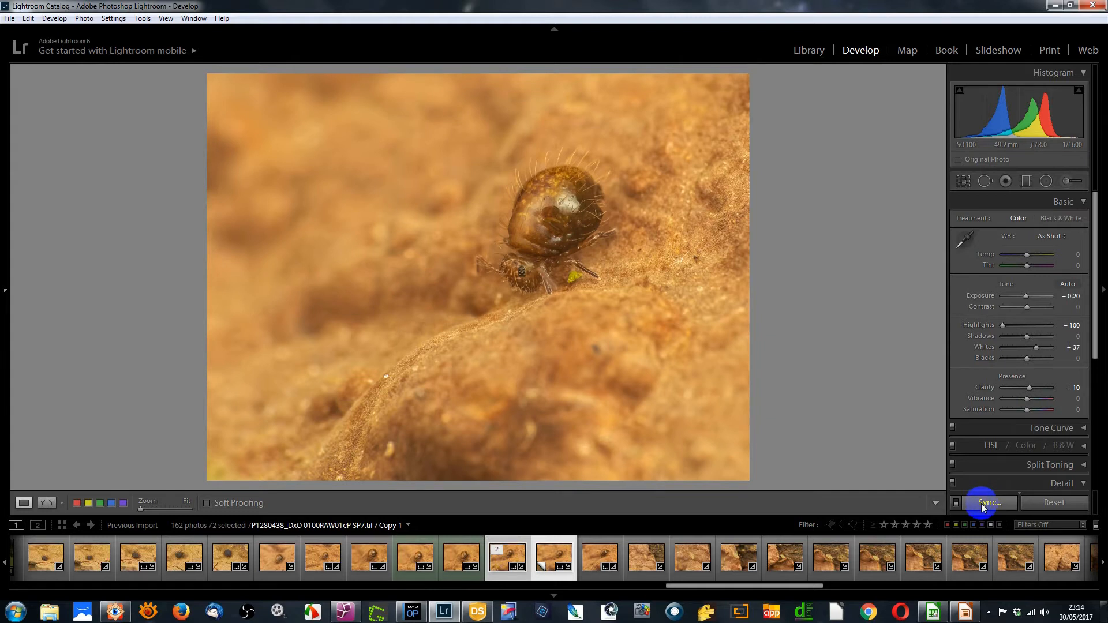
click(982, 505)
click(1016, 557)
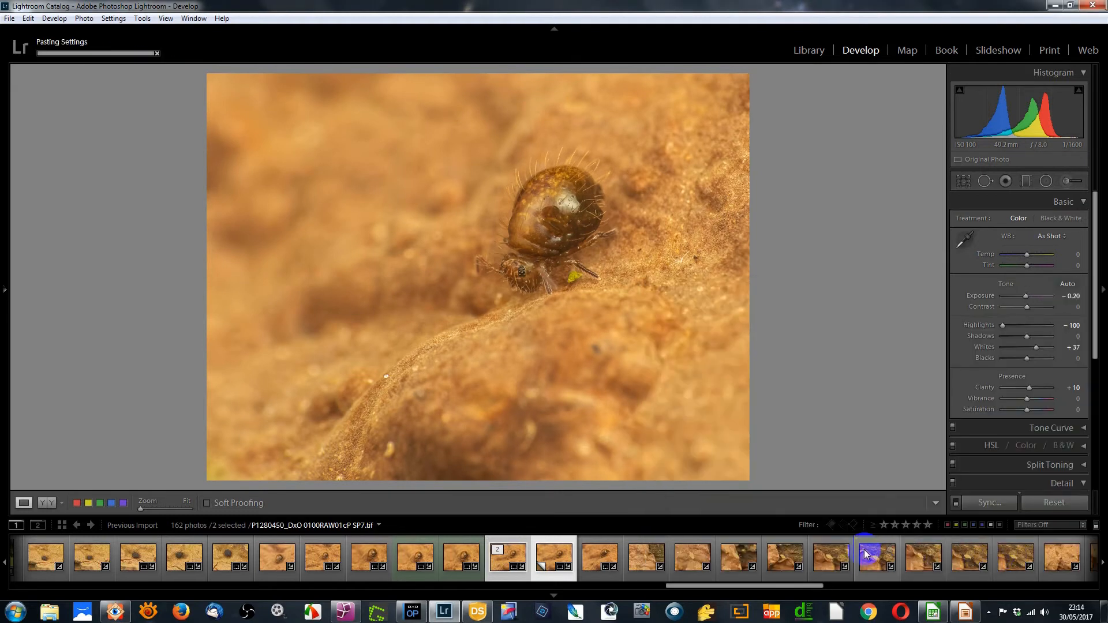
Tighten the crop on the virtual copy of P1280438 around the springtail, recentre it, and check the result in the Library
click(506, 558)
click(553, 560)
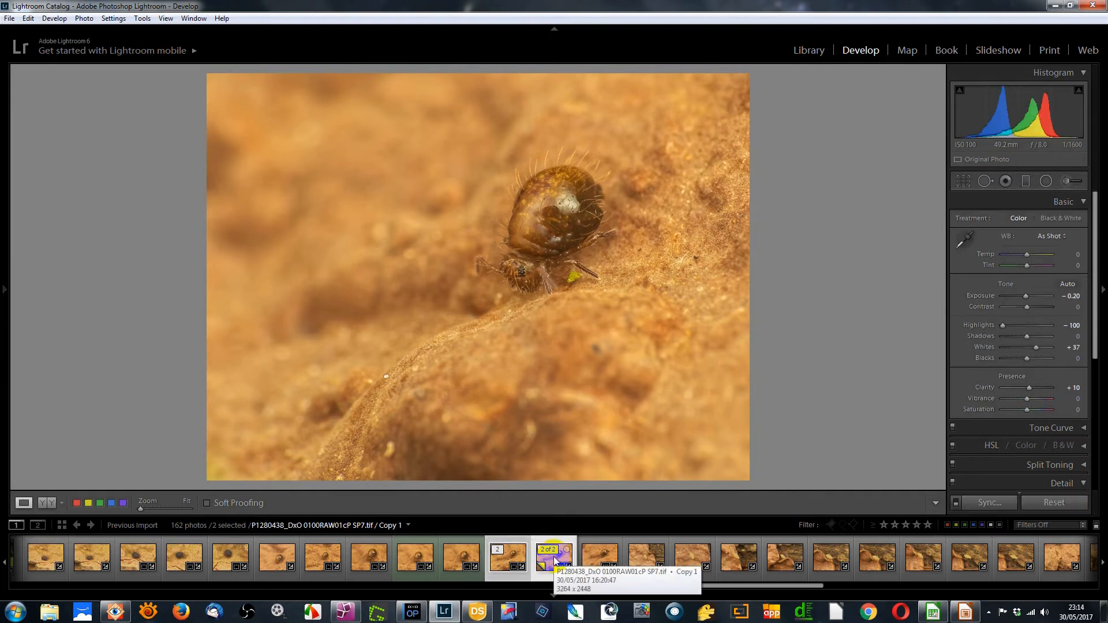
click(962, 180)
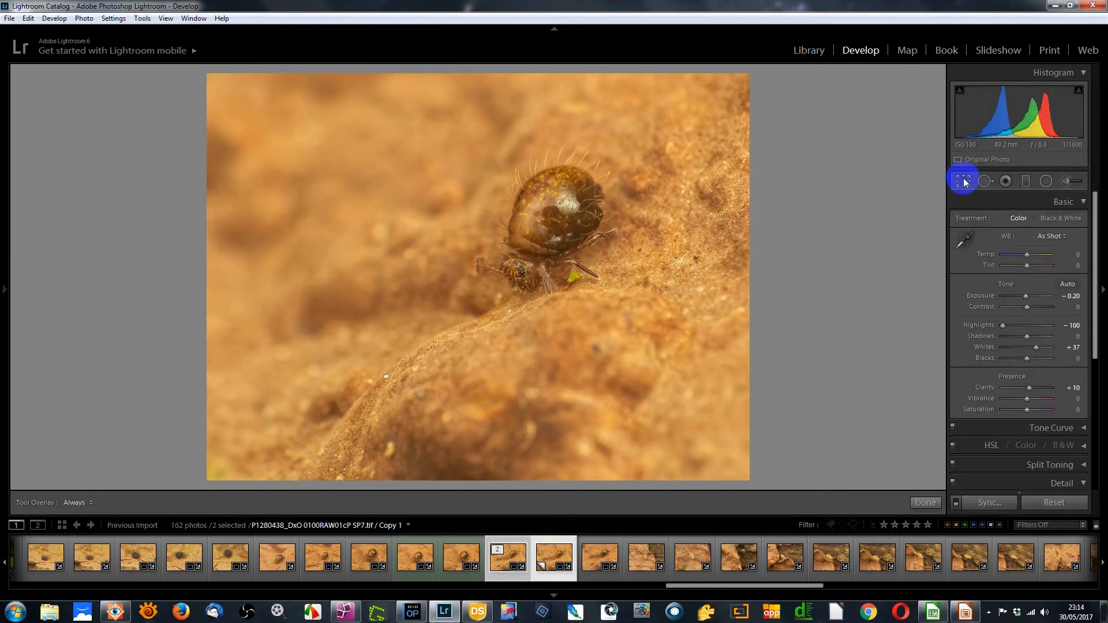
key(alt)
drag(701, 109, 671, 159)
drag(594, 254, 573, 280)
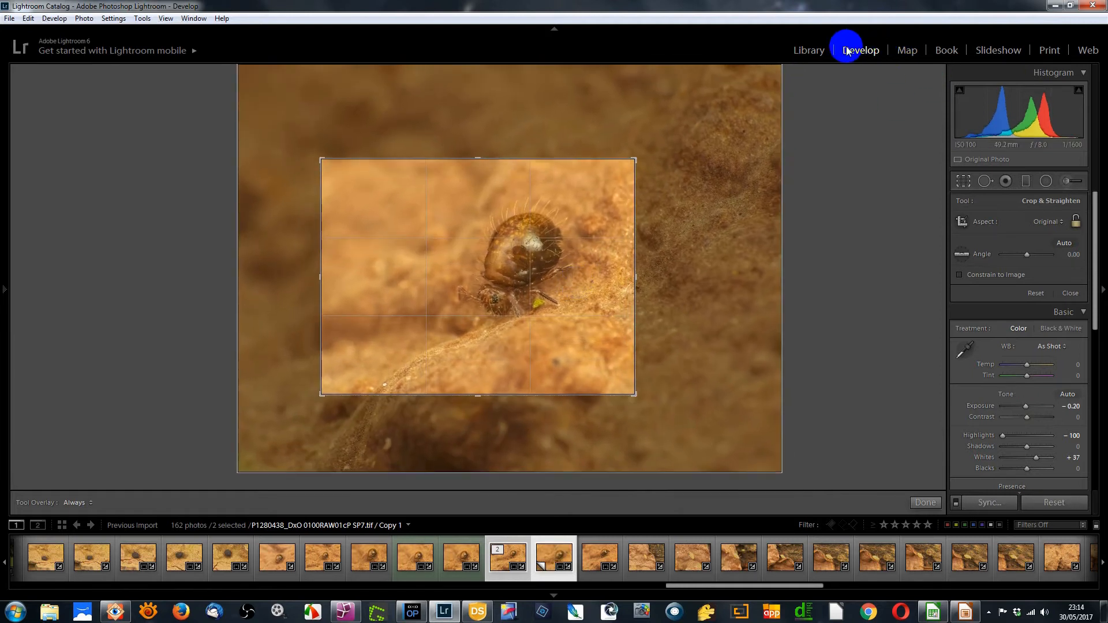
click(808, 50)
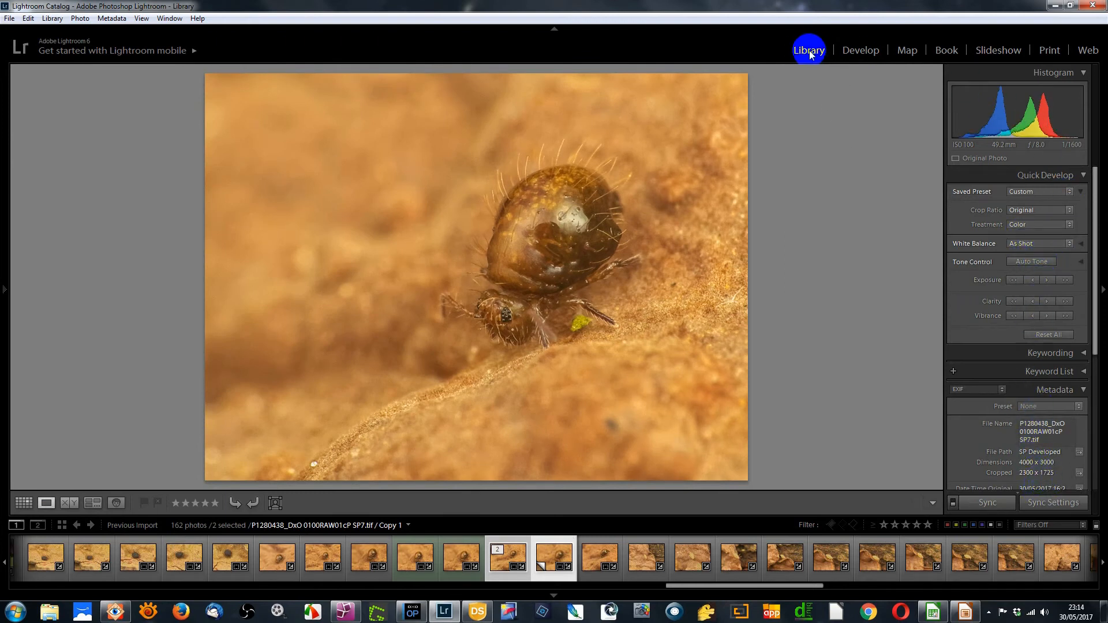
click(864, 50)
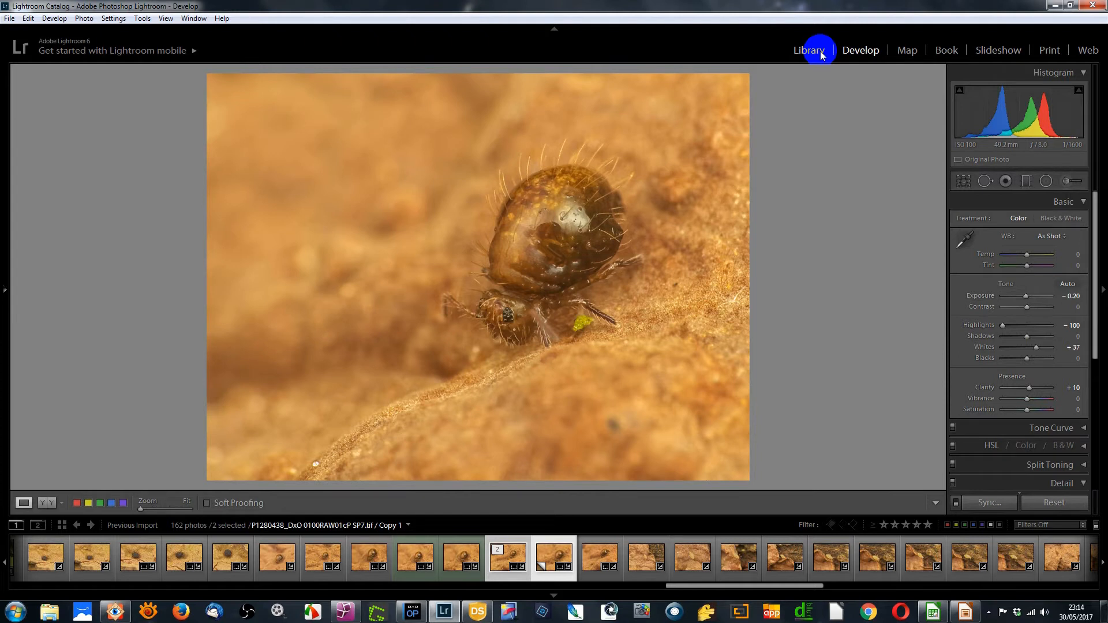
Compare the wide and tight versions of P1280438 and label both Green
click(503, 559)
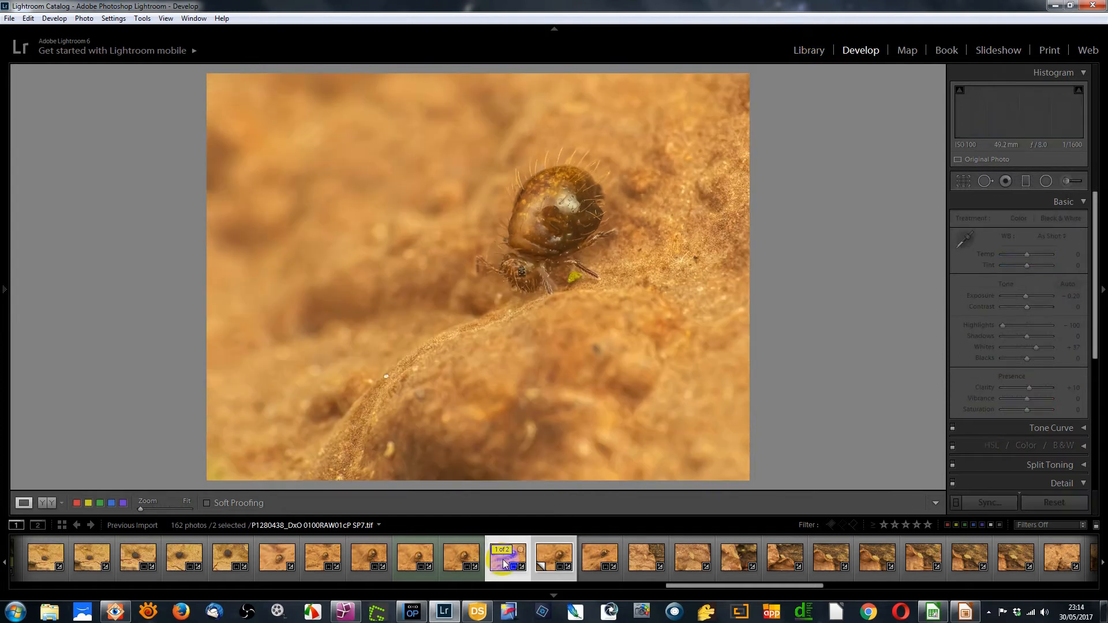
click(556, 559)
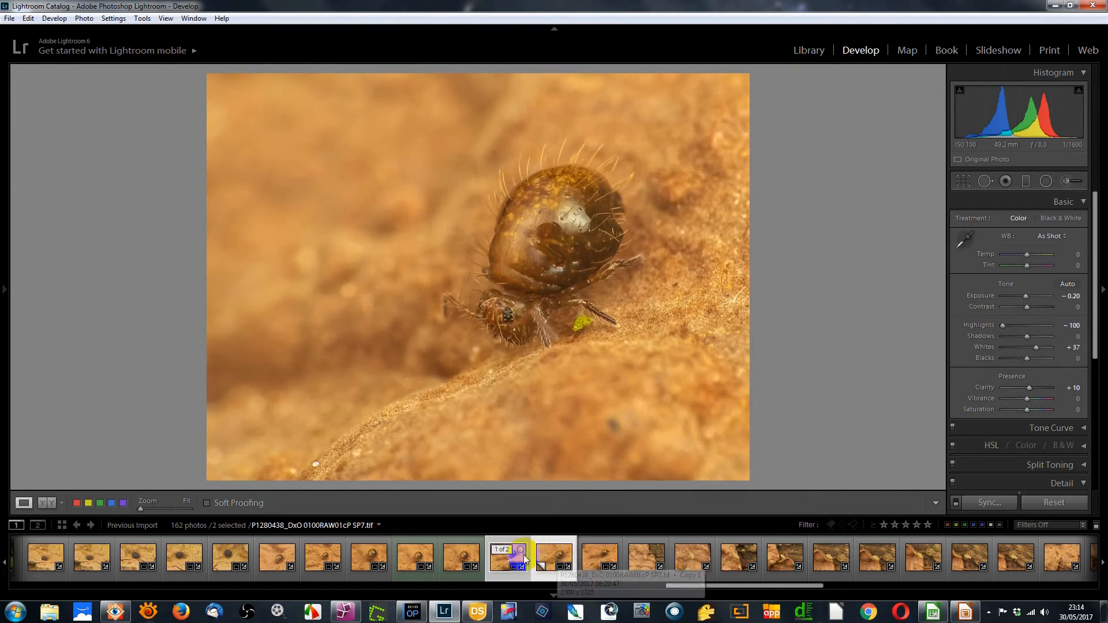
click(504, 559)
key(8)
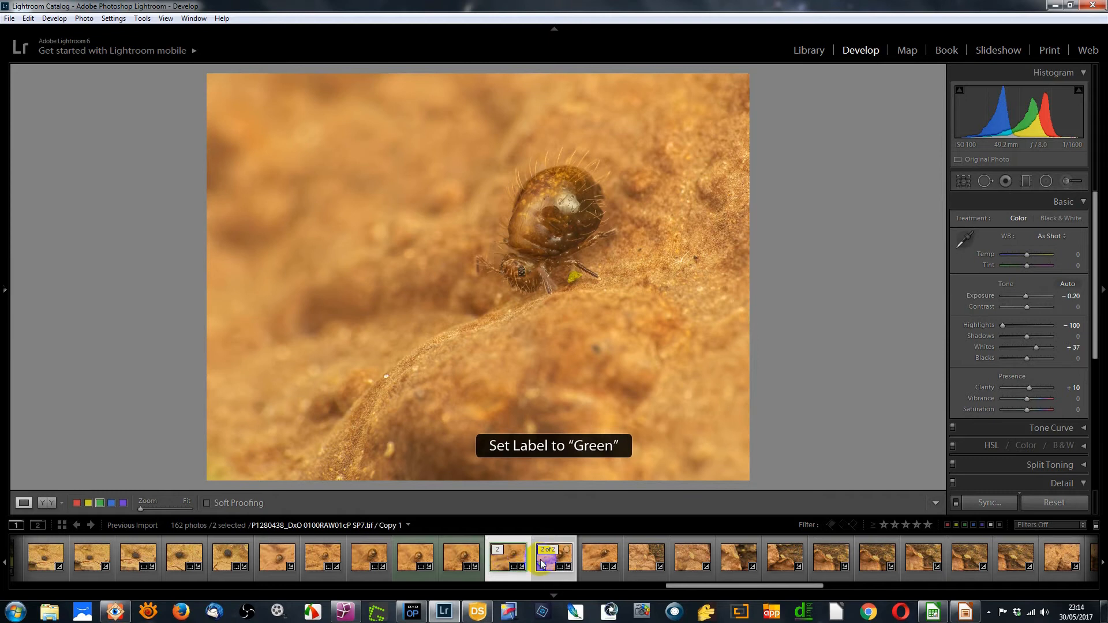
click(600, 559)
key(8)
Set P1280440, the aphid beside the wood edge, to Exposure −0.10, Whites +30, Highlights −21 and Blacks −21
click(602, 561)
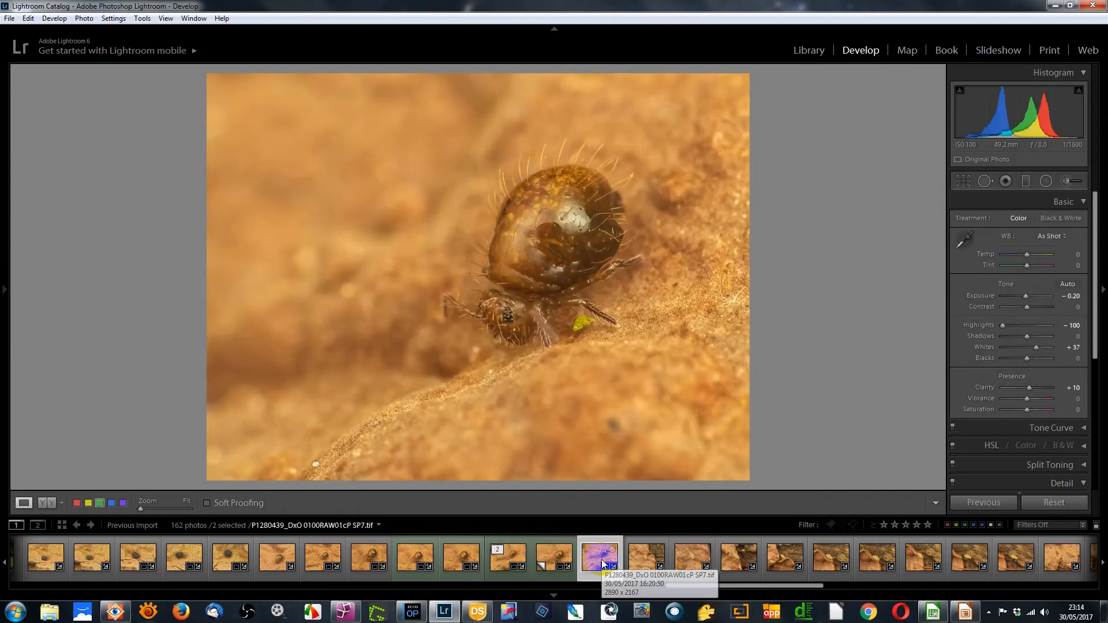
click(646, 557)
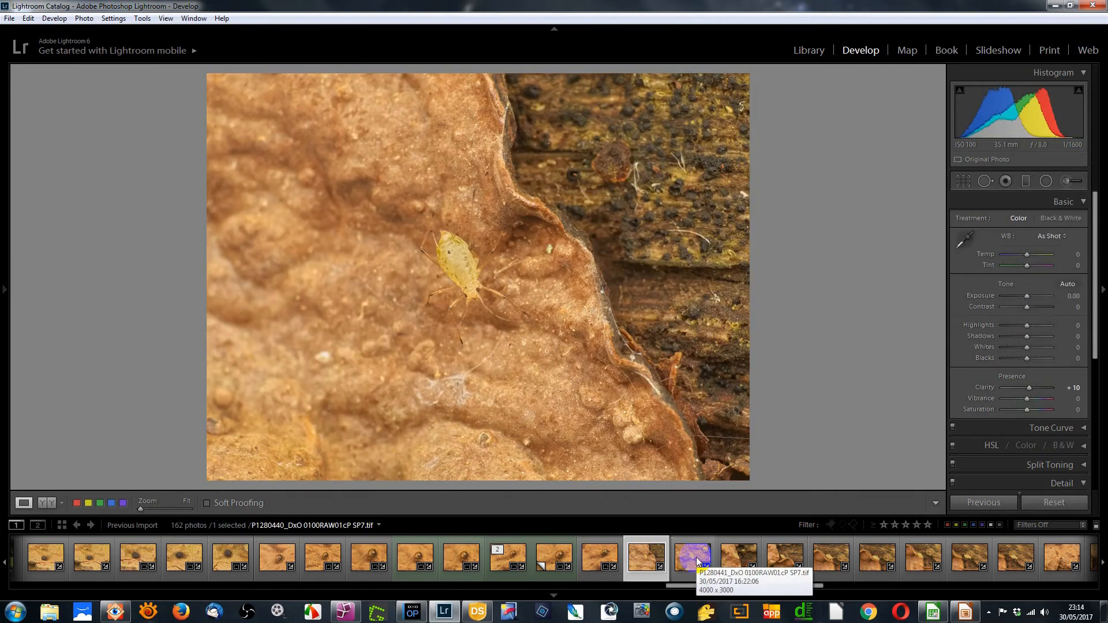
click(696, 556)
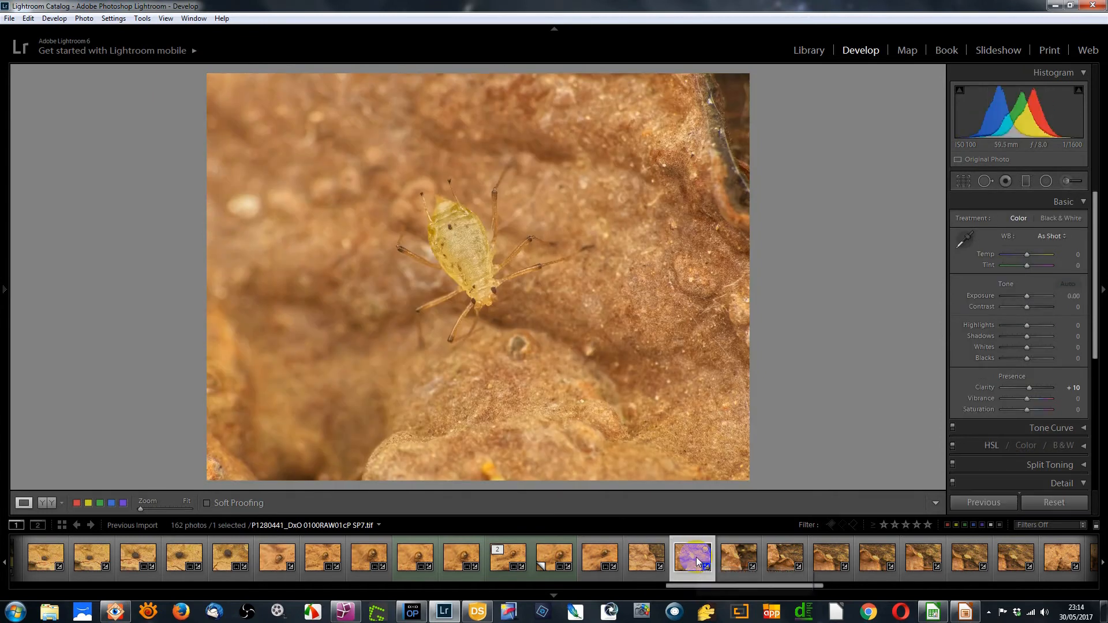
click(646, 557)
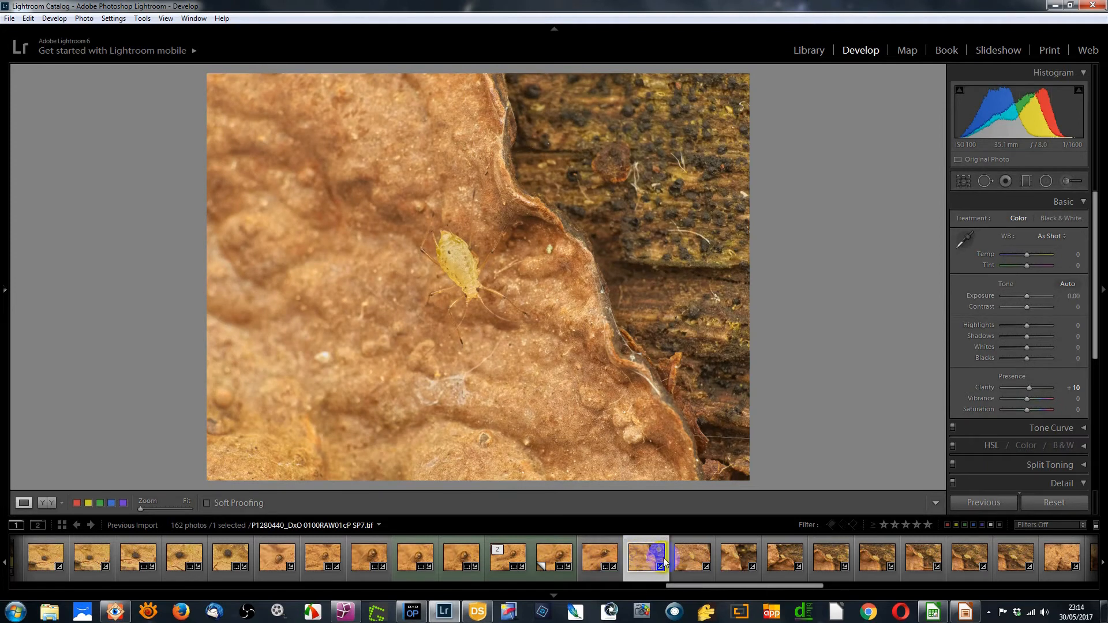
click(599, 560)
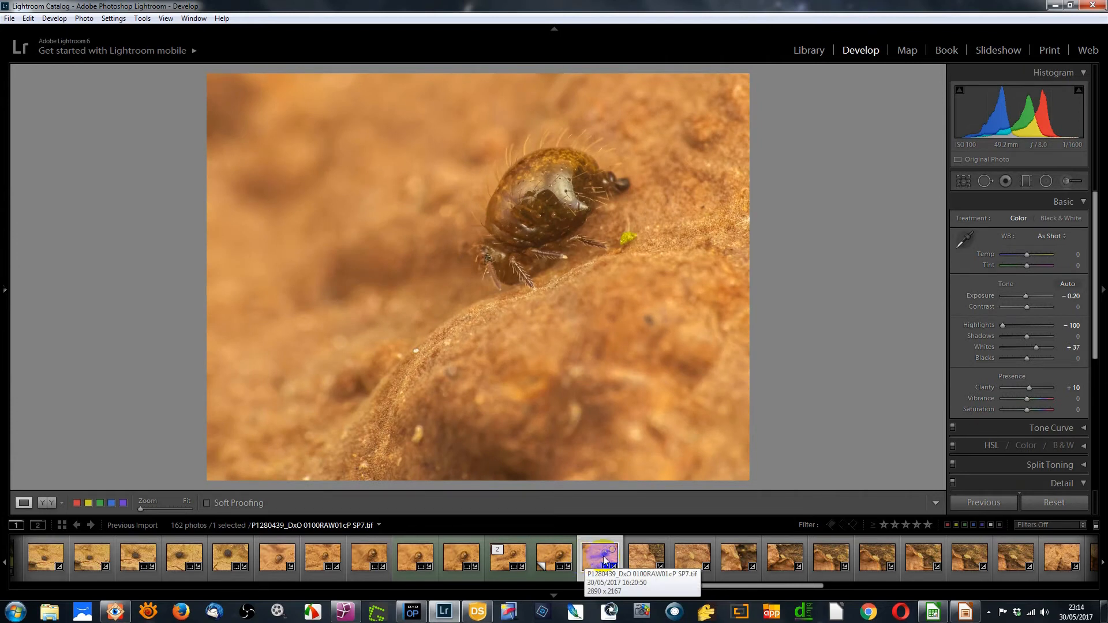
click(645, 555)
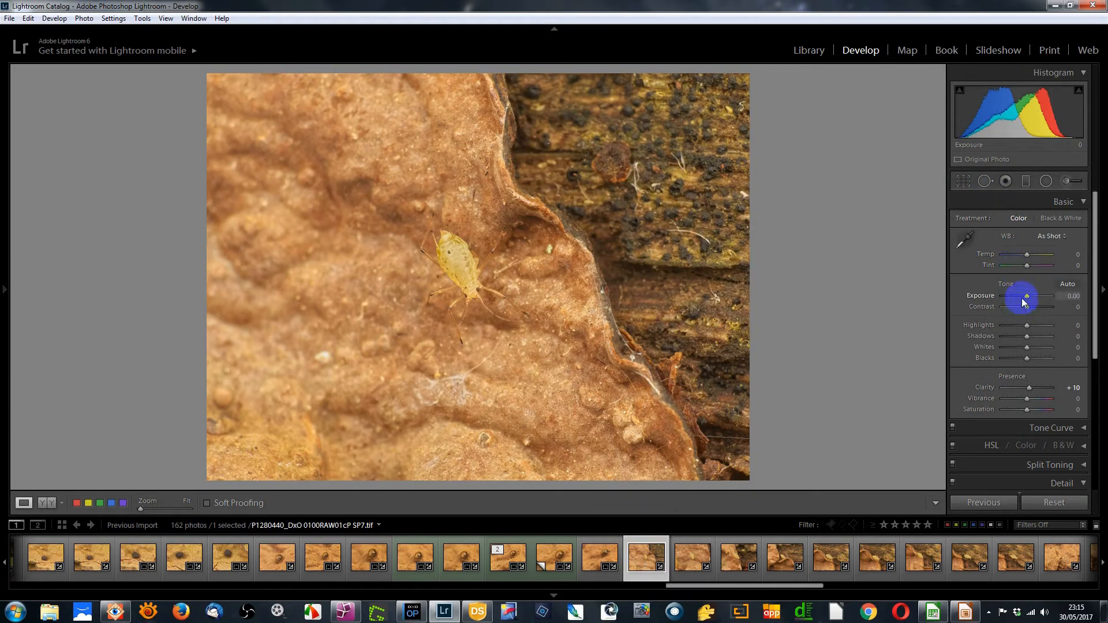
drag(1027, 296, 1026, 295)
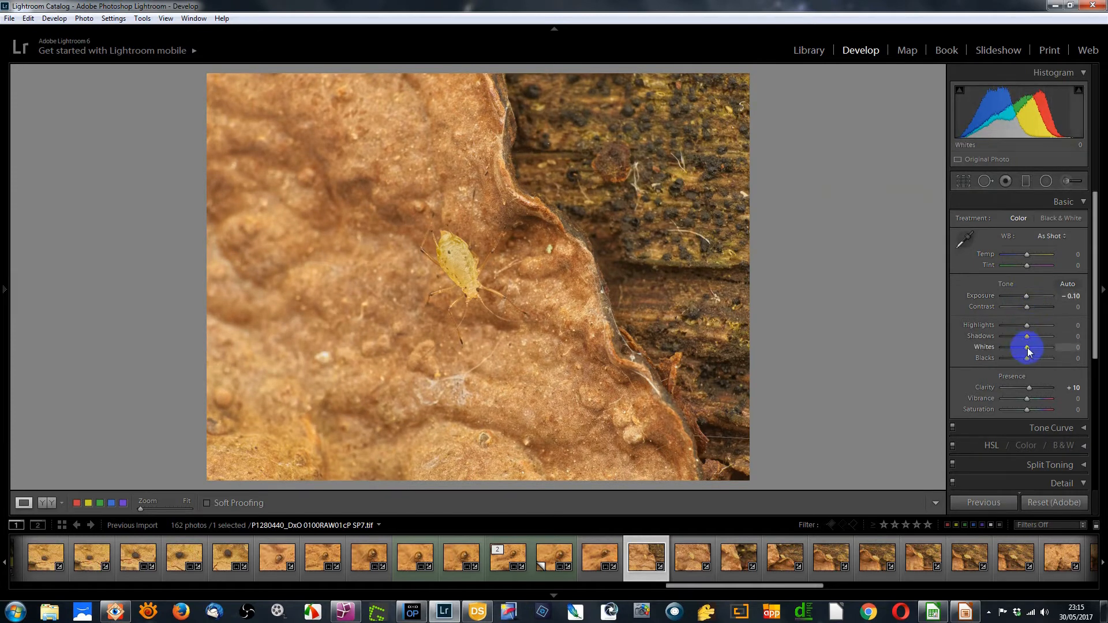
drag(1029, 351, 1029, 350)
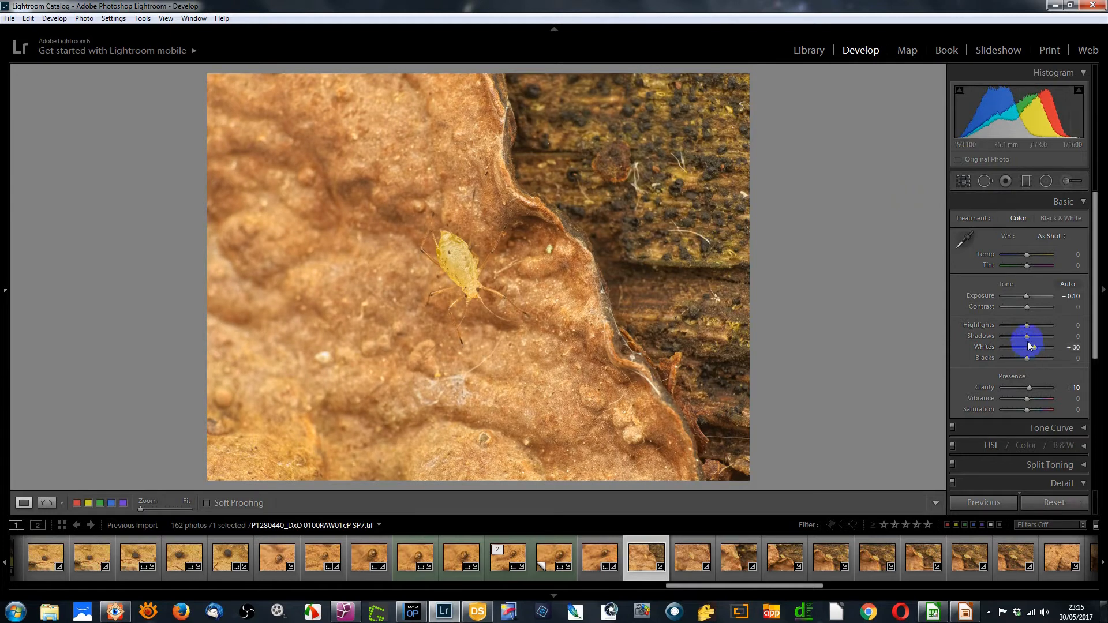
drag(1019, 323, 1022, 325)
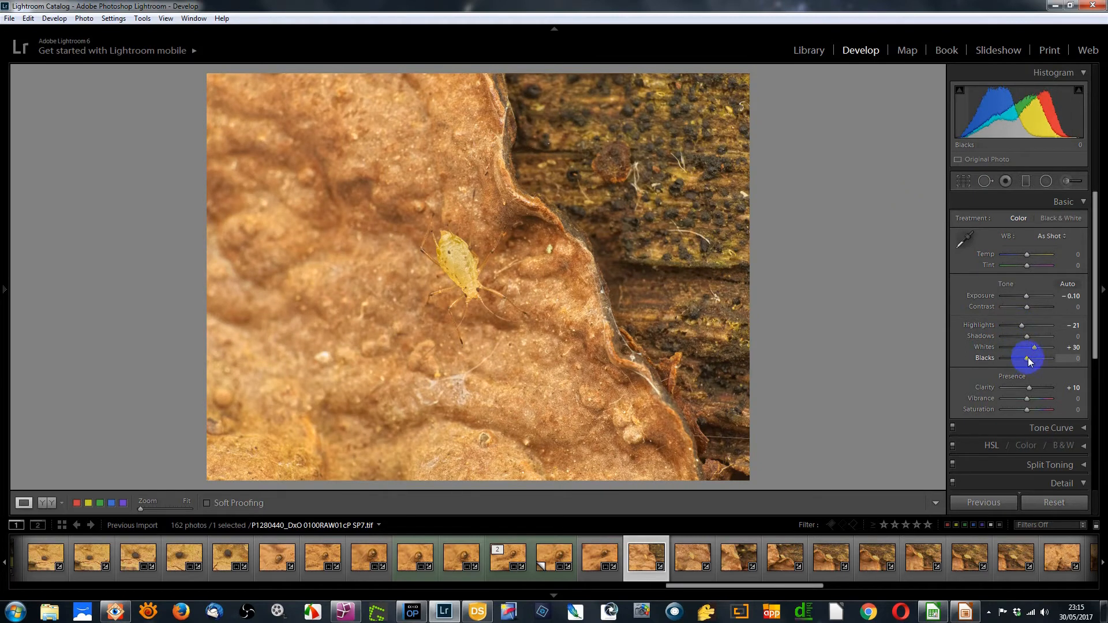
drag(1027, 358, 1023, 356)
Crop P1280440 tighter around the aphid at the original aspect ratio, keeping the fungus edge in the frame
click(962, 182)
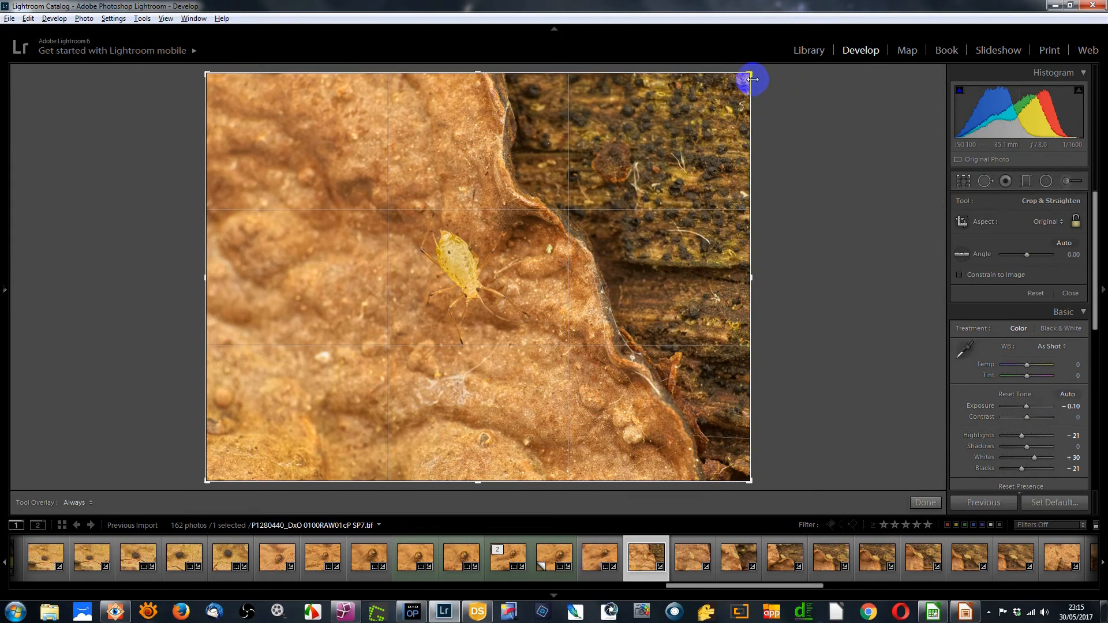
drag(747, 74, 687, 131)
drag(624, 212, 583, 249)
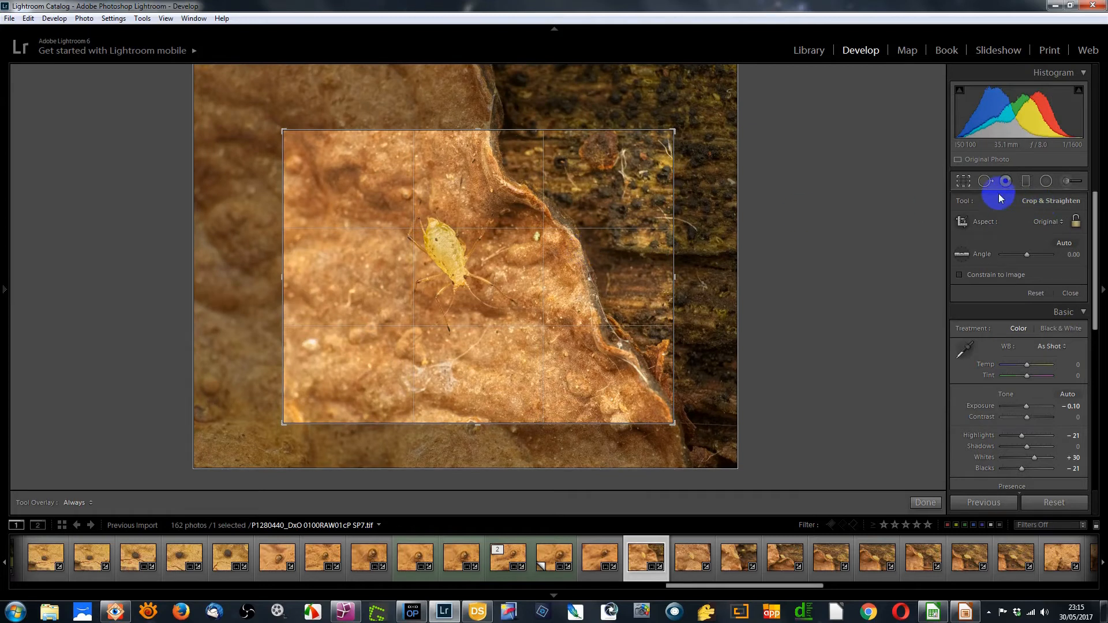
click(963, 181)
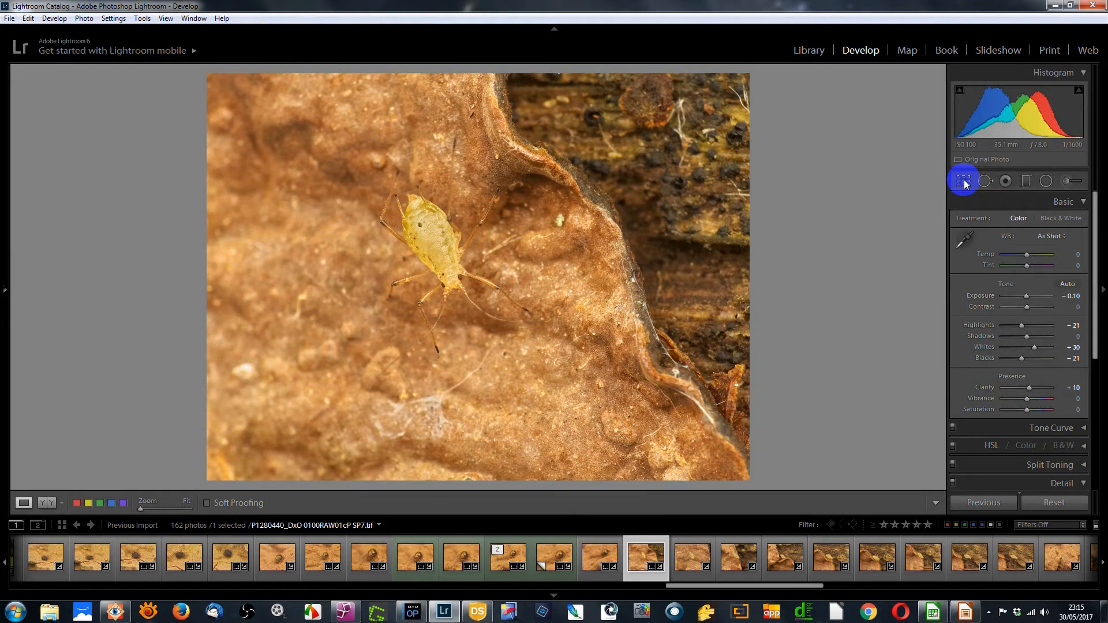
Enlarge the crop on P1280440 slightly and shift the image so the aphid sits a little higher and further right
click(962, 182)
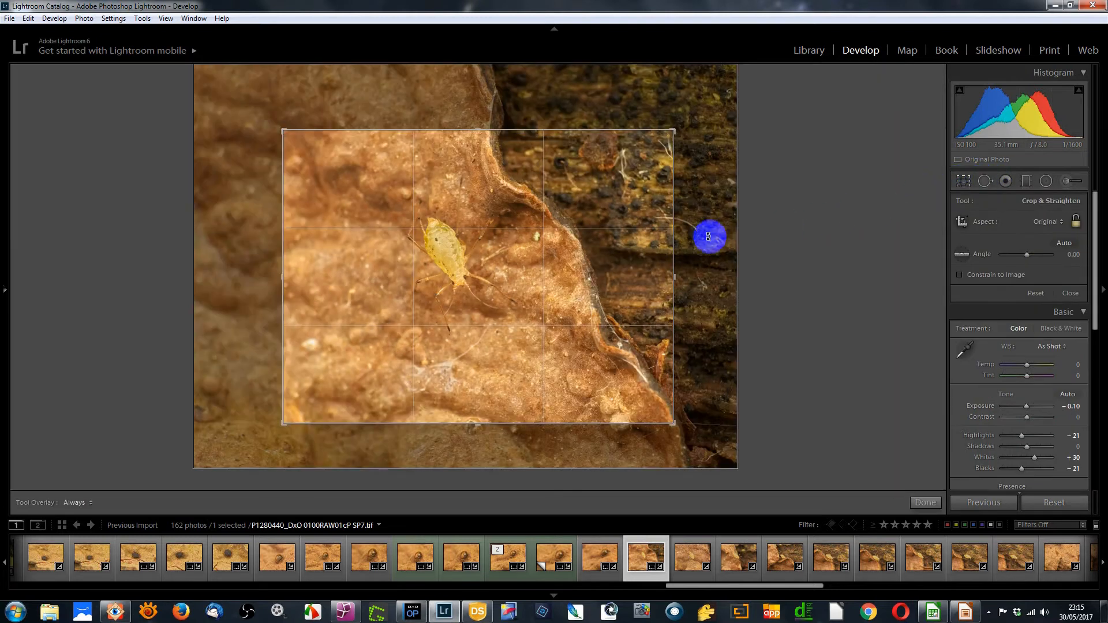
drag(664, 252, 669, 252)
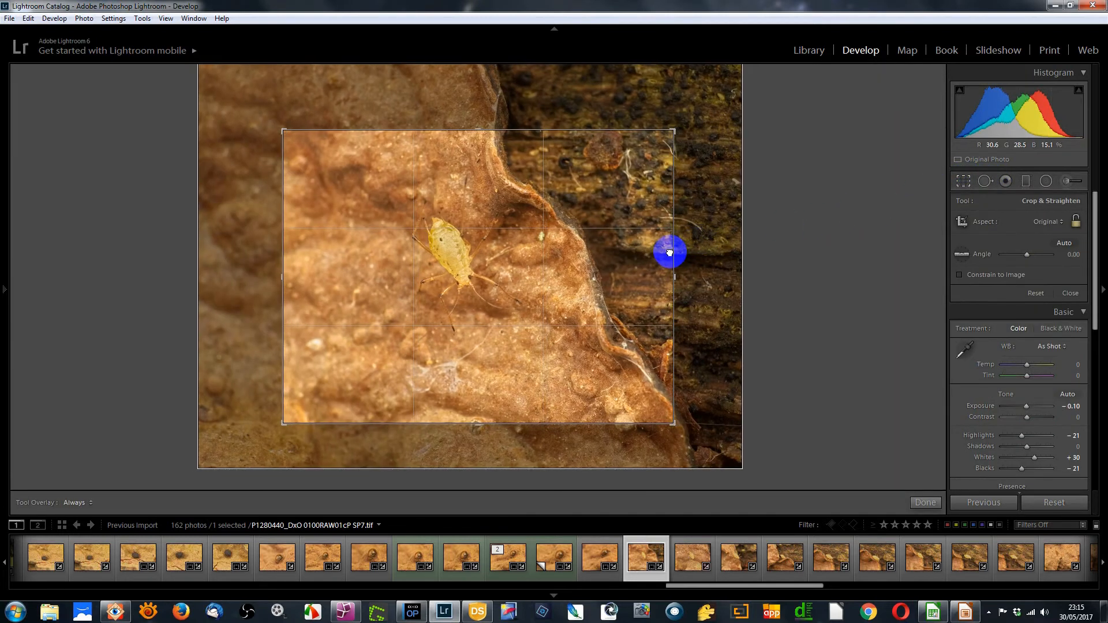
drag(674, 131, 680, 124)
drag(636, 185, 634, 179)
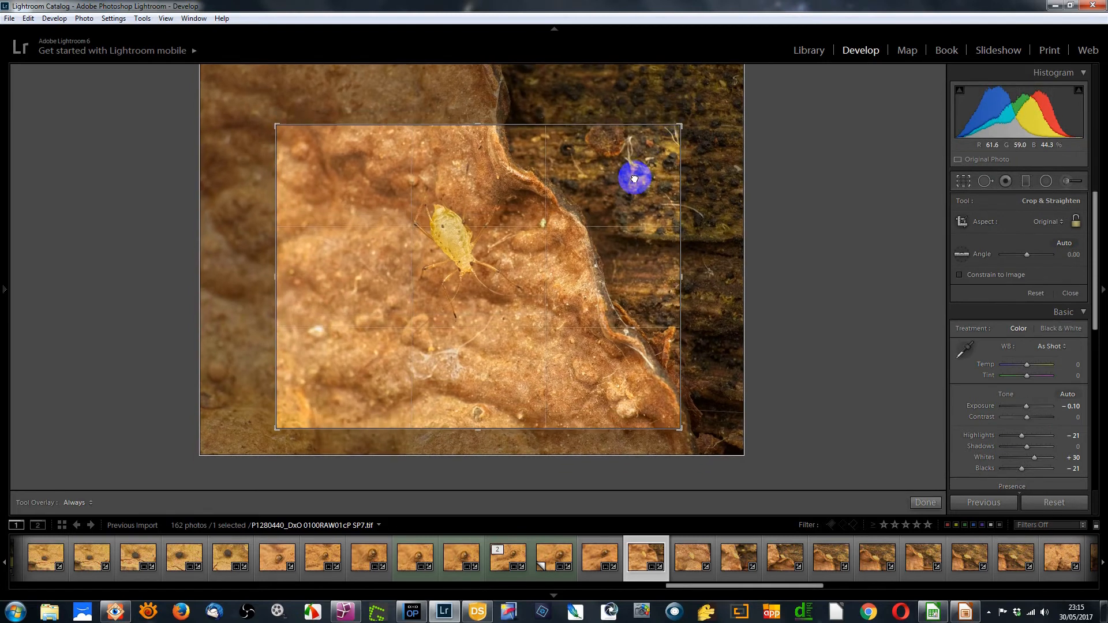
click(963, 181)
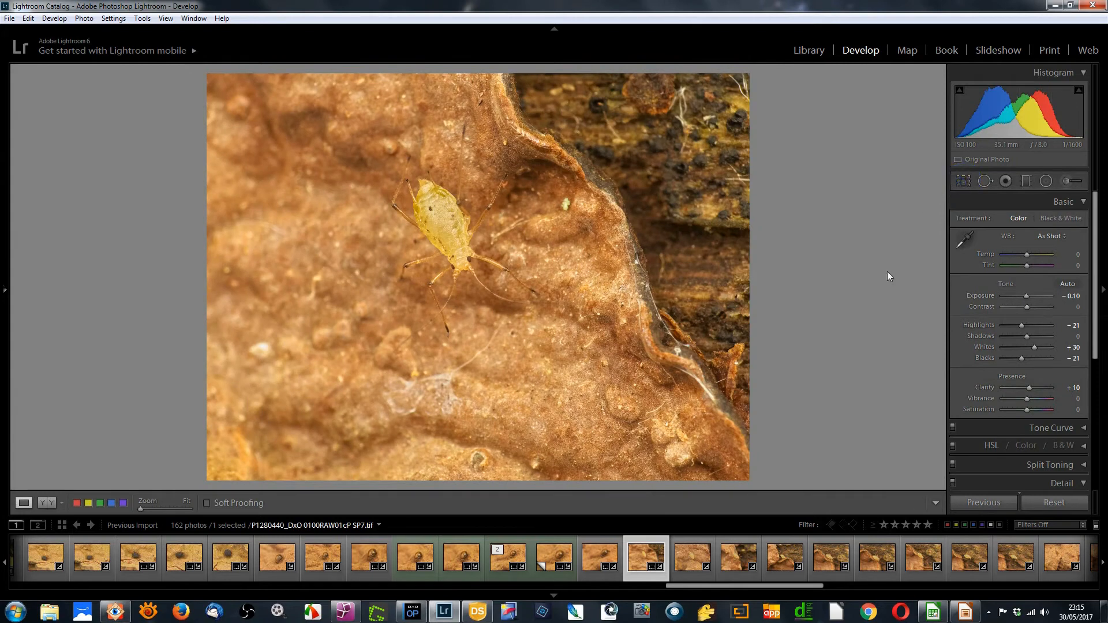
Label P1280440 Green and look at the next two aphid photos, P1280441 and P1280446
key(8)
click(690, 554)
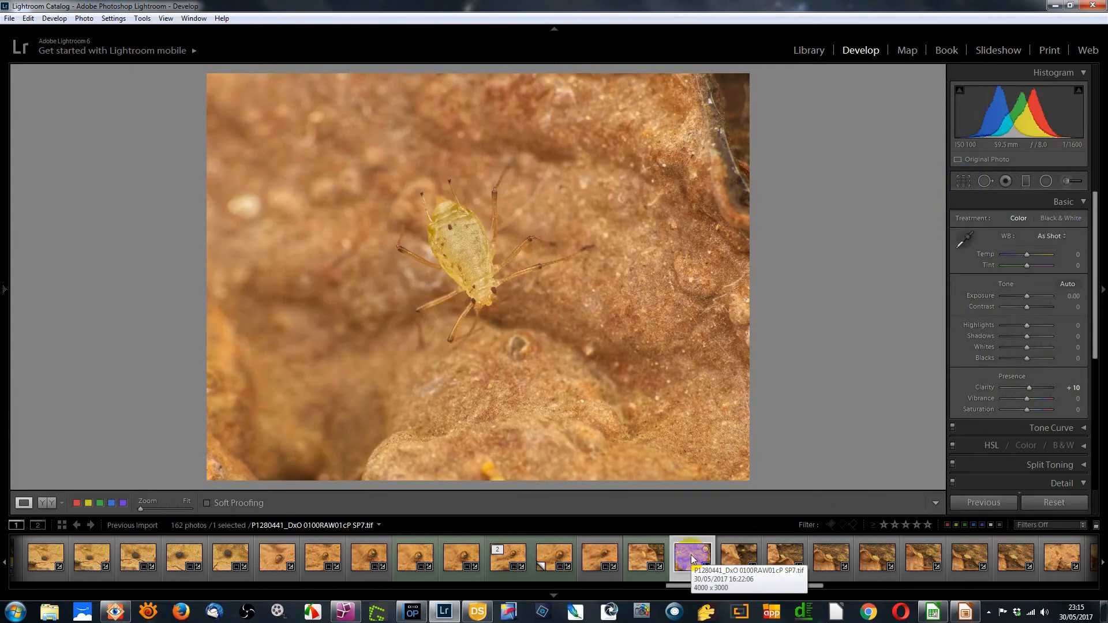
key(Right)
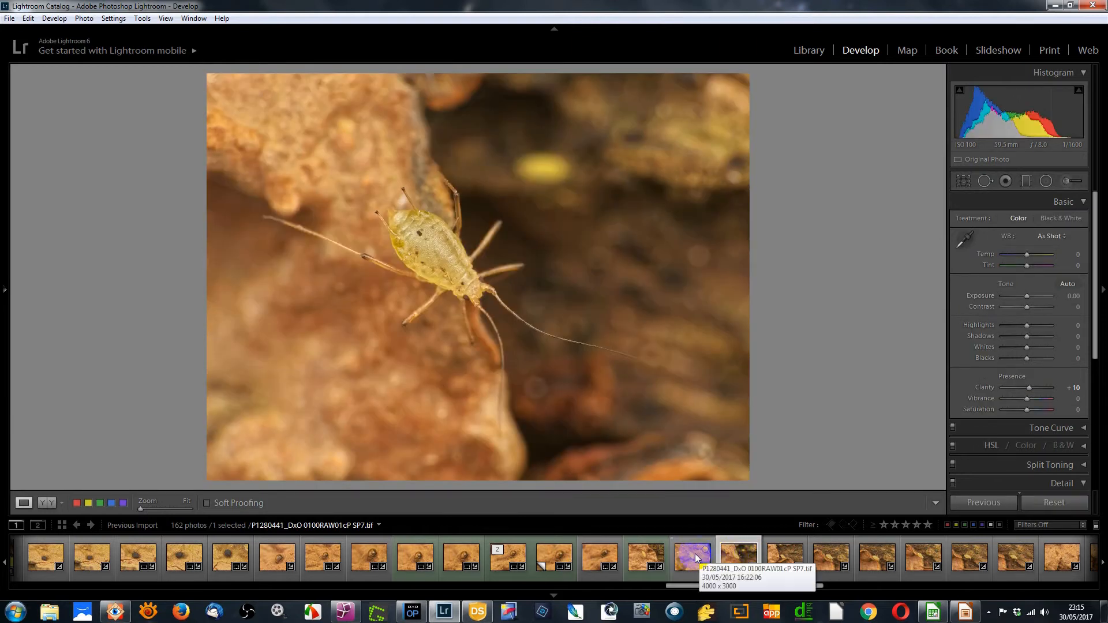
Synchronize P1280440's settings, without Crop or local adjustments, to the eight aphid photos that follow it, through P1280457
click(648, 564)
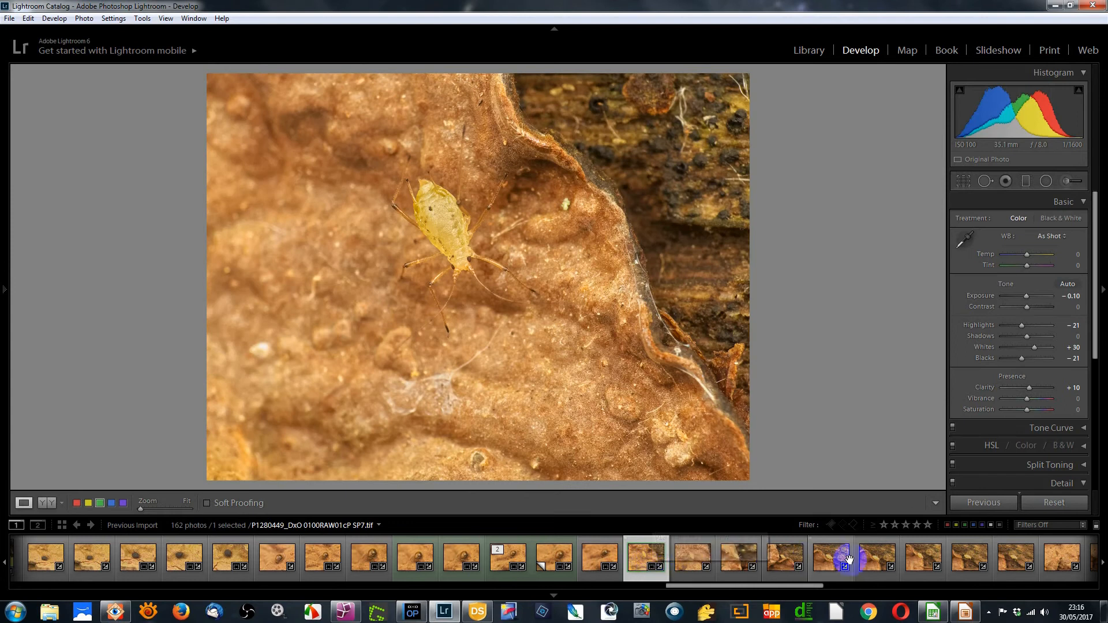
shift+click(1024, 560)
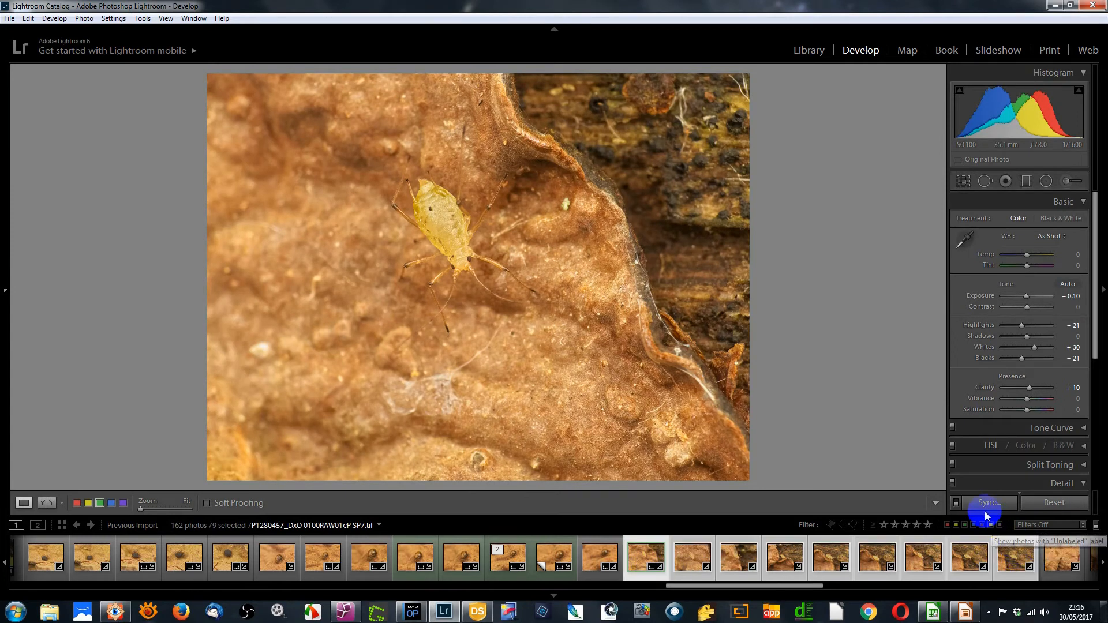
click(989, 502)
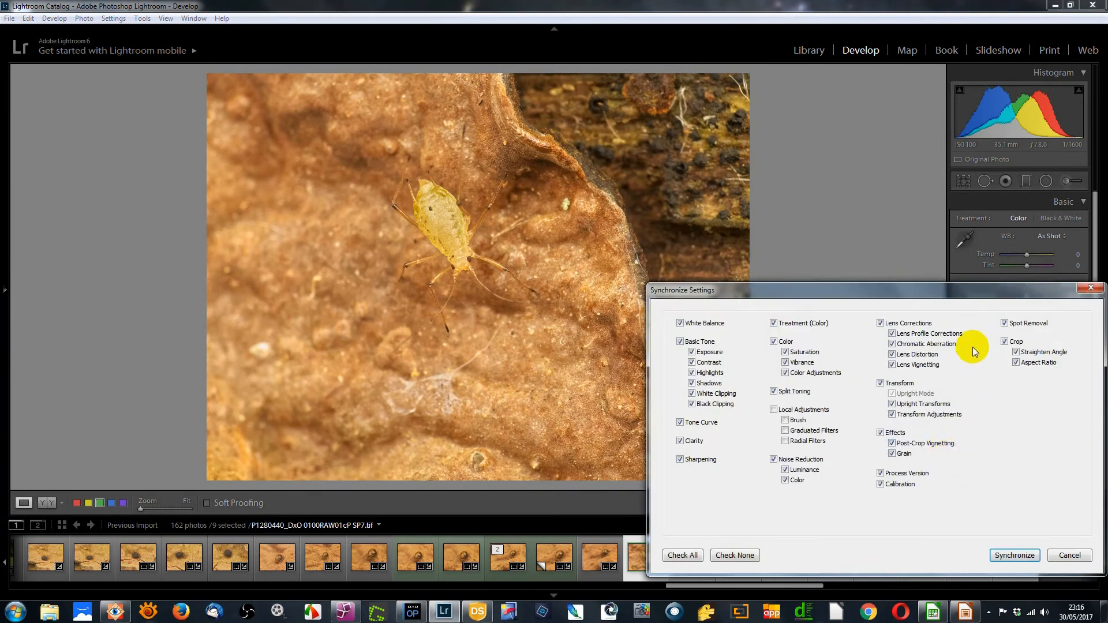
click(1014, 555)
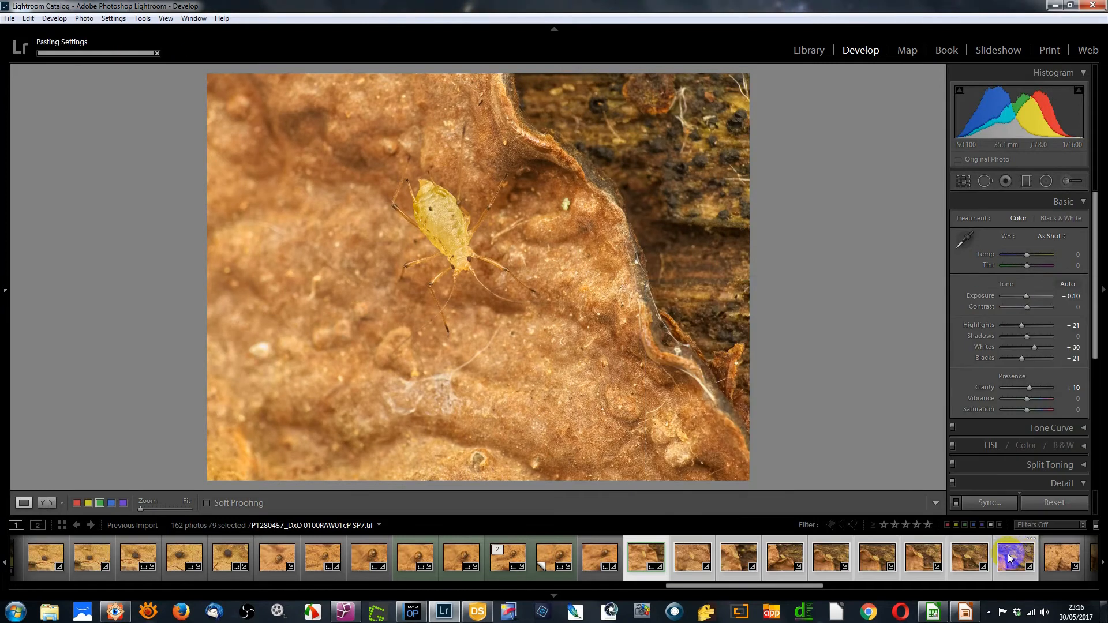
Crop P1280441 tighter around the aphid at the original aspect ratio, leaving out the dark fungus edge
click(690, 555)
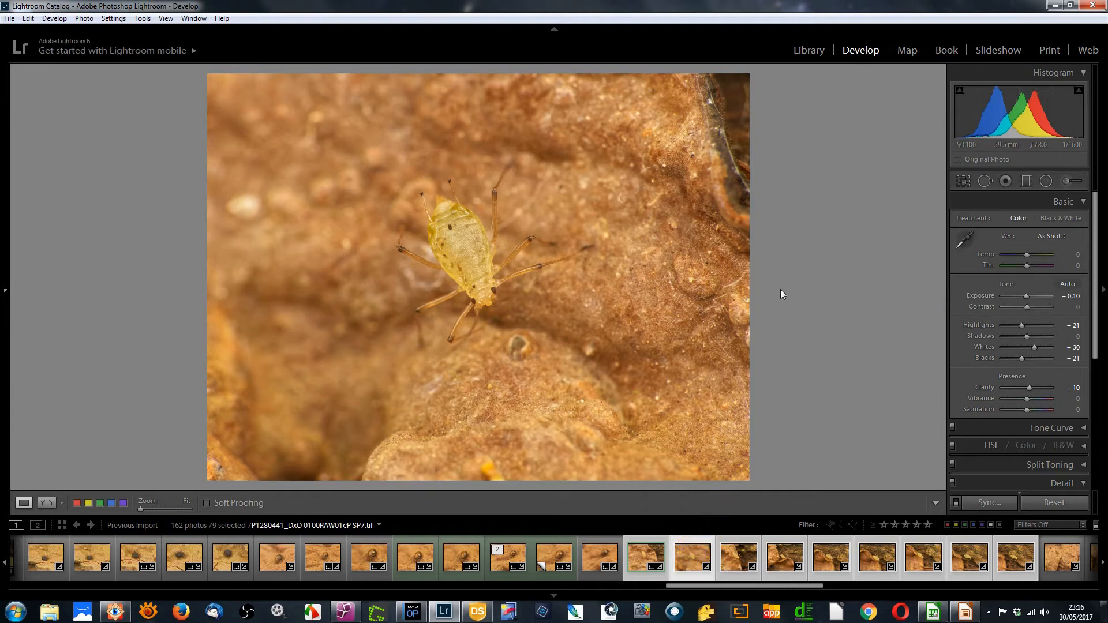
click(963, 181)
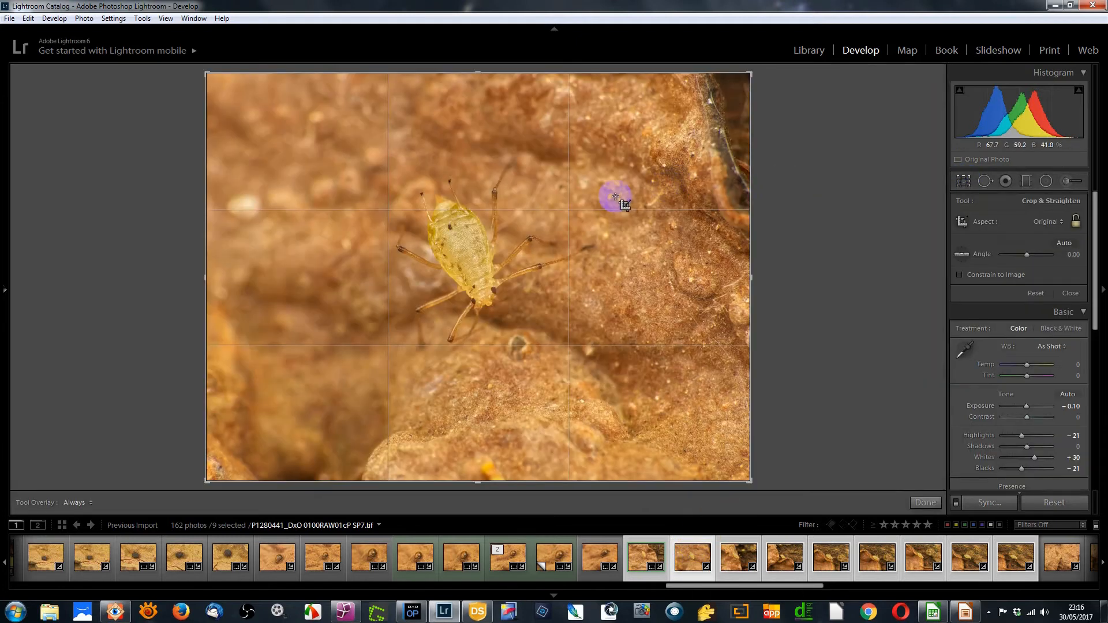
drag(748, 77, 712, 132)
drag(638, 234, 628, 237)
click(964, 181)
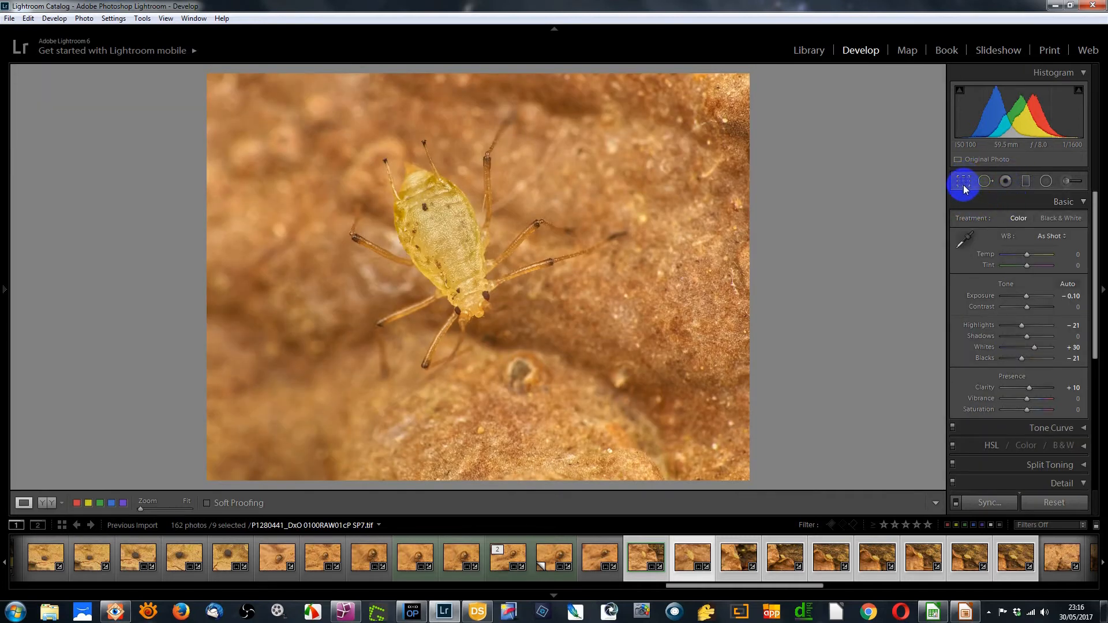
Shift P1280441 within its crop so the aphid sits slightly higher, and label the photo Green
click(964, 182)
drag(499, 260, 497, 252)
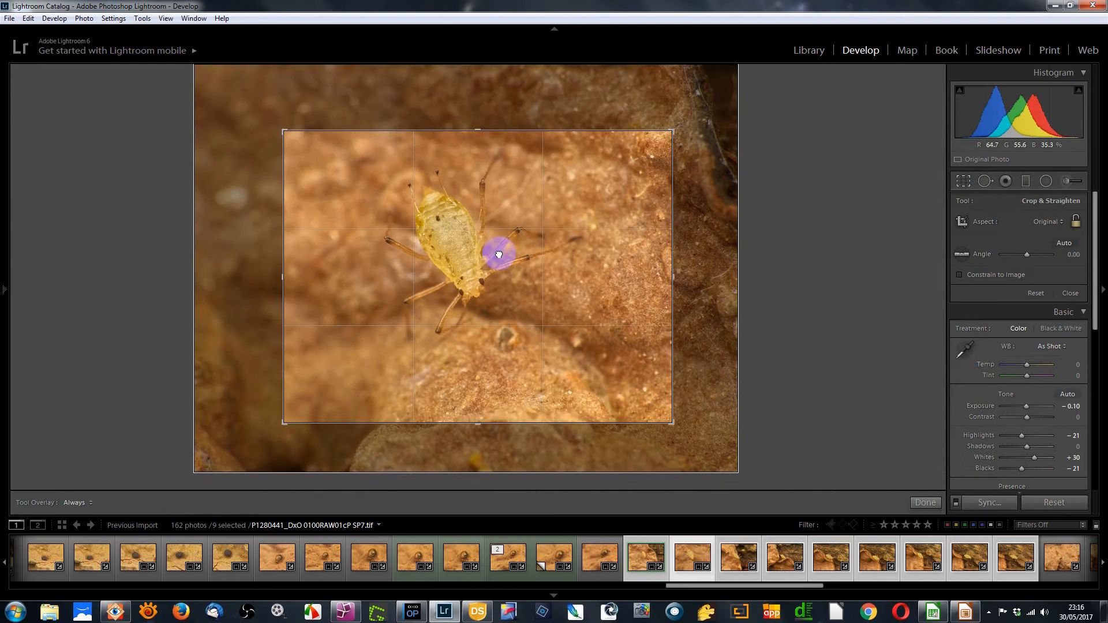
click(964, 182)
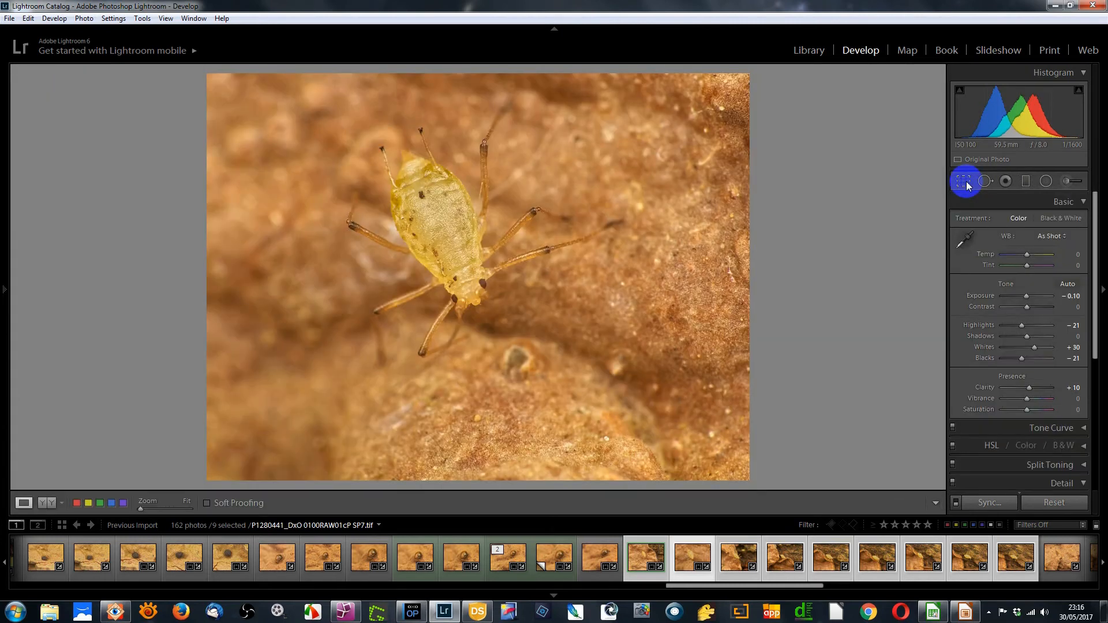
key(8)
Crop P1280446 to about 3433 × 2575 pixels at the original aspect ratio, keeping the aphid's outstretched leg and long antenna in the frame
click(740, 557)
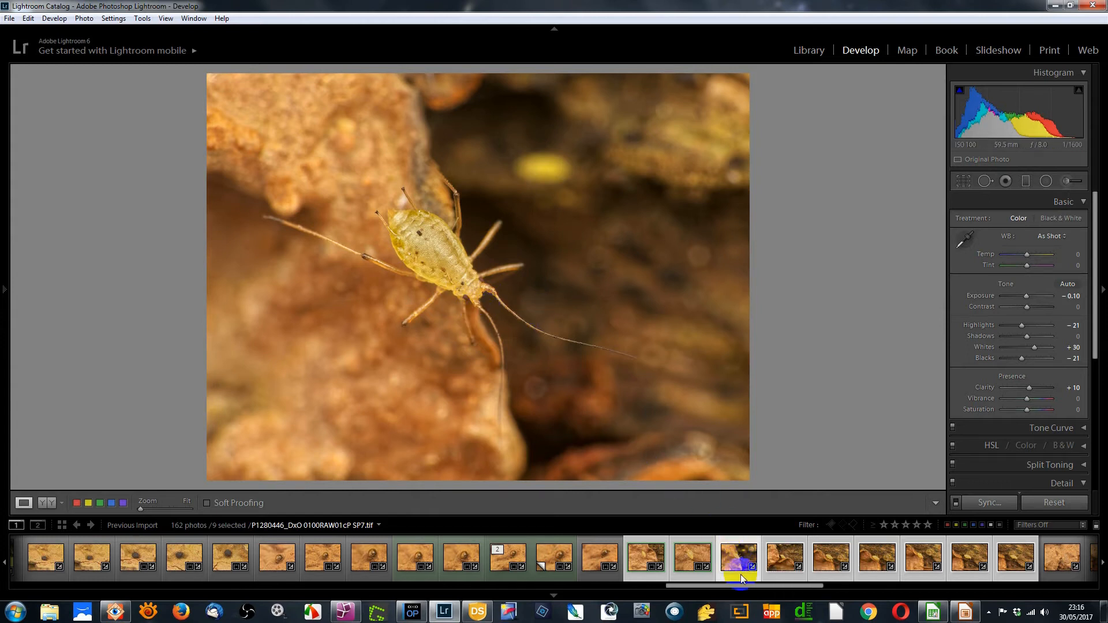
click(792, 557)
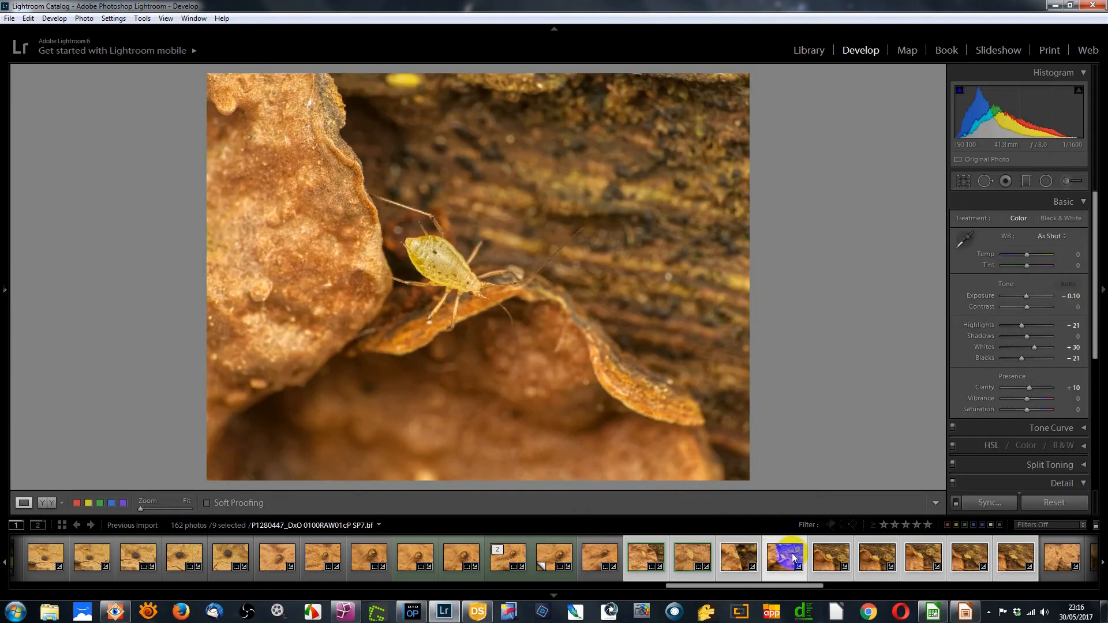
click(747, 565)
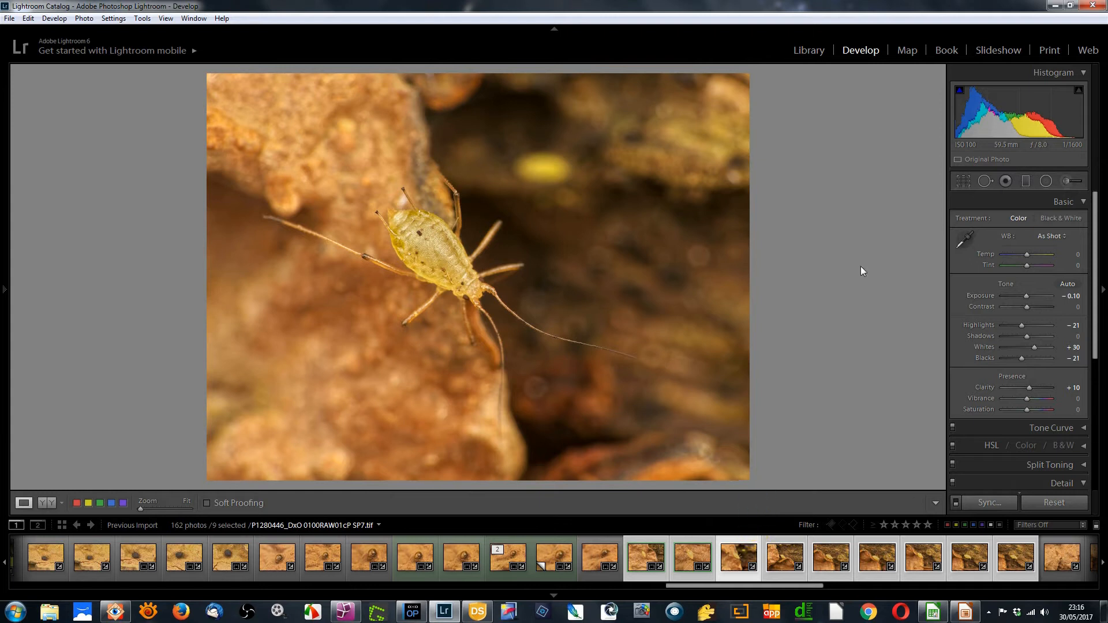
click(963, 181)
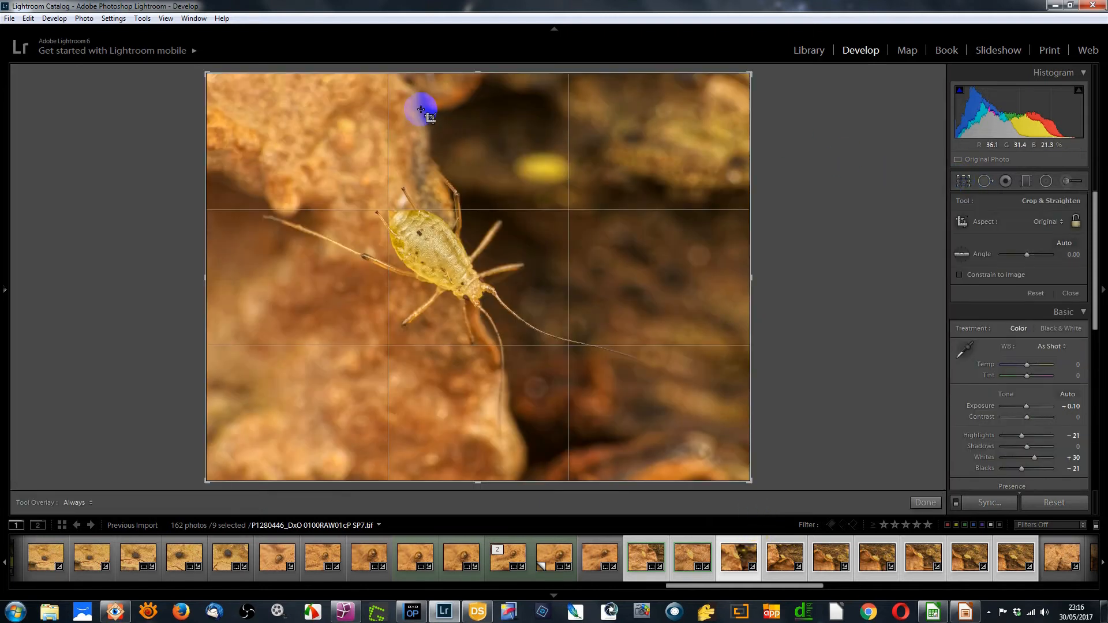
drag(487, 72, 478, 105)
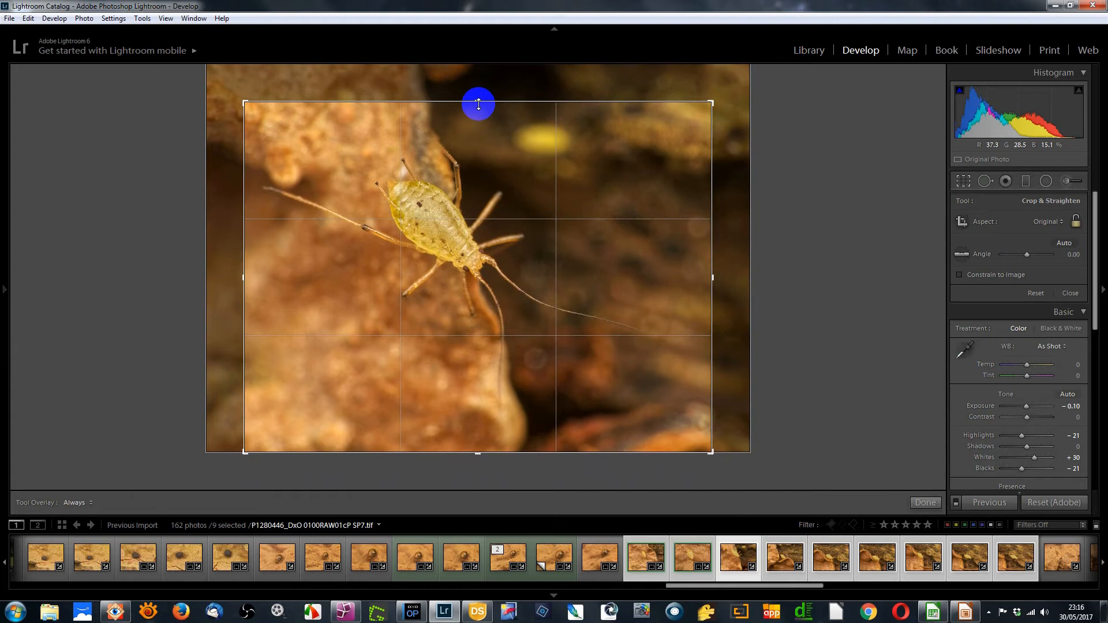
drag(478, 105, 477, 101)
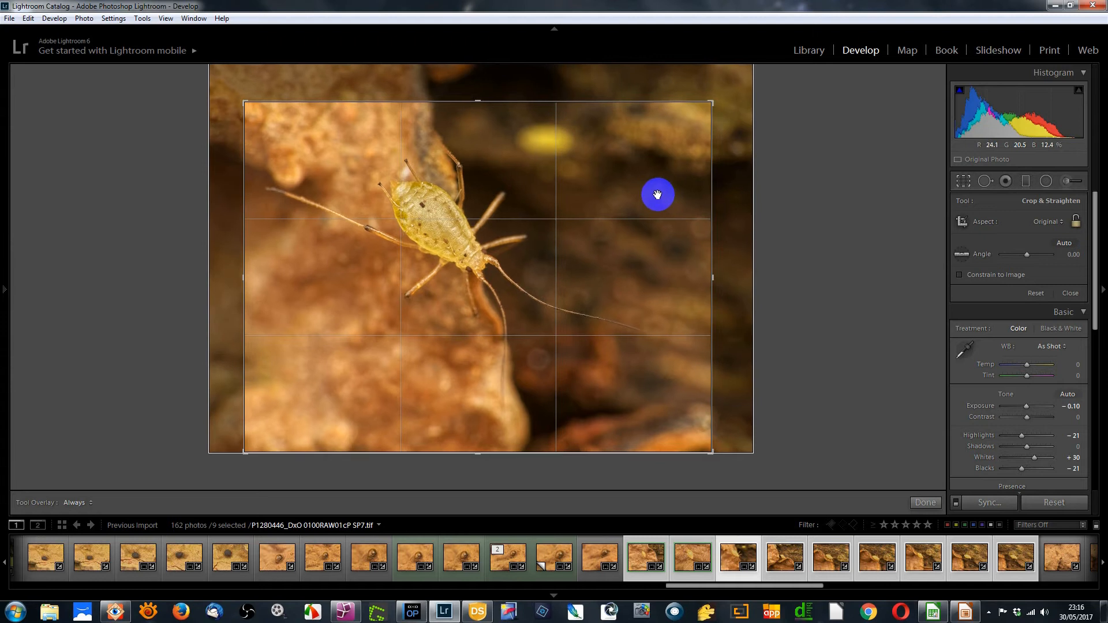
click(963, 181)
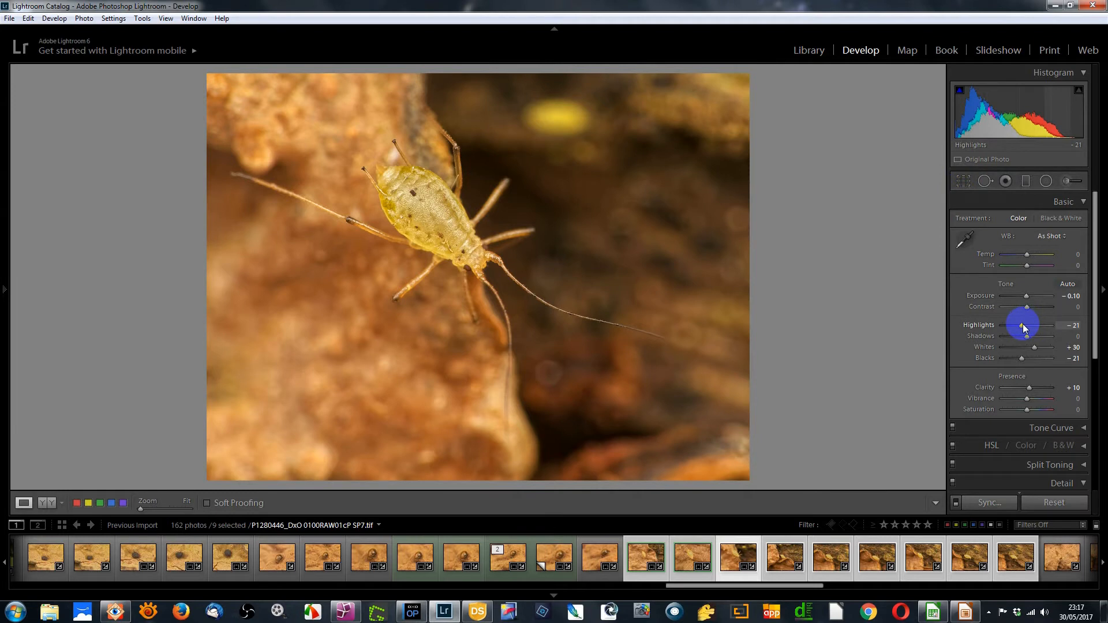
Set Highlights to −67 on P1280446 and label the photo Green
drag(1023, 325, 1011, 324)
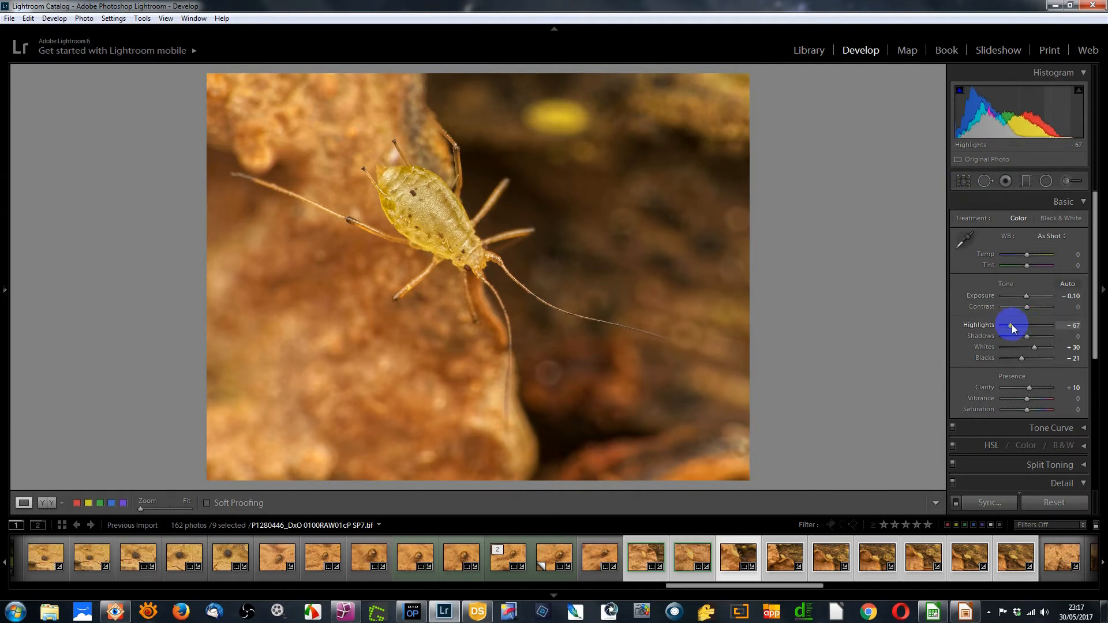
key(8)
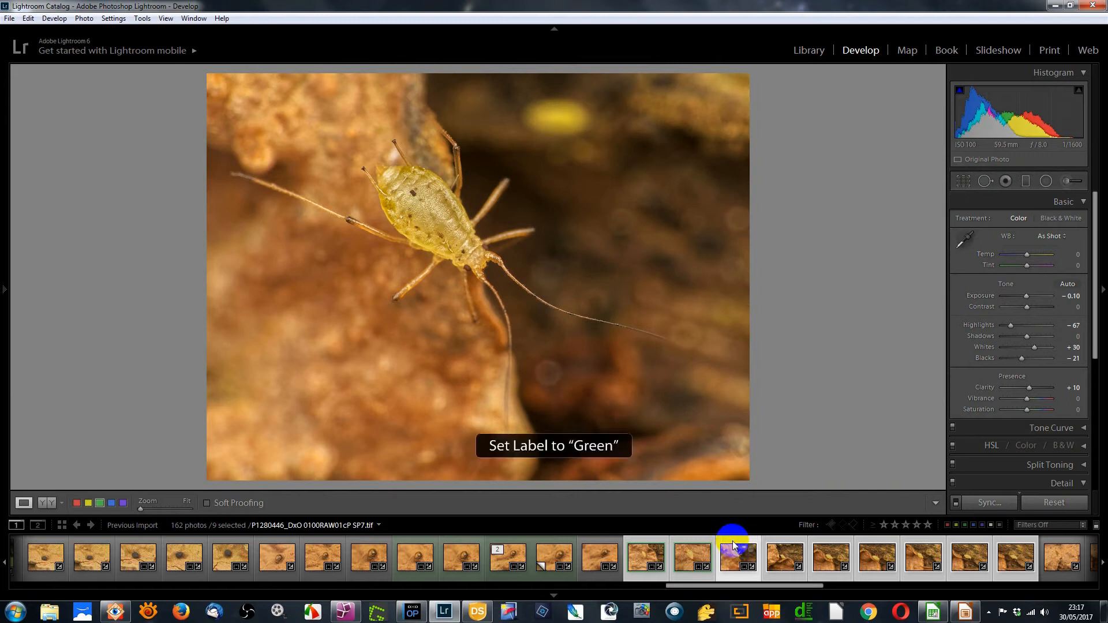
Set P1280441 to Highlights −100 and Blacks −45
click(702, 555)
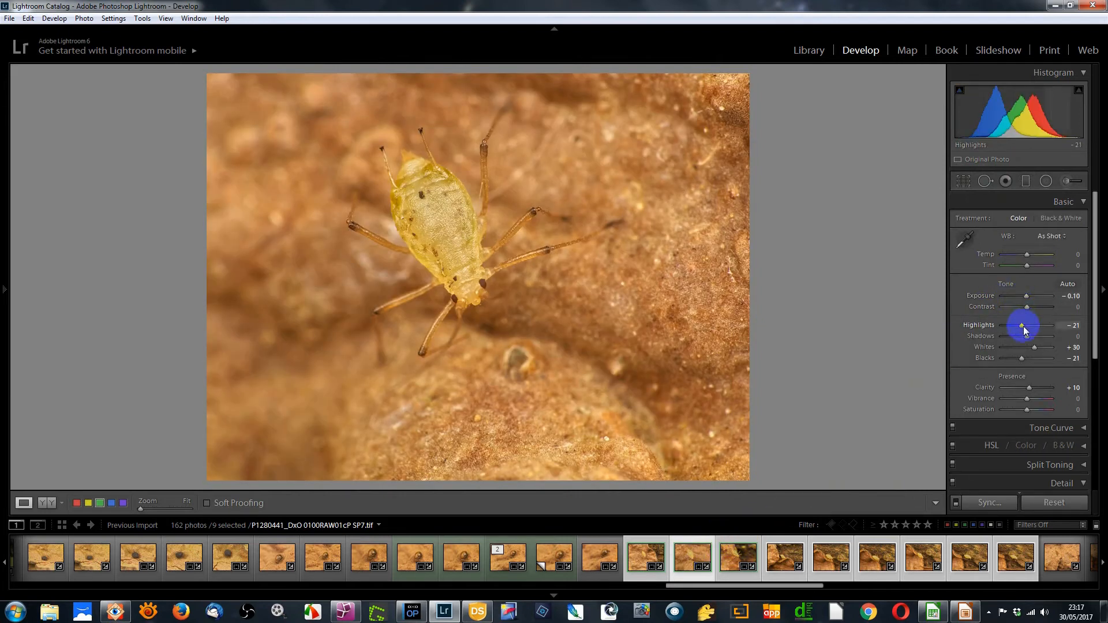
drag(1020, 326, 996, 336)
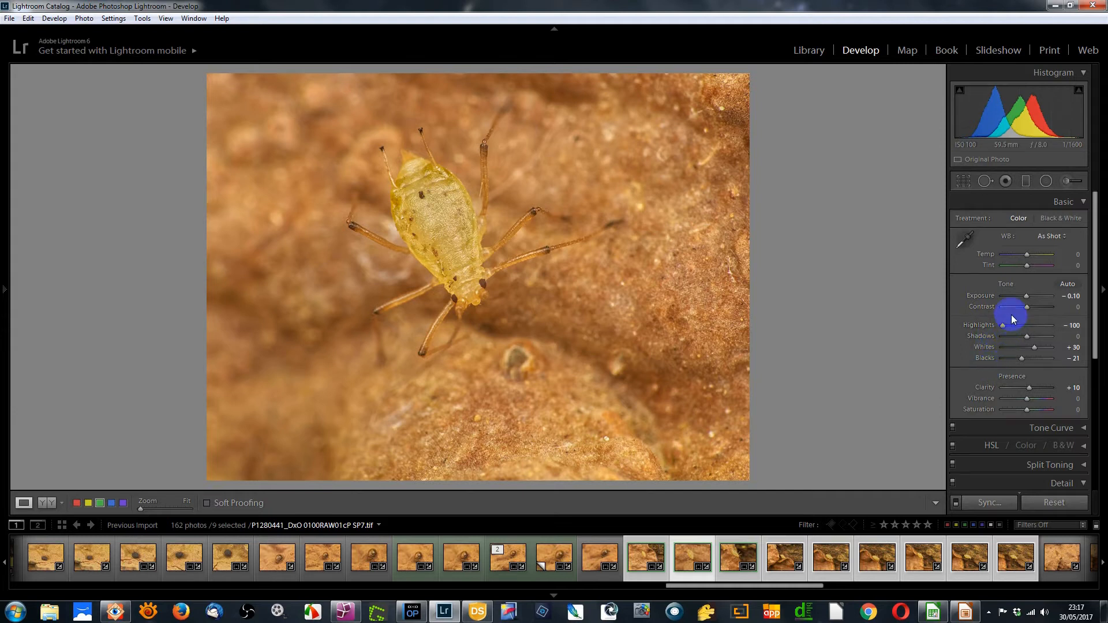
drag(1022, 357, 1016, 359)
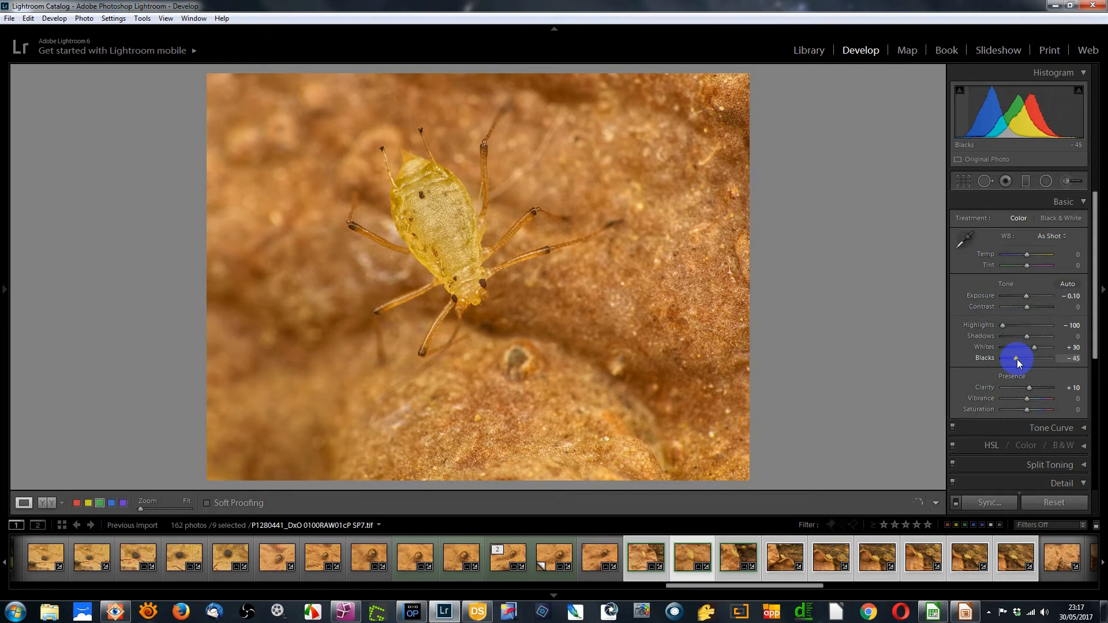
drag(1017, 359, 1016, 359)
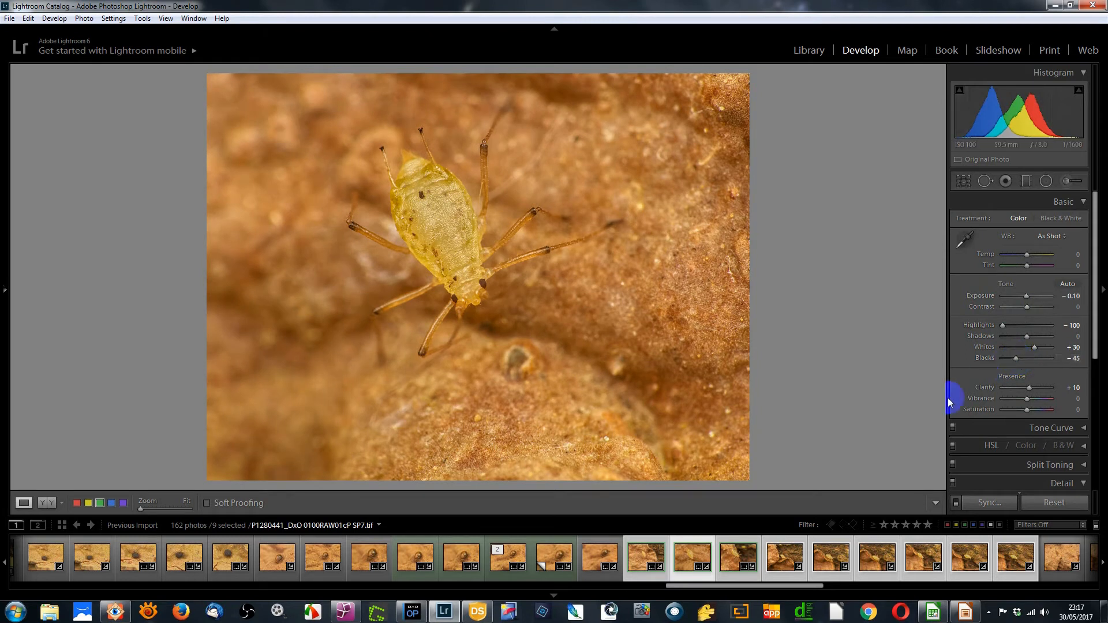
Set P1280440, the aphid beside the wood edge, to Highlights −62 and Blacks −48
click(651, 554)
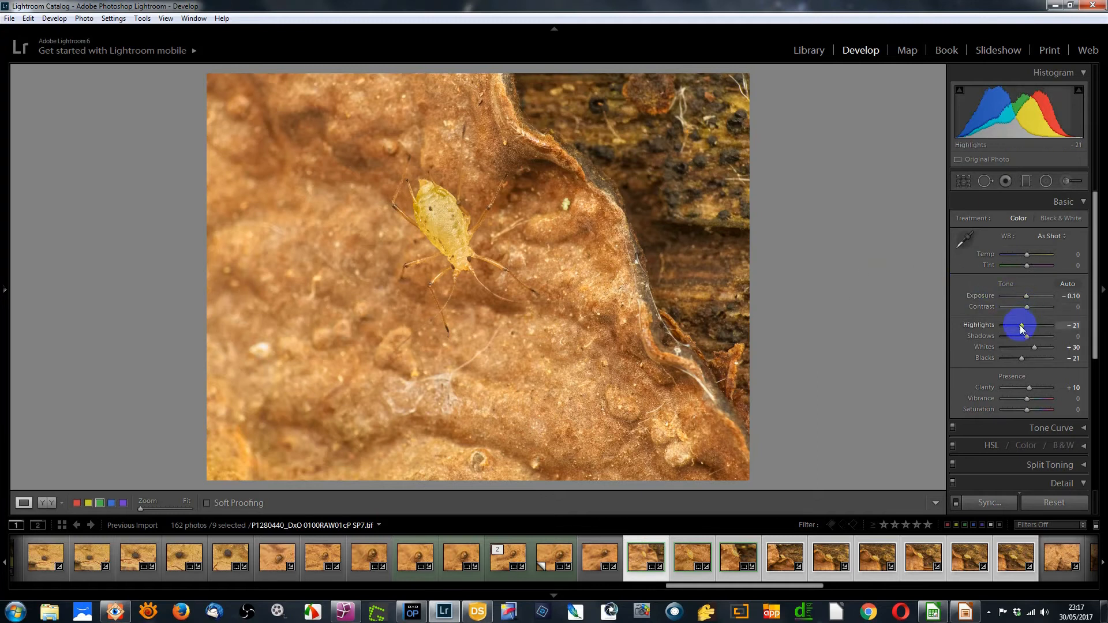
drag(1019, 324, 1010, 326)
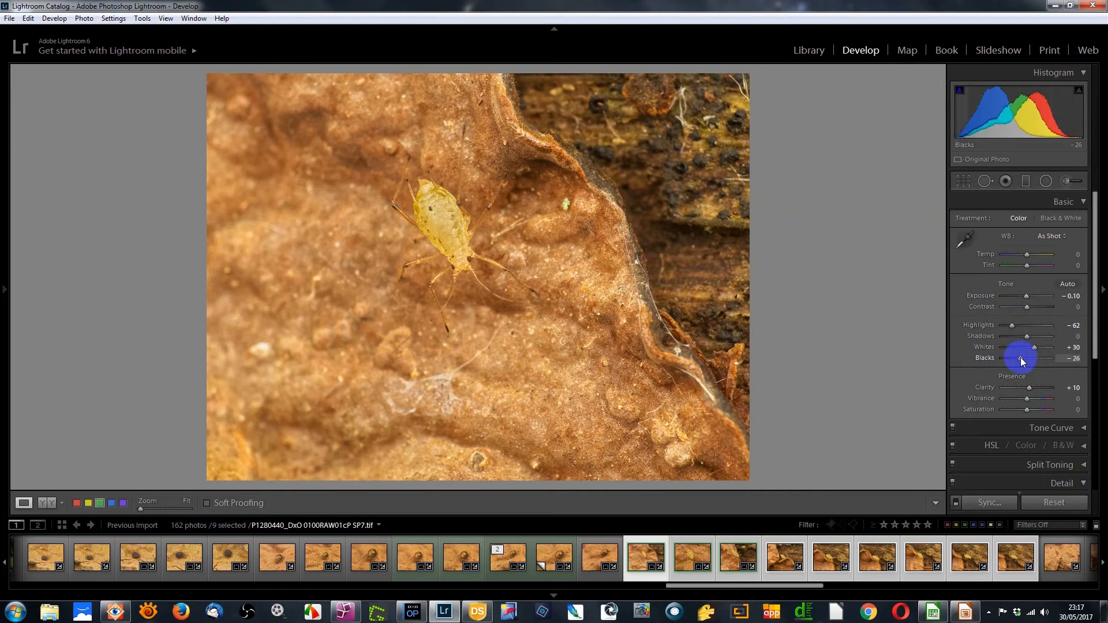
drag(1016, 357, 1015, 357)
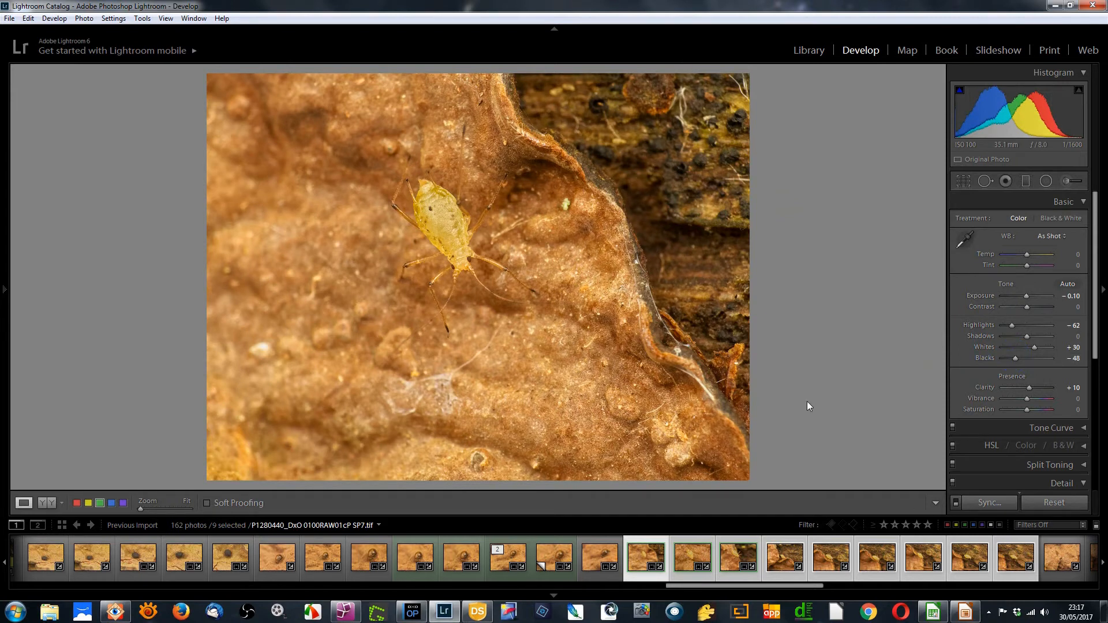
Compare the tone of the aphid in P1280441 and P1280446 with P1280447 and P1280449
click(691, 552)
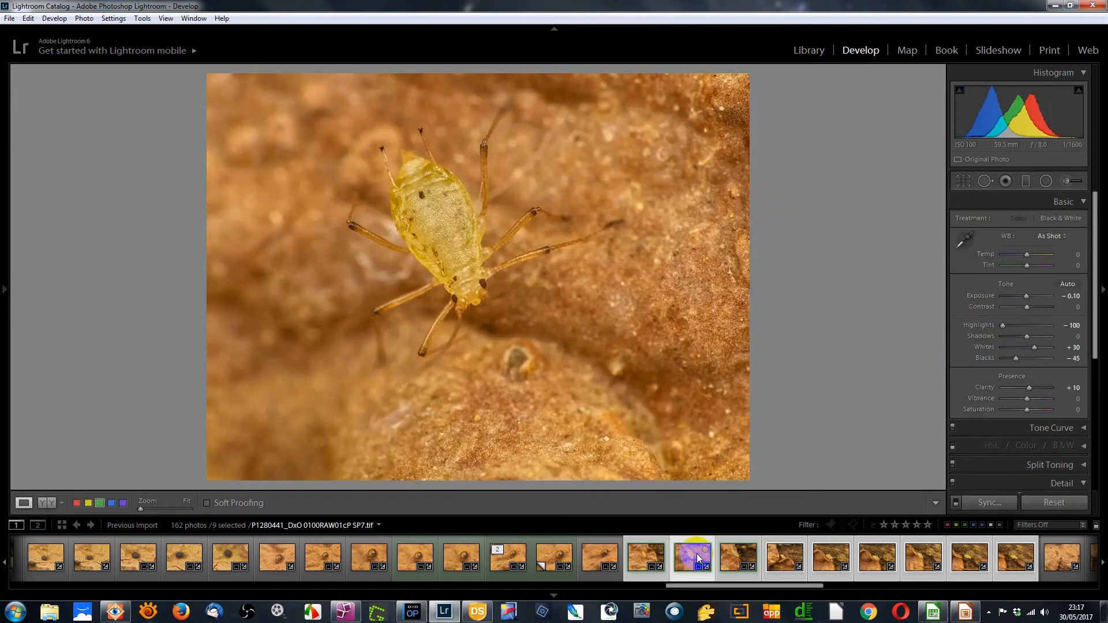
click(743, 557)
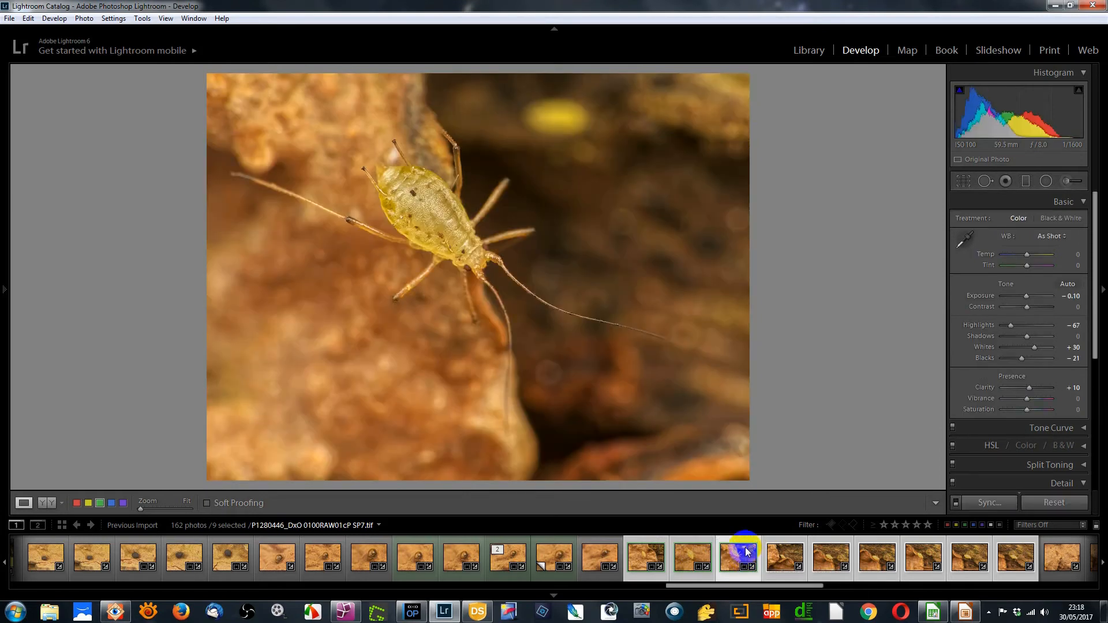
click(791, 554)
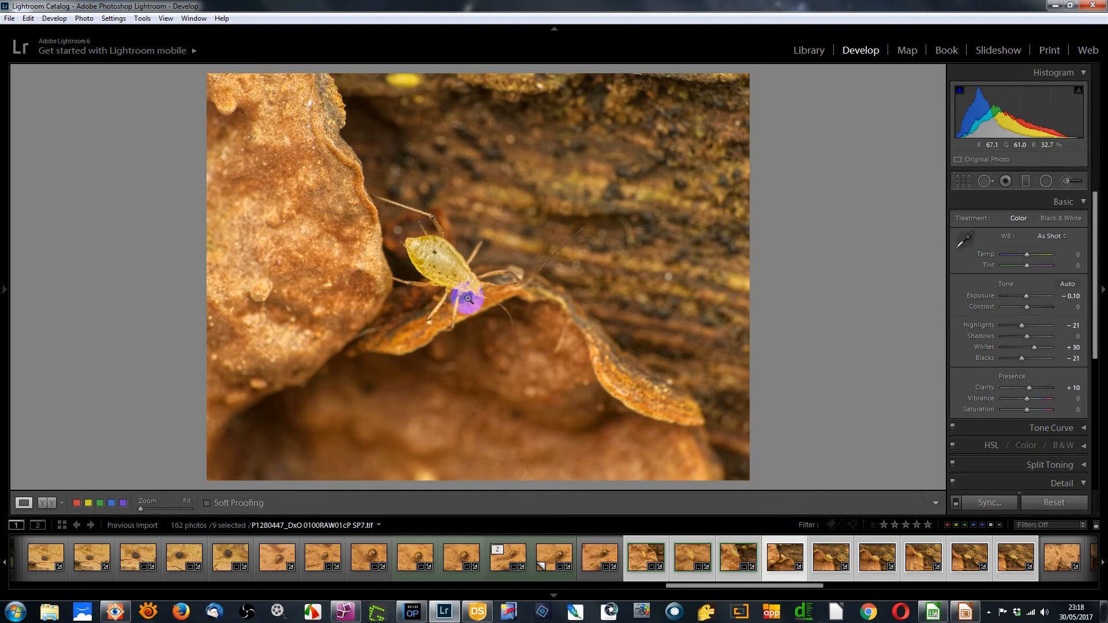
click(831, 556)
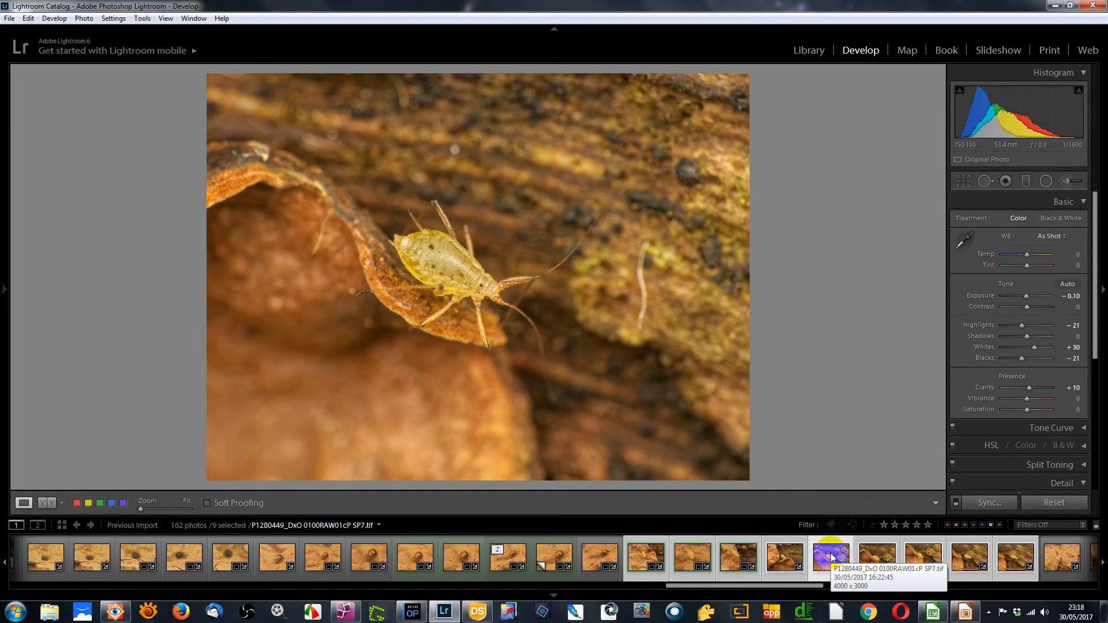
click(743, 558)
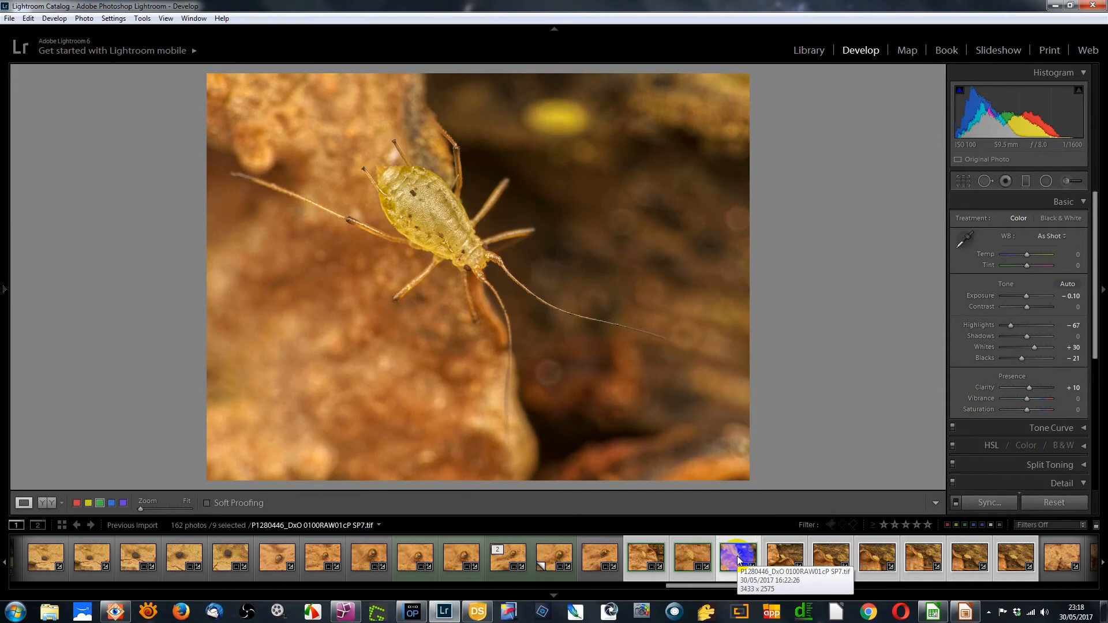
click(830, 559)
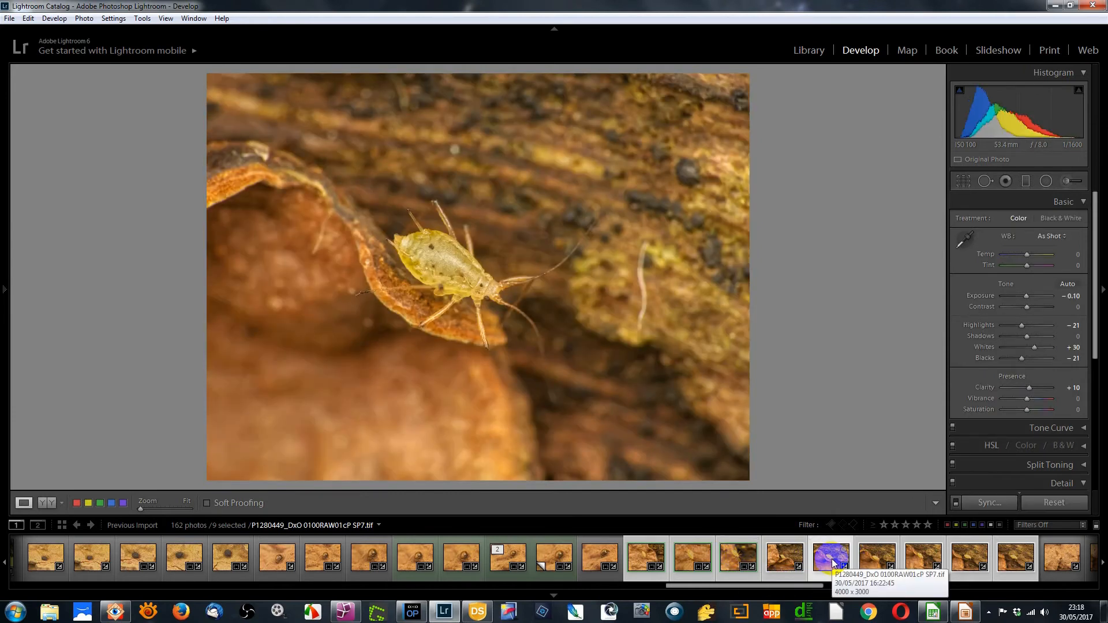
Deselect P1280440 and P1280441, and synchronize the develop settings of P1280446 to the selected aphid photos P1280447 through P1280457
click(740, 559)
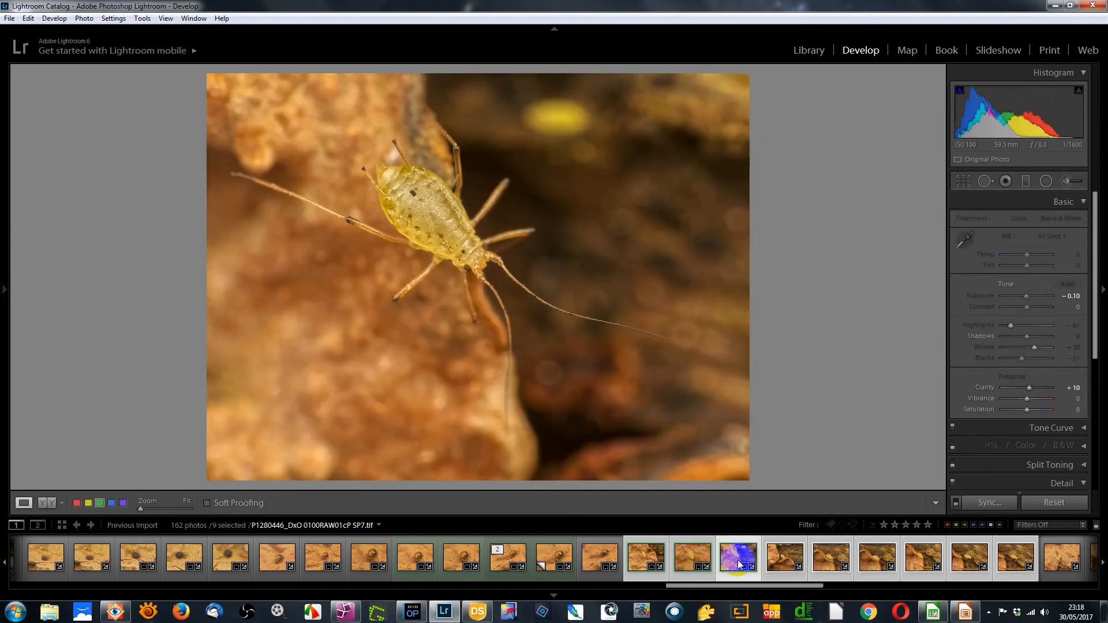
click(697, 561)
ctrl+click(645, 556)
click(984, 556)
click(983, 500)
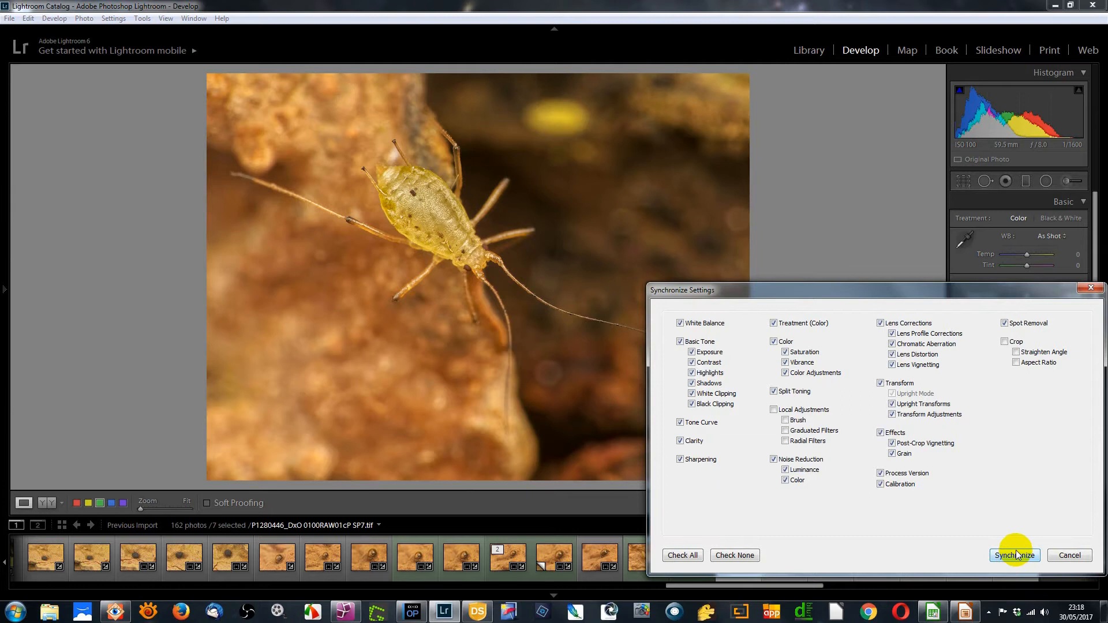
click(1017, 555)
Crop P1280447 slightly tighter around the aphid on all sides and label the photo Green
click(787, 560)
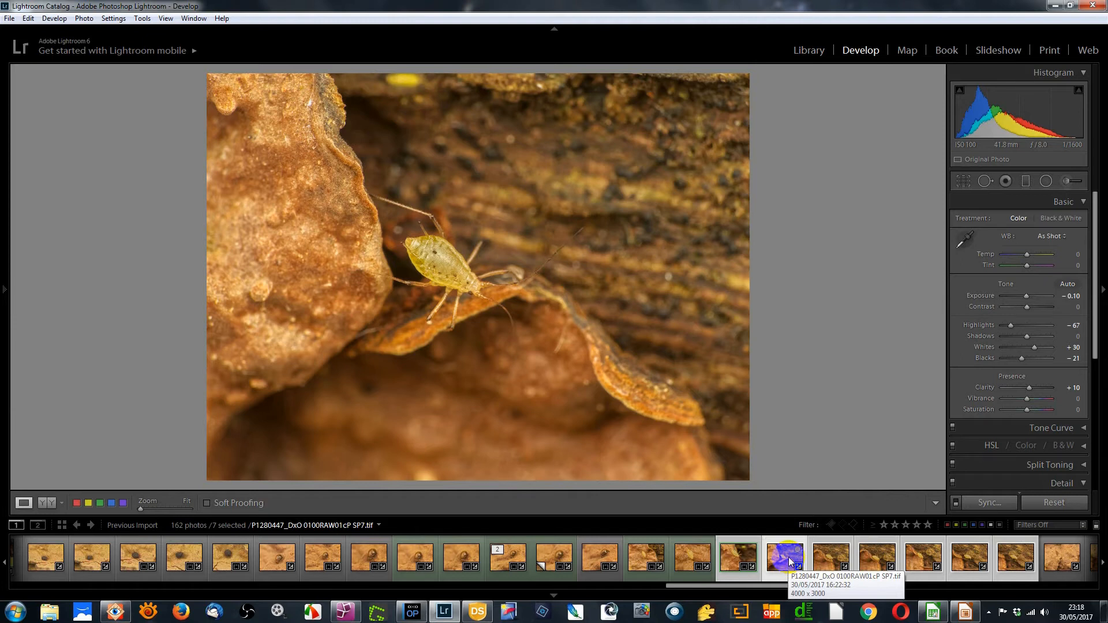
click(963, 180)
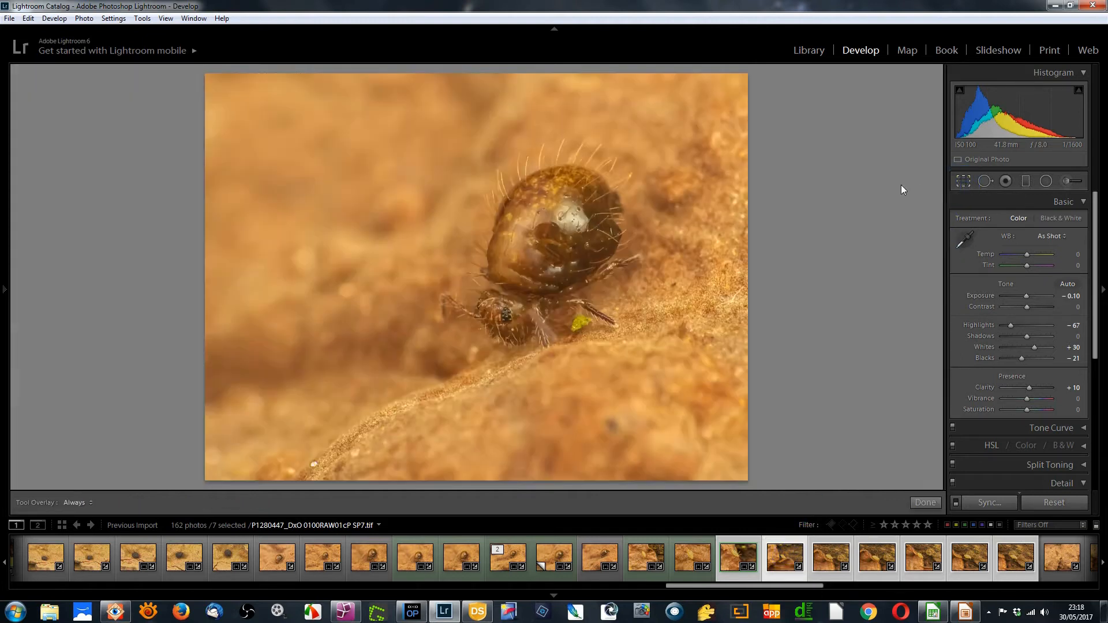
drag(198, 78, 246, 106)
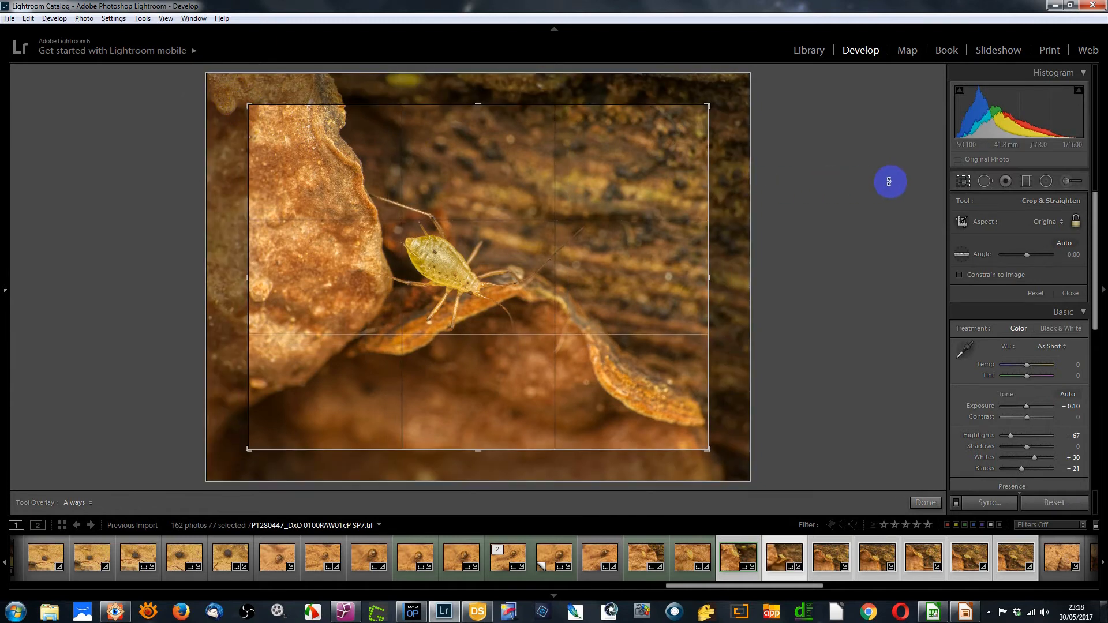
click(965, 181)
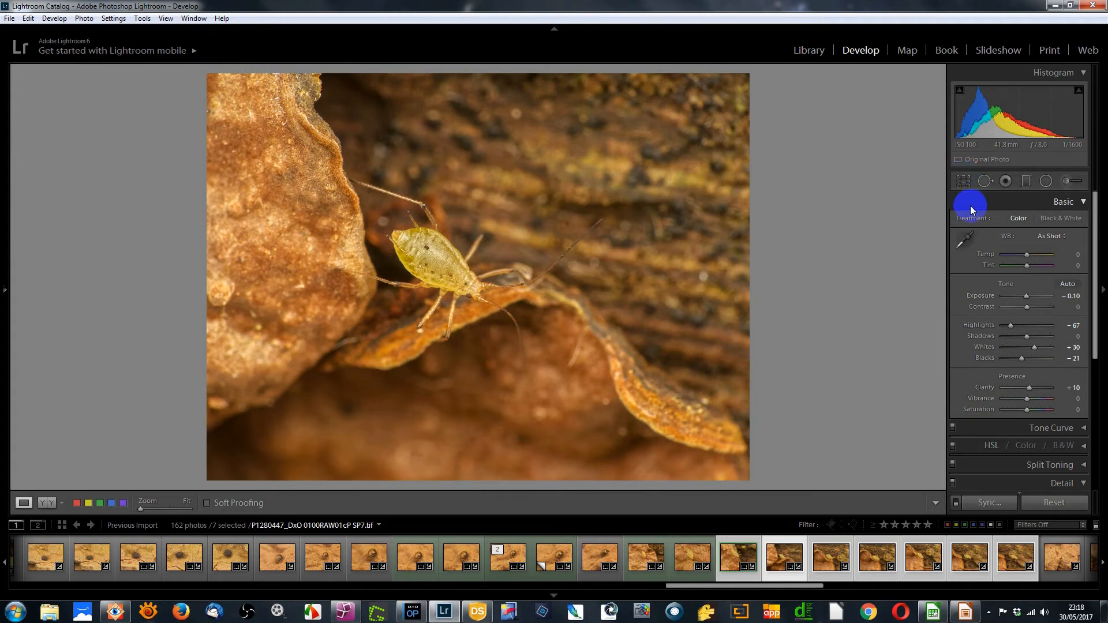
key(8)
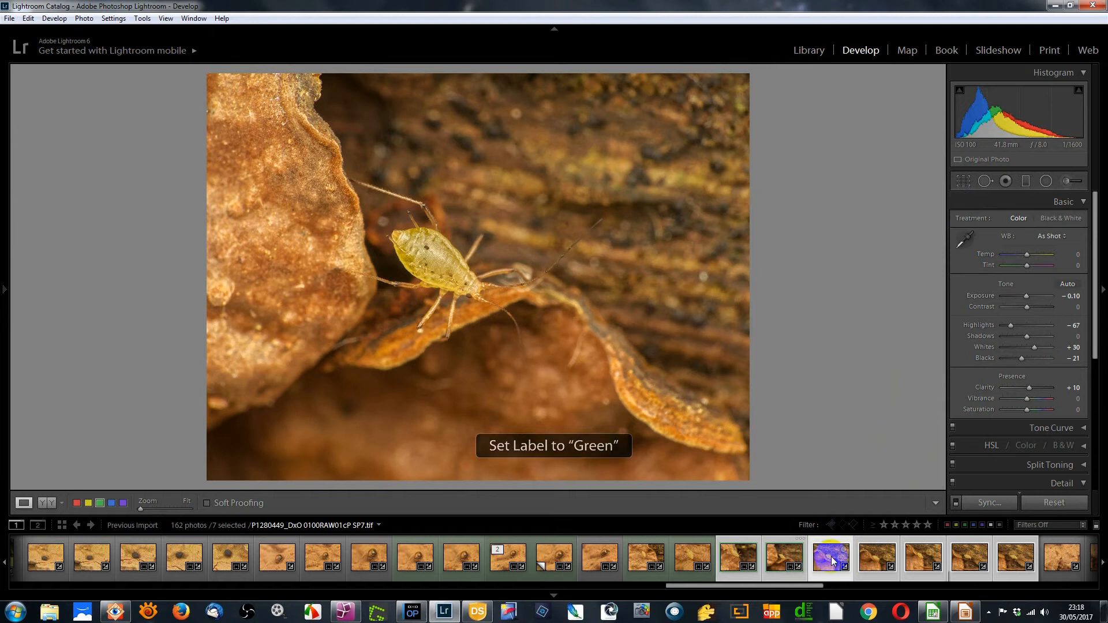
Review the remaining synchronized aphid photos, crop P1280457 by trimming its left and top parts, and label it Green
click(831, 556)
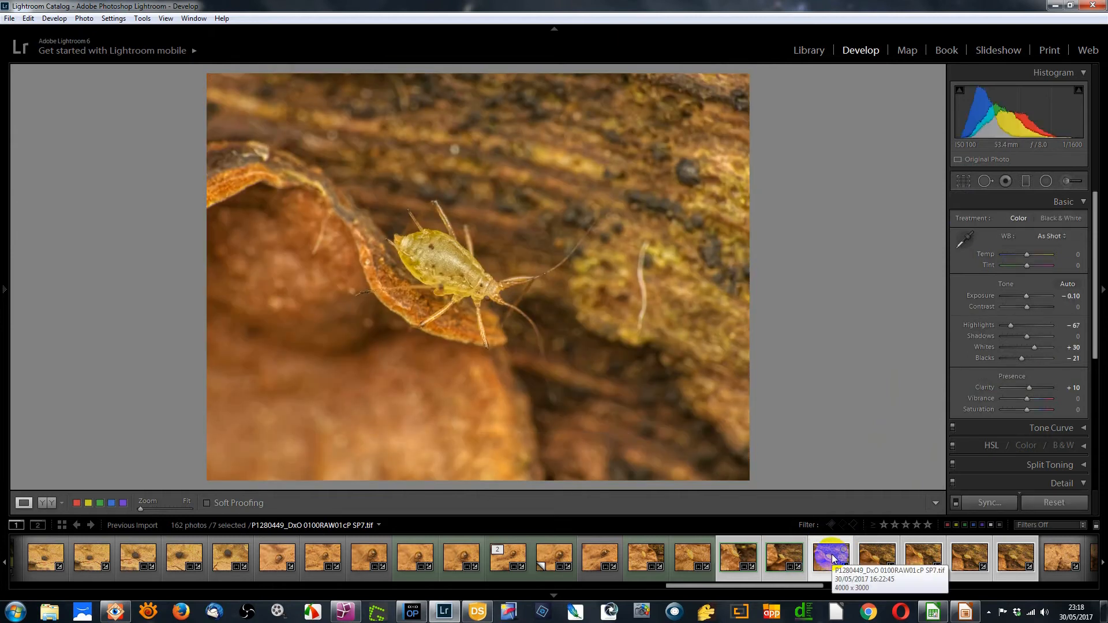
click(878, 554)
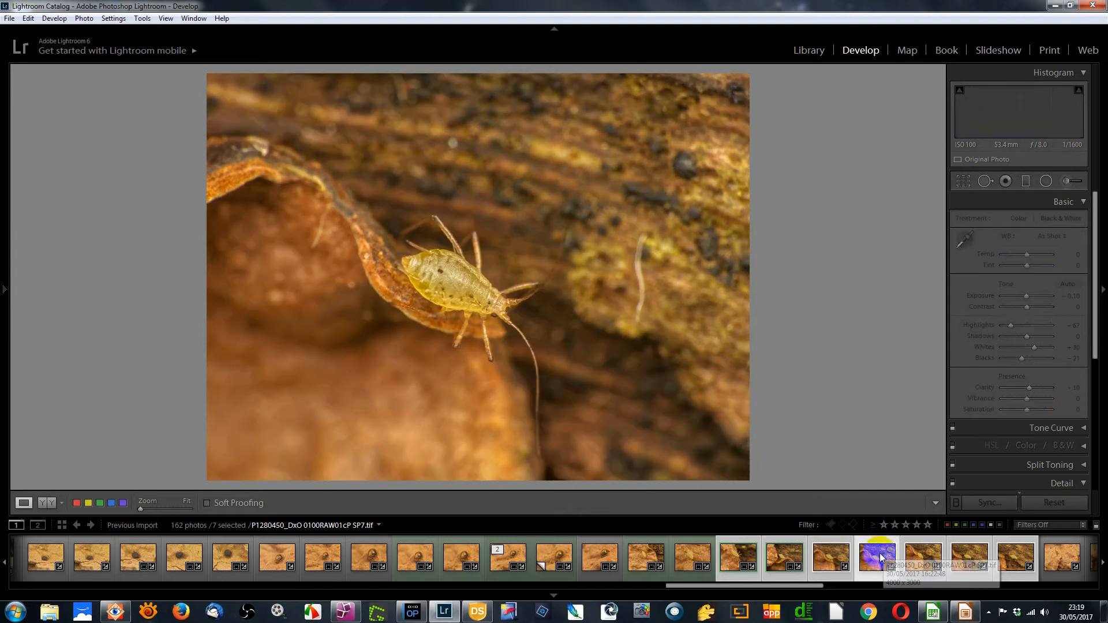
click(931, 559)
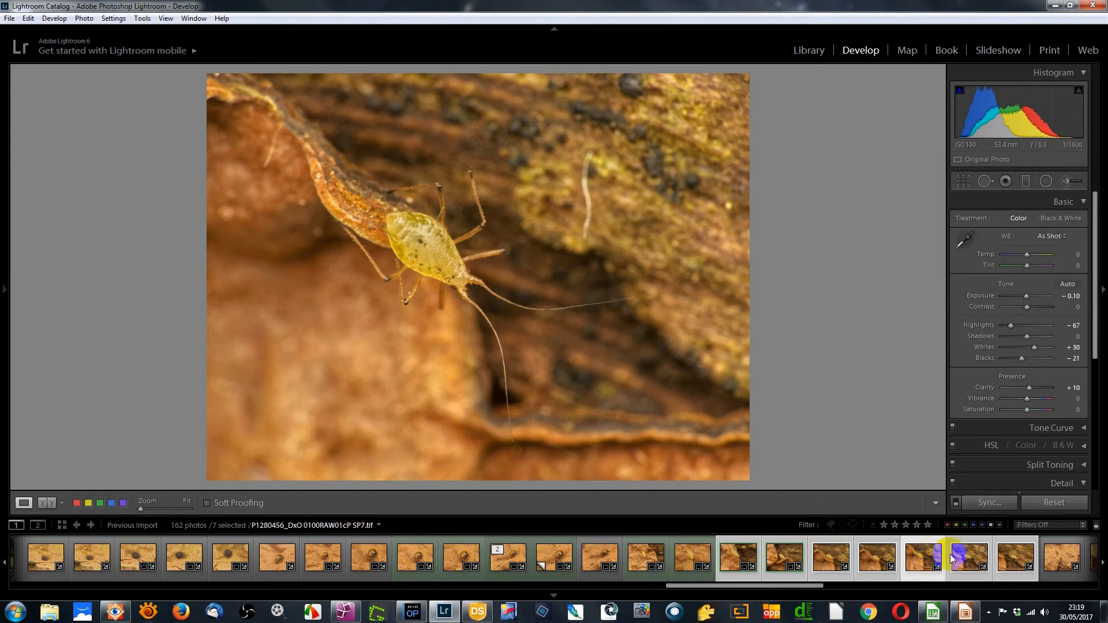
click(970, 557)
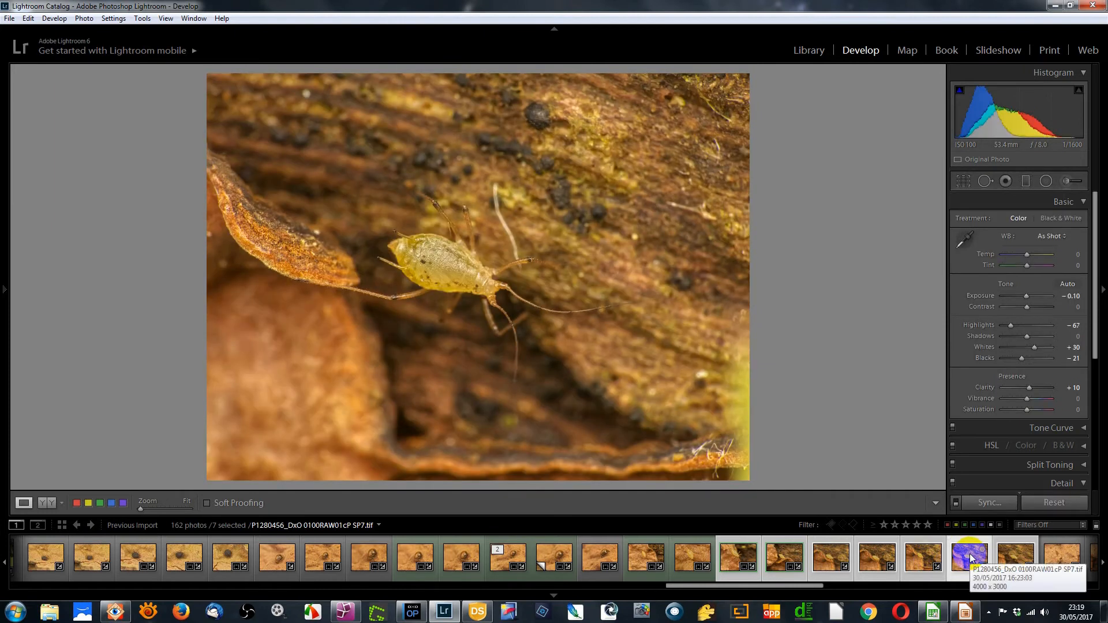
click(1016, 553)
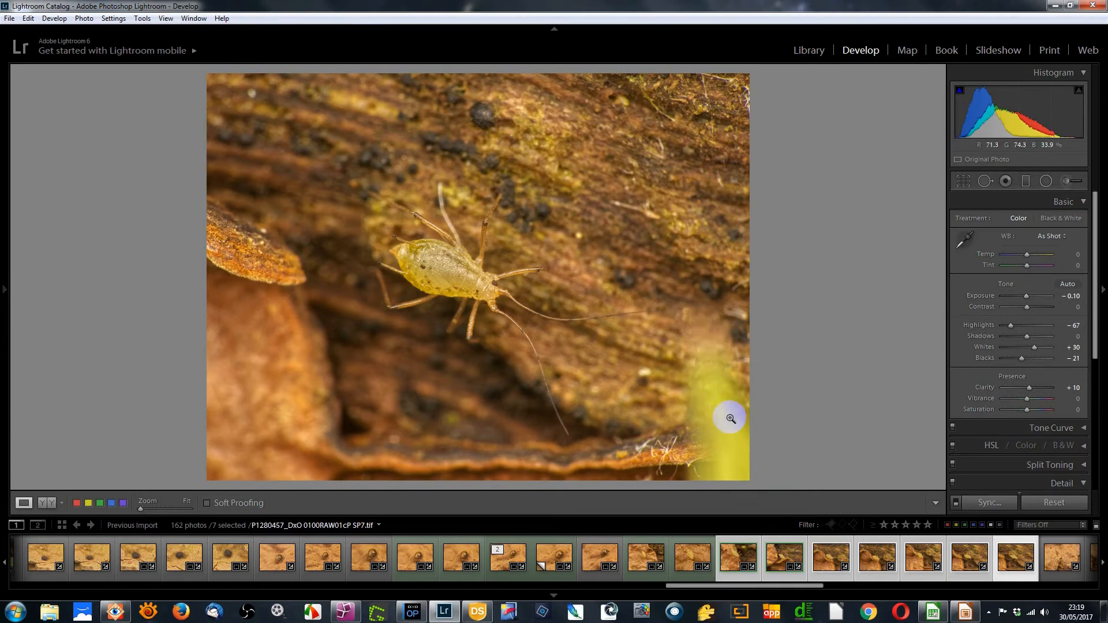
click(963, 181)
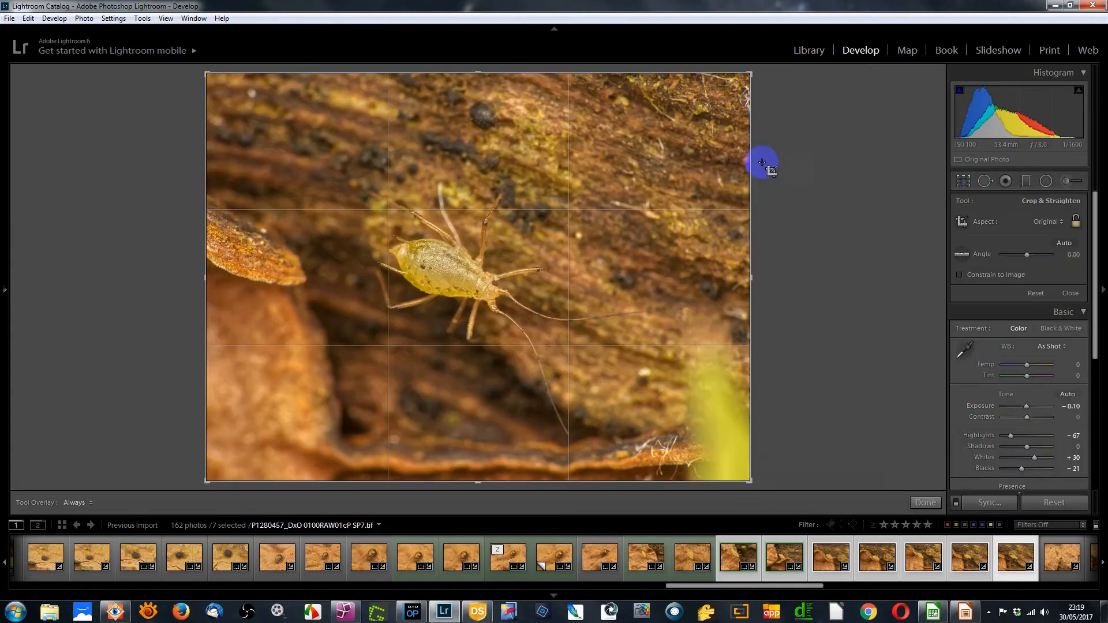
drag(209, 75, 257, 109)
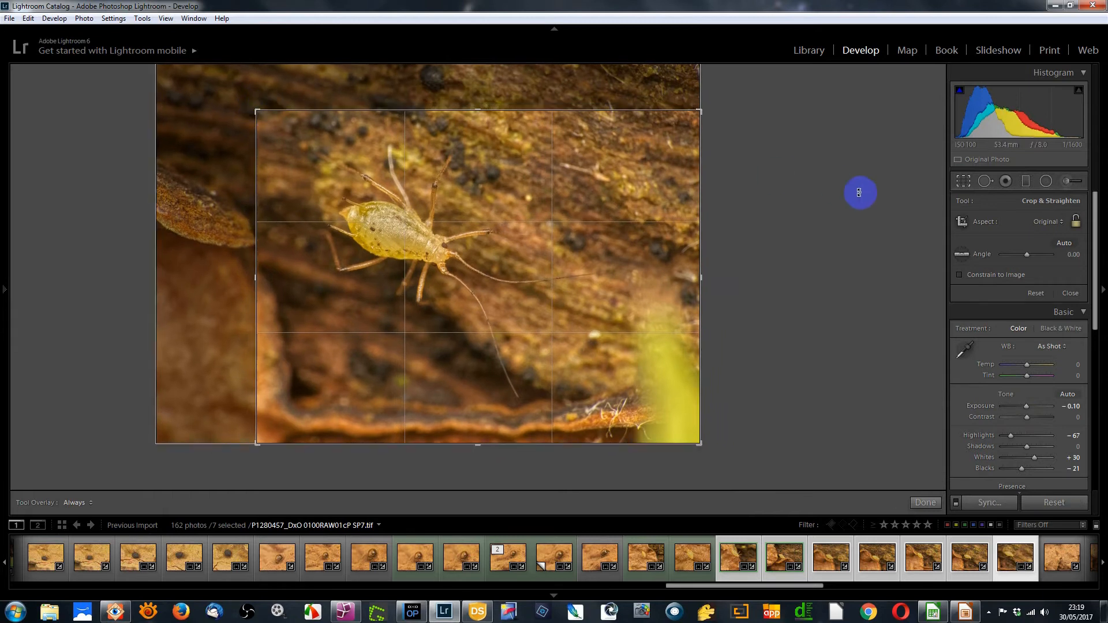
click(963, 182)
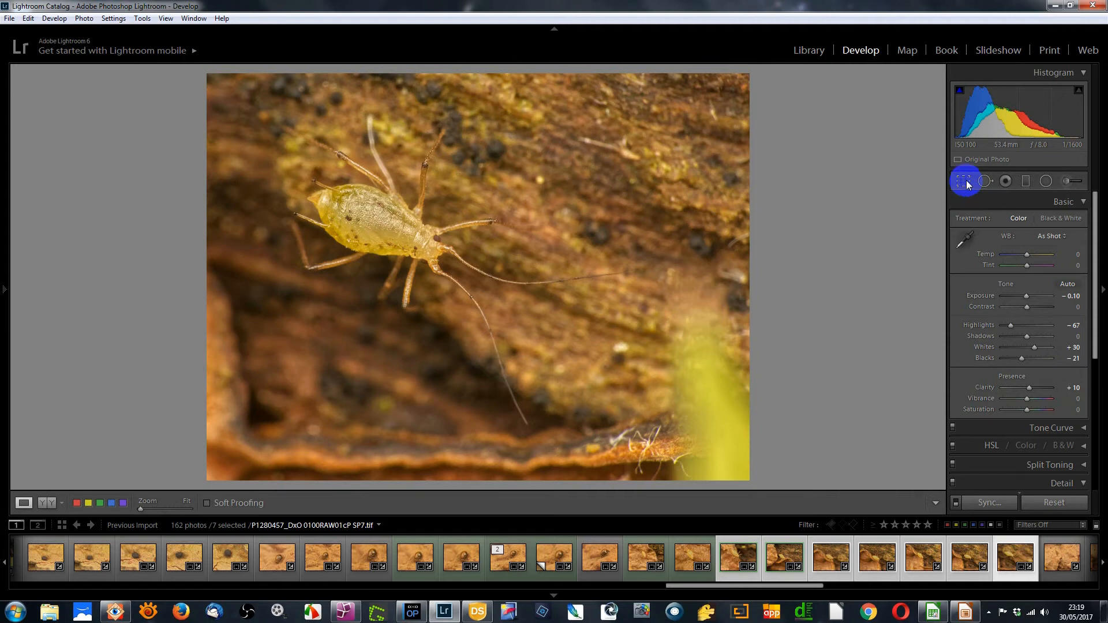
key(8)
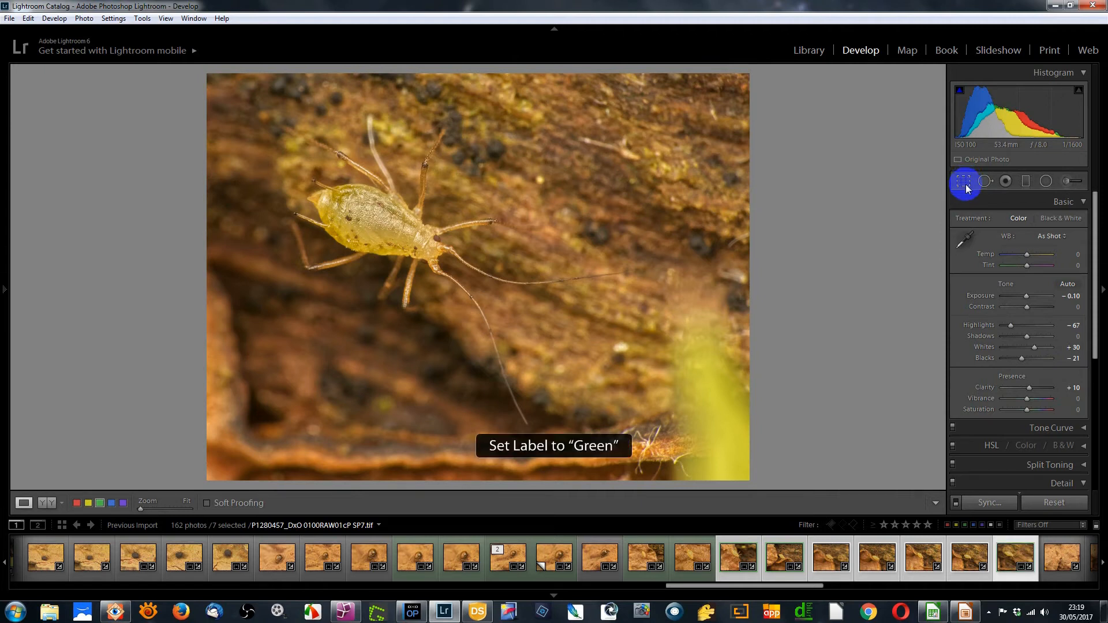
Set P1280461, the harvestman beside the pointed growth, to Exposure −0.26, Highlights −38 and Whites +33
drag(787, 586, 877, 584)
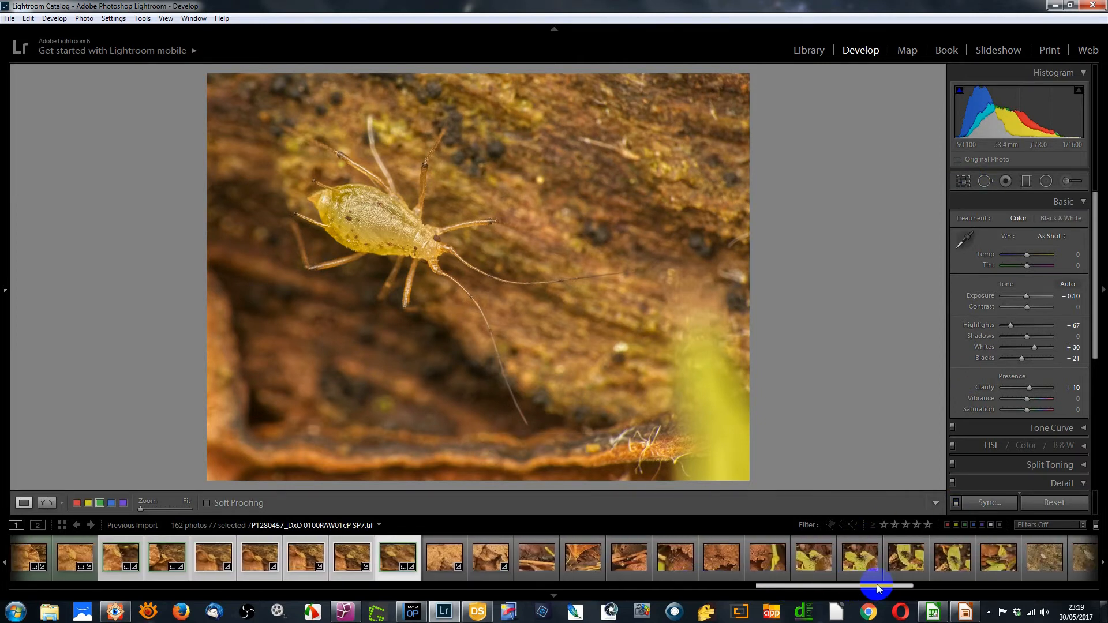
click(445, 552)
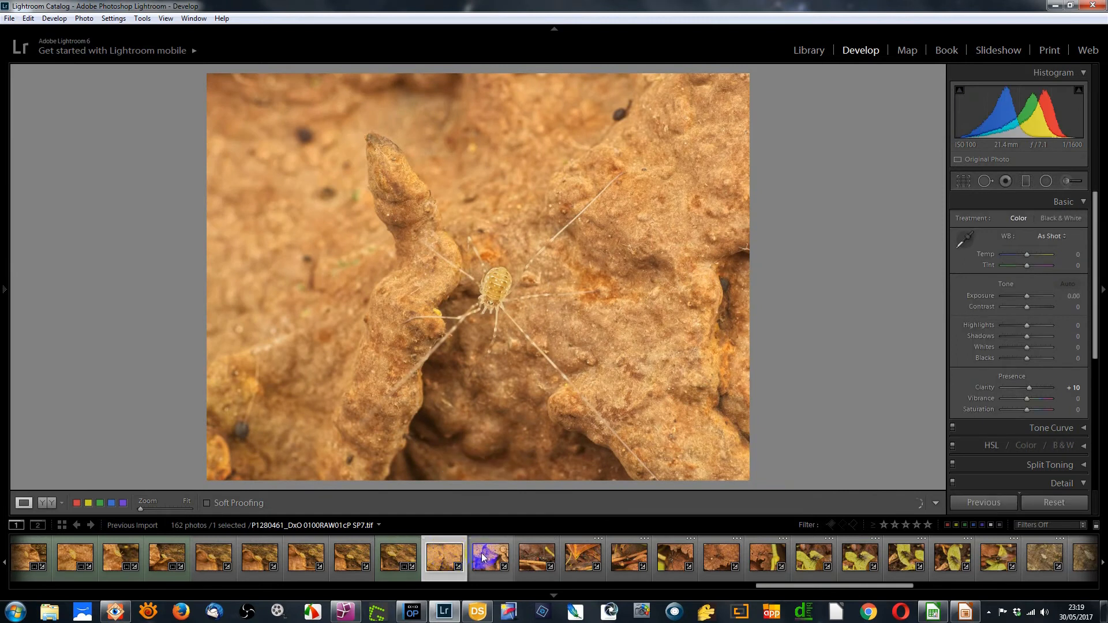
click(487, 553)
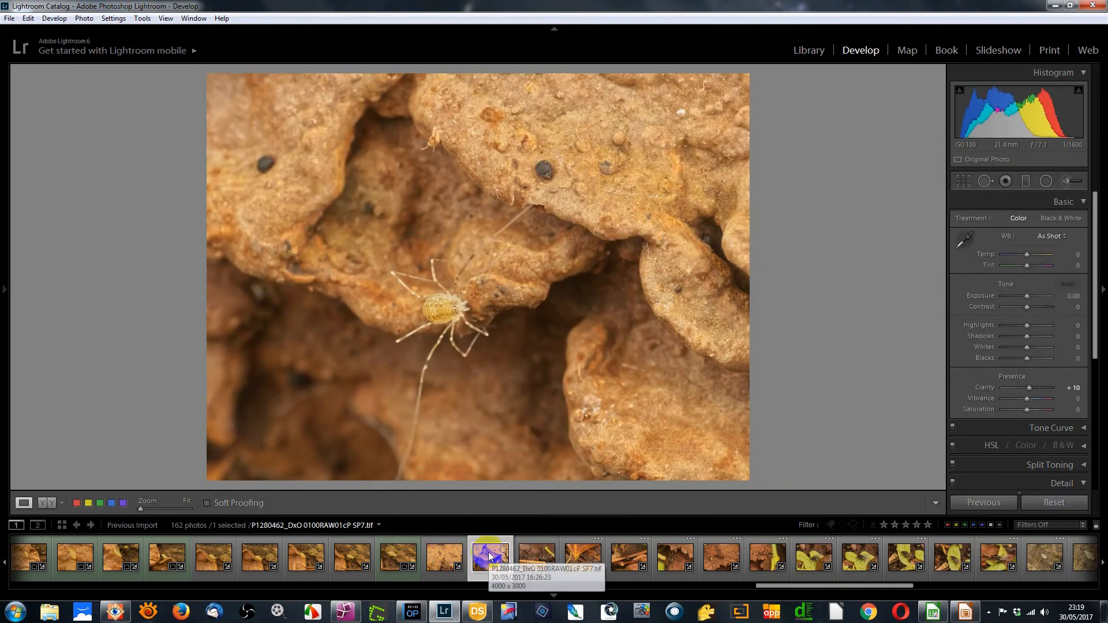
click(449, 559)
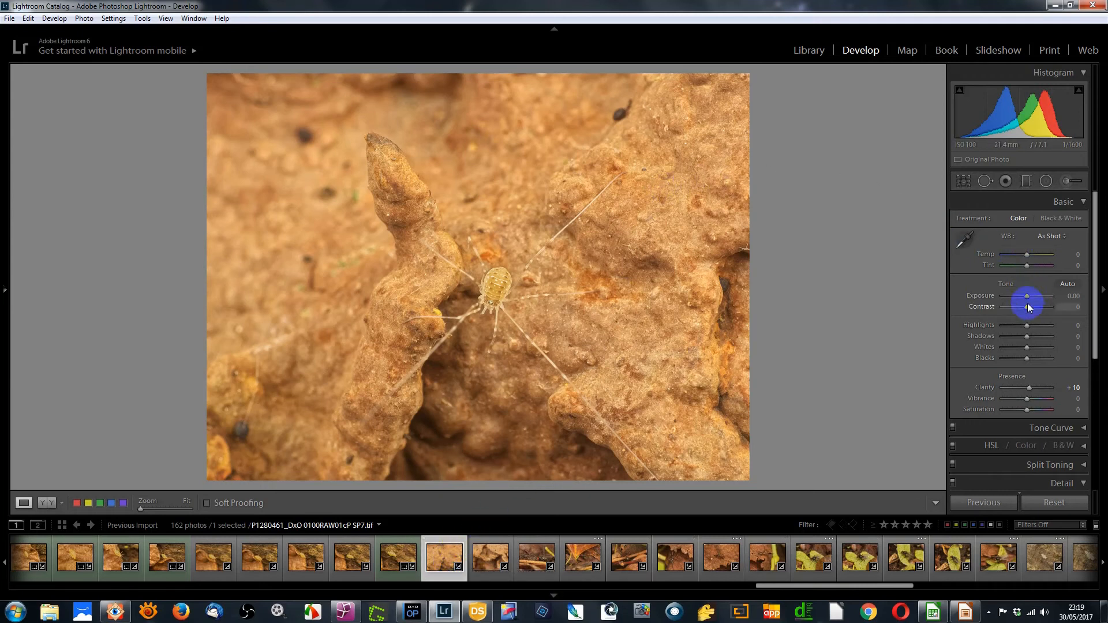
key(Down)
key(Down)
key(Down)
key(Down)
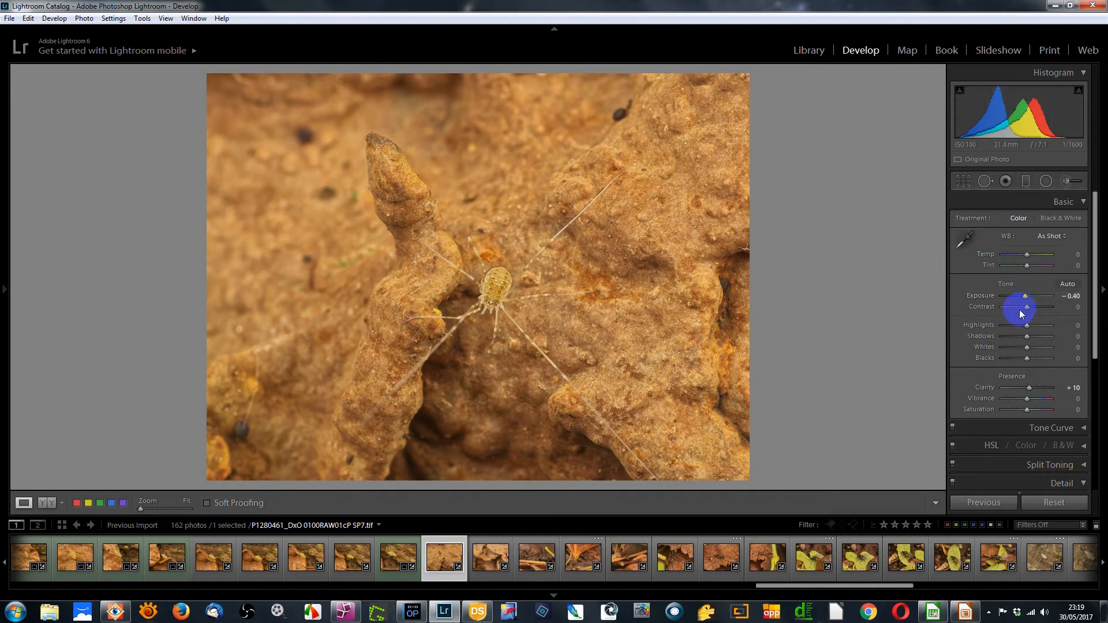
shift+double_click(1026, 348)
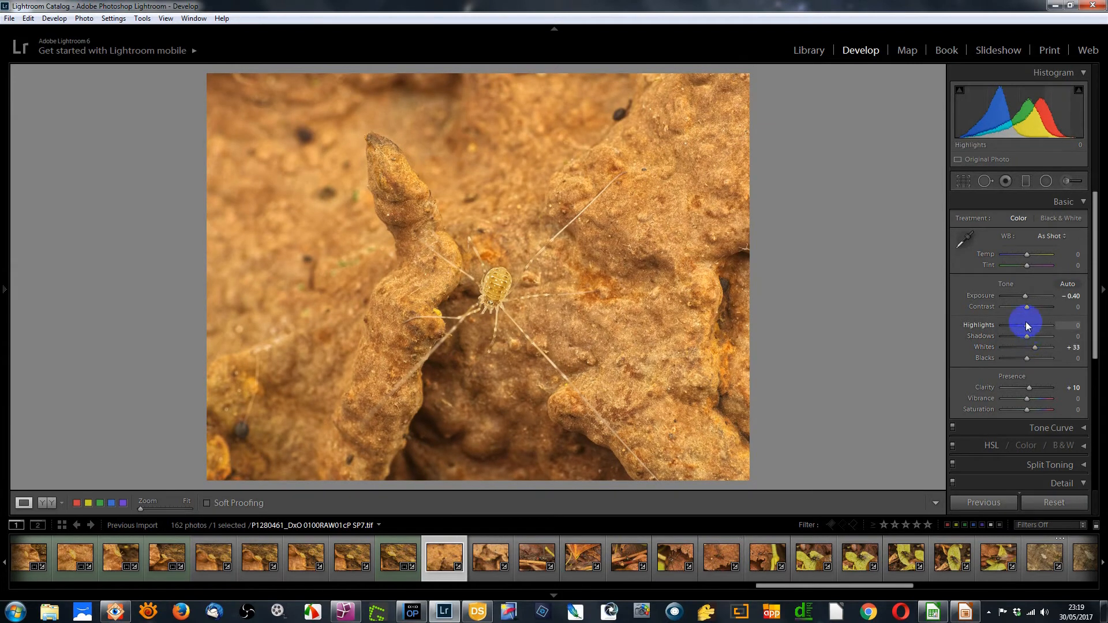
drag(1026, 328, 1027, 296)
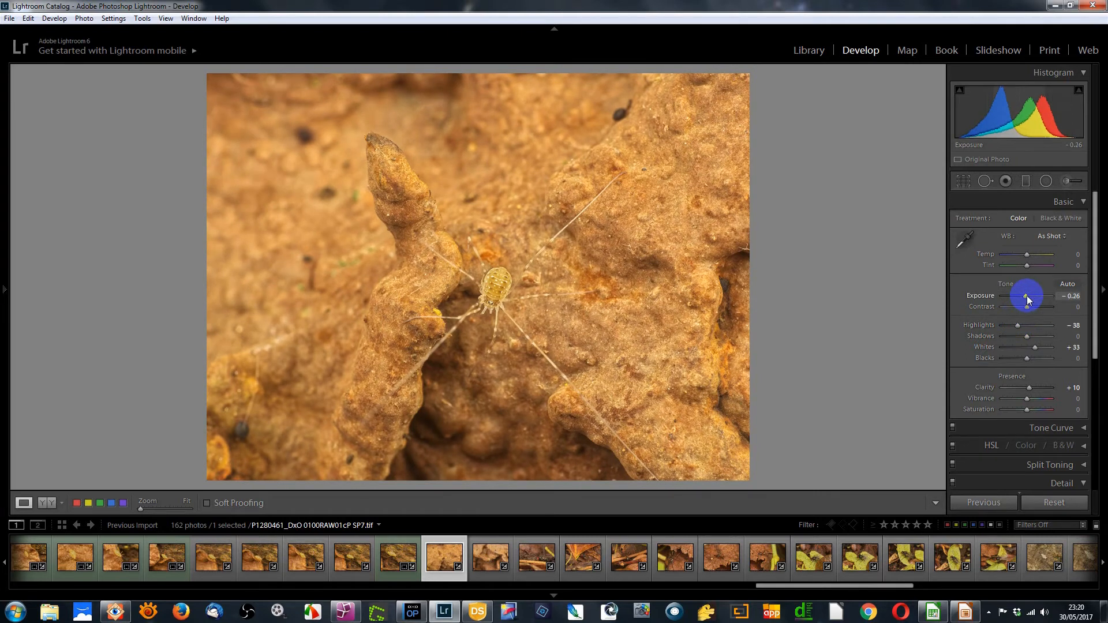
Set Blacks to −52 on P1280461, and try lower Shadows before resetting them to 0
shift+double_click(1027, 358)
drag(1027, 358, 1014, 355)
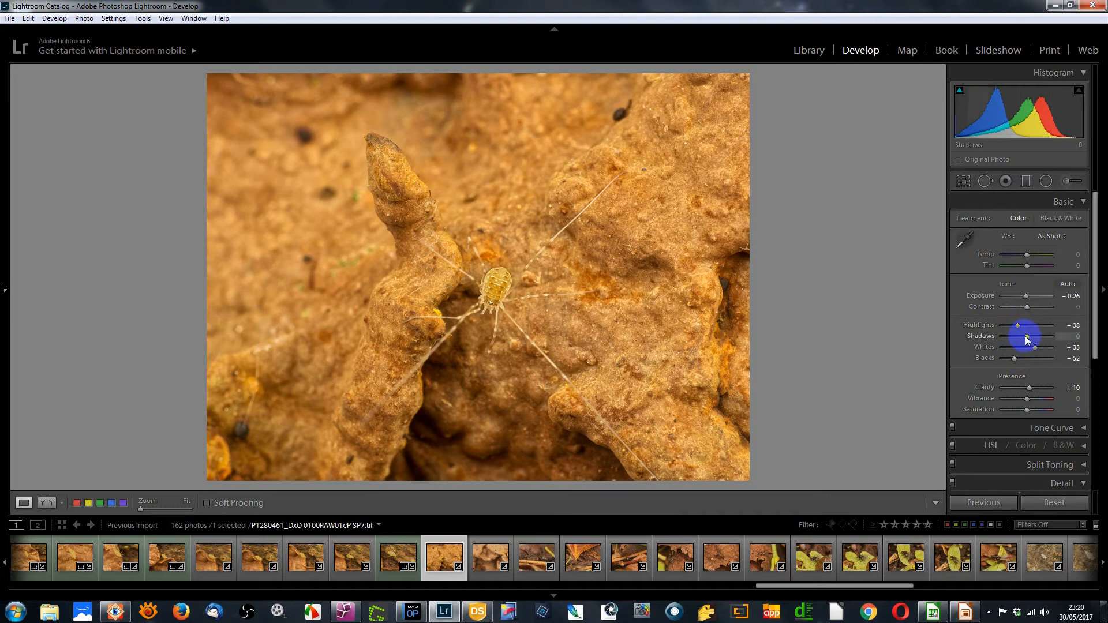
drag(1027, 335, 1024, 336)
double_click(1024, 335)
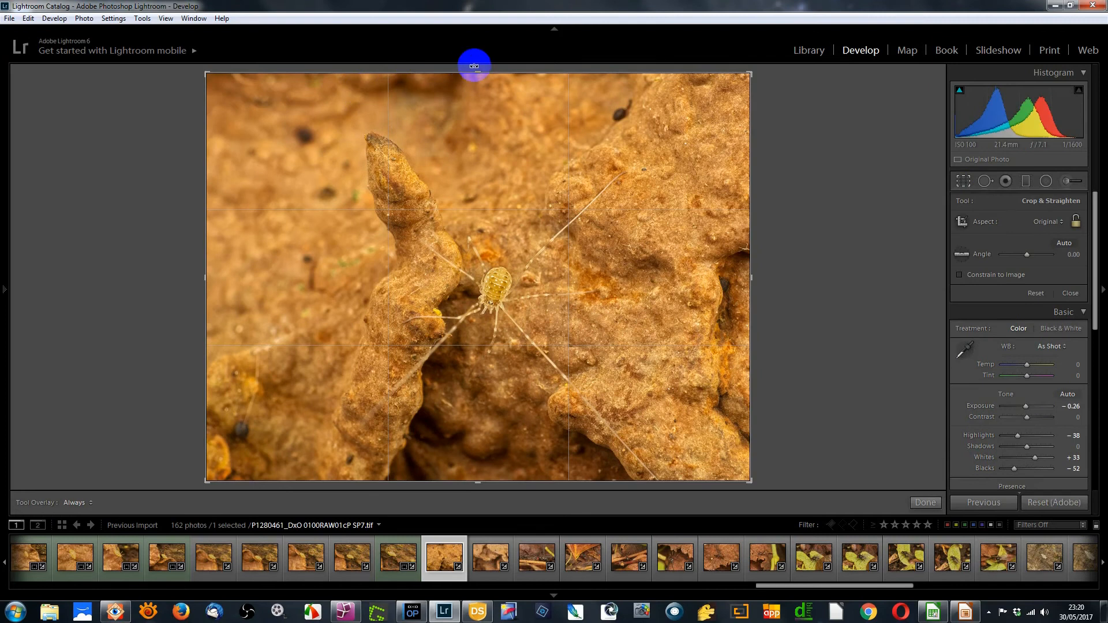
Crop P1280461 tighter around the harvestman, trimming both sides and the top, and check its body at 1:1
drag(470, 66, 484, 94)
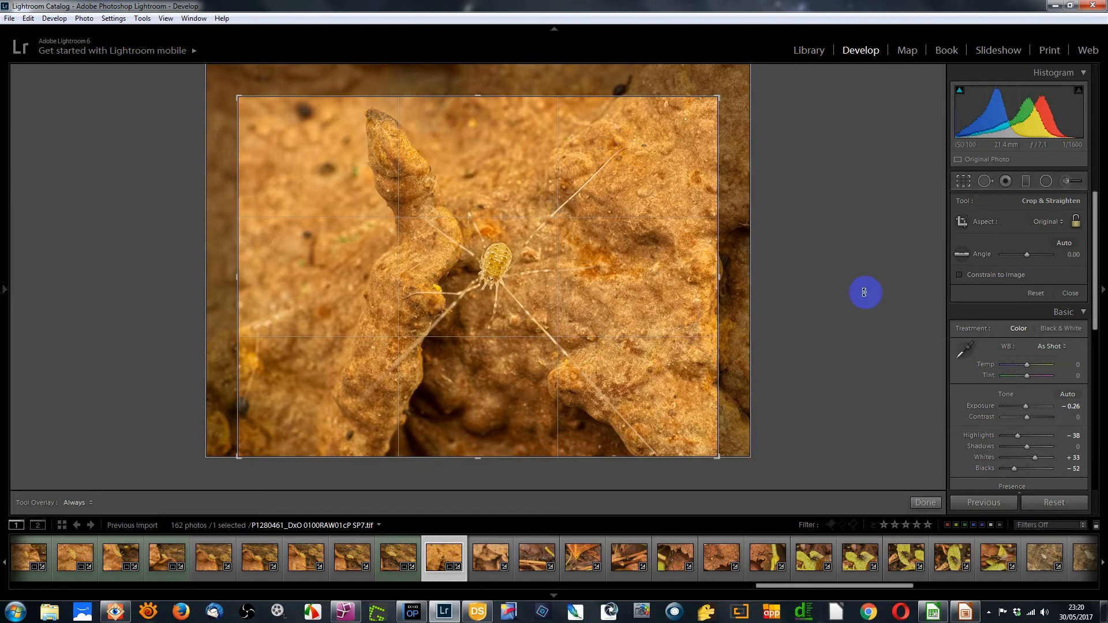
click(963, 182)
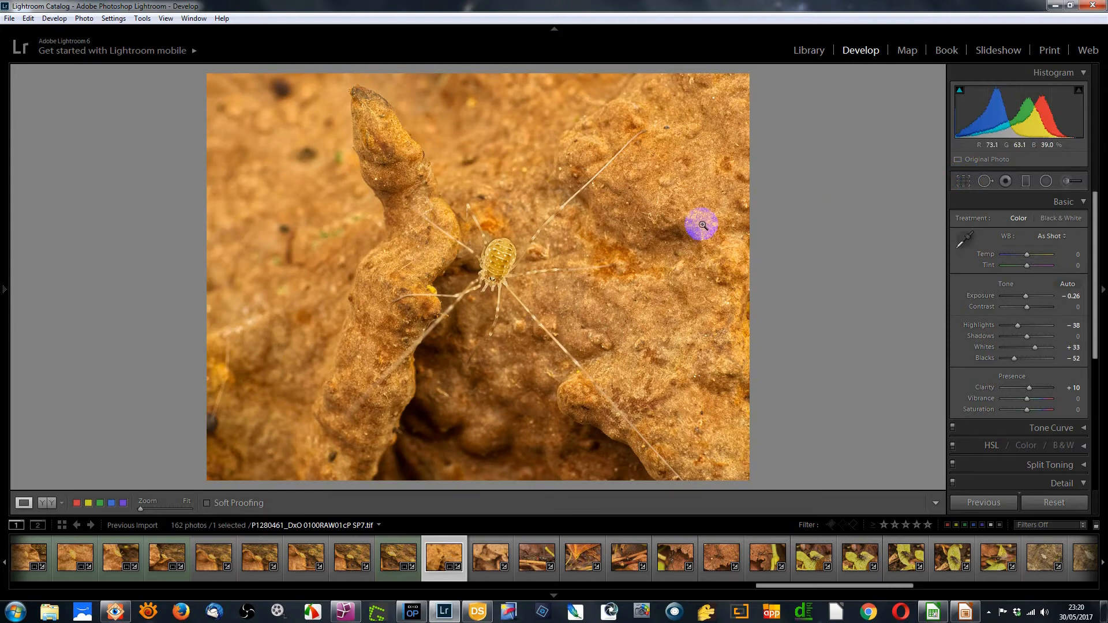
click(498, 261)
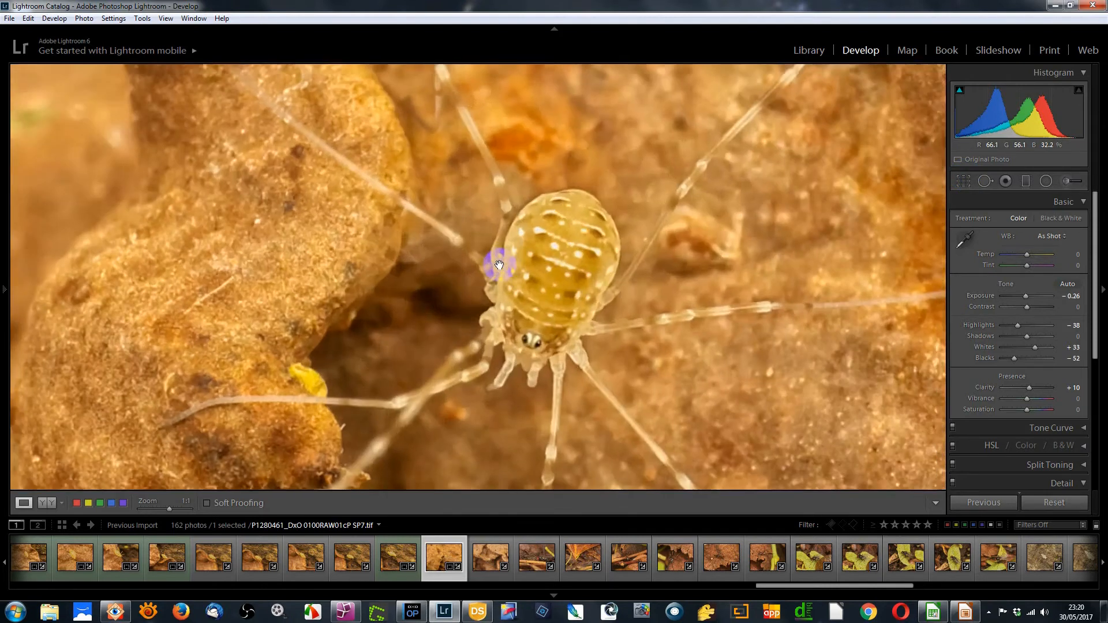
click(535, 270)
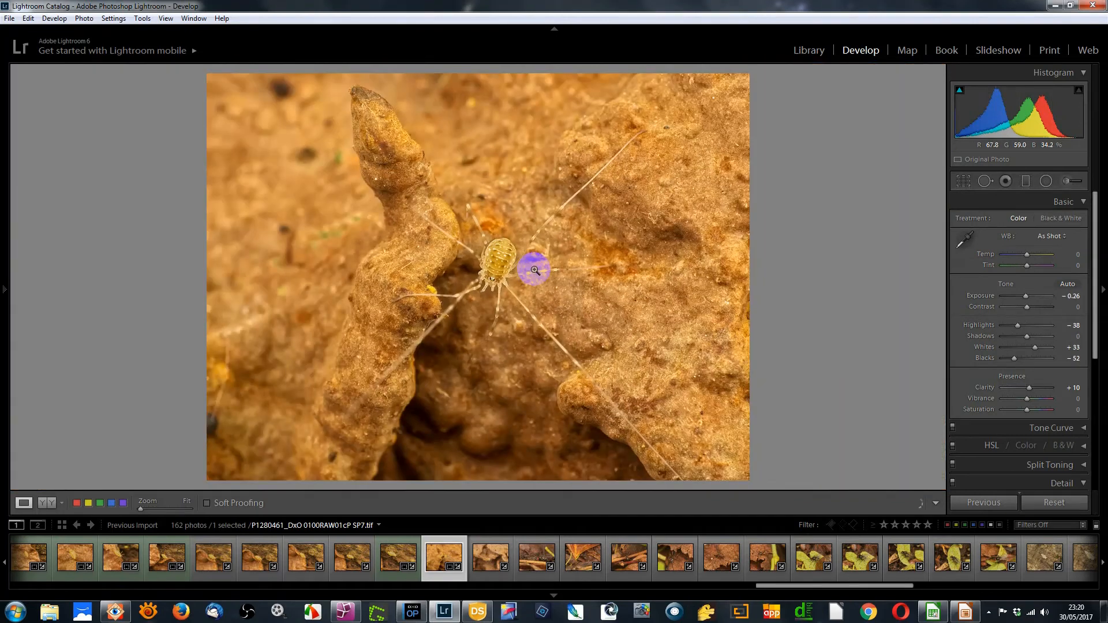
Synchronize the develop settings of P1280461 to P1280462
click(491, 553)
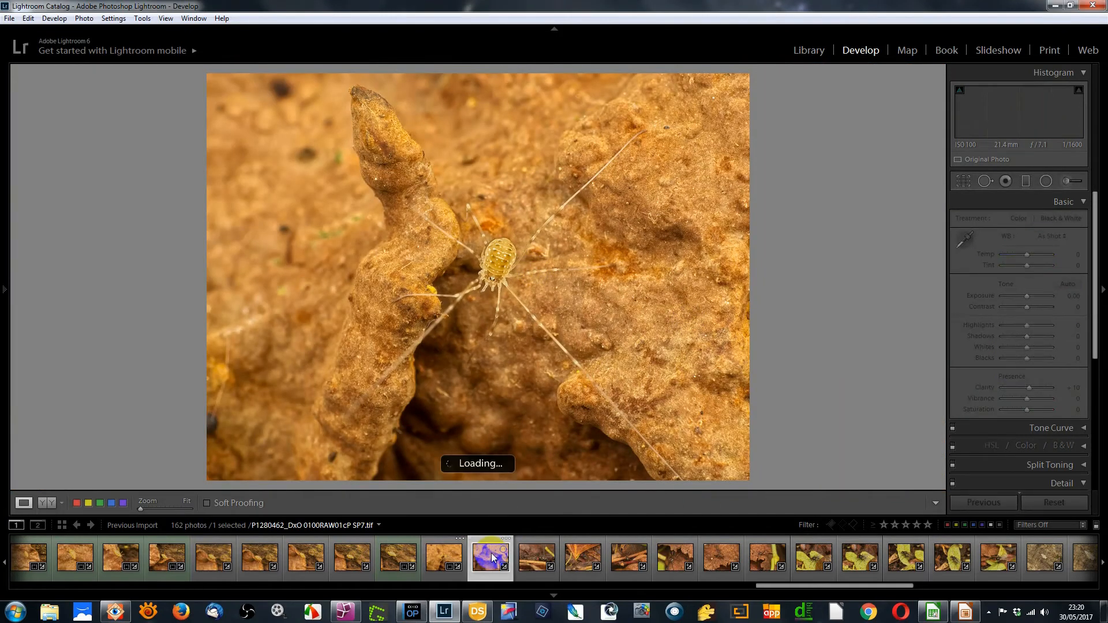
ctrl+click(444, 555)
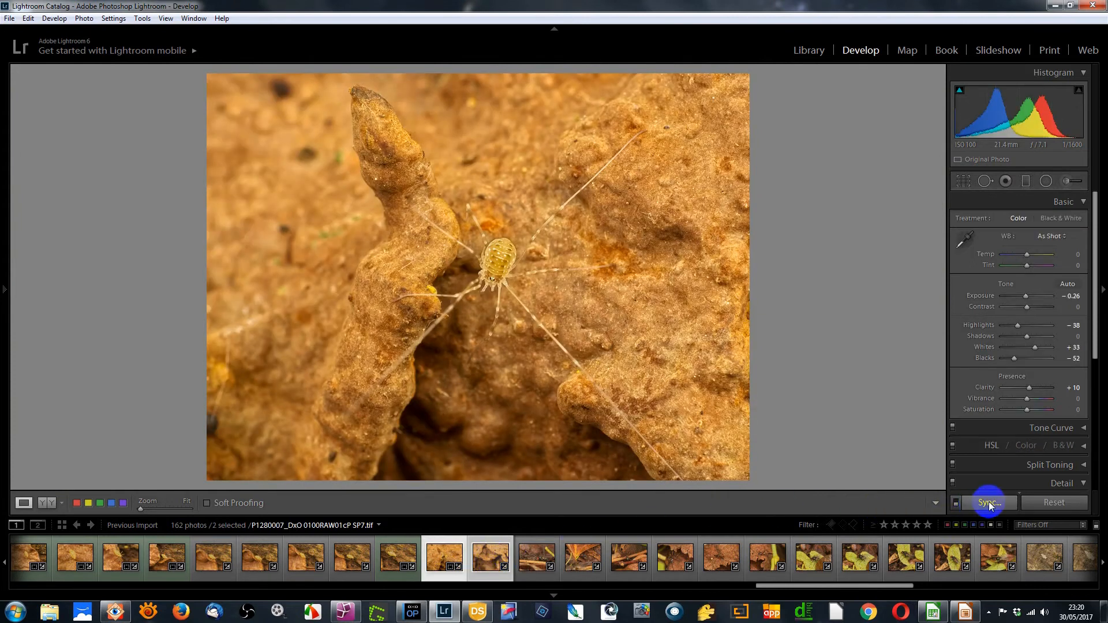
click(988, 502)
click(1002, 554)
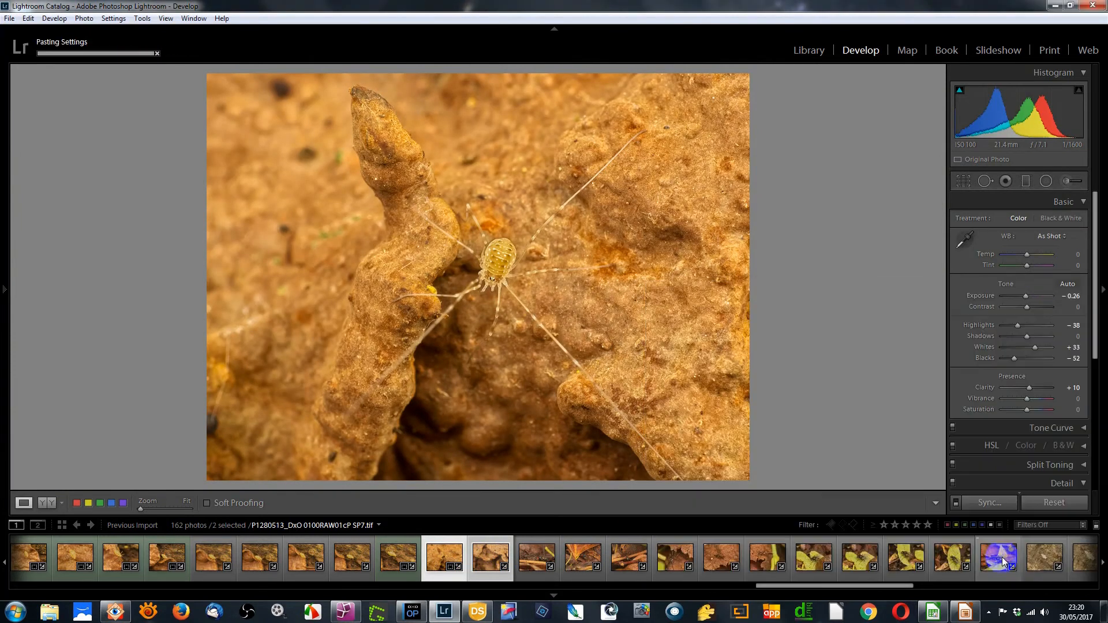
Crop P1280462 tighter around the harvestman, trimming the top and both sides and placing it left of centre in the frame
click(490, 557)
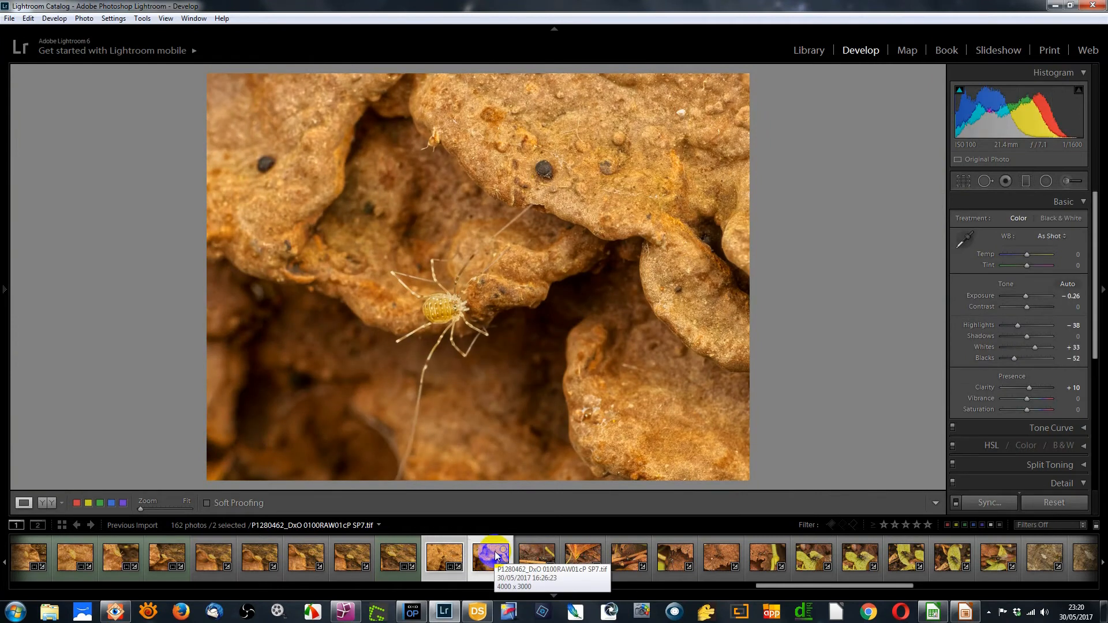
click(963, 182)
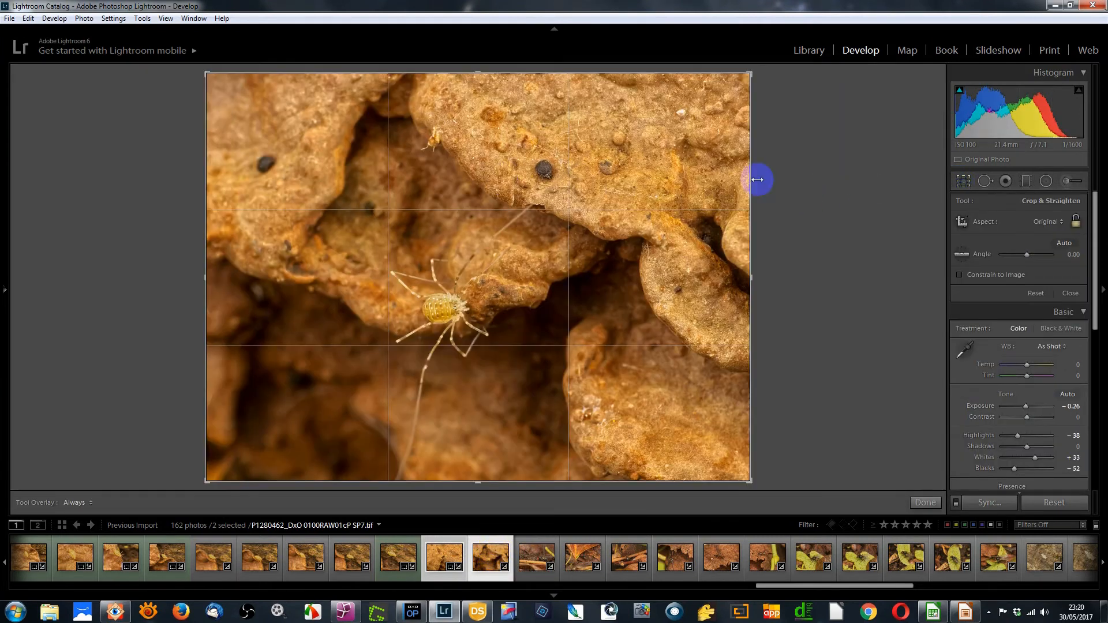
drag(210, 75, 248, 110)
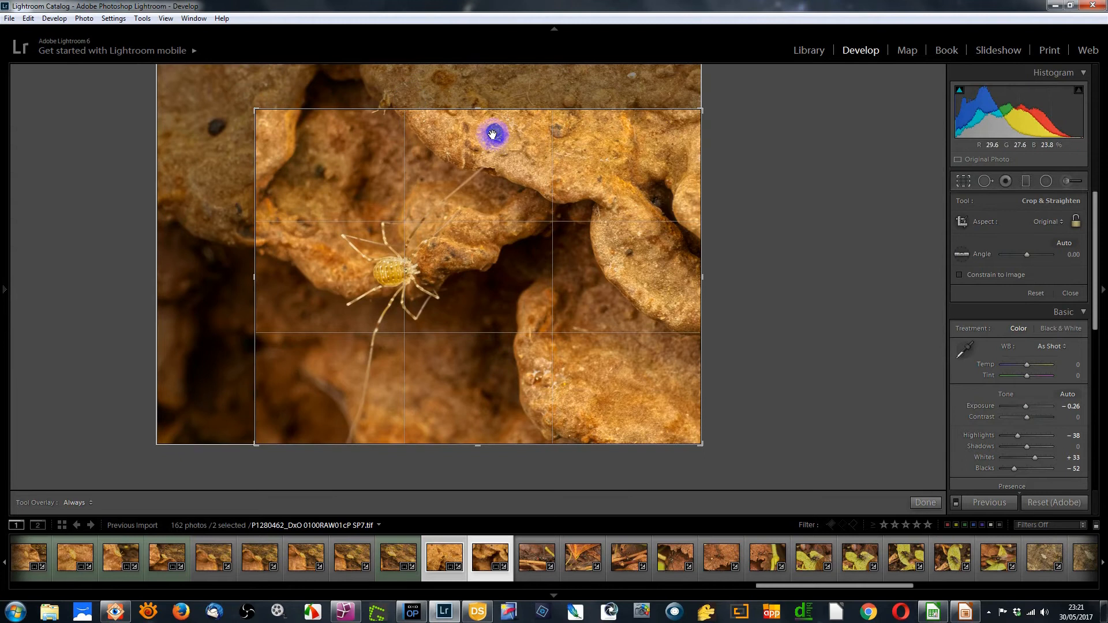
mouse_move(249, 123)
mouse_down()
mouse_move(255, 109)
mouse_move(268, 130)
mouse_up()
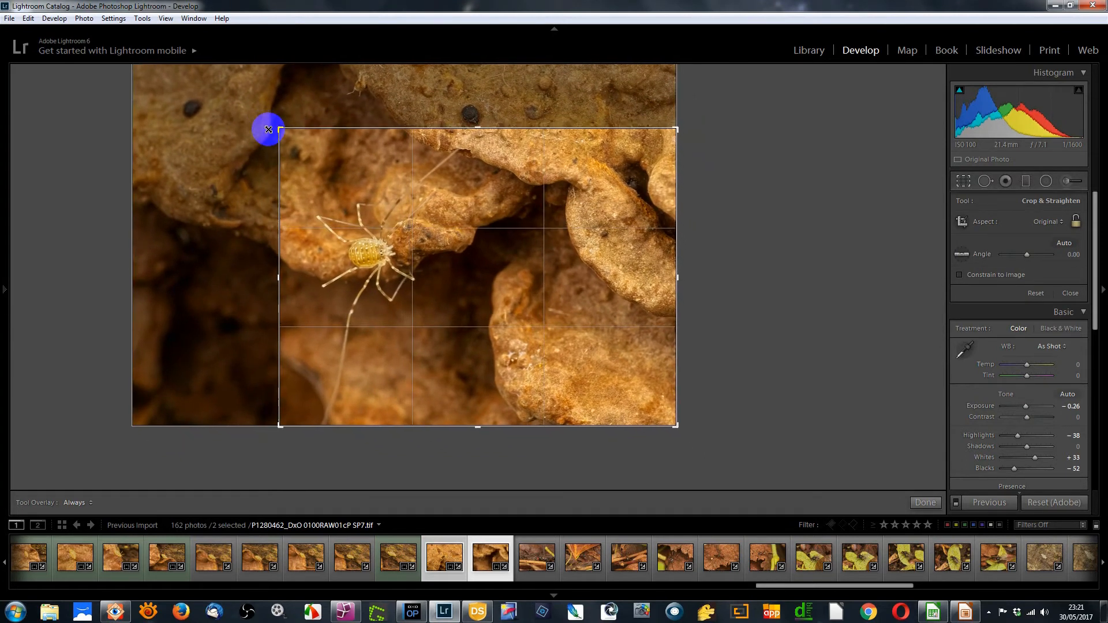
drag(388, 233, 473, 246)
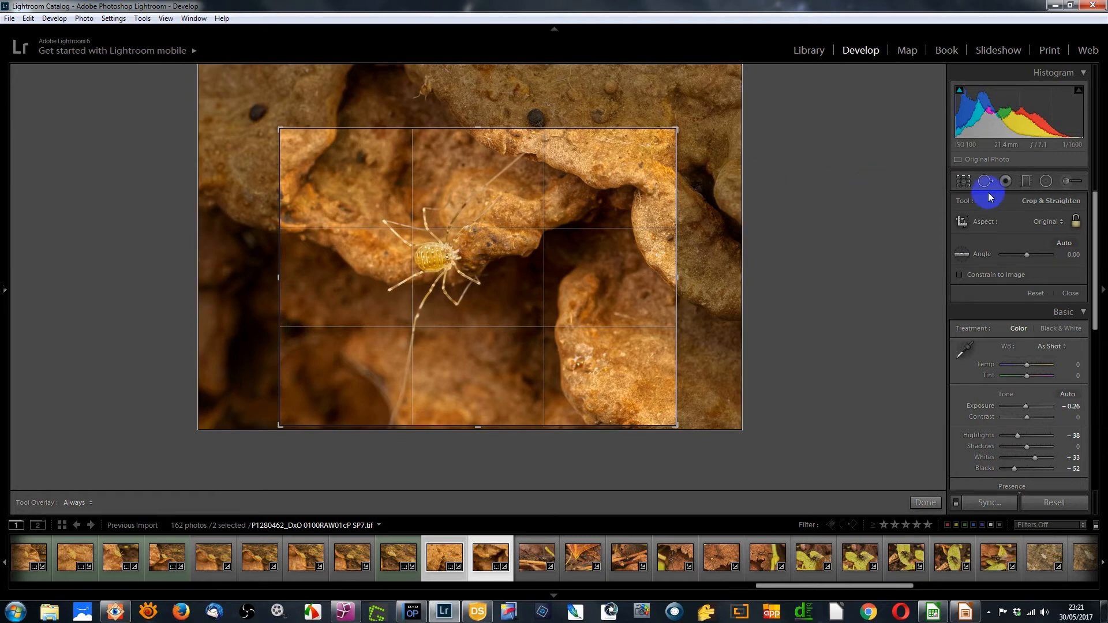
click(963, 181)
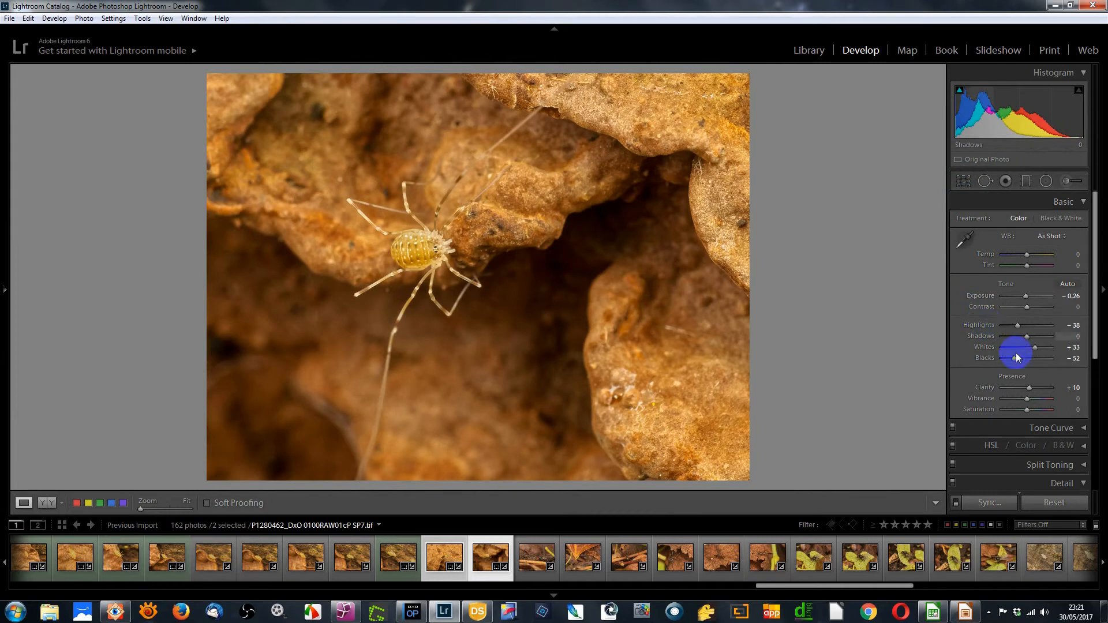
Raise Clarity to +35 on P1280462
click(1031, 390)
drag(1033, 392, 1033, 392)
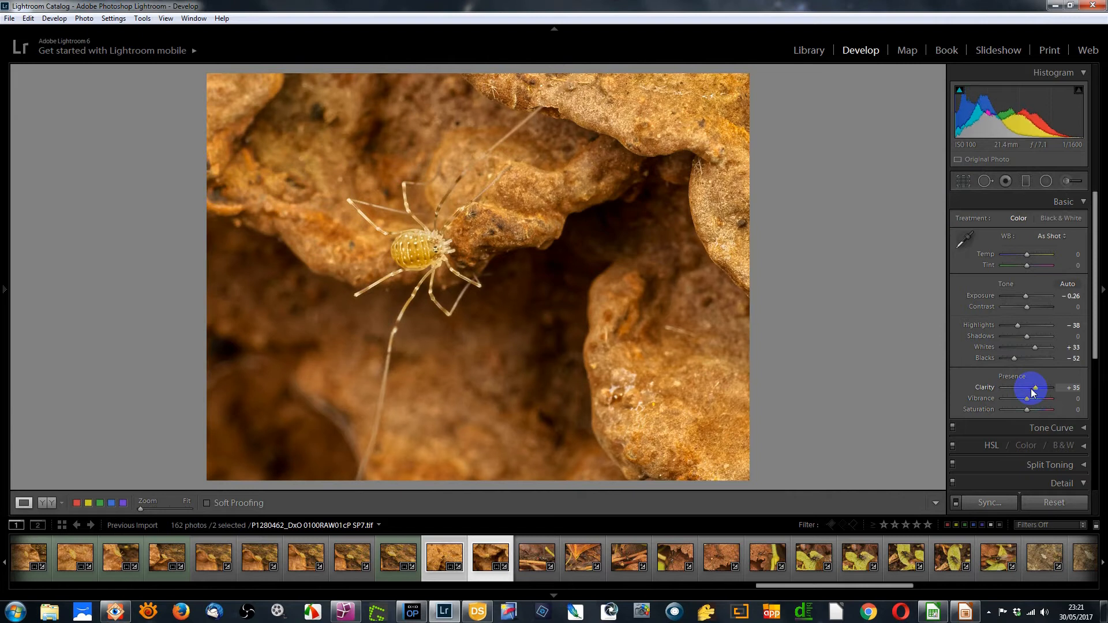
key(Up)
key(Up)
scroll(1031, 387, down, 3)
scroll(1032, 387, up, 3)
scroll(1034, 387, down, 2)
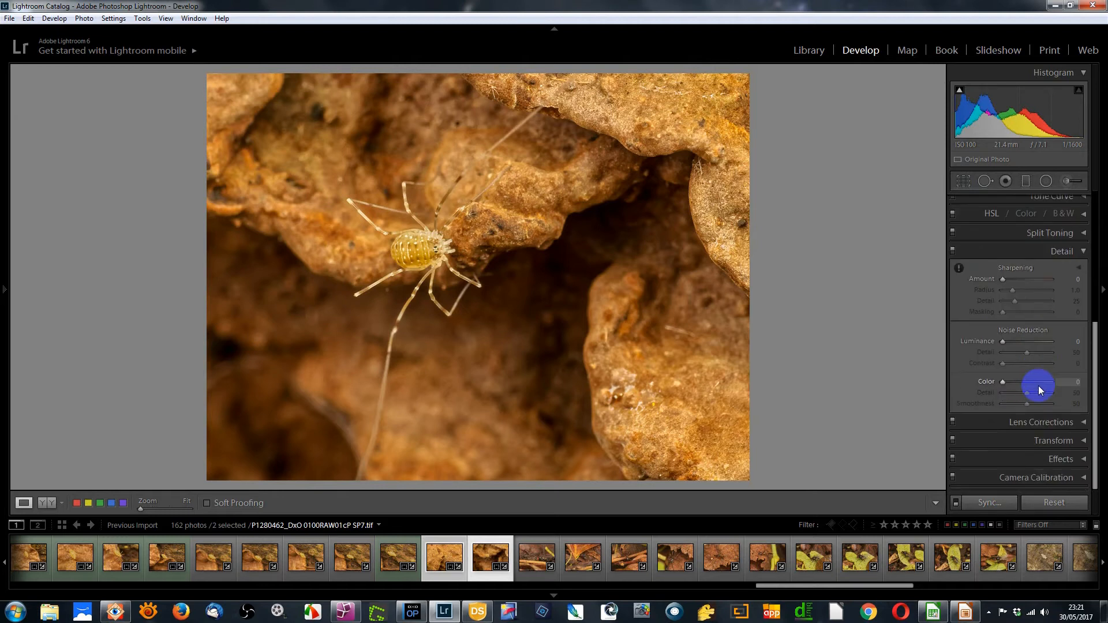
Crop P1280461 tighter around the harvestman, cutting off the tip of the pointed growth above it
click(444, 556)
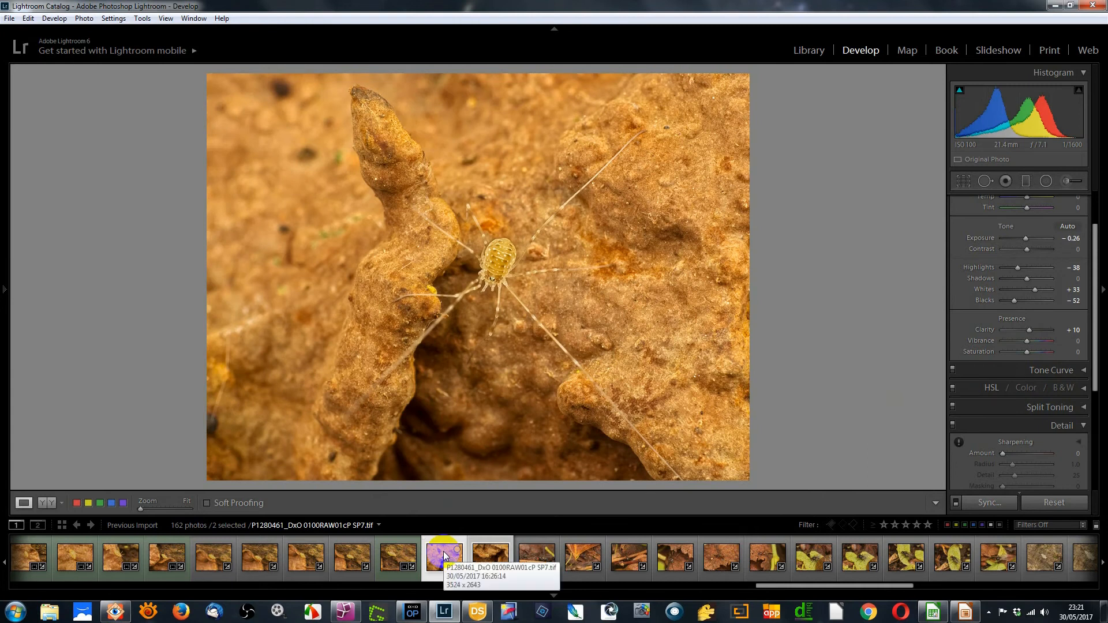
click(963, 181)
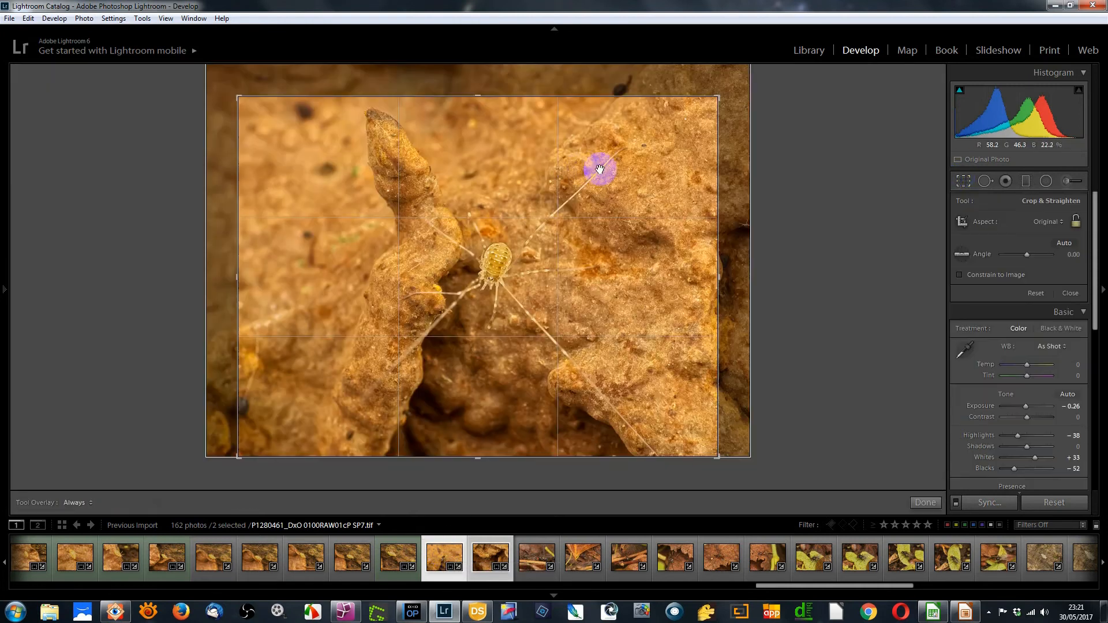
drag(481, 96, 494, 133)
click(1004, 182)
click(965, 182)
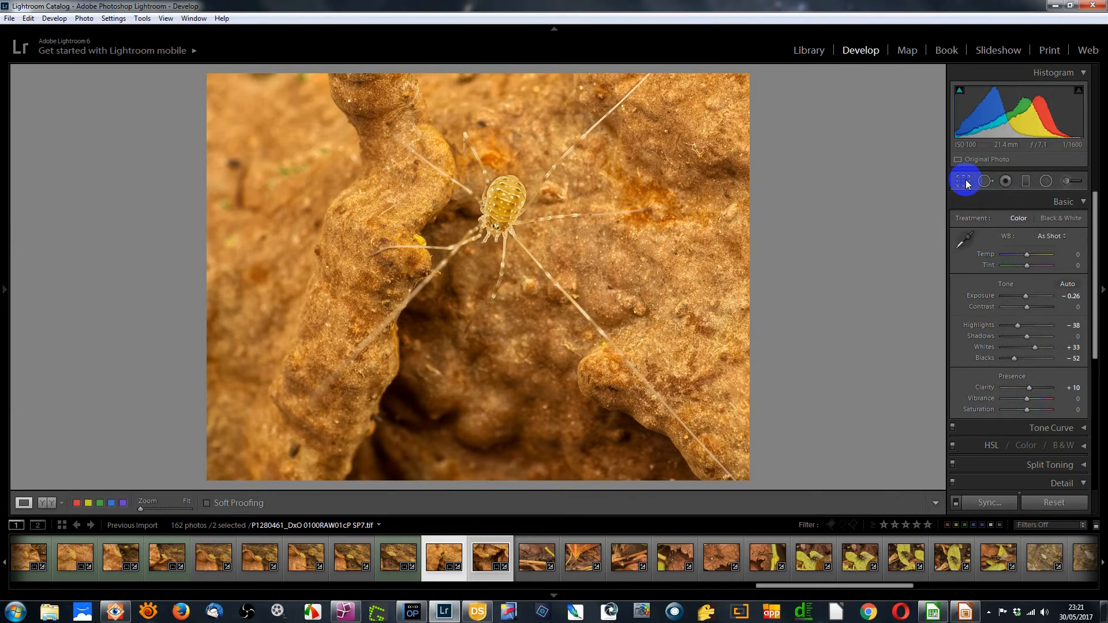
Enlarge the crop of P1280461 slightly and reposition the frame to include the tip of the pointed growth
click(964, 182)
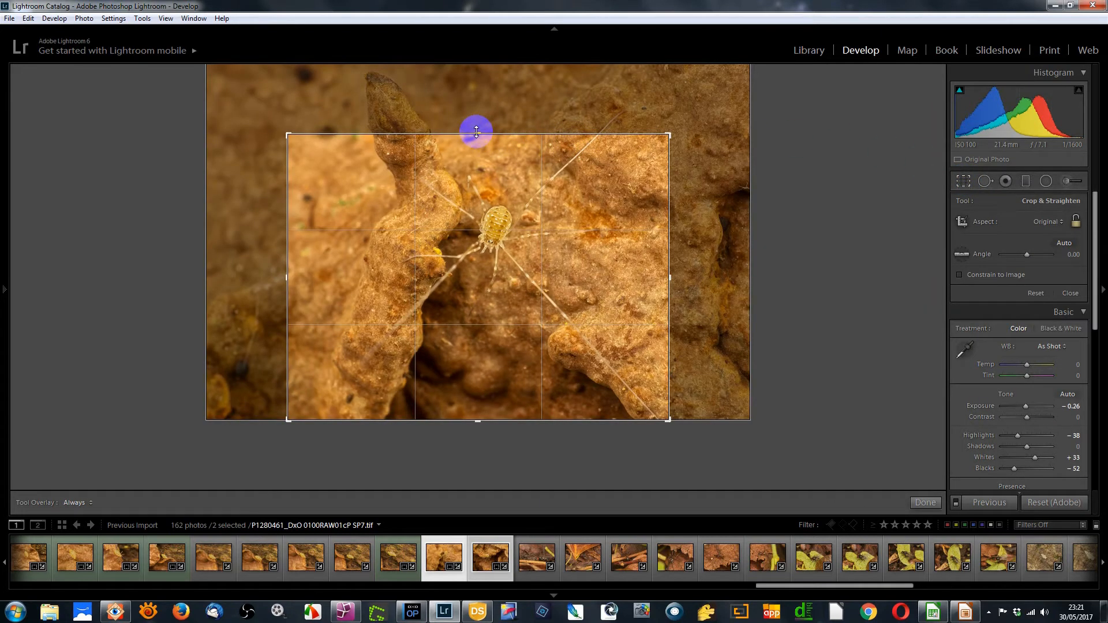
drag(476, 131, 478, 129)
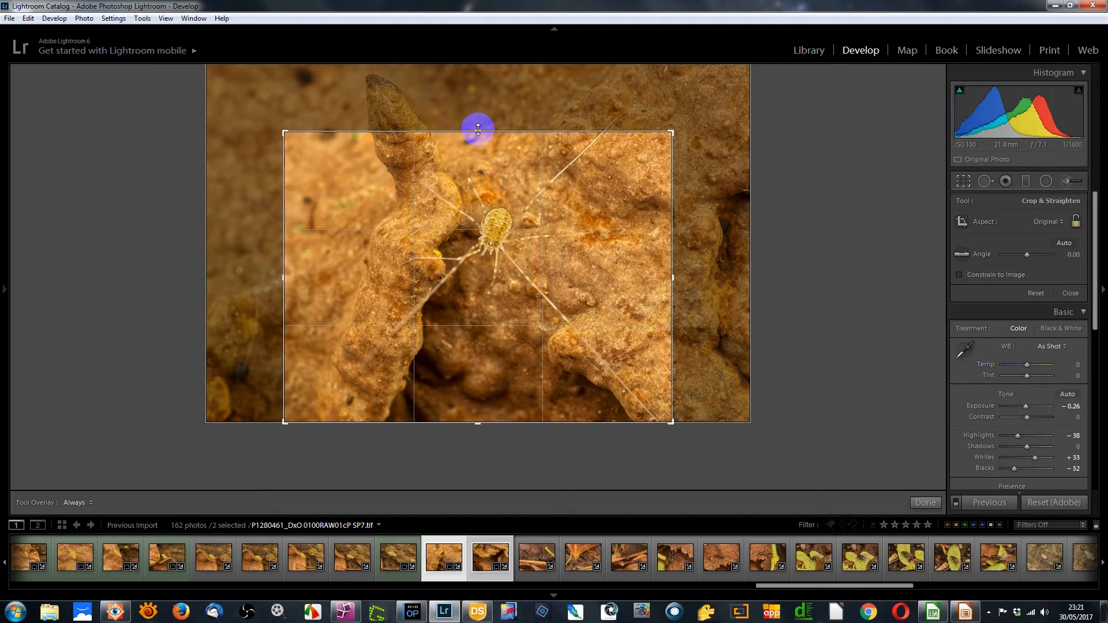
drag(571, 262, 557, 326)
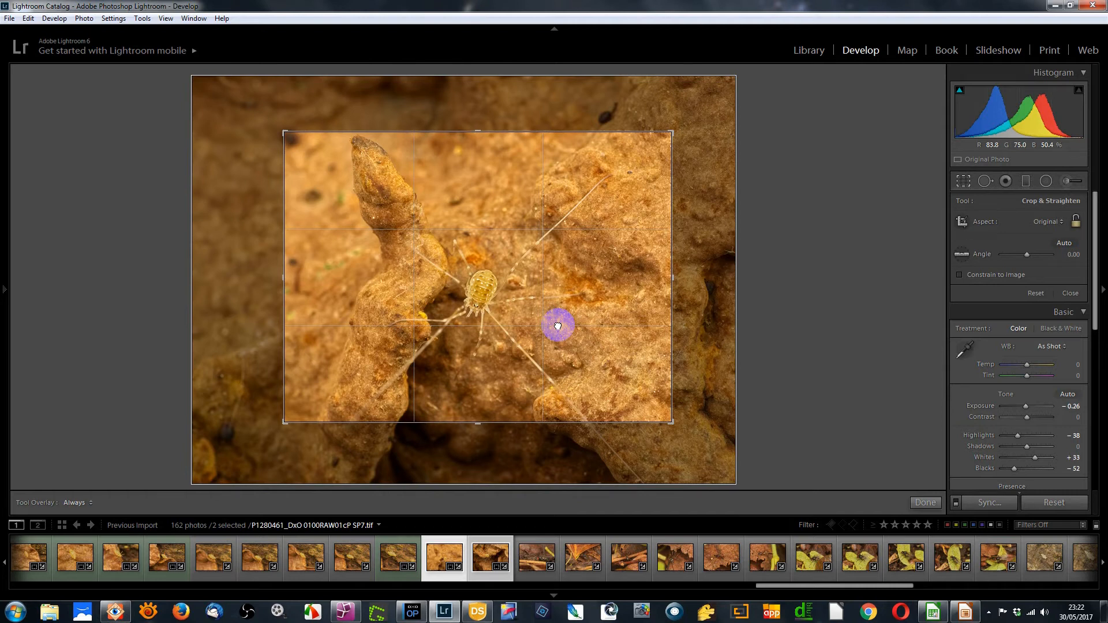
Reposition and tighten the crop around the harvestman to about 2480 x 1860 pixels, checking the cropped dimensions in the Library module
click(960, 180)
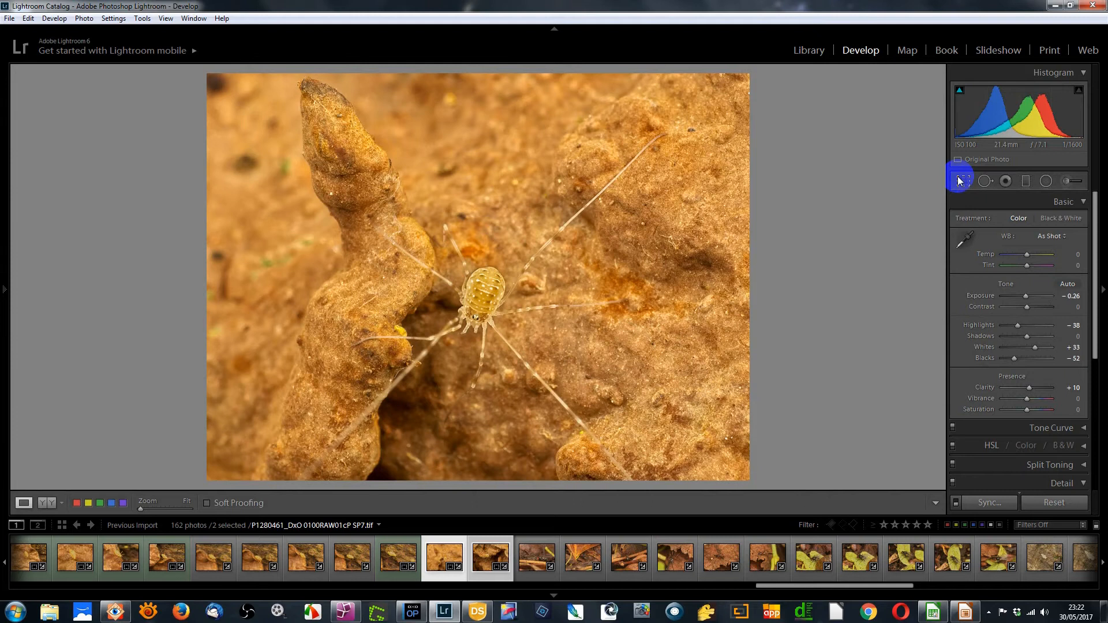
click(959, 180)
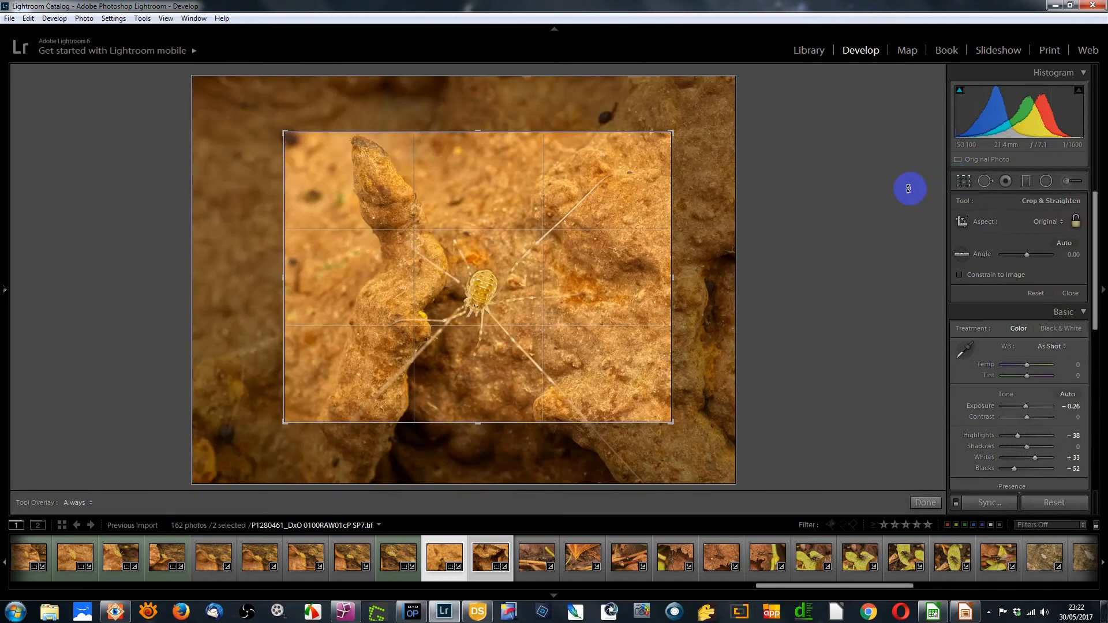
drag(534, 248, 483, 132)
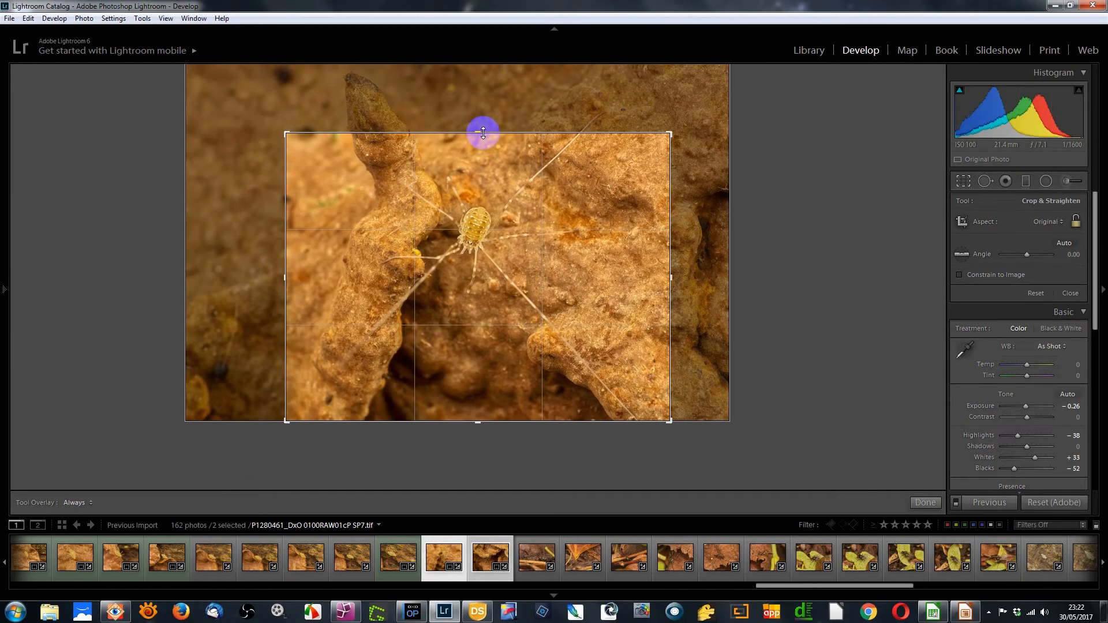
drag(478, 418, 484, 397)
click(811, 48)
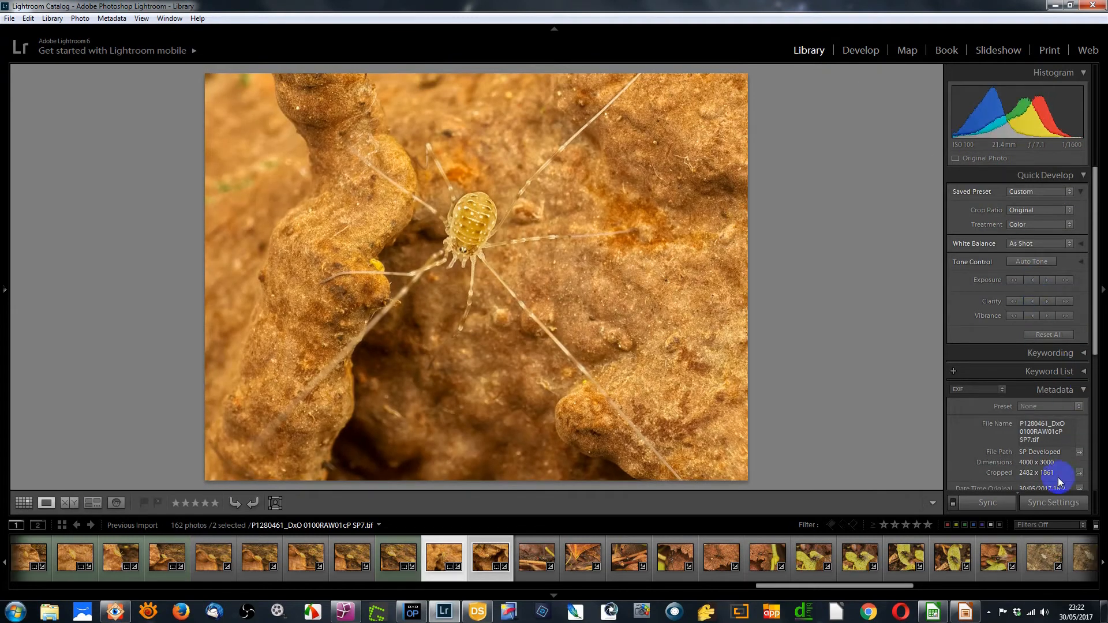
click(865, 52)
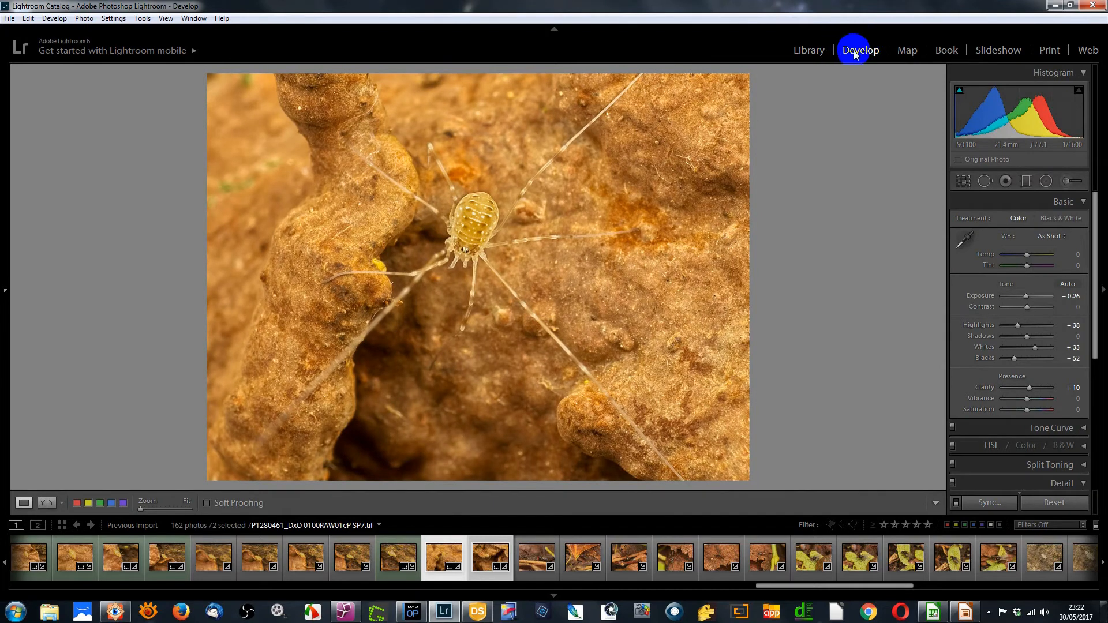
Tighten the harvestman crop further and shift the photo within the frame so the body sits slightly right of and above centre
click(965, 181)
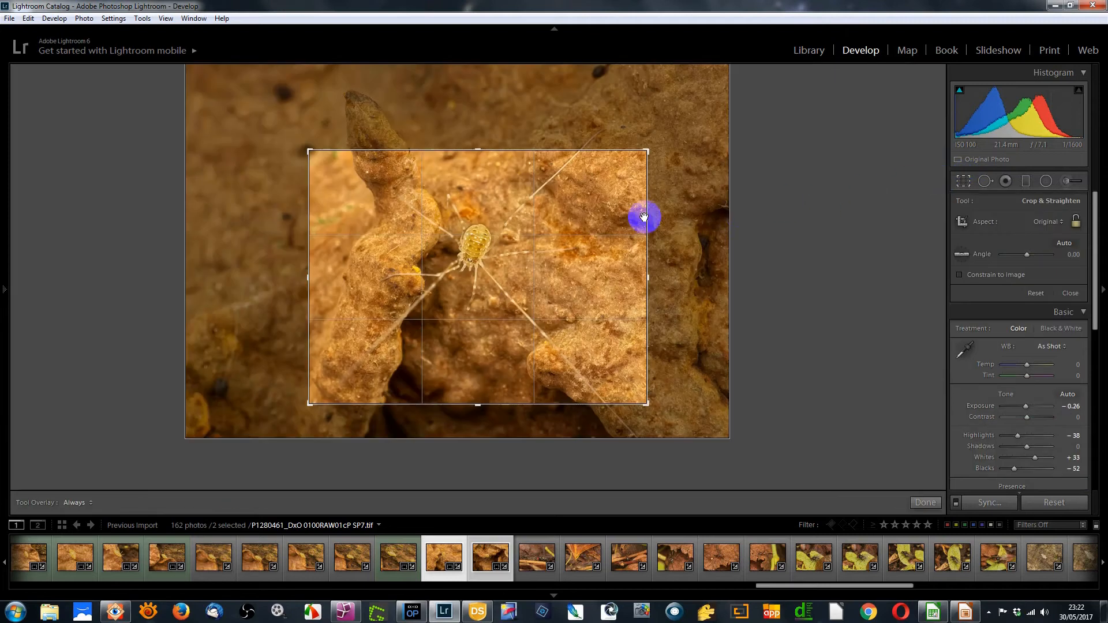
drag(617, 223, 608, 211)
drag(648, 276, 632, 279)
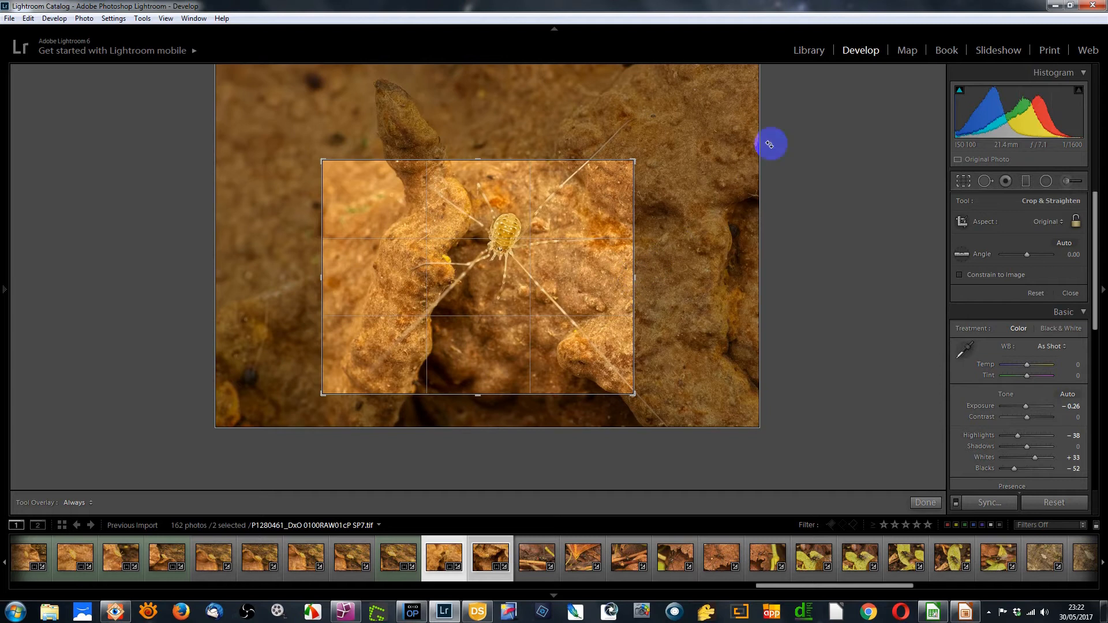
click(962, 182)
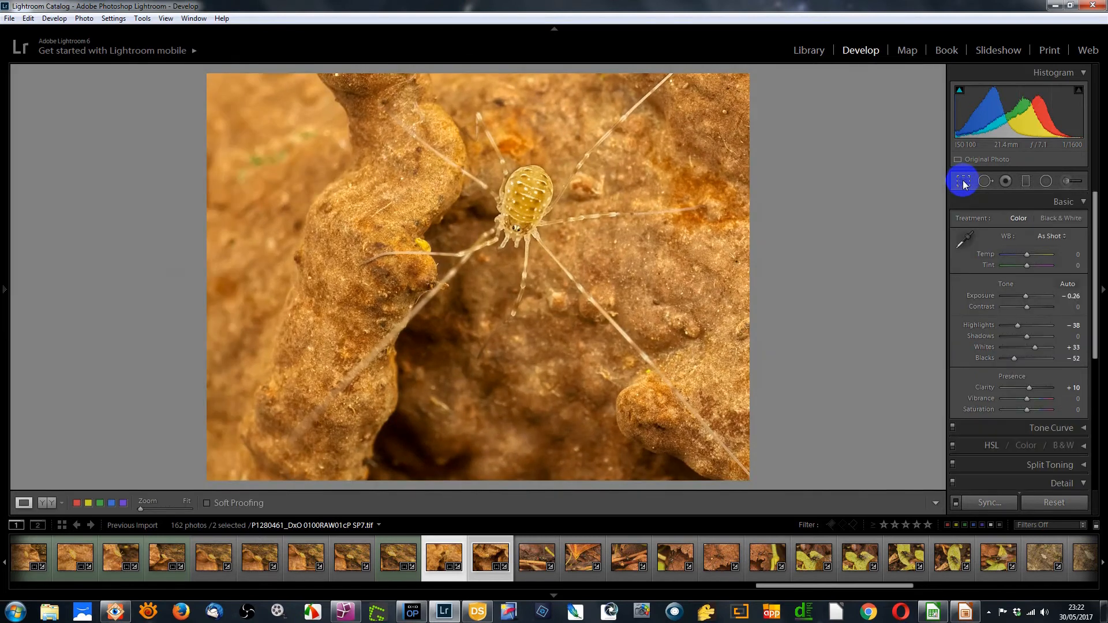
click(963, 181)
drag(600, 230, 587, 242)
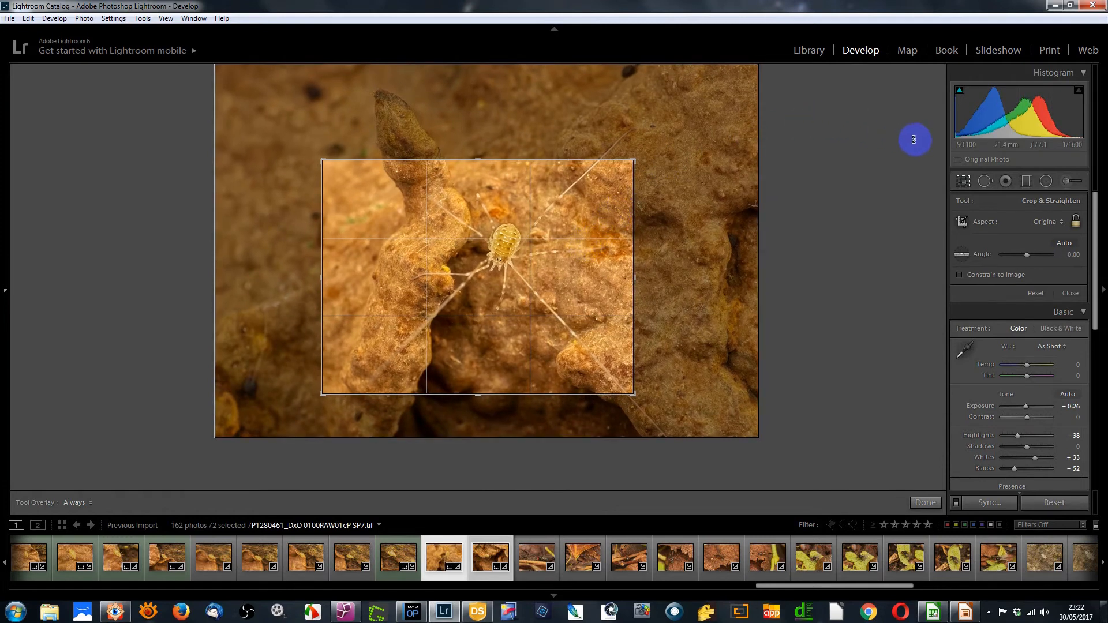
click(962, 180)
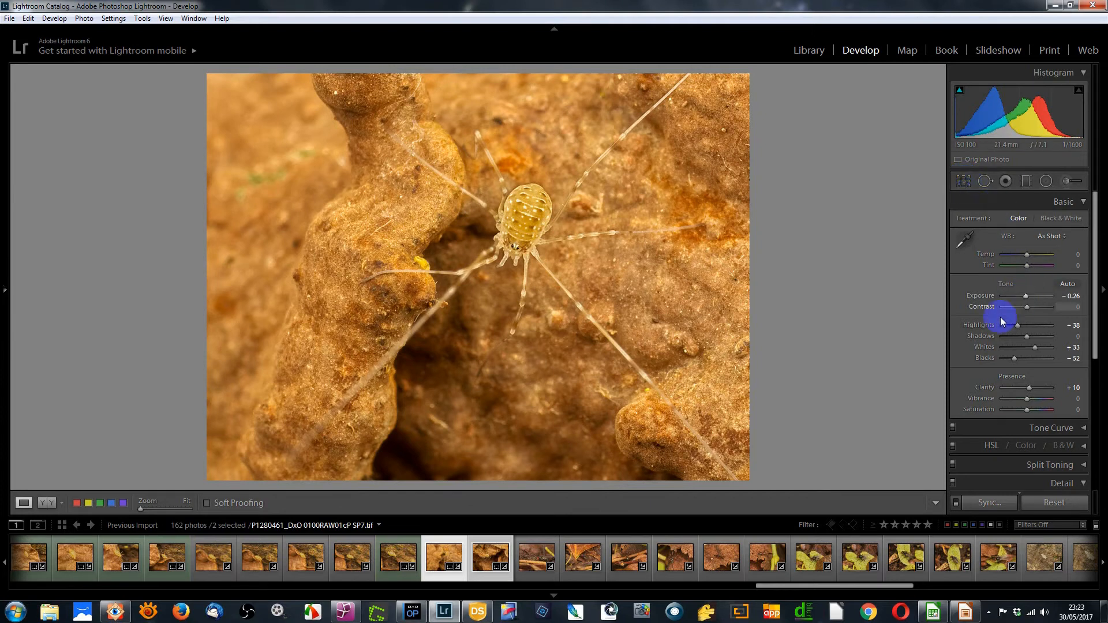
Set Highlights to -88 on the harvestman photo and give it the green colour label
drag(1019, 325, 1003, 327)
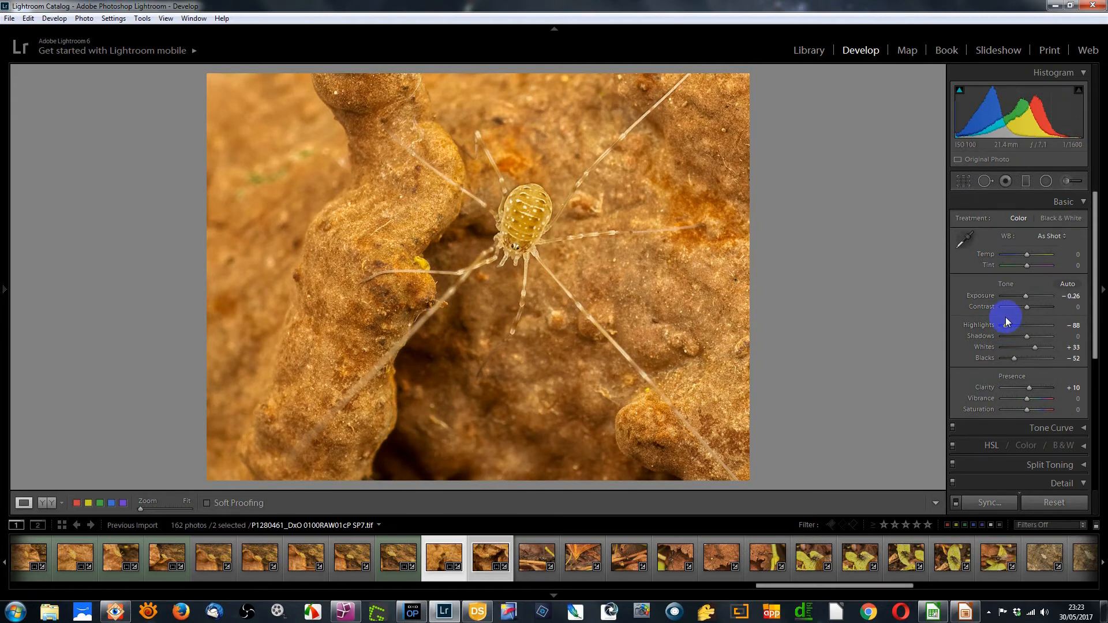
key(8)
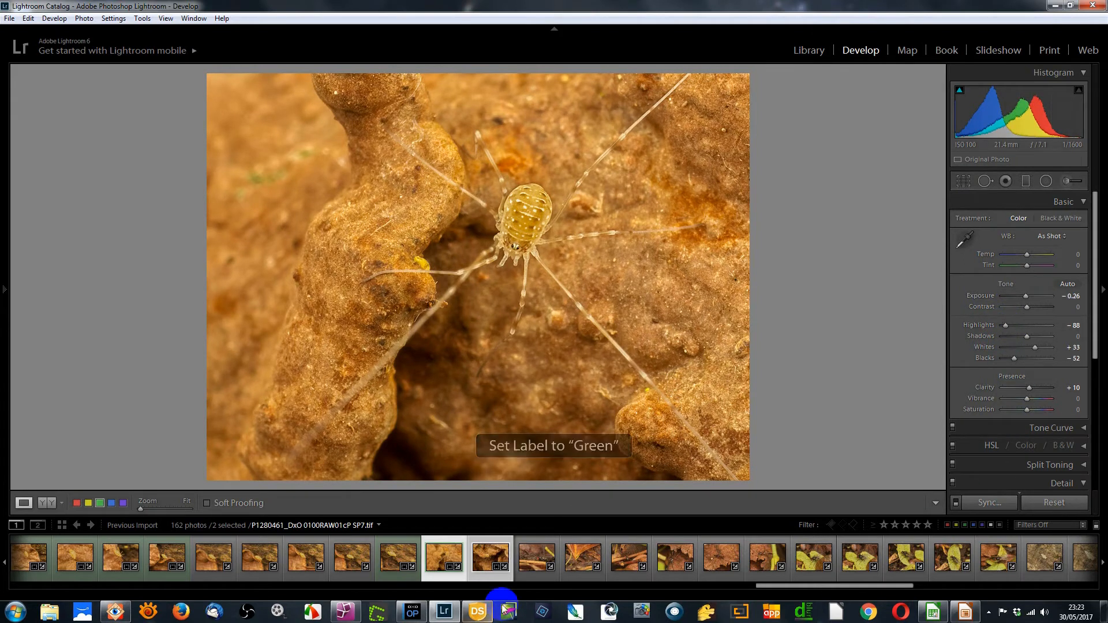
Review the following fly and spider photos one by one to find the next candidate for editing
click(536, 556)
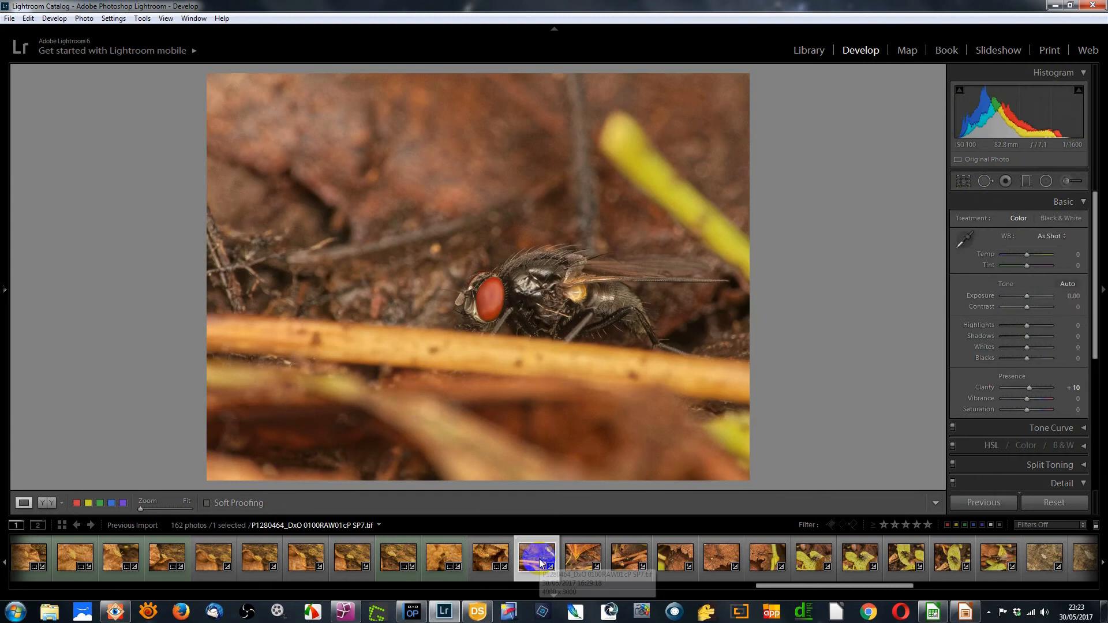
click(587, 557)
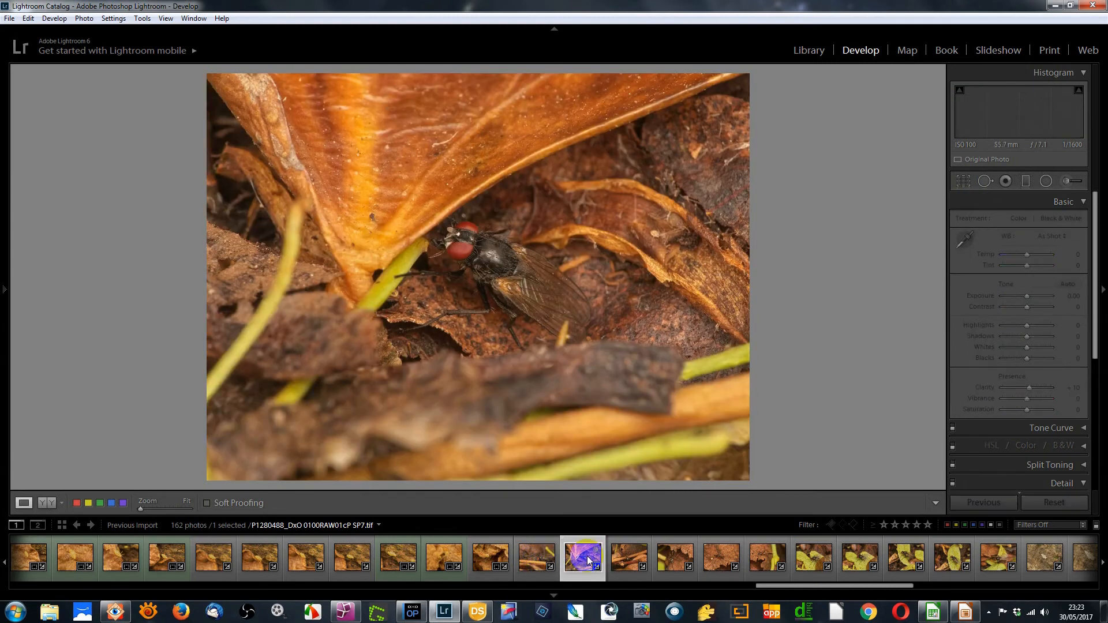
click(625, 557)
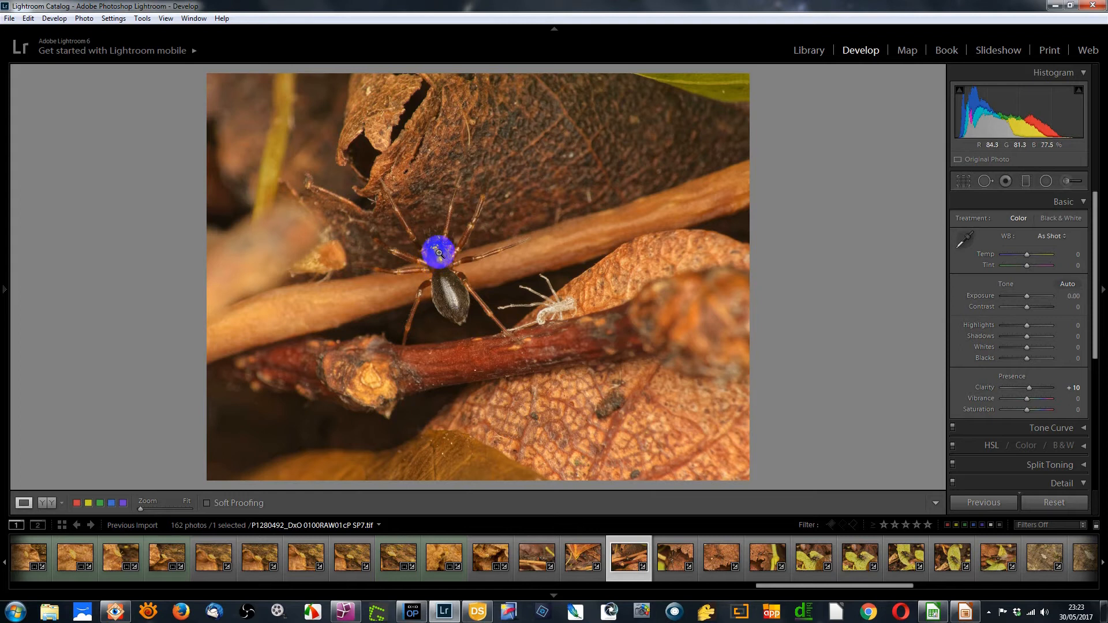
click(678, 556)
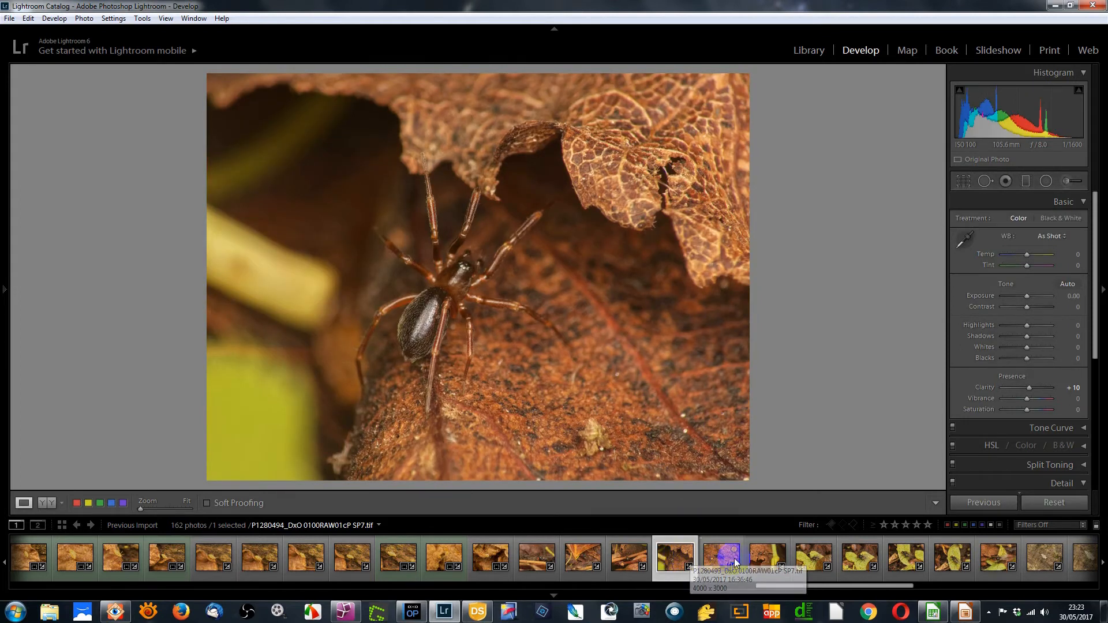
click(715, 558)
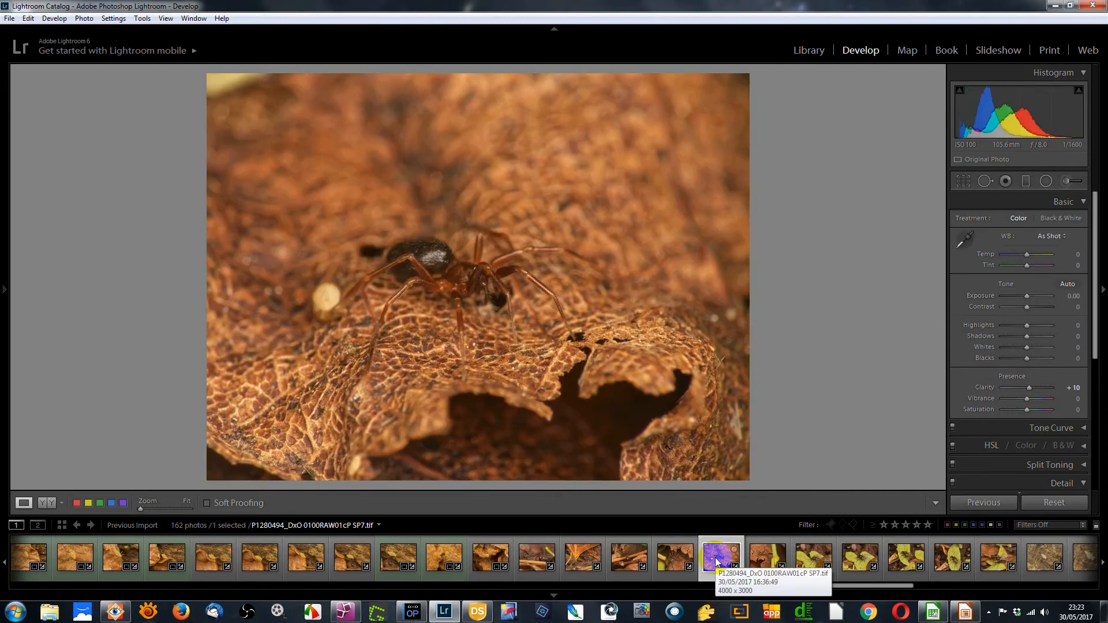
click(771, 552)
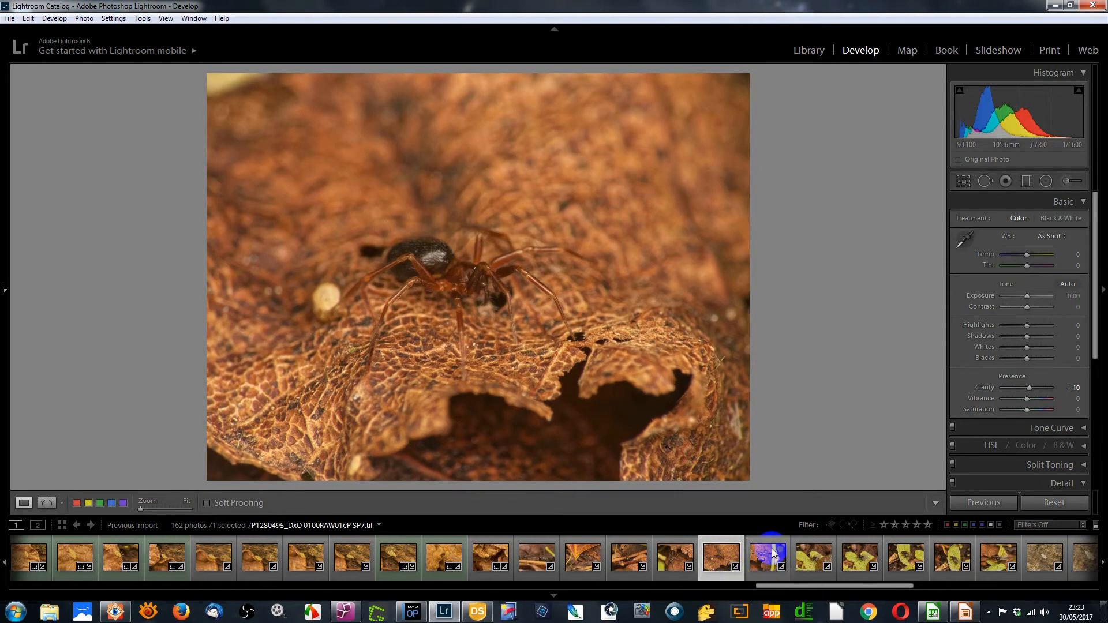
click(772, 552)
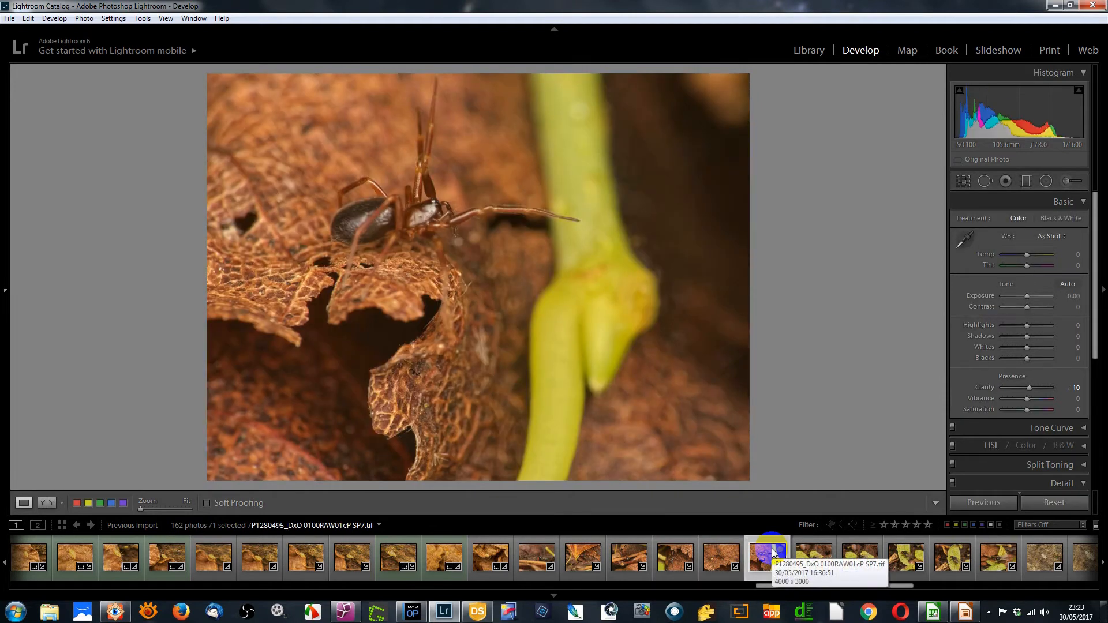
click(814, 555)
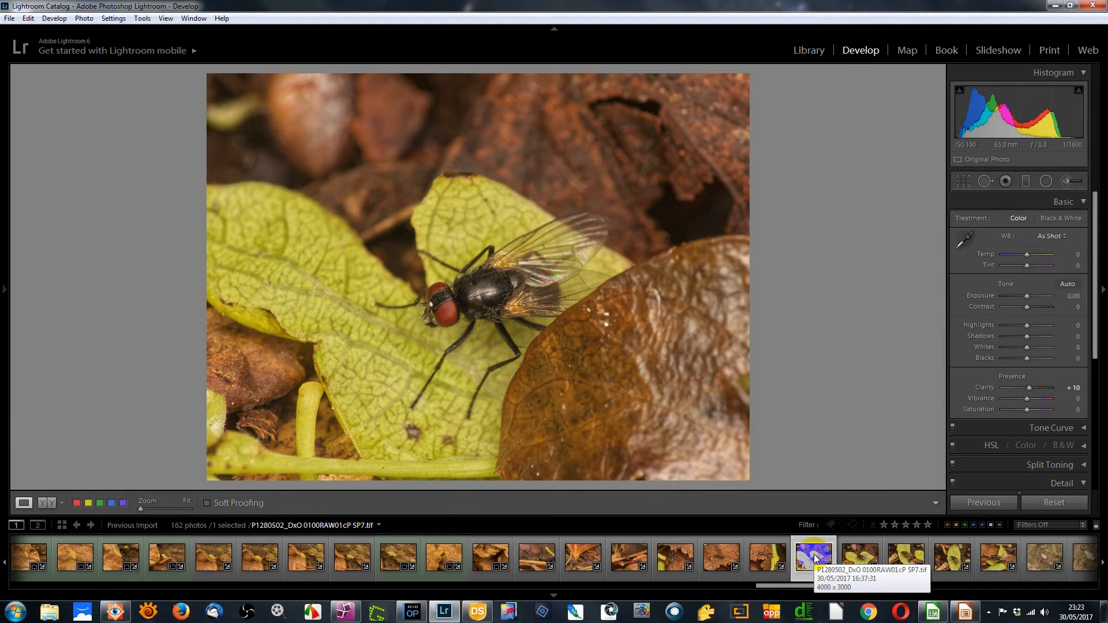
click(860, 556)
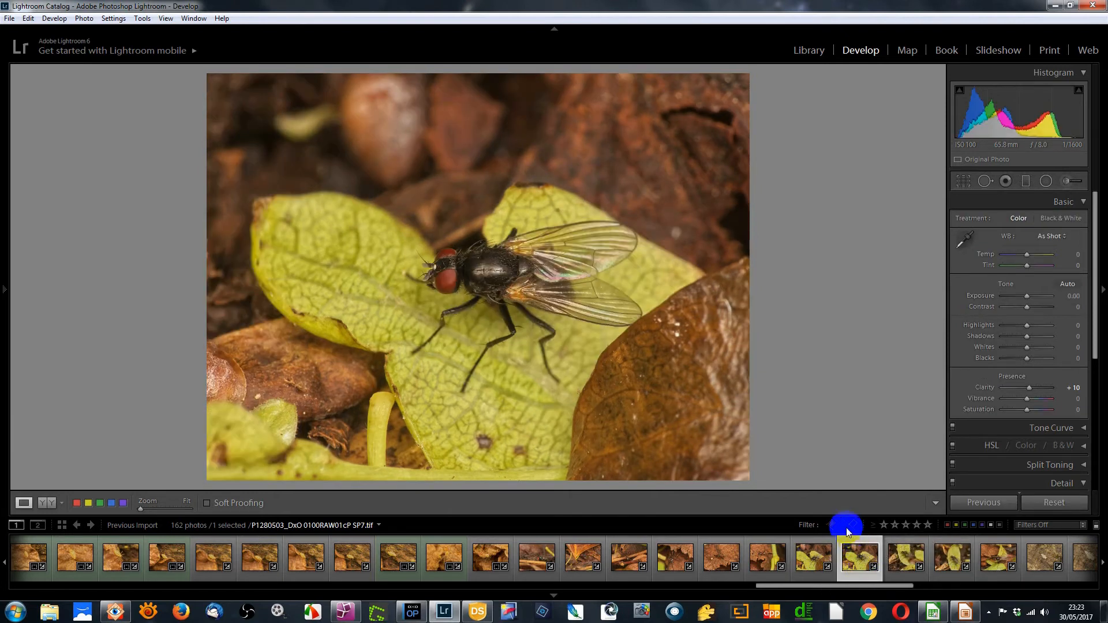
click(905, 561)
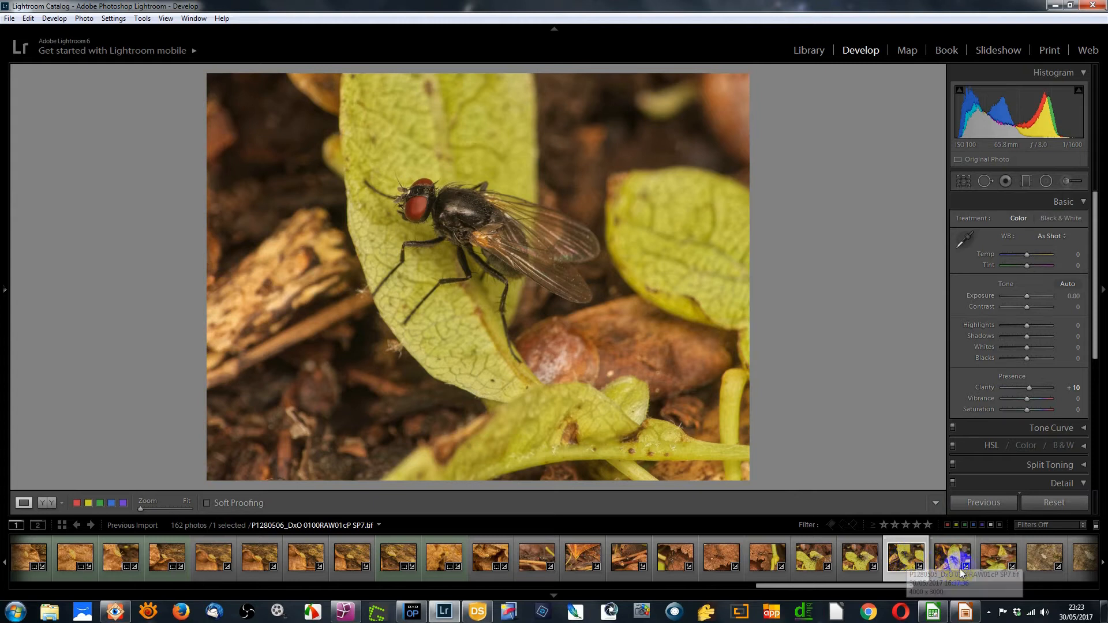
Open the fly photo P1280506 and crop it tighter around the fly, cutting in the frame from the top and keeping the original aspect
click(953, 556)
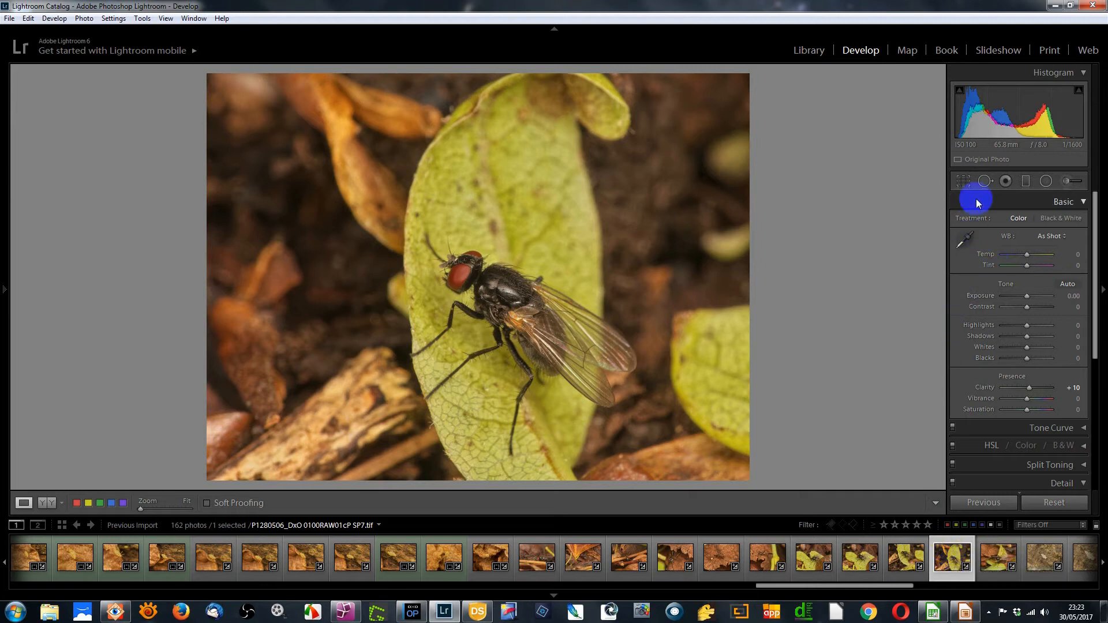
click(964, 182)
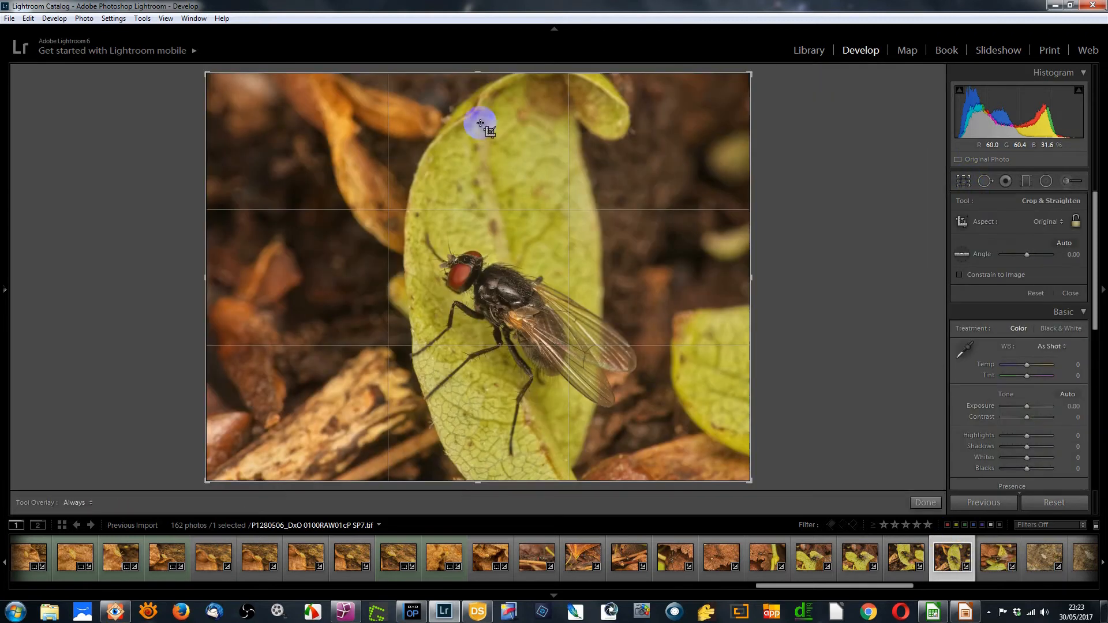
drag(480, 74, 478, 131)
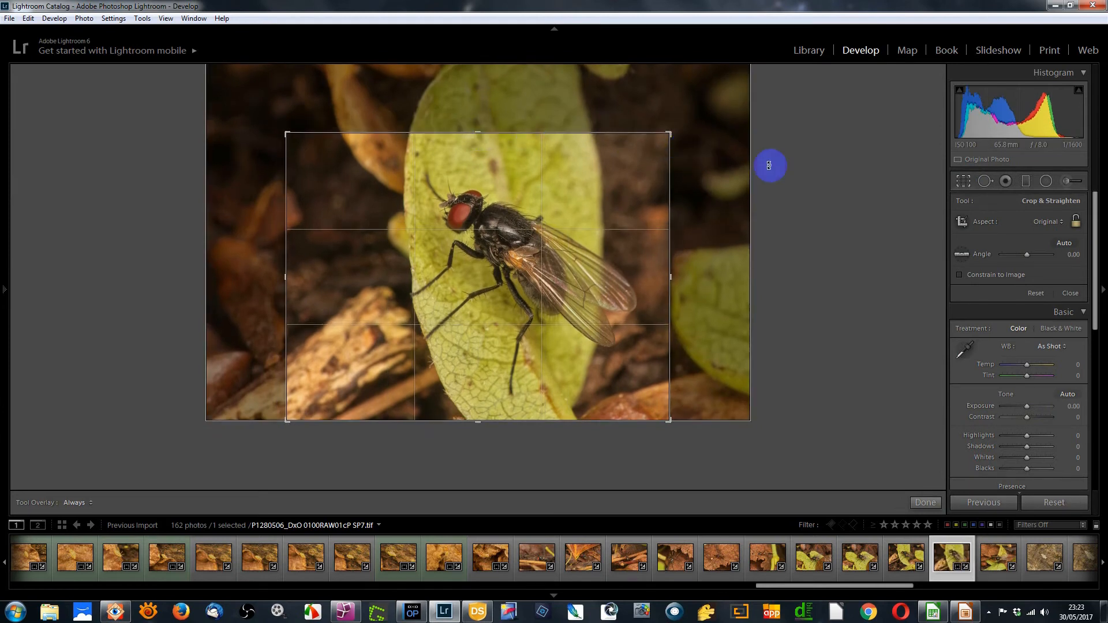
click(964, 181)
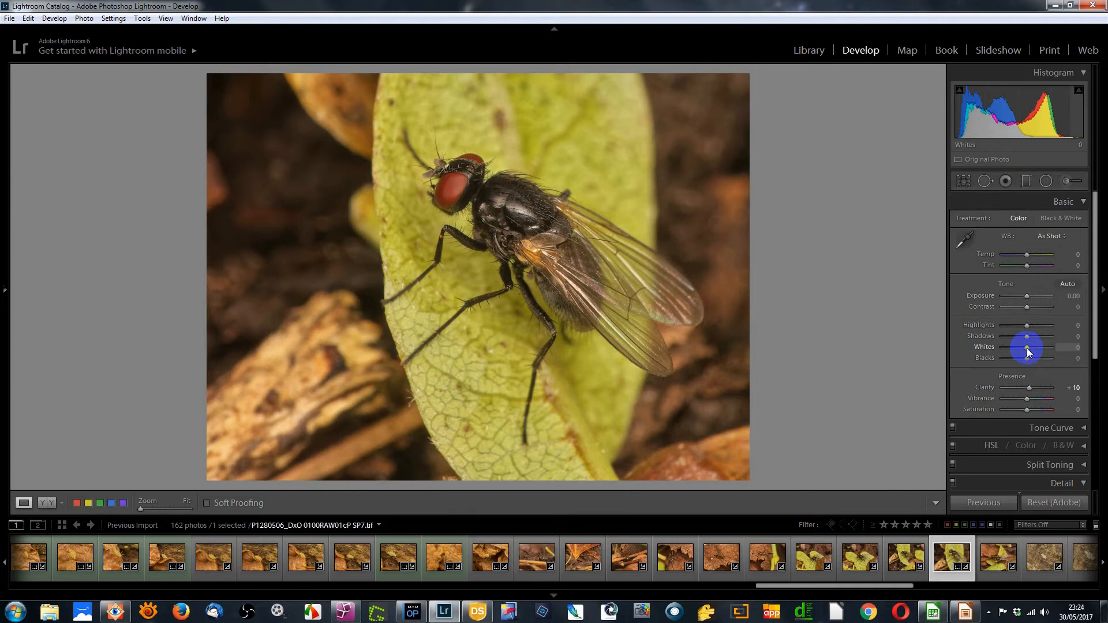
Set Whites to +33, Highlights to -98 and Shadows to +33 on the fly photo, and label it green
drag(1026, 347, 1034, 348)
click(1027, 326)
drag(1027, 324, 1005, 324)
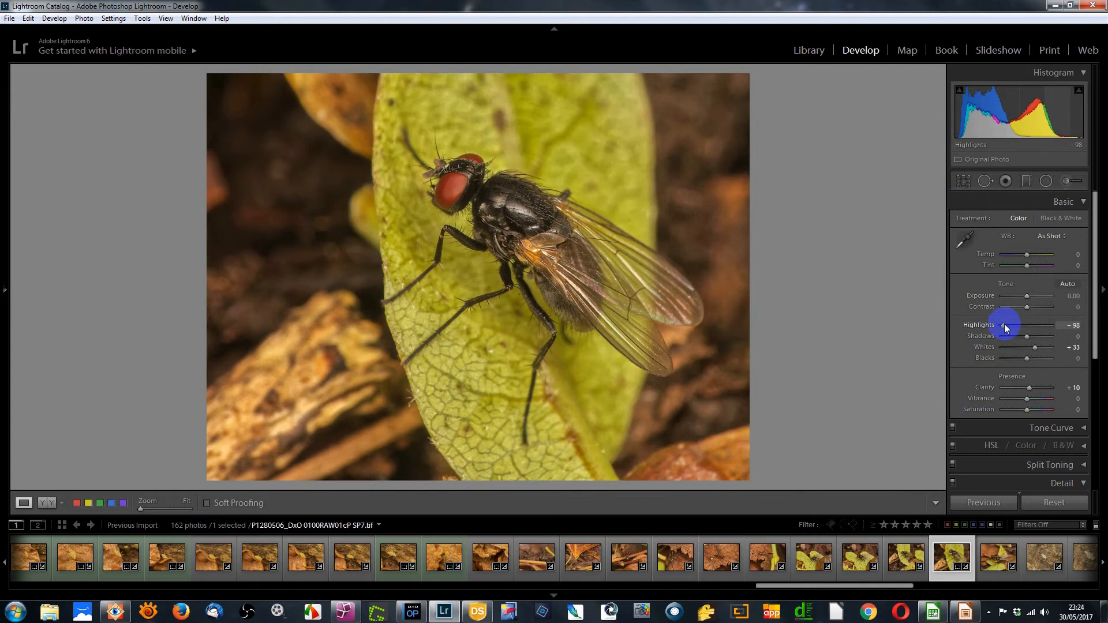
click(1030, 361)
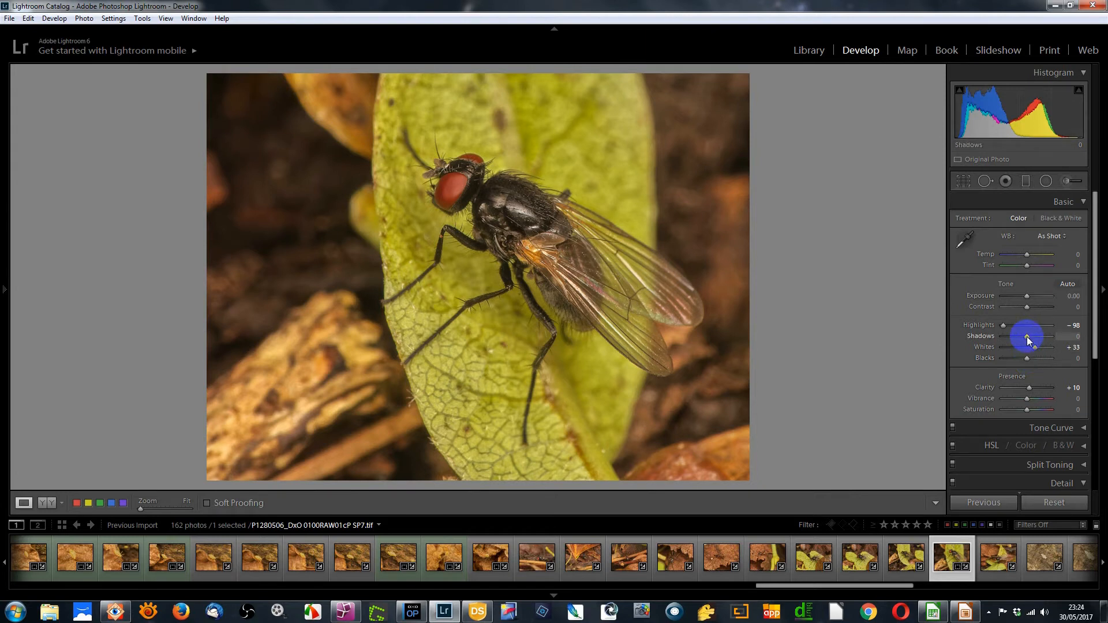
mouse_move(1027, 337)
mouse_down()
mouse_move(1045, 337)
mouse_move(1034, 338)
mouse_up()
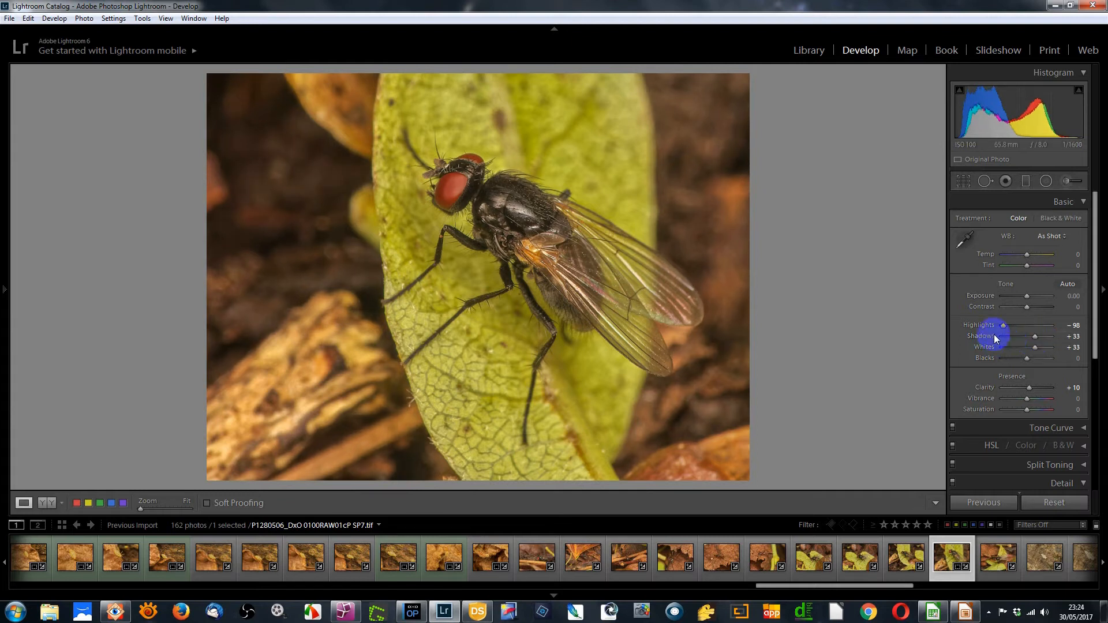
key(8)
Open photo P1280519 of the pale insect on bark, crop it to about 2130 x 1600 pixels and check the cropped dimensions in Library
click(979, 568)
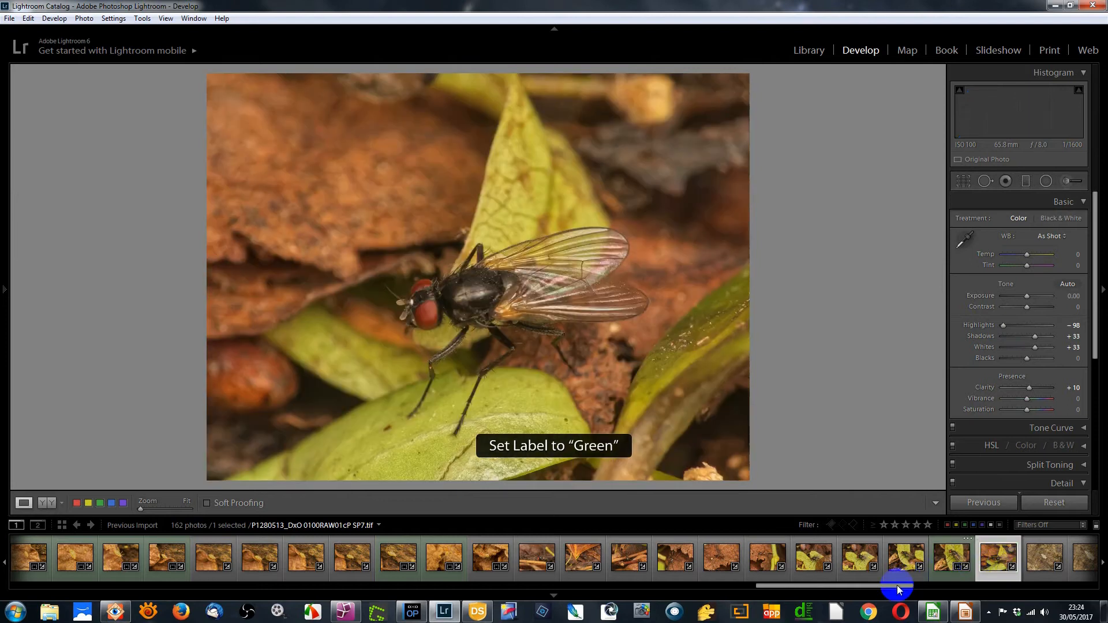
drag(896, 585, 997, 586)
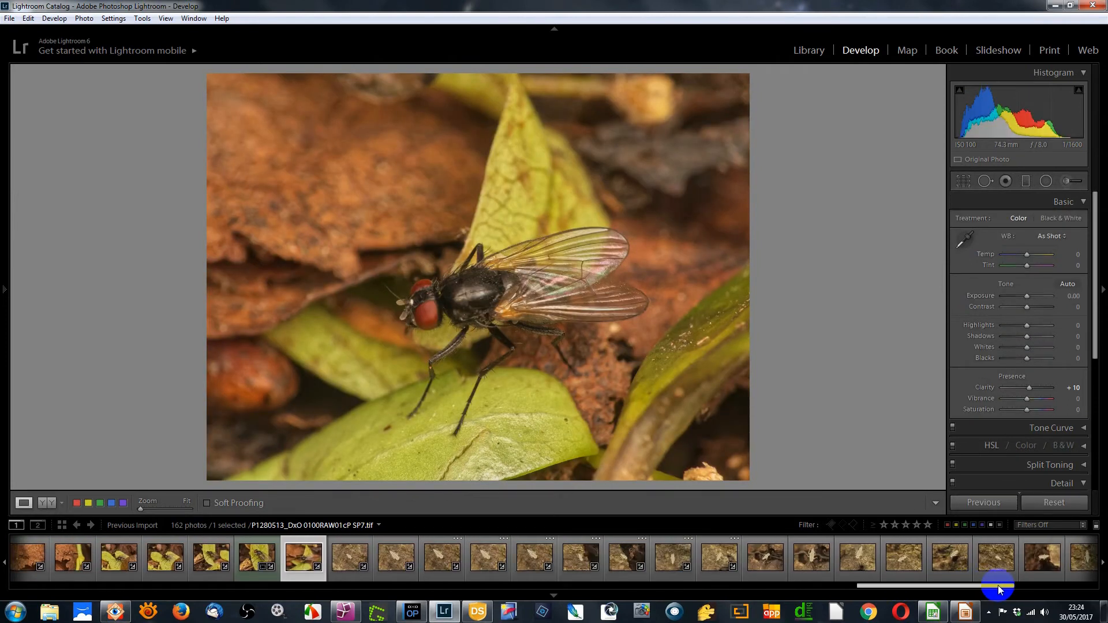
click(345, 561)
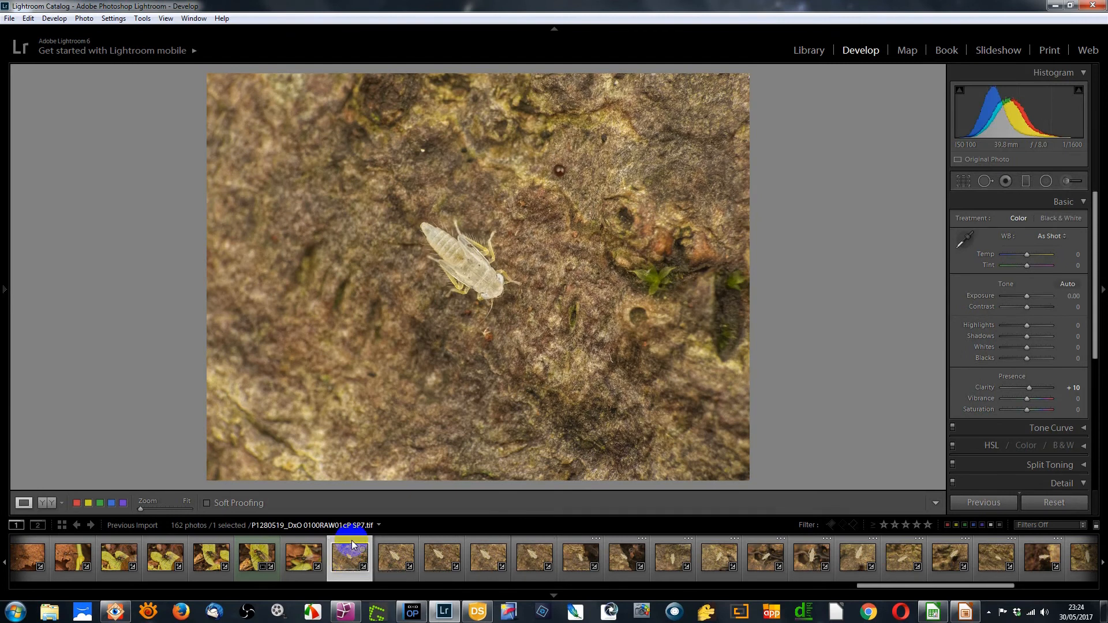
click(963, 180)
drag(749, 72, 678, 168)
drag(564, 255, 559, 253)
click(806, 51)
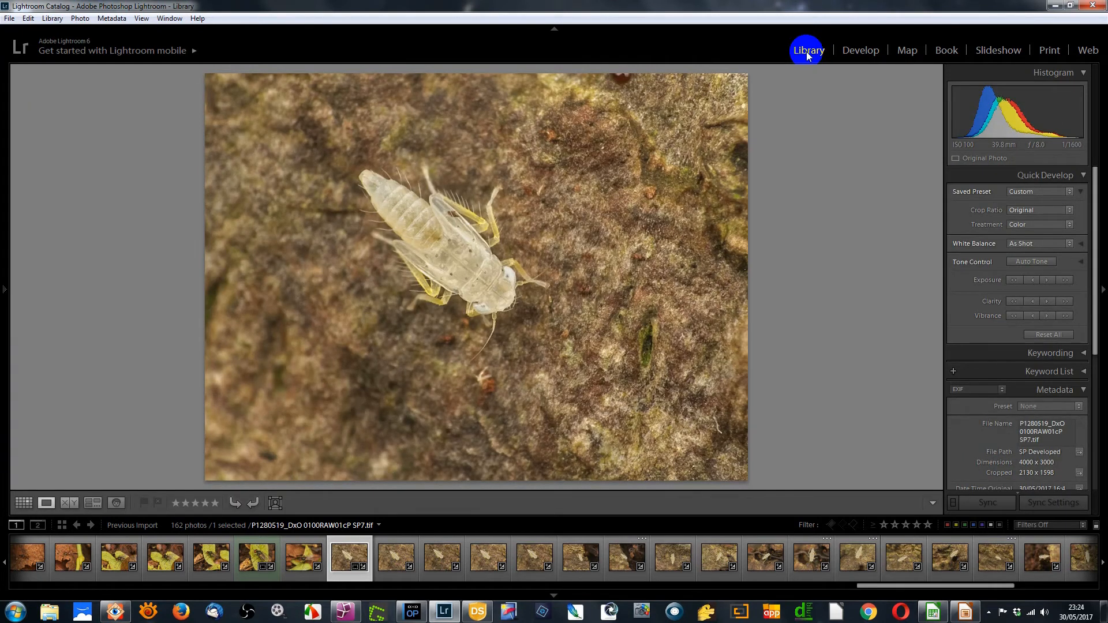
Set Exposure to -0.20, Whites to +31, Highlights to -50 and Blacks to -36 on the pale insect photo P1280519
click(871, 56)
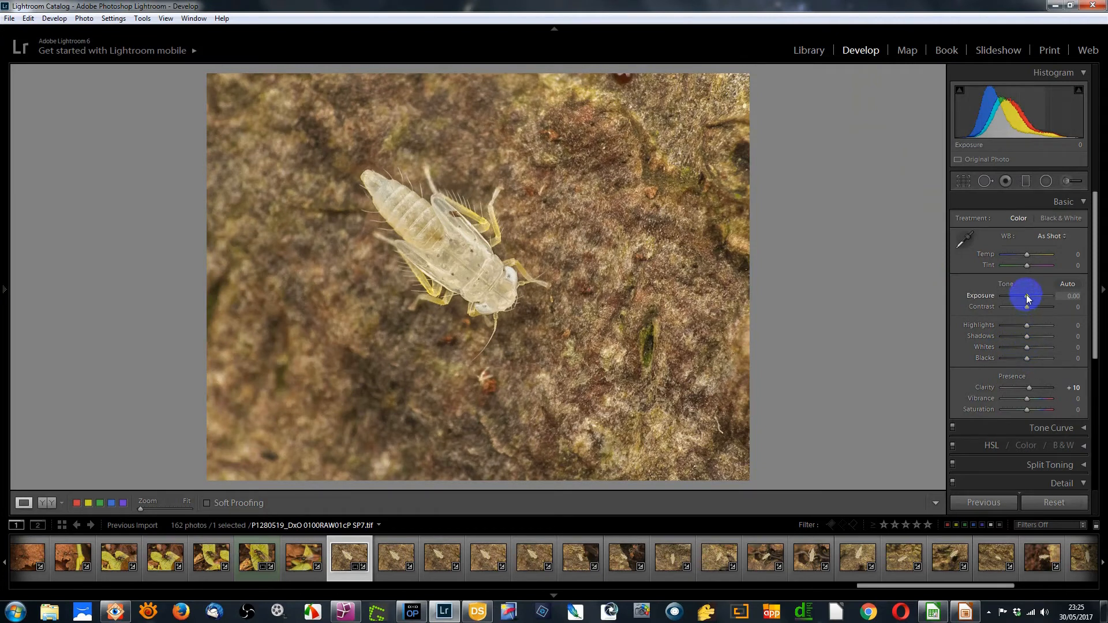
drag(1025, 294, 1025, 294)
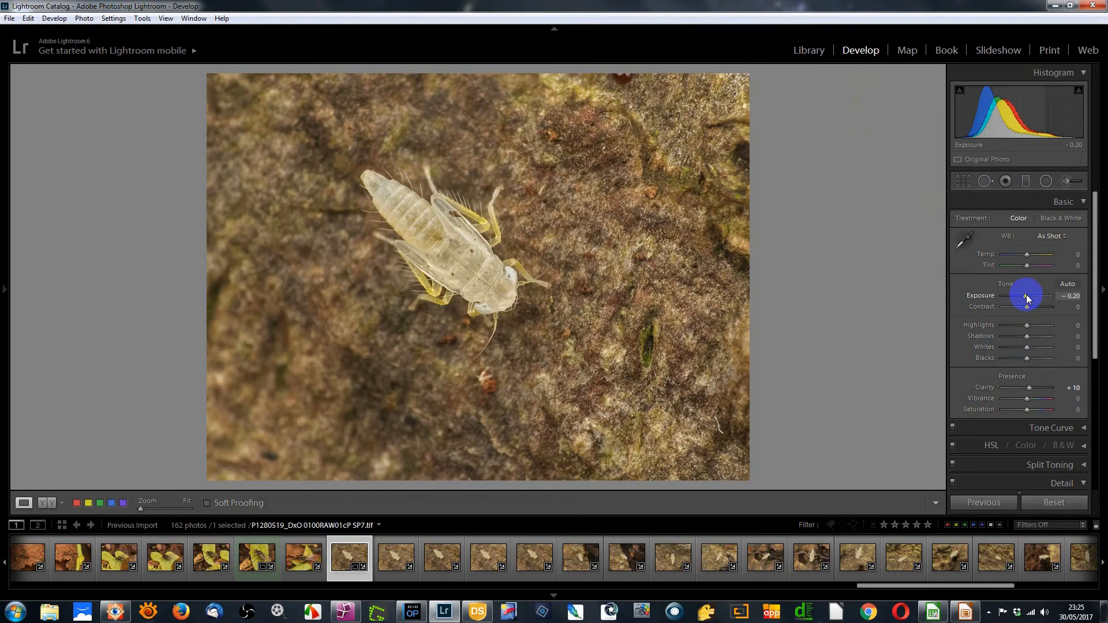
click(1028, 351)
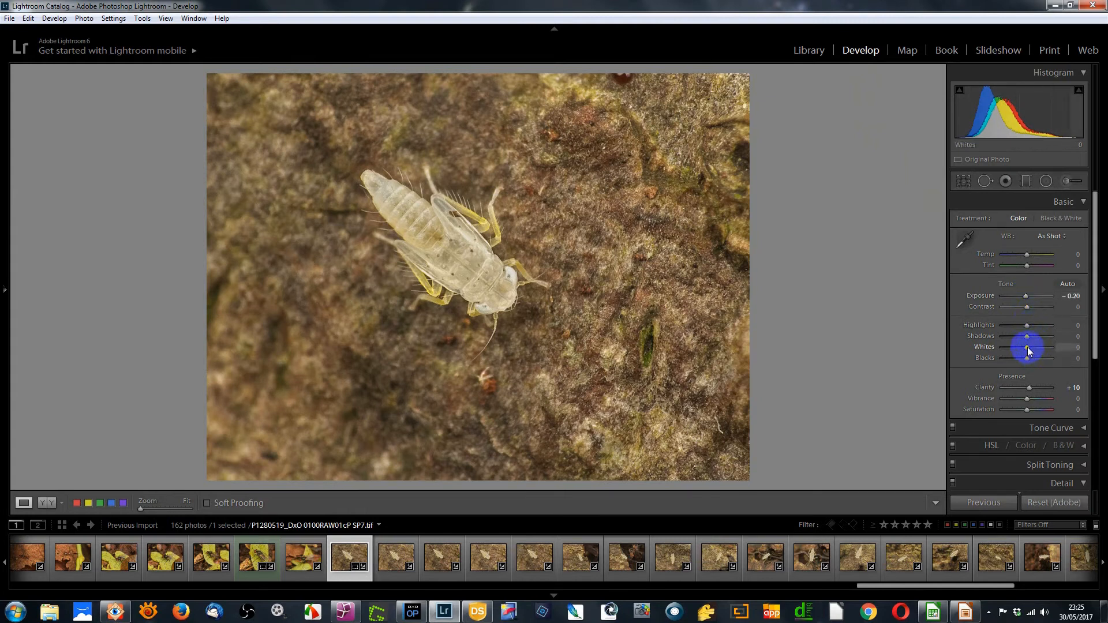
drag(1027, 350, 1015, 327)
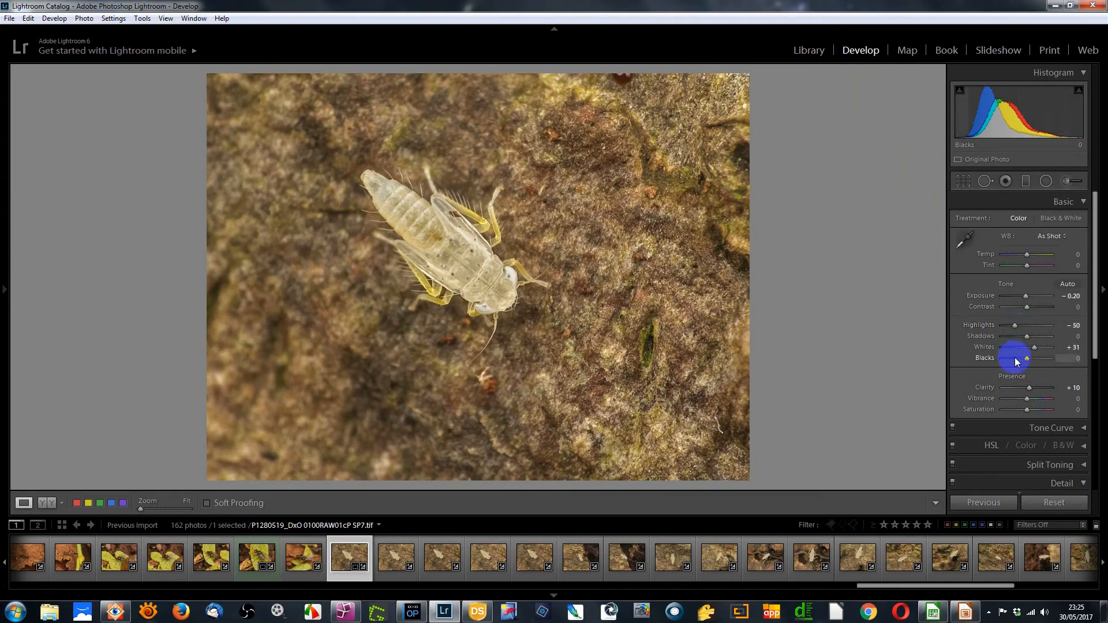
drag(1027, 358, 1018, 359)
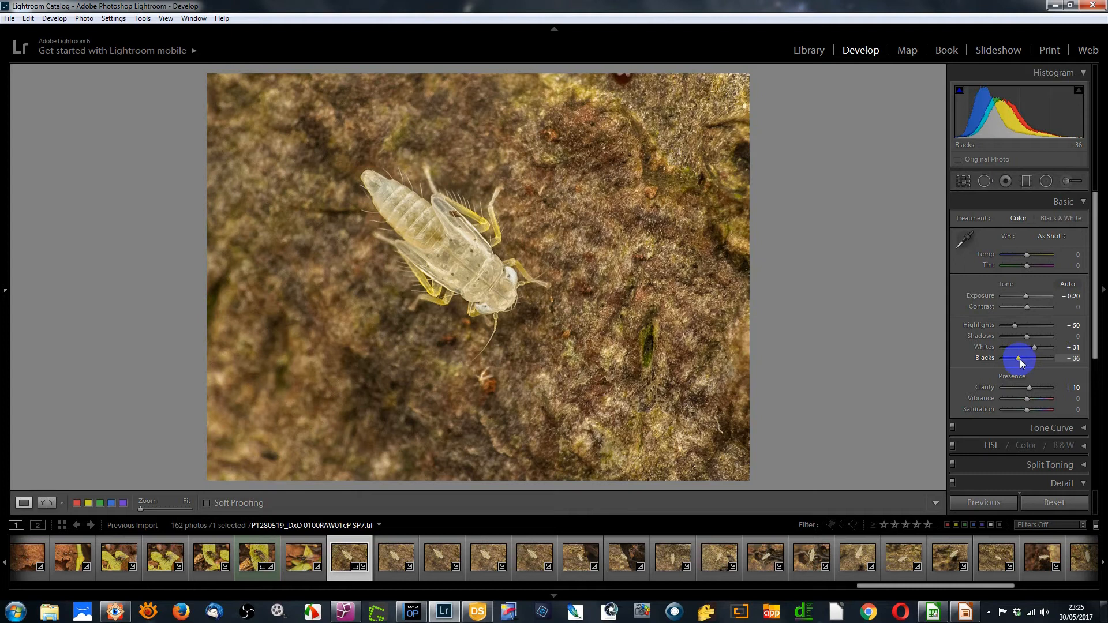
Try a tighter crop around the pale insect in P1280519 and undo it
click(963, 181)
drag(623, 168, 605, 188)
click(962, 181)
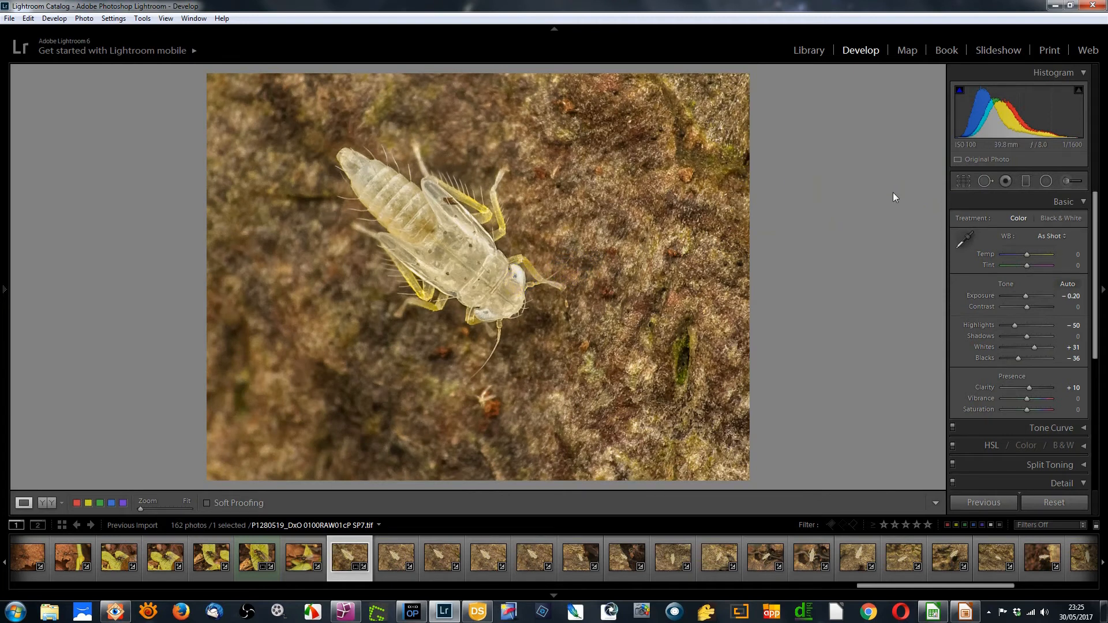
click(27, 18)
click(41, 32)
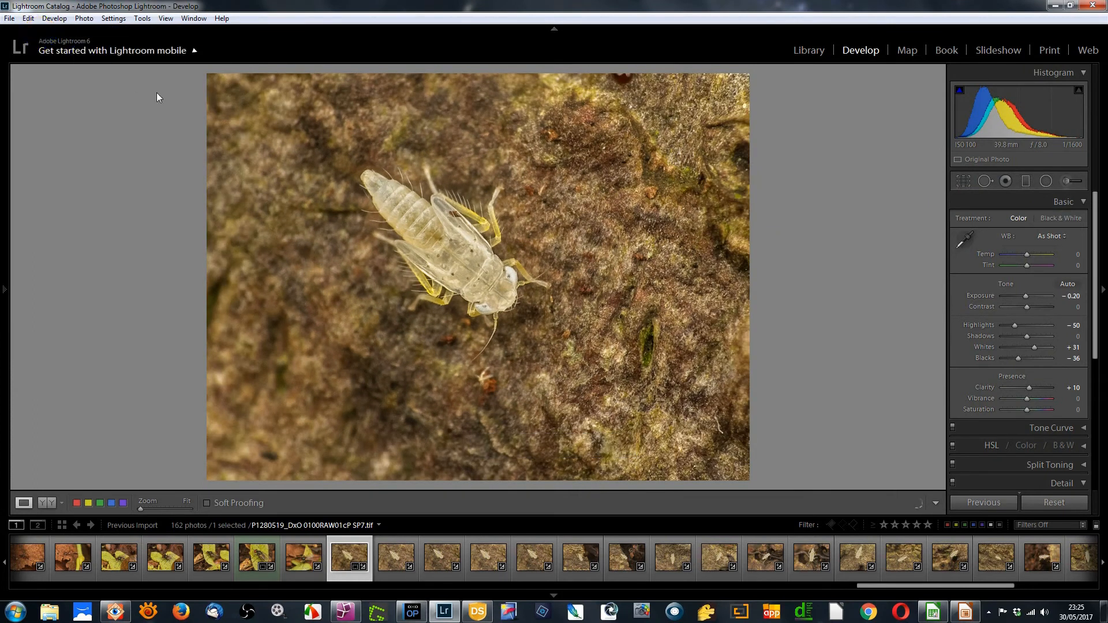
Label P1280519 green and synchronize its develop settings, without the crop, to the following photos through P1280566
key(8)
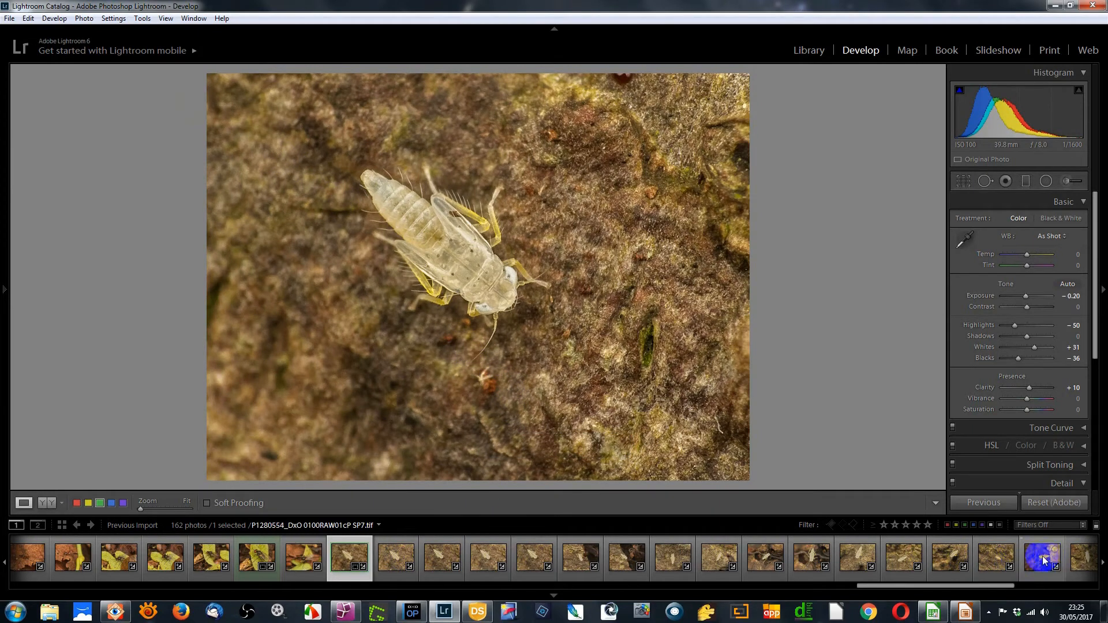
drag(989, 586, 1067, 580)
click(762, 563)
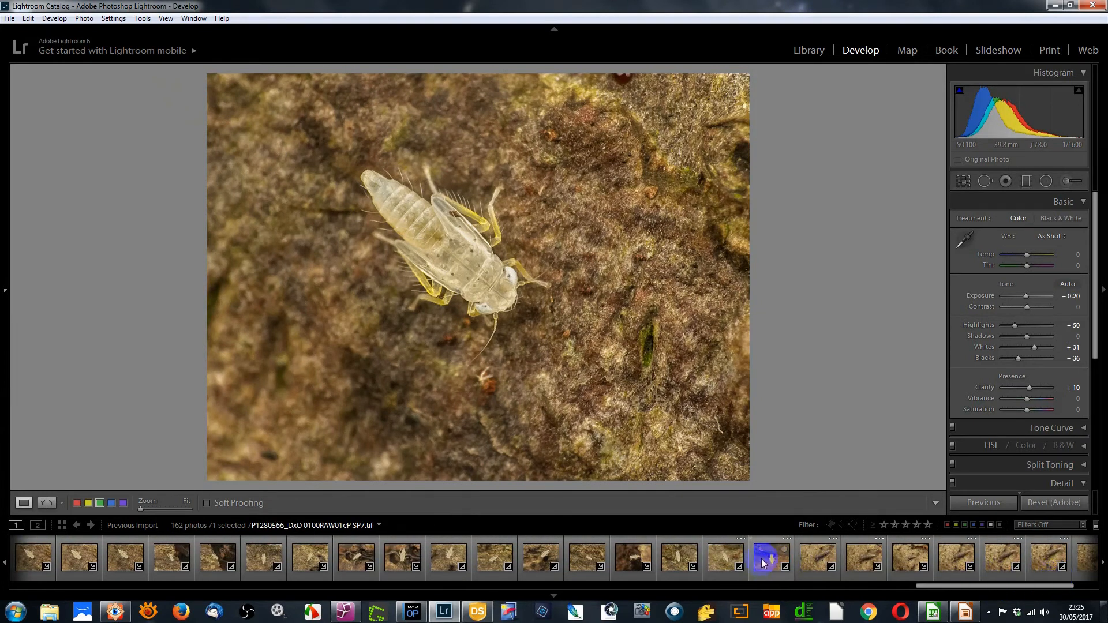
shift+click(762, 563)
click(992, 503)
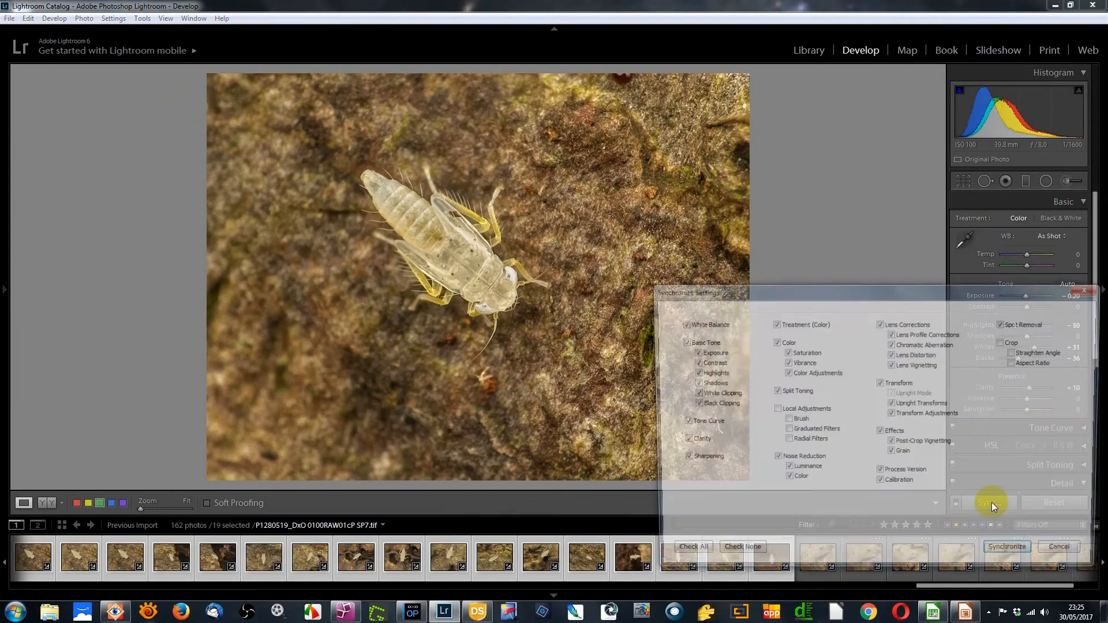
click(1010, 555)
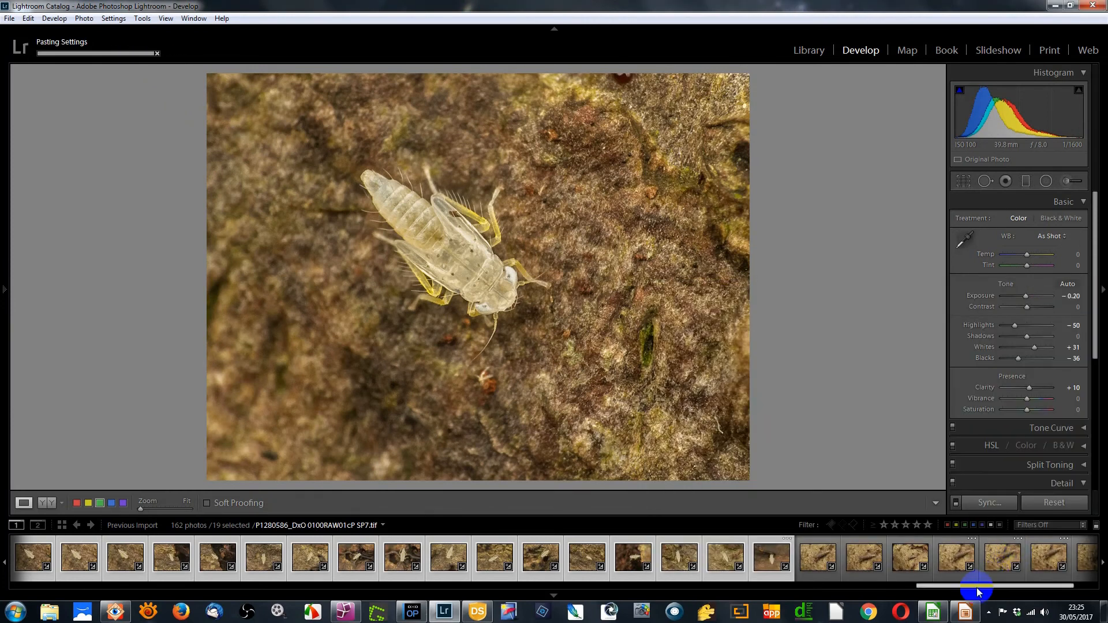
Compare the synchronized pale insect photos P1280520 to P1280523 with P1280519 to judge which are worth editing
drag(974, 584, 926, 584)
click(308, 559)
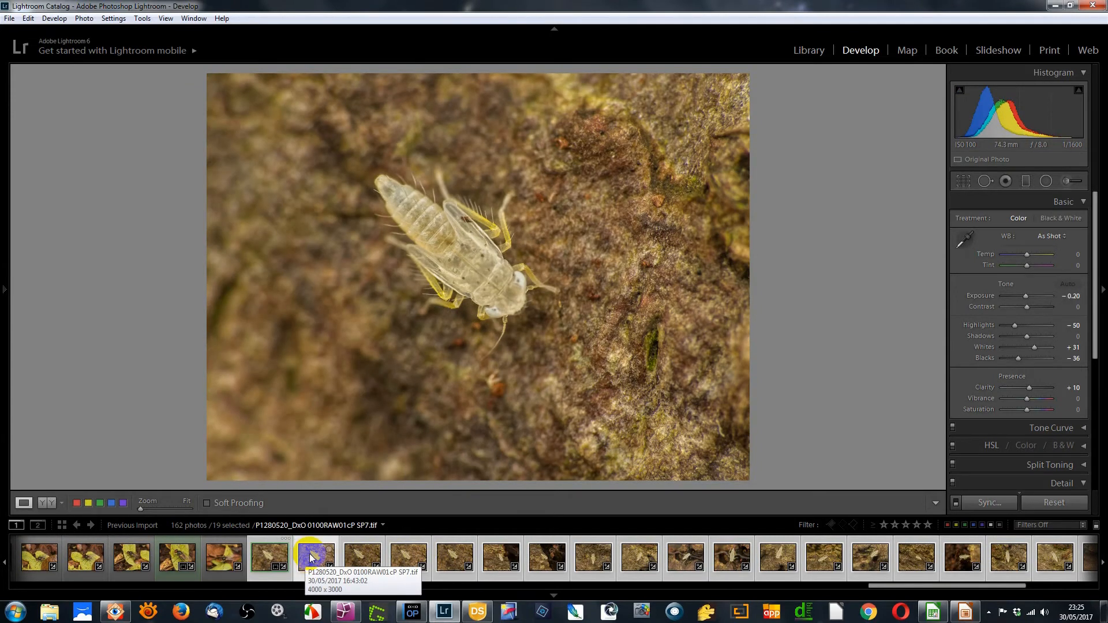
click(362, 557)
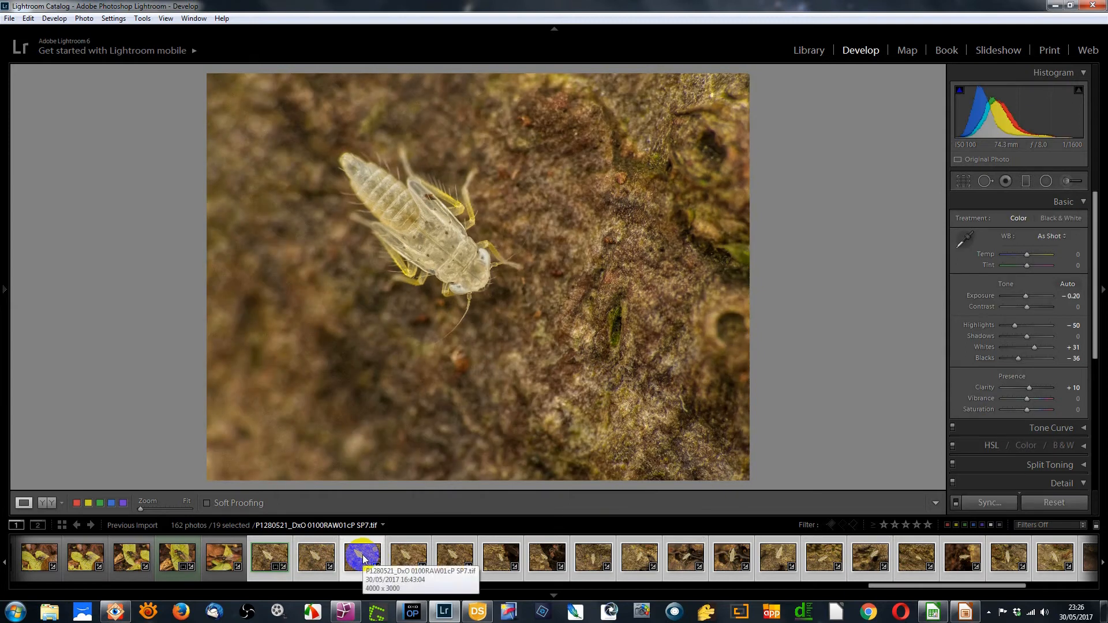
click(413, 554)
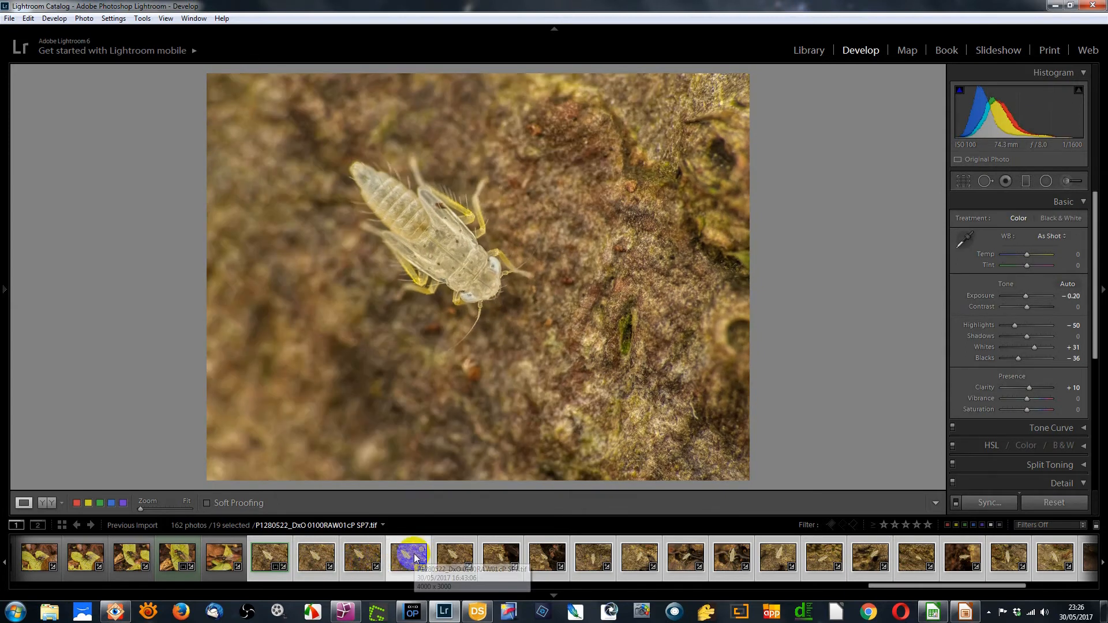
click(275, 557)
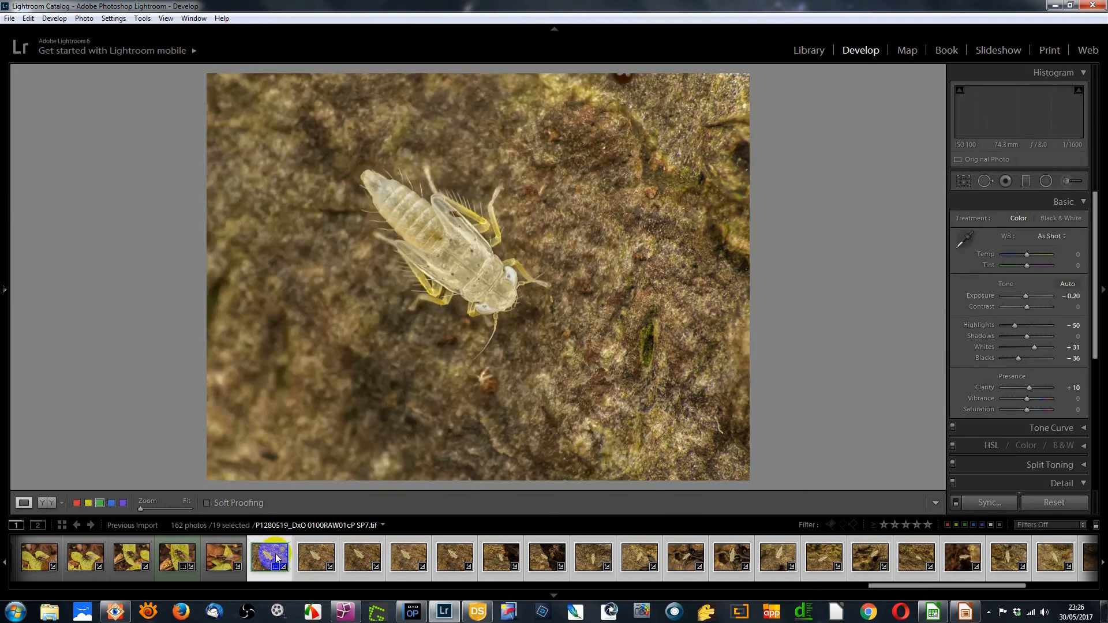
click(409, 553)
click(456, 555)
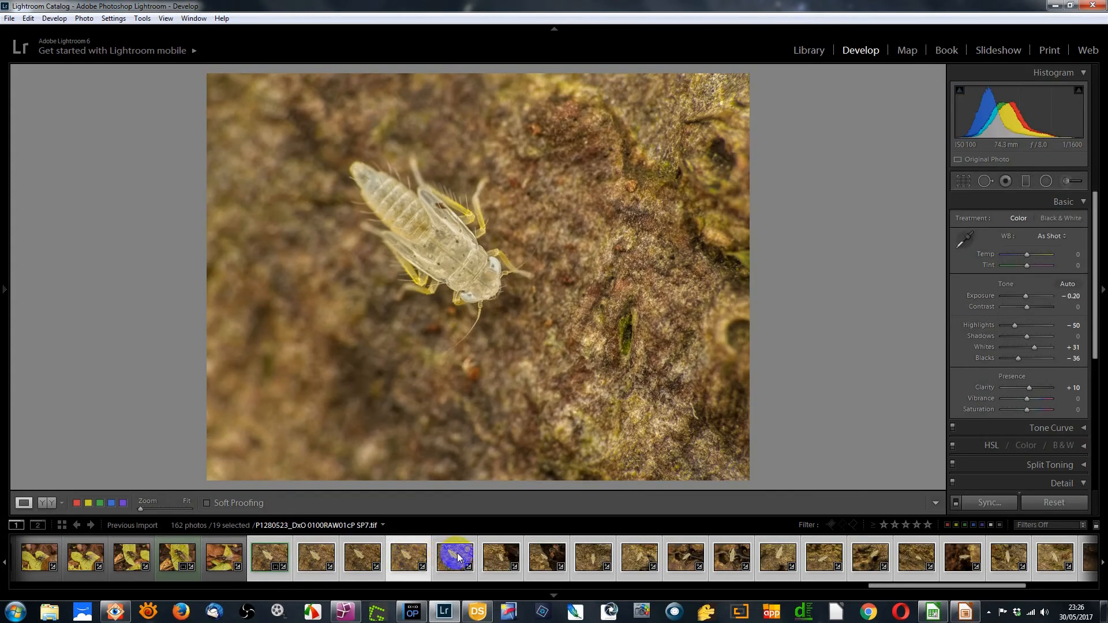
click(464, 560)
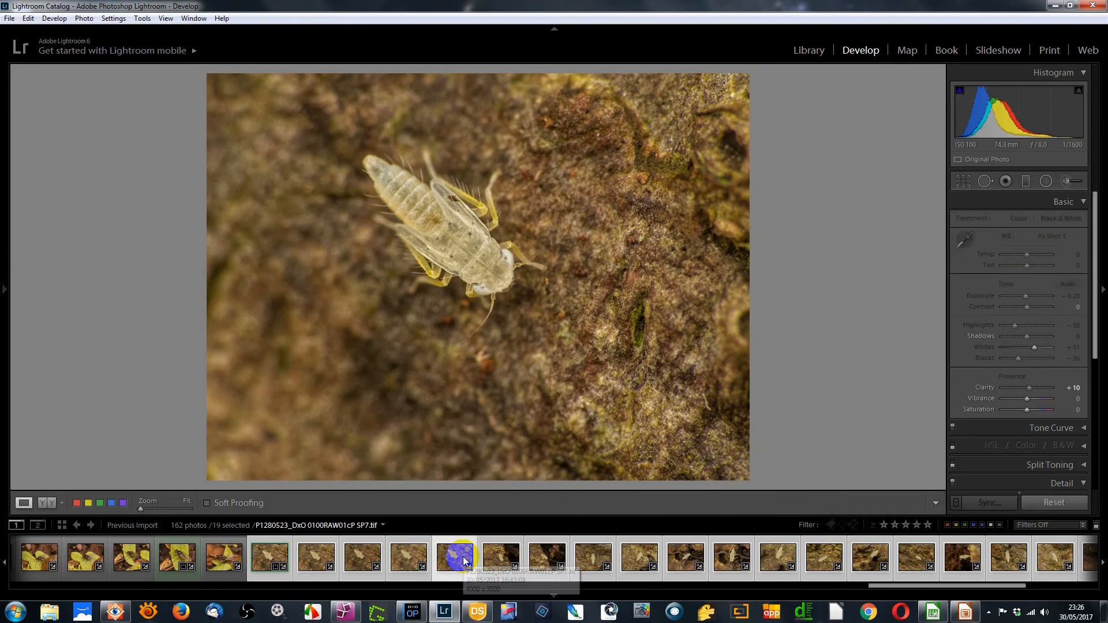
Open P1280524, crop it to a portrait frame around the pale insect on the bark edge, and label it green
click(501, 559)
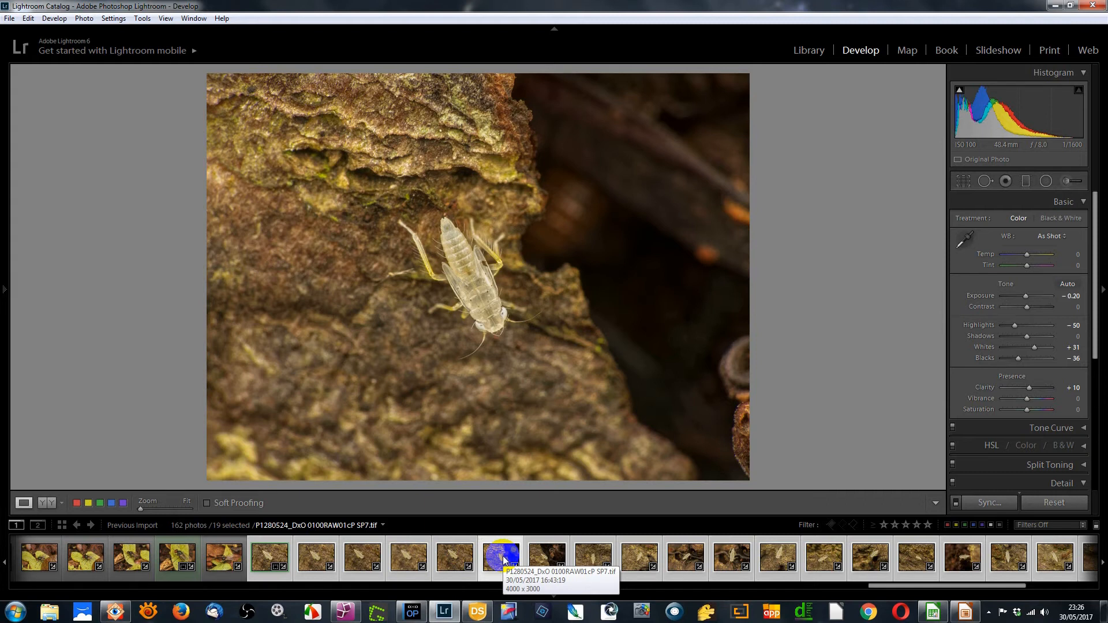
click(963, 182)
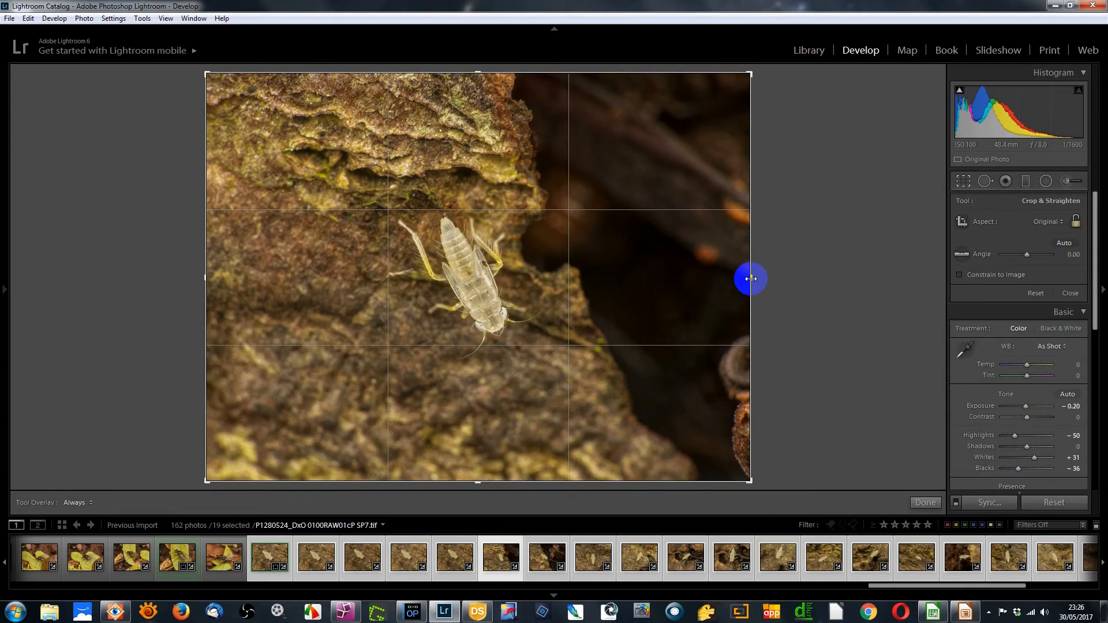
drag(750, 278, 643, 279)
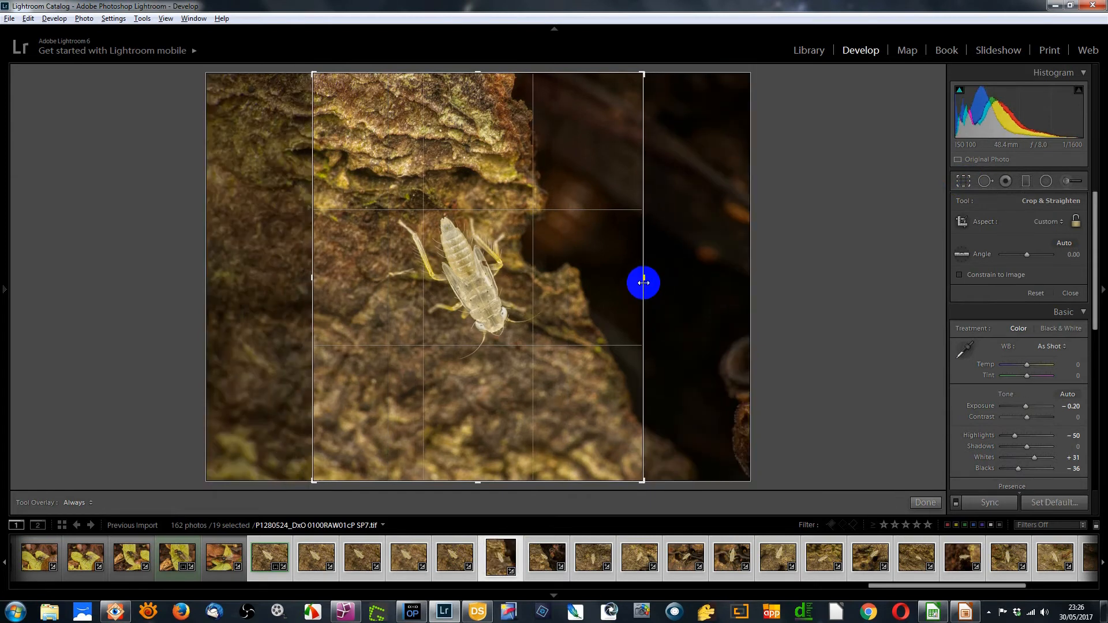
drag(481, 78, 477, 105)
drag(486, 215, 481, 215)
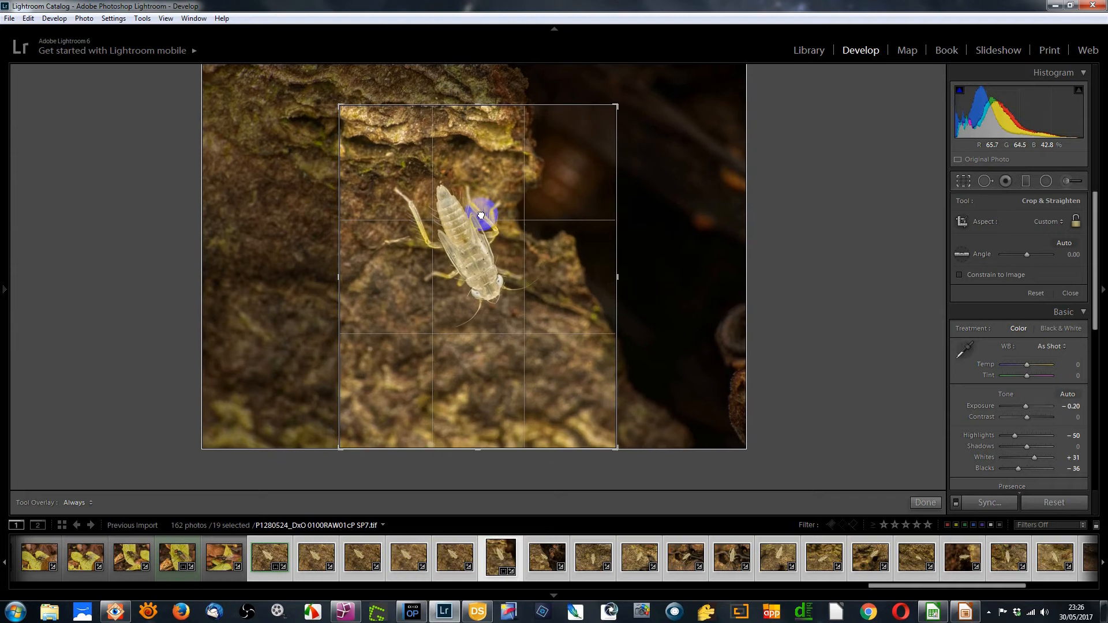
click(963, 180)
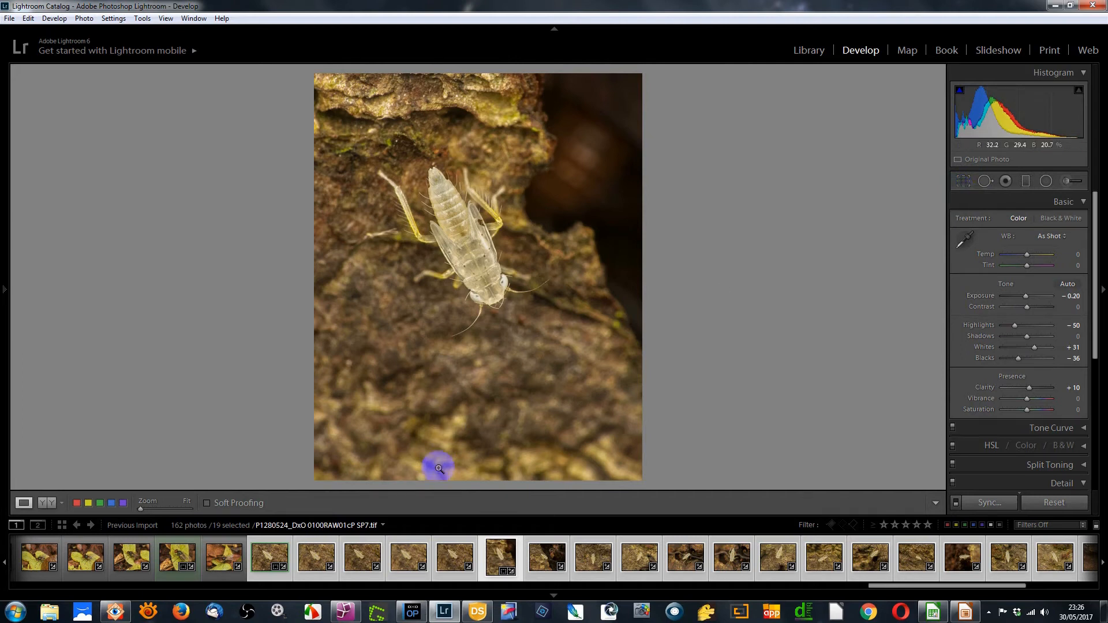
key(8)
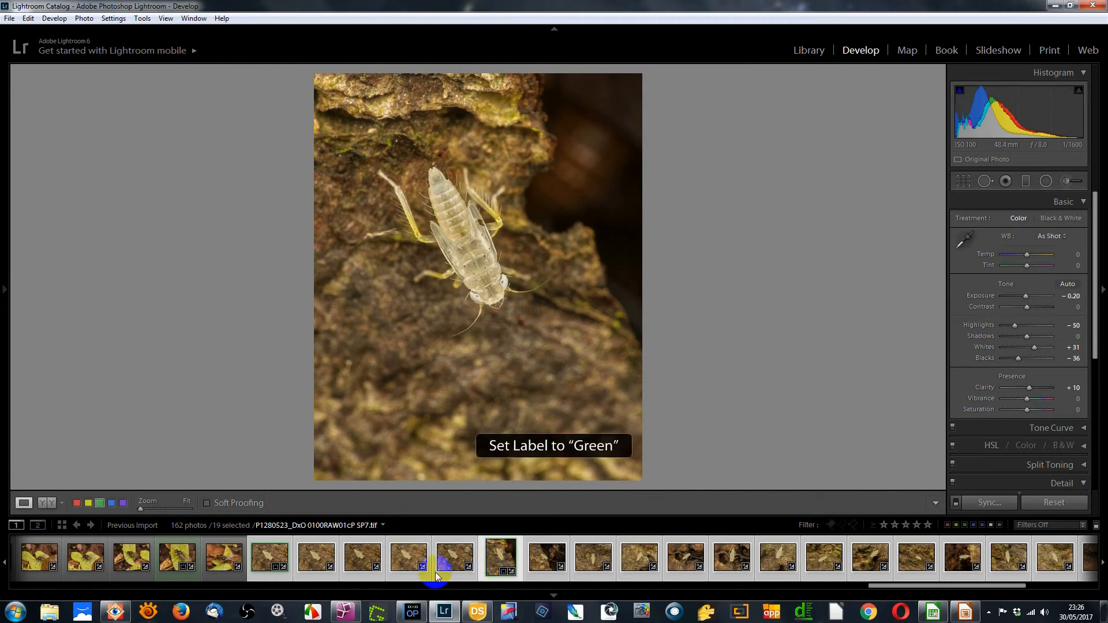
Compare P1280524 with P1280519, tighten and reposition its portrait crop to about 1690 x 2090 pixels, and check the dimensions in Library
click(275, 559)
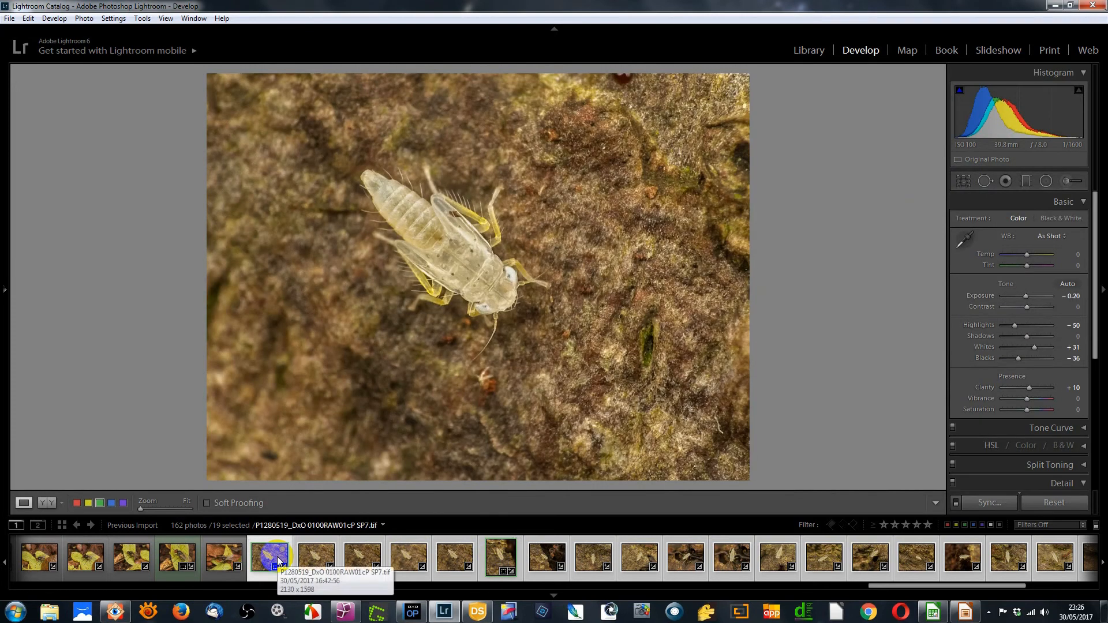
click(500, 553)
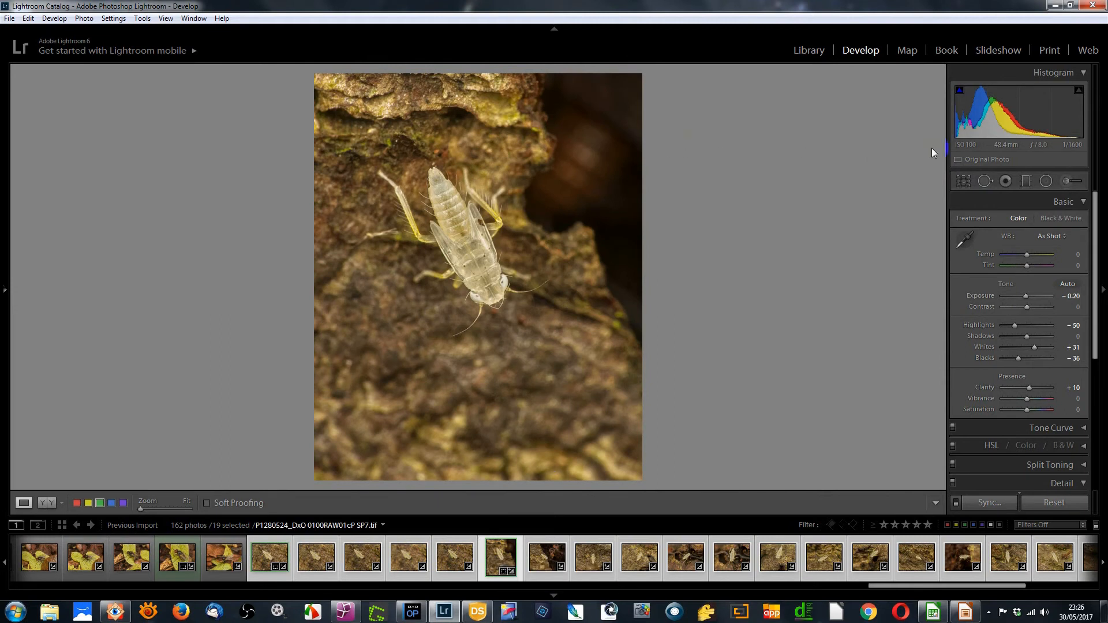
click(963, 181)
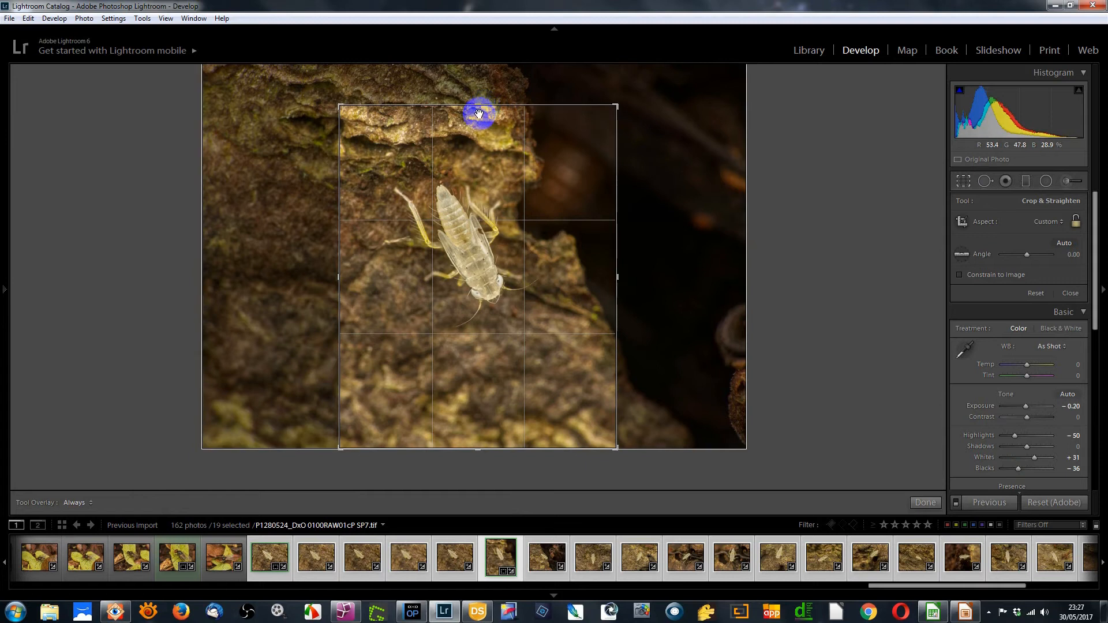
drag(616, 105, 600, 130)
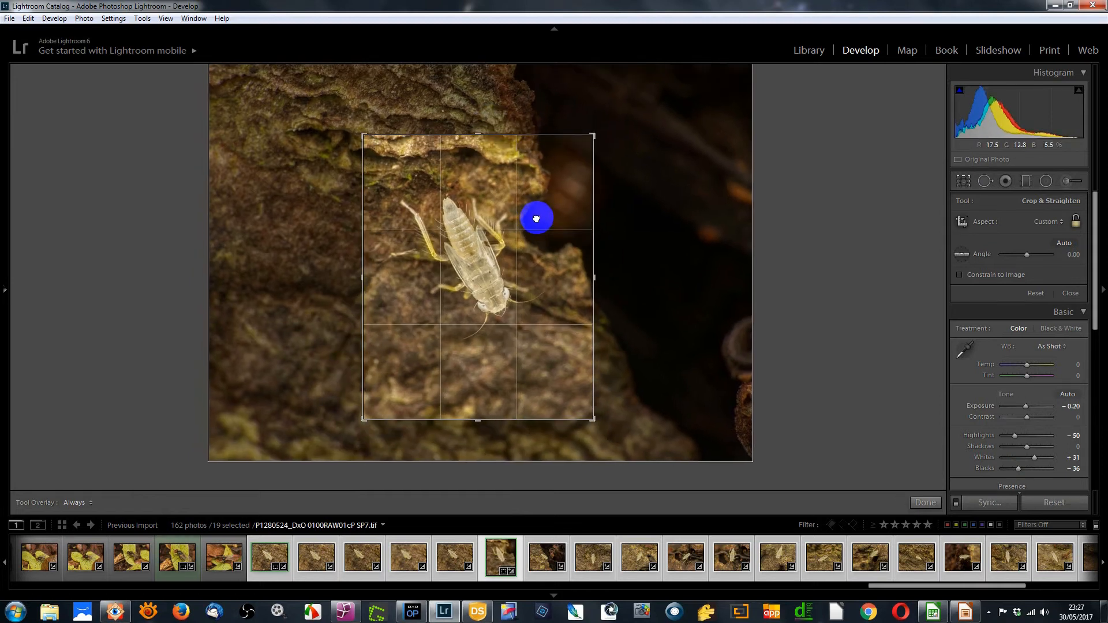
drag(536, 218, 541, 209)
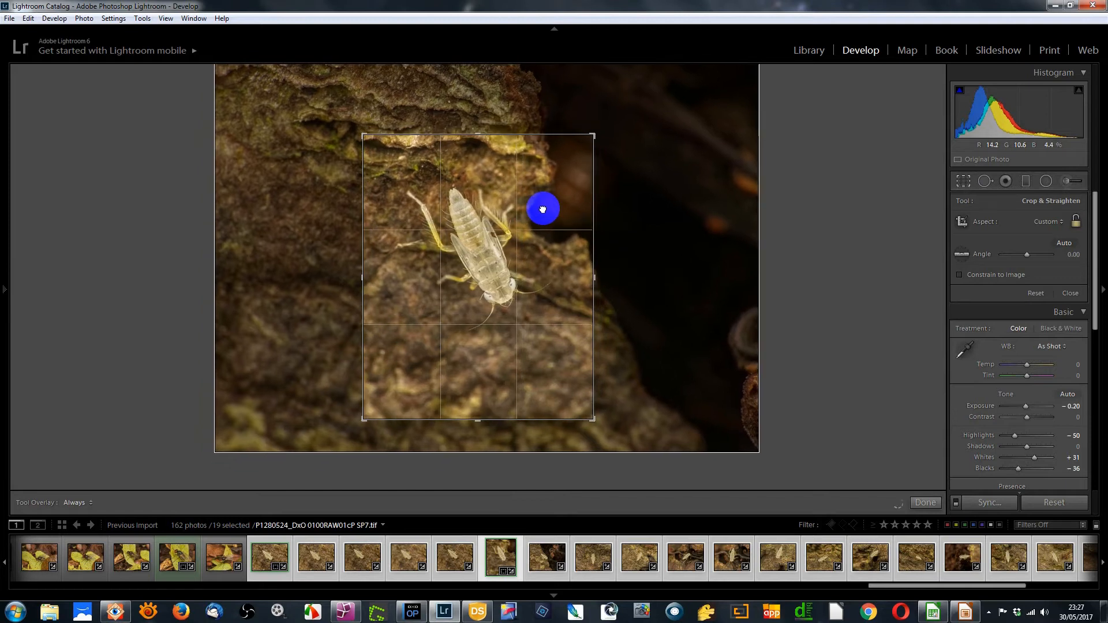
click(809, 50)
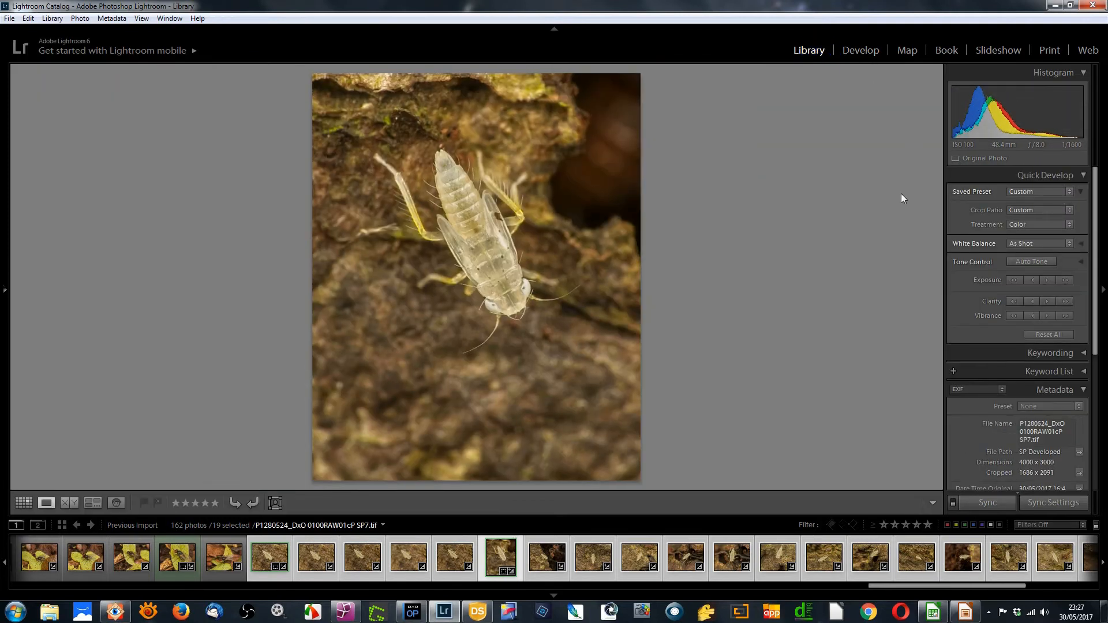
Reopen the crop of P1280524 in Develop and tighten the portrait frame slightly around the pale insect, shifting it a little
click(860, 58)
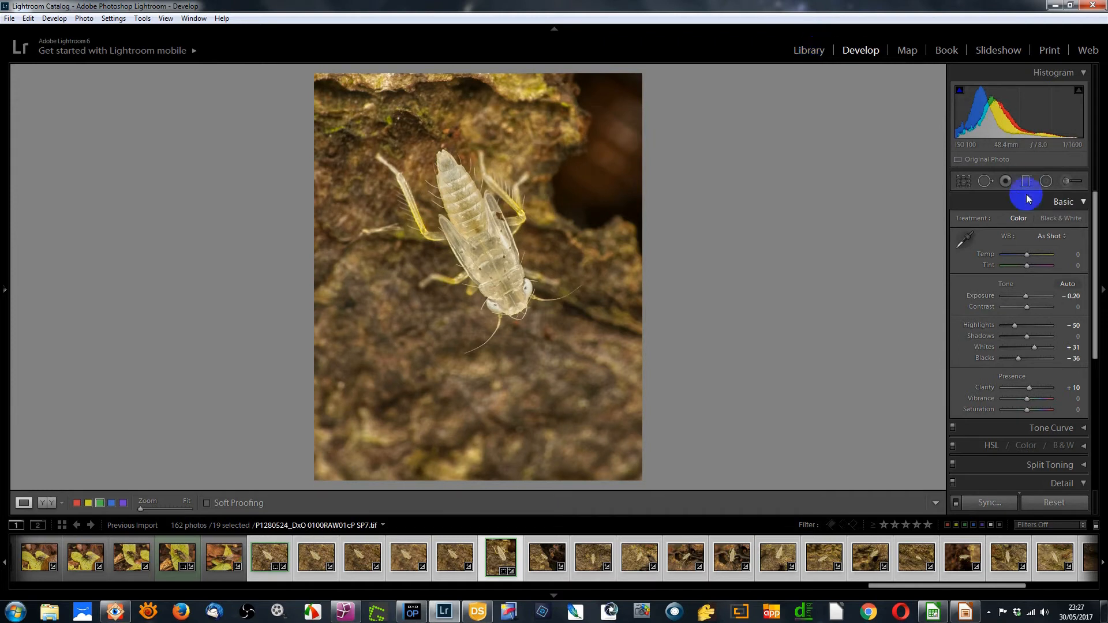
click(962, 182)
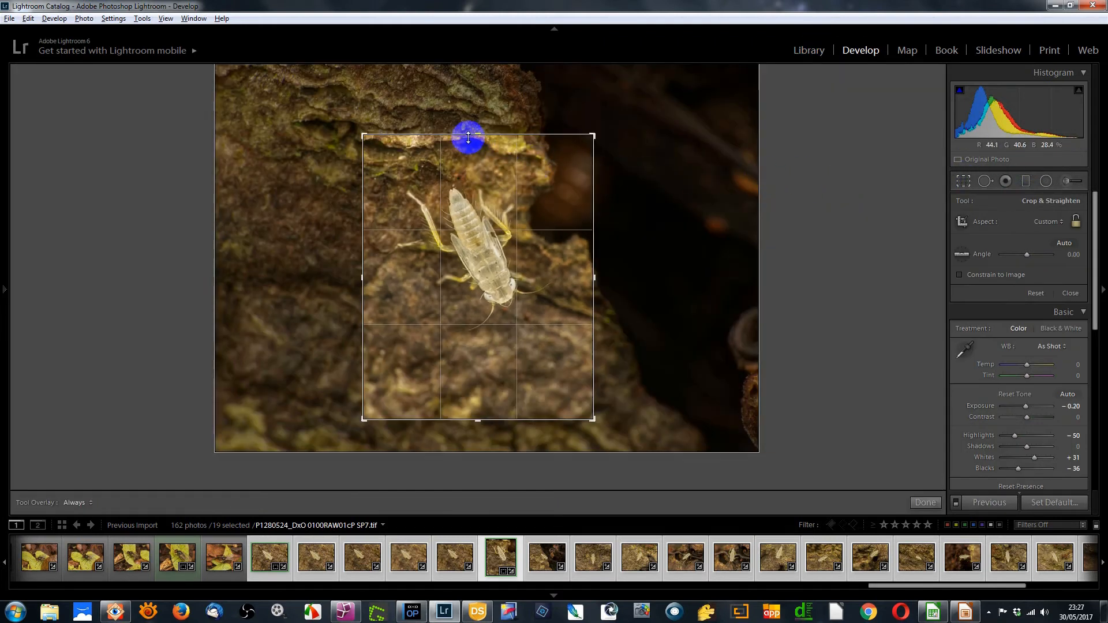
drag(478, 152, 479, 163)
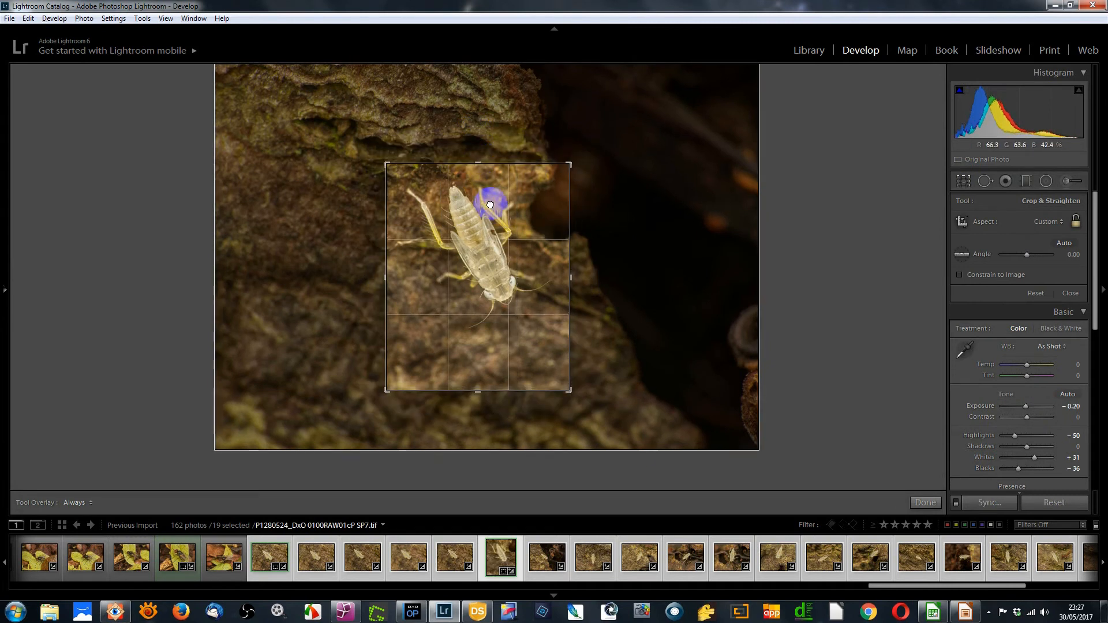
drag(490, 207, 488, 207)
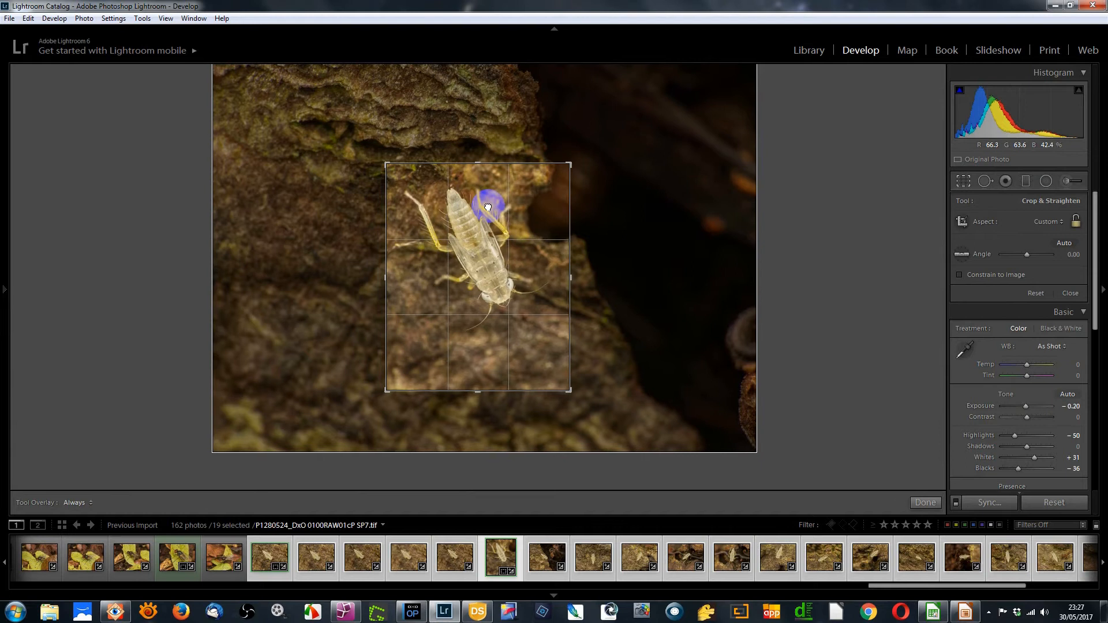
click(963, 182)
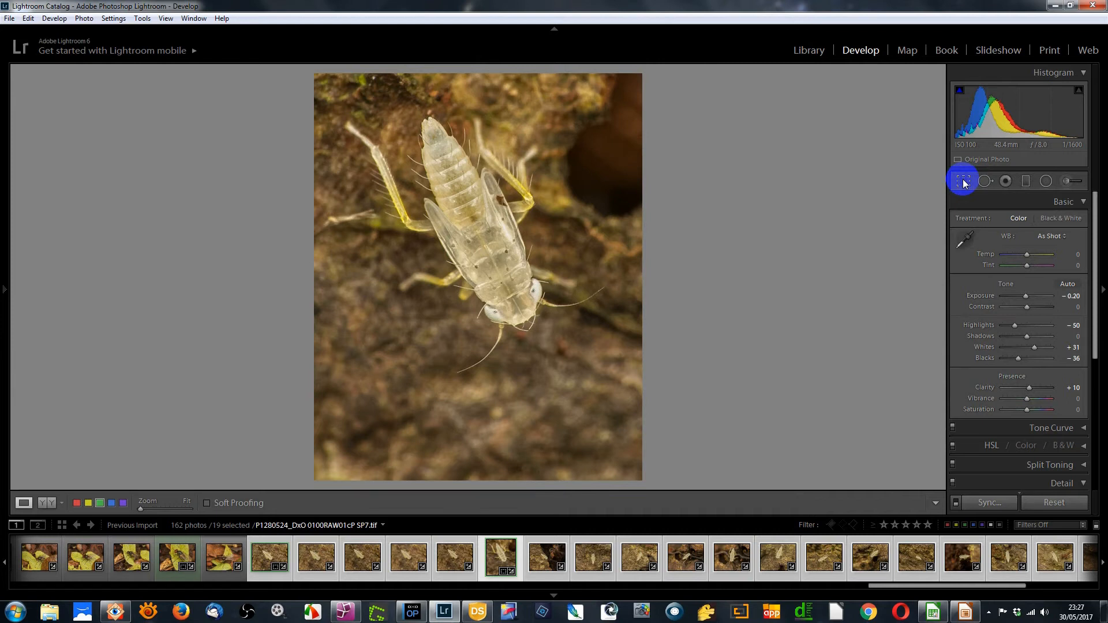
click(963, 181)
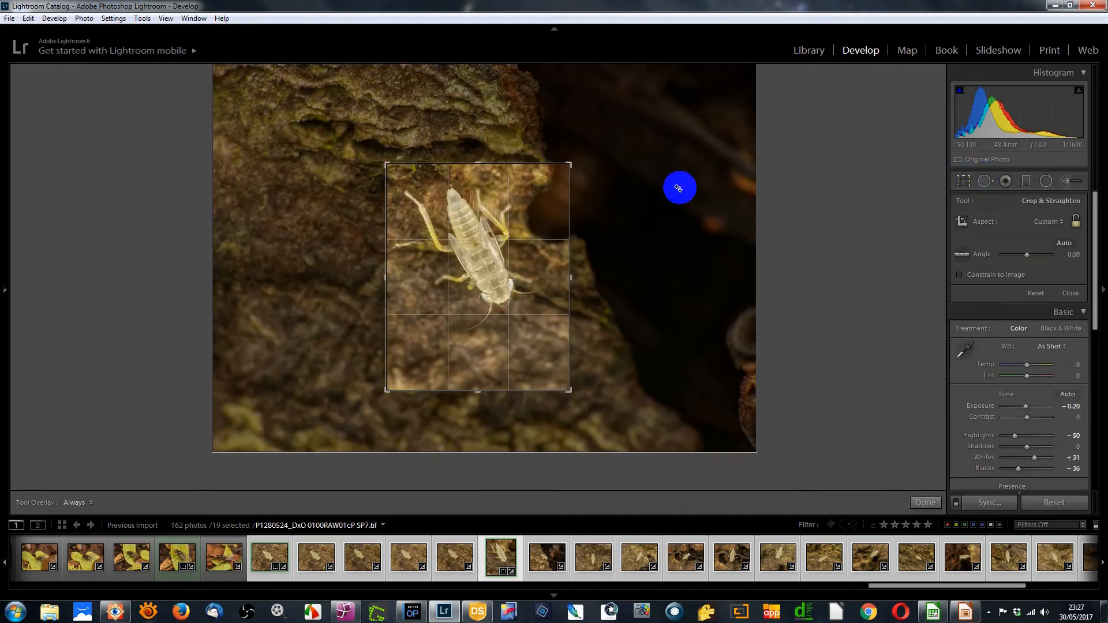
alt+drag(477, 163, 476, 145)
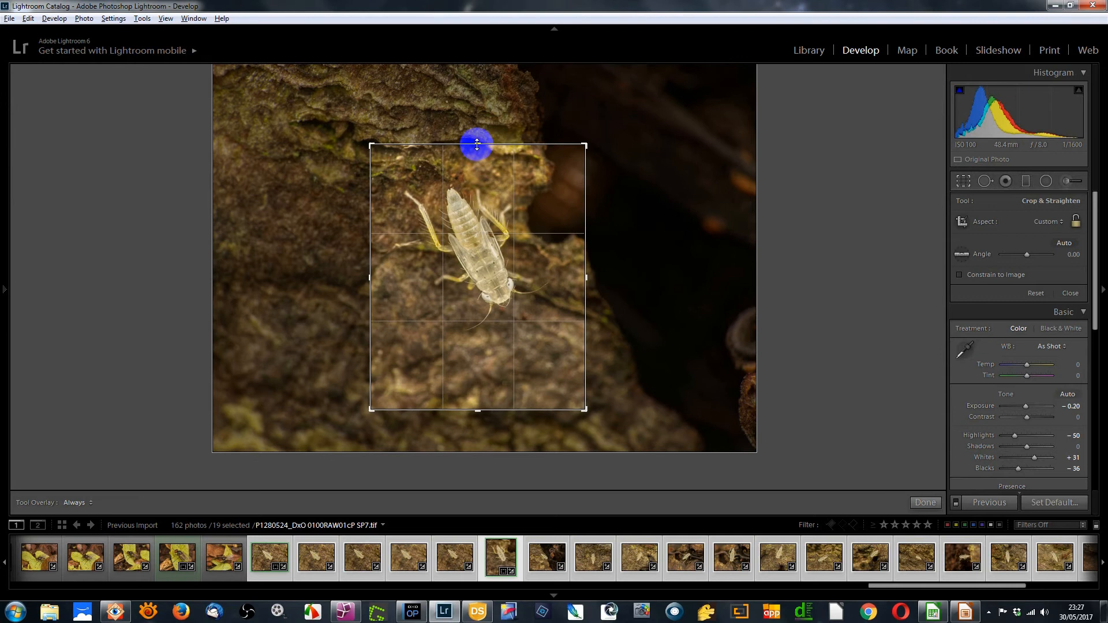
click(963, 182)
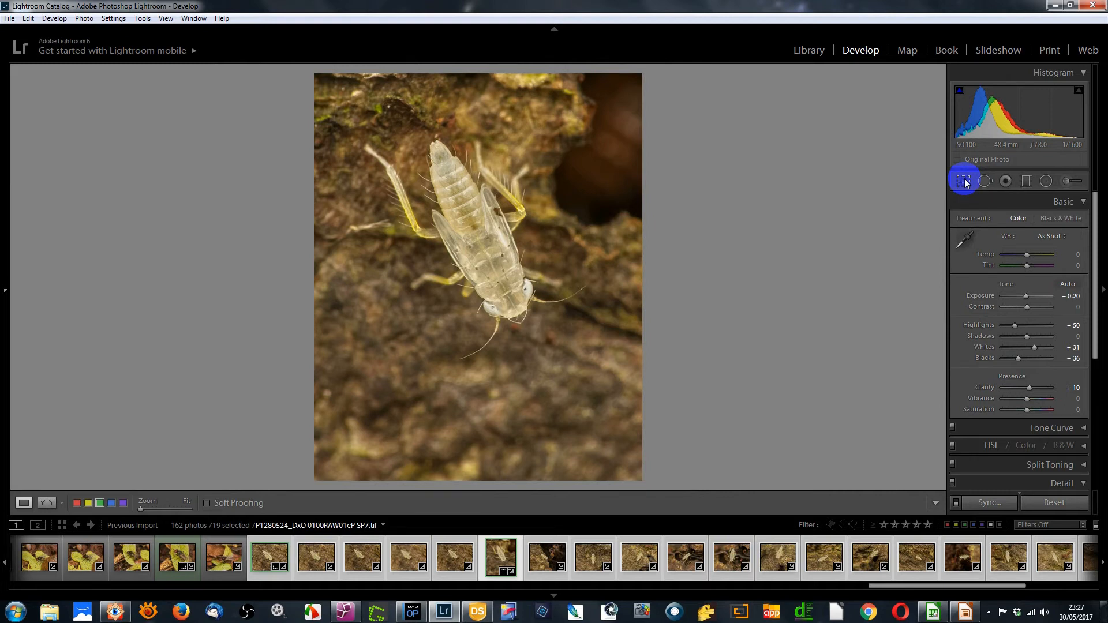
key(8)
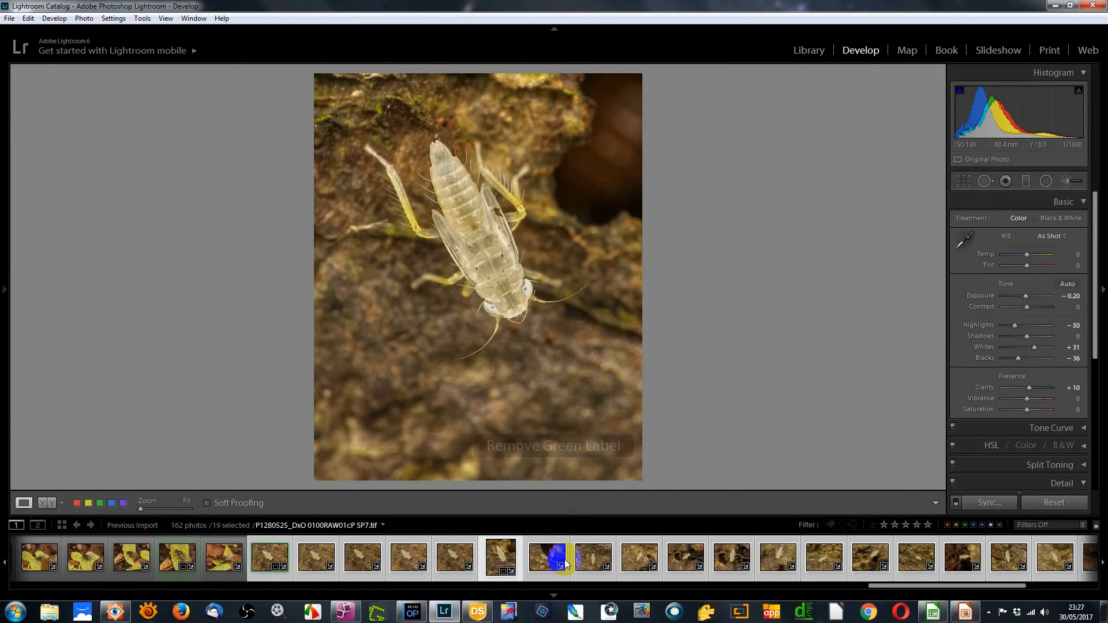
click(556, 566)
click(497, 568)
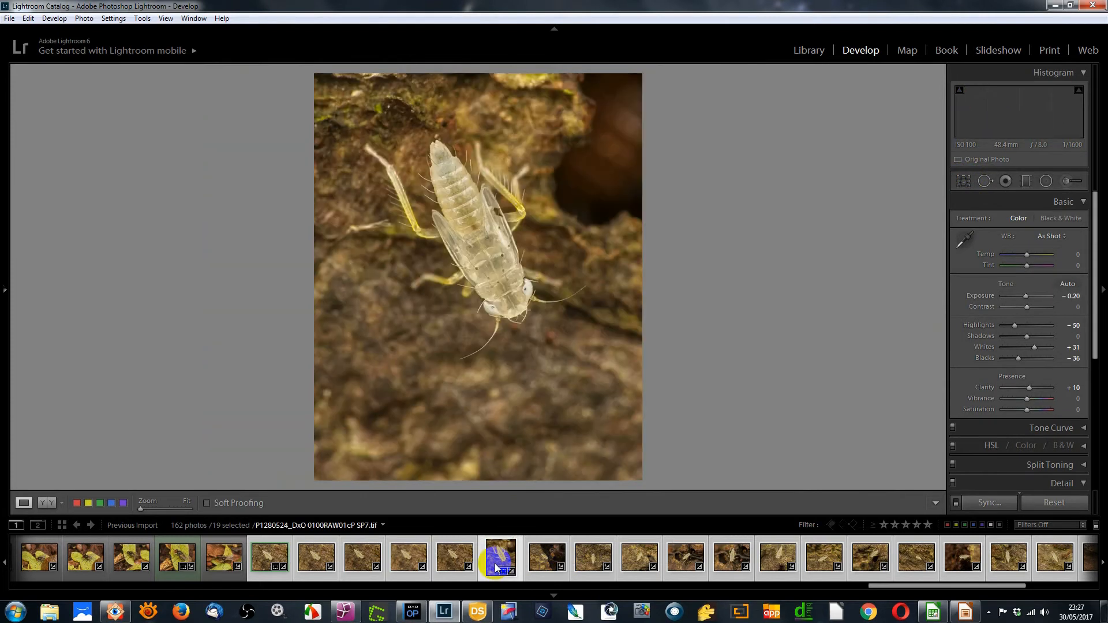
key(8)
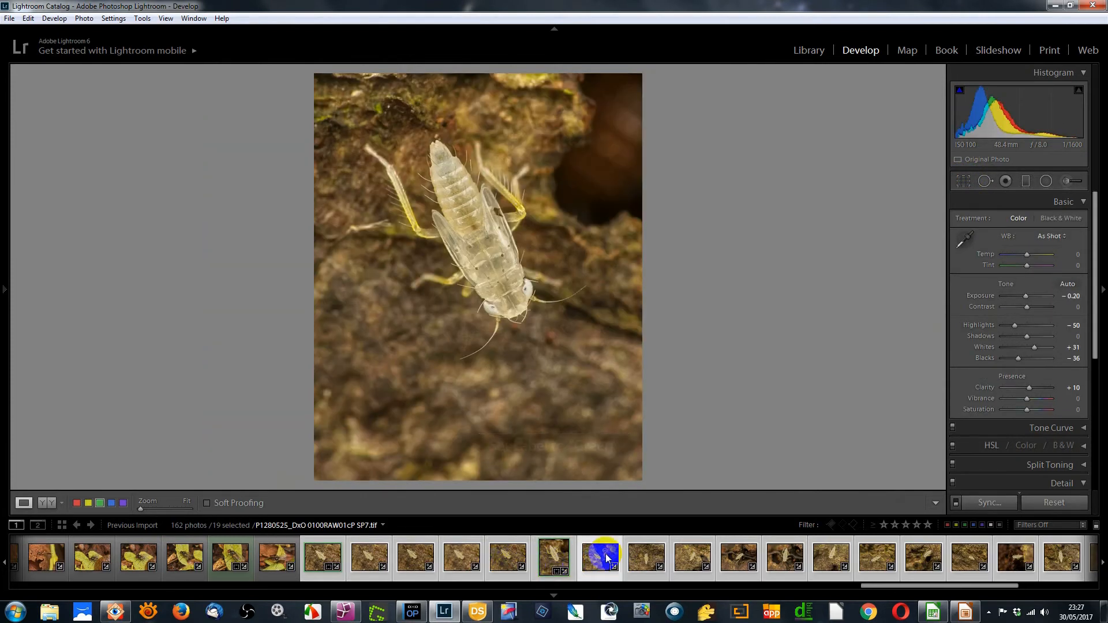
Open P1280525 and crop it at the original aspect ratio, keeping the pale insect on the bark edge and the curled stalk in frame
click(605, 553)
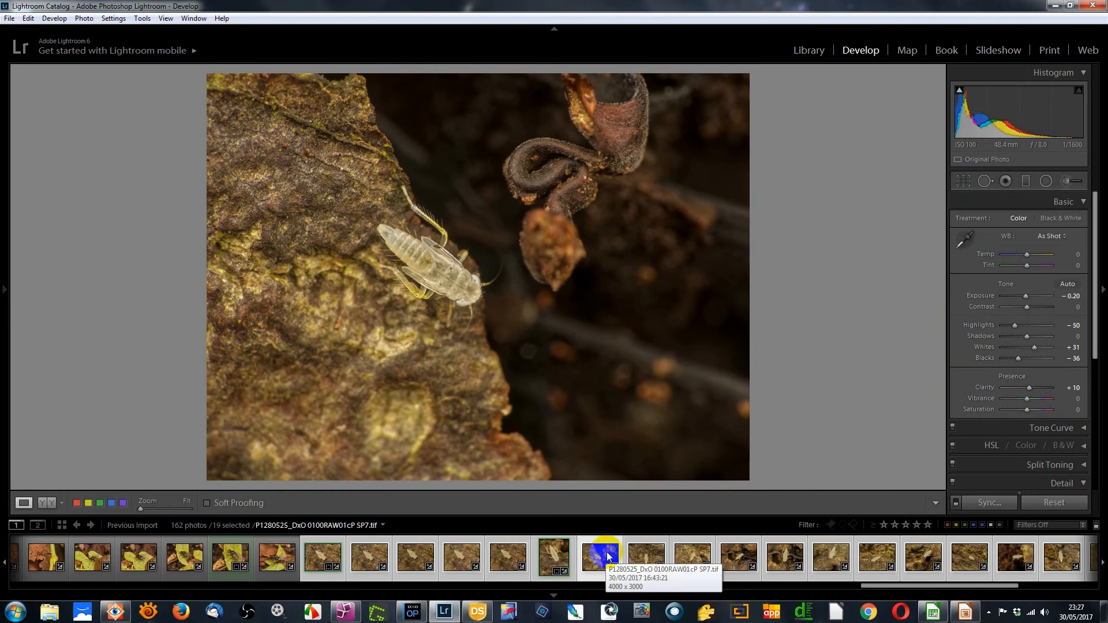
click(472, 292)
click(525, 292)
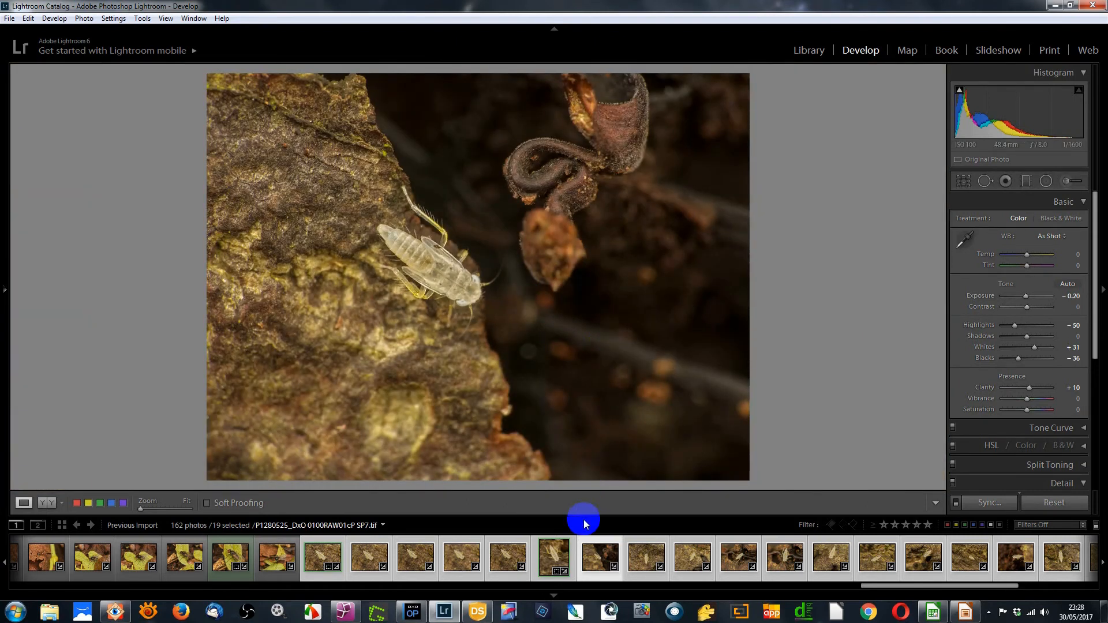
click(967, 188)
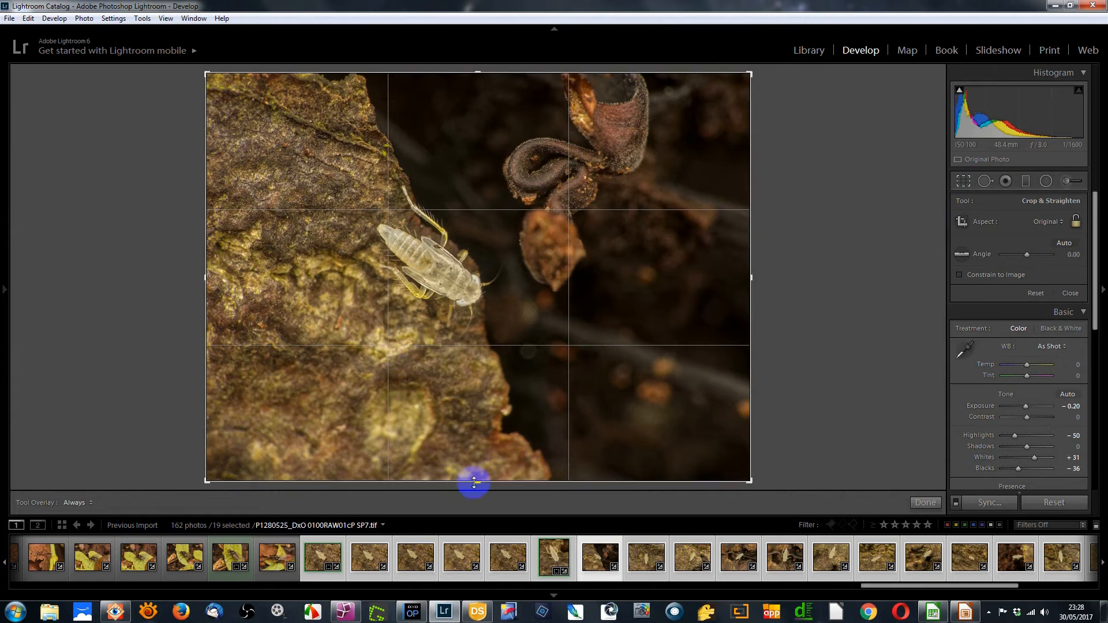
key(alt)
drag(476, 483, 530, 410)
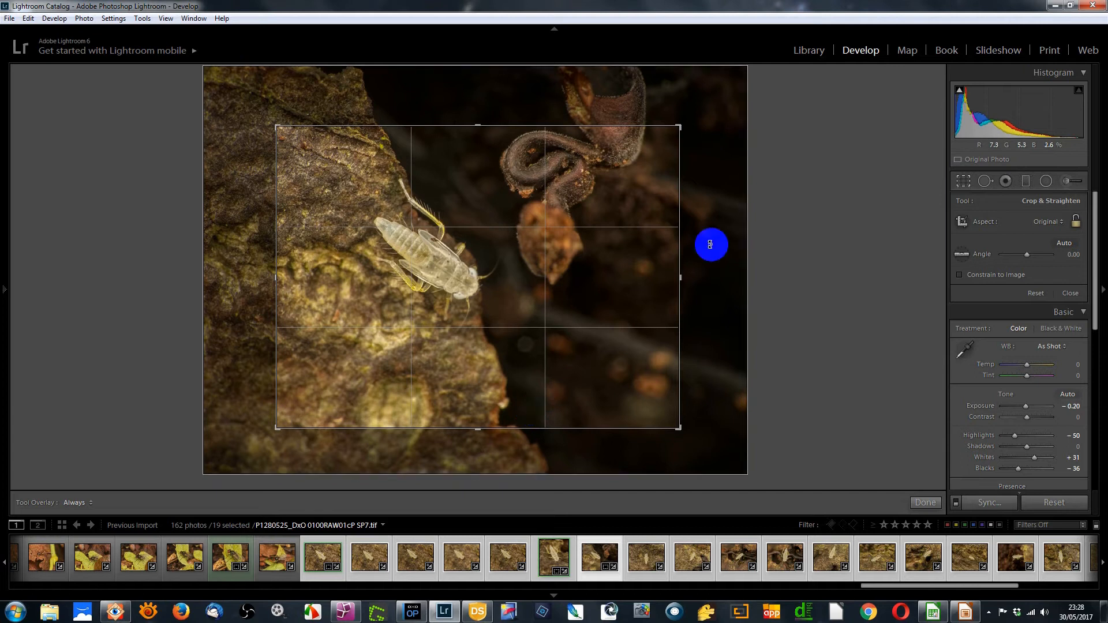
click(964, 181)
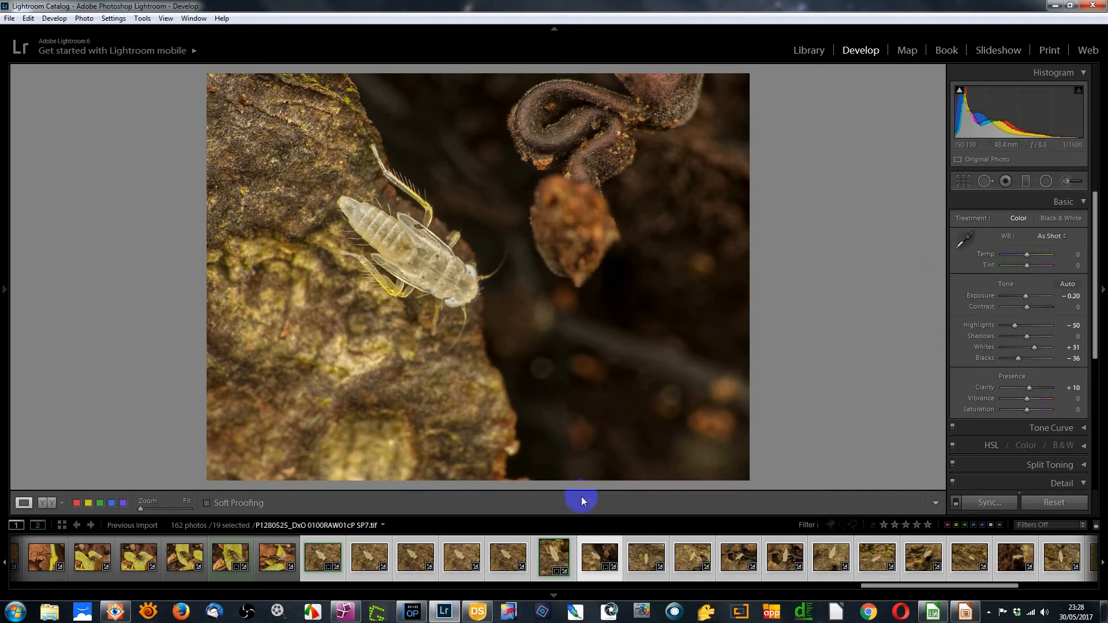
Open P1280529, crop it at the original aspect ratio to about 2790 x 2090 pixels around the upright insect, and label it green
click(646, 555)
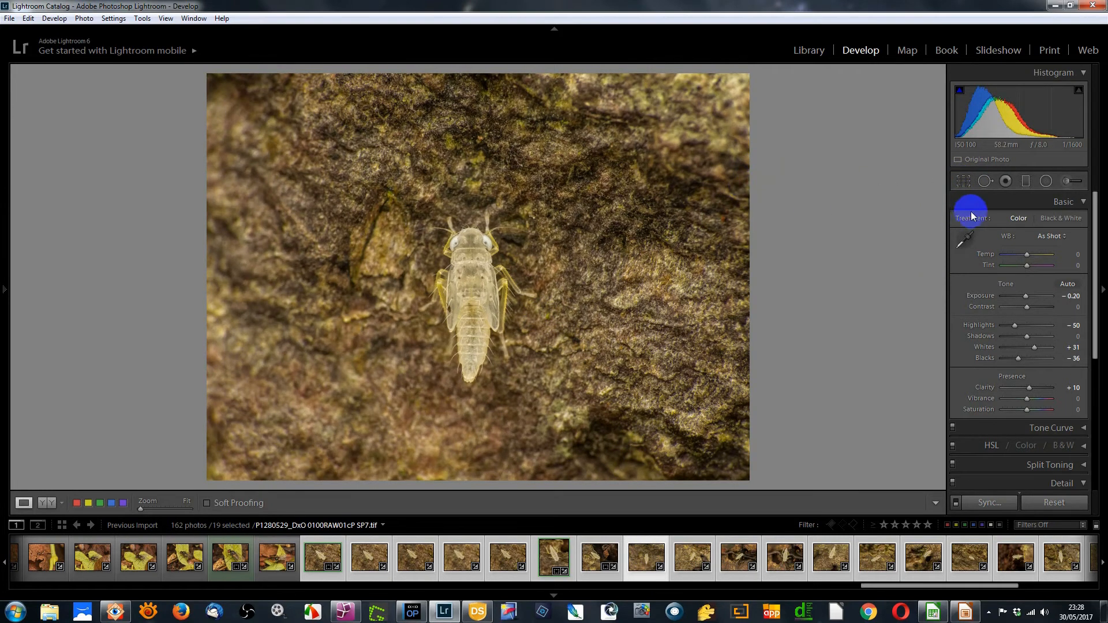
click(963, 181)
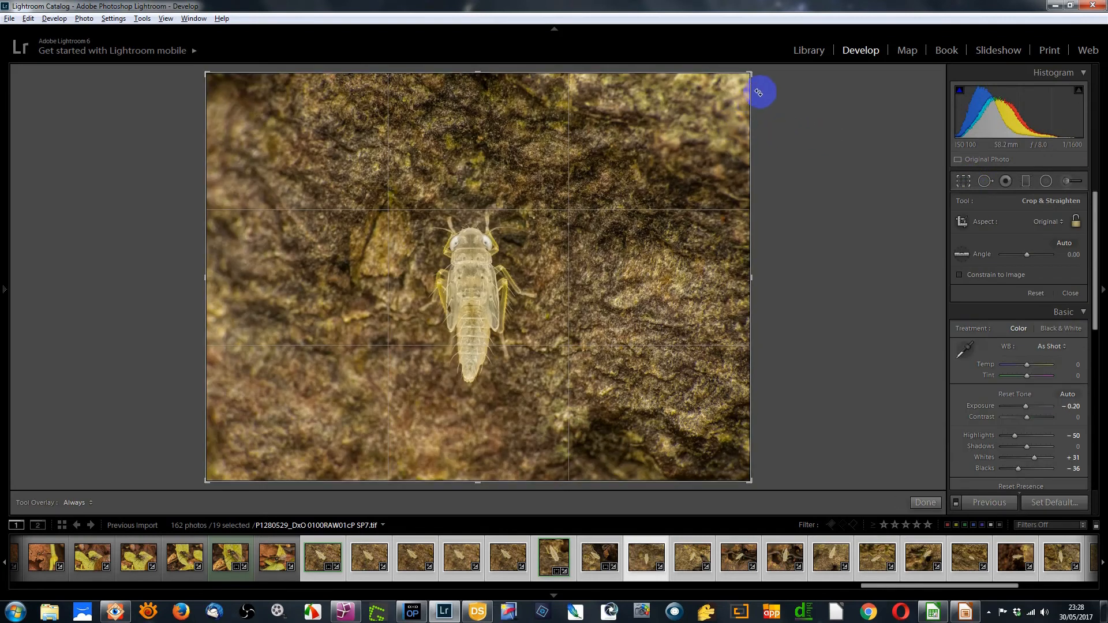
drag(754, 79, 717, 135)
drag(652, 195, 632, 227)
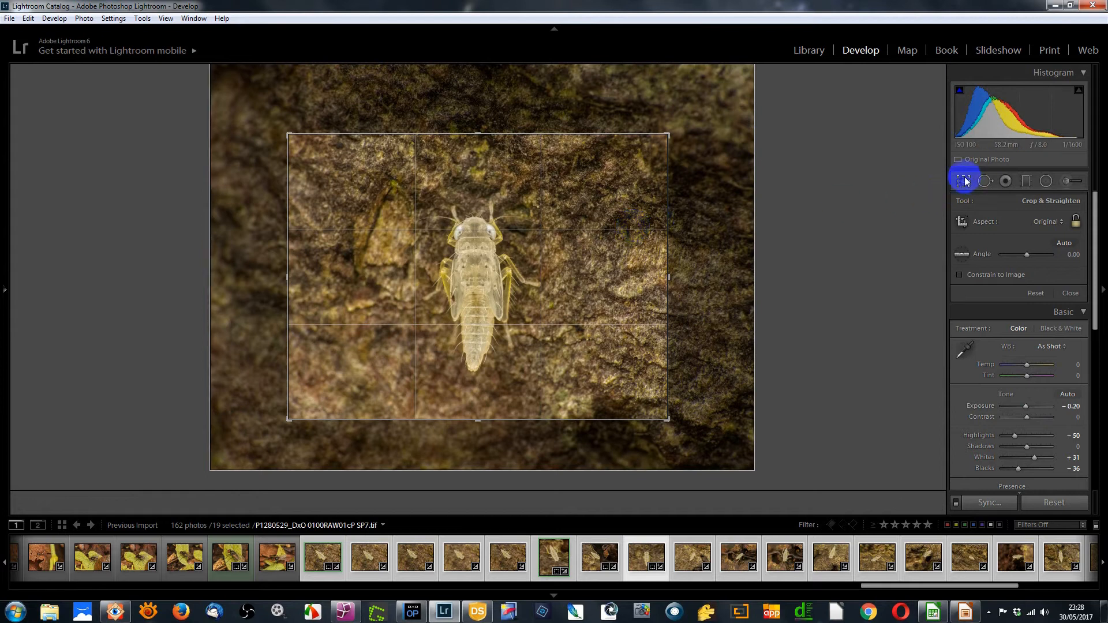
click(962, 182)
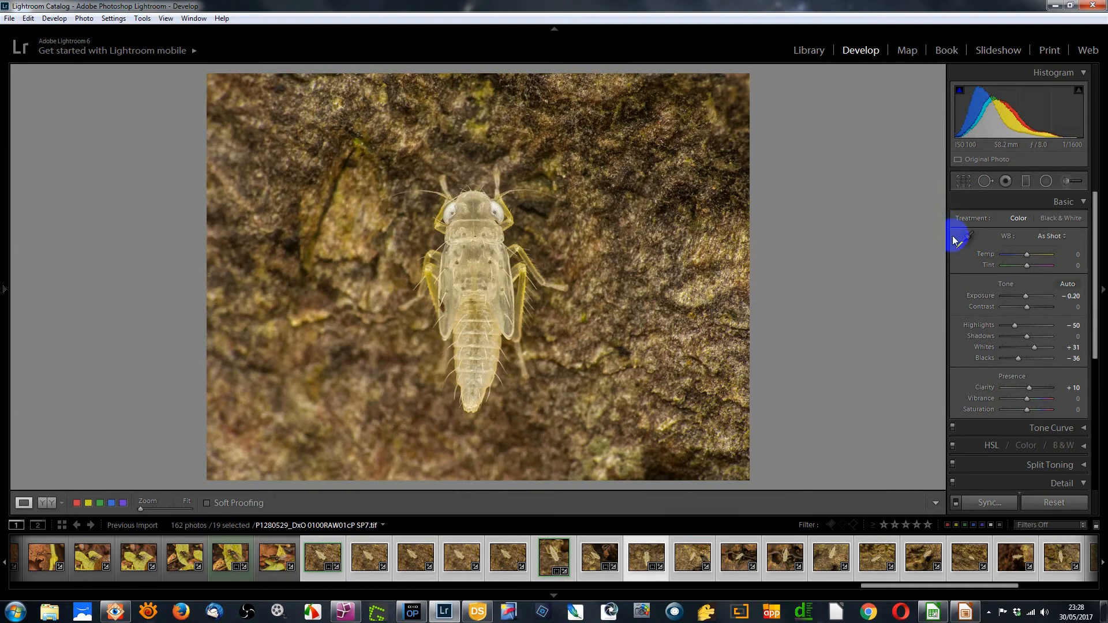
key(8)
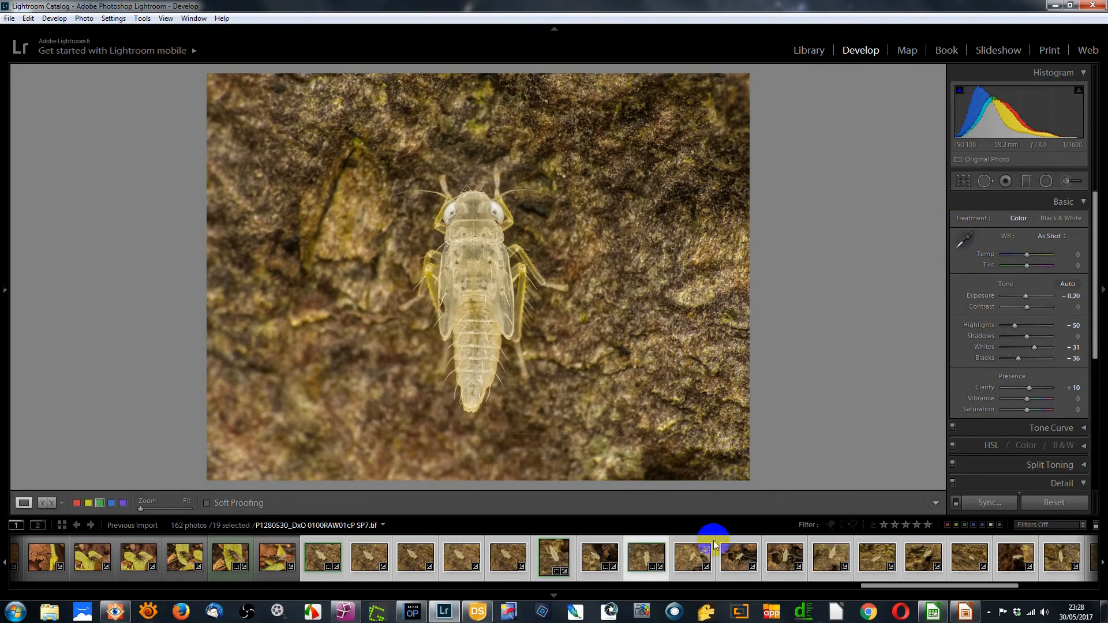
Open P1280530 and crop it at the original aspect ratio, placing the insect left of centre with the bark hole in frame
click(696, 555)
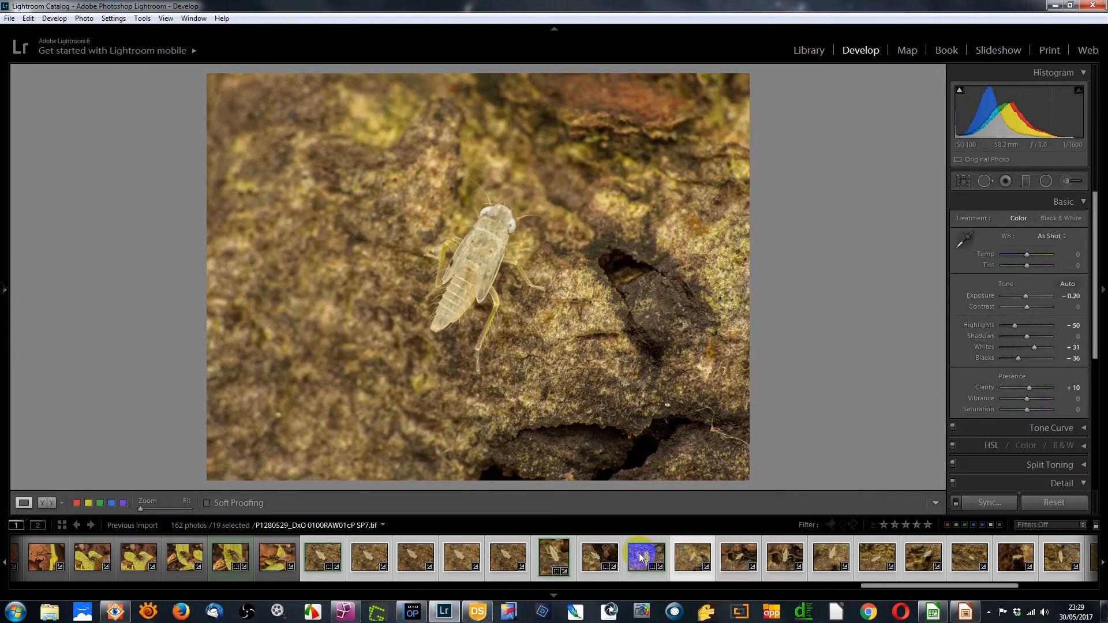
click(964, 182)
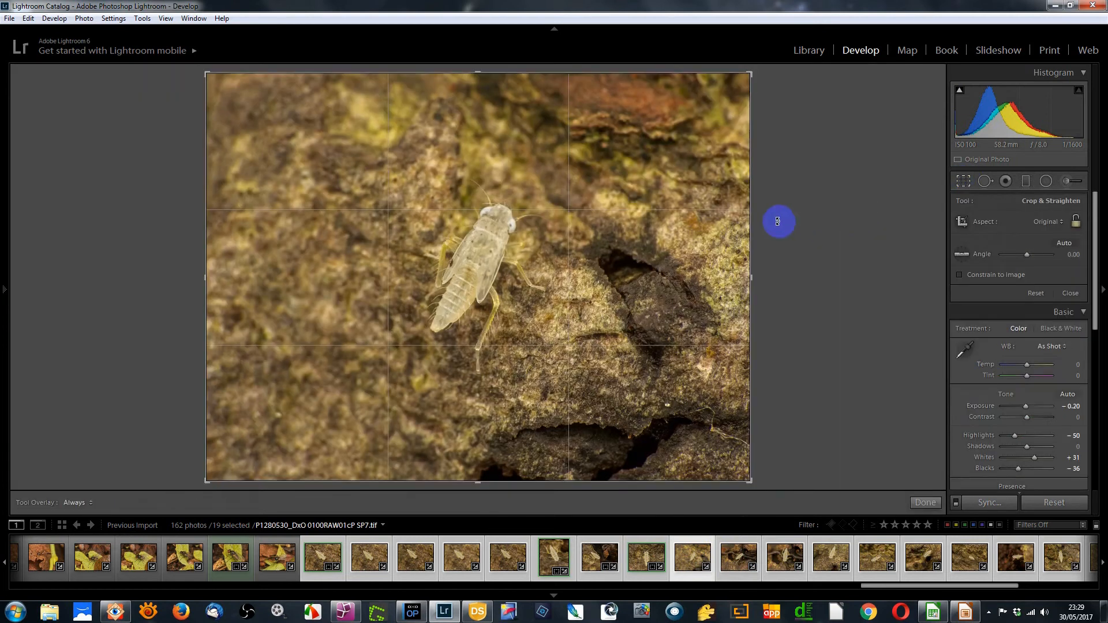
drag(750, 73, 720, 131)
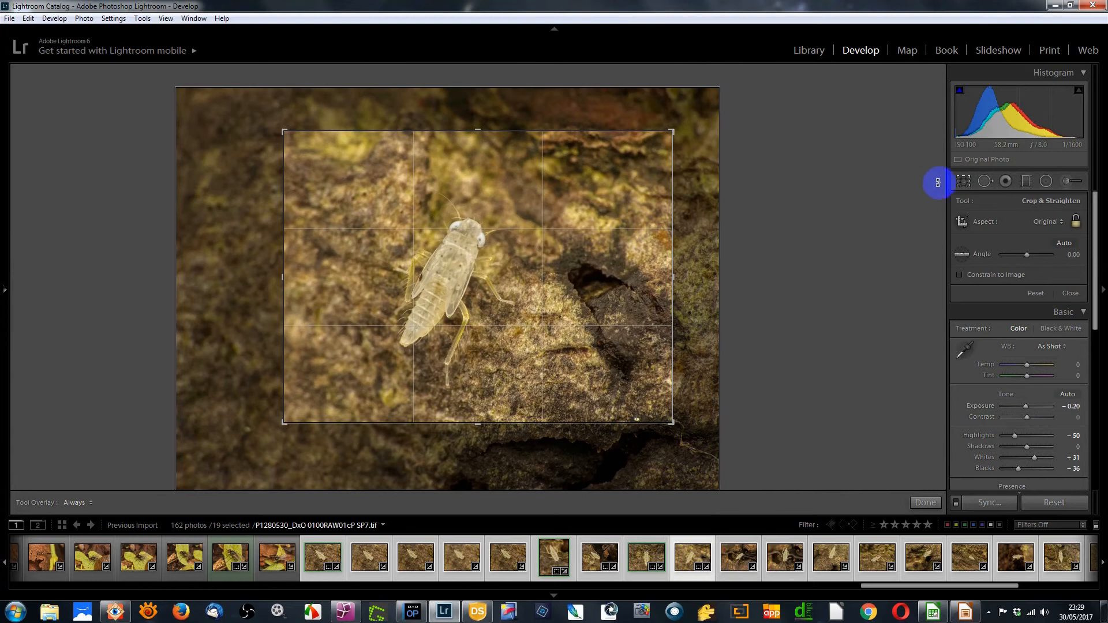
click(963, 182)
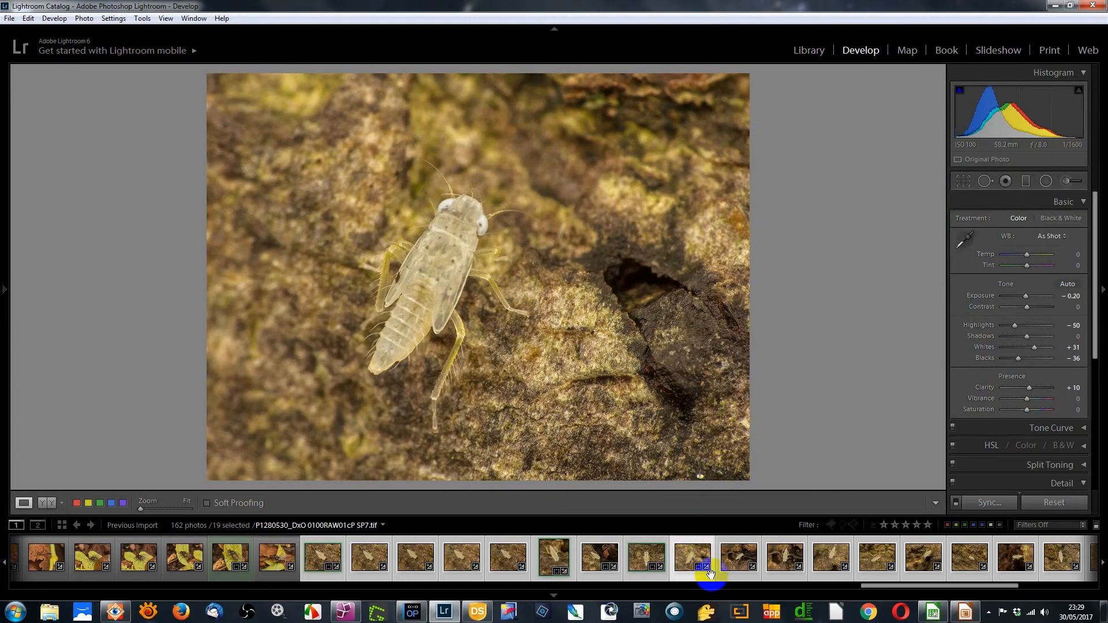
Review the photos from P1280534 onward, and crop P1280545 at the original aspect ratio to about 2690 x 2010 pixels around the insect
click(742, 559)
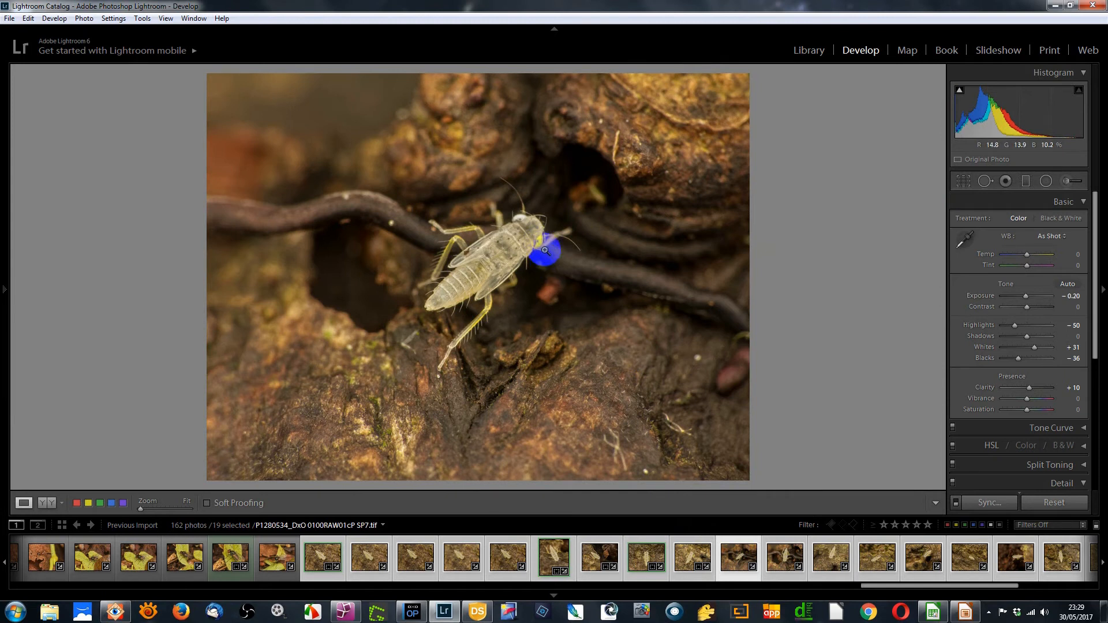
click(784, 559)
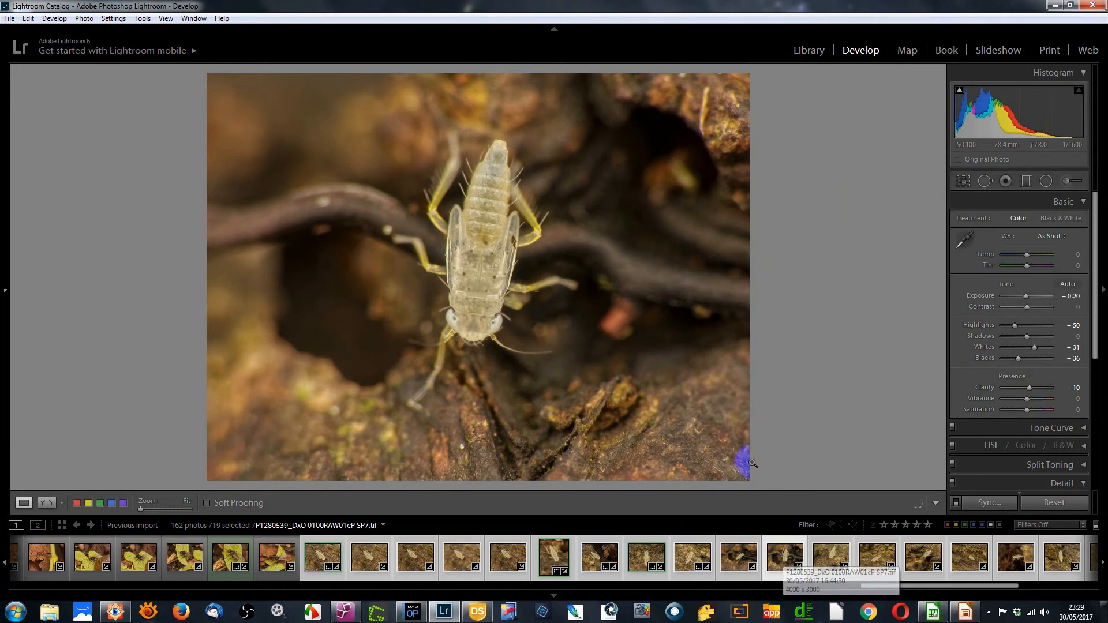
click(822, 559)
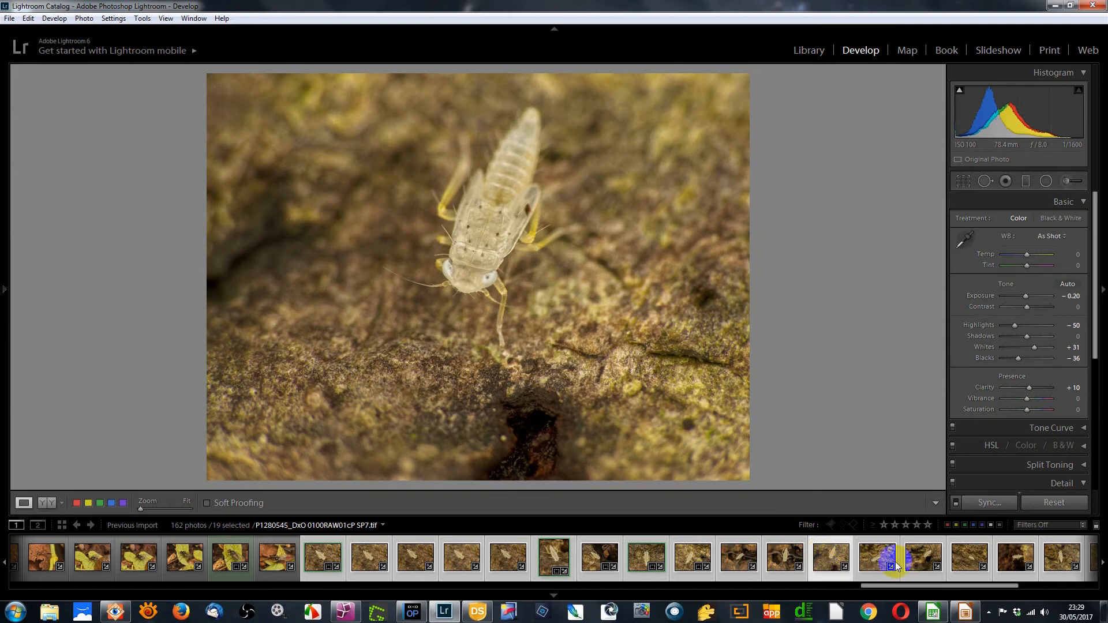
click(877, 560)
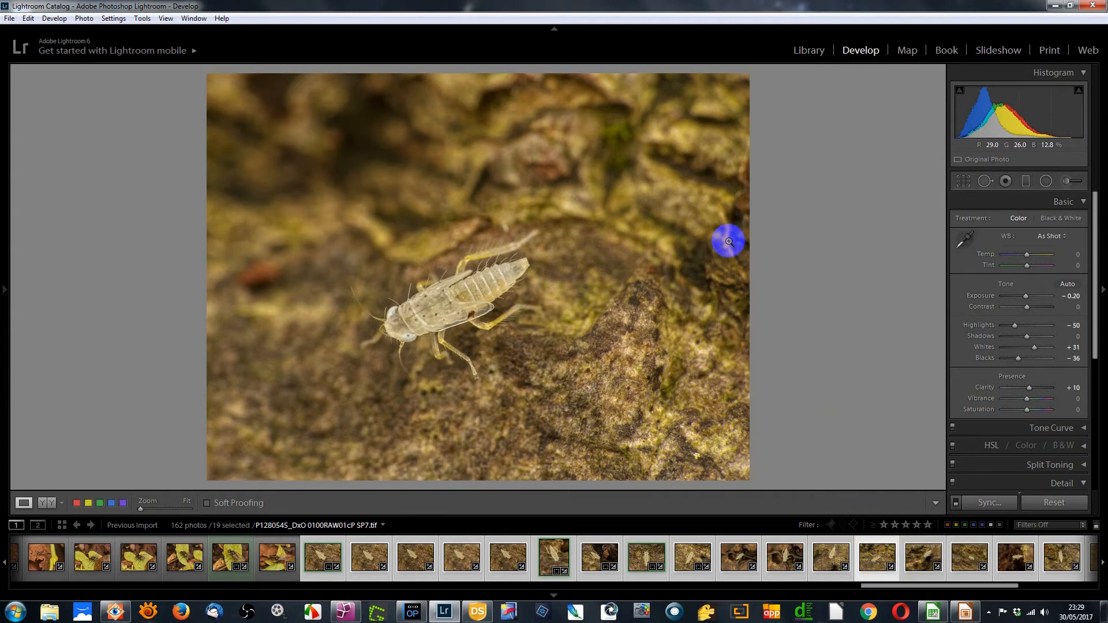
click(963, 180)
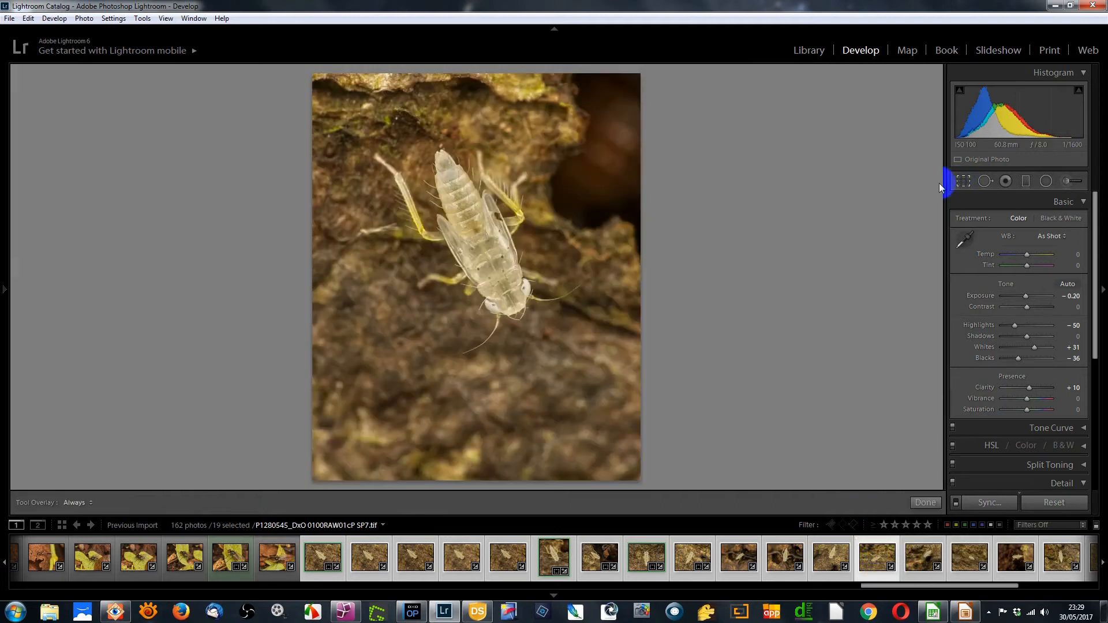
drag(746, 76, 659, 159)
drag(608, 220, 620, 214)
drag(637, 157, 663, 141)
drag(589, 222, 604, 219)
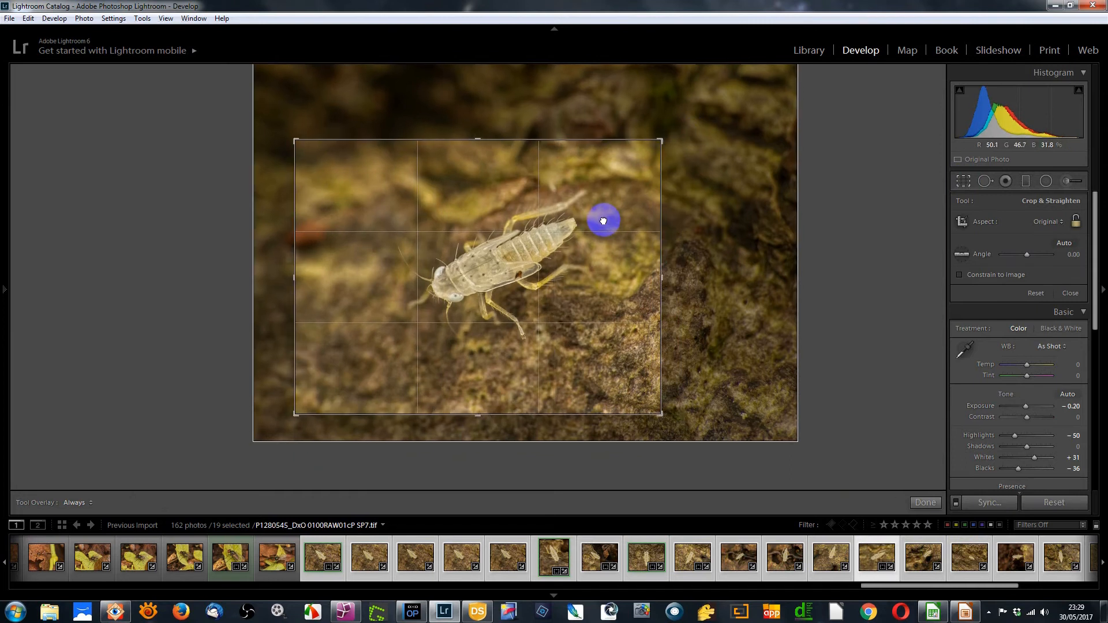
click(965, 181)
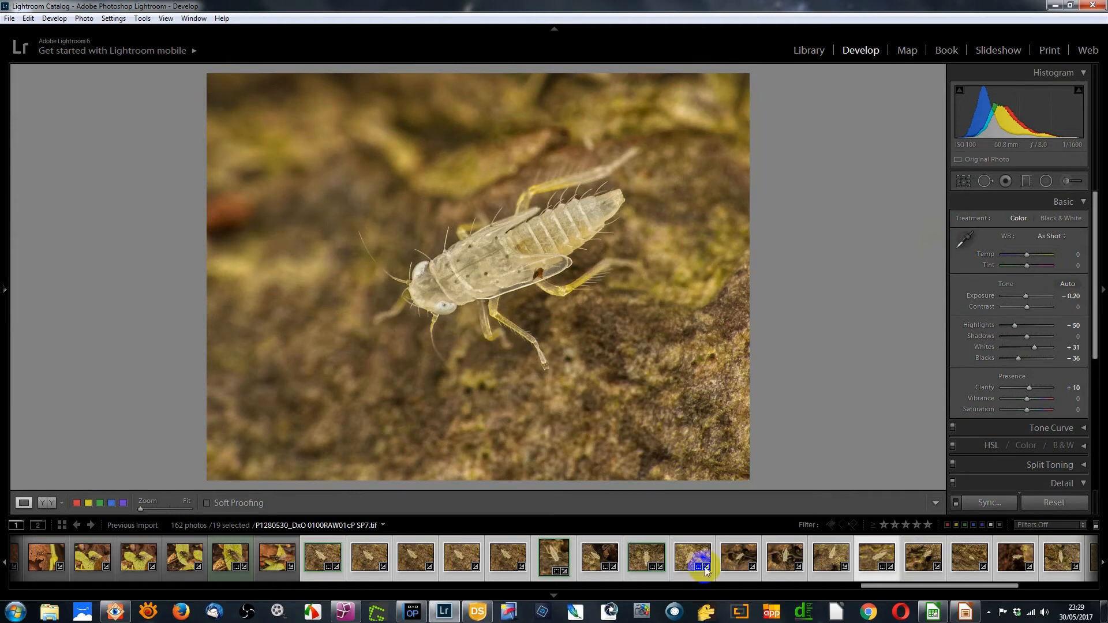
Label P1280545 green and compare it with the green-labelled P1280529
click(875, 563)
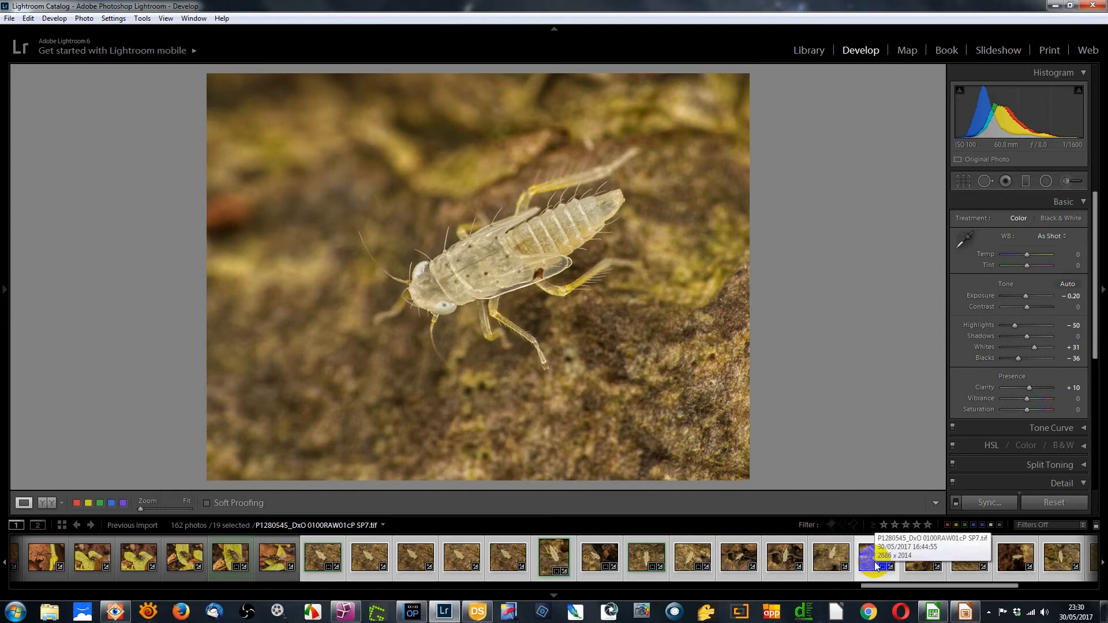
key(8)
click(641, 556)
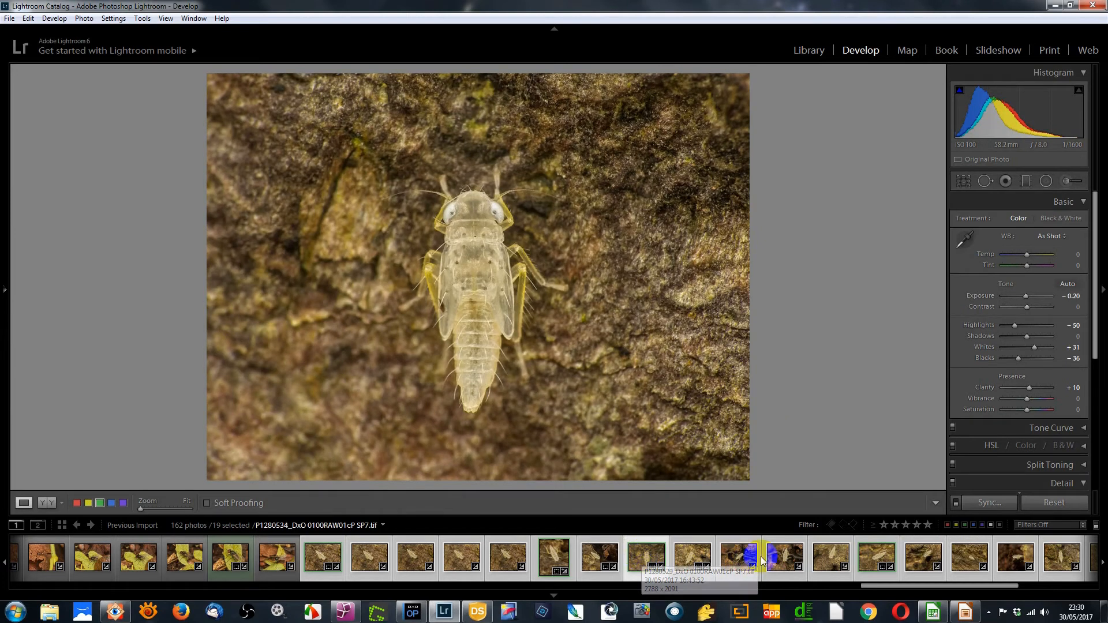
click(877, 557)
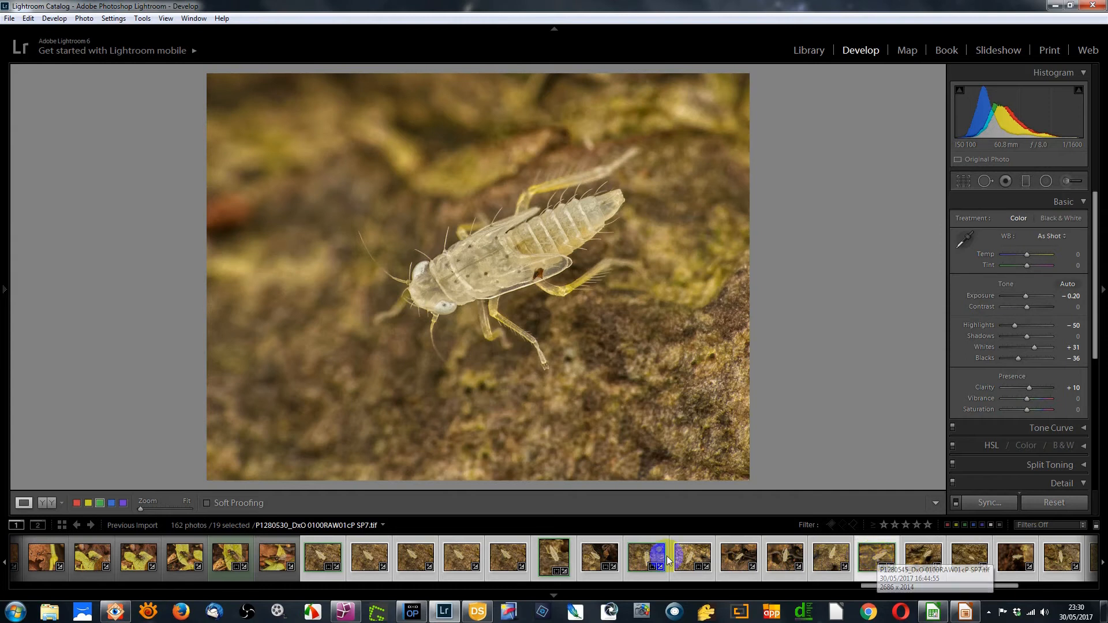
Compare P1280545 with P1280524 and remove the green label from P1280545
click(554, 558)
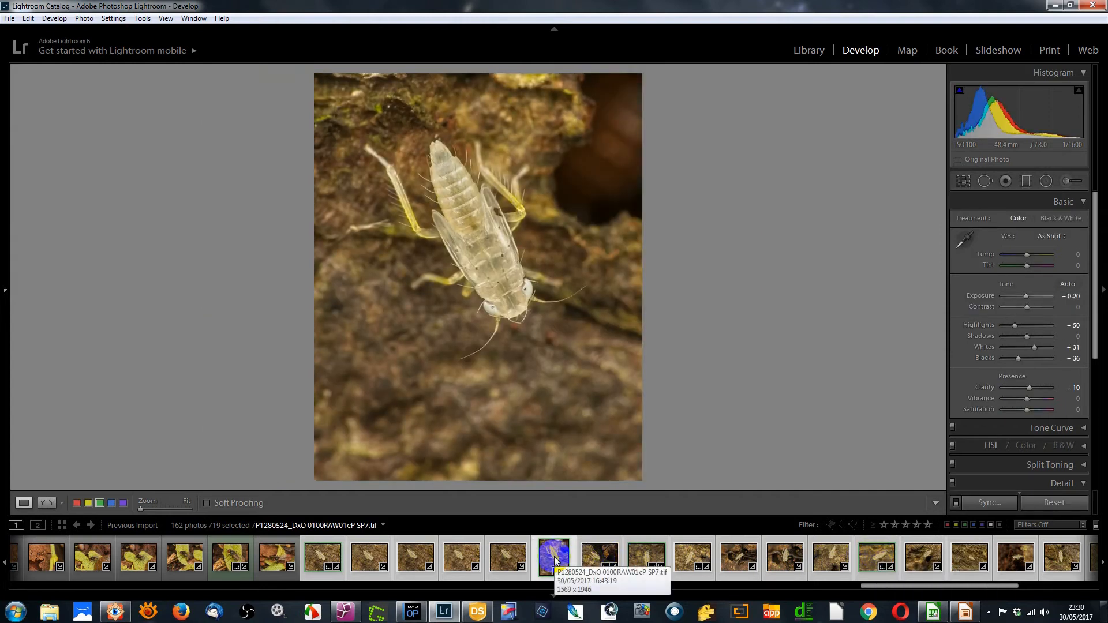
click(875, 558)
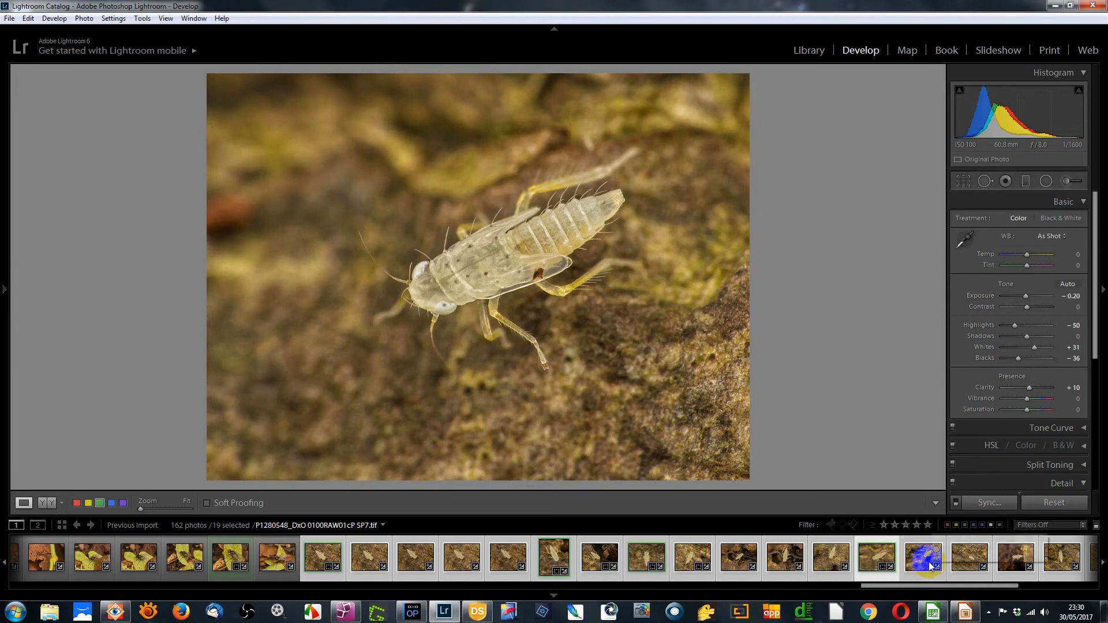
key(8)
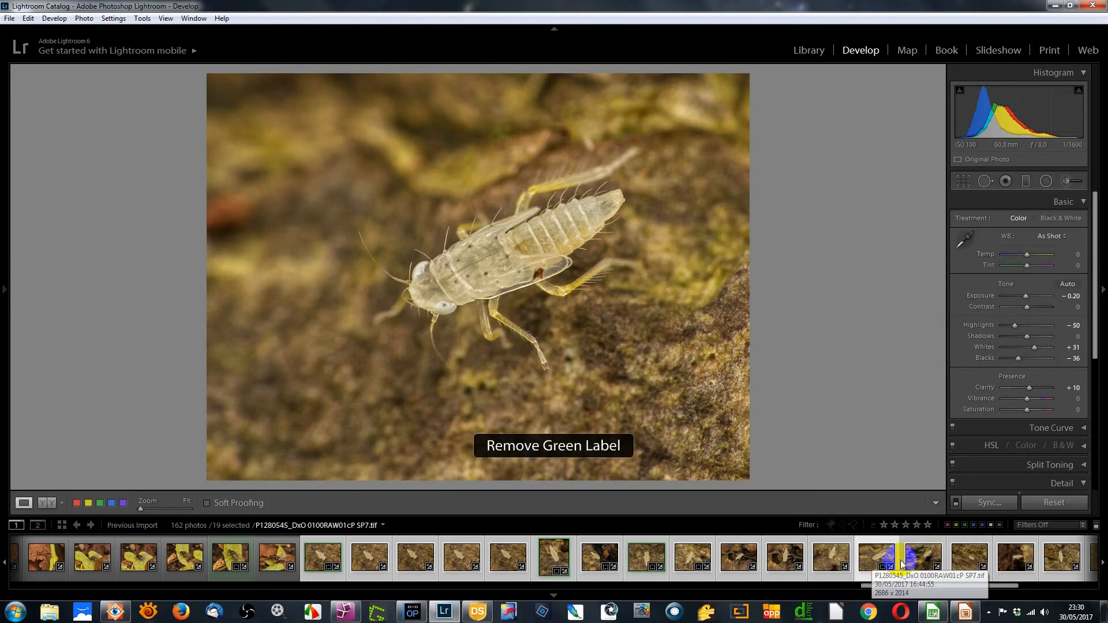
Check P1280548, and crop P1280550 at the original aspect ratio to about two thirds of the frame width around the insect
click(919, 563)
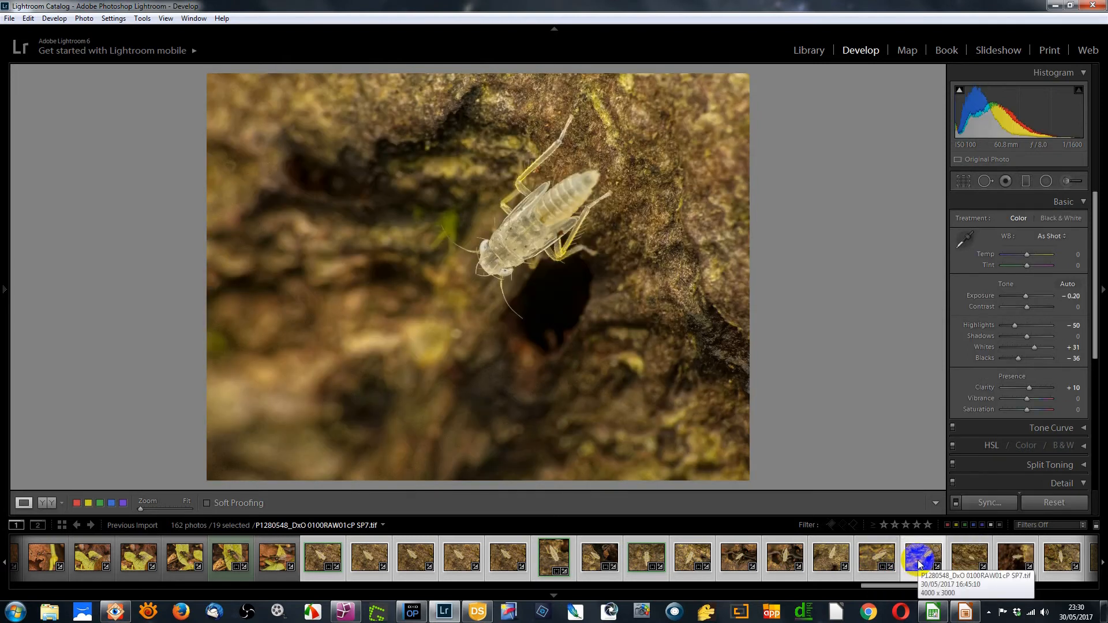
click(977, 558)
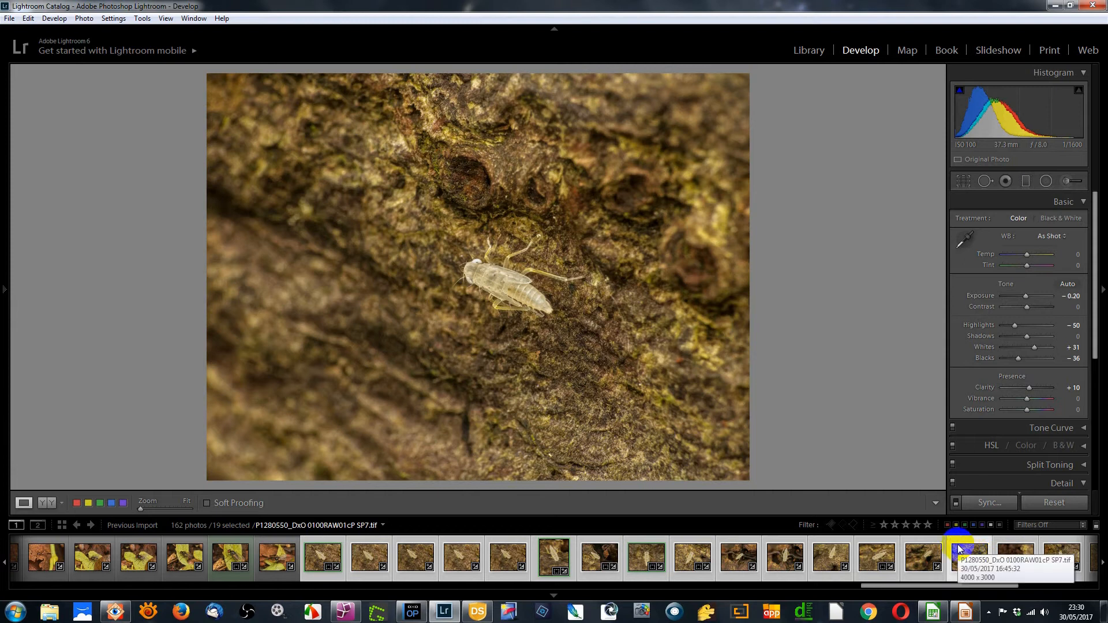
click(963, 181)
drag(739, 74, 702, 143)
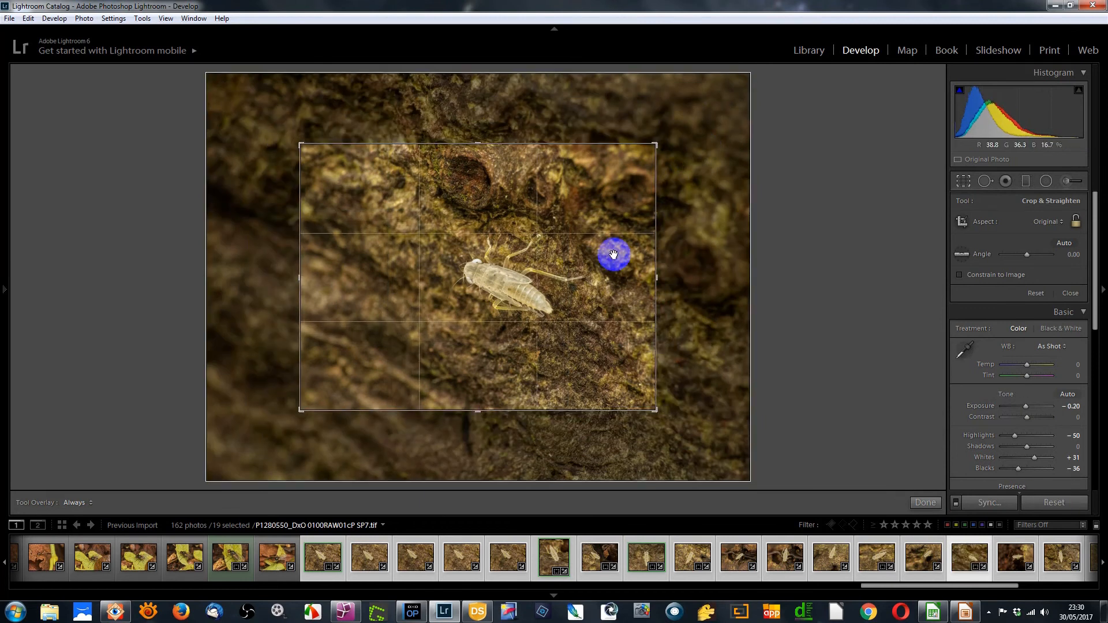
drag(612, 254, 616, 245)
click(963, 182)
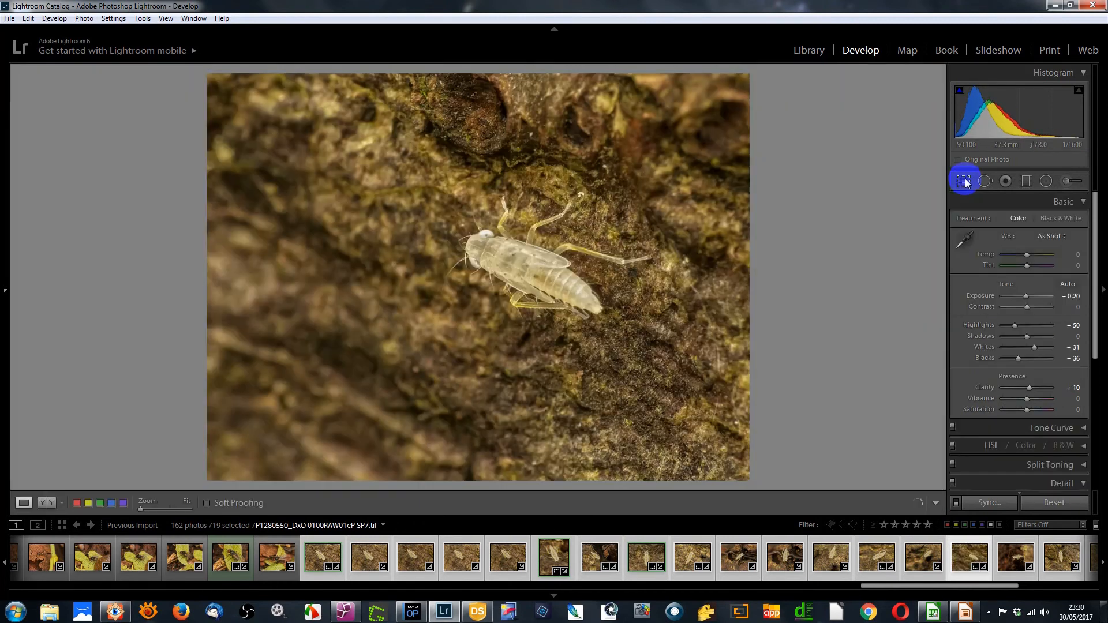
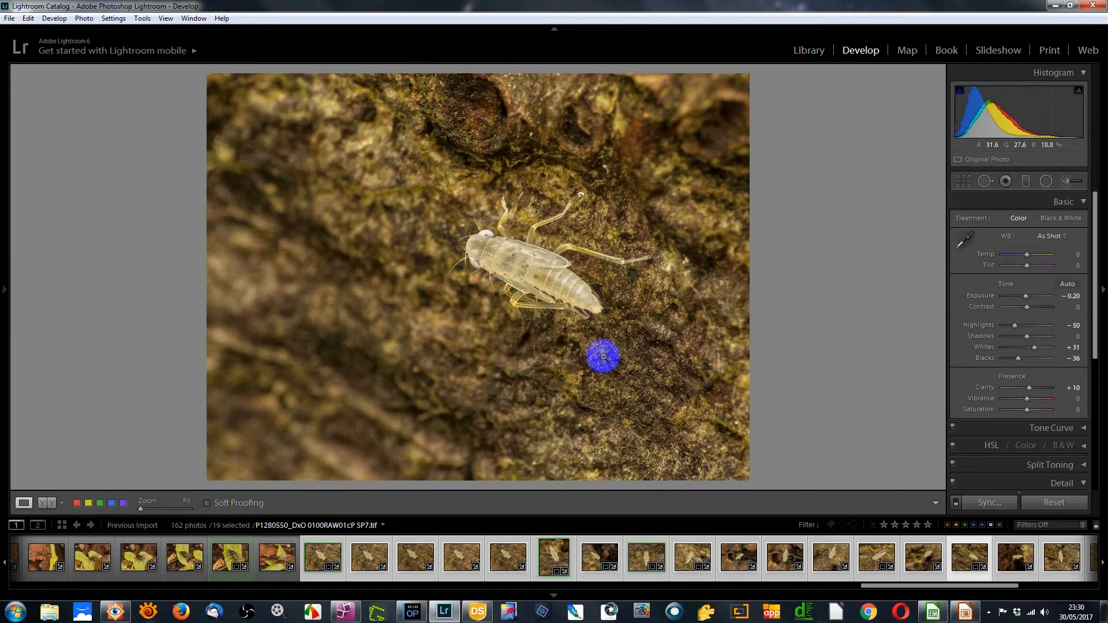
Open P1280554 and crop it slightly at the original aspect ratio, trimming the bright bark side and keeping the insect slightly above centre
drag(963, 585, 1003, 587)
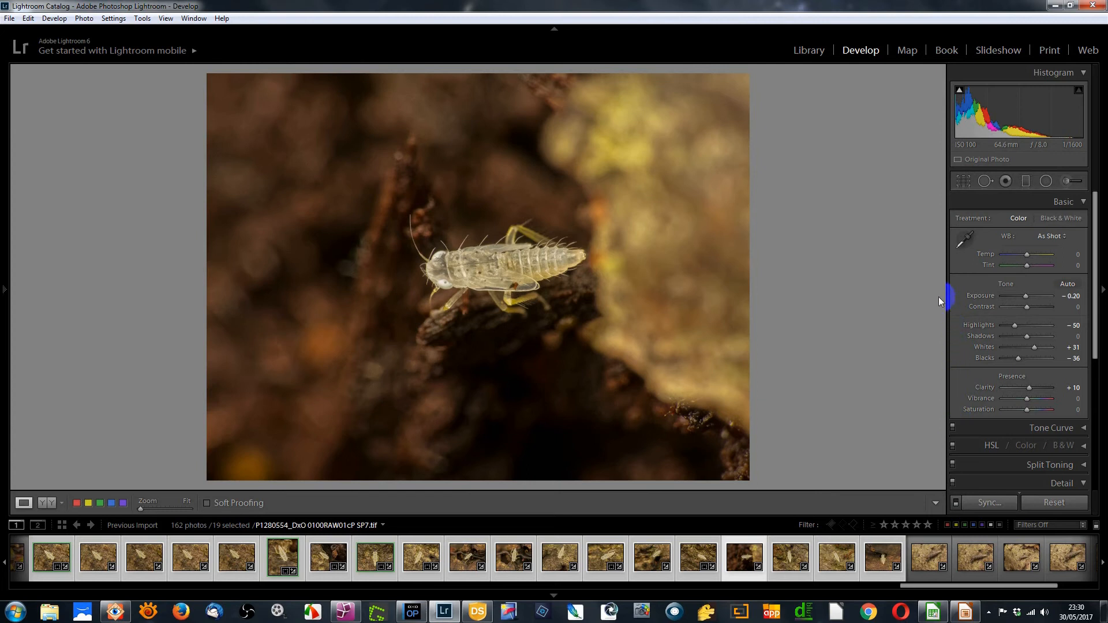
click(962, 181)
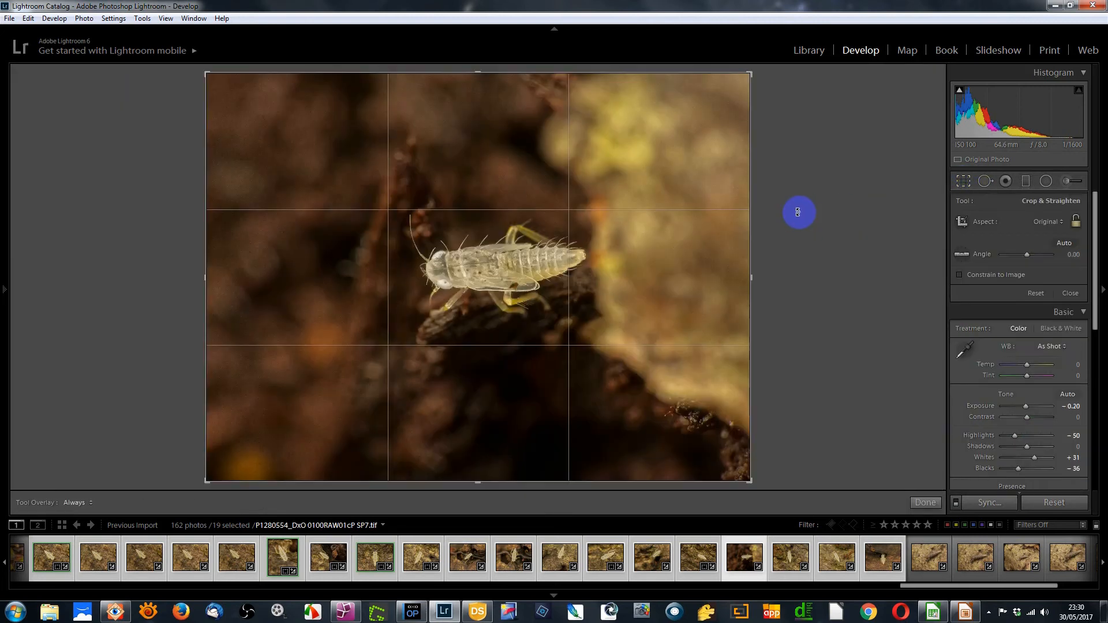
drag(747, 277, 714, 278)
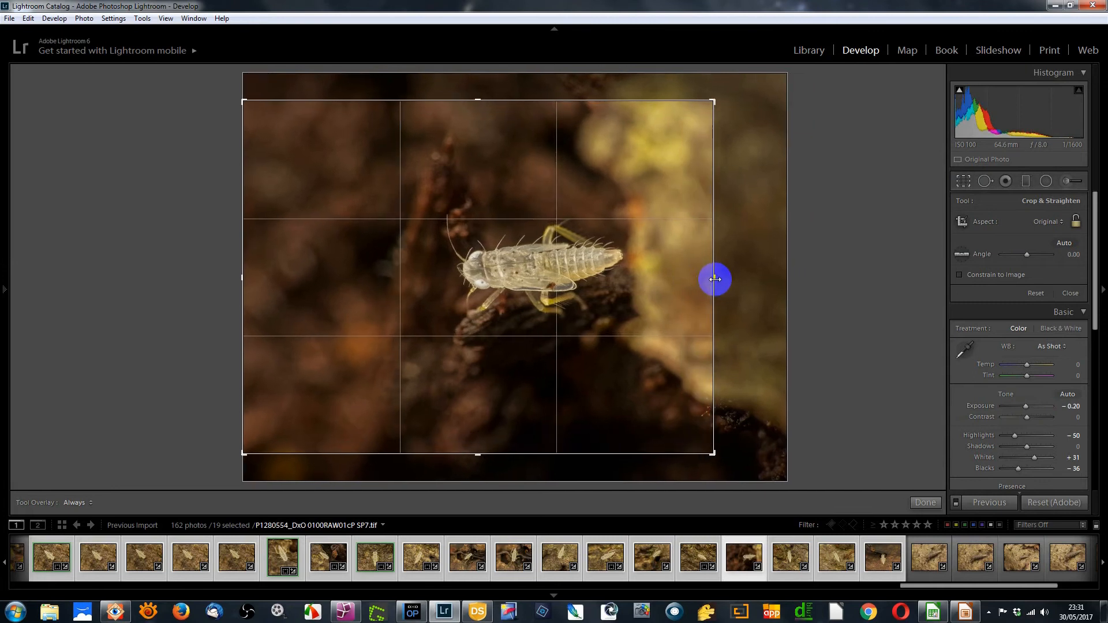
drag(666, 309, 669, 296)
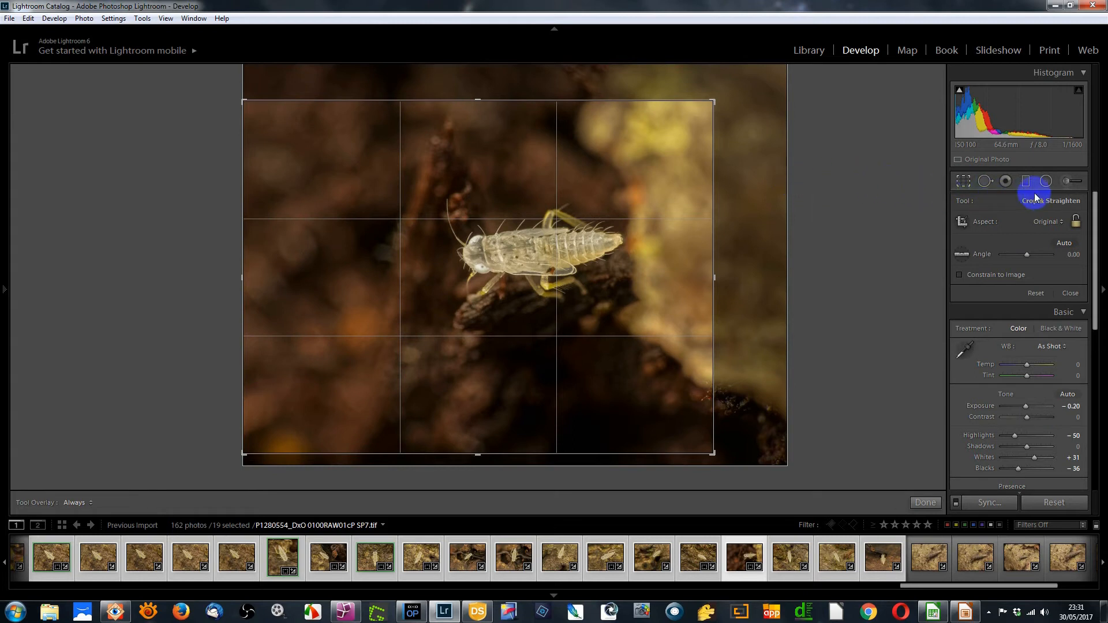
Paint an auto-masked adjustment brush with Noise 100 over P1280554's bright yellow bark, erase it from the insect's tail tip, and hide the mask overlay
click(1068, 182)
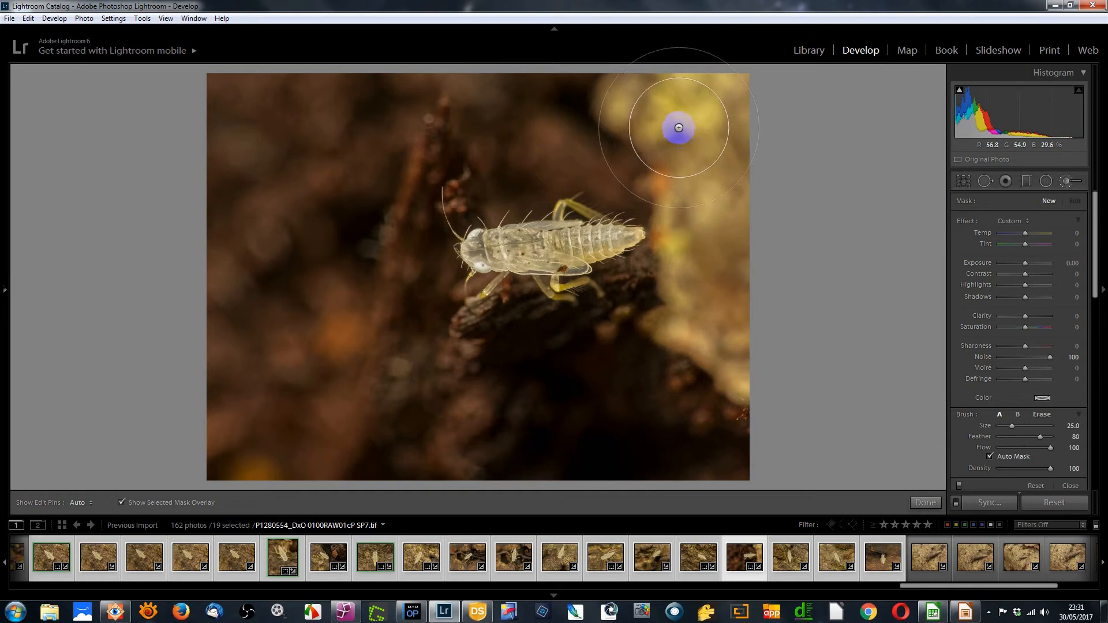
mouse_move(679, 128)
mouse_down()
mouse_move(694, 146)
mouse_move(633, 99)
mouse_move(694, 100)
mouse_move(715, 275)
mouse_move(699, 323)
mouse_move(734, 349)
mouse_move(744, 376)
mouse_move(729, 371)
mouse_move(712, 284)
mouse_up()
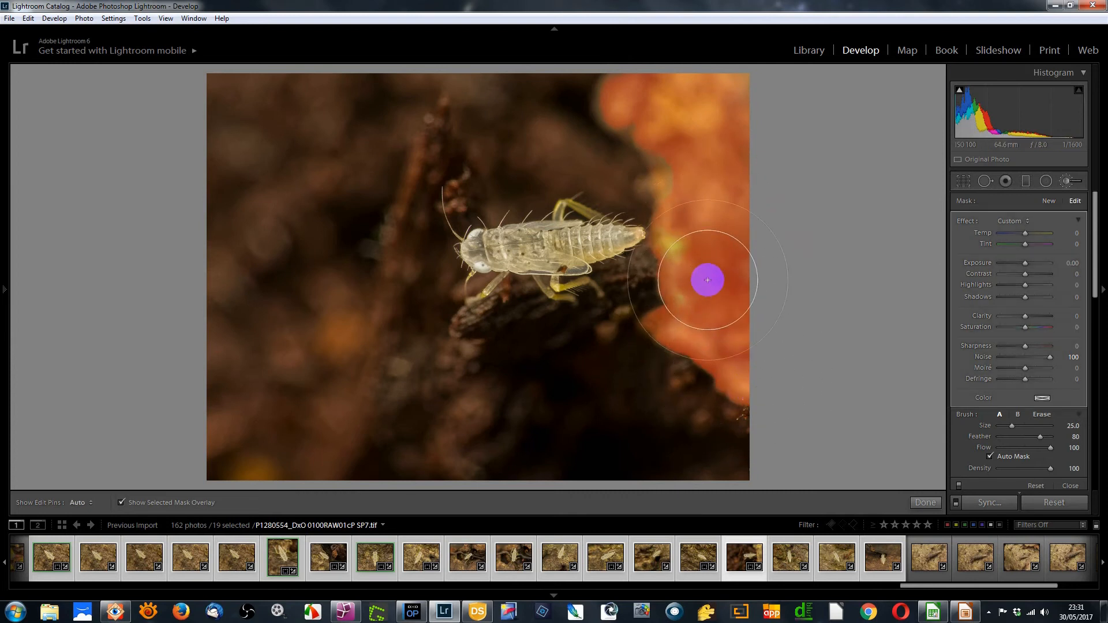
mouse_move(676, 253)
mouse_down()
mouse_move(668, 136)
mouse_move(651, 116)
mouse_move(685, 79)
mouse_move(745, 117)
mouse_move(764, 235)
mouse_move(718, 253)
mouse_up()
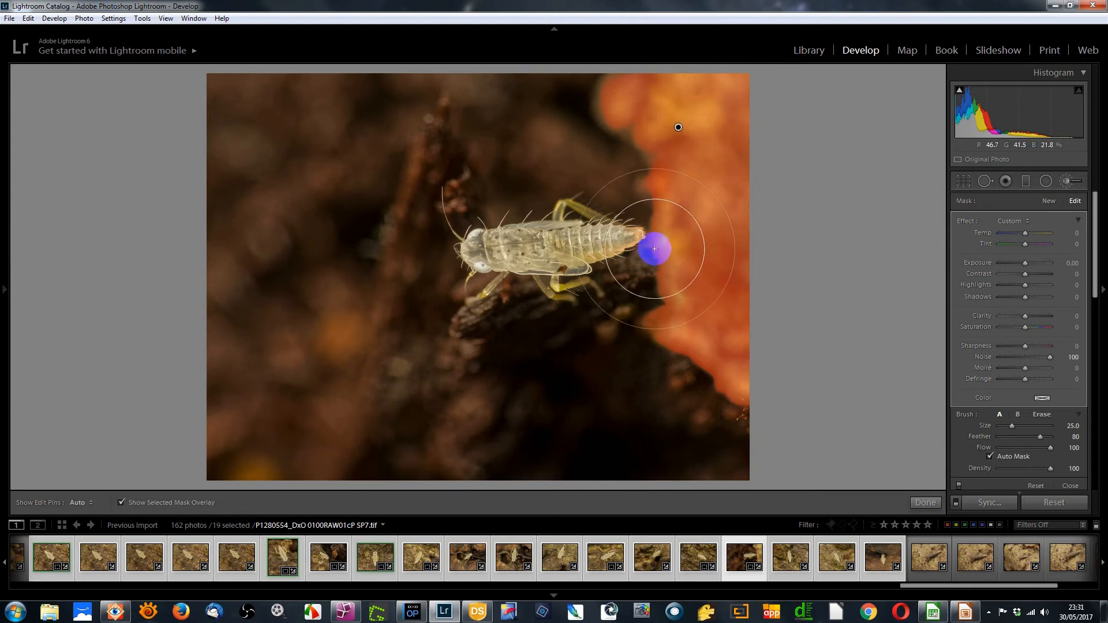
scroll(636, 236, down, 3)
key(alt)
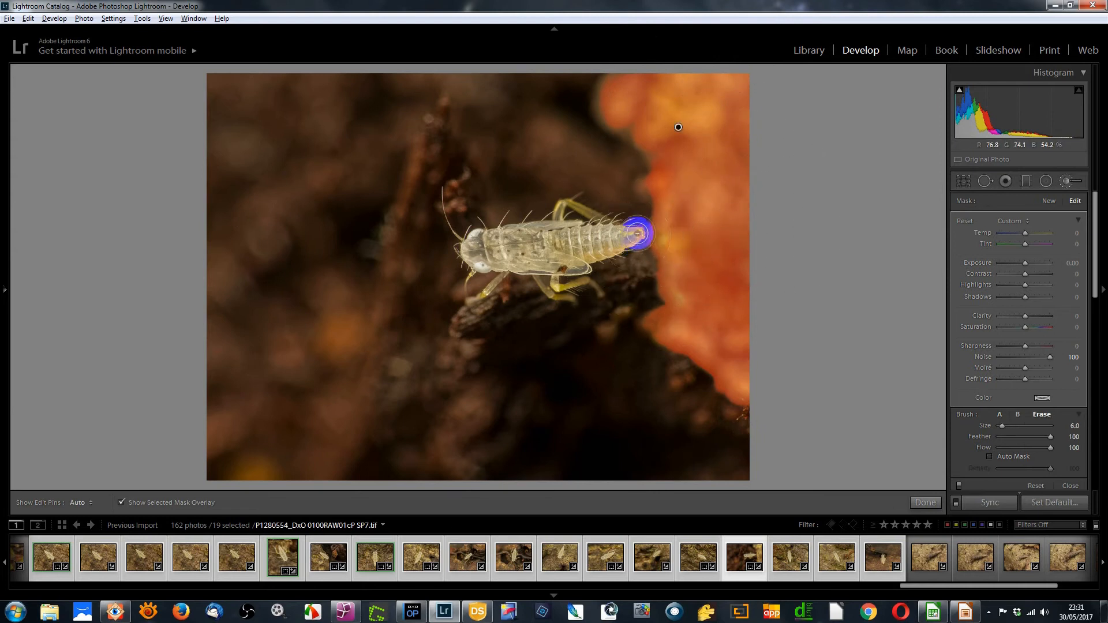
drag(637, 233, 641, 238)
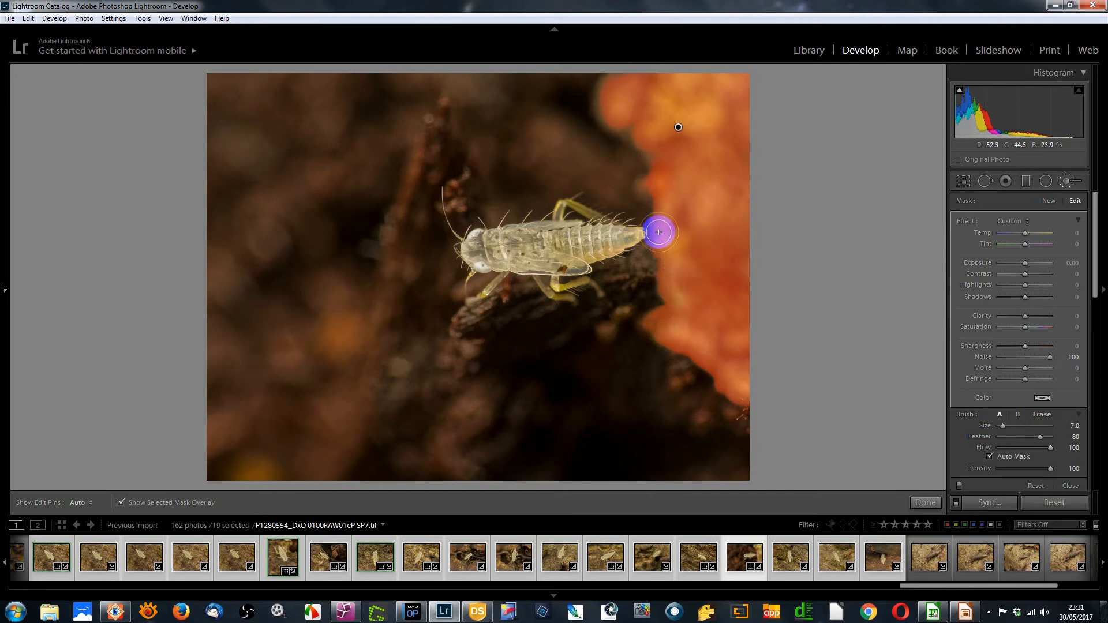
key(h)
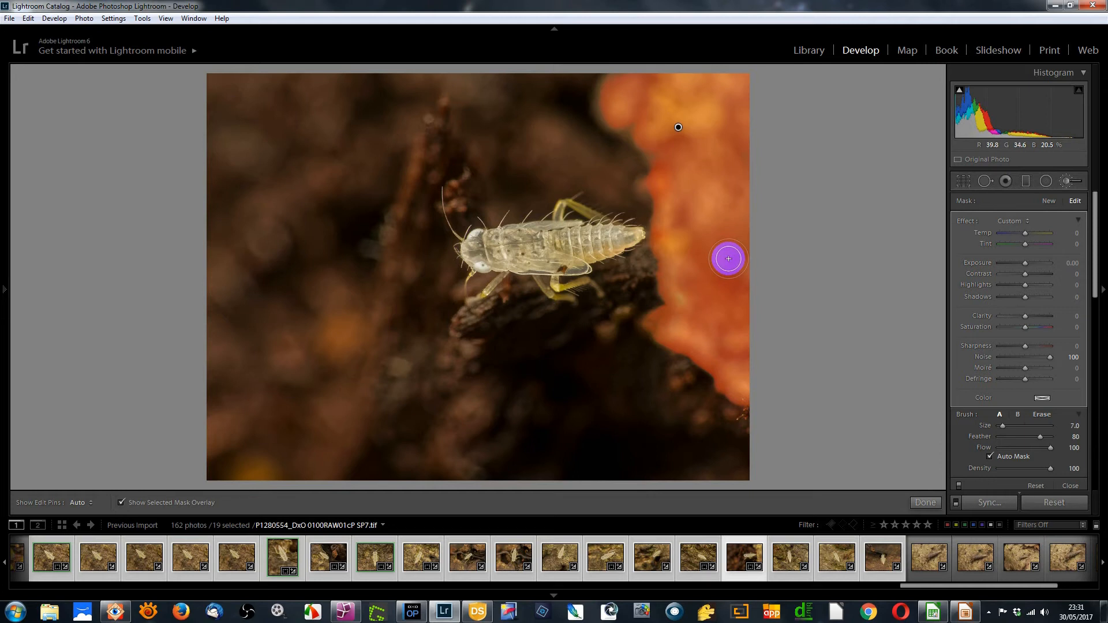
key(o)
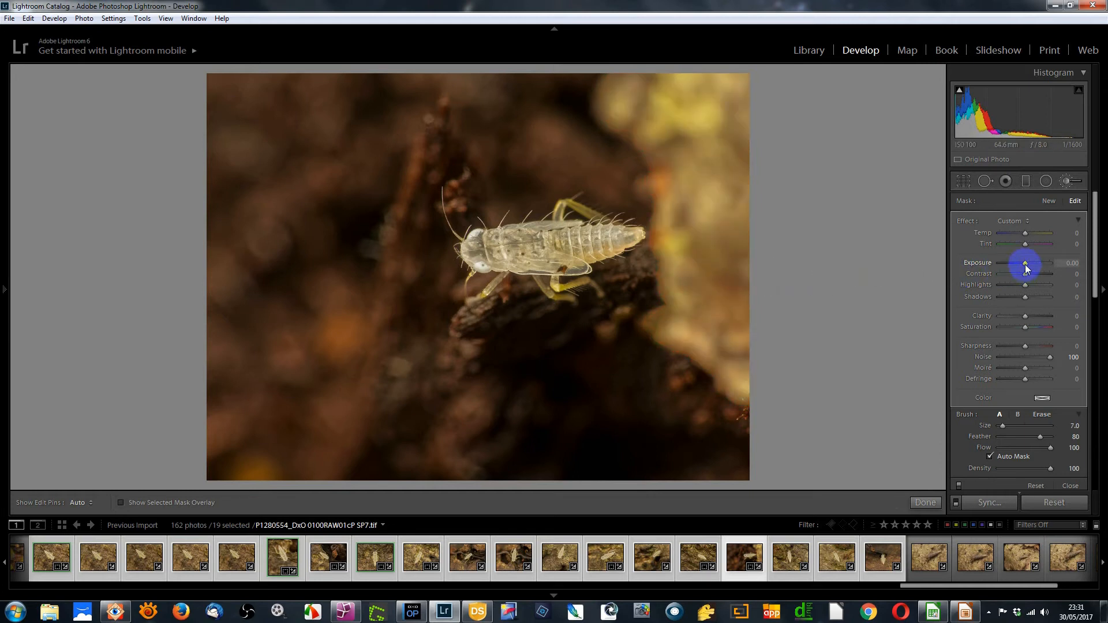
Set the bark brush mask's Exposure to −0.14 and Highlights to −6, and compare the photo with and without the brush
drag(1026, 266, 1024, 266)
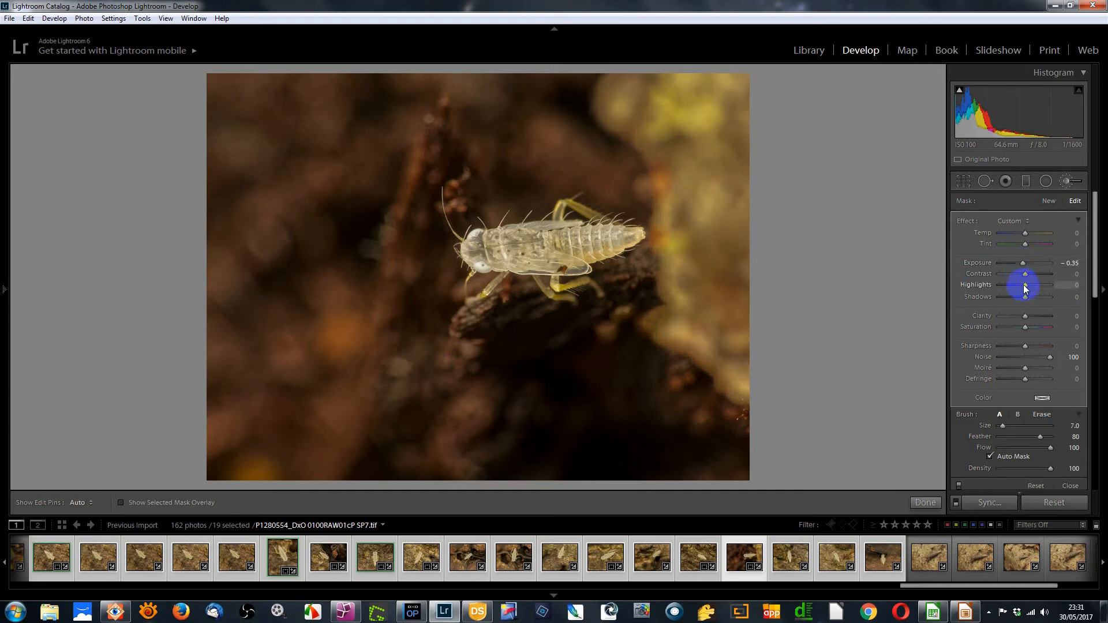
mouse_move(1025, 286)
mouse_down()
mouse_move(1015, 289)
mouse_move(1026, 287)
mouse_up()
click(1023, 265)
drag(1026, 265, 1024, 265)
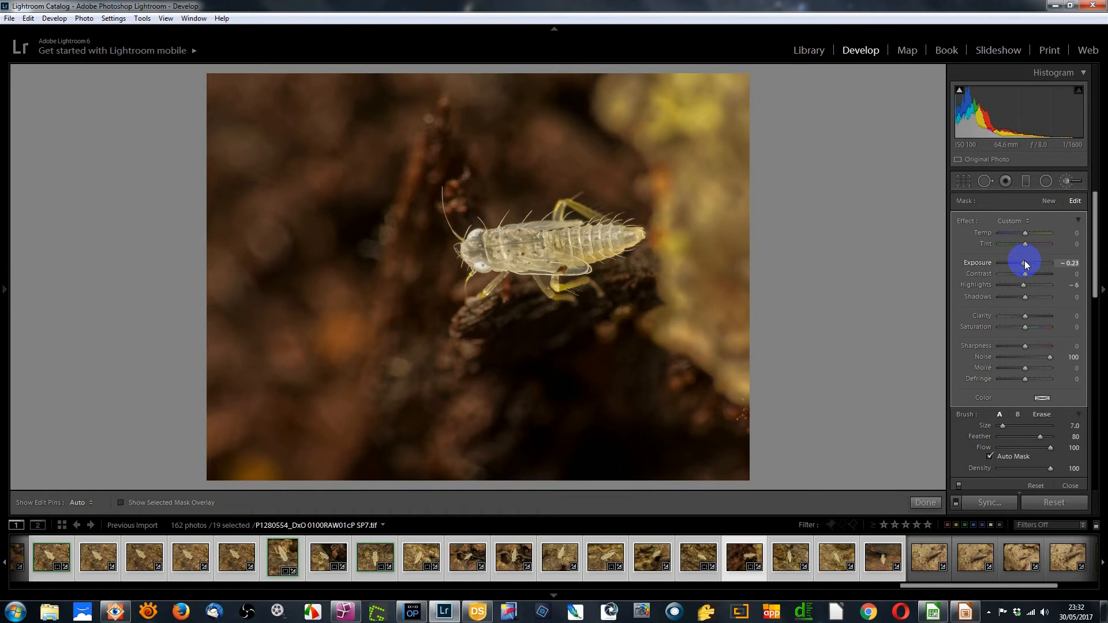
drag(1025, 265, 1027, 265)
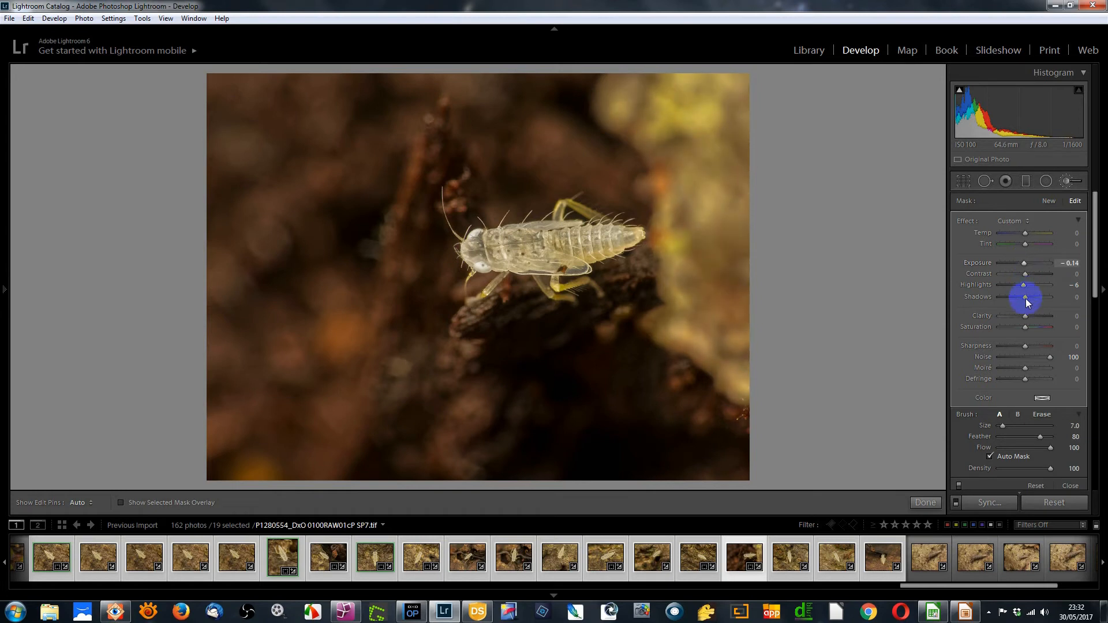
click(959, 485)
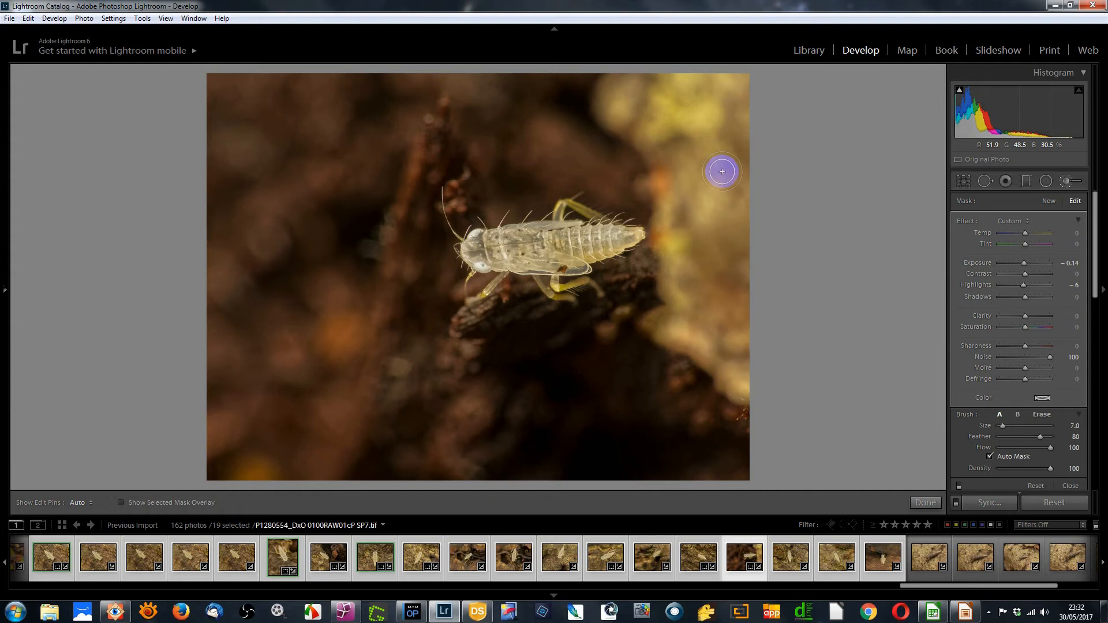
key(o)
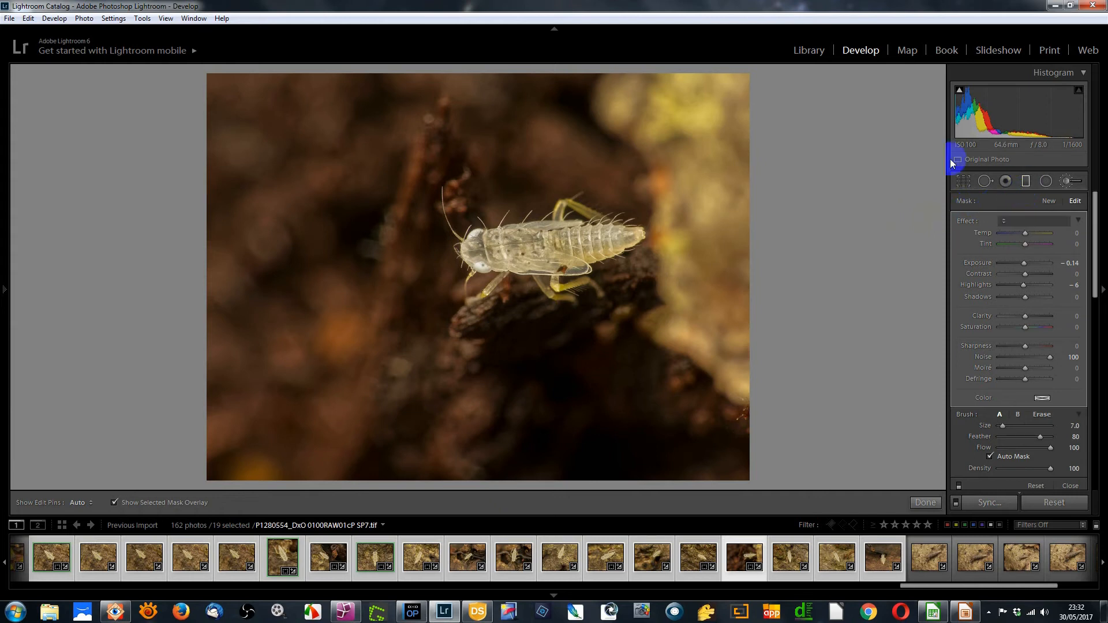
Try to tone down the bright bark with a slanted graduated filter at Highlights −26, and close the local adjustment tools
click(1025, 181)
mouse_move(725, 104)
mouse_down()
mouse_move(645, 185)
mouse_move(611, 185)
mouse_move(596, 153)
mouse_move(618, 133)
mouse_move(660, 147)
mouse_up()
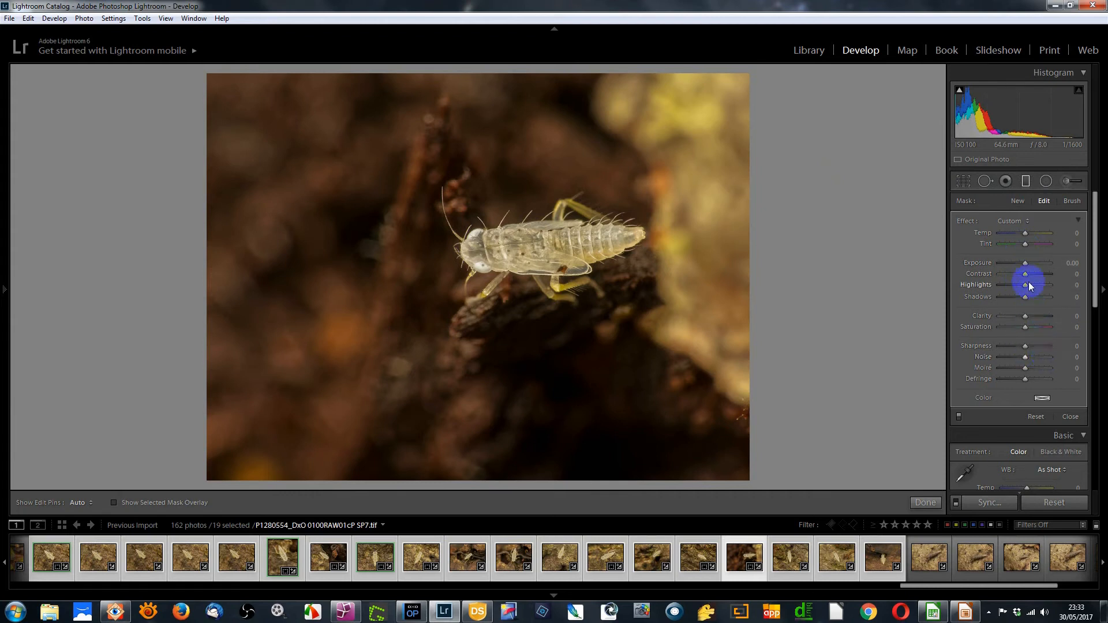
drag(1026, 263, 1024, 263)
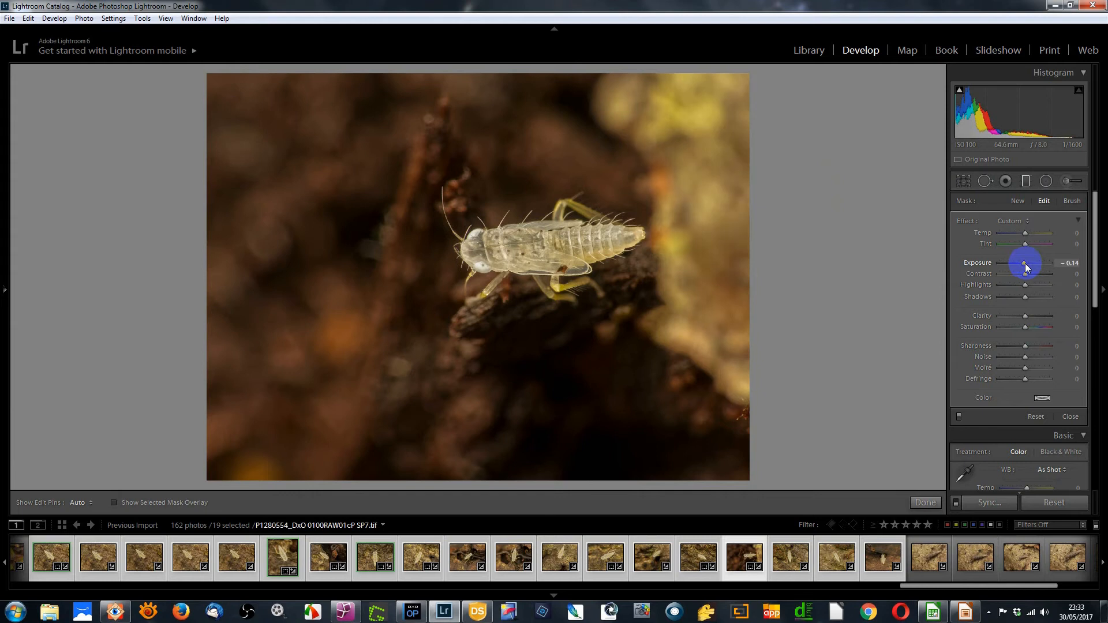
double_click(1024, 263)
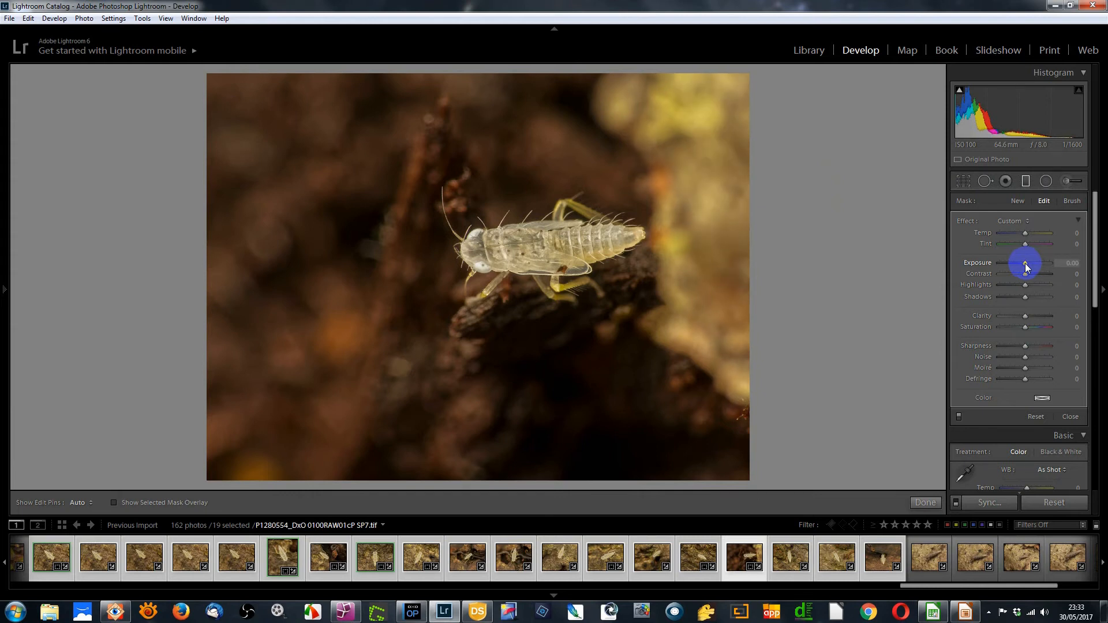
mouse_move(1026, 285)
mouse_down()
mouse_move(1012, 285)
mouse_move(1021, 285)
mouse_up()
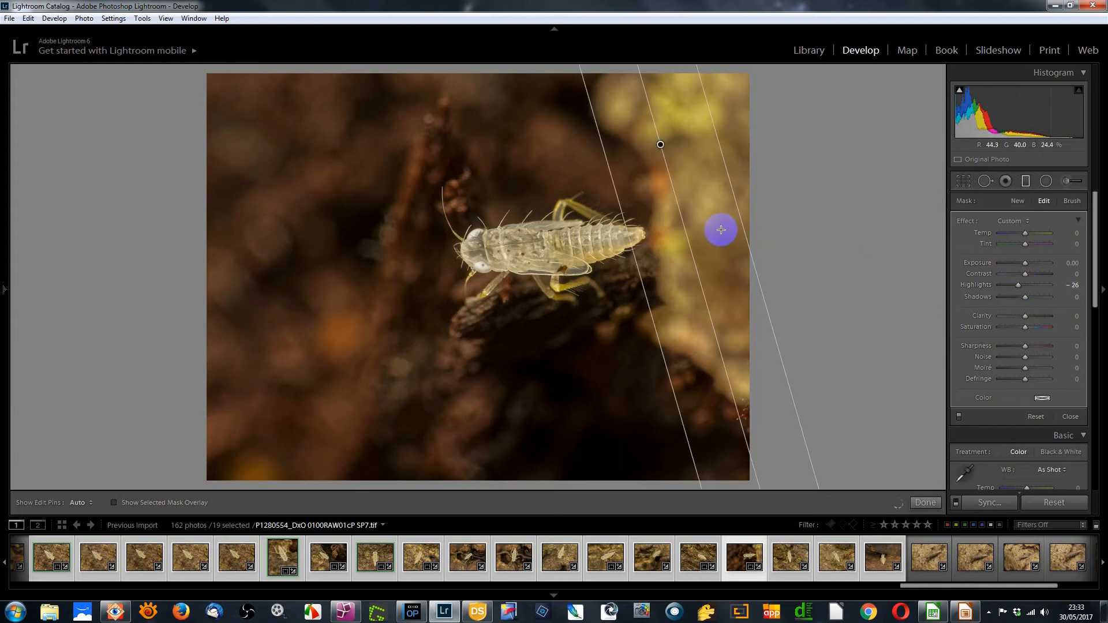
drag(659, 148, 749, 171)
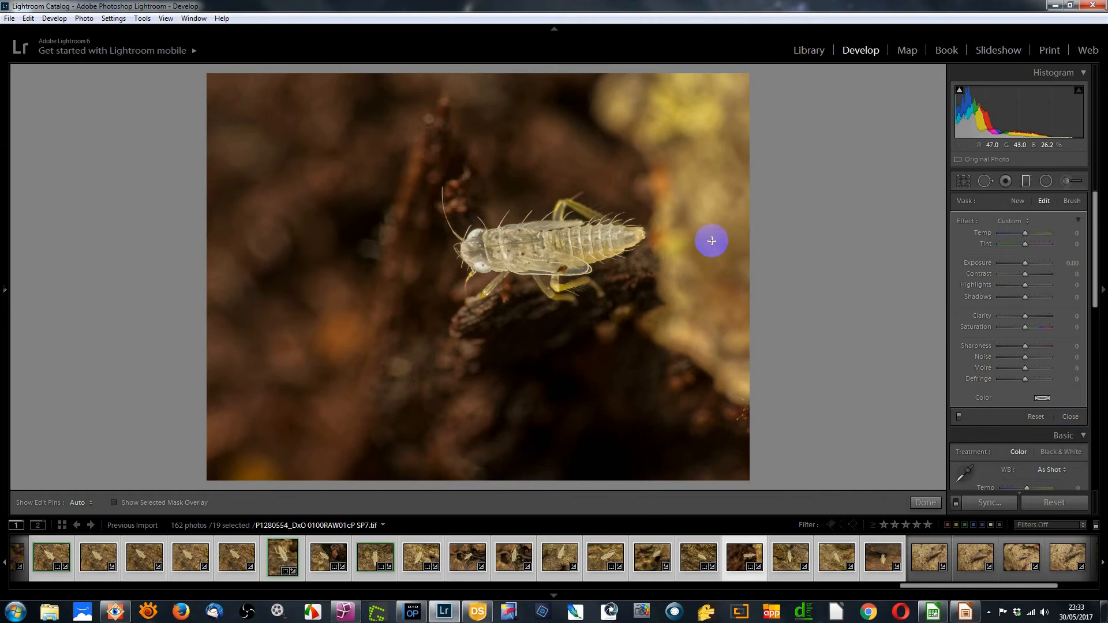
click(790, 192)
click(1074, 438)
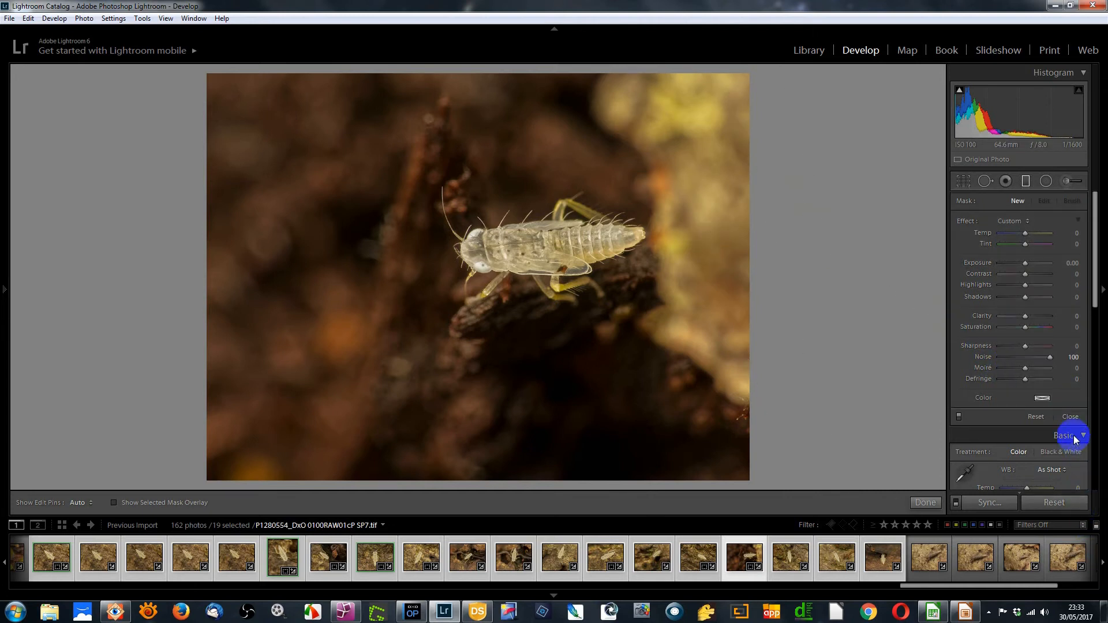
click(1067, 182)
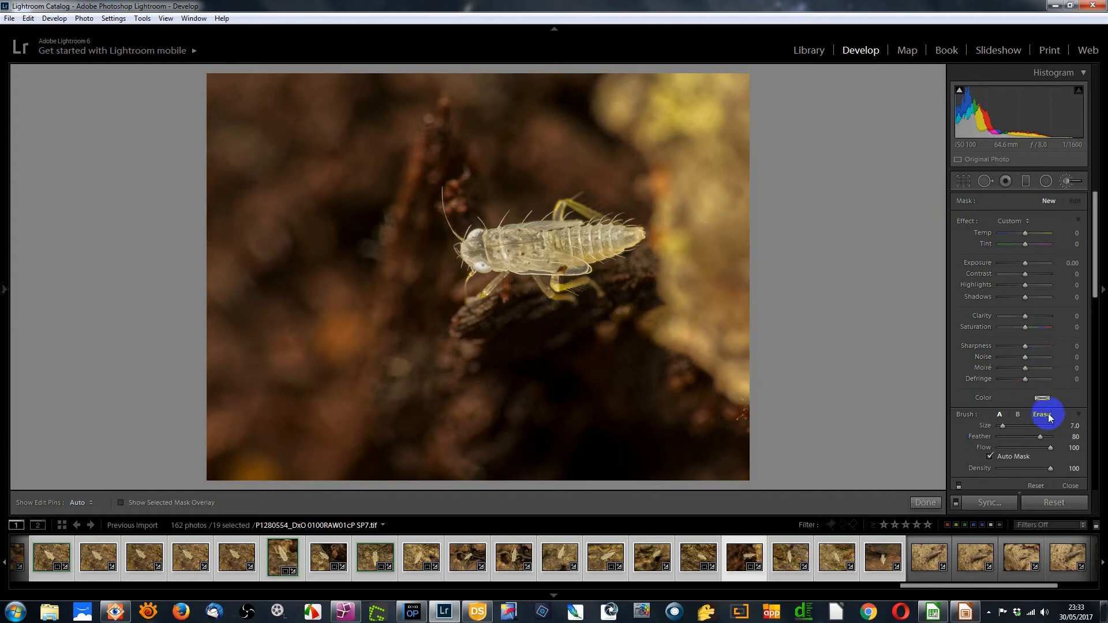
click(1070, 485)
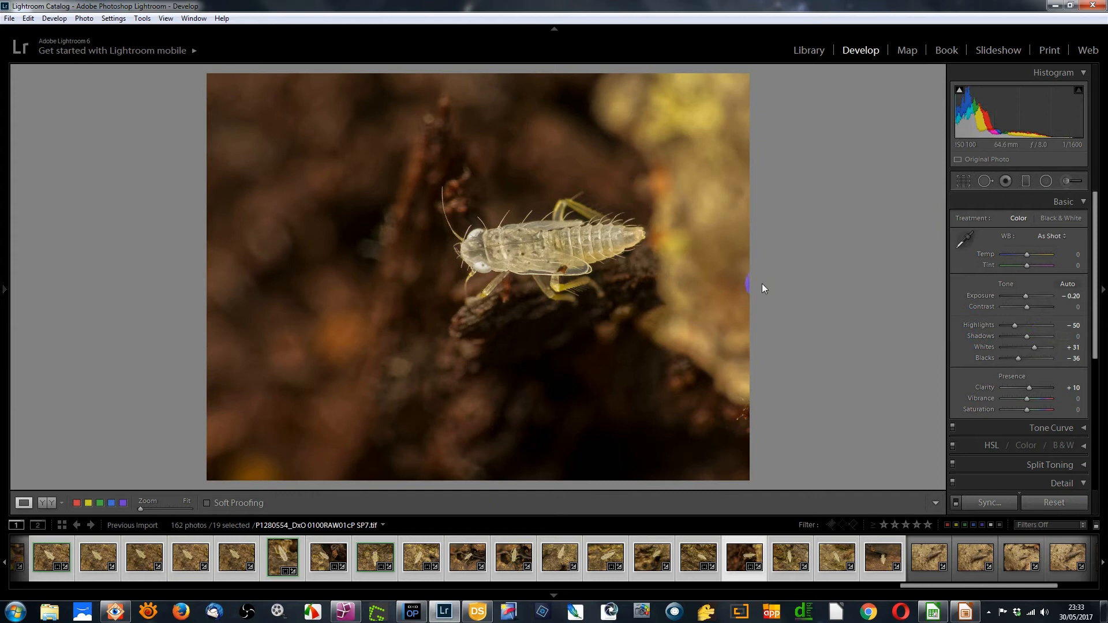
Set P1280554's overall Whites to +48 and Highlights to −100
key(shift)
drag(1034, 348, 1039, 348)
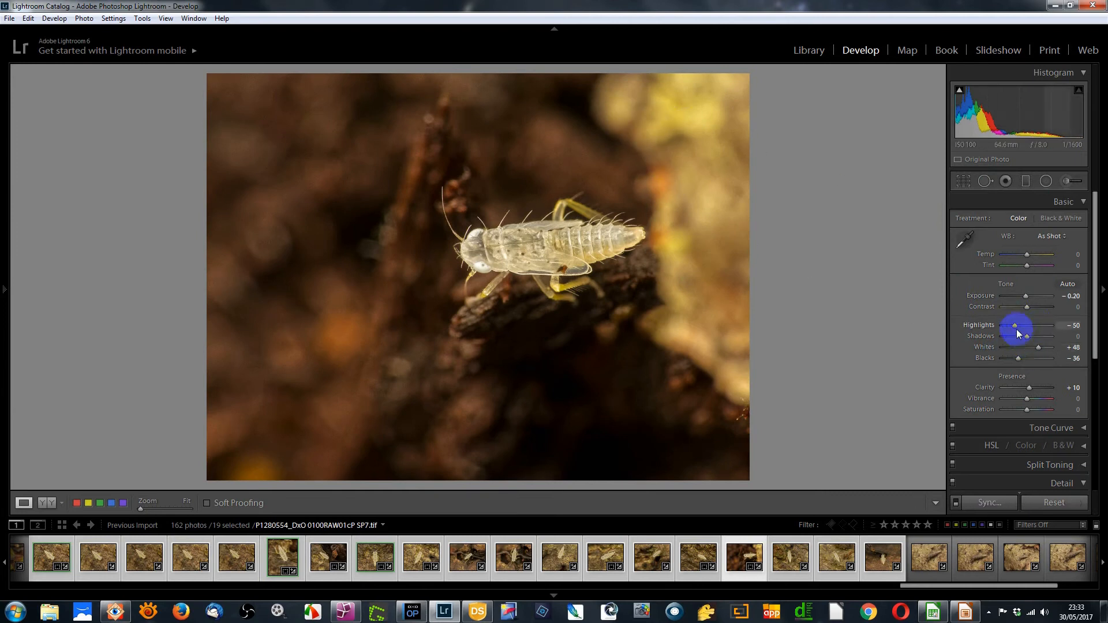
drag(1015, 329, 993, 331)
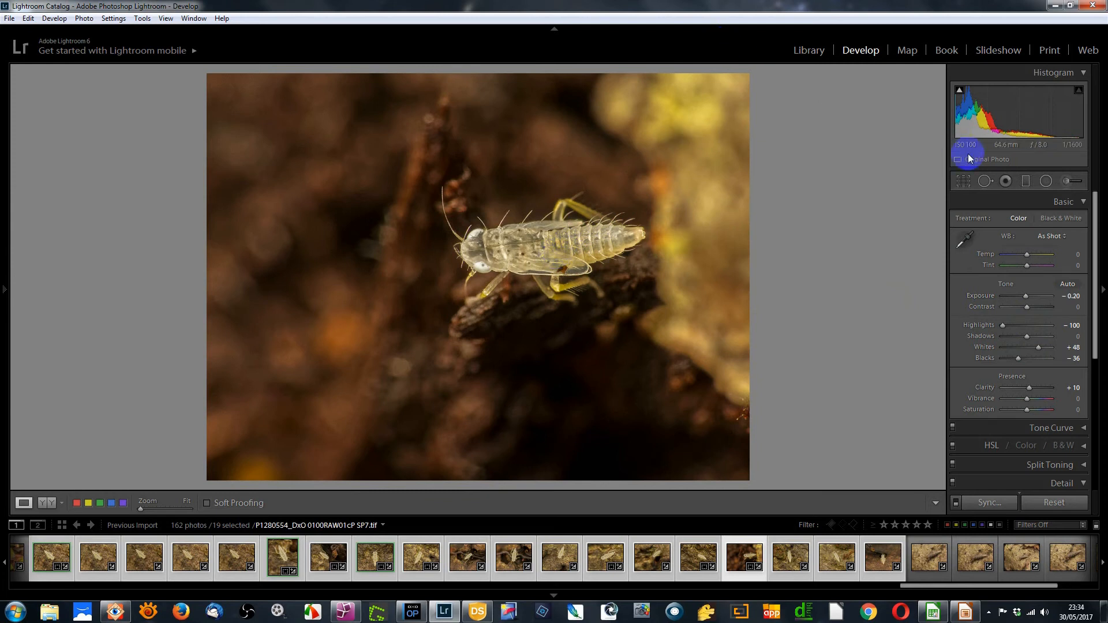
Place a radial filter over P1280554's bright yellow upper-right bark with Exposure −0.23 and Highlights −100, and label the photo green
click(1046, 182)
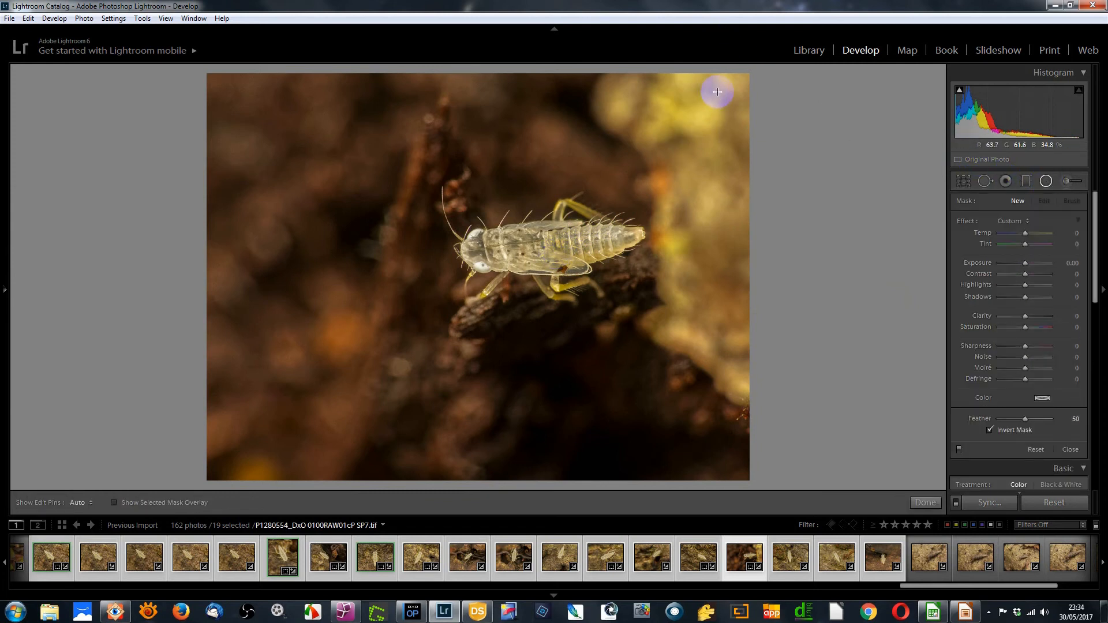
drag(831, 198, 851, 207)
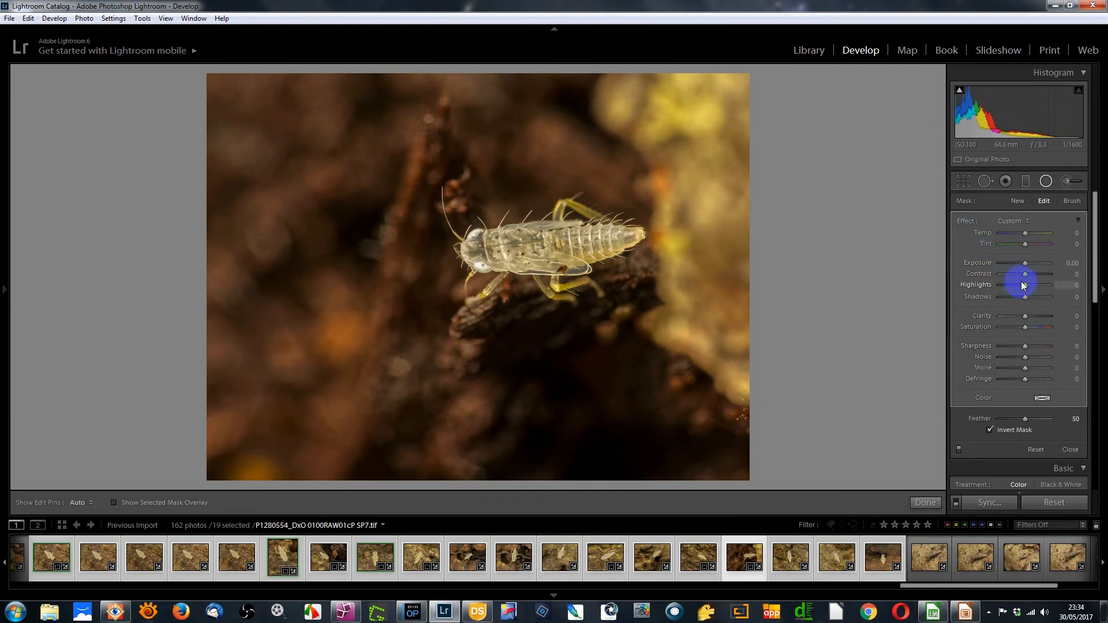
mouse_move(1027, 285)
mouse_down()
mouse_move(998, 287)
mouse_move(1023, 267)
mouse_up()
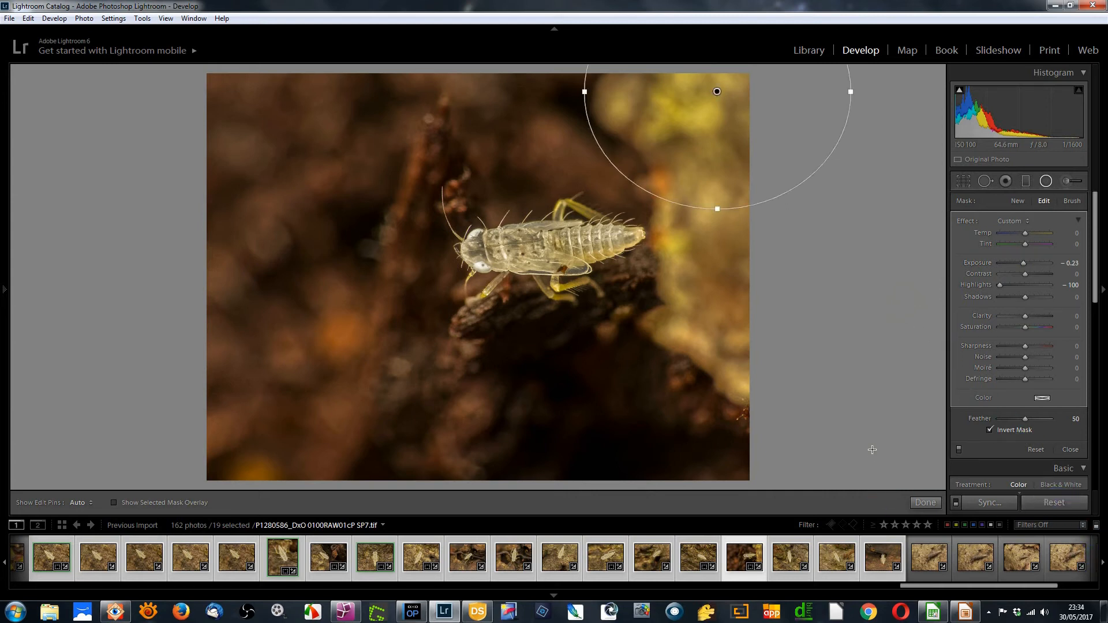
click(1070, 450)
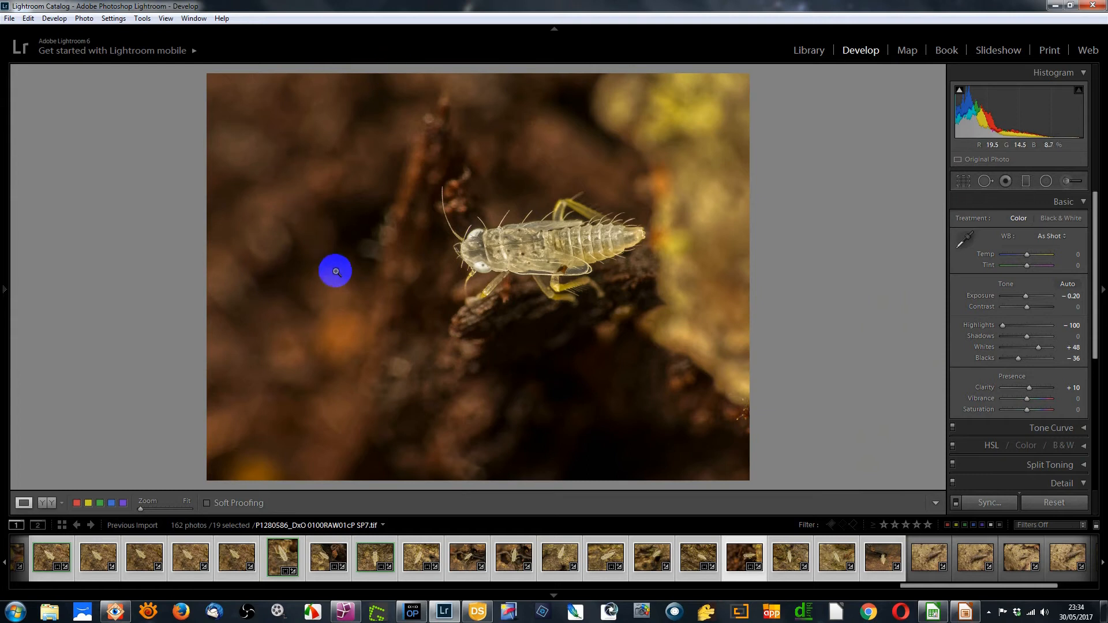
key(8)
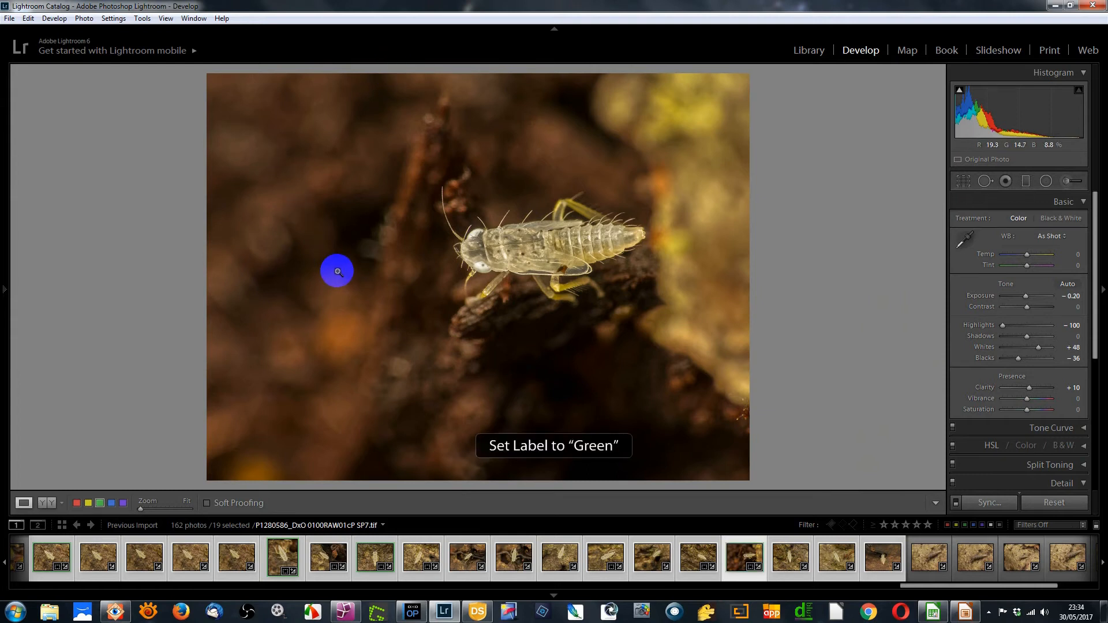
Review the remaining pale insect shots P1280562, P1280565 and P1280566 and the first two snail photos
click(780, 557)
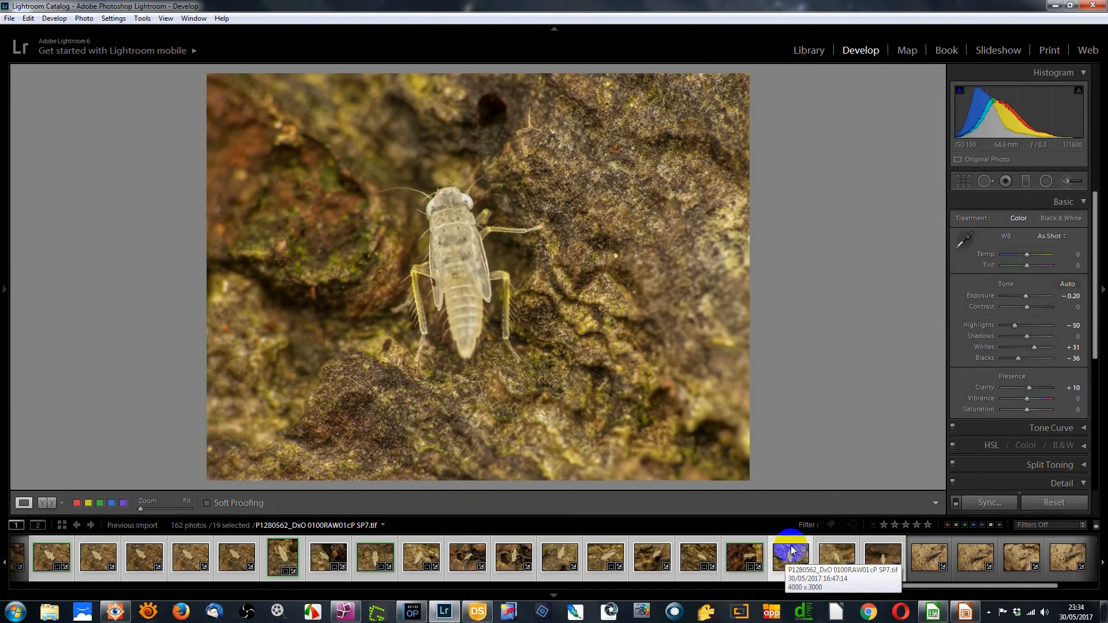
click(839, 568)
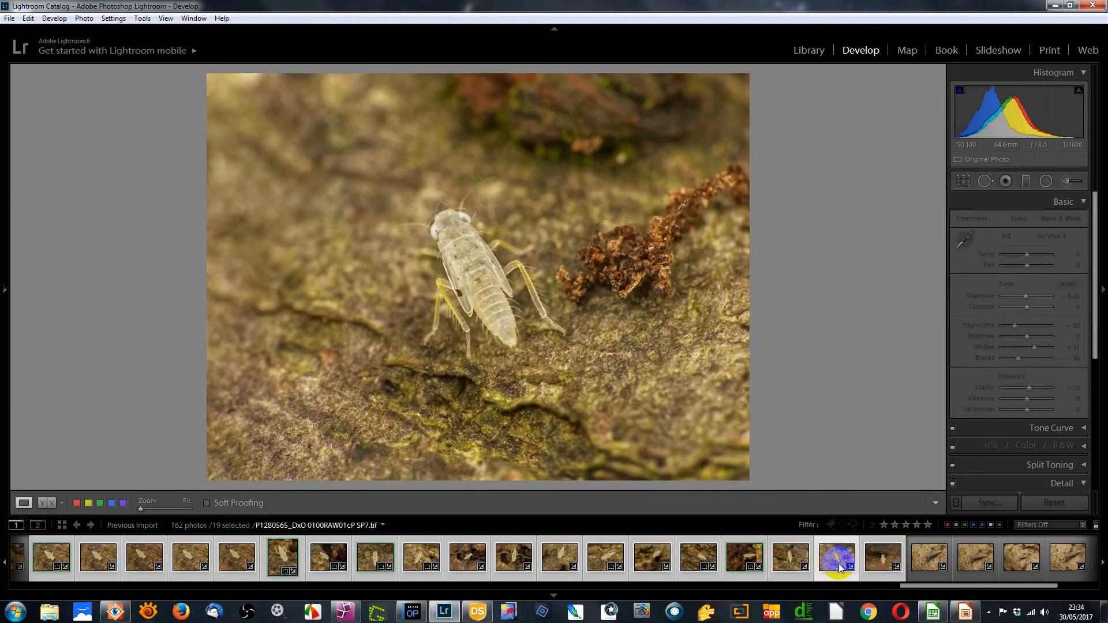
click(874, 564)
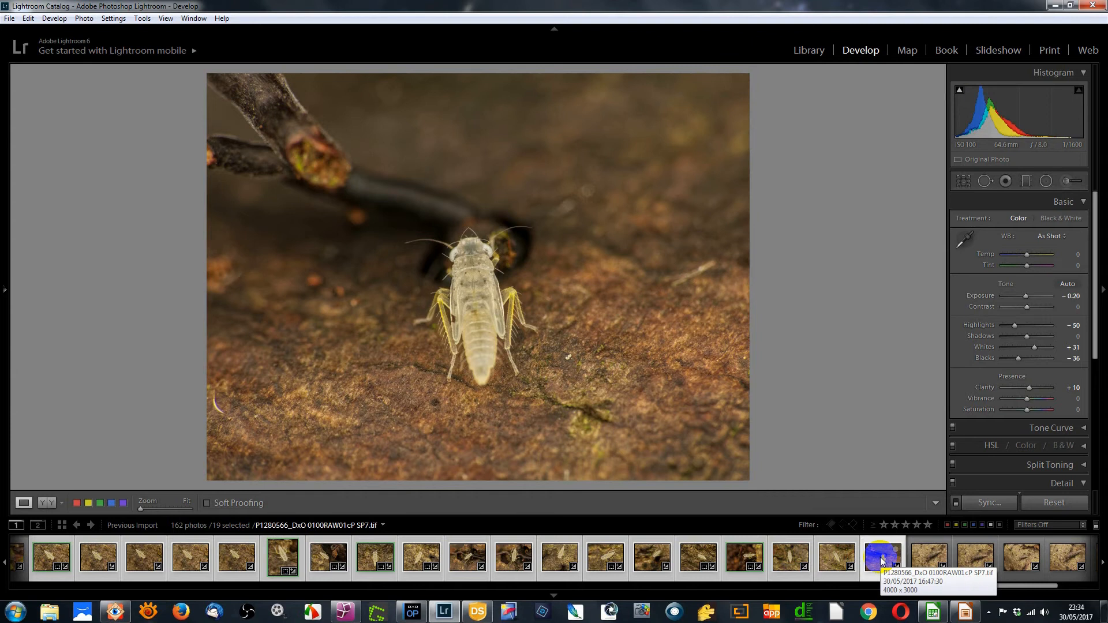
click(933, 559)
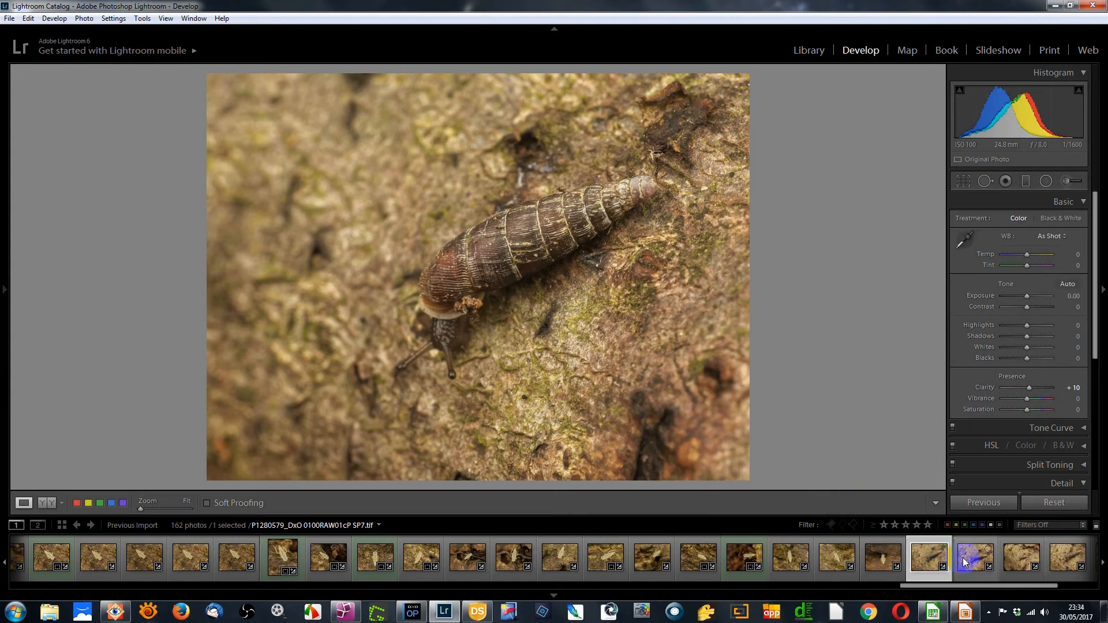
click(979, 562)
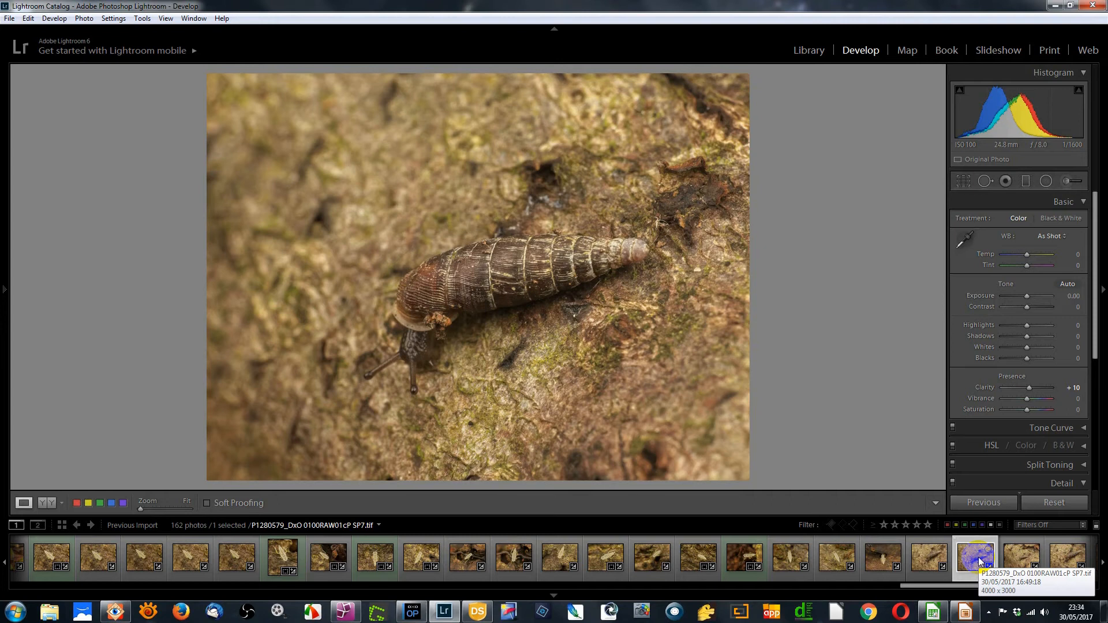
Crop the wide snail photo P1280580 closer around the snail, place the snail slightly above centre, and lower the Highlights
click(1028, 555)
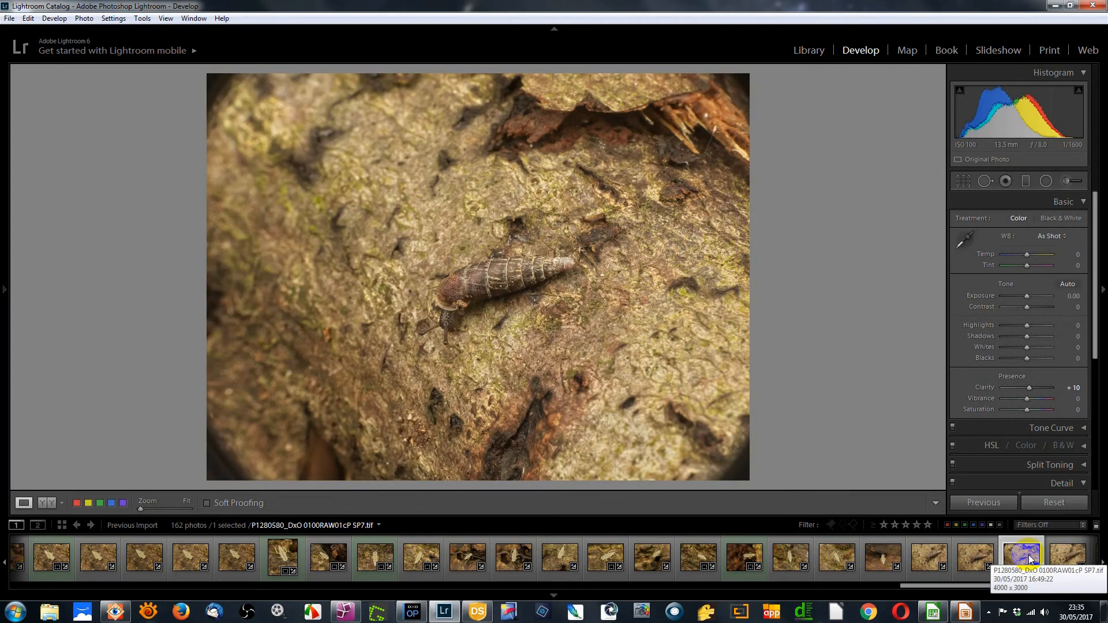
click(962, 181)
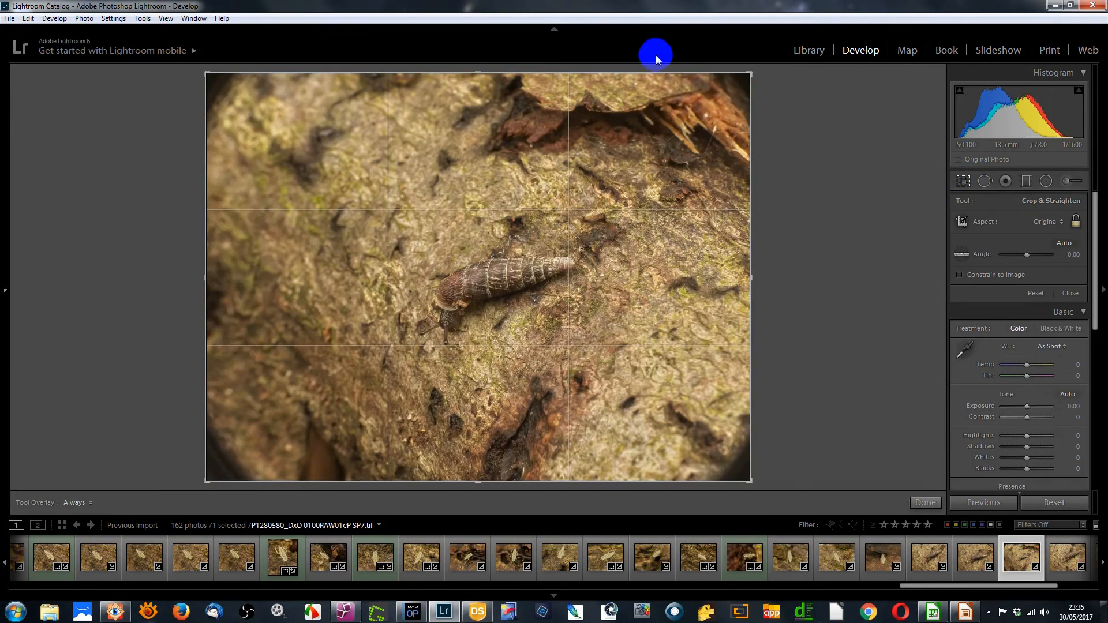
drag(749, 78, 716, 127)
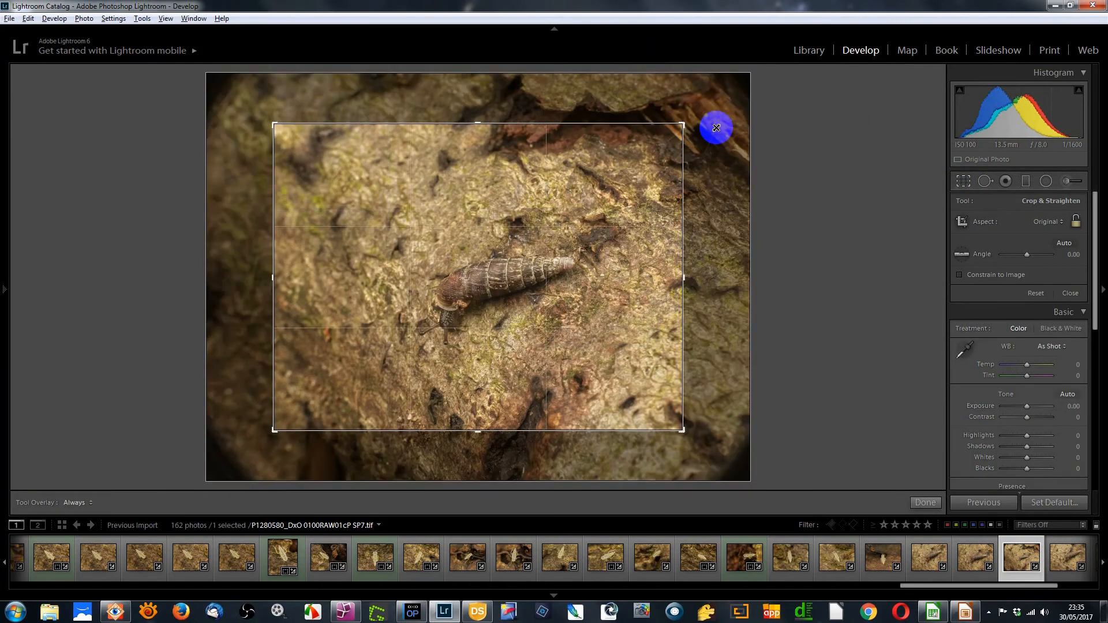
drag(653, 218, 655, 185)
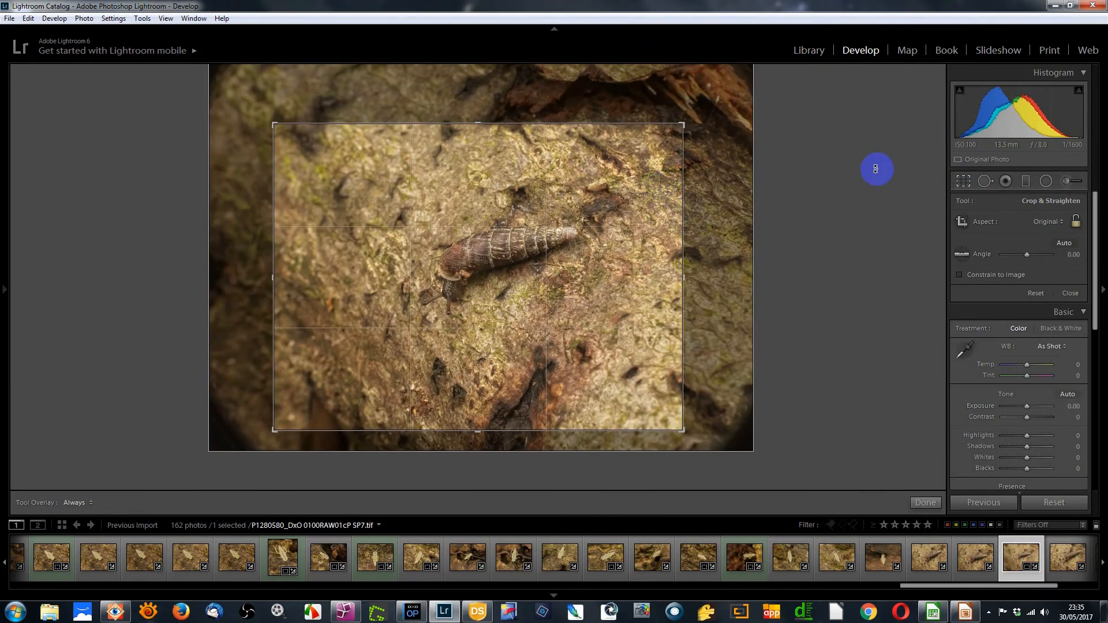
click(963, 181)
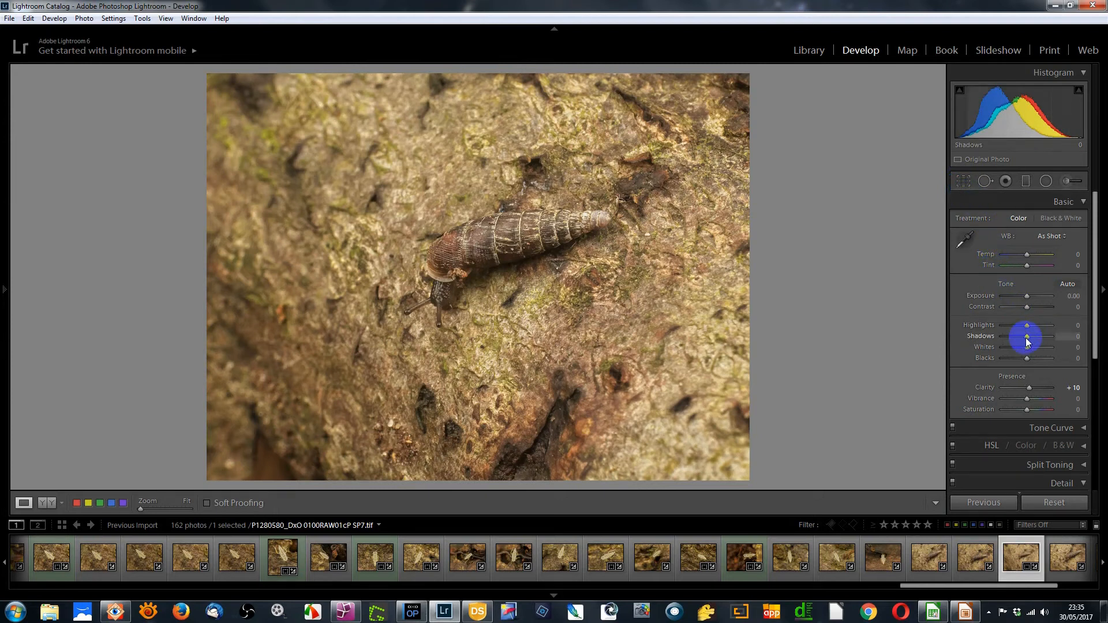
drag(1031, 329, 1016, 330)
Review the remaining snail shots from P1280585 to P1280590 and return to P1280578 to compare framing
click(1067, 554)
drag(1040, 586, 1104, 585)
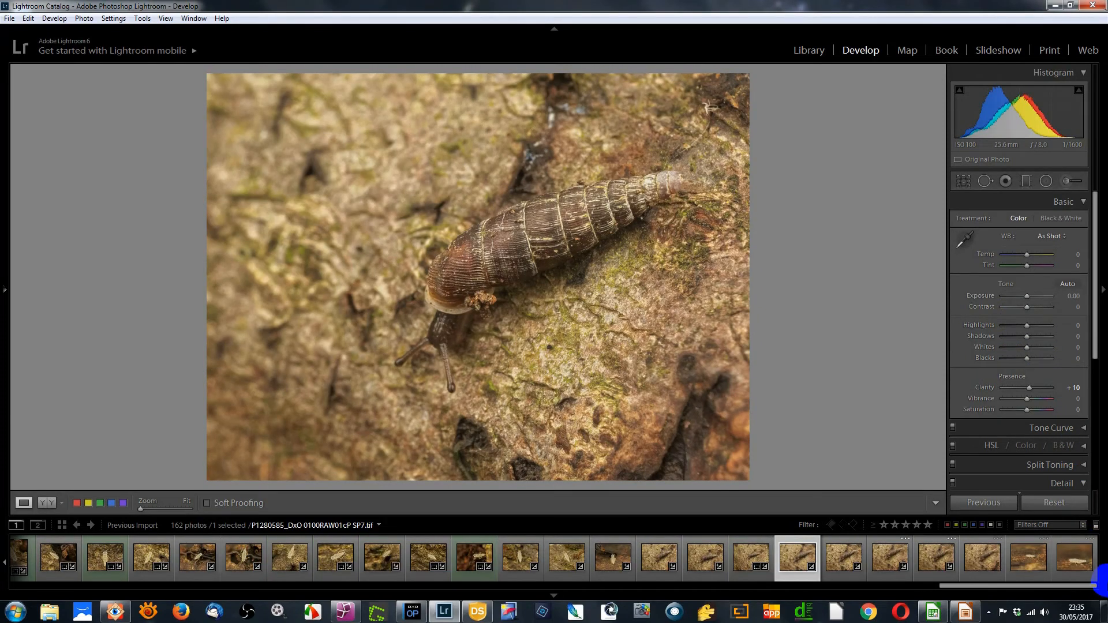
click(858, 553)
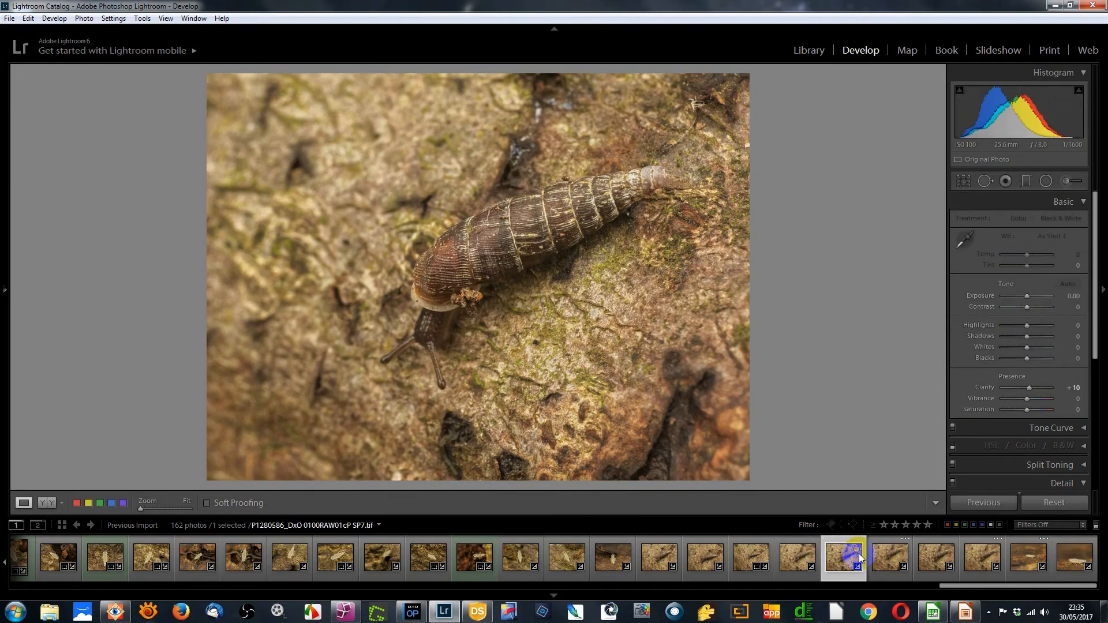
click(897, 553)
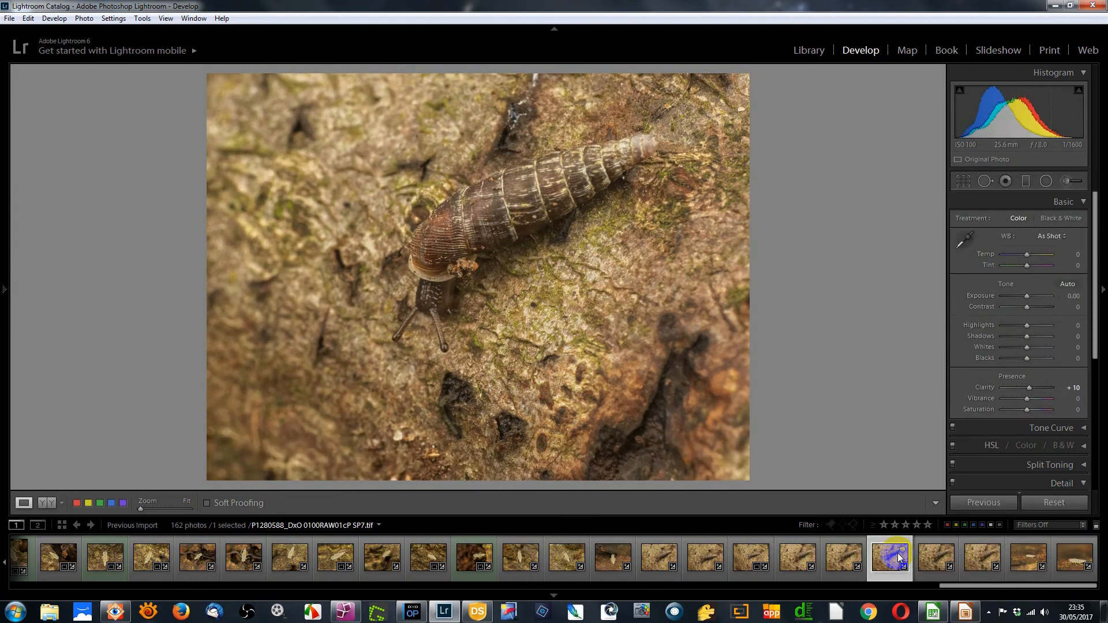
click(943, 556)
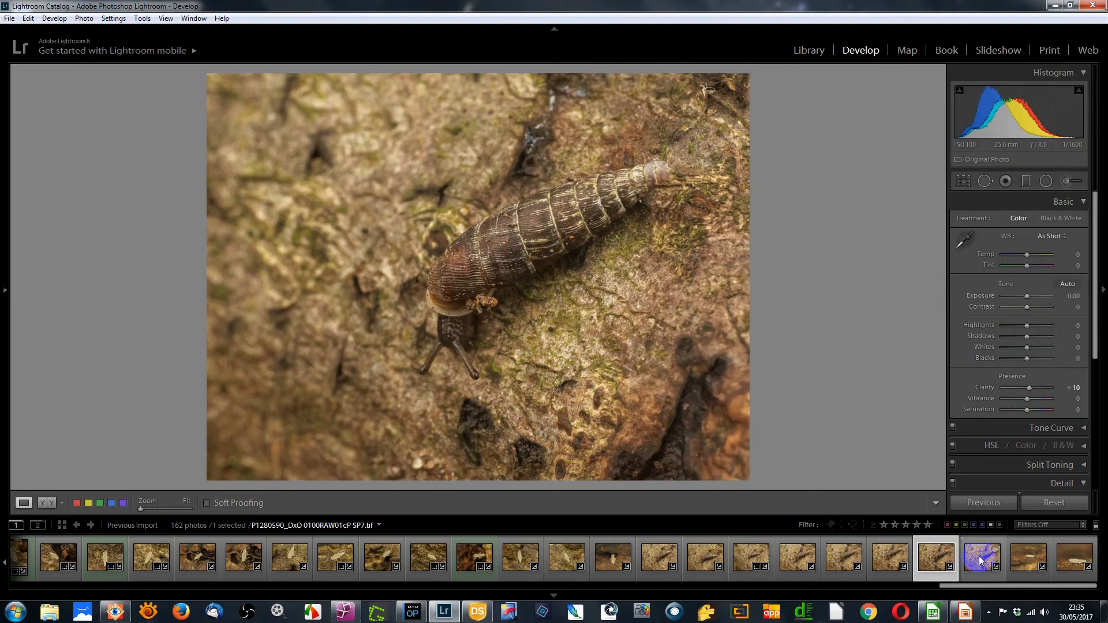
click(979, 557)
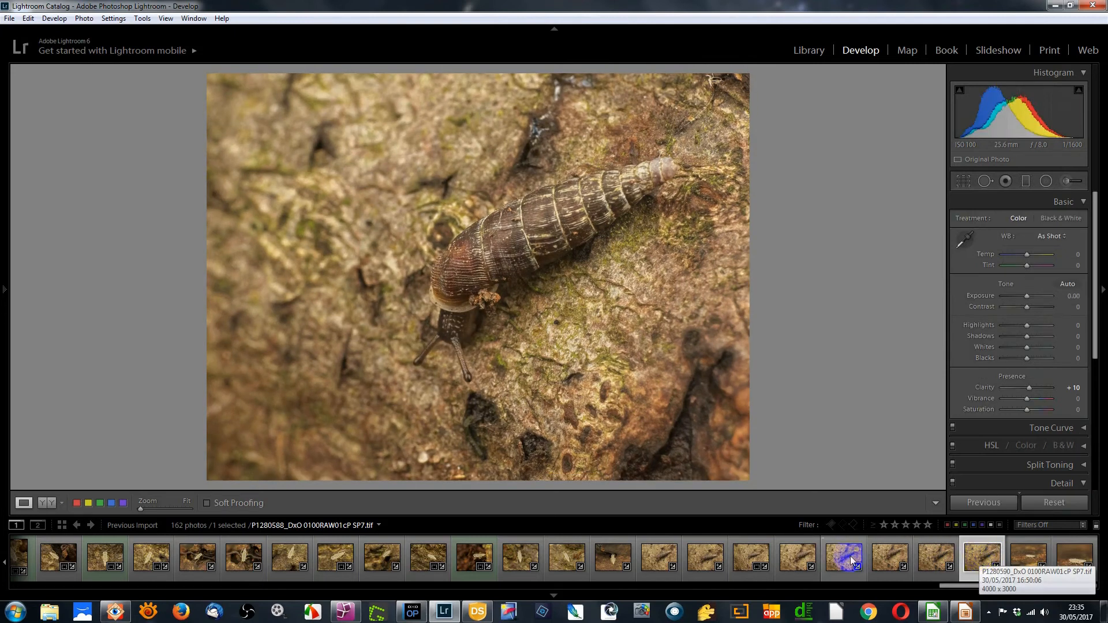
click(662, 558)
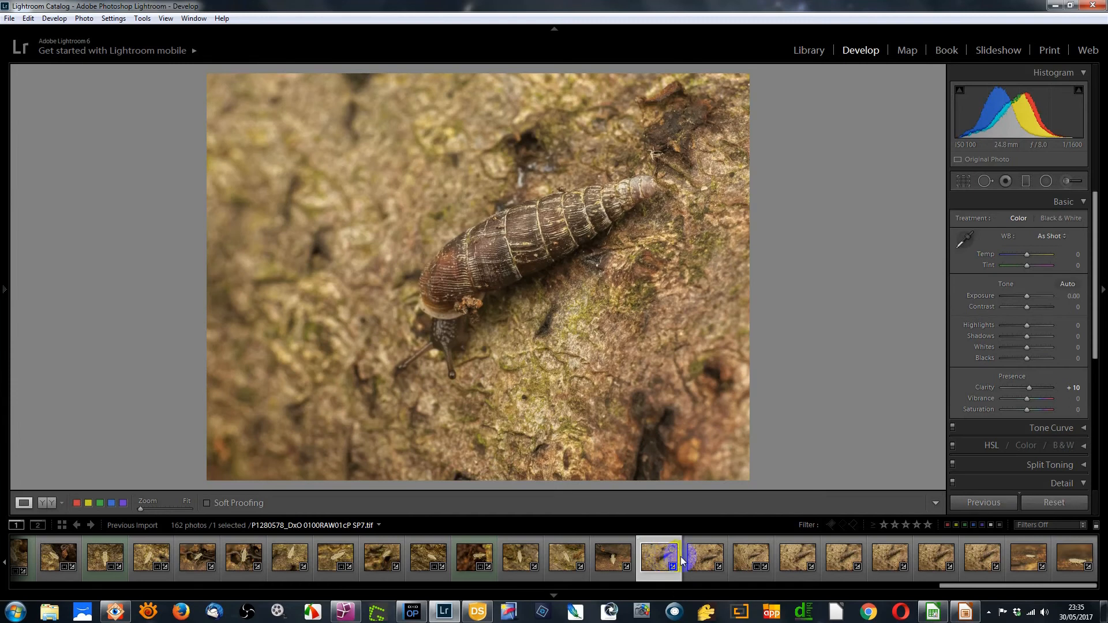
Crop the snail photo P1280579 closer at its original aspect ratio, positioning the snail in the upper part of the frame
click(711, 556)
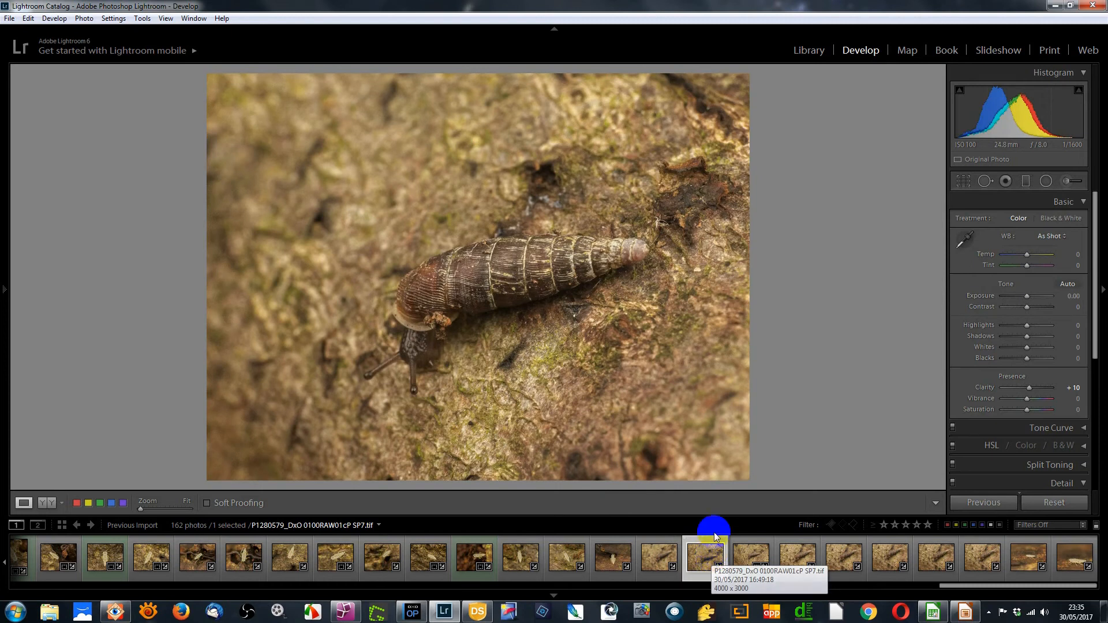
click(962, 181)
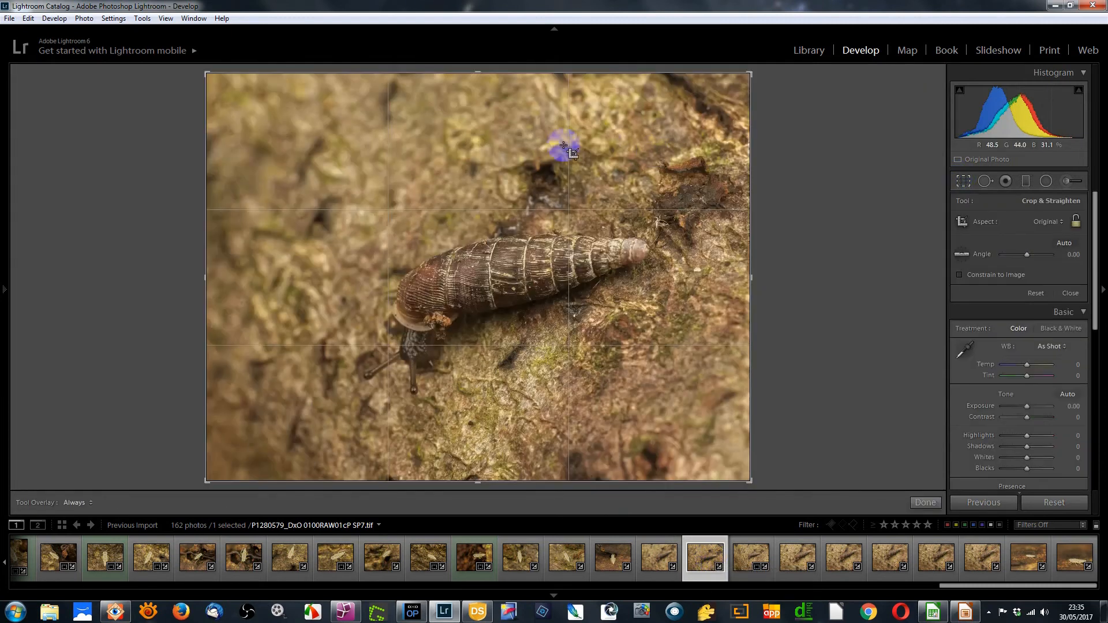
drag(481, 72, 484, 119)
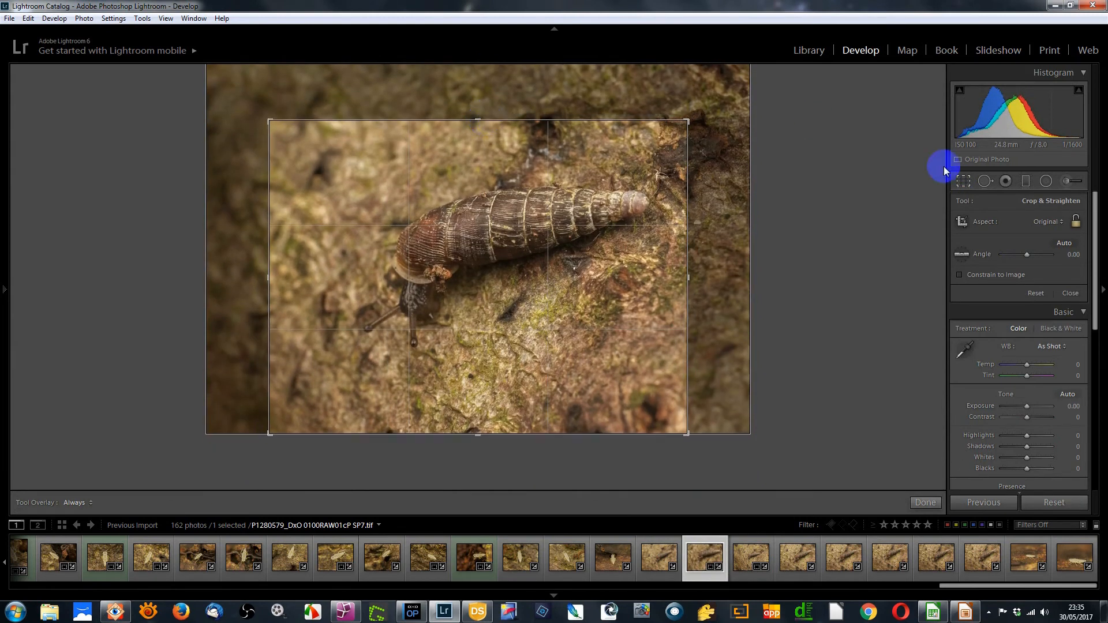
click(963, 181)
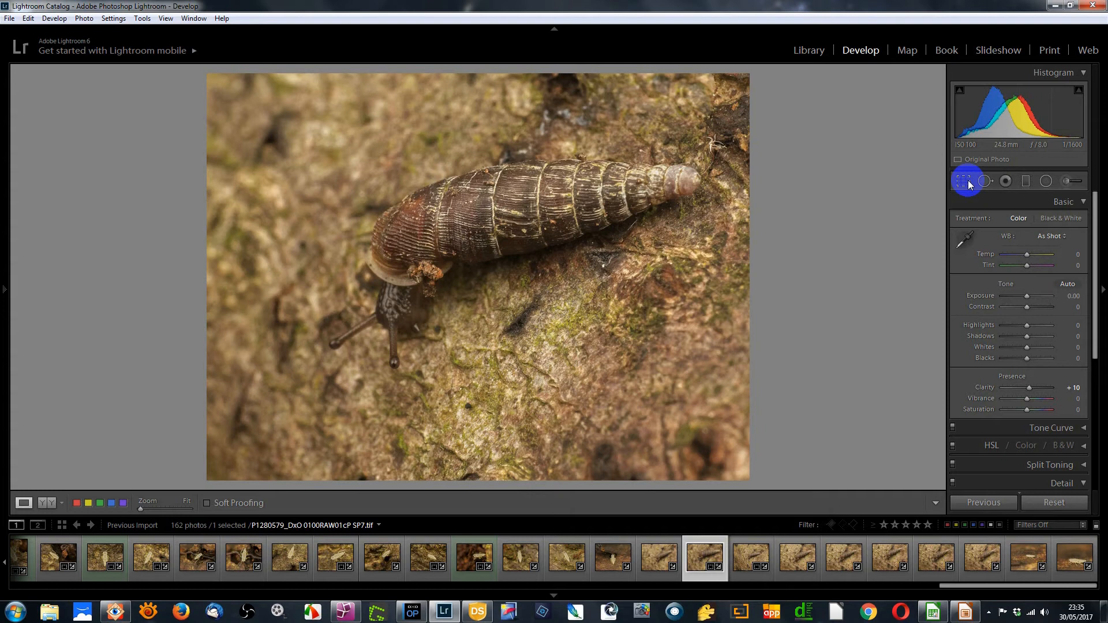
Add a slanted graduated filter darkening the tail side of the snail photo, with Exposure −0.32
click(1025, 181)
drag(736, 195, 555, 227)
drag(1025, 263, 1024, 265)
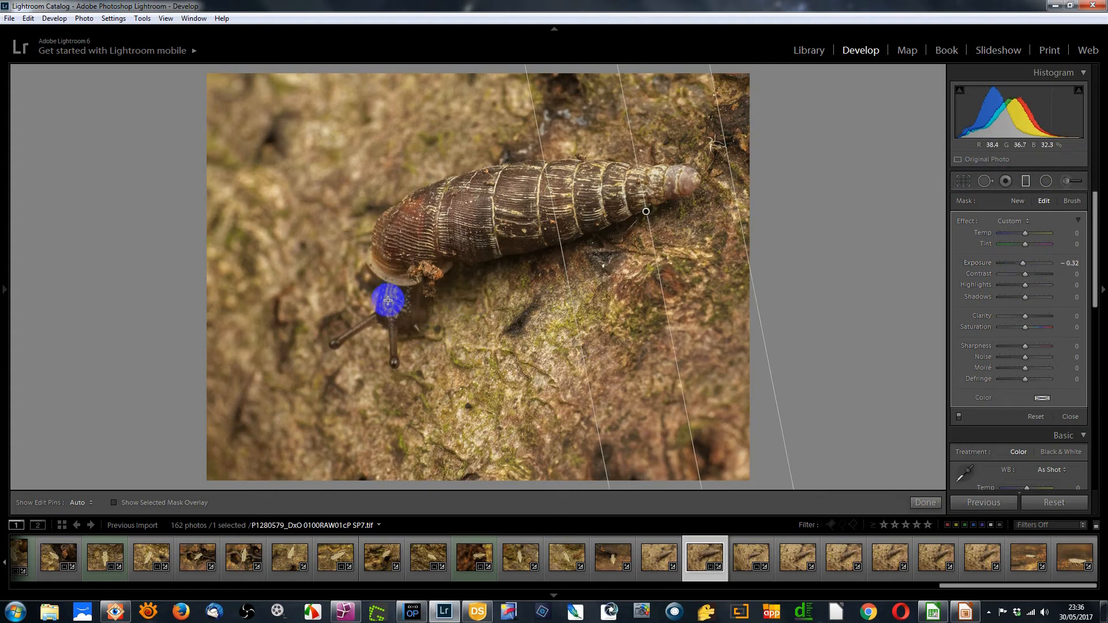
Compare side-view insect photos P1280592 and P1280593, and crop P1280592 closer around the insect at its original aspect ratio
click(1033, 556)
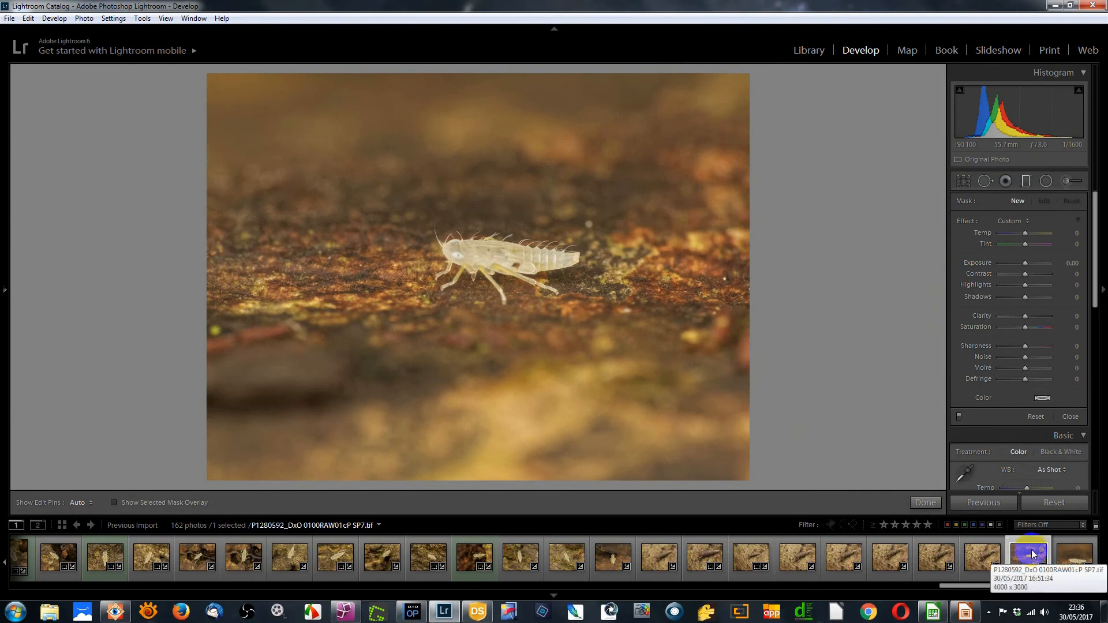
click(1071, 555)
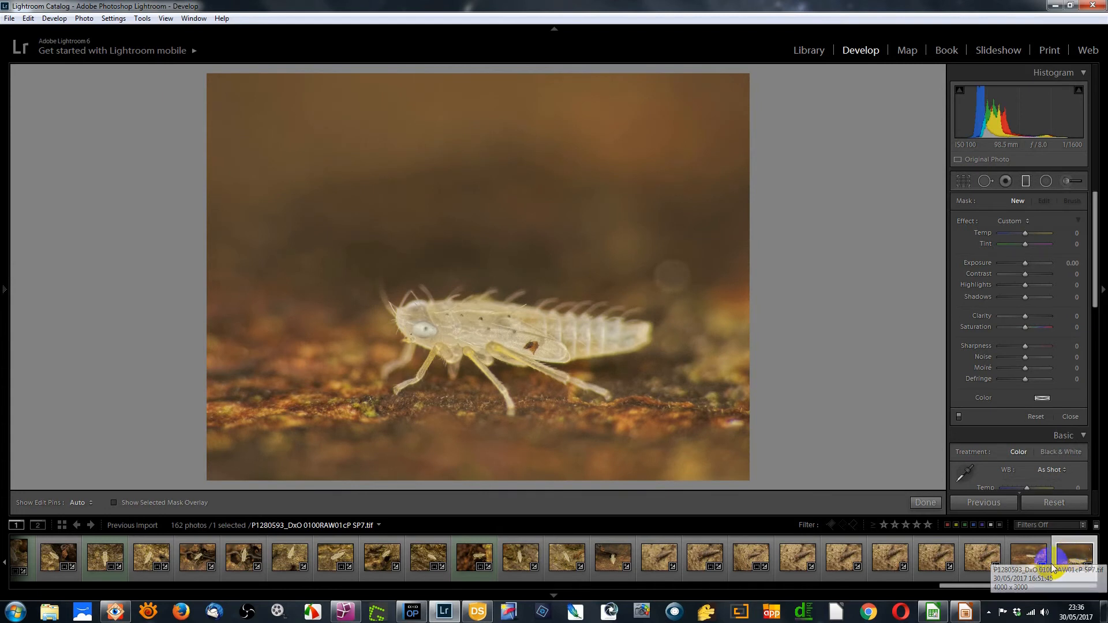
click(1028, 556)
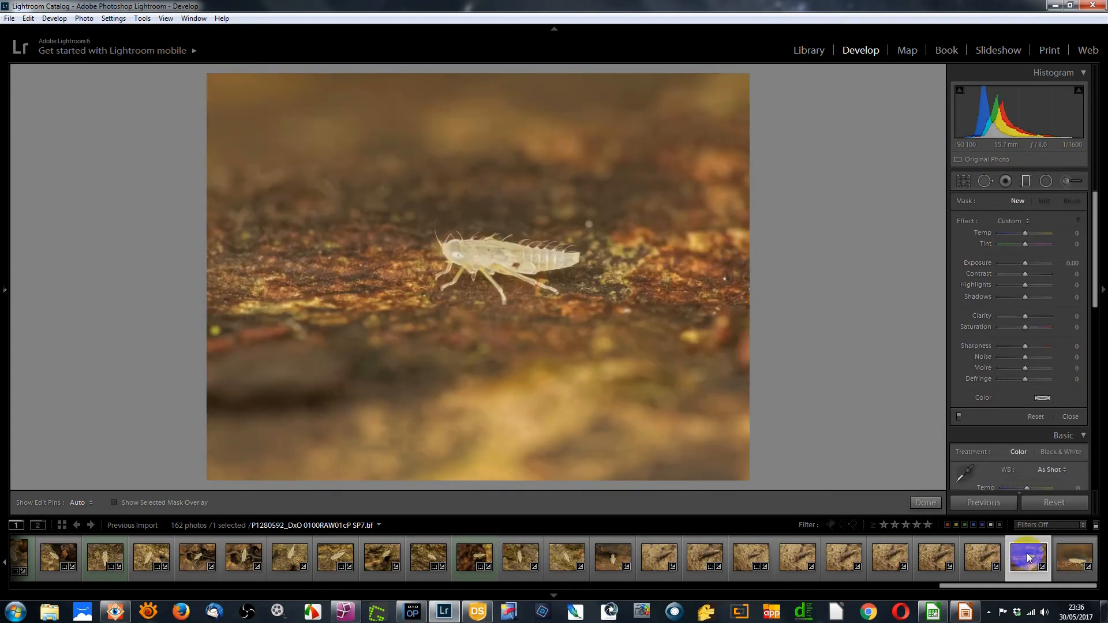
click(963, 182)
drag(749, 76, 697, 139)
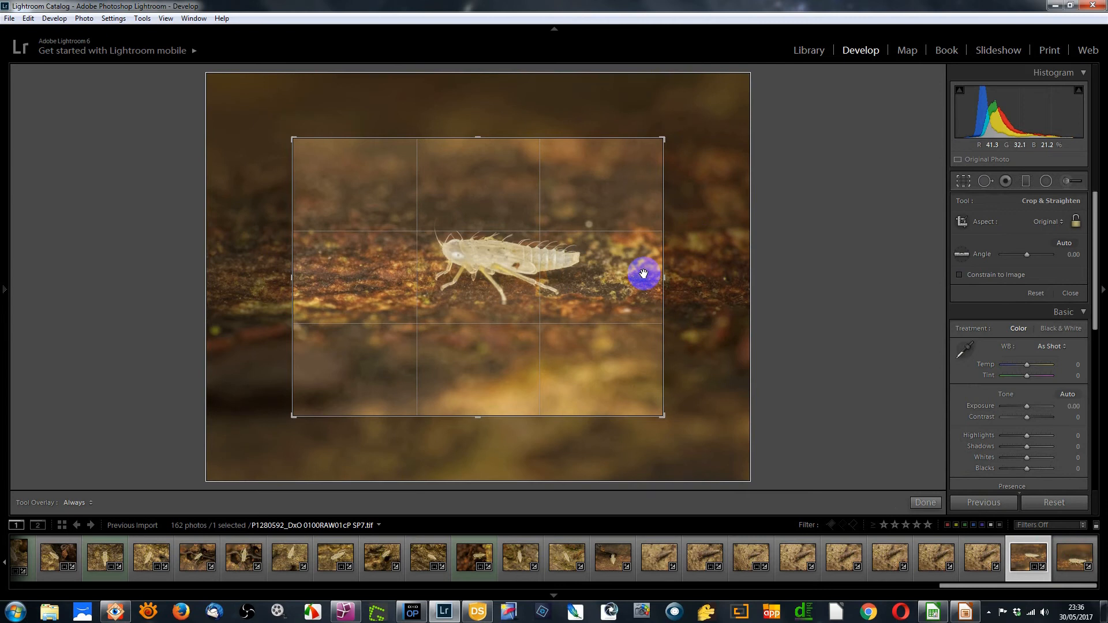
click(965, 182)
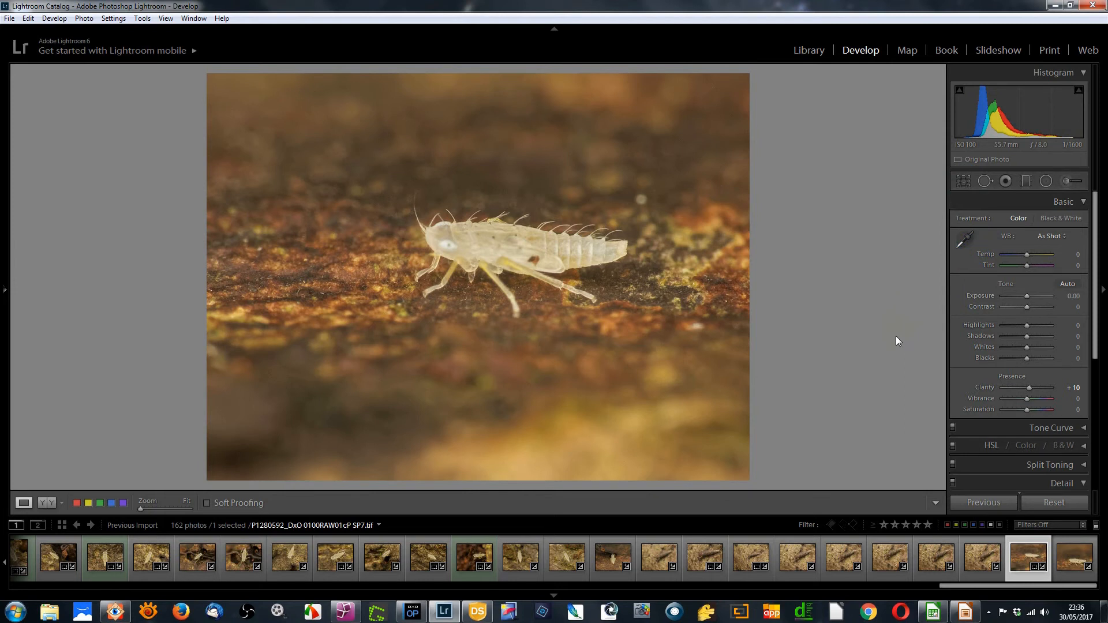
Filter the filmstrip by the green label to select all finished photos, and switch to the workflow presentation in LibreOffice Impress
click(964, 525)
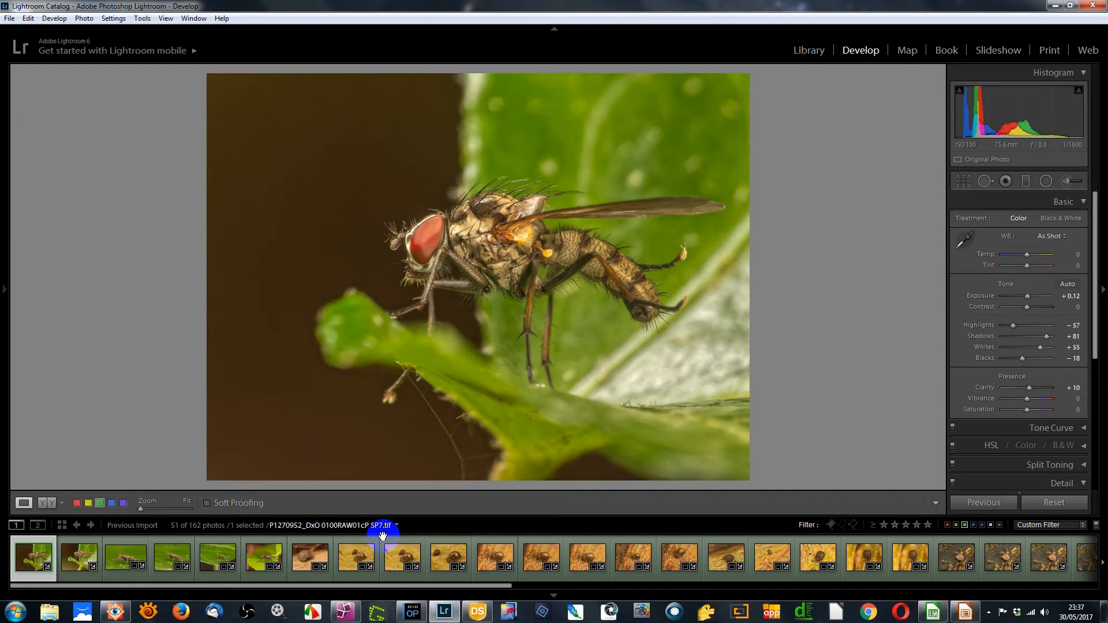
key(ctrl+a)
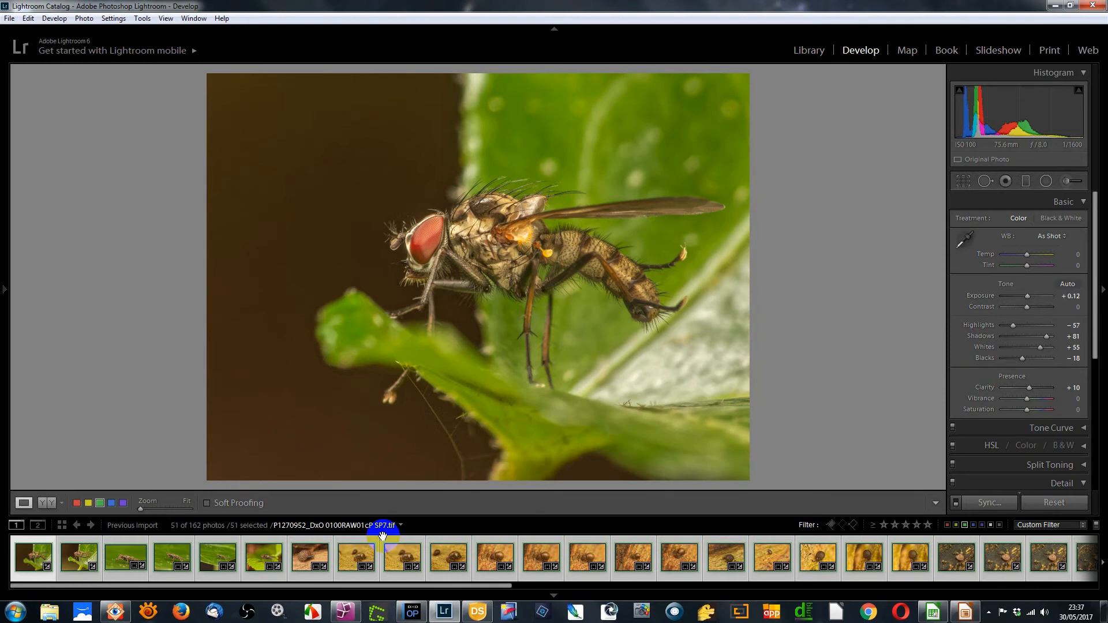
mouse_move(115, 613)
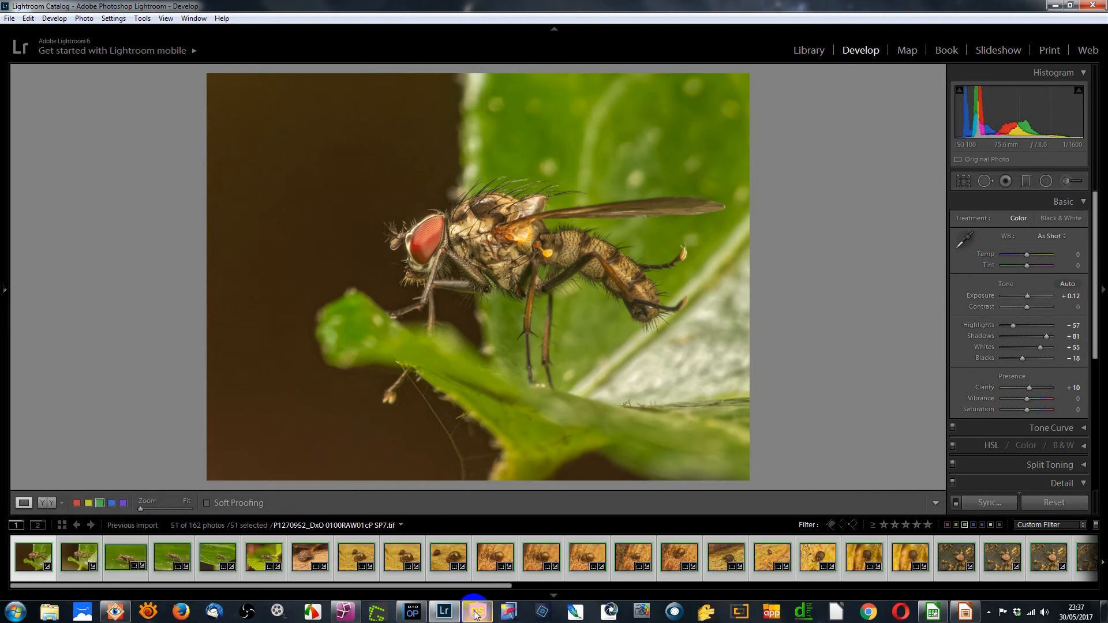
click(966, 613)
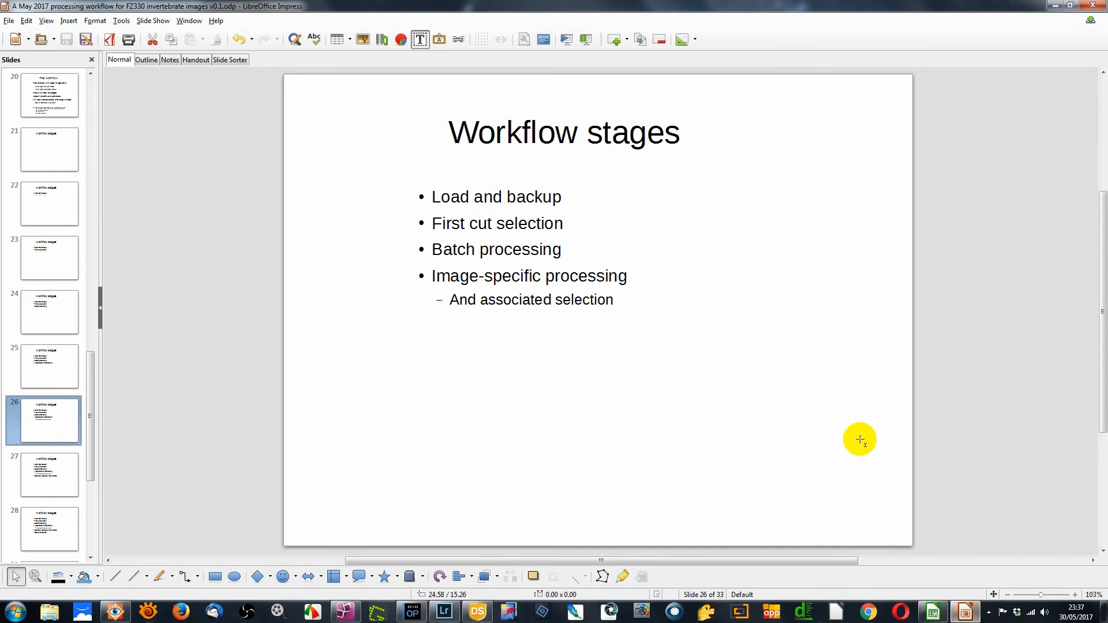
Display the workflow slide that adds generating 1300 pixel high JPEGs, and switch to FastStone Image Viewer
click(69, 469)
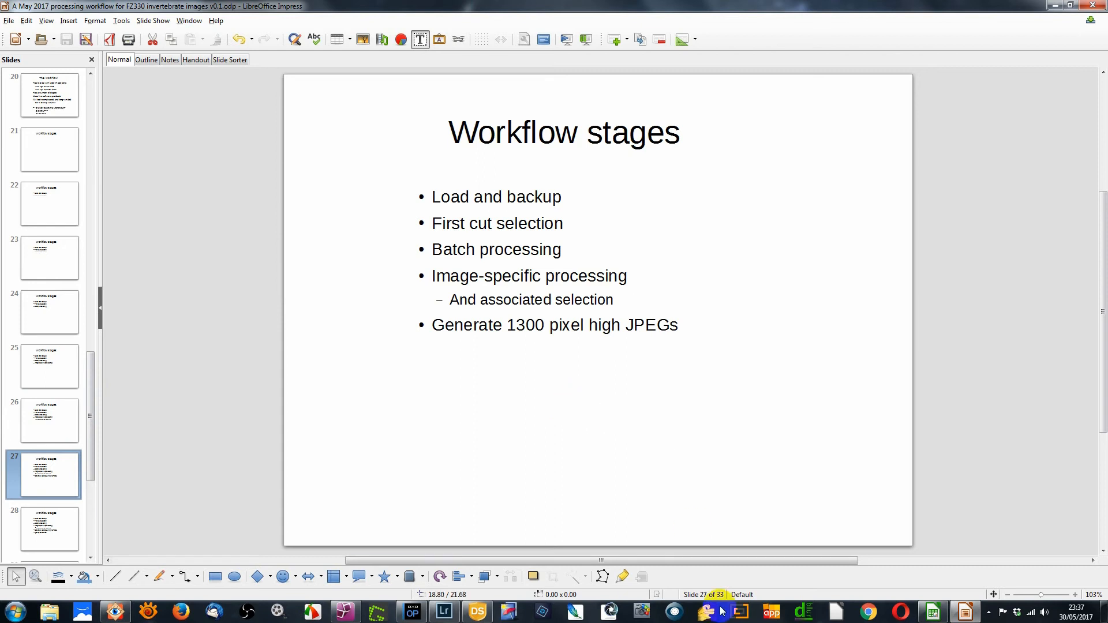
click(446, 613)
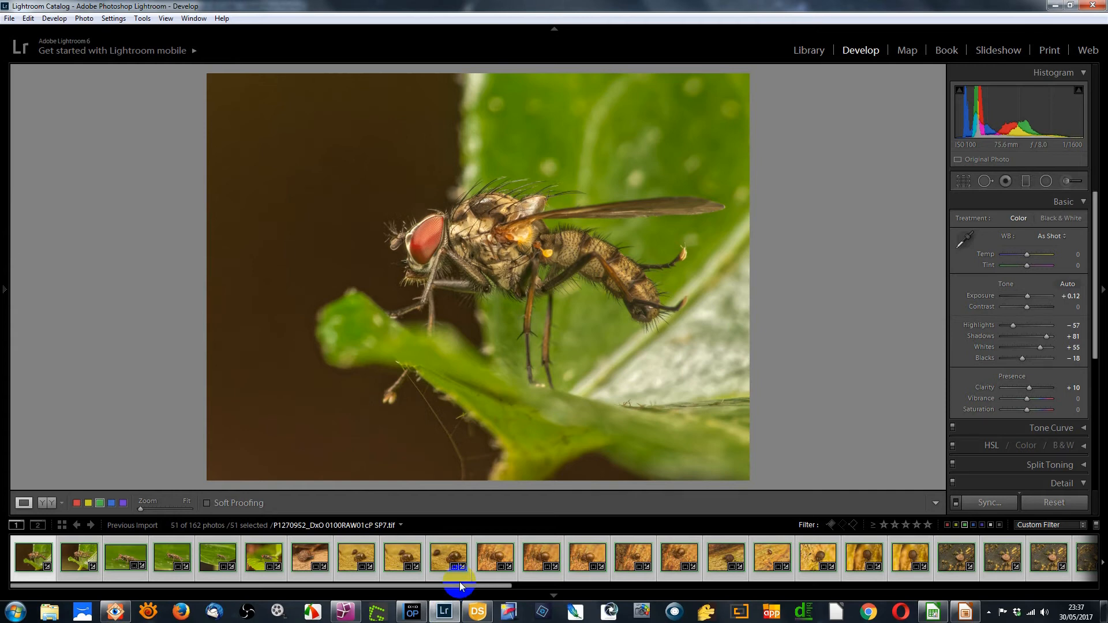
click(115, 612)
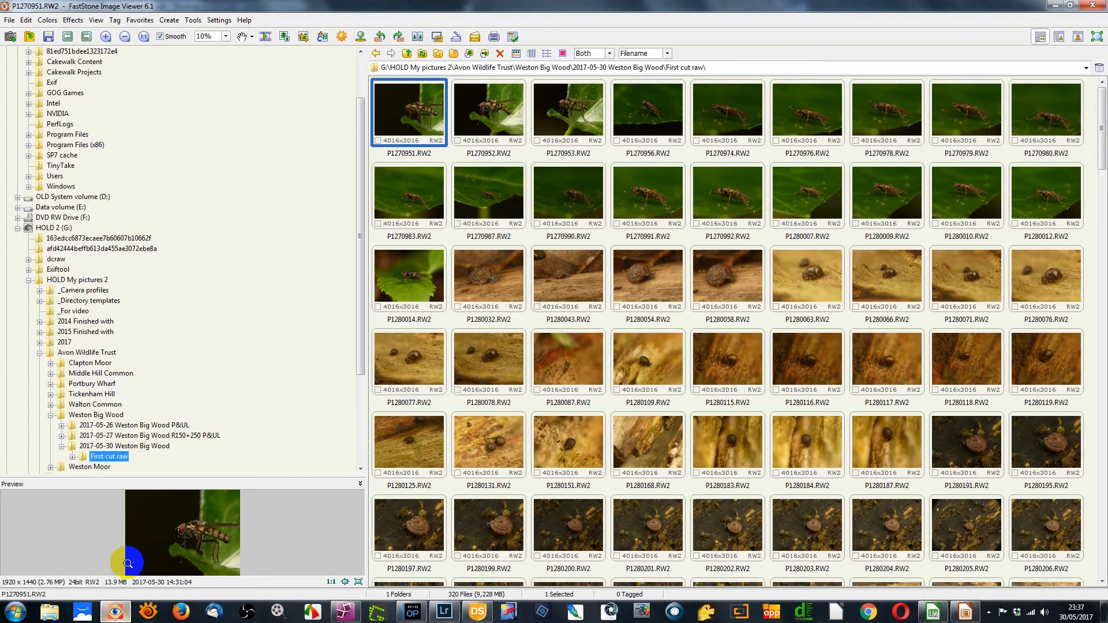
Create a new folder named JPEG 1300h inside the First cut raw folder of 2017-05-30 Weston Big Wood
click(72, 457)
scroll(116, 455, down, 2)
right_click(115, 397)
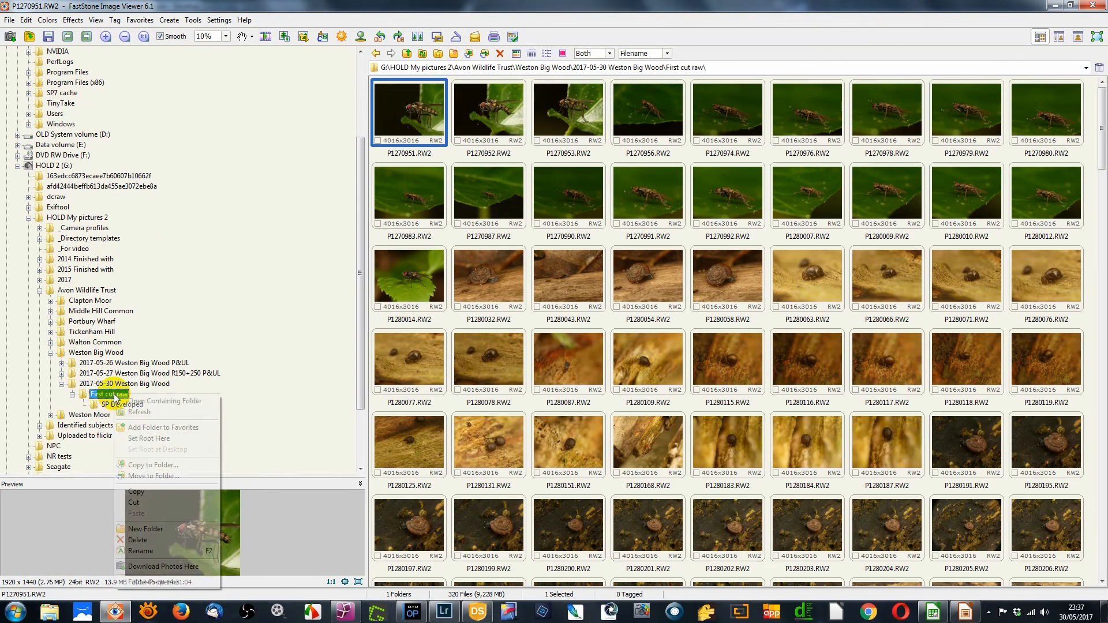
click(158, 530)
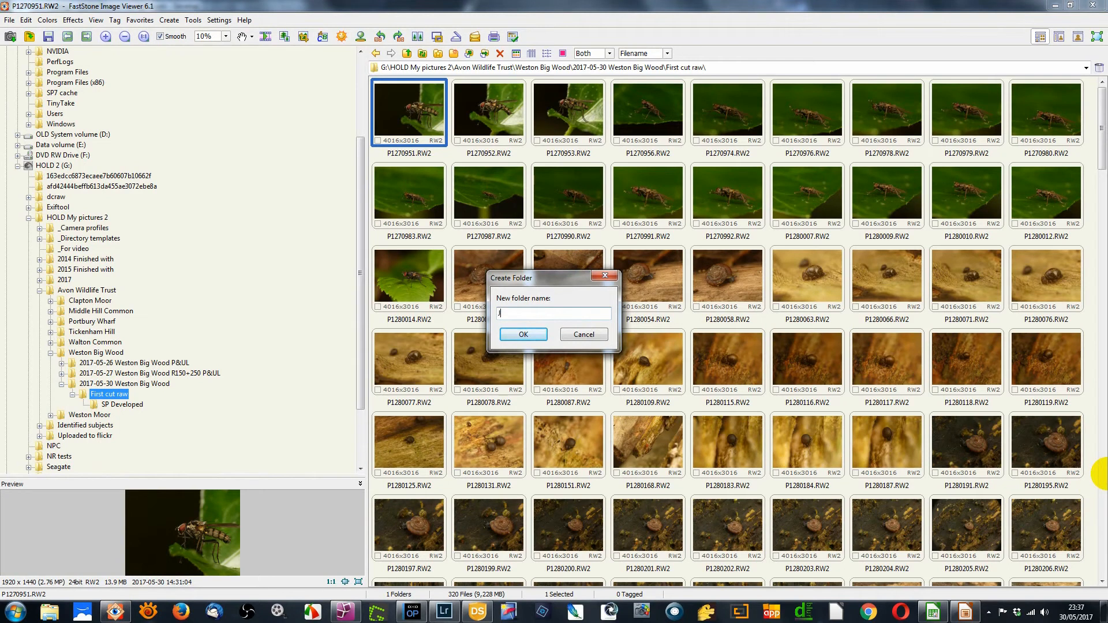
text(JPEG 1300h)
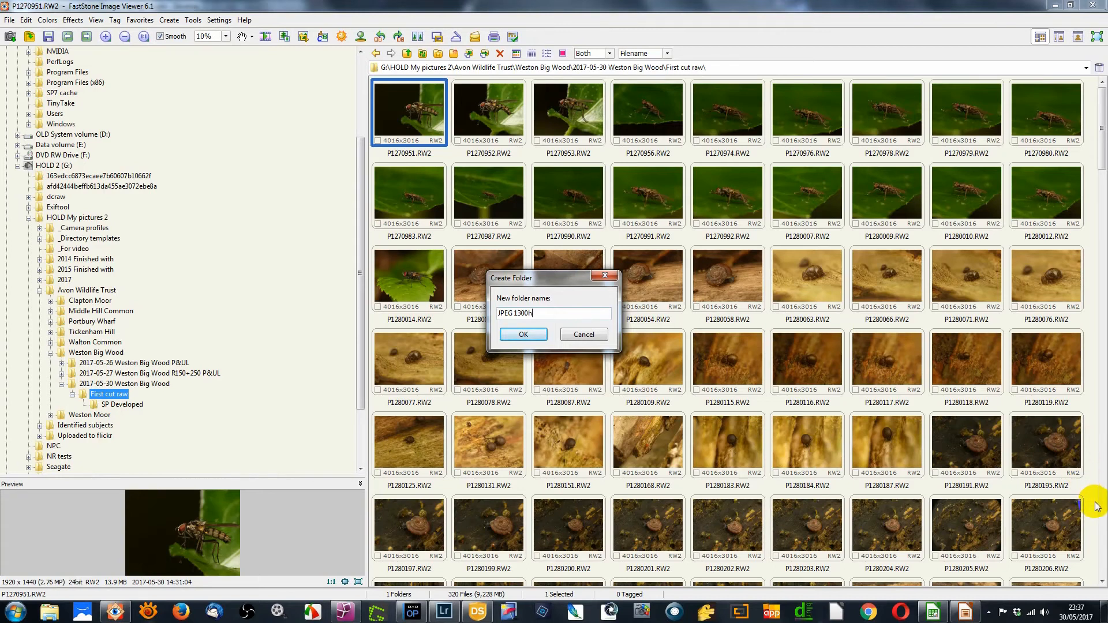
click(523, 334)
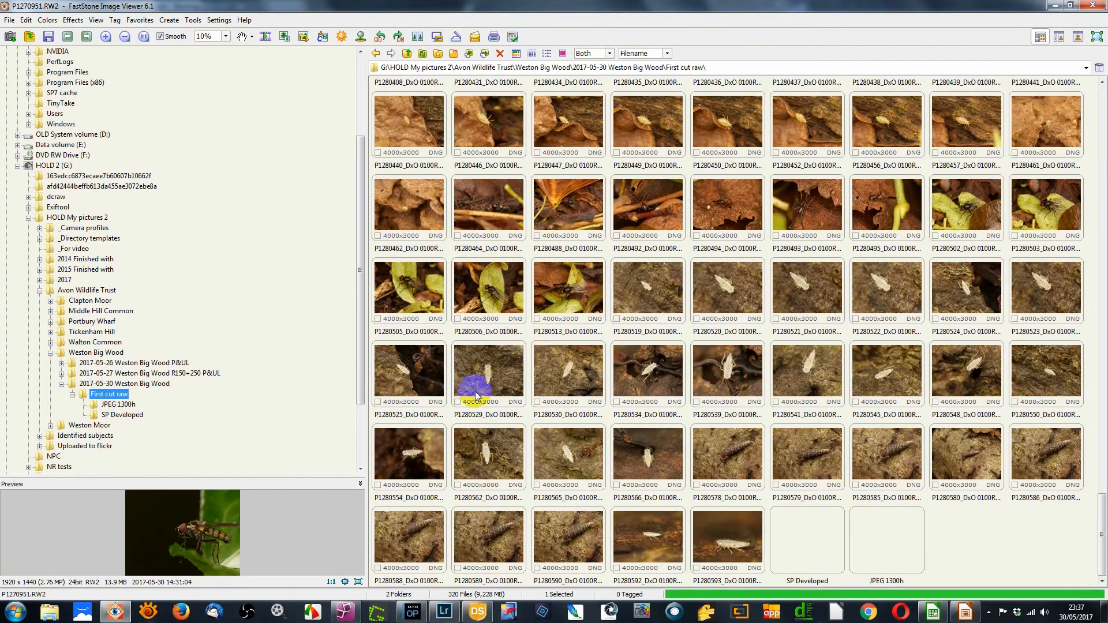
Switch to Lightroom and open the export settings for the selected green-labelled photos
click(443, 612)
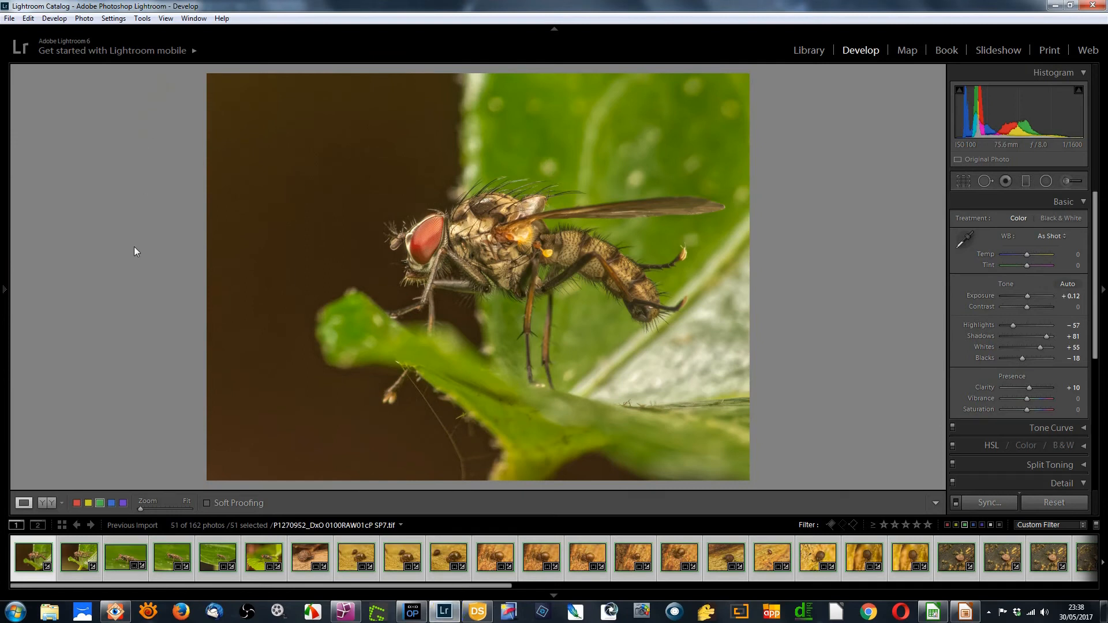
right_click(170, 553)
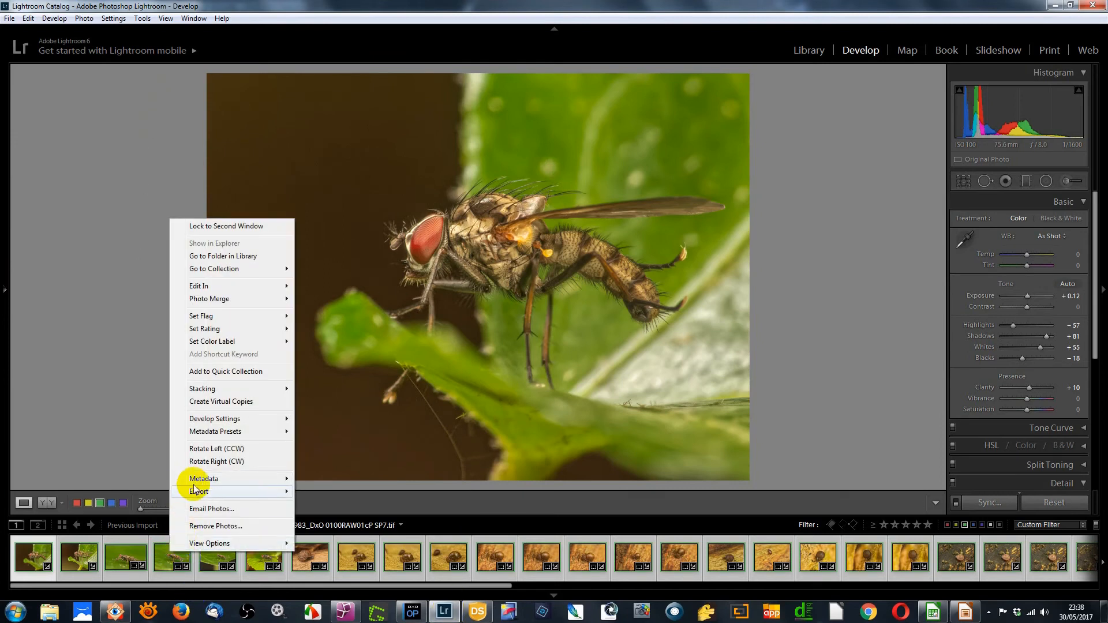
mouse_move(196, 491)
click(336, 297)
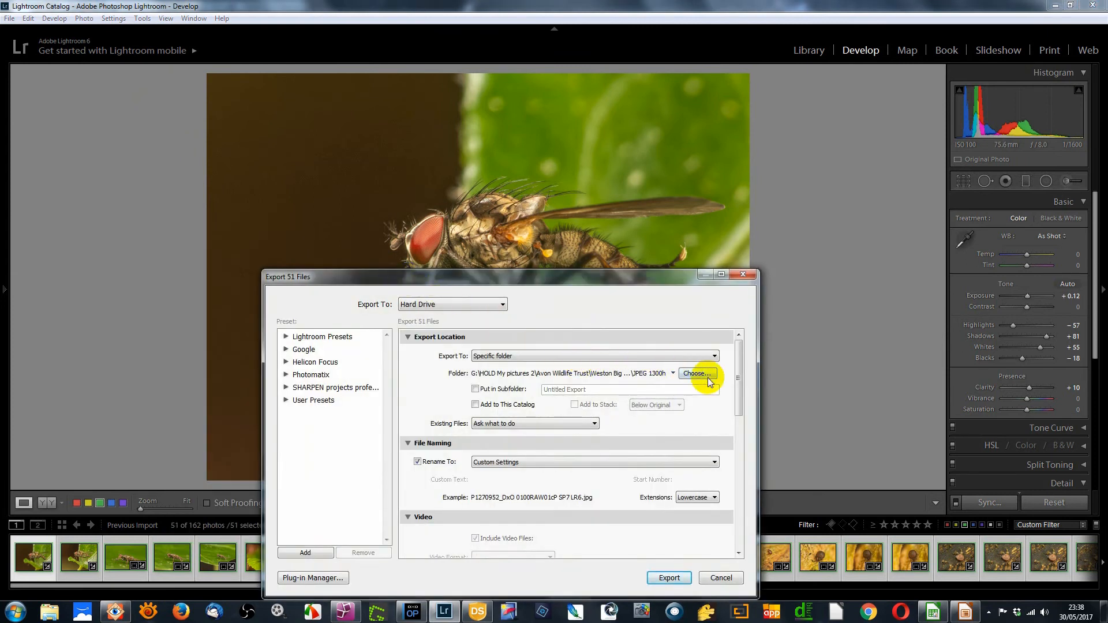
Export the selected photos to the JPEG 1300h folder within First cut raw of 2017-05-30 Weston Big Wood on drive G
click(701, 373)
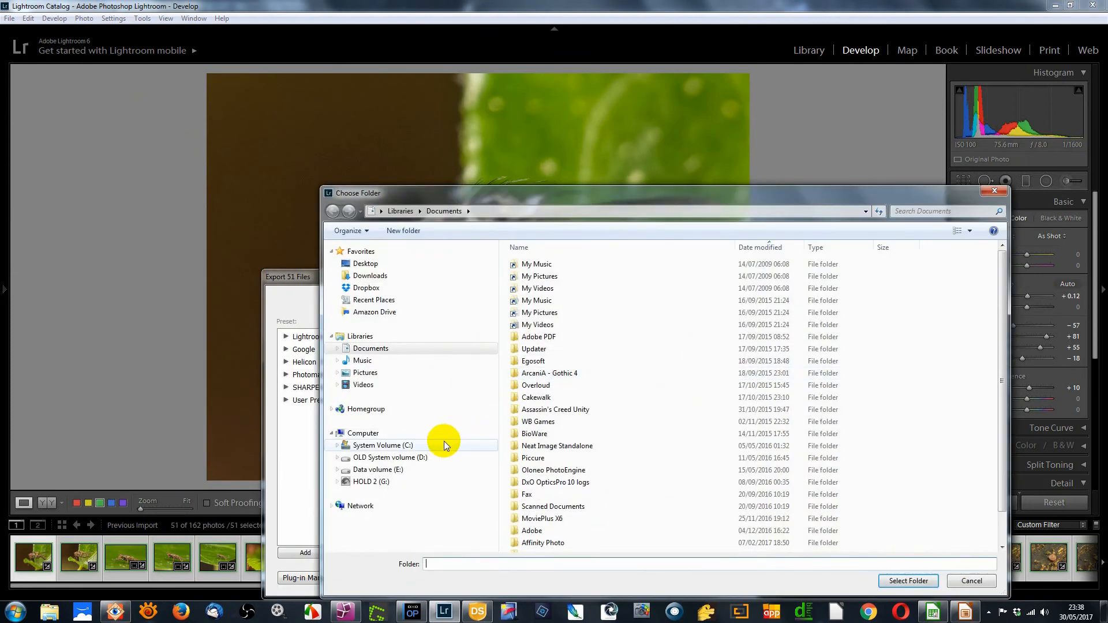
click(337, 482)
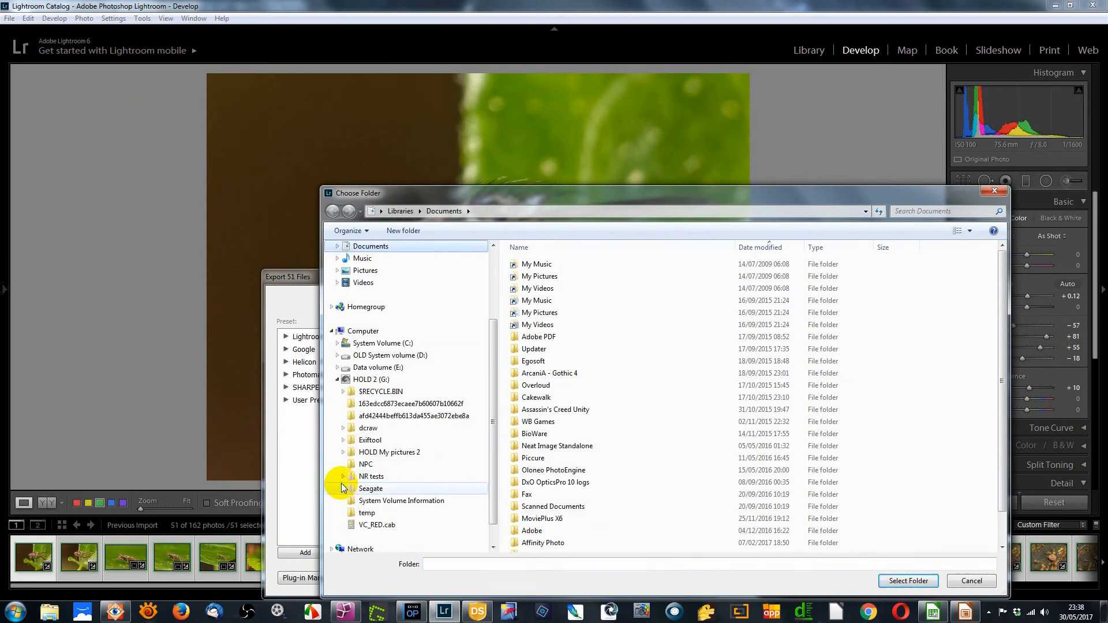
click(344, 452)
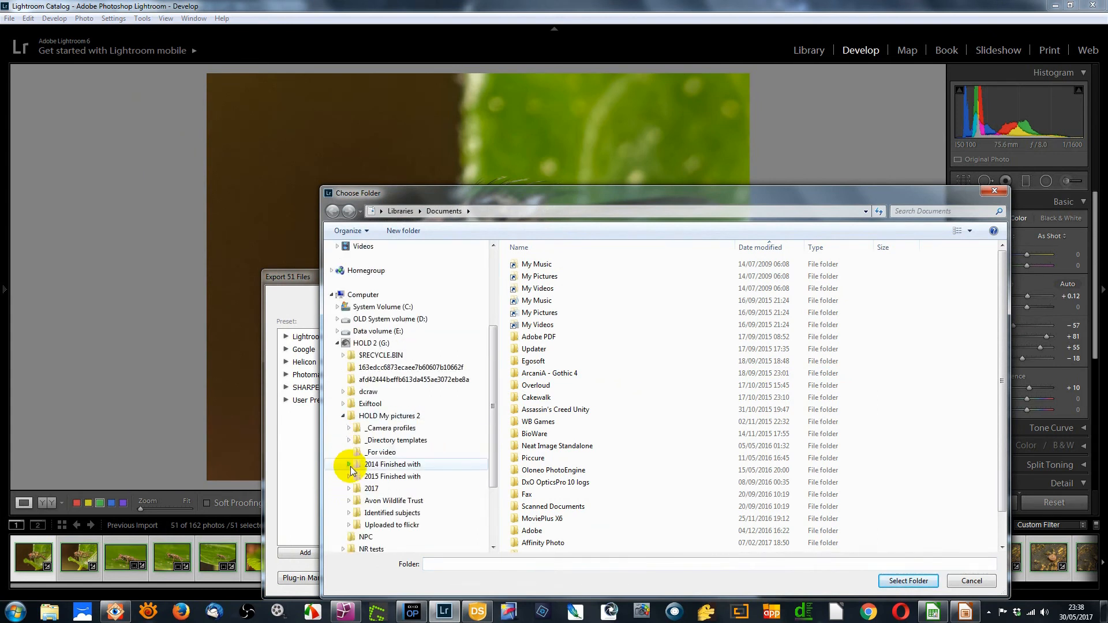
click(350, 506)
click(354, 513)
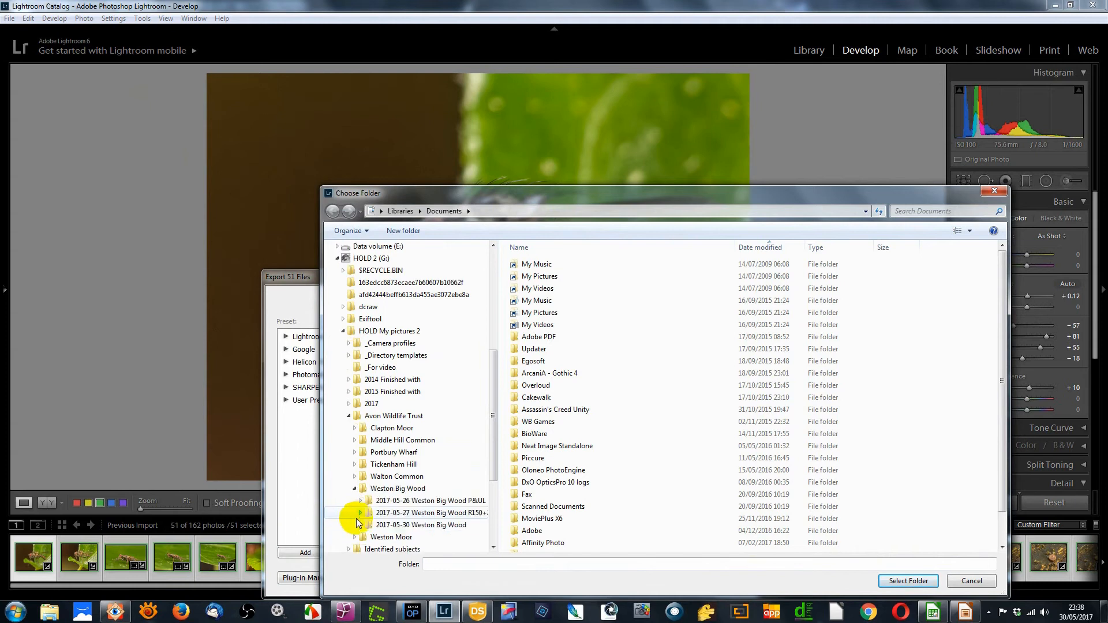
click(360, 526)
click(366, 525)
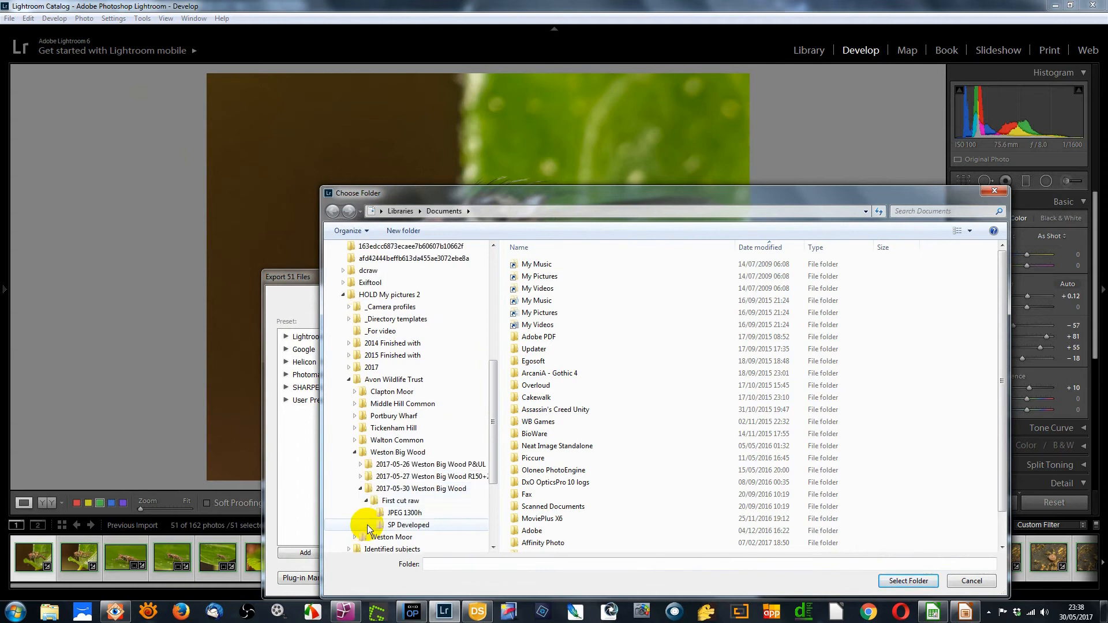
click(405, 513)
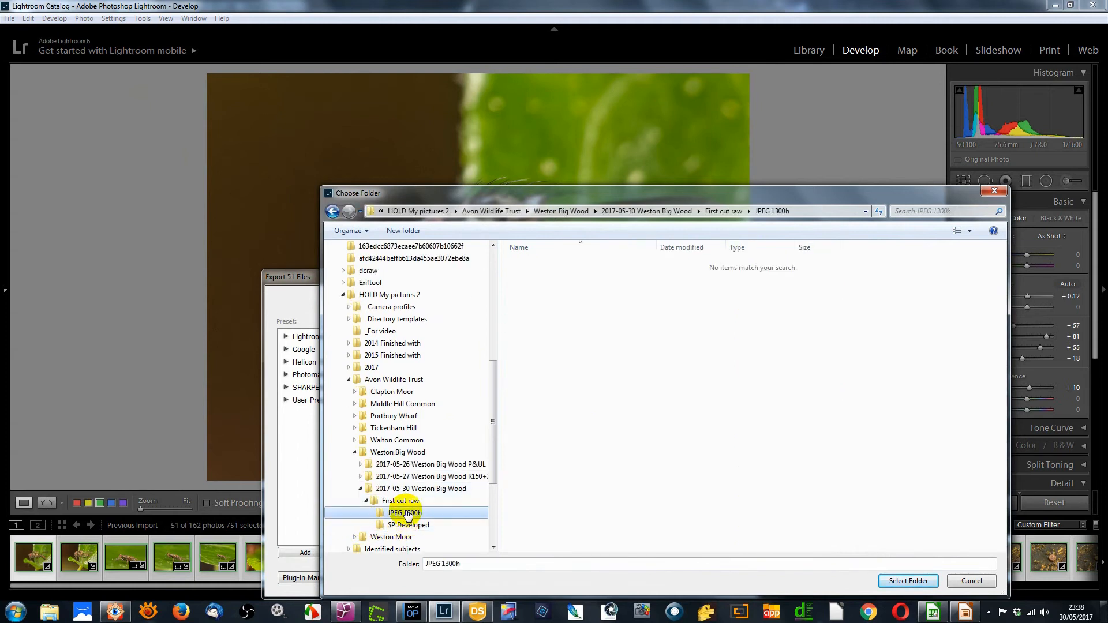
click(907, 579)
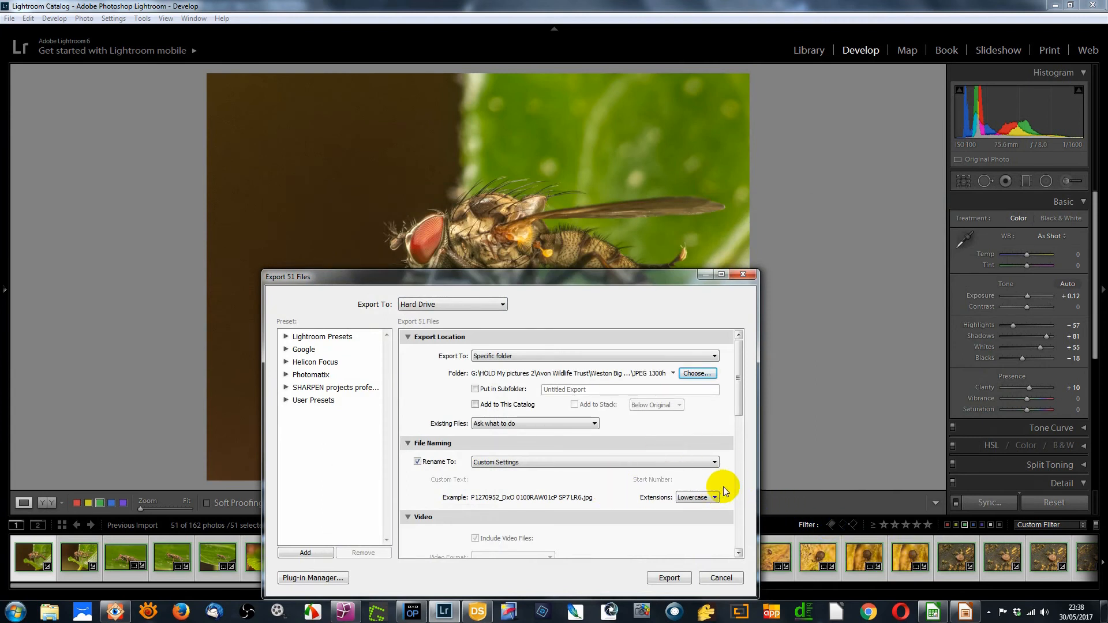
drag(738, 402, 751, 551)
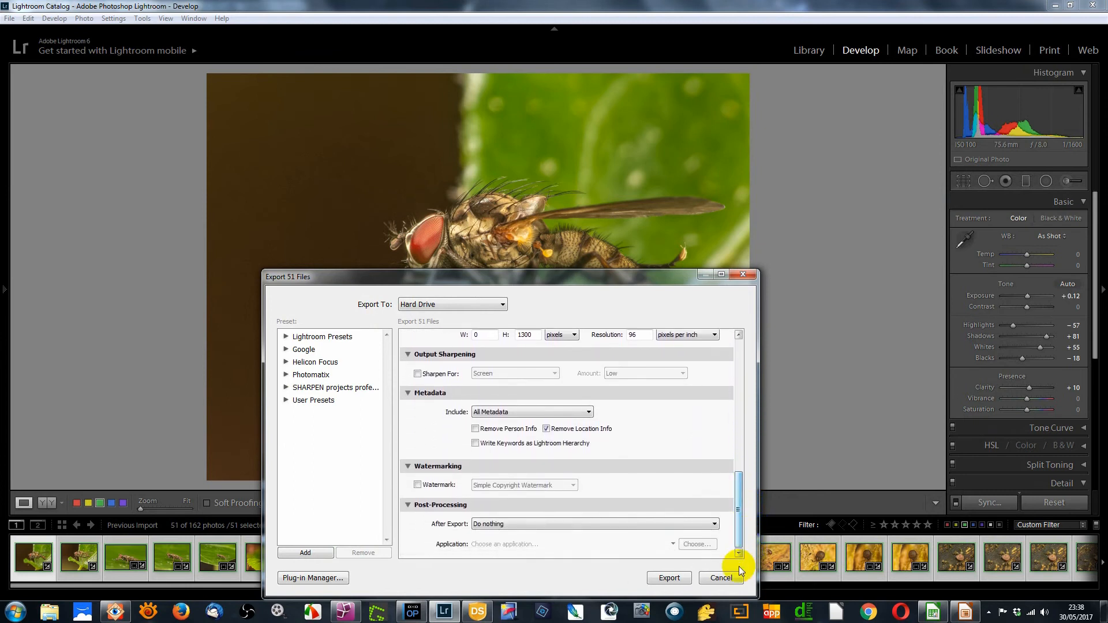
click(669, 577)
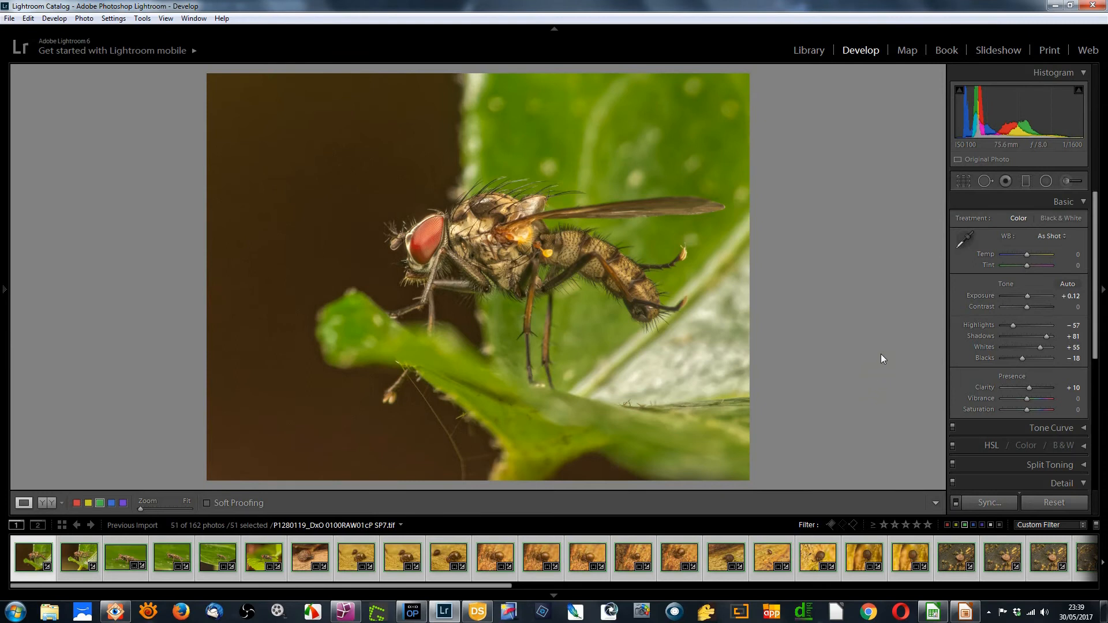
Return to the workflow presentation in LibreOffice Impress and display the slides on quality assurance and associated rejection
click(898, 54)
click(1054, 6)
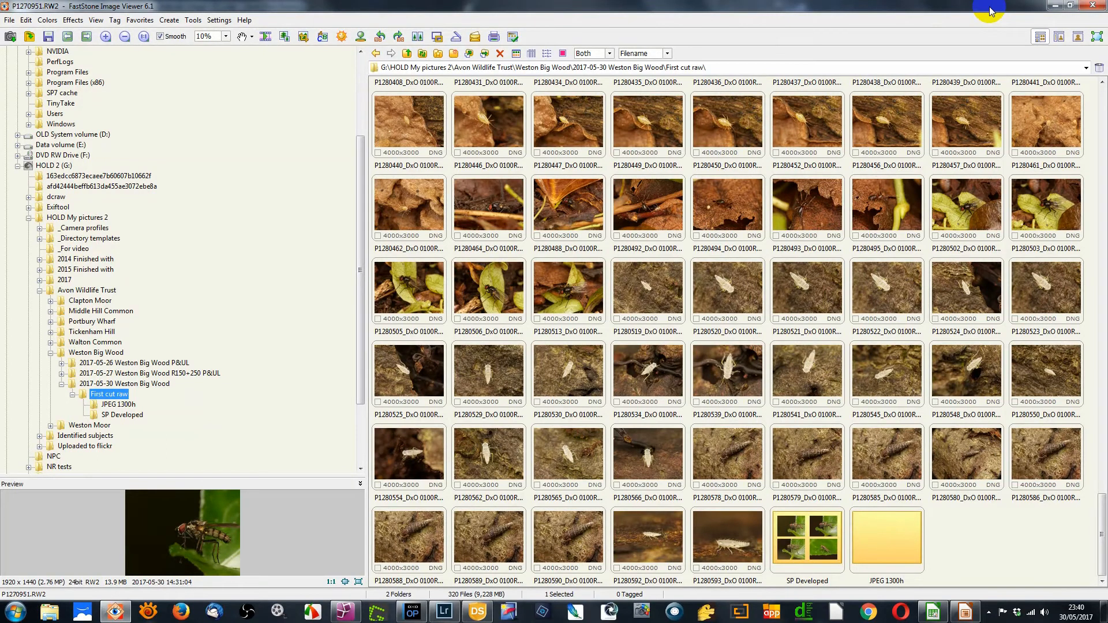
click(1053, 7)
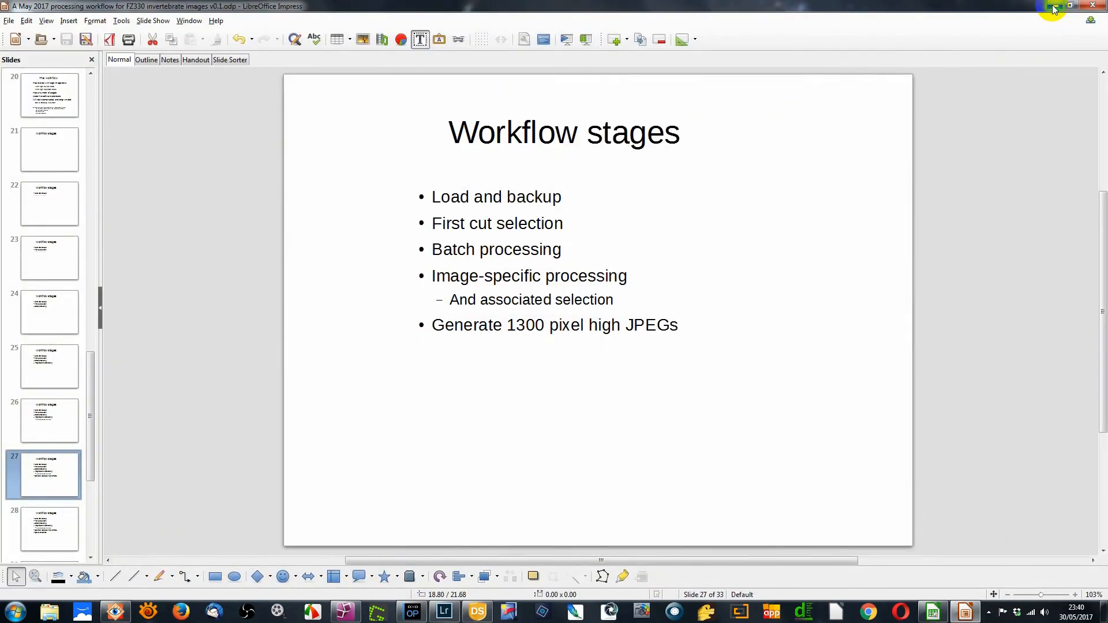
click(41, 536)
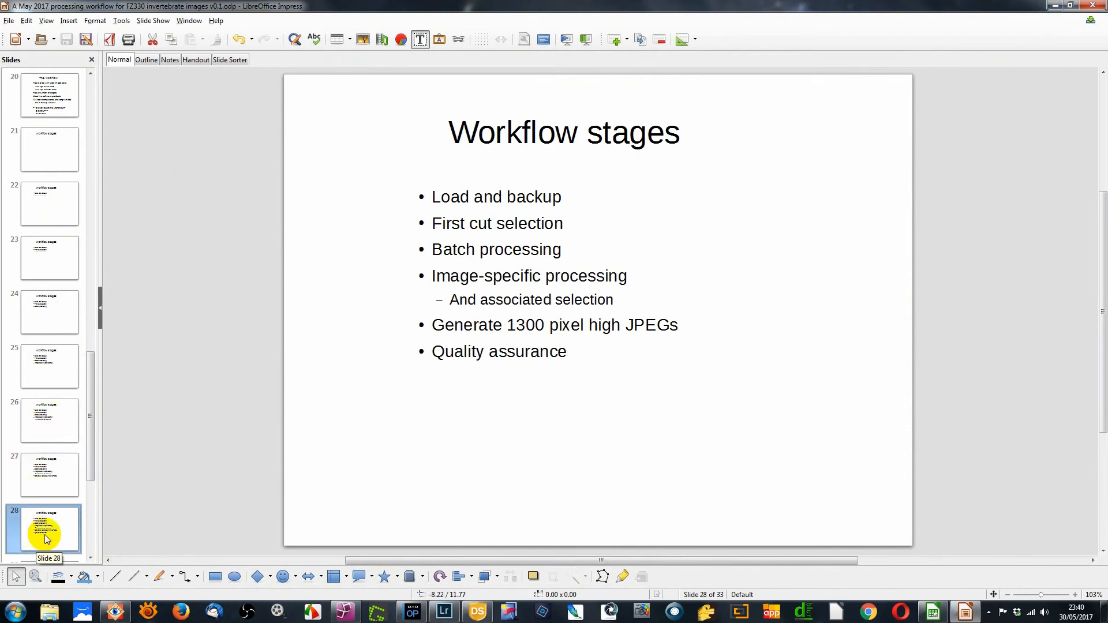
scroll(45, 517, down, 4)
click(66, 373)
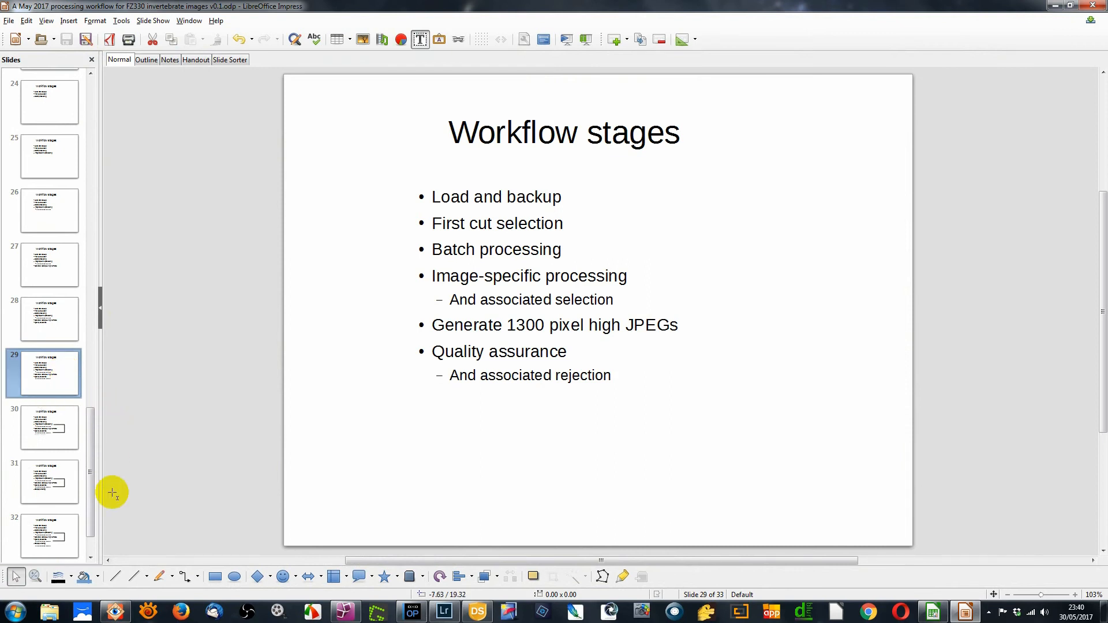
Switch to XnView MP, maximize its window, and collapse the Program Files and System Volume (C:) folders
mouse_move(117, 615)
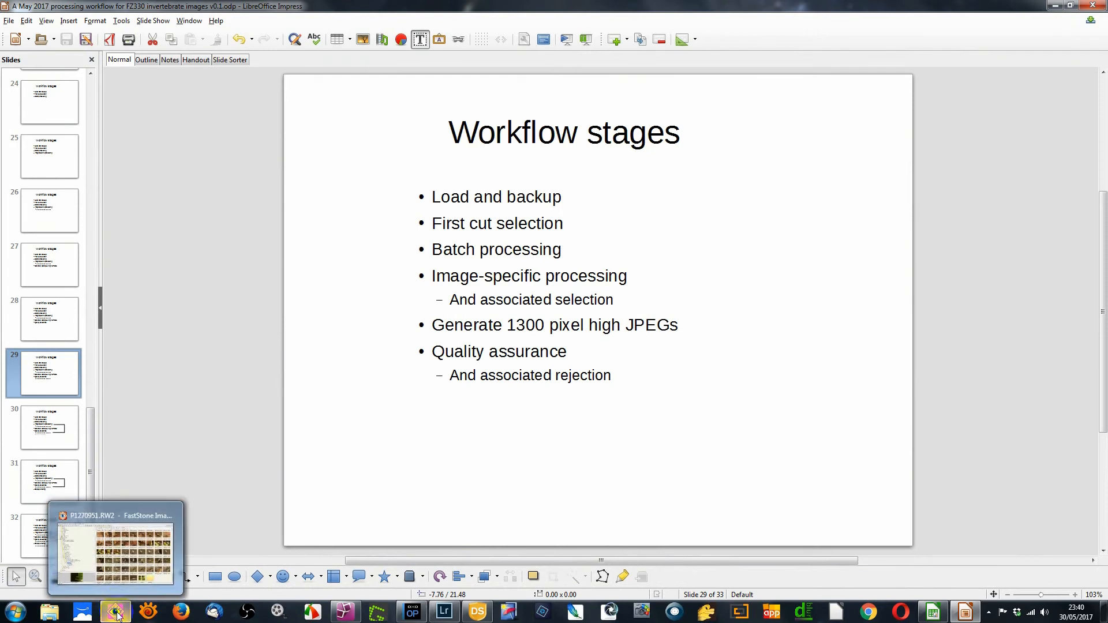
click(149, 614)
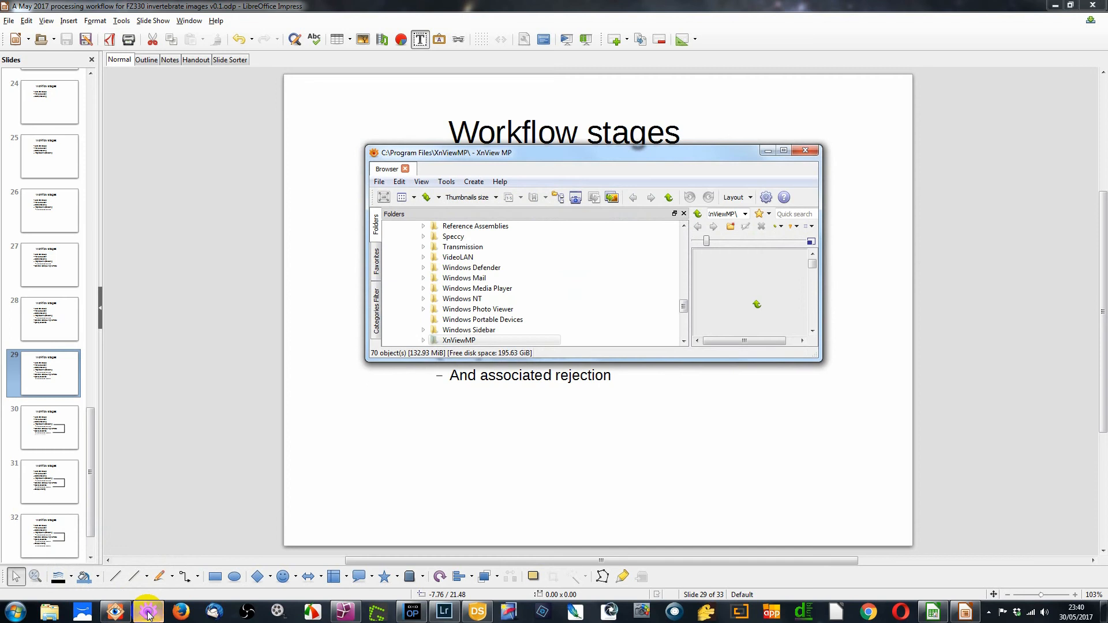
click(783, 151)
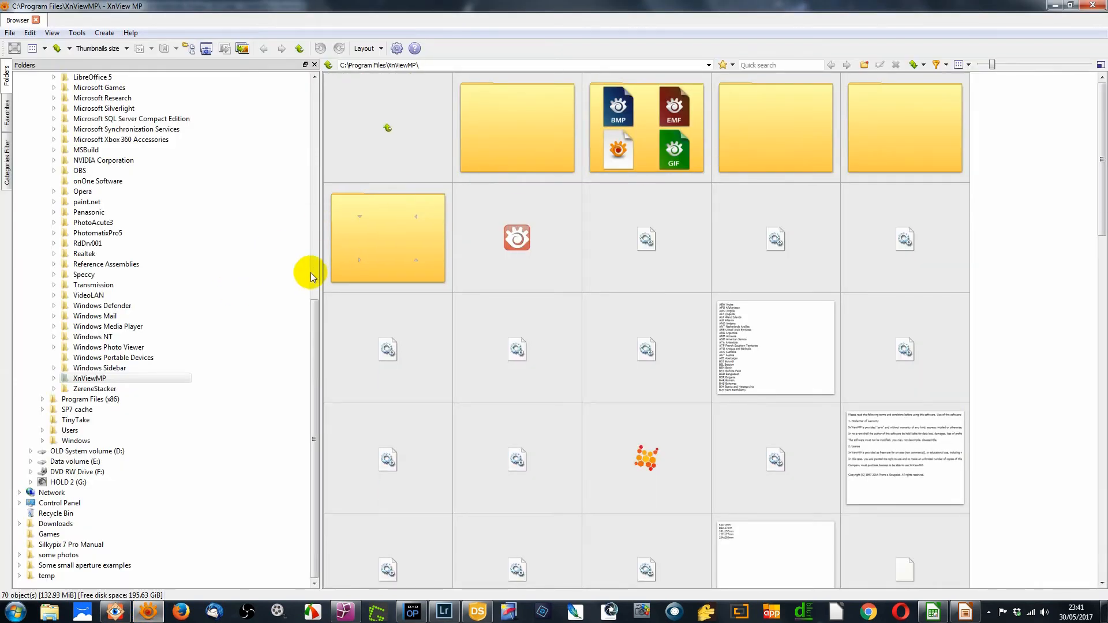
drag(313, 320, 314, 93)
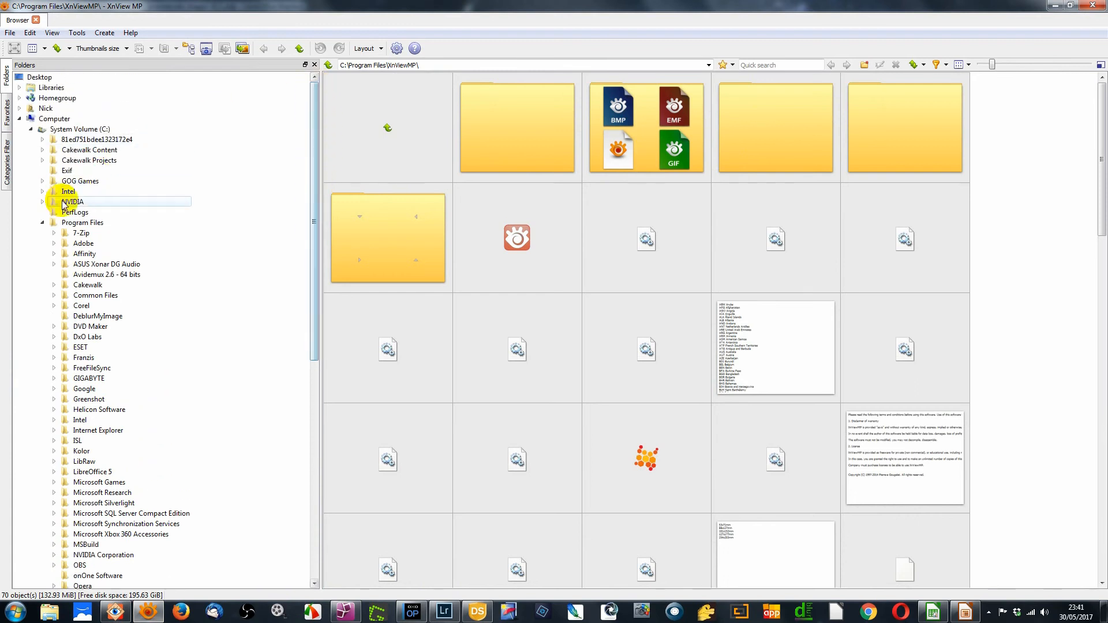
click(41, 224)
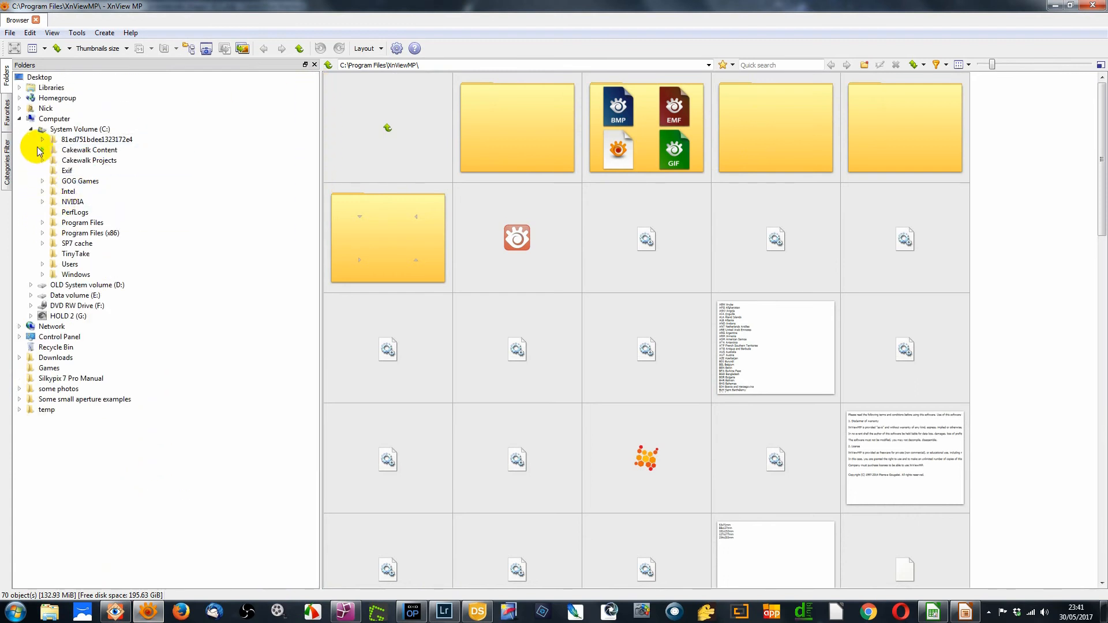
click(31, 129)
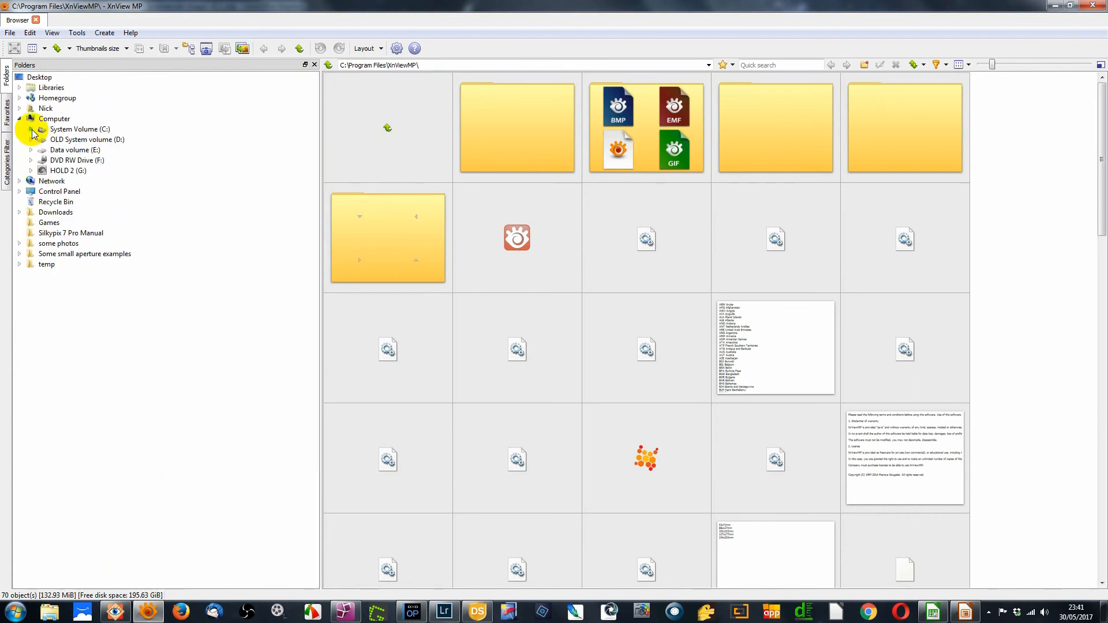
Browse to the JPEG 1300h folder under HOLD My pictures 2, Avon Wildlife Trust, Weston Big Wood, 2017-05-30 Weston Big Wood, First cut raw
click(31, 171)
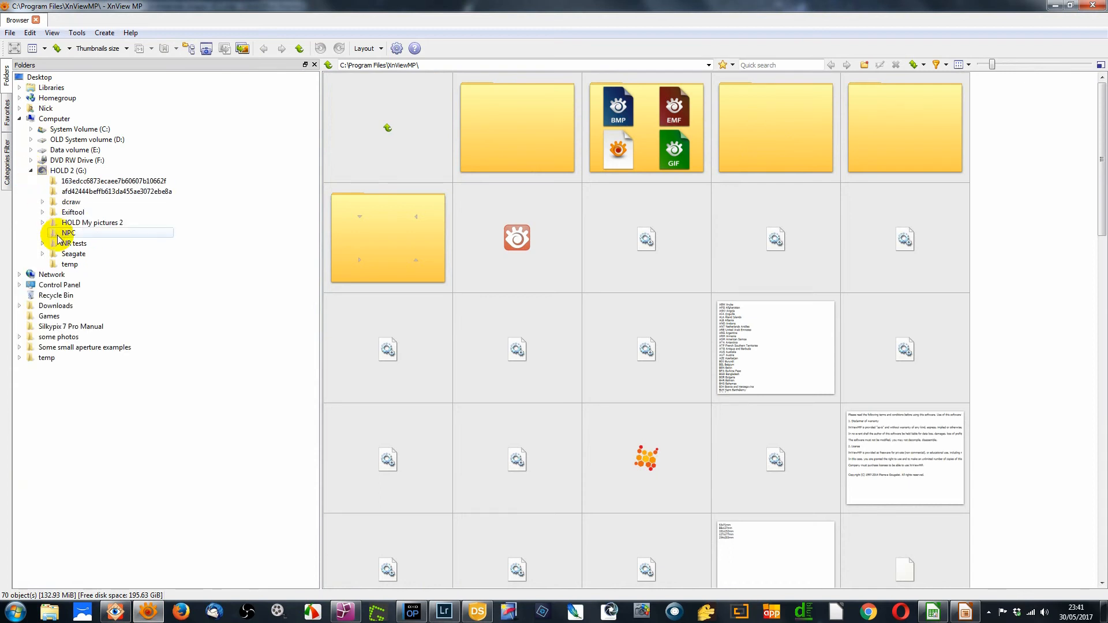
click(42, 223)
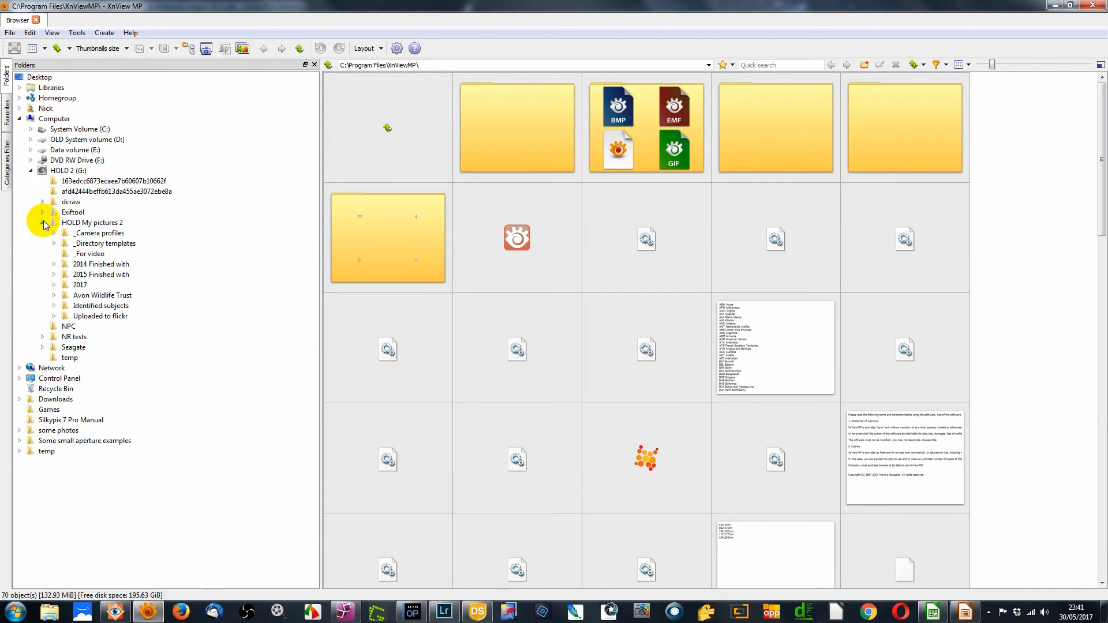
click(54, 295)
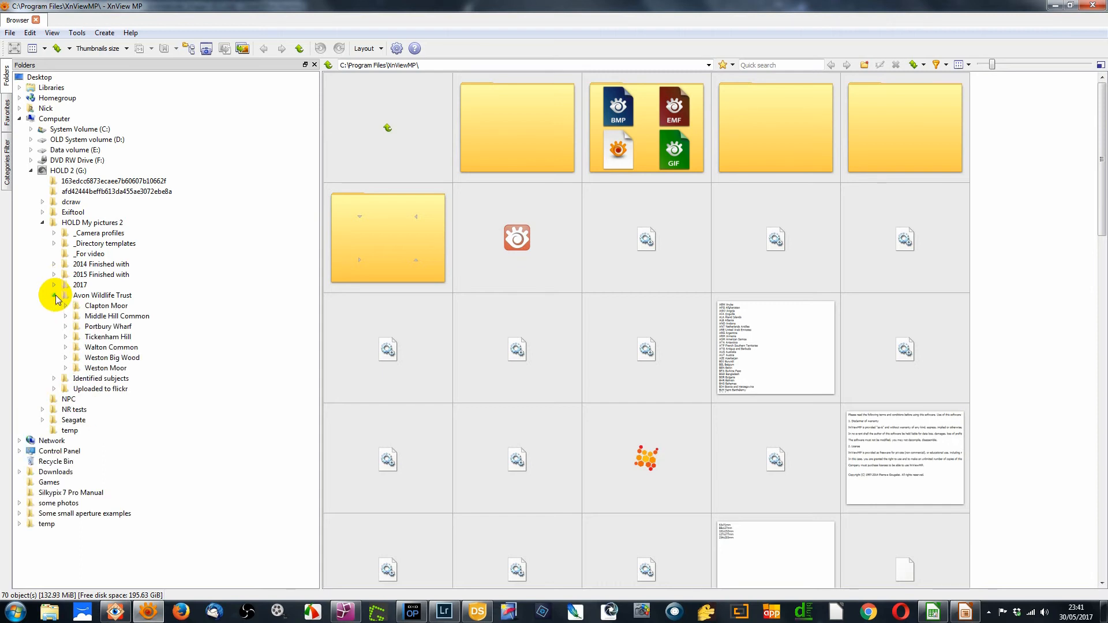
click(66, 357)
click(77, 388)
click(88, 398)
click(124, 410)
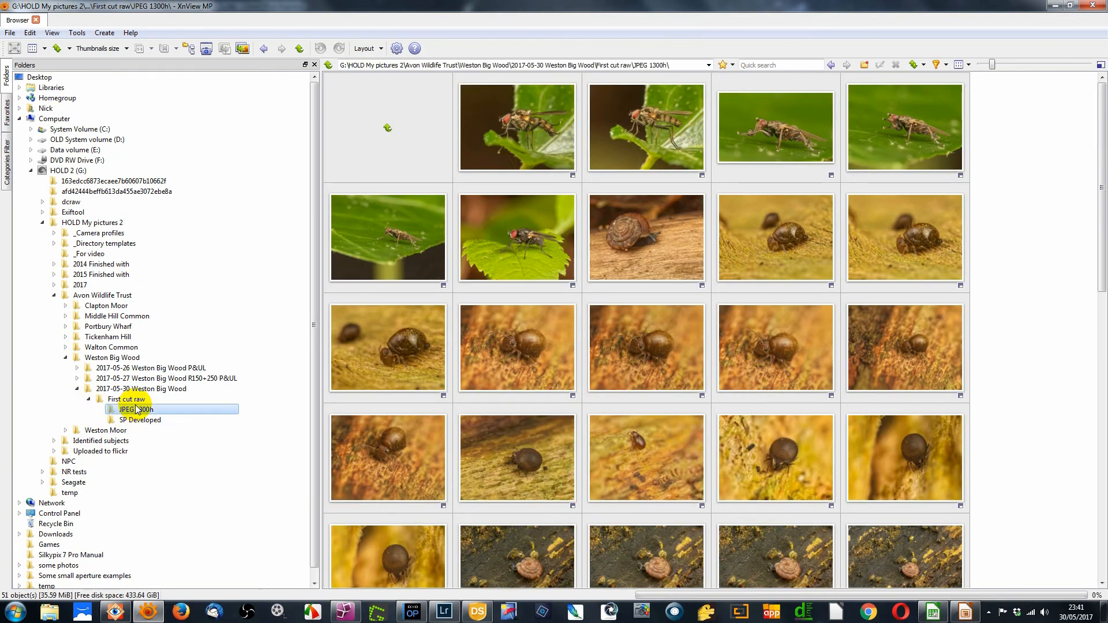
View the first exported fly photo, P1270952, in full screen
double_click(484, 130)
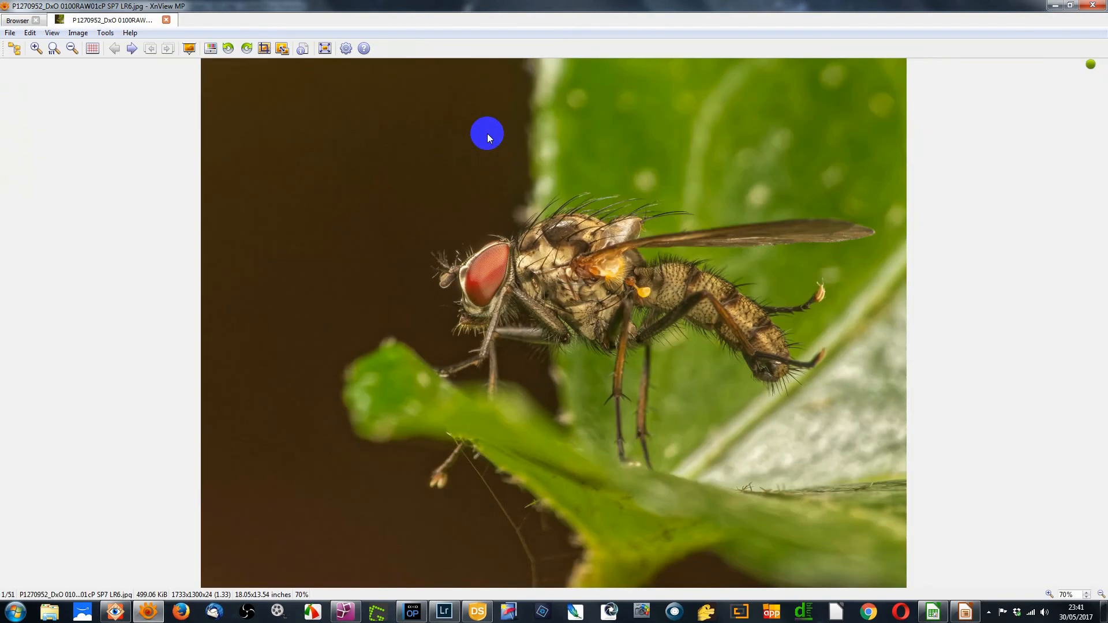
key(f)
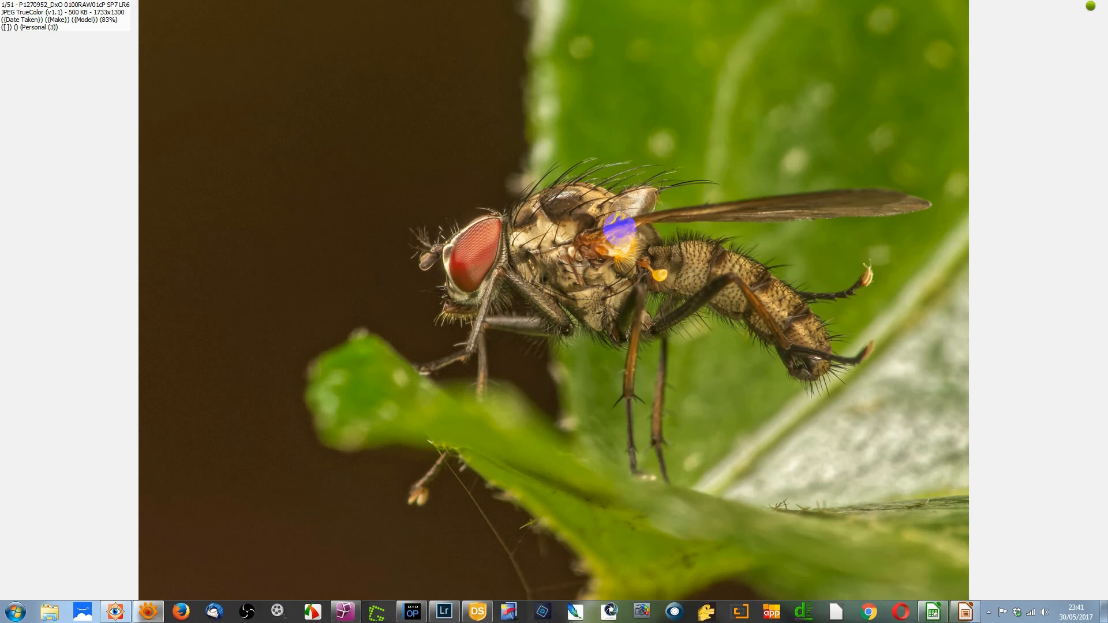
Compare fly photos P1270952 and P1270953 in full screen, and return to the folder's thumbnails with P1270952 selected
key(Escape)
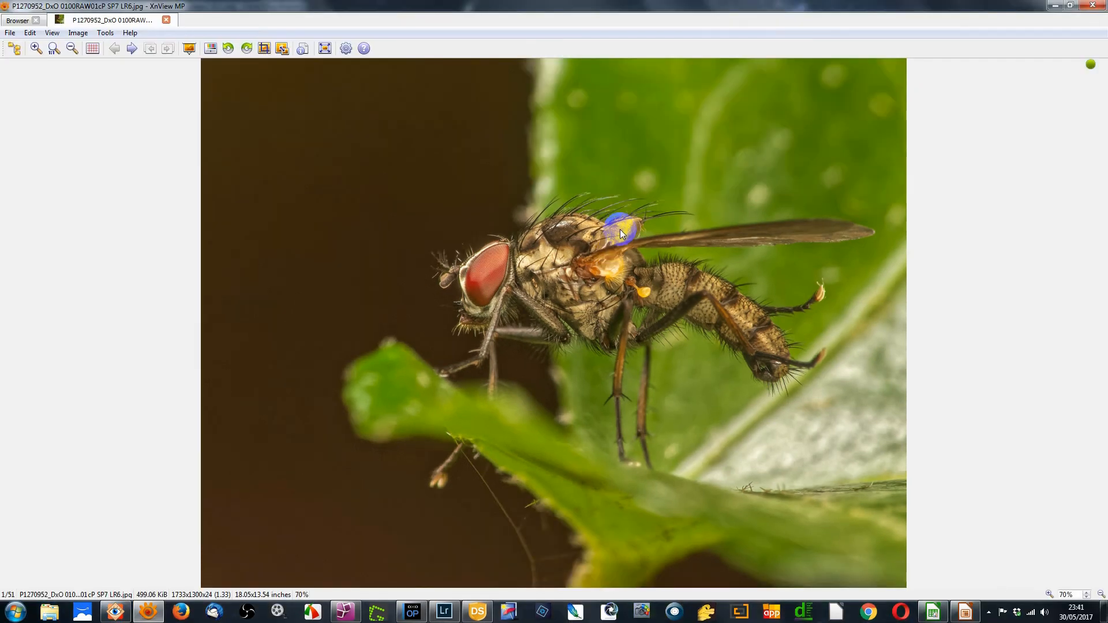
double_click(619, 230)
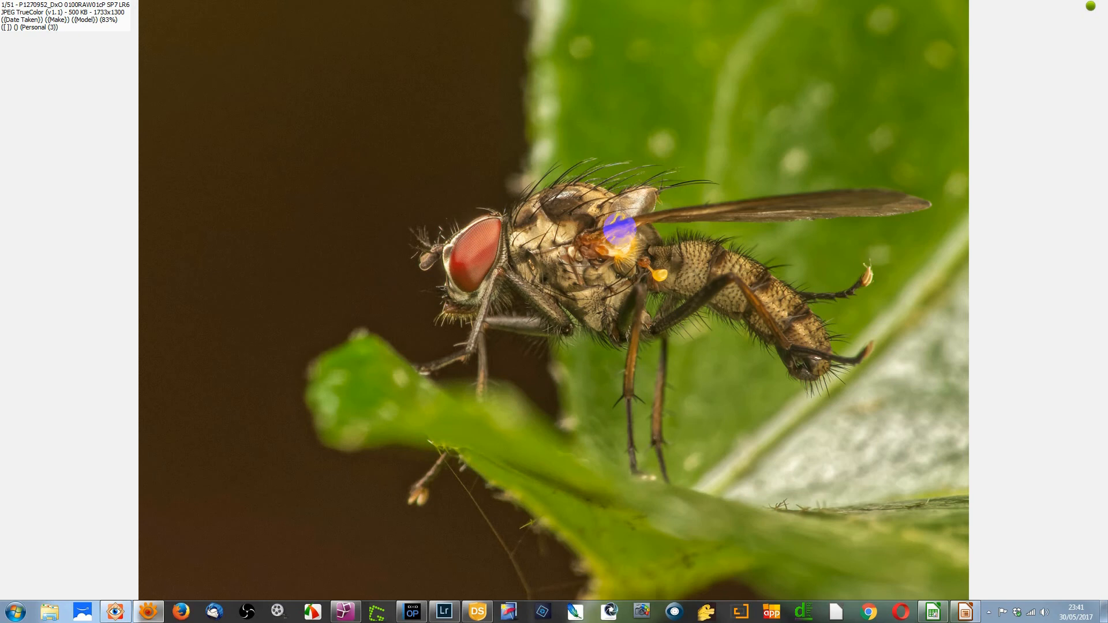
scroll(619, 230, down, 1)
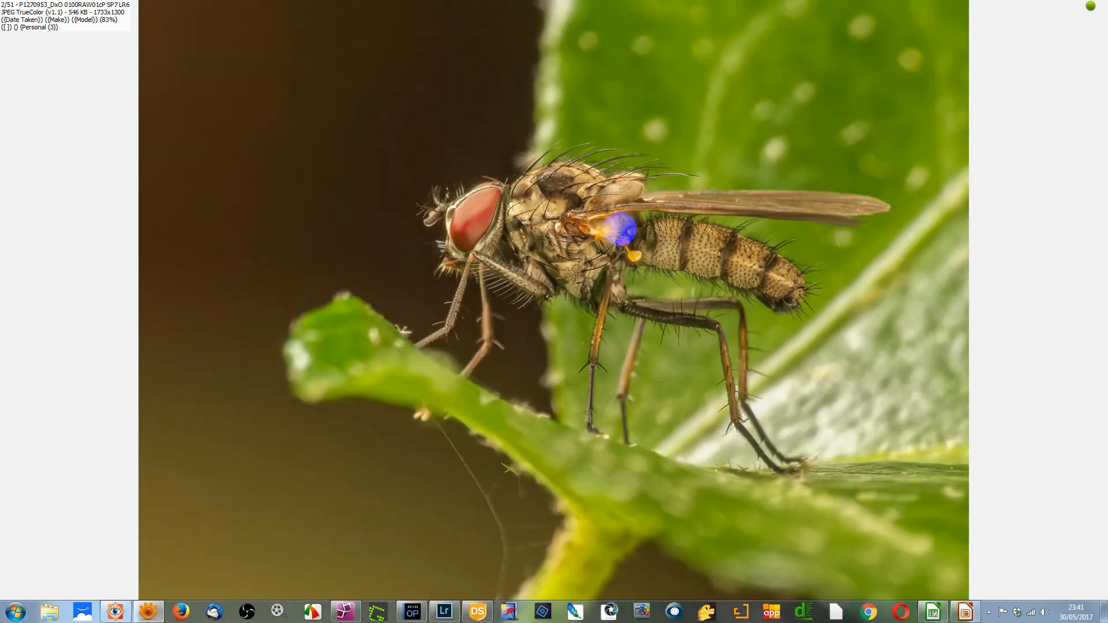
scroll(620, 230, up, 1)
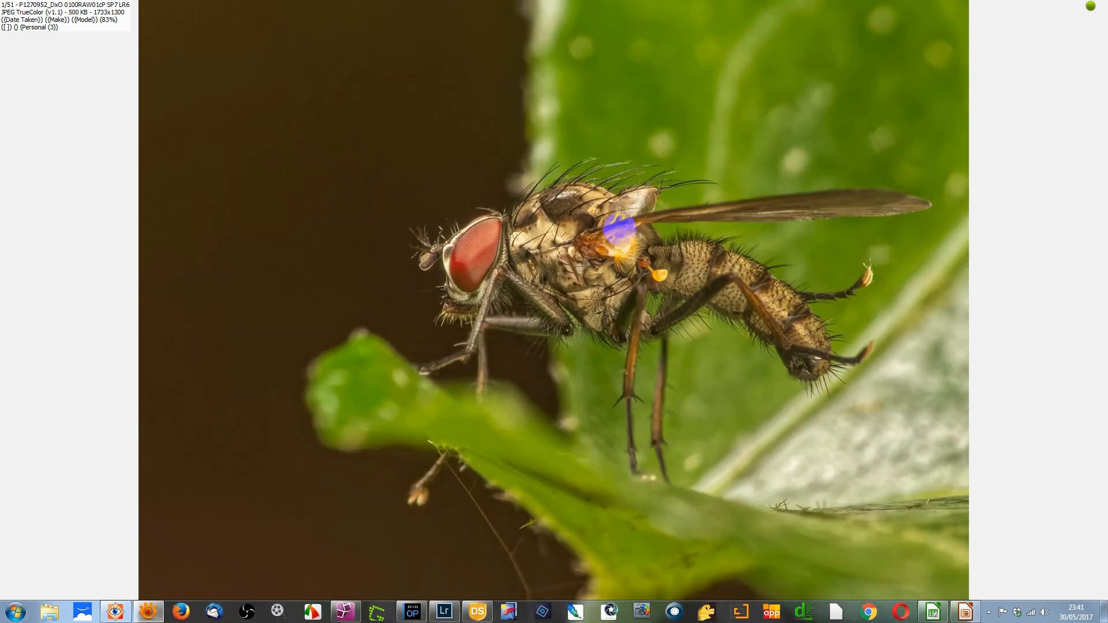
double_click(620, 230)
double_click(620, 229)
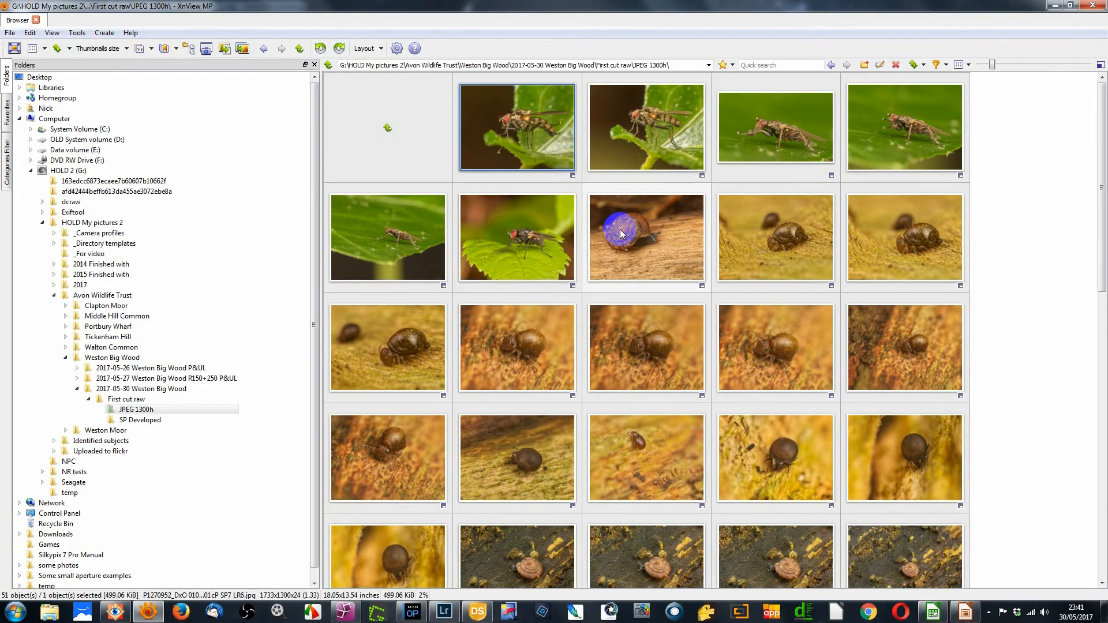
click(522, 167)
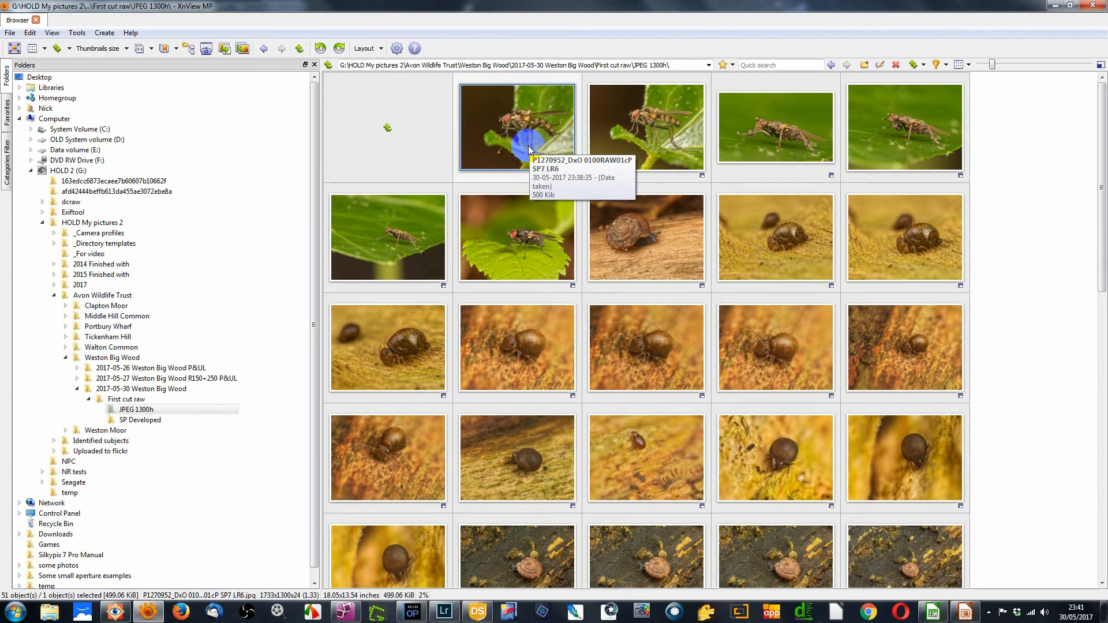
Switch to FastStone Image Viewer, open the JPEG 1300h folder, and inspect photo P1270952 in full screen before returning to the thumbnails
click(114, 614)
click(123, 404)
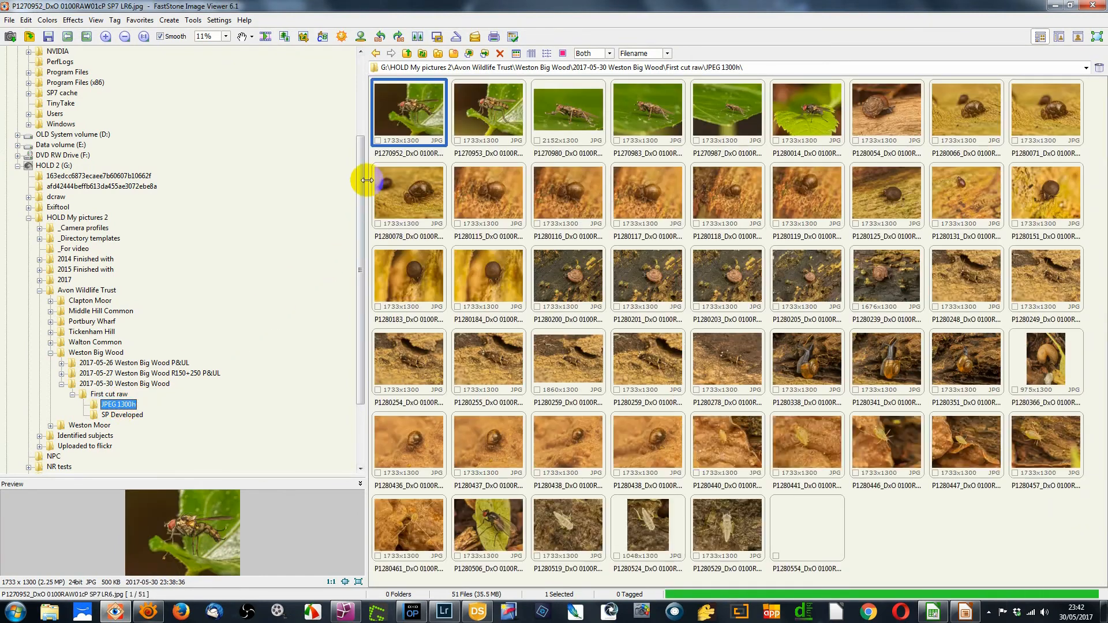
click(402, 136)
double_click(402, 136)
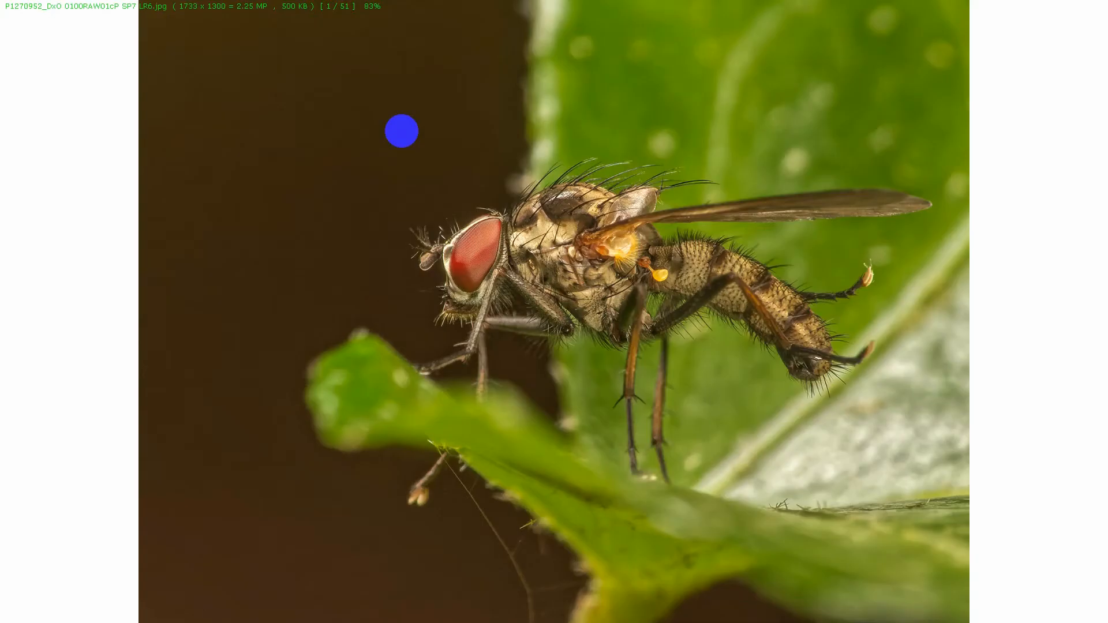
double_click(402, 131)
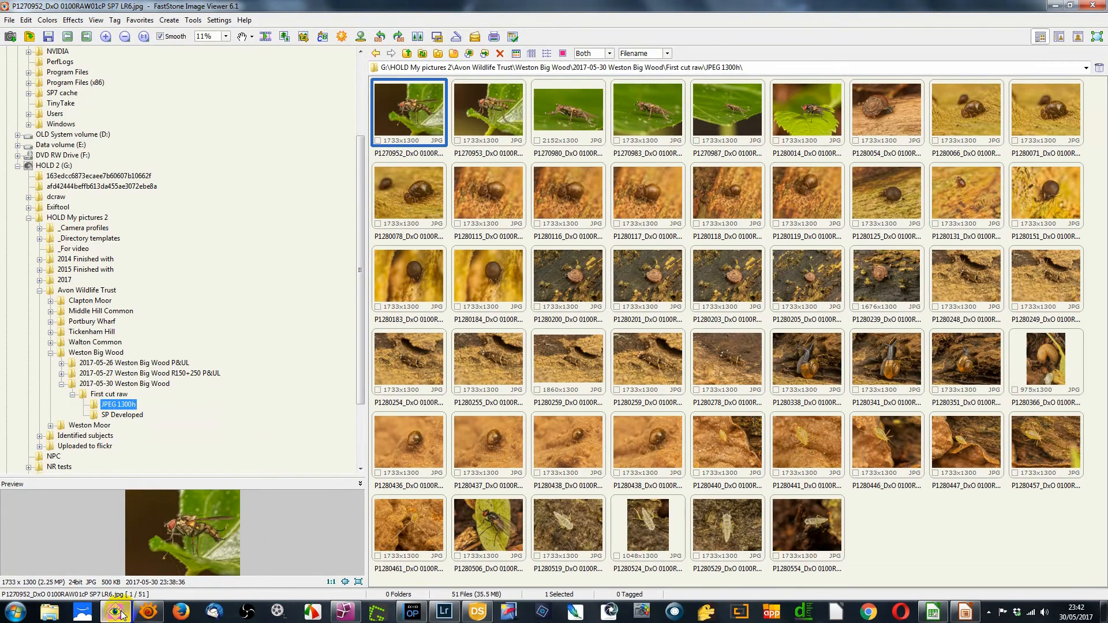
Switch back to XnView MP and examine the photos from P1270952 through P1280054 in the image viewer
click(143, 613)
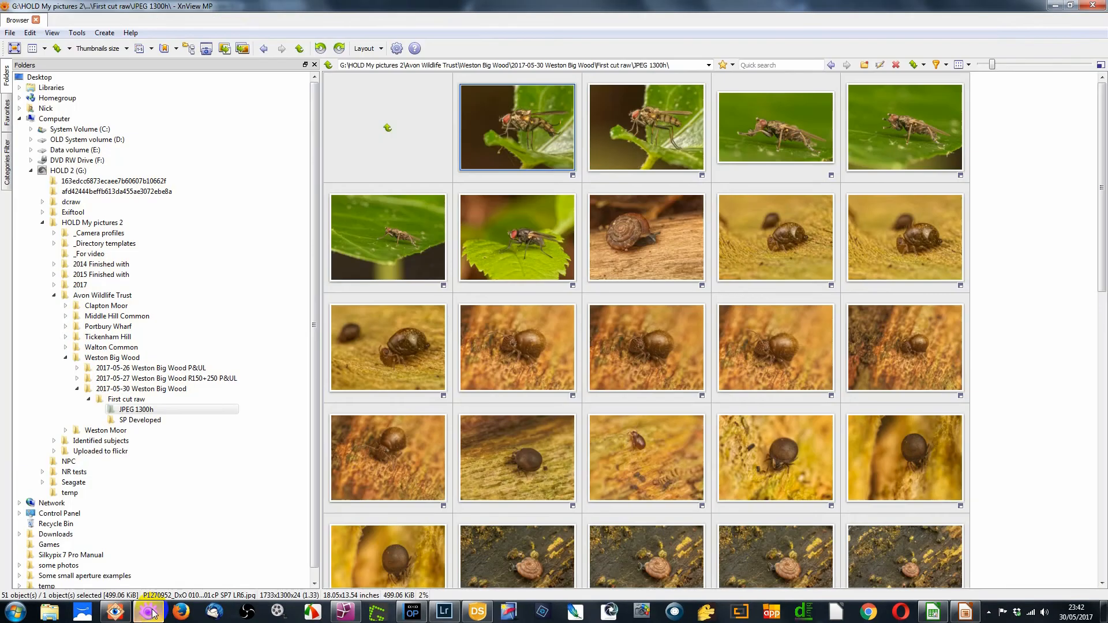
double_click(537, 141)
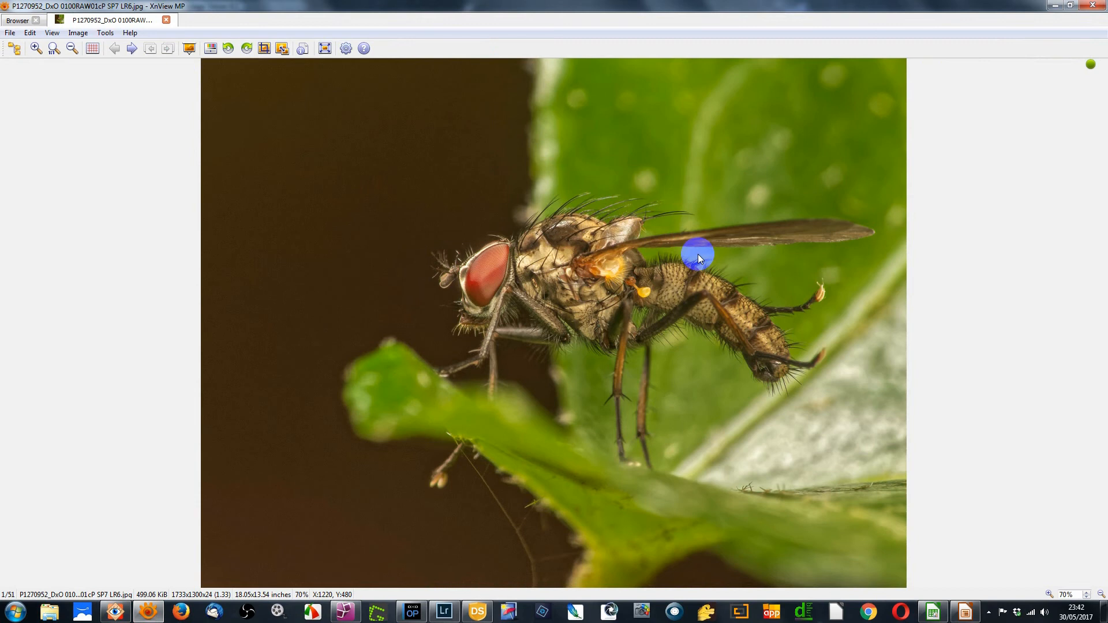
scroll(697, 253, down, 1)
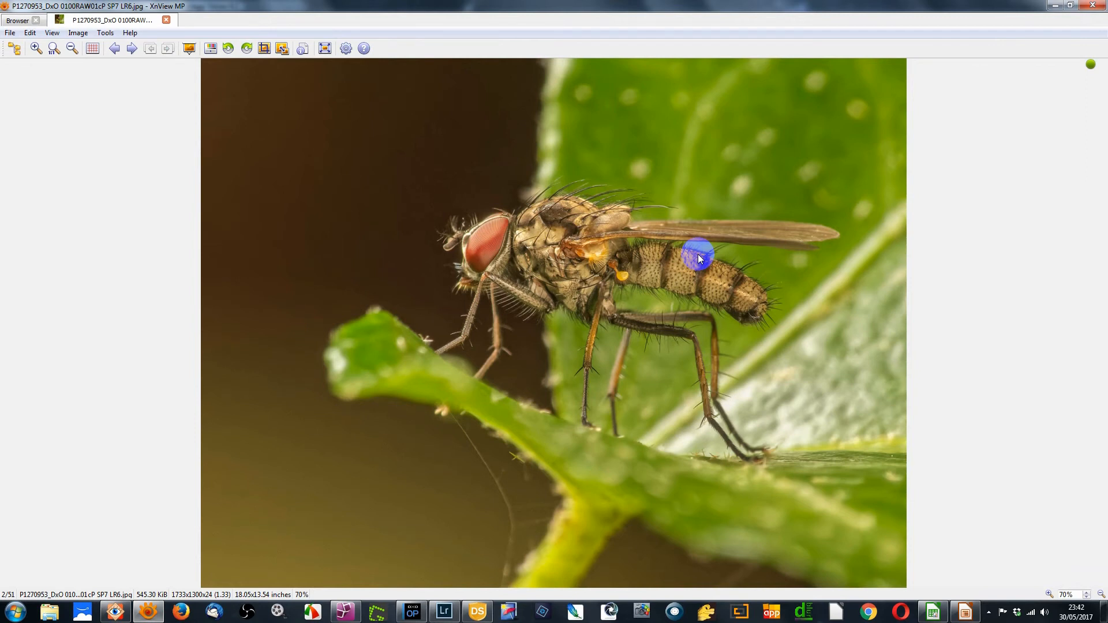
scroll(697, 258, down, 1)
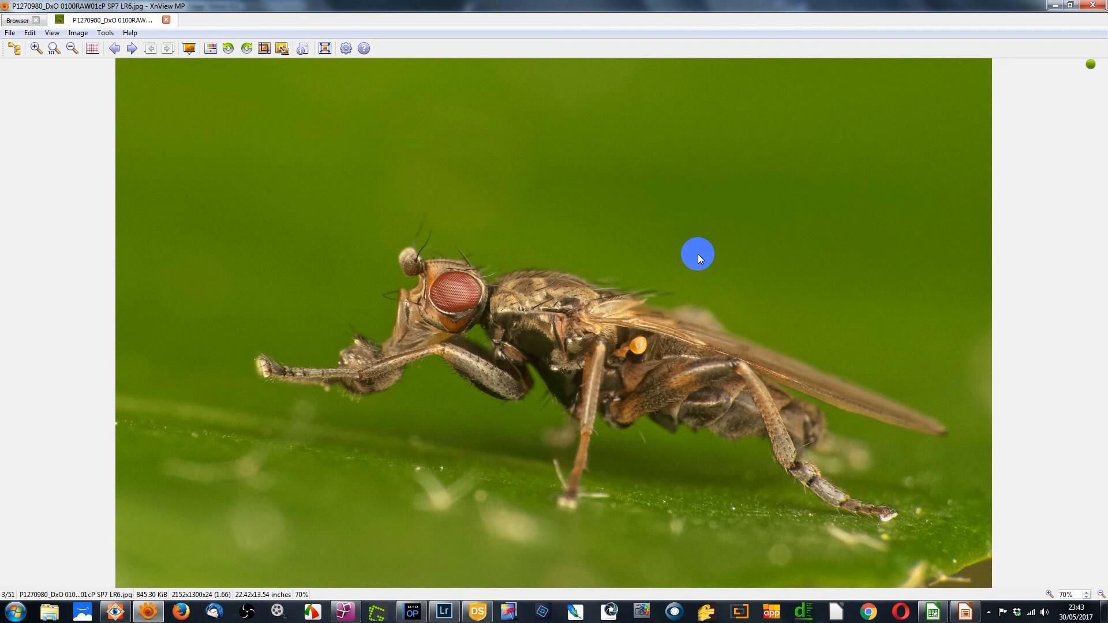
scroll(698, 254, down, 1)
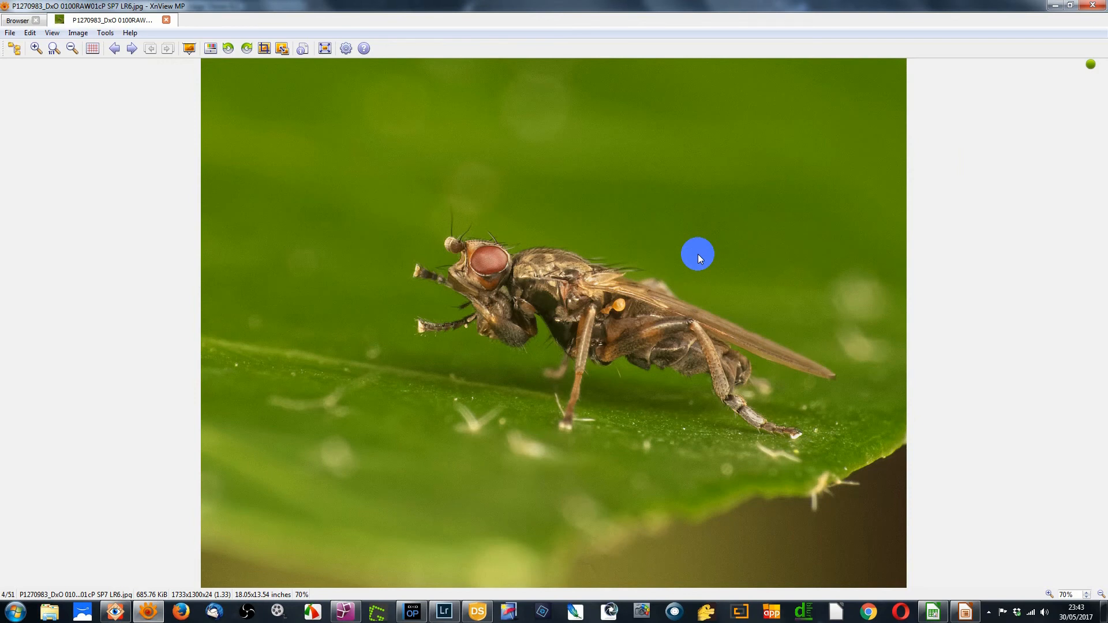
scroll(697, 254, down, 1)
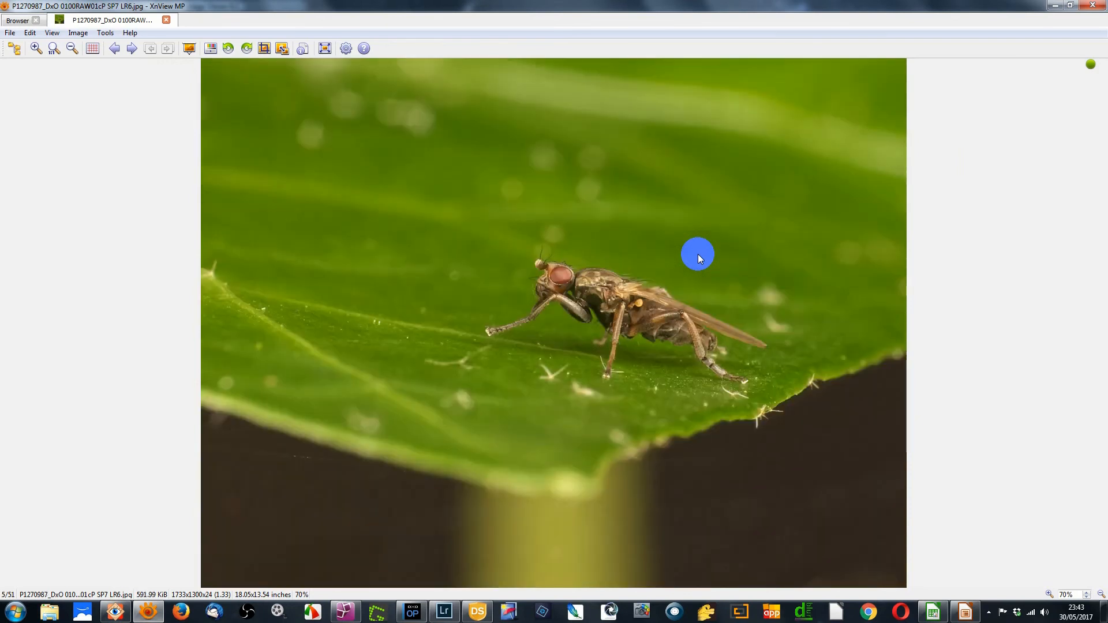
scroll(698, 254, down, 1)
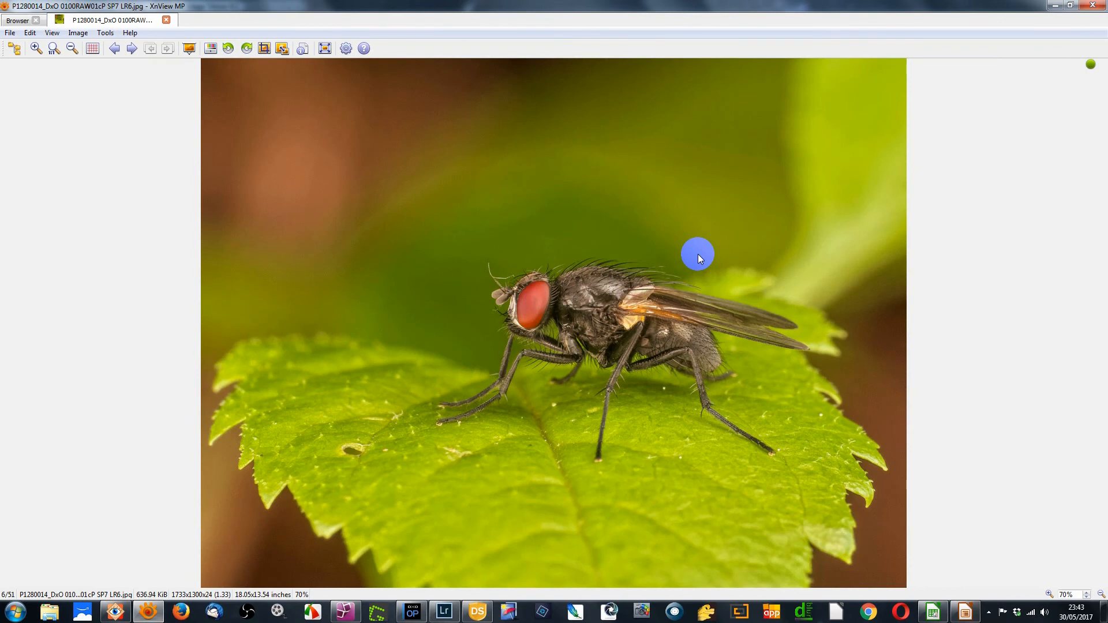
scroll(698, 254, down, 1)
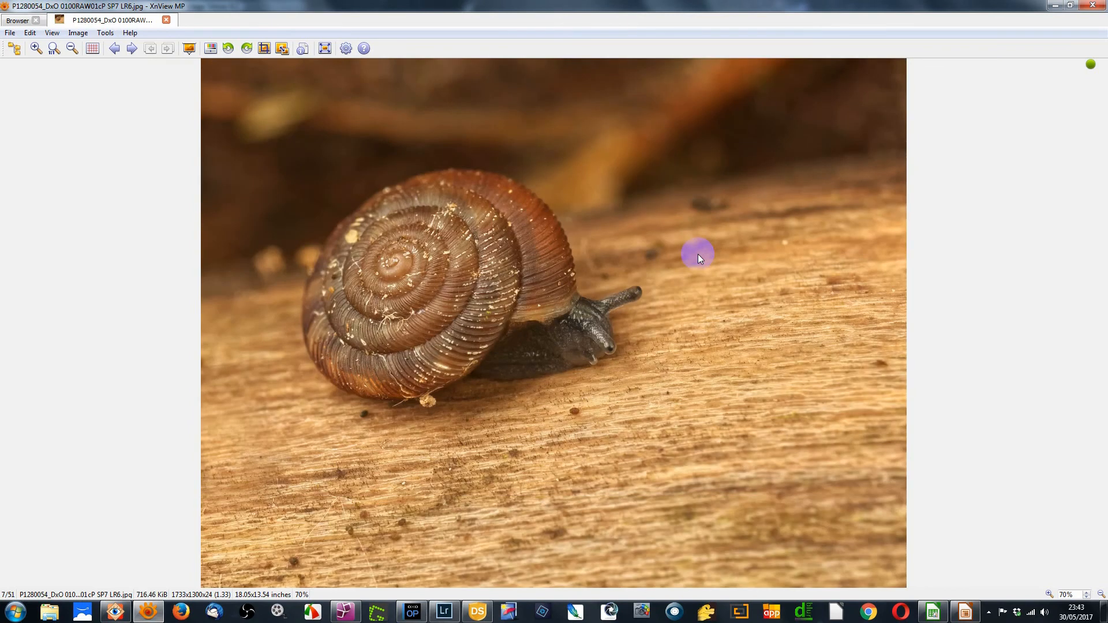
Go back through the fly photos to the first one and compare P1270952 with P1270953
scroll(697, 254, up, 2)
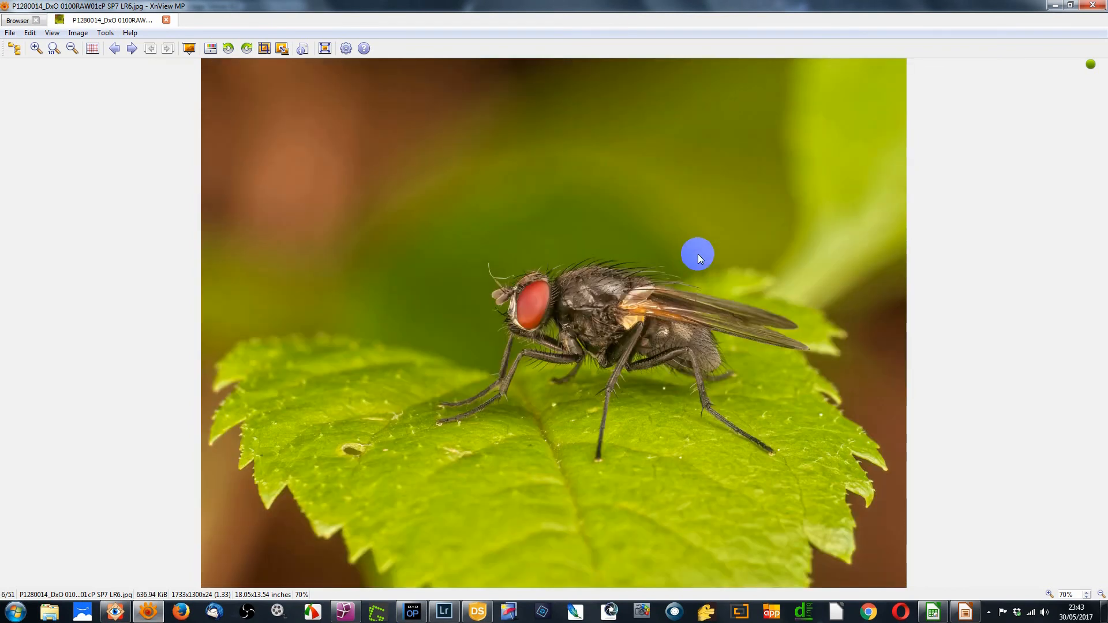
scroll(698, 254, up, 3)
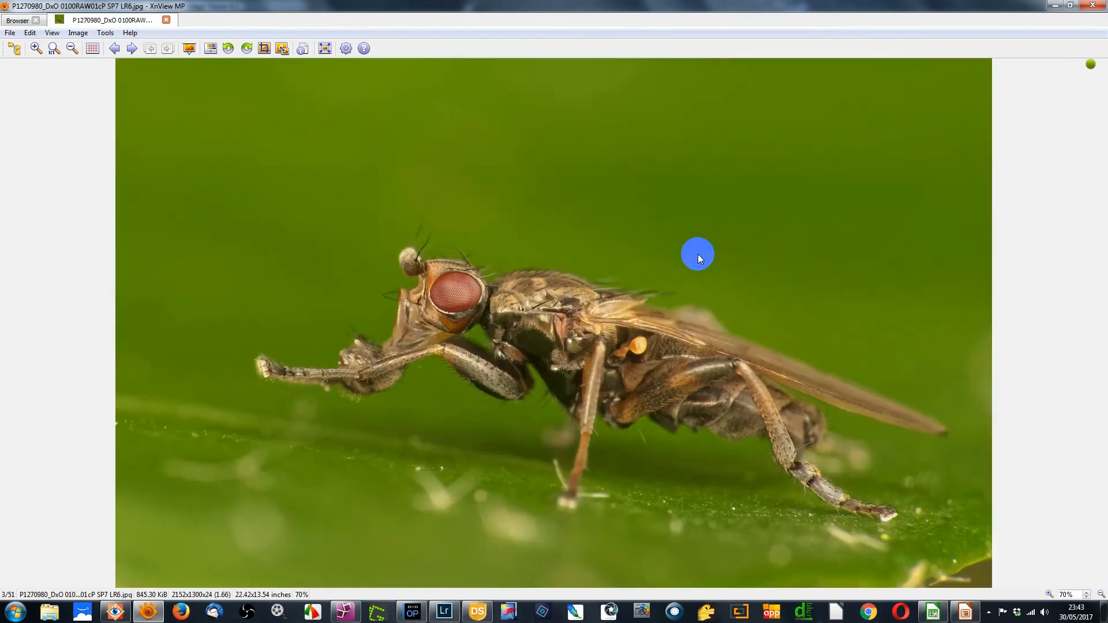
scroll(697, 254, up, 1)
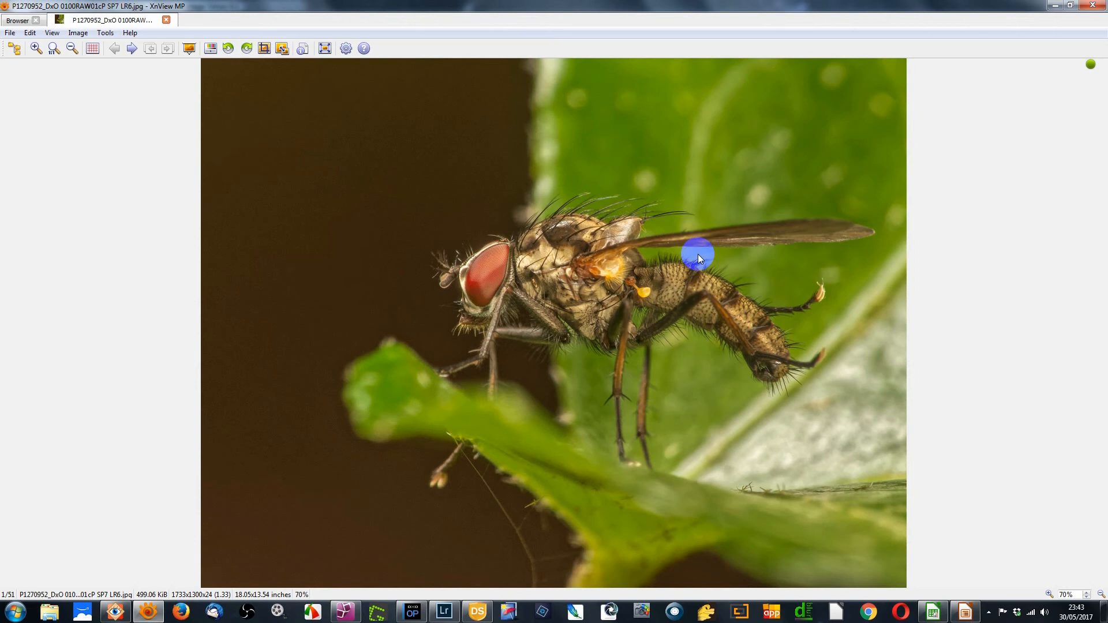
scroll(698, 254, down, 1)
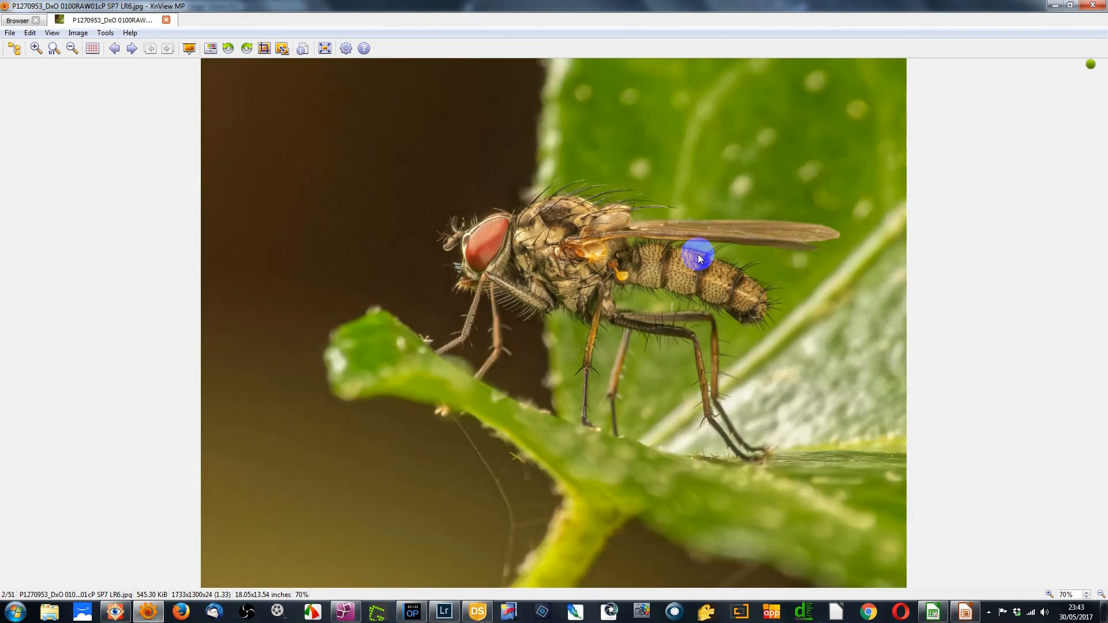
scroll(698, 257, up, 1)
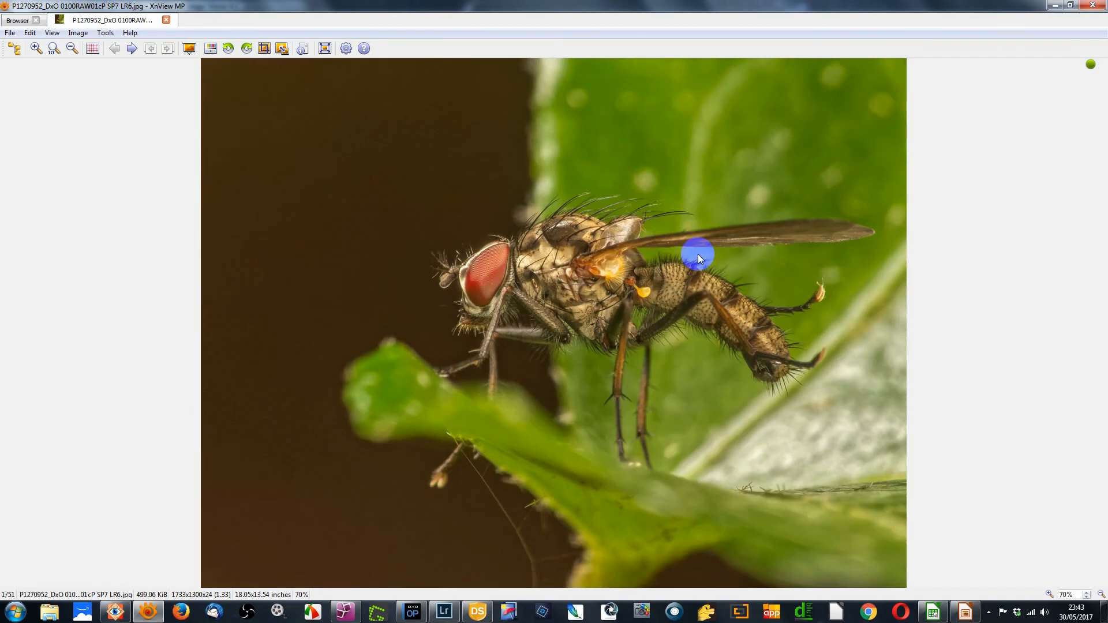
Delete the rejected fly photos P1270953, P1270980, P1270983, P1270987 and P1280014, confirming each deletion
scroll(698, 254, down, 1)
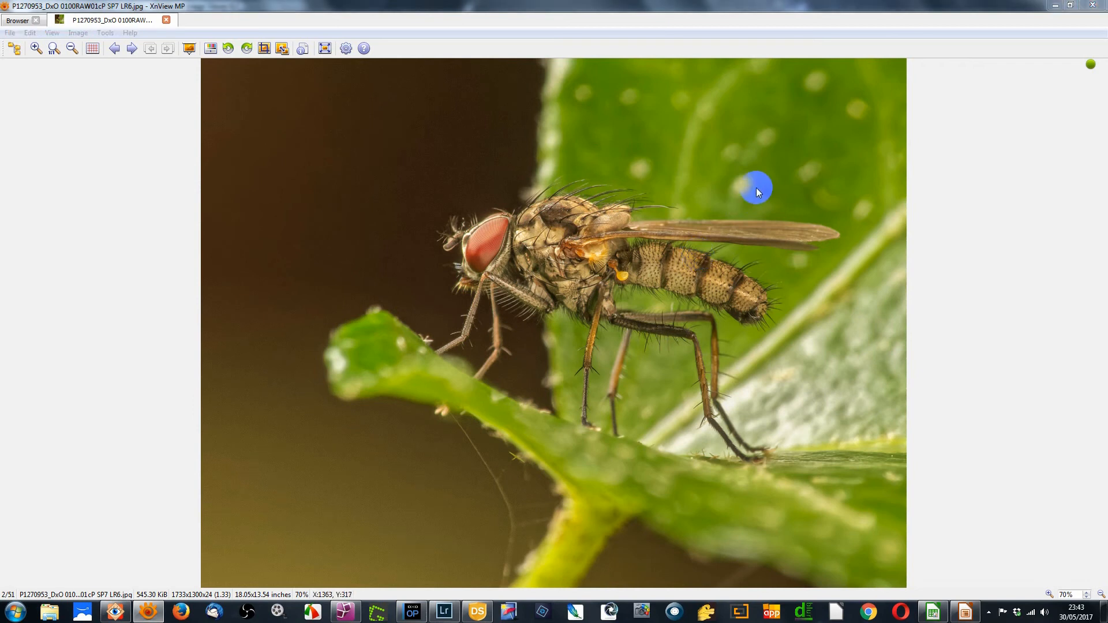
key(Delete)
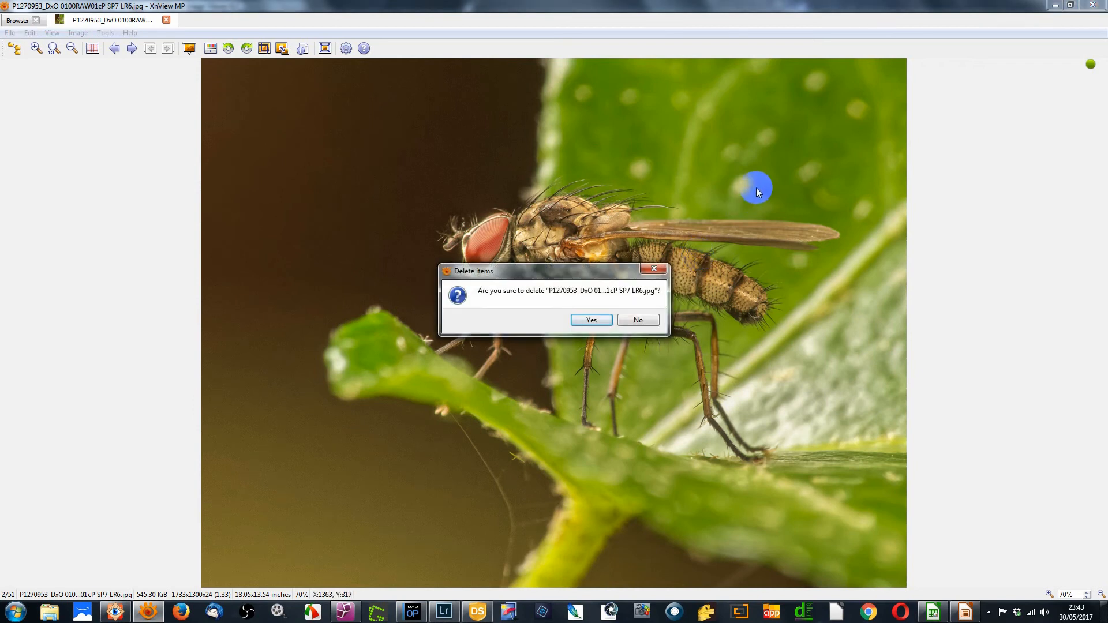
key(Return)
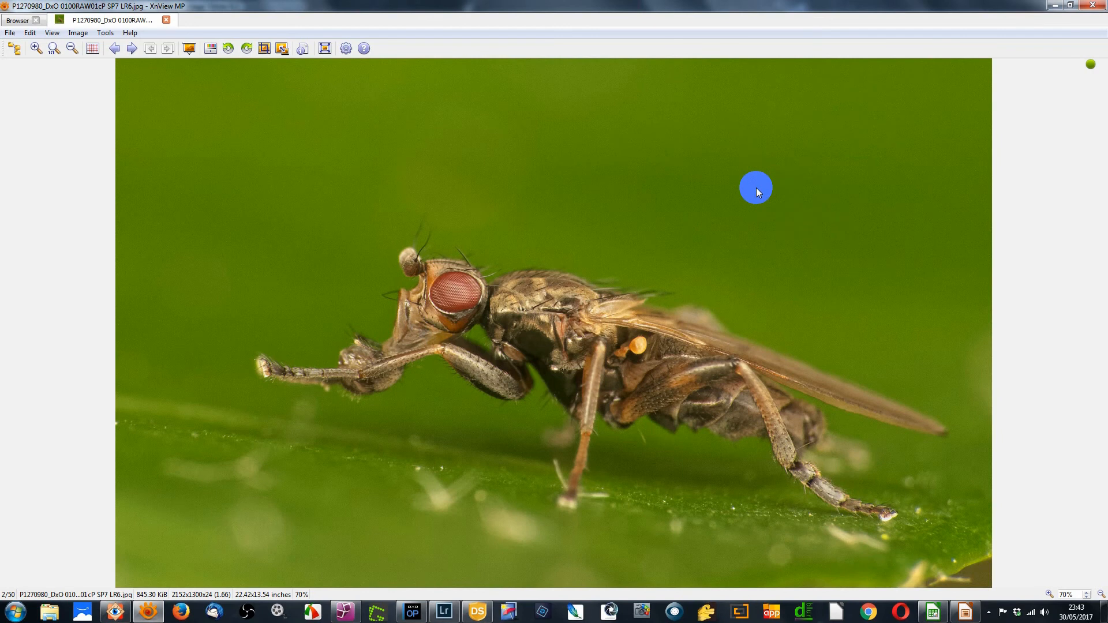
key(Delete)
key(Return)
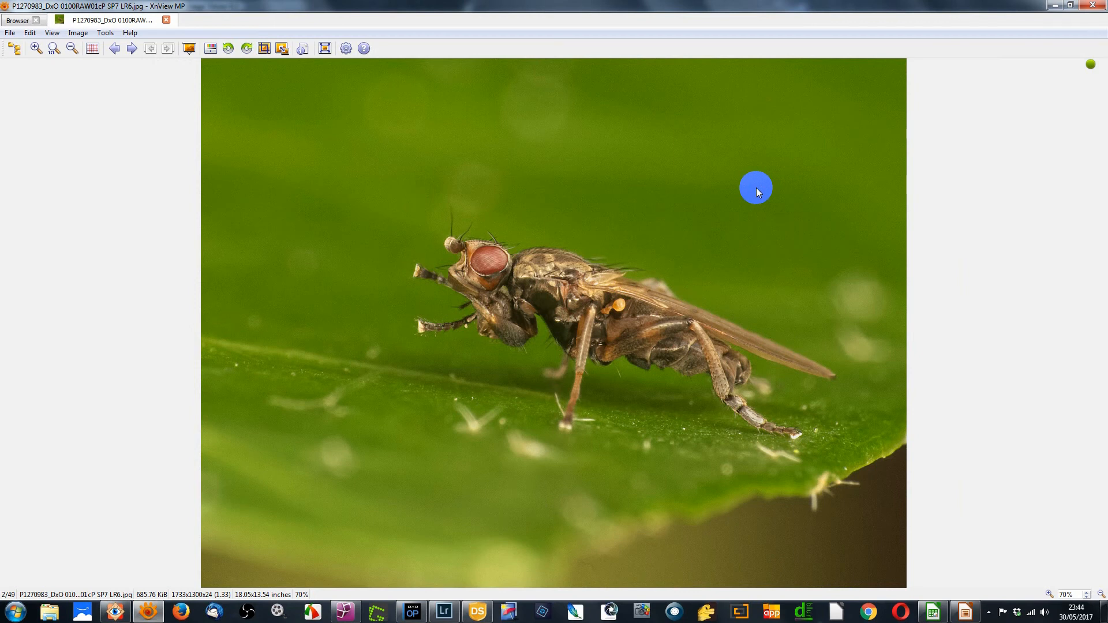
key(Delete)
key(Return)
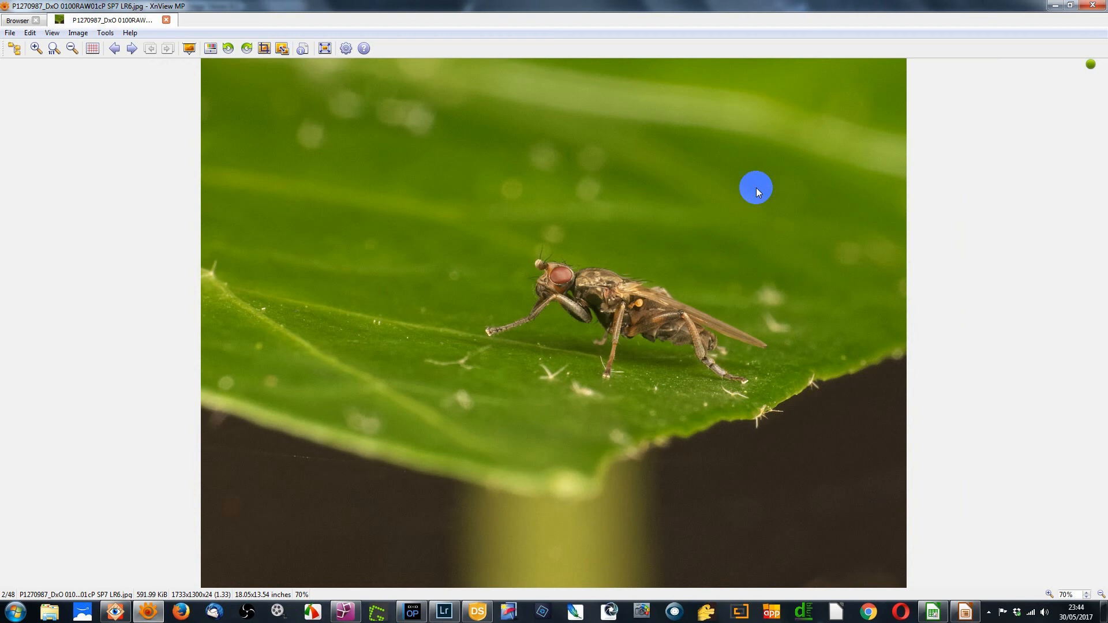
key(Delete)
key(Return)
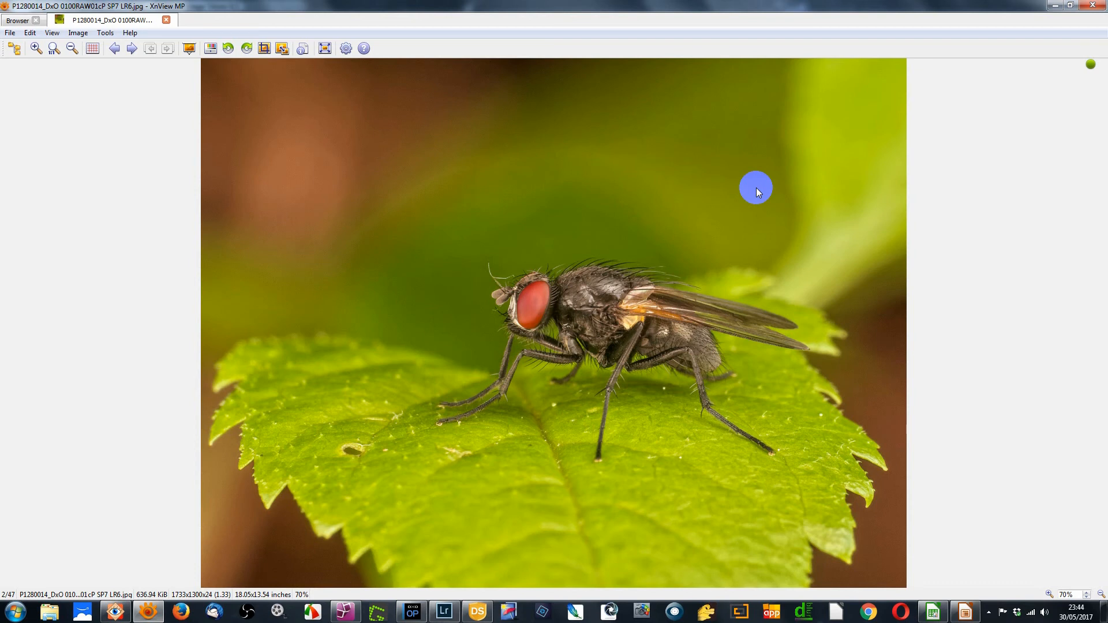
key(Delete)
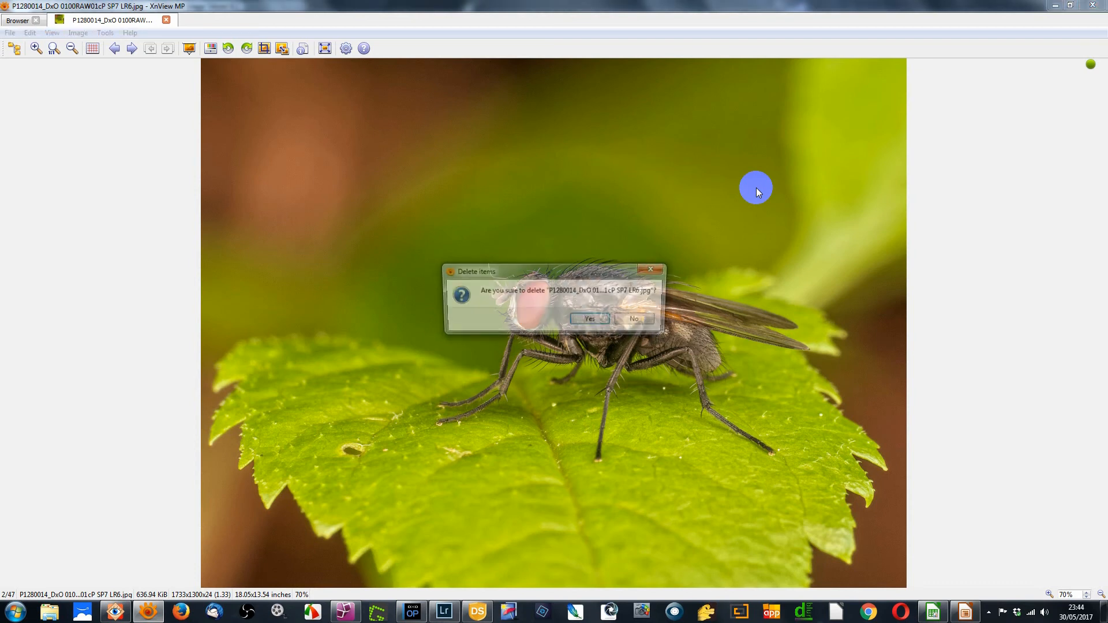
key(Return)
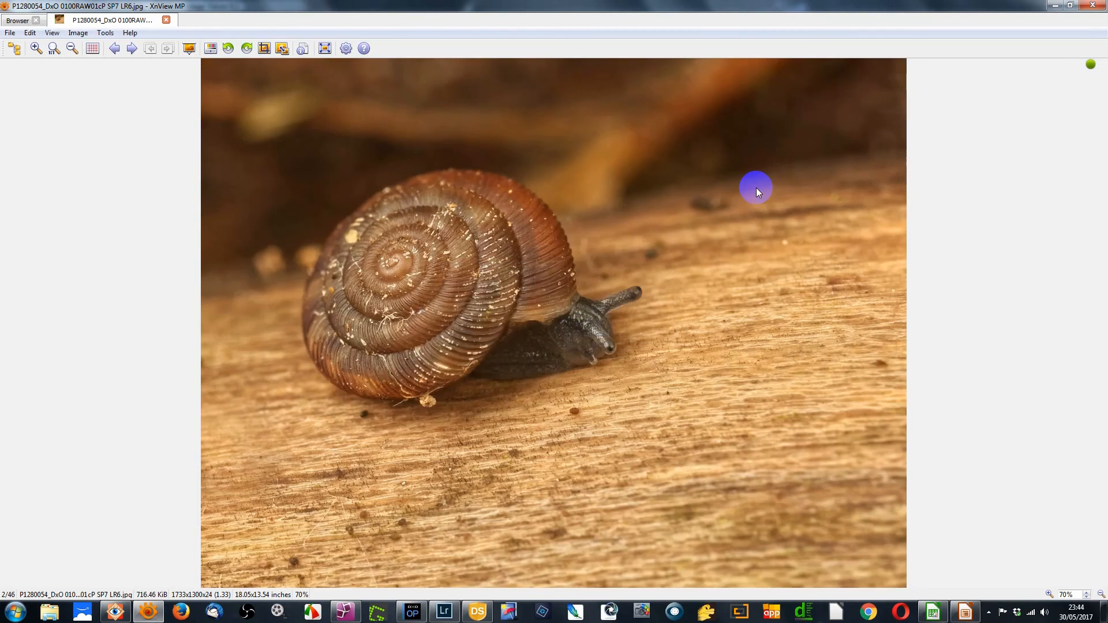
Examine the invertebrate photos one after another from P1280054 through P1280151 for quality
key(Page_Down)
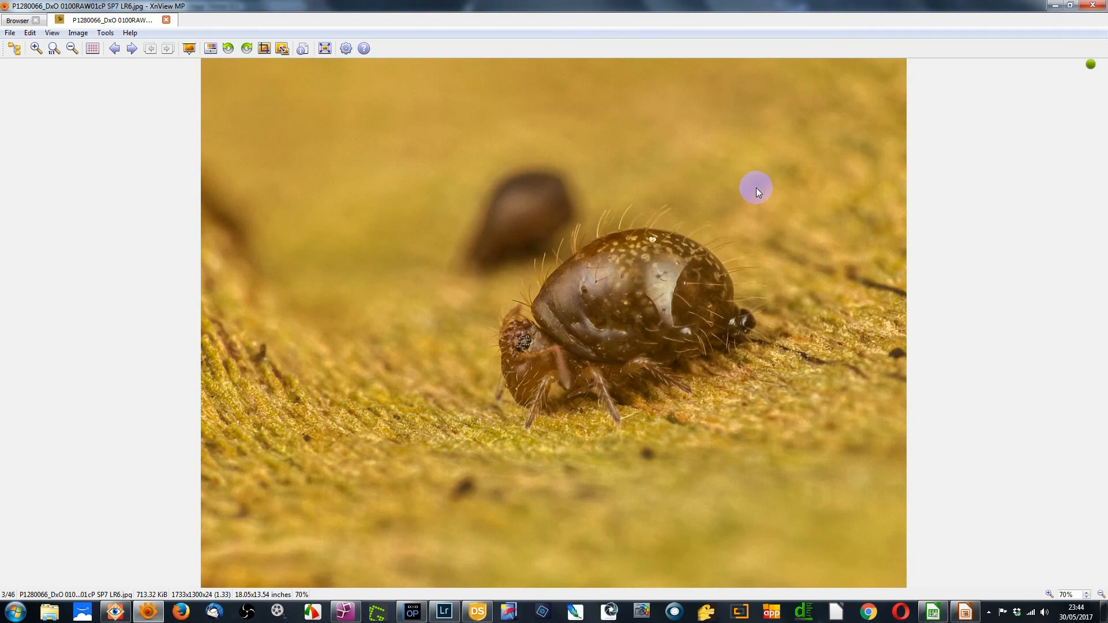
key(Page_Down)
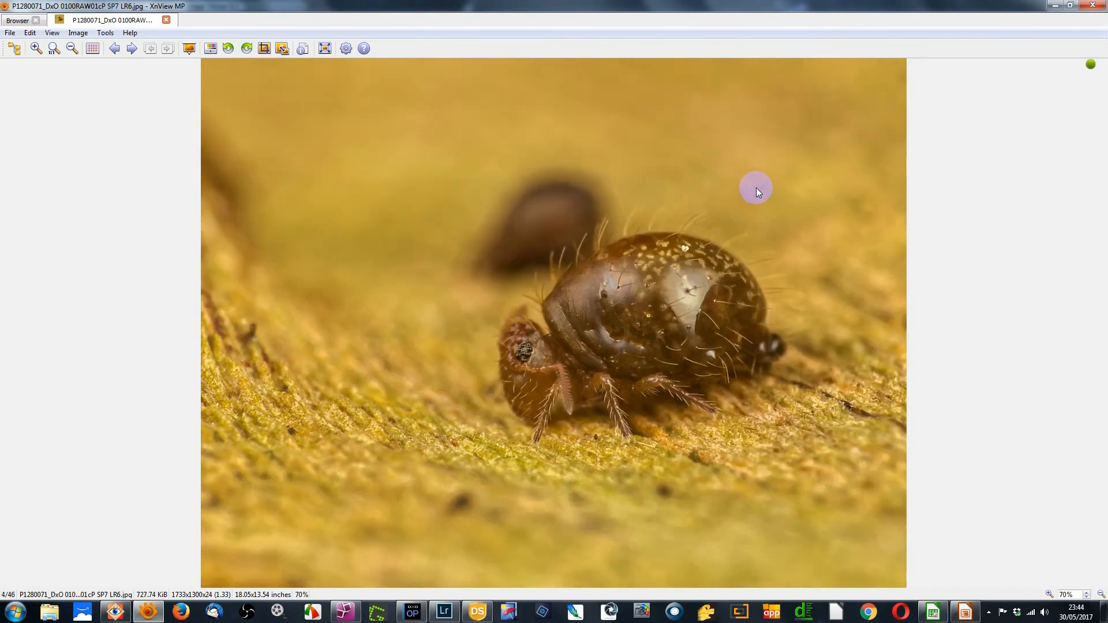
key(Page_Down)
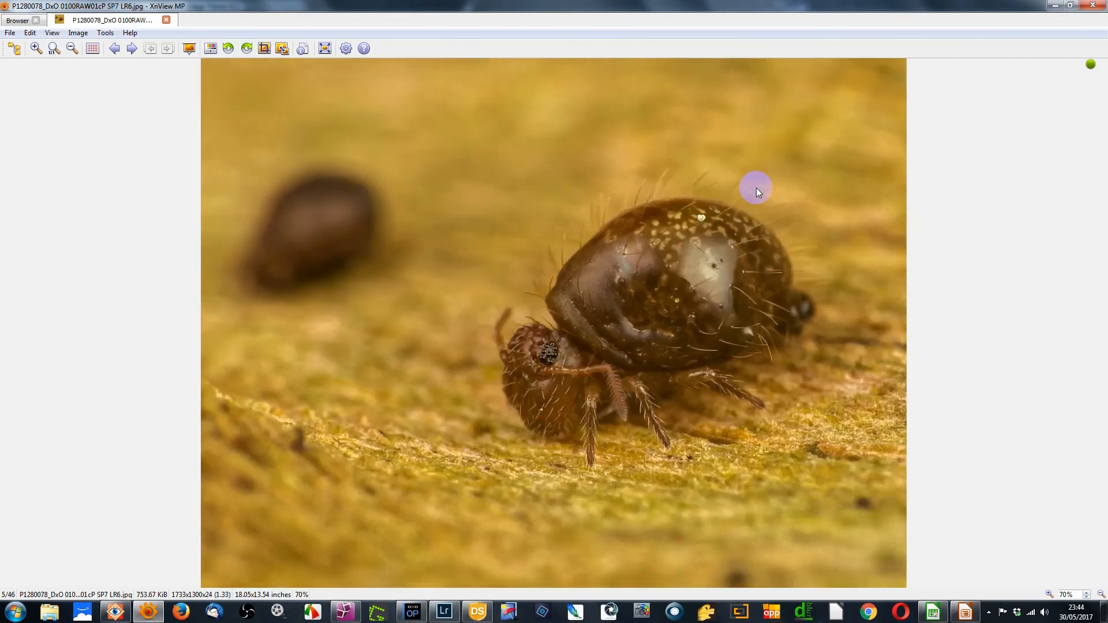
key(Page_Down)
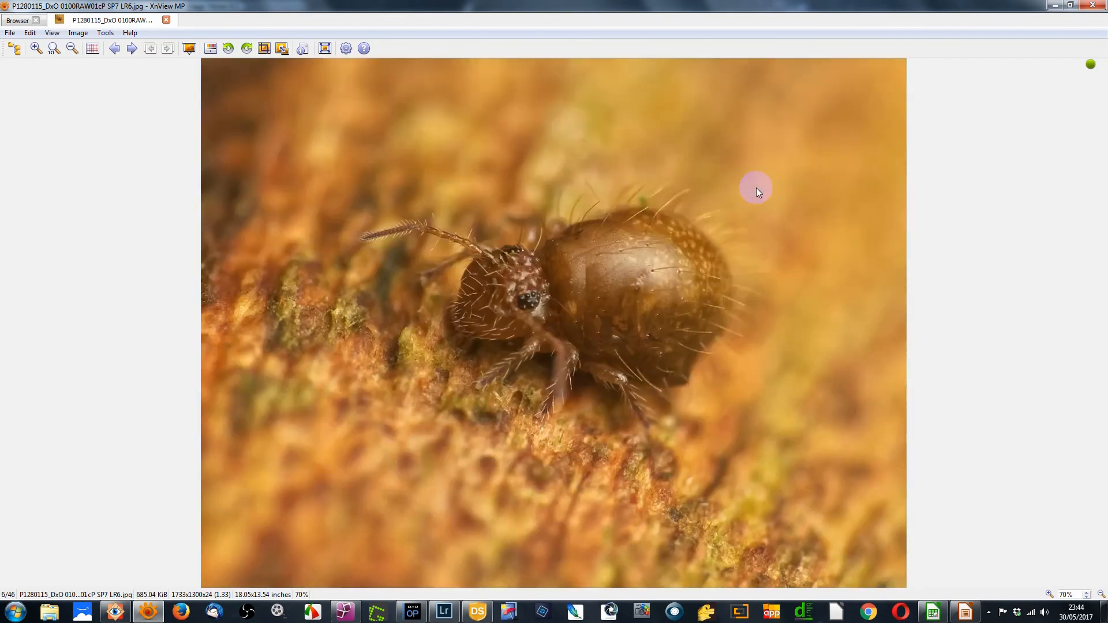
key(Page_Down)
key(Page_Down)
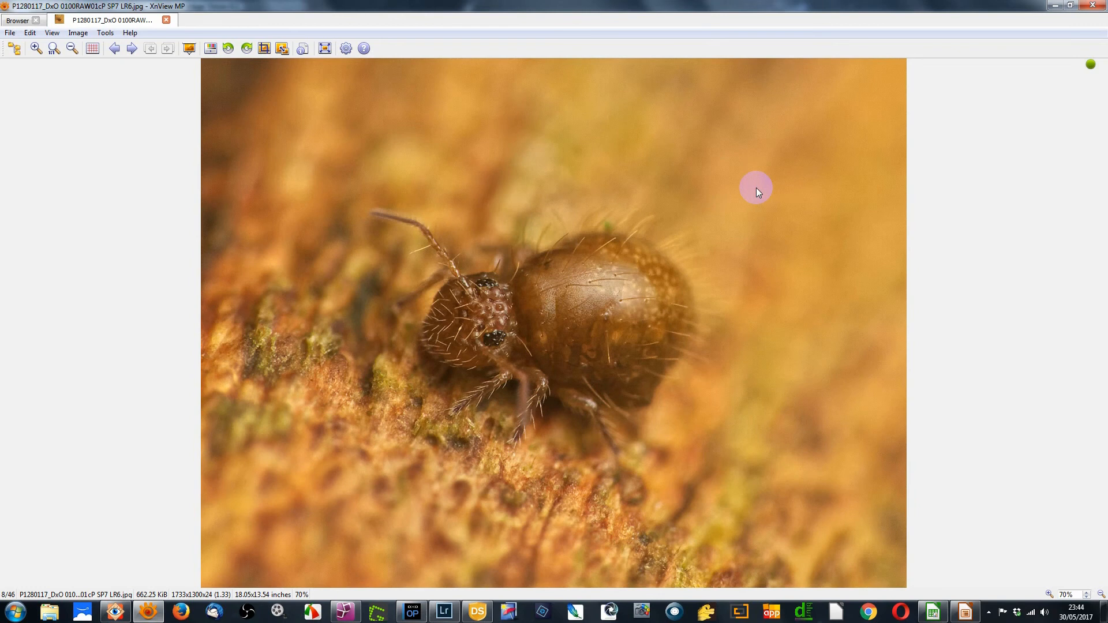
key(Page_Down)
key(Page_Down)
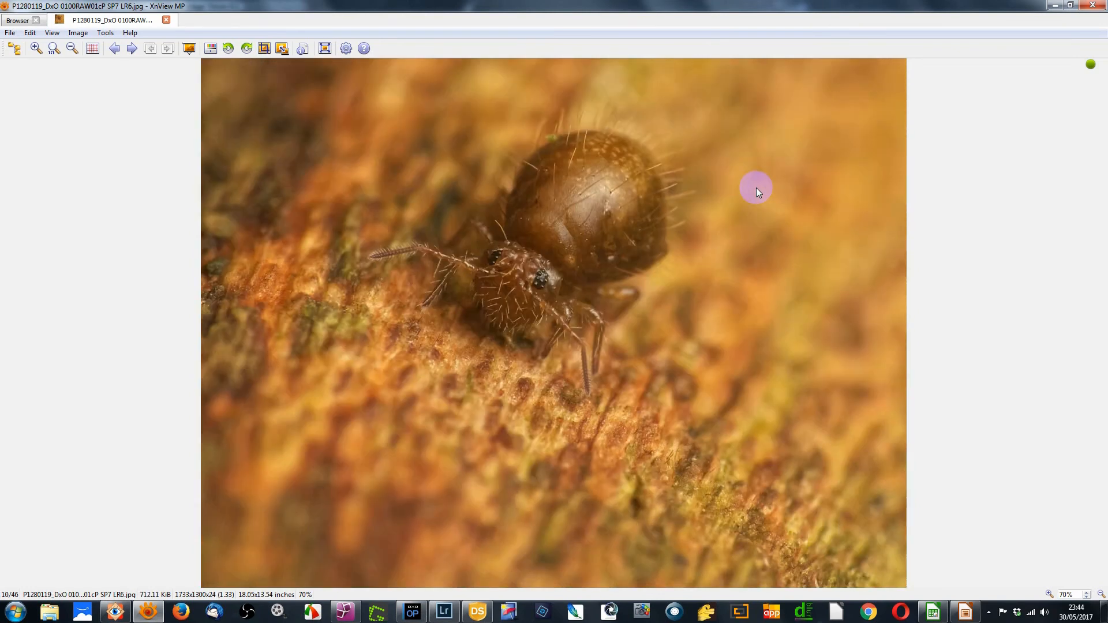
key(Page_Down)
key(Page_Down)
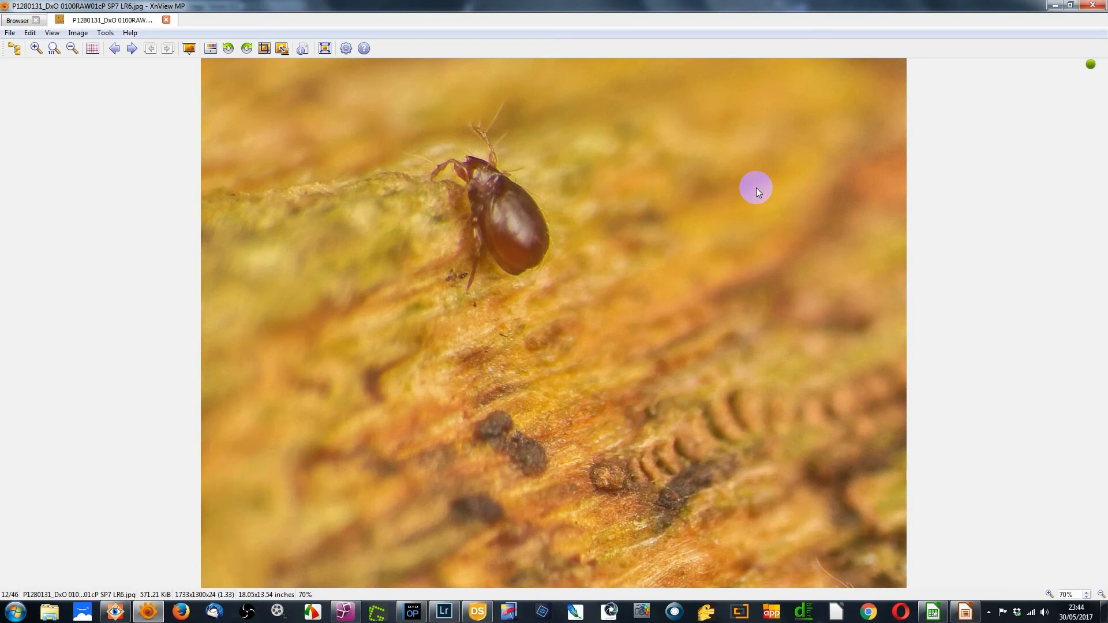
key(Page_Down)
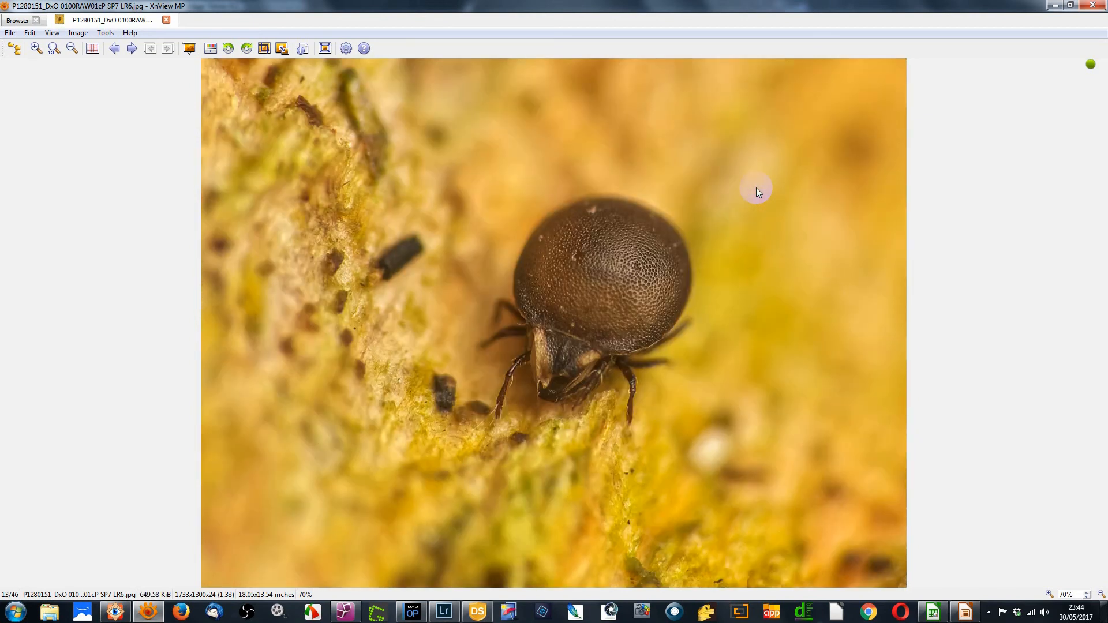
Compare mite photo P1280183 with P1280184 and delete P1280183, confirming the deletion
click(755, 188)
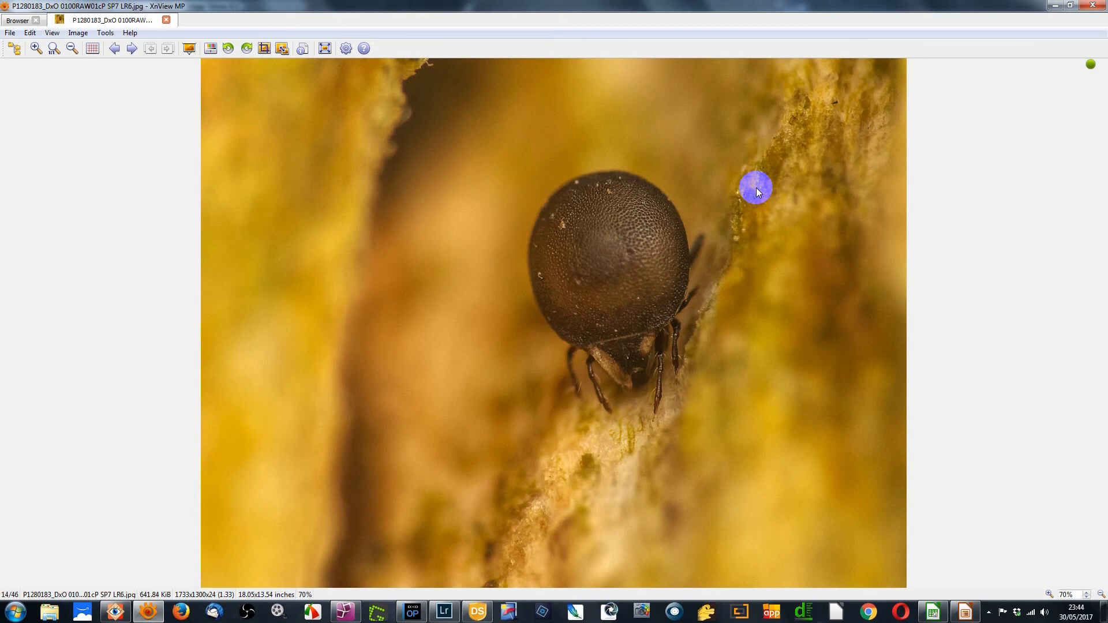
click(756, 188)
key(Page_Up)
key(Page_Down)
key(Page_Up)
key(Delete)
key(Return)
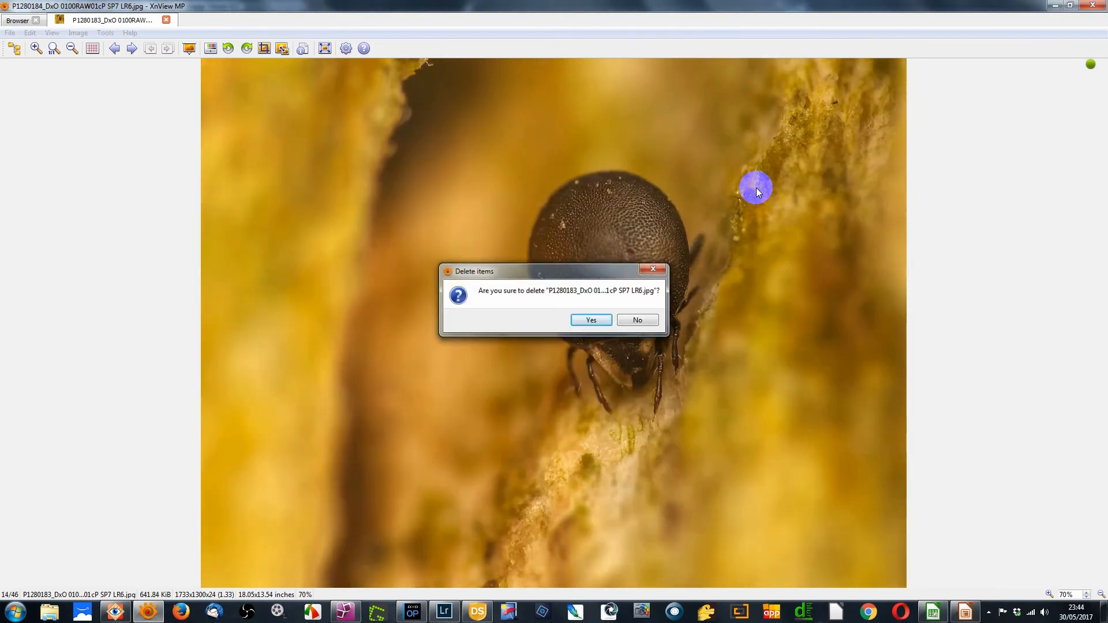
Examine the snail and springtail photos from P1280200 through P1280278 for quality
key(Page_Down)
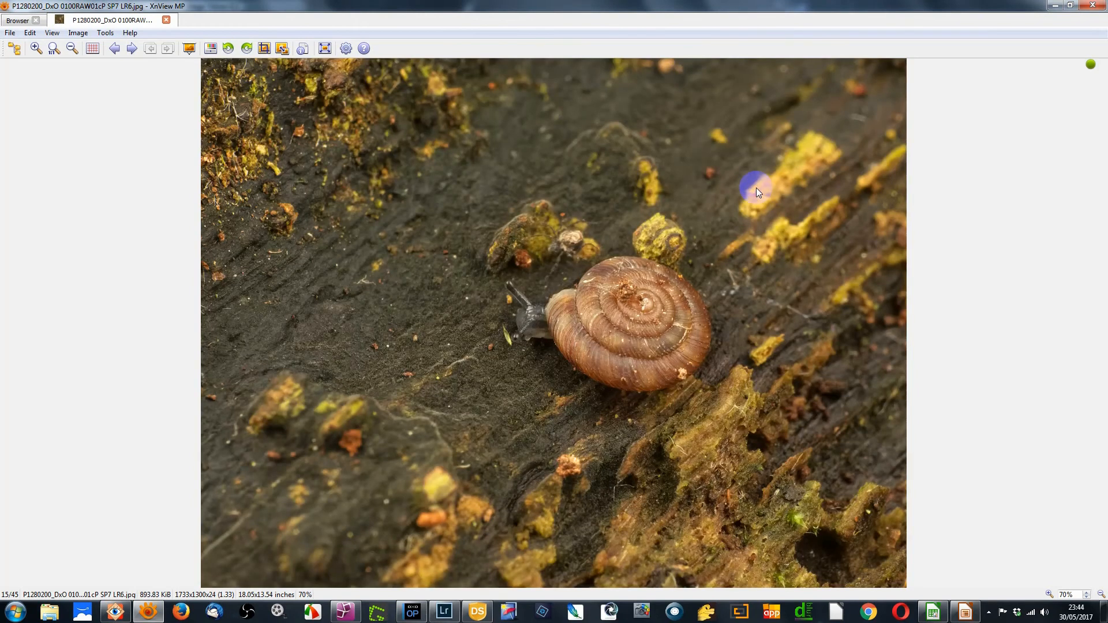
key(Page_Down)
scroll(756, 189, down, 3)
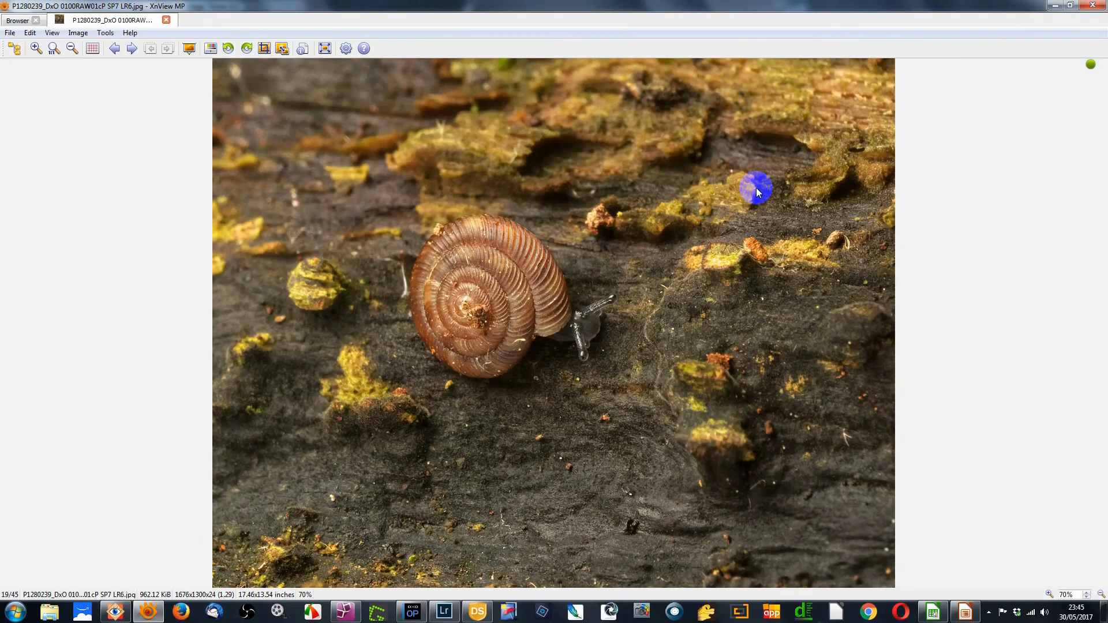
scroll(756, 188, down, 1)
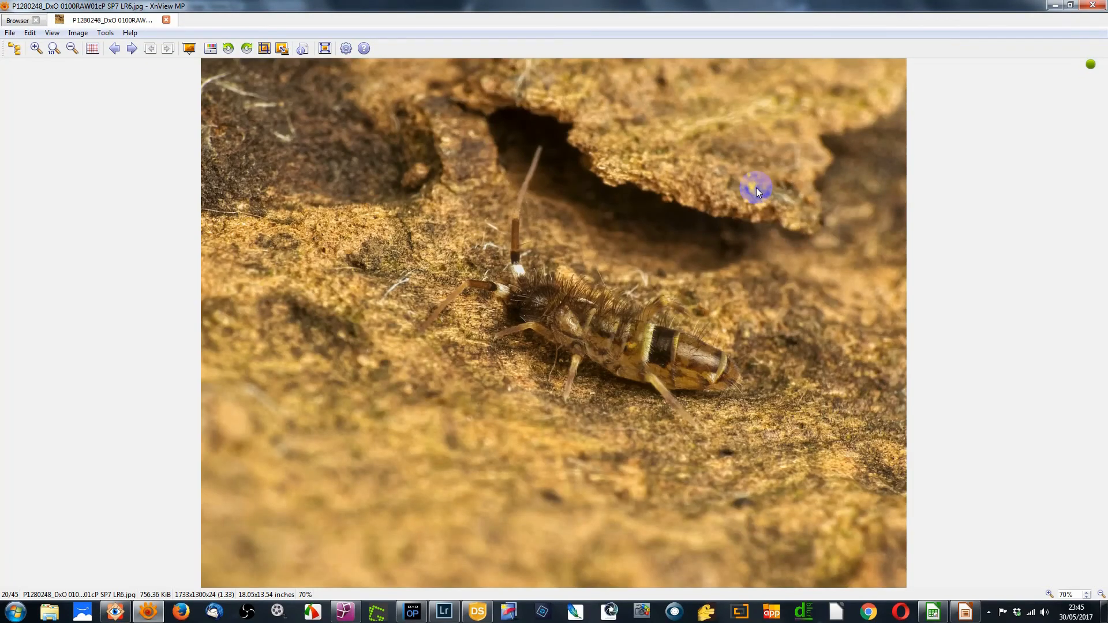
scroll(756, 188, down, 1)
scroll(756, 188, down, 1)
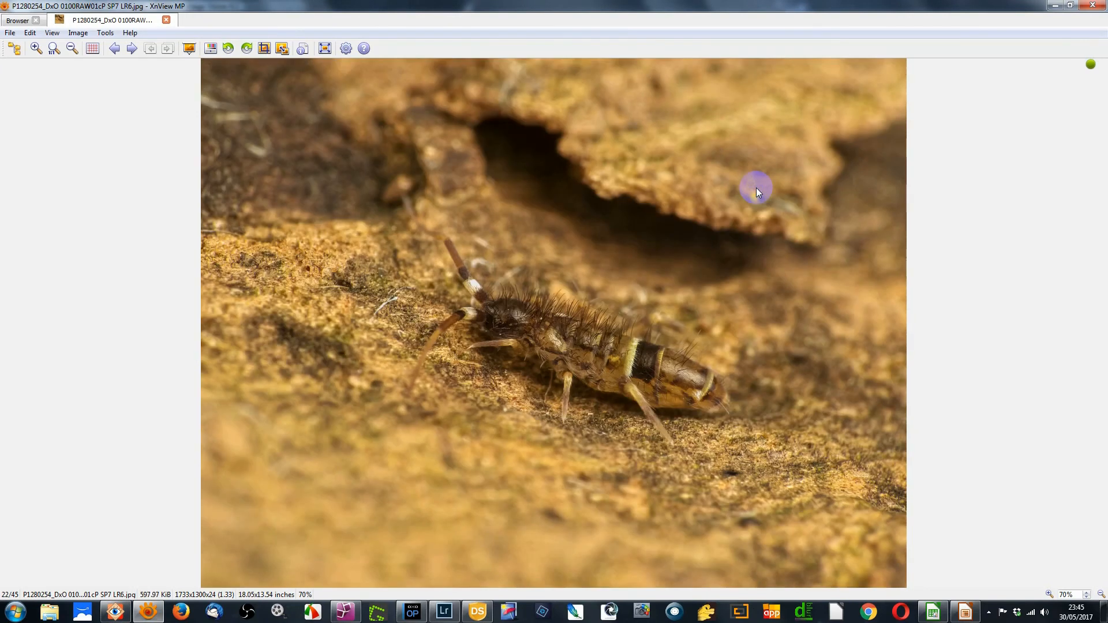
scroll(755, 188, down, 1)
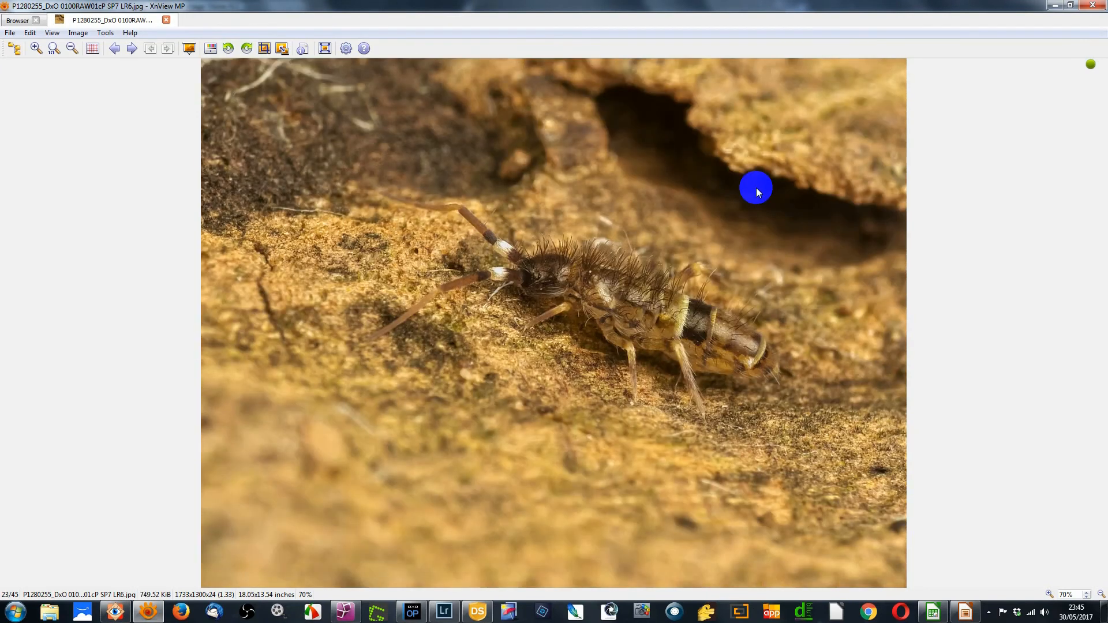
scroll(756, 188, down, 1)
scroll(756, 188, down, 1)
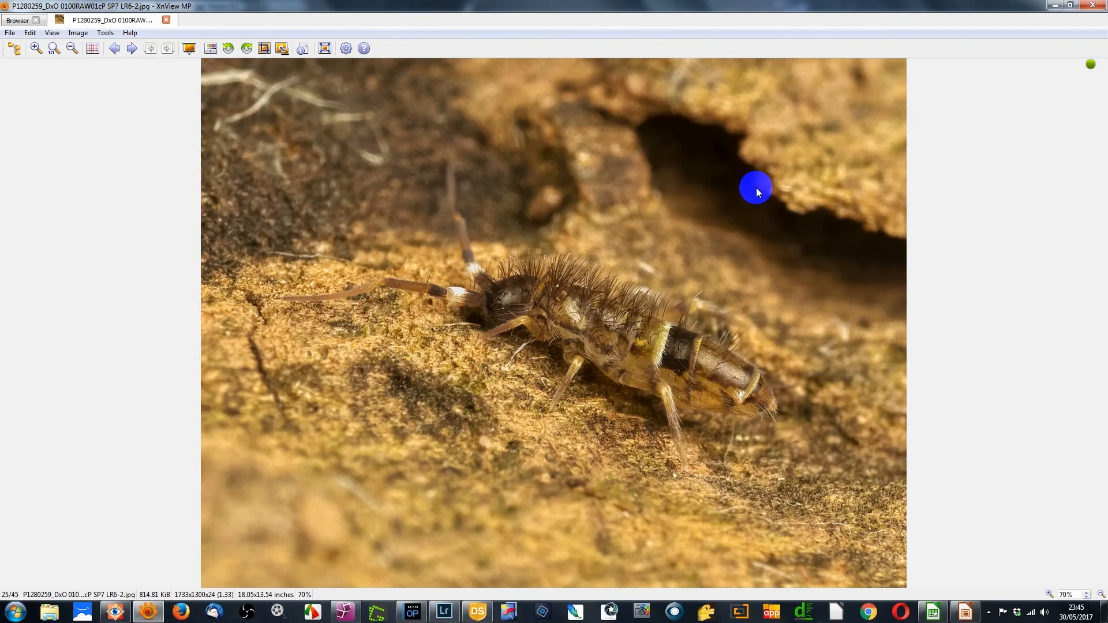
scroll(755, 188, down, 1)
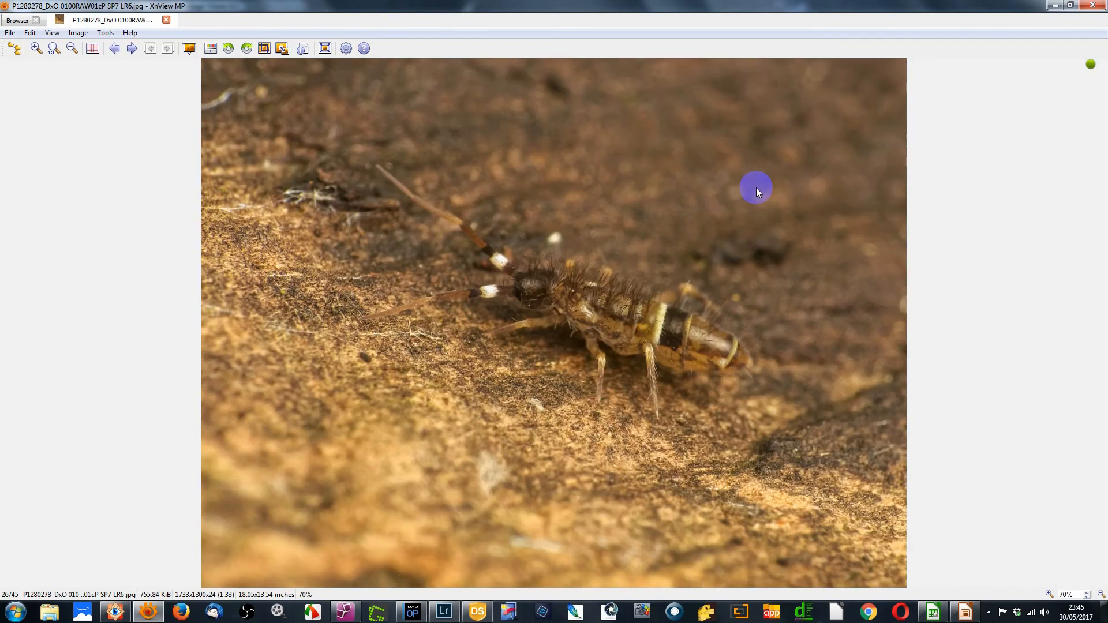
Glance at the photo after P1280278, then go back and delete springtail photo P1280278, confirming the deletion
scroll(756, 188, down, 1)
scroll(755, 188, up, 1)
key(Delete)
key(Return)
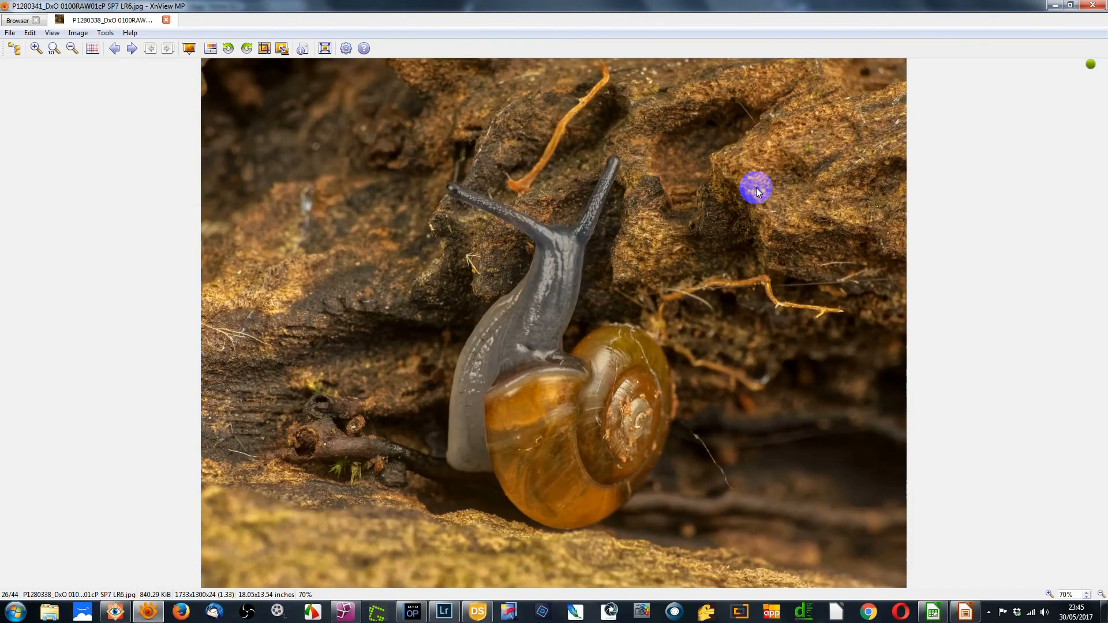
Compare the two snail photos P1280338 and P1280341 by switching back and forth between them
scroll(757, 190, down, 1)
scroll(757, 191, up, 1)
scroll(757, 190, down, 1)
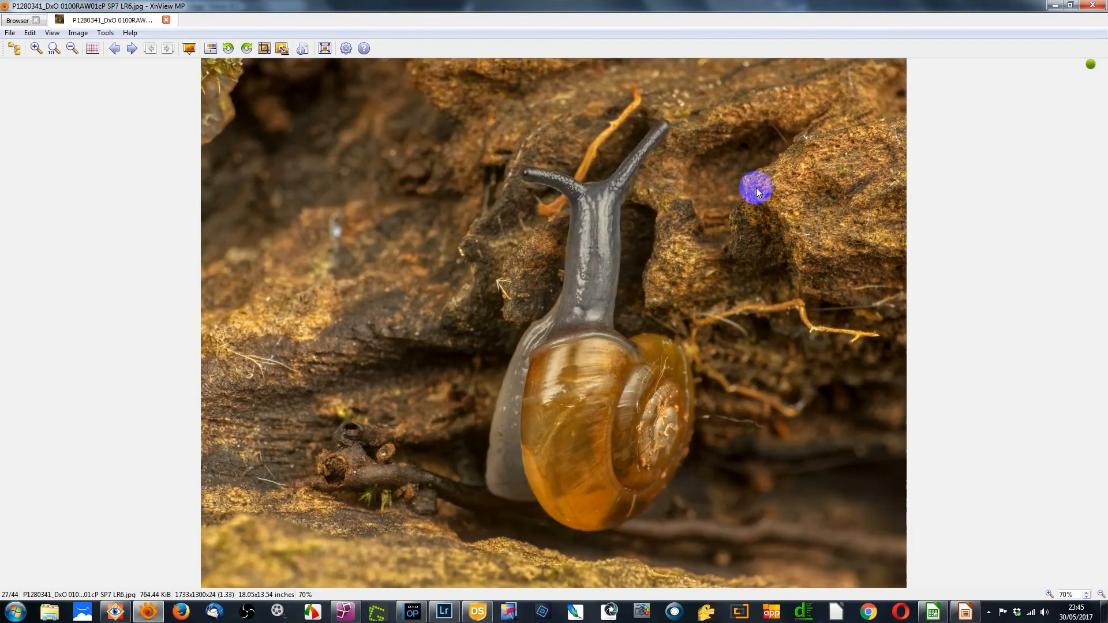
scroll(757, 190, up, 1)
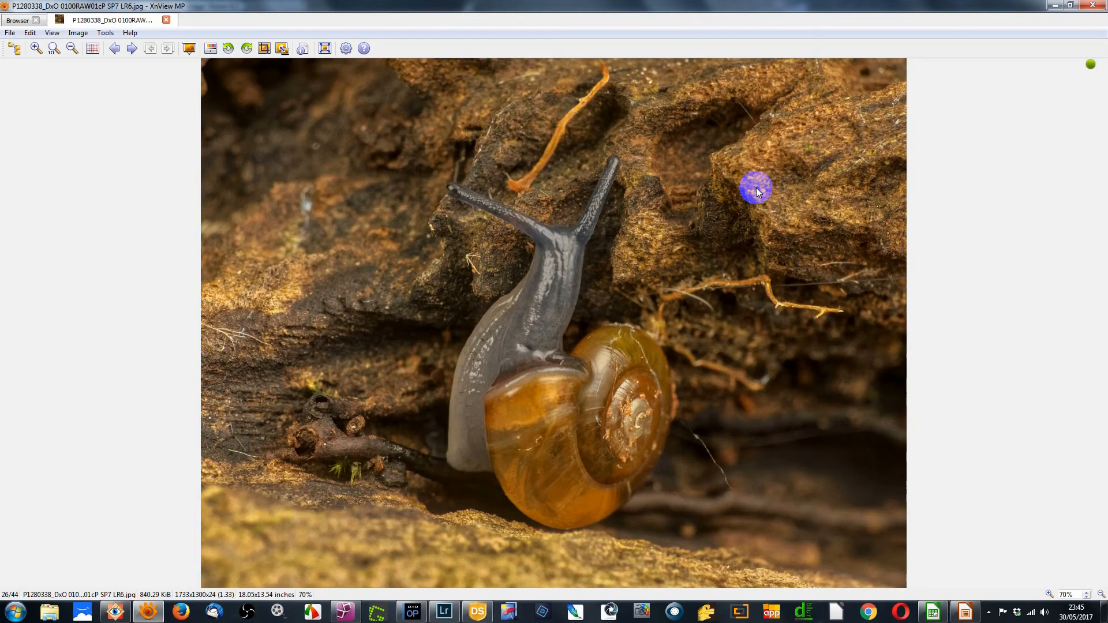
scroll(757, 191, down, 1)
scroll(757, 190, up, 1)
scroll(757, 190, down, 1)
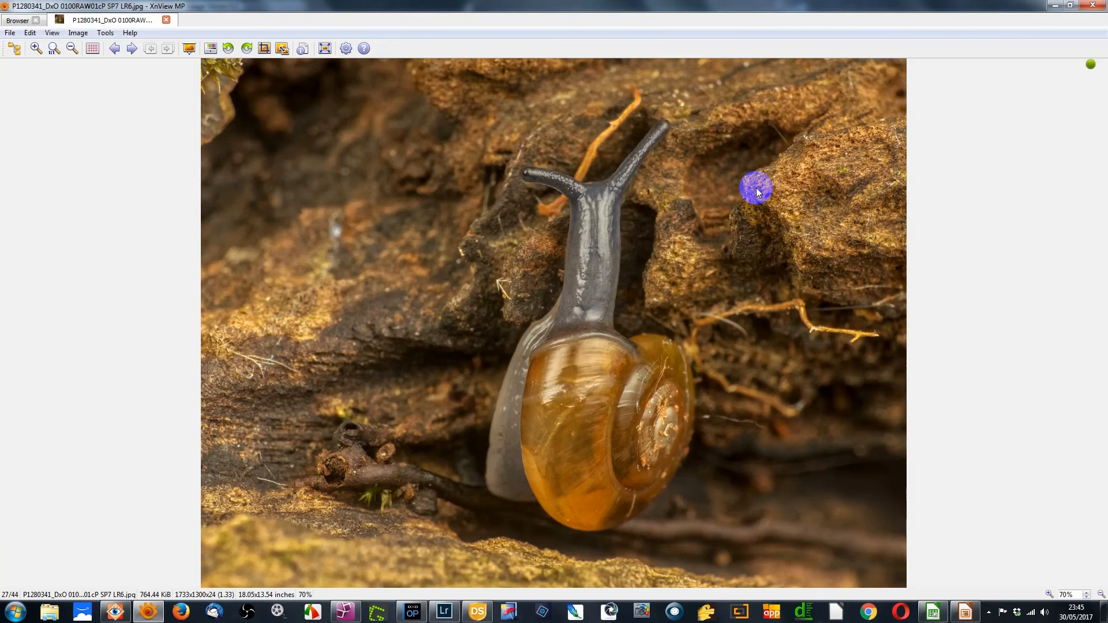
Examine the remaining photos from P1280351 through the last one, P1280554, for quality
scroll(758, 191, down, 1)
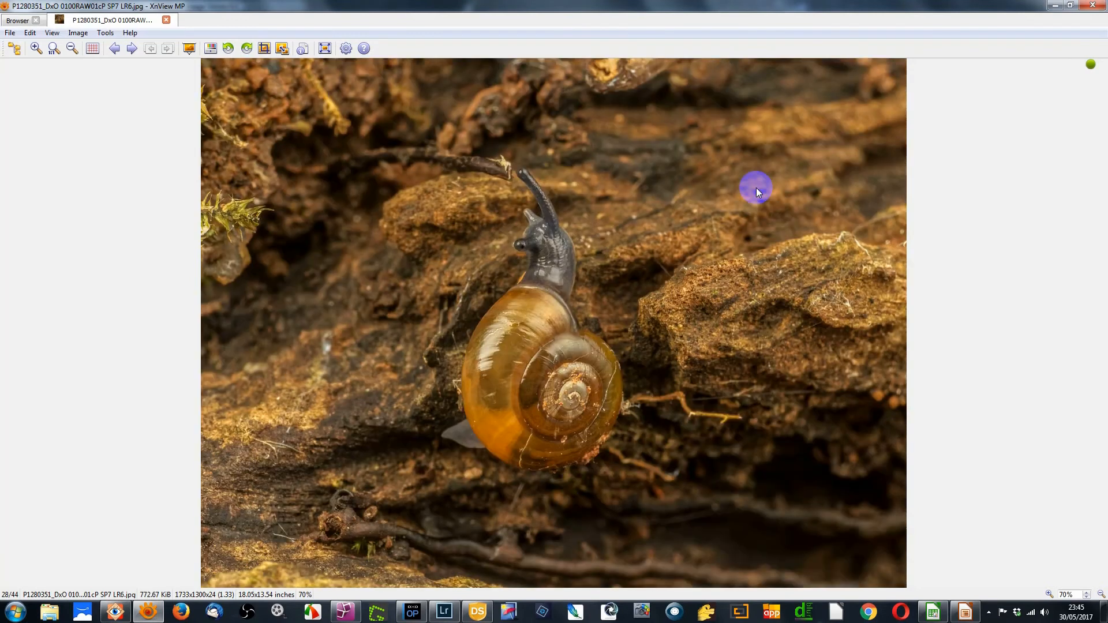
scroll(755, 188, down, 1)
scroll(756, 188, down, 1)
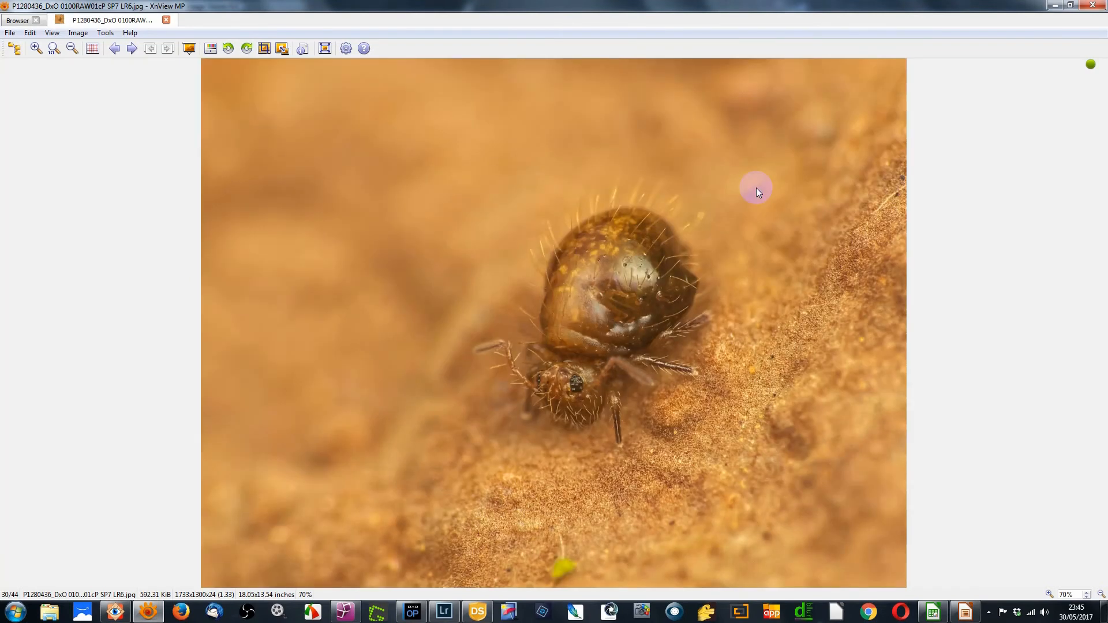
scroll(756, 188, down, 1)
scroll(755, 188, down, 1)
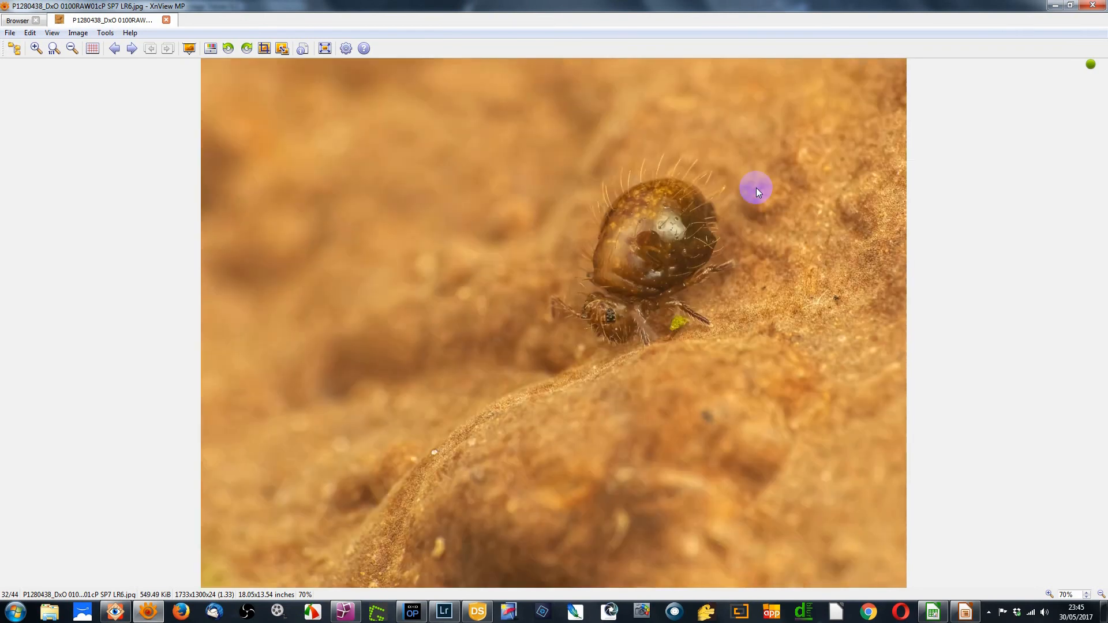
scroll(756, 188, down, 1)
scroll(755, 188, down, 1)
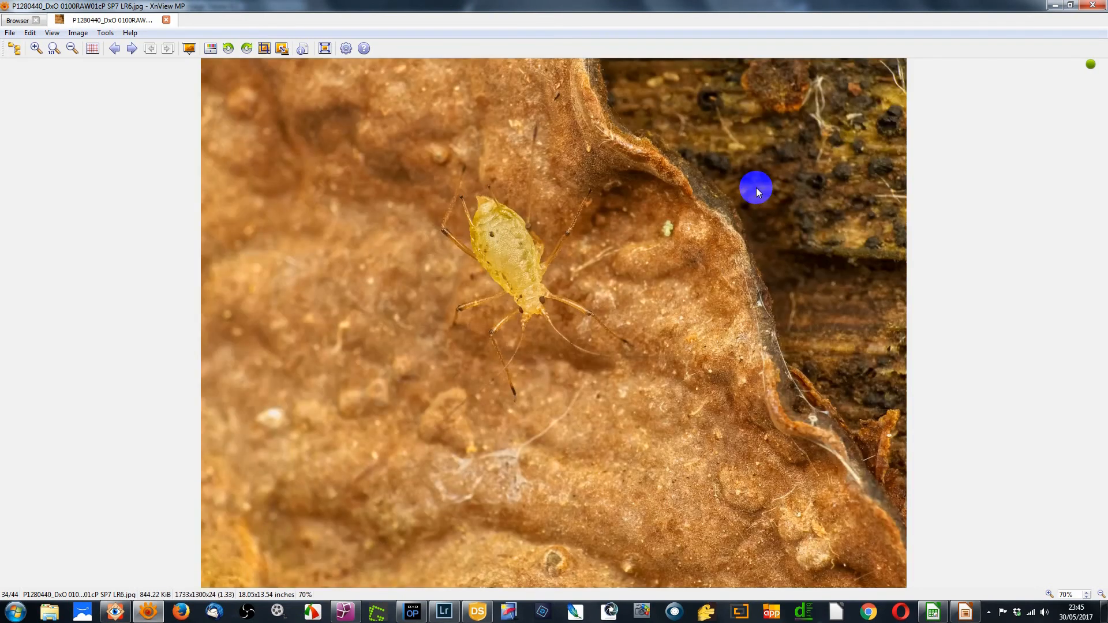
scroll(756, 188, down, 1)
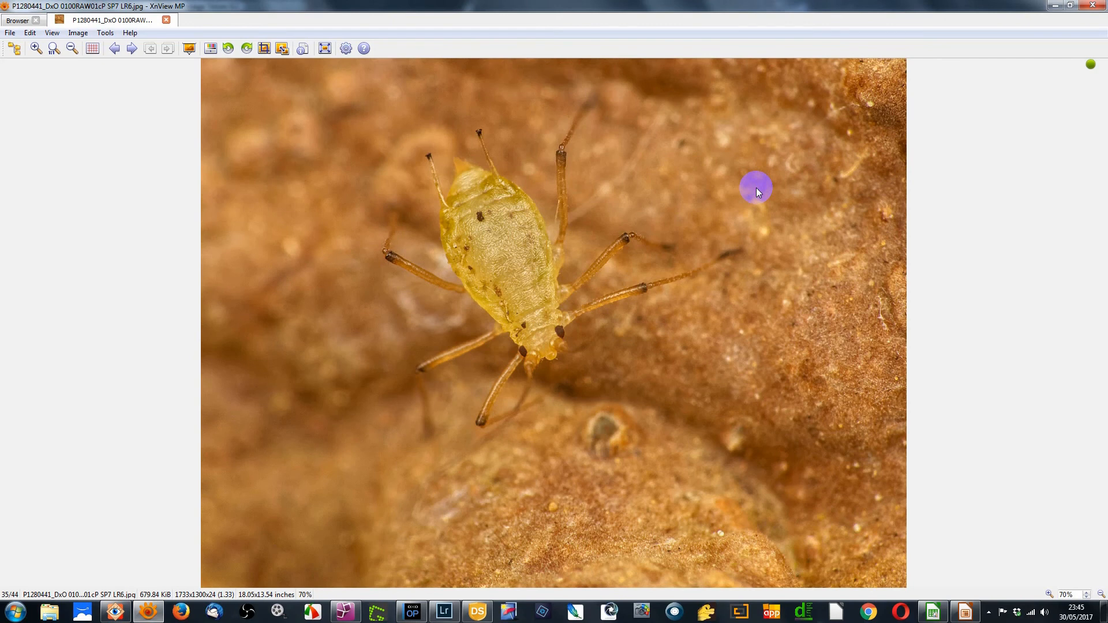
scroll(756, 188, down, 1)
scroll(756, 188, down, 1)
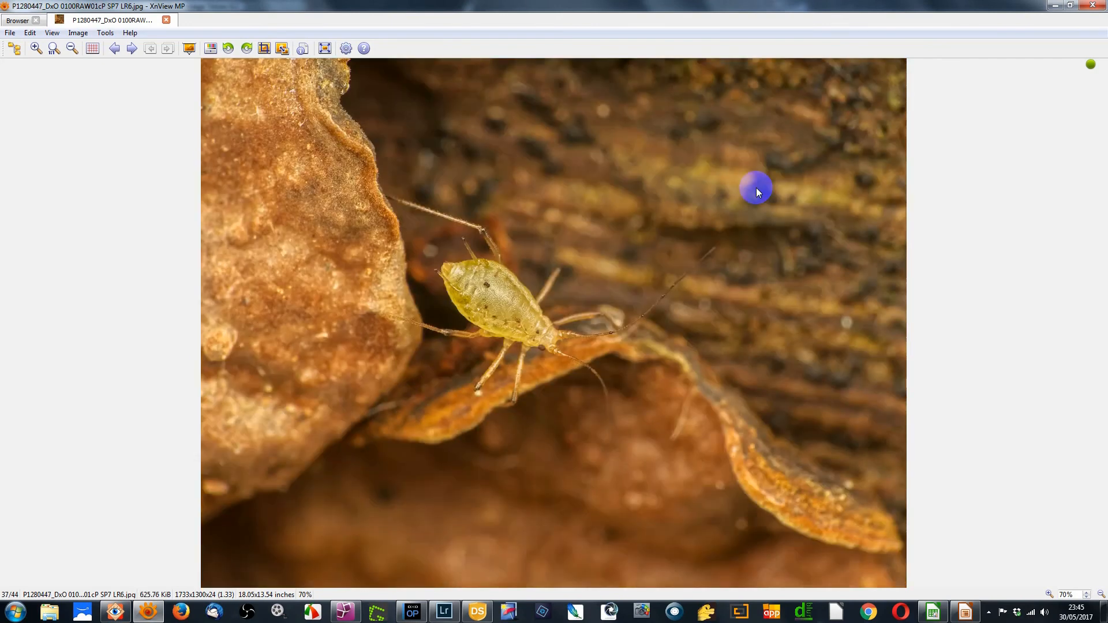
scroll(756, 188, down, 1)
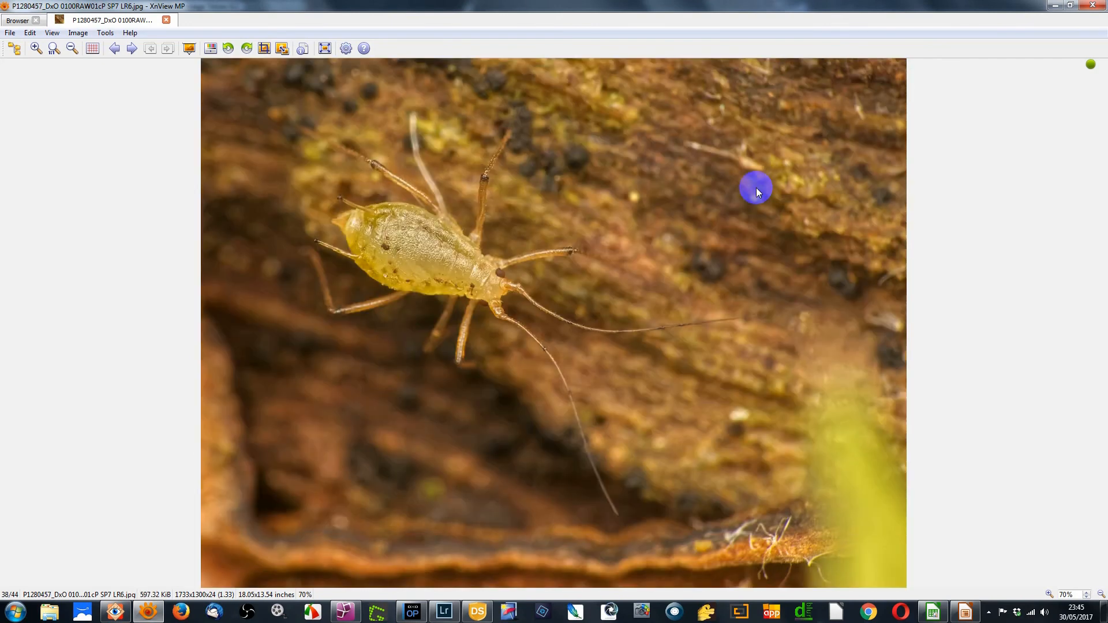
scroll(756, 188, down, 1)
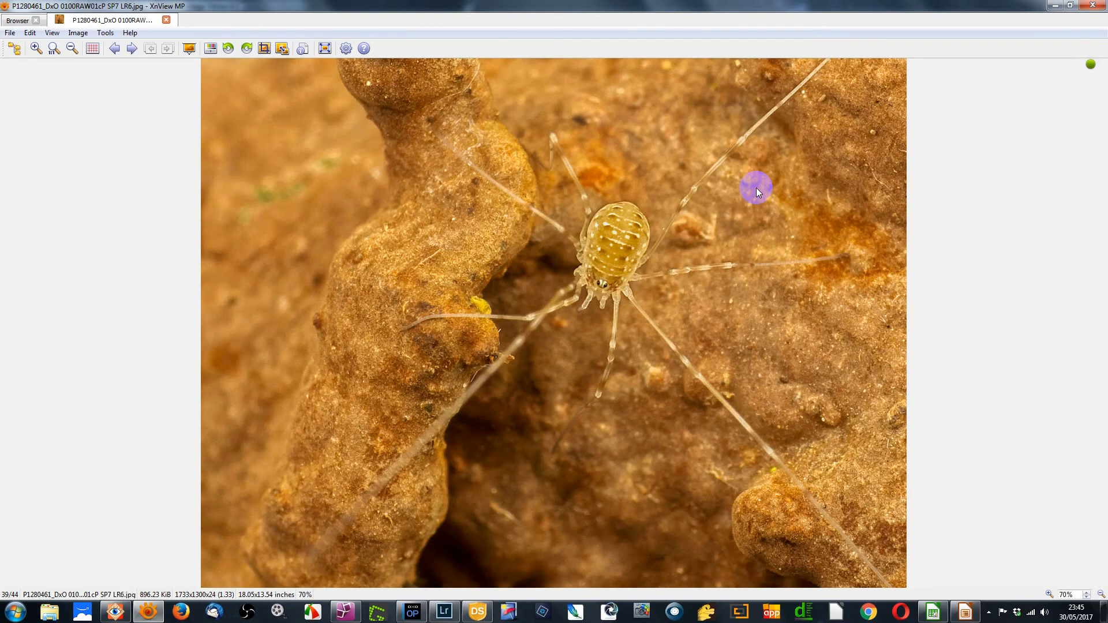
scroll(755, 188, down, 1)
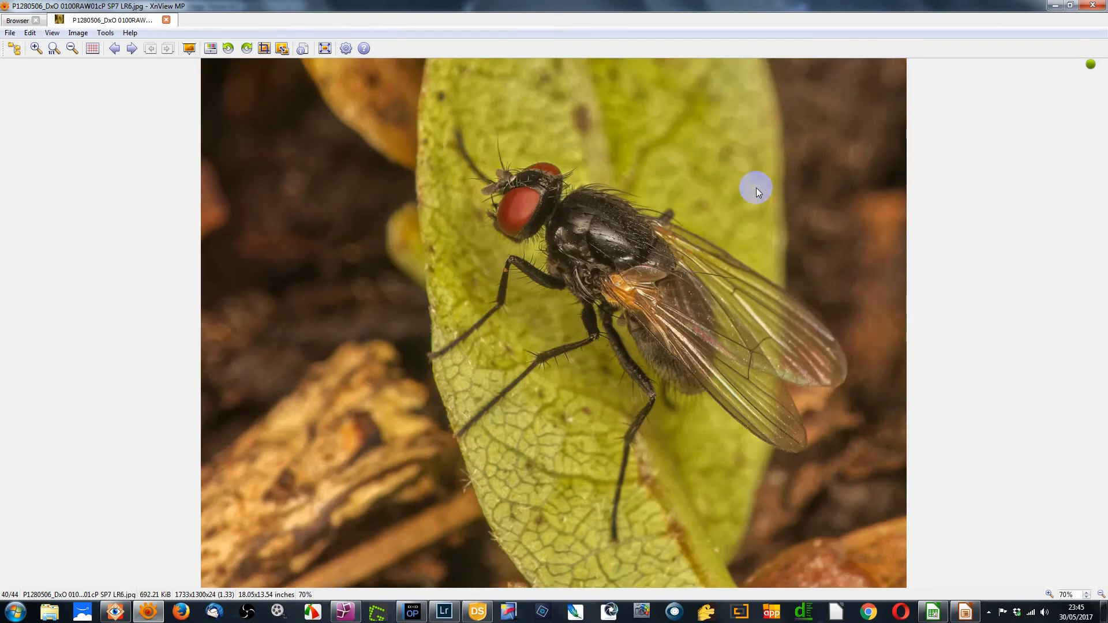
scroll(756, 188, down, 1)
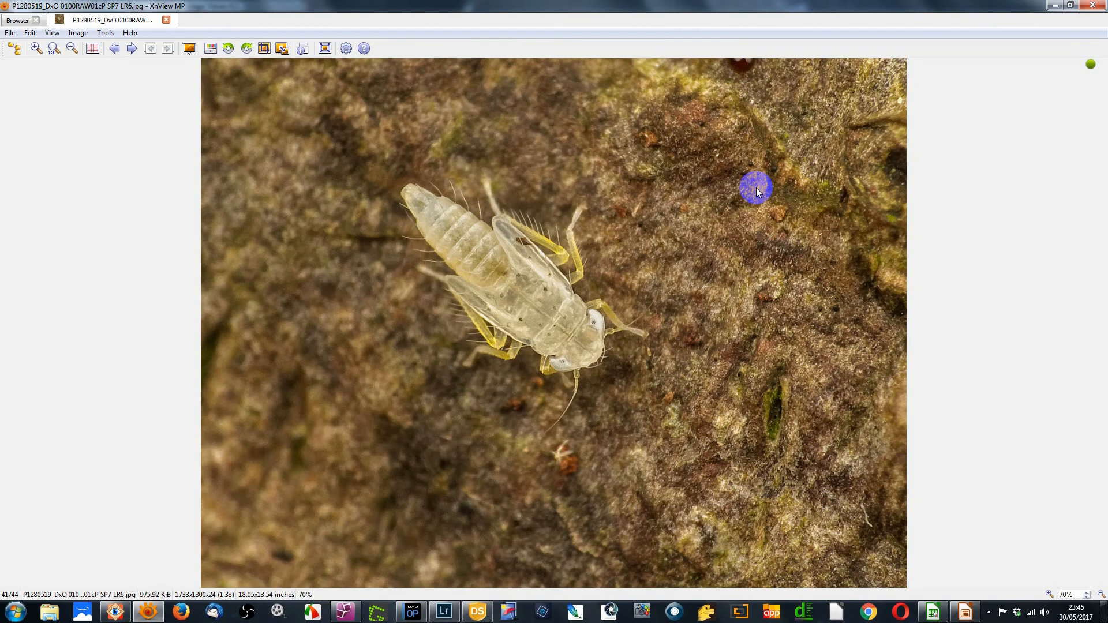
scroll(757, 192, down, 1)
scroll(758, 192, down, 1)
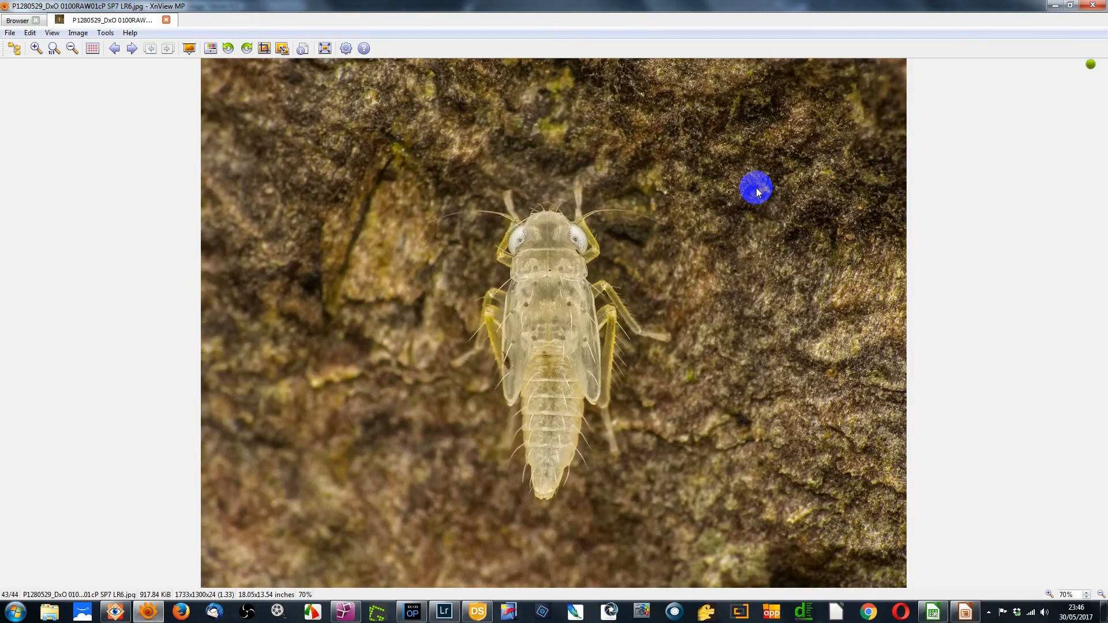
scroll(758, 192, down, 1)
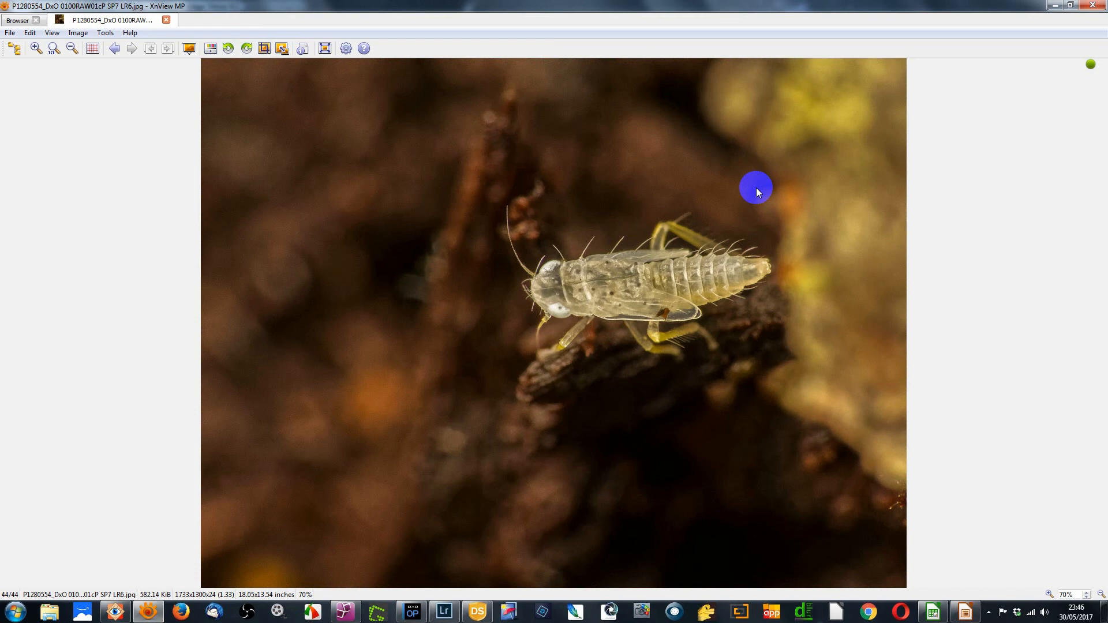
Return to the thumbnail browser and switch to the workflow presentation in LibreOffice Impress
key(Escape)
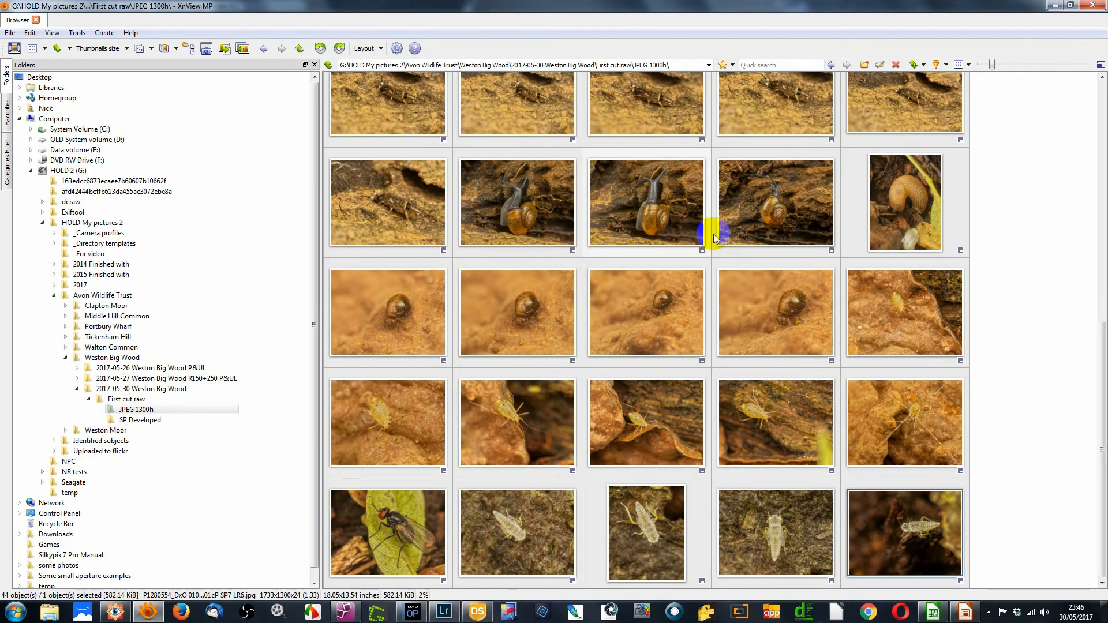
click(967, 613)
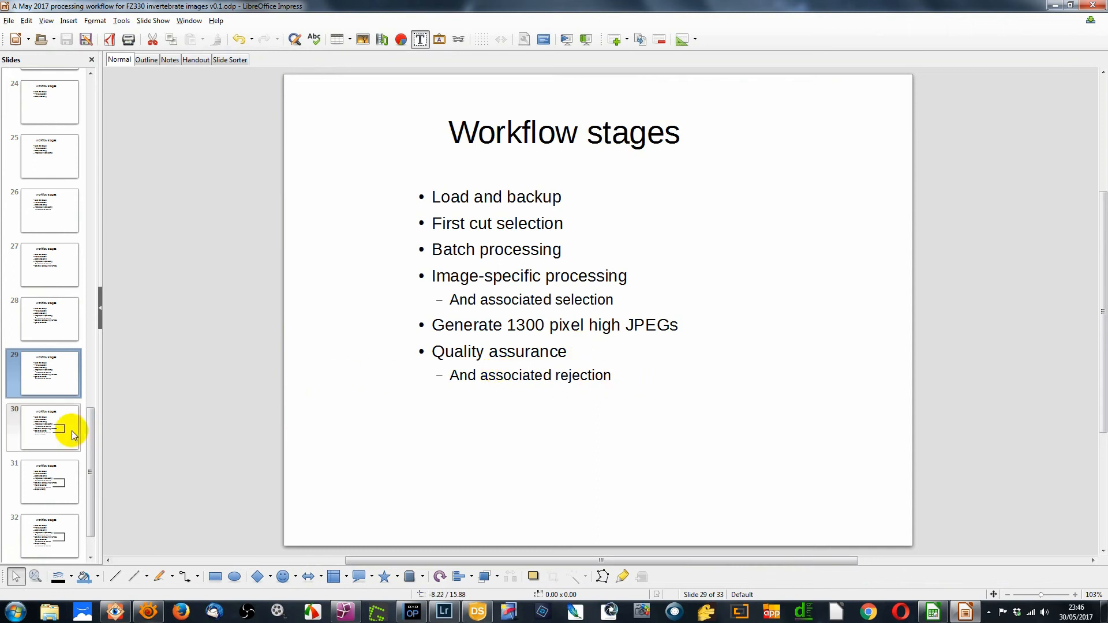
Show slides 30 to 32 of the presentation, covering the loop back to image-specific processing and the display ordering stage
click(45, 435)
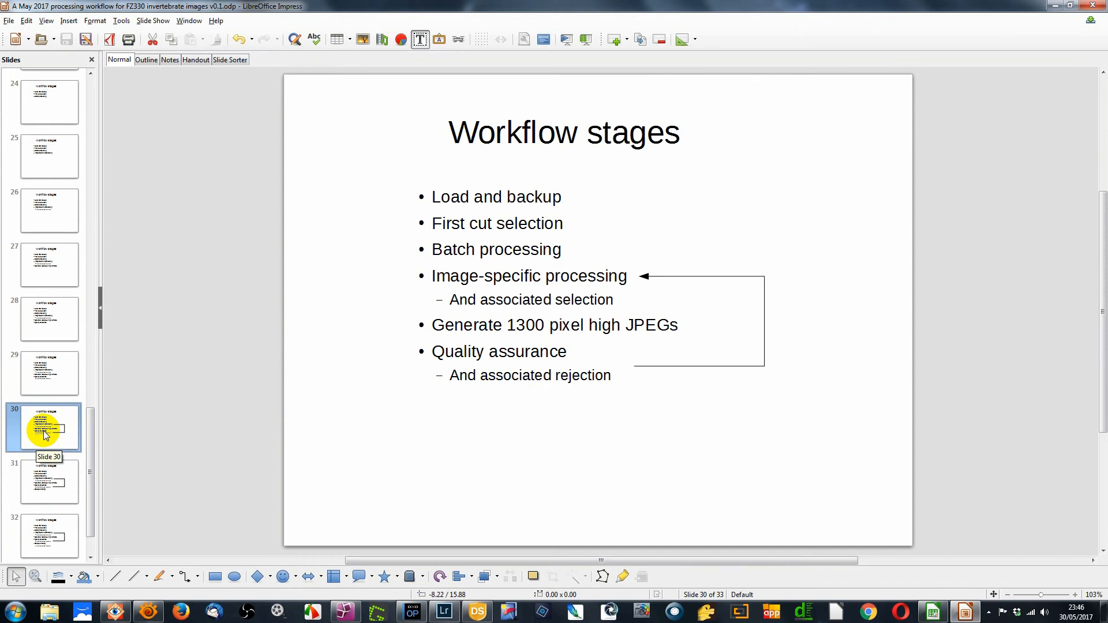
click(54, 483)
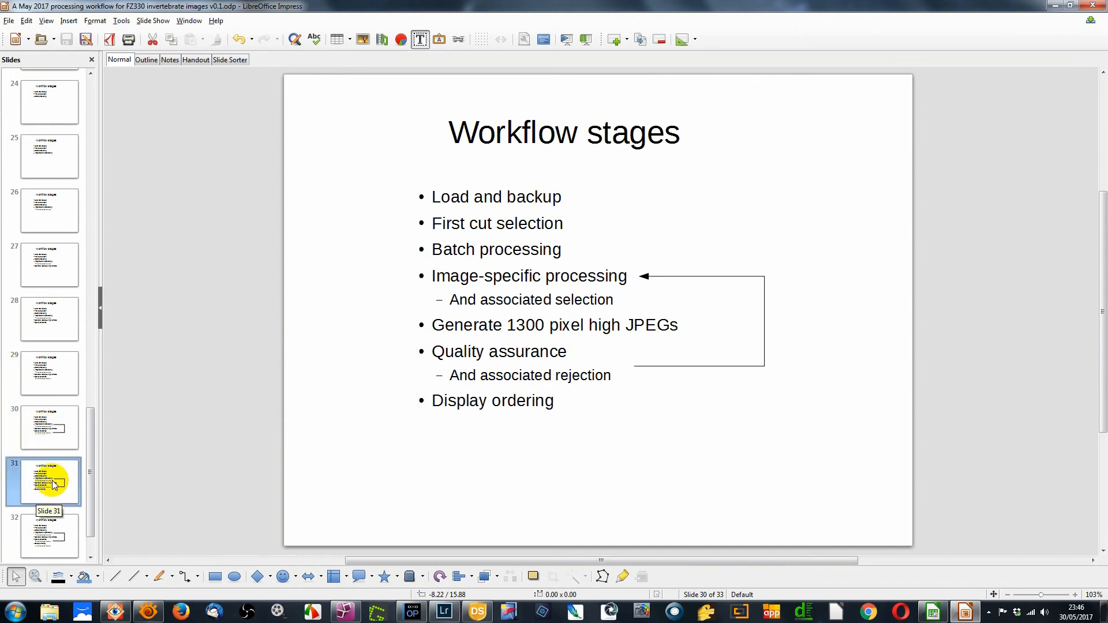
click(56, 540)
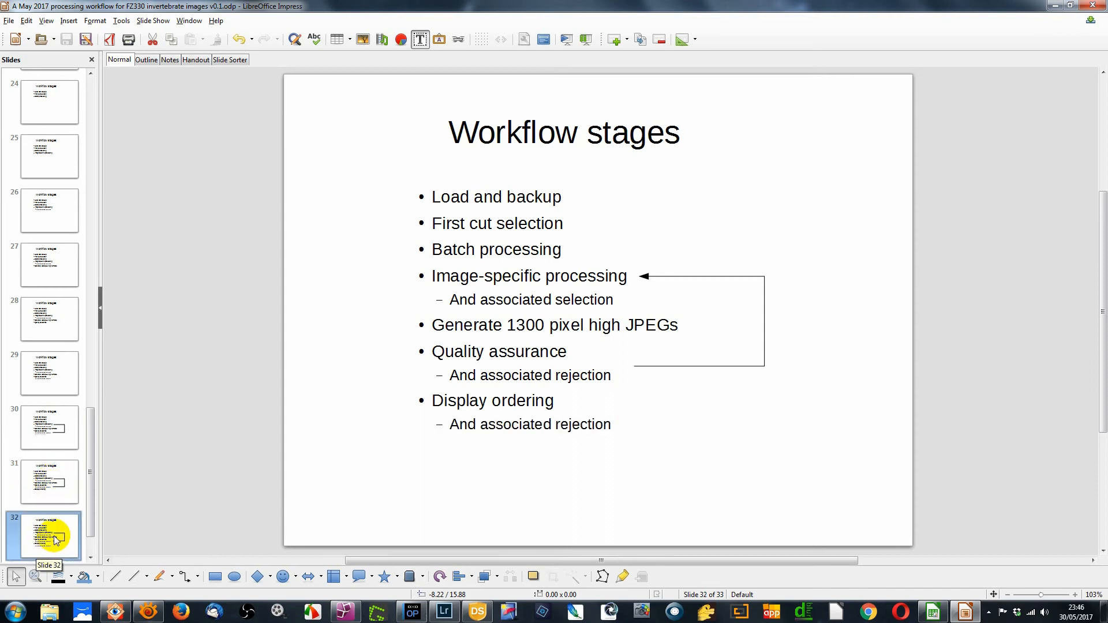
Switch to FastStone Image Viewer and view the JPEG 1300h photos full screen from P1270952 through P1280078
click(116, 614)
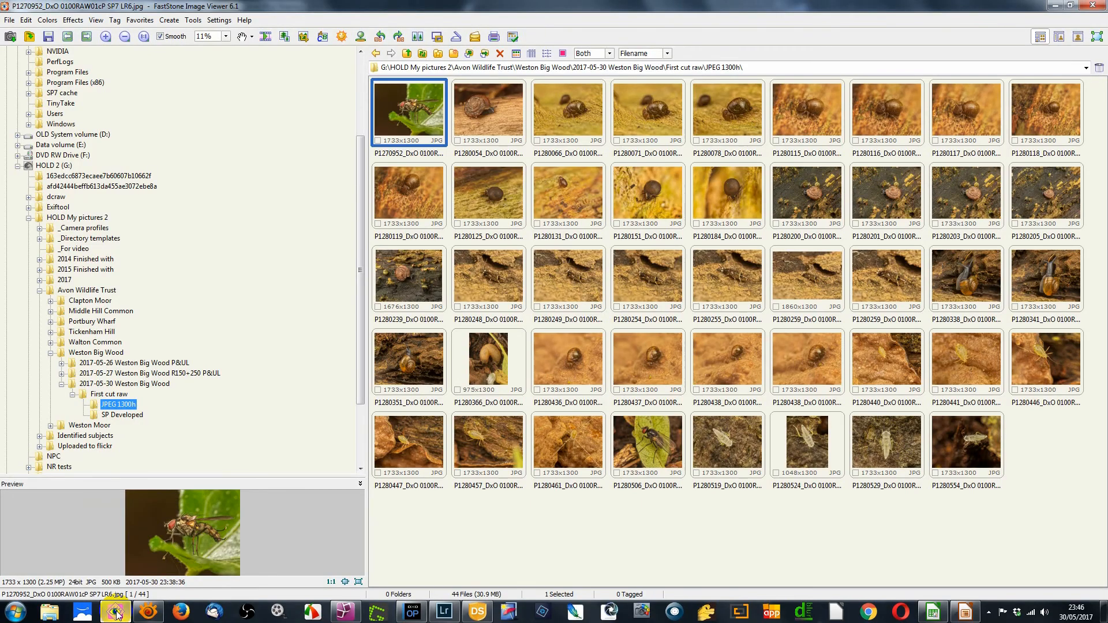
click(381, 86)
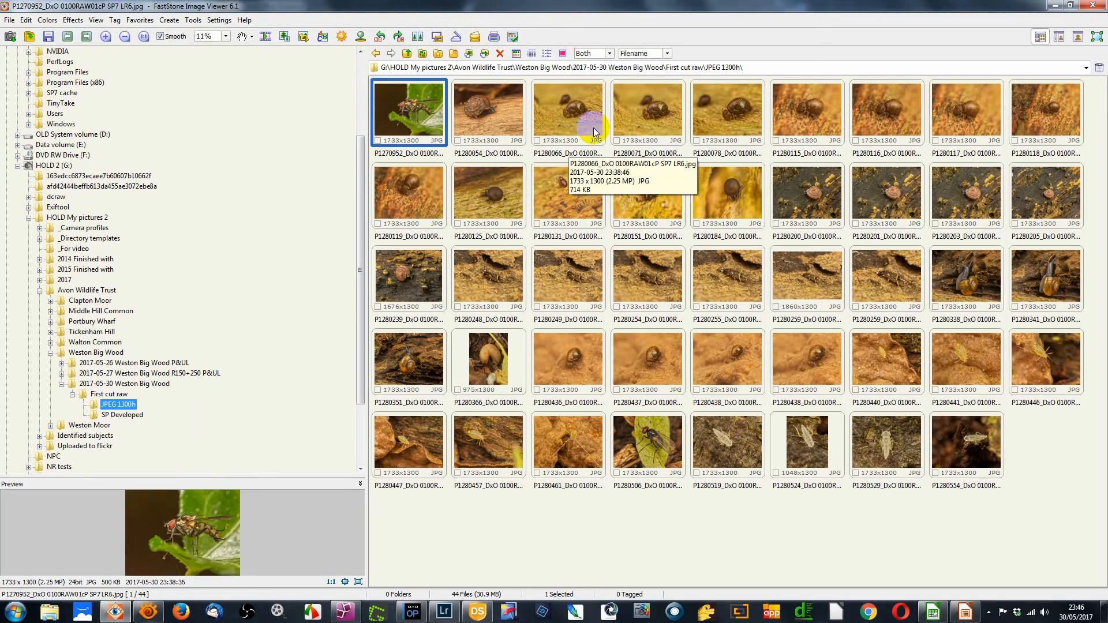
double_click(425, 116)
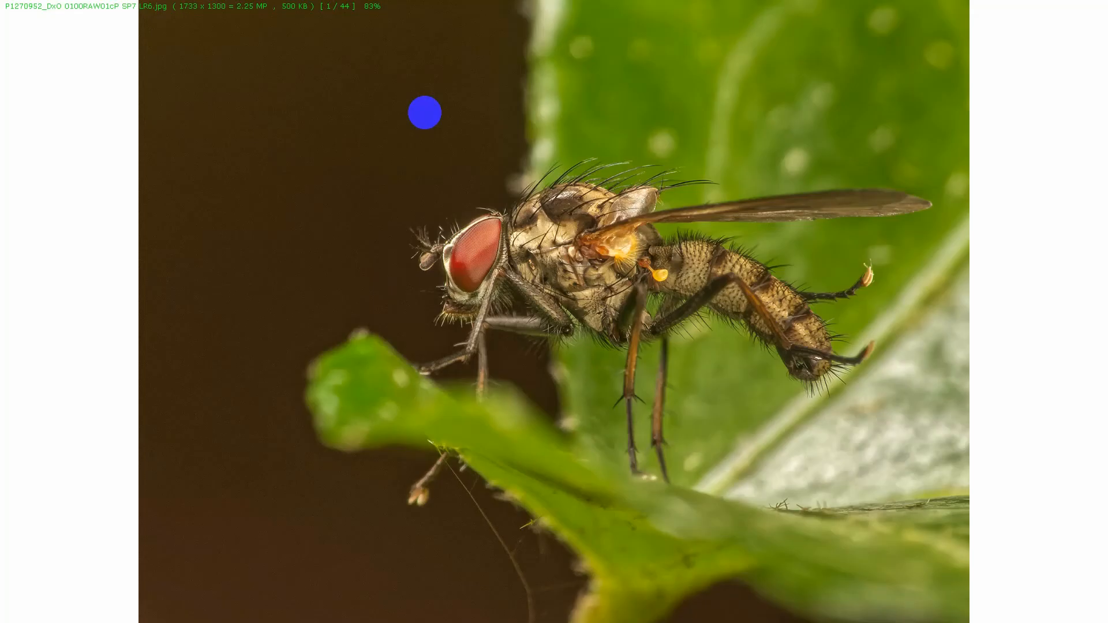
key(Right)
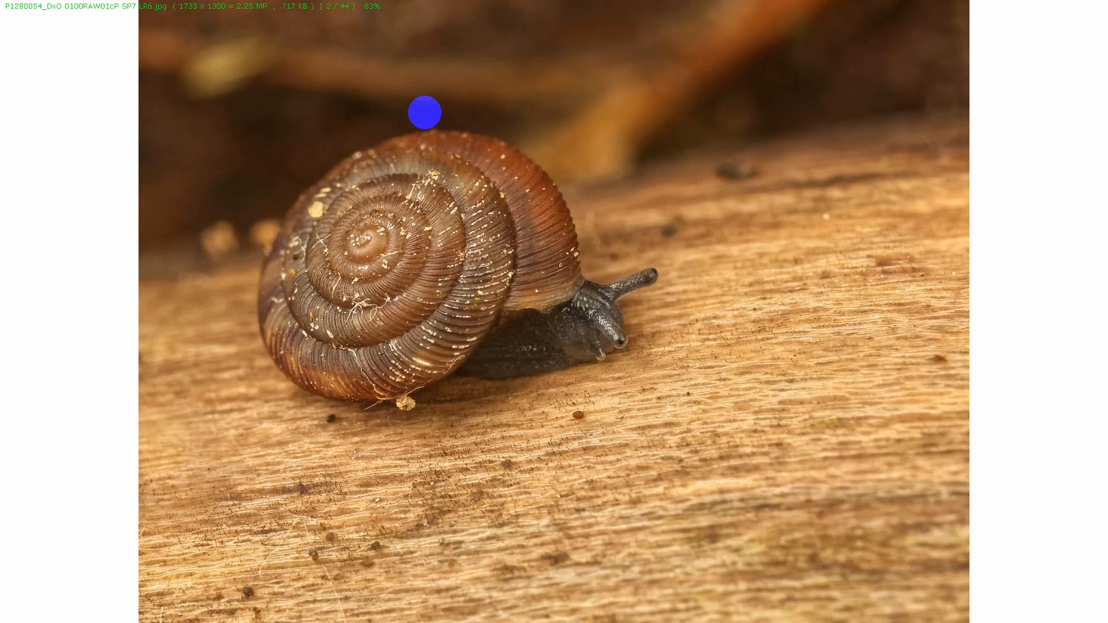
key(Right)
key(Right)
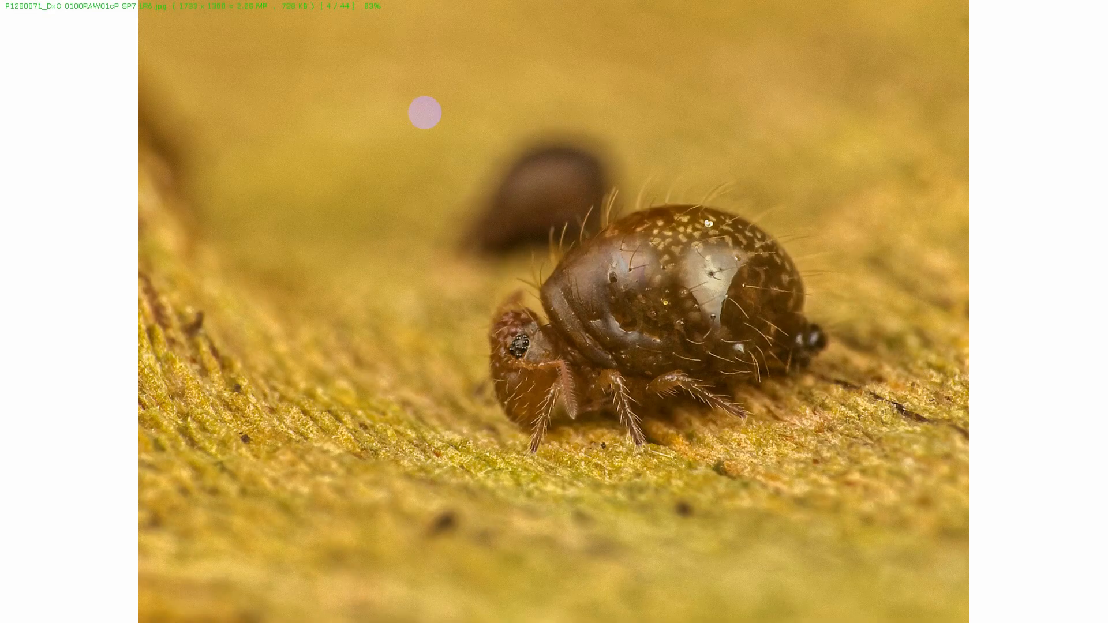
key(Right)
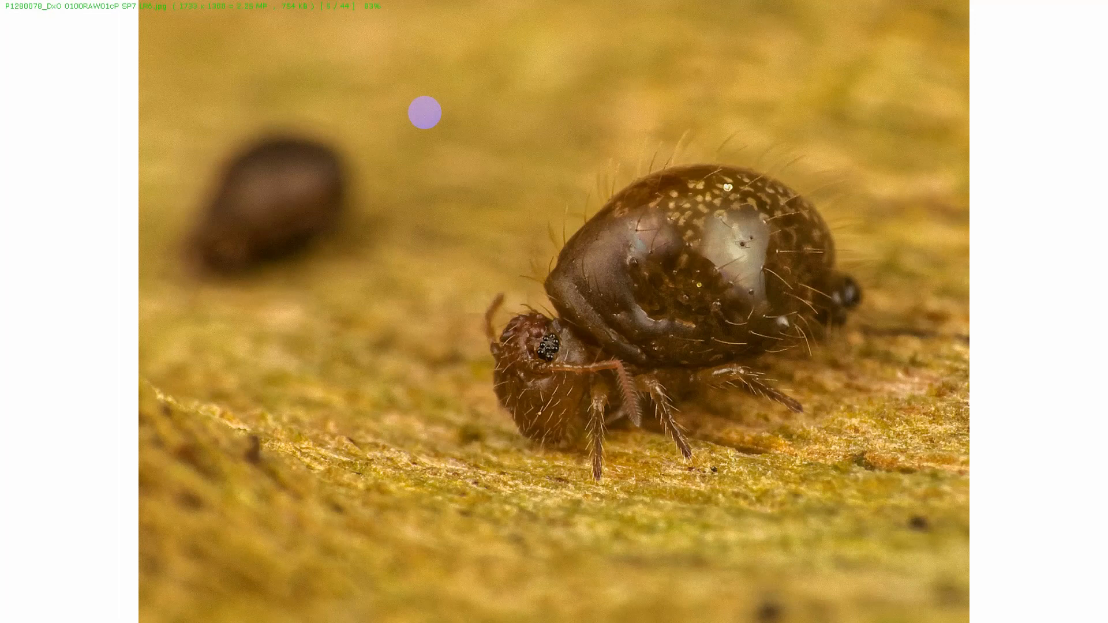
Compare springtail photos P1280066, P1280071 and P1280078, tag P1280071 and P1280078, and return to the thumbnails
key(Left)
key(Left)
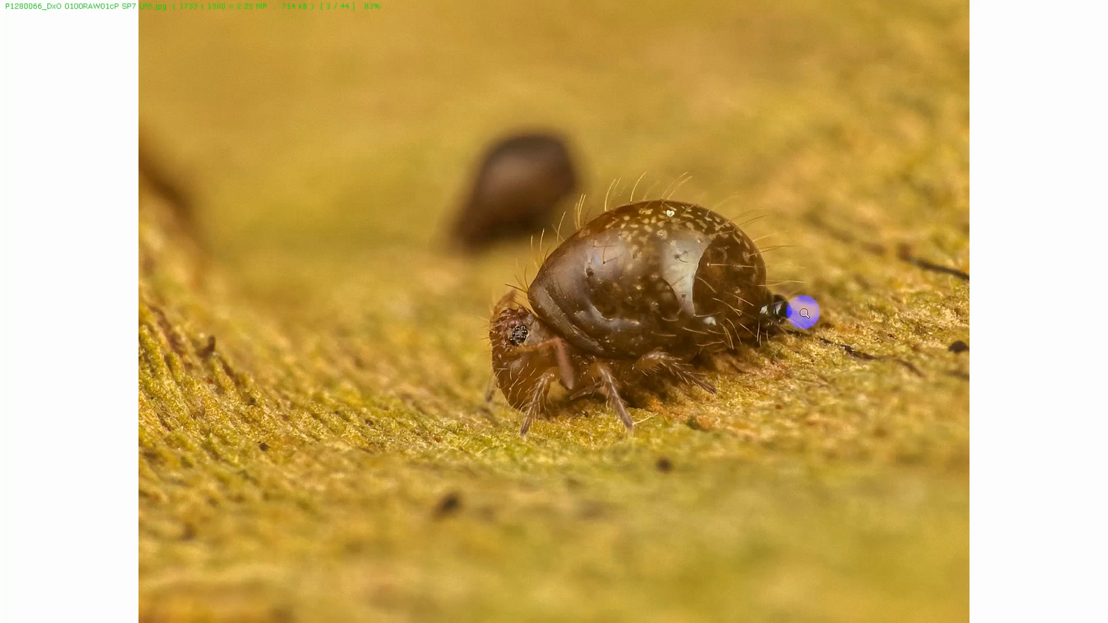
key(Right)
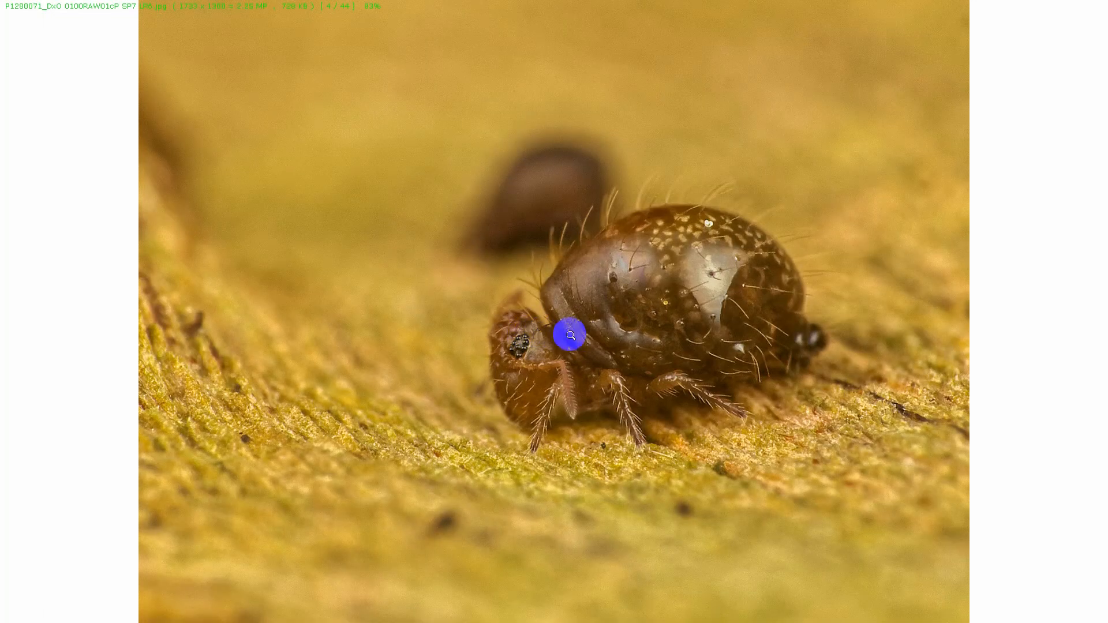
key(Right)
key(Left)
key(Left)
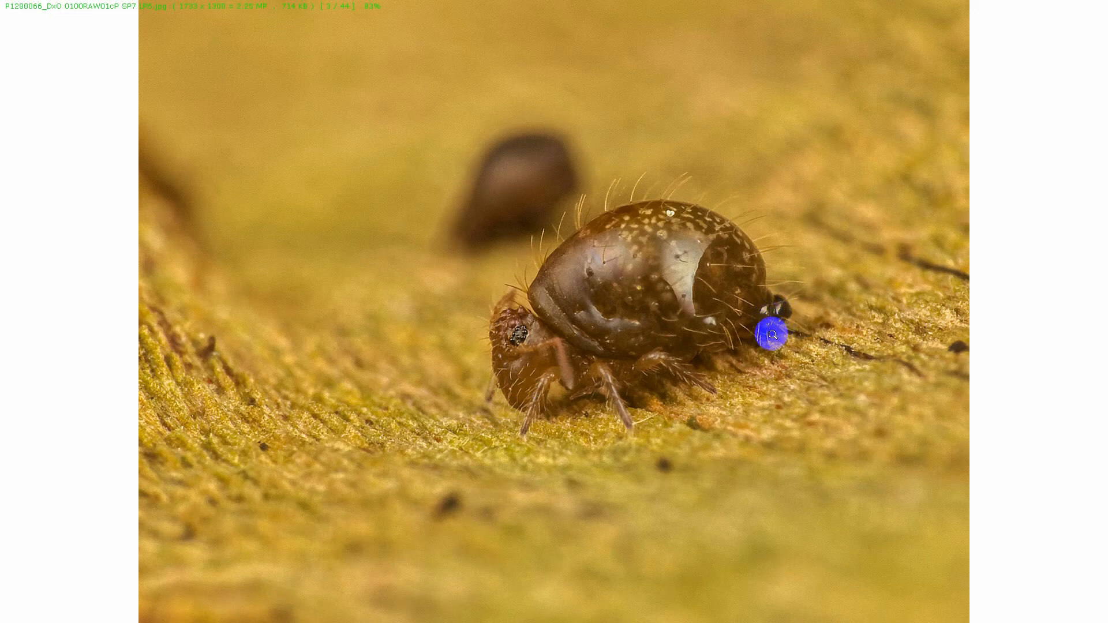
key(Right)
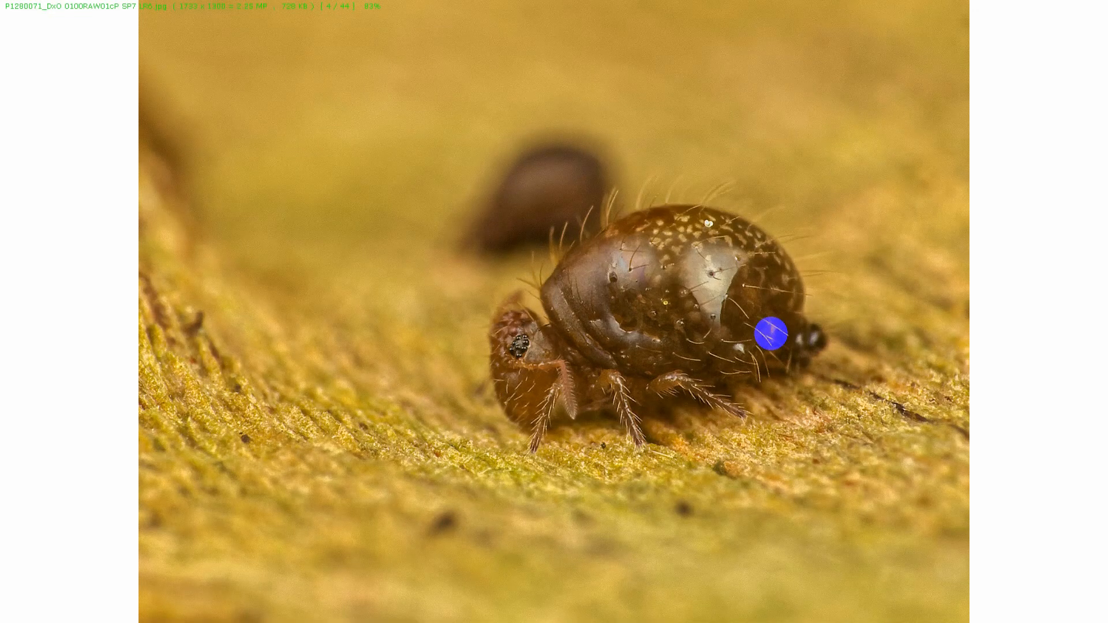
key(Right)
key(backslash)
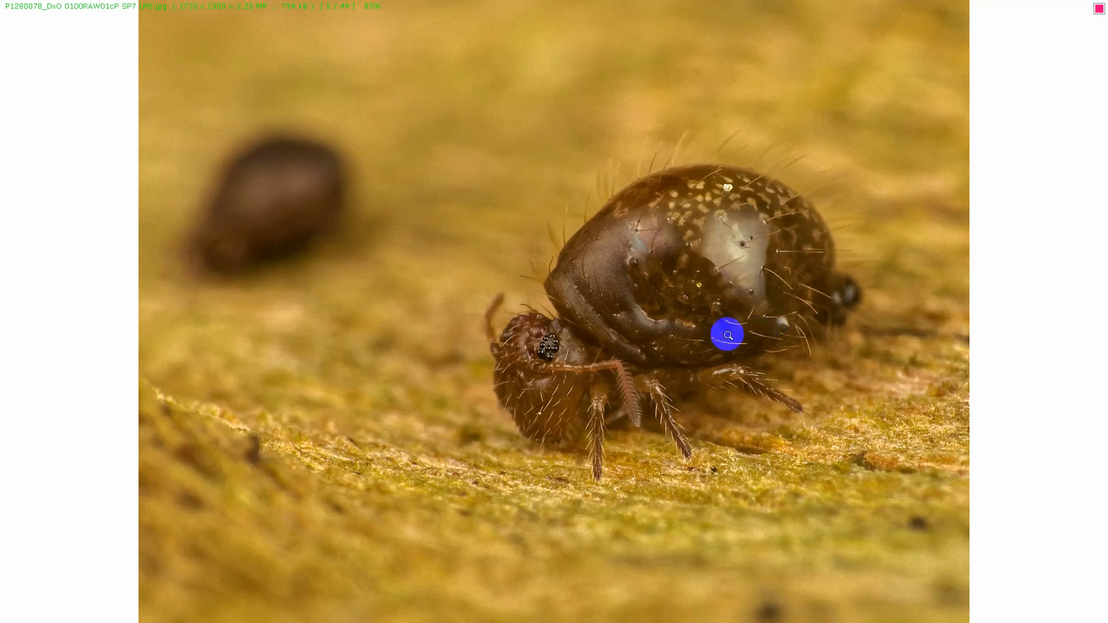
key(Escape)
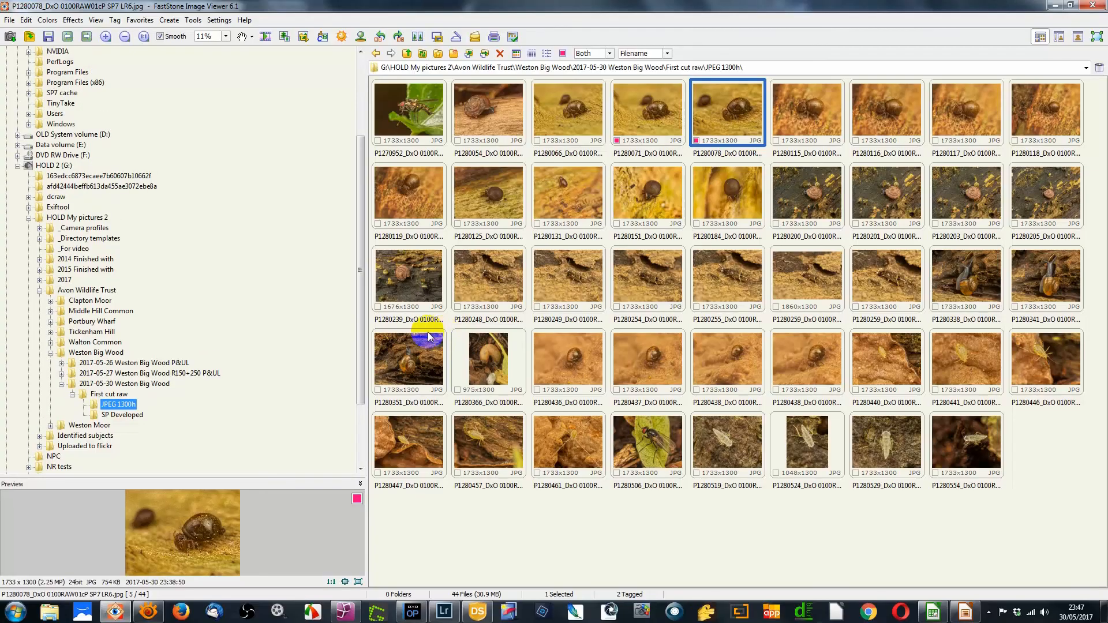
Create a folder named dropped inside JPEG 1300h and move photos P1280071 and P1280078 into it
right_click(118, 404)
click(151, 538)
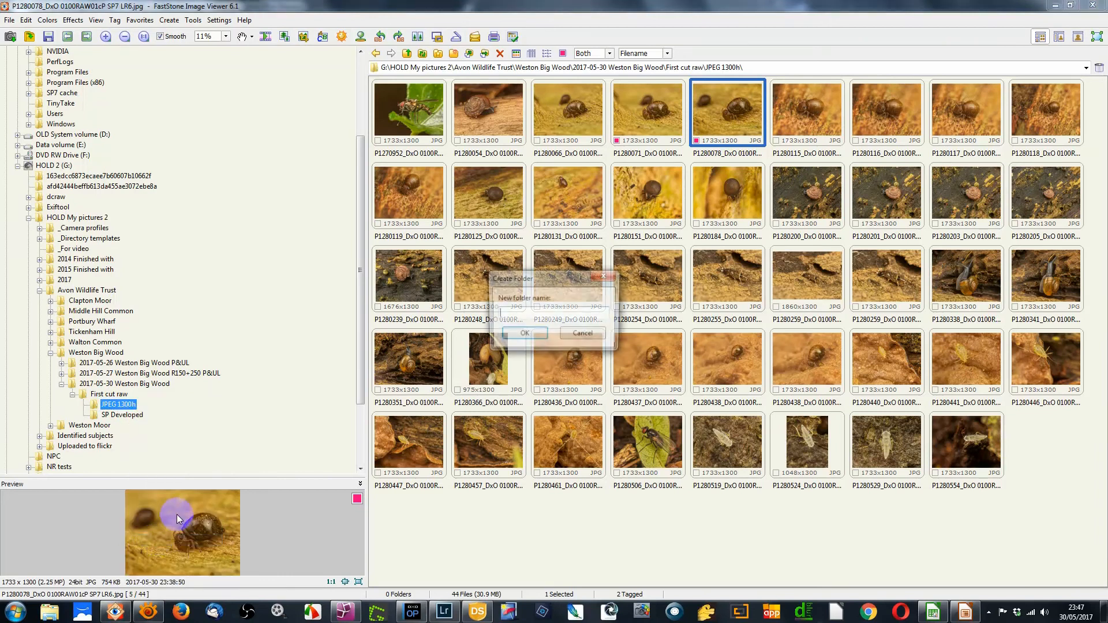
text(dropped)
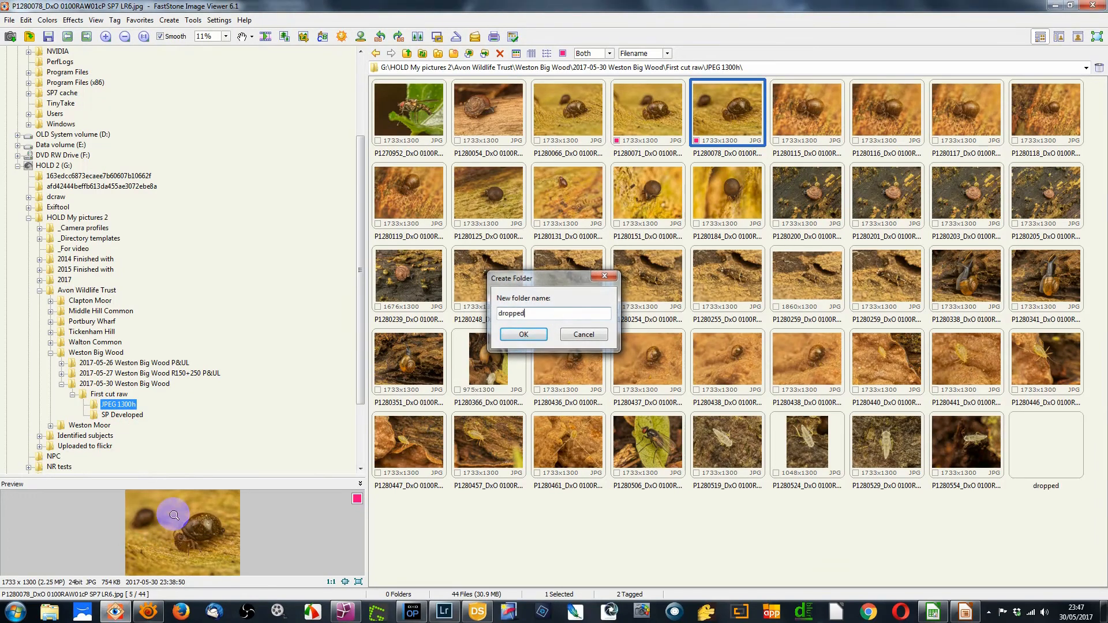
key(Return)
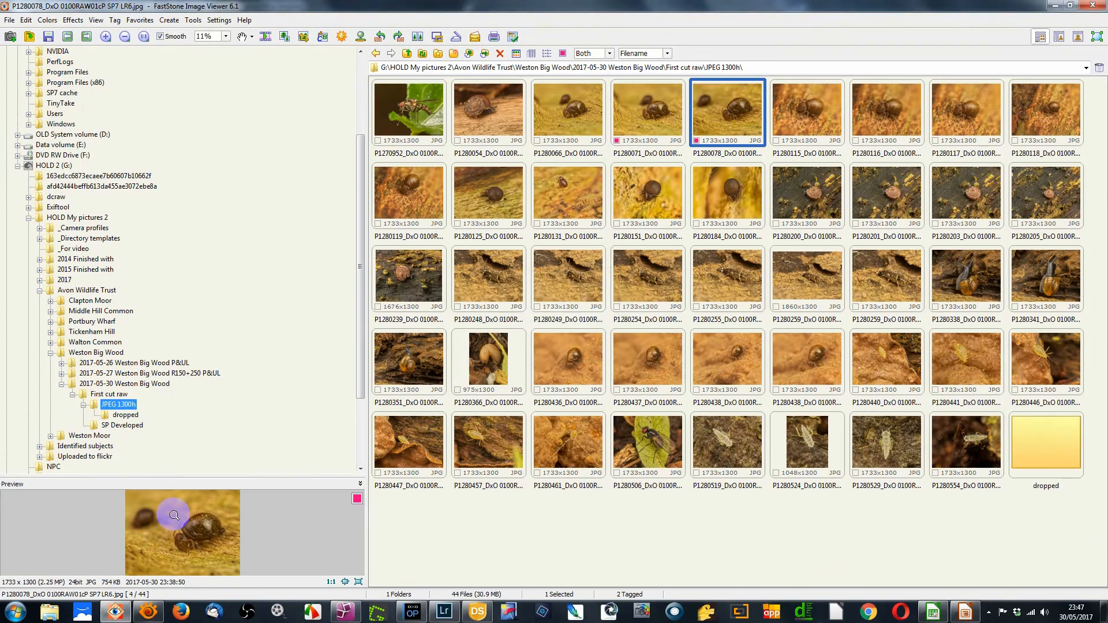
ctrl+click(655, 118)
drag(654, 118, 121, 417)
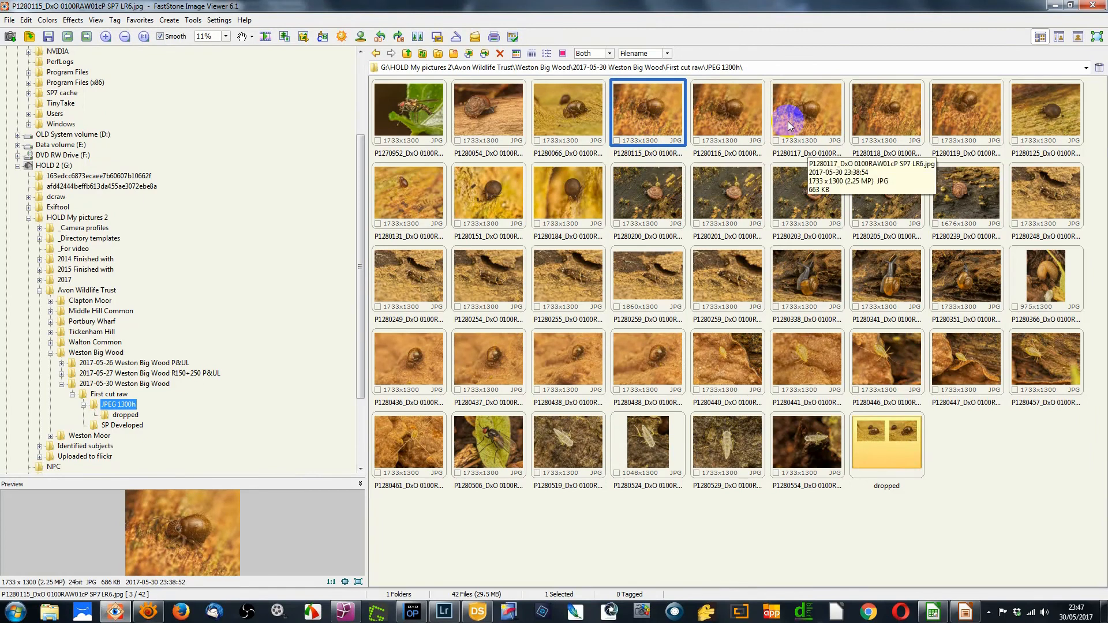
Place photo P1280118 ahead of P1280115 and check the new display order full screen through P1280119
drag(896, 117, 641, 115)
double_click(646, 114)
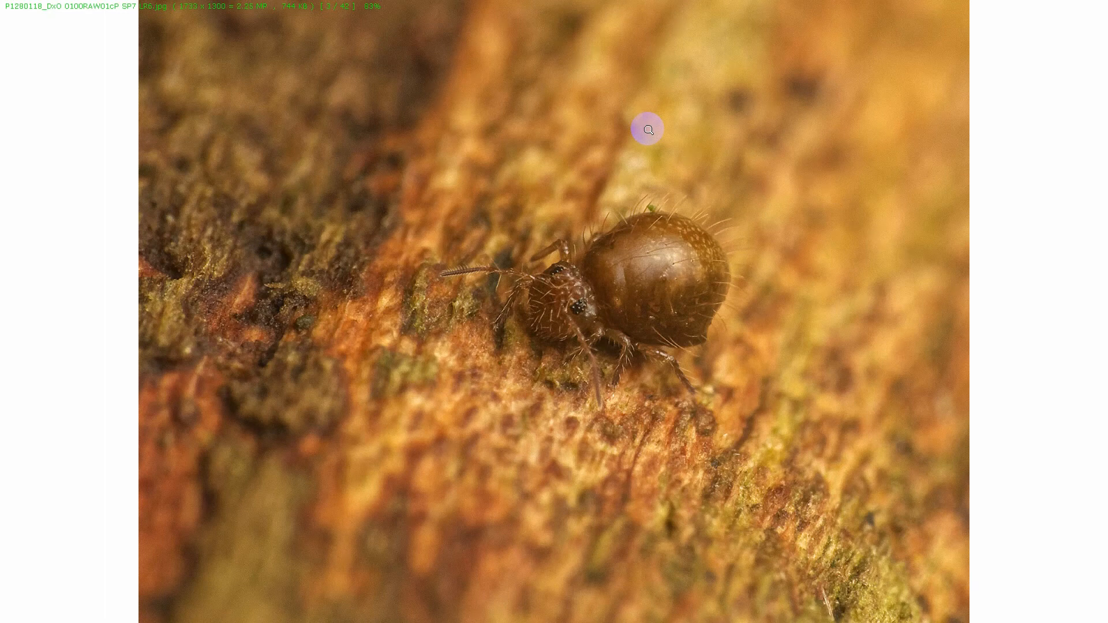
key(Right)
key(Right)
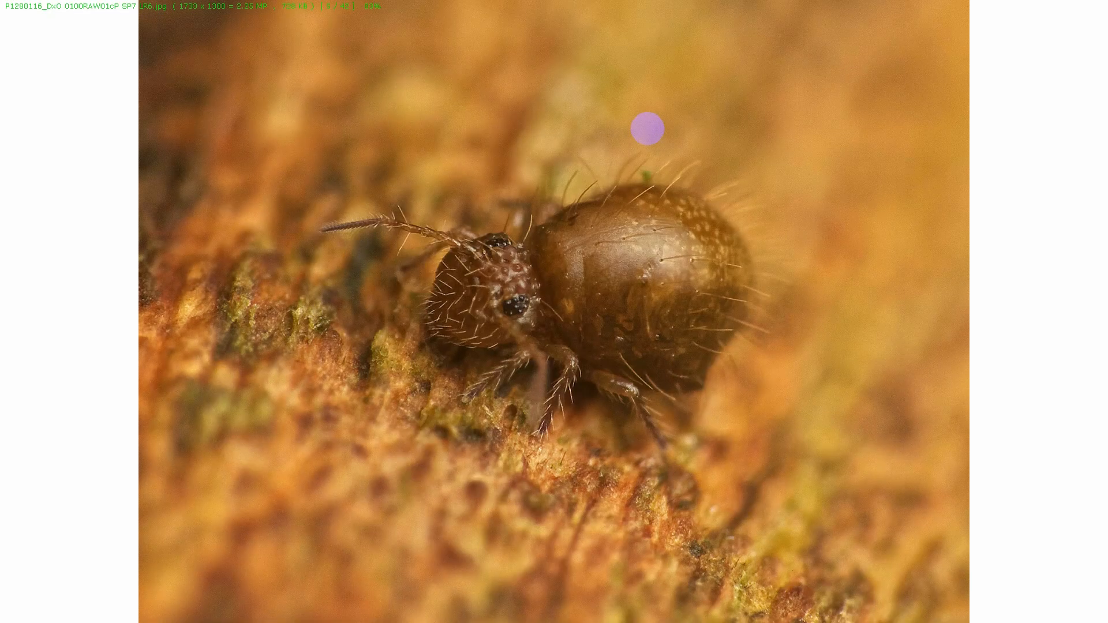
key(Right)
key(Right)
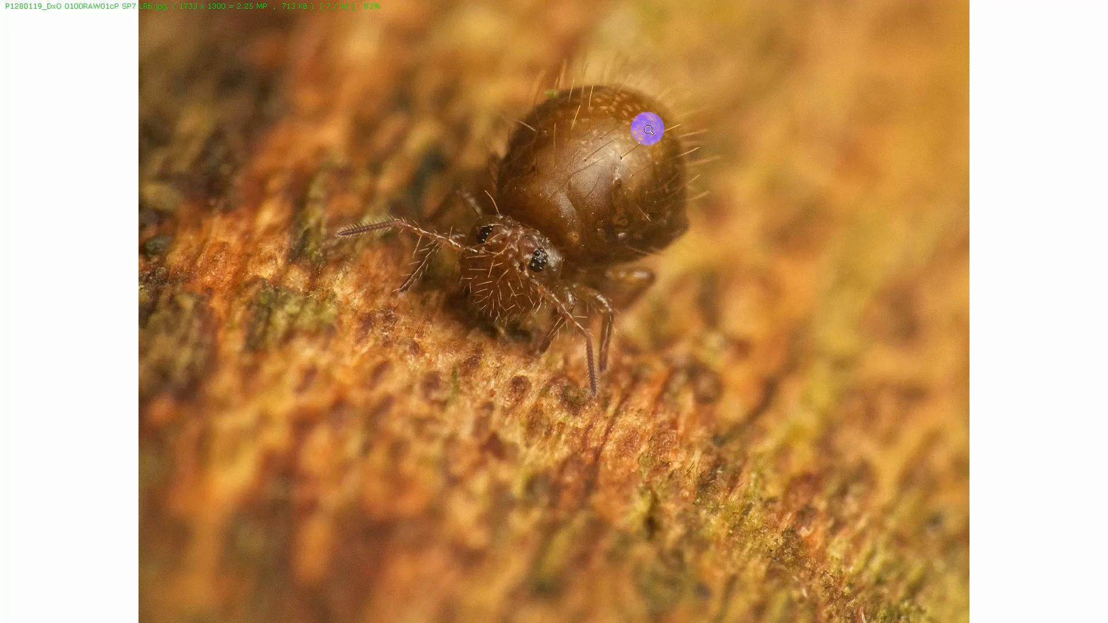
key(Left)
key(Left)
key(Right)
key(Right)
double_click(648, 130)
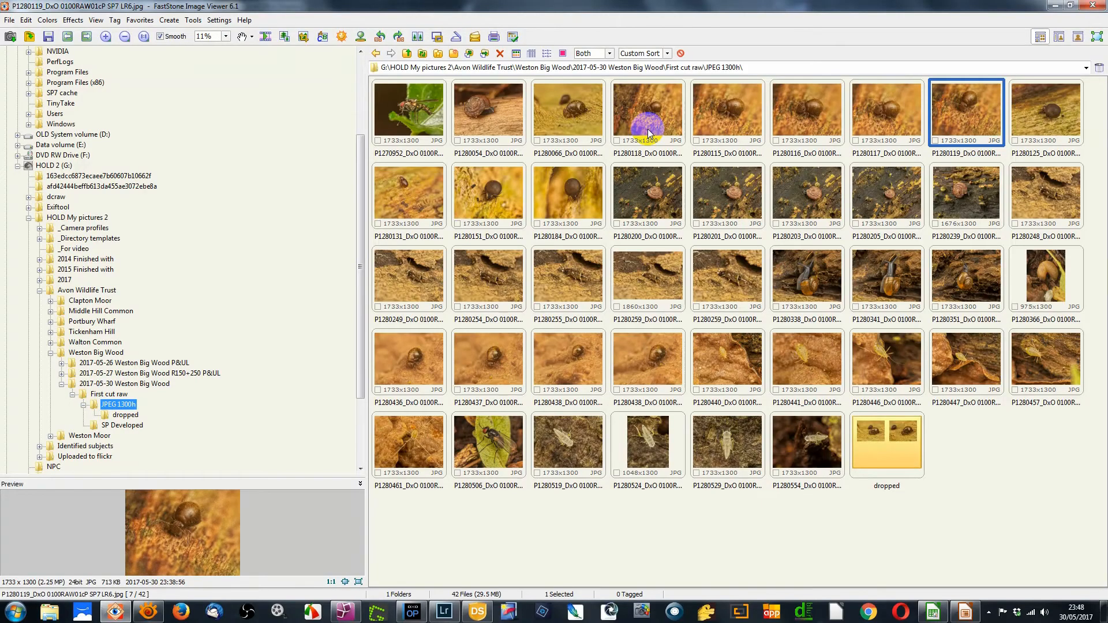
click(979, 128)
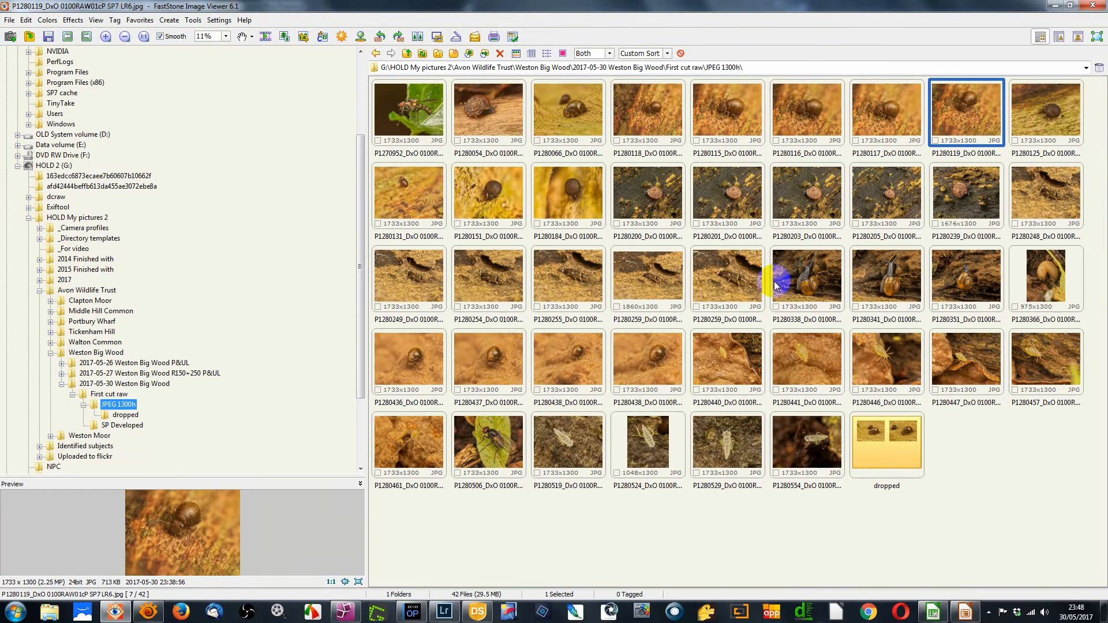
Switch to Lightroom and reposition the crop of P1280119 so the springtail sits further right and lower in the frame
click(445, 615)
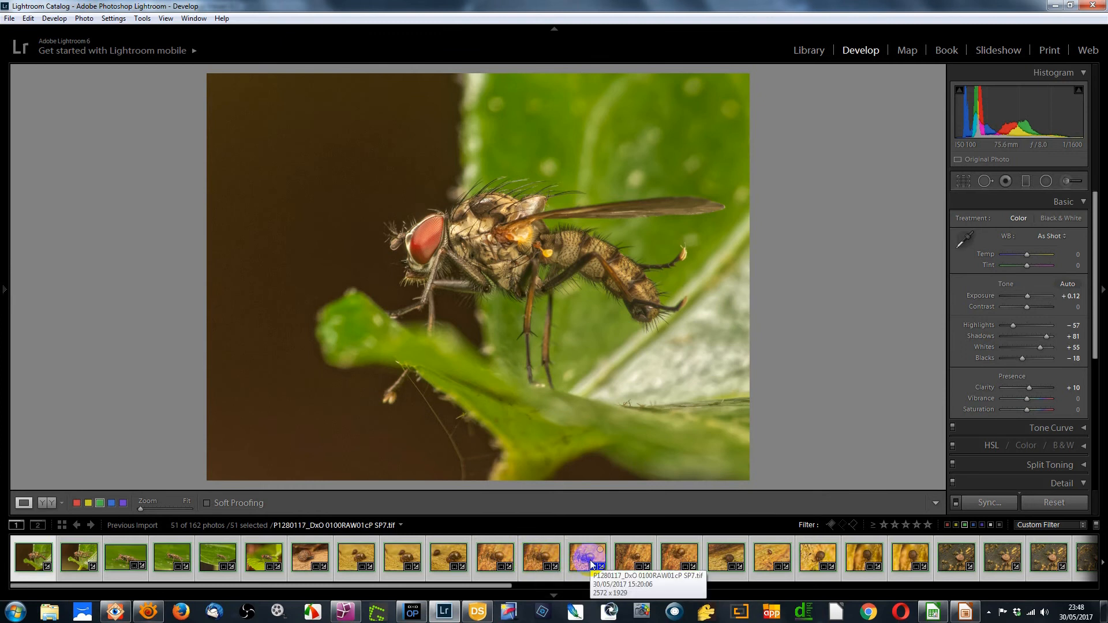
click(686, 563)
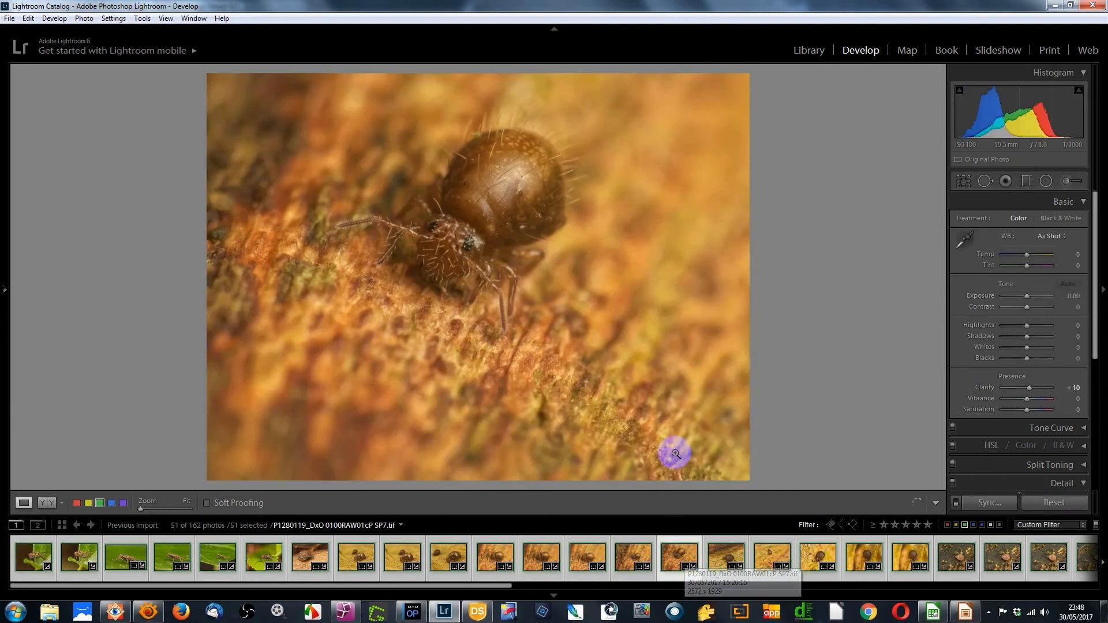
click(963, 181)
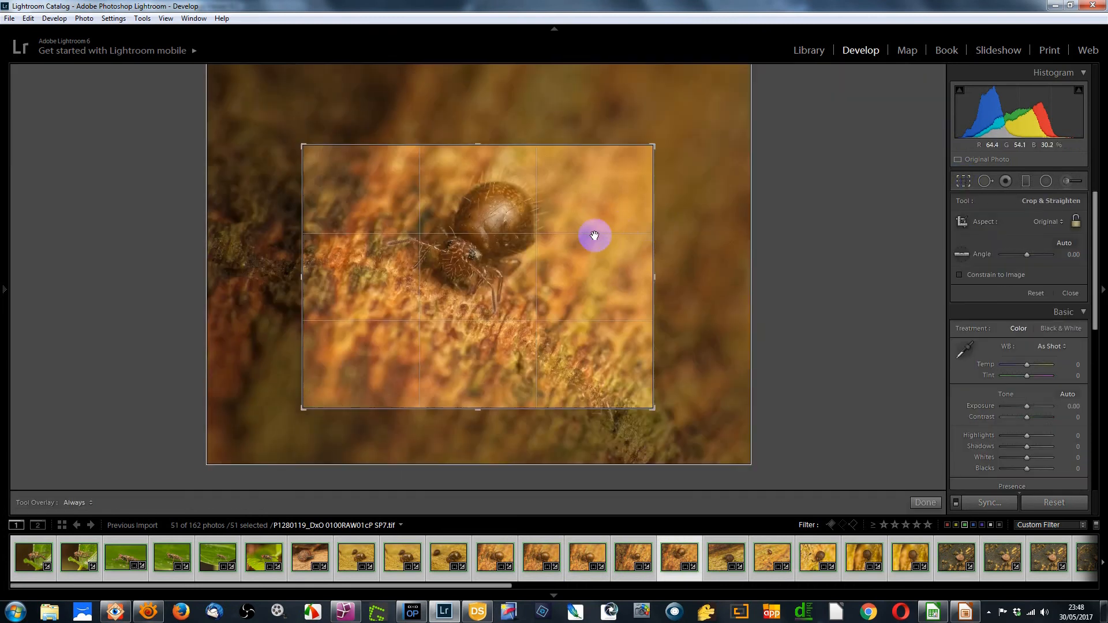
drag(587, 238, 620, 255)
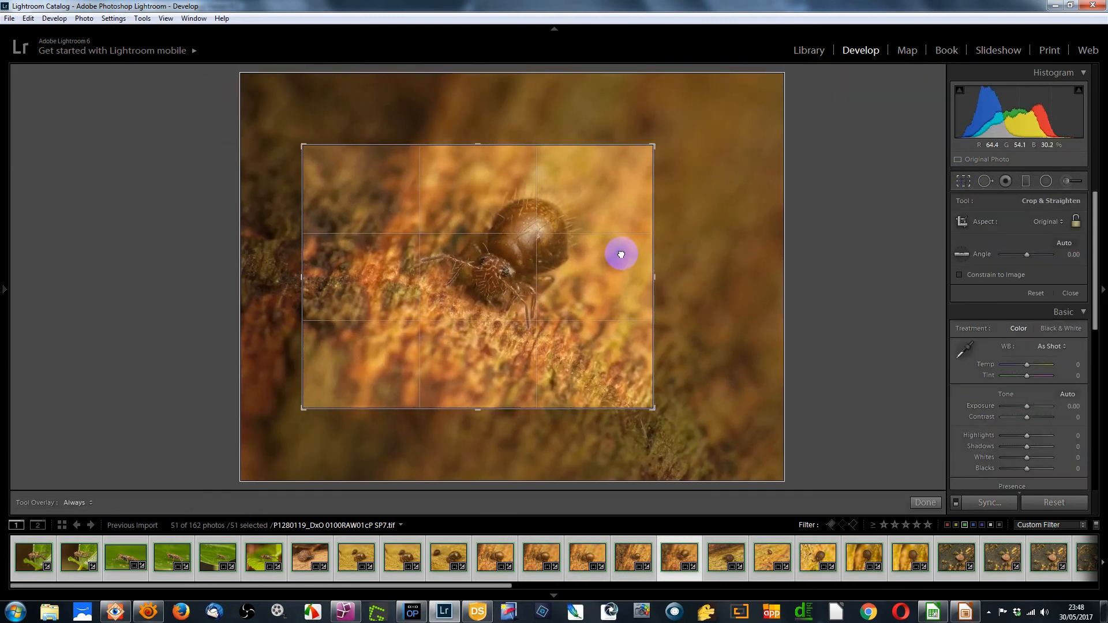
click(963, 181)
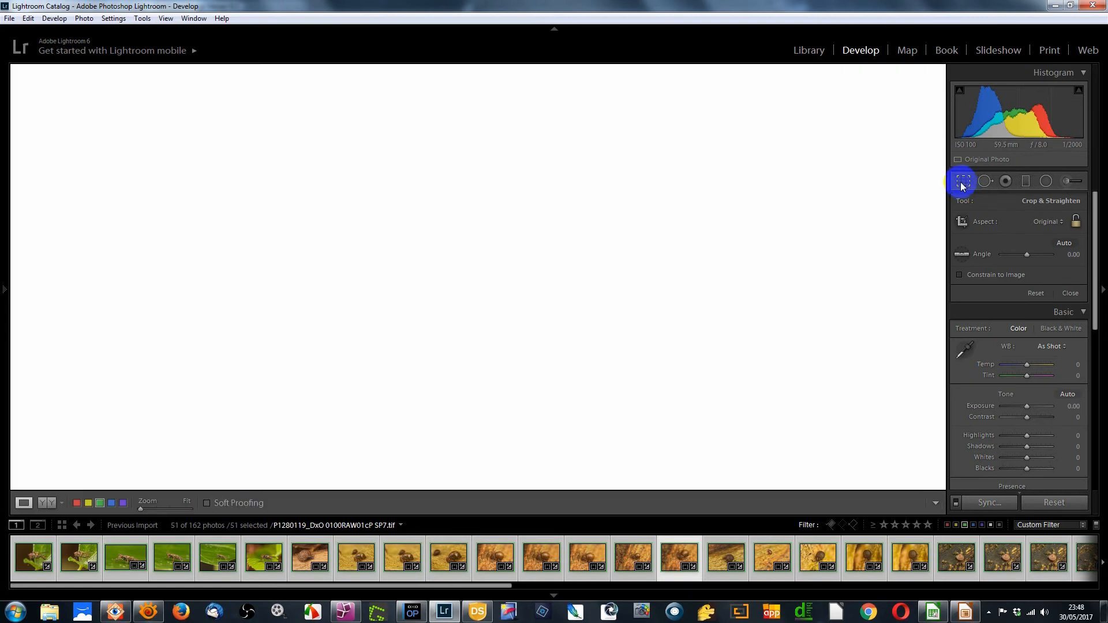
Export only P1280119 with the previous export settings, overwriting the existing JPEG, and switch back to FastStone Image Viewer
click(677, 557)
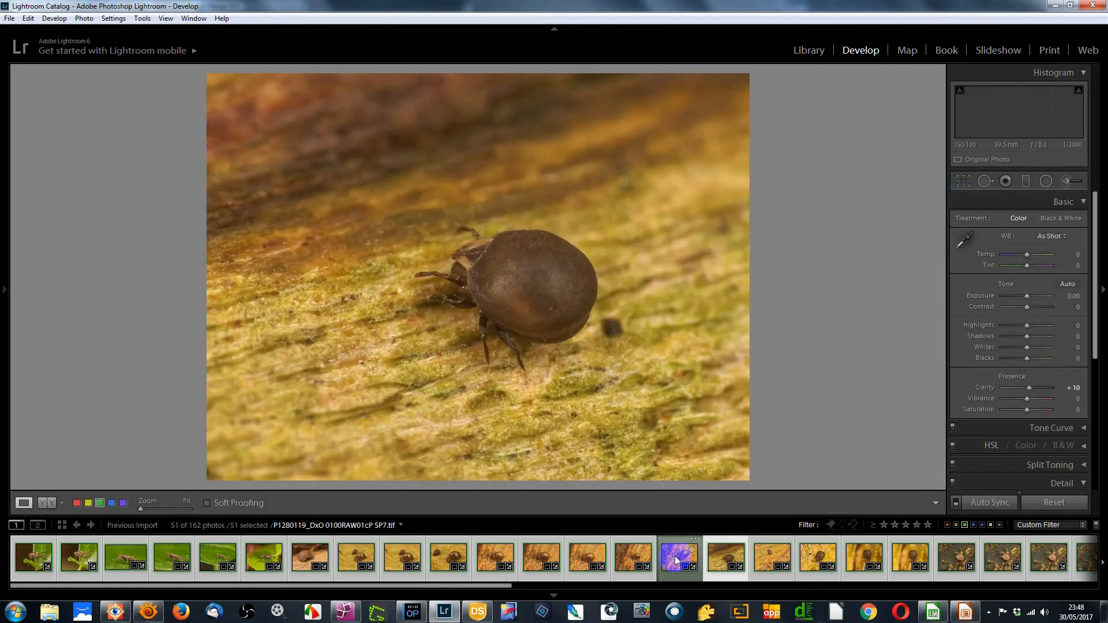
right_click(677, 558)
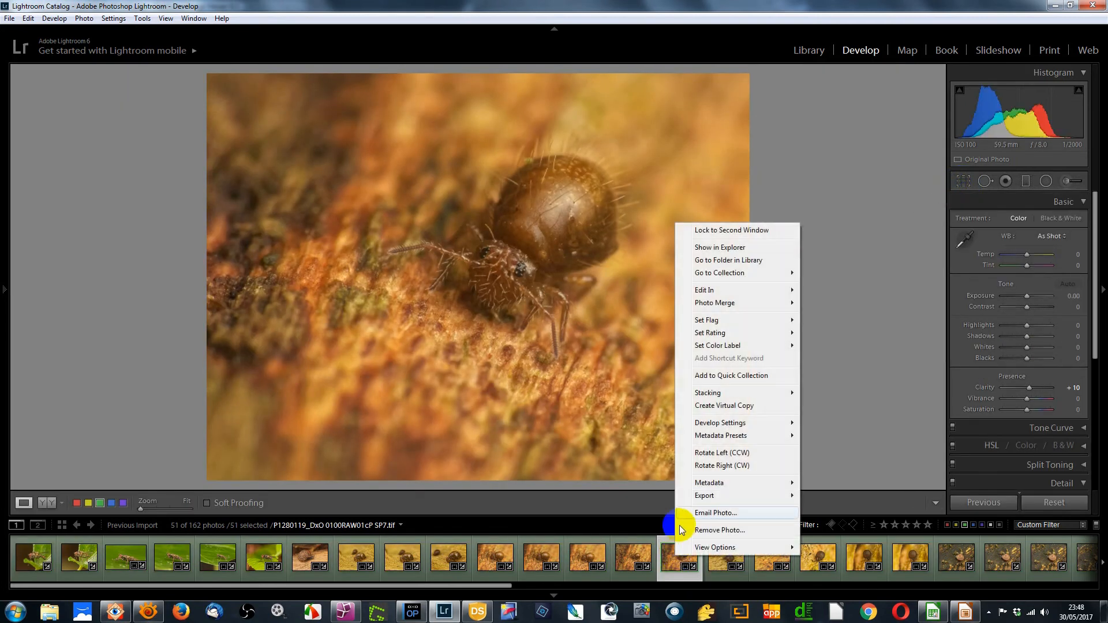
mouse_move(703, 499)
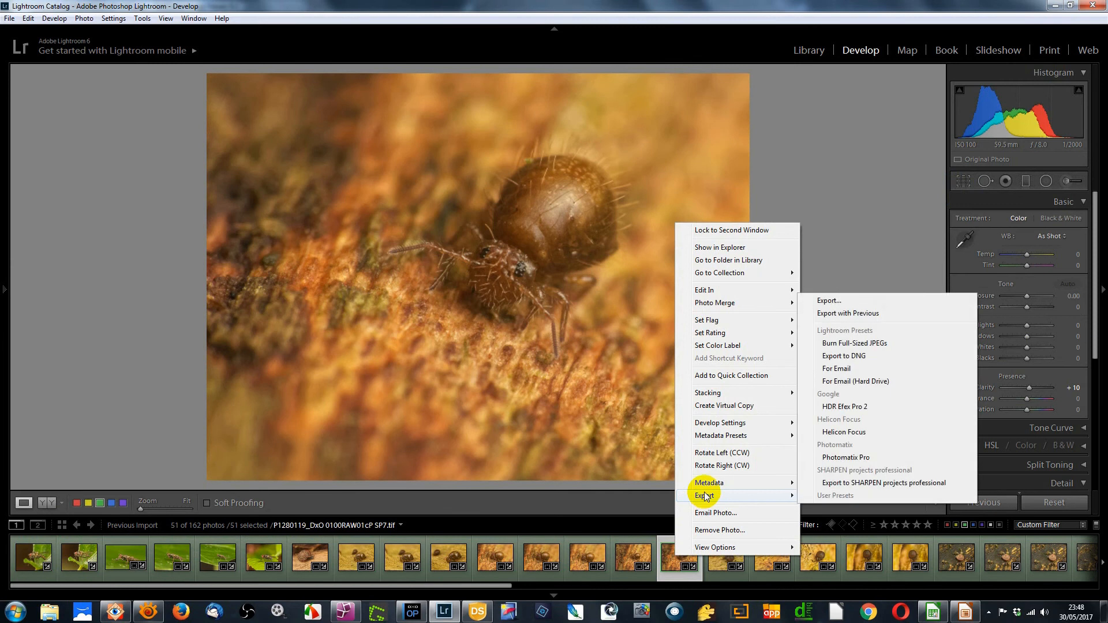
click(850, 313)
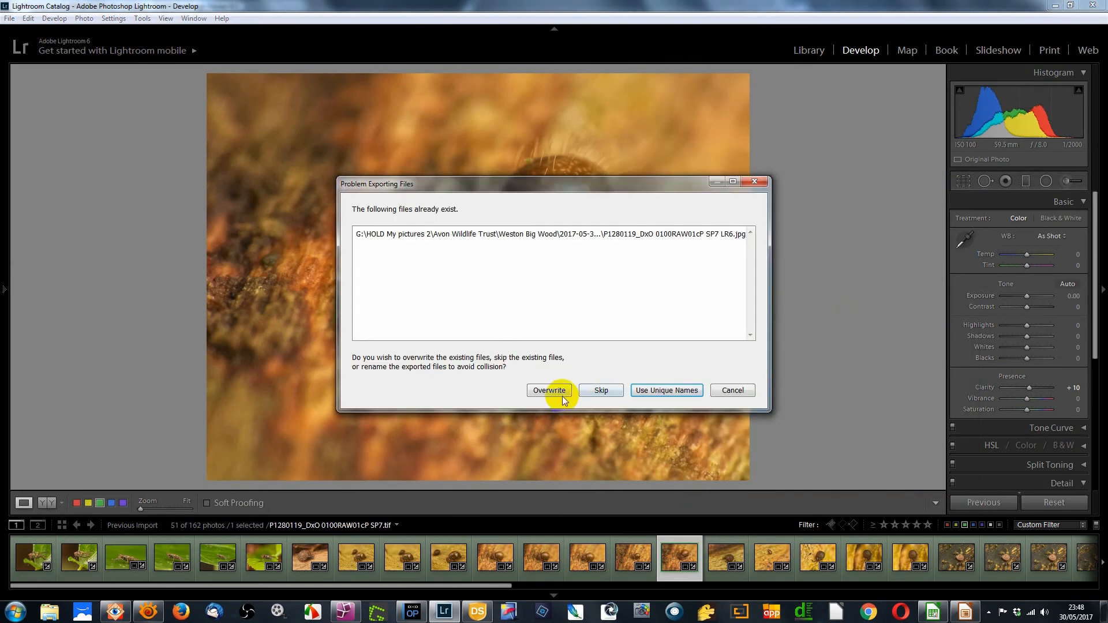
click(565, 397)
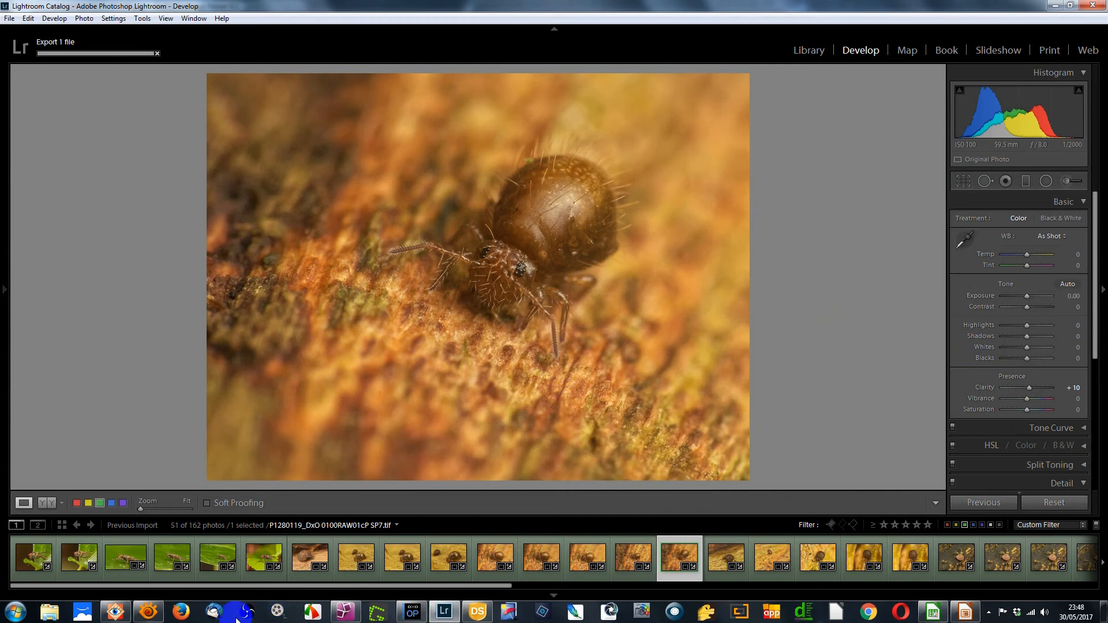
click(115, 612)
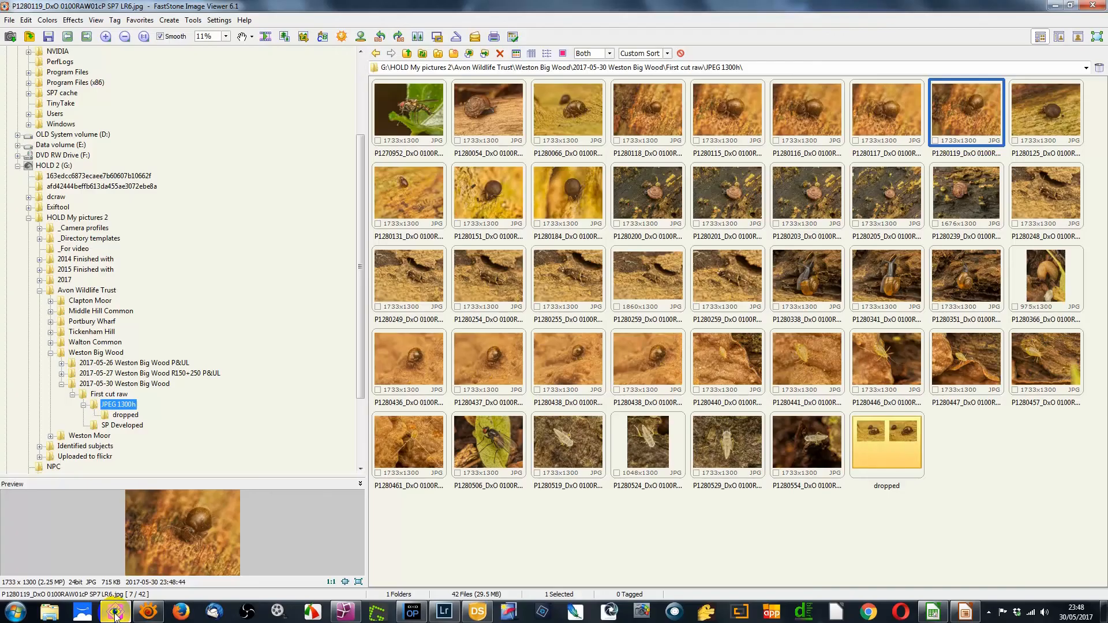
Compare the springtail photos P1280115, P1280116, P1280117 and P1280119 full screen to decide which to keep
click(960, 124)
double_click(960, 123)
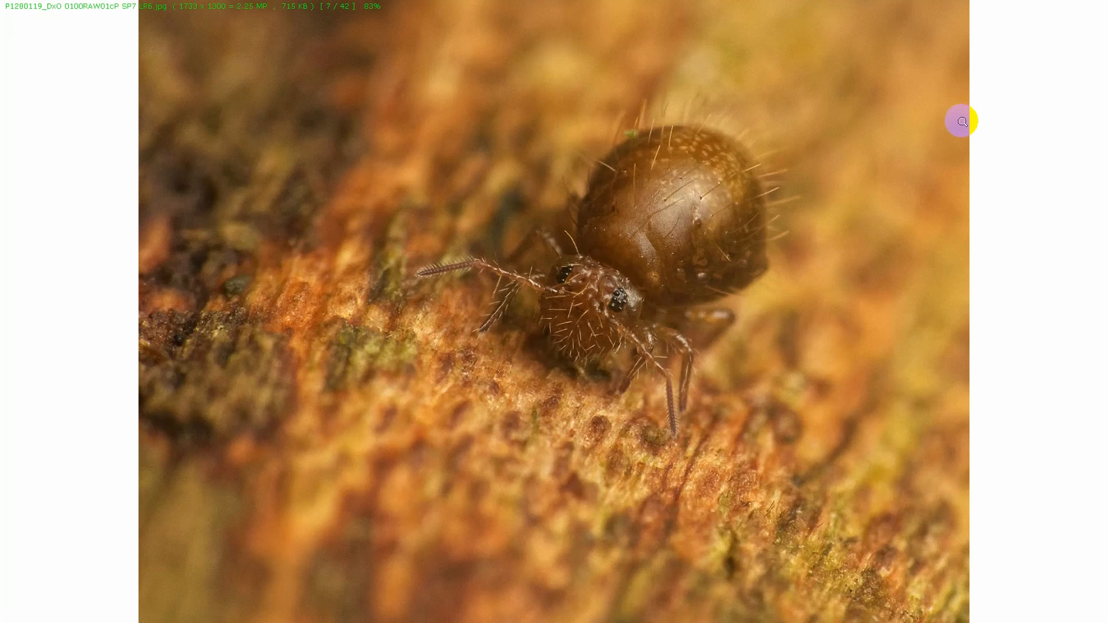
key(Left)
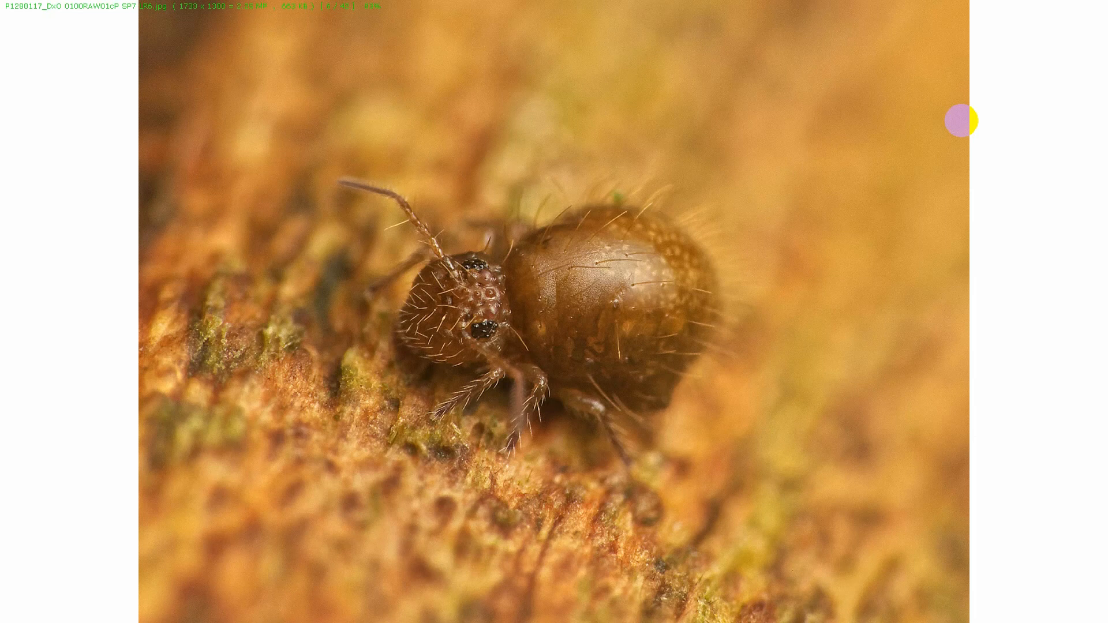
key(Left)
key(Left)
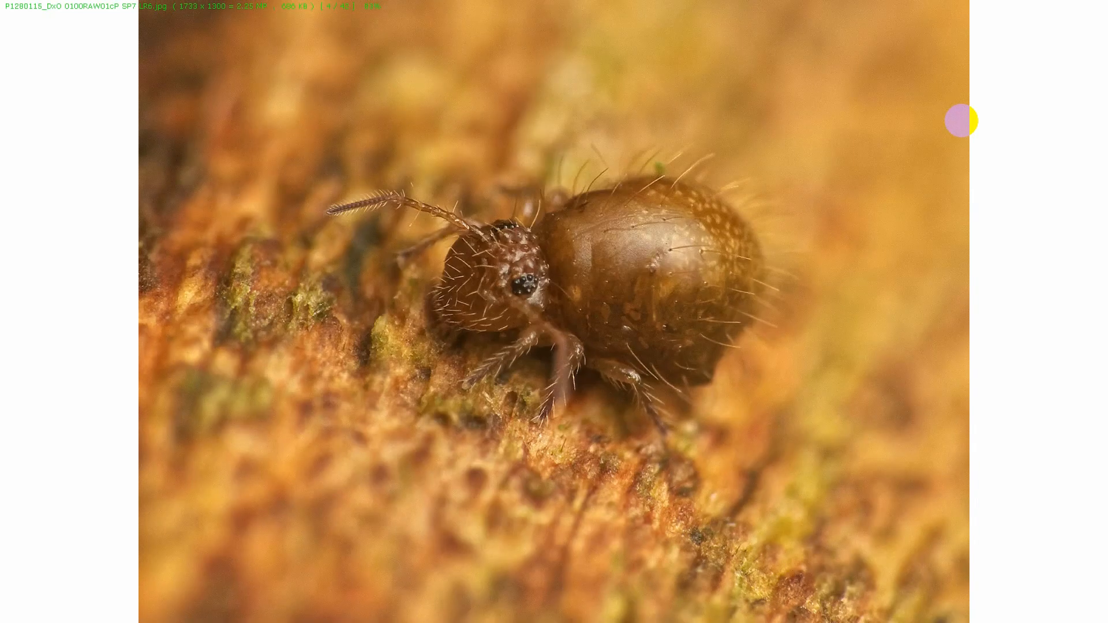
key(Right)
key(Right)
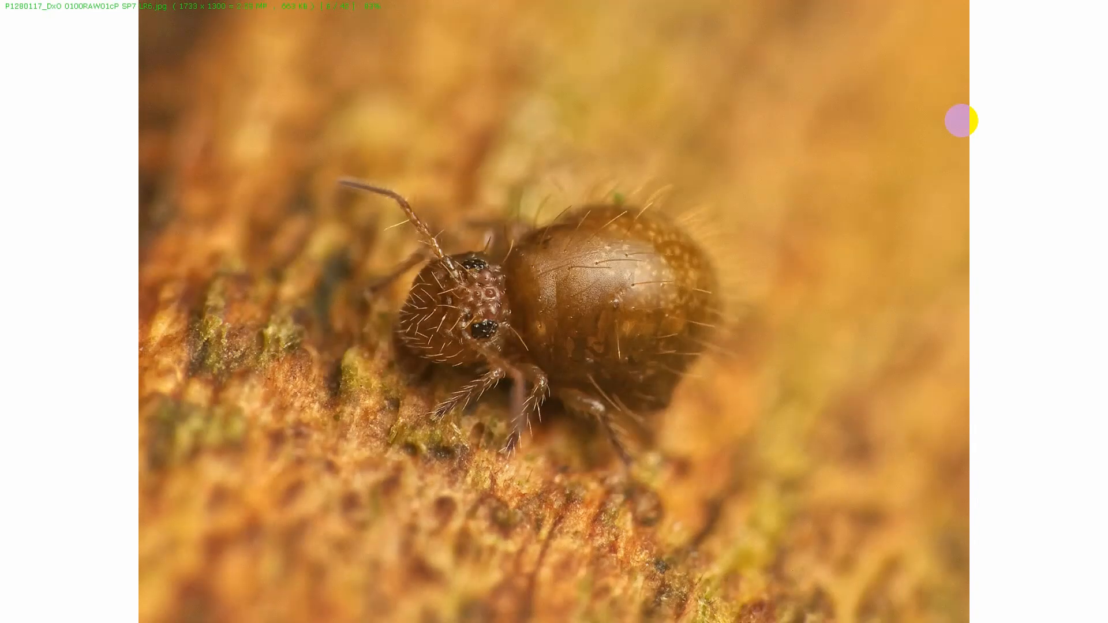
key(Left)
key(Left)
key(Right)
key(Right)
key(Left)
key(Left)
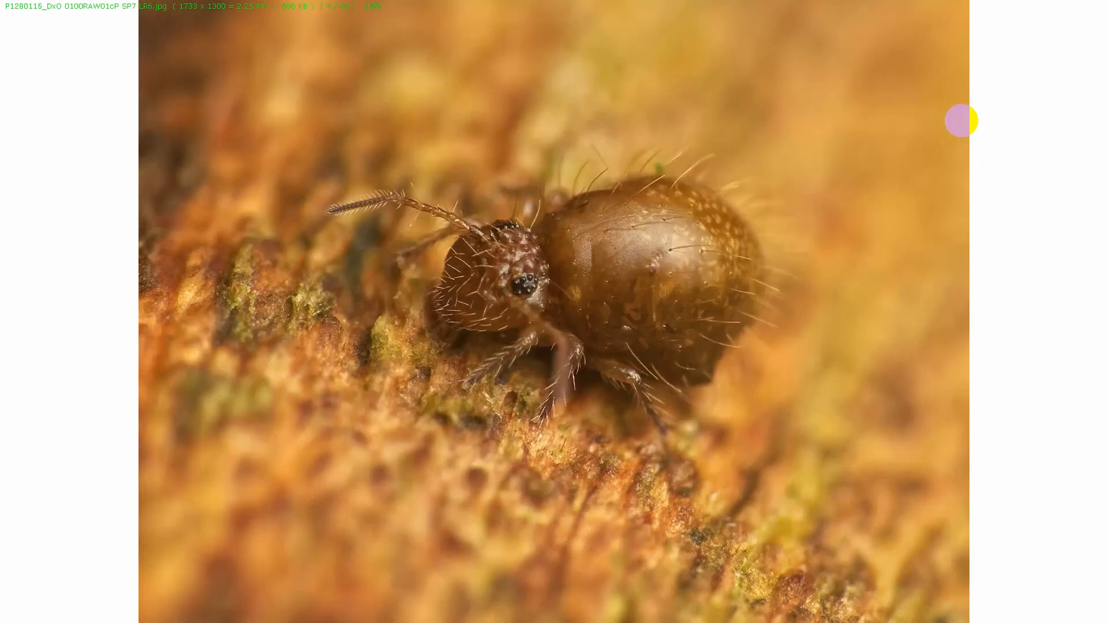
key(Right)
key(Right)
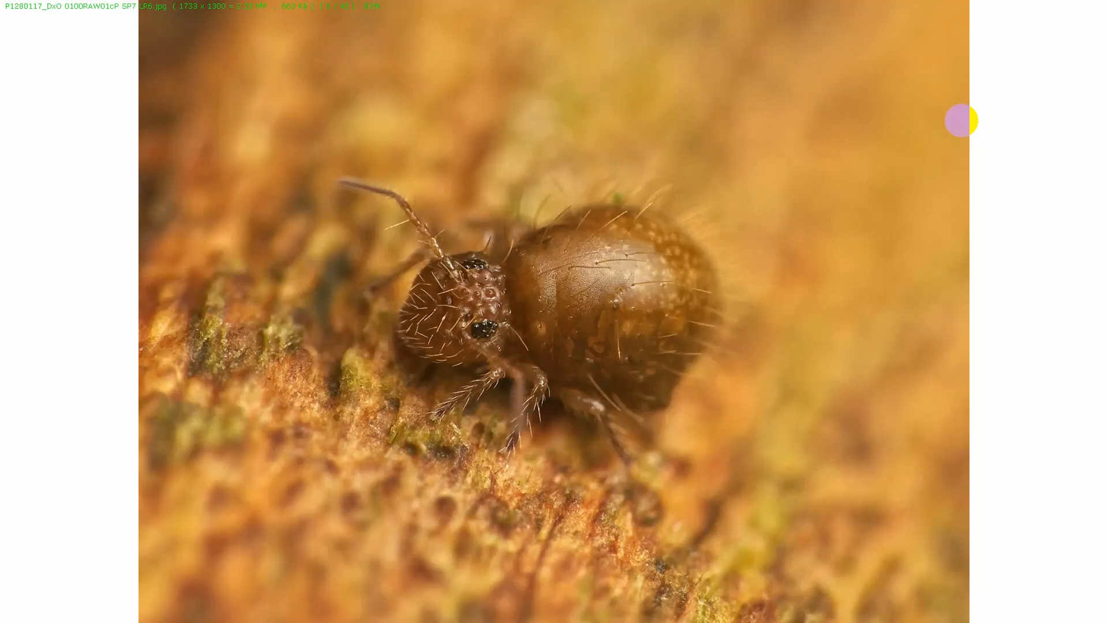
key(Right)
key(Left)
double_click(961, 122)
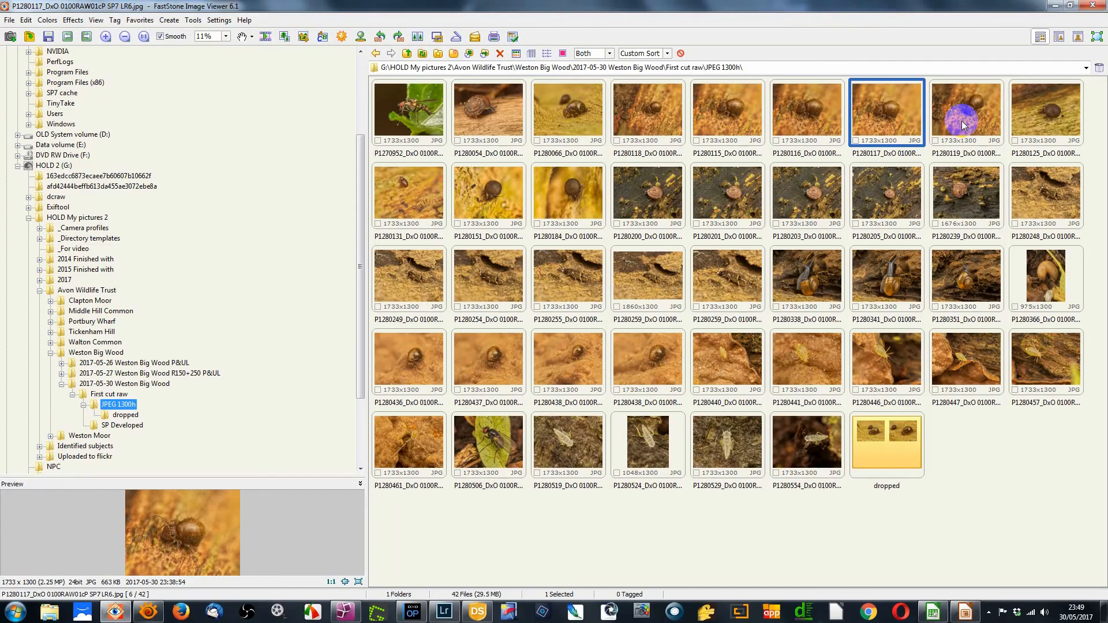
Move photos P1280115 and P1280116 into the dropped folder
click(740, 113)
key(shift+Right)
drag(748, 120, 127, 419)
Review the photos full screen from P1280118 through P1280131, comparing P1280125 with P1280131
click(648, 115)
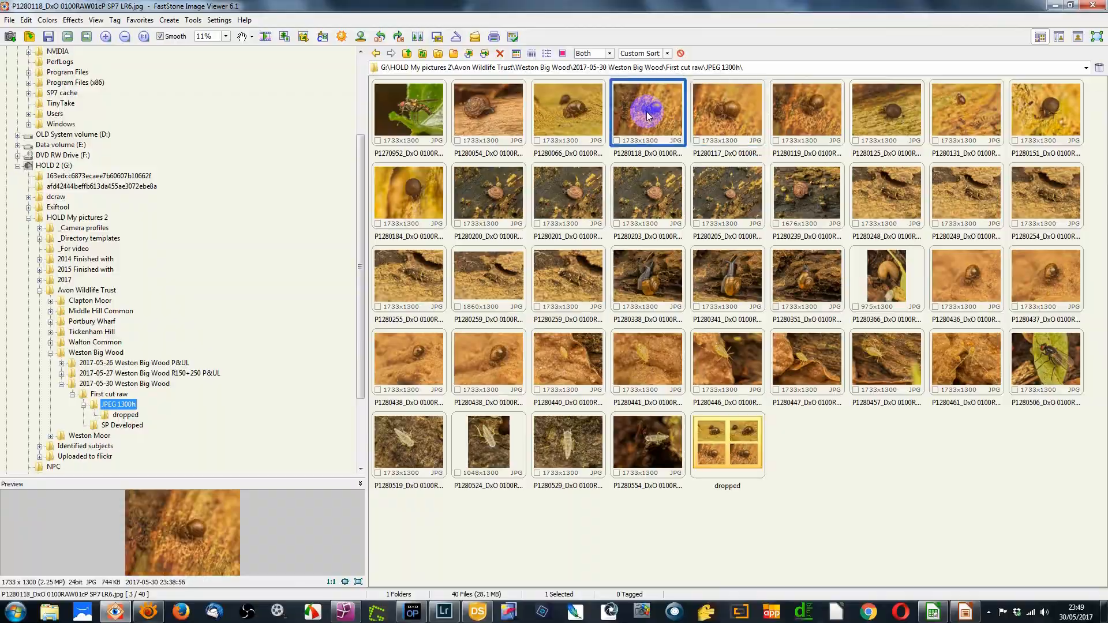
double_click(647, 115)
scroll(838, 218, down, 1)
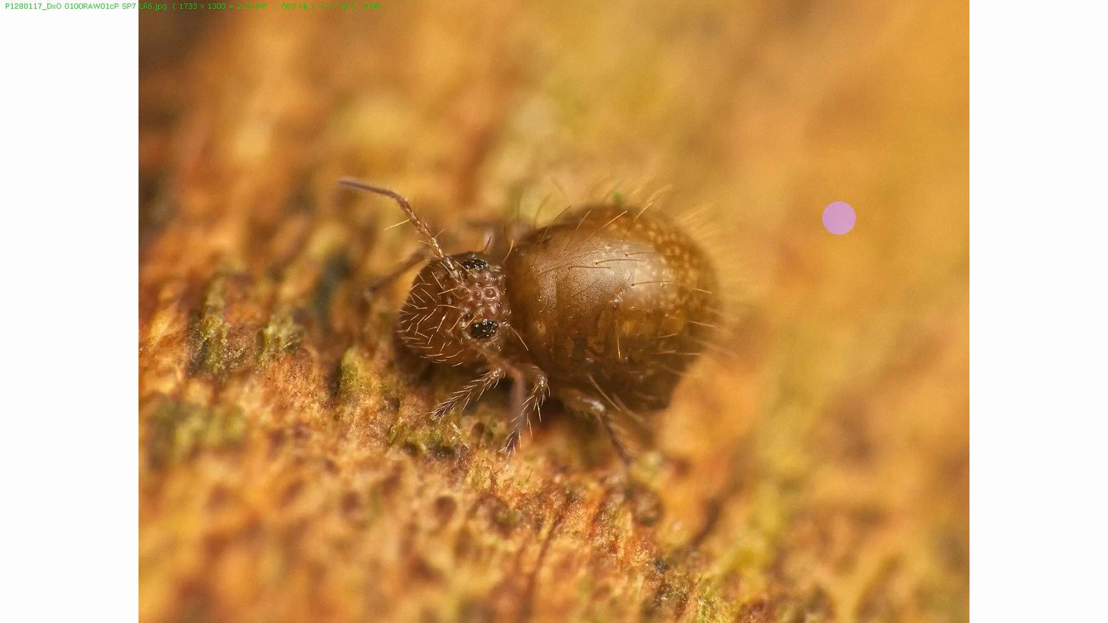
scroll(839, 218, down, 1)
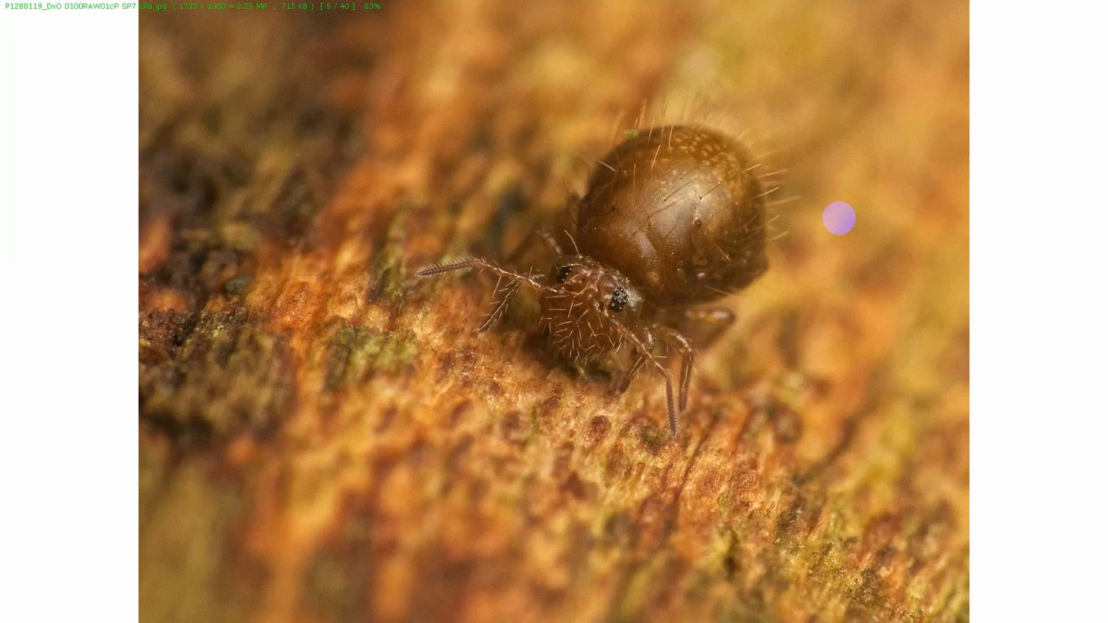
scroll(839, 220, down, 1)
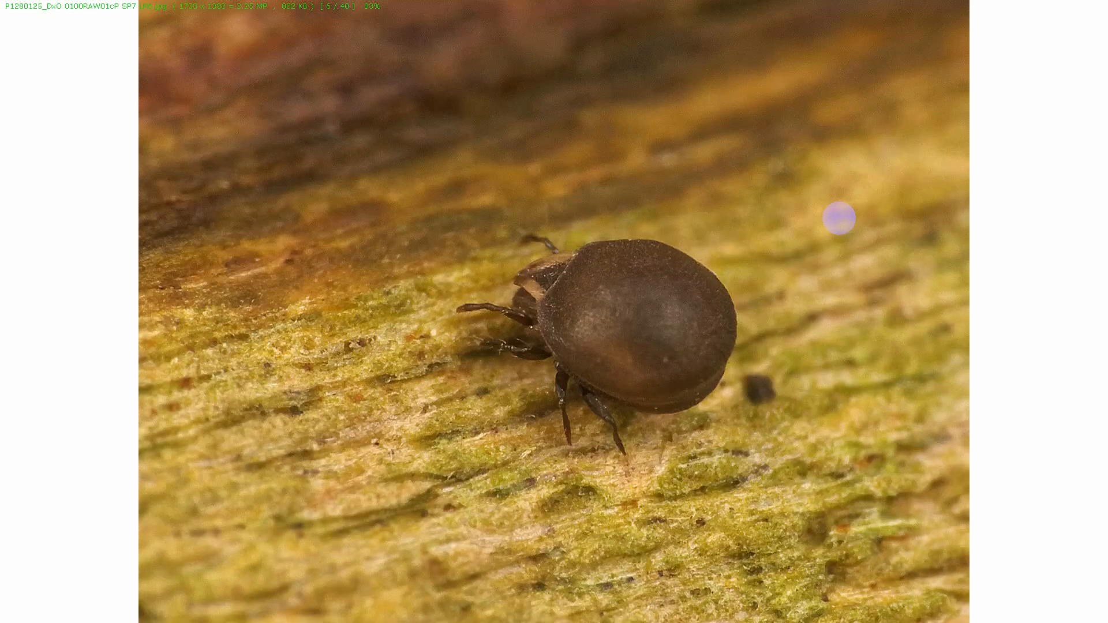
scroll(838, 218, down, 1)
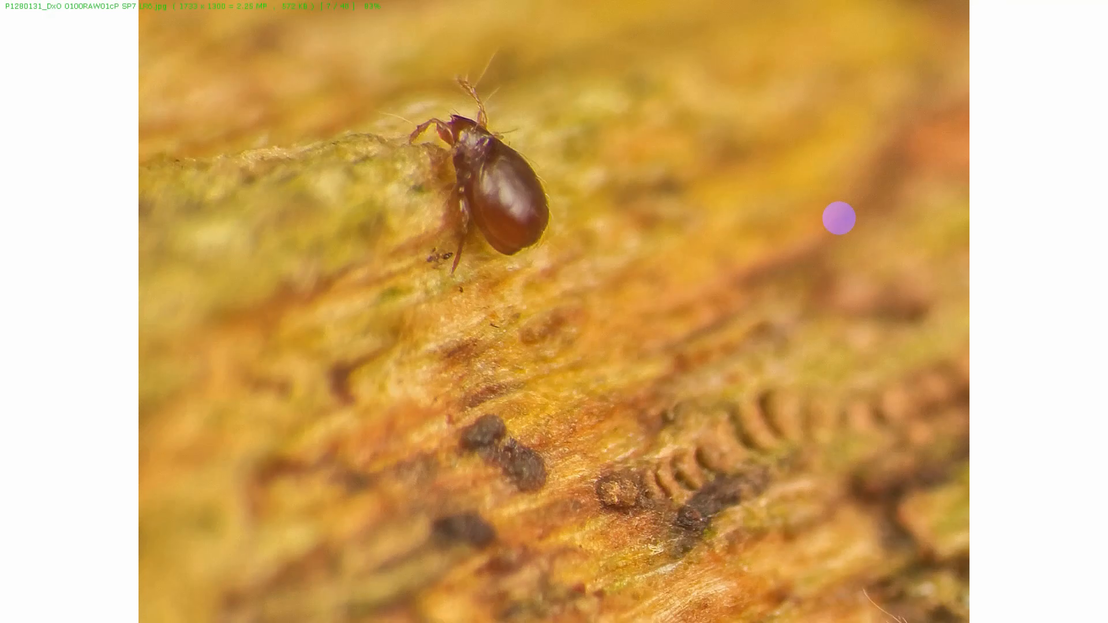
scroll(839, 218, up, 1)
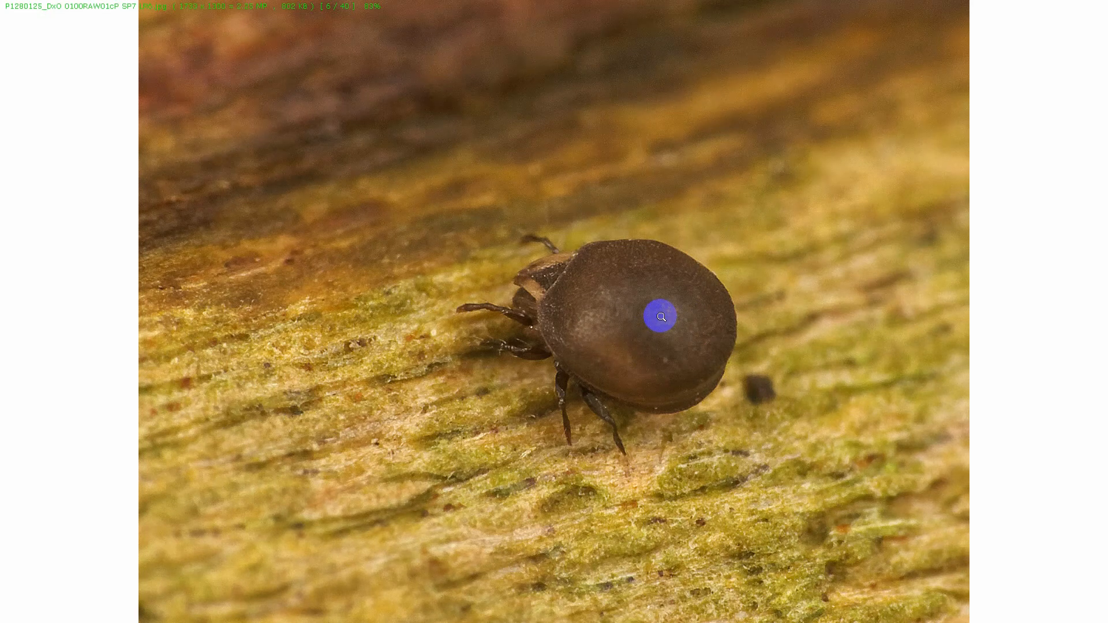
scroll(660, 316, down, 1)
scroll(660, 315, up, 1)
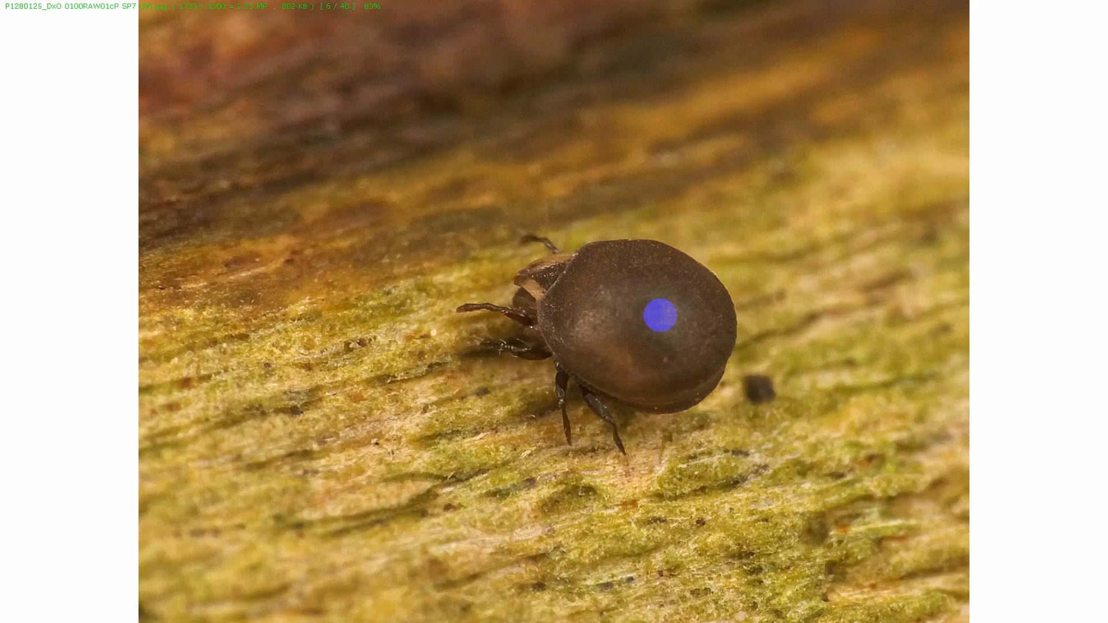
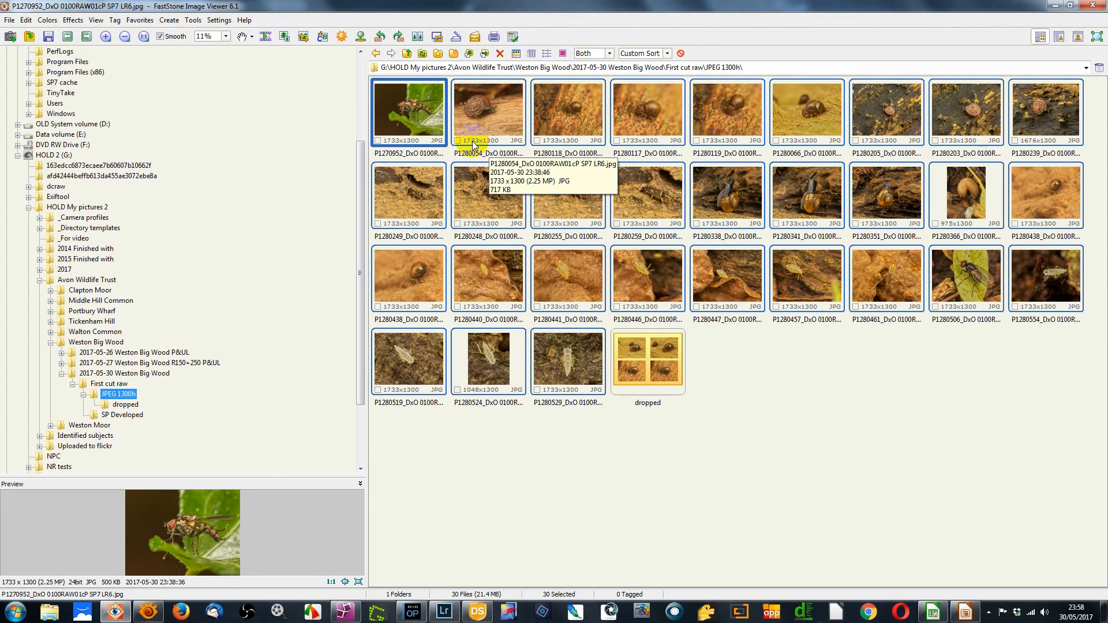
Check the display order of the pale nymph photos full screen, from P1280519 around to P1280554, and return to the thumbnails
click(423, 123)
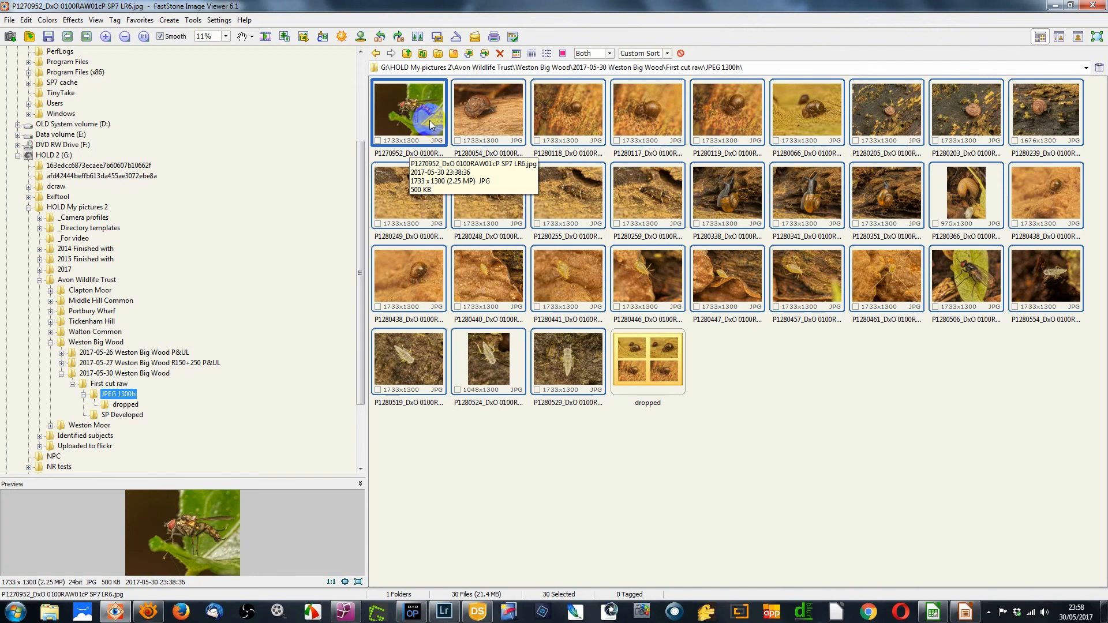
click(405, 192)
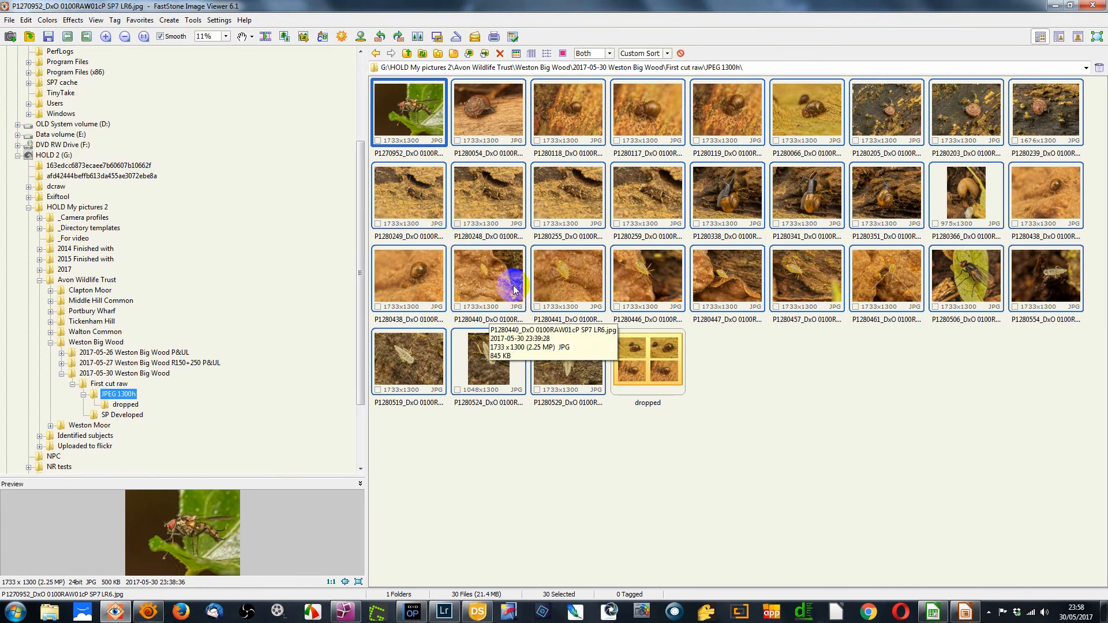
click(396, 375)
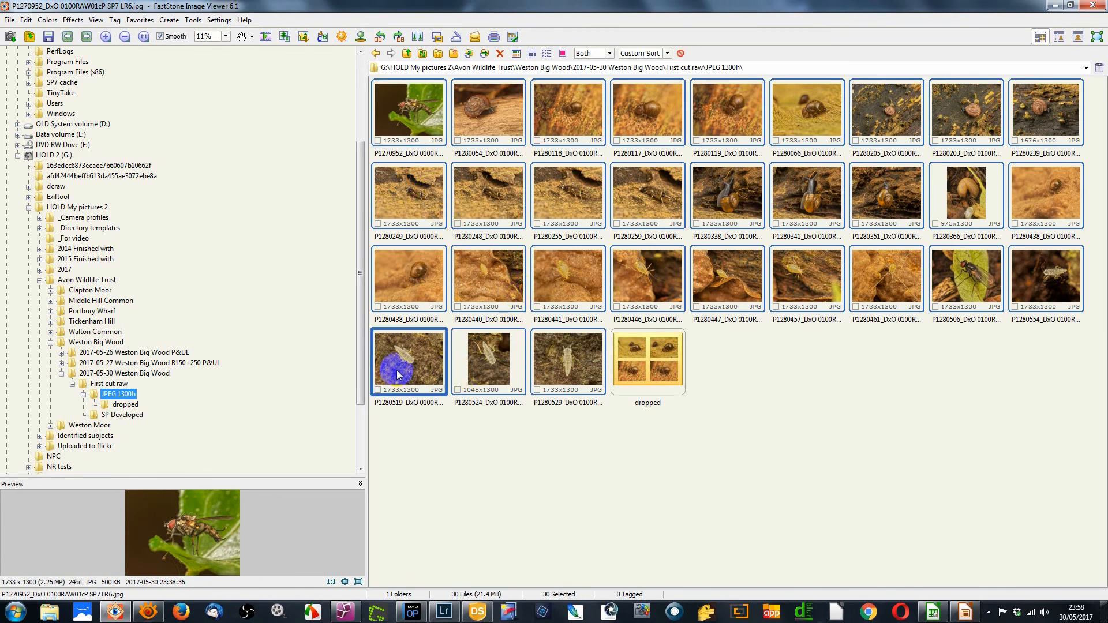
double_click(397, 374)
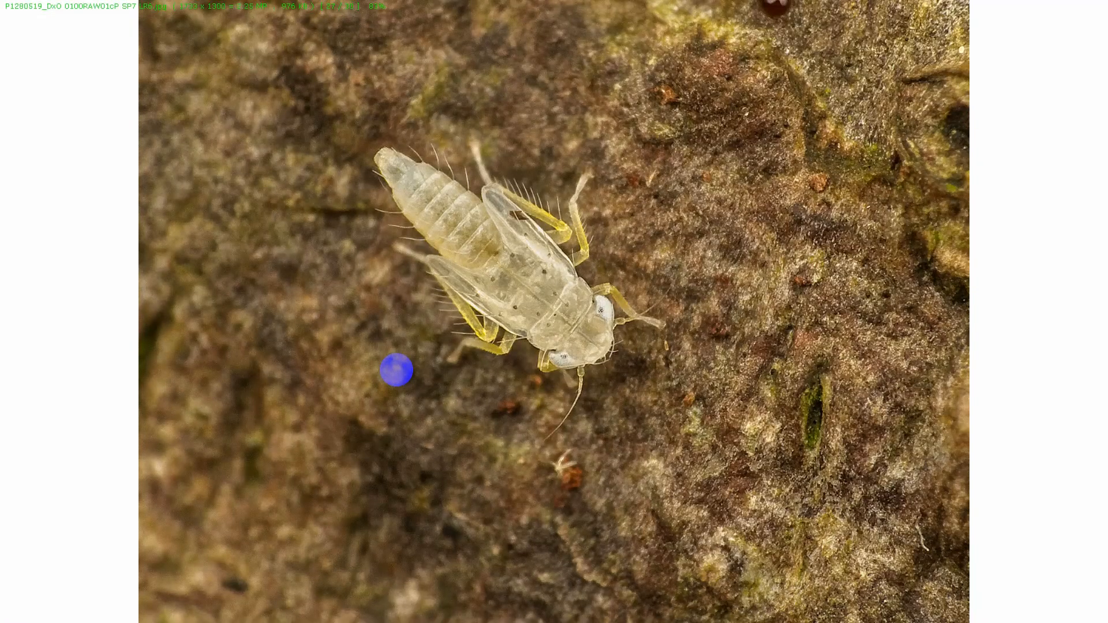
key(Right)
key(Right)
key(Right)
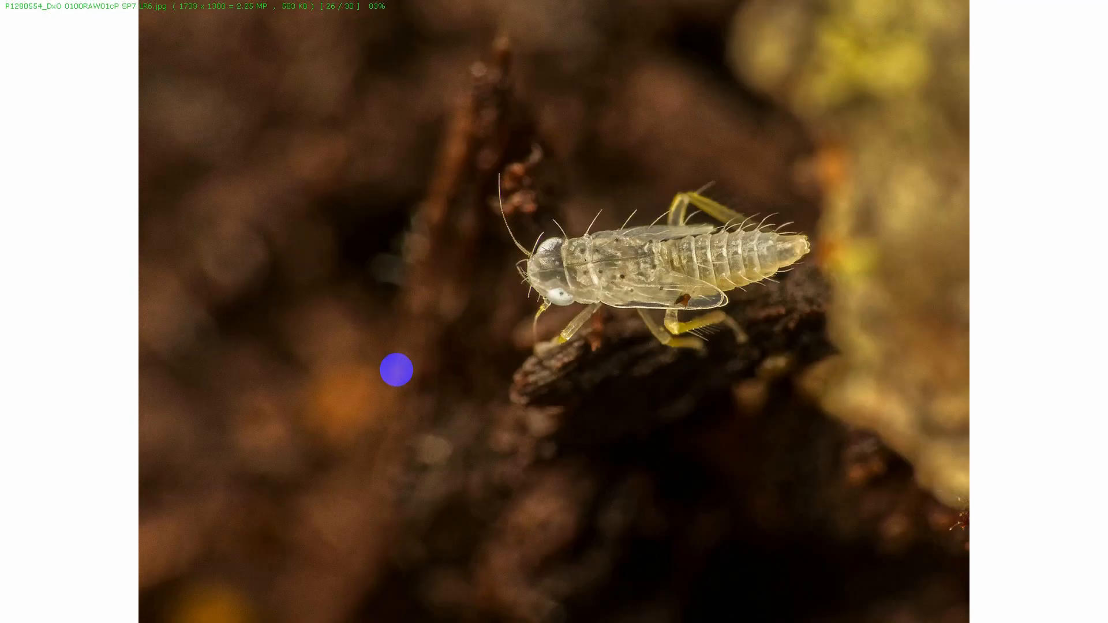
key(Escape)
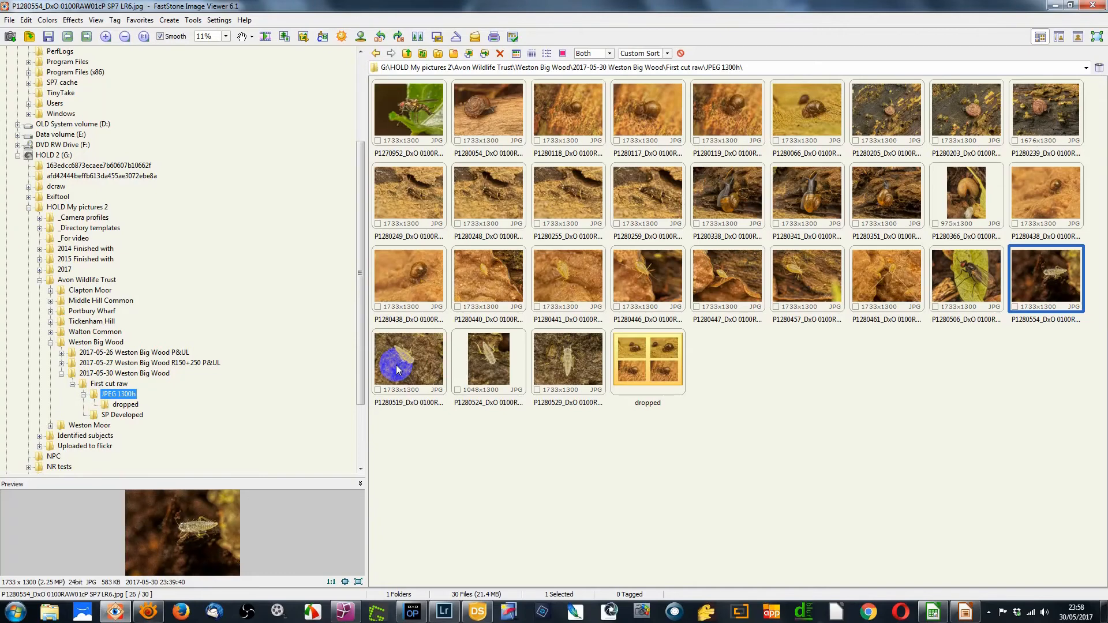
Switch to the LibreOffice Impress presentation, show workflow stages slide 33, and return to FastStone Image Viewer
click(964, 613)
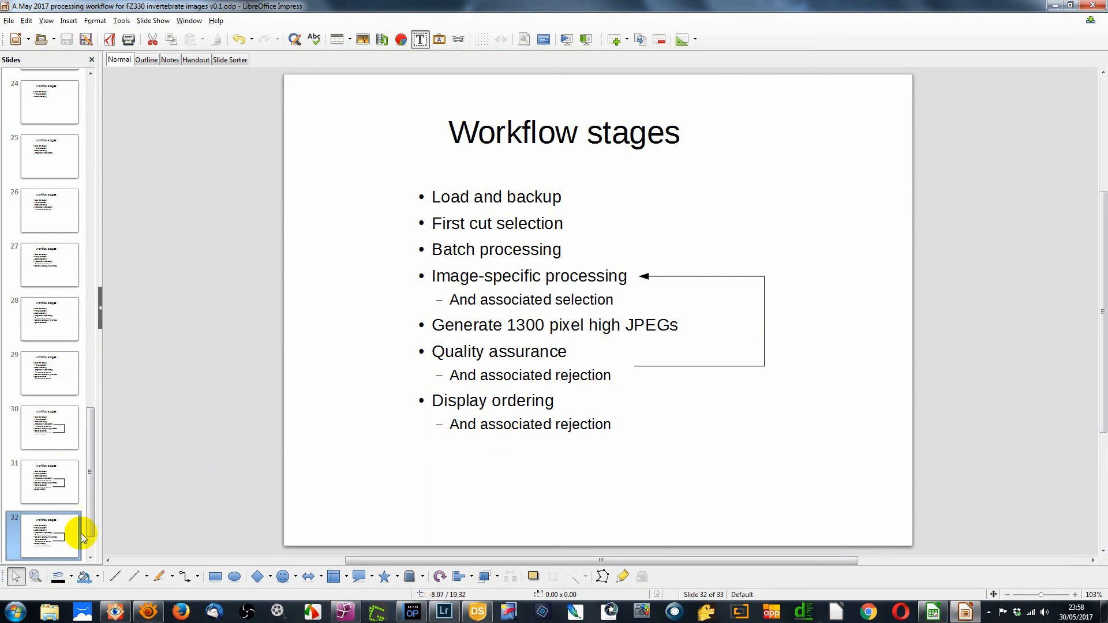
scroll(54, 552, down, 1)
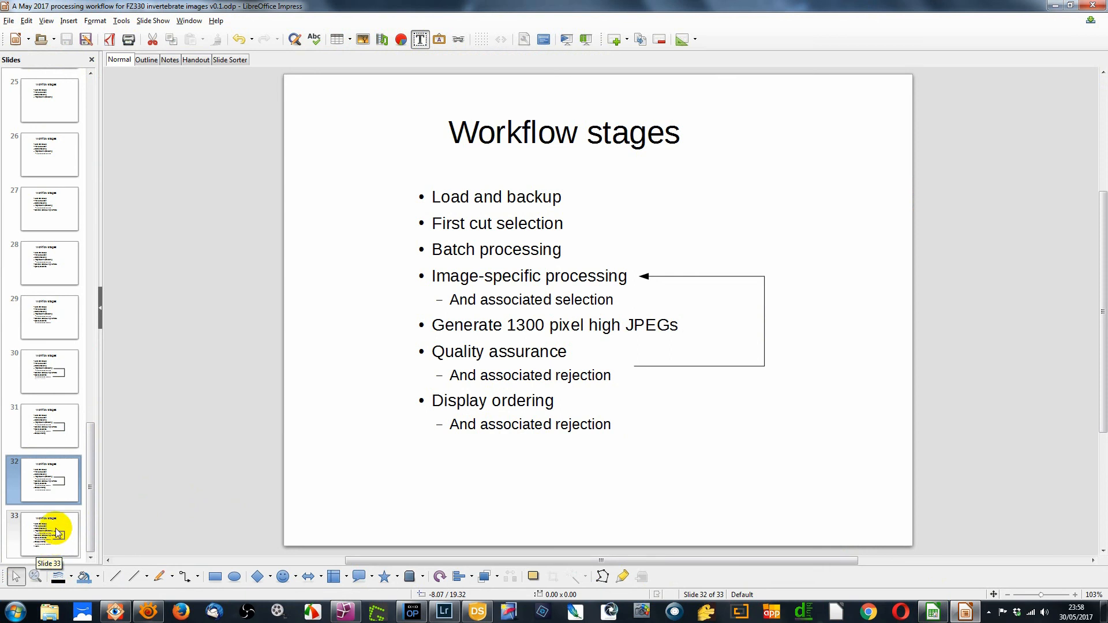
click(57, 532)
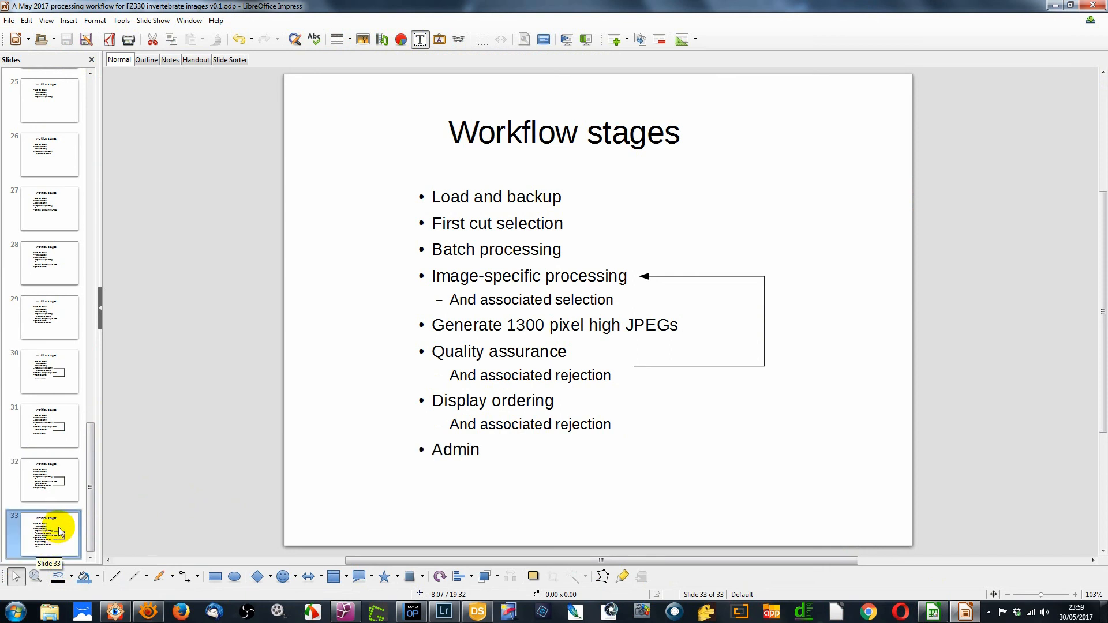
click(1056, 7)
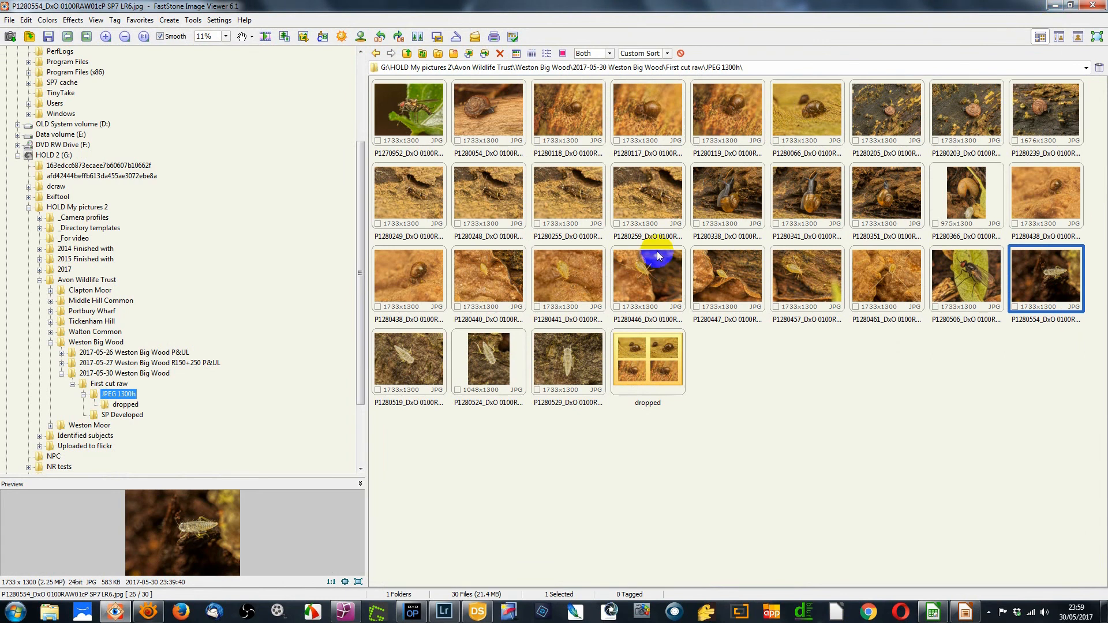
Switch to the flickr posting schedule in LibreOffice Calc and enter "1180 Weston Big Wood 30 May 2017" in cell E1202
click(930, 612)
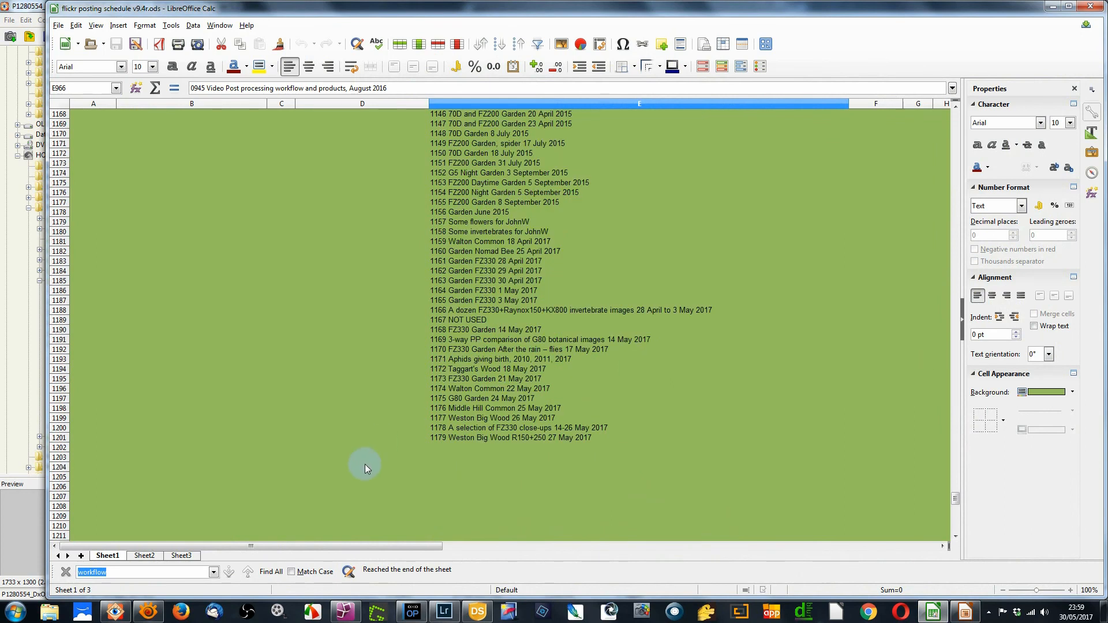
click(455, 447)
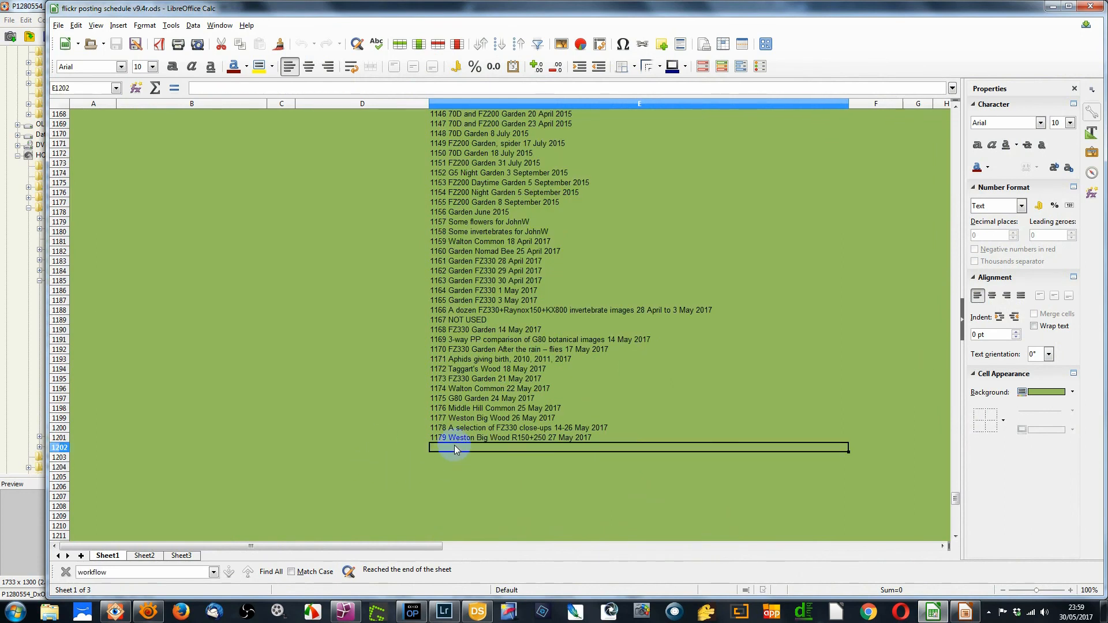
text(11)
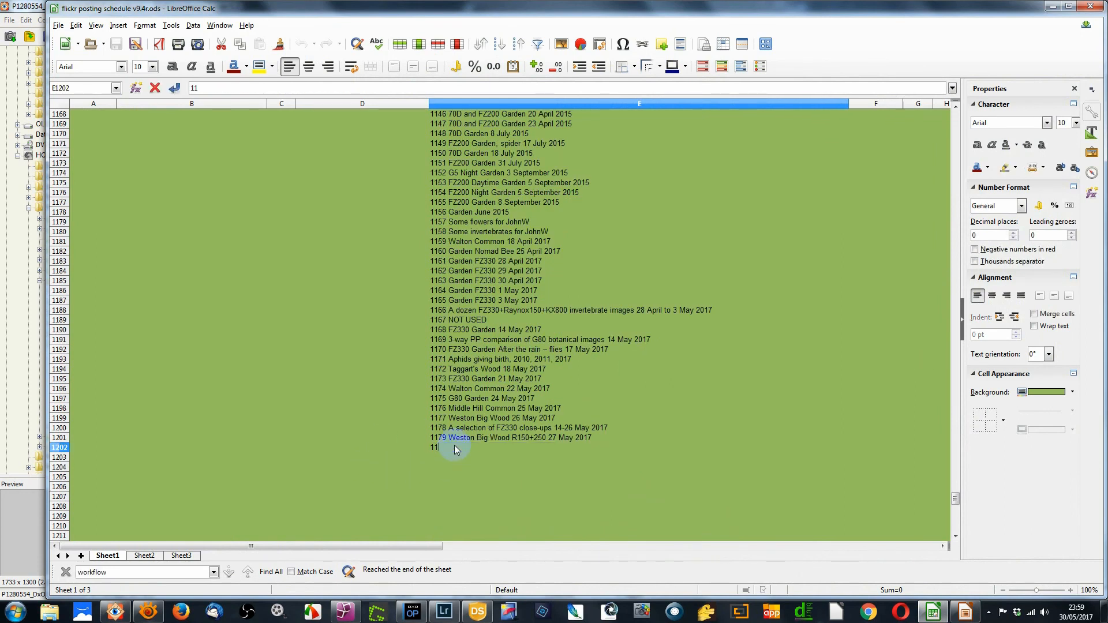
text(8)
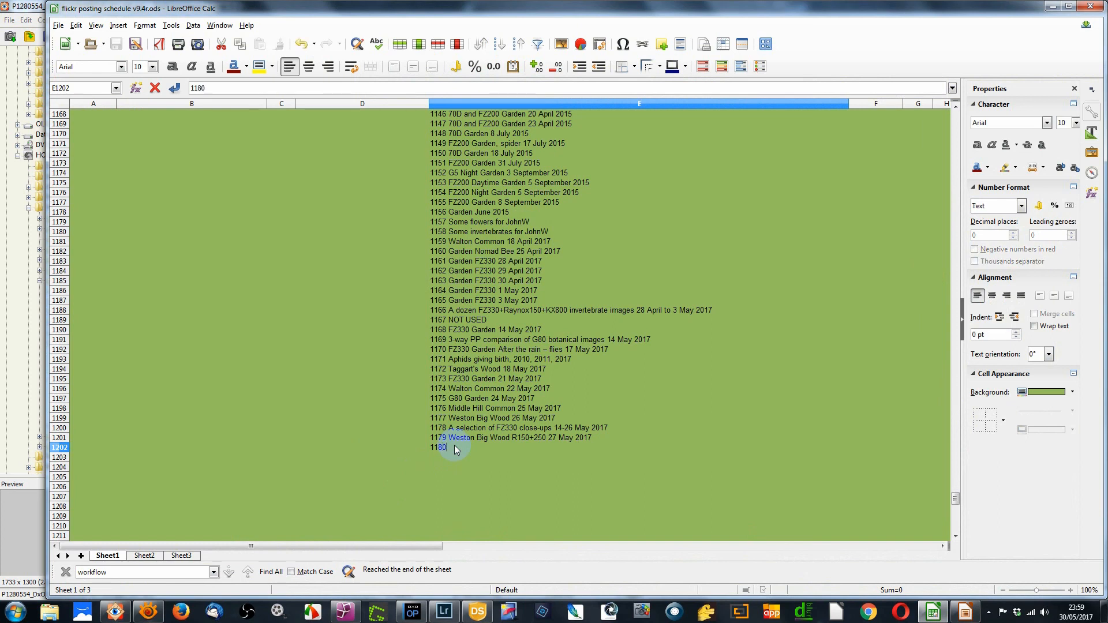
text(0 Weston Big Wood)
text(30 May 2017)
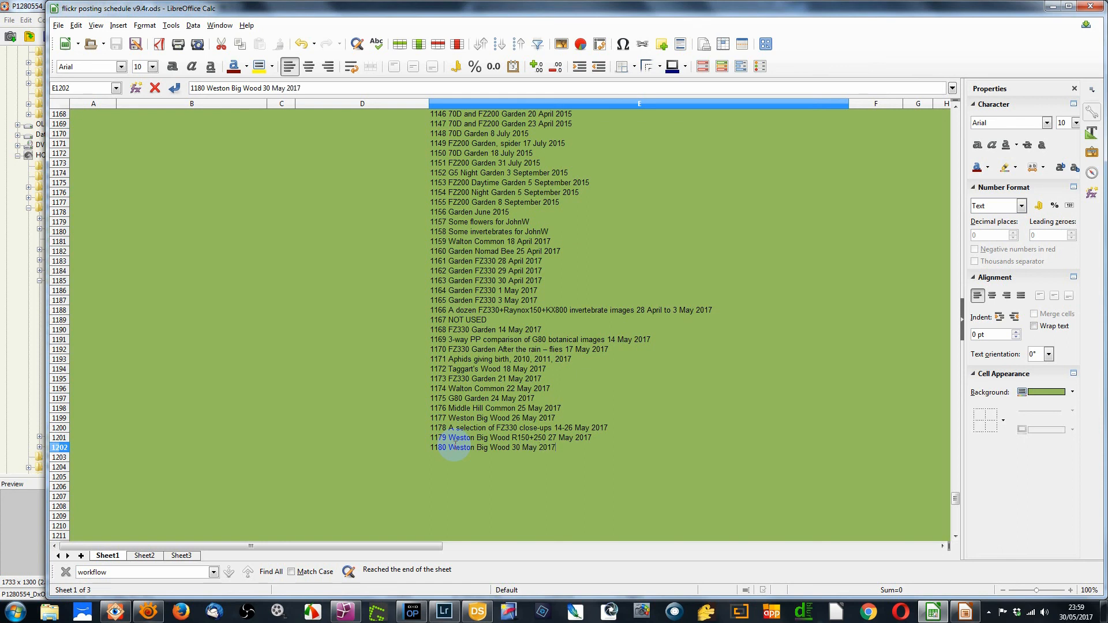
key(Return)
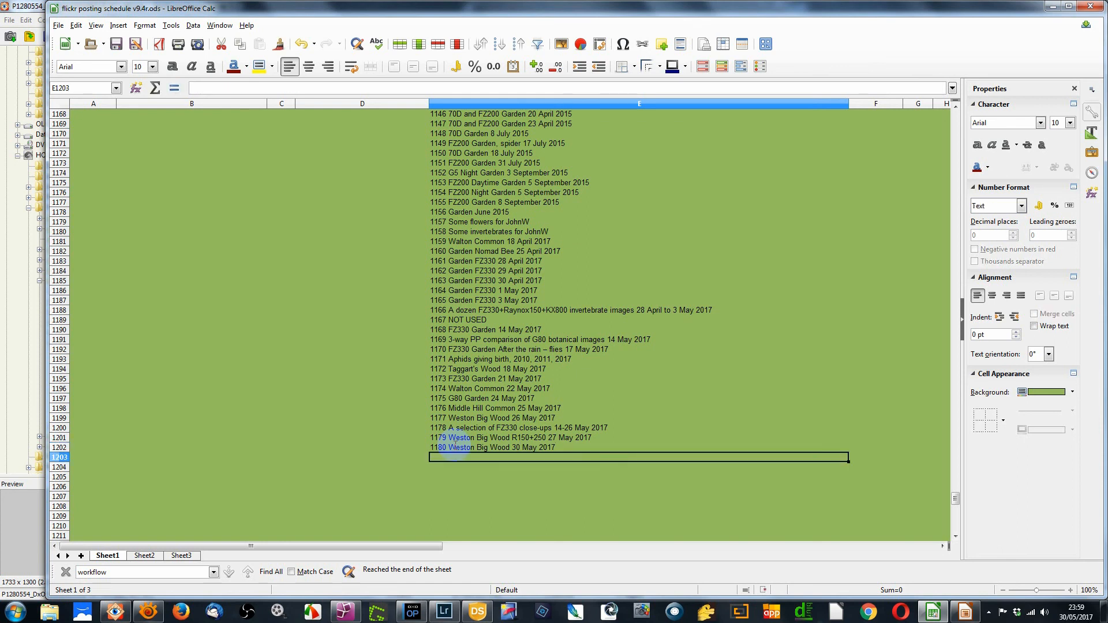
Save the spreadsheet under the new name flickr posting schedule v9.4s.ods in the Uploaded to flickr folder
click(59, 27)
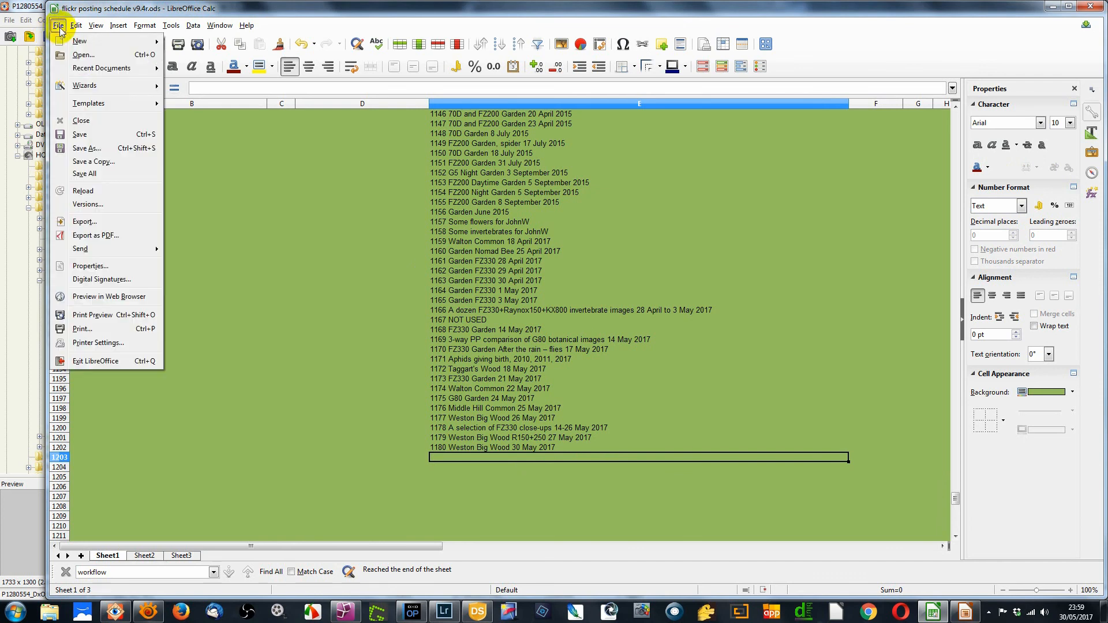
click(86, 149)
click(215, 438)
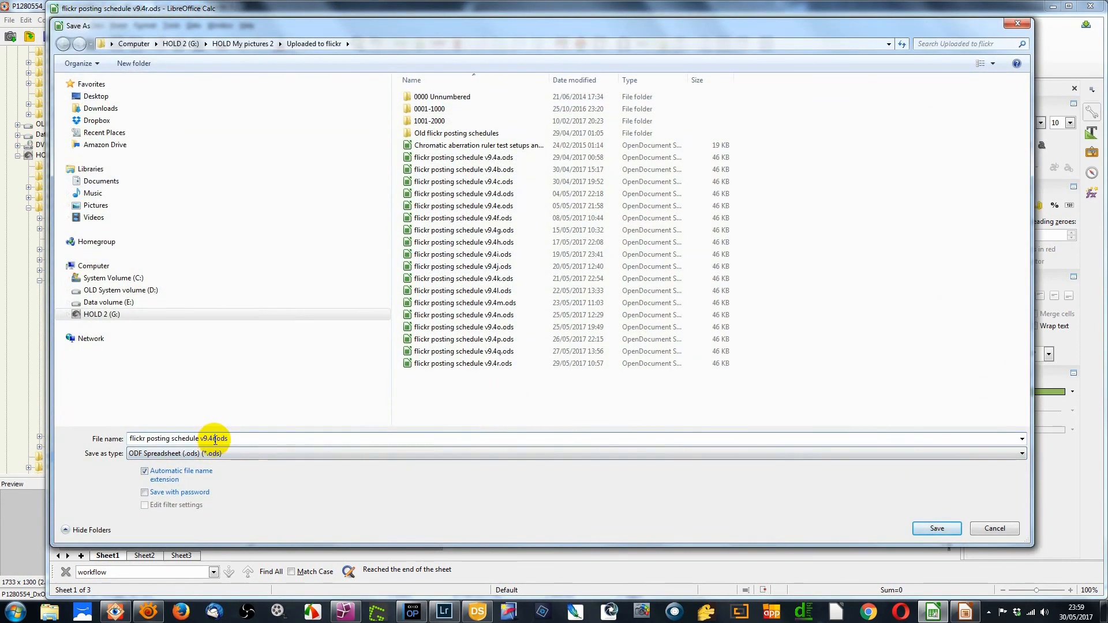
key(BackSpace)
text(s)
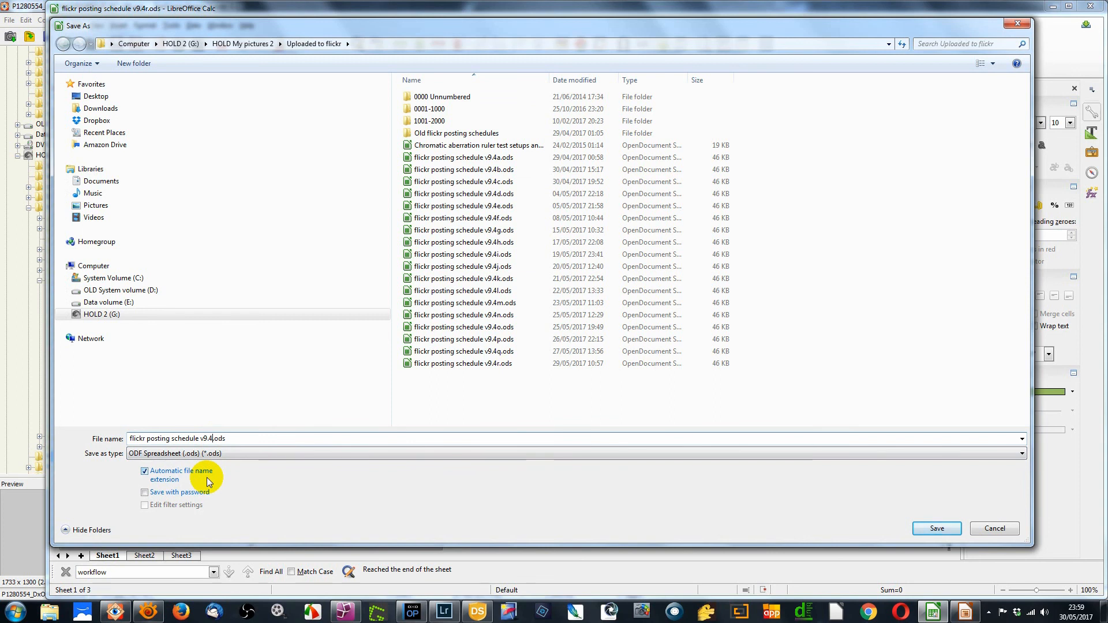
key(Return)
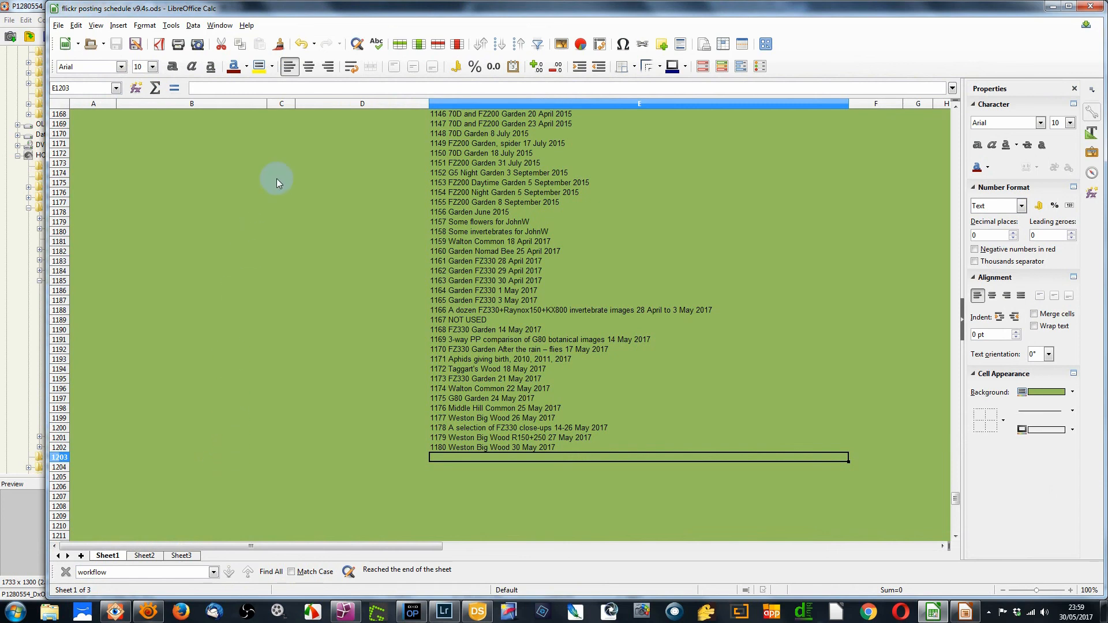
Shrink the spreadsheet window and move it lower to uncover the FastStone folder tree and the upper thumbnails
drag(49, 175, 279, 193)
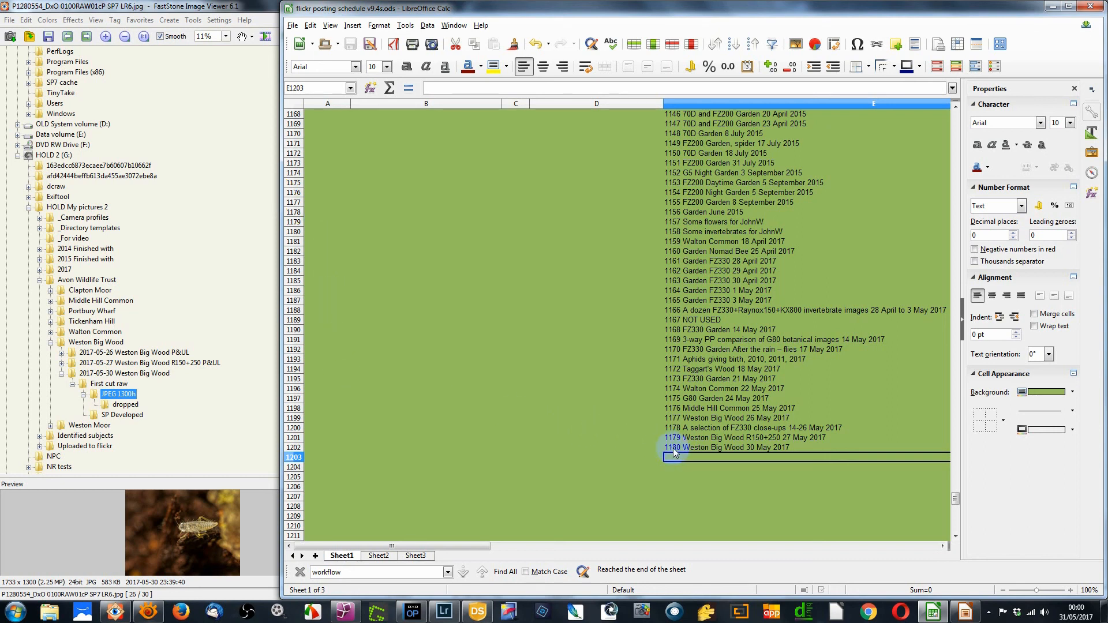
drag(372, 6, 370, 141)
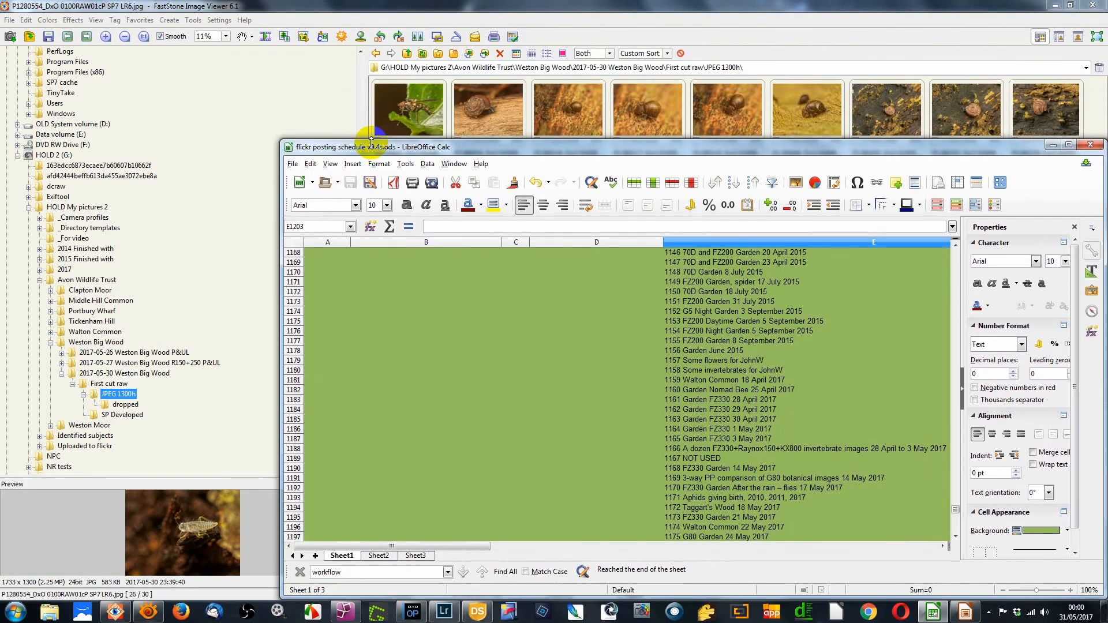
mouse_move(477, 147)
mouse_down()
mouse_move(478, 53)
mouse_move(478, 157)
mouse_up()
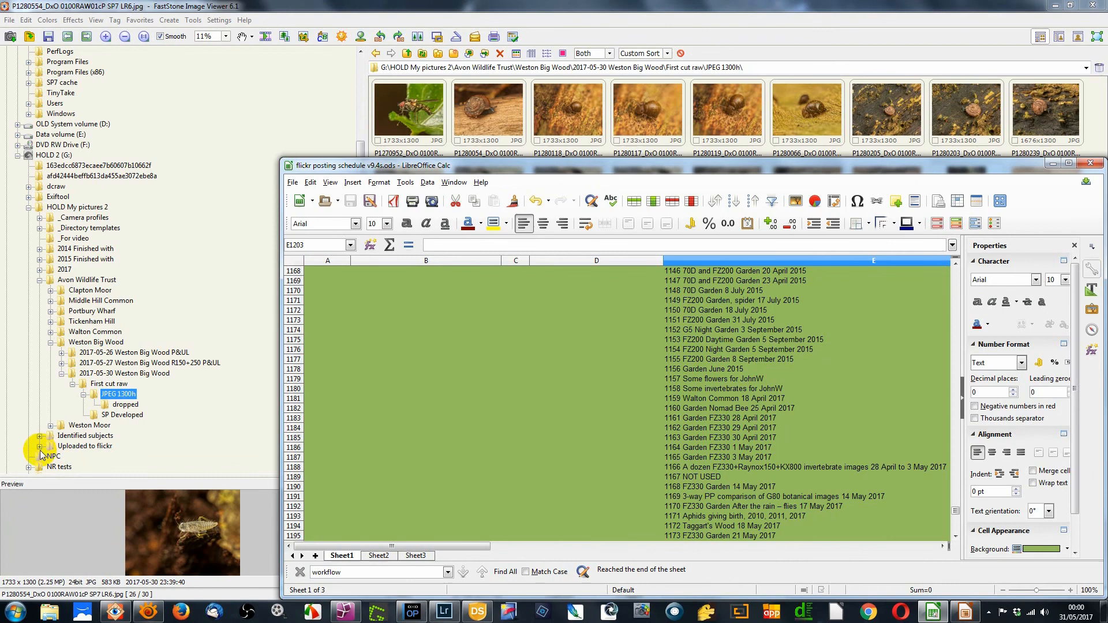
Switch to FastStone, expand Uploaded to flickr down to 1171-1180, and open the folder 1179 Weston Big Wood R150+250 27 May 2017
click(39, 447)
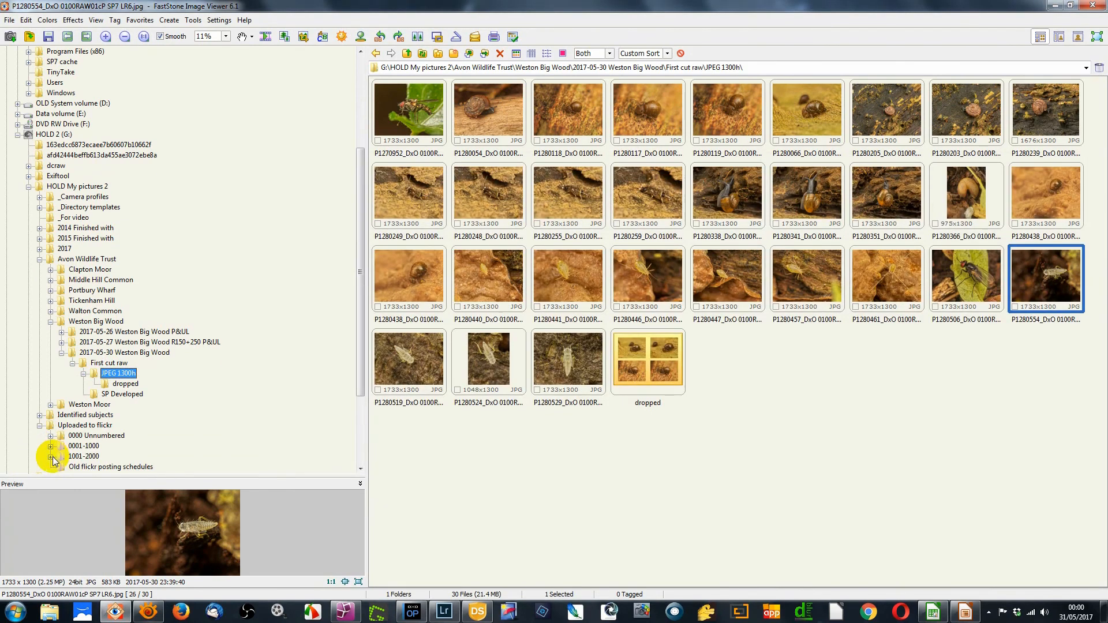
click(52, 455)
click(61, 466)
scroll(74, 446, down, 4)
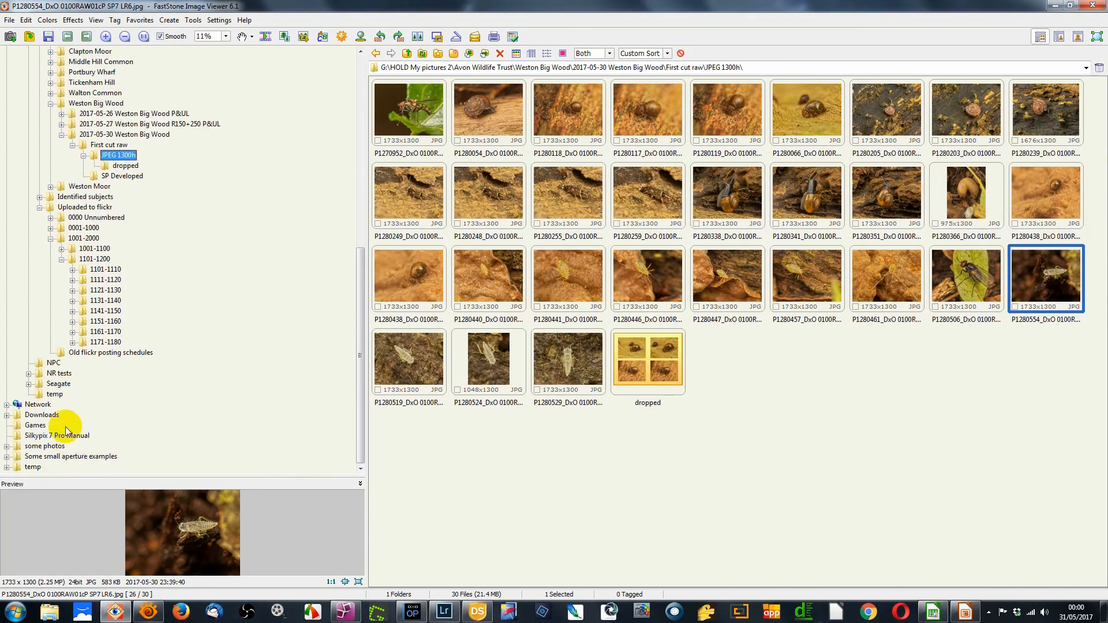
click(72, 342)
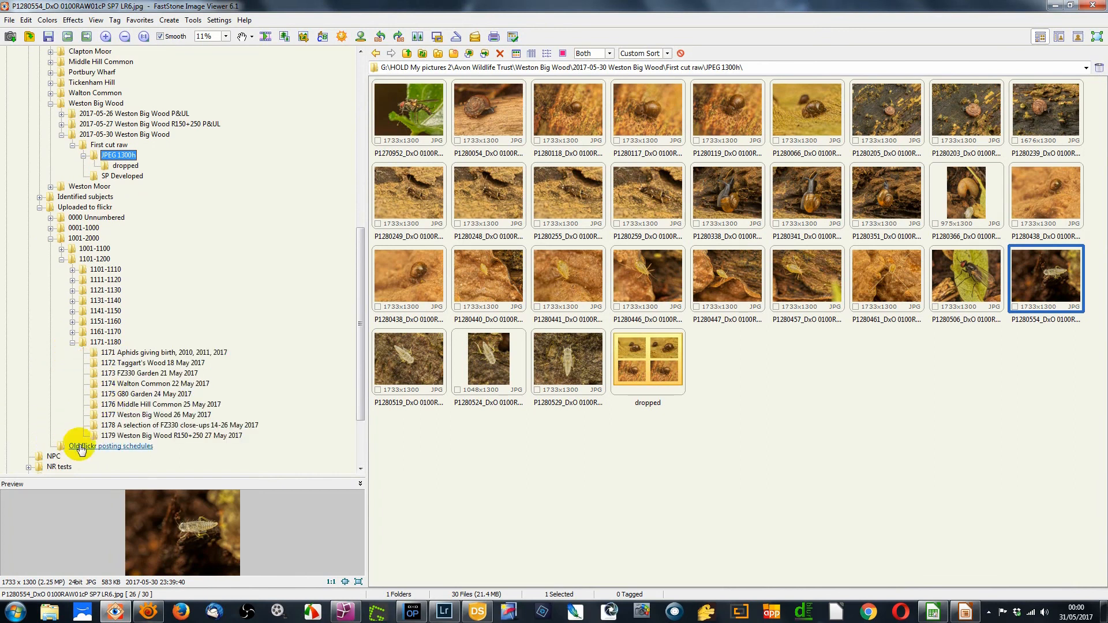
click(122, 436)
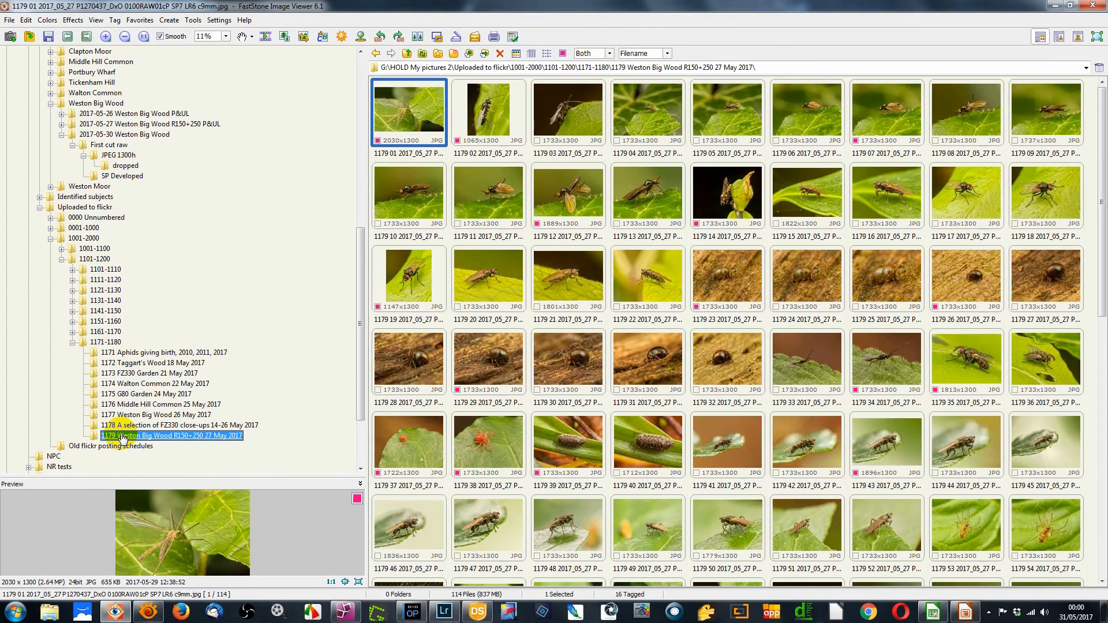
Show the 1179 folder's files as a name list and highlight the numbered JPEGs 01 to 57, followed by all JPEG and RW2 files
click(531, 53)
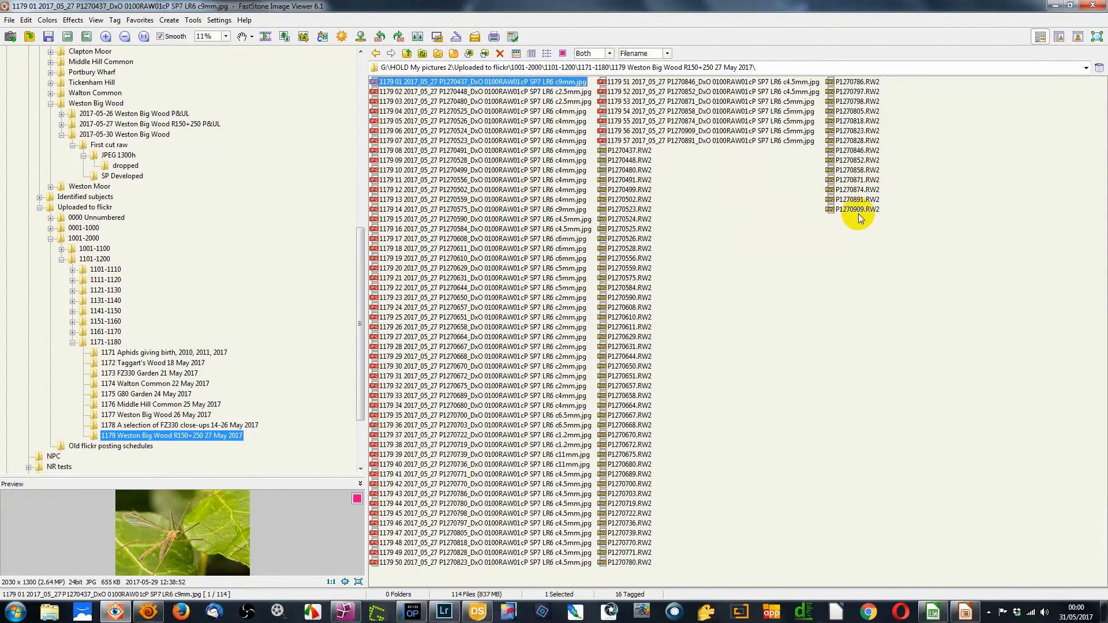
click(217, 438)
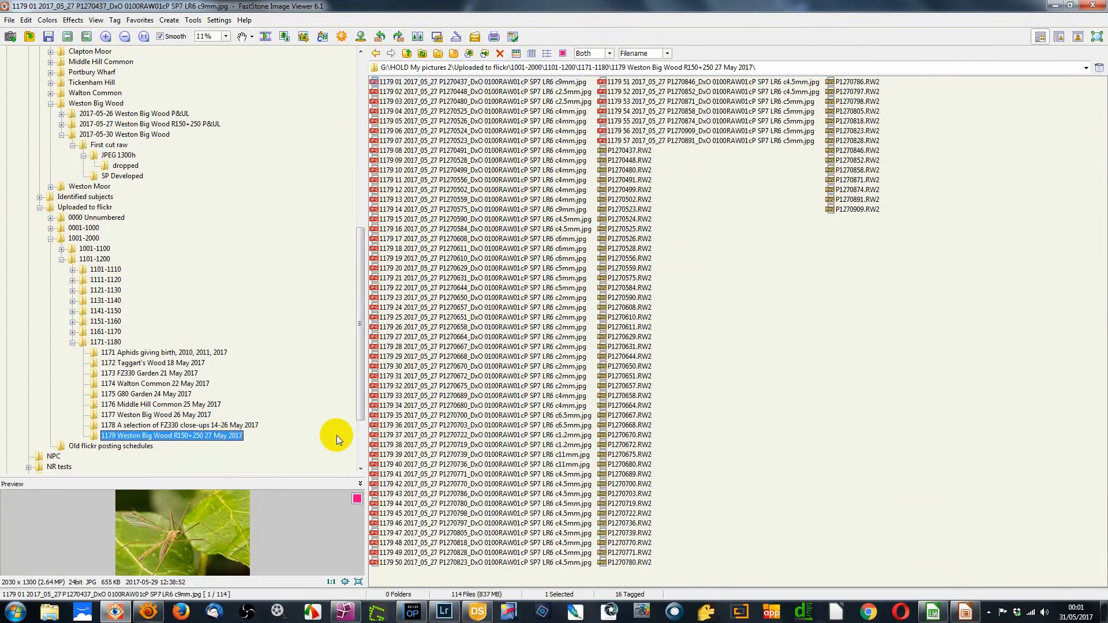
key(Tab)
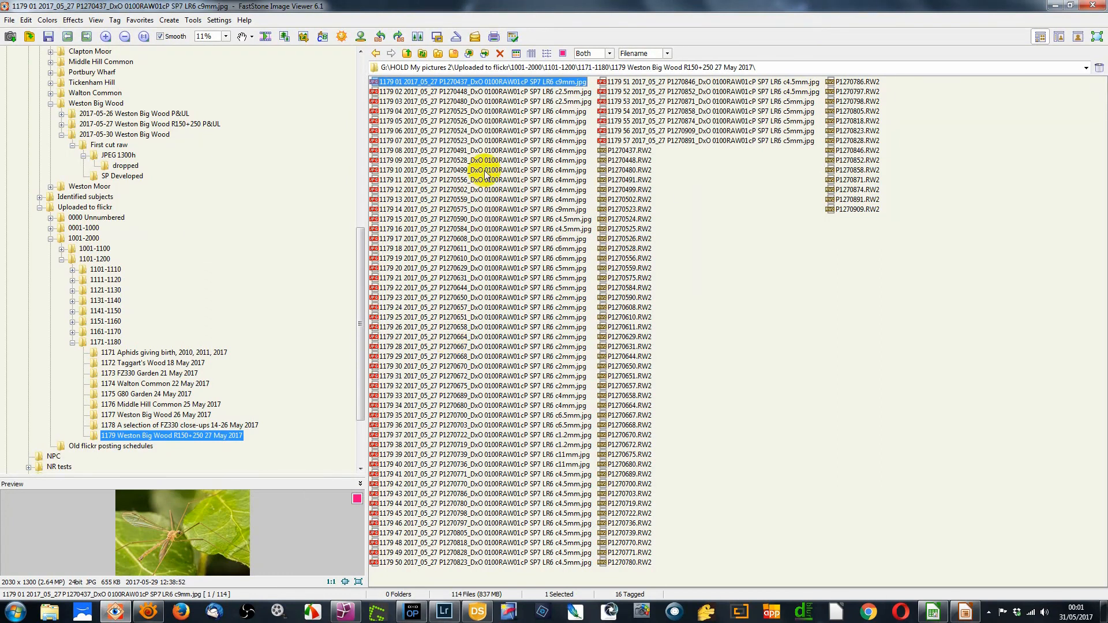
shift+click(638, 142)
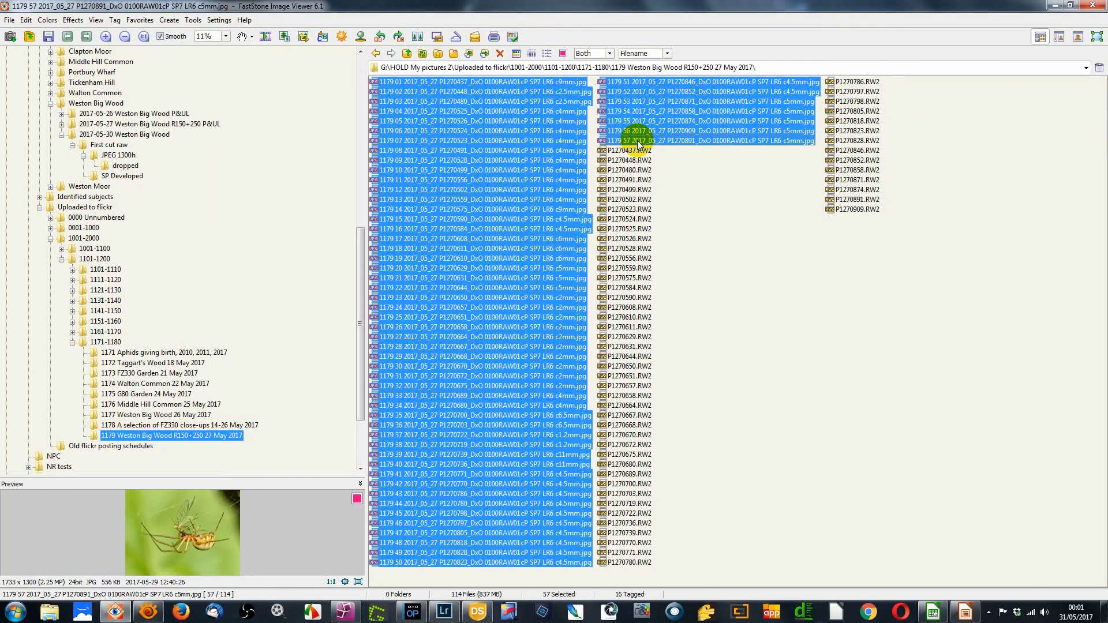
click(527, 82)
shift+click(858, 209)
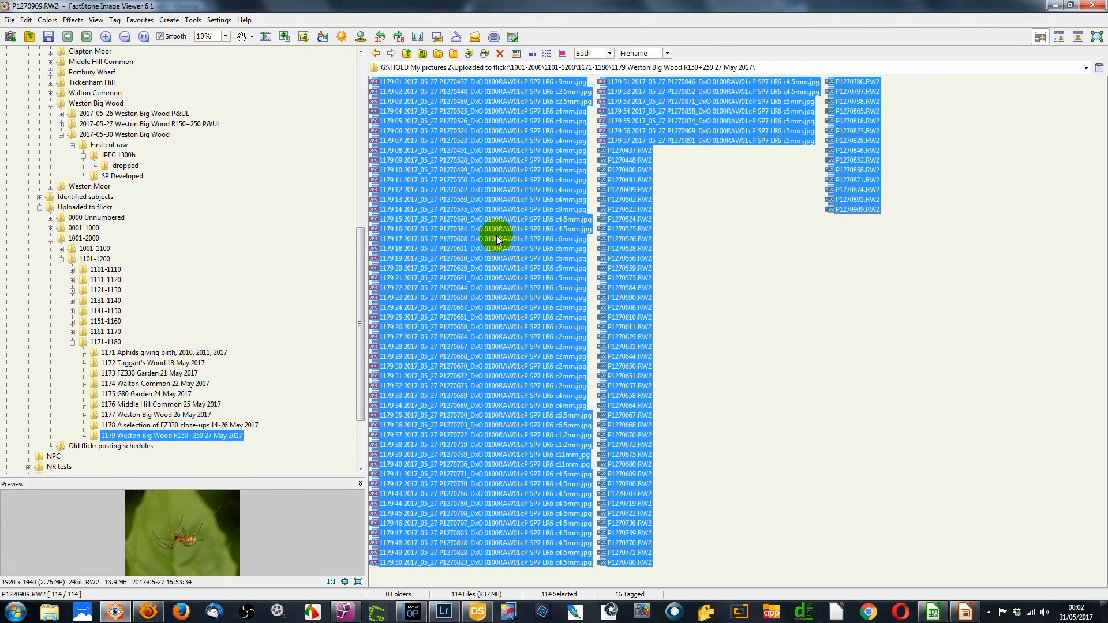
click(220, 233)
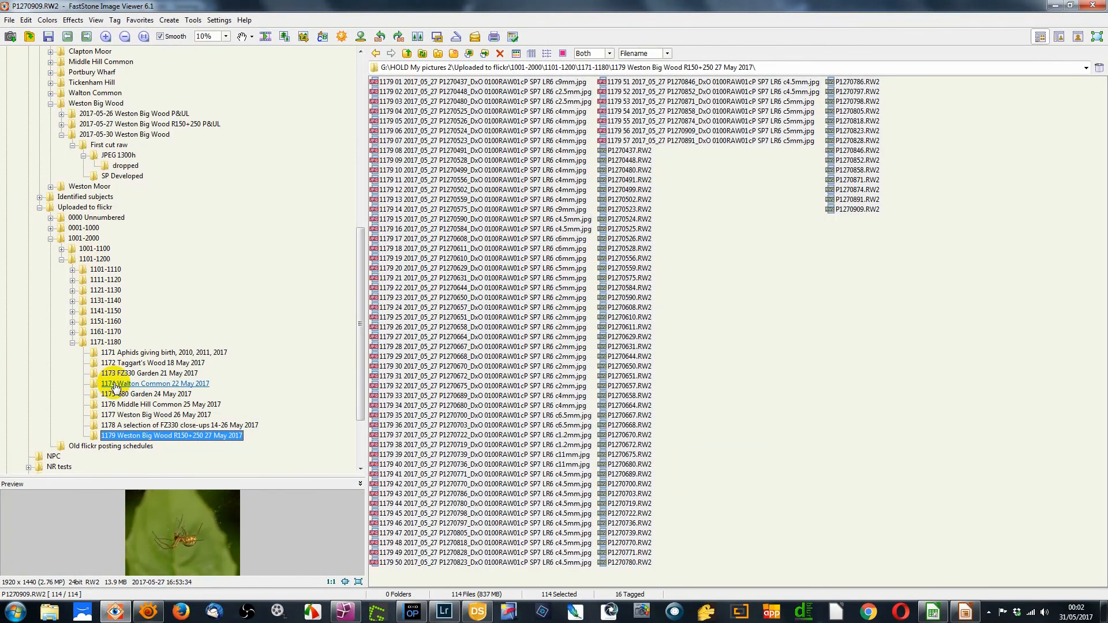